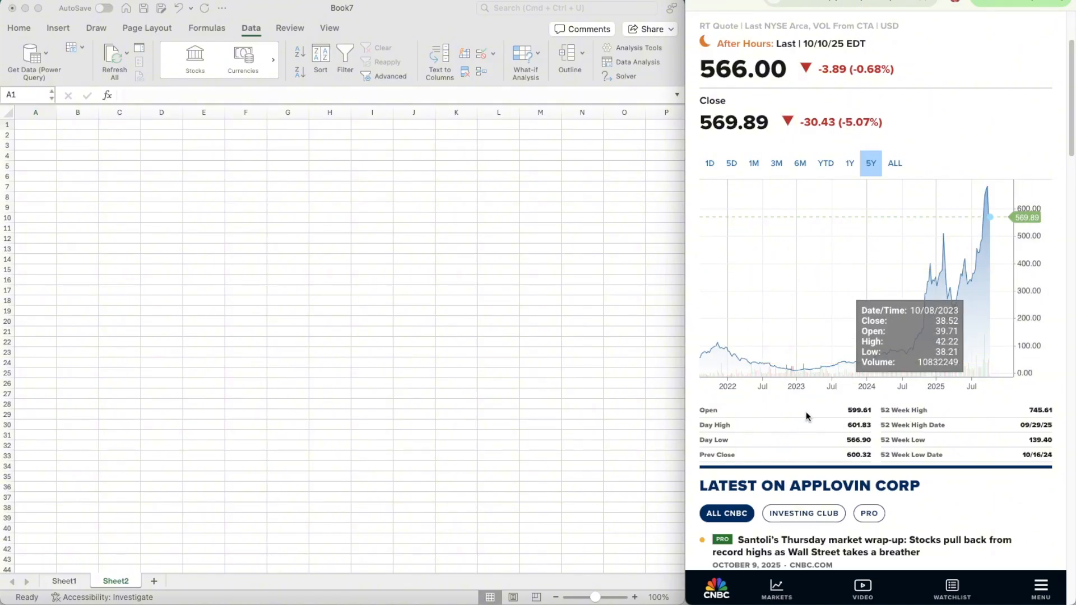
- Review the AppLovin source pages in the browser: stock quote, SEC filings list, annual report results and quarterly balance sheet
{"action": "left_click", "coordinate": [491, 300]}
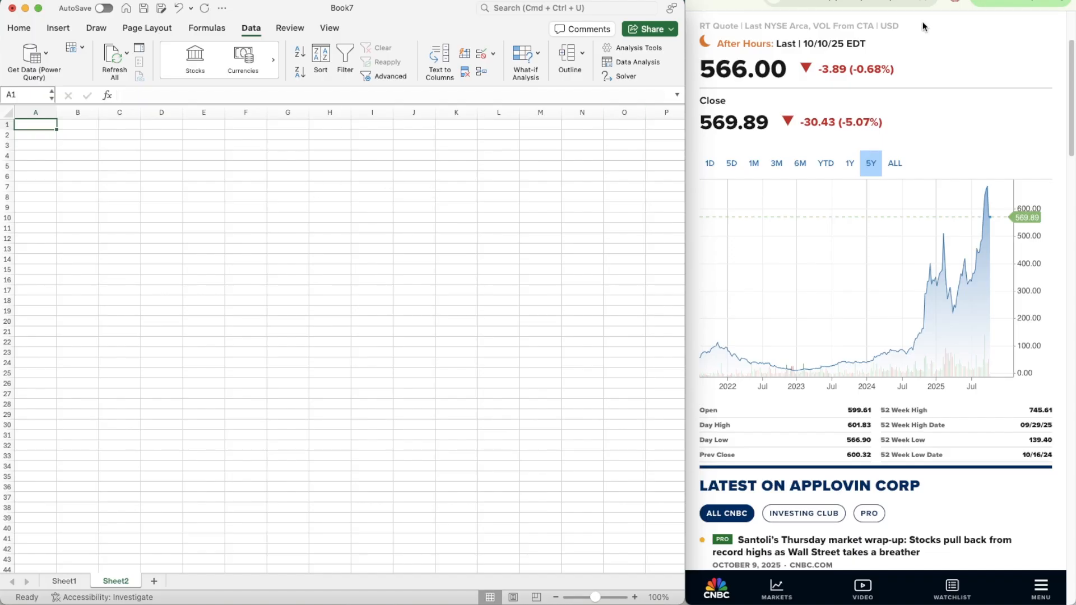
{"action": "left_click", "coordinate": [841, 1]}
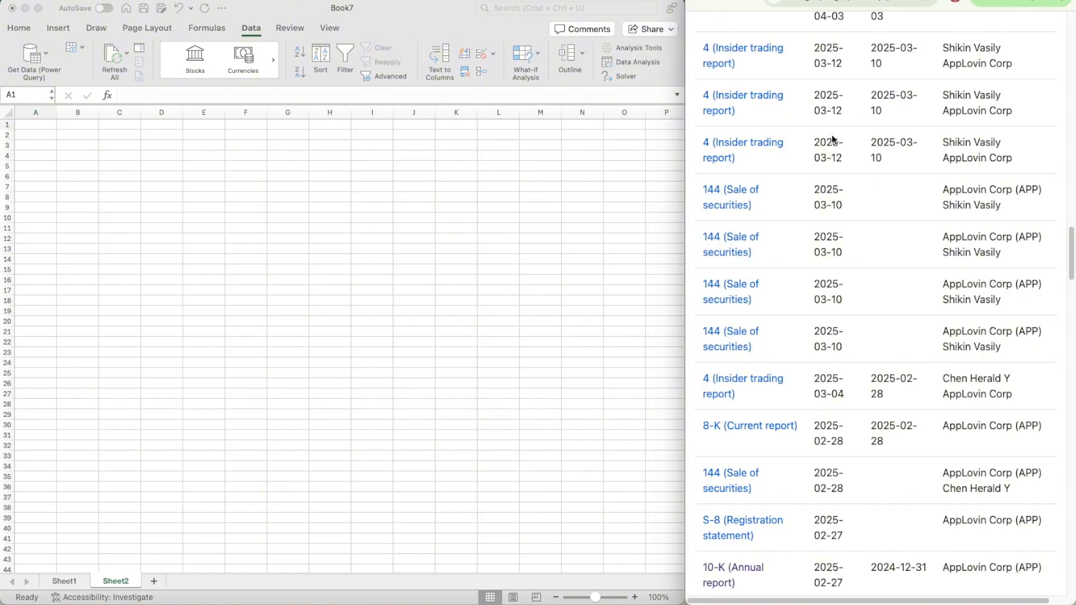
{"action": "left_click", "coordinate": [842, 1]}
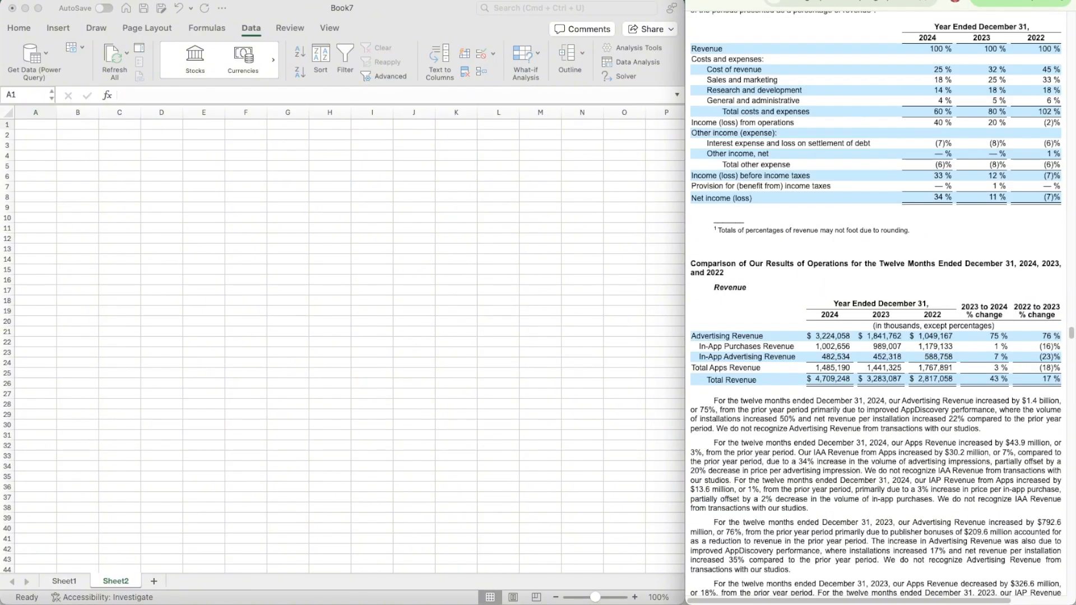
{"action": "left_click", "coordinate": [863, 1]}
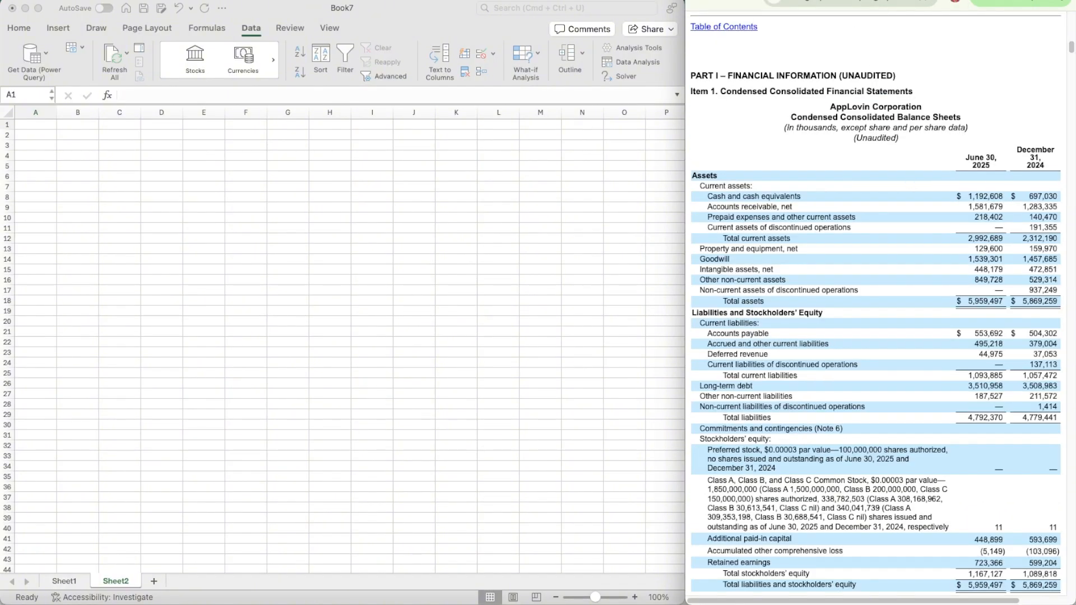
- Hide the gridlines on Sheet2 and freeze its first column
{"action": "left_click", "coordinate": [270, 222]}
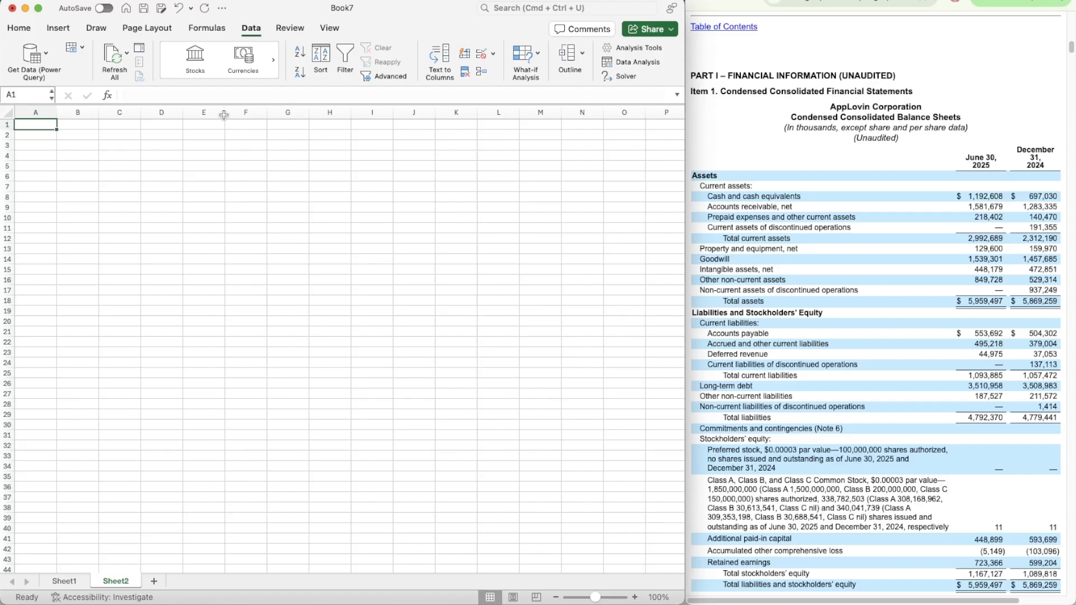
{"action": "left_click", "coordinate": [160, 33]}
{"action": "left_click", "coordinate": [509, 61]}
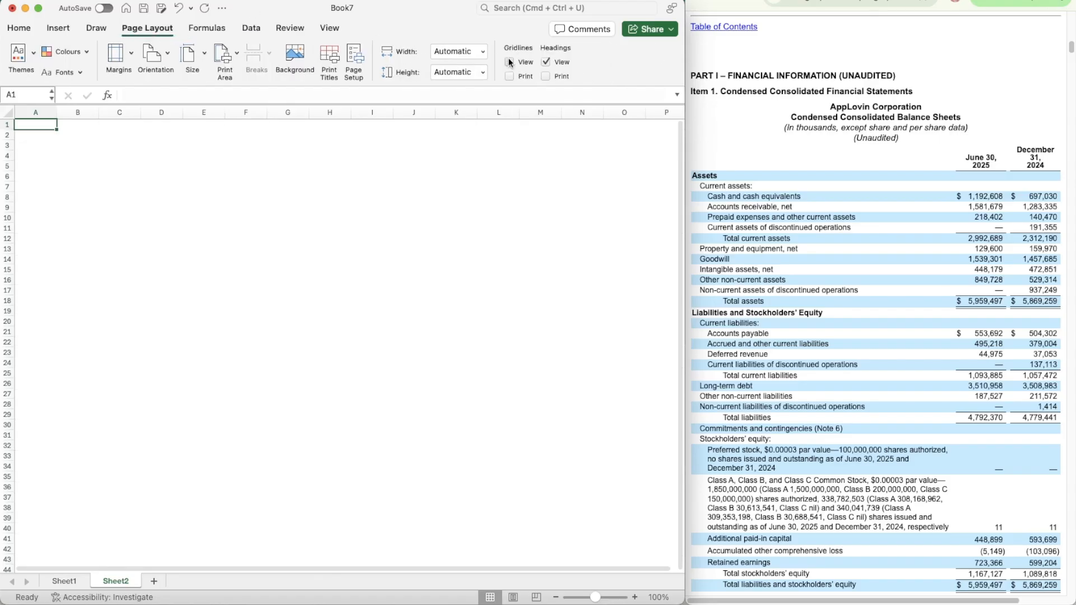
{"action": "left_click", "coordinate": [328, 32]}
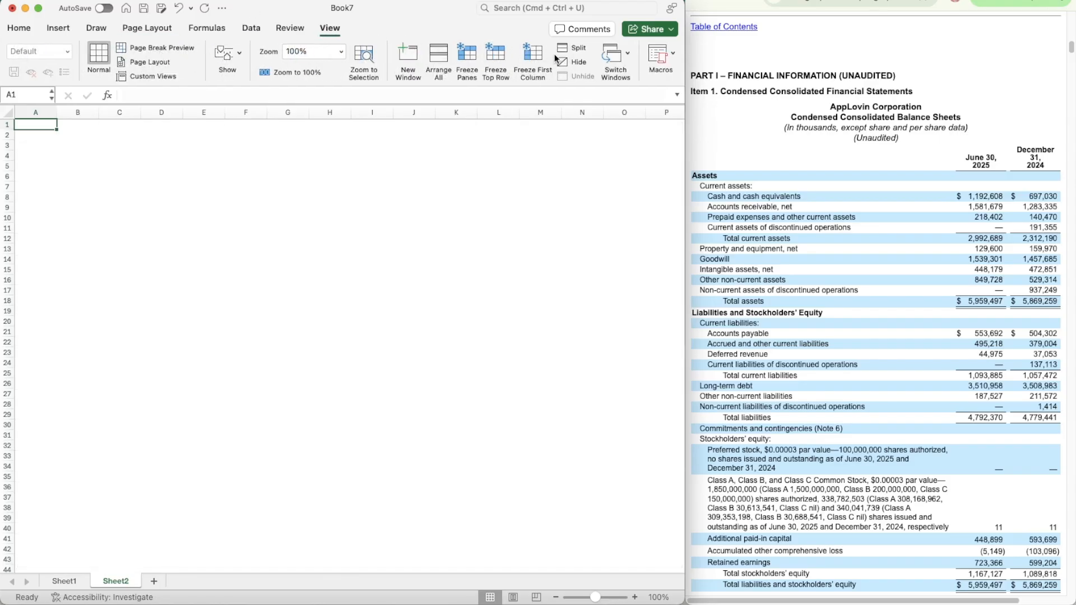
{"action": "left_click", "coordinate": [531, 58]}
- Insert a new column before column A, leaving column A narrow and column B wide
{"action": "right_click", "coordinate": [22, 113]}
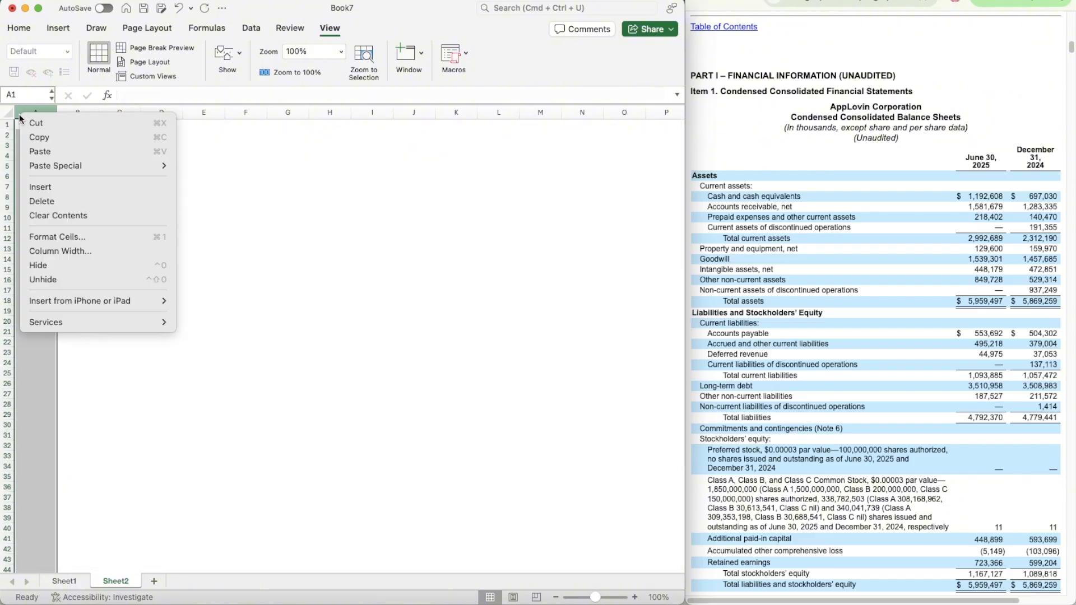
{"action": "left_click", "coordinate": [61, 190]}
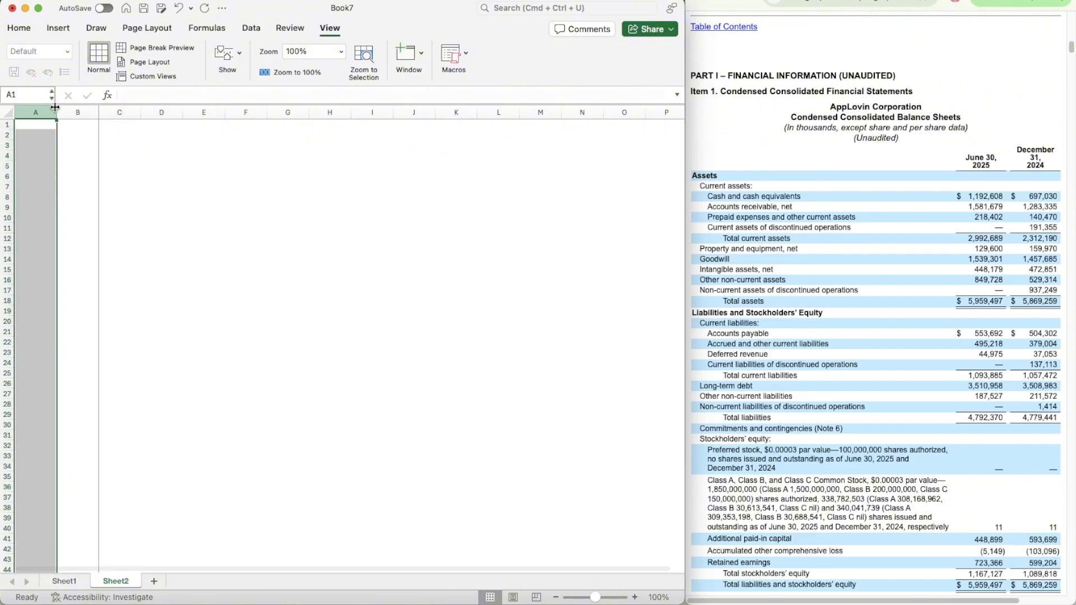
{"action": "left_click_drag", "start_coordinate": [57, 112], "coordinate": [121, 111]}
- Enter the ticker APP in cell A1
{"action": "left_click", "coordinate": [20, 124]}
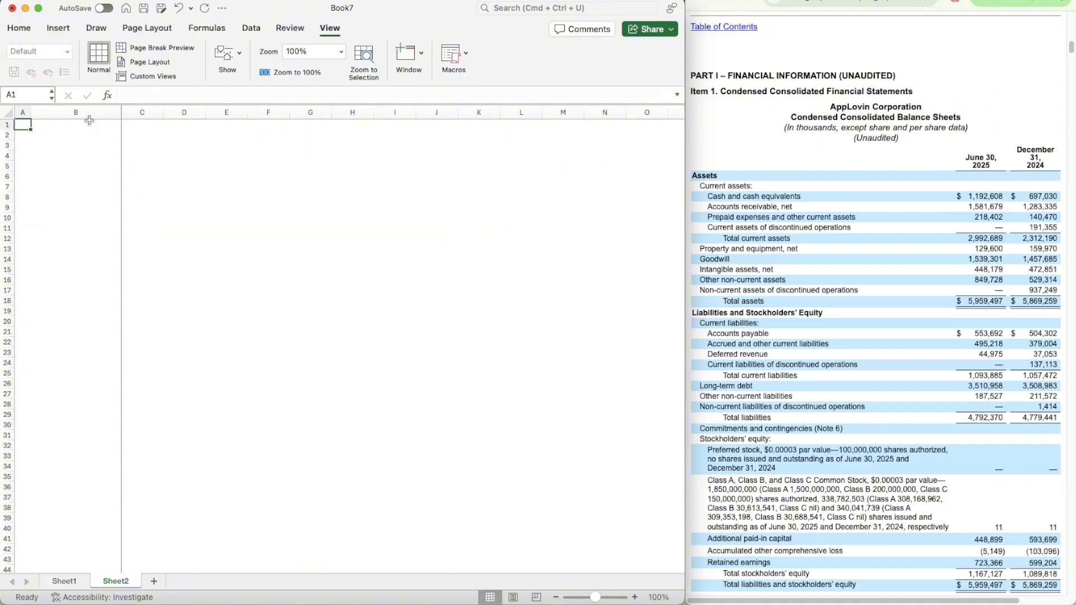
{"action": "type", "text": "APP"}
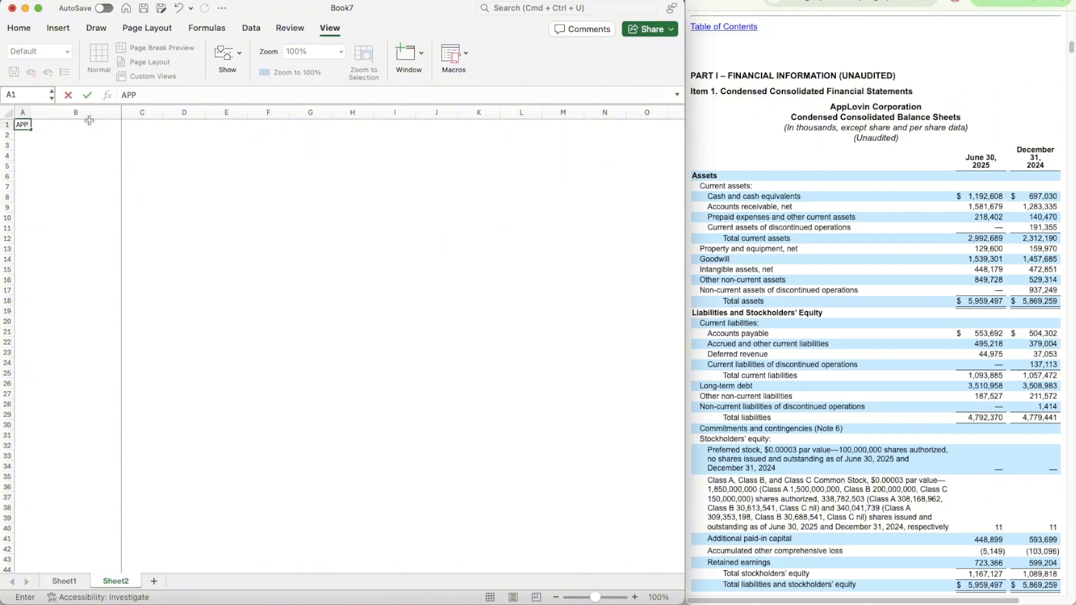
{"action": "key", "text": "Tab"}
{"action": "key", "text": "Left"}
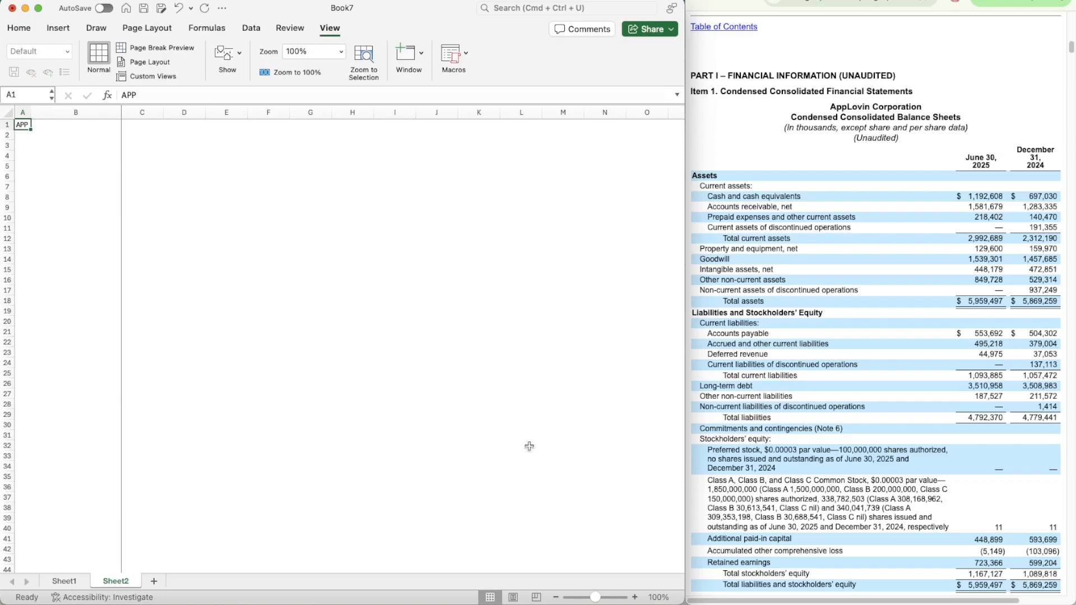
- Convert cell A1 to the Stocks data type, choosing APPLOVIN CORPORATION on the Nasdaq Stock Market, and widen column B slightly
{"action": "left_click", "coordinate": [636, 598]}
{"action": "left_click", "coordinate": [636, 597]}
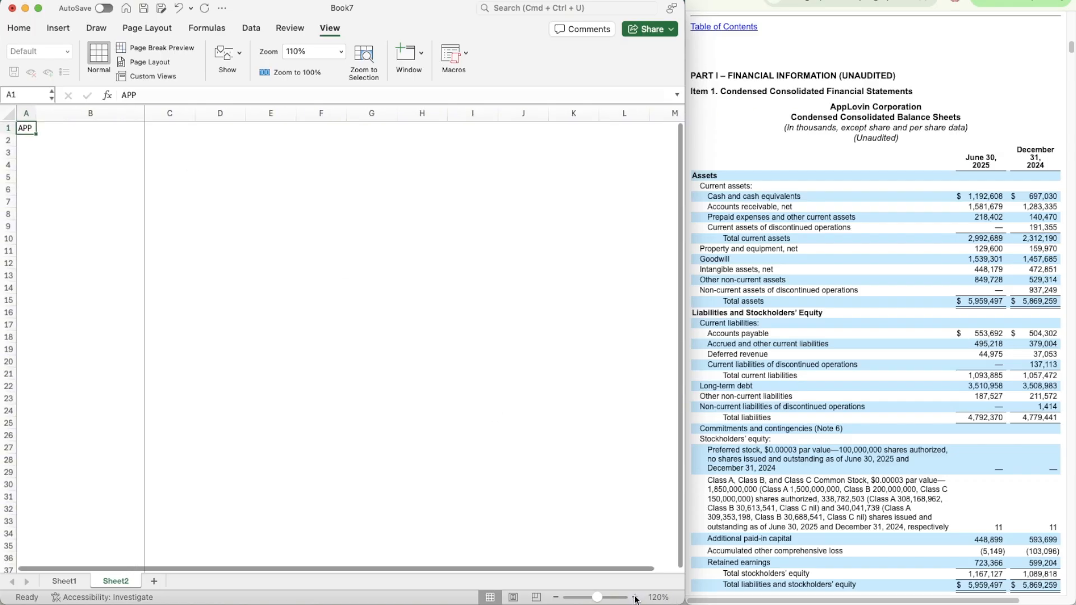
{"action": "left_click", "coordinate": [261, 28]}
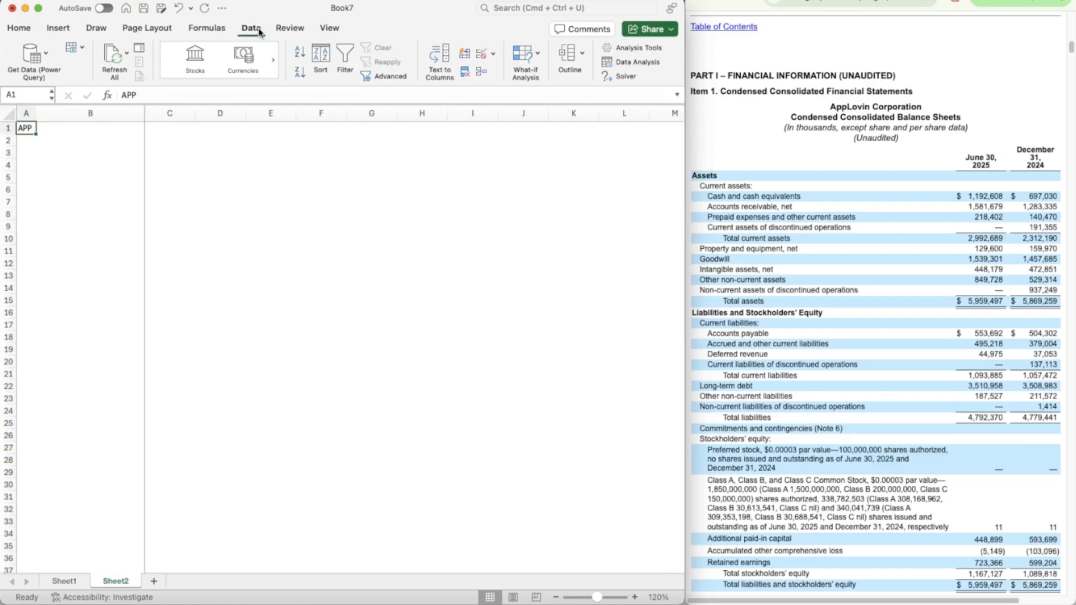
{"action": "left_click", "coordinate": [259, 30]}
{"action": "left_click", "coordinate": [248, 29]}
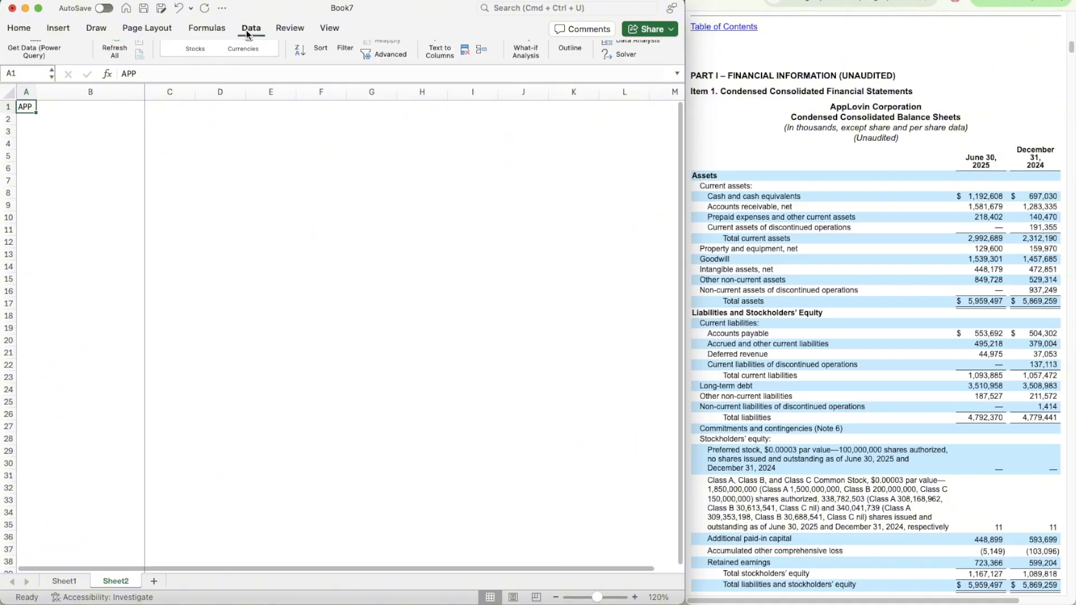
{"action": "left_click", "coordinate": [192, 62]}
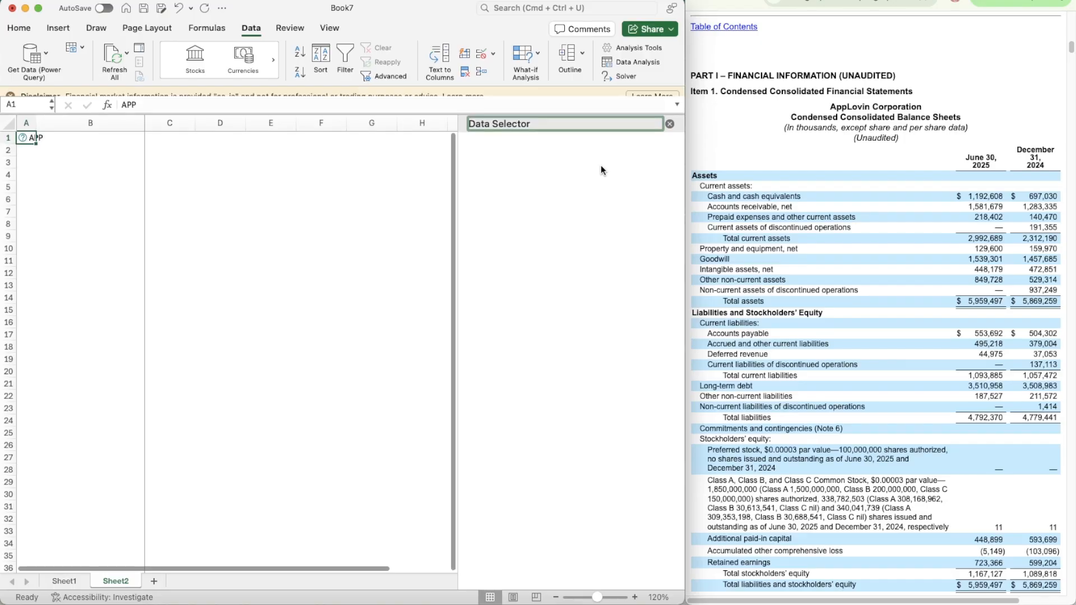
{"action": "left_click", "coordinate": [10, 96]}
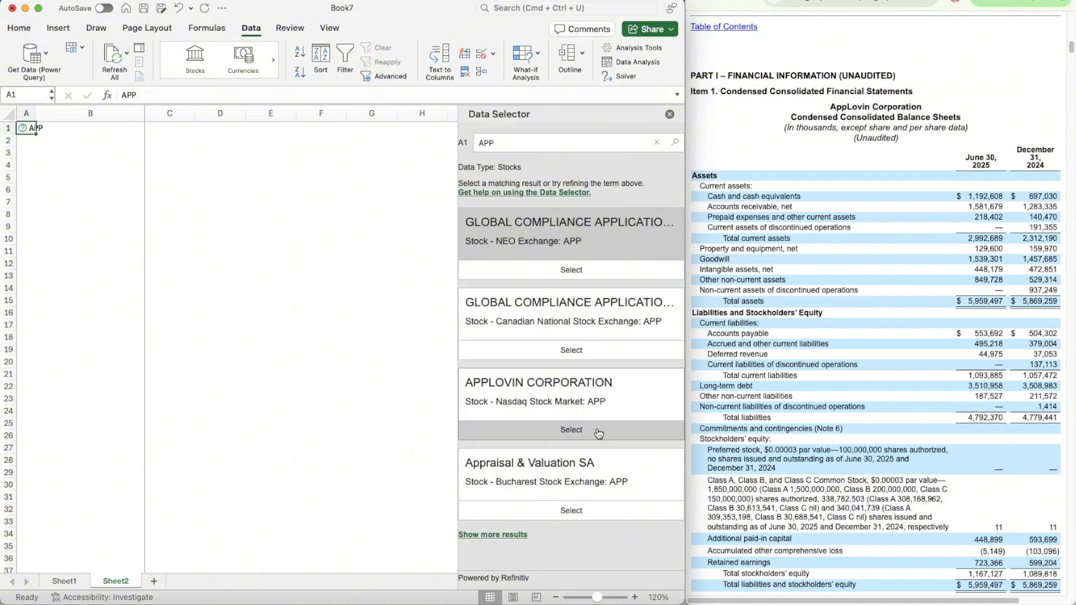
{"action": "left_click", "coordinate": [572, 429]}
{"action": "left_click", "coordinate": [87, 154]}
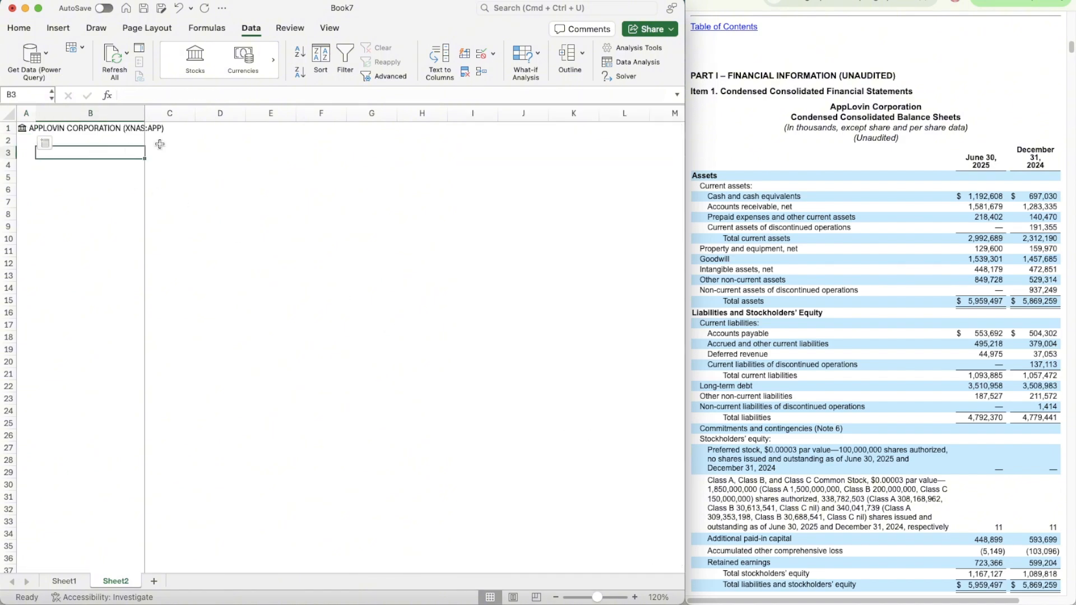
{"action": "left_click_drag", "start_coordinate": [145, 113], "coordinate": [159, 111]}
- Enter the labels Ticker in cell C3 and Date in cell C4
{"action": "left_click", "coordinate": [175, 173]}
{"action": "left_click", "coordinate": [172, 149]}
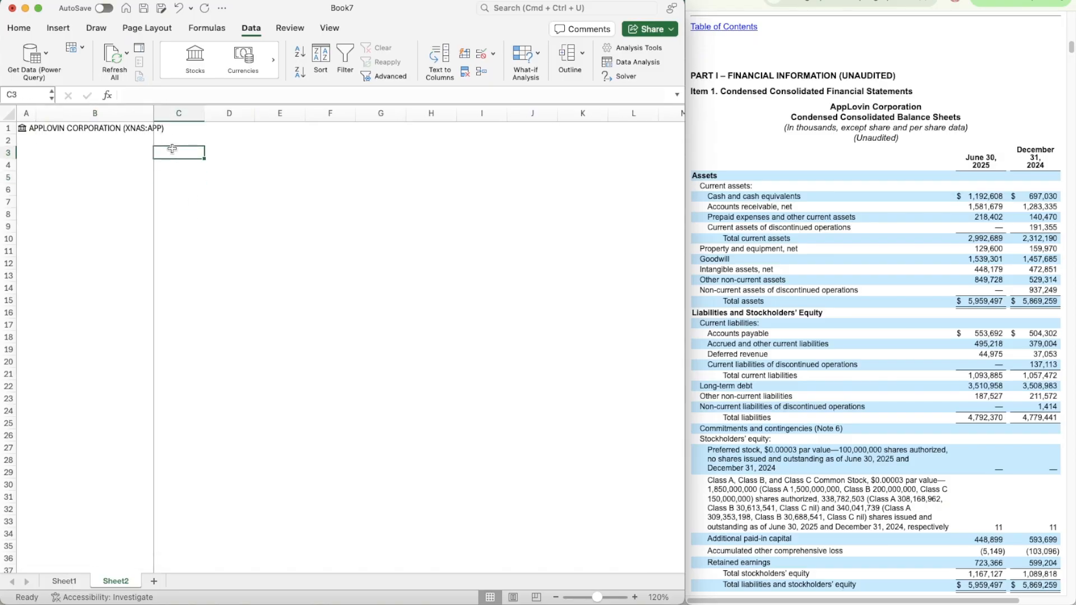
{"action": "type", "text": "Ticker"}
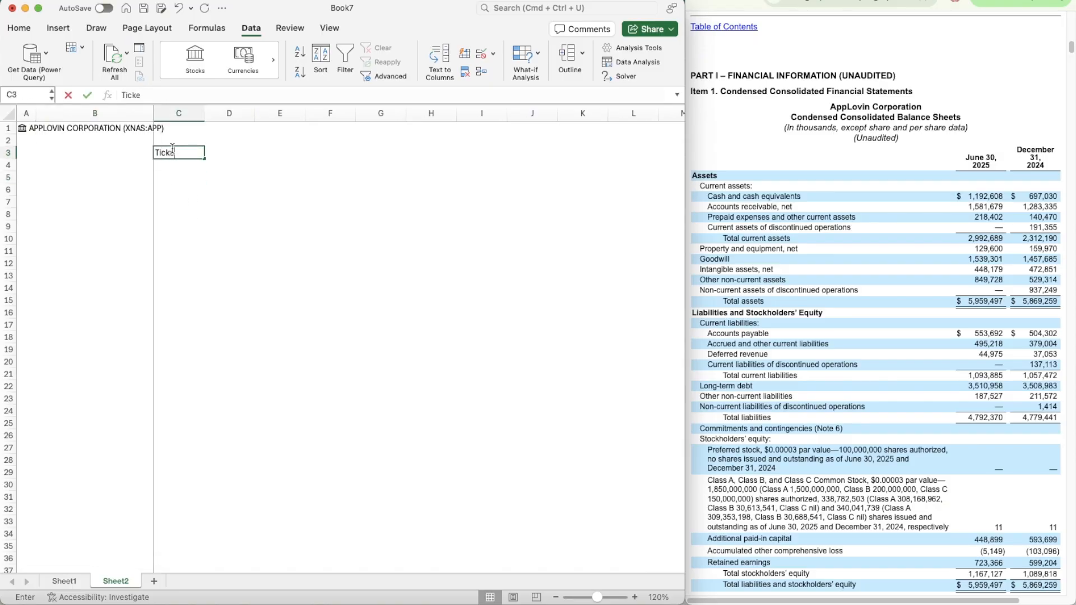
{"action": "key", "text": "Return"}
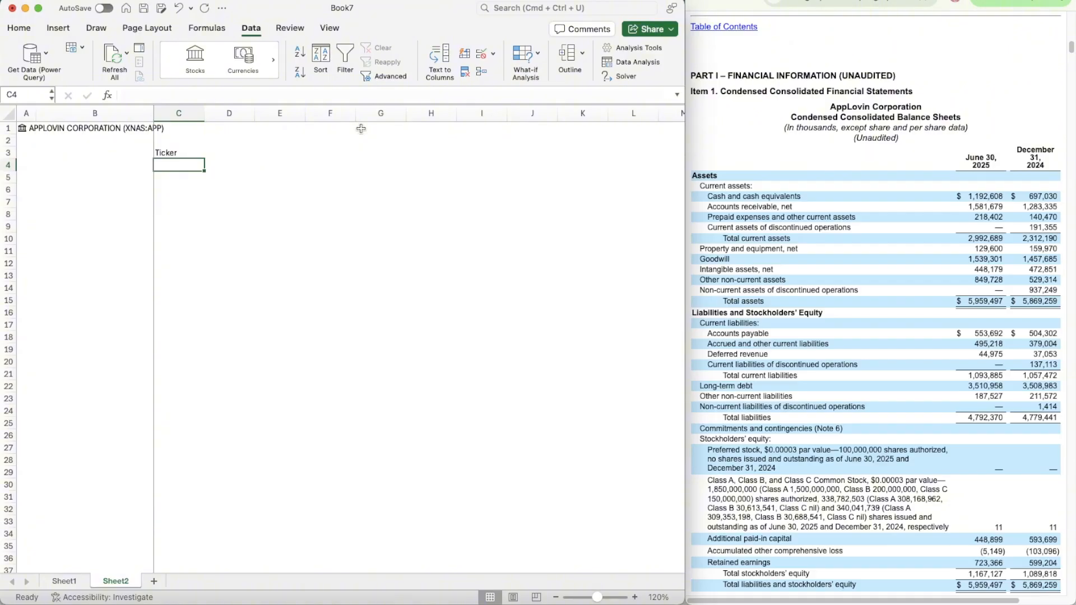
{"action": "type", "text": "Date"}
{"action": "key", "text": "Return"}
- Enter the labels Current in cell F3 and Implied in cell F4
{"action": "key", "text": "Up"}
{"action": "key", "text": "Up"}
{"action": "key", "text": "Right"}
{"action": "key", "text": "Right"}
{"action": "key", "text": "Right"}
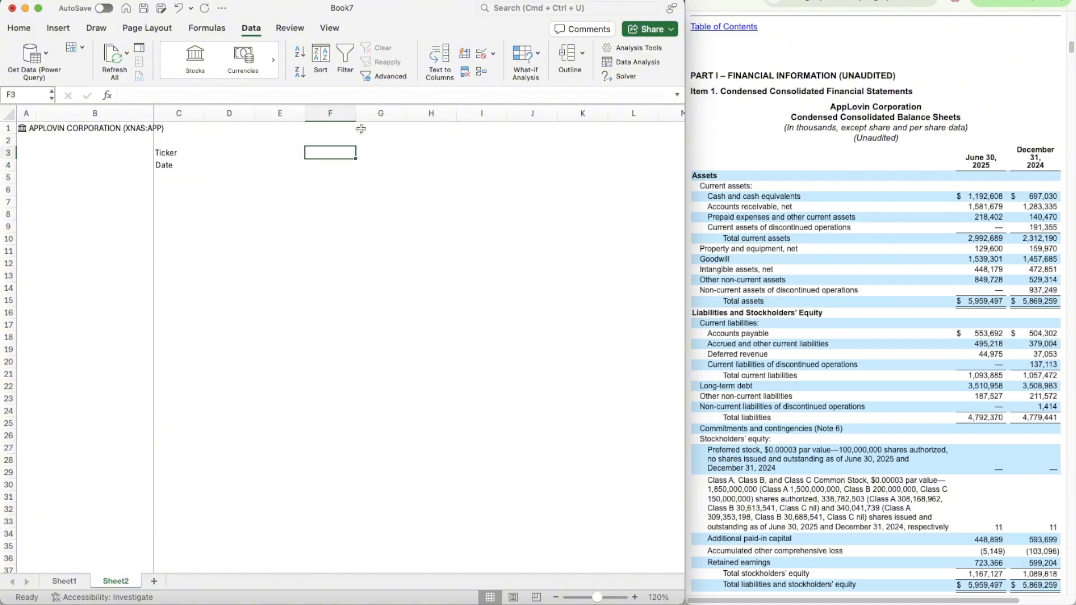
{"action": "key", "text": "Left"}
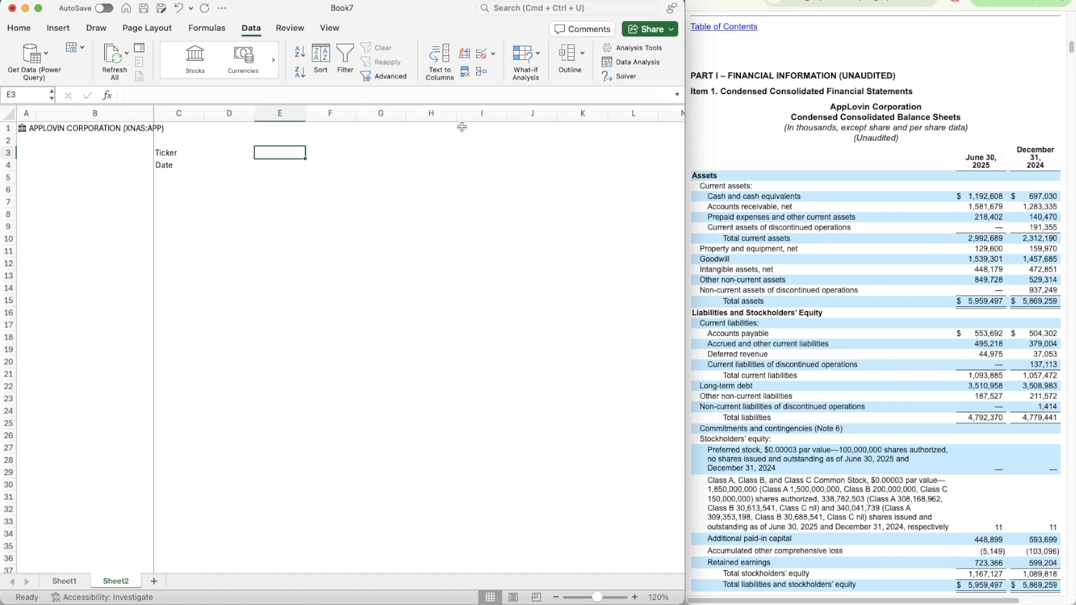
{"action": "key", "text": "Right"}
{"action": "type", "text": "Current"}
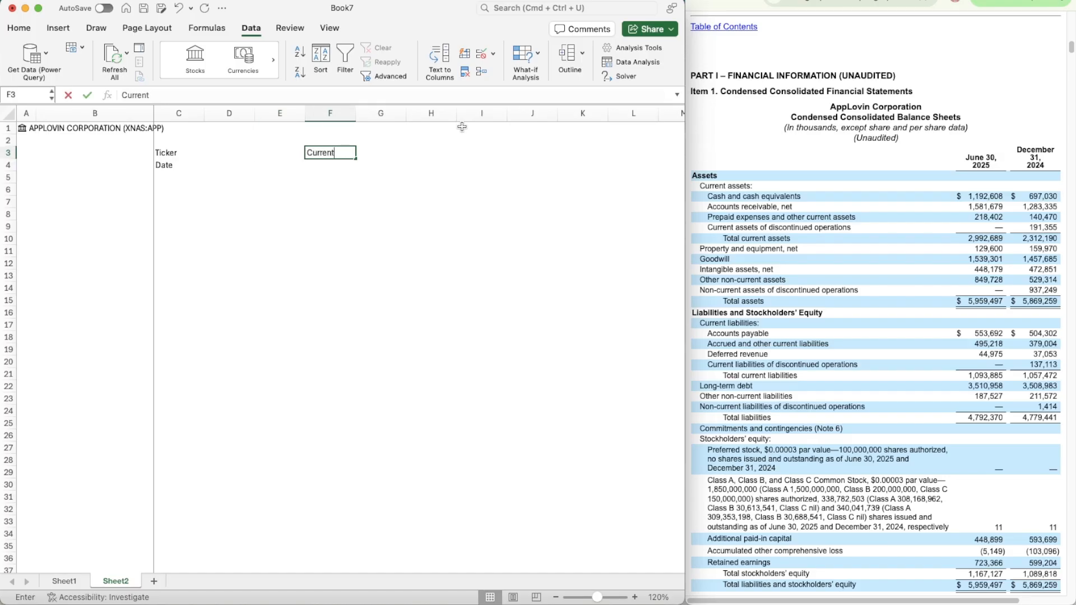
{"action": "key", "text": "Return"}
{"action": "type", "text": "Implied"}
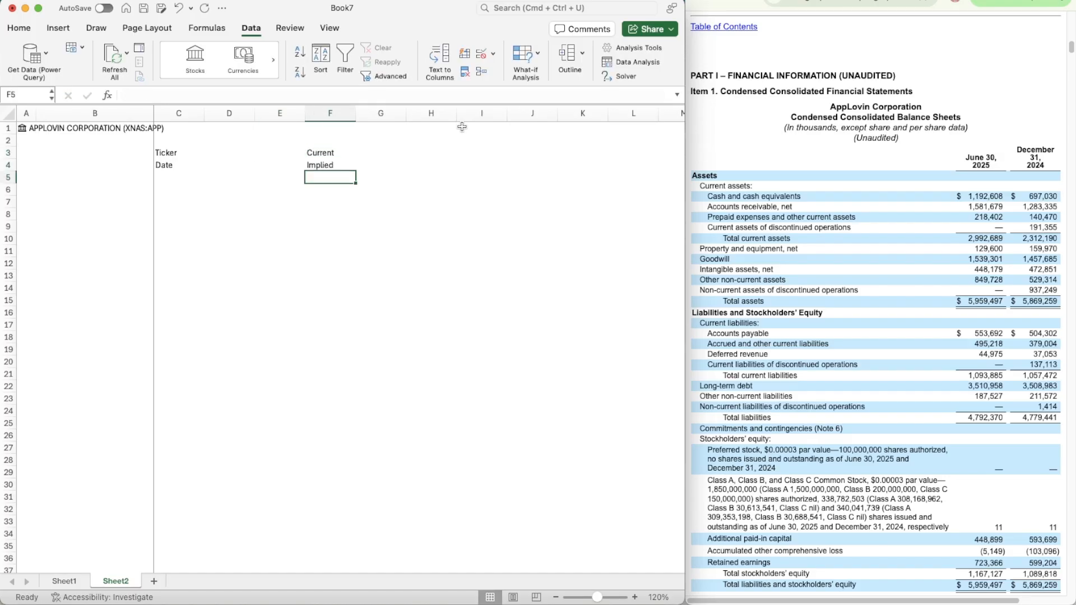
- Enter the label Up/Down in cell I4
{"action": "key", "text": "Right"}
{"action": "key", "text": "Right"}
{"action": "key", "text": "Right"}
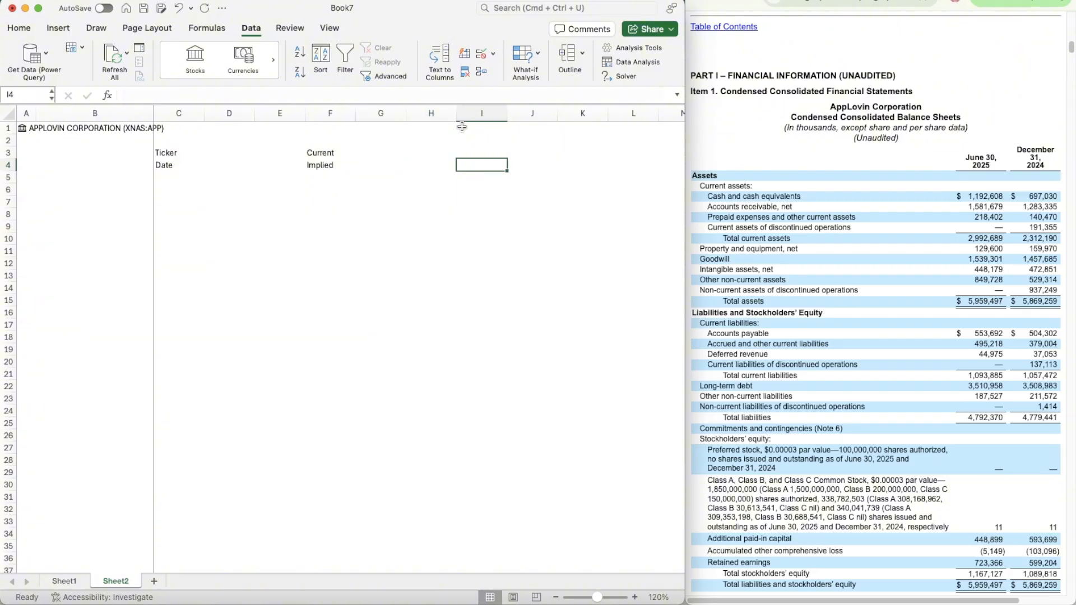
{"action": "type", "text": "Up/Down"}
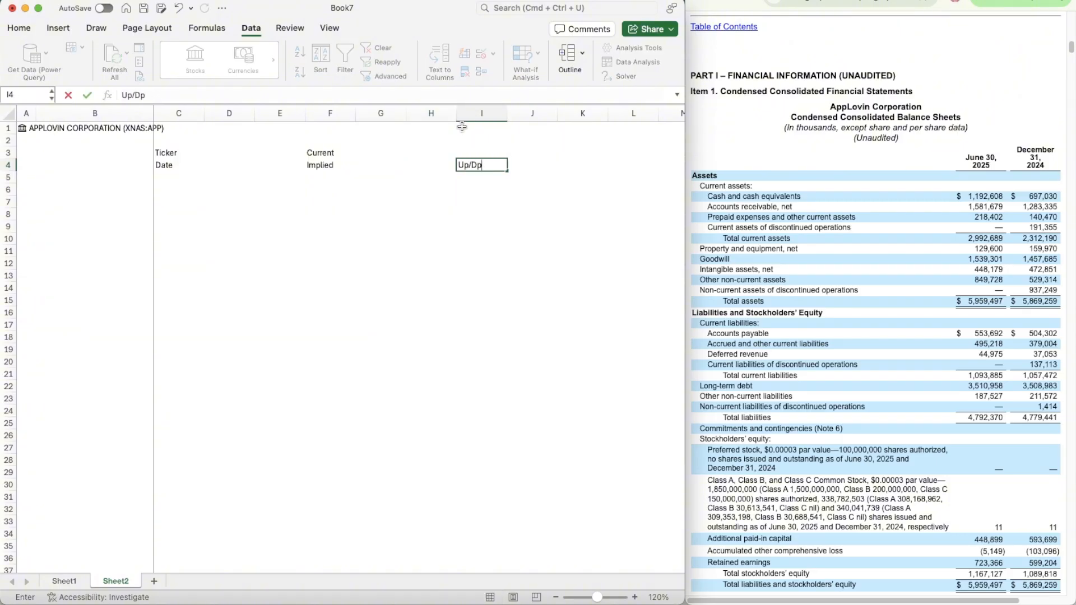
- Format the input cells D3:D4 beside Ticker and Date with a light orange fill and thin outline and inside borders
{"action": "key", "text": "Left"}
{"action": "key", "text": "Left"}
{"action": "key", "text": "Left"}
{"action": "key", "text": "Left"}
{"action": "key", "text": "Left"}
{"action": "key", "text": "Left"}
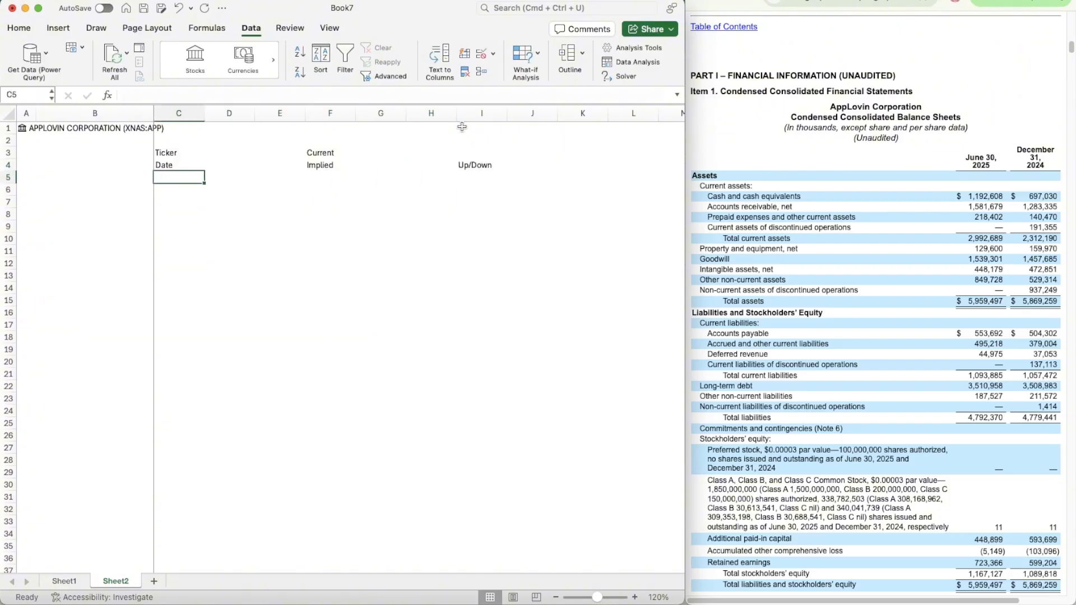
{"action": "key", "text": "Right"}
{"action": "key", "text": "shift+Up"}
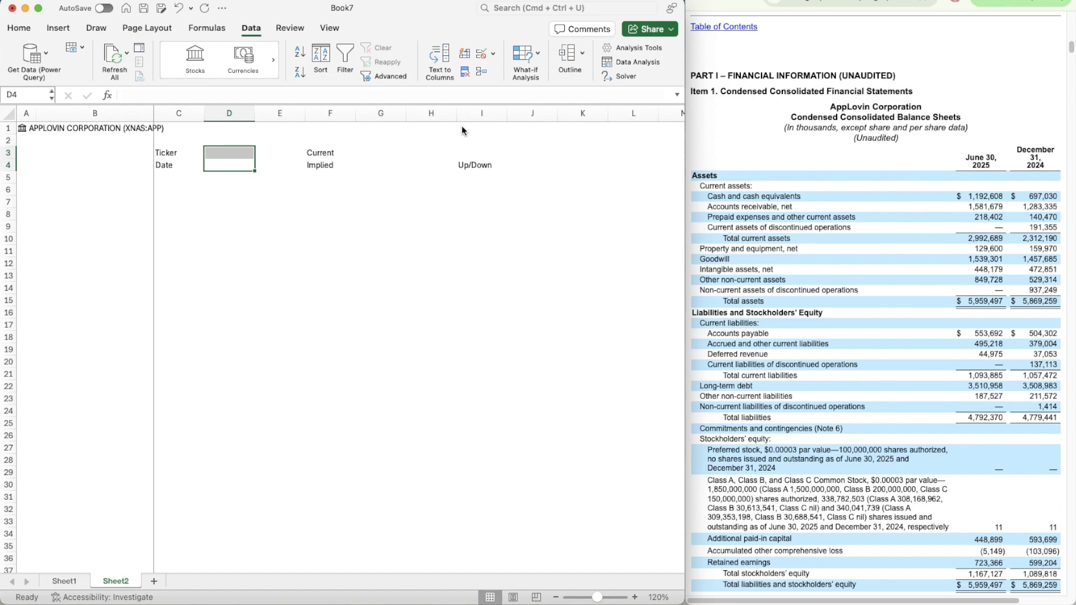
{"action": "key", "text": "super+1"}
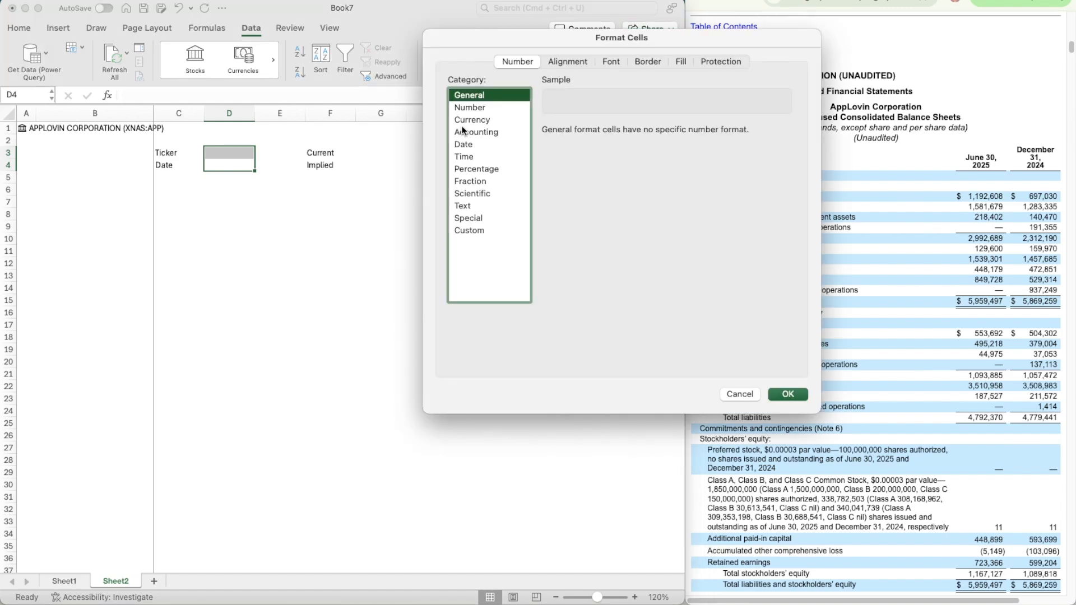
{"action": "left_click", "coordinate": [680, 62]}
{"action": "left_click", "coordinate": [526, 110]}
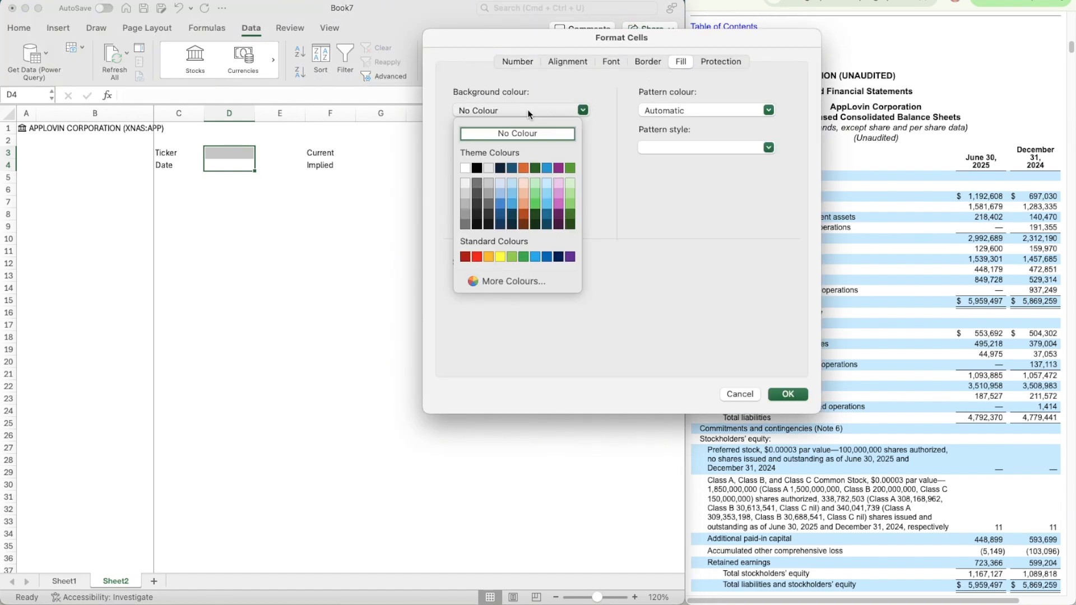
{"action": "left_click", "coordinate": [526, 180]}
{"action": "left_click", "coordinate": [638, 62]}
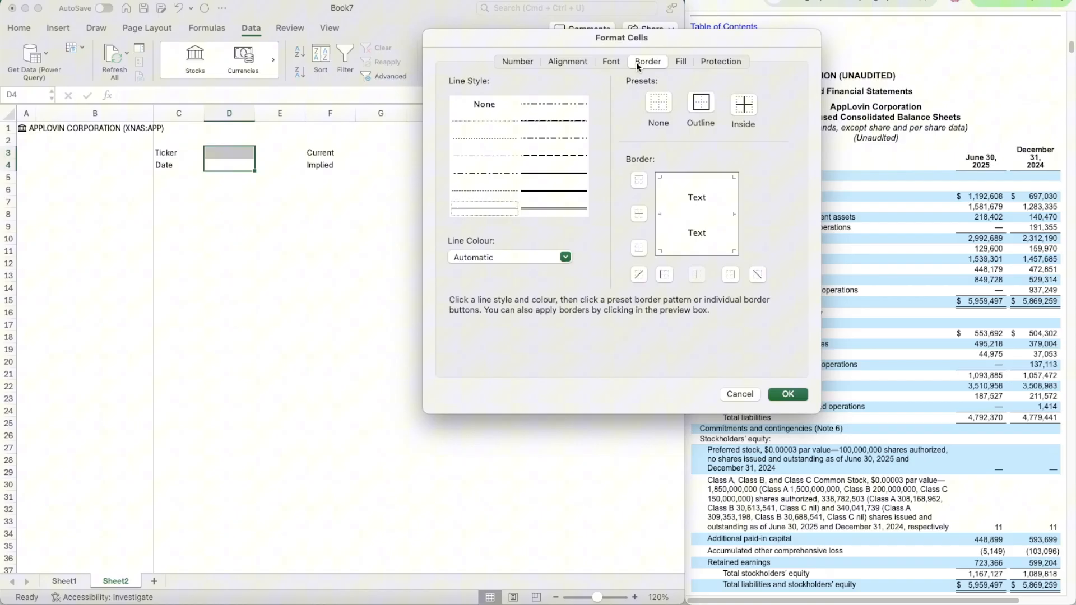
{"action": "left_click", "coordinate": [490, 122]}
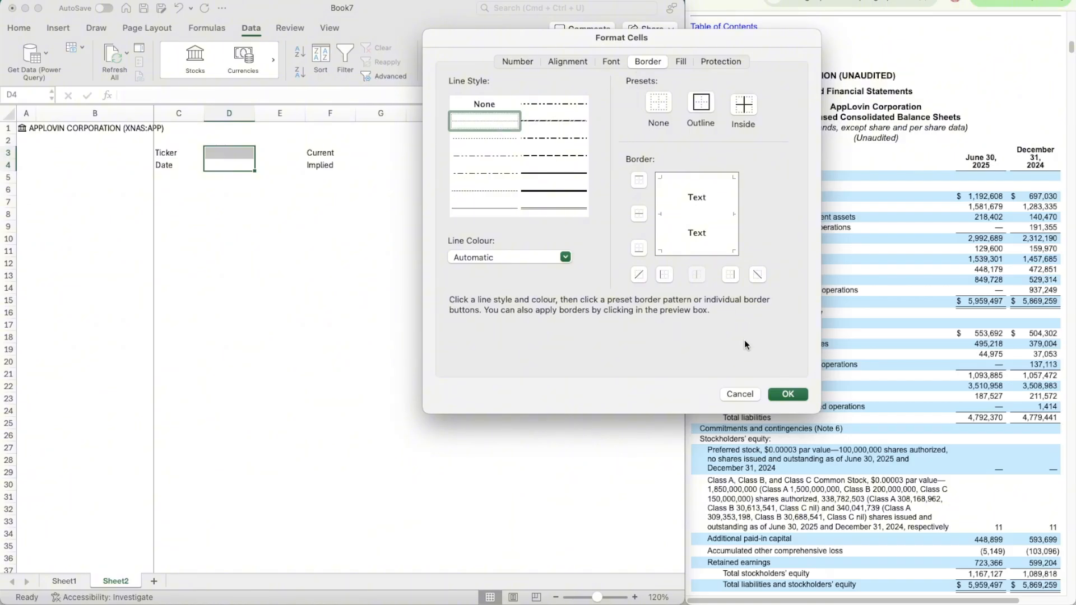
{"action": "left_click", "coordinate": [701, 103]}
{"action": "left_click", "coordinate": [747, 107]}
{"action": "left_click", "coordinate": [789, 395]}
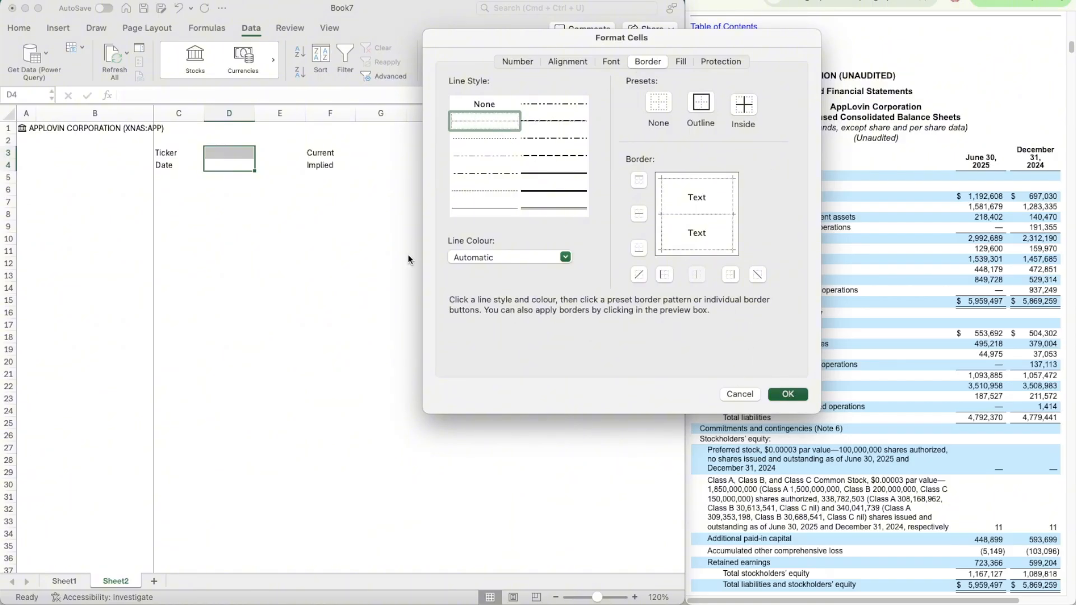
{"action": "left_click", "coordinate": [288, 164]}
{"action": "left_click", "coordinate": [226, 153]}
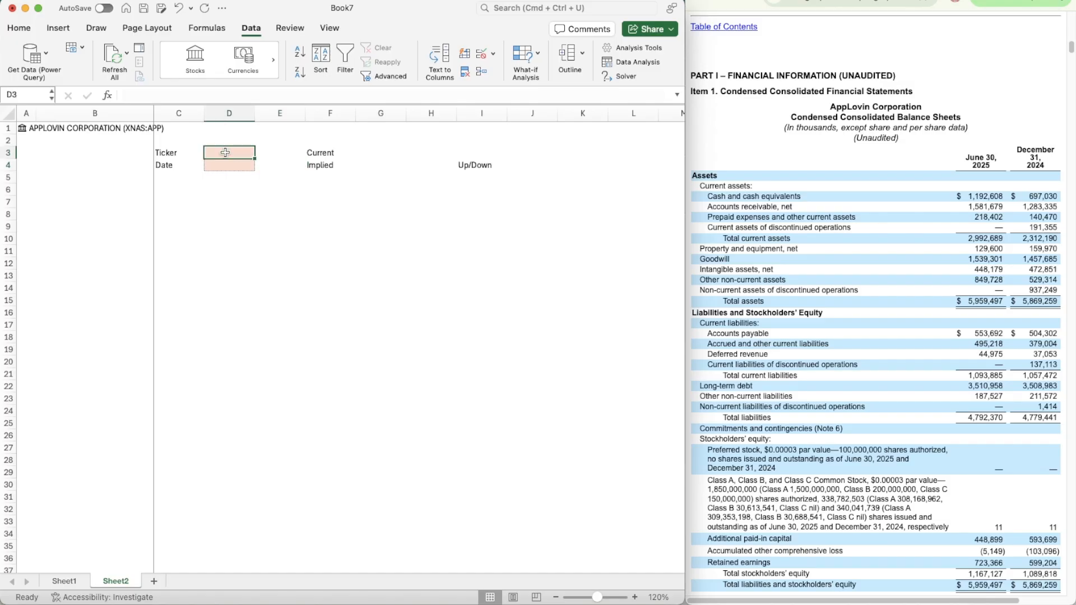
- Copy the formatted input cells D3:D4 to G3:G4 beside Current and Implied
{"action": "key", "text": "shift+Down"}
{"action": "key", "text": "cmd+c"}
{"action": "key", "text": "Right"}
{"action": "key", "text": "Right"}
{"action": "key", "text": "Right"}
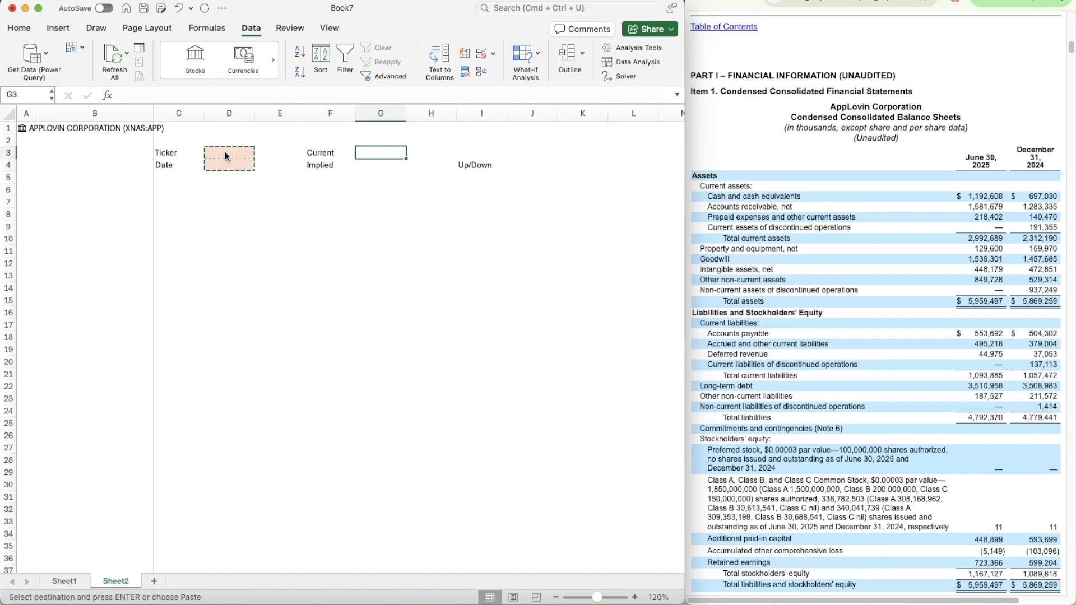
{"action": "key", "text": "cmd+v"}
- Copy the formatted input cell G4 to J4 beside Up/Down
{"action": "key", "text": "Right"}
{"action": "key", "text": "Right"}
{"action": "key", "text": "Right"}
{"action": "key", "text": "Down"}
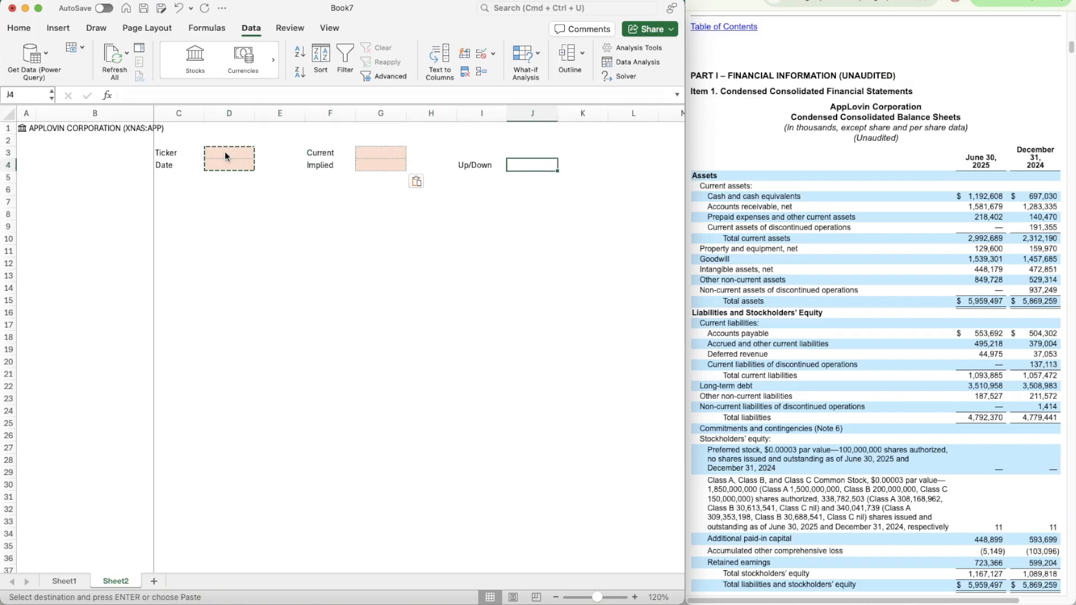
{"action": "key", "text": "cmd+c"}
{"action": "key", "text": "Left"}
{"action": "key", "text": "Left"}
{"action": "key", "text": "Left"}
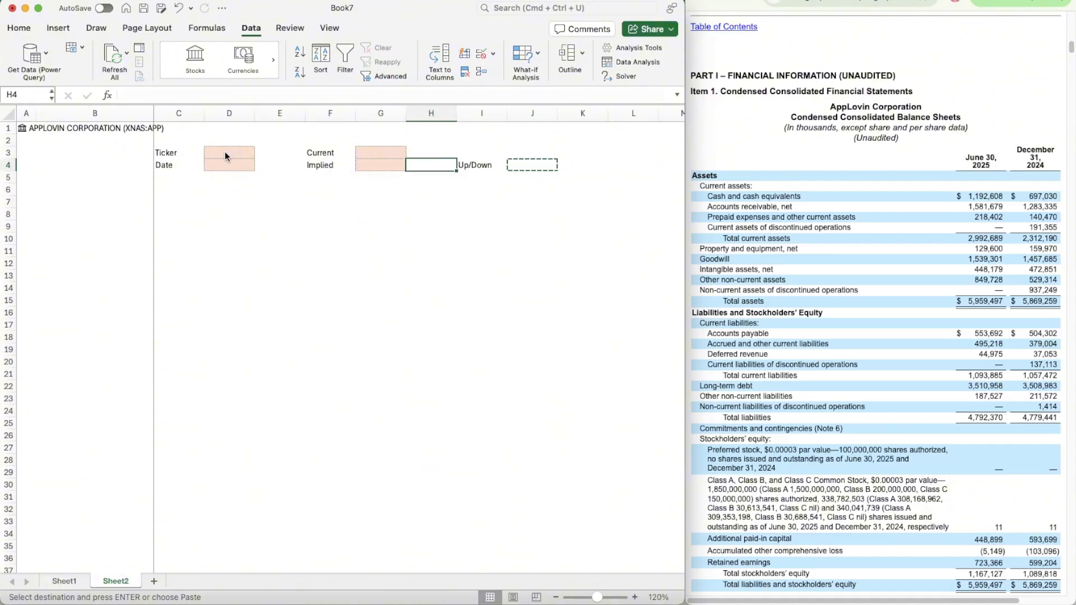
{"action": "key", "text": "cmd+c"}
{"action": "key", "text": "Right"}
{"action": "key", "text": "Right"}
{"action": "key", "text": "Right"}
{"action": "key", "text": "cmd+v"}
- Fill the Ticker cell D3 with a formula pulling the Ticker symbol field from the stock in A1
{"action": "key", "text": "Left"}
{"action": "key", "text": "Left"}
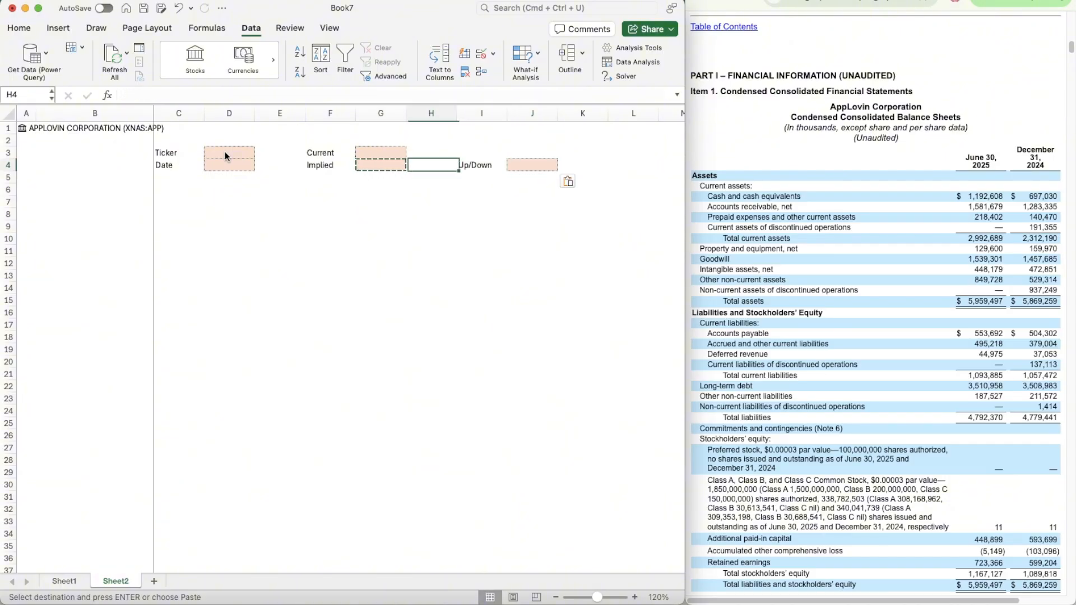
{"action": "key", "text": "Left"}
{"action": "key", "text": "Left"}
{"action": "left_click", "coordinate": [224, 151]}
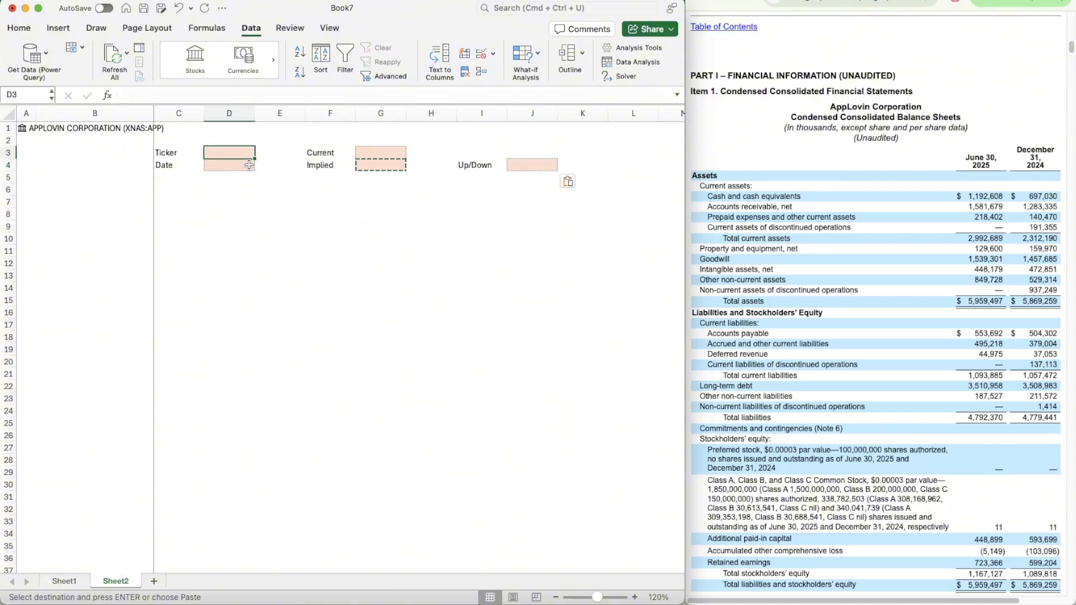
{"action": "type", "text": "=A1.["}
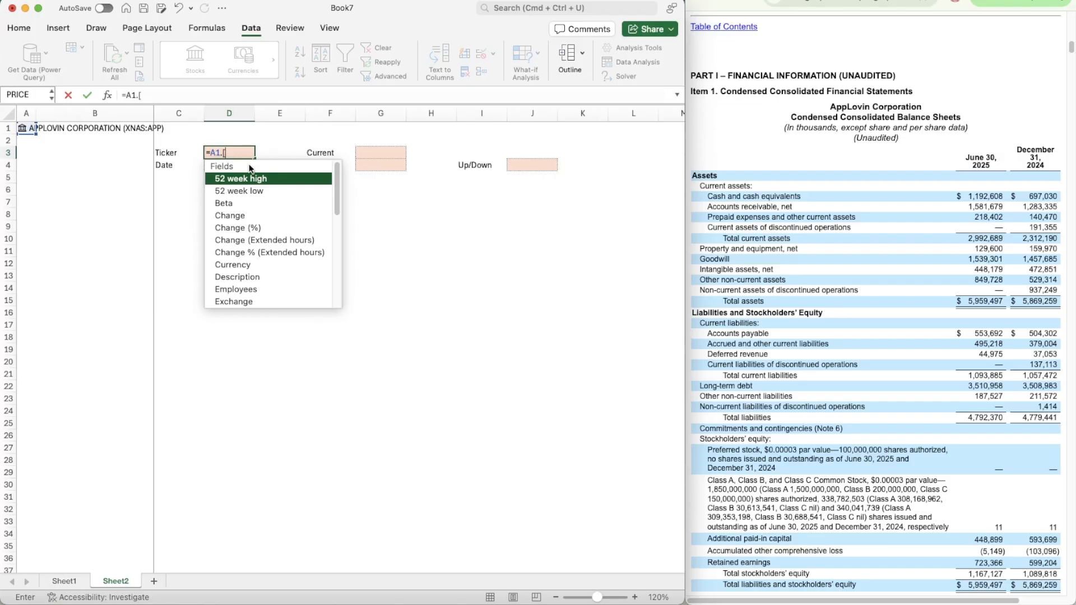
{"action": "key", "text": "Down"}
{"action": "key", "text": "Down"}
{"action": "key", "text": "Down"}
{"action": "type", "text": "t"}
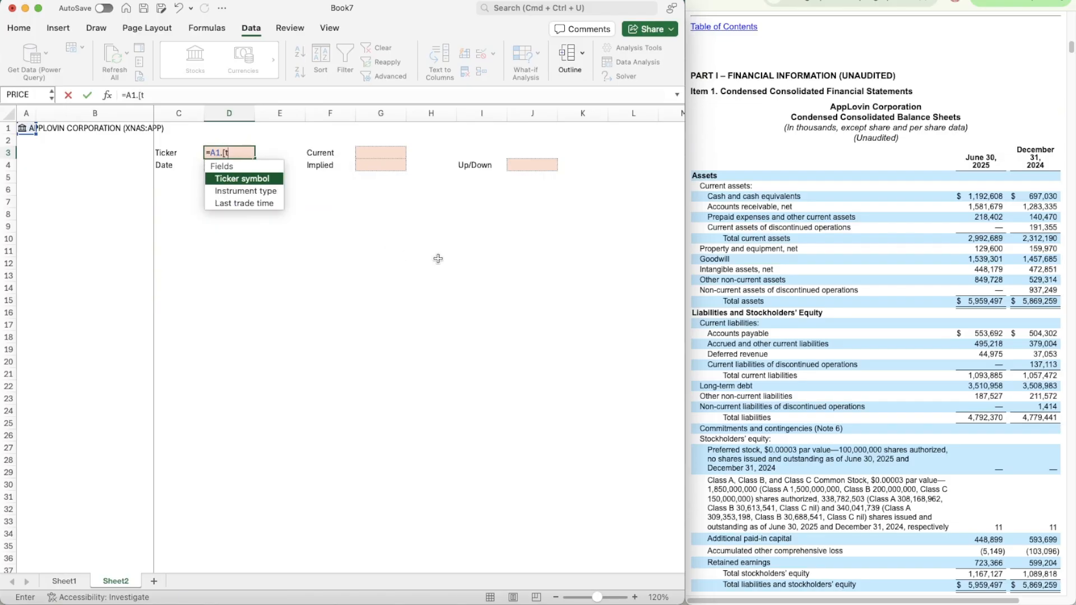
{"action": "key", "text": "Tab"}
{"action": "key", "text": "Return"}
- Fill the Current cell G3 with the formula =A1.[Price] to pull the live stock price
{"action": "key", "text": "Up"}
{"action": "key", "text": "Right"}
{"action": "key", "text": "Right"}
{"action": "key", "text": "Right"}
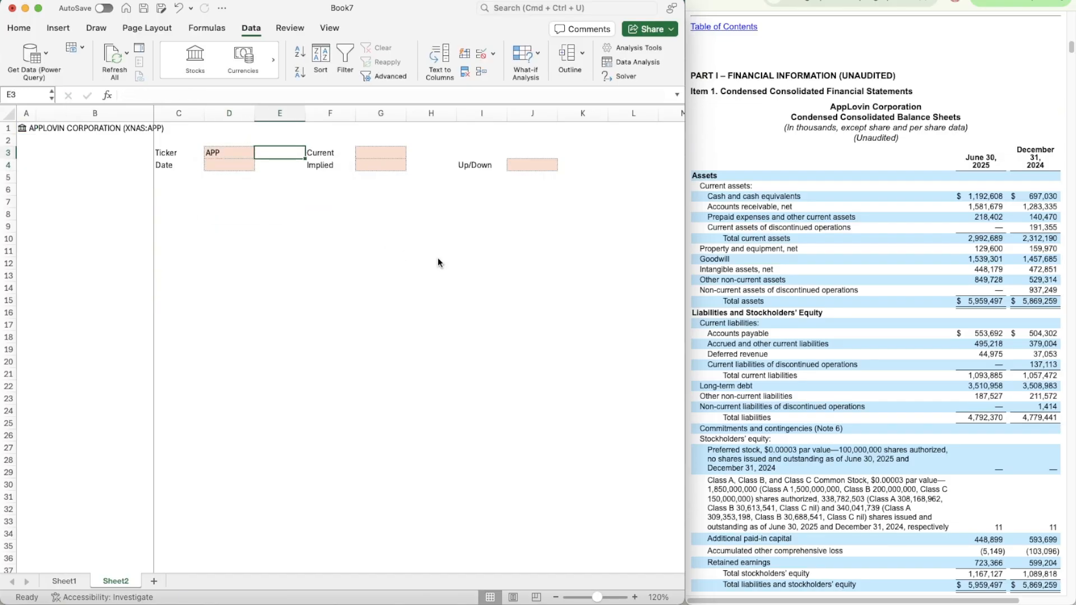
{"action": "type", "text": "="}
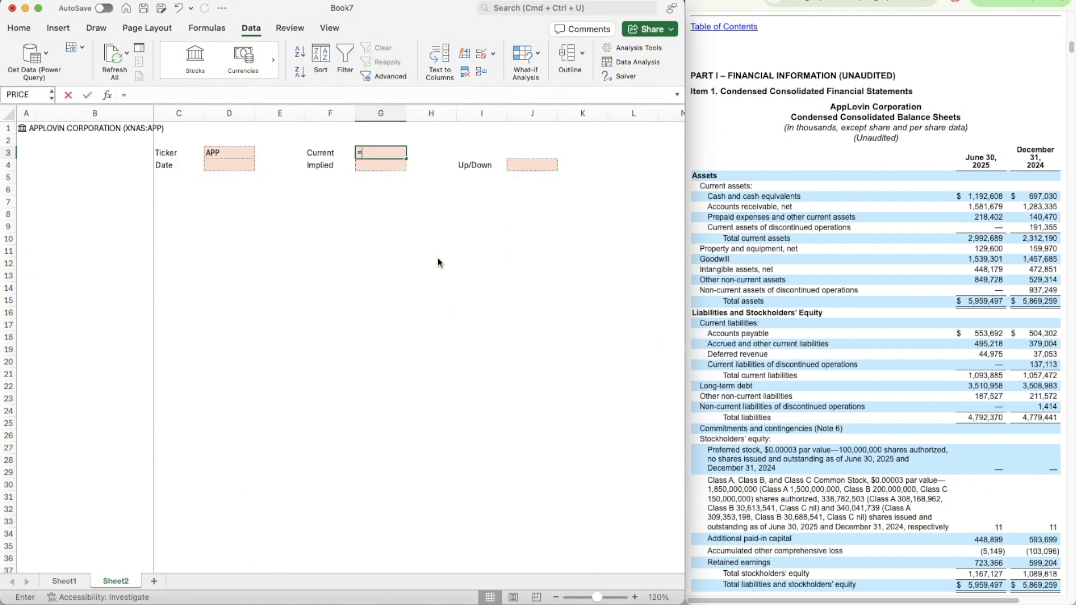
{"action": "type", "text": "A1"}
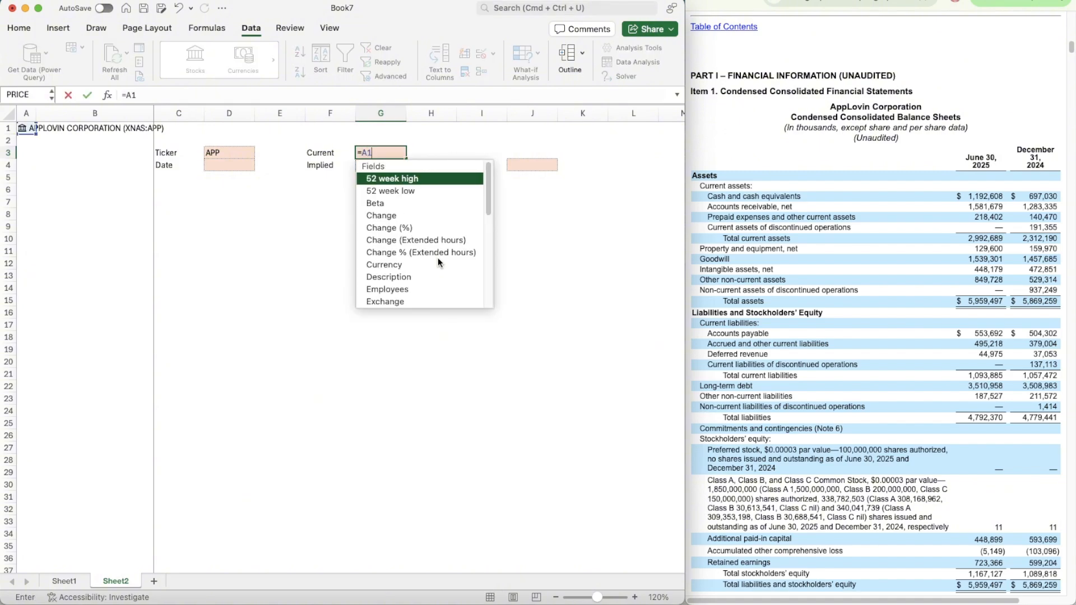
{"action": "type", "text": ".[Price]"}
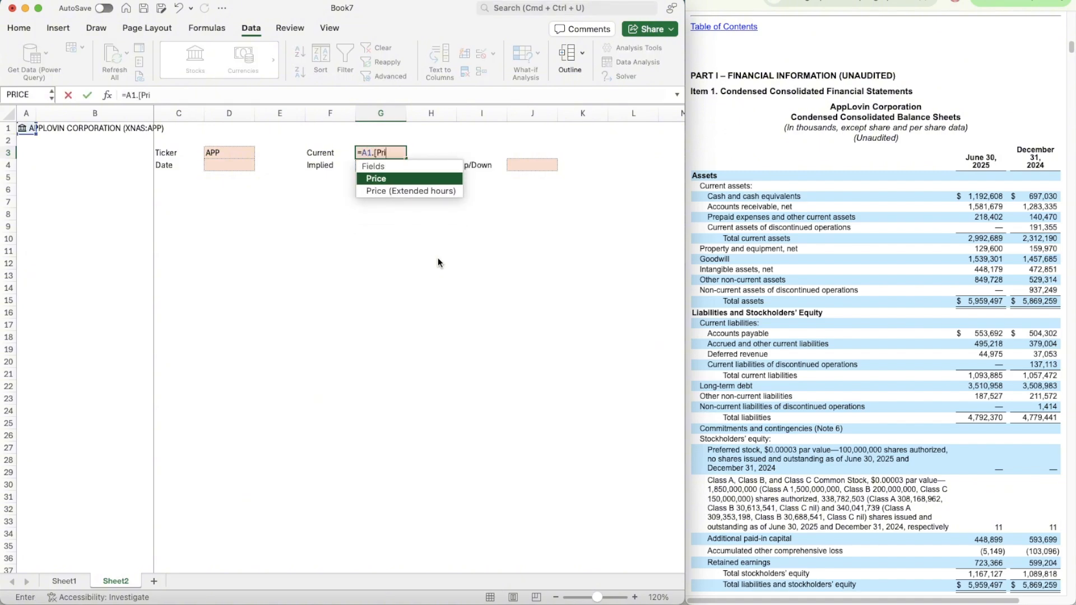
{"action": "key", "text": "Return"}
- Enter the date 12/10/2025 in cell D4
{"action": "key", "text": "Down"}
{"action": "key", "text": "Down"}
{"action": "key", "text": "Down"}
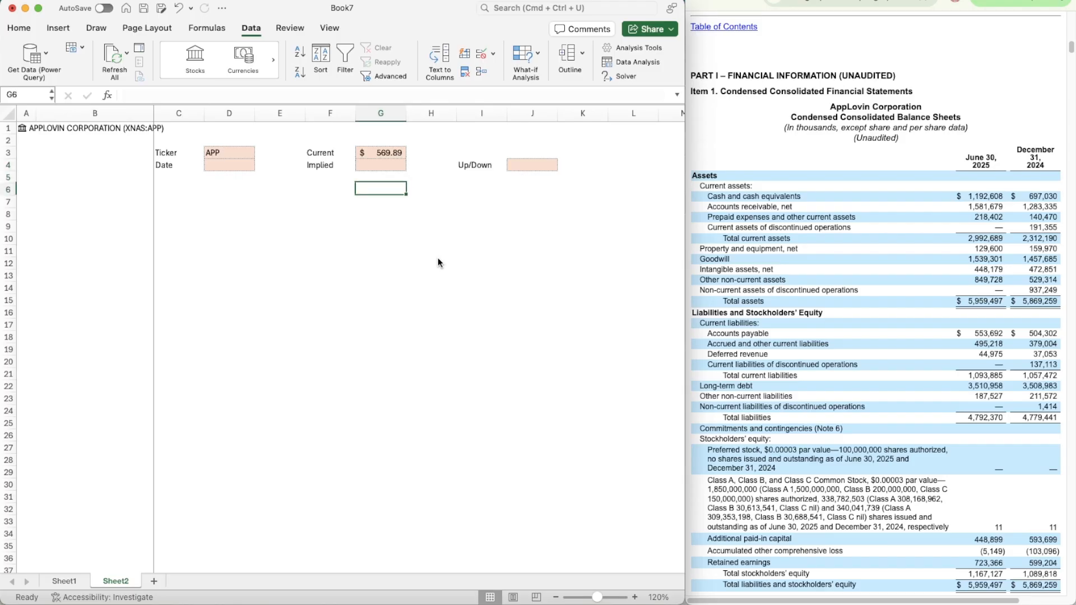
{"action": "key", "text": "Left"}
{"action": "key", "text": "Left"}
{"action": "key", "text": "Left"}
{"action": "key", "text": "Left"}
{"action": "key", "text": "Left"}
{"action": "key", "text": "Up"}
{"action": "key", "text": "Up"}
{"action": "key", "text": "Up"}
{"action": "key", "text": "Right"}
{"action": "key", "text": "Right"}
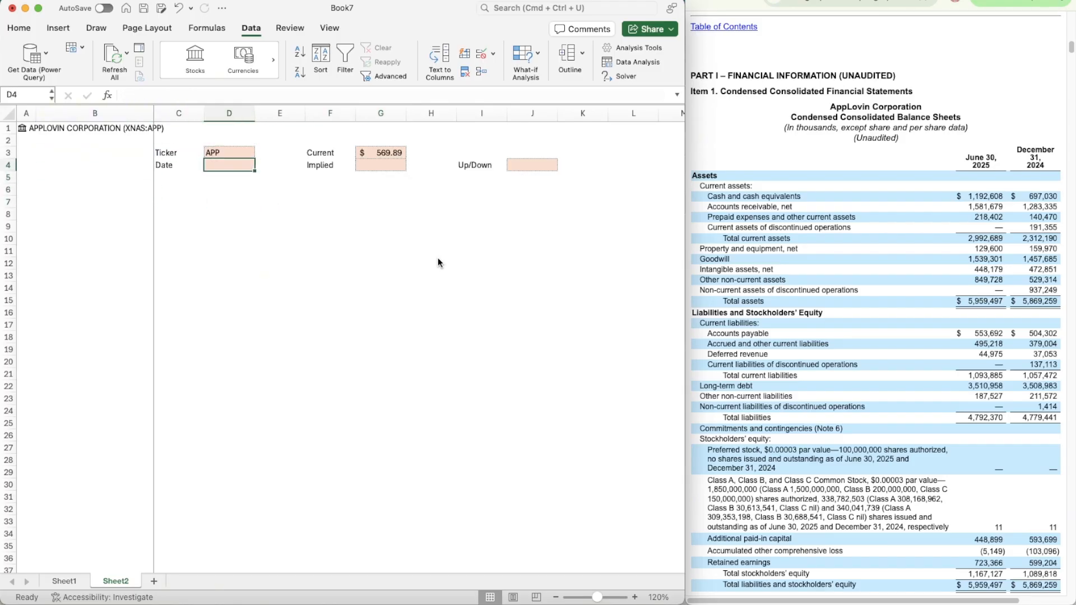
{"action": "type", "text": "12/"}
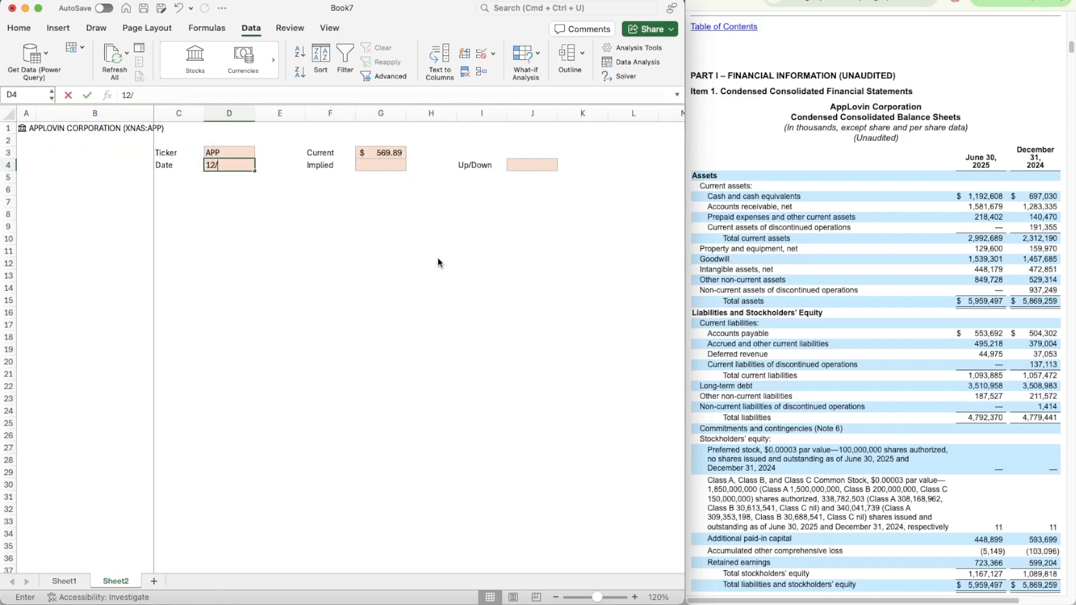
{"action": "type", "text": "10/2025"}
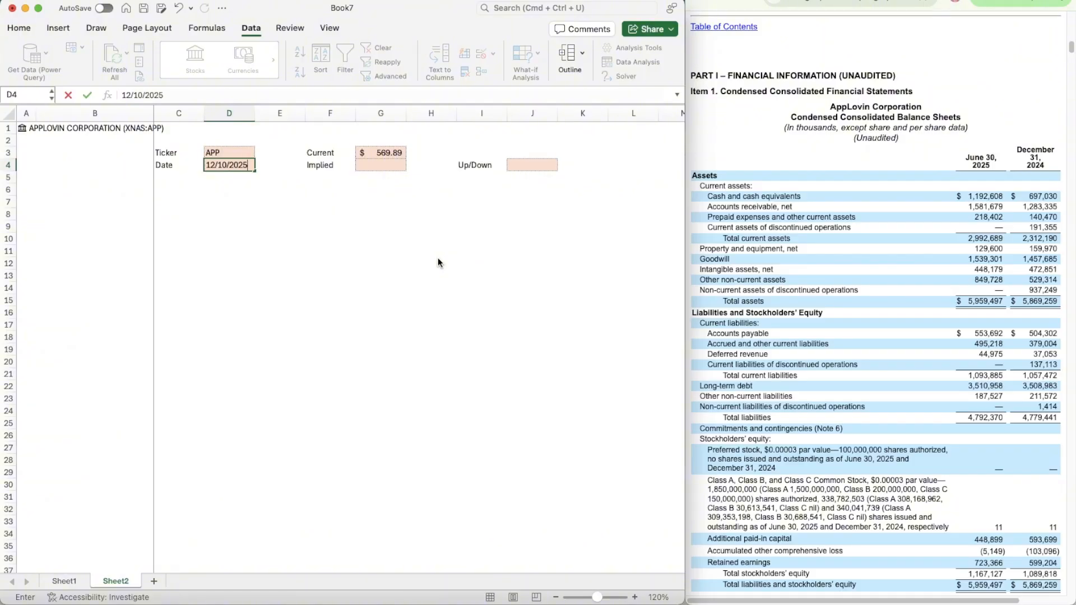
{"action": "key", "text": "Return"}
- Enter the section marker X in cell A6 and centre it
{"action": "key", "text": "Down"}
{"action": "key", "text": "Left"}
{"action": "key", "text": "Left"}
{"action": "key", "text": "Left"}
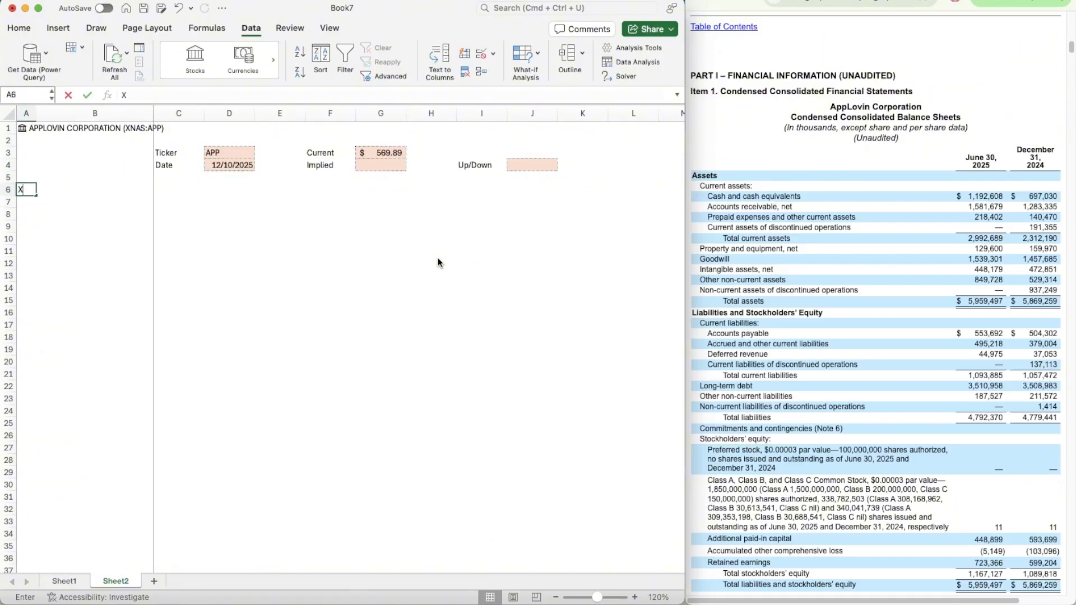
{"action": "type", "text": "X"}
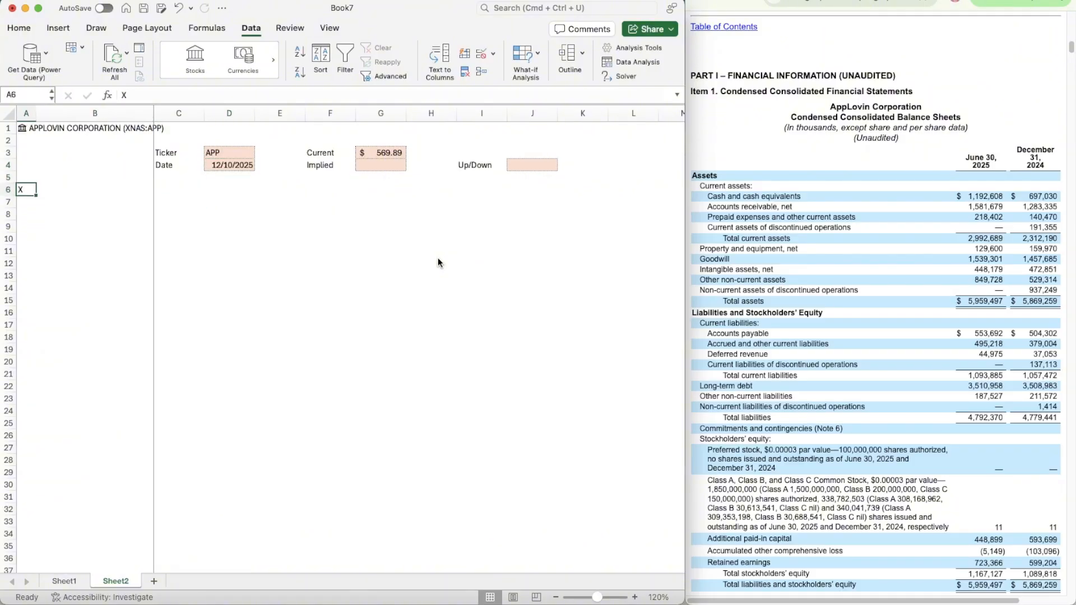
{"action": "left_click", "coordinate": [23, 28]}
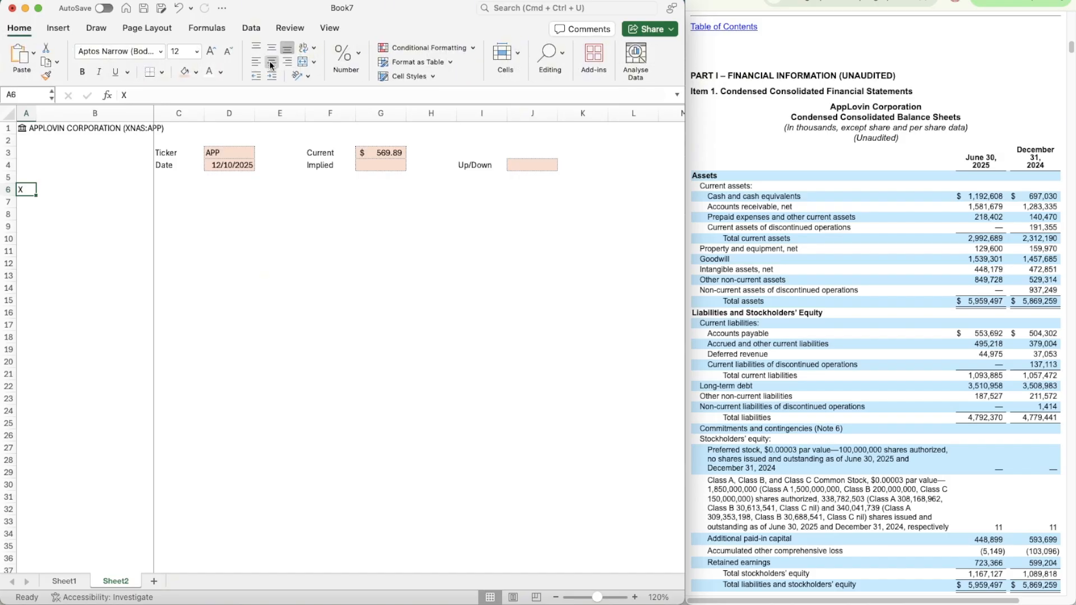
{"action": "left_click", "coordinate": [269, 62]}
- Format cells B6:M6 as a header band with a dark blue fill and a light font colour
{"action": "left_click", "coordinate": [64, 193]}
{"action": "key", "text": "shift+Right"}
{"action": "key", "text": "shift+Right"}
{"action": "key", "text": "shift+Right"}
{"action": "key", "text": "shift+Right"}
{"action": "key", "text": "shift+Right"}
{"action": "key", "text": "shift+Right"}
{"action": "key", "text": "shift+Right"}
{"action": "key", "text": "shift+Right"}
{"action": "key", "text": "shift+Right"}
{"action": "key", "text": "shift+Right"}
{"action": "key", "text": "shift+Right"}
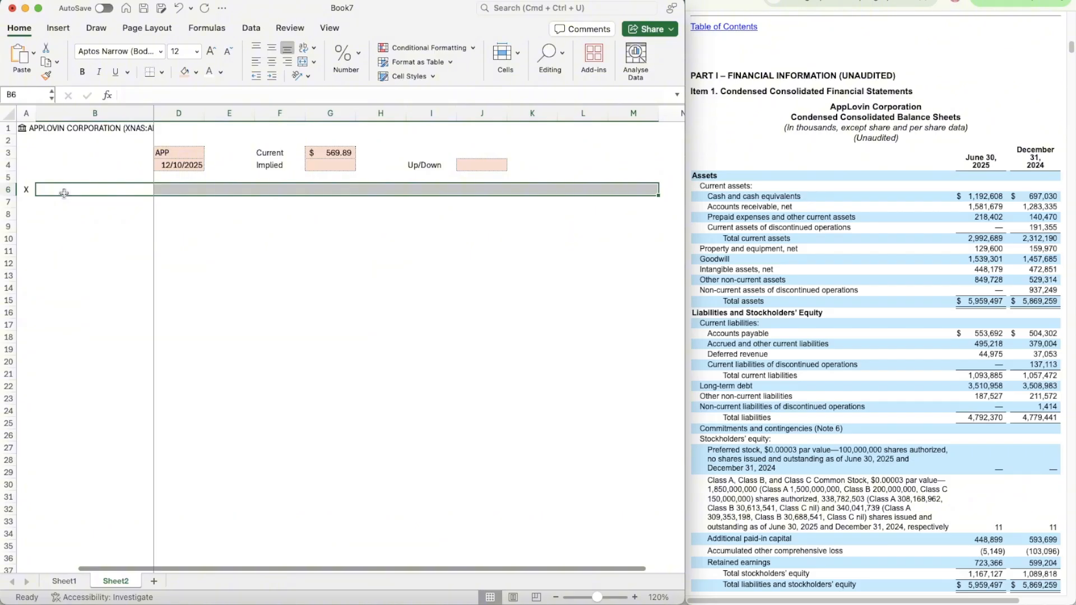
{"action": "key", "text": "super+1"}
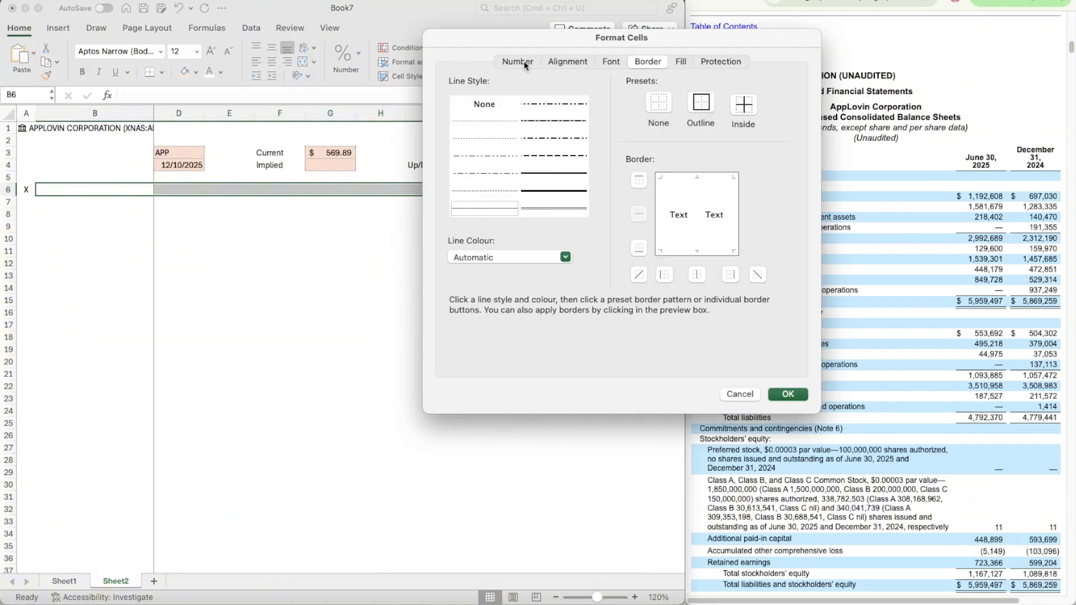
{"action": "left_click", "coordinate": [689, 60]}
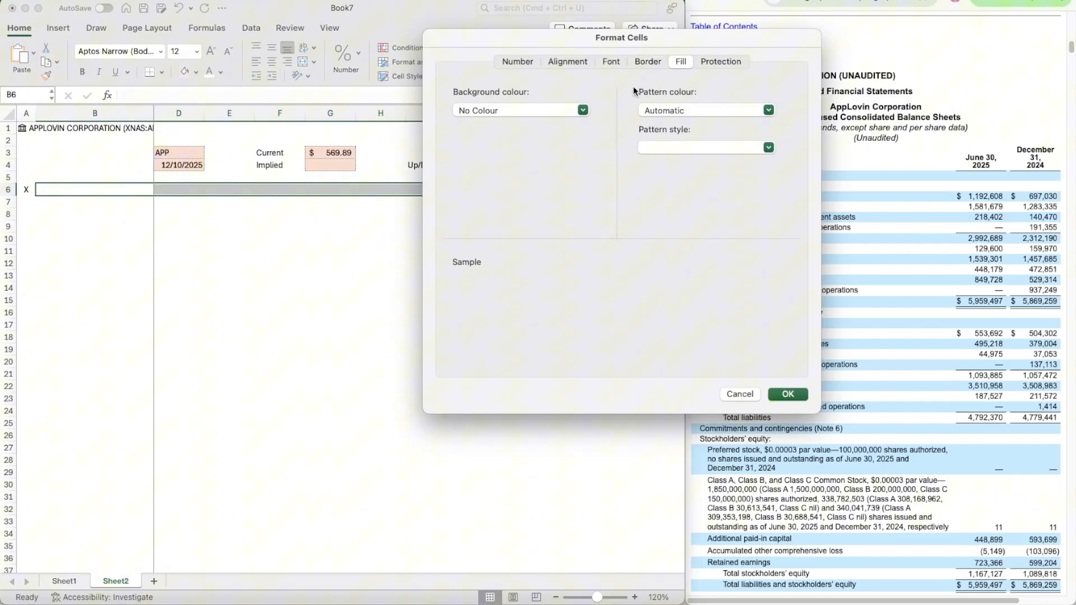
{"action": "left_click", "coordinate": [537, 109]}
{"action": "left_click", "coordinate": [512, 169]}
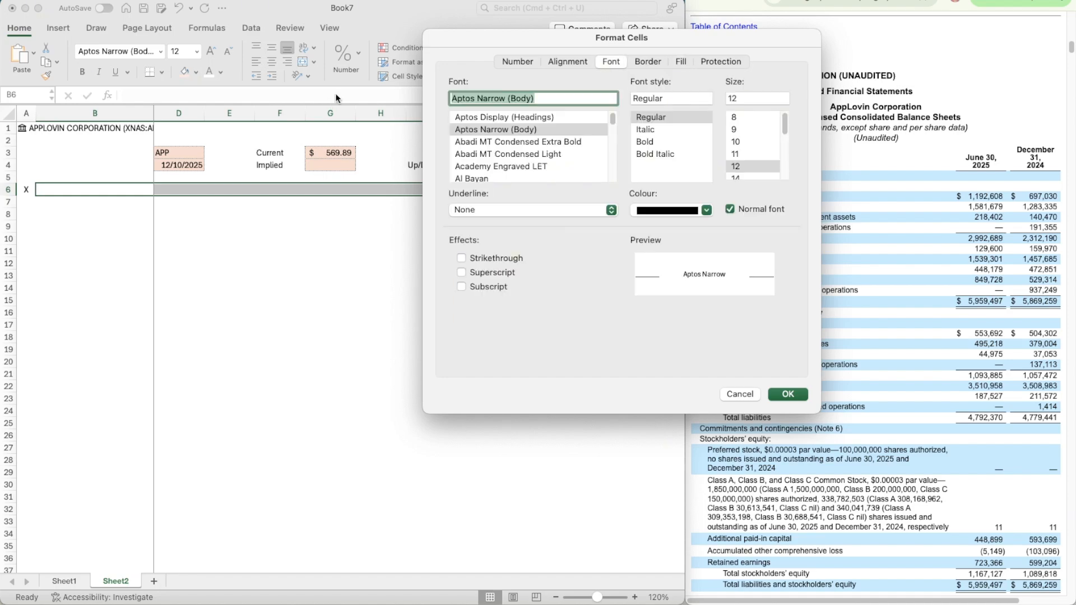
{"action": "left_click", "coordinate": [650, 213]}
{"action": "left_click", "coordinate": [664, 269]}
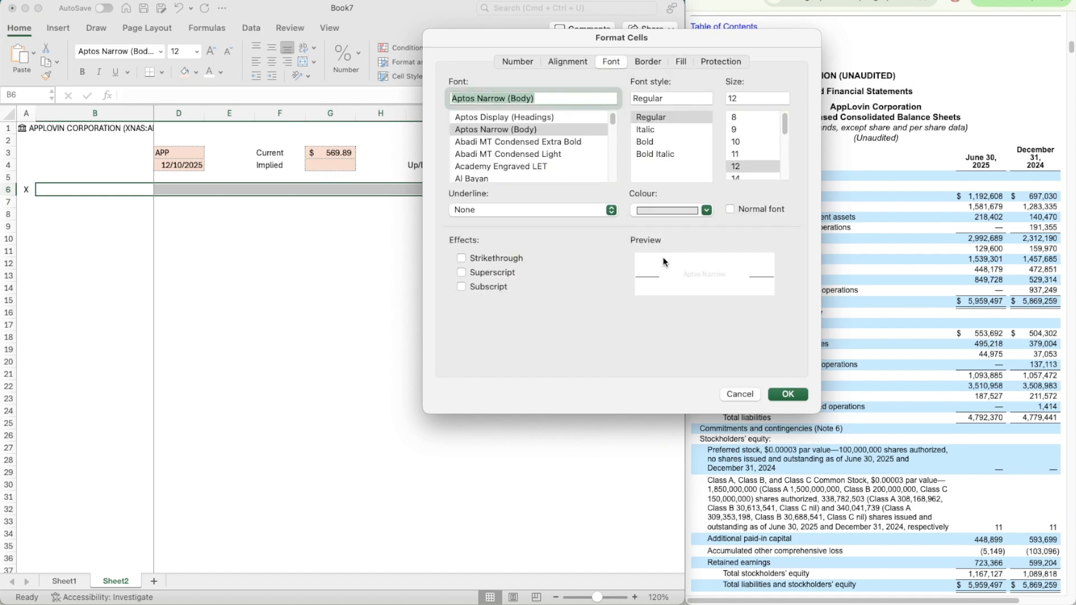
{"action": "key", "text": "Return"}
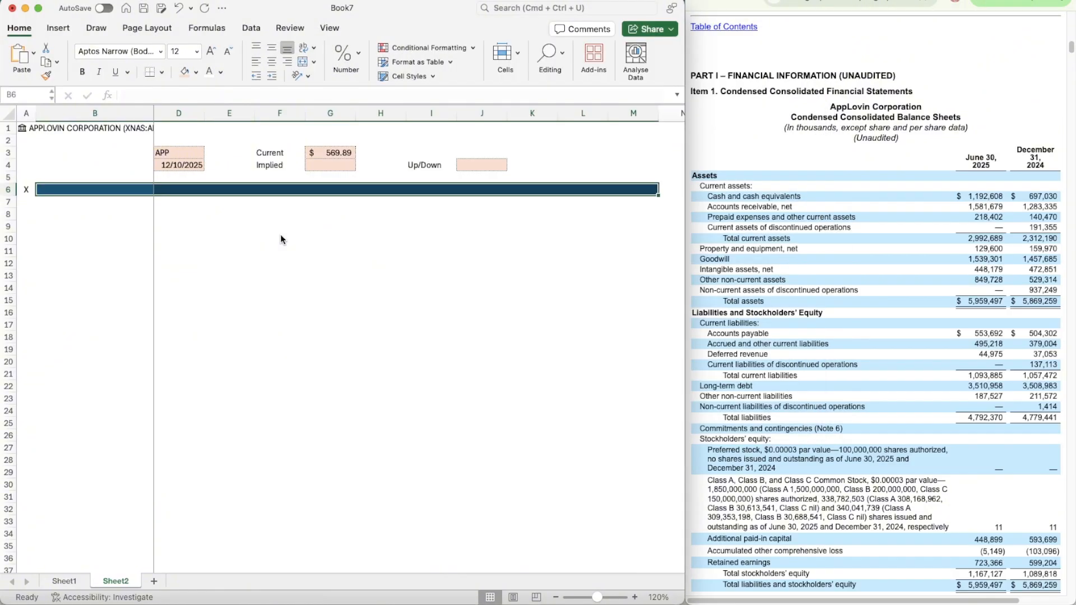
- Enter the heading Assumptions in cell B6 of the dark blue band
{"action": "left_click", "coordinate": [280, 235]}
{"action": "key", "text": "Left"}
{"action": "key", "text": "Left"}
{"action": "key", "text": "Left"}
{"action": "key", "text": "Left"}
{"action": "key", "text": "Left"}
{"action": "key", "text": "Up"}
{"action": "key", "text": "Up"}
{"action": "key", "text": "Up"}
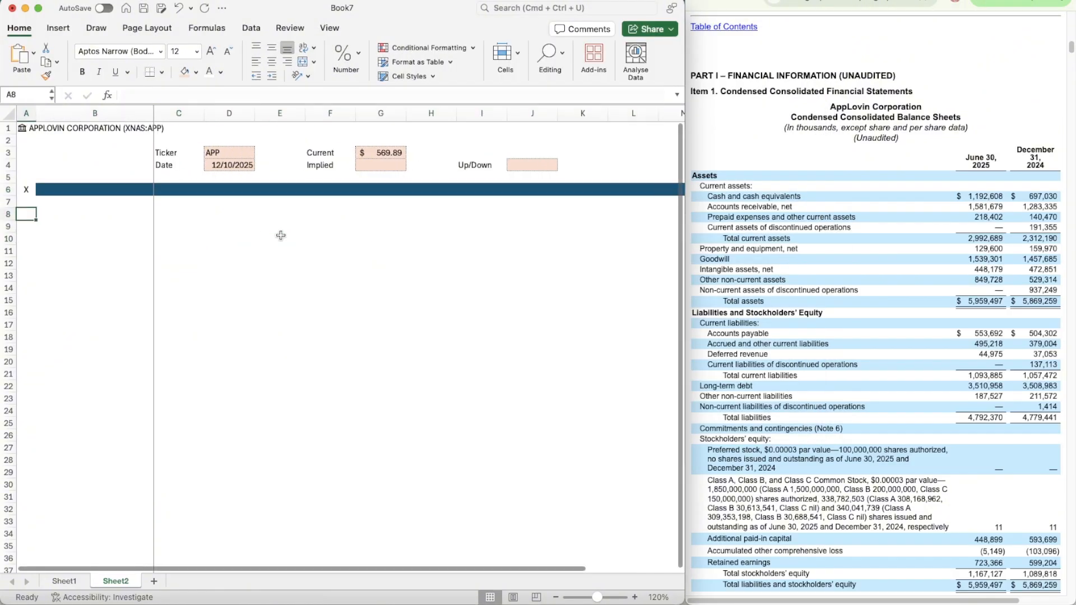
{"action": "key", "text": "Right"}
{"action": "key", "text": "Up"}
{"action": "type", "text": "Assumptions"}
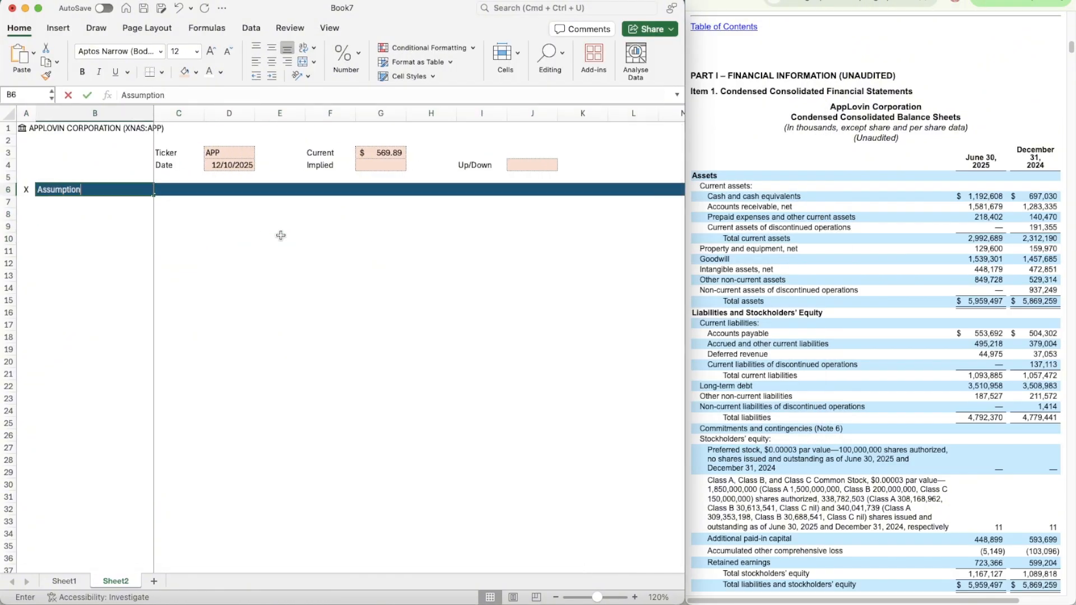
{"action": "key", "text": "Return"}
- Enter the label Revenue Segment in cell B8 and make it bold
{"action": "key", "text": "Down"}
{"action": "key", "text": "Down"}
{"action": "key", "text": "Up"}
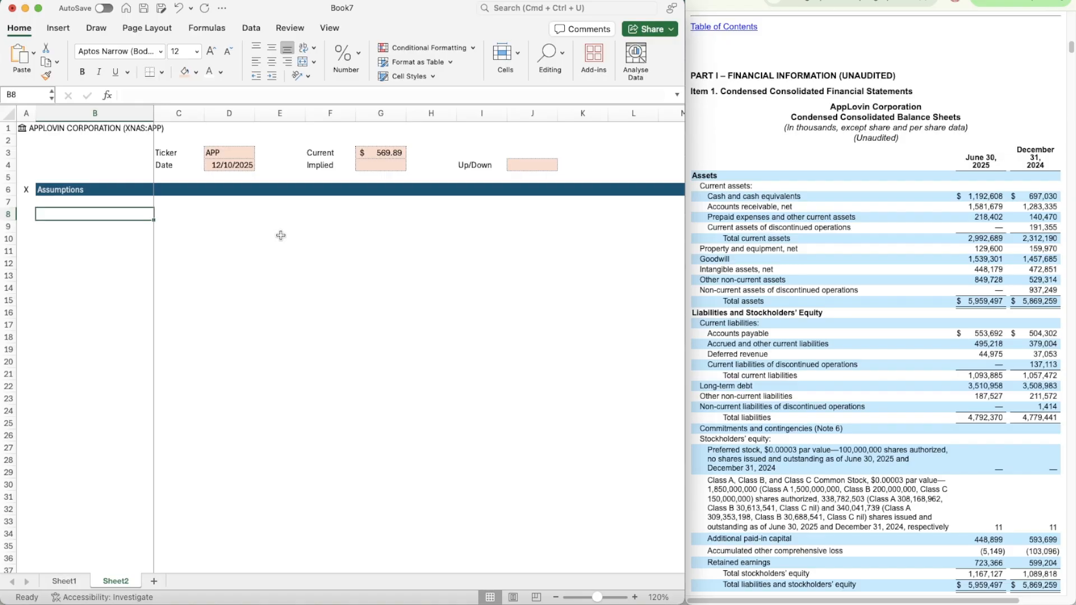
{"action": "type", "text": "Revenue"}
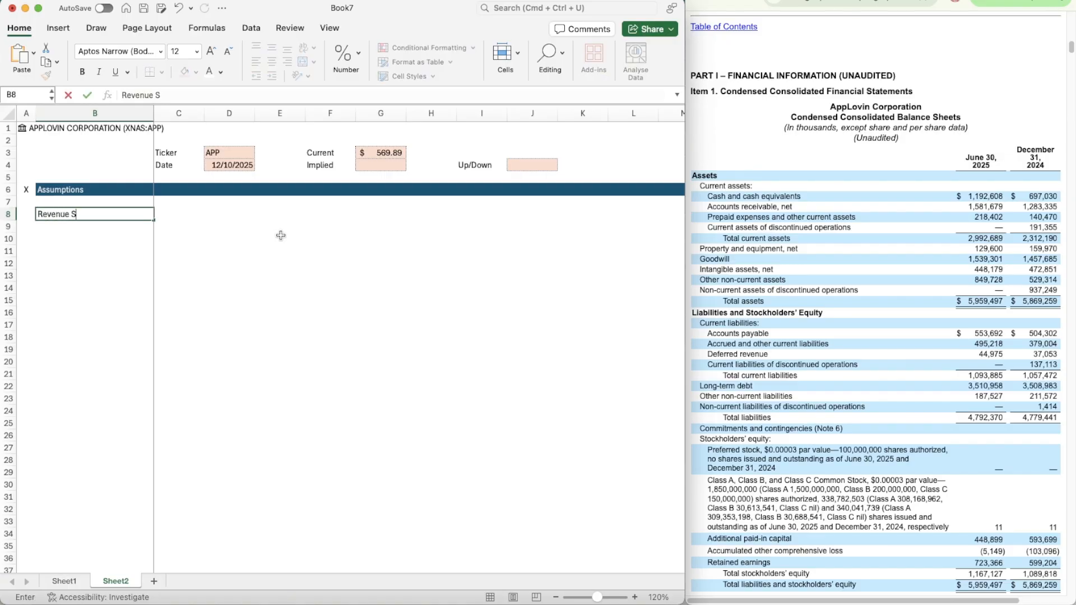
{"action": "type", "text": " Segemnt"}
{"action": "key", "text": "BackSpace"}
{"action": "key", "text": "BackSpace"}
{"action": "key", "text": "BackSpace"}
{"action": "key", "text": "BackSpace"}
{"action": "type", "text": "ment"}
{"action": "key", "text": "Return"}
{"action": "key", "text": "Up"}
{"action": "key", "text": "ctrl+b"}
- Enter the label Switches in cell C8 and make it bold
{"action": "key", "text": "Right"}
{"action": "type", "text": "S"}
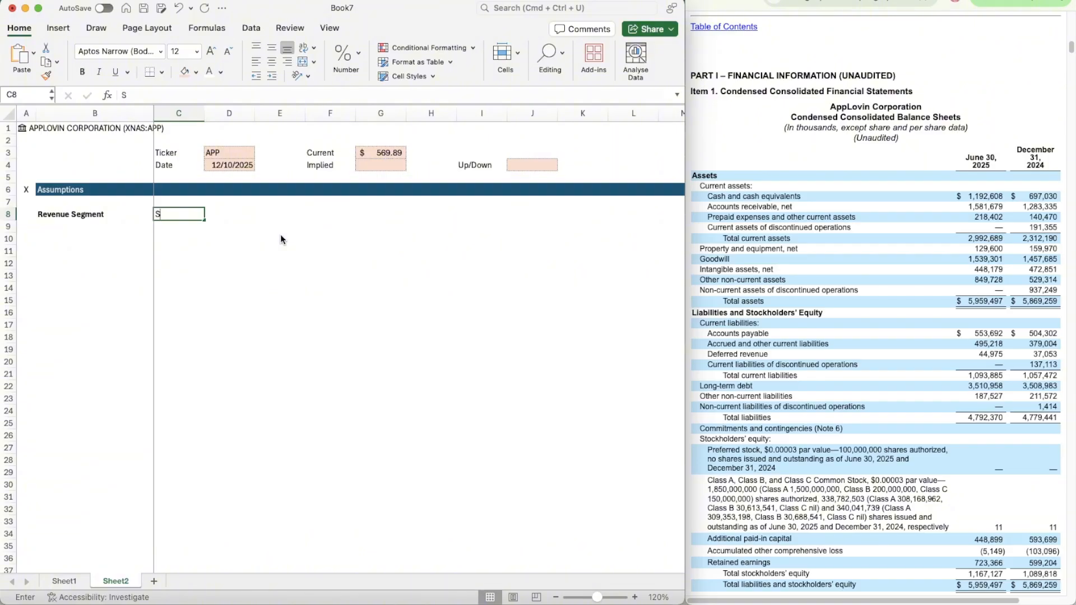
{"action": "type", "text": "witches"}
{"action": "key", "text": "Return"}
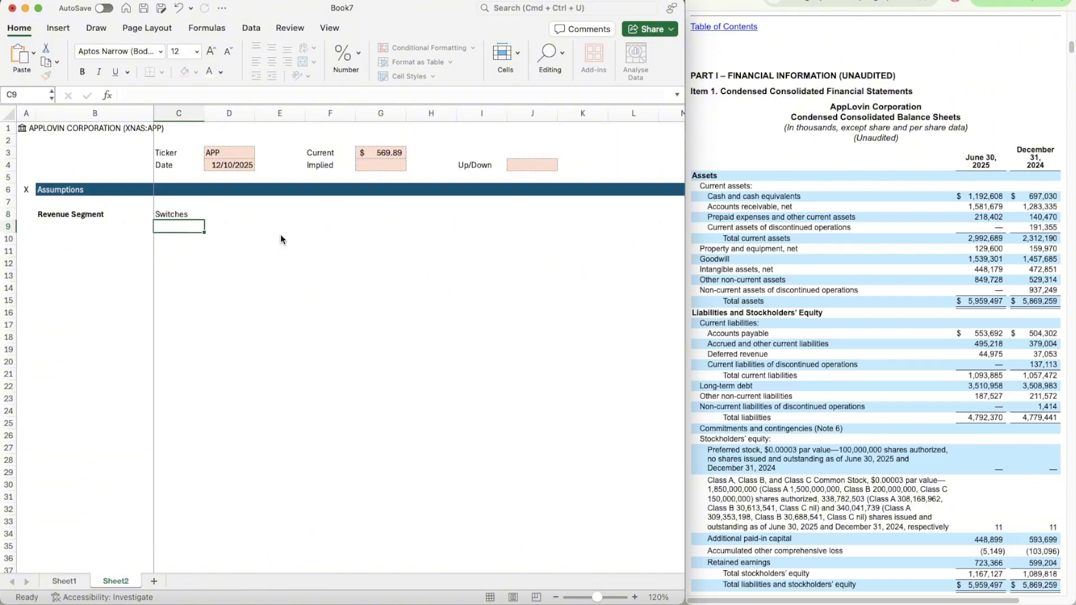
{"action": "key", "text": "Up"}
{"action": "key", "text": "ctrl+b"}
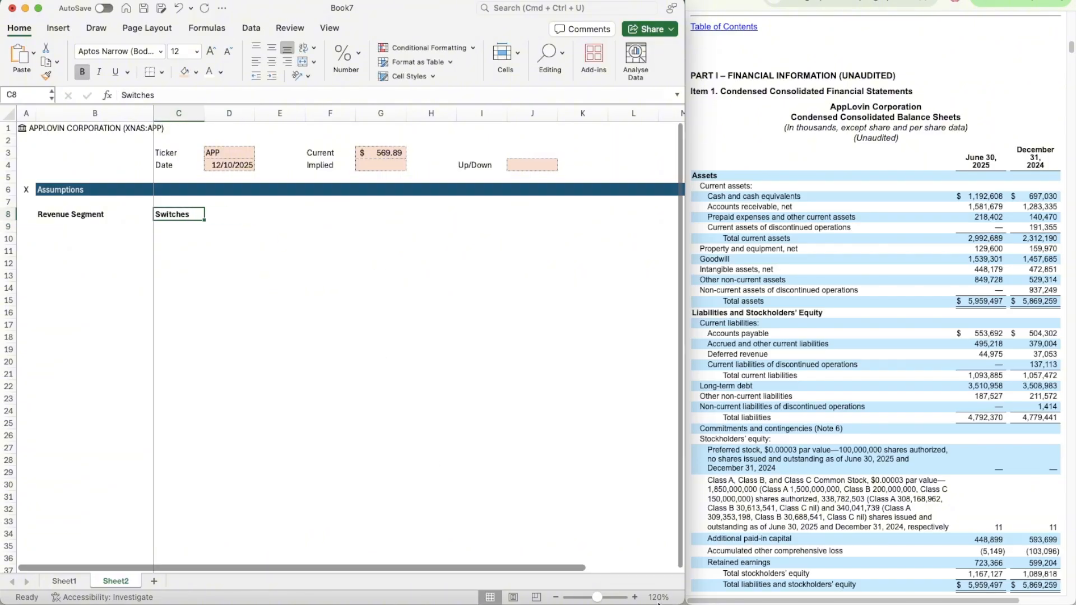
- Enter the scenario labels Bear in E8, Base in G8 and Bull in I8
{"action": "left_click", "coordinate": [635, 597]}
{"action": "left_click", "coordinate": [245, 228]}
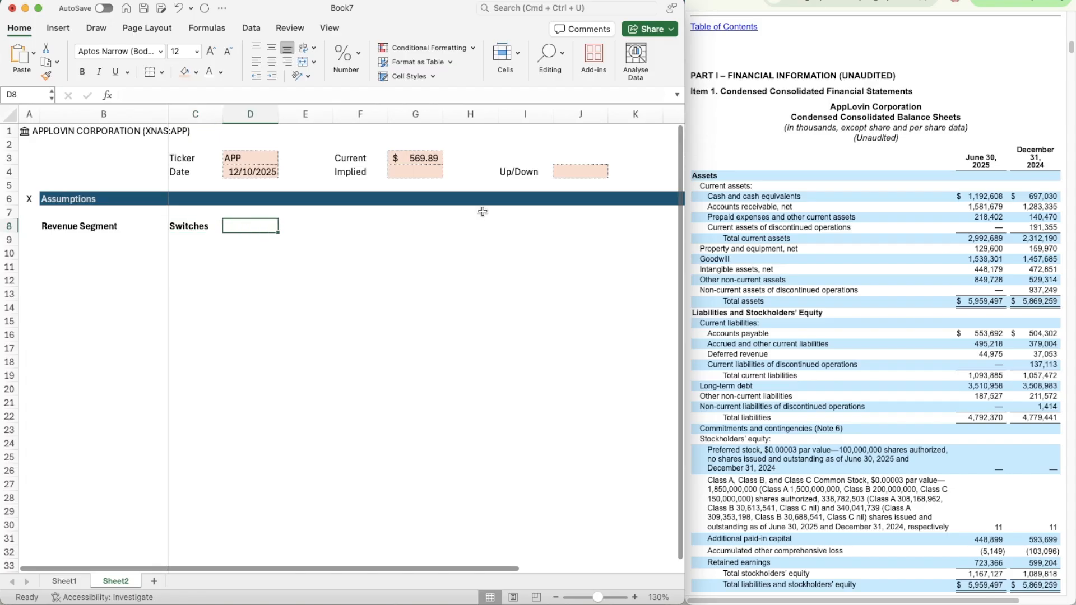
{"action": "key", "text": "Right"}
{"action": "type", "text": "B"}
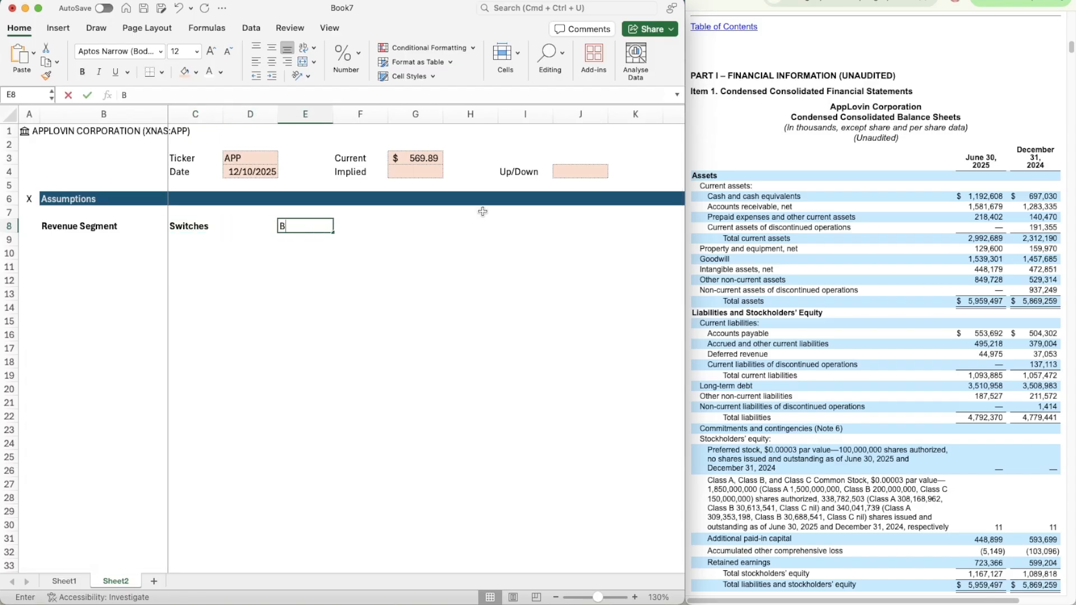
{"action": "type", "text": "ear"}
{"action": "key", "text": "Right"}
{"action": "key", "text": "Right"}
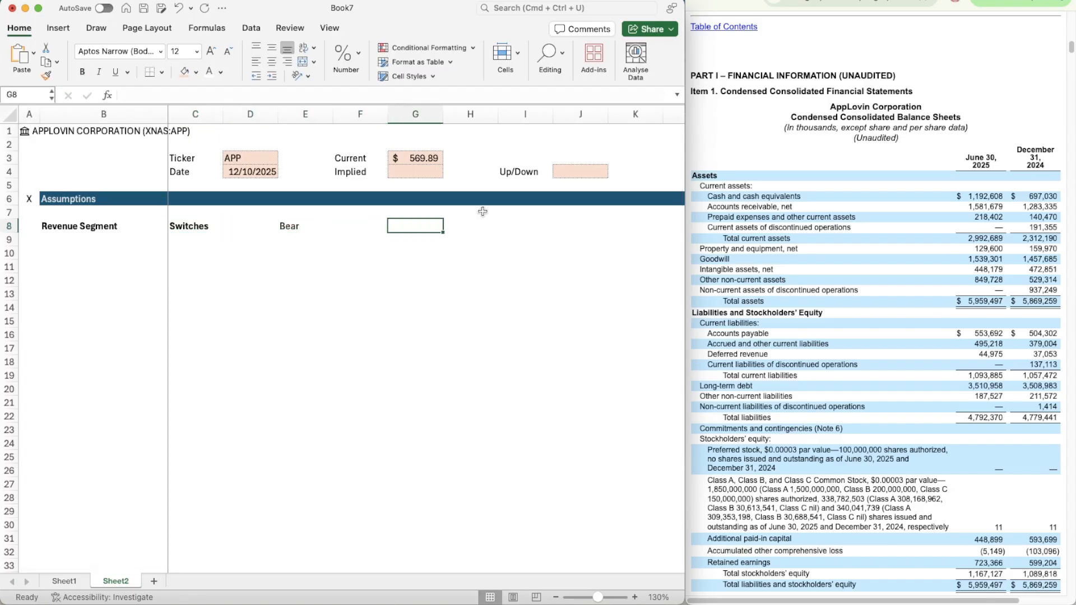
{"action": "type", "text": "Base"}
{"action": "key", "text": "Right"}
{"action": "key", "text": "Right"}
{"action": "type", "text": "Bull"}
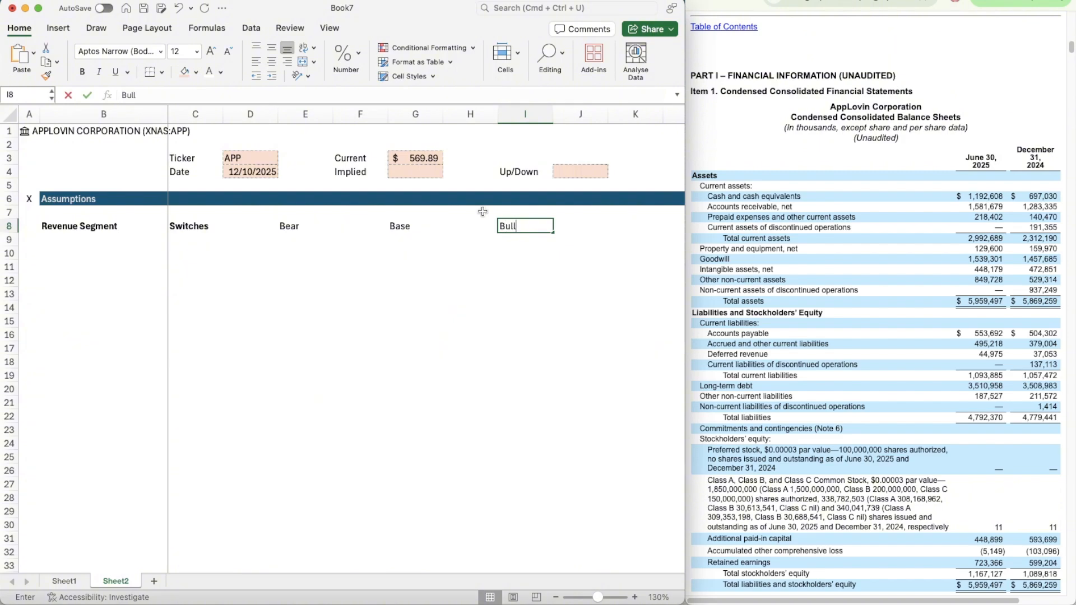
- Make the scenario headings in D8:I8 bold
{"action": "key", "text": "shift+Left"}
{"action": "key", "text": "shift+Left"}
{"action": "key", "text": "shift+Left"}
{"action": "key", "text": "shift+Left"}
{"action": "key", "text": "shift+Left"}
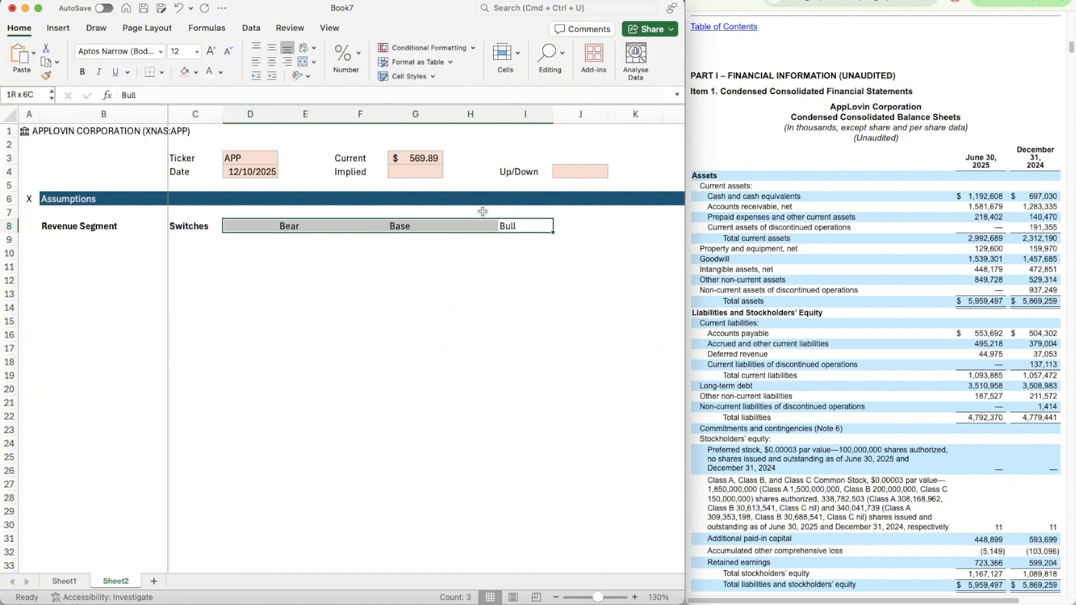
{"action": "key", "text": "super+b"}
{"action": "key", "text": "Down"}
{"action": "key", "text": "Down"}
{"action": "key", "text": "Down"}
{"action": "key", "text": "Left"}
{"action": "key", "text": "Up"}
{"action": "key", "text": "Up"}
{"action": "key", "text": "Up"}
{"action": "key", "text": "Left"}
{"action": "key", "text": "Up"}
{"action": "key", "text": "Up"}
{"action": "key", "text": "Up"}
{"action": "key", "text": "Up"}
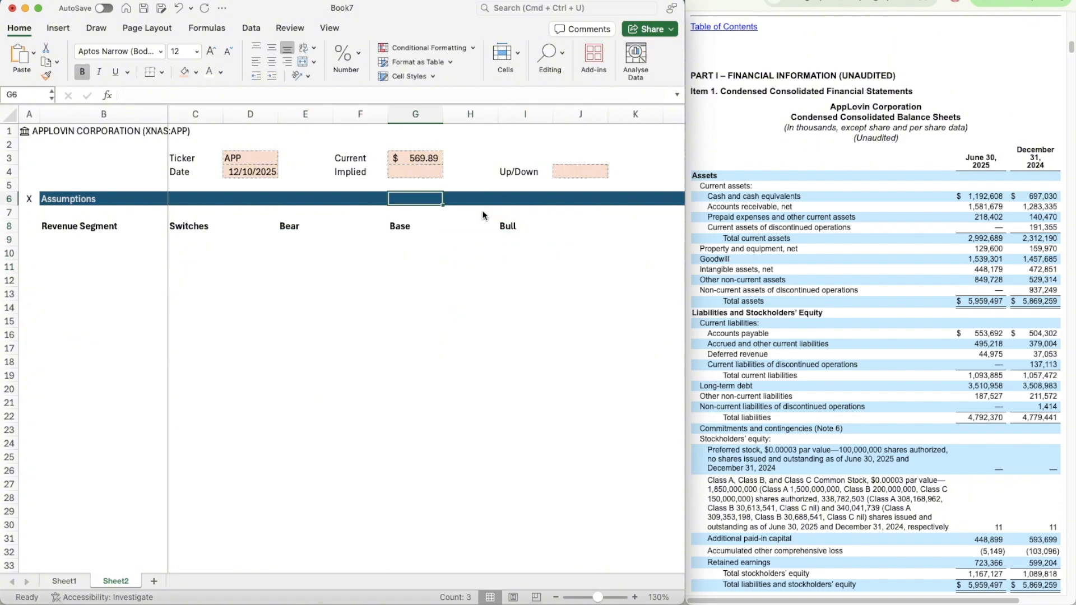
{"action": "key", "text": "super+c"}
{"action": "key", "text": "Down"}
{"action": "key", "text": "Down"}
{"action": "key", "text": "Down"}
{"action": "key", "text": "Left"}
{"action": "key", "text": "Left"}
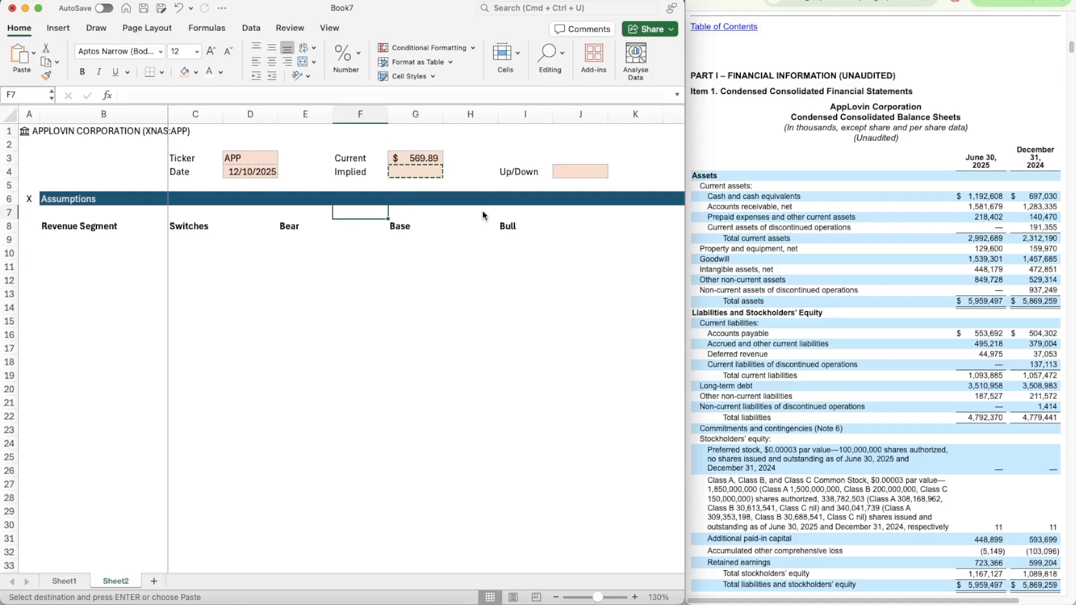
{"action": "key", "text": "Down"}
{"action": "key", "text": "Down"}
{"action": "key", "text": "Left"}
{"action": "key", "text": "Left"}
{"action": "key", "text": "Left"}
{"action": "key", "text": "Left"}
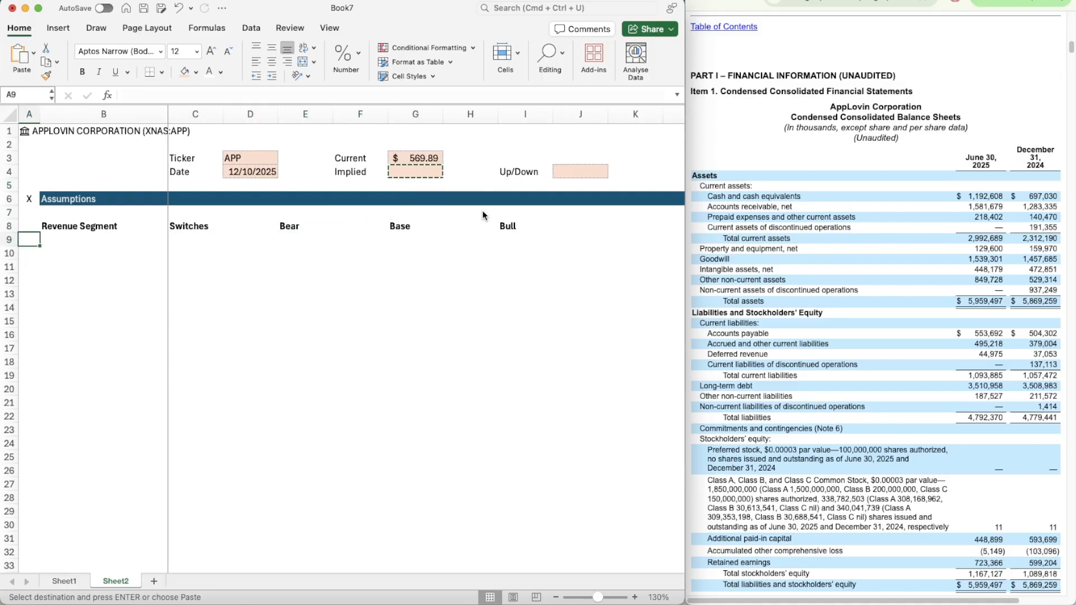
{"action": "key", "text": "Down"}
{"action": "key", "text": "Right"}
{"action": "key", "text": "Escape"}
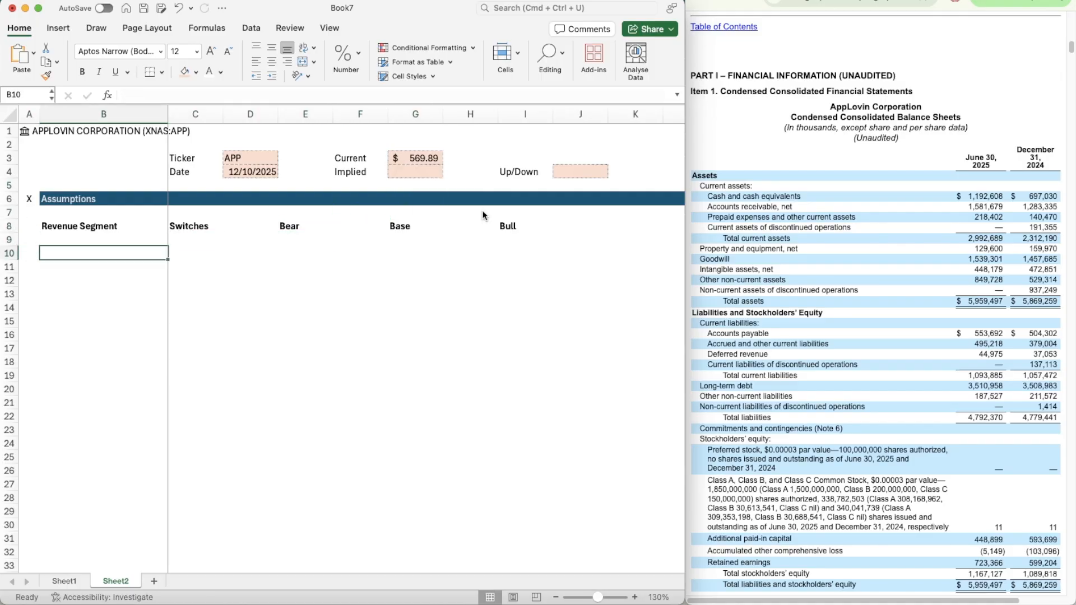
- Look through AppLovin's quarterly filing beside the workbook for the table that disaggregates revenue
{"action": "left_click", "coordinate": [859, 329]}
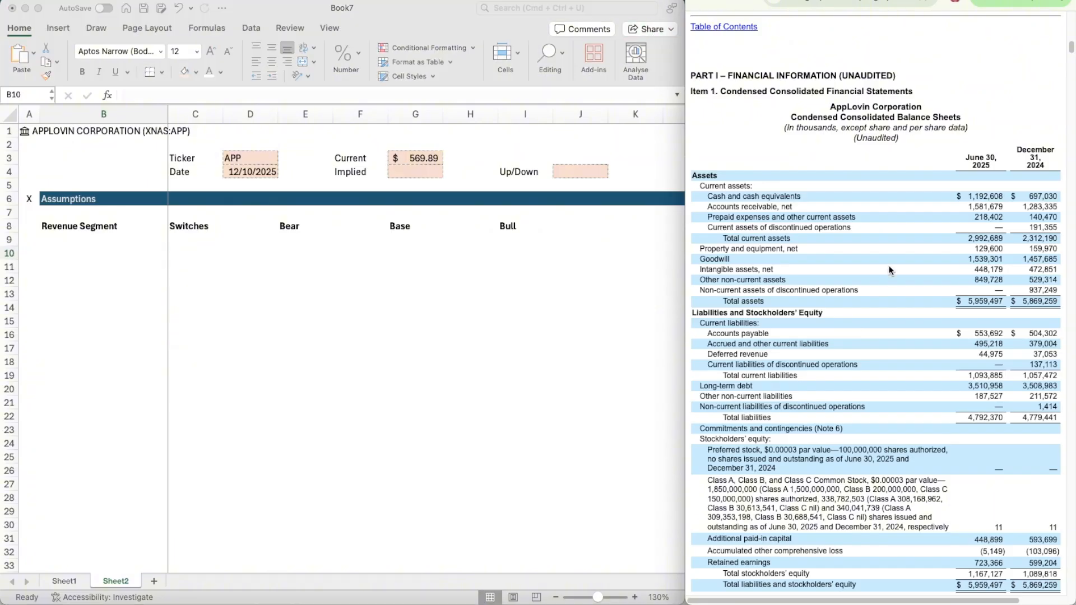
{"action": "scroll", "coordinate": [883, 360], "scroll_direction": "down", "scroll_amount": 15}
{"action": "scroll", "coordinate": [882, 360], "scroll_direction": "down", "scroll_amount": 15}
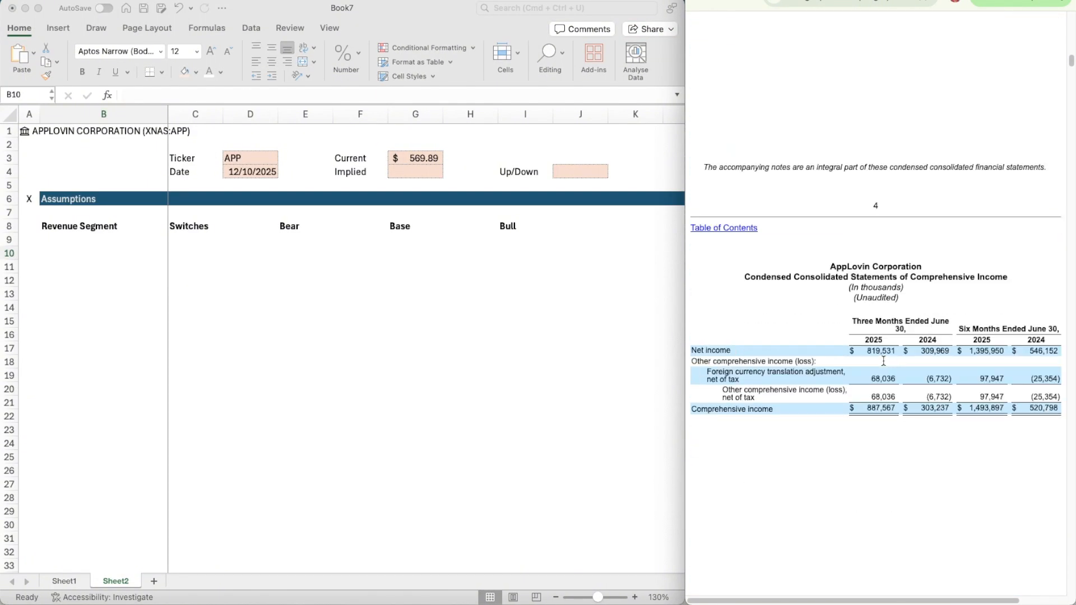
{"action": "scroll", "coordinate": [882, 360], "scroll_direction": "down", "scroll_amount": 20}
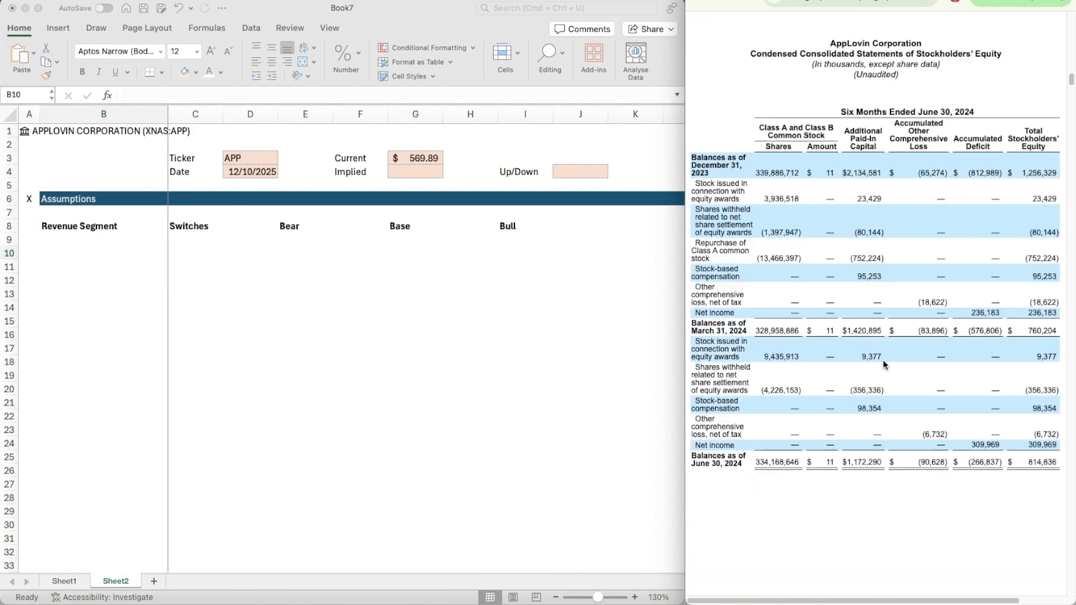
{"action": "scroll", "coordinate": [882, 360], "scroll_direction": "down", "scroll_amount": 20}
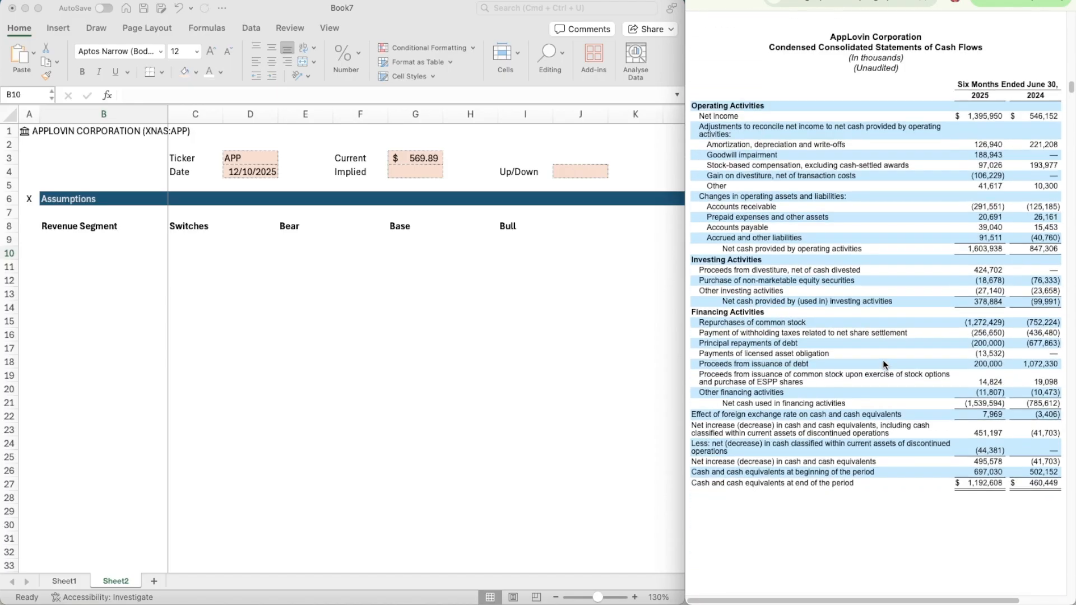
{"action": "scroll", "coordinate": [882, 359], "scroll_direction": "down", "scroll_amount": 20}
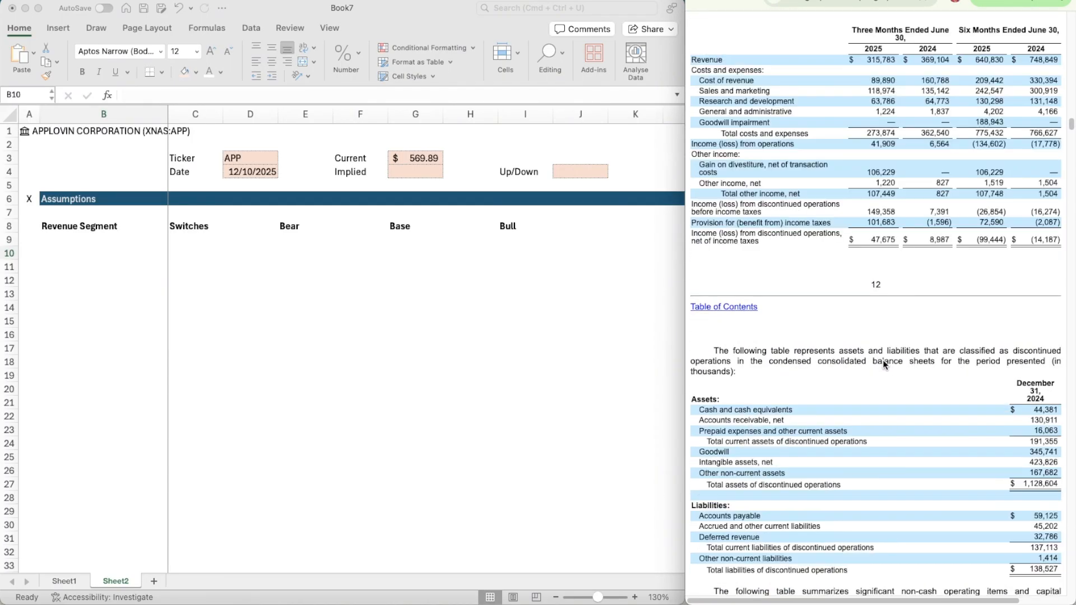
{"action": "scroll", "coordinate": [882, 359], "scroll_direction": "down", "scroll_amount": 10}
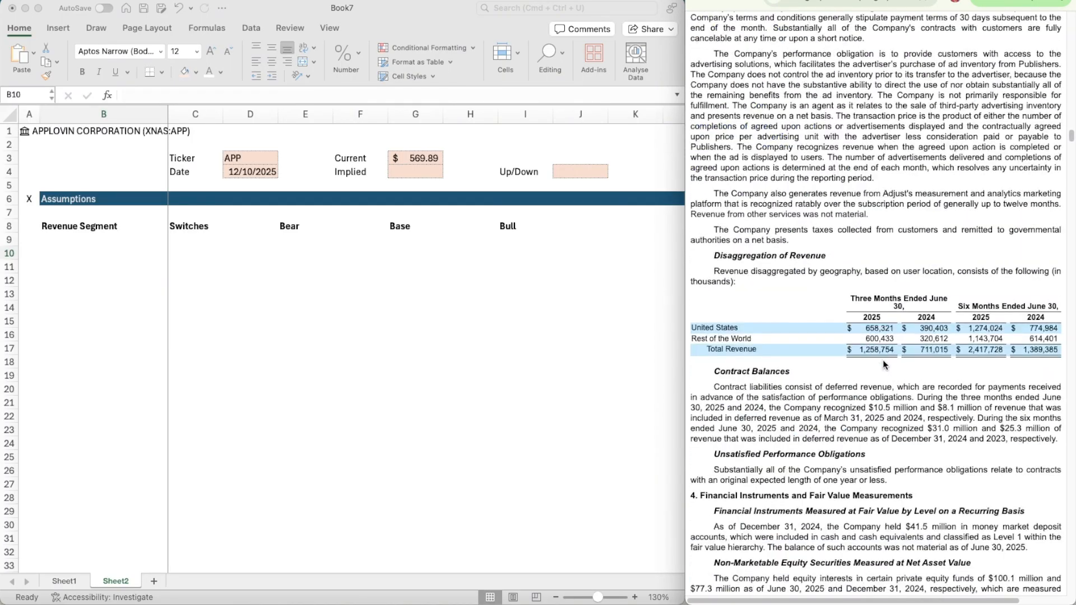
{"action": "scroll", "coordinate": [883, 360], "scroll_direction": "up", "scroll_amount": 5}
{"action": "scroll", "coordinate": [734, 344], "scroll_direction": "down", "scroll_amount": 5}
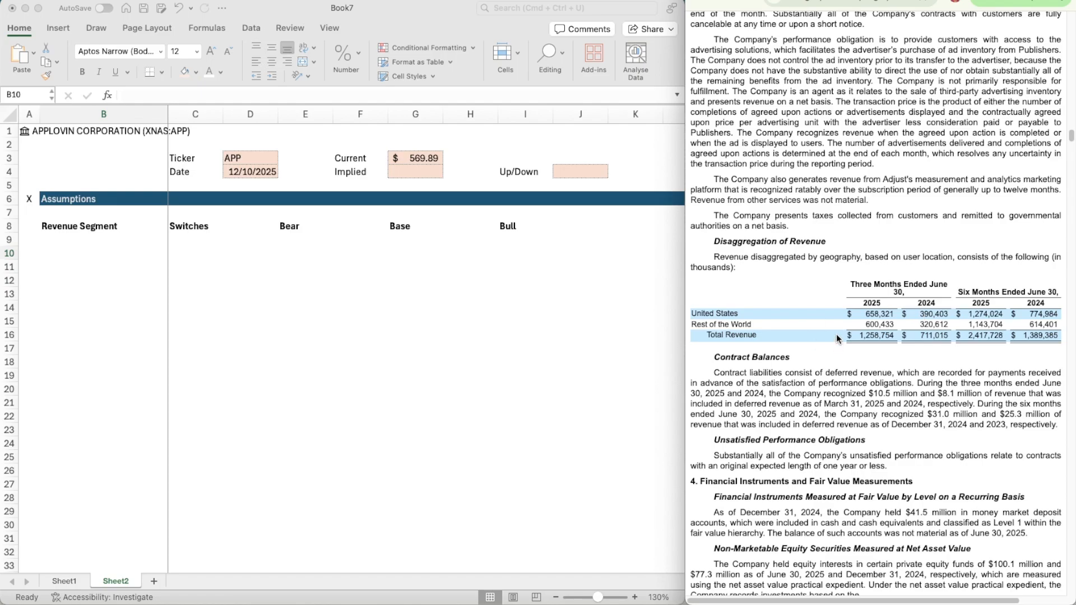
- Examine the filing's segment note and management discussion for any further breakdown of revenue by segment
{"action": "scroll", "coordinate": [835, 345], "scroll_direction": "down", "scroll_amount": 15}
{"action": "scroll", "coordinate": [857, 369], "scroll_direction": "down", "scroll_amount": 10}
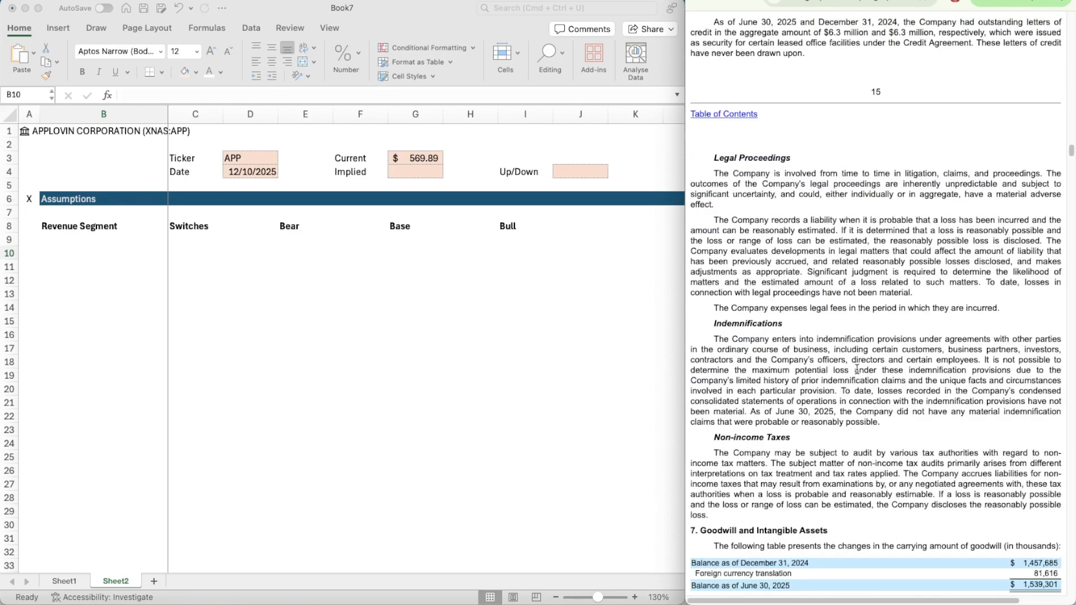
{"action": "scroll", "coordinate": [856, 373], "scroll_direction": "down", "scroll_amount": 15}
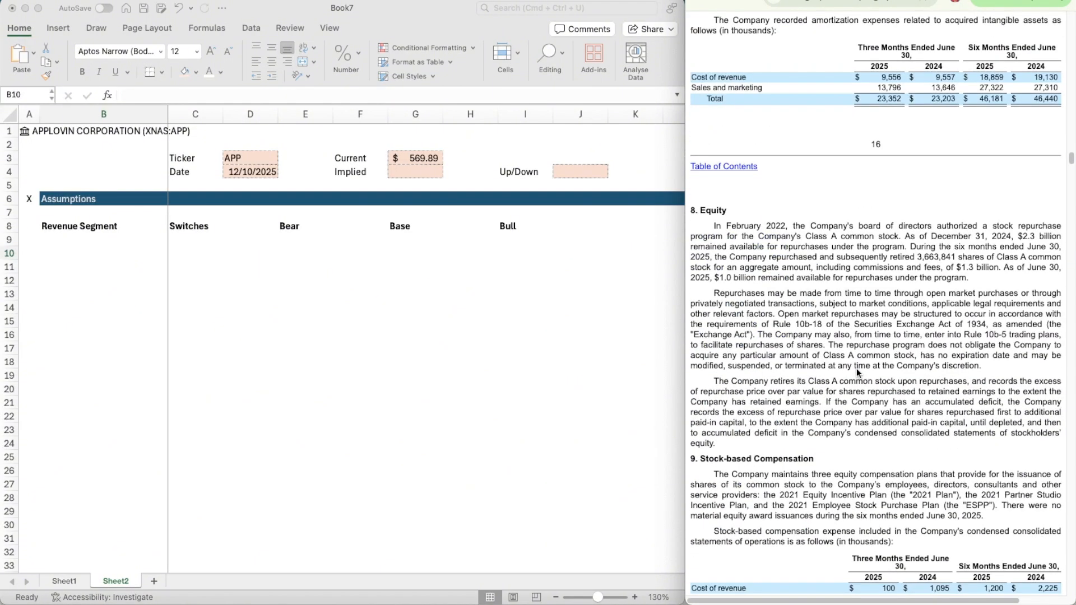
{"action": "scroll", "coordinate": [856, 371], "scroll_direction": "down", "scroll_amount": 15}
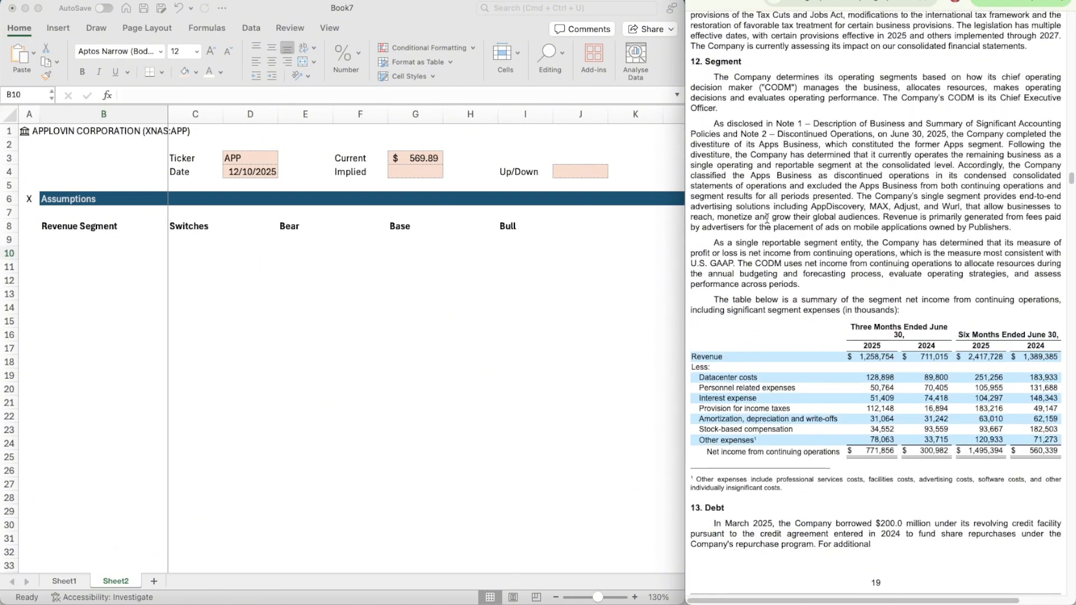
{"action": "scroll", "coordinate": [818, 284], "scroll_direction": "up", "scroll_amount": 1}
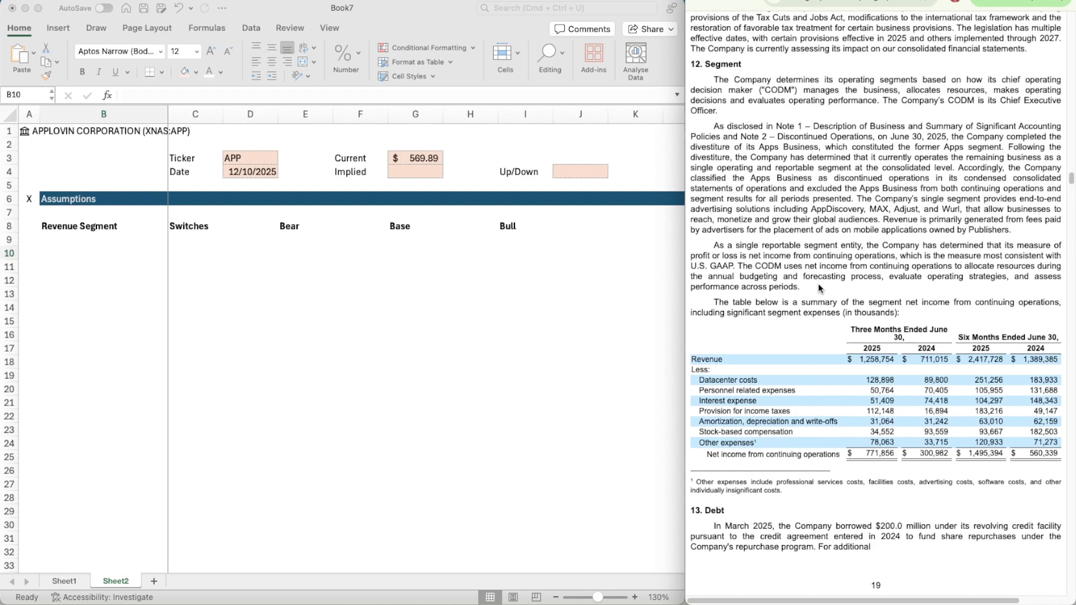
{"action": "scroll", "coordinate": [818, 283], "scroll_direction": "up", "scroll_amount": 3}
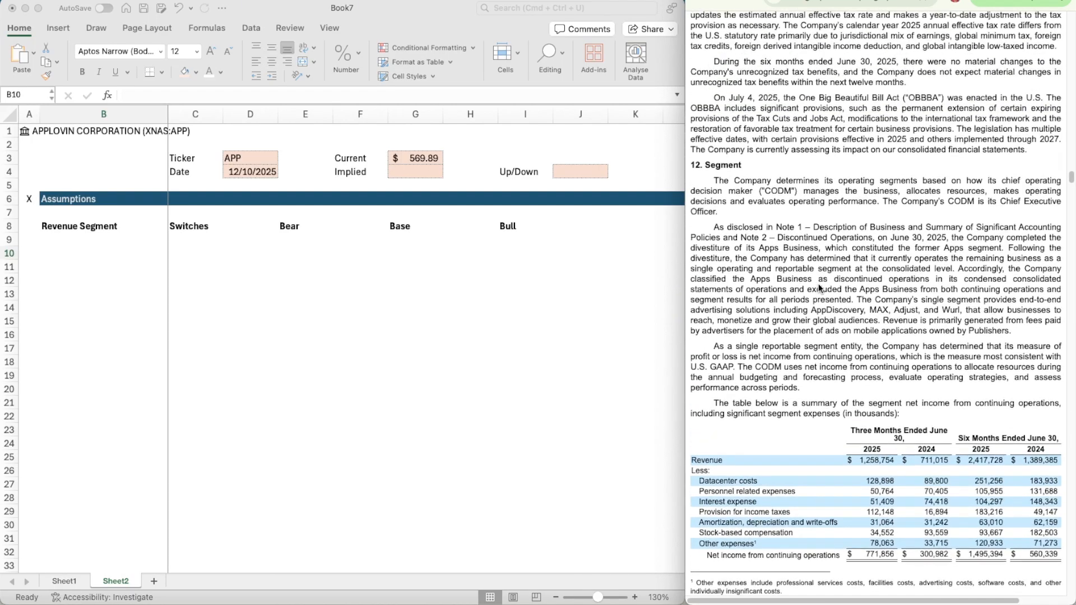
{"action": "scroll", "coordinate": [809, 392], "scroll_direction": "down", "scroll_amount": 12}
{"action": "scroll", "coordinate": [809, 392], "scroll_direction": "down", "scroll_amount": 20}
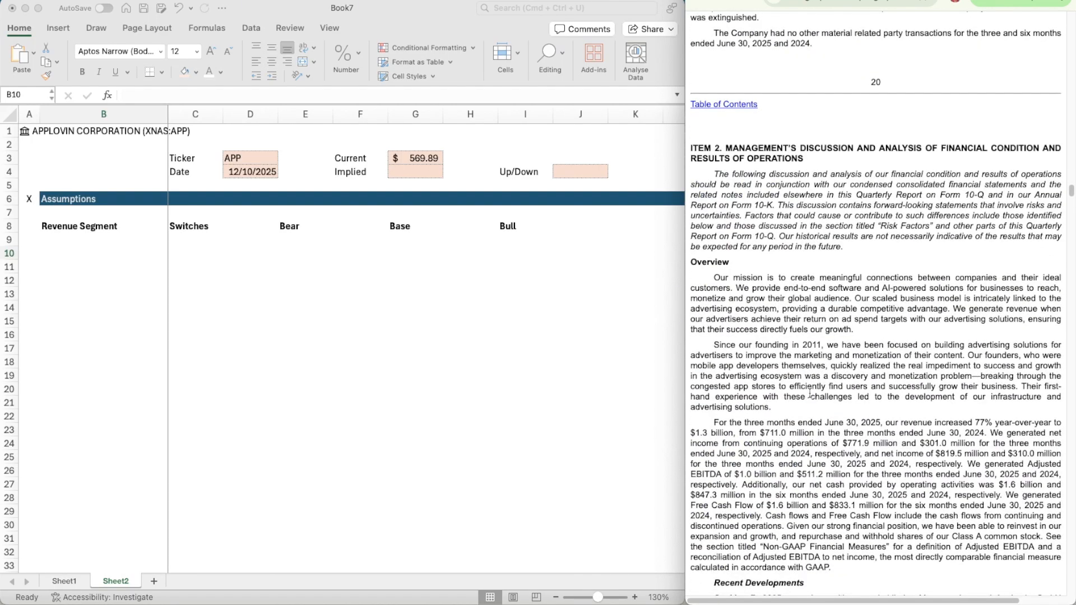
{"action": "scroll", "coordinate": [809, 397], "scroll_direction": "down", "scroll_amount": 20}
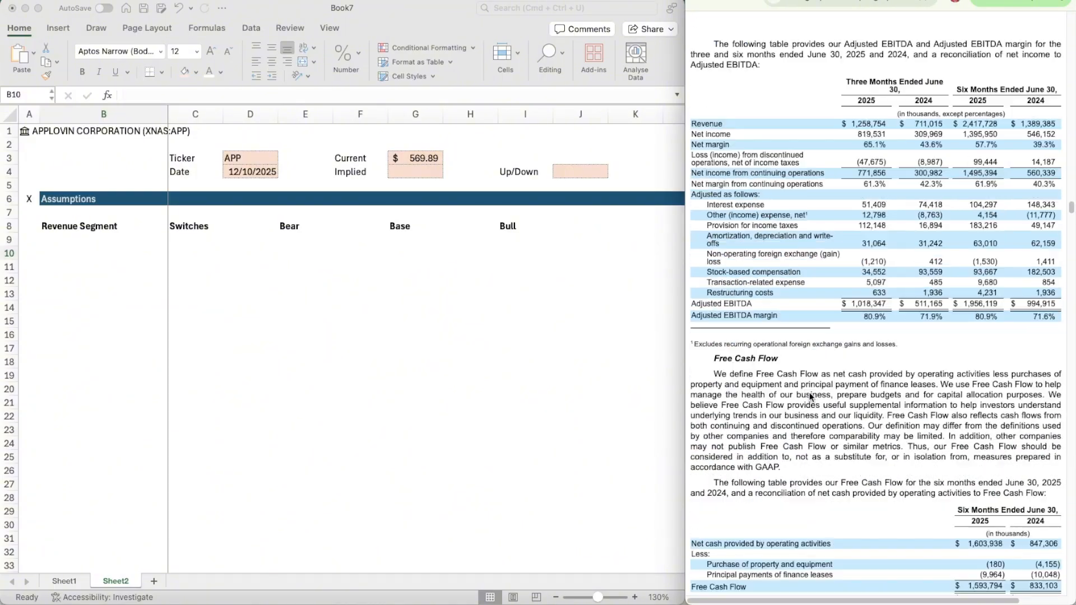
{"action": "scroll", "coordinate": [809, 397], "scroll_direction": "down", "scroll_amount": 20}
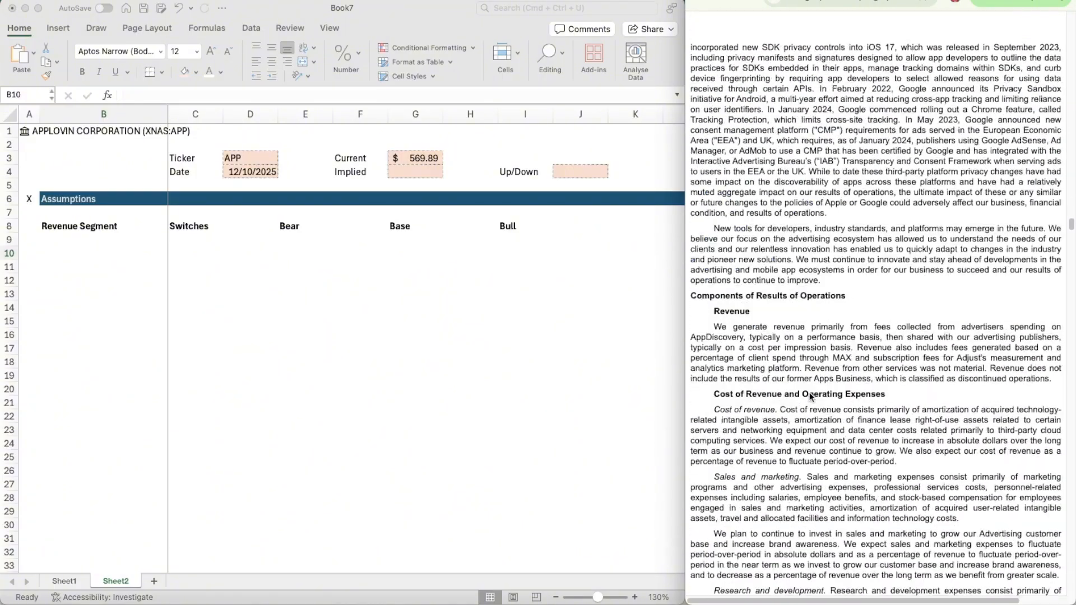
{"action": "scroll", "coordinate": [809, 397], "scroll_direction": "down", "scroll_amount": 20}
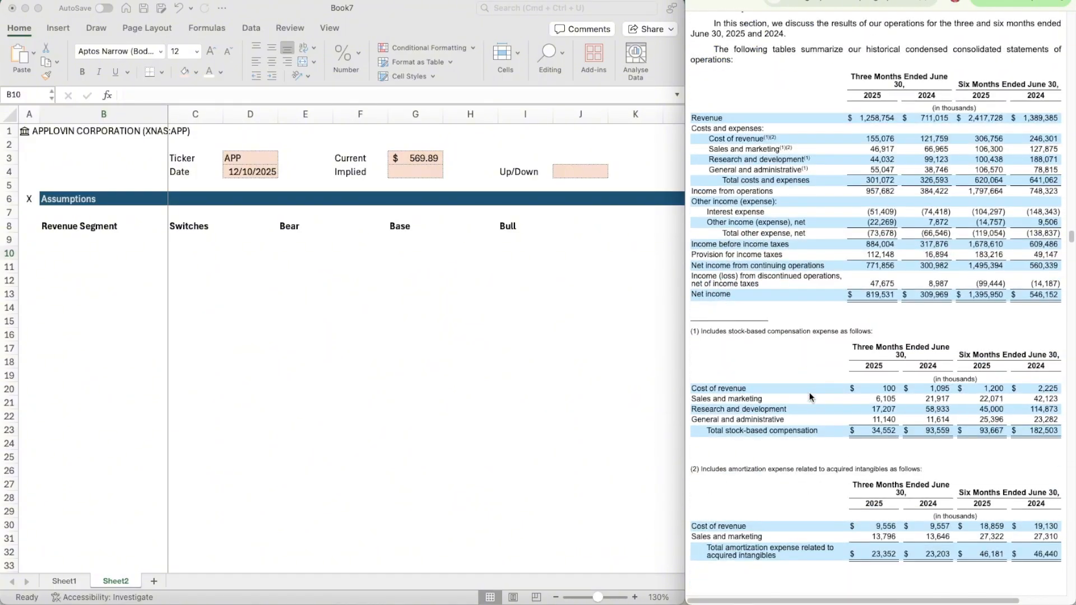
{"action": "scroll", "coordinate": [809, 396], "scroll_direction": "down", "scroll_amount": 20}
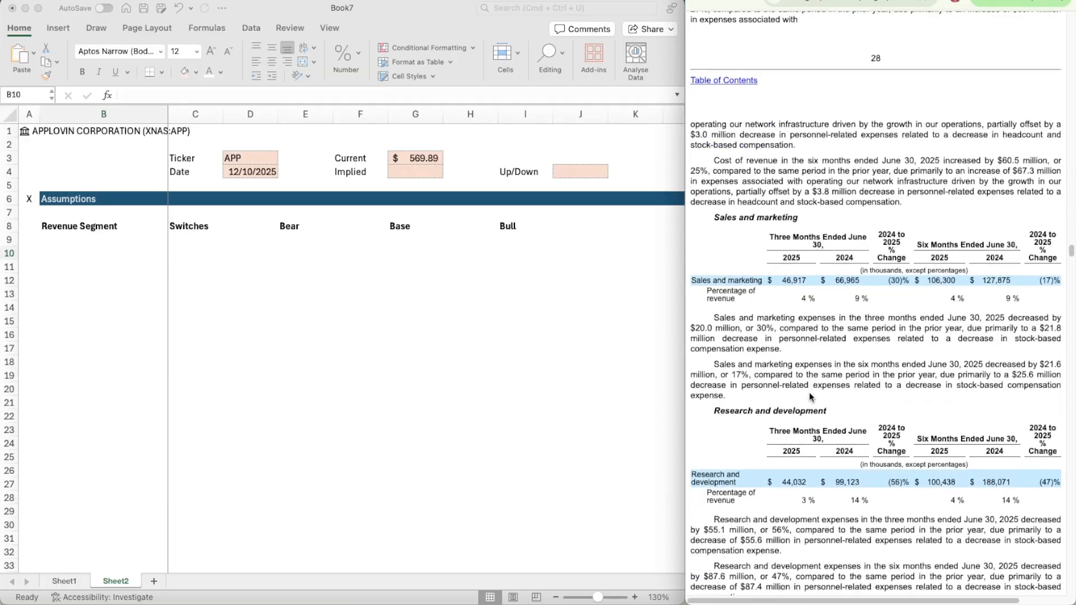
{"action": "scroll", "coordinate": [809, 396], "scroll_direction": "down", "scroll_amount": 20}
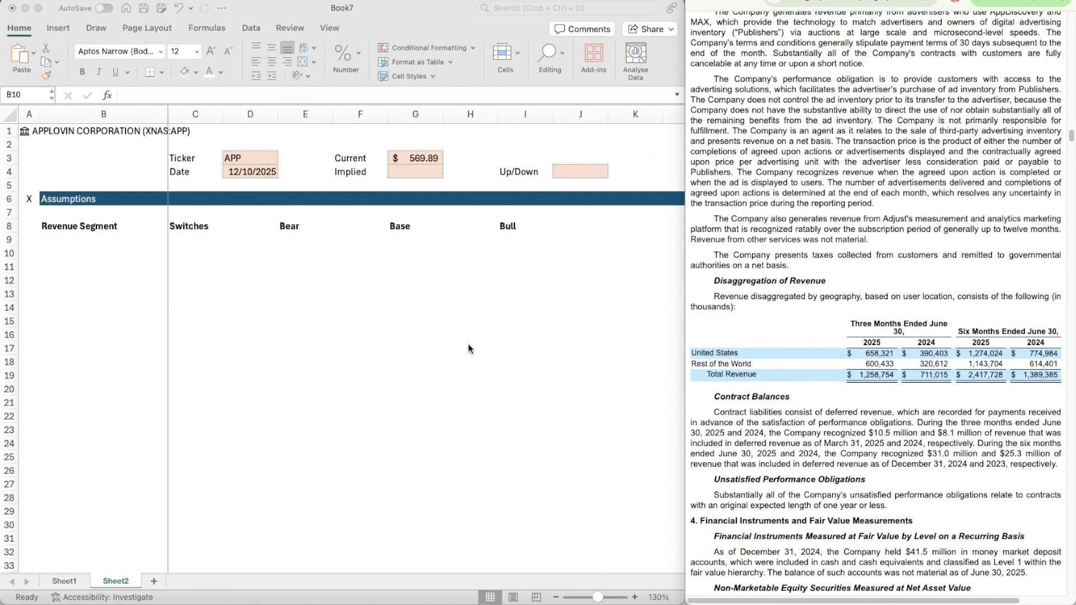
- Using the filing's revenue-by-geography table, enter the segment label United States in cell B10 and make it bold
{"action": "scroll", "coordinate": [813, 323], "scroll_direction": "up", "scroll_amount": 15}
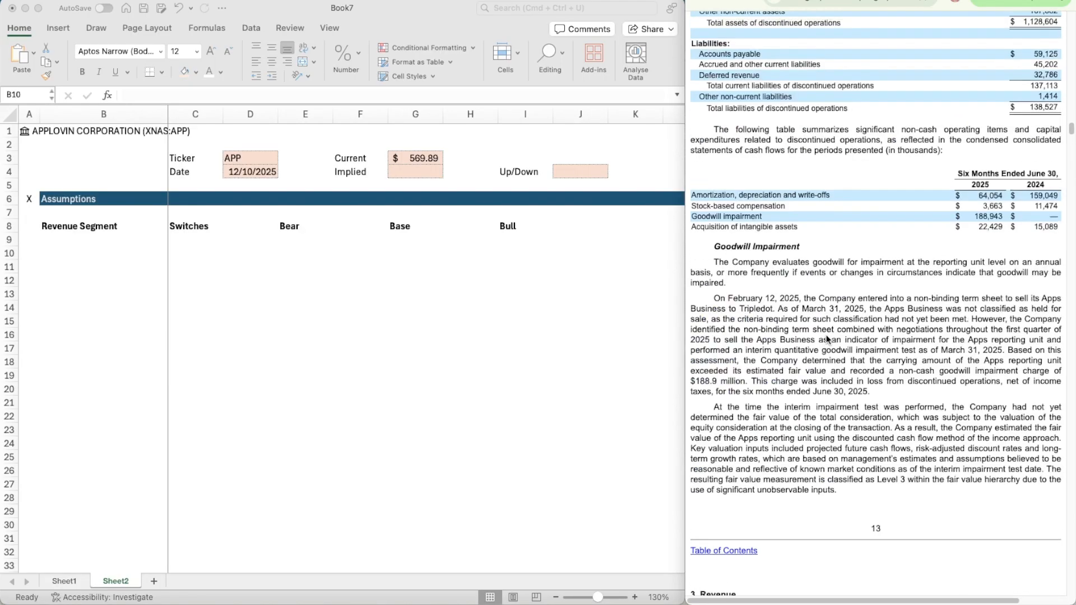
{"action": "scroll", "coordinate": [844, 363], "scroll_direction": "down", "scroll_amount": 10}
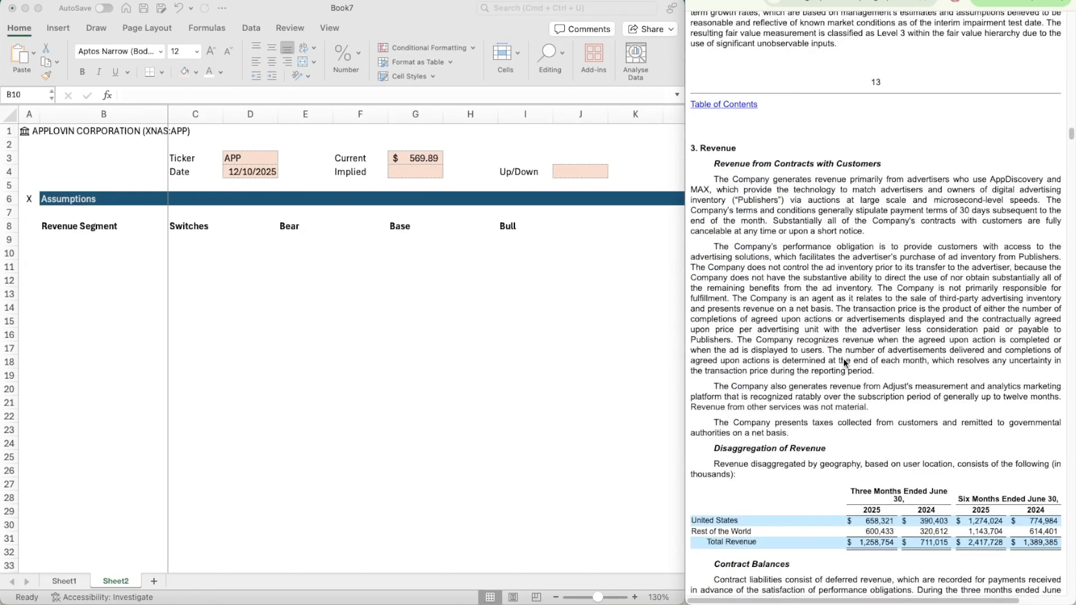
{"action": "scroll", "coordinate": [846, 362], "scroll_direction": "down", "scroll_amount": 3}
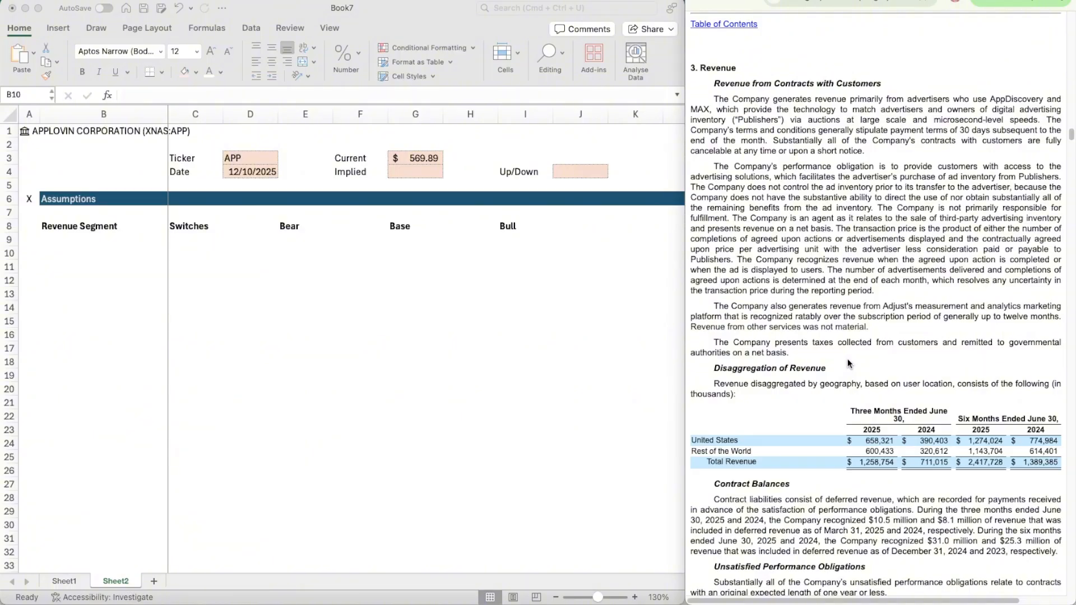
{"action": "scroll", "coordinate": [831, 386], "scroll_direction": "down", "scroll_amount": 1}
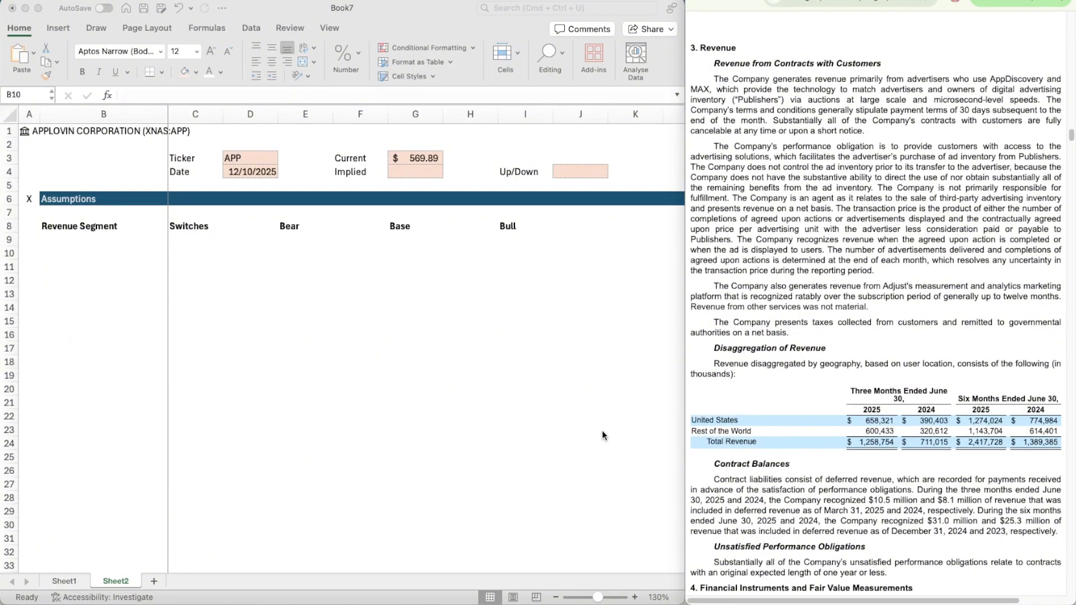
{"action": "left_click", "coordinate": [81, 253]}
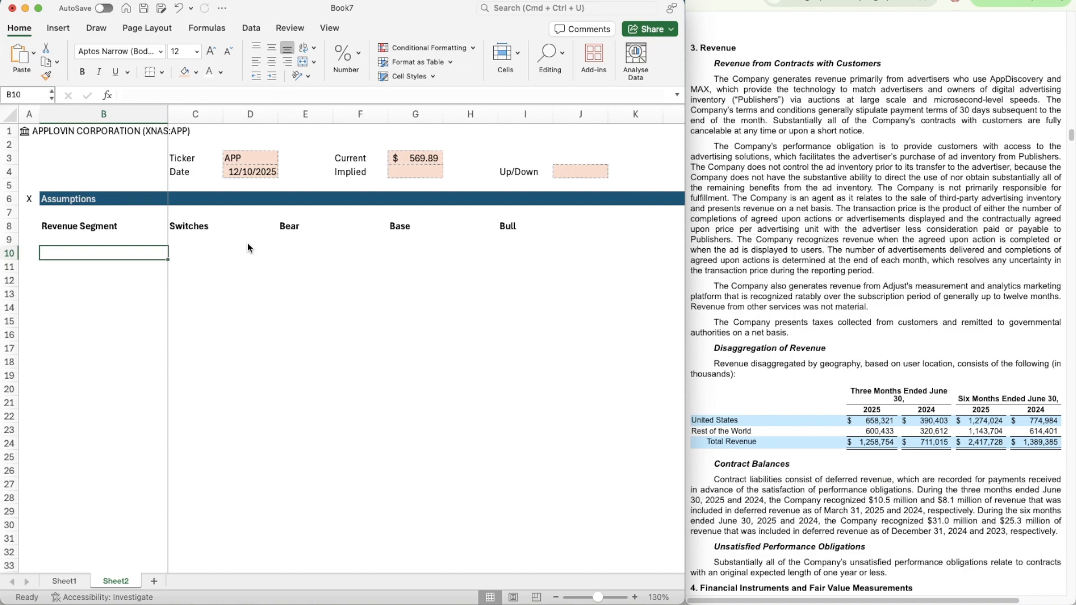
{"action": "type", "text": "United Sta"}
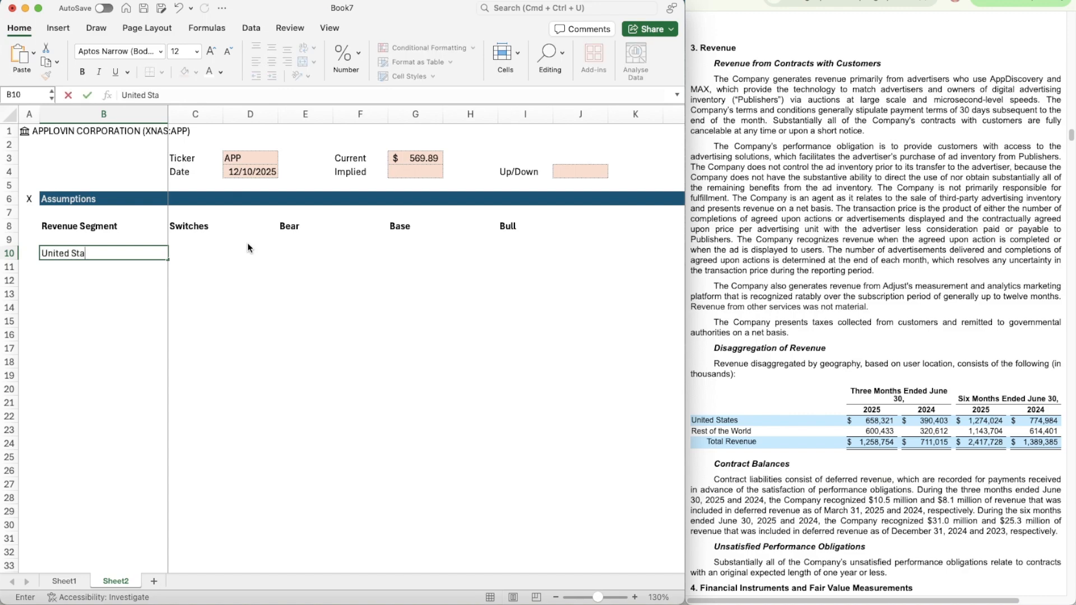
{"action": "type", "text": "tes"}
{"action": "key", "text": "Return"}
{"action": "key", "text": "Up"}
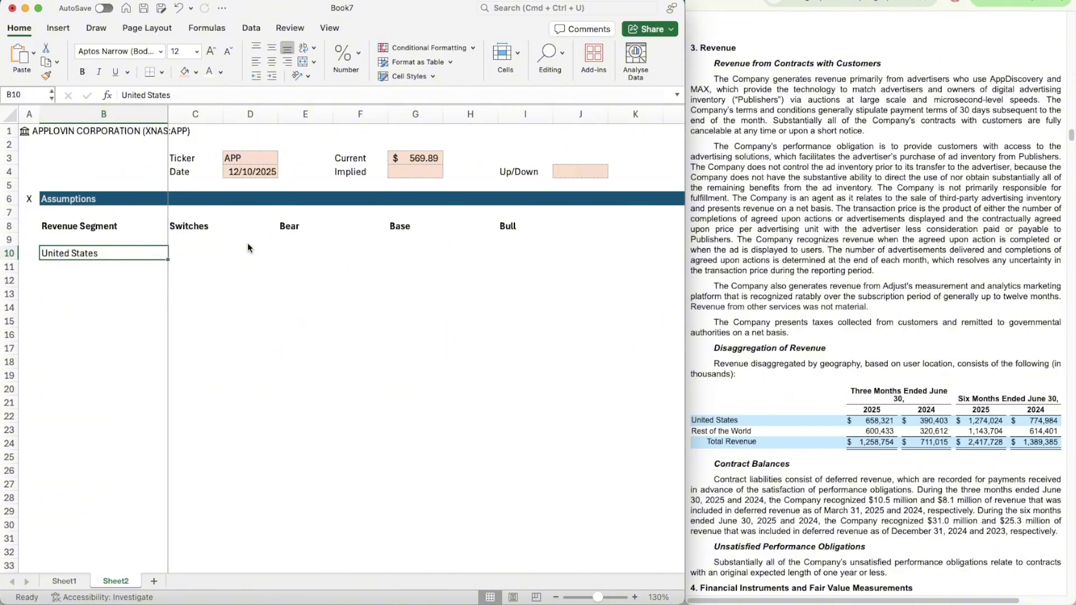
{"action": "key", "text": "super+b"}
{"action": "key", "text": "Down"}
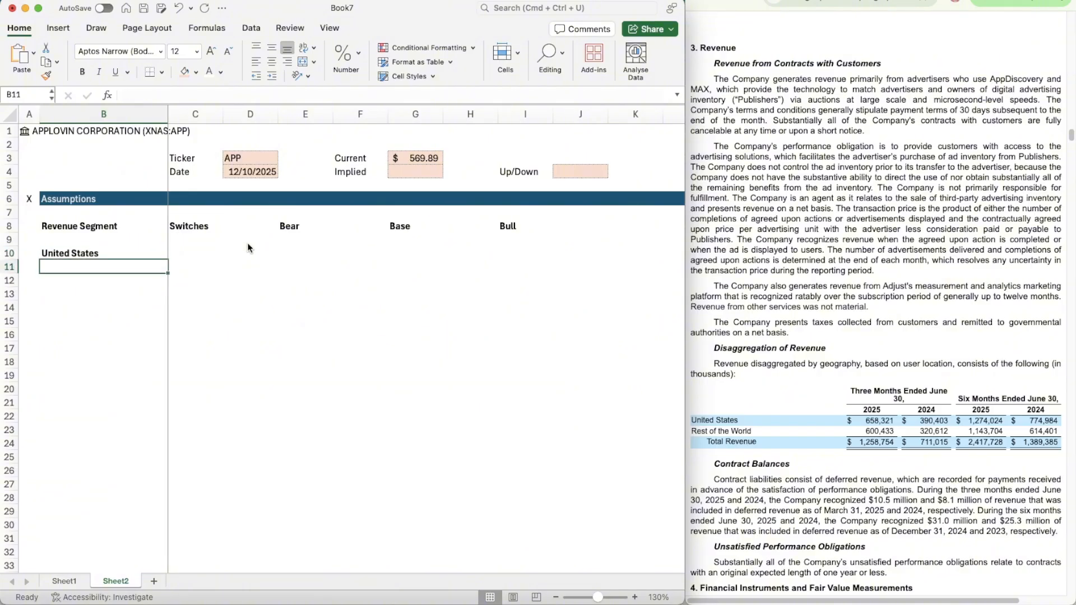
- Enter the segment label RoW in cell B11 and make it bold
{"action": "type", "text": "Row"}
{"action": "key", "text": "Return"}
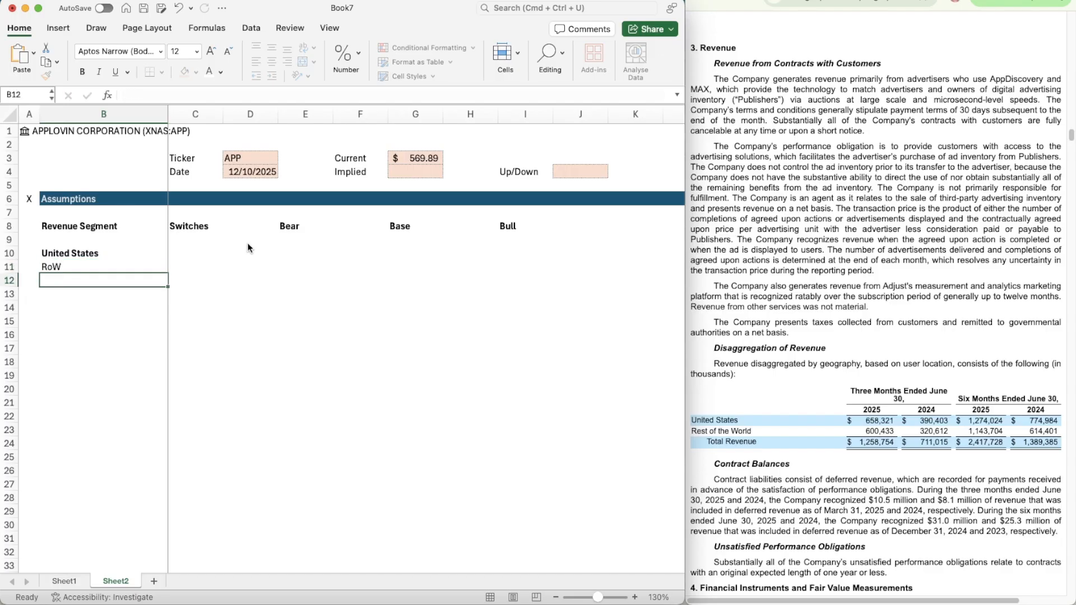
{"action": "key", "text": "Up"}
{"action": "key", "text": "super+b"}
- Copy the empty shaded Implied cell G4 into C10:C11 to create the switch input cells for both revenue segments
{"action": "key", "text": "Right"}
{"action": "key", "text": "Up"}
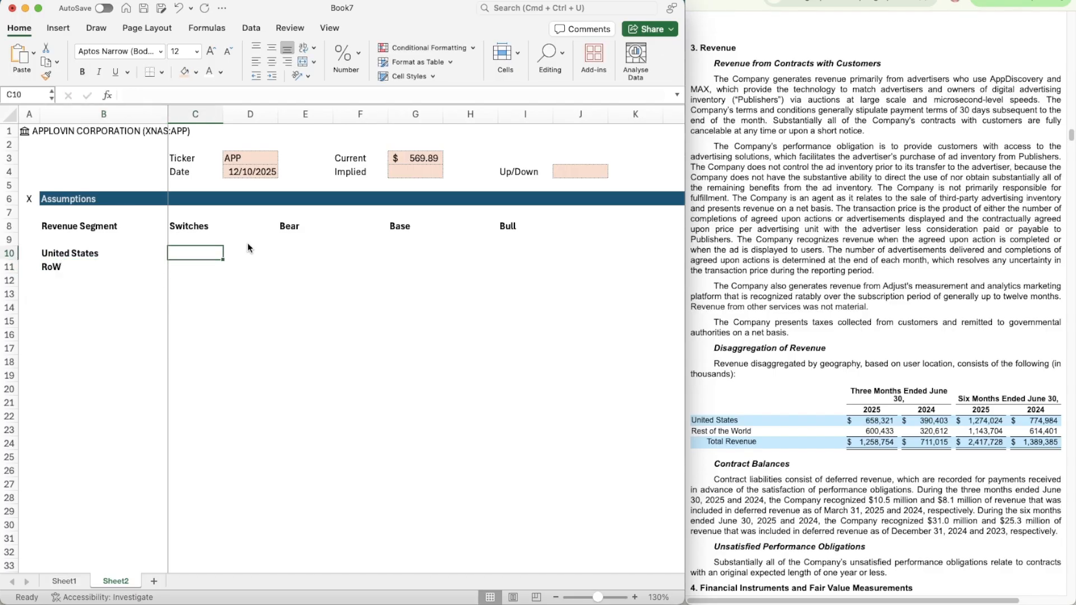
{"action": "key", "text": "Up"}
{"action": "key", "text": "Right"}
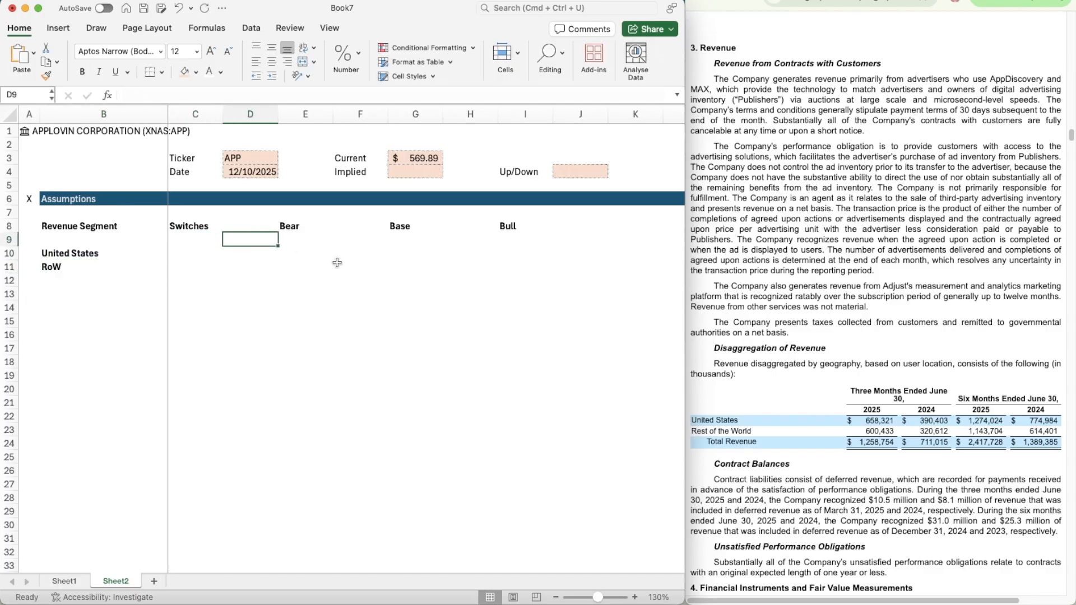
{"action": "key", "text": "Up"}
{"action": "key", "text": "Up"}
{"action": "key", "text": "Right"}
{"action": "key", "text": "Right"}
{"action": "key", "text": "Up"}
{"action": "key", "text": "Right"}
{"action": "key", "text": "Up"}
{"action": "key", "text": "Up"}
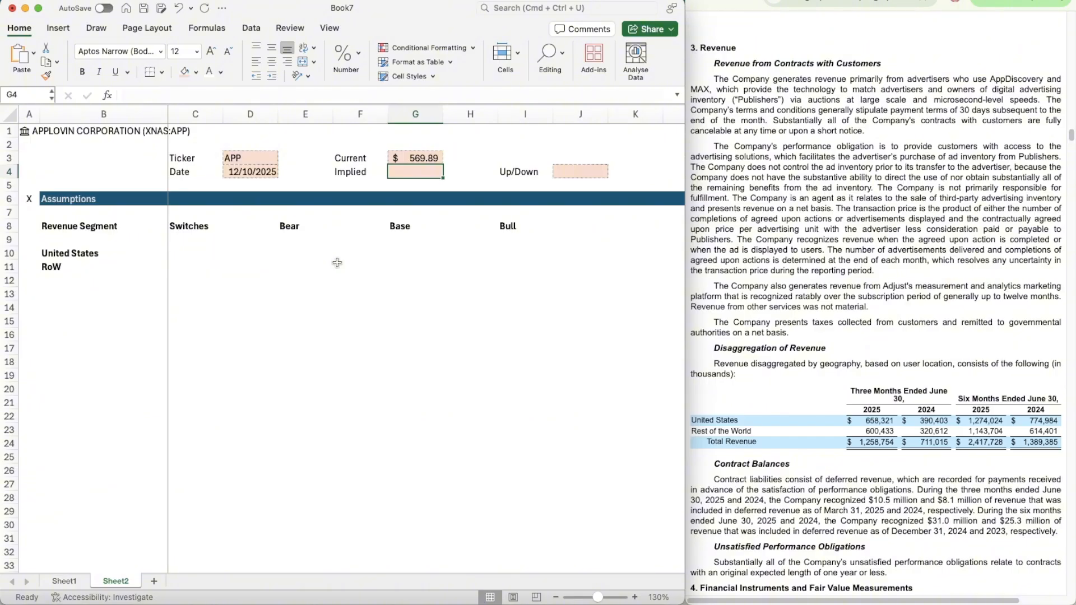
{"action": "key", "text": "super+c"}
{"action": "key", "text": "Down"}
{"action": "key", "text": "Down"}
{"action": "key", "text": "Left"}
{"action": "key", "text": "Left"}
{"action": "key", "text": "Down"}
{"action": "key", "text": "Down"}
{"action": "key", "text": "Left"}
{"action": "key", "text": "Left"}
{"action": "key", "text": "Down"}
{"action": "key", "text": "Down"}
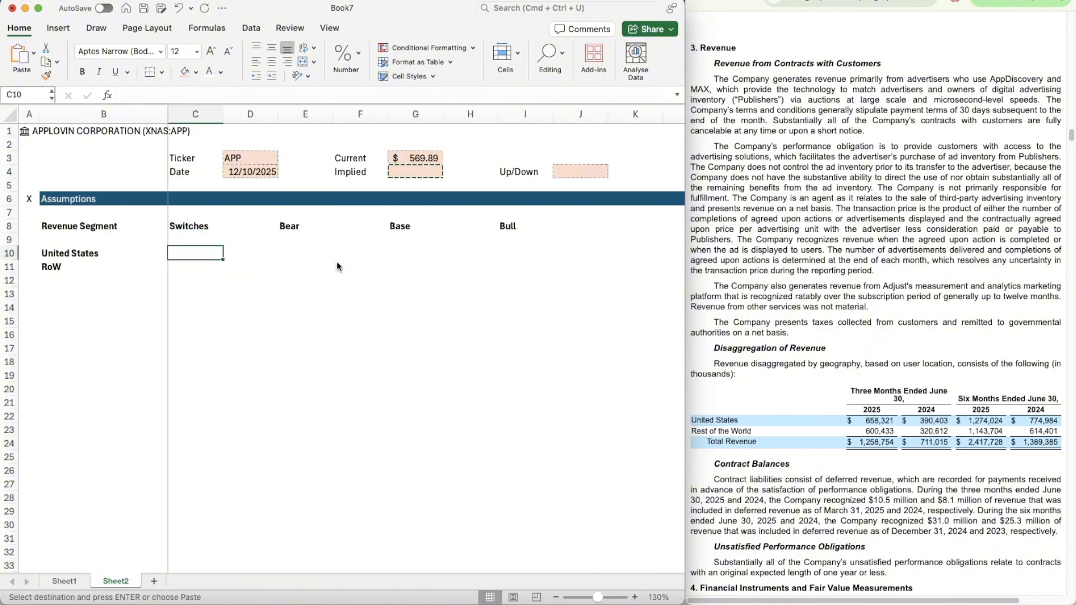
{"action": "key", "text": "shift+Down"}
{"action": "key", "text": "super+v"}
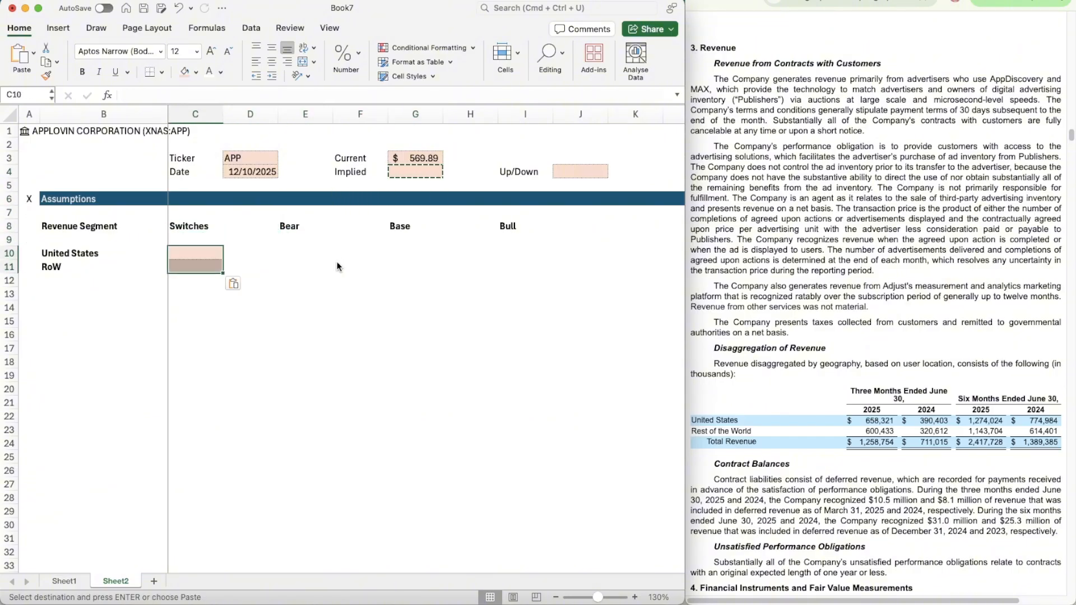
- Paste the same shaded input cells into E10:E11, G10:G11 and I10:I11 for the Bear, Base and Bull scenarios
{"action": "key", "text": "Right"}
{"action": "key", "text": "Right"}
{"action": "key", "text": "shift+Down"}
{"action": "key", "text": "super+v"}
{"action": "key", "text": "Right"}
{"action": "key", "text": "Right"}
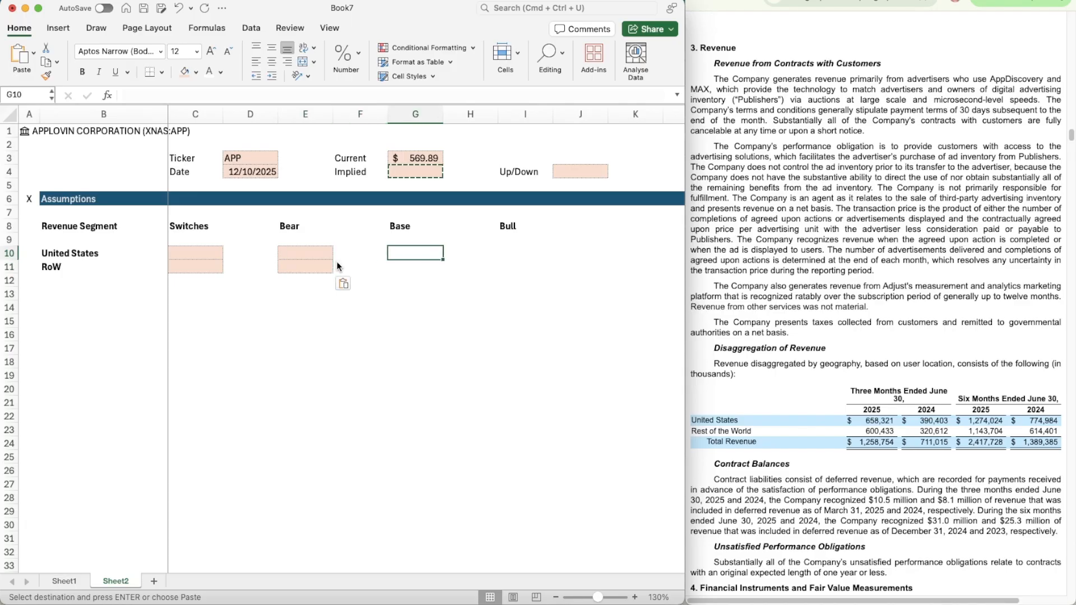
{"action": "key", "text": "shift+Down"}
{"action": "key", "text": "super+v"}
{"action": "key", "text": "Right"}
{"action": "key", "text": "Right"}
{"action": "key", "text": "shift+Down"}
{"action": "key", "text": "super+v"}
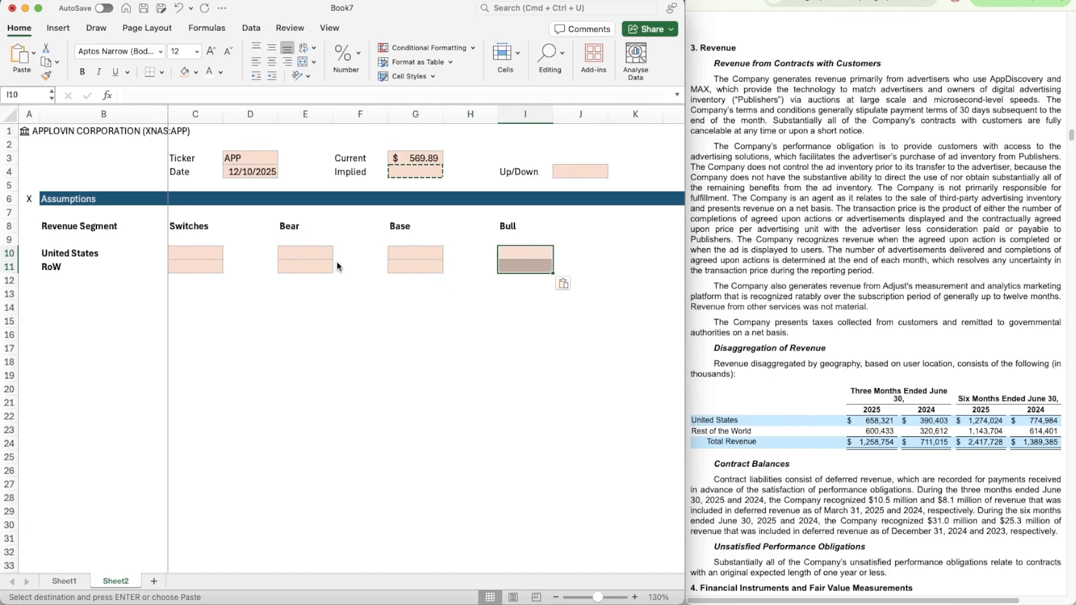
- Enter the label EBIT in cell B13 and make it bold
{"action": "key", "text": "Down"}
{"action": "key", "text": "Down"}
{"action": "key", "text": "Down"}
{"action": "key", "text": "Left"}
{"action": "key", "text": "Left"}
{"action": "key", "text": "Left"}
{"action": "key", "text": "Left"}
{"action": "key", "text": "Left"}
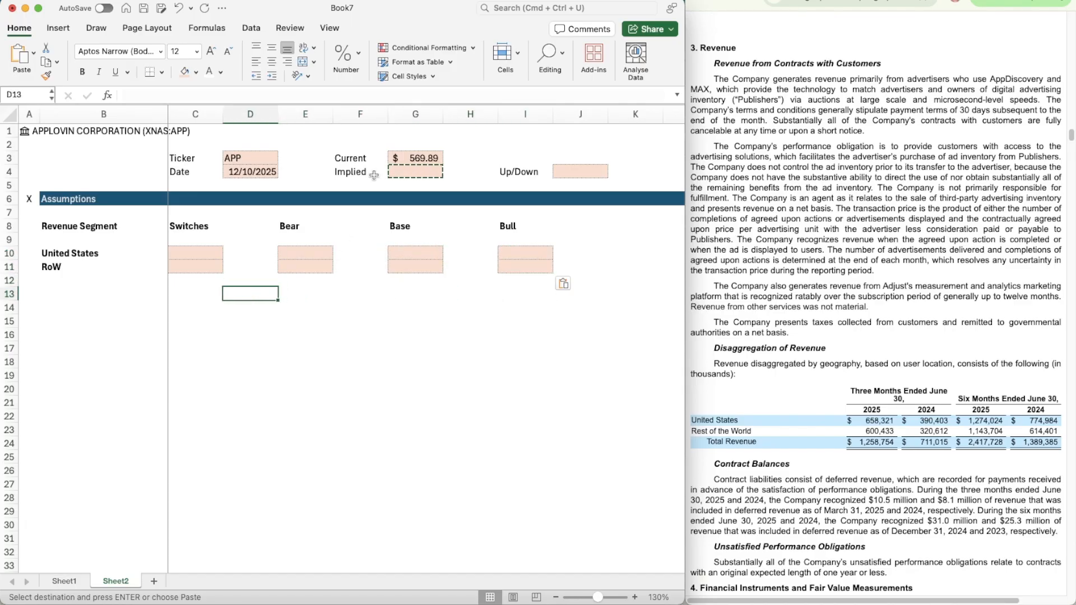
{"action": "key", "text": "Left"}
{"action": "key", "text": "Left"}
{"action": "key", "text": "Up"}
{"action": "key", "text": "Down"}
{"action": "type", "text": "EBI"}
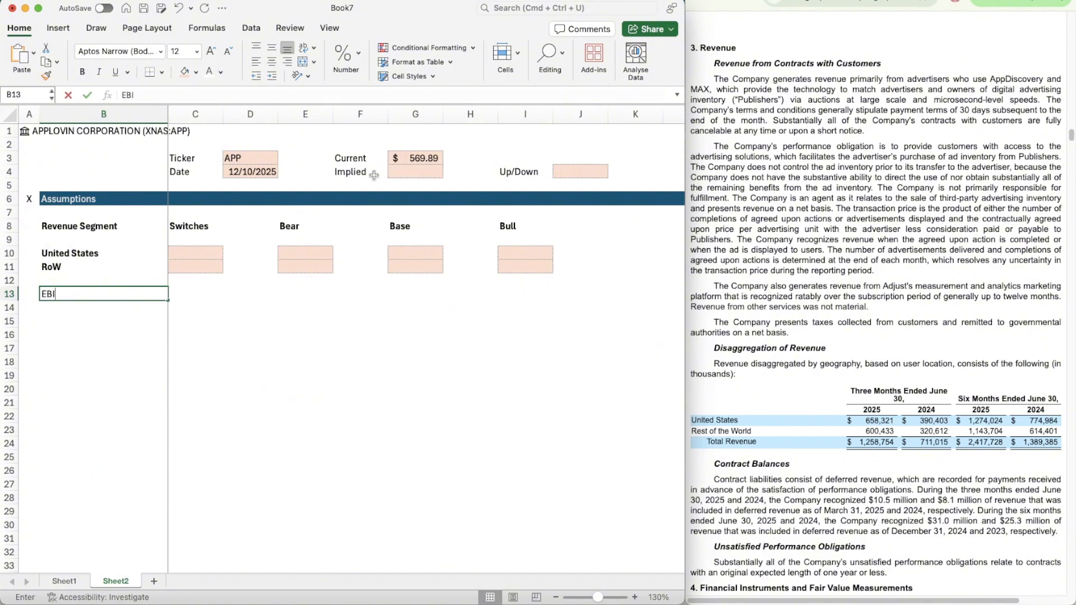
{"action": "type", "text": "T"}
{"action": "key", "text": "Return"}
{"action": "key", "text": "Up"}
{"action": "key", "text": "super+b"}
- Add the bold labels WACC in B14 and TGV in B15 beneath EBIT
{"action": "key", "text": "Down"}
{"action": "type", "text": "W"}
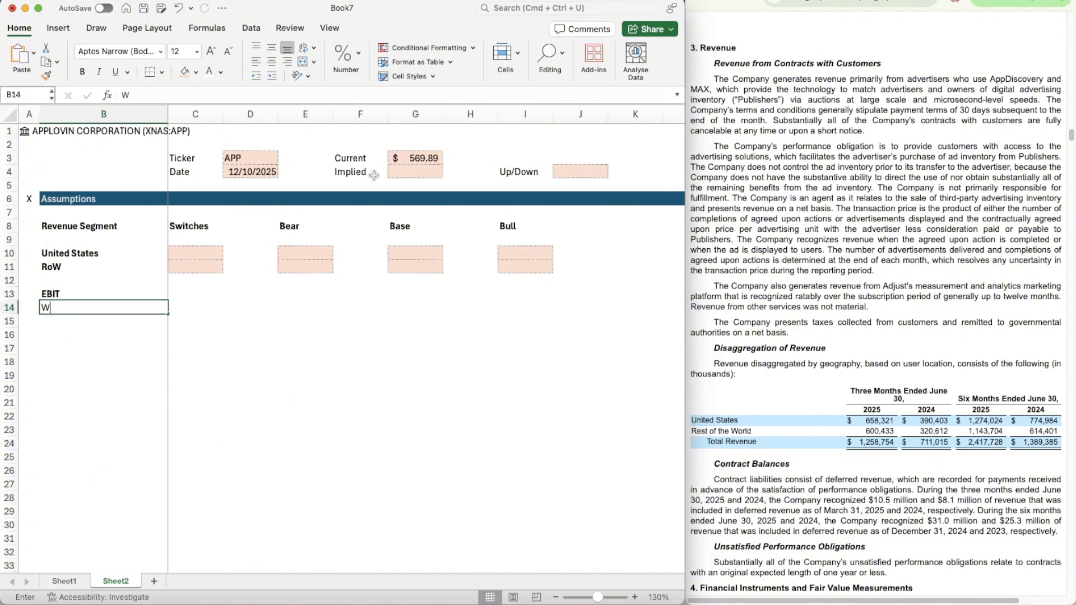
{"action": "type", "text": "ACC"}
{"action": "key", "text": "Return"}
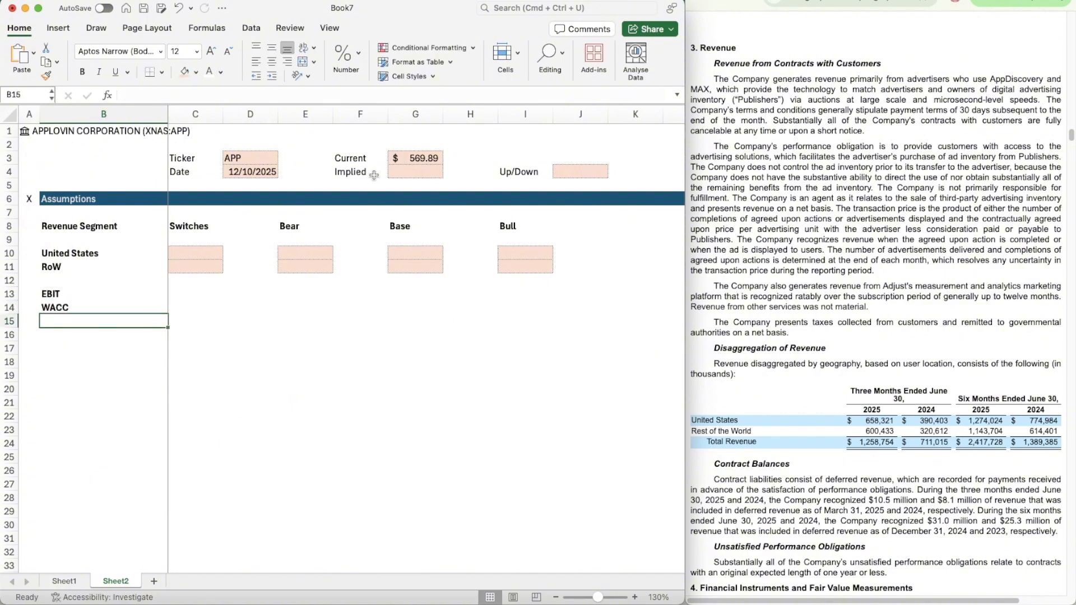
{"action": "type", "text": "TGV"}
{"action": "key", "text": "Return"}
{"action": "key", "text": "Up"}
{"action": "key", "text": "super+b"}
{"action": "key", "text": "Down"}
{"action": "key", "text": "Down"}
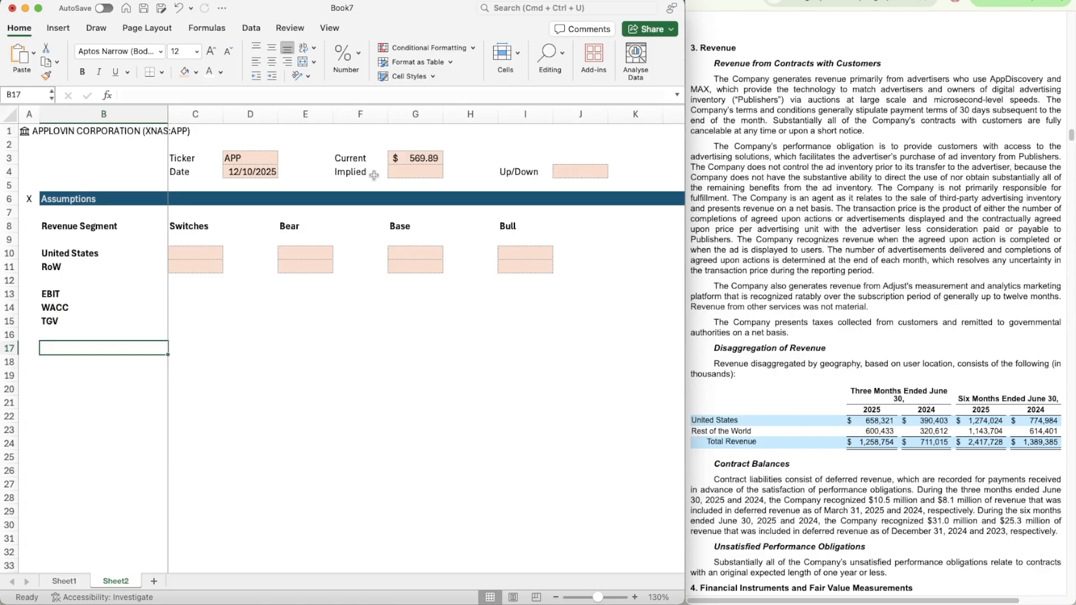
- Enter a second pair of labels, WACC in B17 and TGV in B18
{"action": "type", "text": "WACC"}
{"action": "key", "text": "Return"}
{"action": "type", "text": "T"}
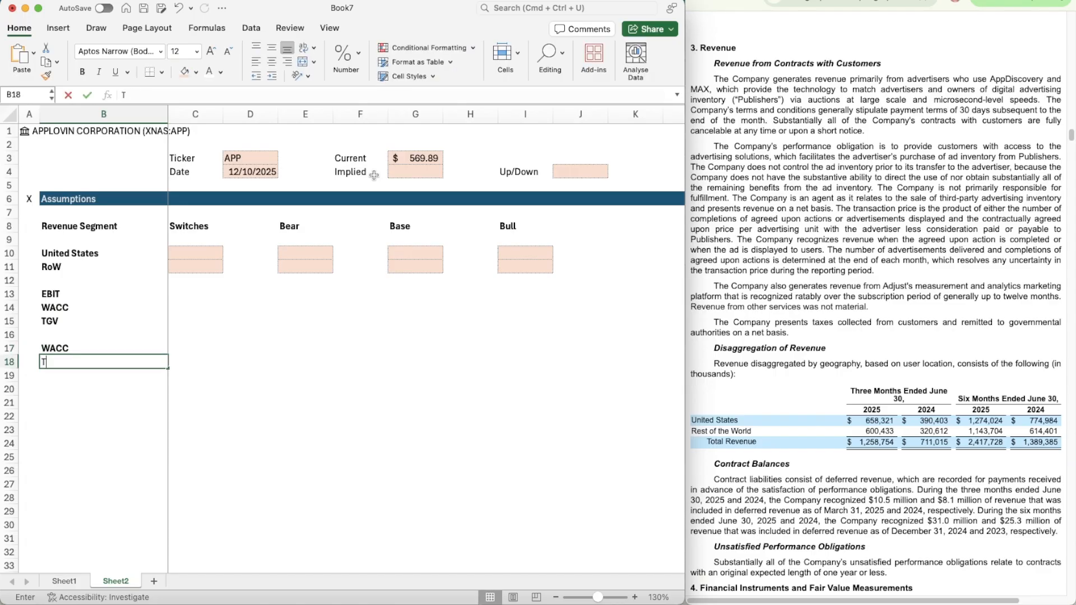
{"action": "type", "text": "GV"}
{"action": "key", "text": "Return"}
- Copy the shaded switch cell formatting from C10:C11 down to C13:C15 for the EBIT, WACC and TGV rows
{"action": "key", "text": "Right"}
{"action": "key", "text": "Up"}
{"action": "key", "text": "Up"}
{"action": "key", "text": "Up"}
{"action": "key", "text": "Up"}
{"action": "key", "text": "Up"}
{"action": "key", "text": "Up"}
{"action": "key", "text": "Up"}
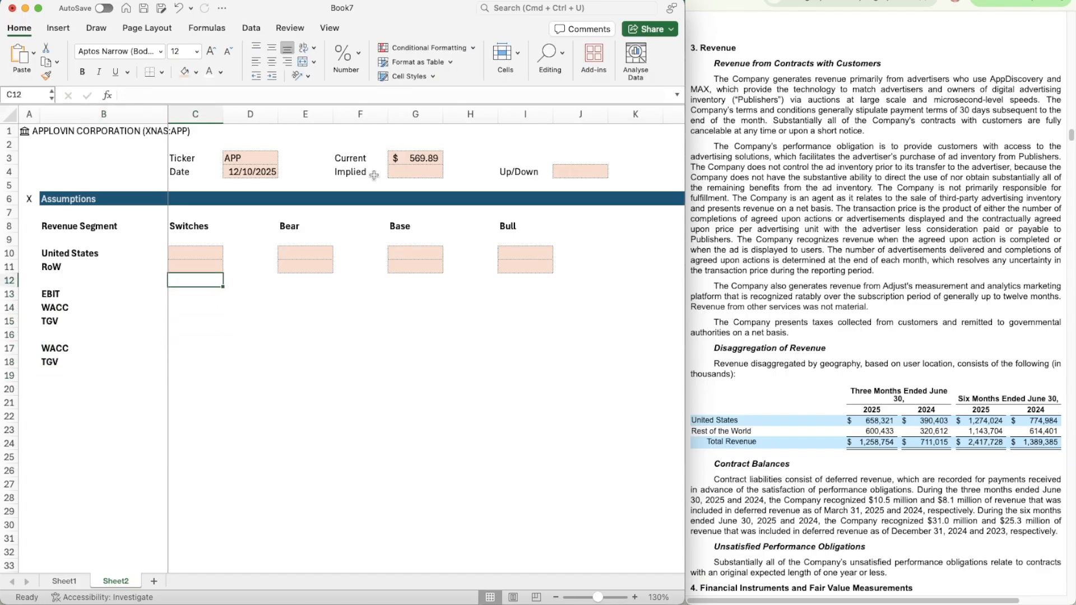
{"action": "key", "text": "Up"}
{"action": "key", "text": "Up"}
{"action": "key", "text": "shift+Down"}
{"action": "key", "text": "super+c"}
{"action": "key", "text": "Down"}
{"action": "key", "text": "Down"}
{"action": "key", "text": "Down"}
{"action": "key", "text": "shift+Down"}
{"action": "key", "text": "shift+Down"}
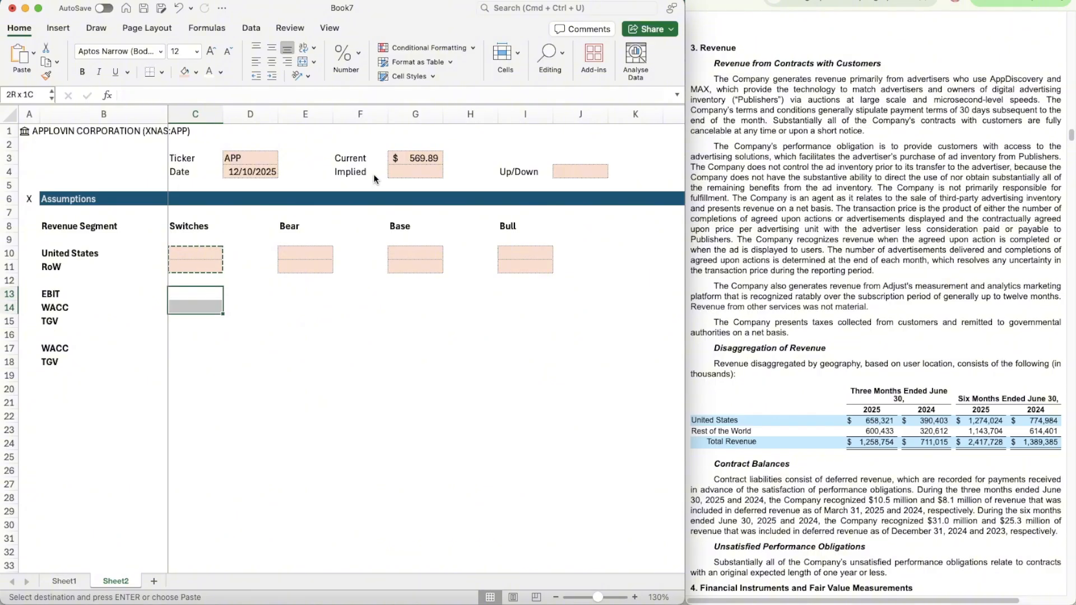
{"action": "key", "text": "super+v"}
{"action": "key", "text": "Right"}
{"action": "key", "text": "Left"}
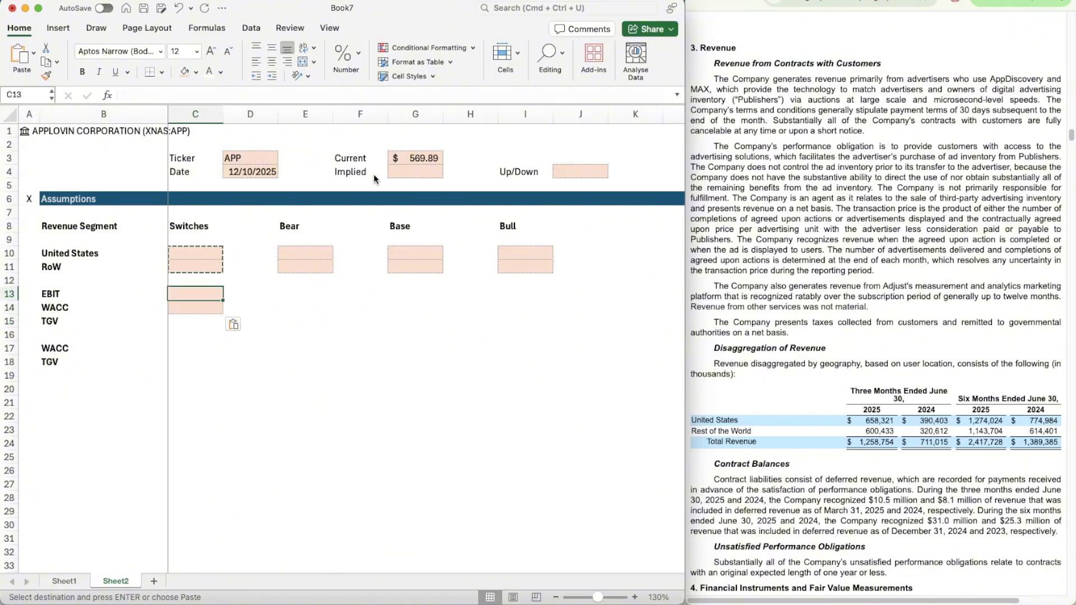
{"action": "key", "text": "Down"}
{"action": "key", "text": "super+c"}
{"action": "key", "text": "shift+Down"}
{"action": "key", "text": "super+v"}
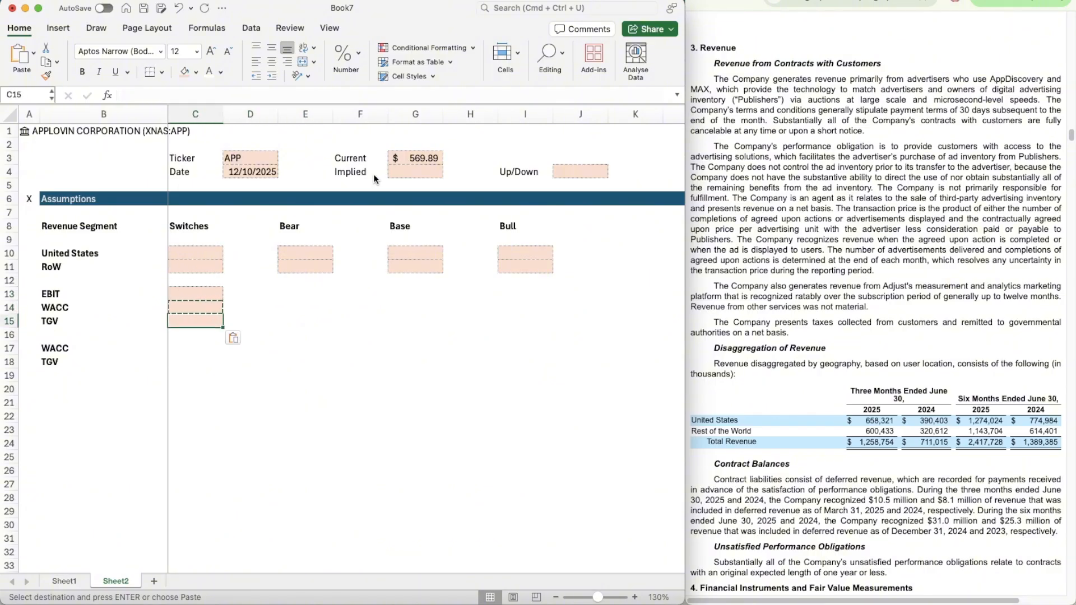
- Copy the shaded cells C13:C15 into E13:E15, G13:G15 and I13:I15 for the Bear, Base and Bull scenarios
{"action": "key", "text": "Up"}
{"action": "key", "text": "shift+Down"}
{"action": "key", "text": "shift+Down"}
{"action": "key", "text": "super+c"}
{"action": "key", "text": "Right"}
{"action": "key", "text": "Right"}
{"action": "key", "text": "shift+Down"}
{"action": "key", "text": "shift+Down"}
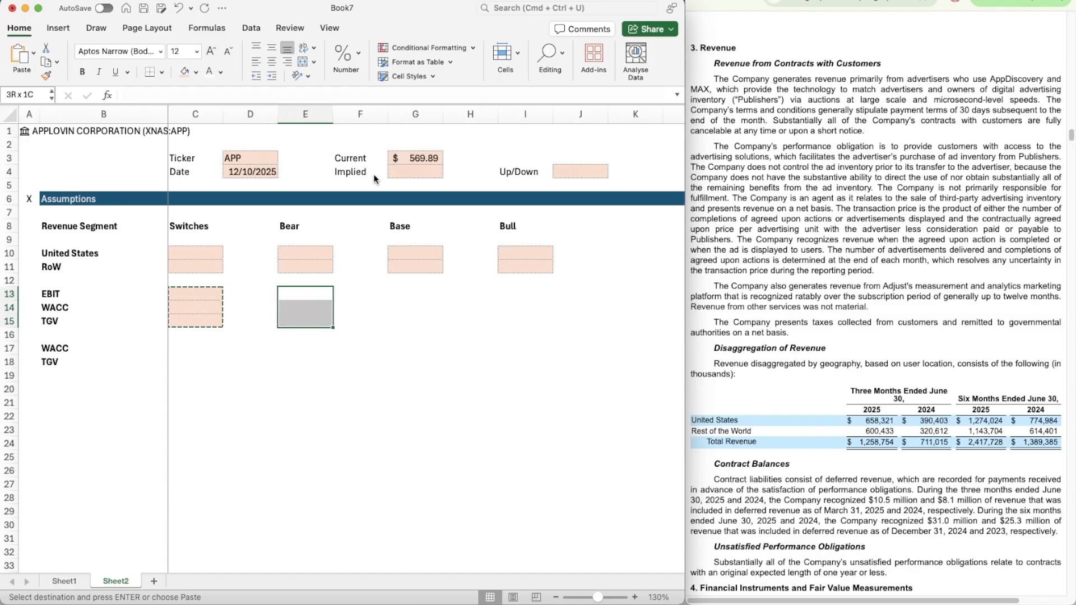
{"action": "key", "text": "super+v"}
{"action": "key", "text": "Right"}
{"action": "key", "text": "Right"}
{"action": "key", "text": "shift+Down"}
{"action": "key", "text": "shift+Down"}
{"action": "key", "text": "super+v"}
{"action": "key", "text": "Right"}
{"action": "key", "text": "Right"}
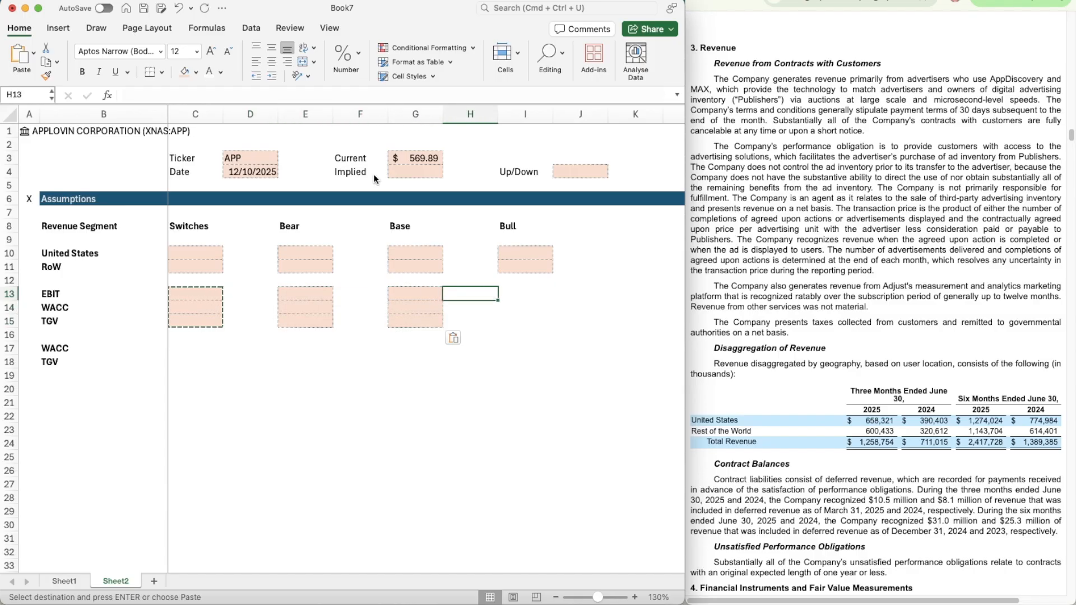
{"action": "key", "text": "shift+Down"}
{"action": "key", "text": "shift+Down"}
{"action": "key", "text": "super+v"}
- Paste the shaded input cells beside the lower WACC and TGV labels, starting at C17
{"action": "key", "text": "Down"}
{"action": "key", "text": "Down"}
{"action": "key", "text": "Down"}
{"action": "key", "text": "Left"}
{"action": "key", "text": "Left"}
{"action": "key", "text": "Left"}
{"action": "key", "text": "Left"}
{"action": "key", "text": "Left"}
{"action": "key", "text": "Left"}
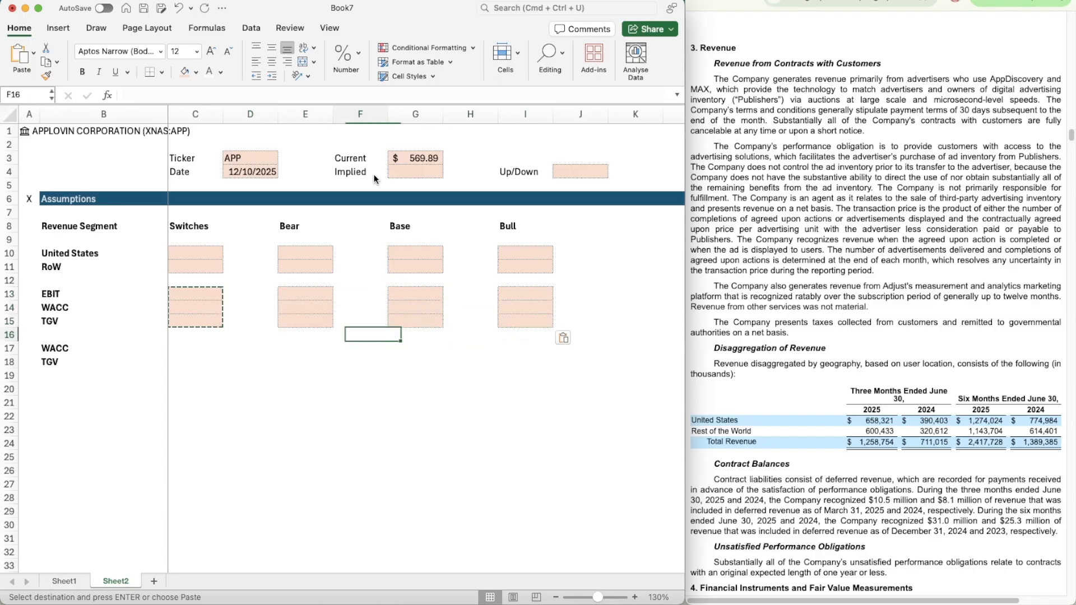
{"action": "key", "text": "Down"}
{"action": "key", "text": "shift+Down"}
{"action": "key", "text": "super+v"}
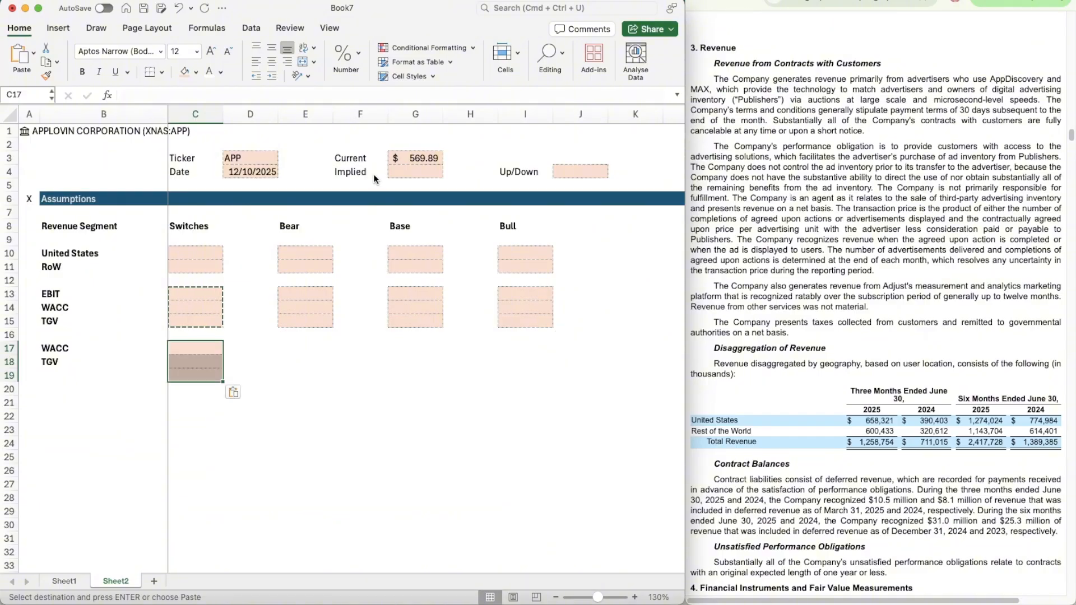
- Remove the surplus shaded input formatting from cell C19
{"action": "key", "text": "Down"}
{"action": "key", "text": "Down"}
{"action": "key", "text": "Escape"}
{"action": "key", "text": "Down"}
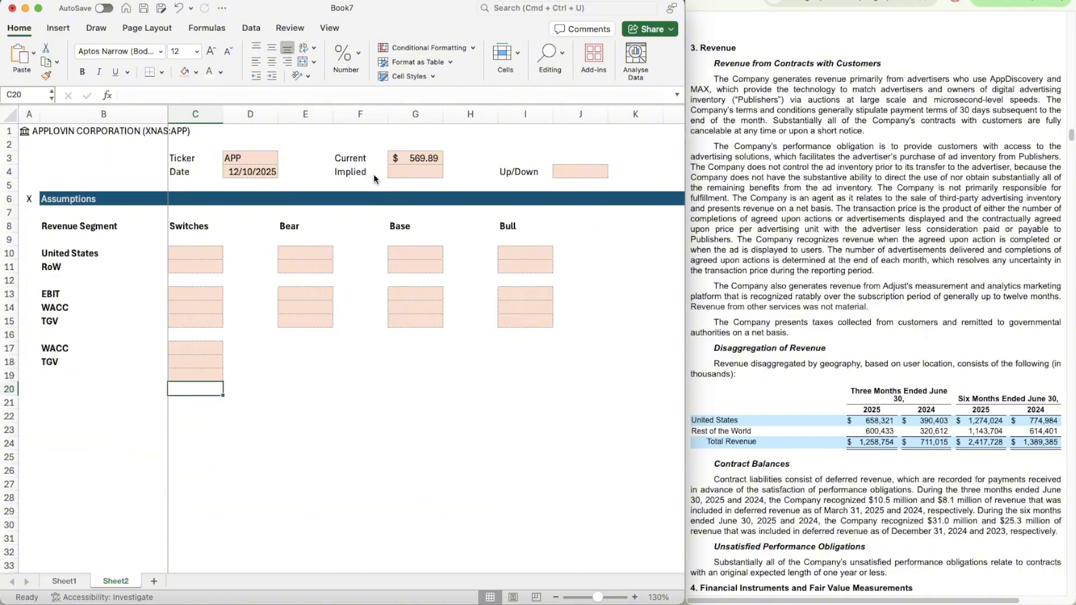
{"action": "key", "text": "Up"}
{"action": "key", "text": "Right"}
{"action": "key", "text": "Left"}
{"action": "key", "text": "Down"}
{"action": "key", "text": "super+z"}
{"action": "key", "text": "Right"}
{"action": "key", "text": "Left"}
{"action": "key", "text": "Left"}
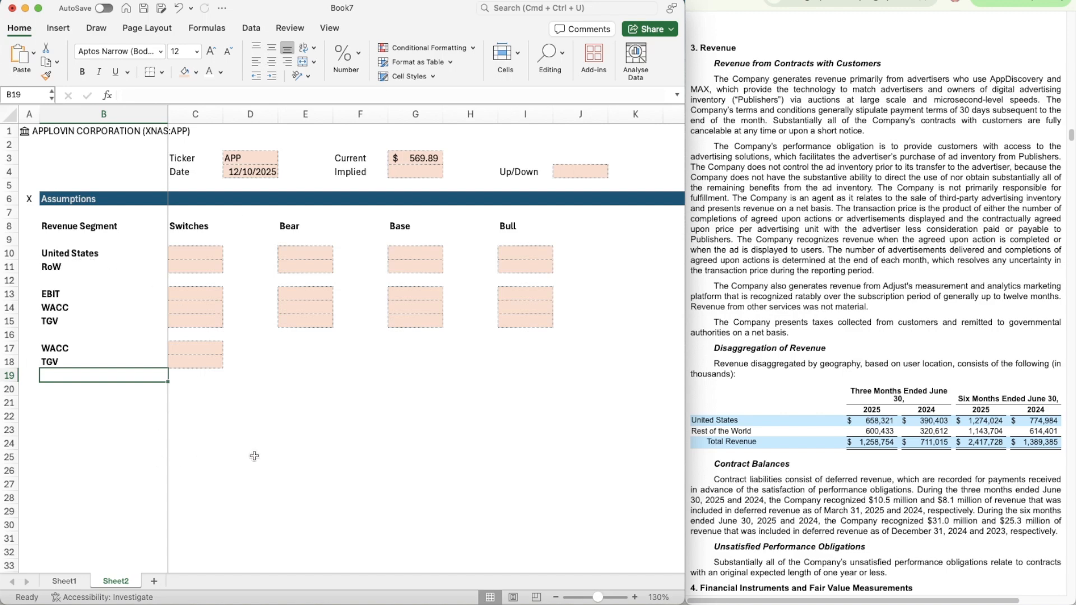
- Duplicate the Assumptions header band from row 6 into row 20 as a new section header
{"action": "scroll", "coordinate": [255, 455], "scroll_direction": "down", "scroll_amount": 4}
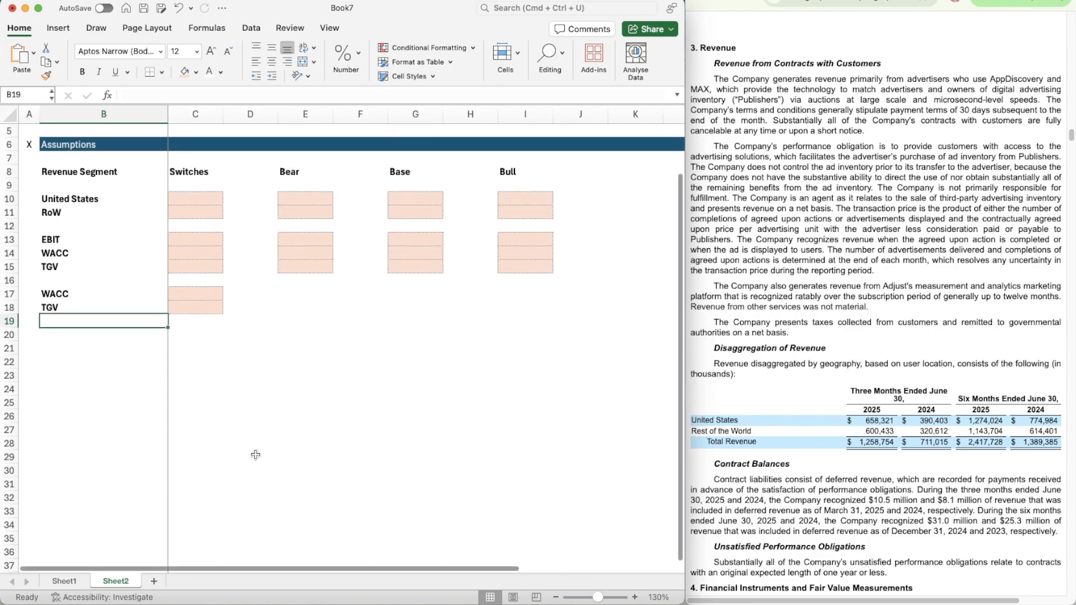
{"action": "left_click", "coordinate": [9, 144]}
{"action": "key", "text": "super+c"}
{"action": "key", "text": "Down"}
{"action": "key", "text": "Down"}
{"action": "key", "text": "Down"}
{"action": "key", "text": "Down"}
{"action": "key", "text": "Down"}
{"action": "key", "text": "Down"}
{"action": "key", "text": "Down"}
{"action": "key", "text": "Down"}
{"action": "key", "text": "Down"}
{"action": "key", "text": "Down"}
{"action": "key", "text": "Down"}
{"action": "key", "text": "Down"}
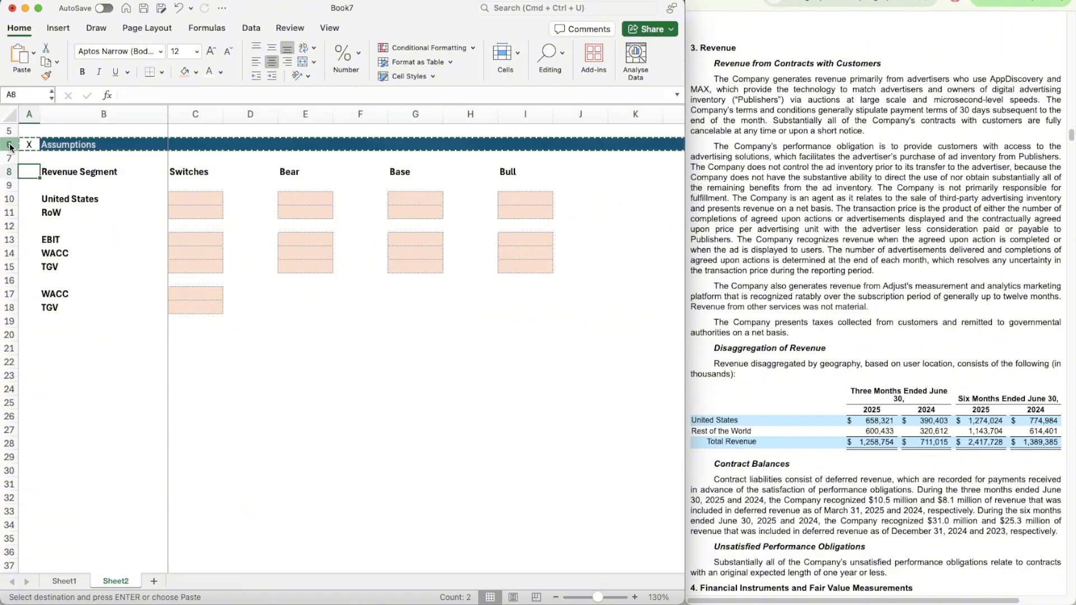
{"action": "key", "text": "Down"}
{"action": "key", "text": "Down"}
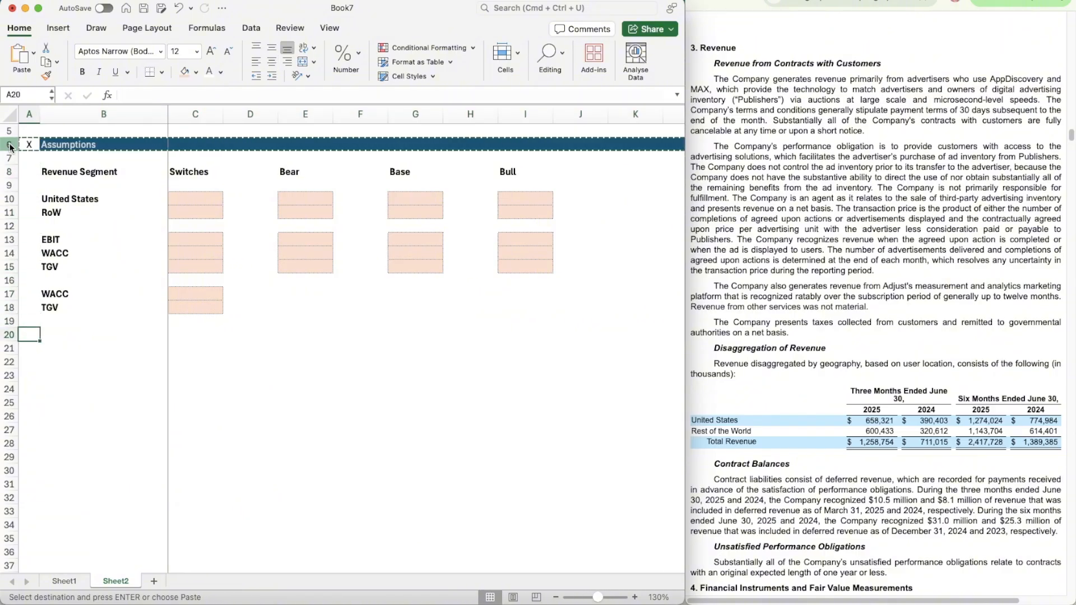
{"action": "key", "text": "super+v"}
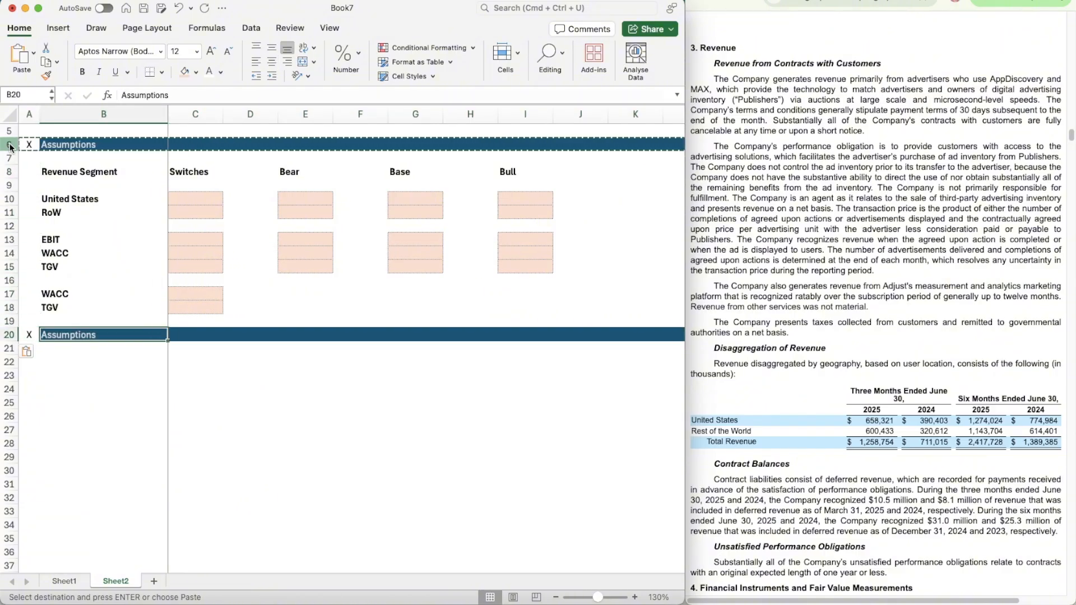
{"action": "key", "text": "Escape"}
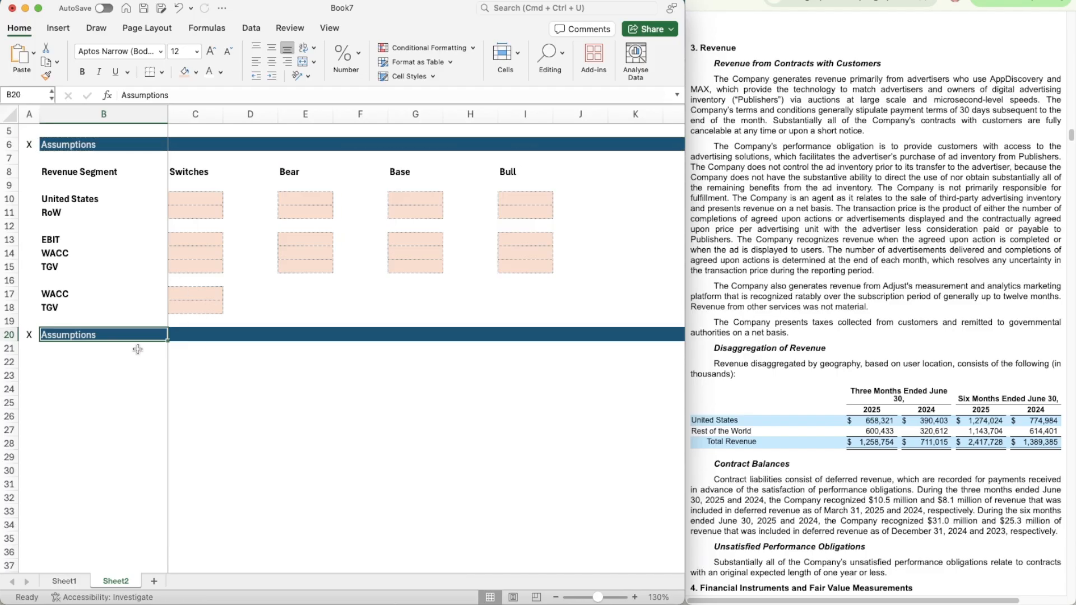
- Retitle the duplicated header band in B20 as "Income Statement"
{"action": "type", "text": "Income S"}
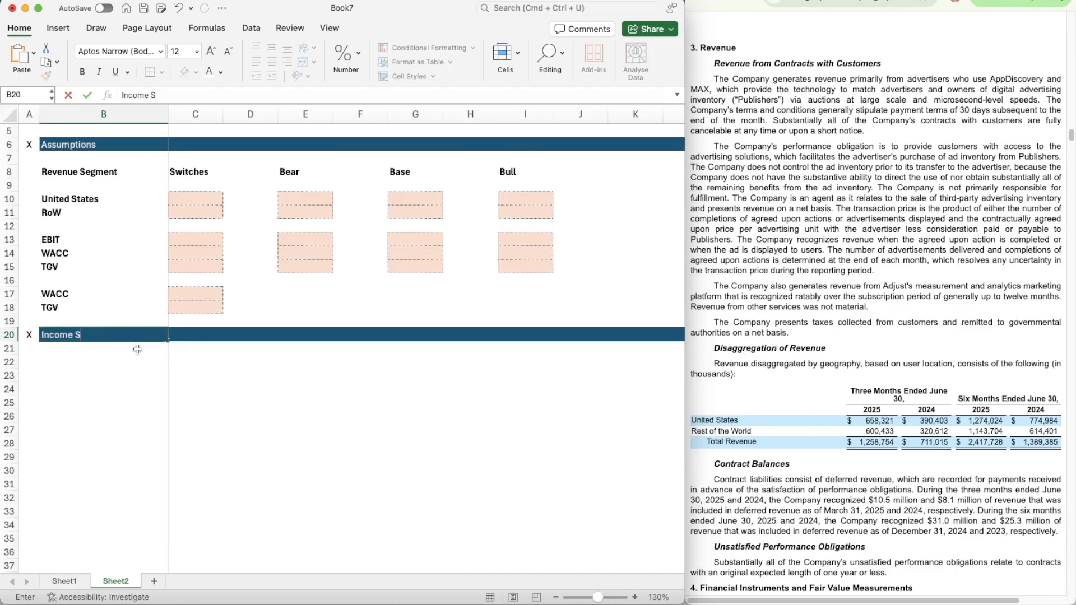
{"action": "type", "text": "tatement"}
{"action": "key", "text": "Return"}
{"action": "key", "text": "Down"}
{"action": "key", "text": "Down"}
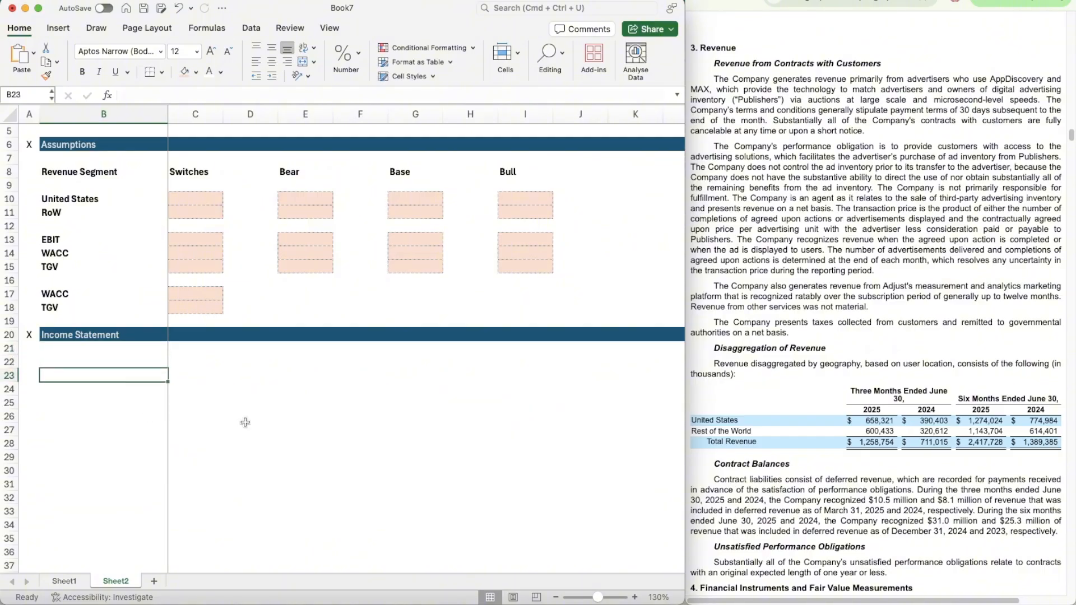
- Link B22 to the United States label in B10 and make it bold
{"action": "key", "text": "Up"}
{"action": "type", "text": "="}
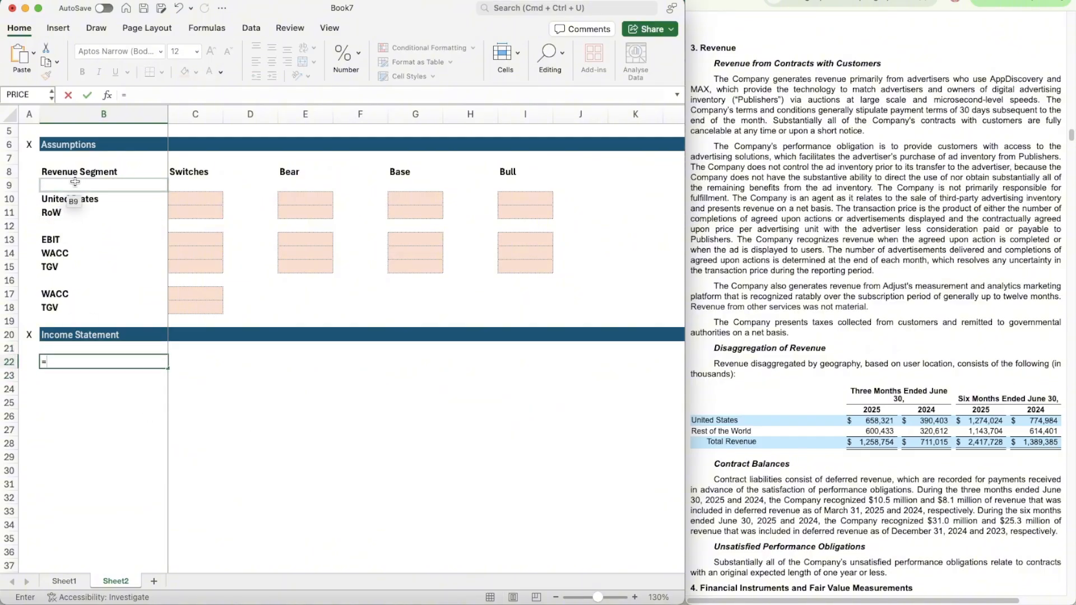
{"action": "left_click", "coordinate": [78, 195]}
{"action": "key", "text": "Up"}
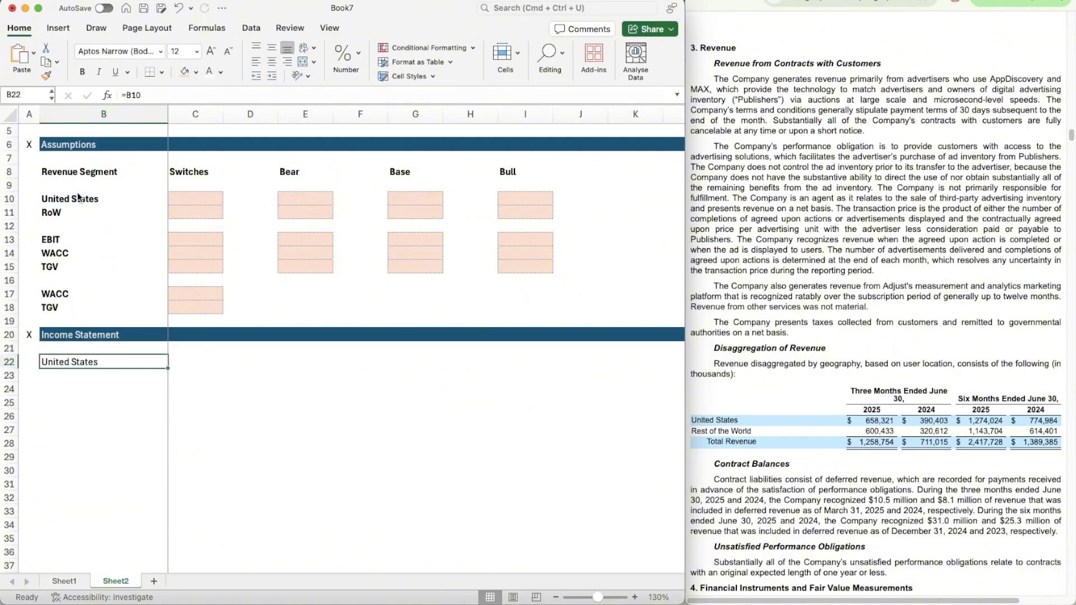
{"action": "key", "text": "super+b"}
{"action": "key", "text": "Down"}
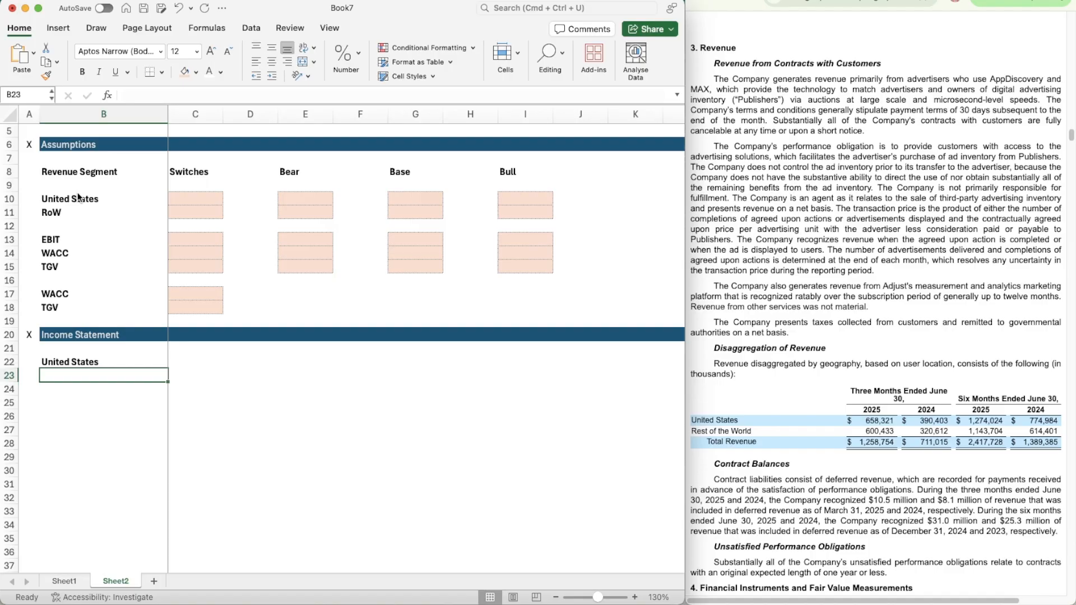
- List the scenario labels Bear, Base and Bull in B23:B25 below the United States heading
{"action": "type", "text": "Base"}
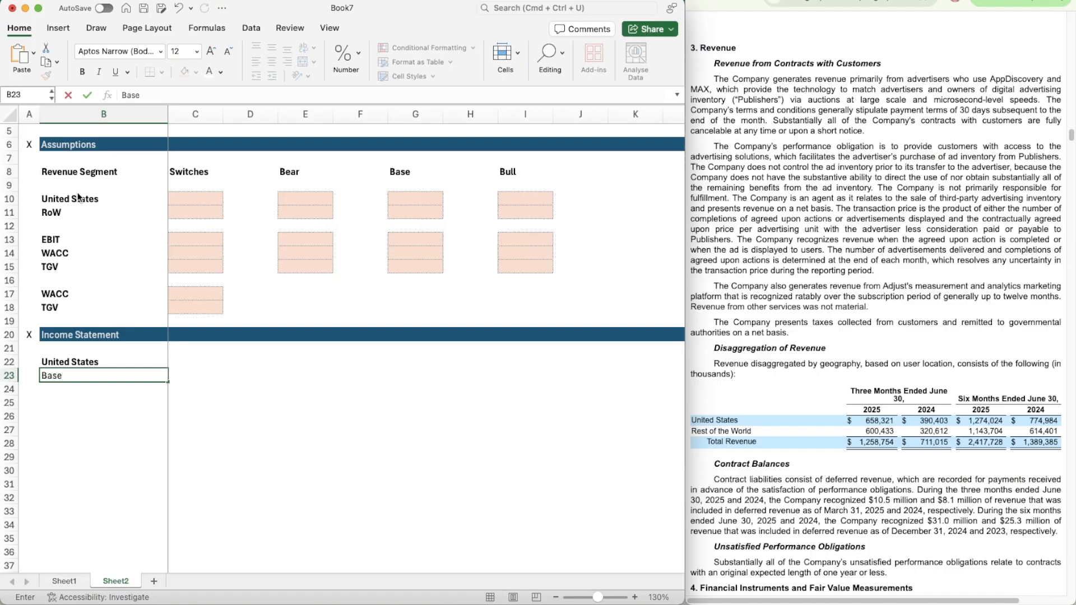
{"action": "key", "text": "Return"}
{"action": "type", "text": "B"}
{"action": "key", "text": "BackSpace"}
{"action": "key", "text": "BackSpace"}
{"action": "key", "text": "Up"}
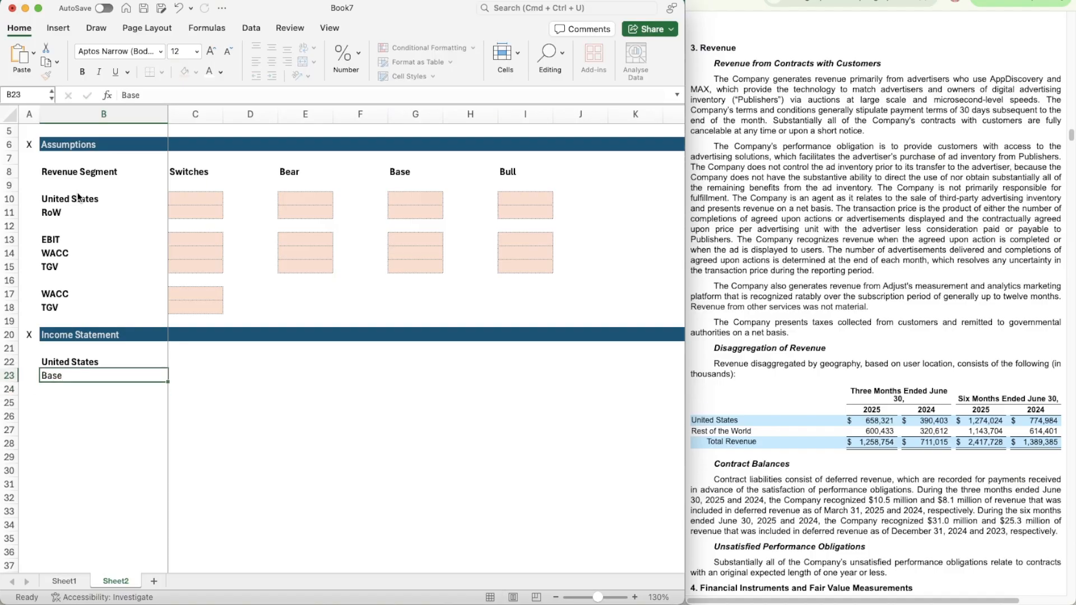
{"action": "type", "text": "Bear"}
{"action": "key", "text": "Return"}
{"action": "type", "text": "Base"}
{"action": "key", "text": "Return"}
{"action": "type", "text": "Bull"}
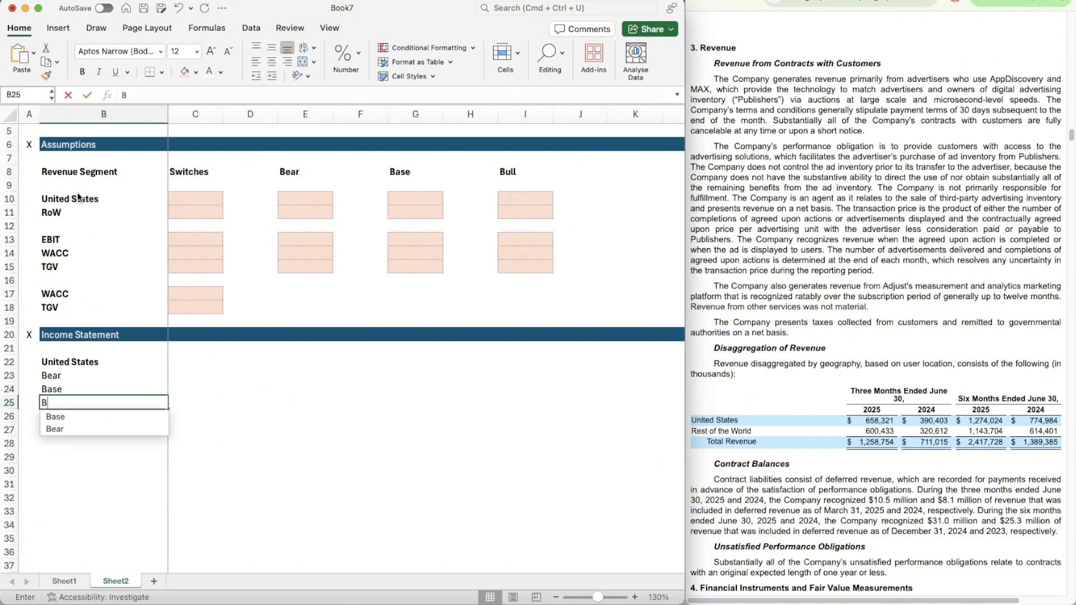
{"action": "key", "text": "Return"}
- Copy the Bear, Base and Bull labels one row down so they occupy B24:B26
{"action": "key", "text": "Up"}
{"action": "key", "text": "Up"}
{"action": "key", "text": "Up"}
{"action": "key", "text": "shift+Down"}
{"action": "key", "text": "shift+Down"}
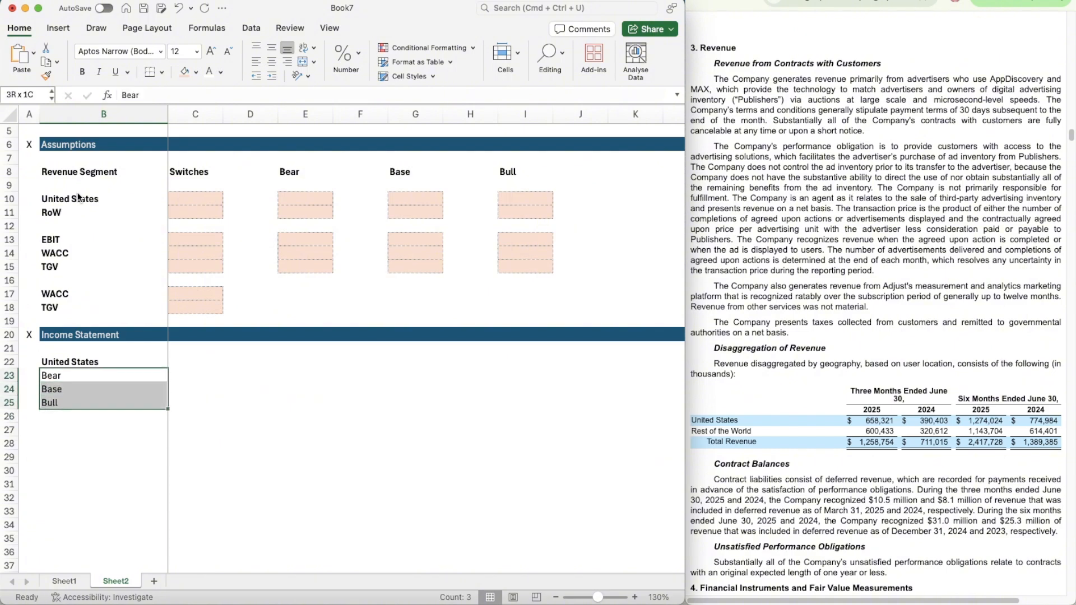
{"action": "key", "text": "super+c"}
{"action": "key", "text": "Down"}
{"action": "key", "text": "Return"}
{"action": "key", "text": "Up"}
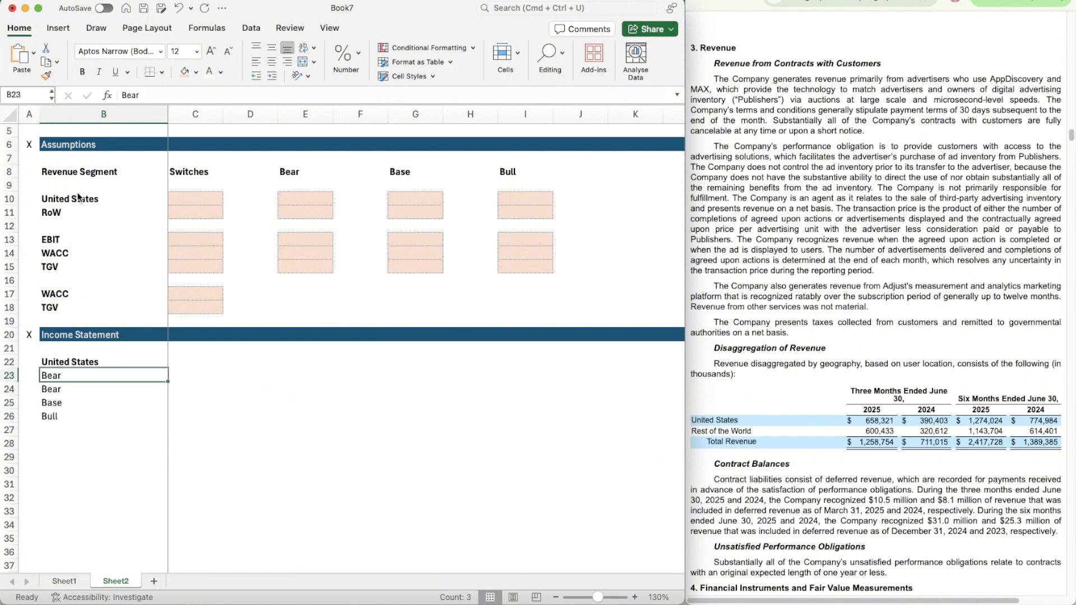
- Replace the label in B23 with an italic "% Growth"
{"action": "type", "text": "% Growth"}
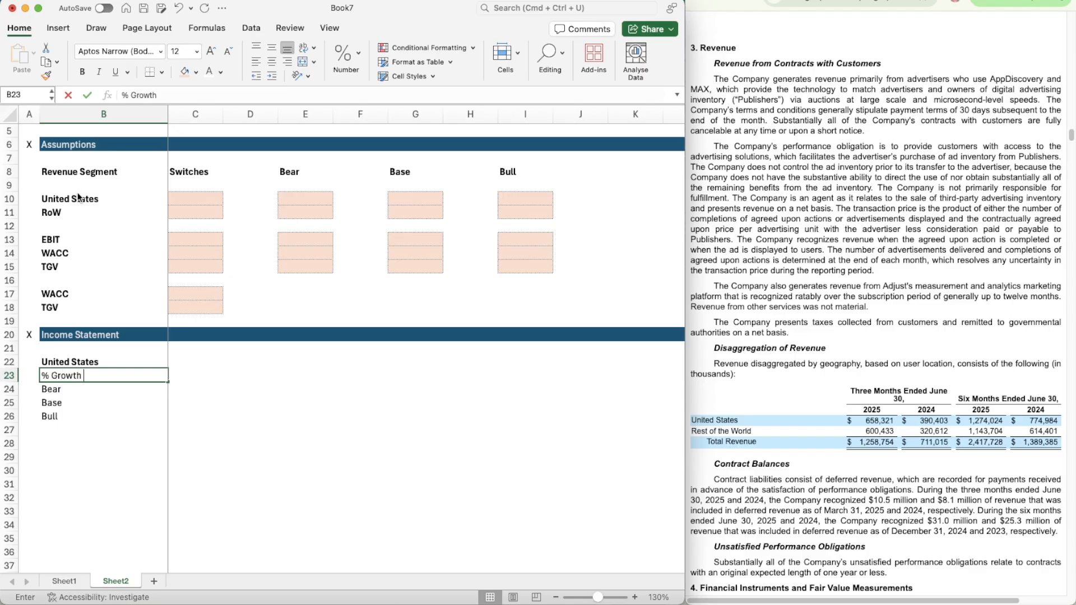
{"action": "key", "text": "Return"}
{"action": "key", "text": "Up"}
{"action": "key", "text": "super+i"}
{"action": "key", "text": "Down"}
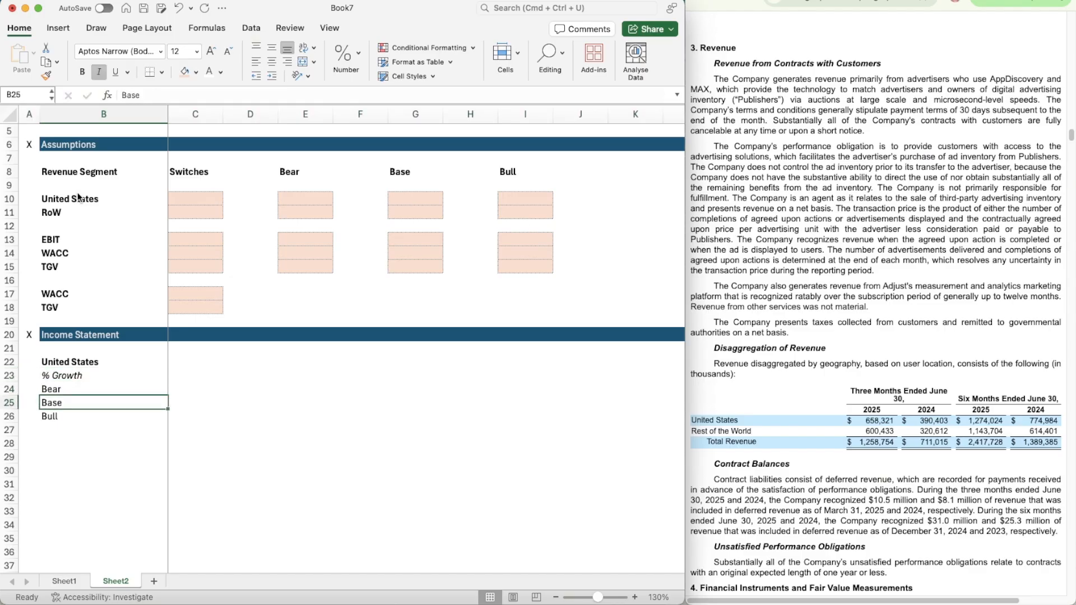
- Indent the Bear, Base and Bull labels in B24:B26 by one level
{"action": "key", "text": "shift+Down"}
{"action": "key", "text": "shift+Down"}
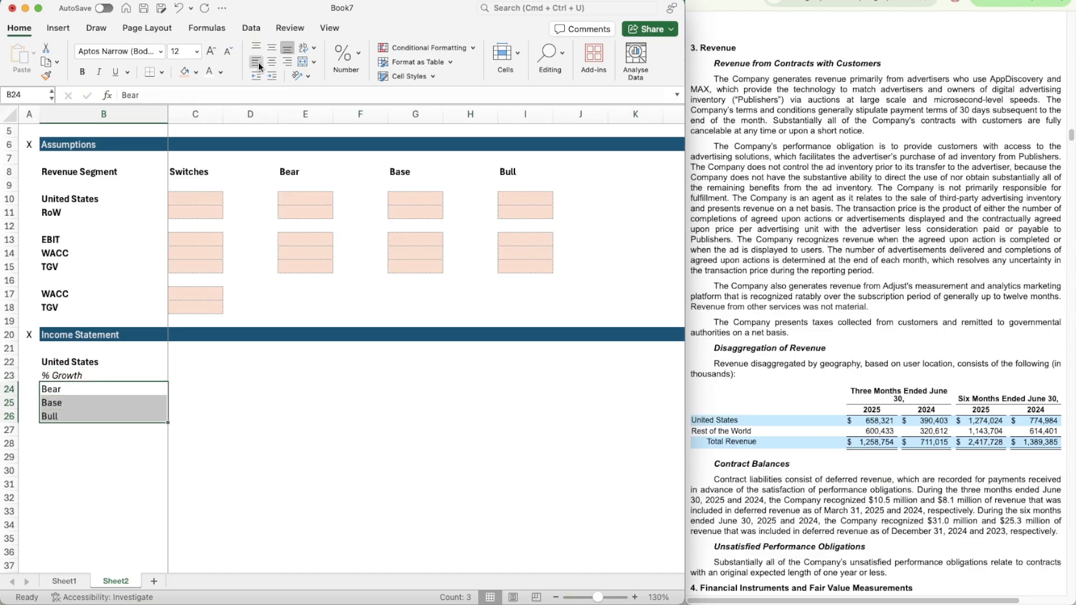
{"action": "left_click", "coordinate": [272, 75]}
- Add a "% of Revenue" label in B27 and italicise the whole row
{"action": "left_click", "coordinate": [101, 433]}
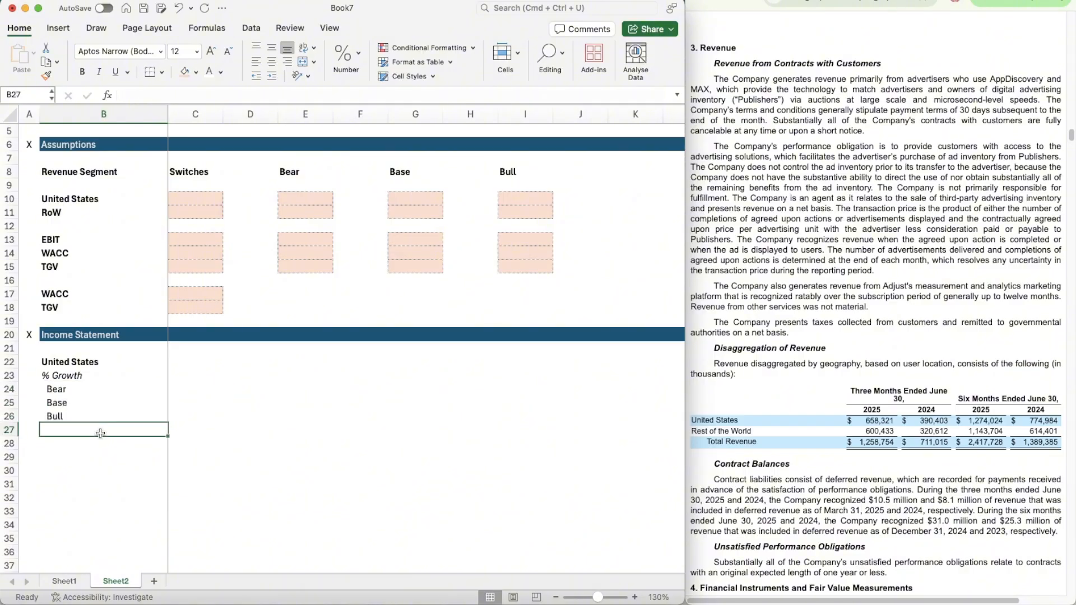
{"action": "type", "text": "% of Rev"}
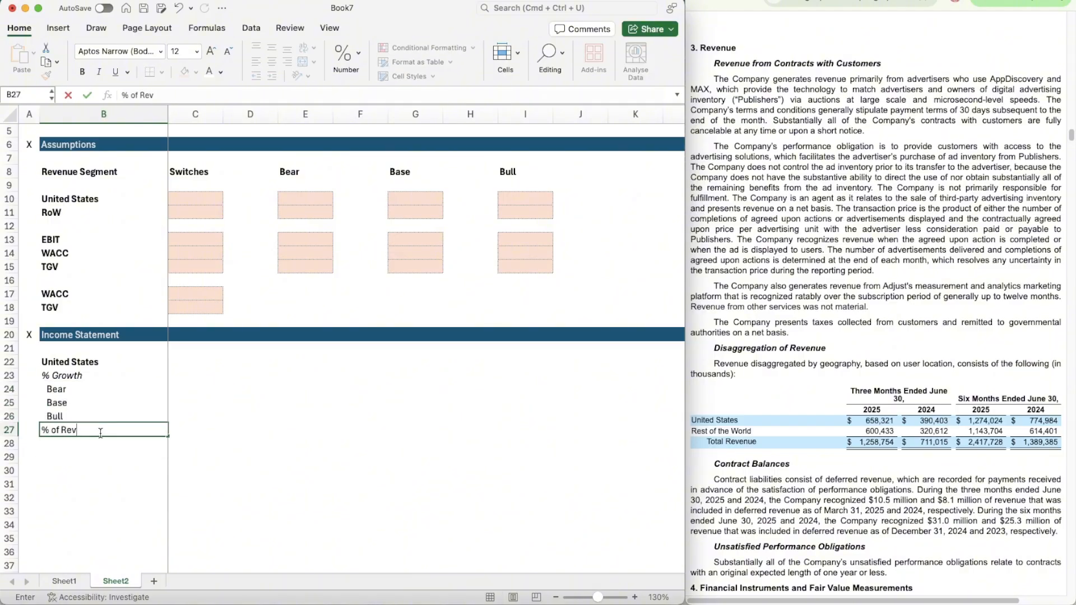
{"action": "type", "text": "enue"}
{"action": "key", "text": "Return"}
{"action": "key", "text": "Up"}
{"action": "key", "text": "shift+space"}
{"action": "key", "text": "super+i"}
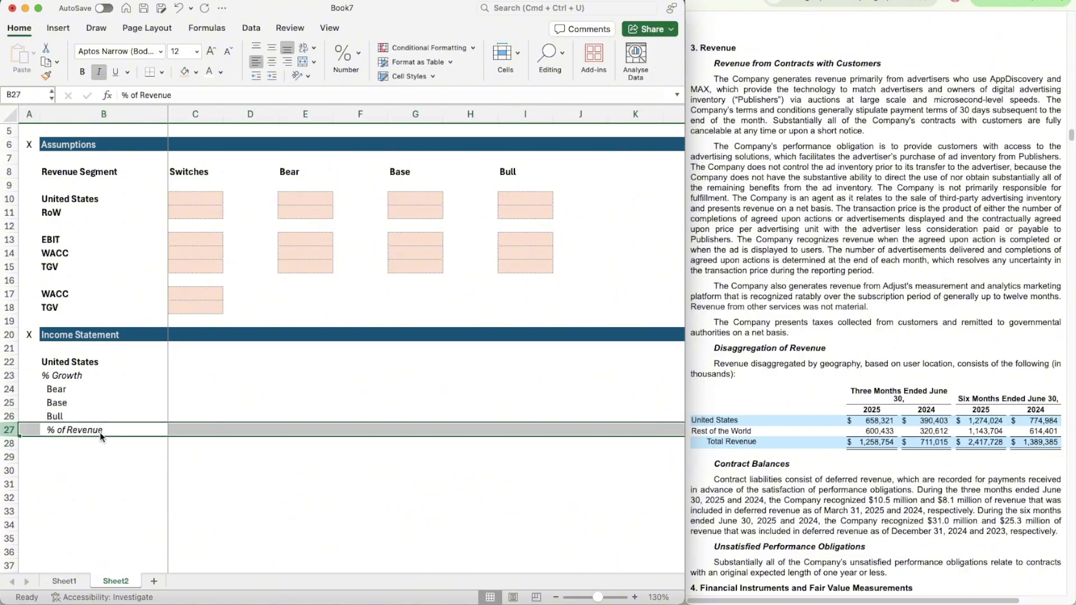
- Copy the United States label block B22:B27 to a second segment block starting at B29
{"action": "key", "text": "Right"}
{"action": "key", "text": "Right"}
{"action": "key", "text": "Up"}
{"action": "key", "text": "Left"}
{"action": "key", "text": "Up"}
{"action": "key", "text": "Up"}
{"action": "key", "text": "Up"}
{"action": "key", "text": "Up"}
{"action": "key", "text": "Left"}
{"action": "key", "text": "Left"}
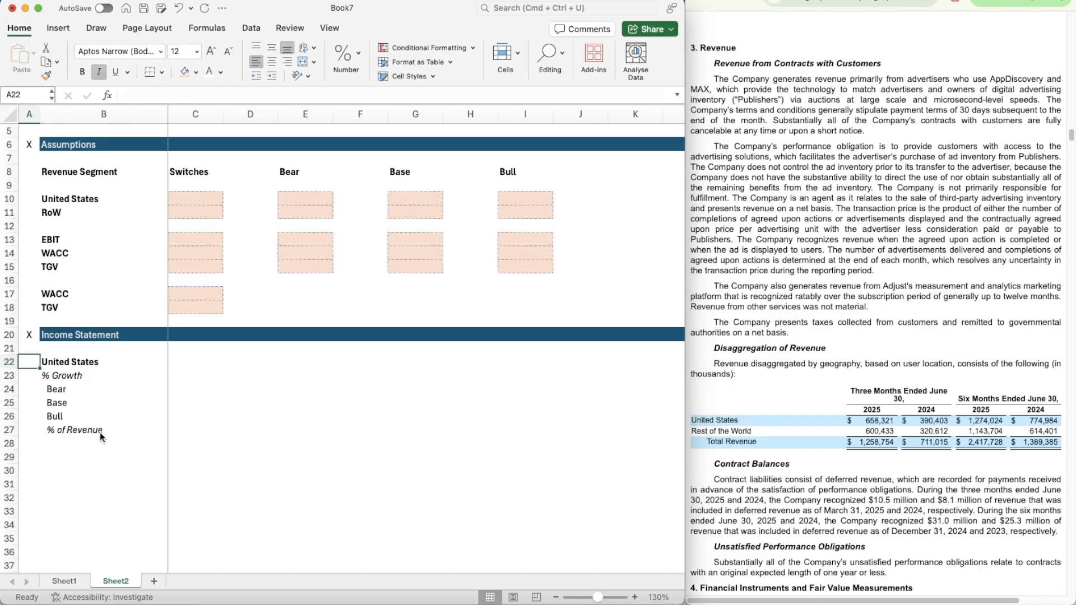
{"action": "key", "text": "Right"}
{"action": "key", "text": "shift+Down"}
{"action": "key", "text": "shift+Down"}
{"action": "key", "text": "shift+Down"}
{"action": "key", "text": "shift+Down"}
{"action": "key", "text": "shift+Down"}
{"action": "key", "text": "super+c"}
{"action": "key", "text": "Down"}
{"action": "key", "text": "Down"}
{"action": "key", "text": "Down"}
{"action": "key", "text": "Down"}
{"action": "key", "text": "Down"}
{"action": "key", "text": "Down"}
{"action": "key", "text": "Down"}
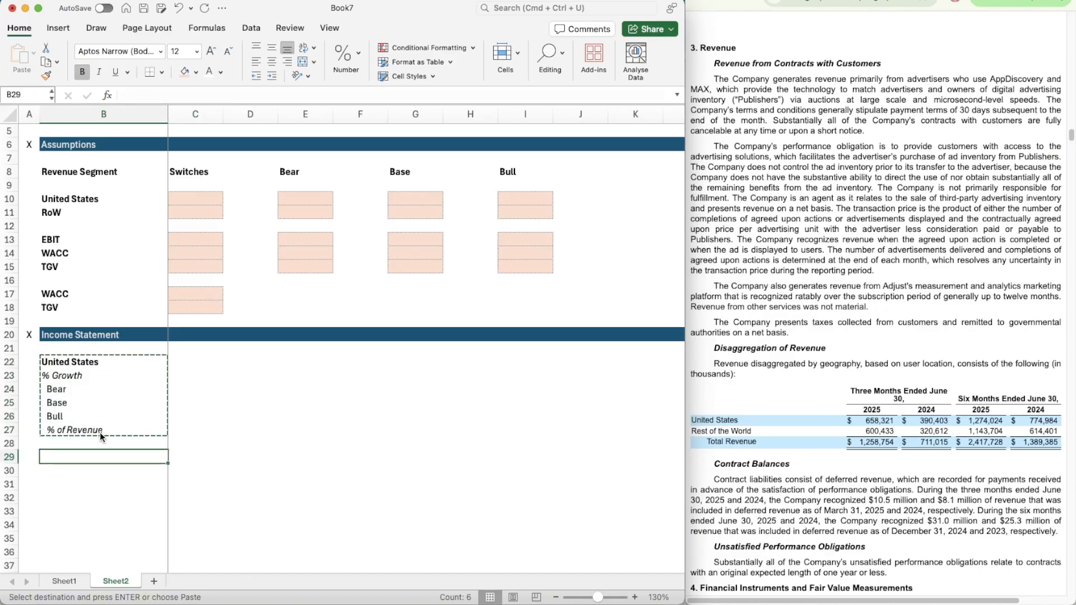
{"action": "key", "text": "super+v"}
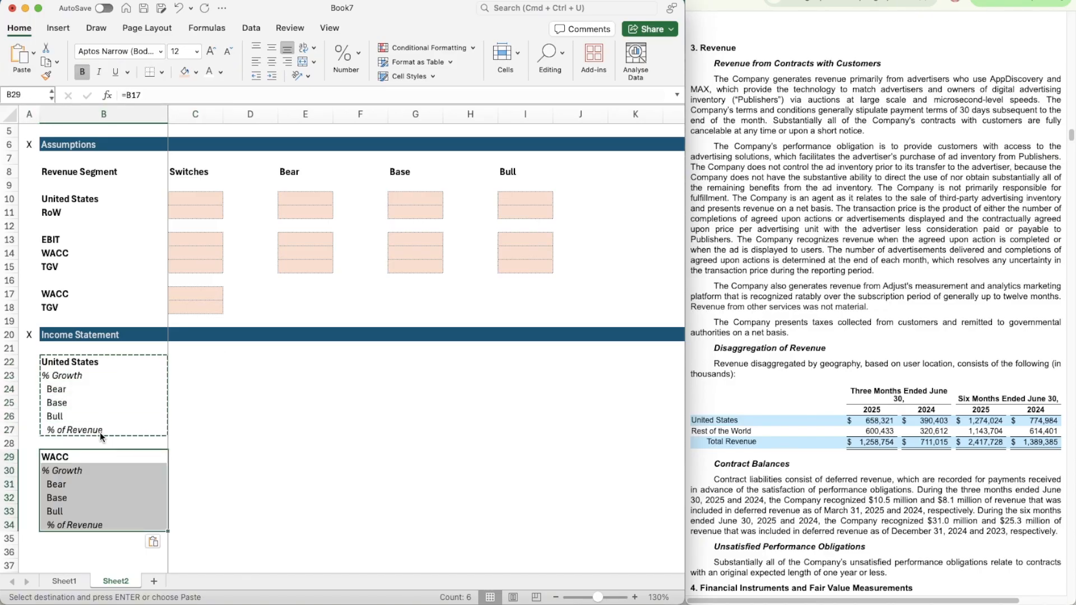
- Rename the heading of the copied block in B29 as "RoW"
{"action": "scroll", "coordinate": [100, 432], "scroll_direction": "down", "scroll_amount": 3}
{"action": "left_click", "coordinate": [76, 412]}
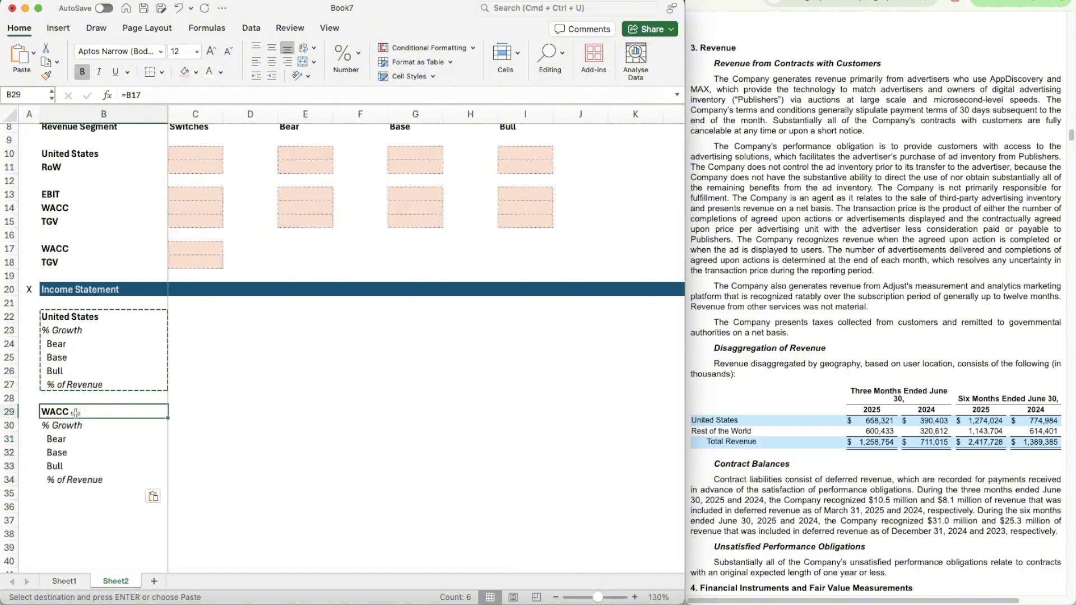
{"action": "type", "text": "RoW"}
{"action": "key", "text": "Return"}
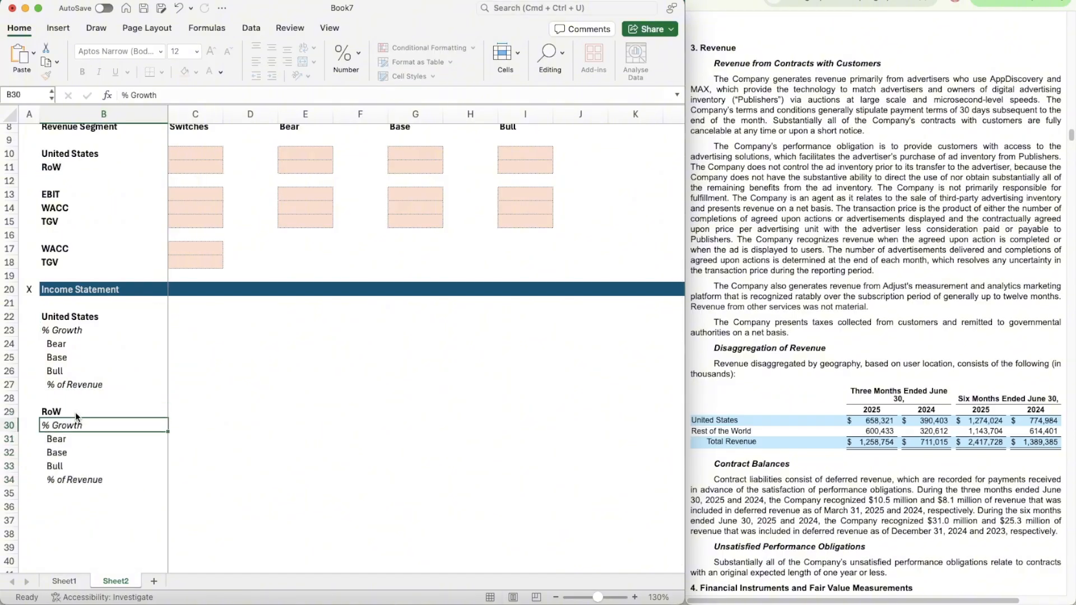
- Enter 2022 as the first year in C20 of the Income Statement header
{"action": "key", "text": "Right"}
{"action": "left_click", "coordinate": [202, 299]}
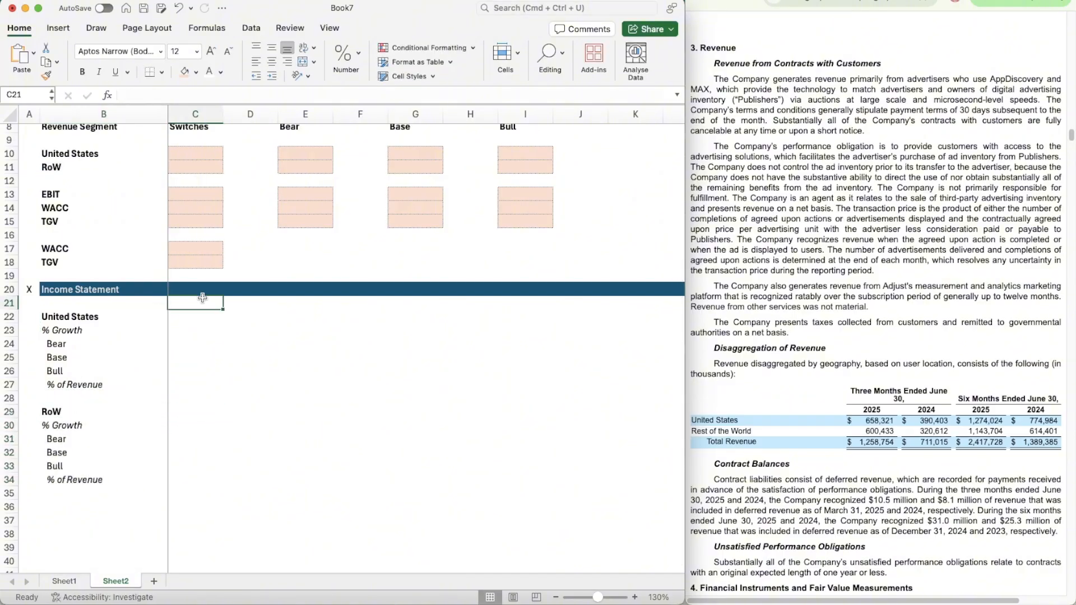
{"action": "key", "text": "Up"}
{"action": "type", "text": "2022"}
{"action": "key", "text": "Return"}
{"action": "key", "text": "Up"}
{"action": "key", "text": "Right"}
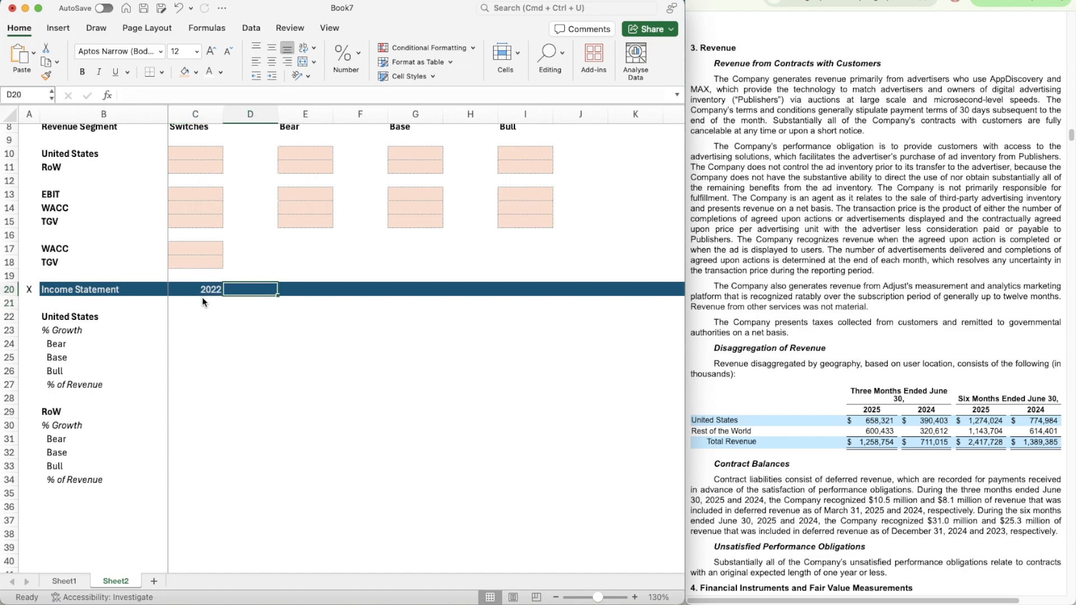
- Enter the formula =C20+1 in D20 for the following year
{"action": "type", "text": "="}
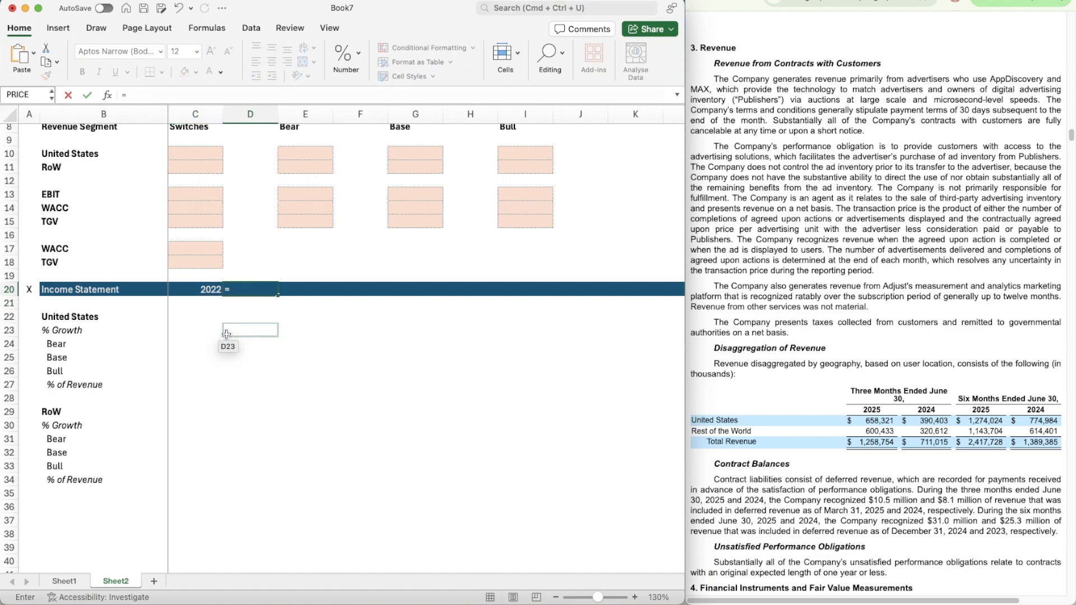
{"action": "key", "text": "Left"}
{"action": "type", "text": "+"}
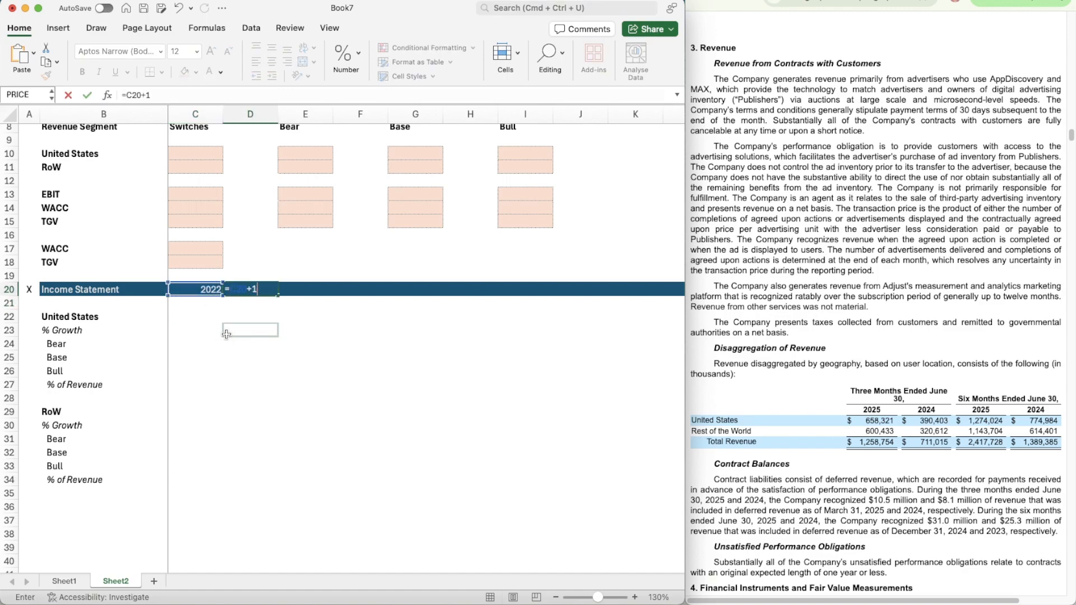
{"action": "type", "text": "1"}
{"action": "key", "text": "Return"}
- Copy the year formula from D20 across the header row through M20
{"action": "key", "text": "Up"}
{"action": "key", "text": "super+c"}
{"action": "key", "text": "shift+Right"}
{"action": "key", "text": "shift+Right"}
{"action": "key", "text": "shift+Right"}
{"action": "key", "text": "shift+Right"}
{"action": "key", "text": "shift+Right"}
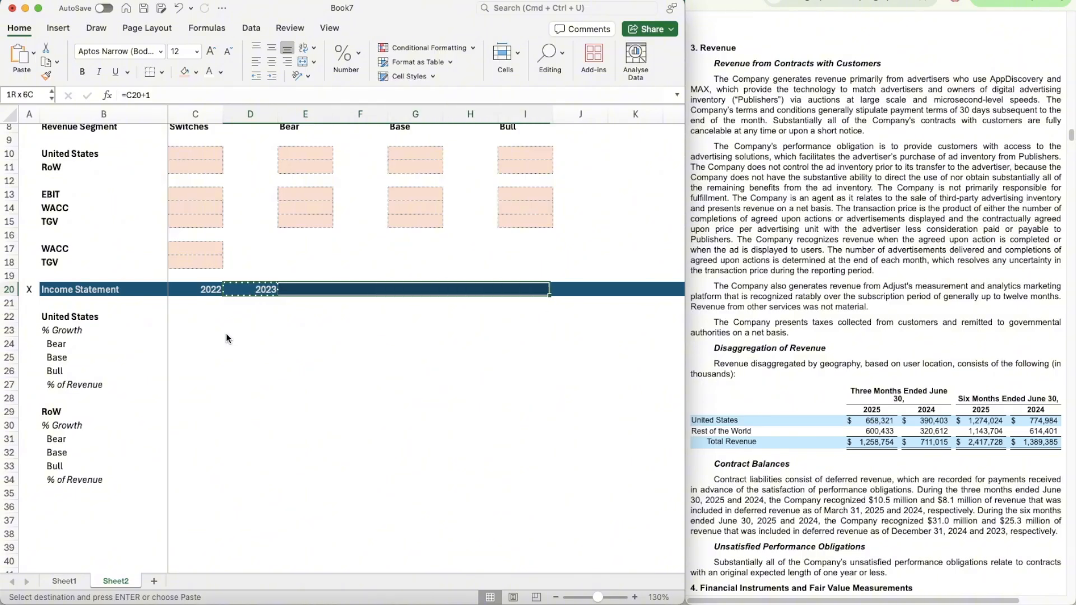
{"action": "key", "text": "shift+Right"}
{"action": "key", "text": "shift+Right"}
{"action": "key", "text": "shift+Right"}
{"action": "key", "text": "shift+Right"}
{"action": "key", "text": "super+v"}
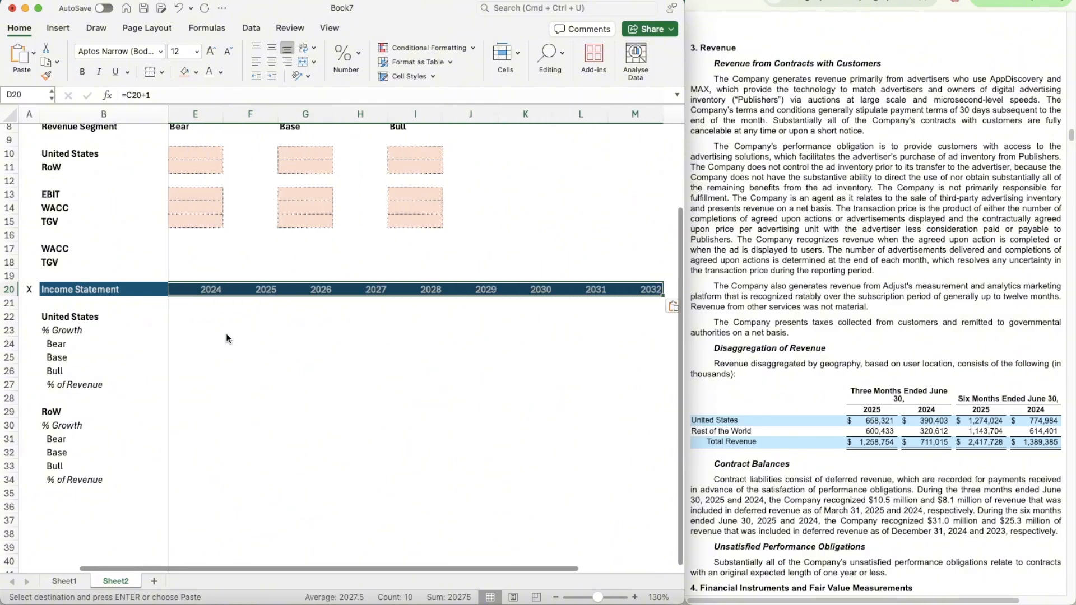
- Clear the surplus years after 2030 and their header shading from L20:M20
{"action": "key", "text": "Right"}
{"action": "key", "text": "Right"}
{"action": "key", "text": "Right"}
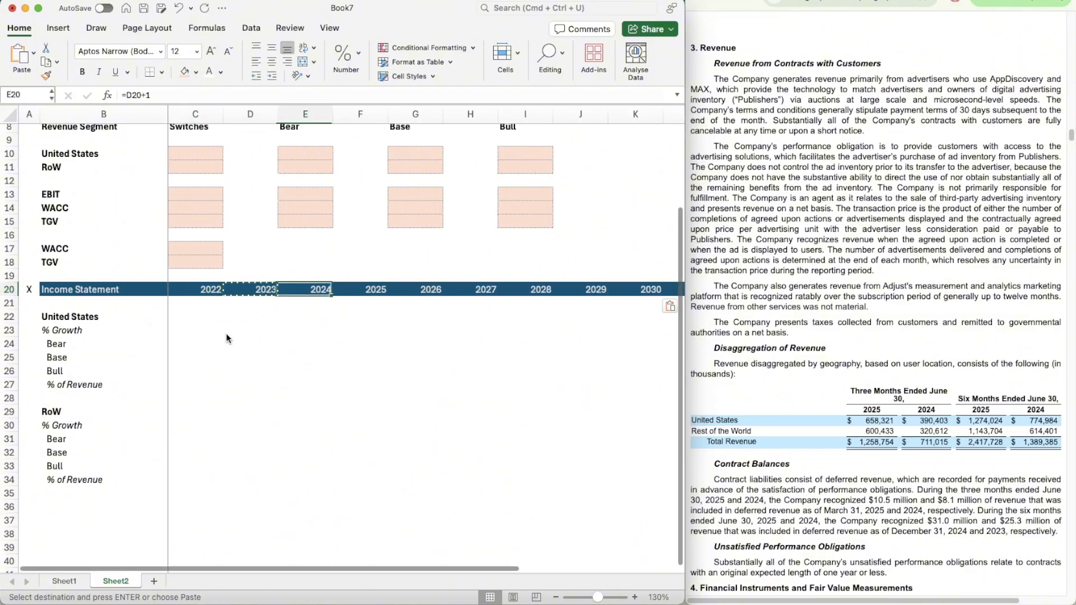
{"action": "key", "text": "Right"}
{"action": "key", "text": "Right"}
{"action": "key", "text": "Right"}
{"action": "key", "text": "Right"}
{"action": "key", "text": "Right"}
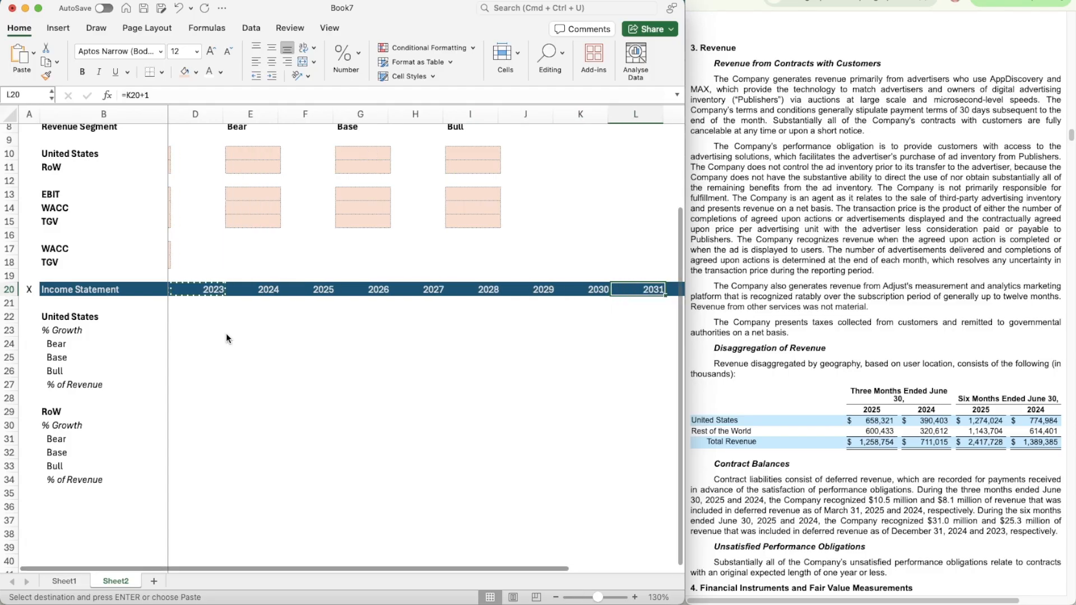
{"action": "key", "text": "shift+Down"}
{"action": "key", "text": "shift+Right"}
{"action": "key", "text": "Down"}
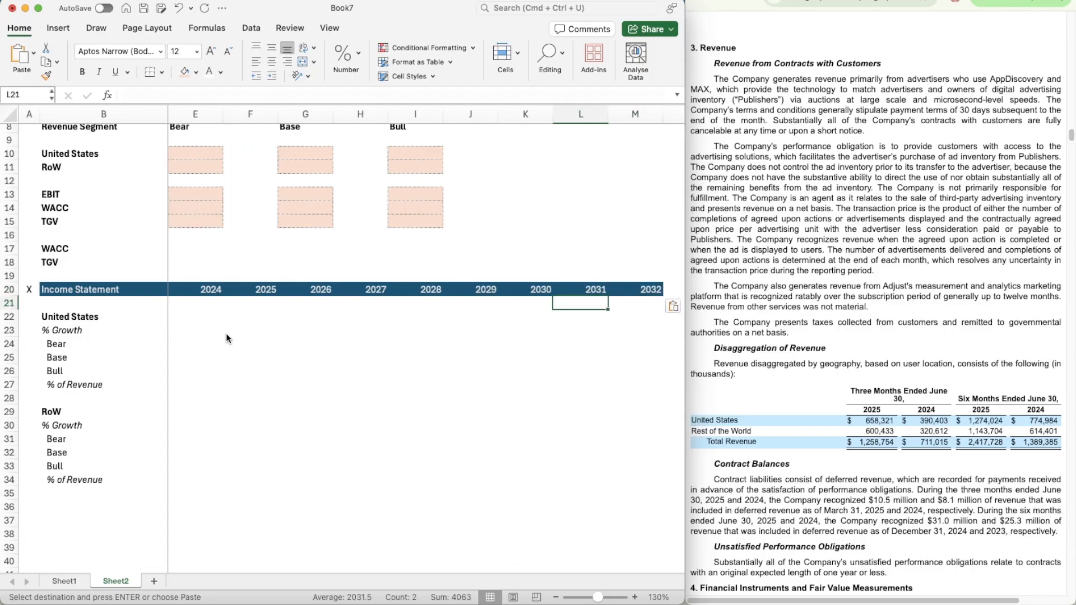
{"action": "key", "text": "shift+Right"}
{"action": "key", "text": "shift+super+c"}
{"action": "key", "text": "Up"}
{"action": "key", "text": "shift+super+v"}
{"action": "key", "text": "Delete"}
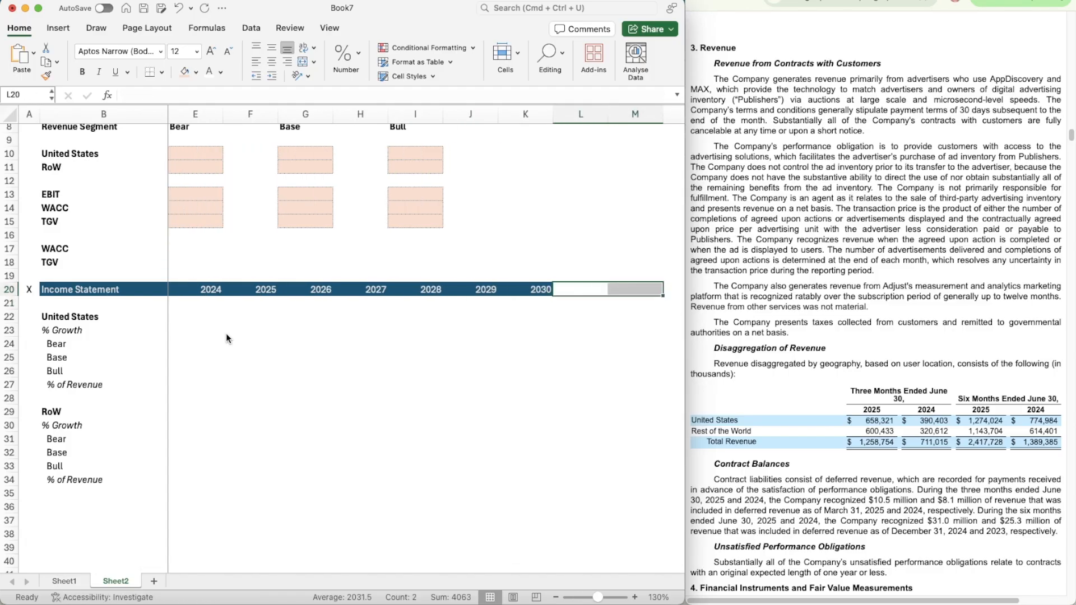
{"action": "key", "text": "Left"}
{"action": "key", "text": "Left"}
{"action": "key", "text": "Down"}
{"action": "key", "text": "shift+Left"}
{"action": "key", "text": "Home"}
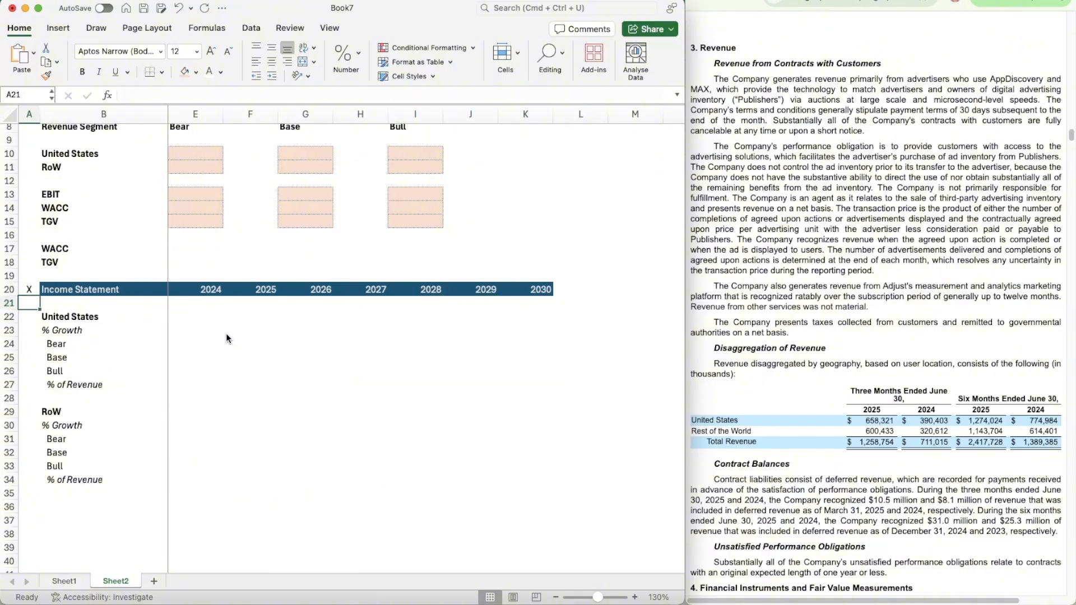
{"action": "scroll", "coordinate": [373, 335], "scroll_direction": "left", "scroll_amount": 2}
{"action": "scroll", "coordinate": [374, 335], "scroll_direction": "down", "scroll_amount": 3}
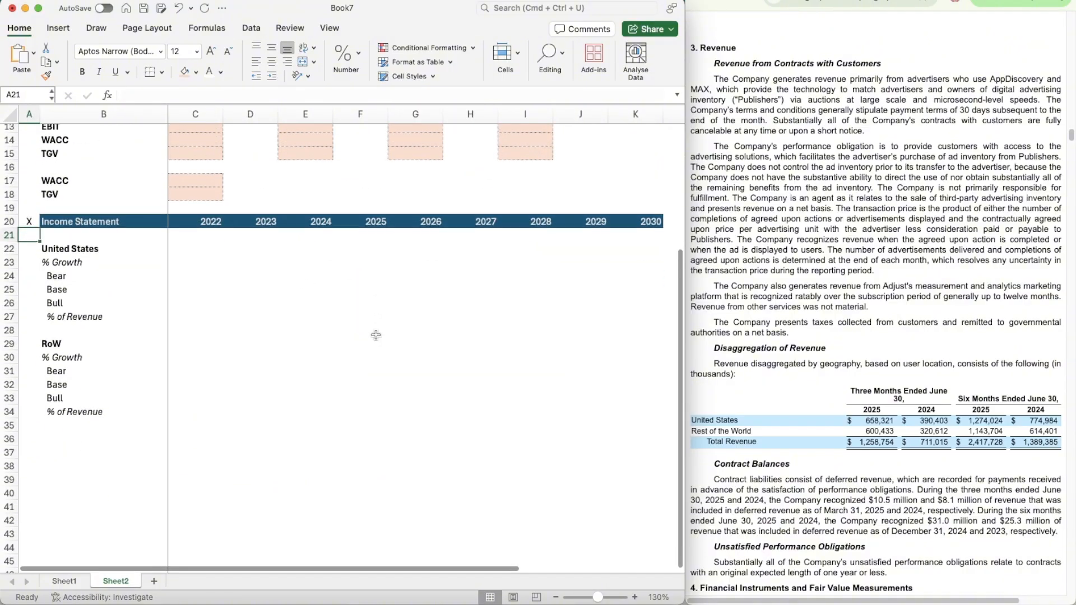
{"action": "scroll", "coordinate": [375, 335], "scroll_direction": "up", "scroll_amount": 2}
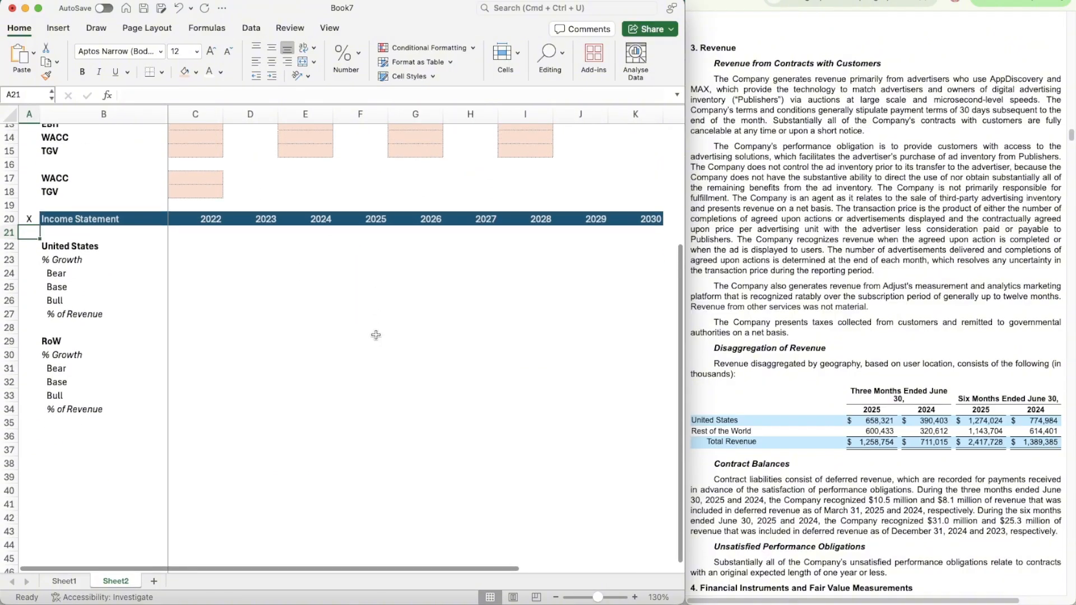
{"action": "left_click", "coordinate": [235, 273]}
{"action": "key", "text": "Up"}
{"action": "key", "text": "Left"}
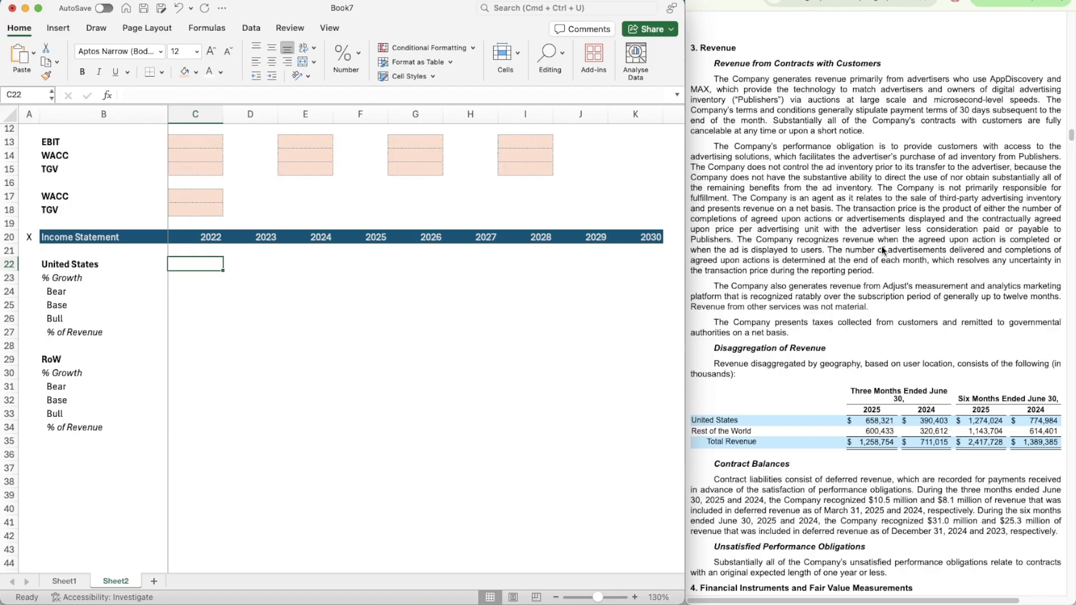
- Examine the annual filing's revenue breakdown by segment and geography, and the quarterly filing's discontinued operations and revenue notes
{"action": "left_click", "coordinate": [863, 1]}
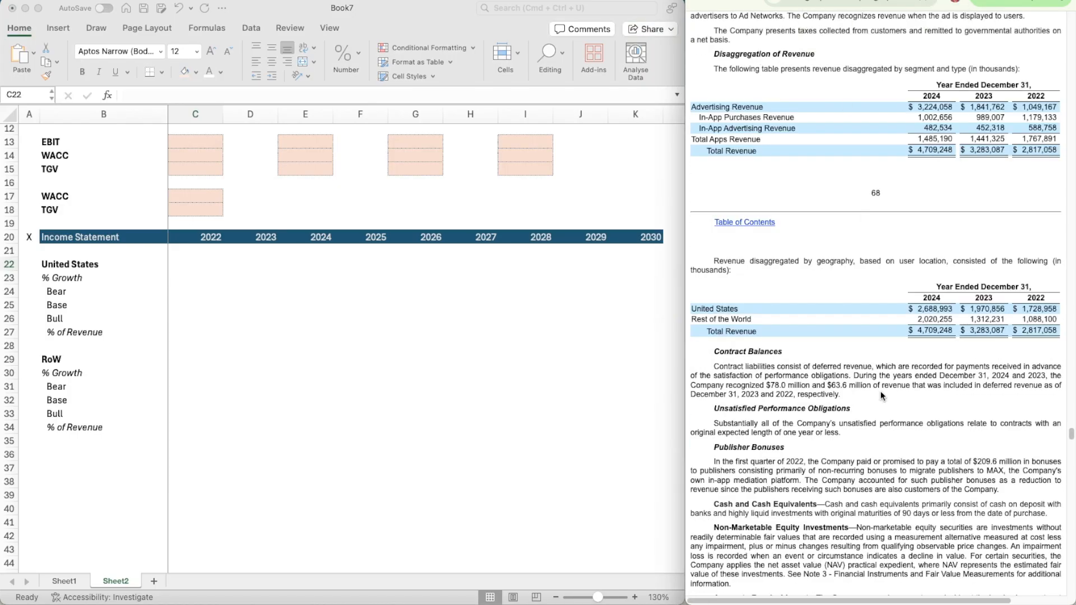
{"action": "scroll", "coordinate": [880, 396], "scroll_direction": "down", "scroll_amount": 1}
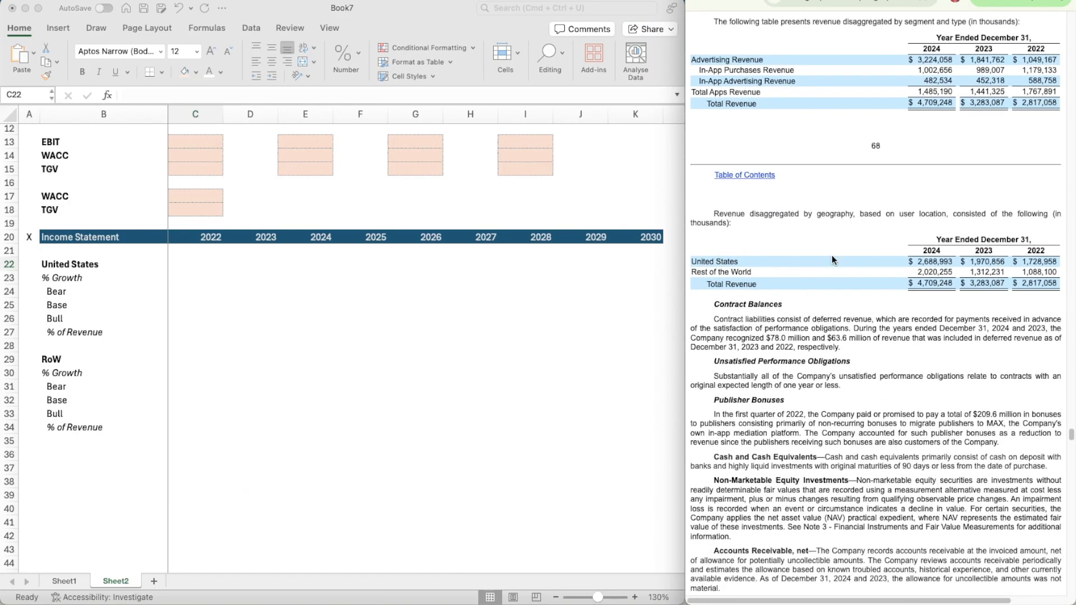
{"action": "scroll", "coordinate": [806, 283], "scroll_direction": "up", "scroll_amount": 2}
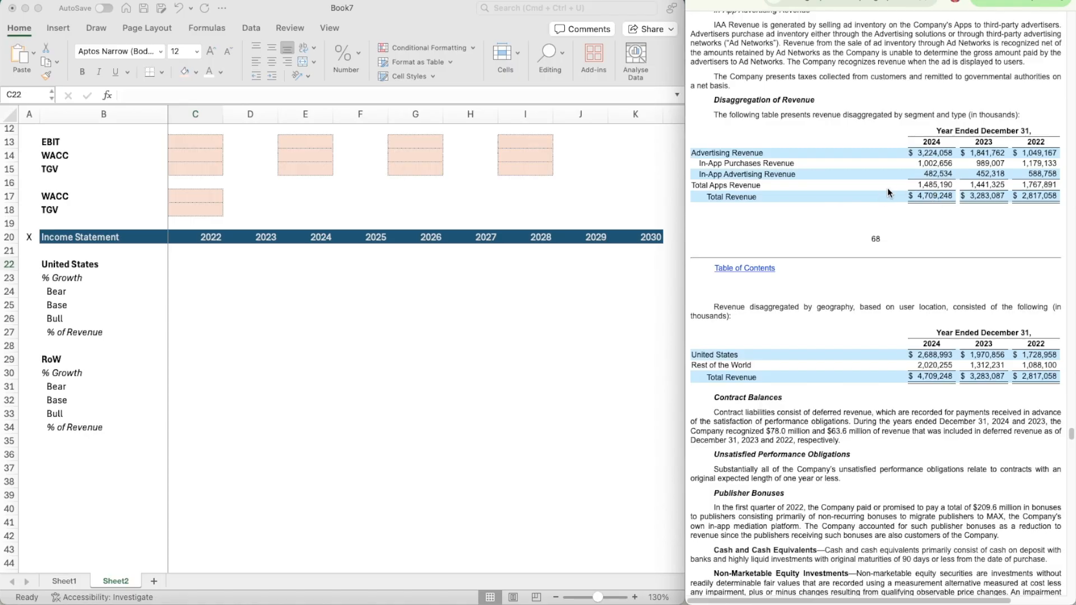
{"action": "scroll", "coordinate": [879, 179], "scroll_direction": "up", "scroll_amount": 2}
{"action": "scroll", "coordinate": [860, 144], "scroll_direction": "down", "scroll_amount": 1}
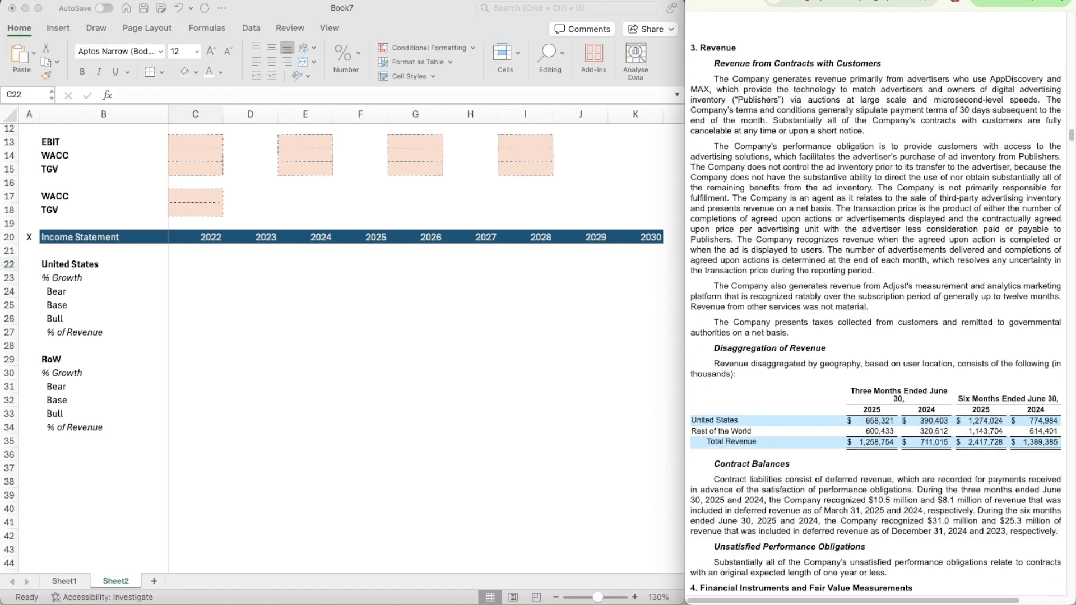
{"action": "scroll", "coordinate": [884, 191], "scroll_direction": "up", "scroll_amount": 10}
{"action": "scroll", "coordinate": [883, 186], "scroll_direction": "up", "scroll_amount": 15}
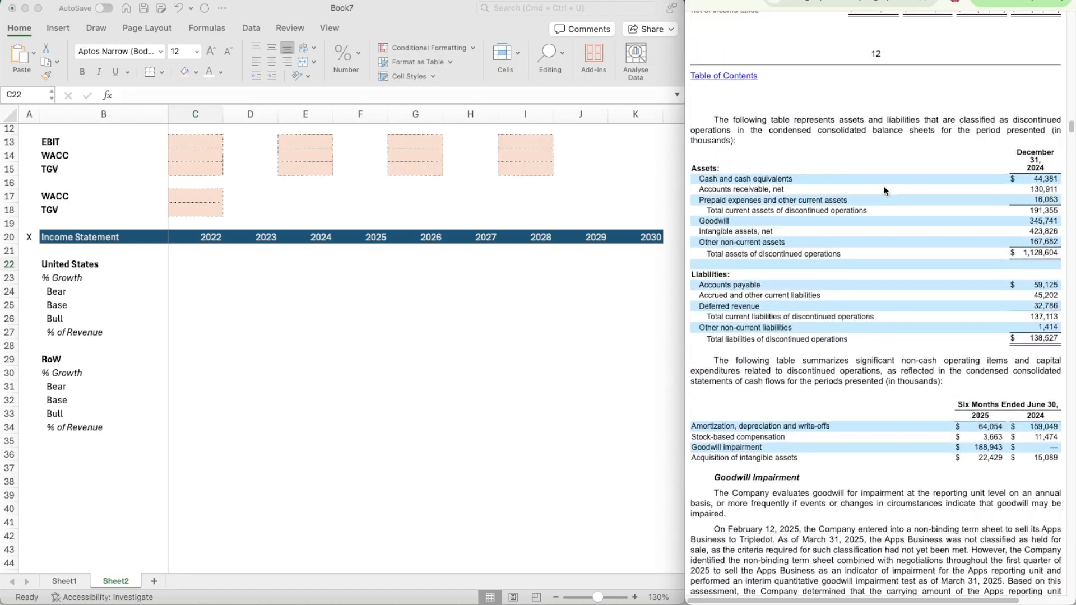
{"action": "scroll", "coordinate": [883, 186], "scroll_direction": "down", "scroll_amount": 3}
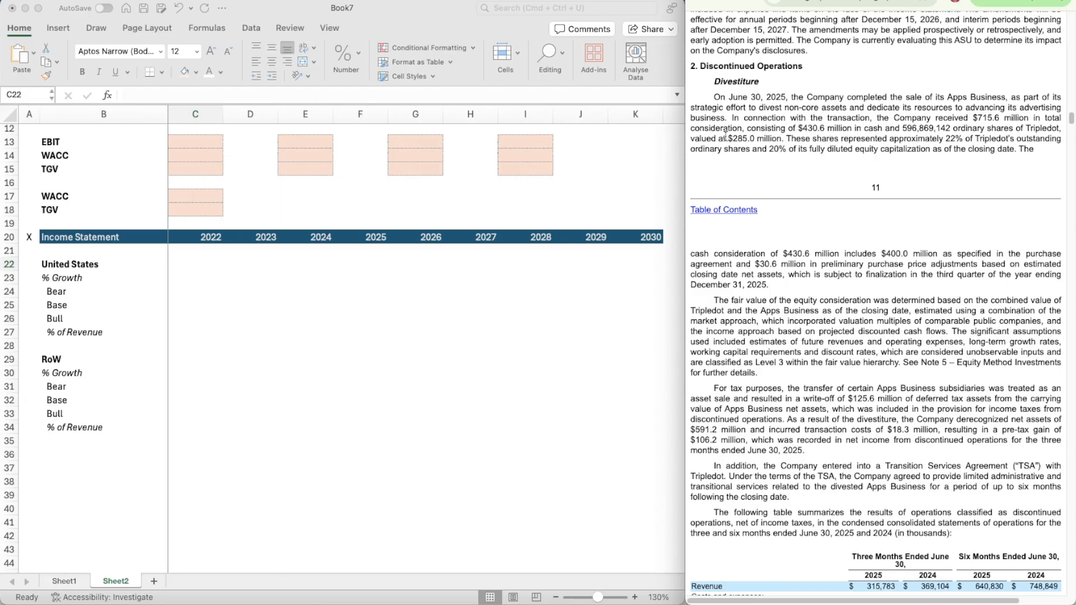
{"action": "scroll", "coordinate": [838, 372], "scroll_direction": "down", "scroll_amount": 20}
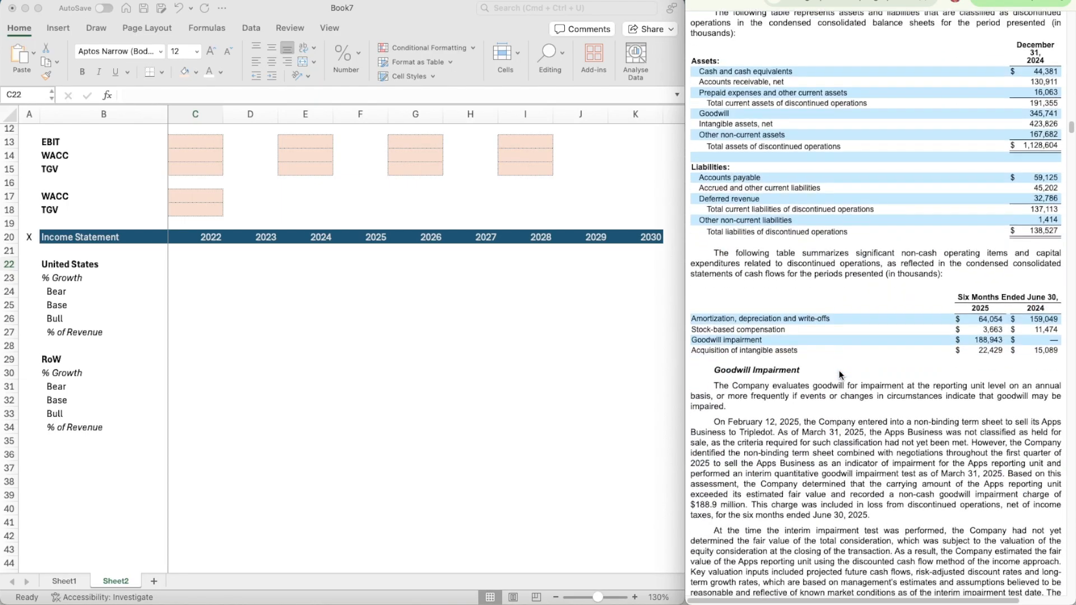
{"action": "scroll", "coordinate": [839, 371], "scroll_direction": "down", "scroll_amount": 15}
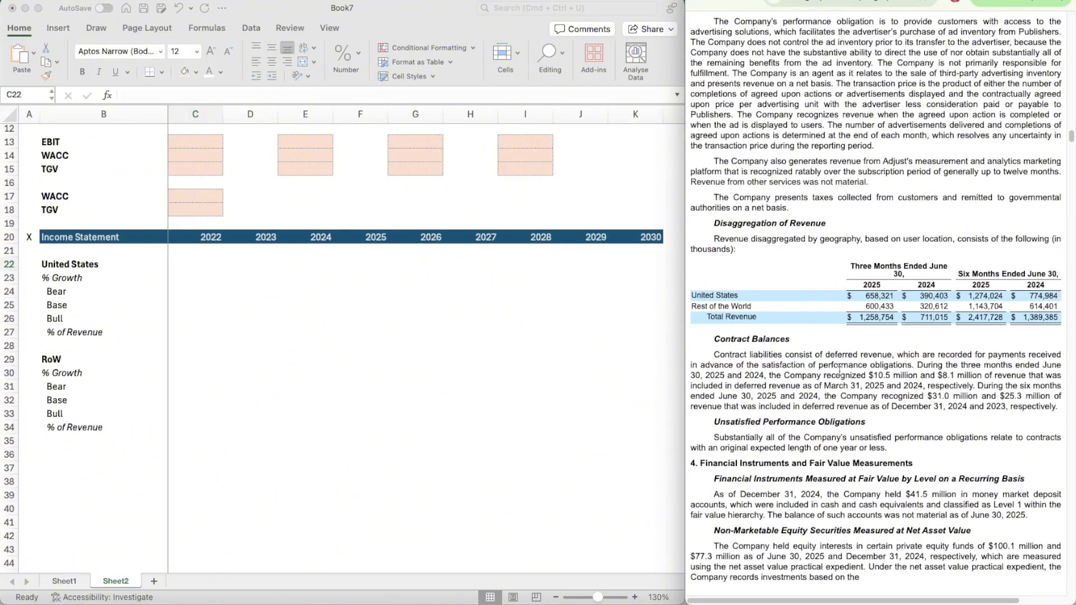
- Enter the 2022 United States revenue from the annual filing, 1728.958, in C22
{"action": "left_click", "coordinate": [212, 261]}
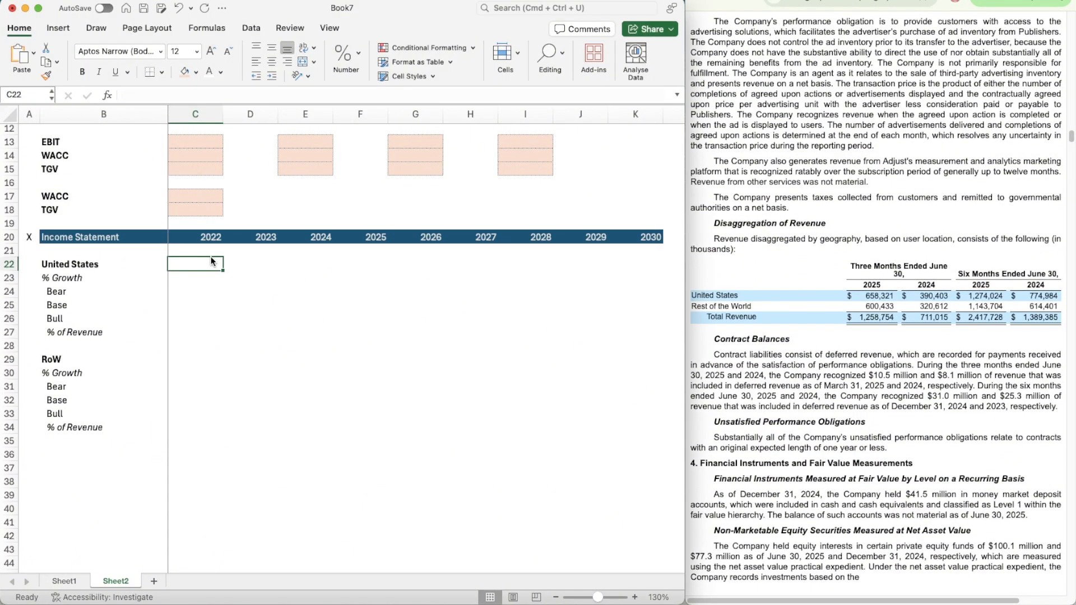
{"action": "left_click", "coordinate": [840, 1]}
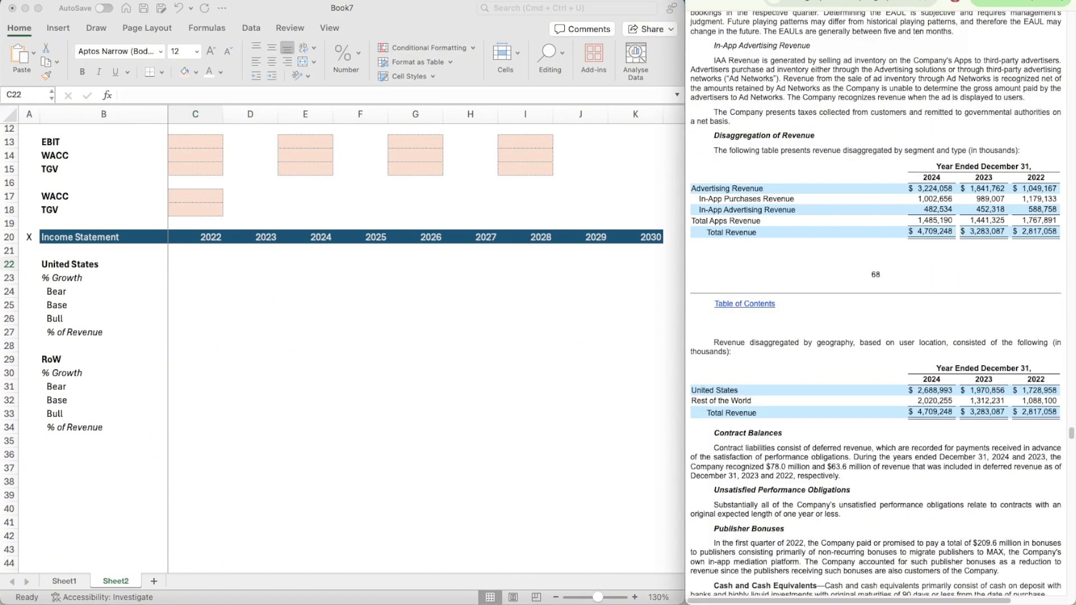
{"action": "scroll", "coordinate": [854, 451], "scroll_direction": "down", "scroll_amount": 3}
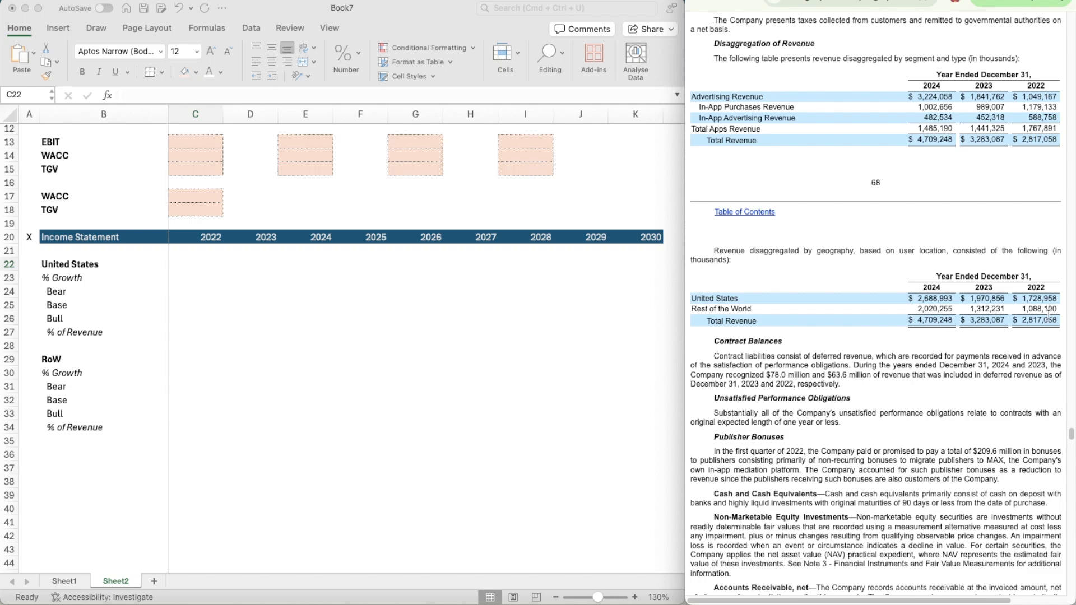
{"action": "left_click", "coordinate": [193, 262]}
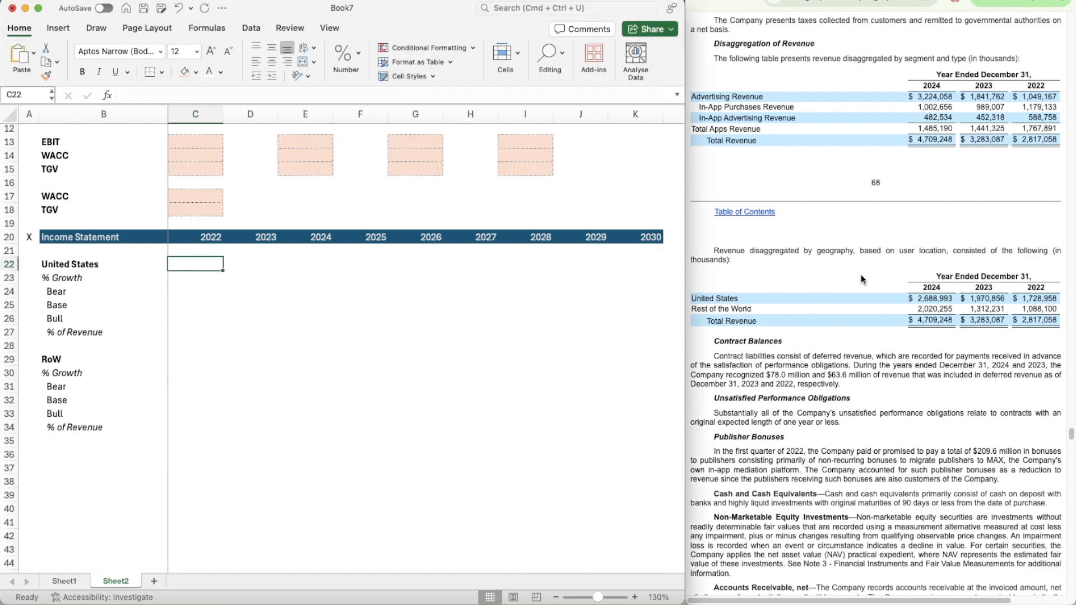
{"action": "scroll", "coordinate": [201, 303], "scroll_direction": "up", "scroll_amount": 1}
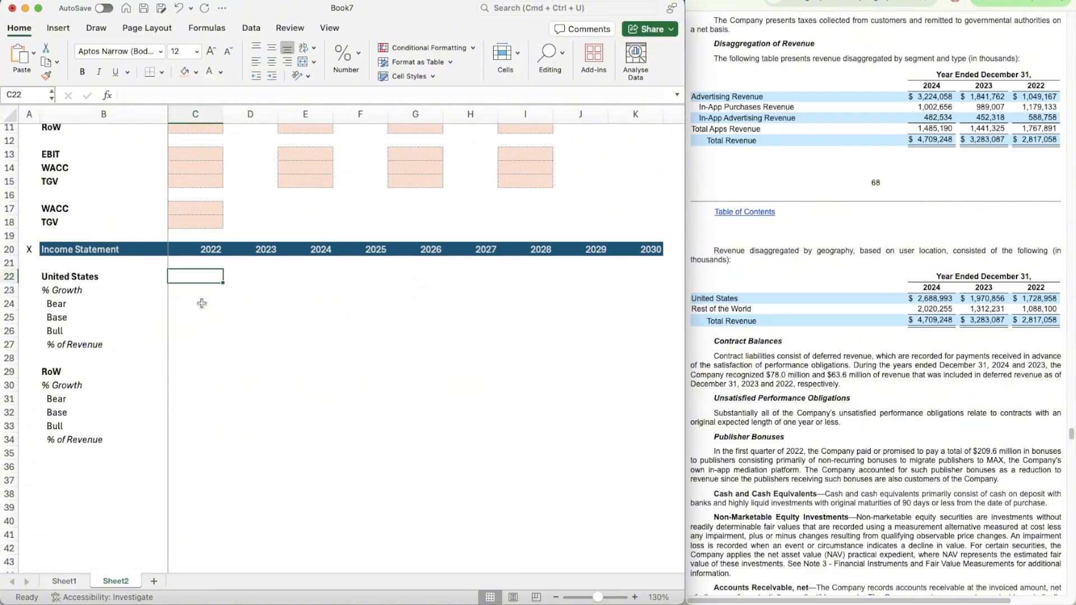
{"action": "type", "text": "1728"}
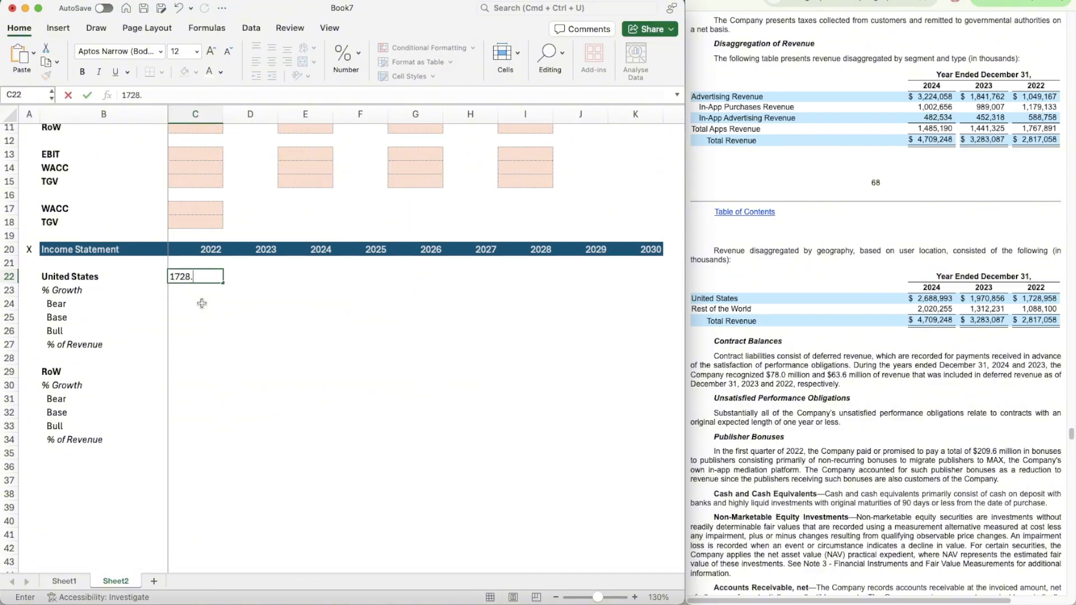
{"action": "type", "text": ".958"}
- Format C22:K22 as Number with 0 decimal places, a thousands separator and negatives in black parentheses
{"action": "key", "text": "shift+Right"}
{"action": "key", "text": "shift+Right"}
{"action": "key", "text": "shift+Right"}
{"action": "key", "text": "shift+Right"}
{"action": "key", "text": "shift+Right"}
{"action": "key", "text": "shift+Right"}
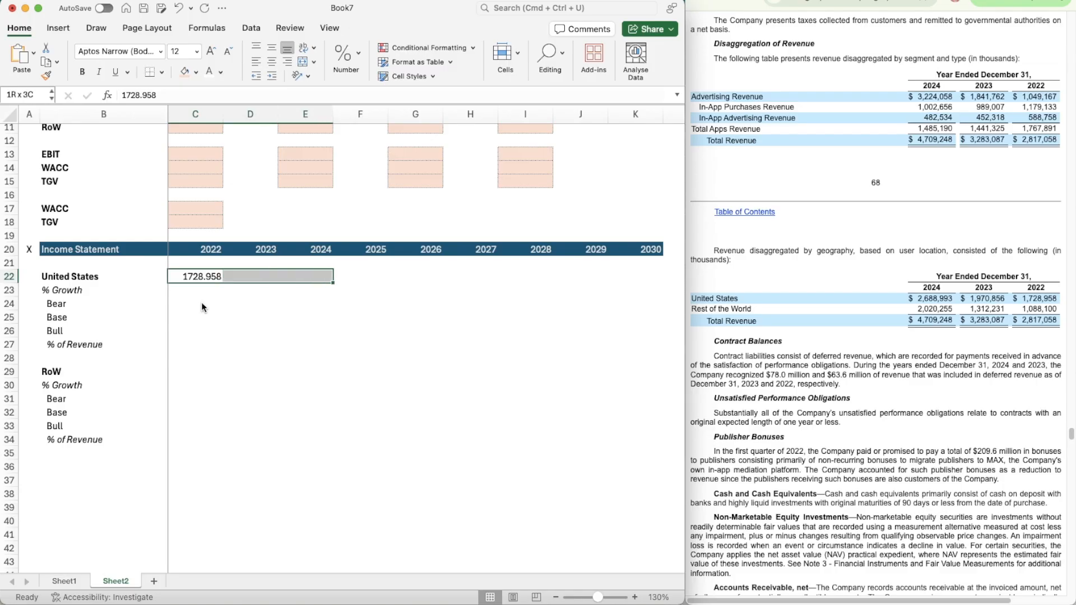
{"action": "key", "text": "shift+Right"}
{"action": "key", "text": "shift+Right"}
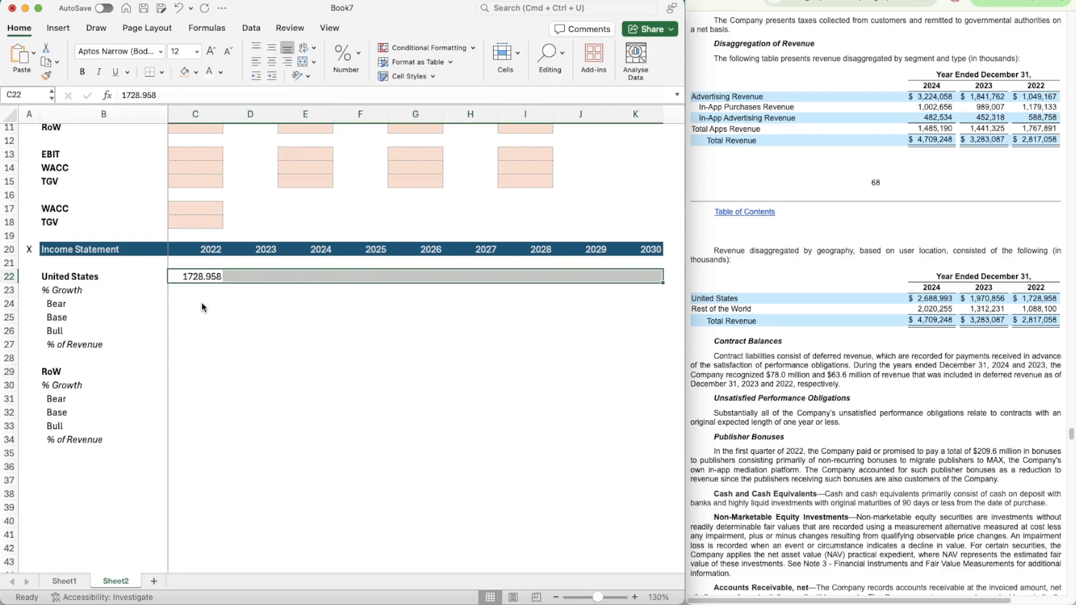
{"action": "key", "text": "super+1"}
{"action": "left_click", "coordinate": [529, 60]}
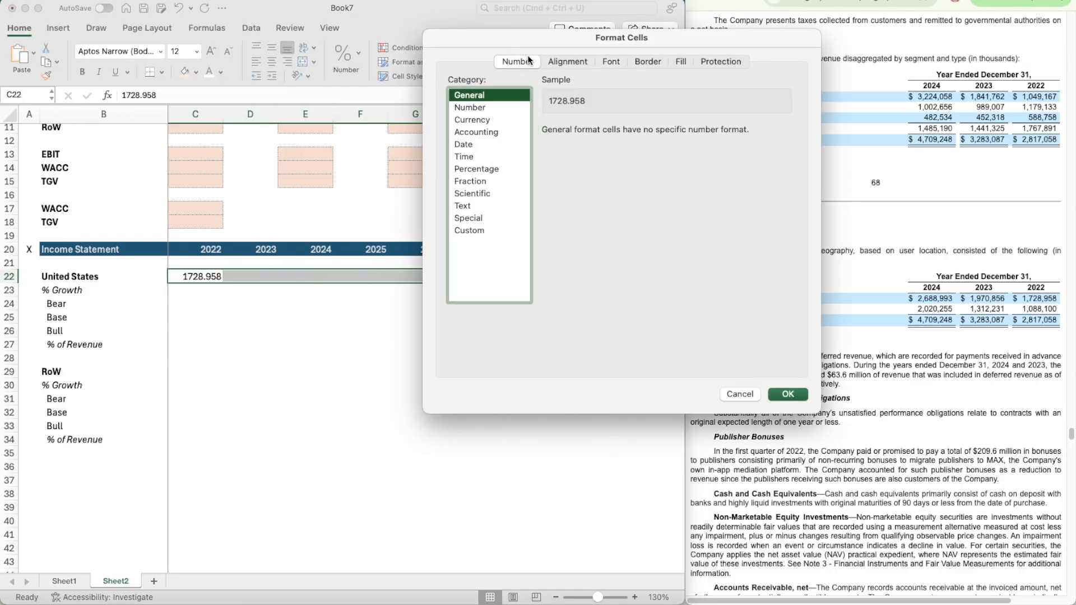
{"action": "left_click", "coordinate": [482, 108]}
{"action": "left_click", "coordinate": [639, 134]}
{"action": "left_click", "coordinate": [639, 135]}
{"action": "left_click", "coordinate": [574, 144]}
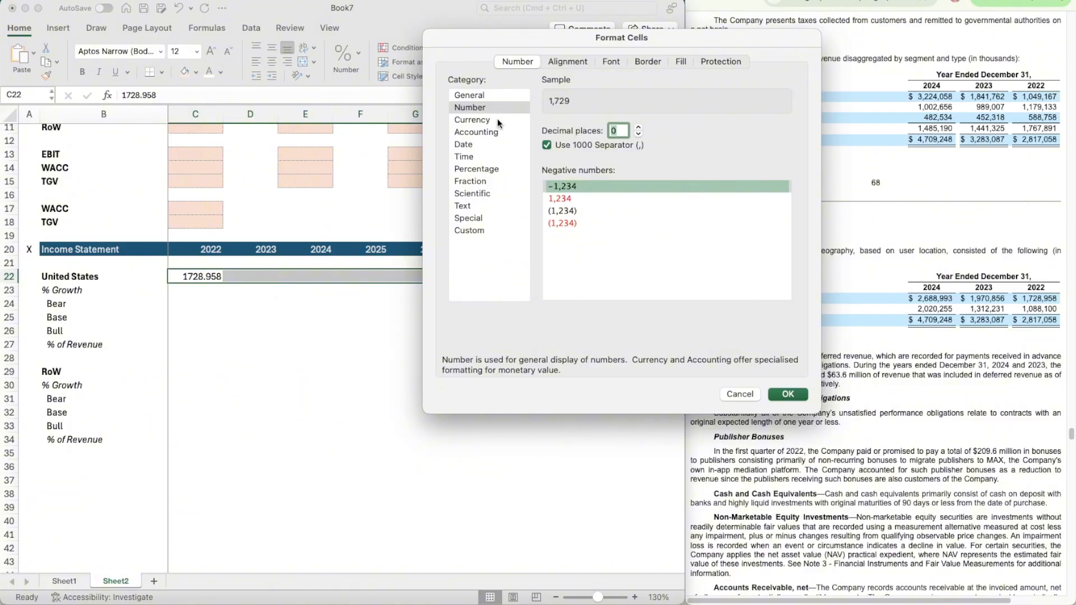
{"action": "left_click", "coordinate": [605, 212]}
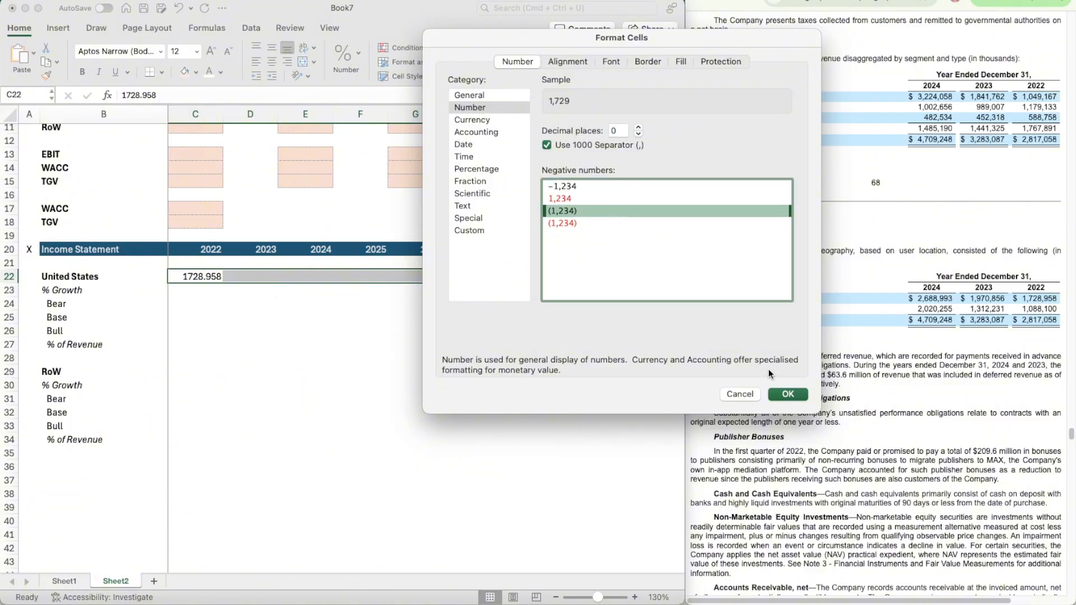
{"action": "key", "text": "Return"}
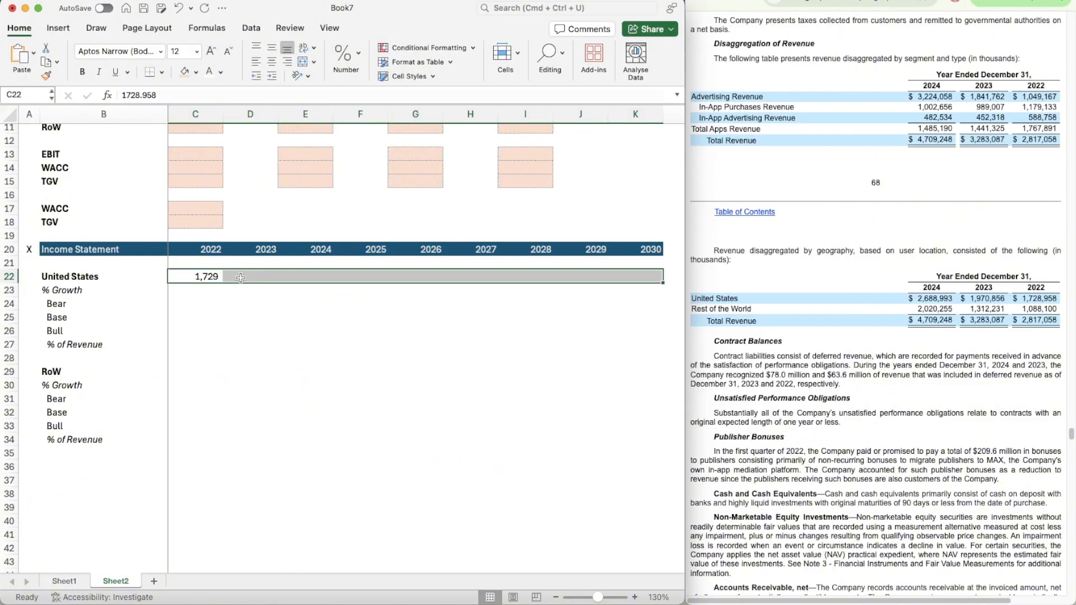
- Enter the United States revenue of 1970.856 for 2023 in D22 and 2688.993 for 2024 in E22
{"action": "left_click", "coordinate": [241, 279]}
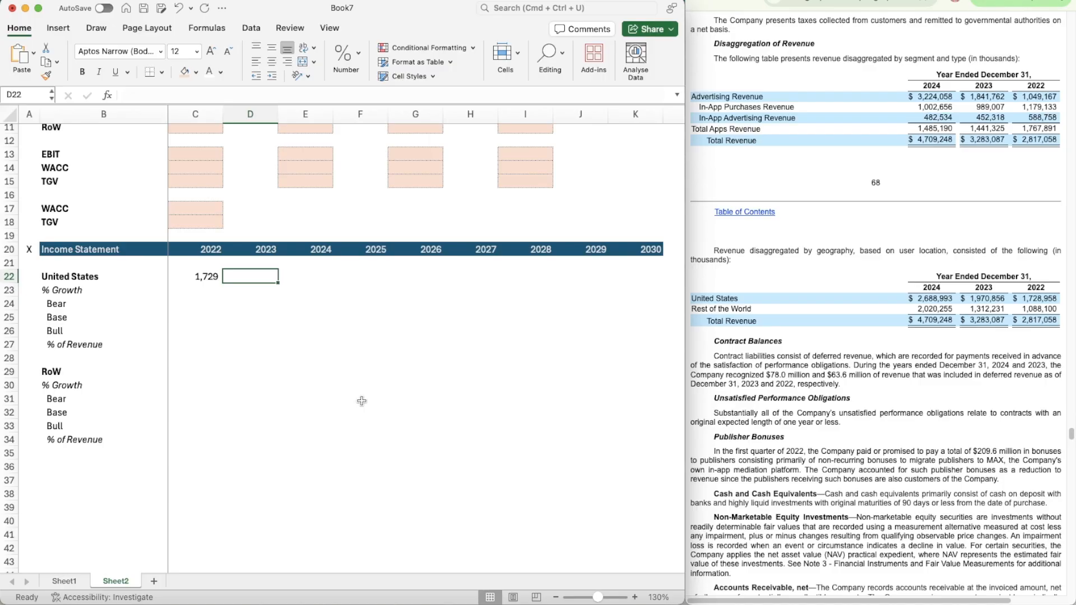
{"action": "type", "text": "1970."}
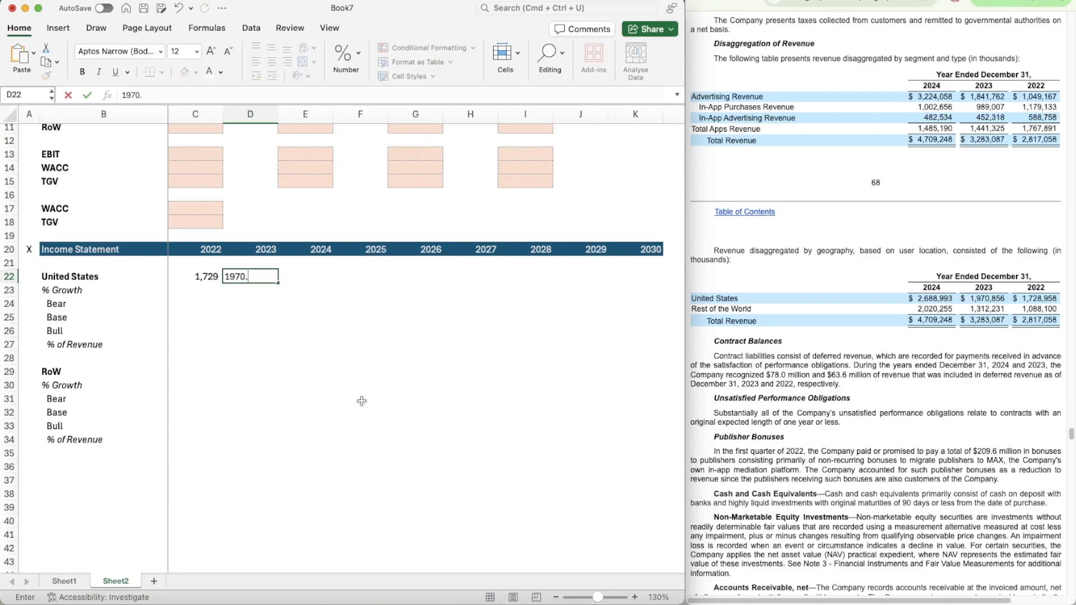
{"action": "type", "text": "856"}
{"action": "key", "text": "Tab"}
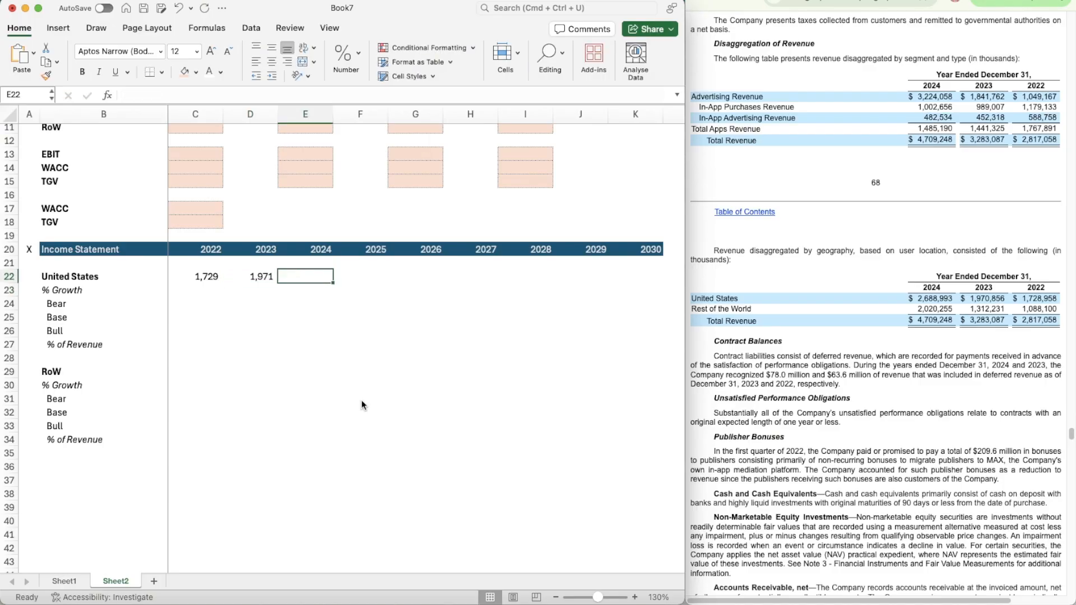
{"action": "type", "text": "26"}
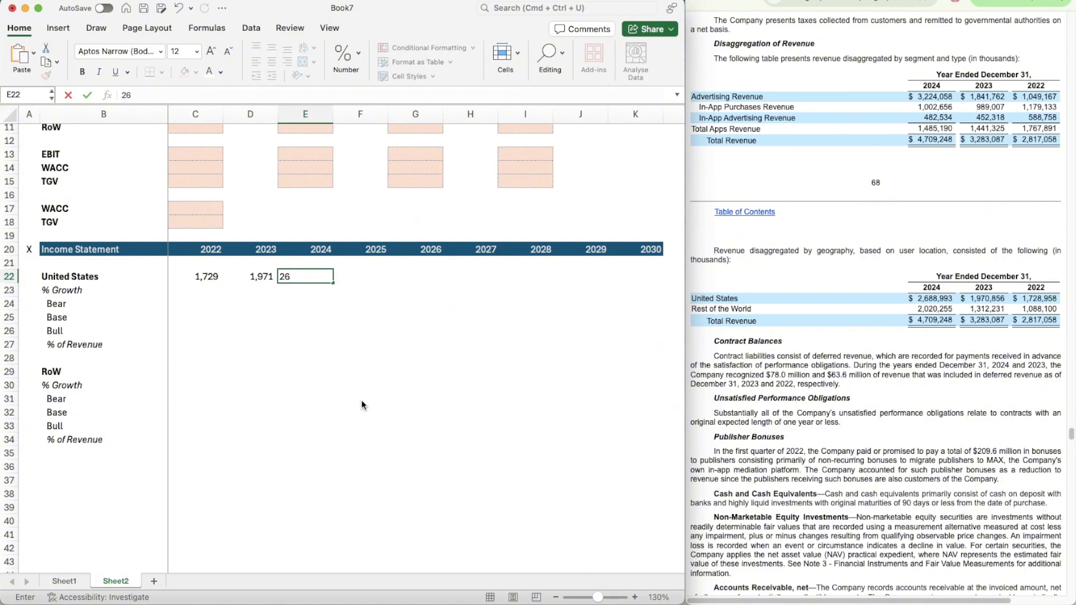
{"action": "type", "text": "88.993"}
{"action": "key", "text": "Return"}
- Calculate the 2023 United States revenue growth in D23 with =D22/C22-1 and format it as a percentage
{"action": "key", "text": "Up"}
{"action": "key", "text": "Down"}
{"action": "key", "text": "Left"}
{"action": "type", "text": "="}
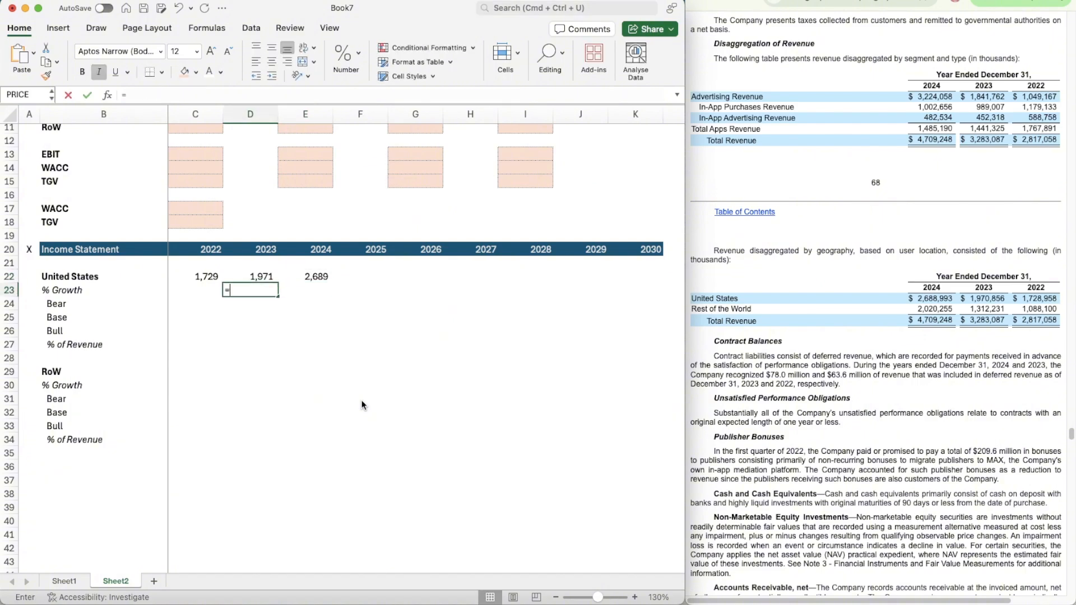
{"action": "key", "text": "Up"}
{"action": "type", "text": "/"}
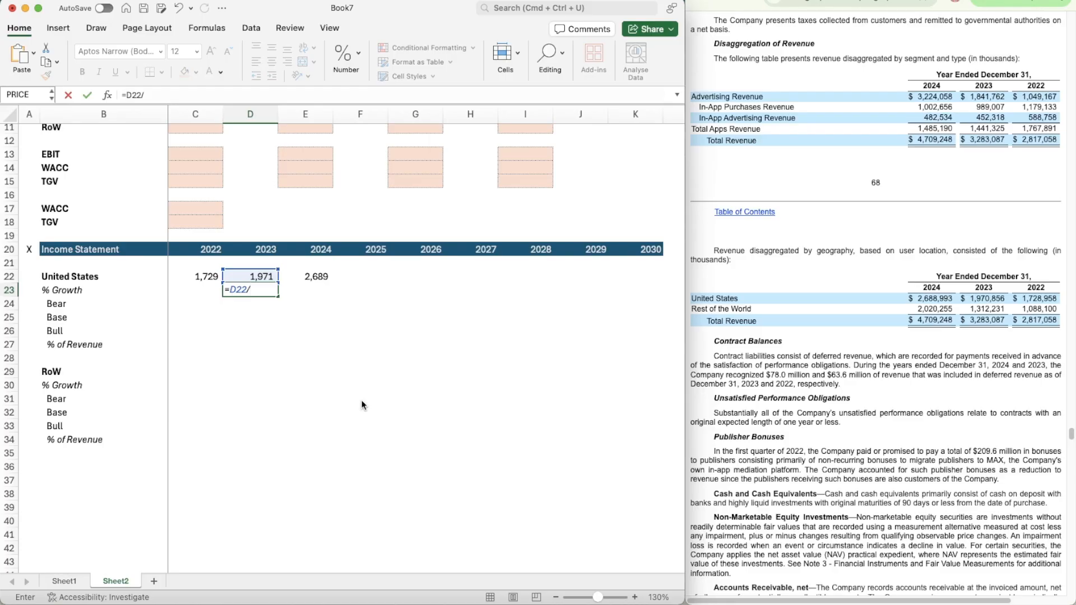
{"action": "key", "text": "Left"}
{"action": "key", "text": "Up"}
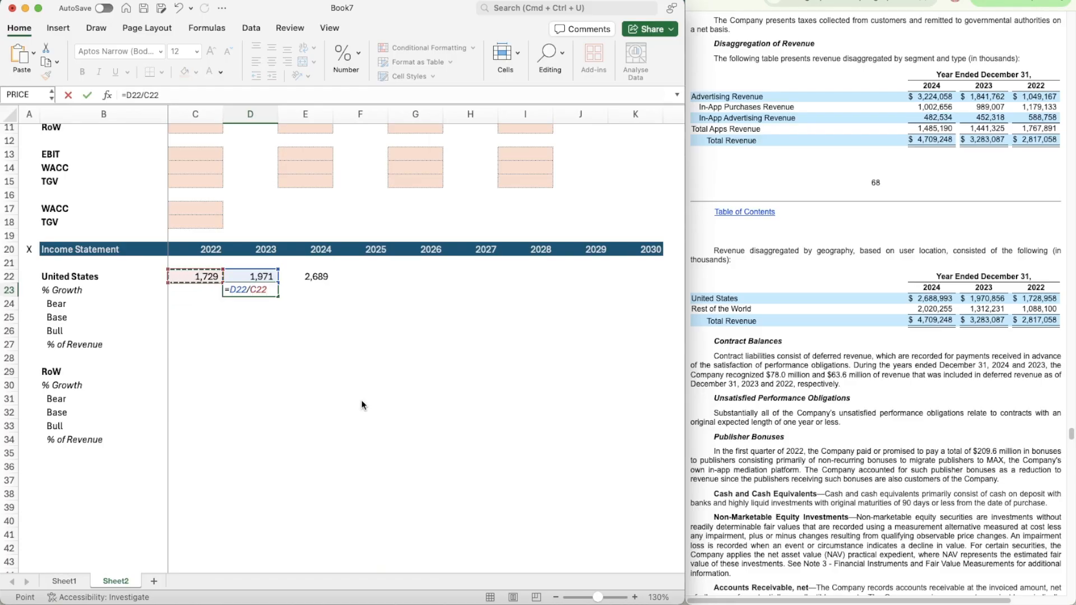
{"action": "type", "text": "-1"}
{"action": "key", "text": "Return"}
{"action": "key", "text": "Up"}
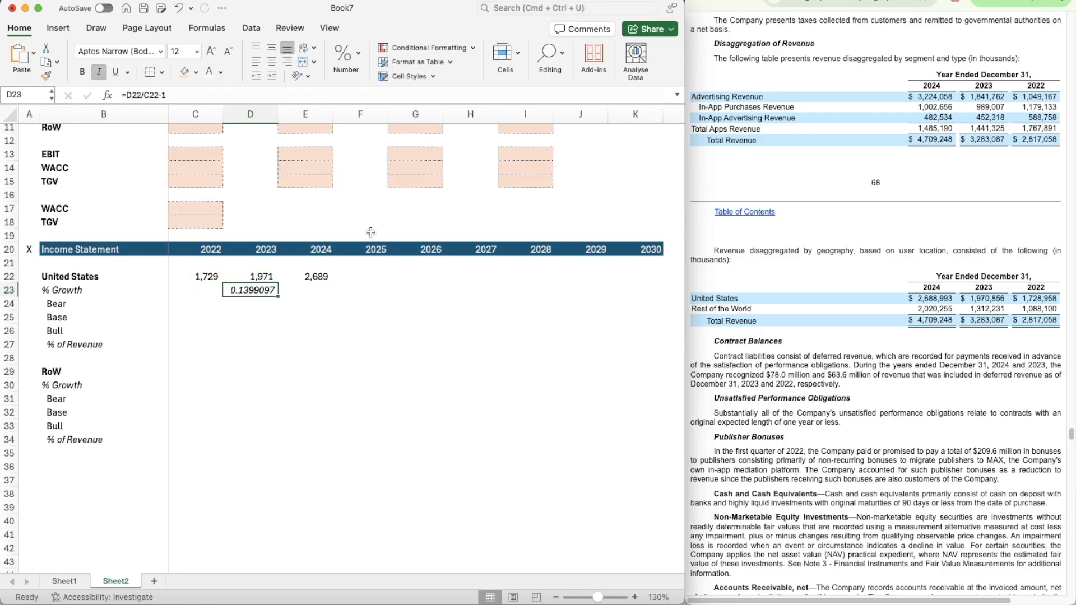
{"action": "left_click", "coordinate": [339, 55]}
{"action": "left_click", "coordinate": [328, 115]}
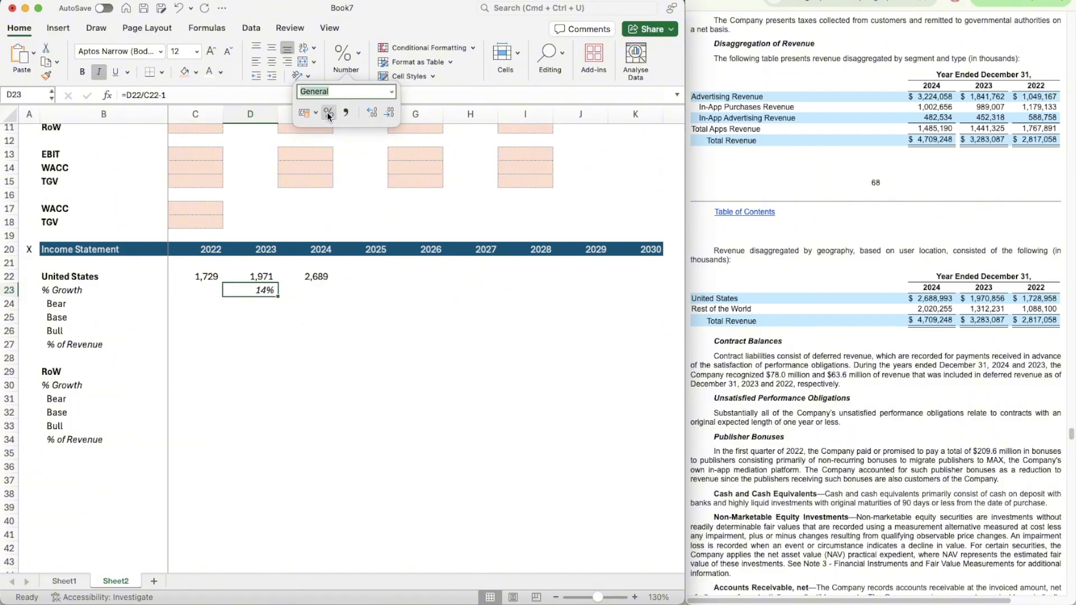
- Copy the United States growth formula from D23 across to the 2024 and 2025 columns, E23:F23
{"action": "left_click", "coordinate": [301, 294]}
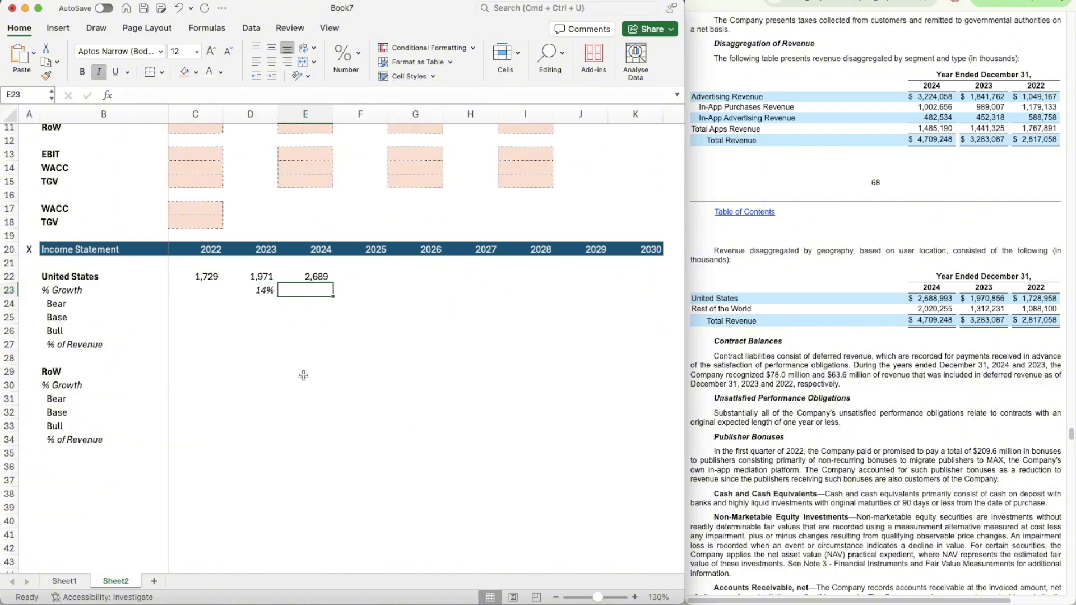
{"action": "key", "text": "Left"}
{"action": "key", "text": "super+c"}
{"action": "key", "text": "shift+Right"}
{"action": "key", "text": "shift+Right"}
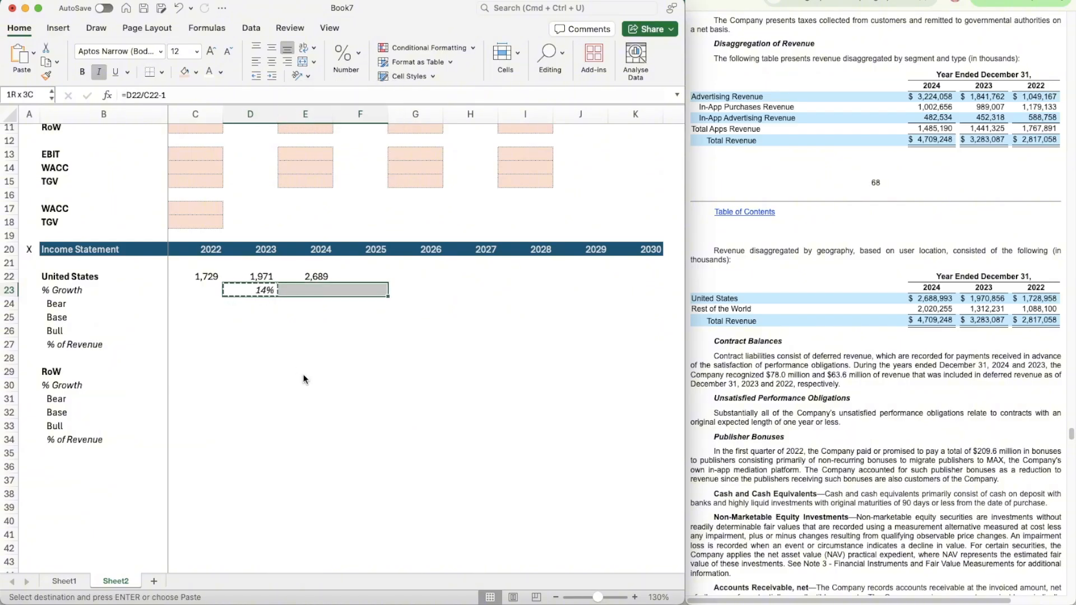
{"action": "key", "text": "super+v"}
- Apply the number formatting of the United States revenue cells C22:F22 to the RoW revenue cells starting at C29
{"action": "key", "text": "Right"}
{"action": "key", "text": "Down"}
{"action": "key", "text": "Down"}
{"action": "key", "text": "Down"}
{"action": "key", "text": "Down"}
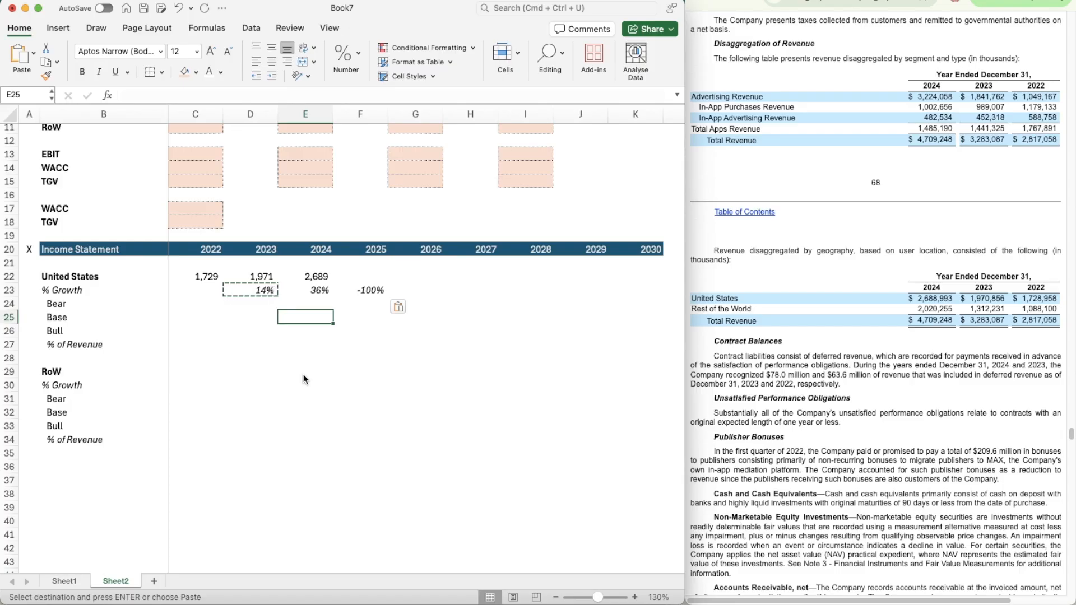
{"action": "key", "text": "Left"}
{"action": "key", "text": "Left"}
{"action": "key", "text": "Down"}
{"action": "key", "text": "Down"}
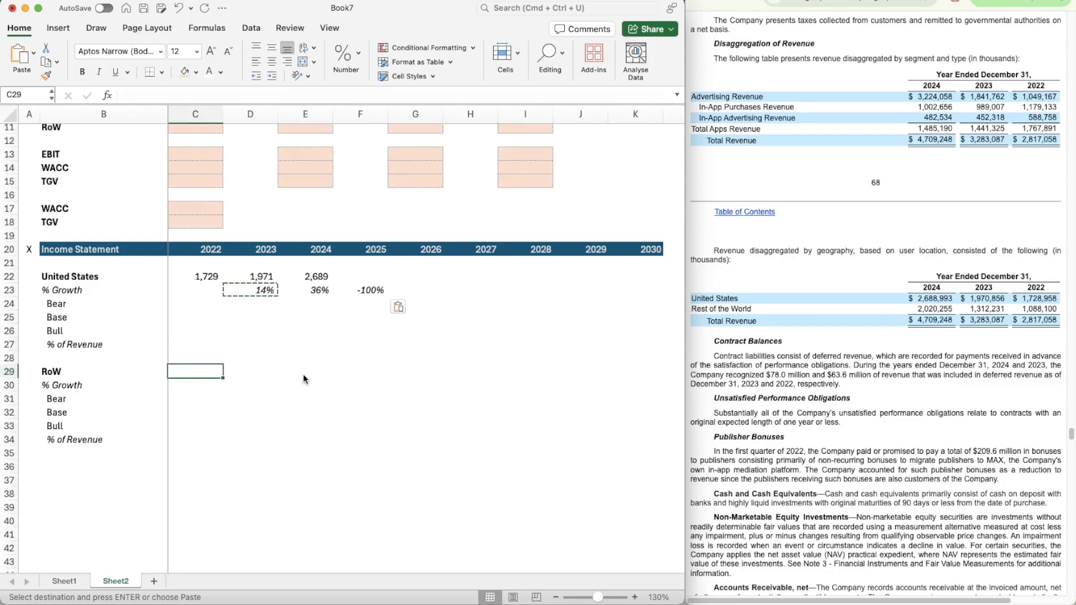
{"action": "key", "text": "Up"}
{"action": "key", "text": "Up"}
{"action": "key", "text": "Up"}
{"action": "key", "text": "Up"}
{"action": "key", "text": "Up"}
{"action": "key", "text": "Up"}
{"action": "key", "text": "Up"}
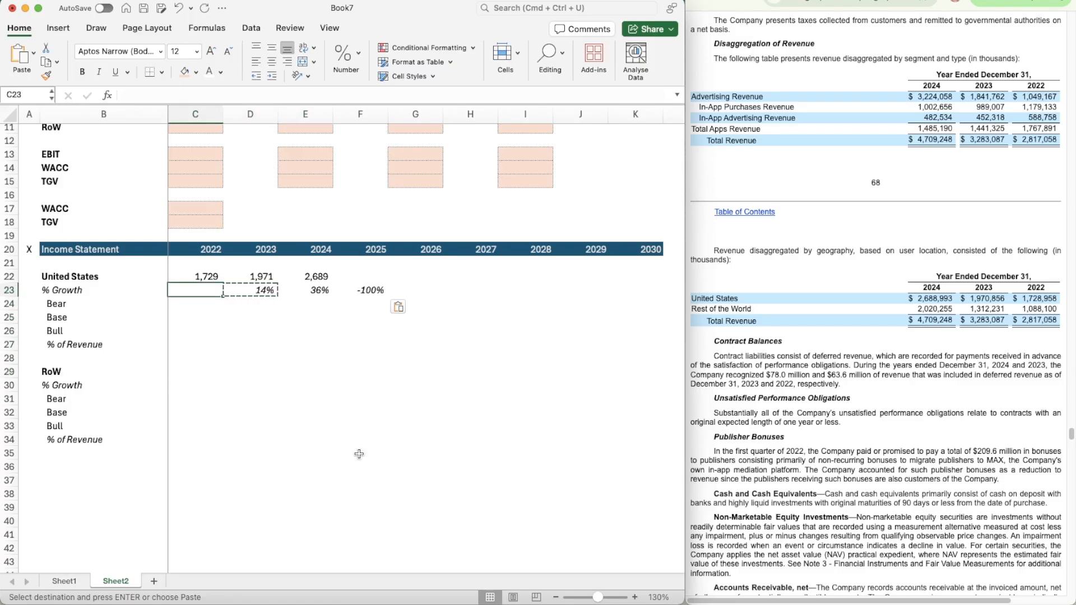
{"action": "key", "text": "shift+Right"}
{"action": "key", "text": "shift+Right"}
{"action": "key", "text": "shift+Right"}
{"action": "key", "text": "super+shift+c"}
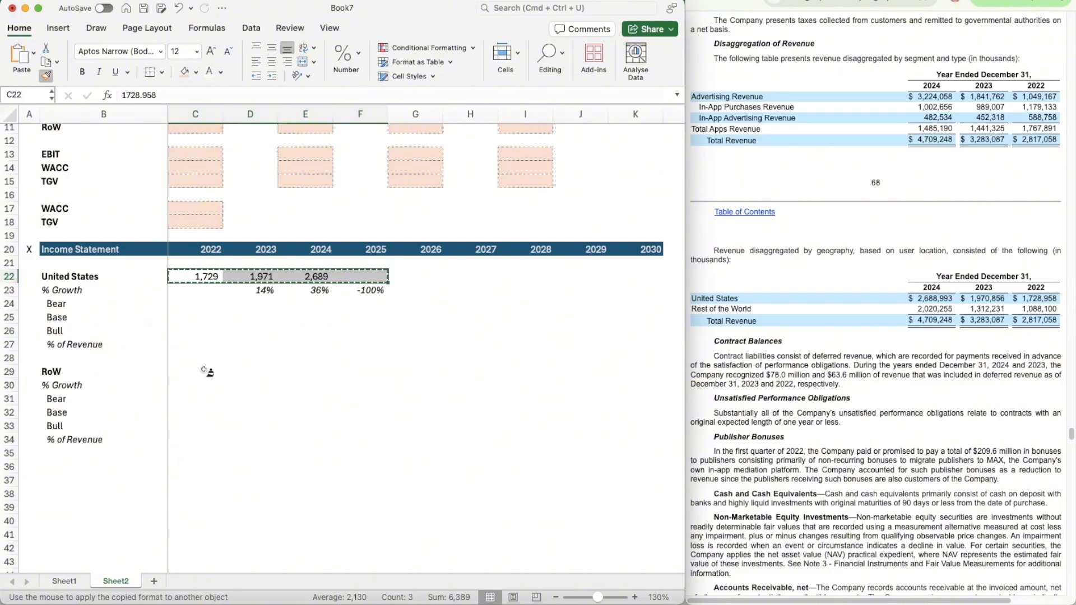
{"action": "left_click", "coordinate": [185, 369]}
{"action": "left_click", "coordinate": [185, 370]}
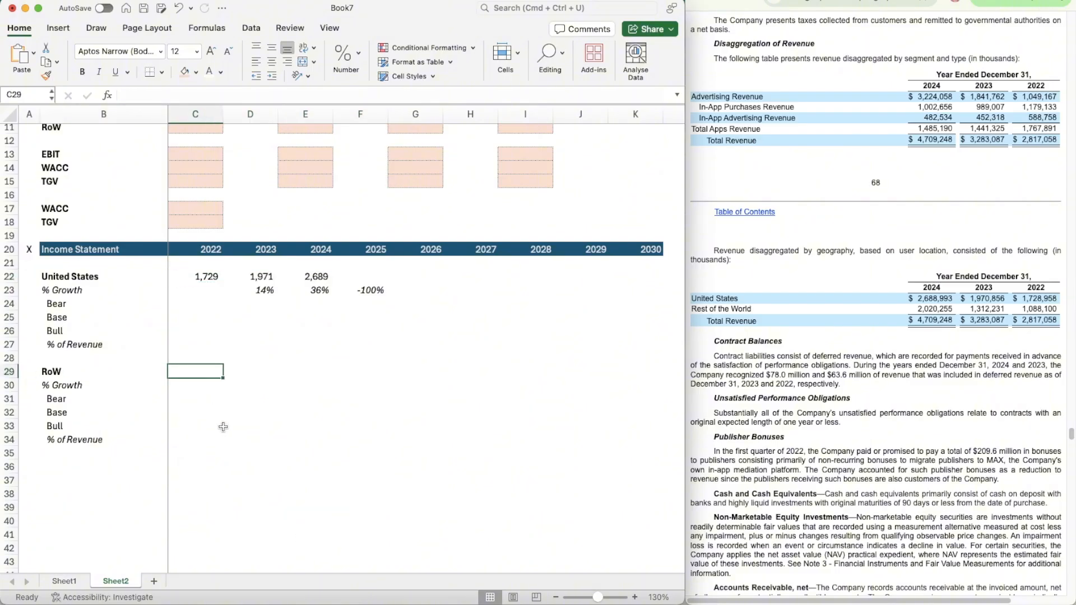
- Enter the 2022 Rest of the World revenue from the annual filing, 1088.100, in C29
{"action": "type", "text": "1088."}
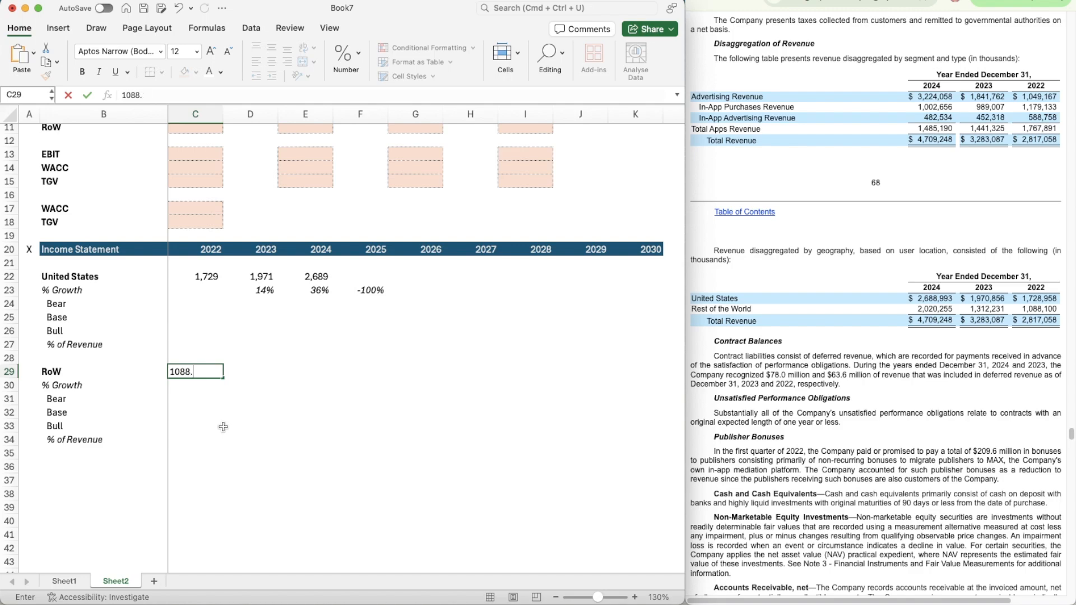
{"action": "type", "text": "100"}
{"action": "key", "text": "Return"}
{"action": "key", "text": "Up"}
{"action": "key", "text": "Right"}
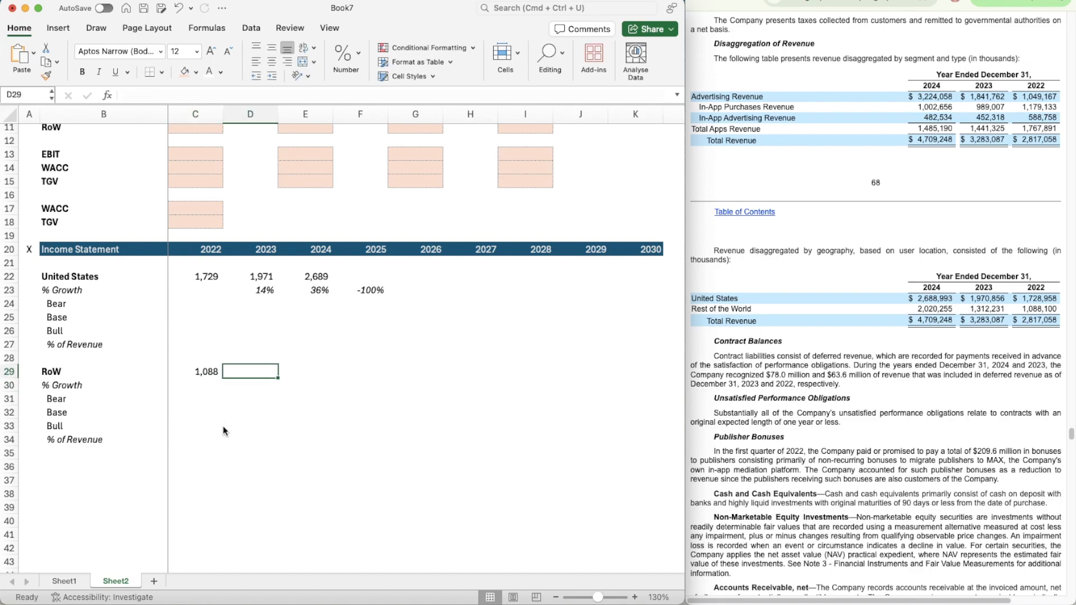
- Enter the Rest of the World revenue of 1312.231 for 2023 in D29 and 2020.255 for 2024 in E29
{"action": "type", "text": "1312"}
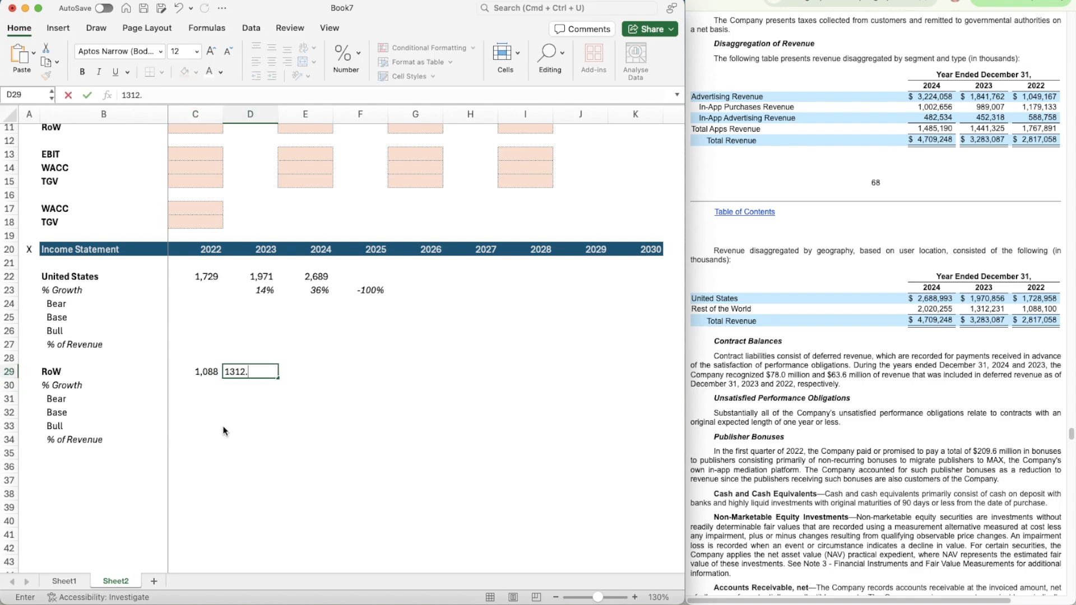
{"action": "type", "text": ".23"}
{"action": "key", "text": "Tab"}
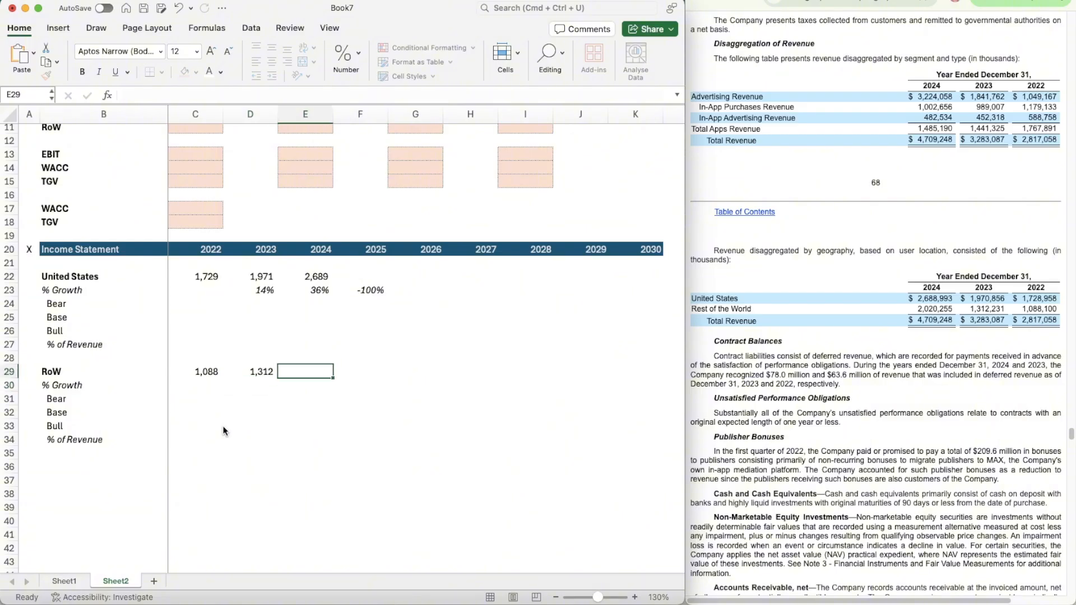
{"action": "type", "text": "2020"}
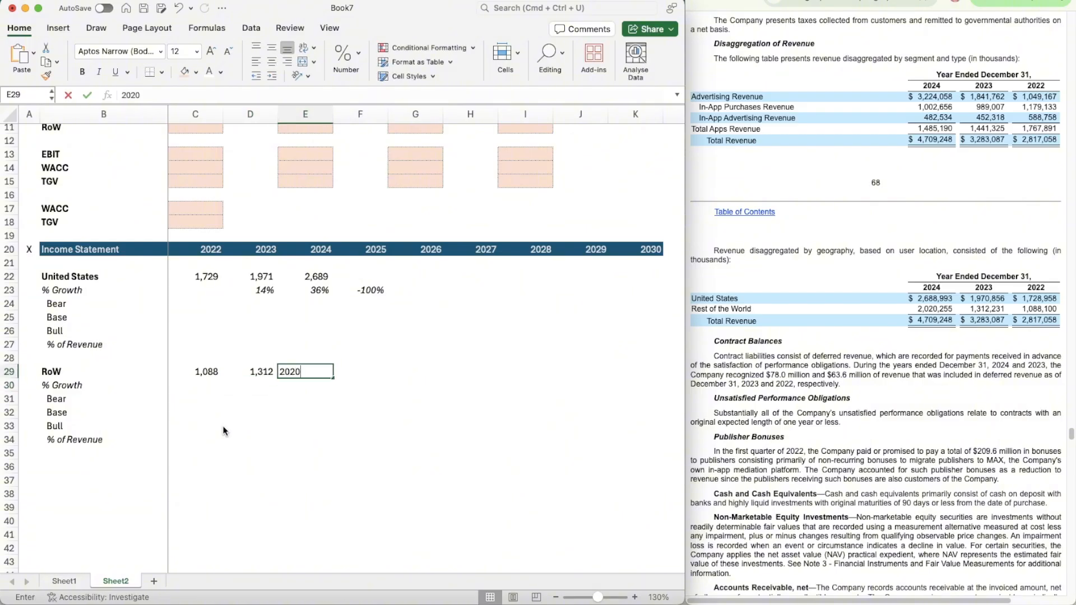
{"action": "type", "text": ".255"}
{"action": "key", "text": "Return"}
{"action": "key", "text": "Up"}
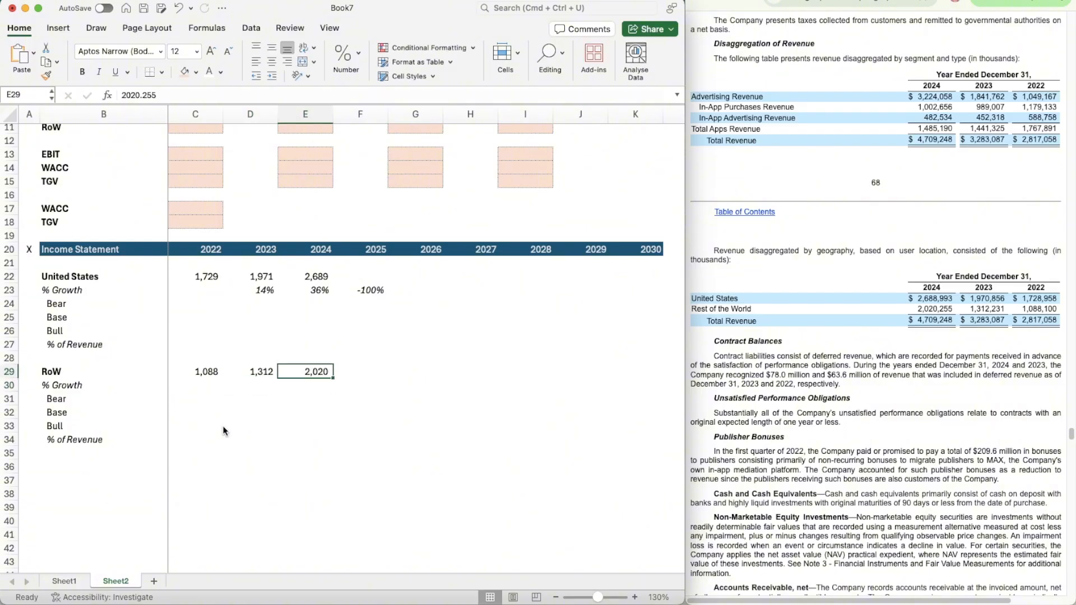
- Copy the growth formula from D23 into the RoW growth cells for 2023 to 2025, D30:F30
{"action": "key", "text": "Left"}
{"action": "key", "text": "Up"}
{"action": "key", "text": "Up"}
{"action": "key", "text": "Up"}
{"action": "key", "text": "Up"}
{"action": "key", "text": "Up"}
{"action": "key", "text": "Up"}
{"action": "key", "text": "super+c"}
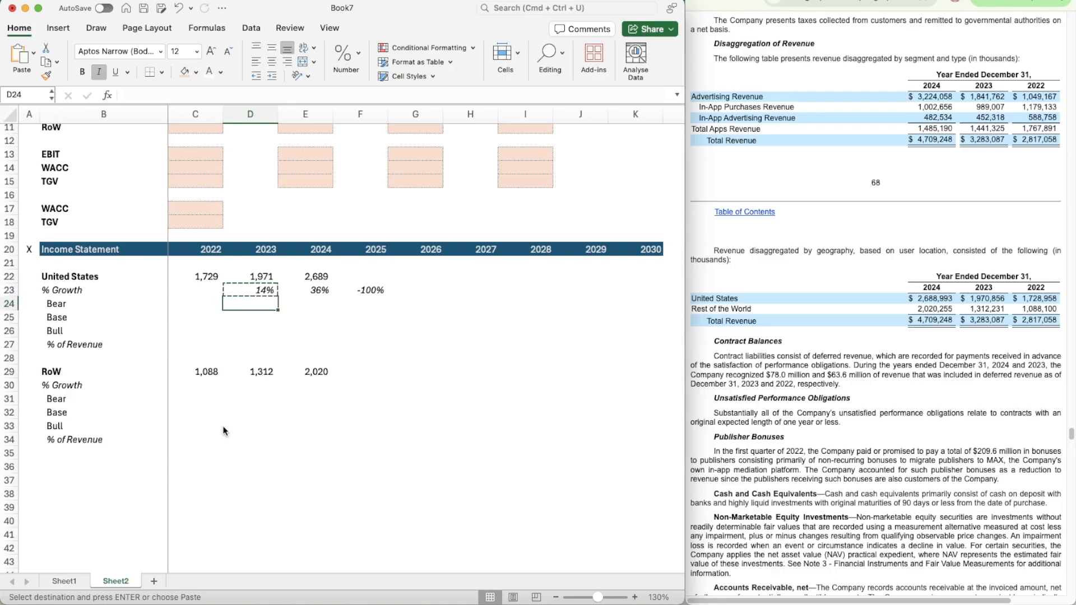
{"action": "key", "text": "Down"}
{"action": "key", "text": "Down"}
{"action": "key", "text": "Down"}
{"action": "key", "text": "Down"}
{"action": "key", "text": "Down"}
{"action": "key", "text": "Down"}
{"action": "key", "text": "Down"}
{"action": "key", "text": "shift+Right"}
{"action": "key", "text": "shift+Right"}
{"action": "key", "text": "super+v"}
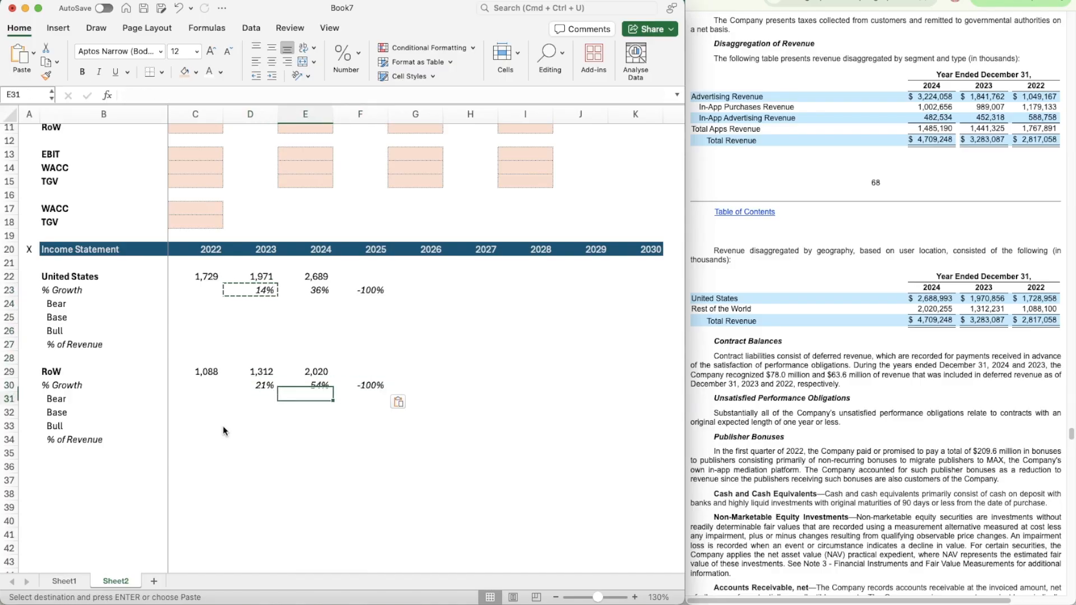
- Bring up the quarterly filing's geographic revenue table for June 30, 2025 and select the 2025 United States revenue cell F22
{"action": "key", "text": "Up"}
{"action": "key", "text": "Right"}
{"action": "key", "text": "Right"}
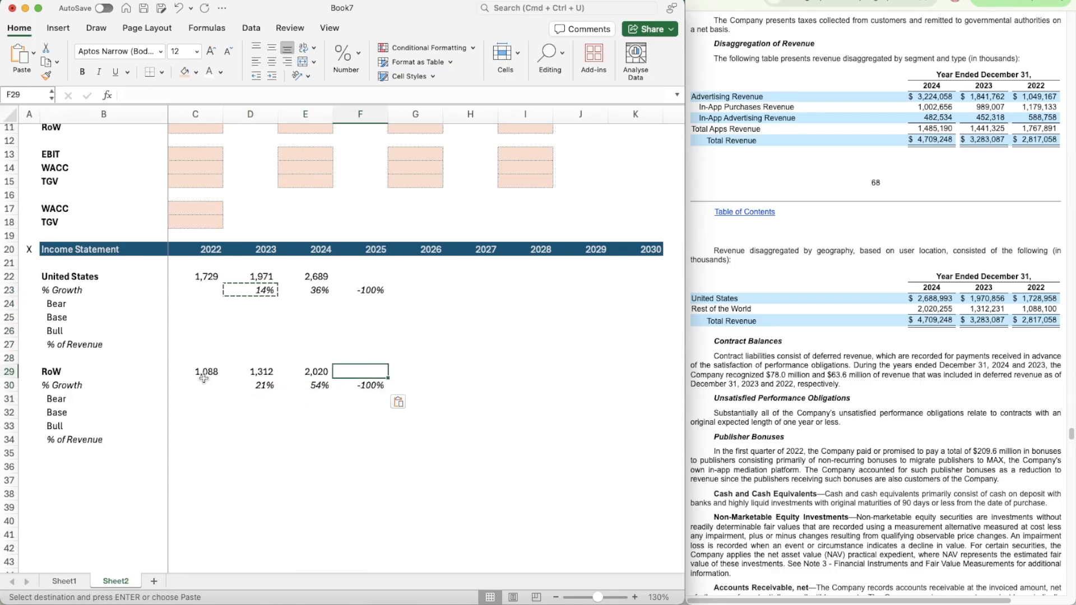
{"action": "key", "text": "super+Tab"}
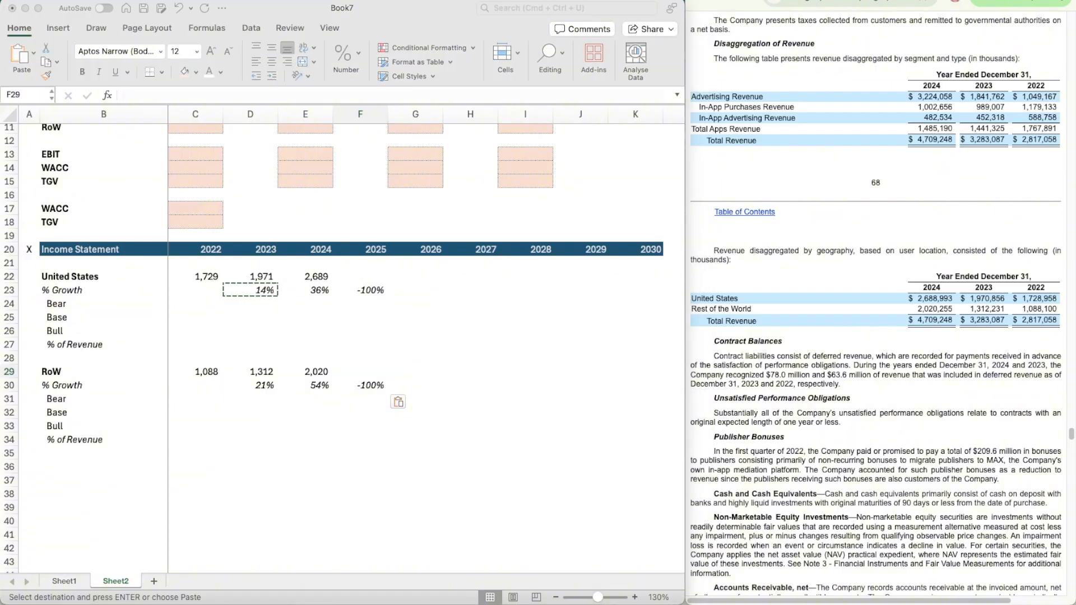
{"action": "left_click", "coordinate": [383, 369]}
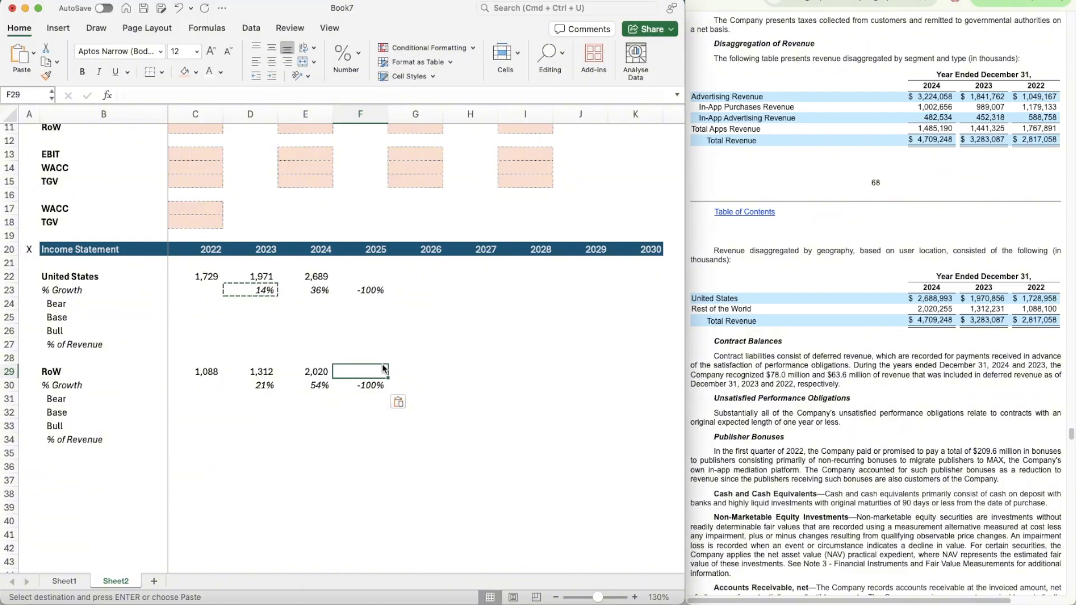
{"action": "left_click", "coordinate": [846, 2]}
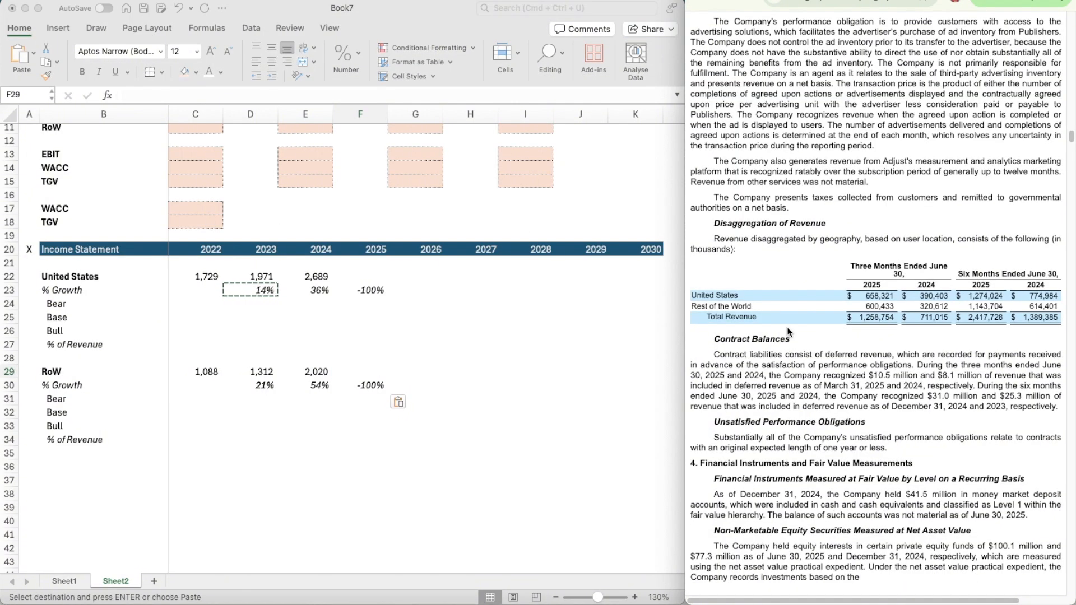
{"action": "left_click", "coordinate": [408, 288]}
{"action": "left_click", "coordinate": [371, 272]}
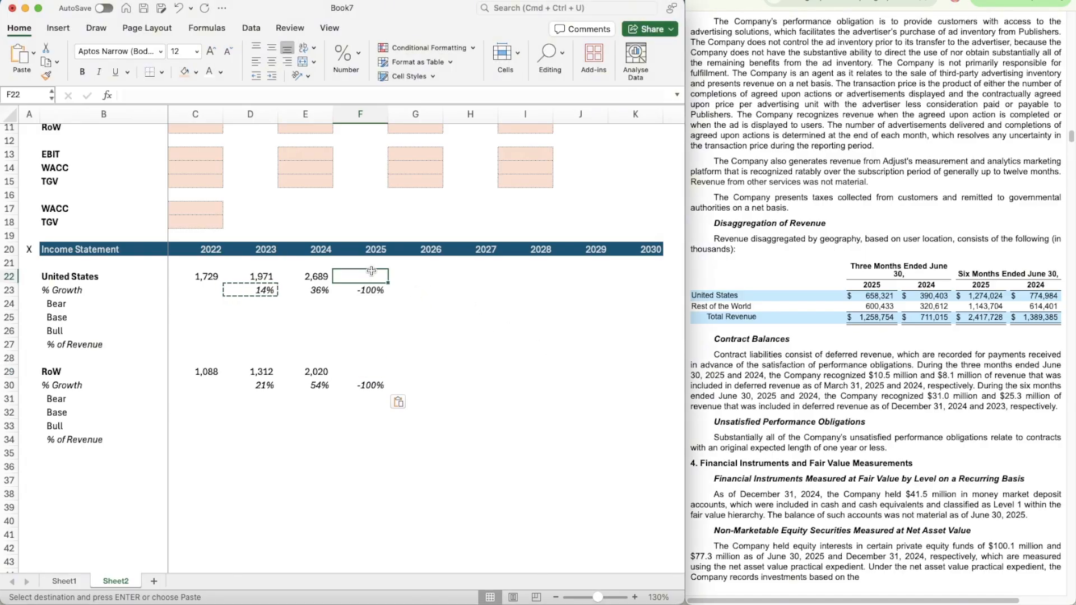
- Calculate in E25 the ratio of 2024 full-year to first-half United States revenue with =E22/774.984
{"action": "left_click", "coordinate": [330, 317]}
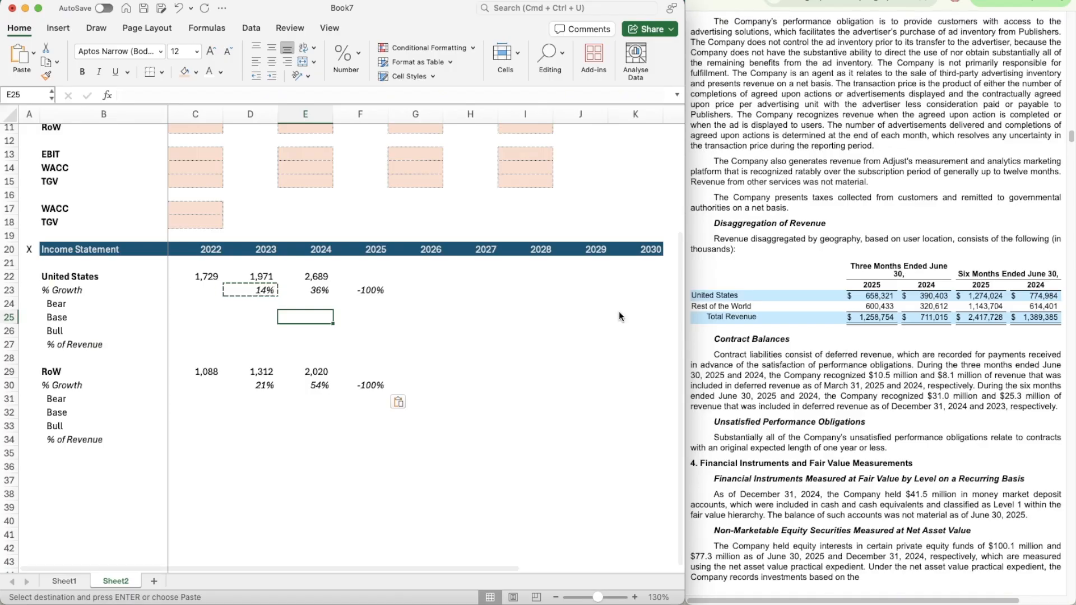
{"action": "type", "text": "="}
{"action": "key", "text": "Up"}
{"action": "key", "text": "Up"}
{"action": "key", "text": "Up"}
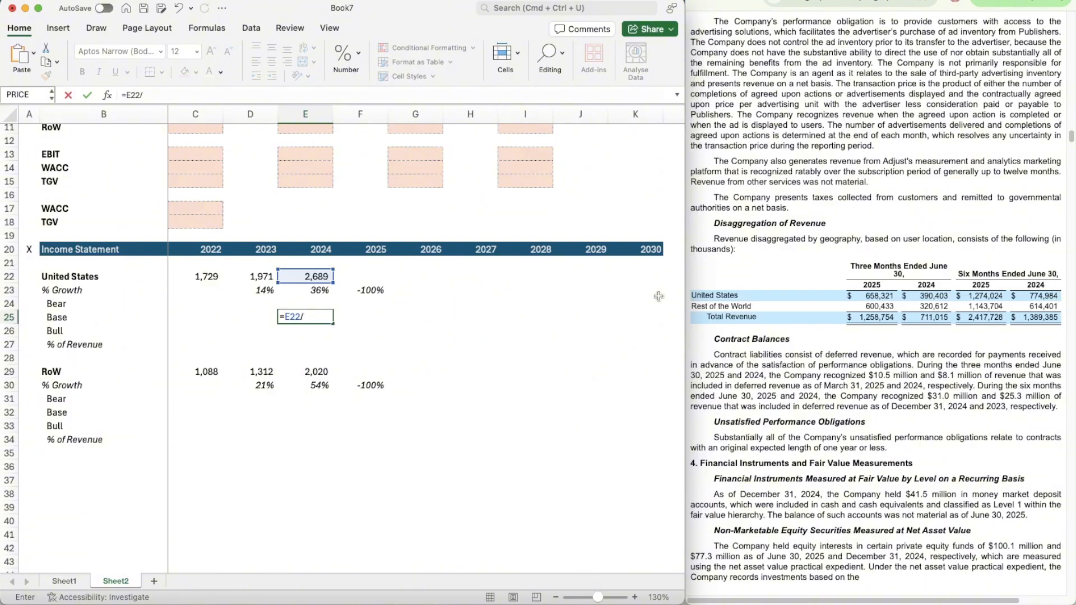
{"action": "type", "text": "774.8"}
{"action": "key", "text": "BackSpace"}
{"action": "type", "text": "984"}
{"action": "key", "text": "Return"}
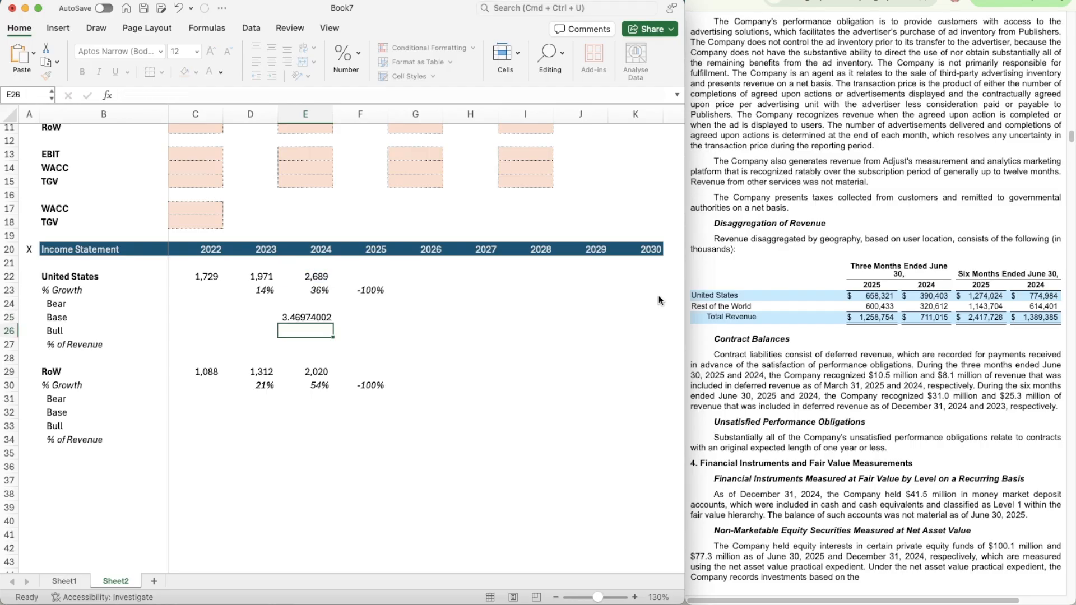
- Estimate the 2025 United States revenue in F22 from the first-half figure with =1274.024*3.46974
{"action": "key", "text": "Right"}
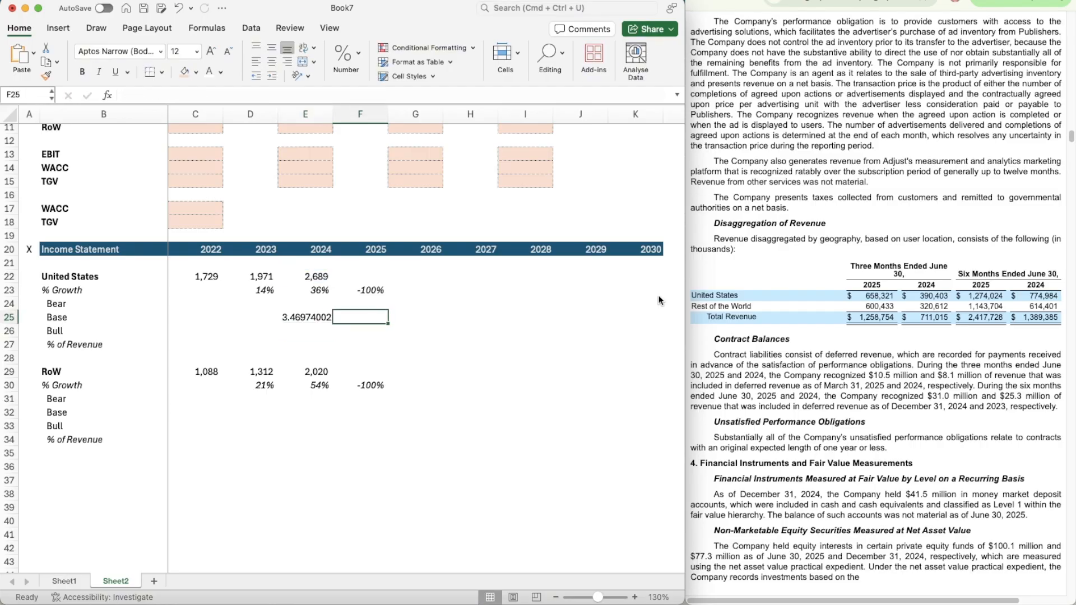
{"action": "key", "text": "Up"}
{"action": "key", "text": "Up"}
{"action": "key", "text": "Up"}
{"action": "type", "text": "=12"}
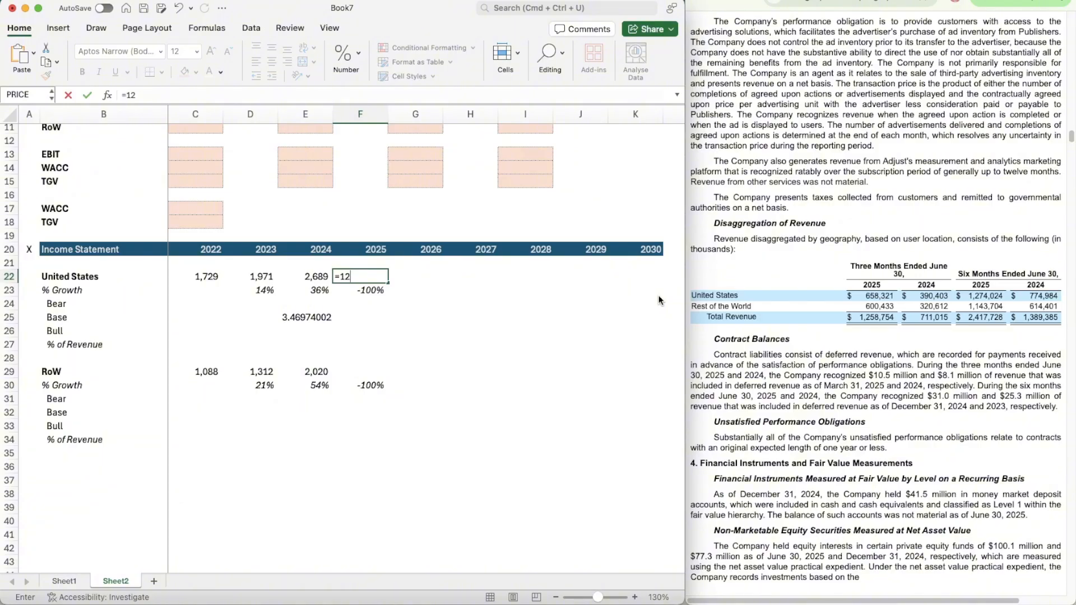
{"action": "type", "text": "74.024*3.4697"}
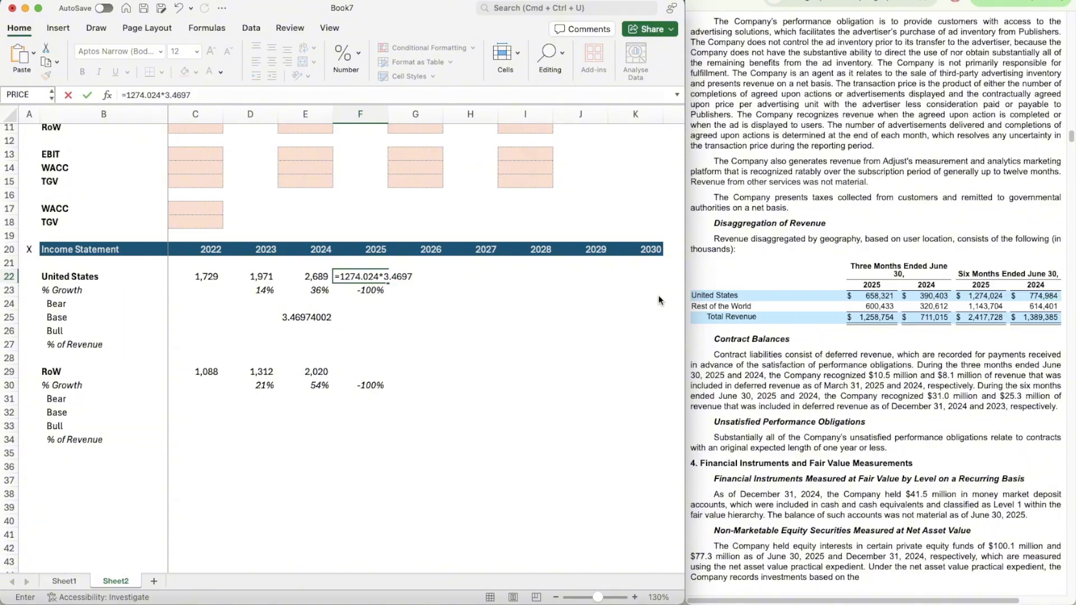
{"action": "type", "text": "4"}
{"action": "key", "text": "Return"}
- Clear the temporary full-year to half-year ratio from E25
{"action": "key", "text": "Down"}
{"action": "key", "text": "Left"}
{"action": "key", "text": "Down"}
{"action": "key", "text": "Down"}
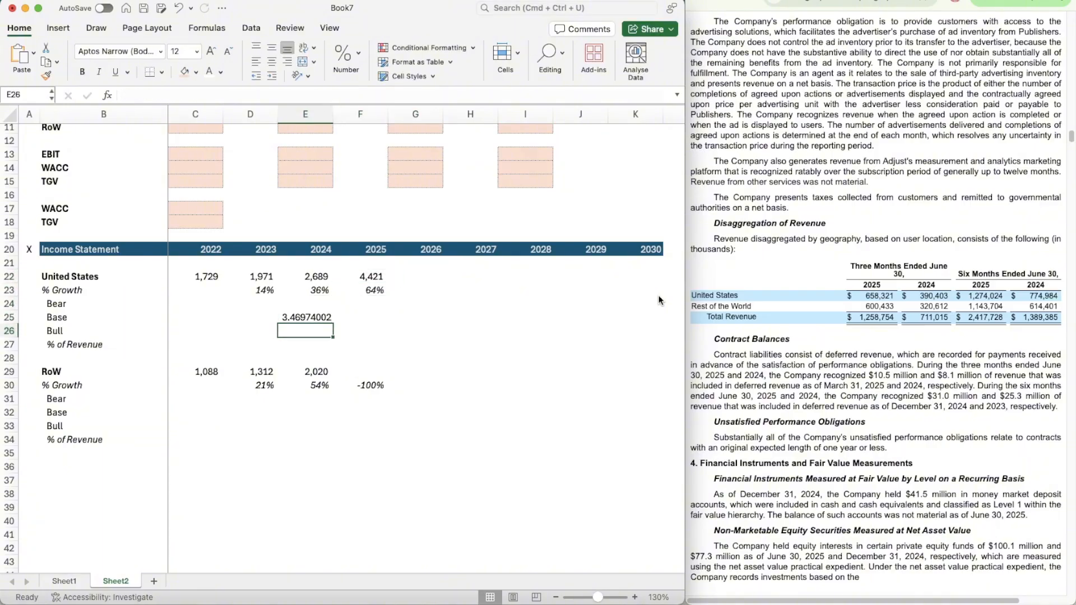
{"action": "key", "text": "super+z"}
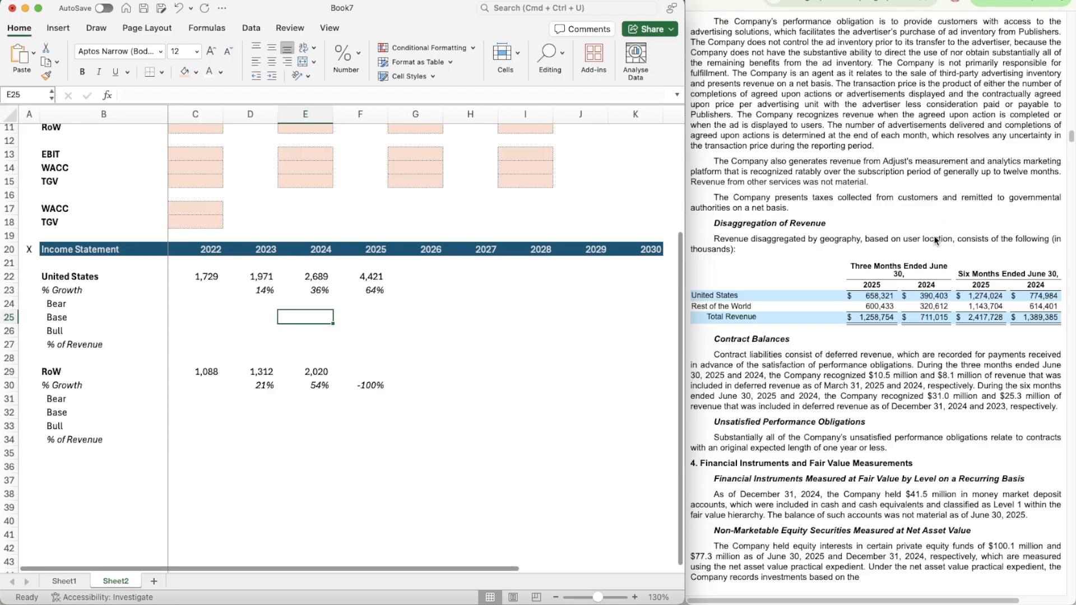
- Compare the geographic revenue tables in the annual and quarterly filings, and check the 2025 United States revenue formula in F22
{"action": "scroll", "coordinate": [932, 239], "scroll_direction": "up", "scroll_amount": 5}
{"action": "scroll", "coordinate": [930, 243], "scroll_direction": "down", "scroll_amount": 7}
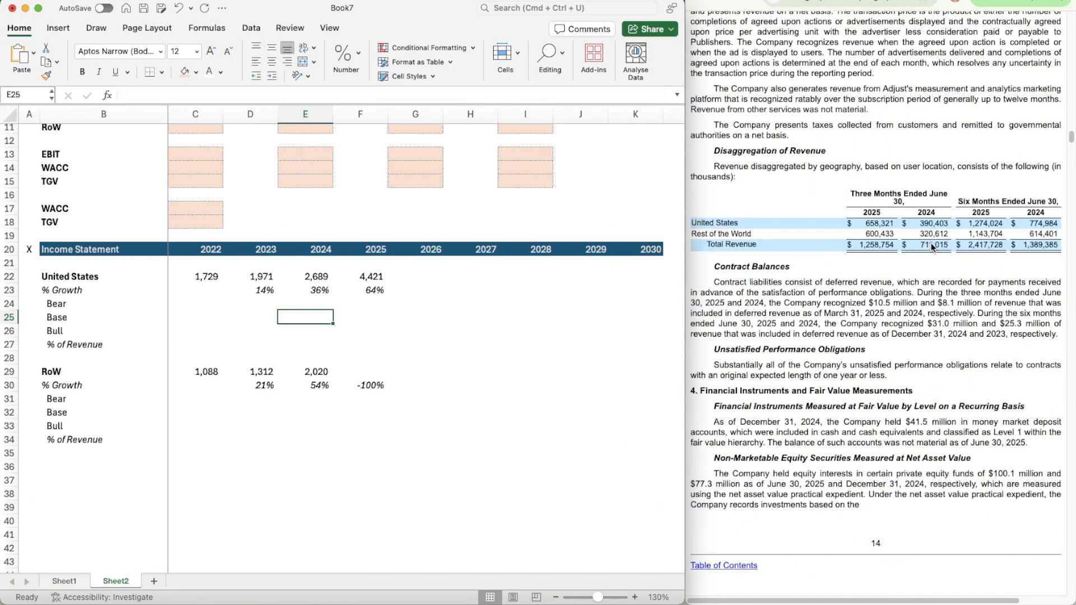
{"action": "left_click", "coordinate": [815, 1]}
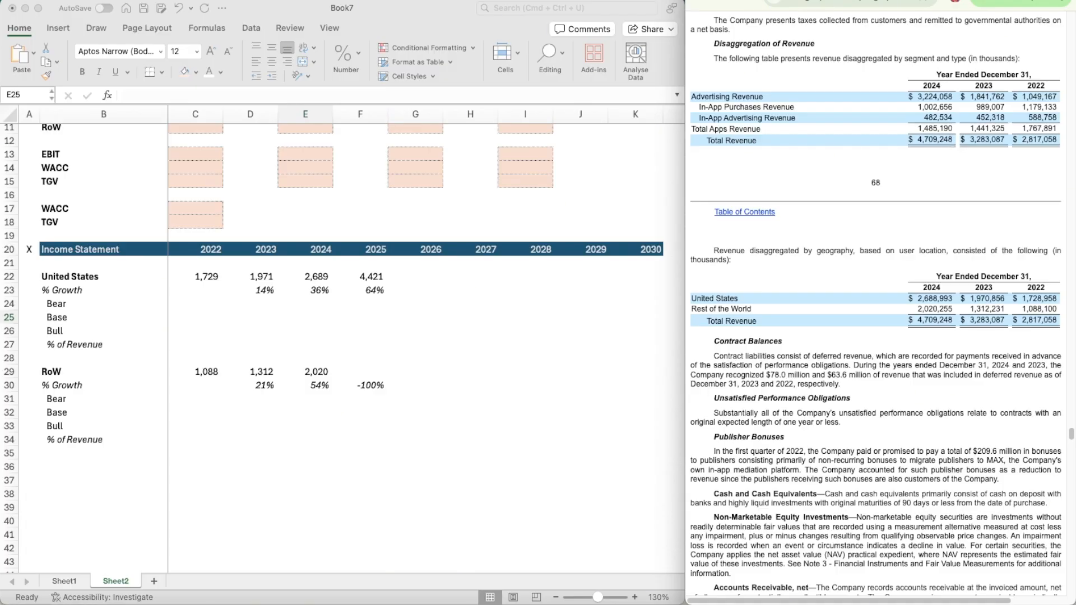
{"action": "left_click", "coordinate": [908, 1]}
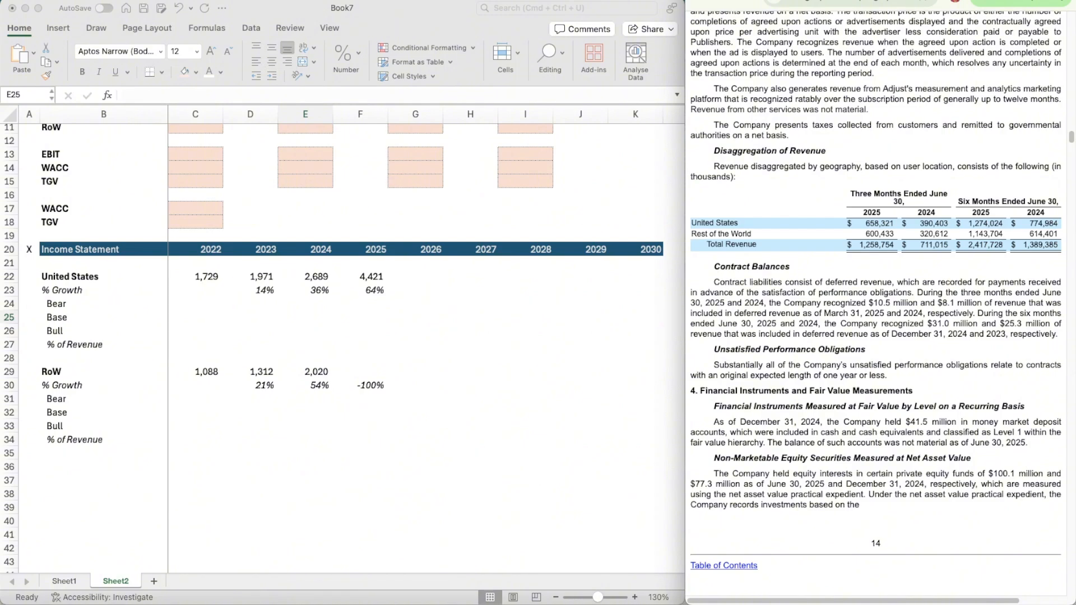
{"action": "scroll", "coordinate": [905, 283], "scroll_direction": "up", "scroll_amount": 5}
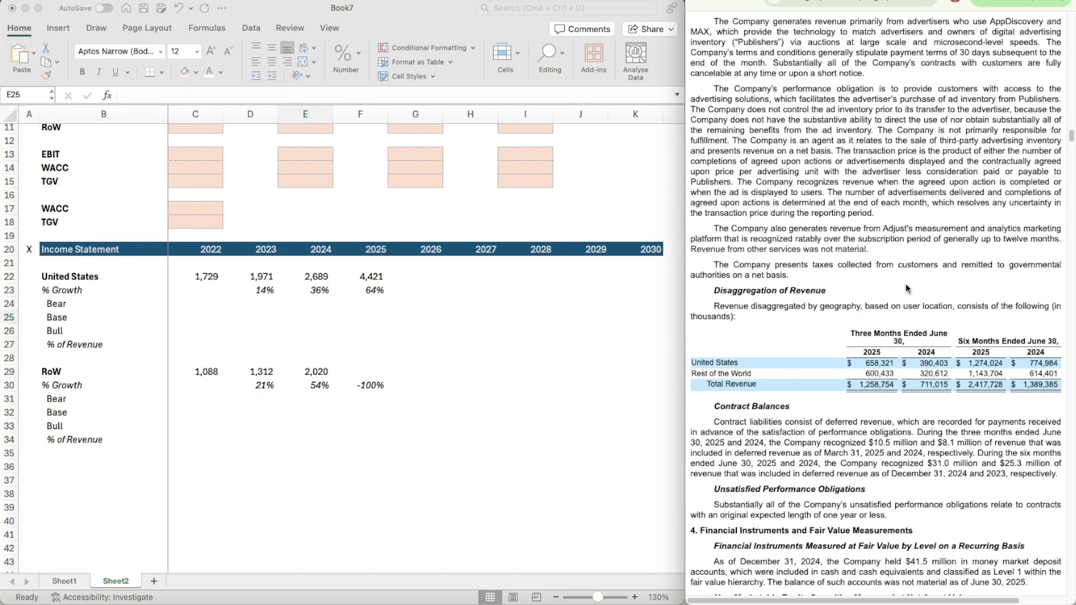
{"action": "scroll", "coordinate": [905, 289], "scroll_direction": "up", "scroll_amount": 3}
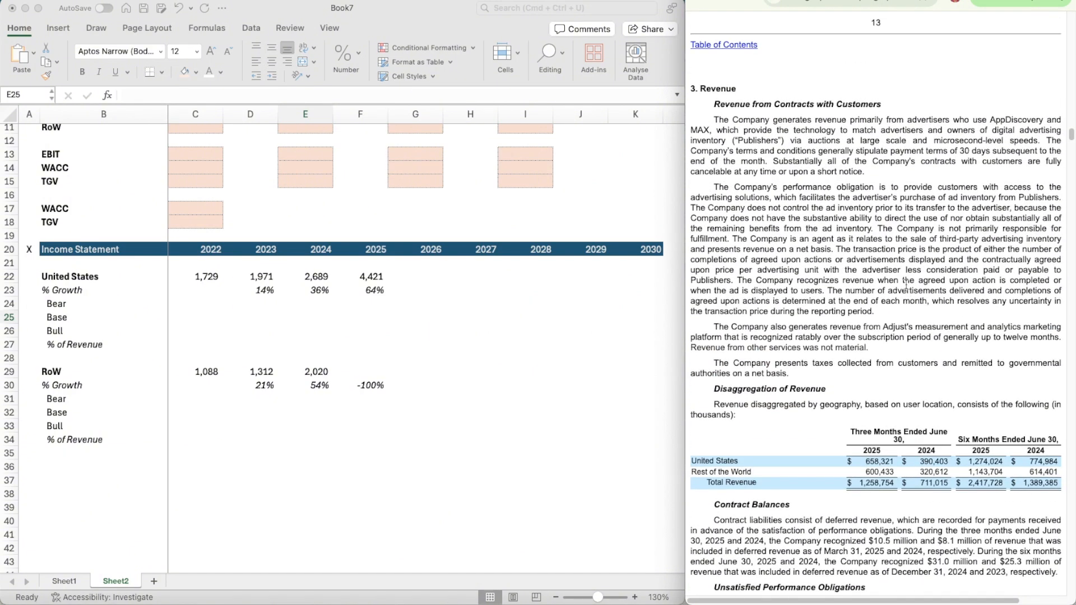
{"action": "scroll", "coordinate": [906, 283], "scroll_direction": "down", "scroll_amount": 3}
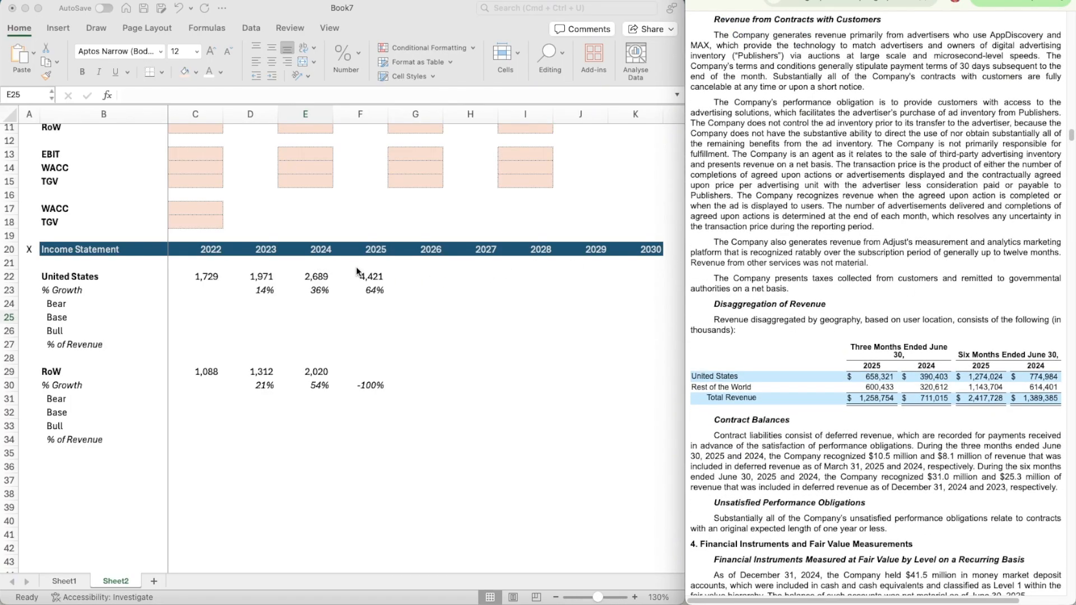
{"action": "left_click", "coordinate": [367, 277]}
{"action": "left_click", "coordinate": [367, 278]}
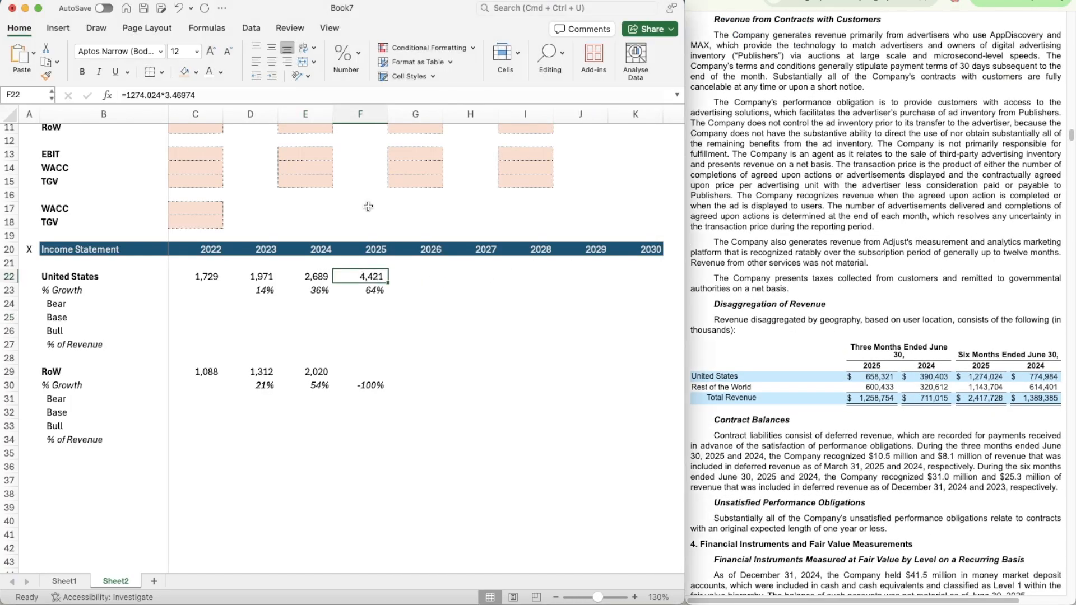
- Scale down the 2025 United States revenue estimate in F22 by extending its formula to =1274.024*3.46974*0.66
{"action": "left_click", "coordinate": [202, 98]}
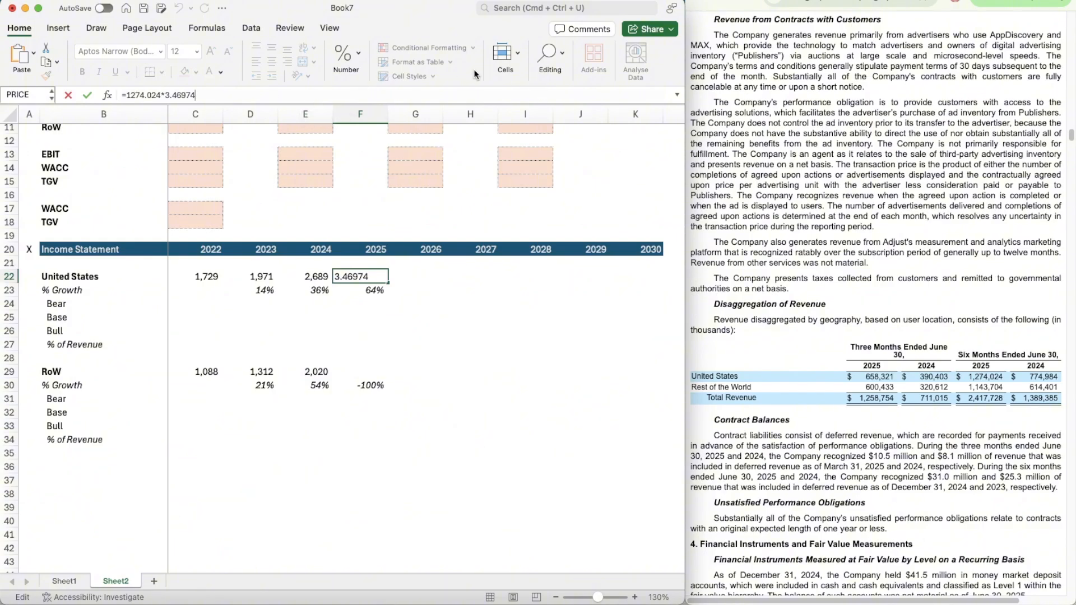
{"action": "type", "text": "*0.66"}
{"action": "key", "text": "Return"}
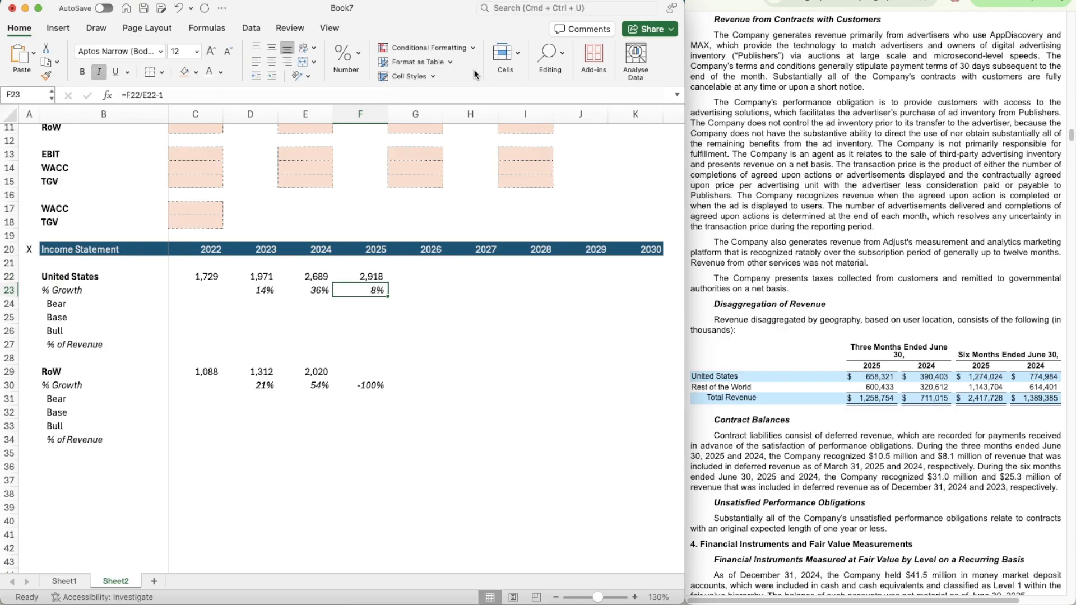
- Calculate in E32 the ratio of 2024 full-year to first-half RoW revenue with =E29/614.401
{"action": "key", "text": "Down"}
{"action": "key", "text": "Down"}
{"action": "key", "text": "Down"}
{"action": "key", "text": "Down"}
{"action": "key", "text": "Down"}
{"action": "key", "text": "Down"}
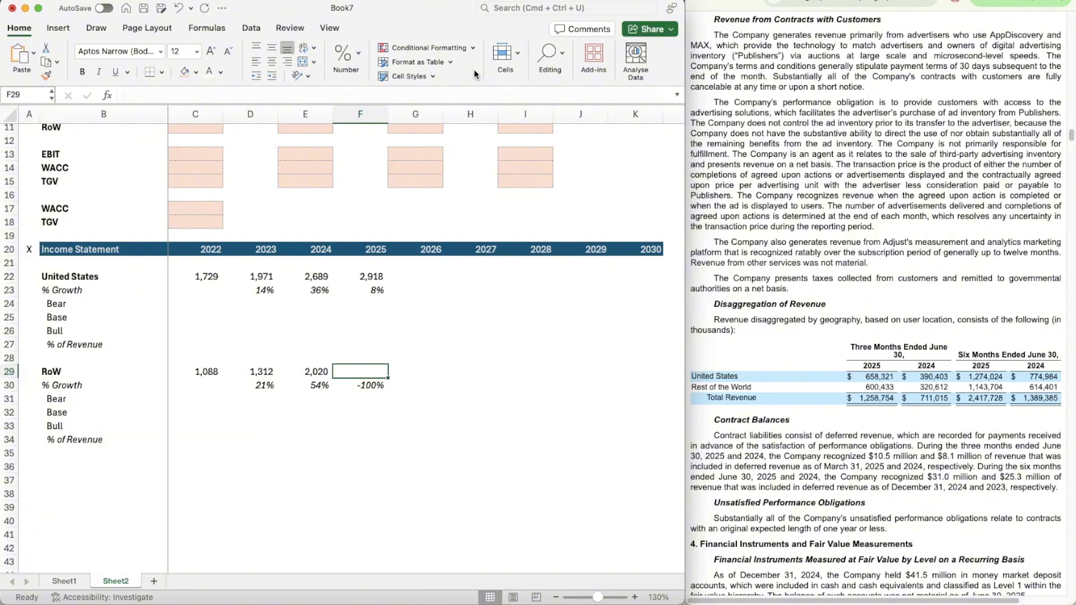
{"action": "key", "text": "Up"}
{"action": "key", "text": "Up"}
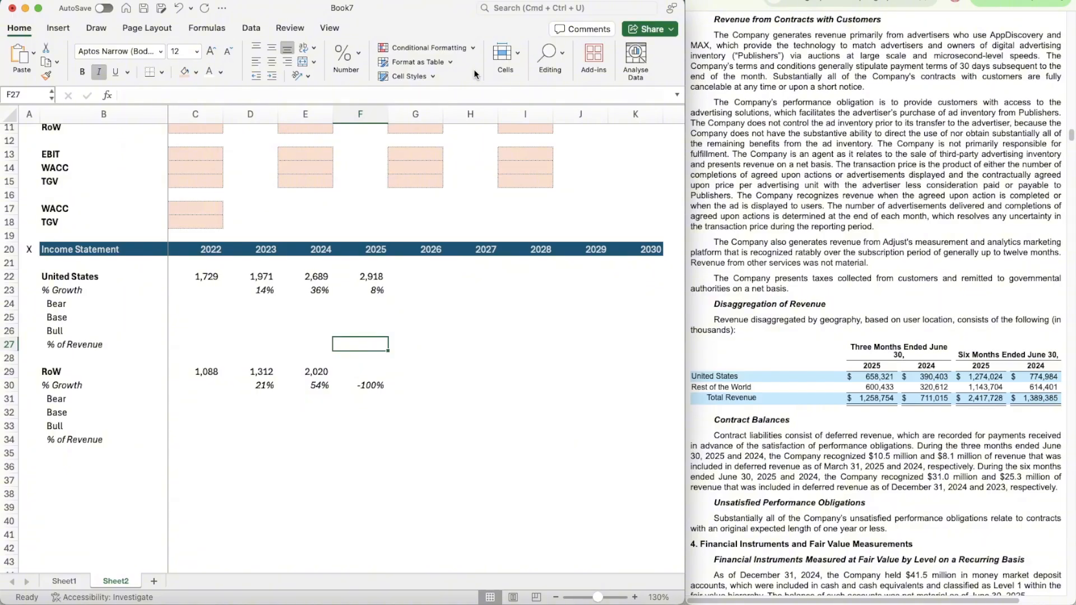
{"action": "key", "text": "Down"}
{"action": "key", "text": "Down"}
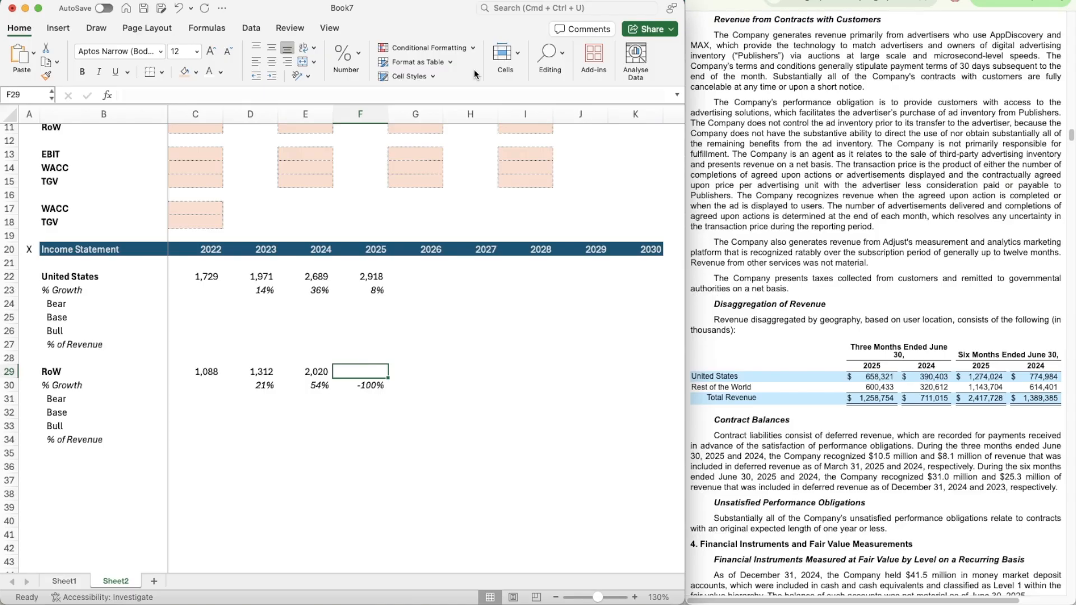
{"action": "key", "text": "Down"}
{"action": "key", "text": "Down"}
{"action": "key", "text": "Left"}
{"action": "key", "text": "Down"}
{"action": "type", "text": "="}
{"action": "key", "text": "Up"}
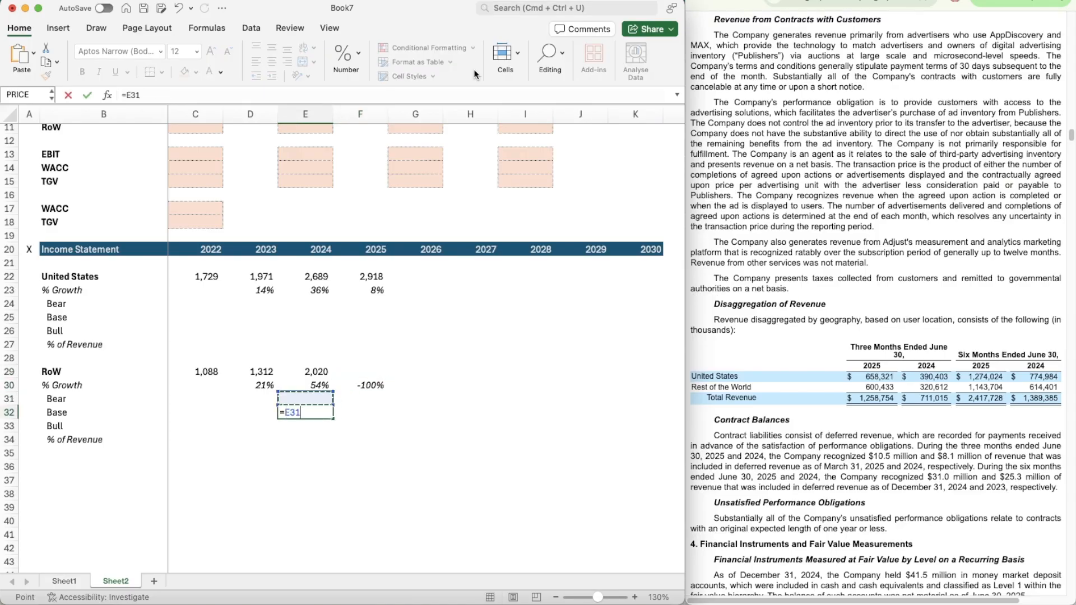
{"action": "key", "text": "Up"}
{"action": "key", "text": "Up"}
{"action": "type", "text": "/"}
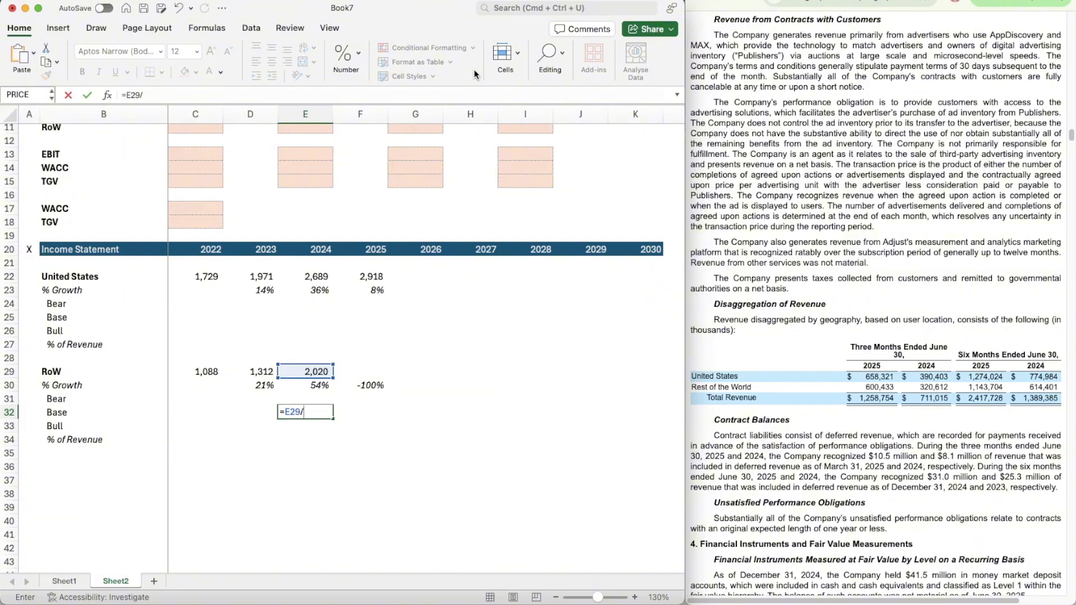
{"action": "type", "text": "614.401"}
{"action": "key", "text": "Return"}
- Estimate the 2025 RoW revenue in F29 from the first-half figure with =1143.704*3.28817*0.66
{"action": "key", "text": "Right"}
{"action": "key", "text": "Up"}
{"action": "key", "text": "Up"}
{"action": "key", "text": "Up"}
{"action": "key", "text": "Up"}
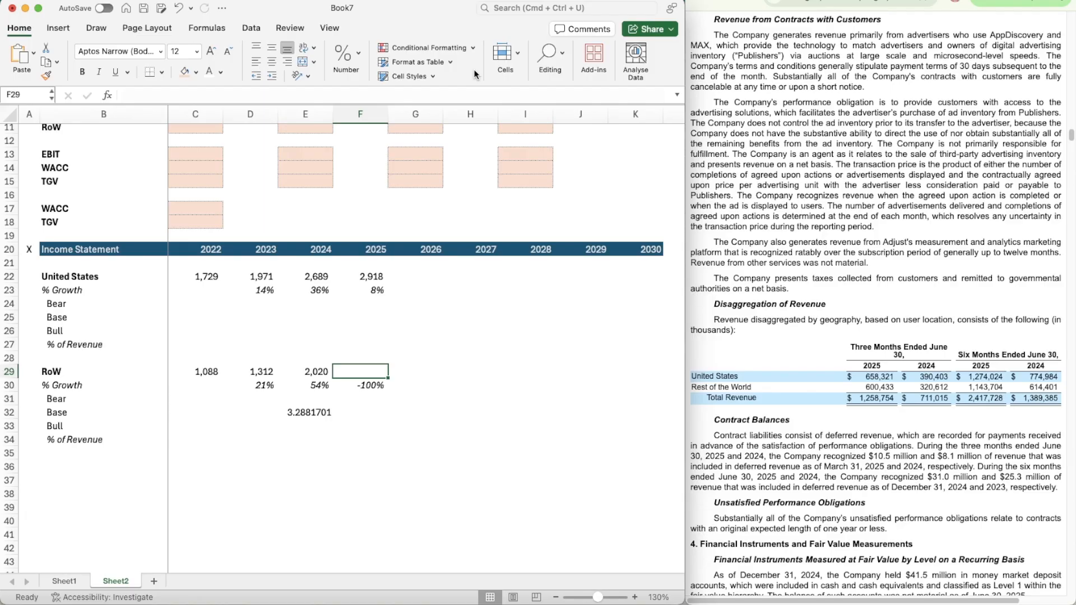
{"action": "type", "text": "=114"}
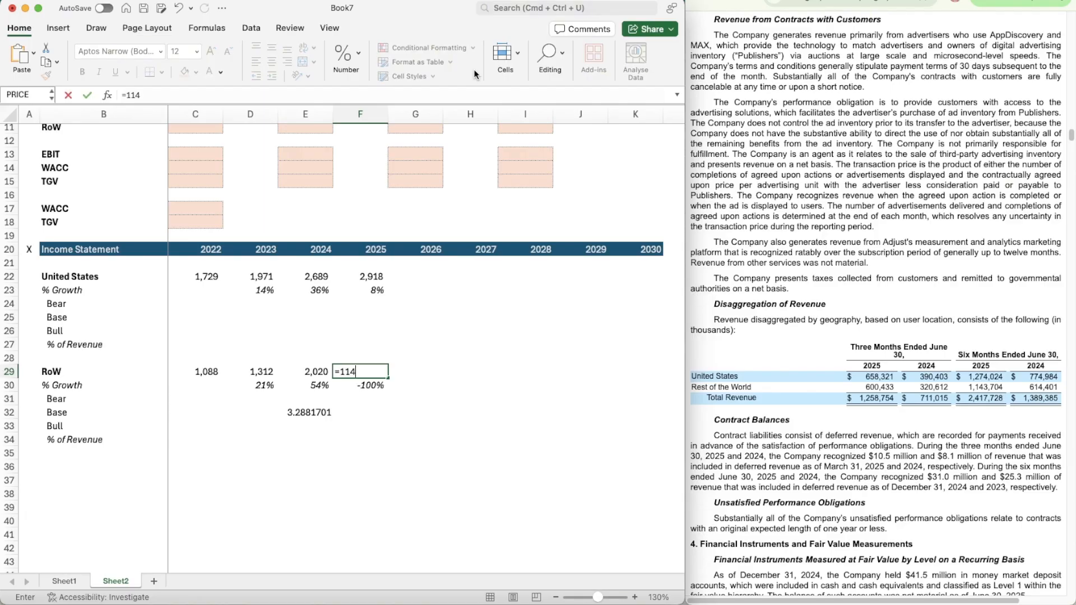
{"action": "type", "text": "3.704*3.288"}
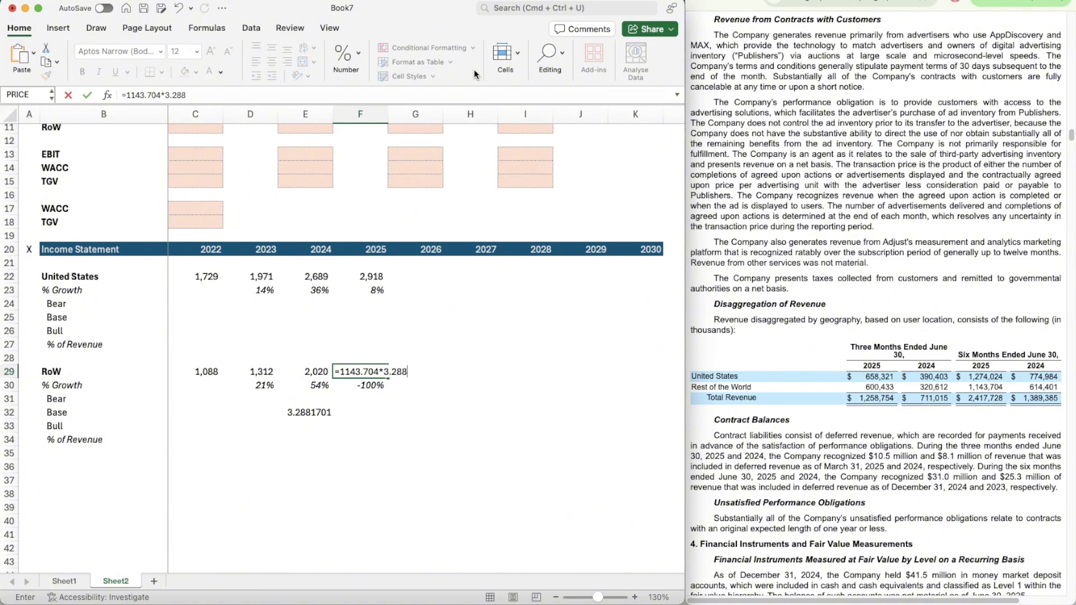
{"action": "type", "text": "17*0.66"}
{"action": "key", "text": "Return"}
- Clear the temporary RoW full-year to half-year ratio from E32
{"action": "key", "text": "Left"}
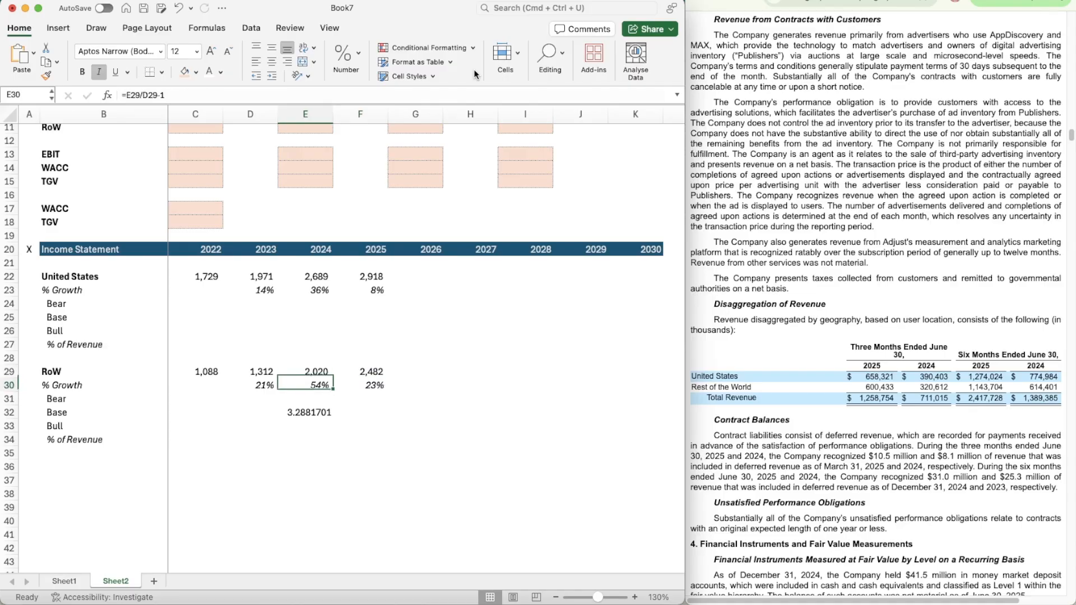
{"action": "key", "text": "Down"}
{"action": "key", "text": "Down"}
{"action": "key", "text": "Delete"}
{"action": "key", "text": "Right"}
{"action": "key", "text": "Up"}
{"action": "key", "text": "Up"}
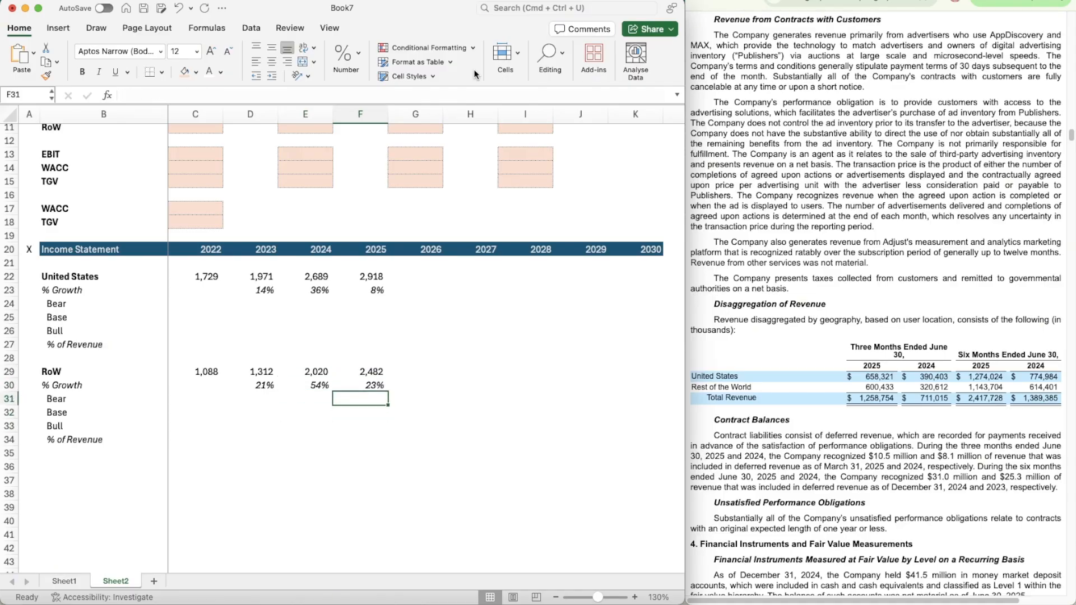
- Copy the shaded input cells G13:G15 onto the United States Bear, Base and Bull rows for 2026–2030, G24:K26
{"action": "left_click", "coordinate": [423, 166]}
{"action": "key", "text": "Up"}
{"action": "key", "text": "shift+Down"}
{"action": "key", "text": "shift+Down"}
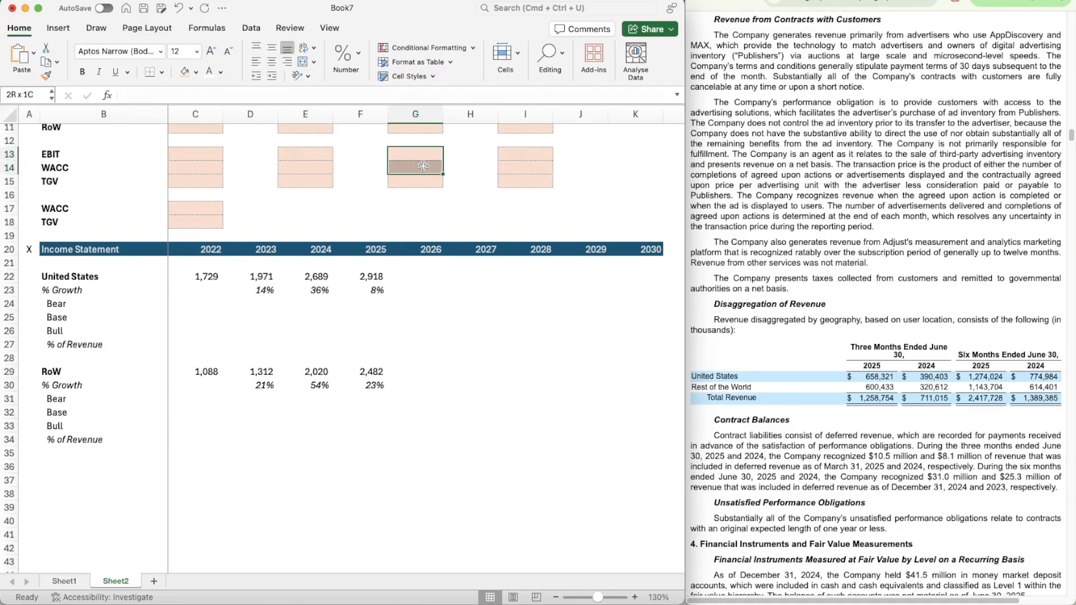
{"action": "key", "text": "super+c"}
{"action": "key", "text": "Down"}
{"action": "key", "text": "Down"}
{"action": "key", "text": "Down"}
{"action": "key", "text": "Down"}
{"action": "key", "text": "Down"}
{"action": "key", "text": "Down"}
{"action": "key", "text": "Down"}
{"action": "key", "text": "Down"}
{"action": "key", "text": "Down"}
{"action": "key", "text": "Down"}
{"action": "key", "text": "Down"}
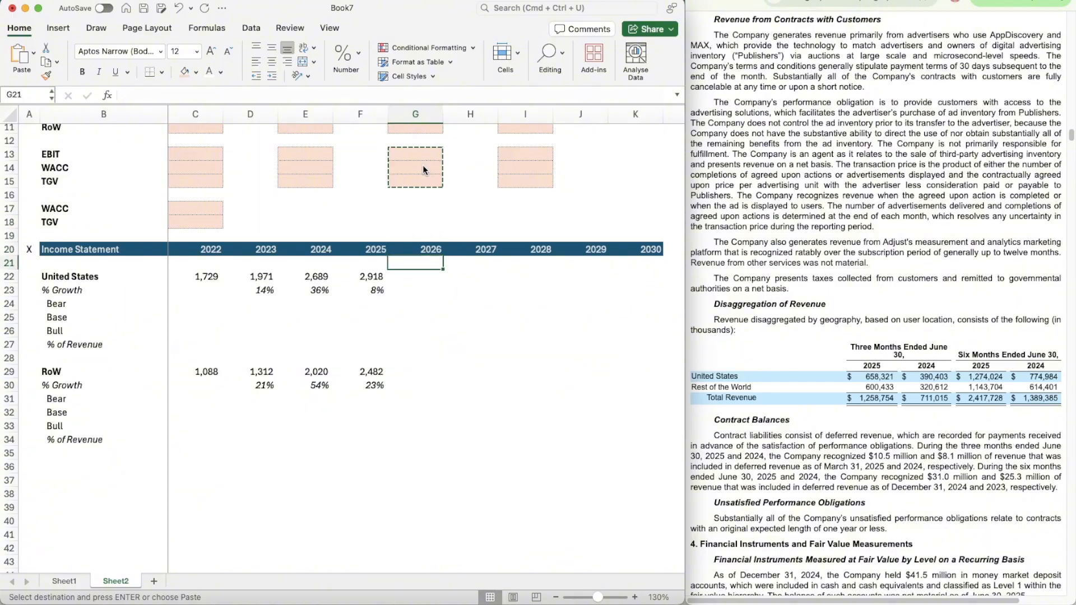
{"action": "key", "text": "shift+Down"}
{"action": "key", "text": "shift+Down"}
{"action": "key", "text": "shift+Right"}
{"action": "key", "text": "shift+Right"}
{"action": "key", "text": "shift+Right"}
{"action": "key", "text": "shift+Right"}
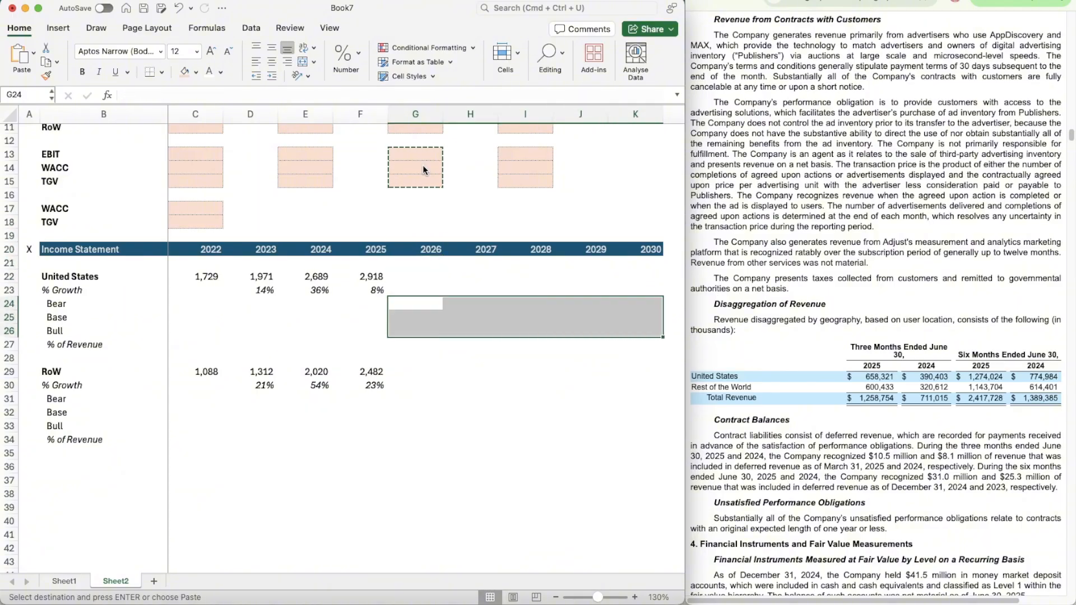
{"action": "key", "text": "super+v"}
- Paste the same shaded input cells onto the RoW Bear, Base and Bull rows for 2026–2030, G31:K33
{"action": "key", "text": "Down"}
{"action": "key", "text": "Down"}
{"action": "key", "text": "Down"}
{"action": "key", "text": "Down"}
{"action": "key", "text": "Down"}
{"action": "key", "text": "shift+Down"}
{"action": "key", "text": "shift+Down"}
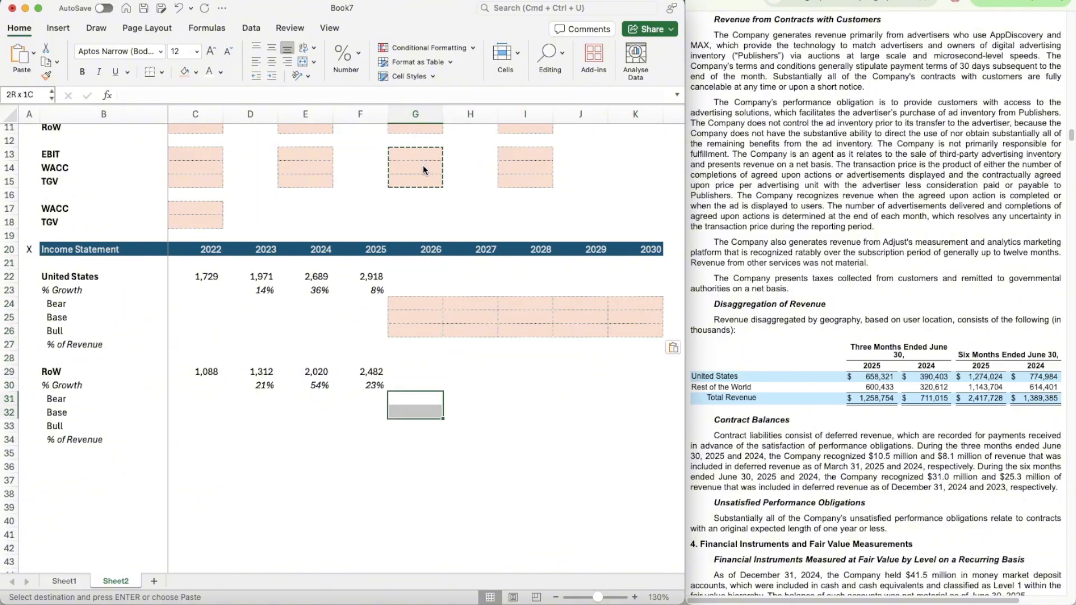
{"action": "key", "text": "shift+Right"}
{"action": "key", "text": "shift+Right"}
{"action": "key", "text": "shift+Right"}
{"action": "key", "text": "shift+Right"}
{"action": "key", "text": "super+v"}
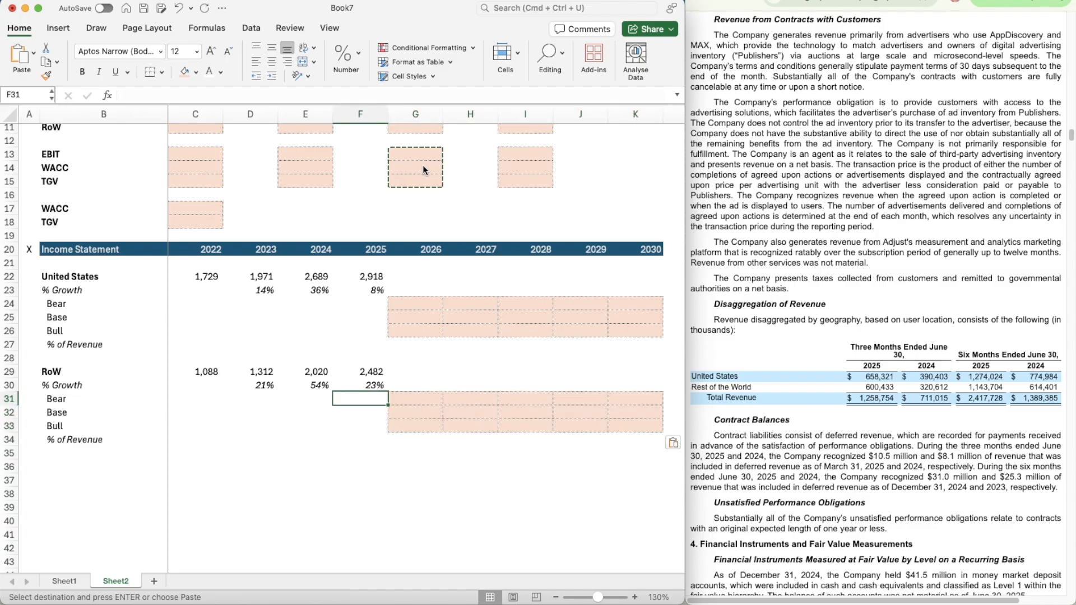
- Set the 2026 United States Base growth in G25 to the average of historical growth with =AVERAGE(D23:F23)
{"action": "key", "text": "Left"}
{"action": "key", "text": "Up"}
{"action": "key", "text": "Up"}
{"action": "key", "text": "Up"}
{"action": "key", "text": "Up"}
{"action": "key", "text": "Right"}
{"action": "key", "text": "Up"}
{"action": "key", "text": "Up"}
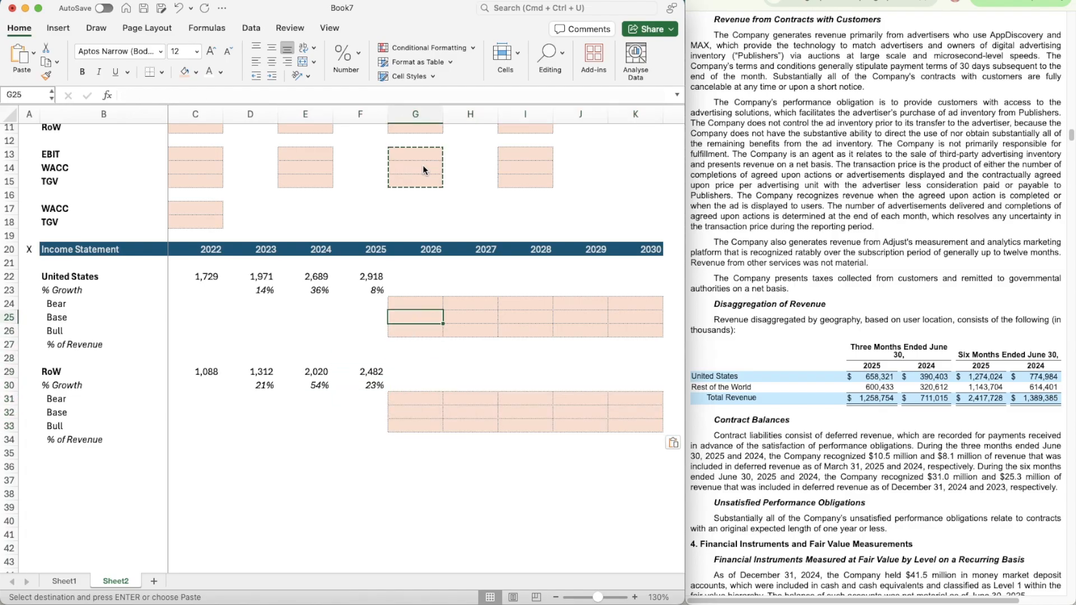
{"action": "type", "text": "=average"}
{"action": "key", "text": "Tab"}
{"action": "key", "text": "Left"}
{"action": "key", "text": "Up"}
{"action": "key", "text": "Up"}
{"action": "key", "text": "shift+Left"}
{"action": "key", "text": "shift+Left"}
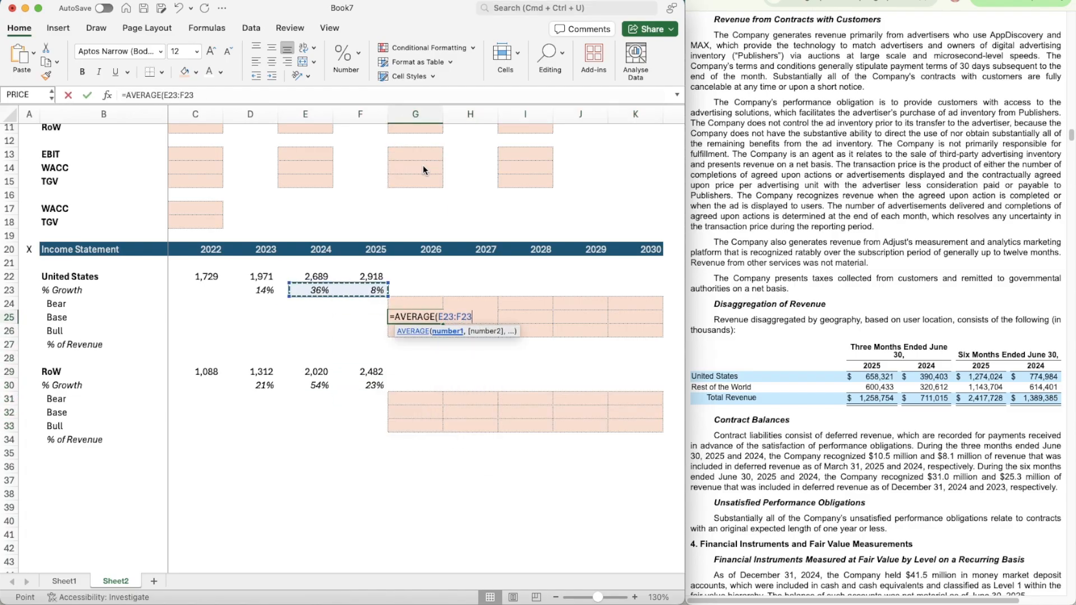
{"action": "key", "text": "Return"}
- Copy the average growth formula from G25 to the 2026 RoW Base cell G32
{"action": "key", "text": "Down"}
{"action": "key", "text": "Down"}
{"action": "key", "text": "Left"}
{"action": "key", "text": "Left"}
{"action": "key", "text": "Down"}
{"action": "key", "text": "Down"}
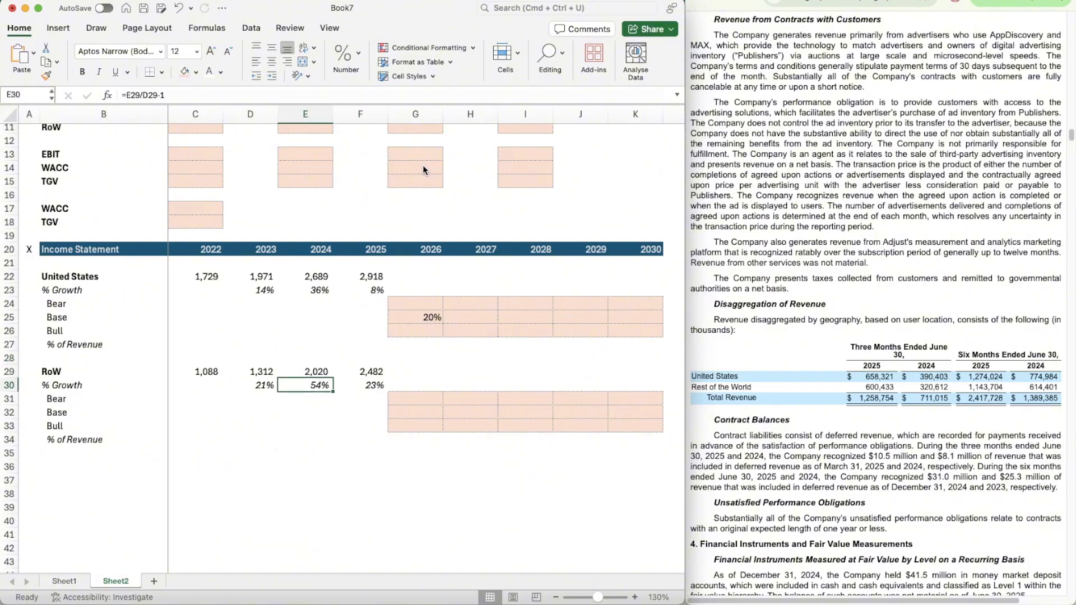
{"action": "key", "text": "Up"}
{"action": "key", "text": "Right"}
{"action": "key", "text": "Up"}
{"action": "key", "text": "Up"}
{"action": "key", "text": "Up"}
{"action": "key", "text": "Up"}
{"action": "key", "text": "Right"}
{"action": "key", "text": "super+c"}
{"action": "key", "text": "Down"}
{"action": "key", "text": "Down"}
{"action": "key", "text": "Down"}
{"action": "key", "text": "Down"}
{"action": "key", "text": "Down"}
{"action": "key", "text": "Down"}
{"action": "key", "text": "Down"}
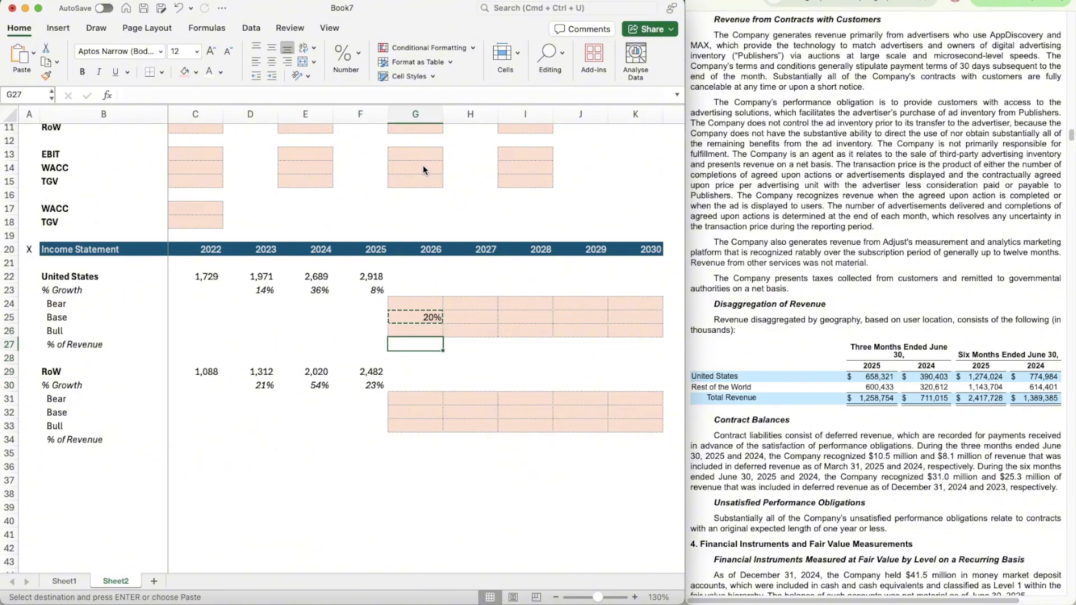
{"action": "key", "text": "super+v"}
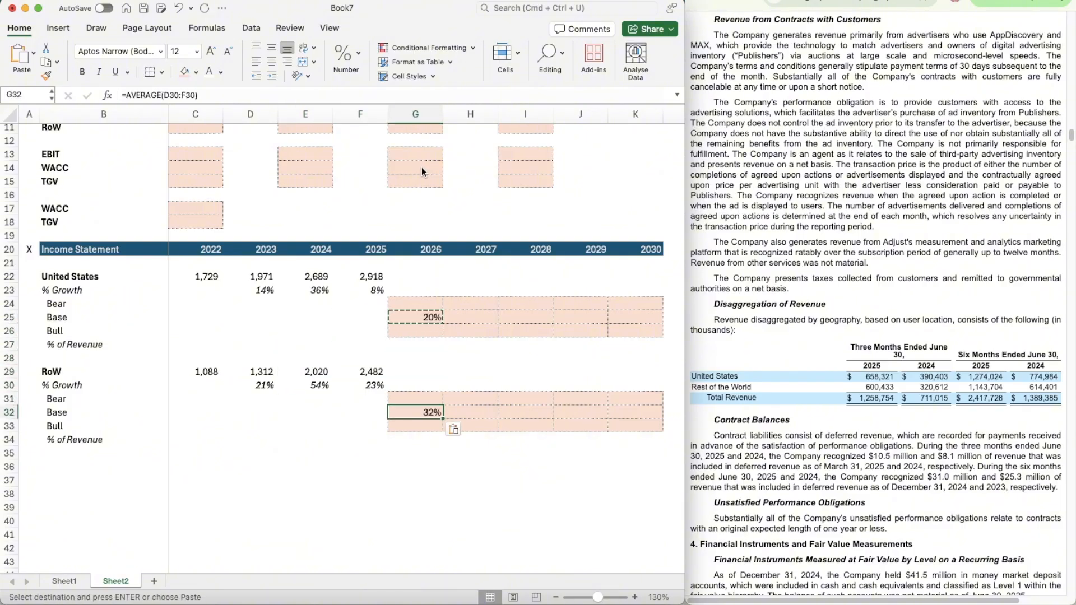
{"action": "scroll", "coordinate": [393, 424], "scroll_direction": "up", "scroll_amount": 3}
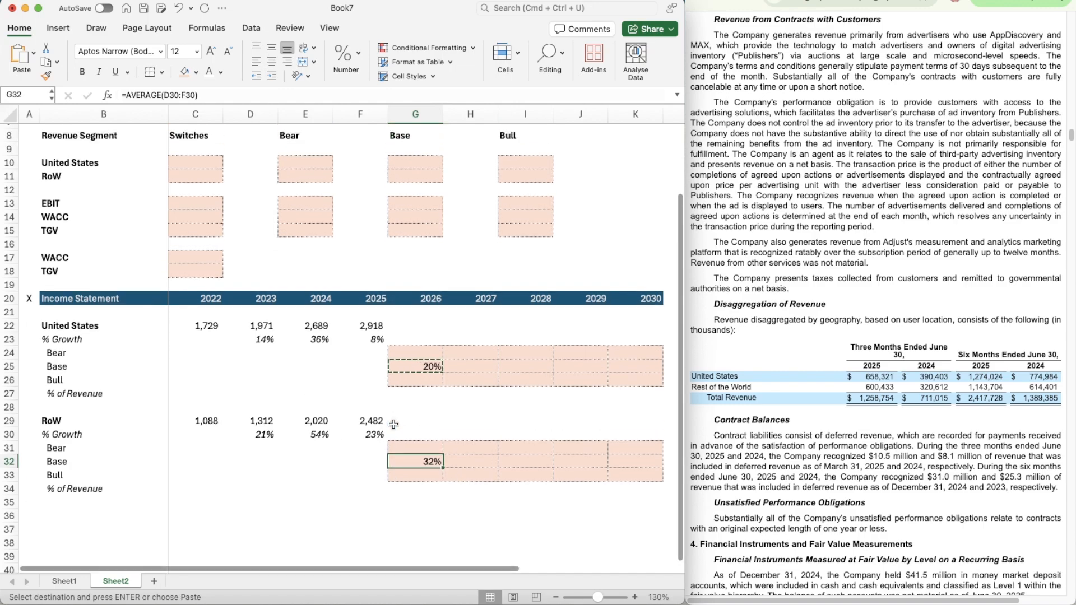
{"action": "key", "text": "Escape"}
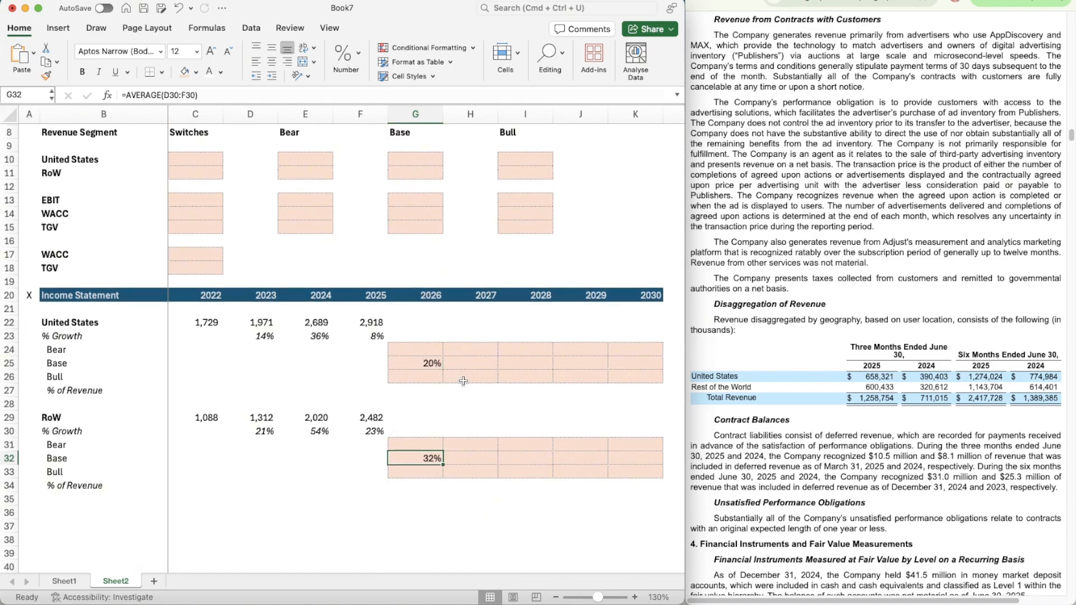
- Enter the Base scenario growth assumptions: 15% for United States in G10 and 20% for RoW in G11
{"action": "left_click", "coordinate": [409, 157]}
{"action": "type", "text": "15%"}
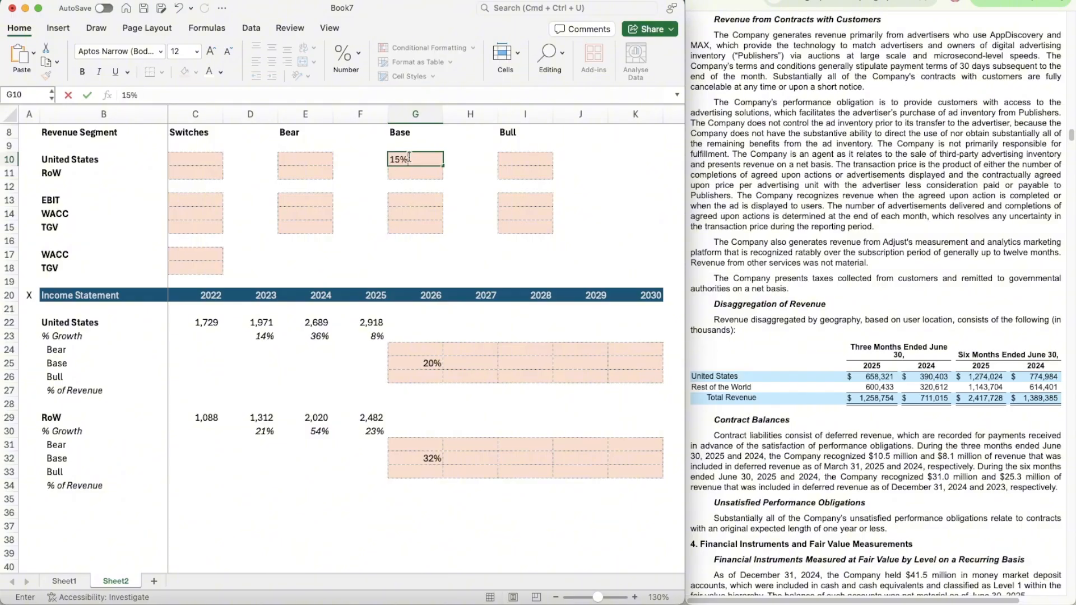
{"action": "key", "text": "Return"}
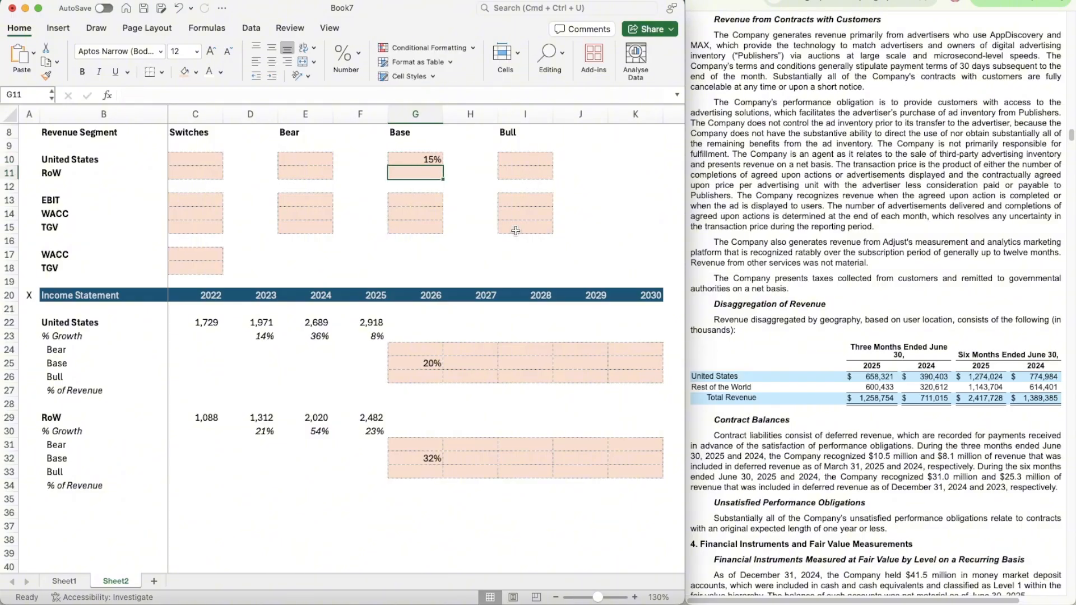
{"action": "type", "text": "20%"}
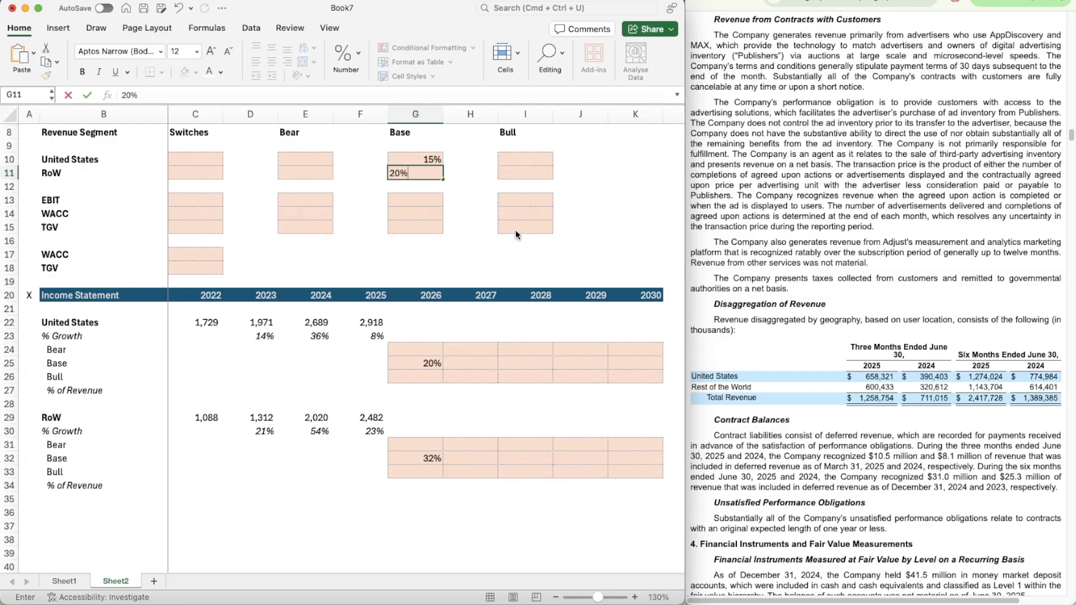
{"action": "key", "text": "Return"}
- Link the 2030 United States Base growth in K25 to the scenario assumption with =G10
{"action": "left_click", "coordinate": [654, 368]}
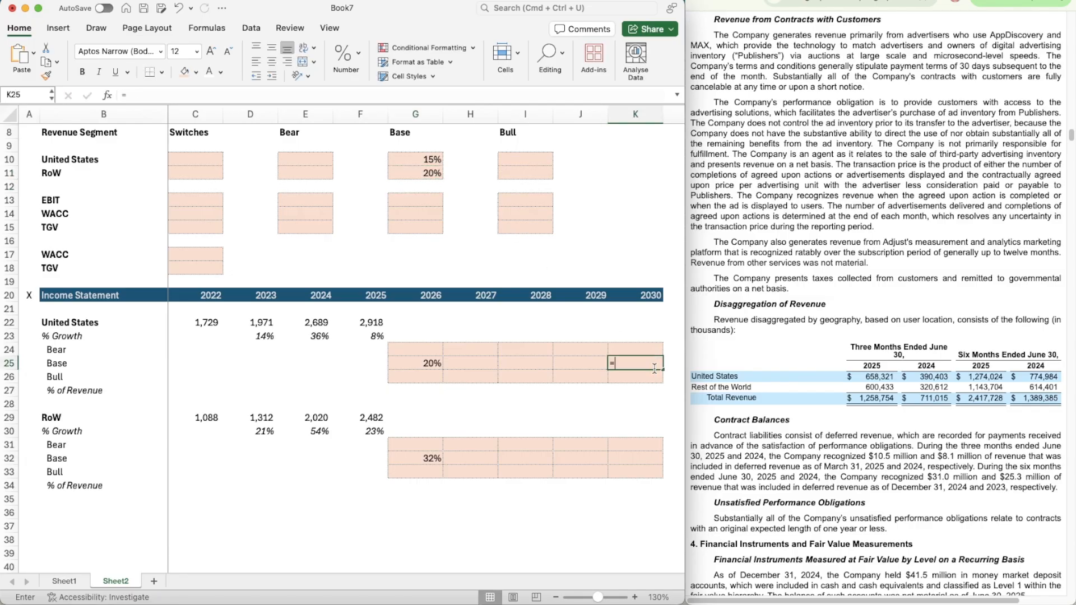
{"action": "type", "text": "=G10"}
{"action": "key", "text": "Return"}
- Link the 2030 RoW Base growth in K32 to the scenario assumption in G11
{"action": "left_click", "coordinate": [654, 368]}
{"action": "key", "text": "Down"}
{"action": "key", "text": "Down"}
{"action": "key", "text": "Down"}
{"action": "key", "text": "Down"}
{"action": "key", "text": "Down"}
{"action": "key", "text": "Down"}
{"action": "key", "text": "Down"}
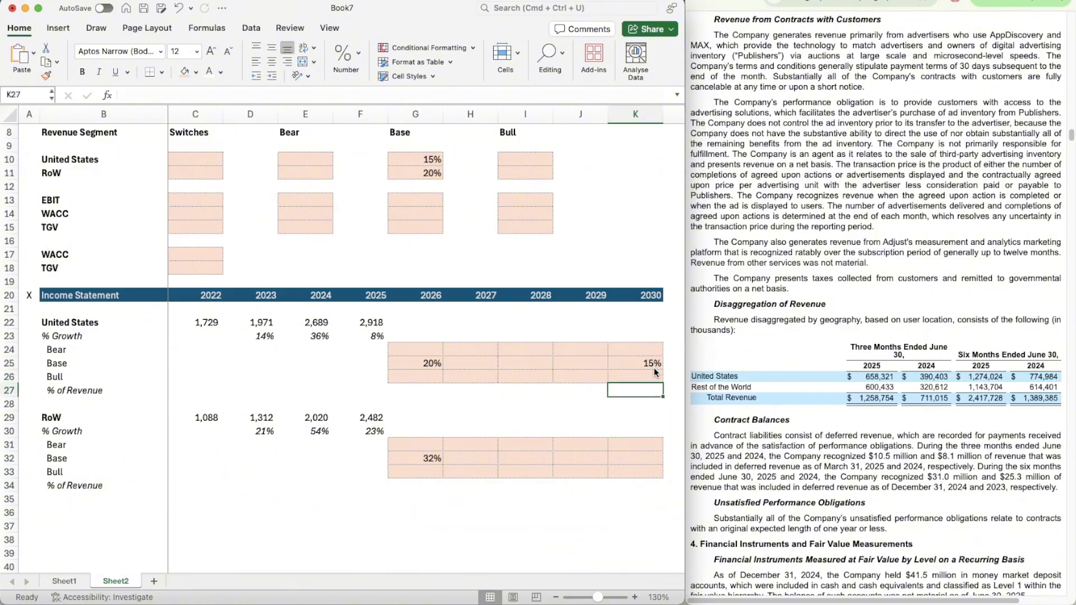
{"action": "type", "text": "+G11"}
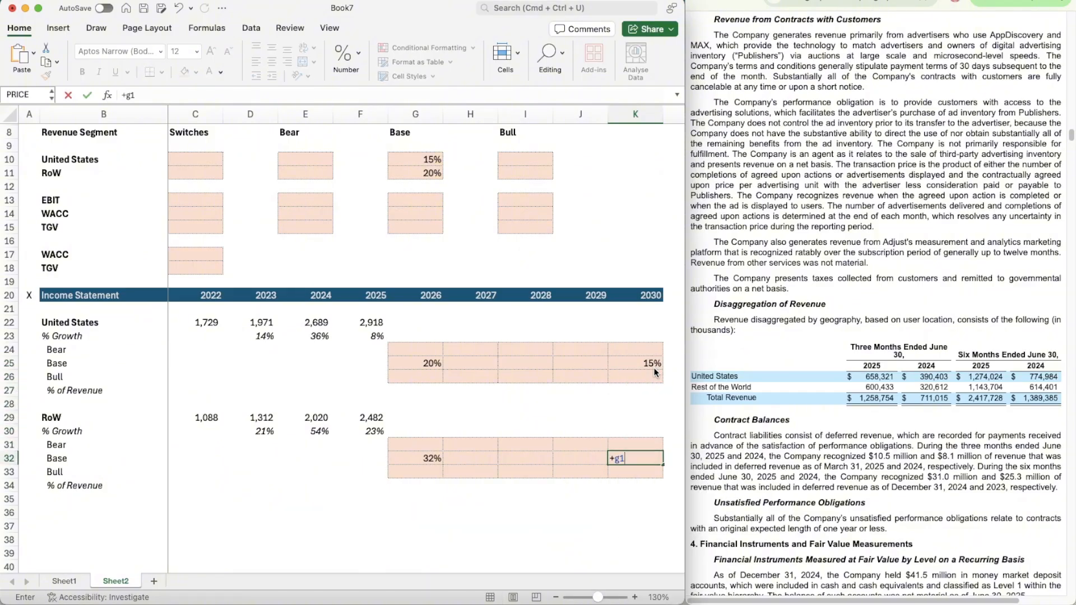
{"action": "key", "text": "ctrl+Return"}
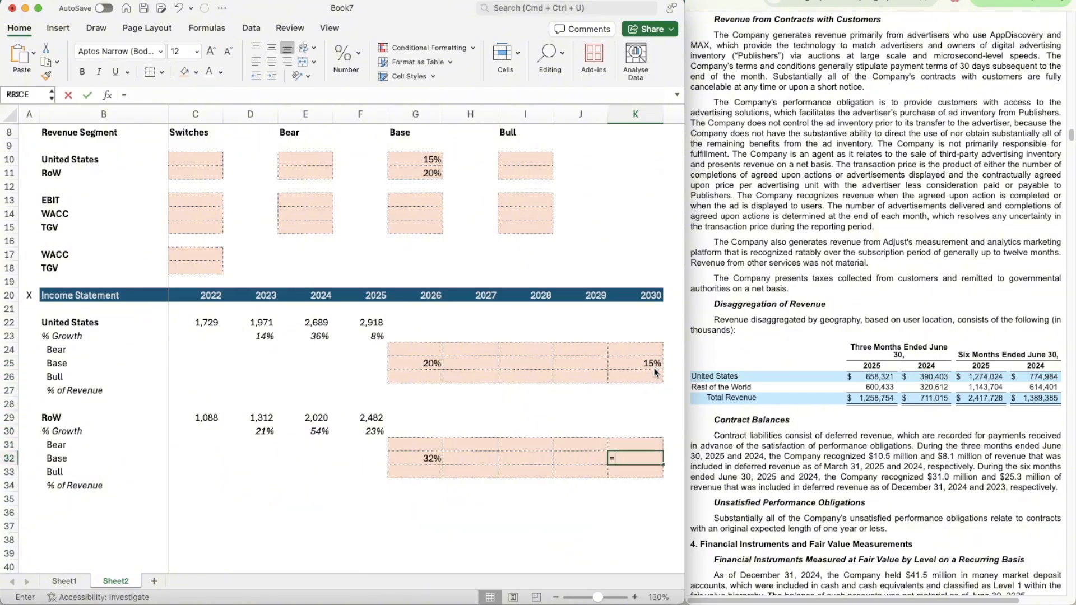
- Start the 2027 United States Base growth formula in H25 as =G25-(G25-K25)
{"action": "key", "text": "Left"}
{"action": "key", "text": "Left"}
{"action": "key", "text": "Left"}
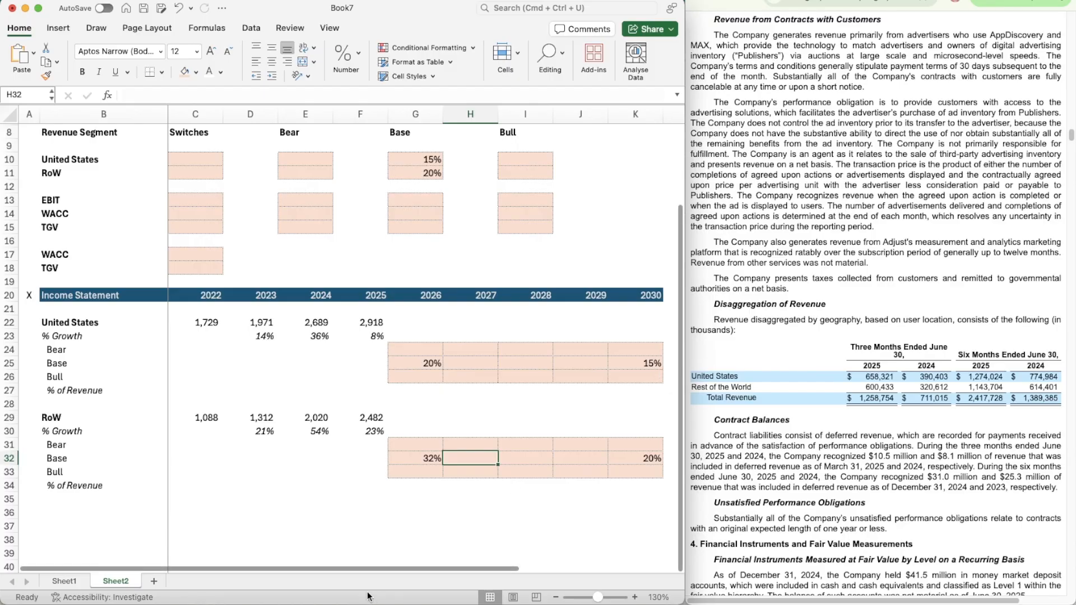
{"action": "scroll", "coordinate": [399, 526], "scroll_direction": "down", "scroll_amount": 2}
{"action": "left_click", "coordinate": [464, 343]}
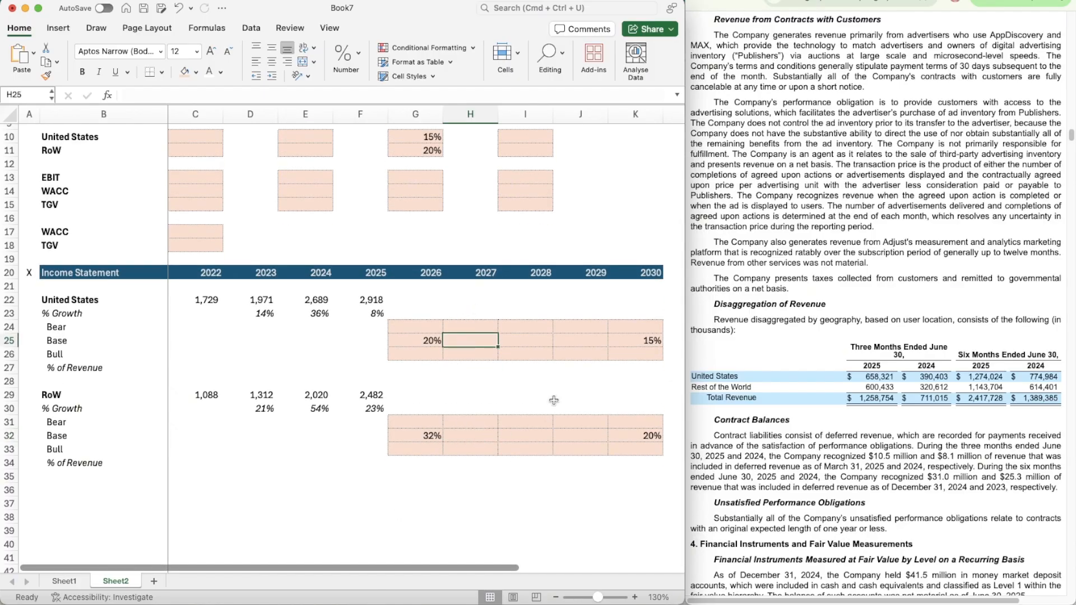
{"action": "type", "text": "="}
{"action": "key", "text": "Left"}
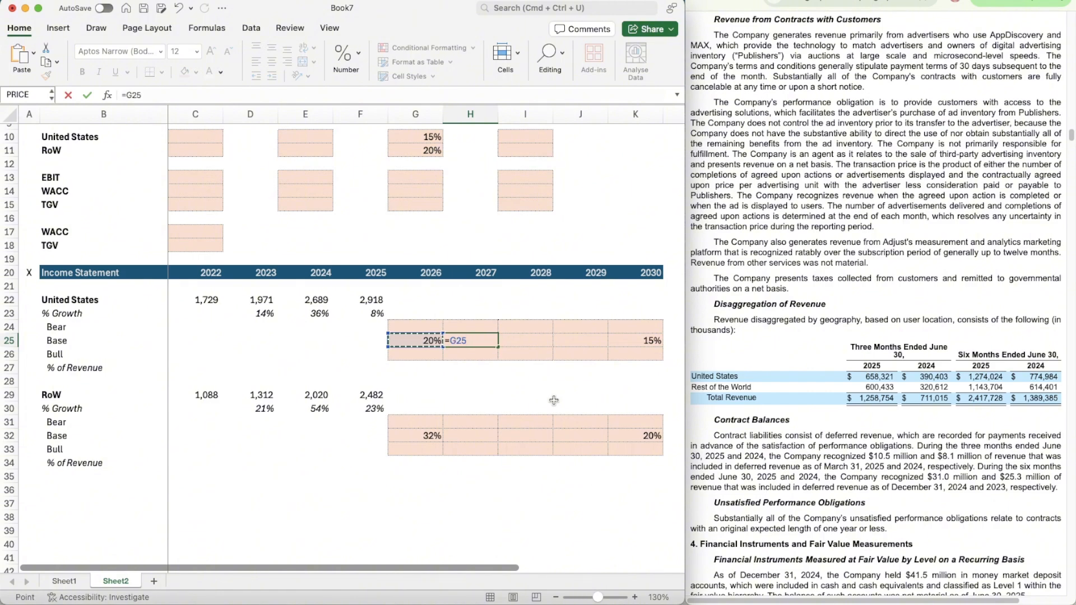
{"action": "type", "text": "-("}
{"action": "key", "text": "Left"}
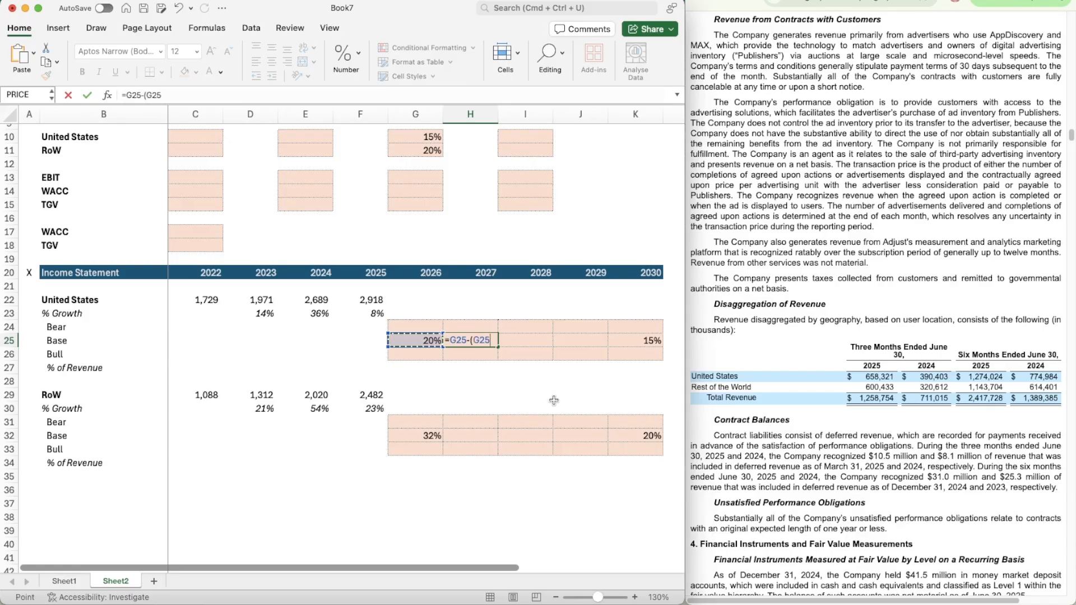
{"action": "type", "text": "-"}
{"action": "key", "text": "Right"}
{"action": "key", "text": "Right"}
{"action": "key", "text": "Right"}
{"action": "key", "text": "Right"}
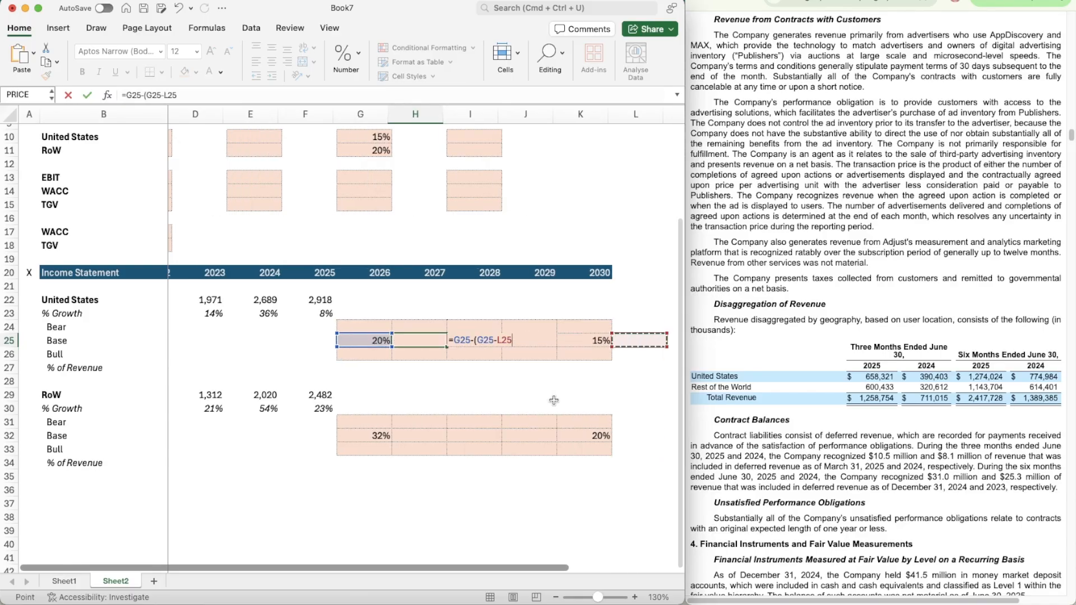
{"action": "key", "text": "Left"}
{"action": "type", "text": ")"}
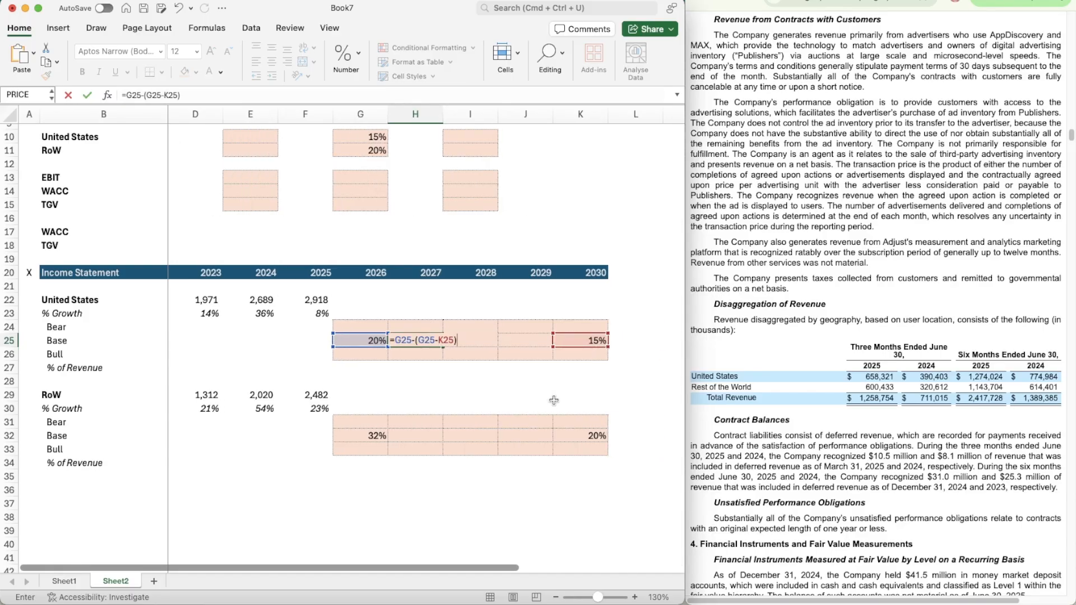
- Extend the H25 formula by dividing the growth difference by the year span (K20-G20)
{"action": "type", "text": "/("}
{"action": "key", "text": "Up"}
{"action": "key", "text": "Up"}
{"action": "key", "text": "Up"}
{"action": "key", "text": "Right"}
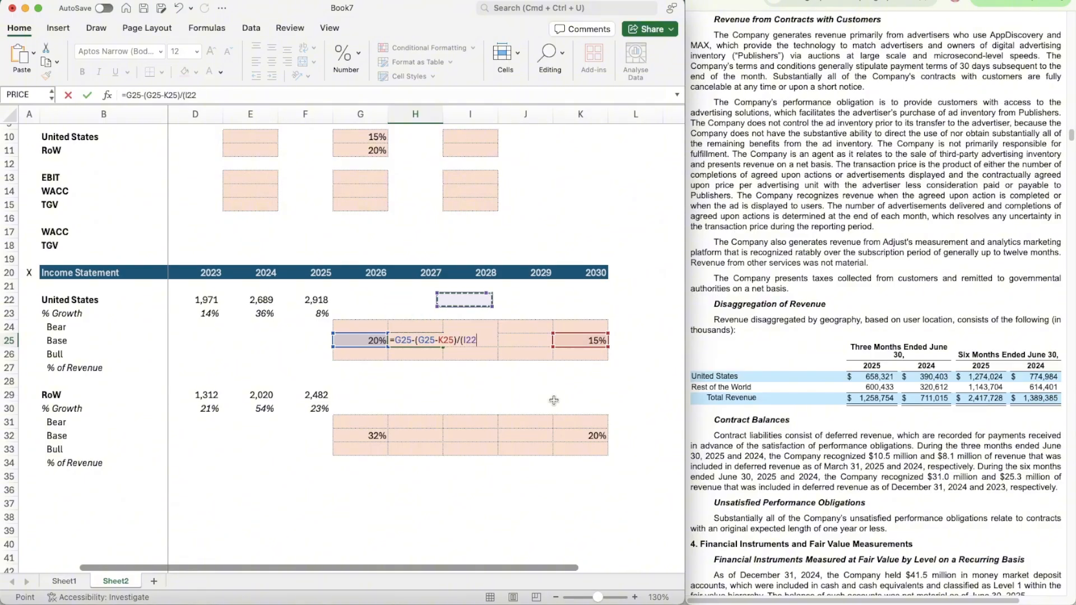
{"action": "key", "text": "Up"}
{"action": "key", "text": "Up"}
{"action": "key", "text": "Right"}
{"action": "key", "text": "Right"}
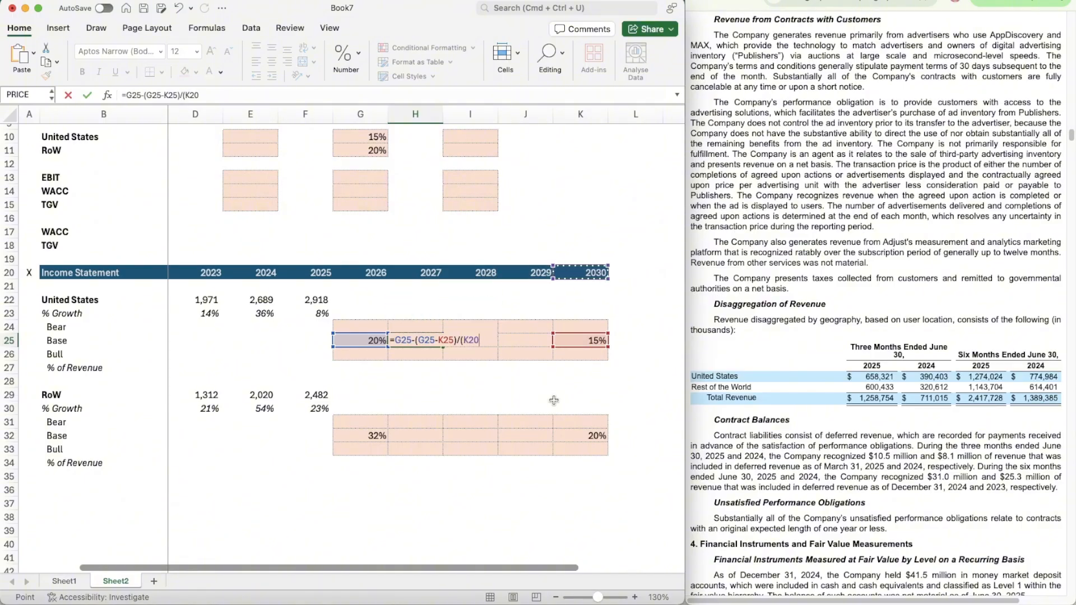
{"action": "type", "text": "-"}
{"action": "key", "text": "Left"}
{"action": "key", "text": "Left"}
{"action": "key", "text": "Left"}
{"action": "key", "text": "Up"}
{"action": "key", "text": "Up"}
{"action": "key", "text": "Up"}
{"action": "key", "text": "Up"}
{"action": "key", "text": "Up"}
{"action": "key", "text": "Up"}
{"action": "key", "text": "Right"}
{"action": "key", "text": "Right"}
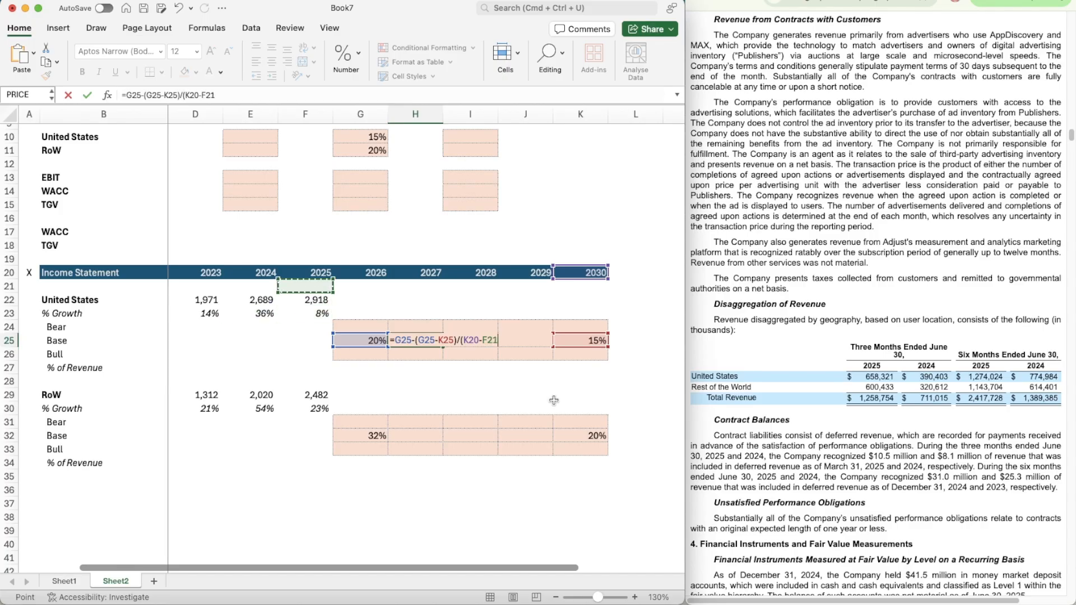
{"action": "key", "text": "Down"}
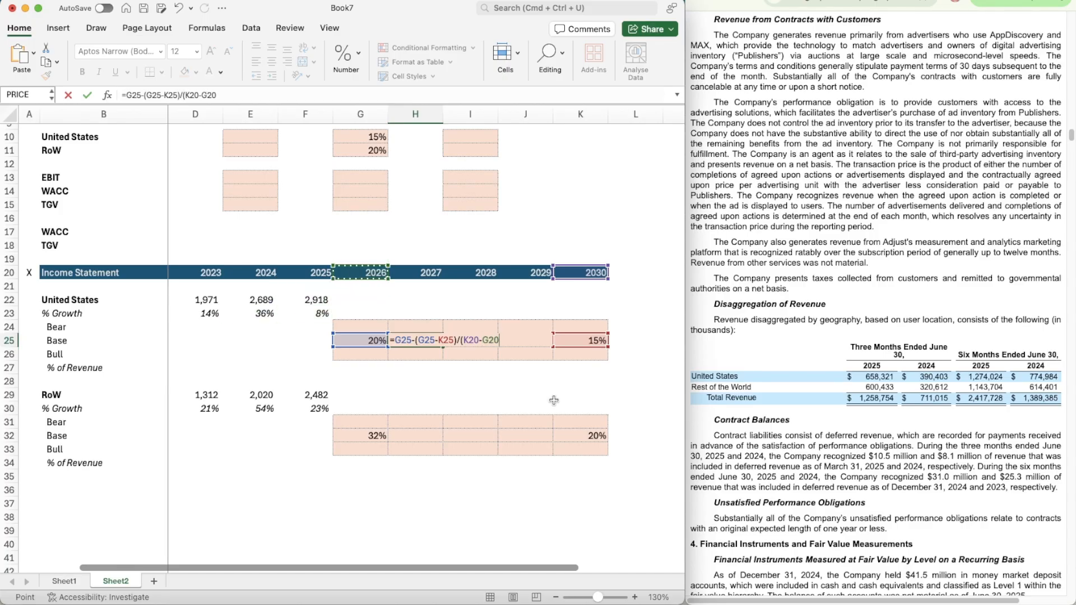
{"action": "type", "text": ")"}
- Anchor the references in H25 so the formula becomes =G25-(G25-$K25)/($K$20-G$20), and enter it
{"action": "left_click", "coordinate": [439, 341]}
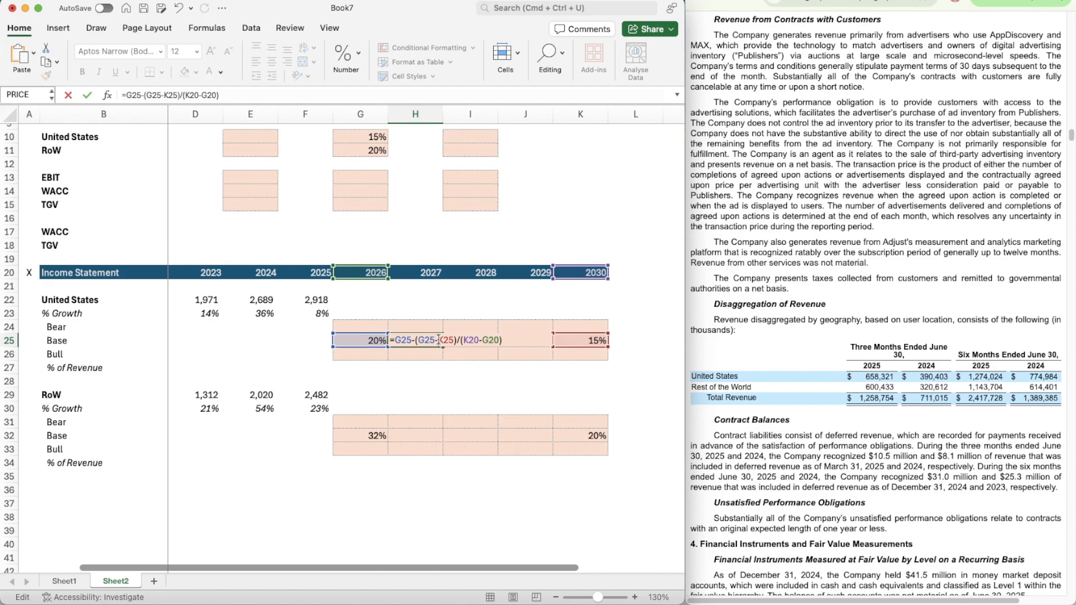
{"action": "type", "text": "$"}
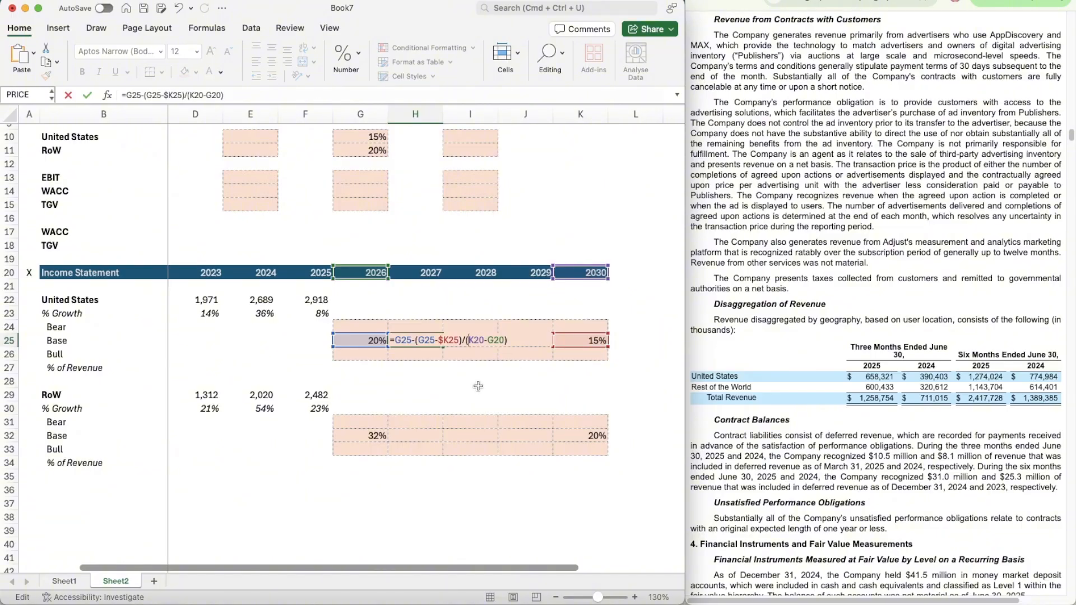
{"action": "type", "text": "$"}
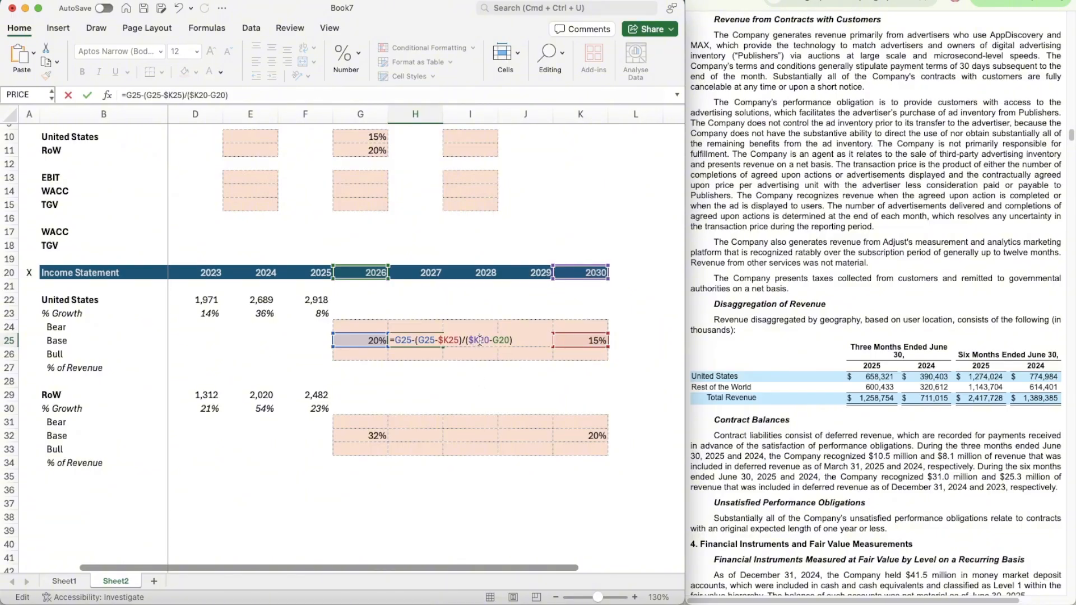
{"action": "type", "text": "$"}
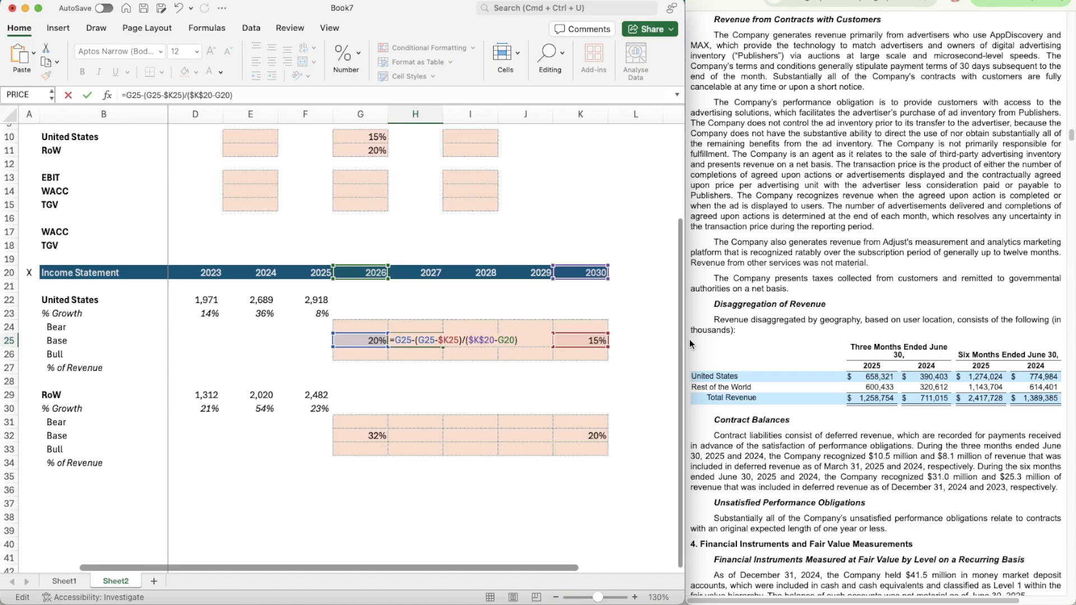
{"action": "type", "text": "$"}
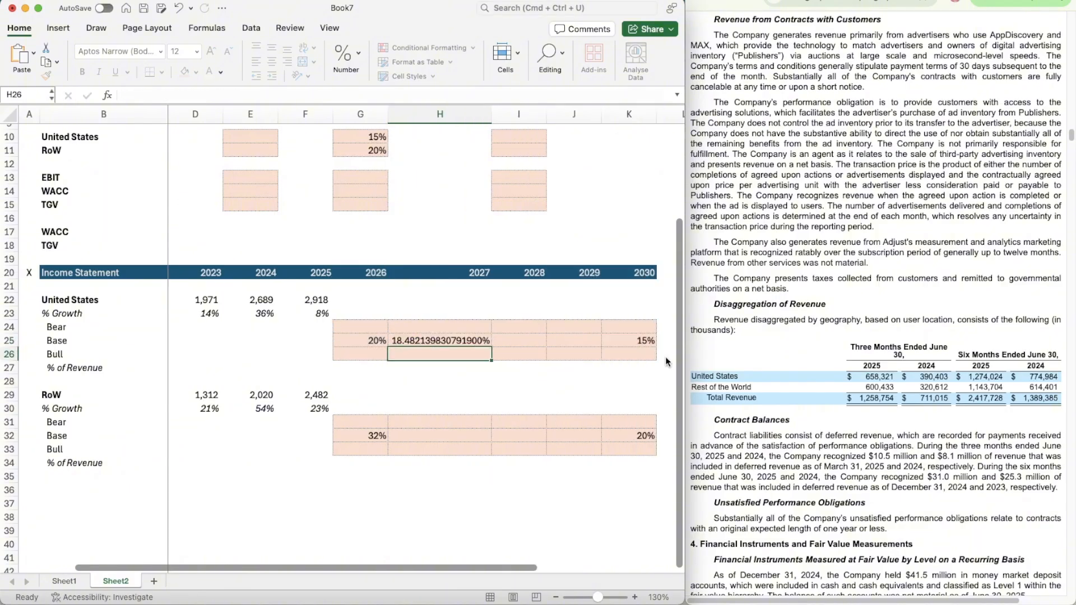
{"action": "key", "text": "ctrl+Return"}
{"action": "left_click", "coordinate": [434, 114]}
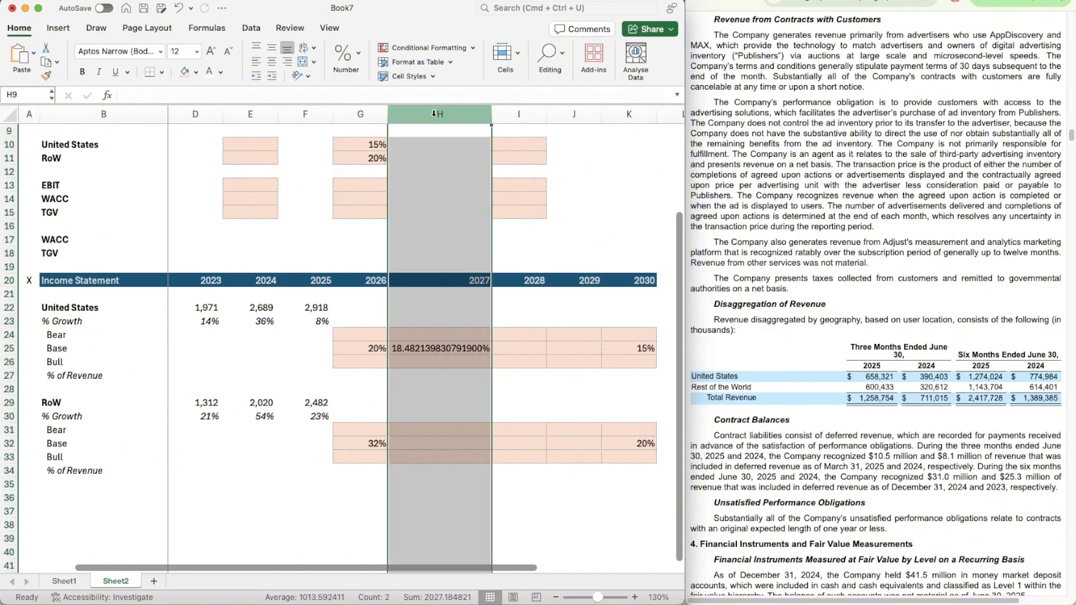
{"action": "right_click", "coordinate": [434, 114]}
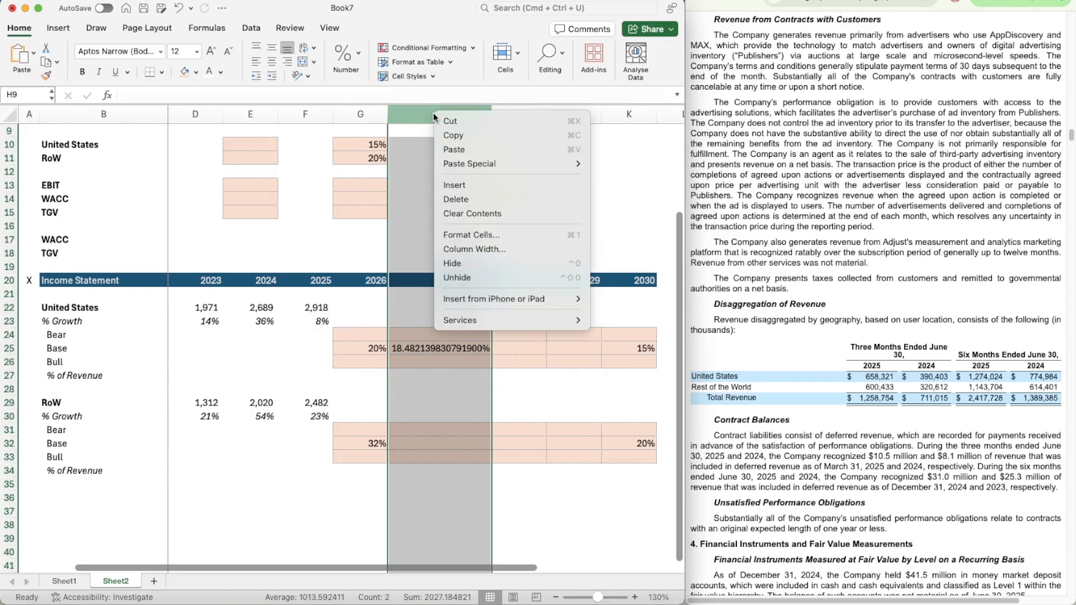
{"action": "left_click", "coordinate": [473, 261]}
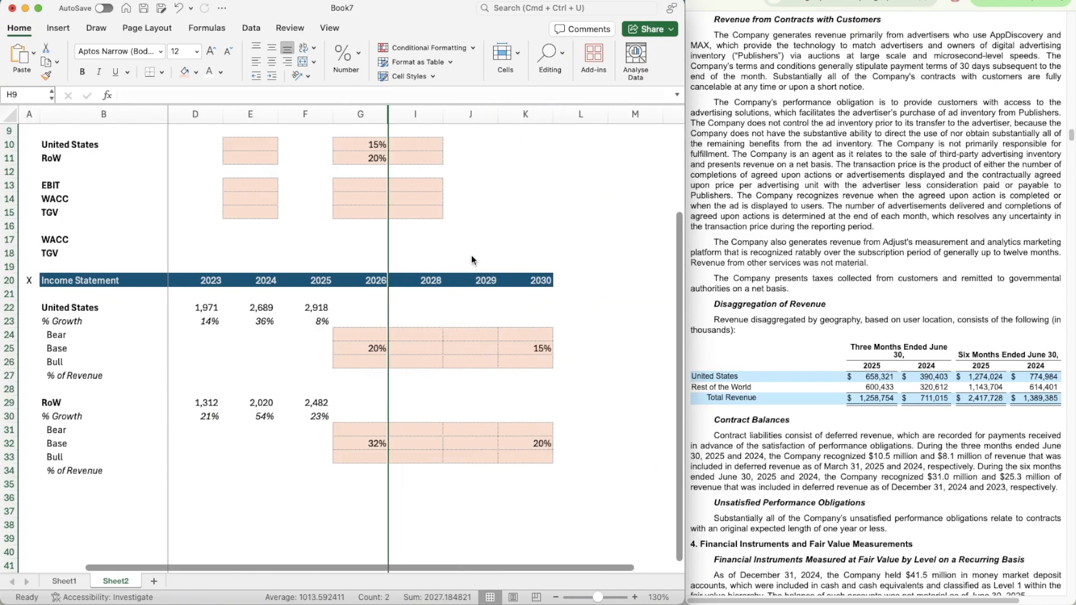
{"action": "key", "text": "super+z"}
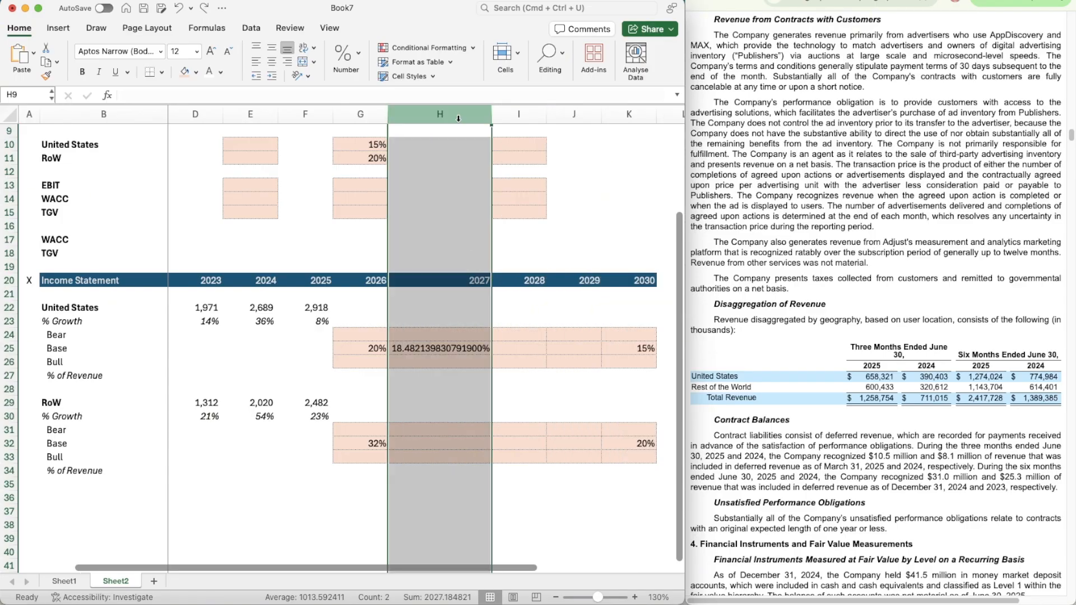
- Set the width of column H to 10
{"action": "right_click", "coordinate": [459, 117]}
{"action": "left_click", "coordinate": [486, 252]}
{"action": "type", "text": "10"}
{"action": "key", "text": "Return"}
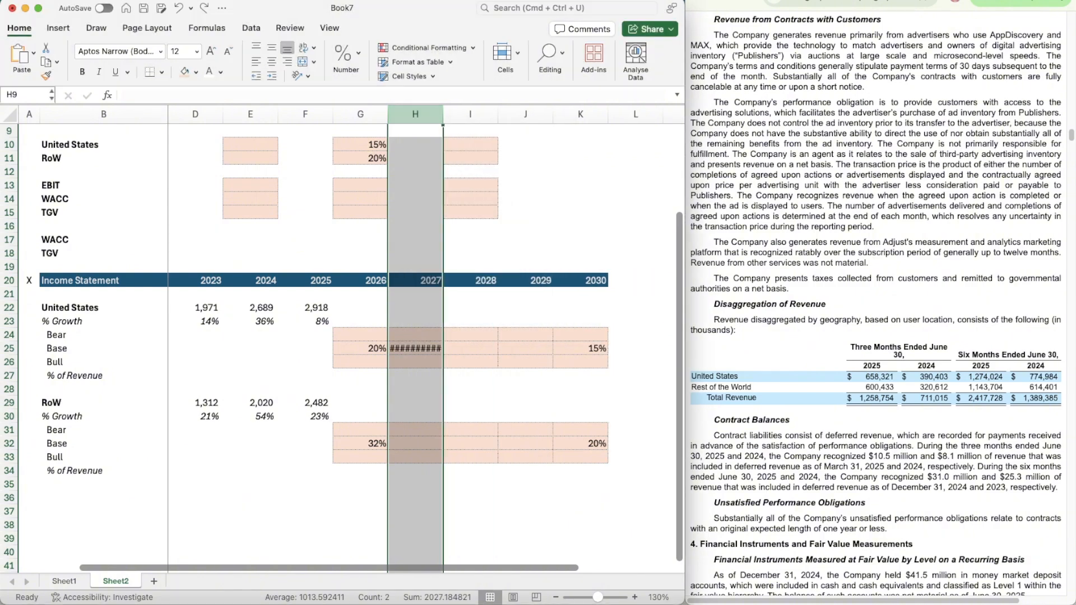
- Format the United States Bear, Base and Bull growth cells G24:K26 as percentages with 2 decimal places
{"action": "key", "text": "Right"}
{"action": "key", "text": "Down"}
{"action": "left_click", "coordinate": [363, 342]}
{"action": "key", "text": "shift+Down"}
{"action": "key", "text": "shift+Down"}
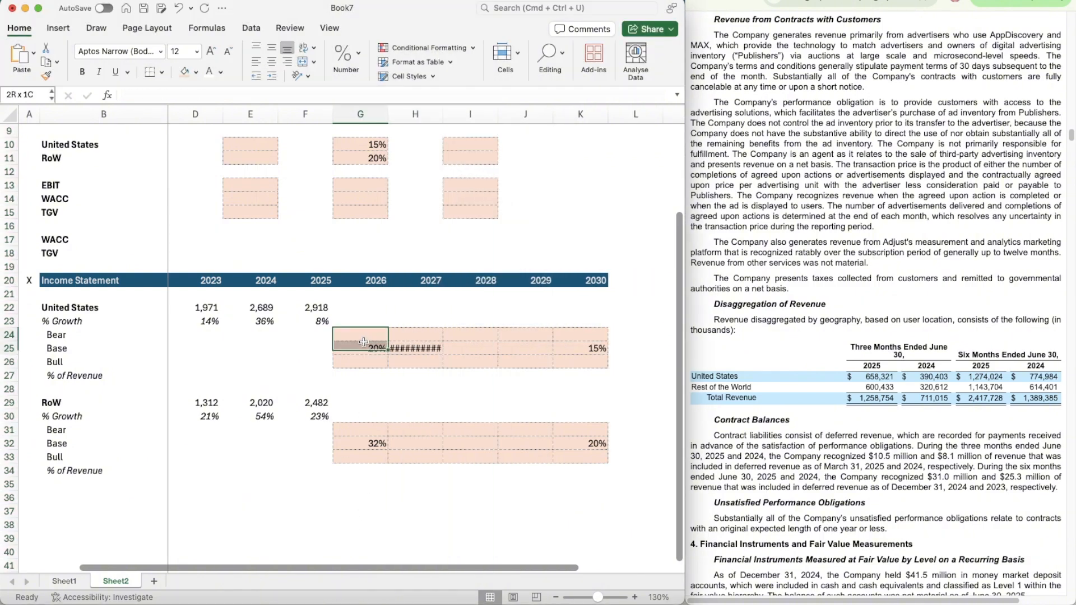
{"action": "key", "text": "shift+Right"}
{"action": "key", "text": "shift+Right"}
{"action": "key", "text": "shift+Right"}
{"action": "key", "text": "shift+Right"}
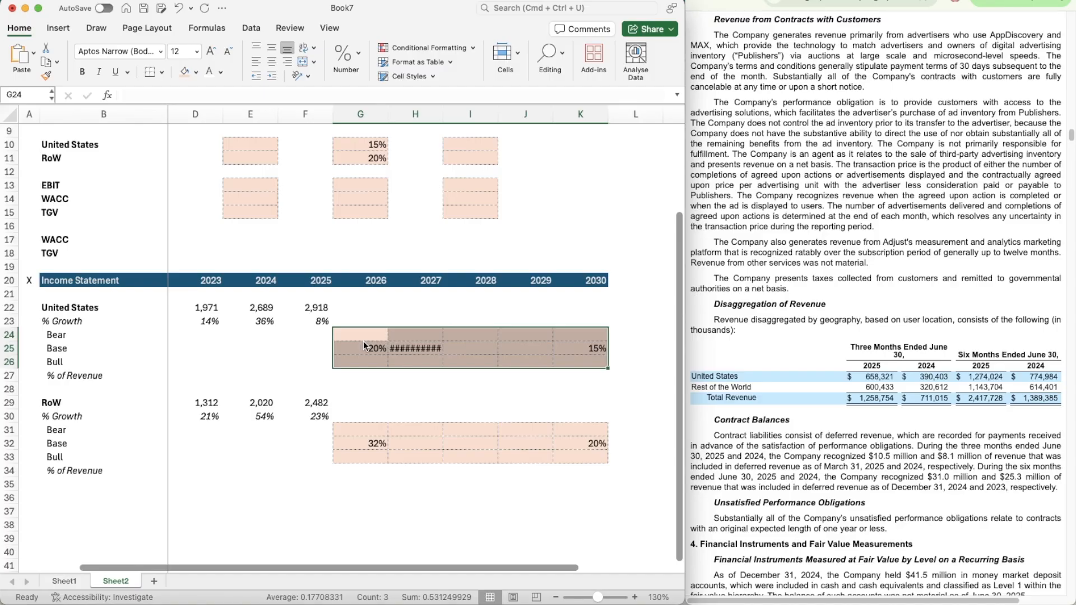
{"action": "key", "text": "super+1"}
{"action": "left_click", "coordinate": [514, 168]}
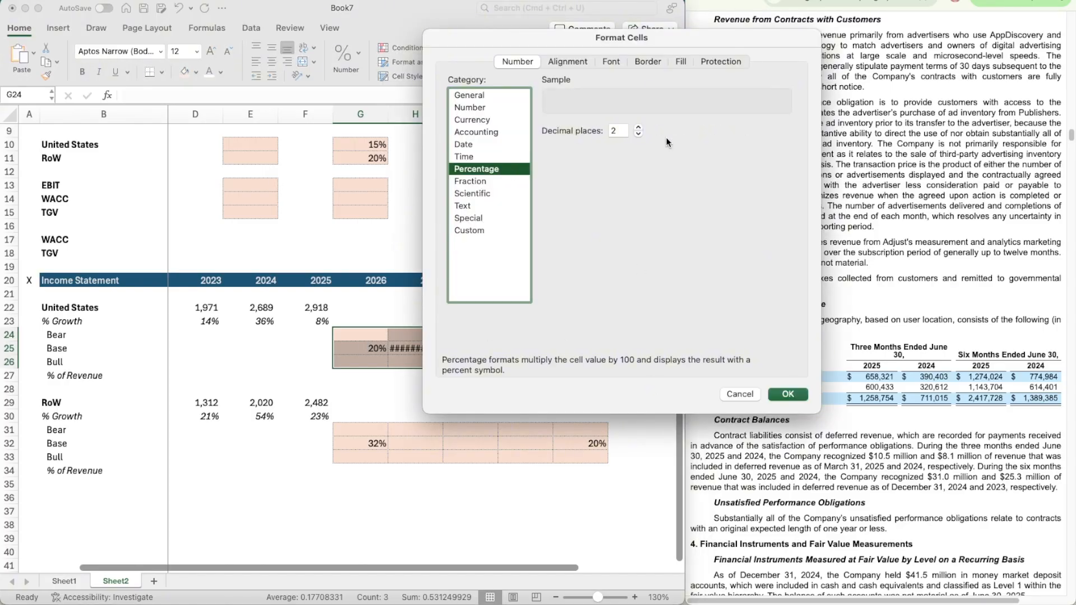
{"action": "left_click", "coordinate": [801, 399]}
- Copy the United States Base growth formula from H25 across to 2028 and 2029
{"action": "left_click", "coordinate": [400, 348]}
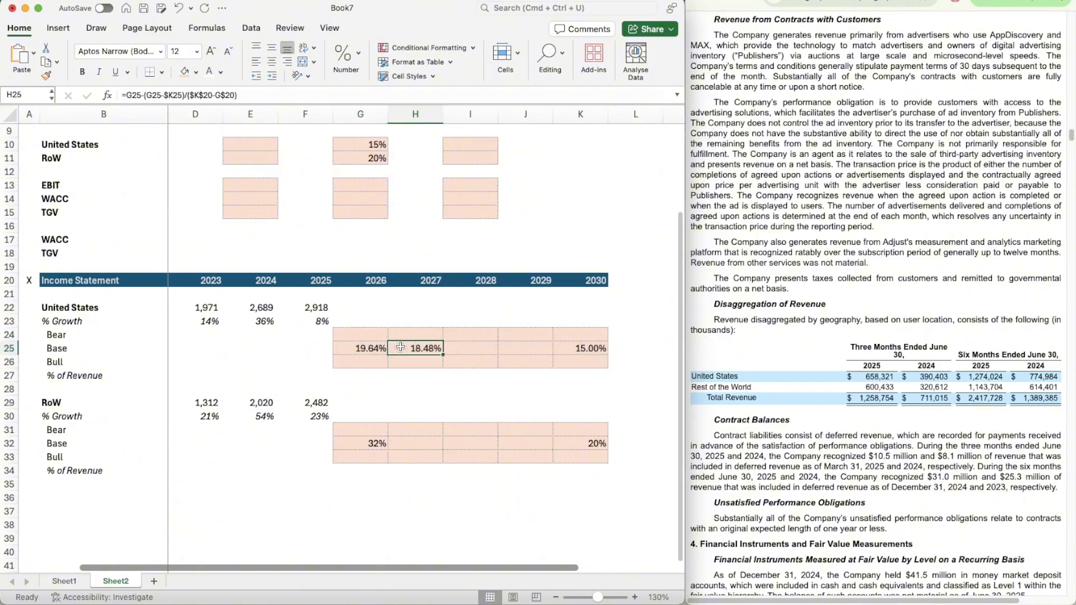
{"action": "key", "text": "super+c"}
{"action": "key", "text": "shift+Right"}
{"action": "key", "text": "shift+Right"}
{"action": "key", "text": "super+v"}
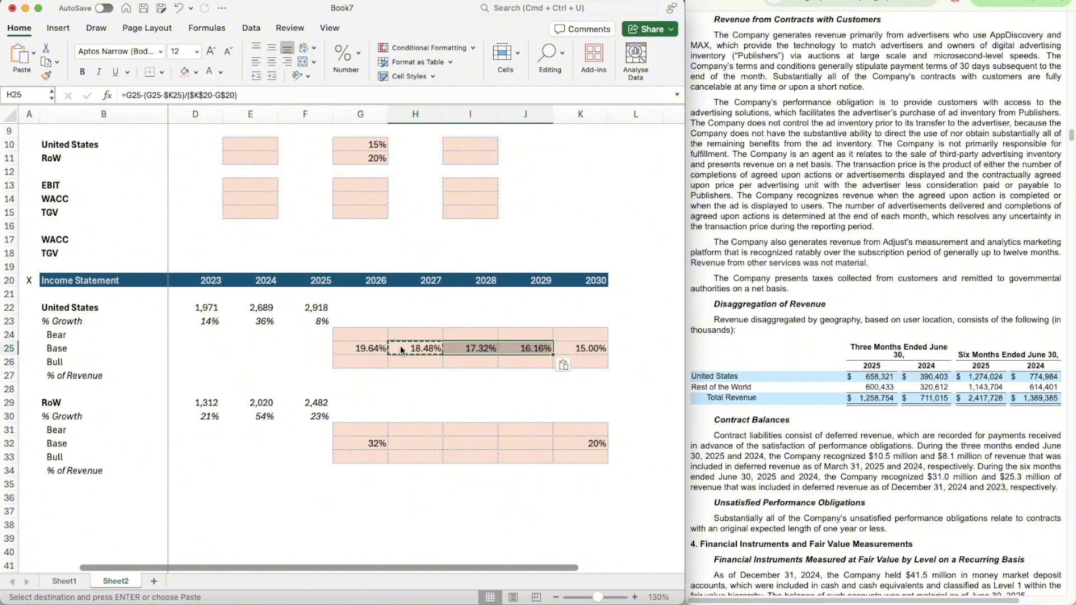
{"action": "key", "text": "Escape"}
{"action": "key", "text": "Down"}
{"action": "key", "text": "Down"}
{"action": "key", "text": "Left"}
{"action": "key", "text": "Left"}
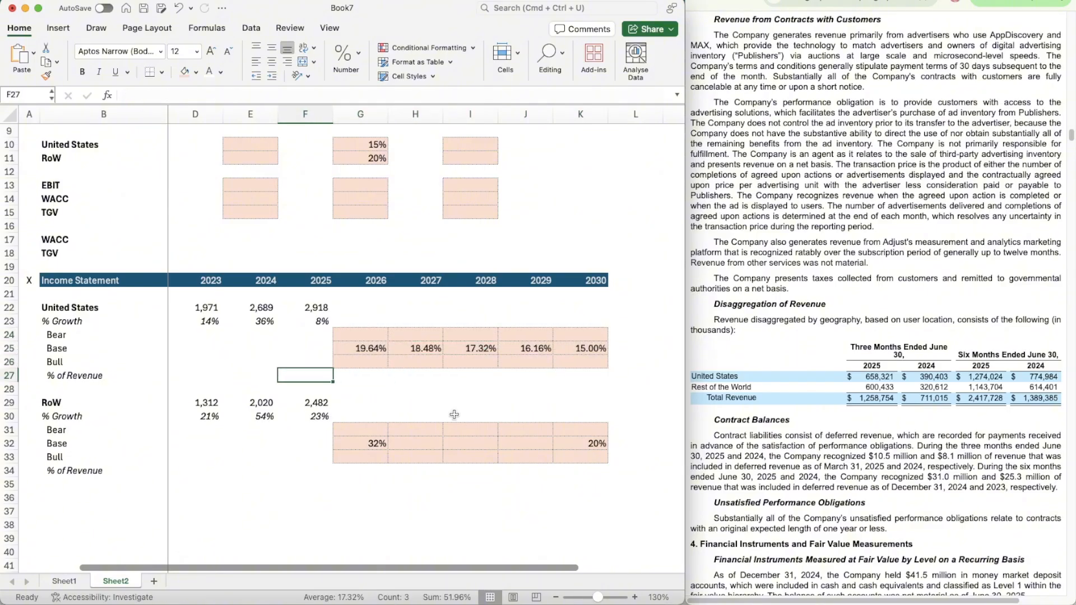
{"action": "key", "text": "Down"}
{"action": "key", "text": "Down"}
{"action": "key", "text": "Up"}
{"action": "key", "text": "Right"}
{"action": "key", "text": "Up"}
{"action": "key", "text": "Up"}
{"action": "key", "text": "Up"}
{"action": "key", "text": "Up"}
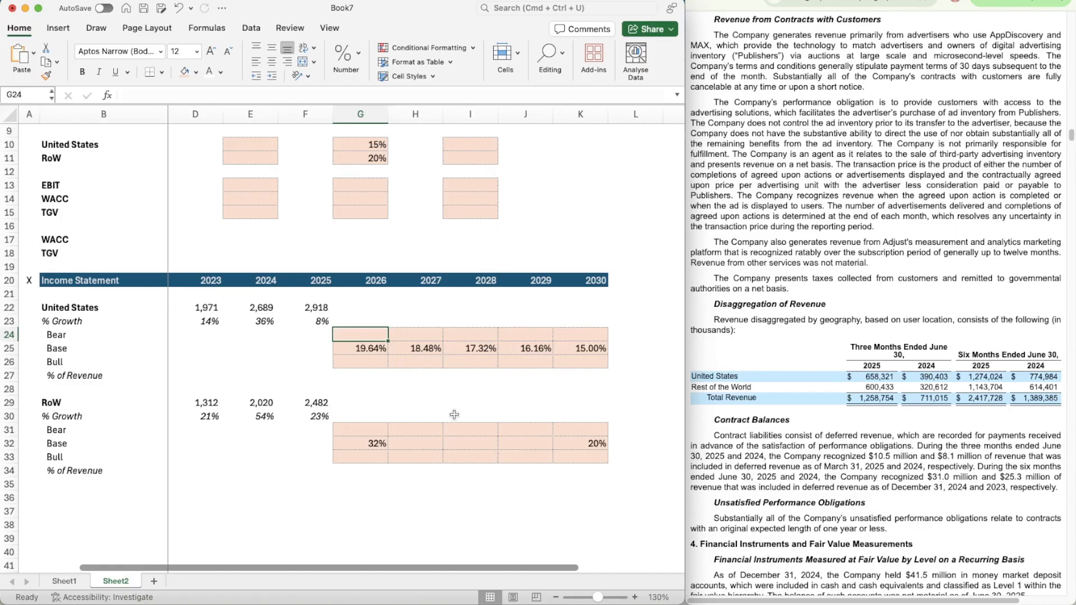
- Enter 90% as the Bear assumption for both United States in E10 and RoW in E11
{"action": "scroll", "coordinate": [453, 415], "scroll_direction": "up", "scroll_amount": 3}
{"action": "scroll", "coordinate": [453, 414], "scroll_direction": "left", "scroll_amount": 1}
{"action": "left_click", "coordinate": [265, 190]}
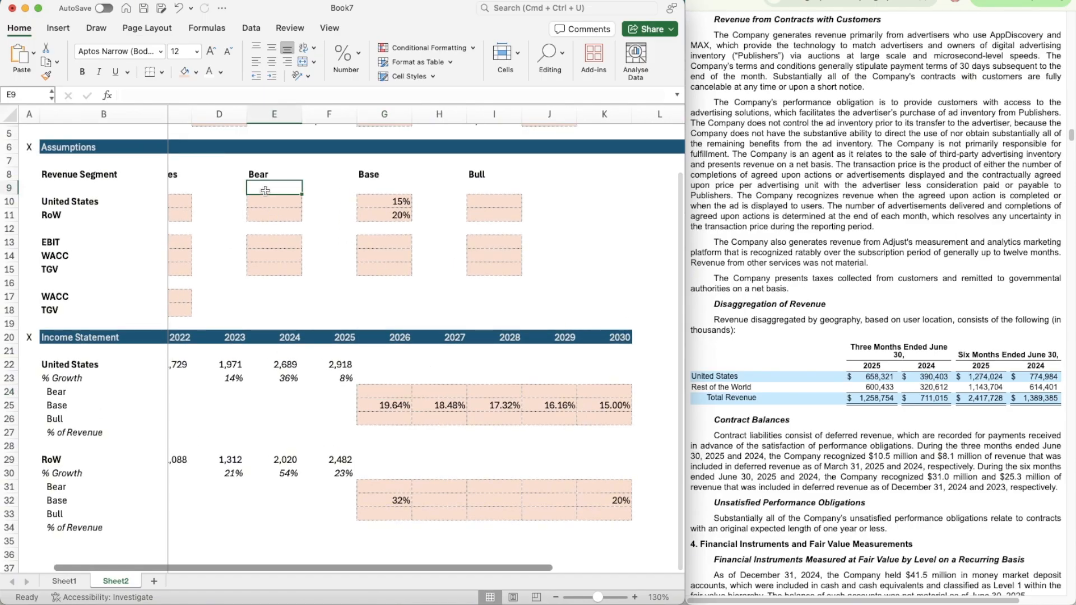
{"action": "left_click", "coordinate": [267, 200]}
{"action": "type", "text": "90"}
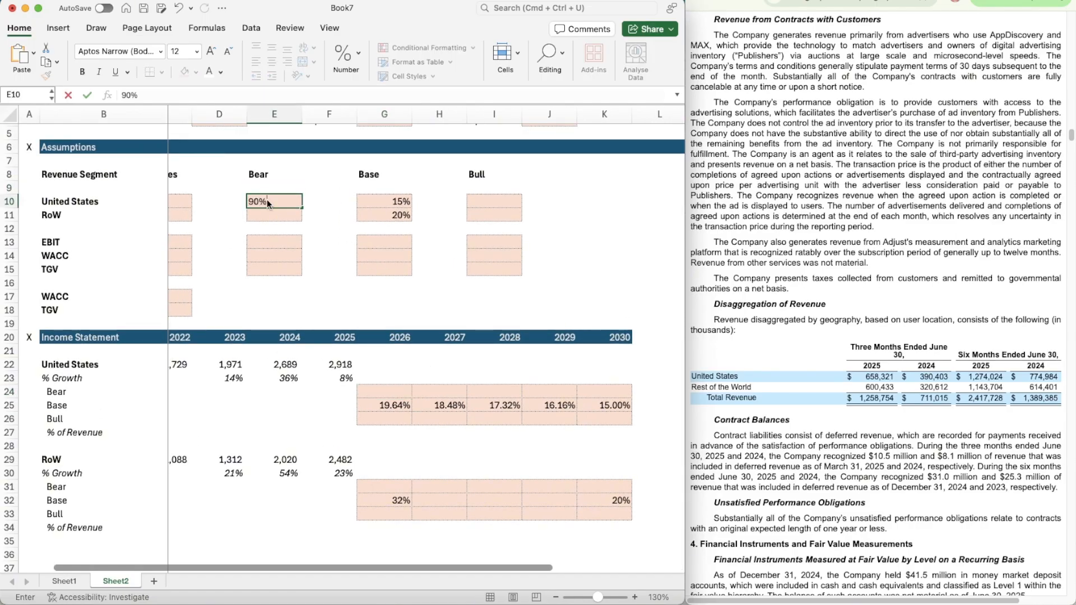
{"action": "key", "text": "Return"}
{"action": "type", "text": "90"}
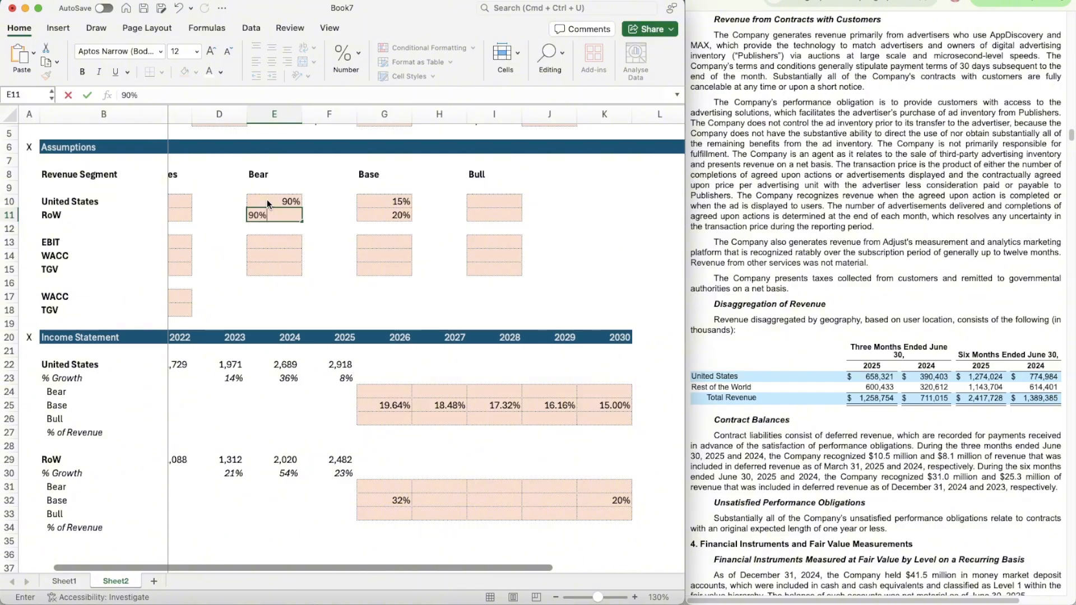
{"action": "key", "text": "Return"}
- Enter 110% as the Bull assumption for United States in I10 and copy it to RoW in I11
{"action": "key", "text": "Right"}
{"action": "key", "text": "Right"}
{"action": "key", "text": "Right"}
{"action": "key", "text": "Right"}
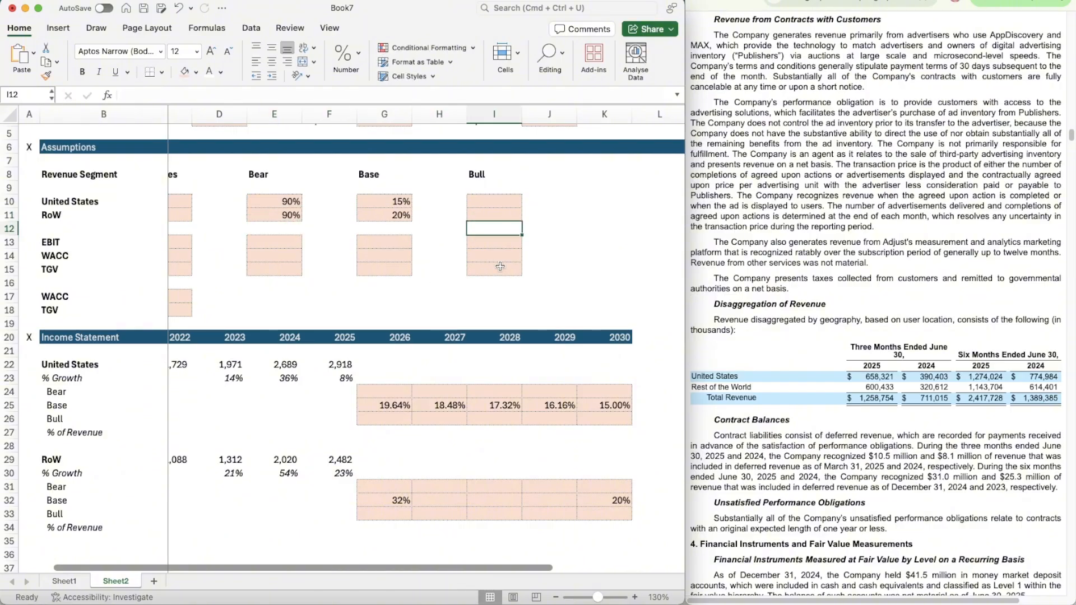
{"action": "key", "text": "Up"}
{"action": "key", "text": "Up"}
{"action": "type", "text": "110"}
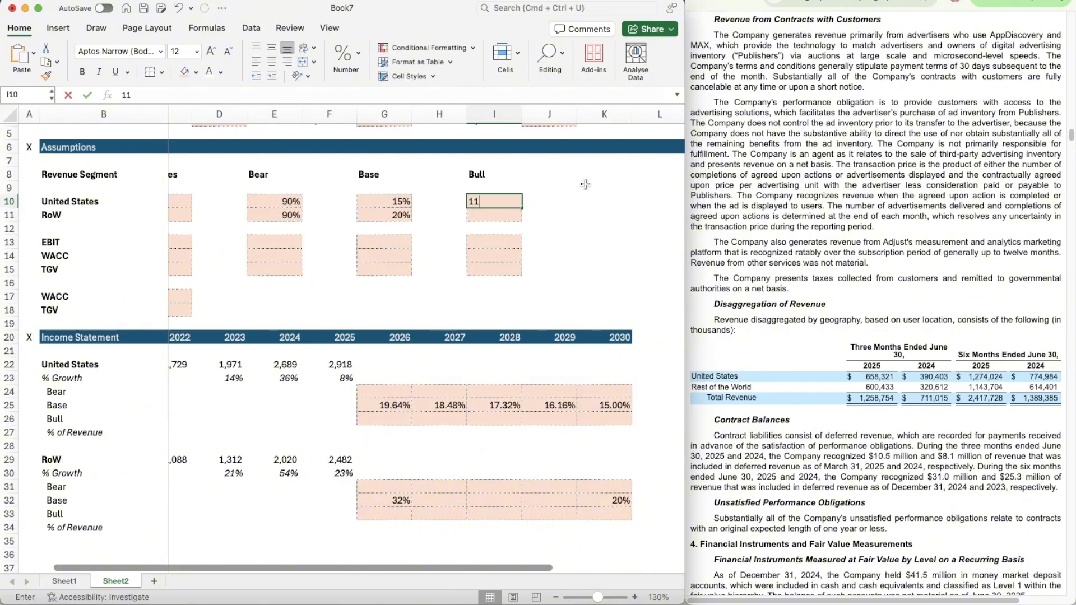
{"action": "key", "text": "super+c"}
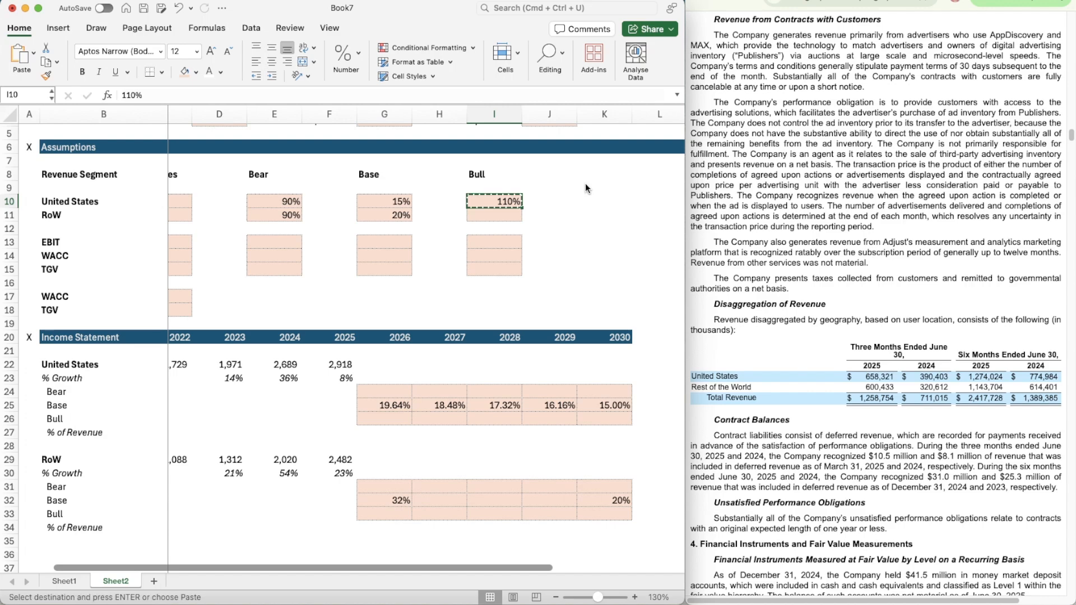
{"action": "key", "text": "Down"}
{"action": "key", "text": "super+v"}
{"action": "scroll", "coordinate": [580, 288], "scroll_direction": "down", "scroll_amount": 1}
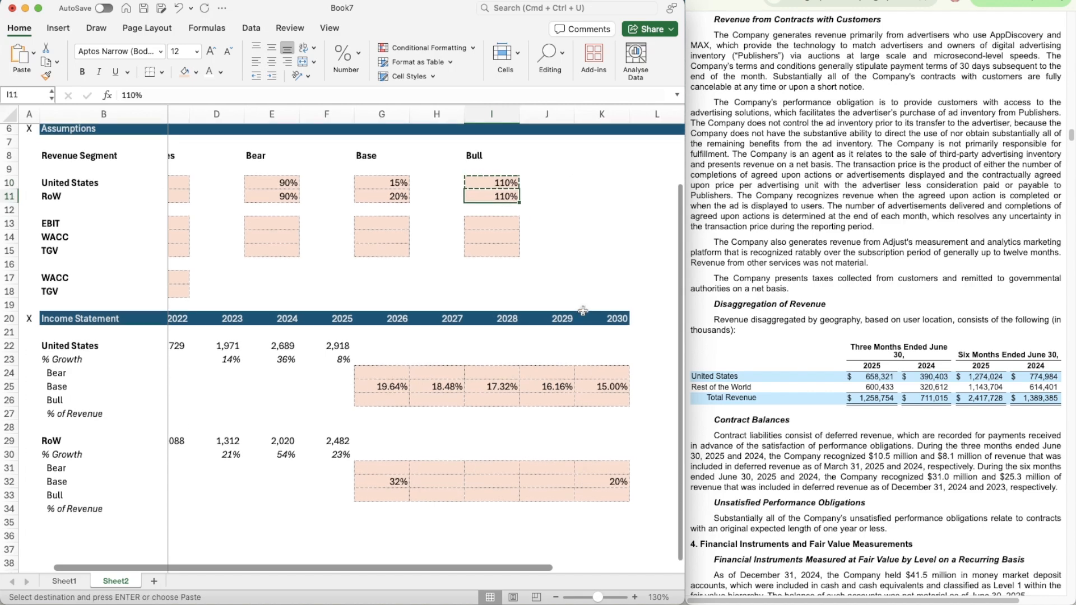
{"action": "key", "text": "Escape"}
{"action": "scroll", "coordinate": [653, 275], "scroll_direction": "up", "scroll_amount": 1}
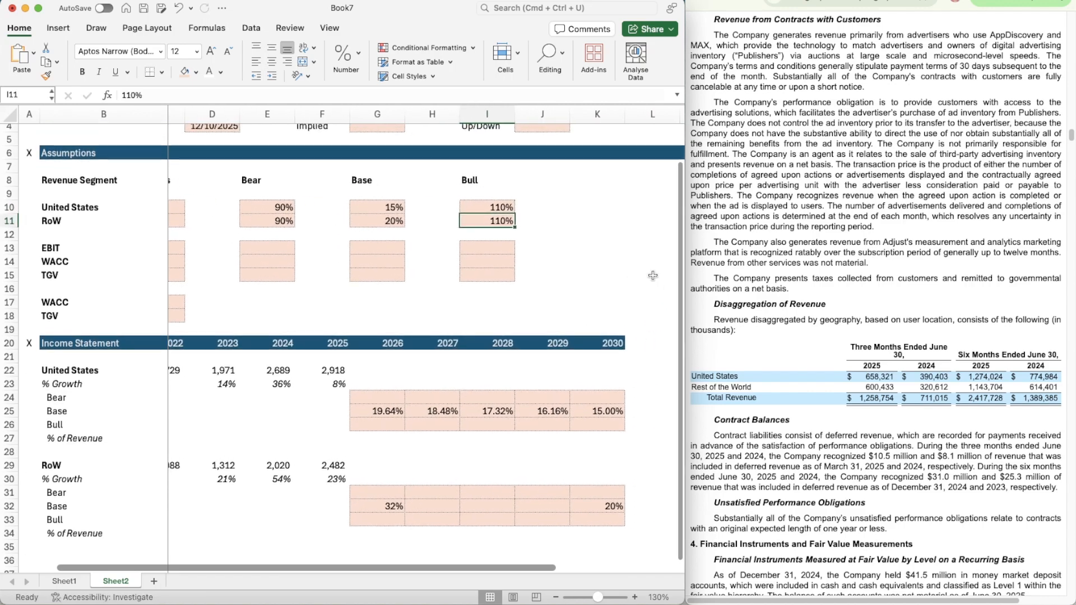
- Enter the United States 2026 Bear growth formula =G25*$E$10 in G24, with the Bear assumption locked as an absolute reference
{"action": "left_click", "coordinate": [367, 387]}
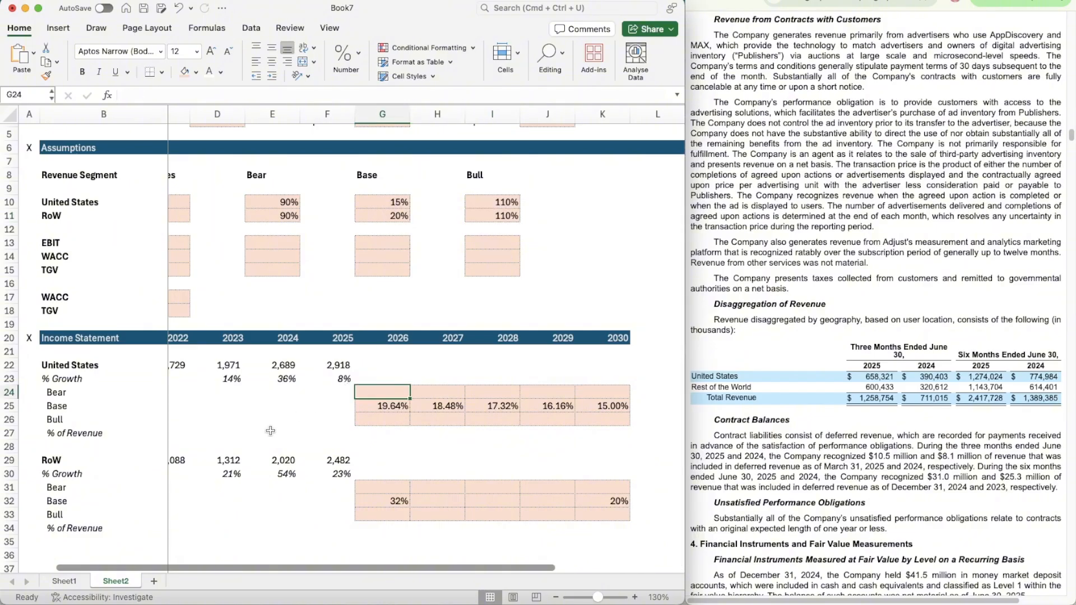
{"action": "type", "text": "="}
{"action": "key", "text": "Down"}
{"action": "type", "text": "*"}
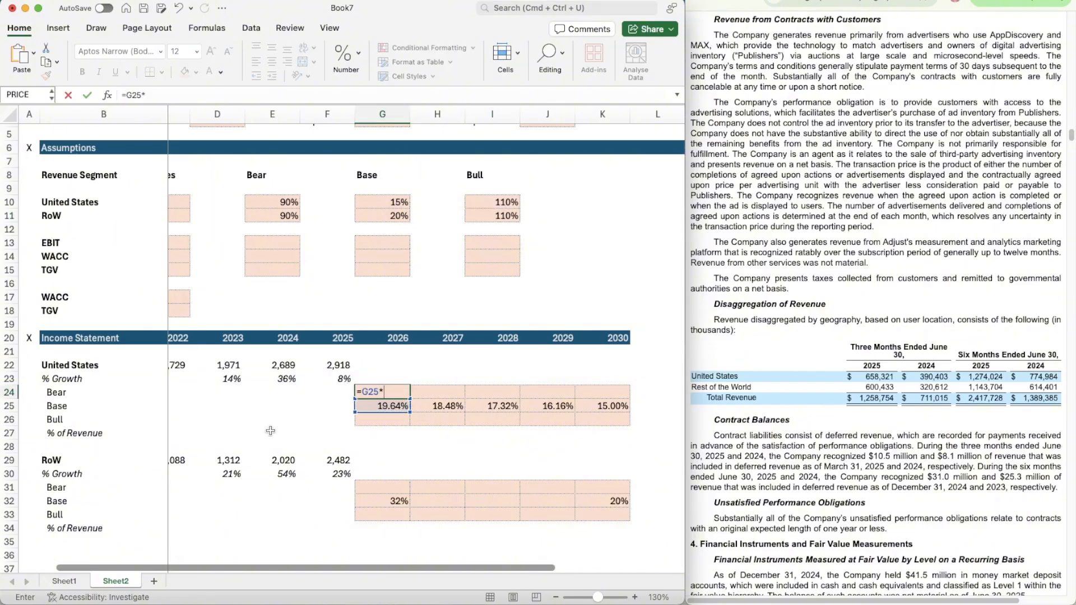
{"action": "left_click", "coordinate": [271, 201]}
{"action": "left_click", "coordinate": [147, 94]}
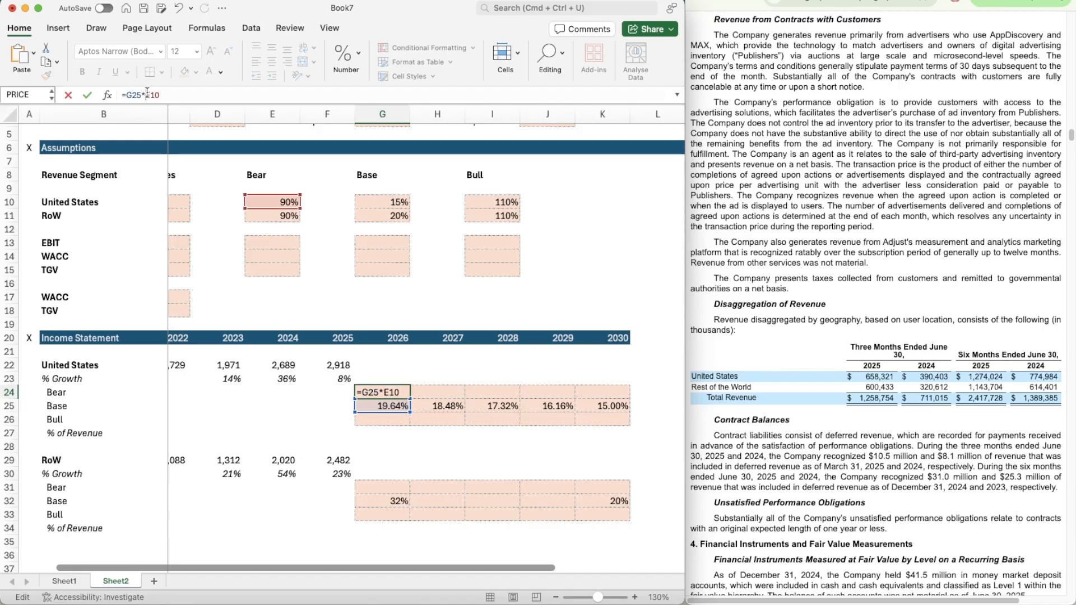
{"action": "key", "text": "F4"}
{"action": "key", "text": "ctrl+Return"}
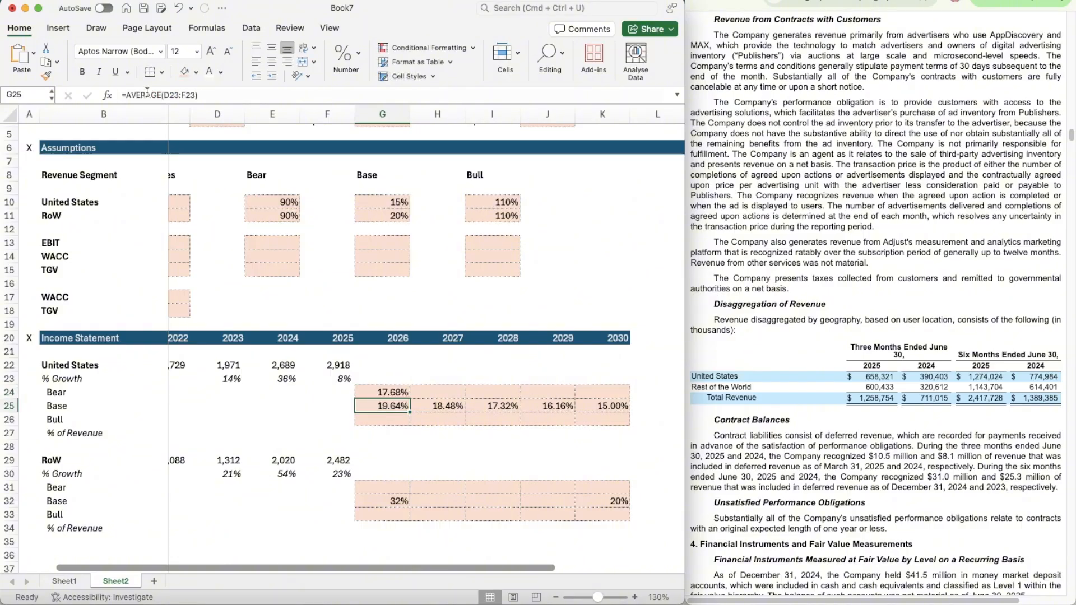
- Copy the United States Bear growth formula from G24 across to 2027 through 2030
{"action": "key", "text": "super+c"}
{"action": "key", "text": "shift+Right"}
{"action": "key", "text": "shift+Right"}
{"action": "key", "text": "shift+Right"}
{"action": "key", "text": "shift+Right"}
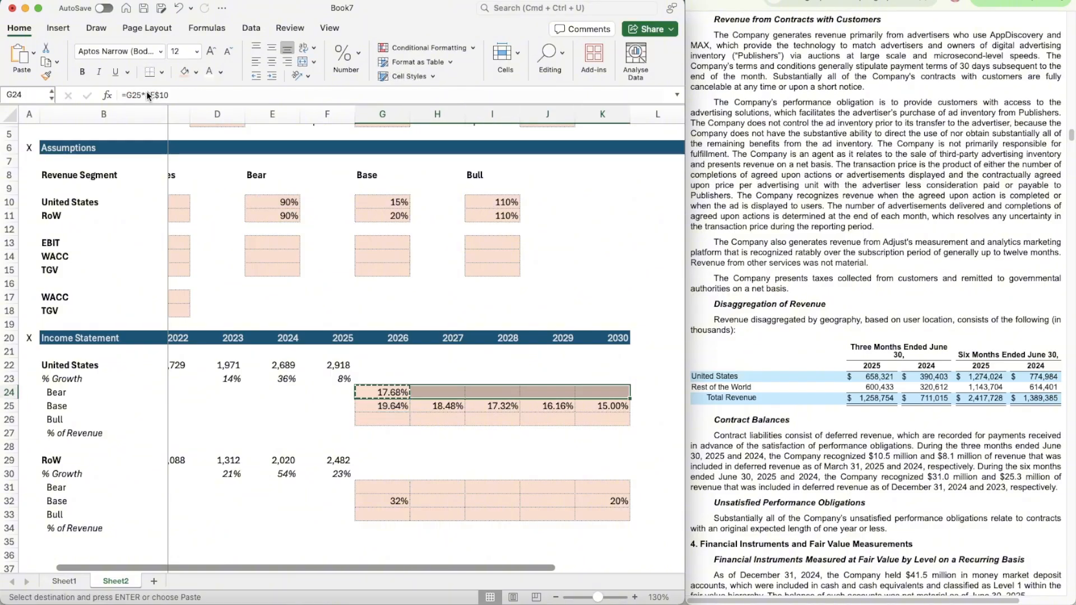
{"action": "key", "text": "super+v"}
- Copy the United States Bear formula into the 2026 Bull cell G26 and change it to =G25*$I$10
{"action": "key", "text": "Down"}
{"action": "key", "text": "Down"}
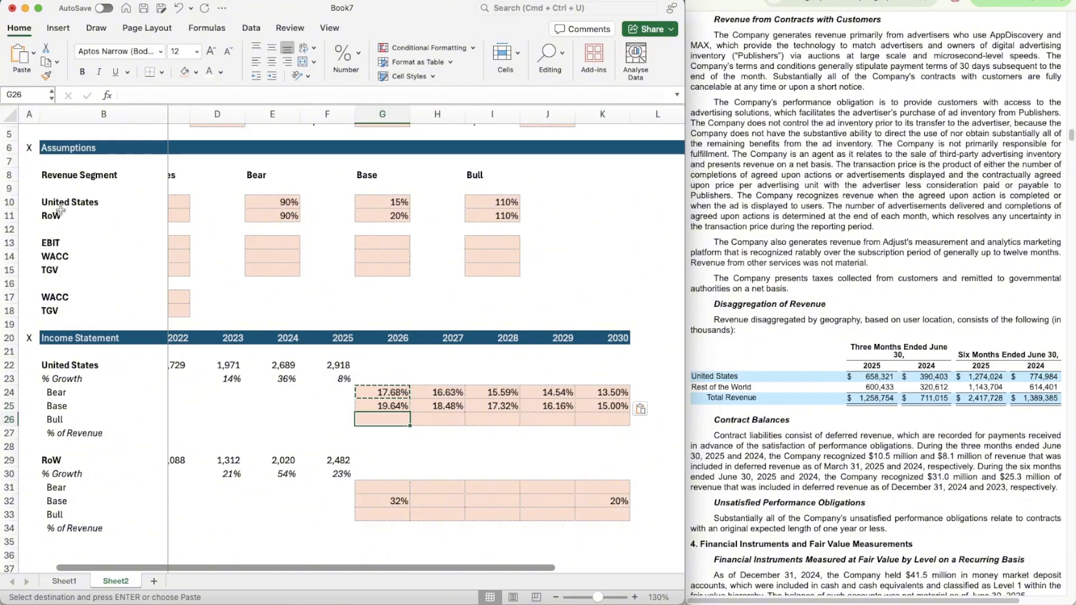
{"action": "key", "text": "Up"}
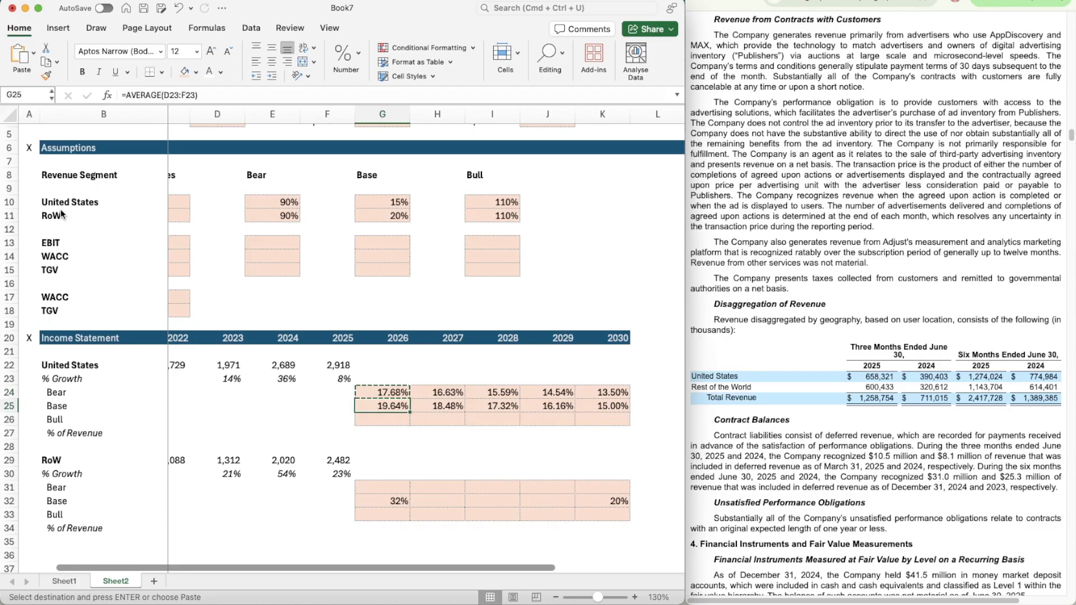
{"action": "key", "text": "Down"}
{"action": "key", "text": "super+v"}
{"action": "left_click", "coordinate": [156, 94]}
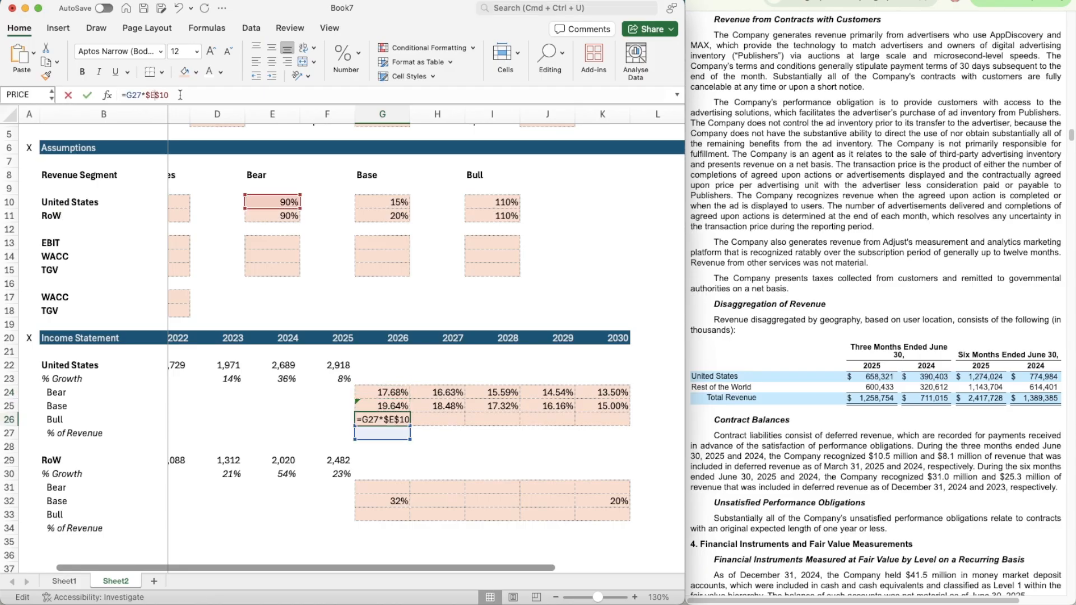
{"action": "key", "text": "BackSpace"}
{"action": "type", "text": "I"}
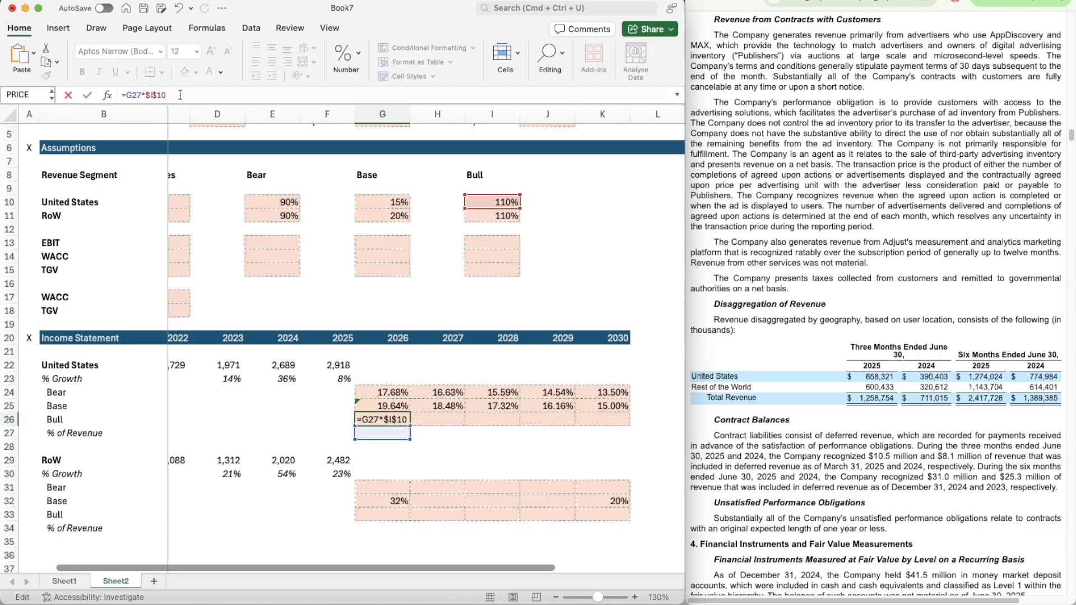
{"action": "key", "text": "ctrl+Return"}
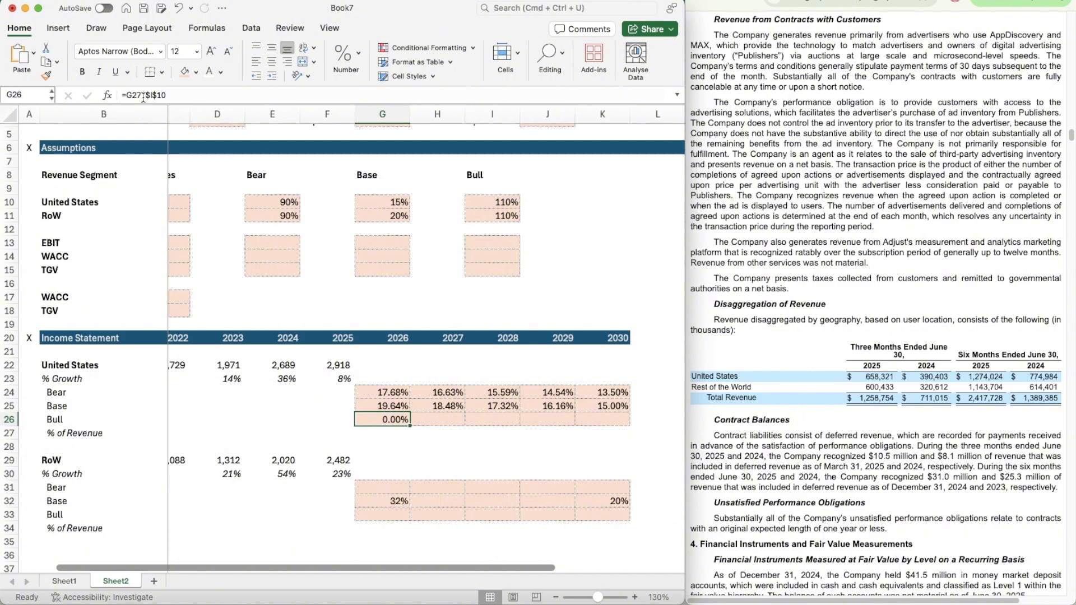
{"action": "left_click", "coordinate": [141, 94]}
{"action": "key", "text": "BackSpace"}
{"action": "type", "text": "5"}
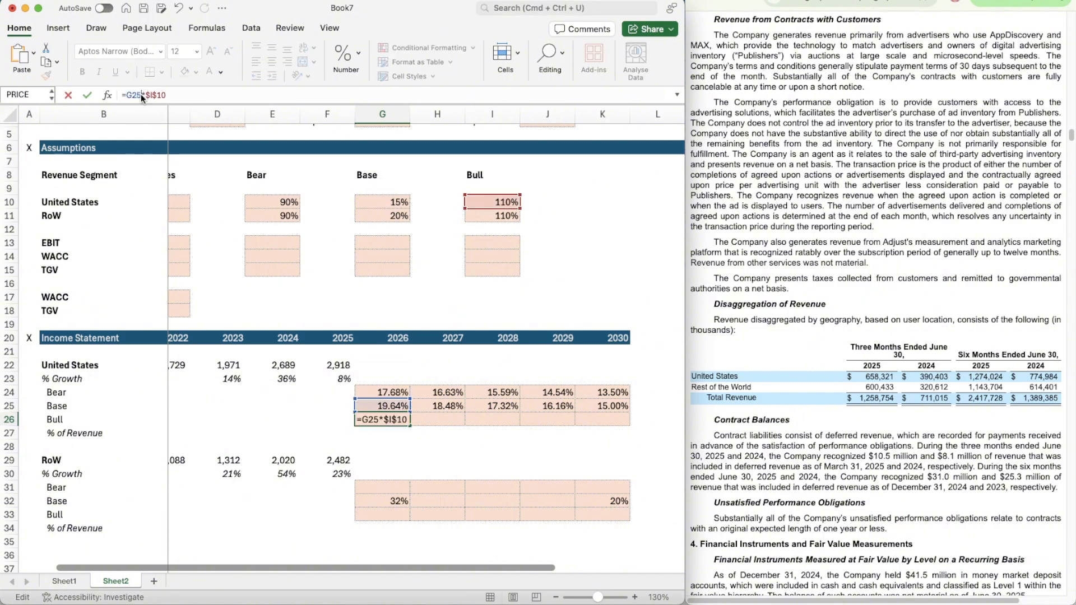
{"action": "key", "text": "Return"}
- Copy the United States Bull growth formula from G26 across to 2027 through 2030
{"action": "key", "text": "Up"}
{"action": "key", "text": "cmd+c"}
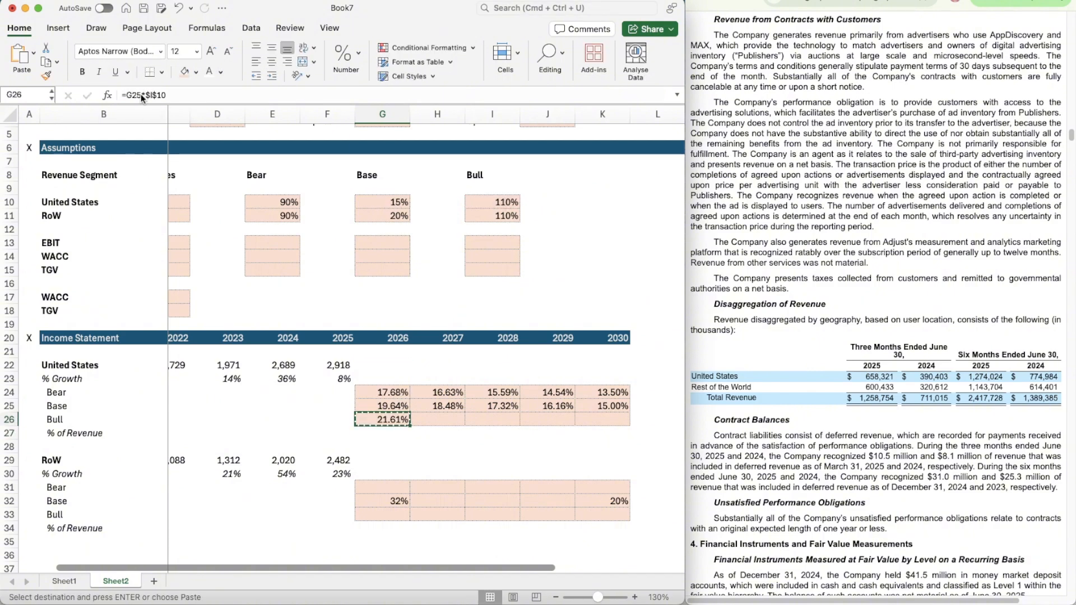
{"action": "key", "text": "shift+Right"}
{"action": "key", "text": "shift+Right"}
{"action": "key", "text": "shift+Right"}
{"action": "key", "text": "shift+Right"}
{"action": "key", "text": "cmd+v"}
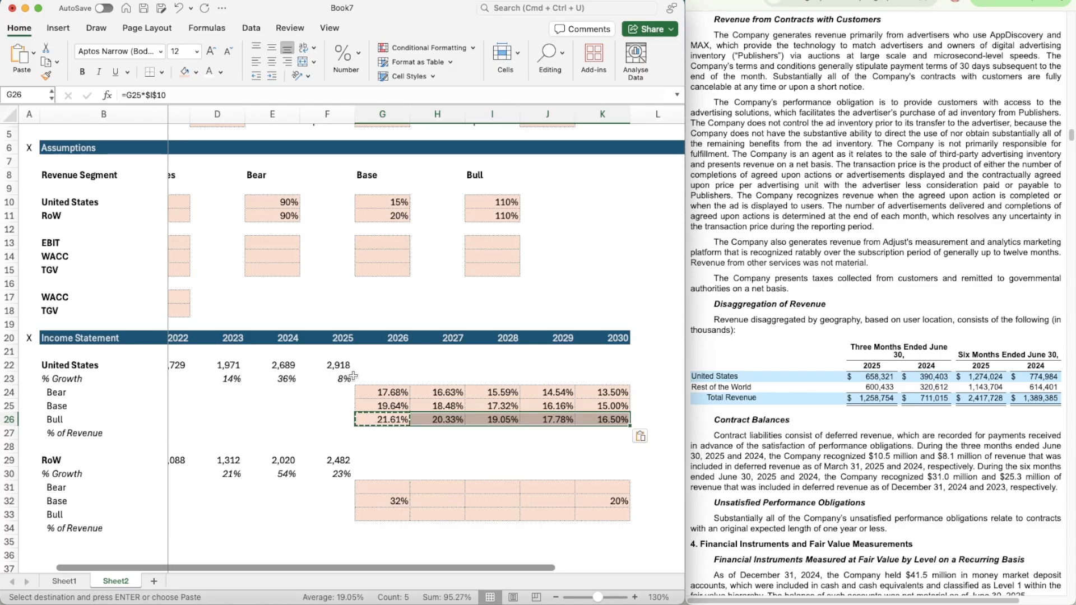
{"action": "left_click", "coordinate": [378, 389]}
{"action": "left_click", "coordinate": [390, 374]}
{"action": "key", "text": "Escape"}
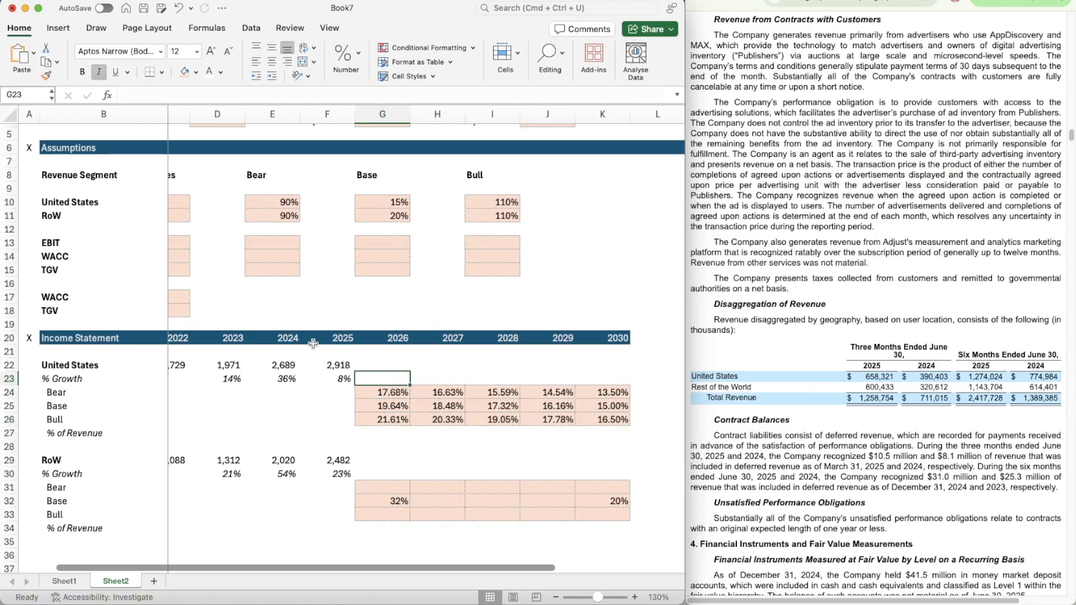
- Set the scenario switches for United States in C10 and RoW in C11 to 2
{"action": "scroll", "coordinate": [176, 218], "scroll_direction": "left", "scroll_amount": 2}
{"action": "scroll", "coordinate": [176, 218], "scroll_direction": "up", "scroll_amount": 1}
{"action": "left_click", "coordinate": [187, 219]}
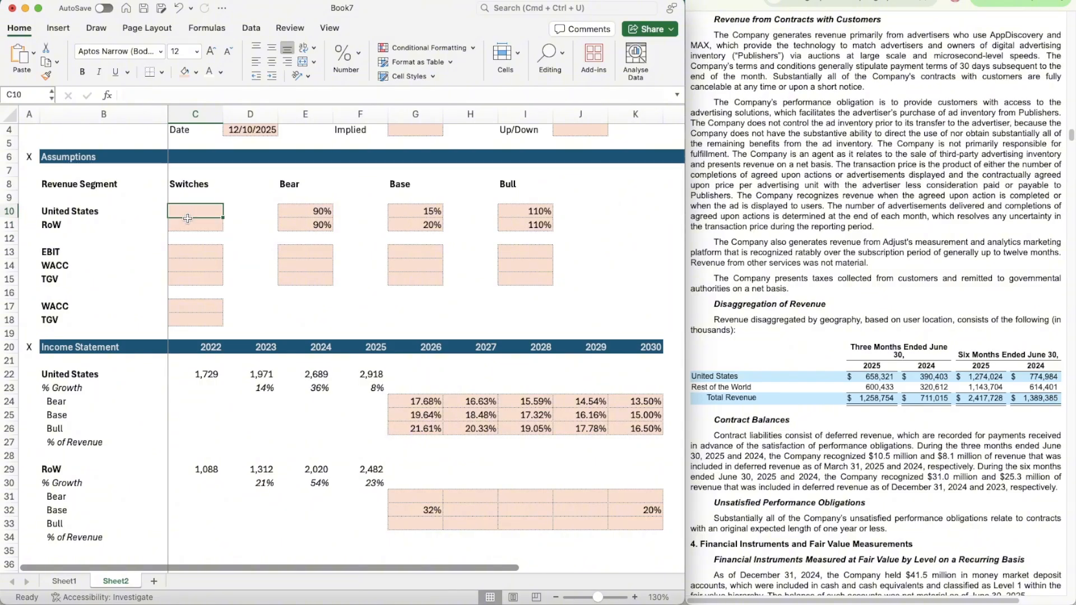
{"action": "type", "text": "2"}
{"action": "key", "text": "Return"}
{"action": "type", "text": "2"}
{"action": "key", "text": "Return"}
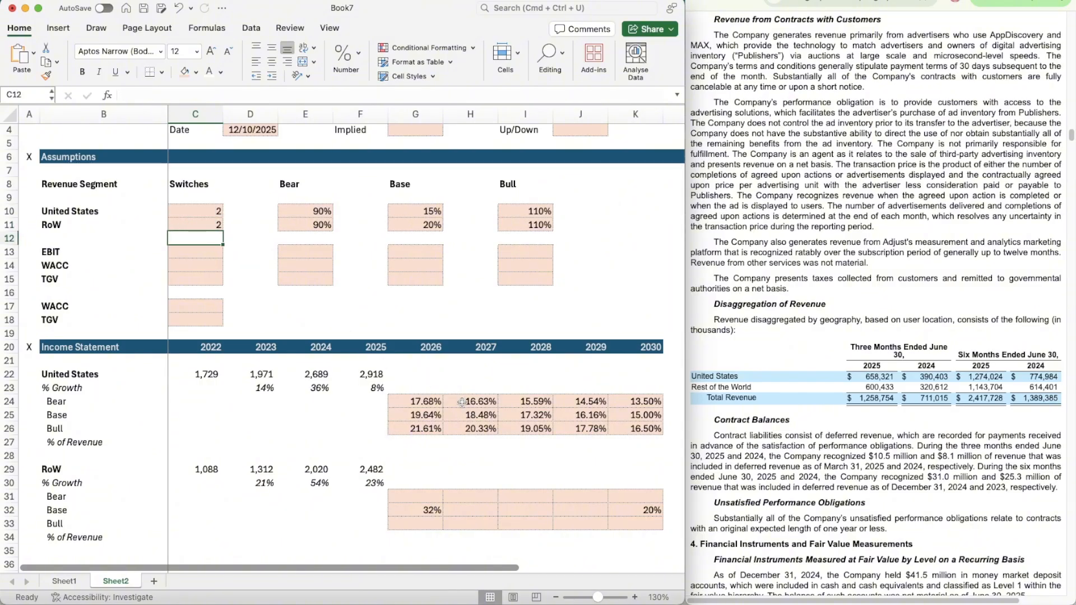
- Enter the United States 2026 growth formula =OFFSET(G23,$C$10,0) in G23 and format it as a whole percentage
{"action": "left_click", "coordinate": [417, 387]}
{"action": "type", "text": "="}
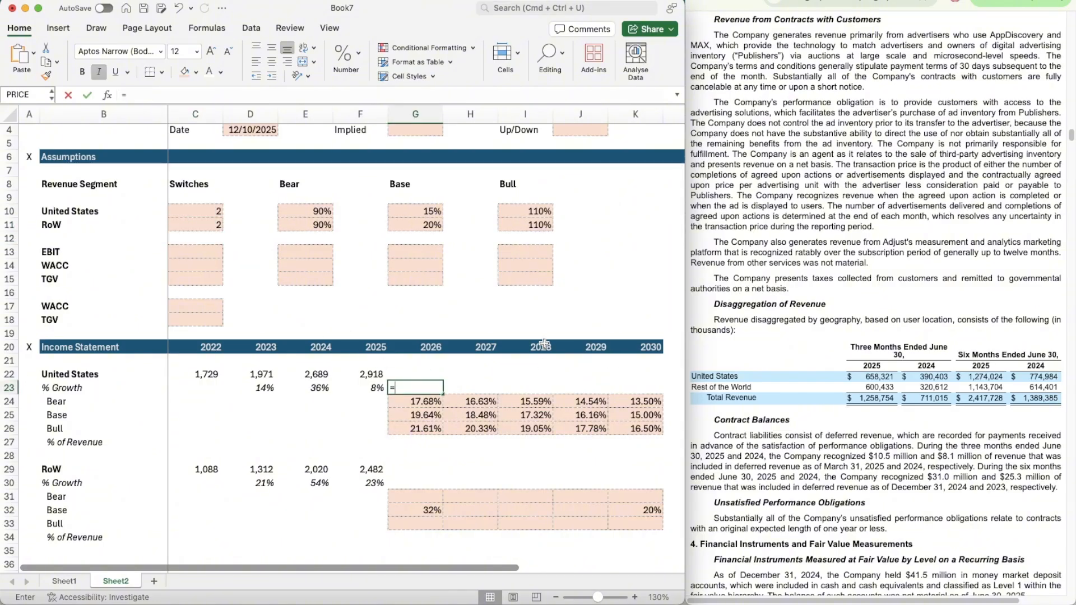
{"action": "type", "text": "off"}
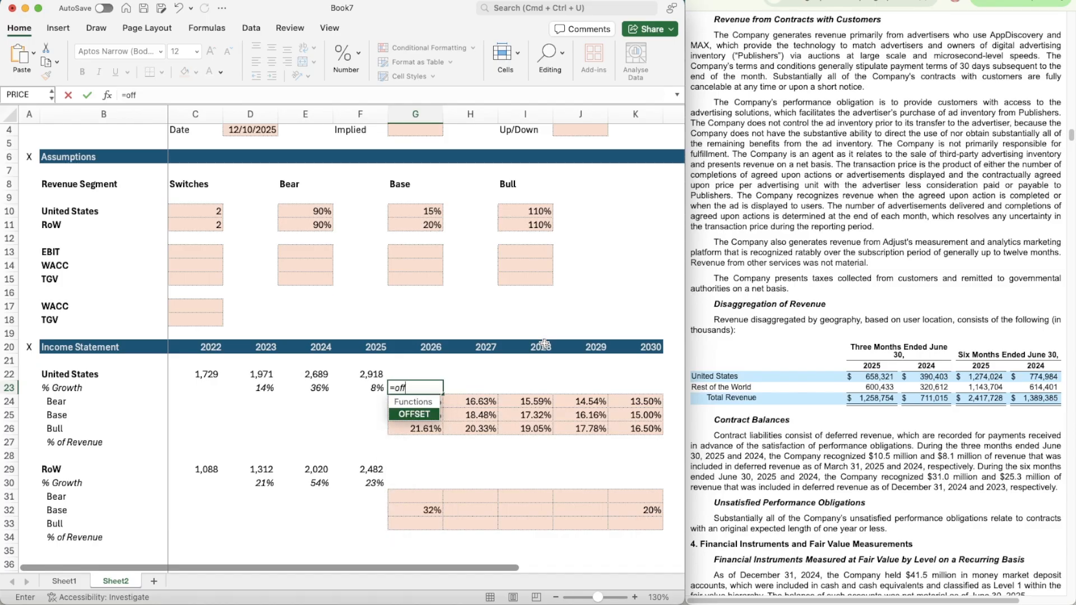
{"action": "type", "text": "set"}
{"action": "key", "text": "Tab"}
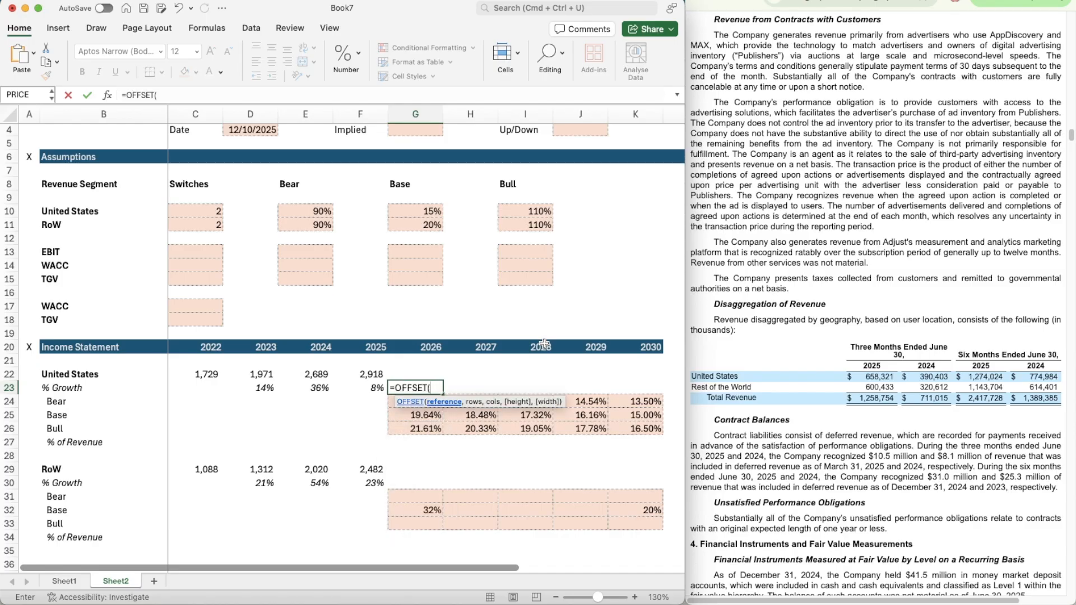
{"action": "type", "text": "G23,"}
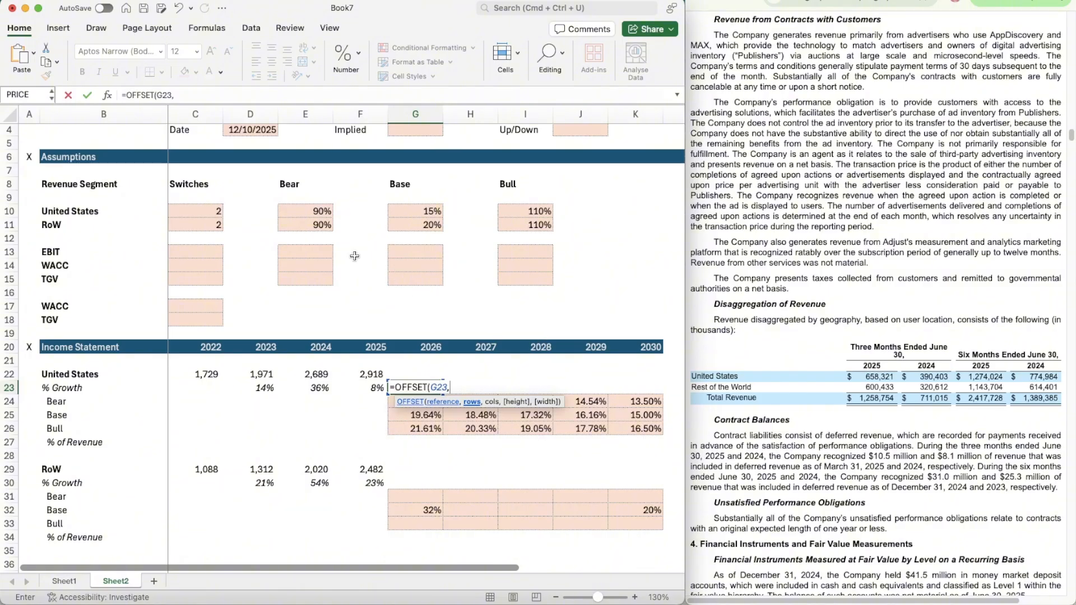
{"action": "left_click", "coordinate": [189, 210]}
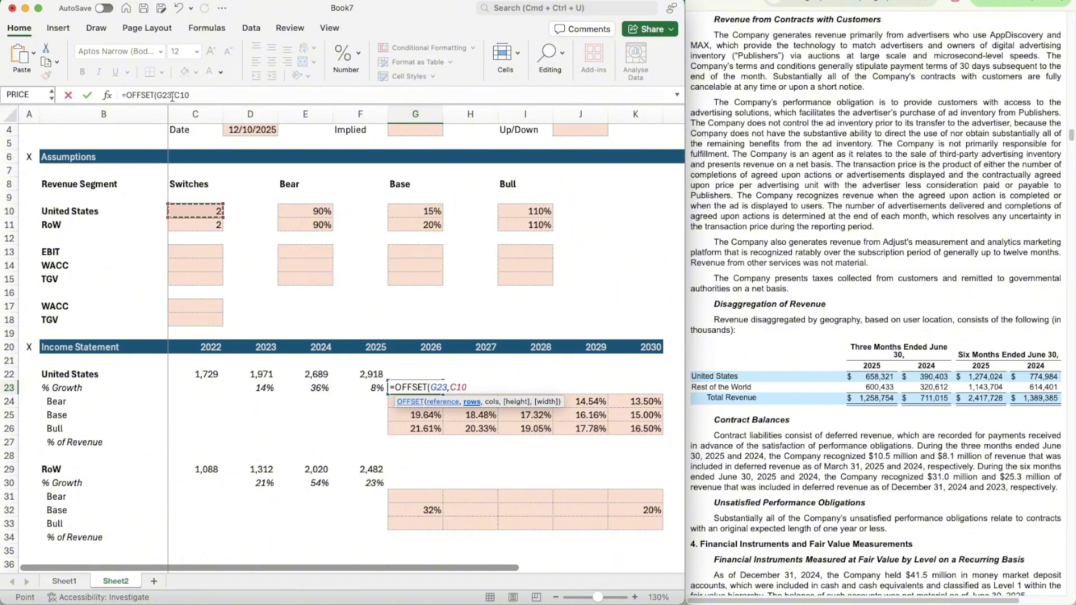
{"action": "left_click", "coordinate": [198, 95]}
{"action": "type", "text": "$C"}
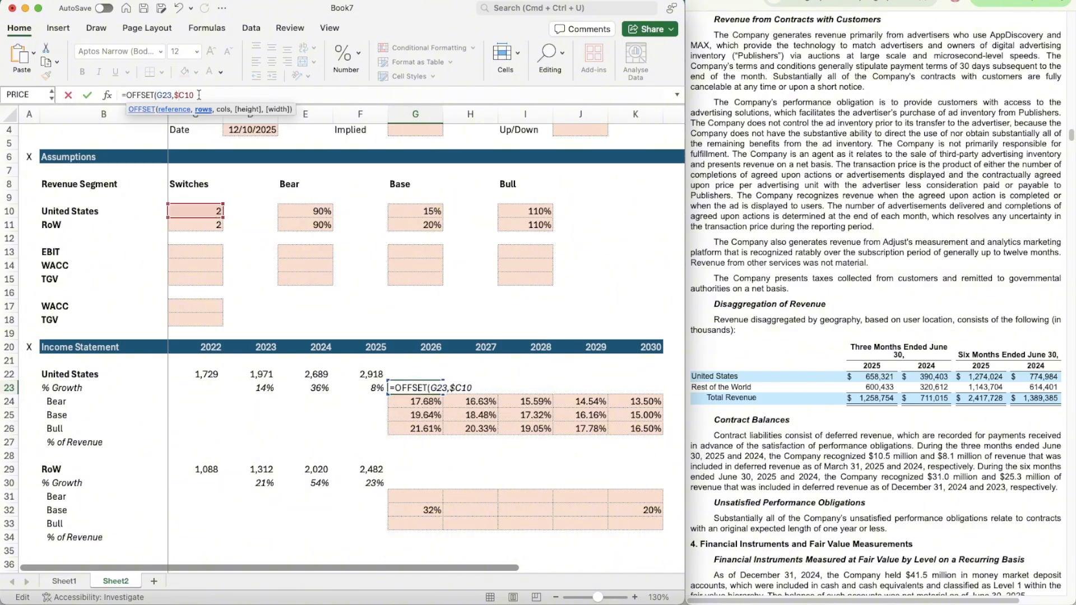
{"action": "type", "text": "$10,0)"}
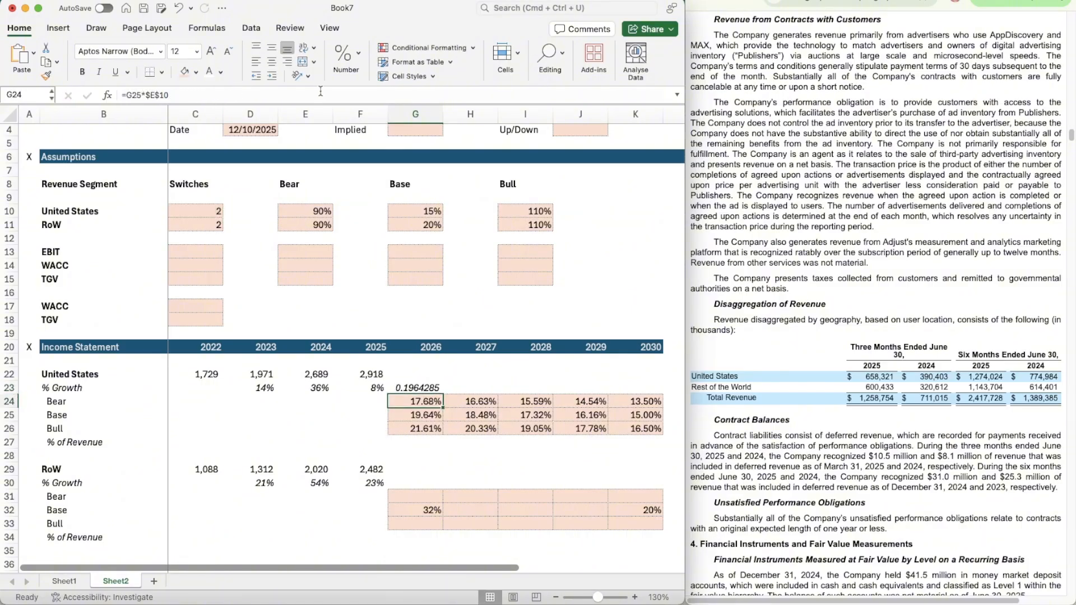
{"action": "key", "text": "ctrl+Return"}
- Copy the United States OFFSET growth formula from G23 across to 2027 through 2030
{"action": "key", "text": "super+c"}
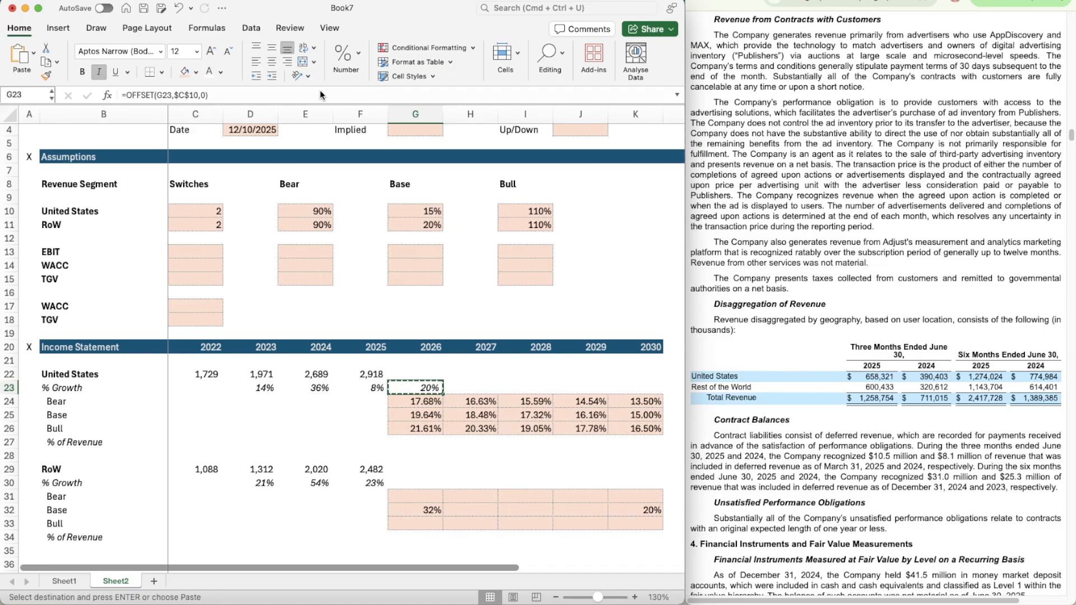
{"action": "key", "text": "shift+Right"}
{"action": "key", "text": "shift+Right"}
{"action": "key", "text": "shift+Right"}
{"action": "key", "text": "shift+Right"}
{"action": "key", "text": "super+v"}
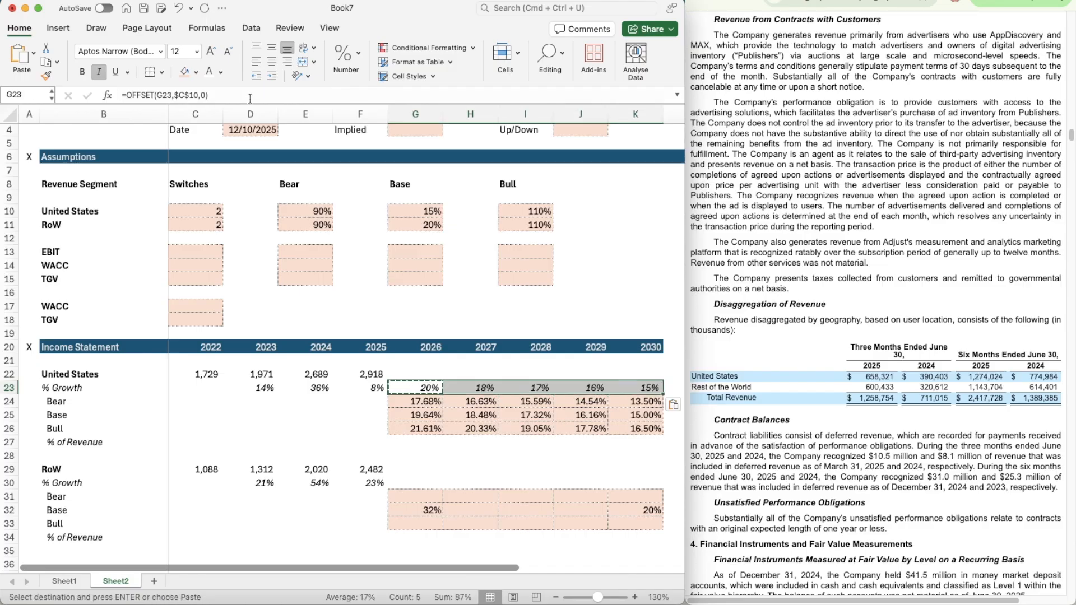
{"action": "key", "text": "Escape"}
- Enter the United States 2026 revenue forecast formula =F22*(1+G23) in G22
{"action": "key", "text": "Up"}
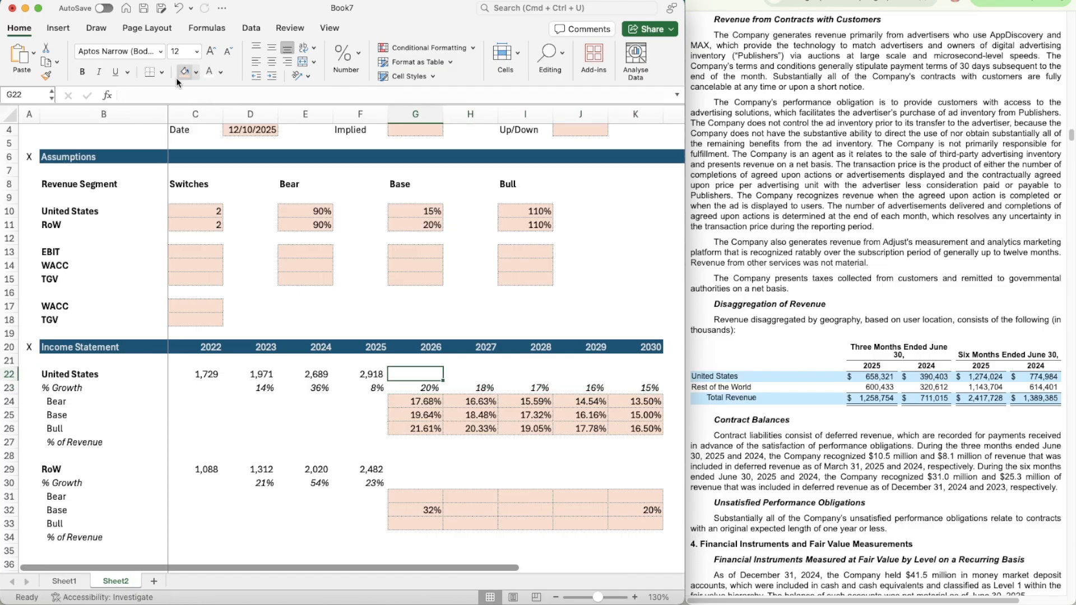
{"action": "type", "text": "="}
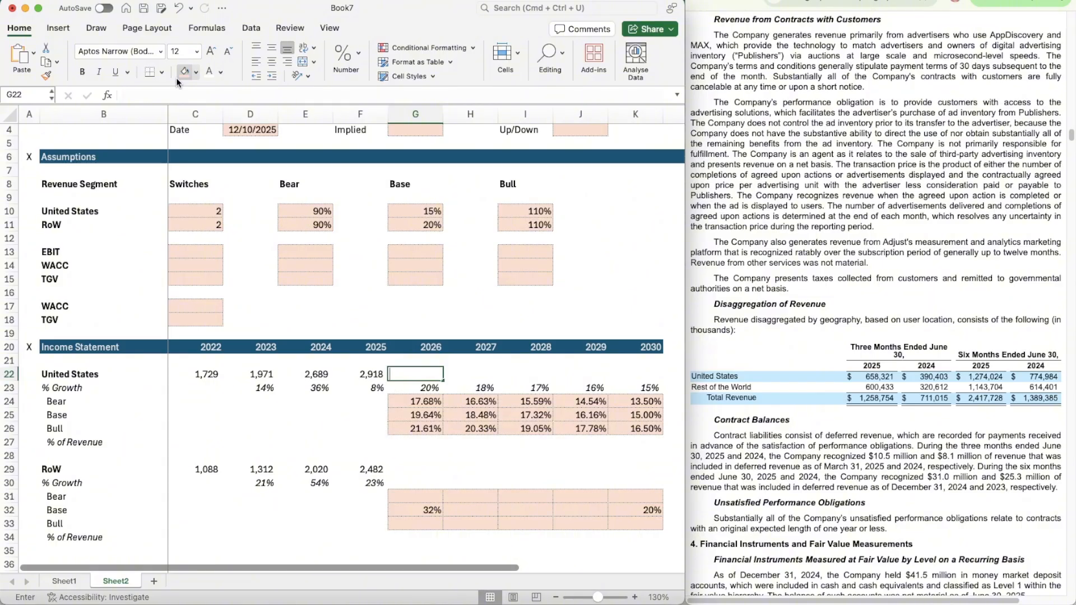
{"action": "key", "text": "Left"}
{"action": "type", "text": "*"}
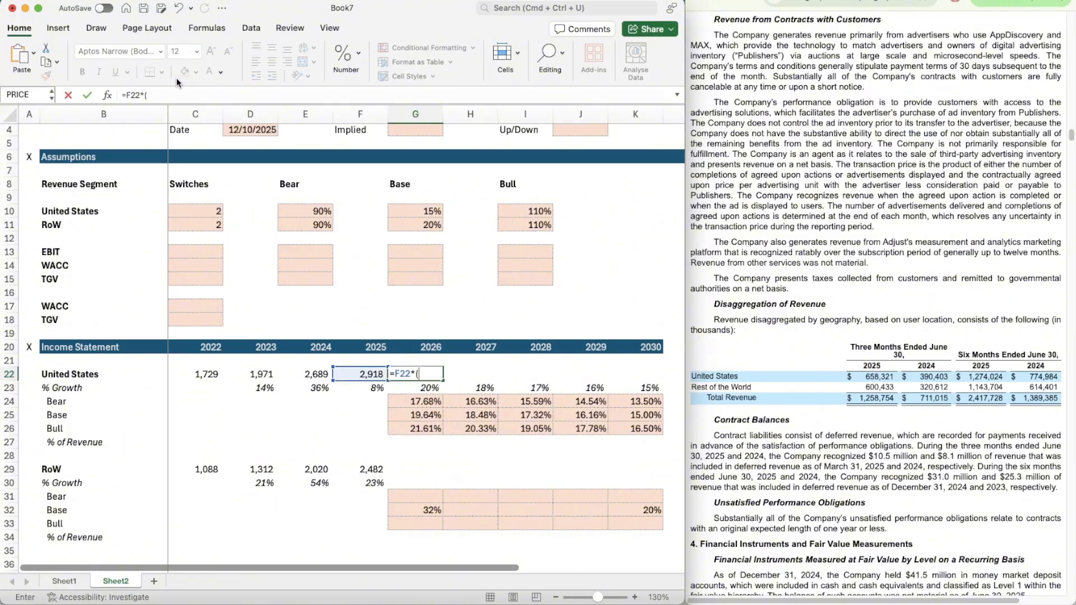
{"action": "type", "text": "(1+"}
{"action": "key", "text": "Down"}
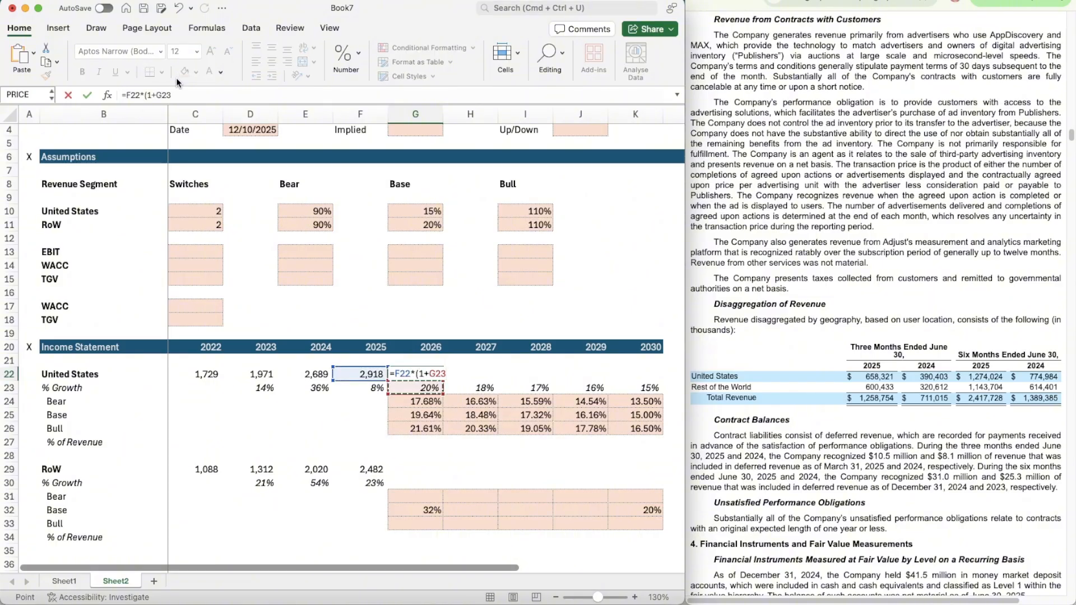
{"action": "type", "text": ")"}
{"action": "key", "text": "ctrl+Return"}
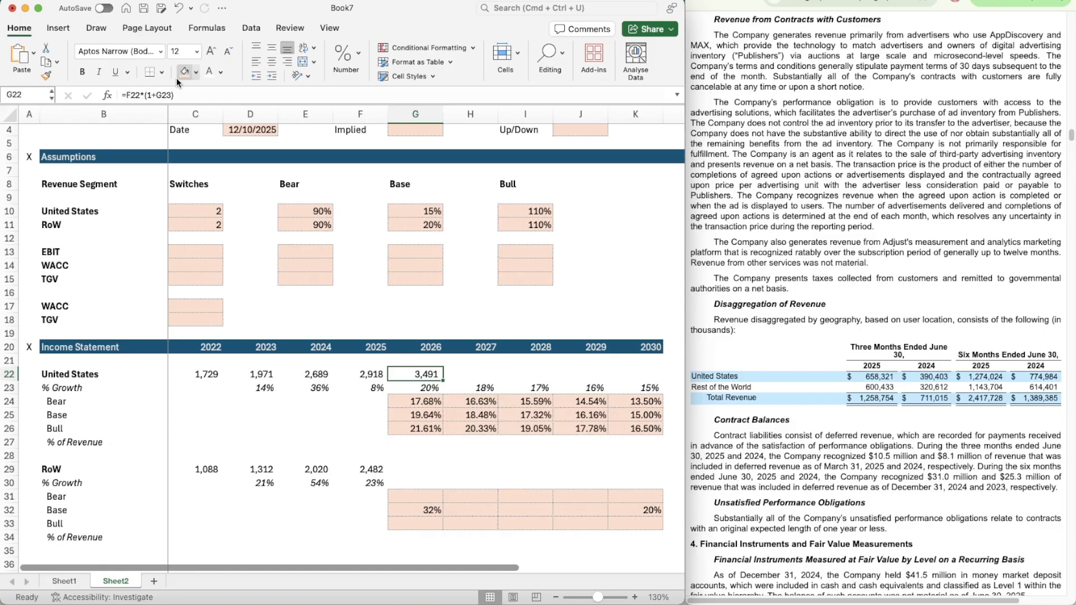
- Copy the United States revenue forecast formula from G22 across to 2027 through 2030
{"action": "key", "text": "super+c"}
{"action": "key", "text": "shift+Right"}
{"action": "key", "text": "shift+Right"}
{"action": "key", "text": "shift+Right"}
{"action": "key", "text": "shift+Right"}
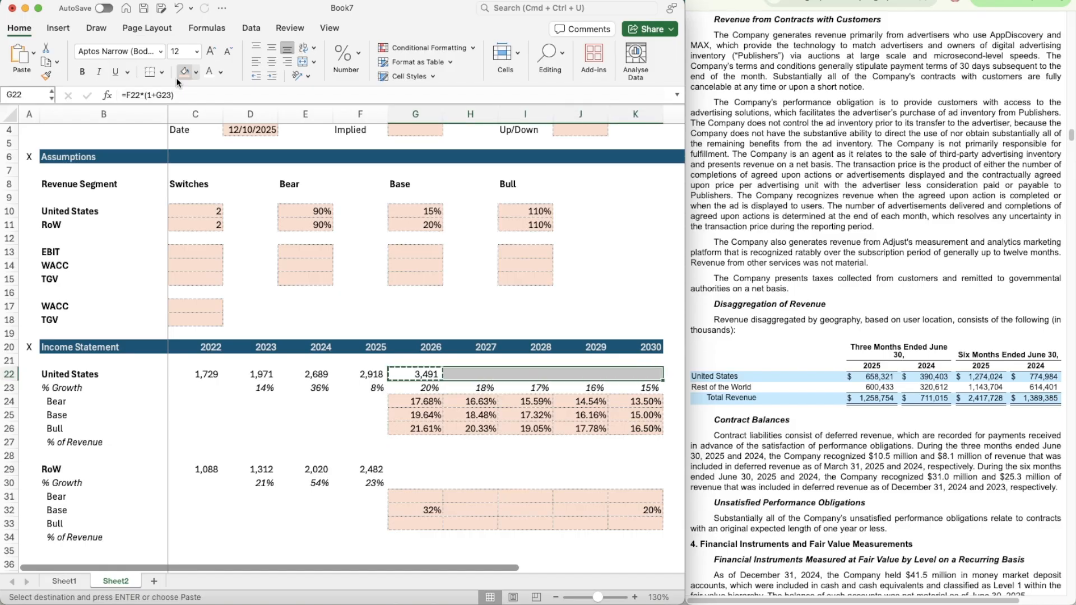
{"action": "key", "text": "Return"}
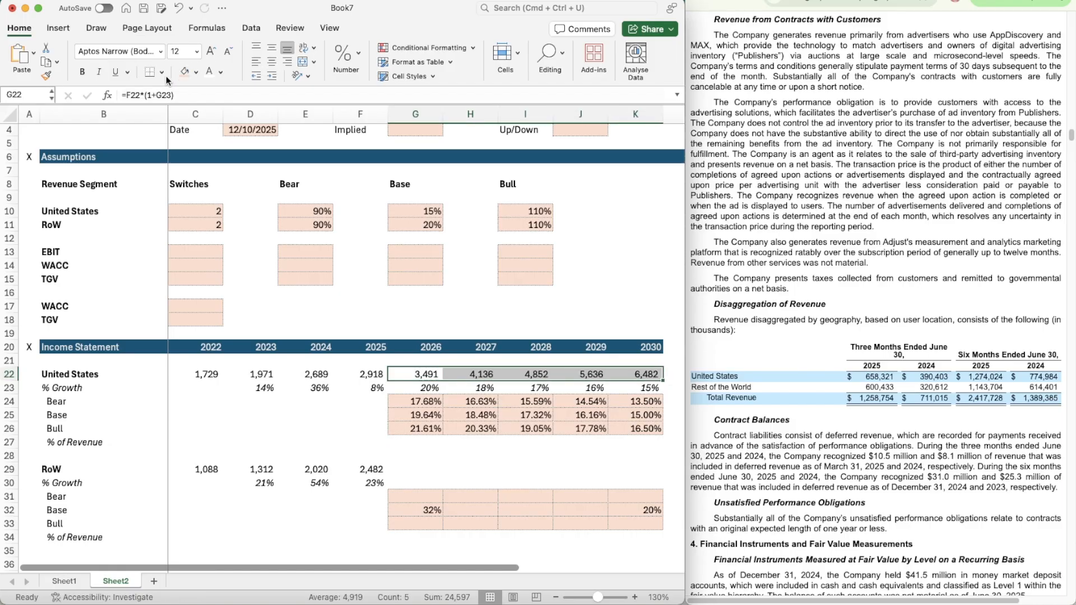
- Copy the United States Bear, Base and Bull growth block G24:K26 into the RoW block starting at G31
{"action": "left_click", "coordinate": [426, 419]}
{"action": "key", "text": "Up"}
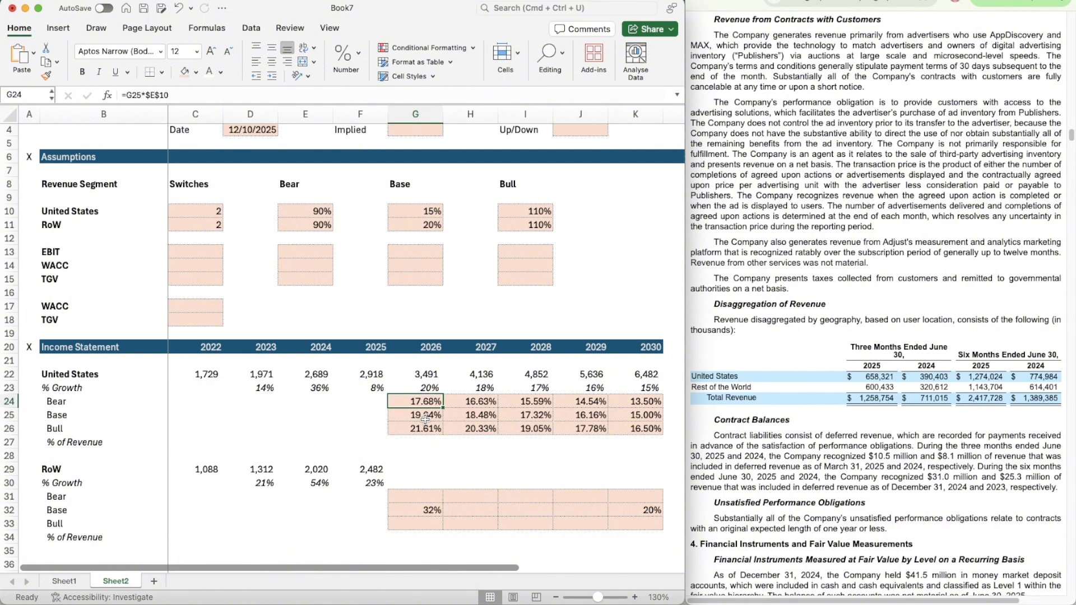
{"action": "key", "text": "shift+Down"}
{"action": "key", "text": "shift+Down"}
{"action": "key", "text": "shift+Right"}
{"action": "key", "text": "shift+Right"}
{"action": "key", "text": "shift+Right"}
{"action": "key", "text": "shift+Right"}
{"action": "key", "text": "super+c"}
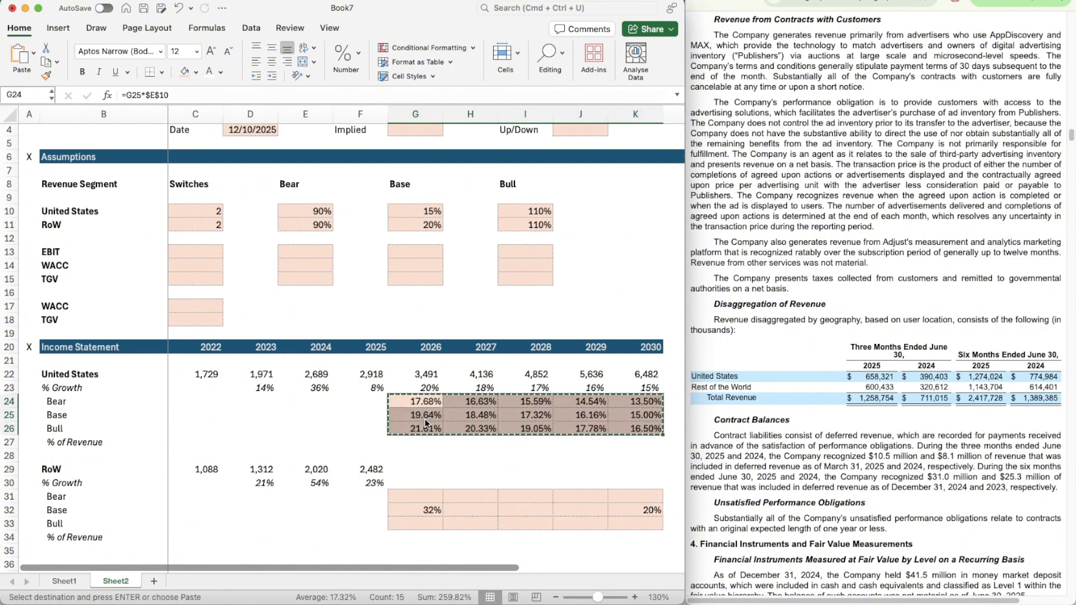
{"action": "key", "text": "Down"}
{"action": "key", "text": "Down"}
{"action": "key", "text": "Down"}
{"action": "key", "text": "Down"}
{"action": "key", "text": "Down"}
{"action": "key", "text": "Down"}
{"action": "key", "text": "Down"}
{"action": "key", "text": "super+v"}
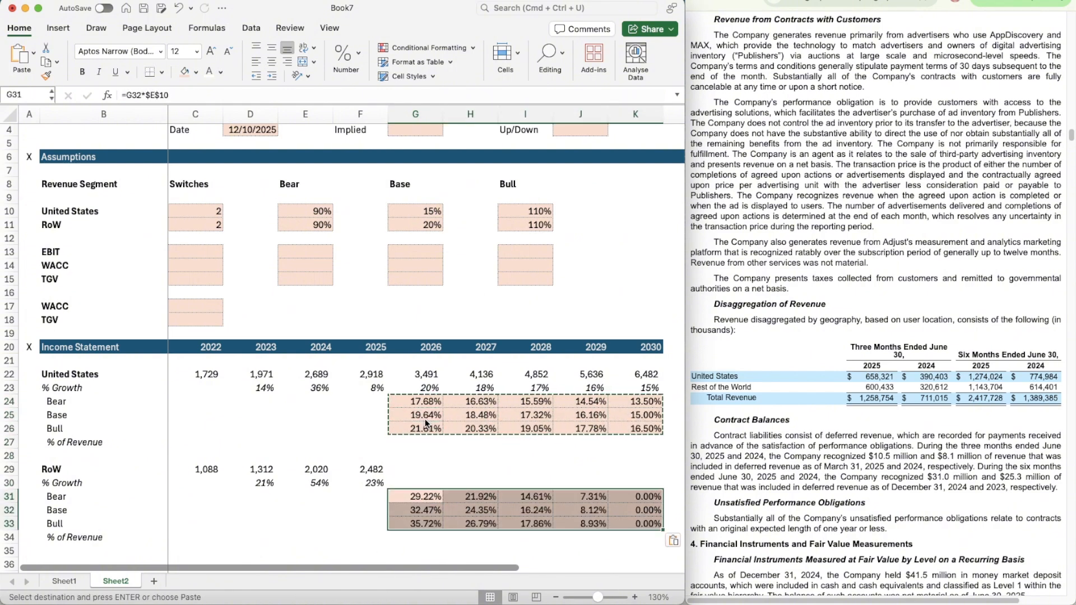
- Check the copied RoW Base formula in H32, and open the RoW 2026 Bear formula in G31 for editing
{"action": "key", "text": "Down"}
{"action": "key", "text": "Right"}
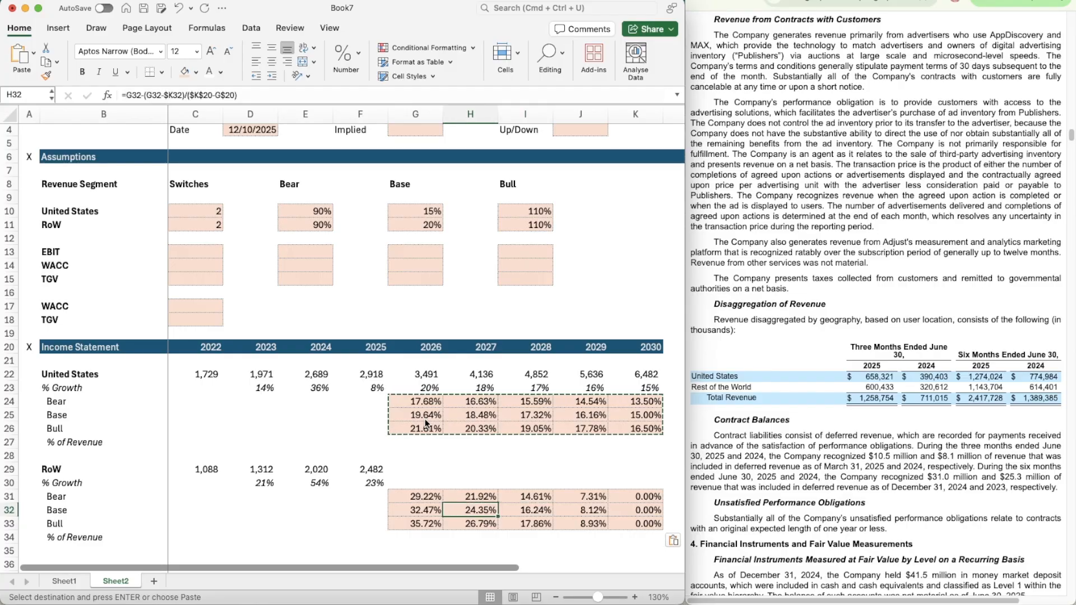
{"action": "key", "text": "Left"}
{"action": "key", "text": "Up"}
{"action": "type", "text": "=G32*$E$10"}
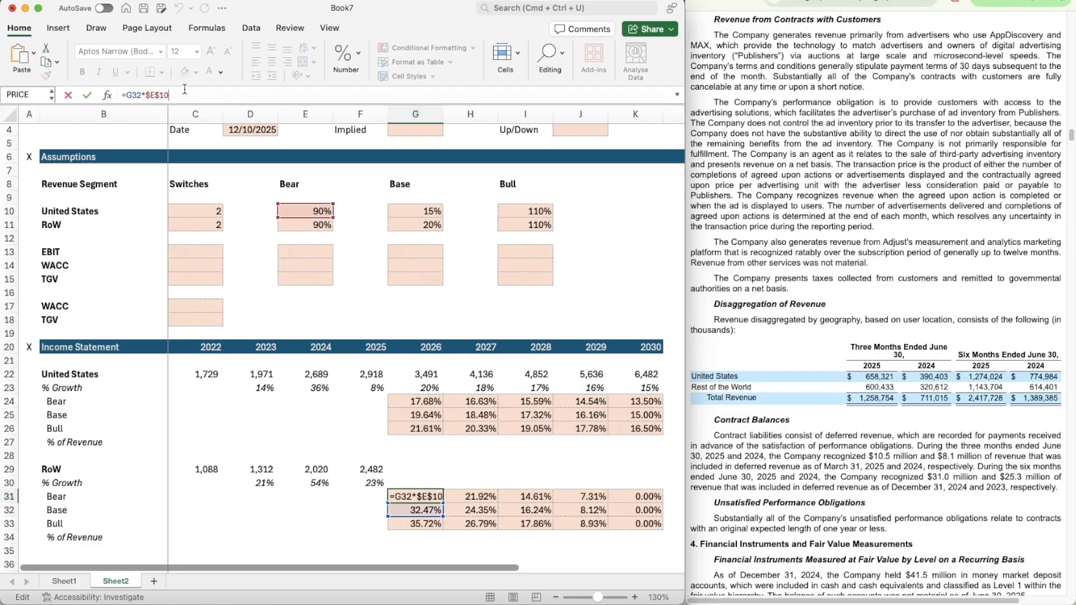
- Change the 2026 RoW Bear growth formula in G31 to =G32*$E$11 and copy it across through 2030
{"action": "key", "text": "Down"}
{"action": "key", "text": "Return"}
{"action": "key", "text": "Up"}
{"action": "key", "text": "super+c"}
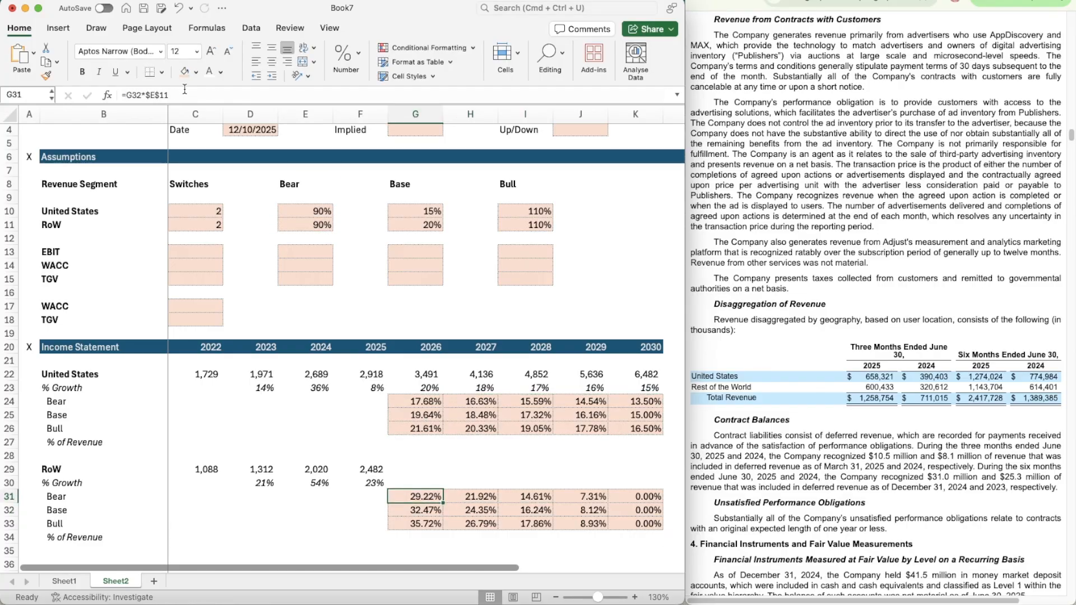
{"action": "key", "text": "shift+Right"}
{"action": "key", "text": "shift+Right"}
{"action": "key", "text": "shift+Right"}
{"action": "key", "text": "shift+Right"}
{"action": "key", "text": "super+v"}
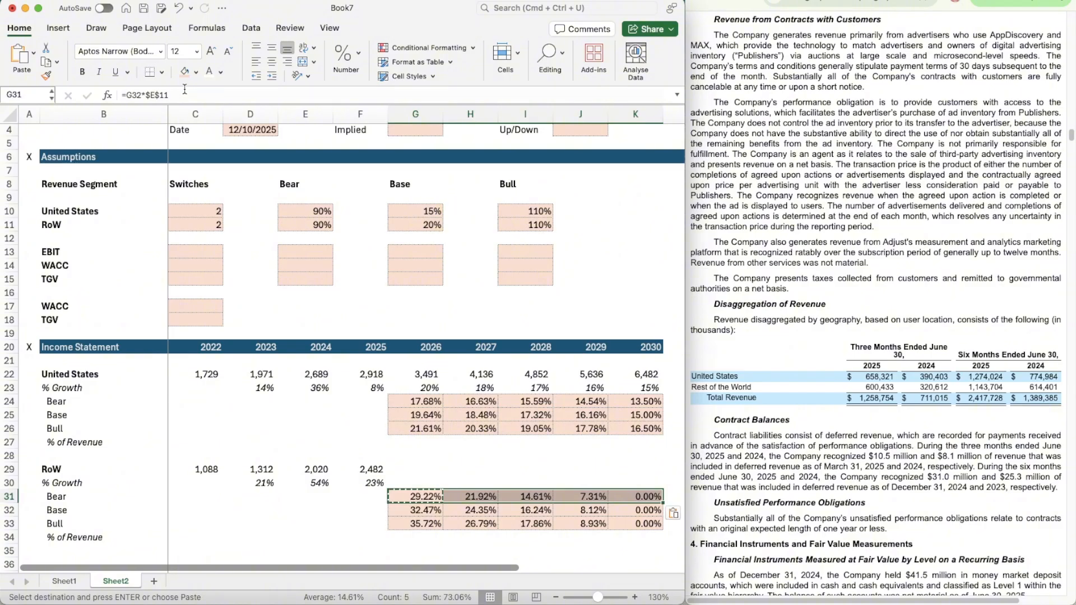
- Change the 2026 RoW Bull growth formula in G33 to =G32*$I$11
{"action": "key", "text": "Down"}
{"action": "key", "text": "Down"}
{"action": "key", "text": "Right"}
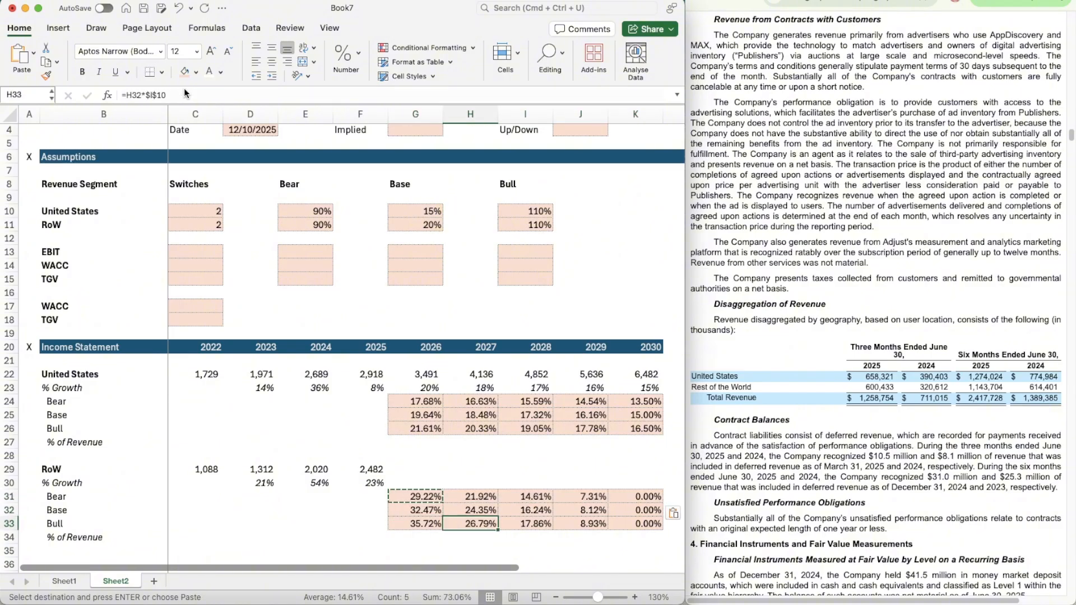
{"action": "key", "text": "Left"}
{"action": "key", "text": "Up"}
{"action": "key", "text": "Down"}
{"action": "left_click", "coordinate": [180, 95]}
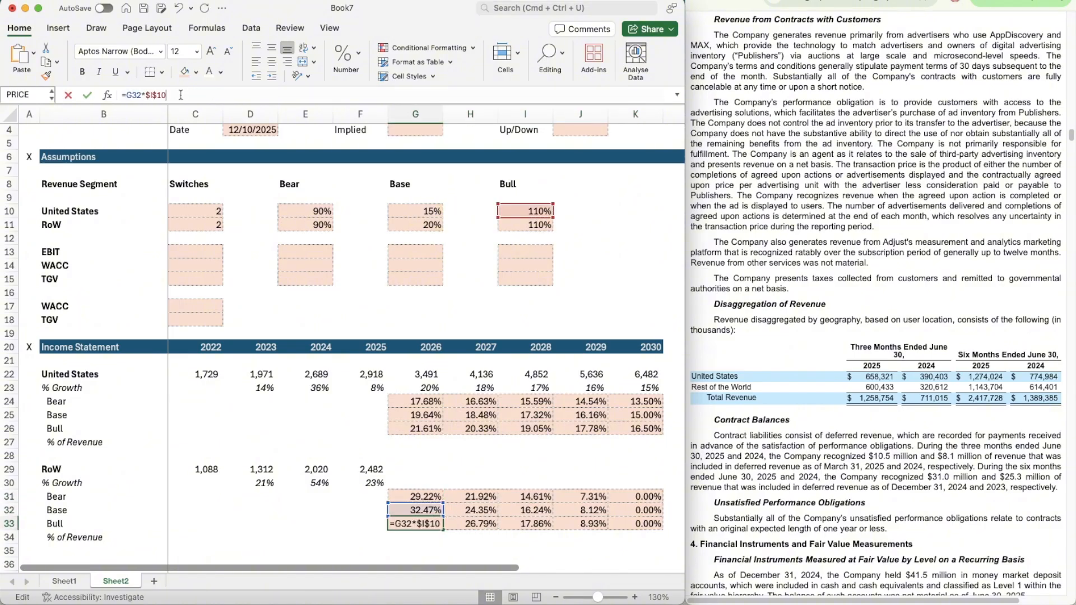
{"action": "key", "text": "BackSpace"}
{"action": "type", "text": "1"}
{"action": "key", "text": "Return"}
- Copy the 2026 RoW Bull growth formula across row 33 through 2030
{"action": "key", "text": "cmd+c"}
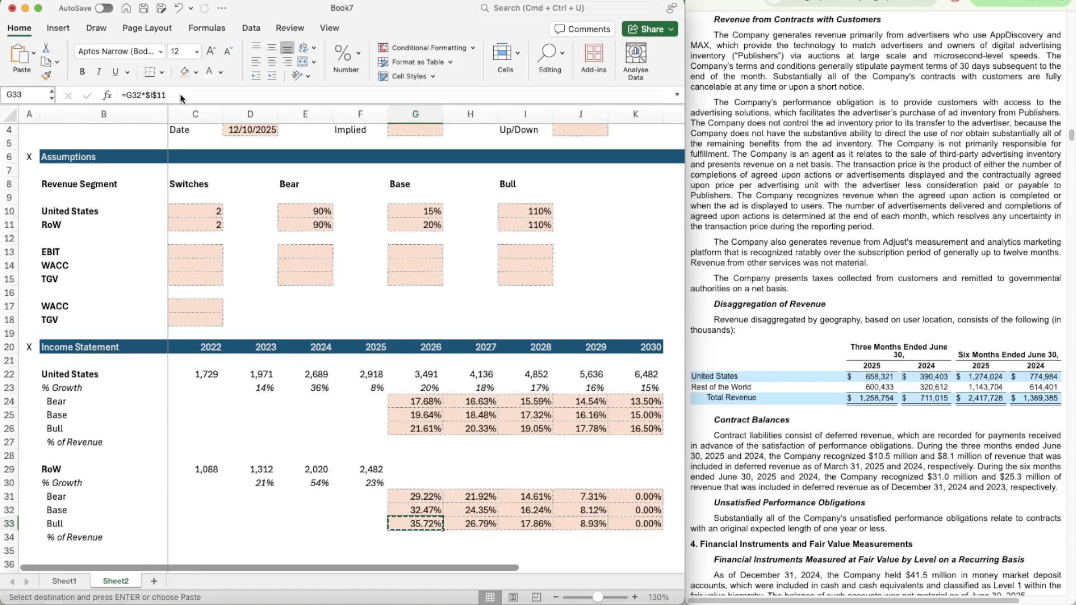
{"action": "key", "text": "shift+Right"}
{"action": "key", "text": "shift+Right"}
{"action": "key", "text": "shift+Right"}
{"action": "key", "text": "shift+Right"}
{"action": "key", "text": "shift+Right"}
{"action": "key", "text": "shift+Left"}
{"action": "key", "text": "cmd+v"}
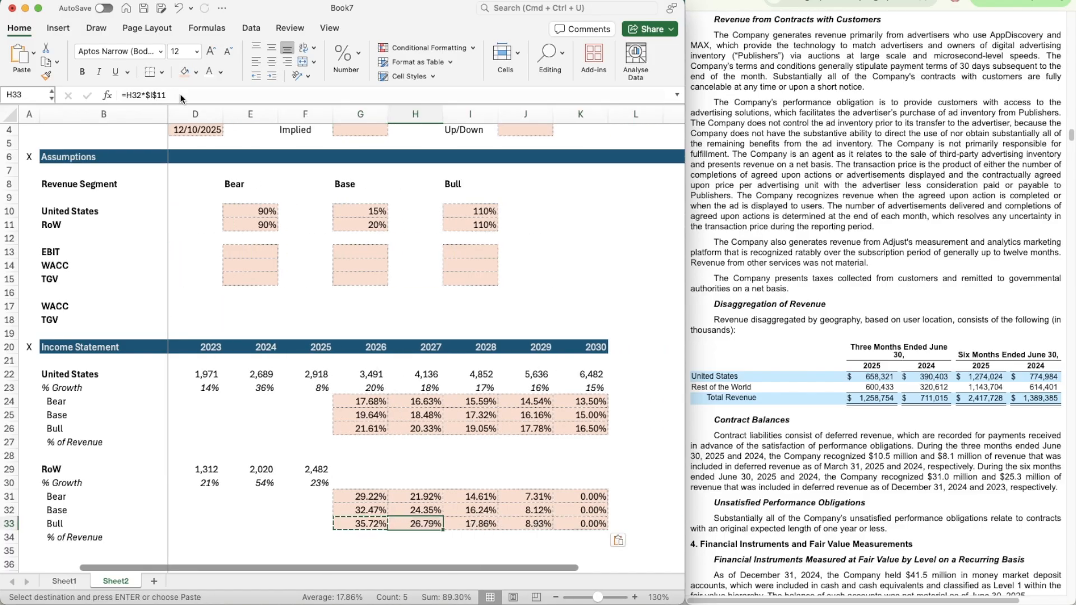
- Set the 2030 RoW Base growth rate in K32 to 20%
{"action": "key", "text": "Right"}
{"action": "key", "text": "Right"}
{"action": "key", "text": "Up"}
{"action": "key", "text": "Right"}
{"action": "key", "text": "Right"}
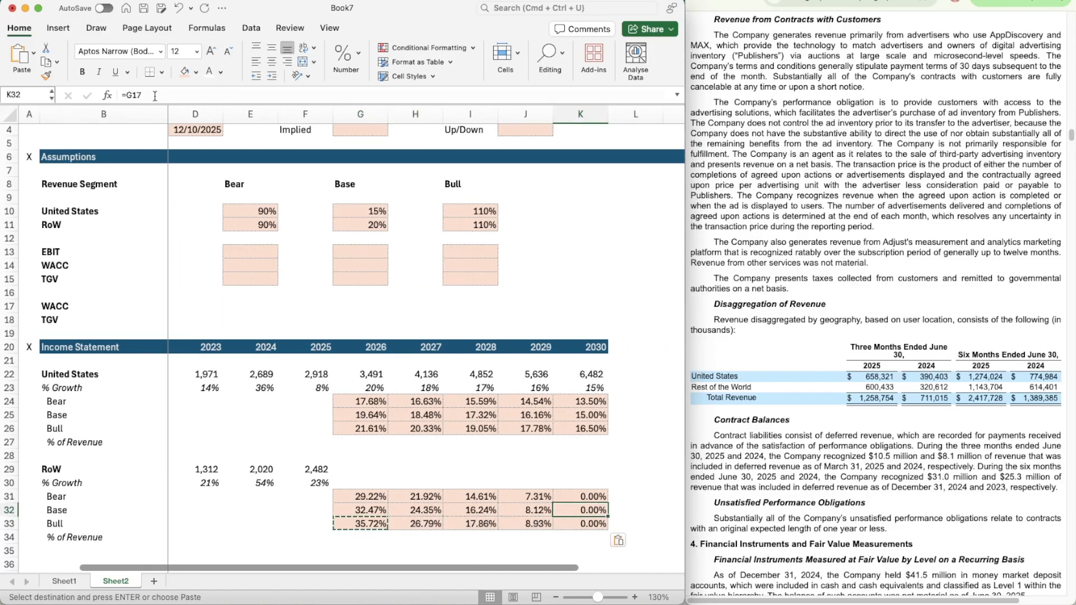
{"action": "type", "text": "20"}
{"action": "key", "text": "Return"}
- Copy the 2026 United States % Growth formula from G23 into the RoW % Growth cell G30
{"action": "scroll", "coordinate": [158, 392], "scroll_direction": "down", "scroll_amount": 1}
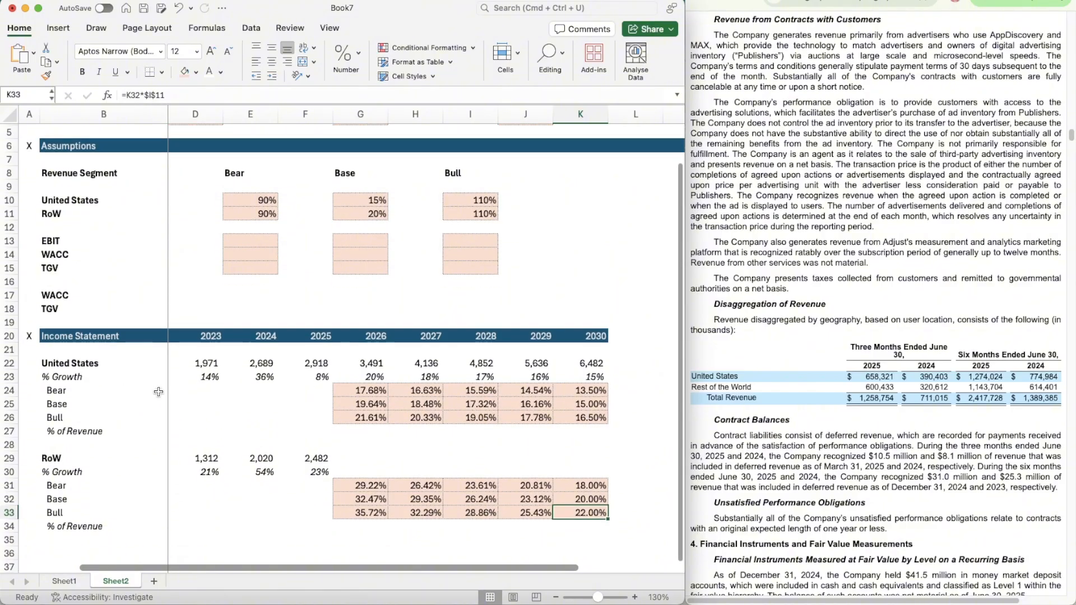
{"action": "scroll", "coordinate": [317, 411], "scroll_direction": "left", "scroll_amount": 1}
{"action": "scroll", "coordinate": [317, 411], "scroll_direction": "down", "scroll_amount": 5}
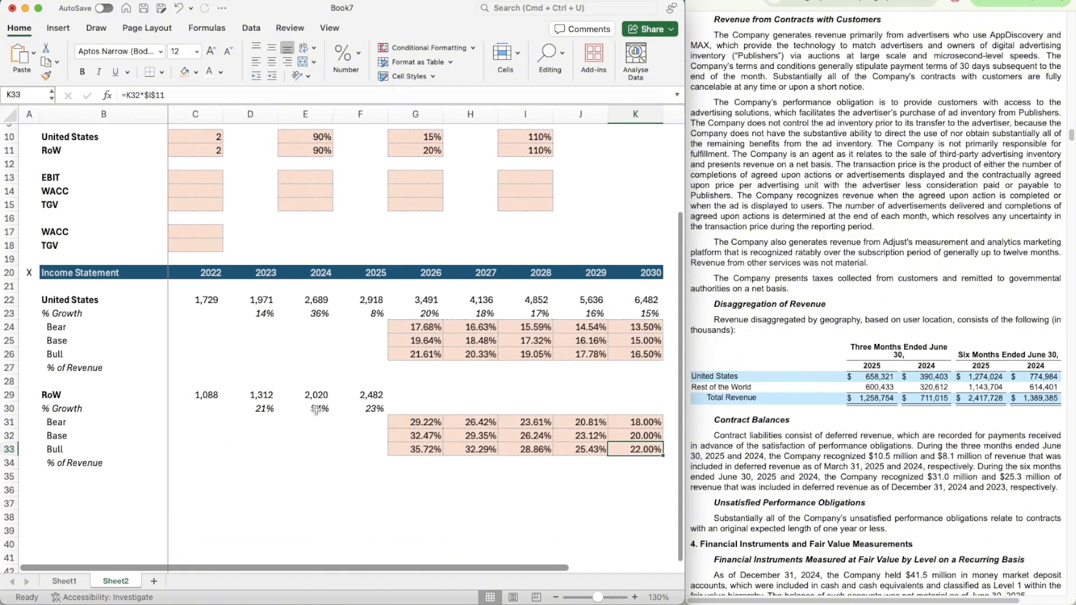
{"action": "left_click", "coordinate": [417, 314]}
{"action": "key", "text": "super+c"}
{"action": "key", "text": "Down"}
{"action": "key", "text": "Down"}
{"action": "key", "text": "Down"}
{"action": "key", "text": "Down"}
{"action": "key", "text": "Down"}
{"action": "key", "text": "Down"}
{"action": "key", "text": "Down"}
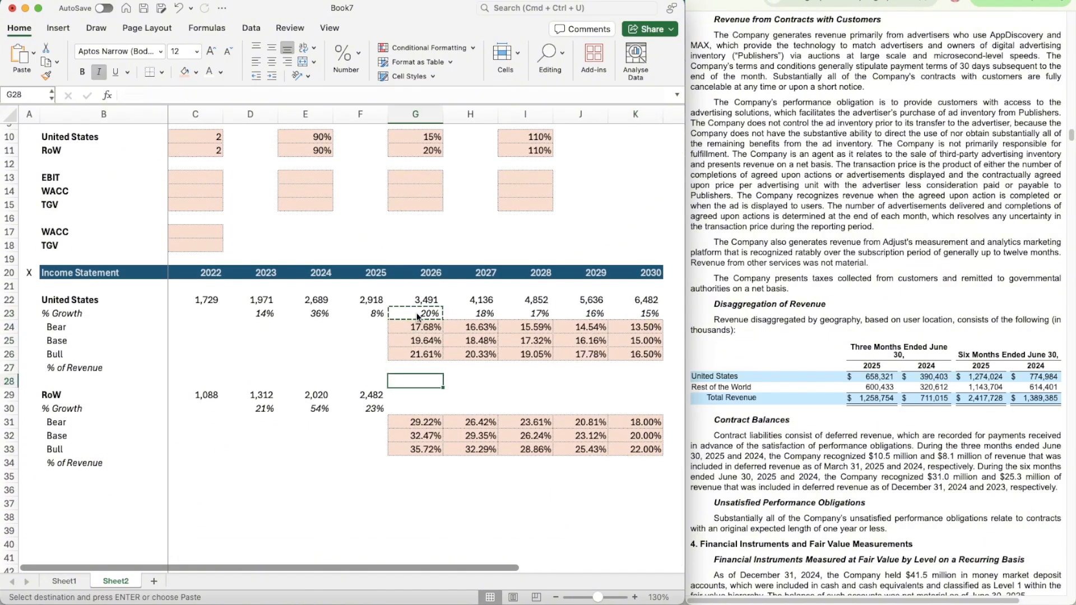
{"action": "key", "text": "super+v"}
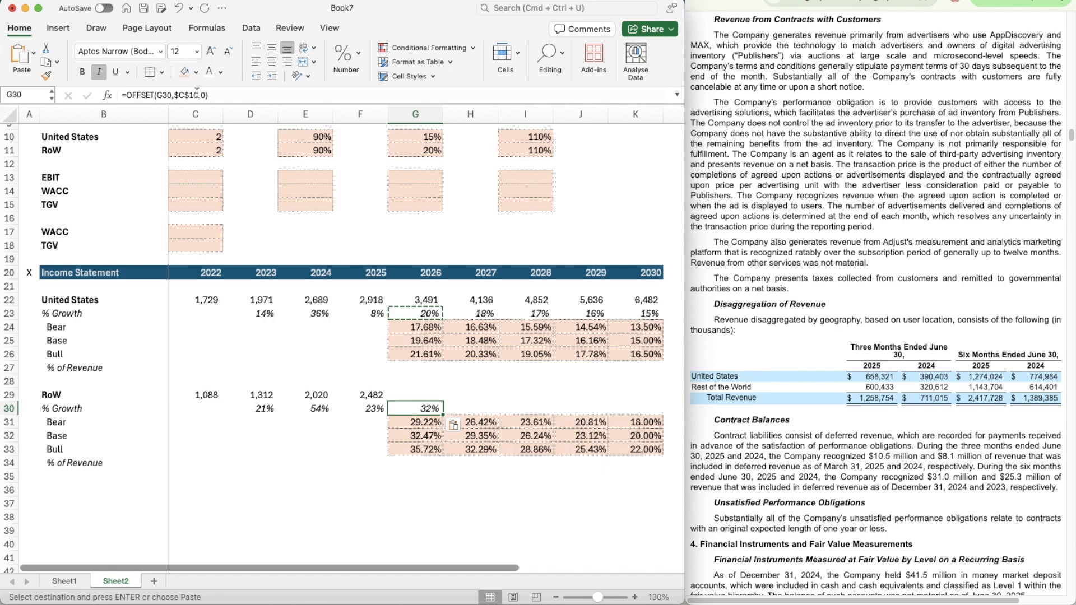
- Point the 2026 RoW % Growth formula to the RoW switch, making it =OFFSET(G30,$C$11,0)
{"action": "left_click", "coordinate": [197, 95]}
{"action": "key", "text": "BackSpace"}
{"action": "type", "text": "1"}
{"action": "key", "text": "super+Return"}
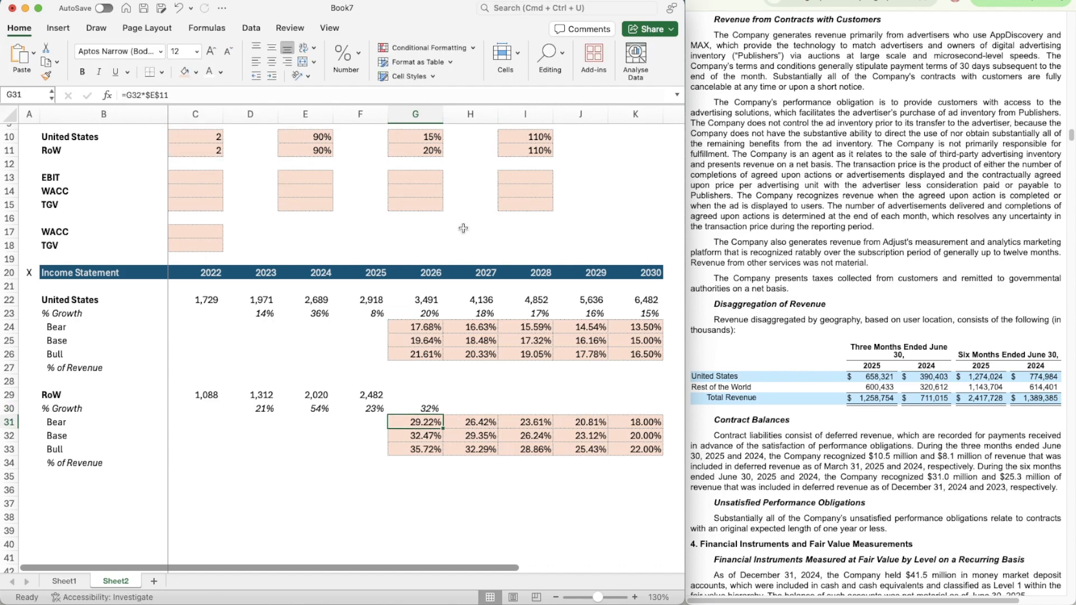
- Copy the 2026 RoW % Growth formula from G30 across through 2030
{"action": "key", "text": "super+c"}
{"action": "key", "text": "shift+Right"}
{"action": "key", "text": "shift+Right"}
{"action": "key", "text": "shift+Right"}
{"action": "key", "text": "shift+Right"}
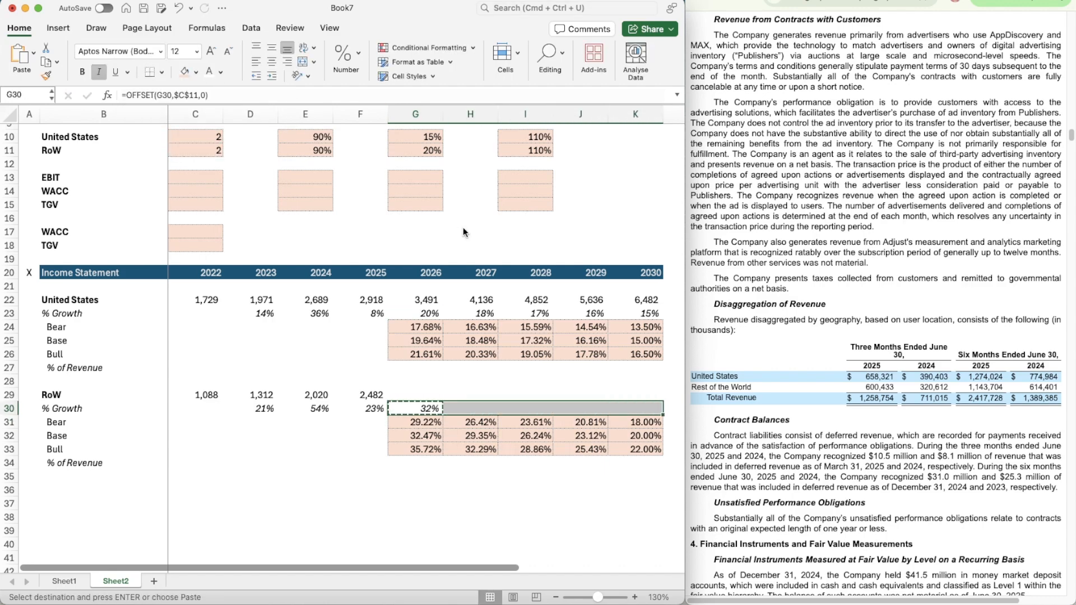
{"action": "key", "text": "super+v"}
- Copy the 2026 United States revenue formula from G22 into the RoW revenue cells G29:K29
{"action": "key", "text": "Up"}
{"action": "key", "text": "Up"}
{"action": "key", "text": "Up"}
{"action": "key", "text": "Up"}
{"action": "key", "text": "Up"}
{"action": "key", "text": "Up"}
{"action": "key", "text": "Up"}
{"action": "key", "text": "Up"}
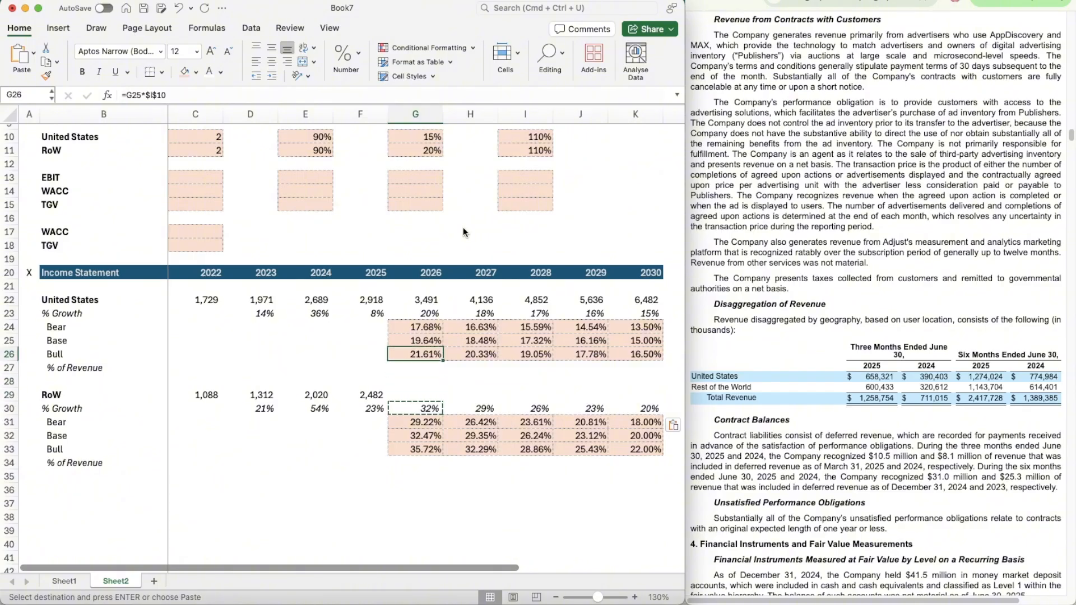
{"action": "key", "text": "super+c"}
{"action": "key", "text": "Down"}
{"action": "key", "text": "Down"}
{"action": "key", "text": "Down"}
{"action": "key", "text": "Down"}
{"action": "key", "text": "Down"}
{"action": "key", "text": "Down"}
{"action": "key", "text": "Down"}
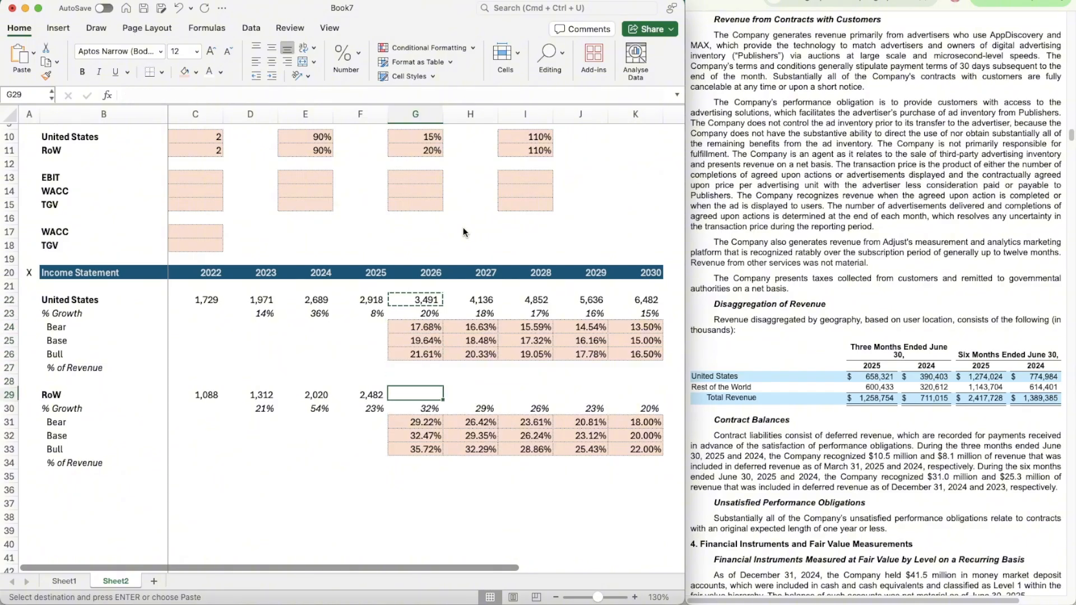
{"action": "key", "text": "shift+Right"}
{"action": "key", "text": "shift+Right"}
{"action": "key", "text": "shift+Right"}
{"action": "key", "text": "shift+Right"}
{"action": "key", "text": "super+v"}
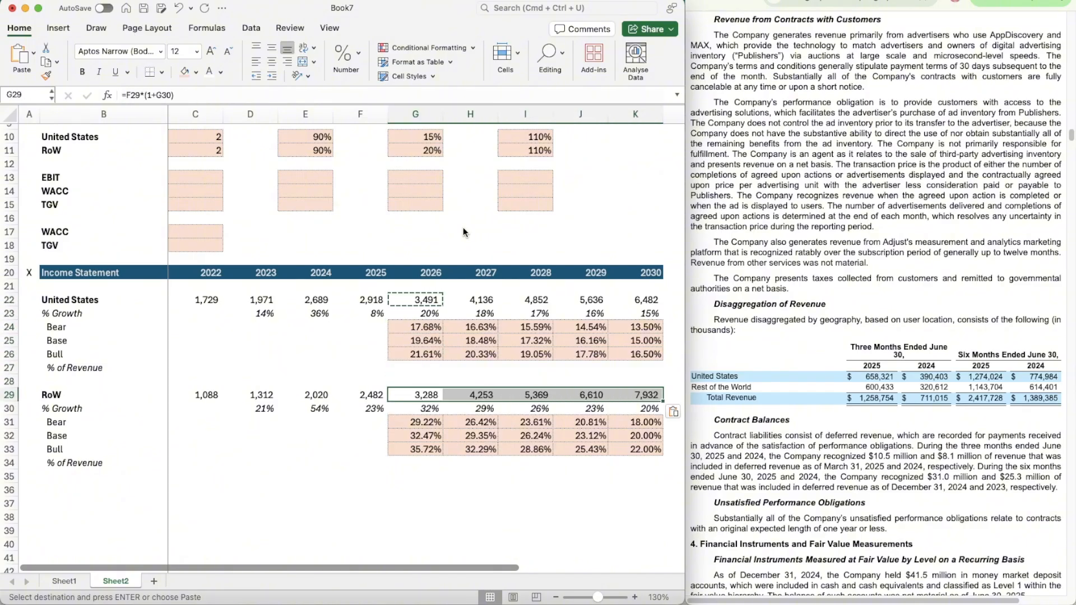
{"action": "key", "text": "Escape"}
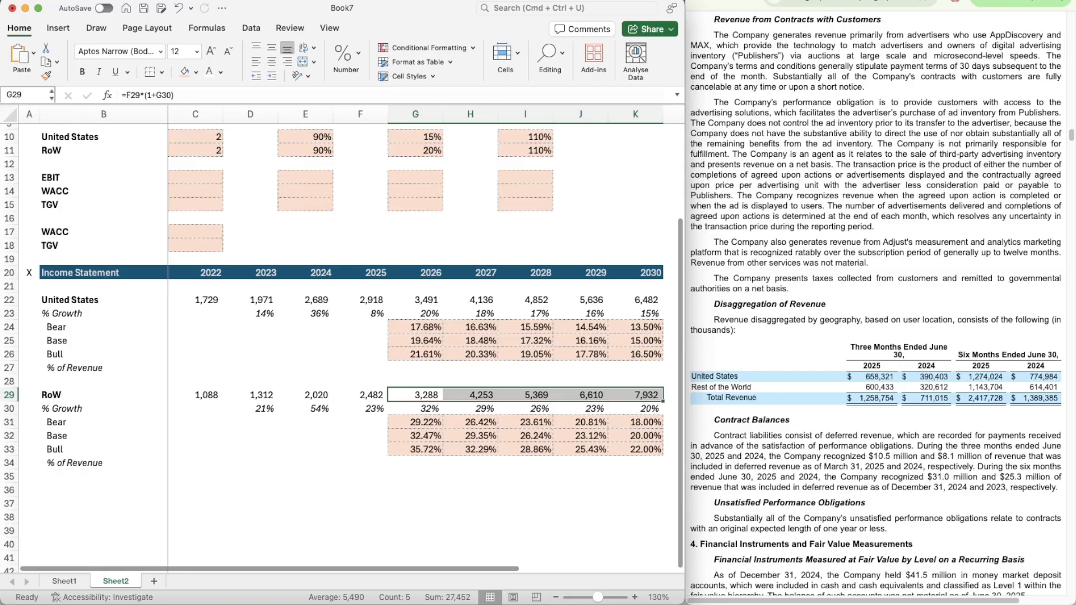
- Remove the indent from the % of Revenue labels in B27 and B34
{"action": "scroll", "coordinate": [327, 379], "scroll_direction": "up", "scroll_amount": 1}
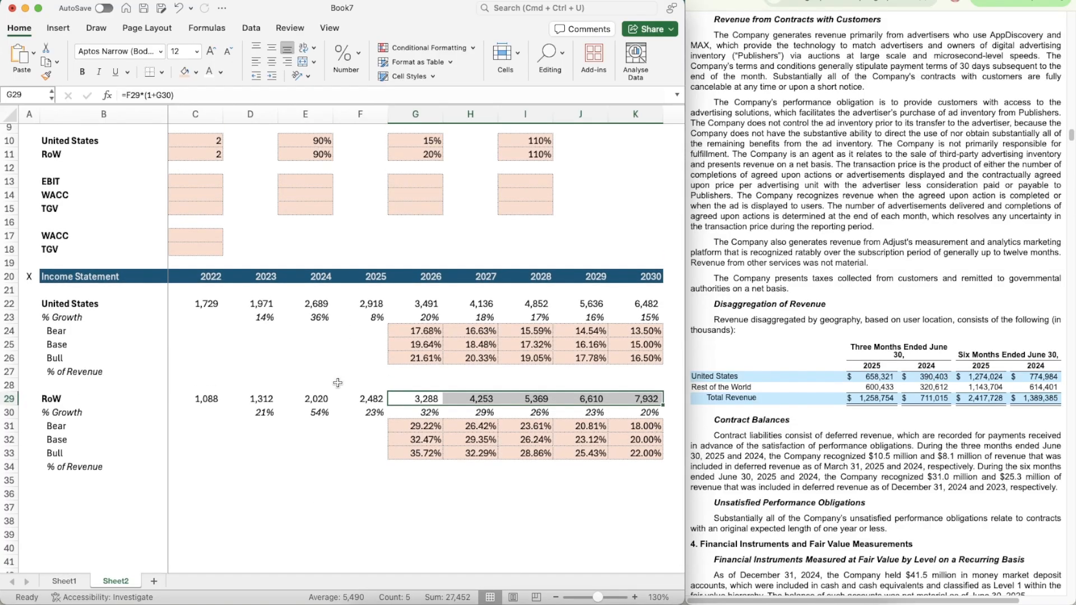
{"action": "left_click", "coordinate": [50, 378]}
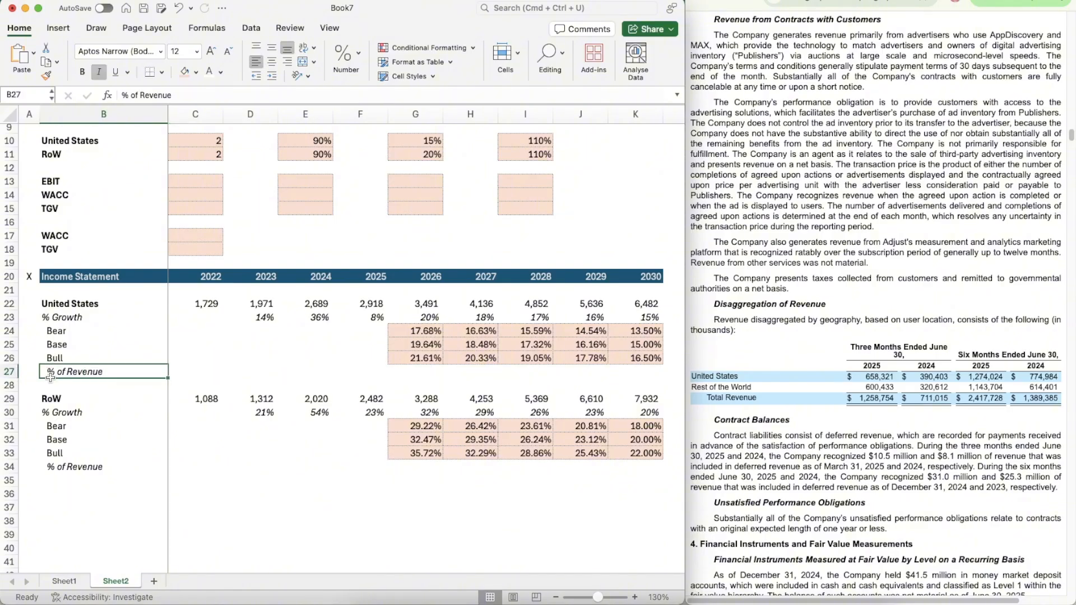
{"action": "left_click", "coordinate": [251, 75]}
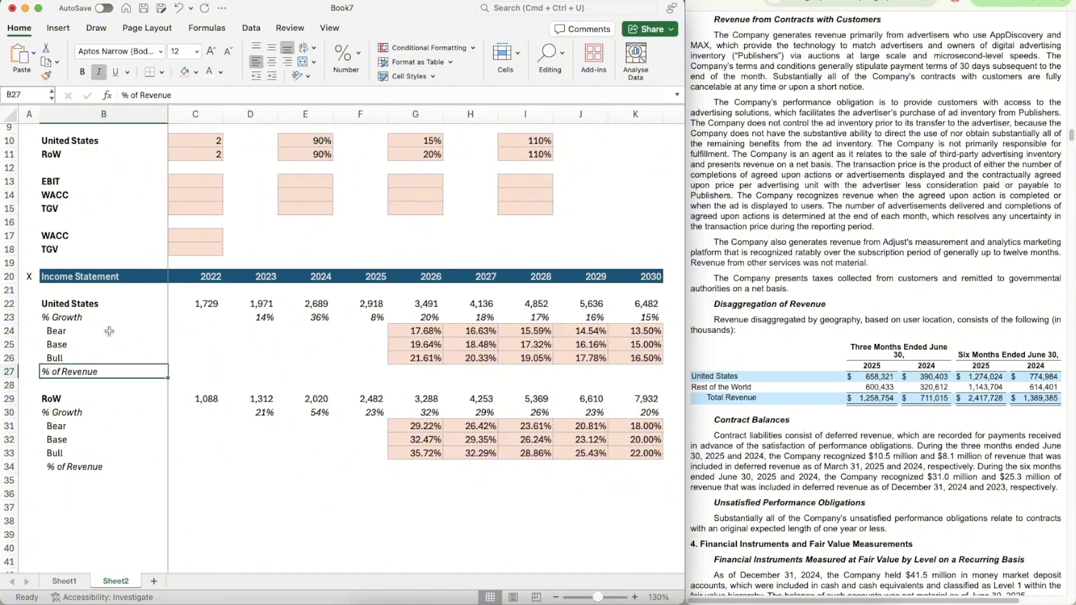
{"action": "left_click", "coordinate": [76, 465]}
{"action": "left_click", "coordinate": [255, 76]}
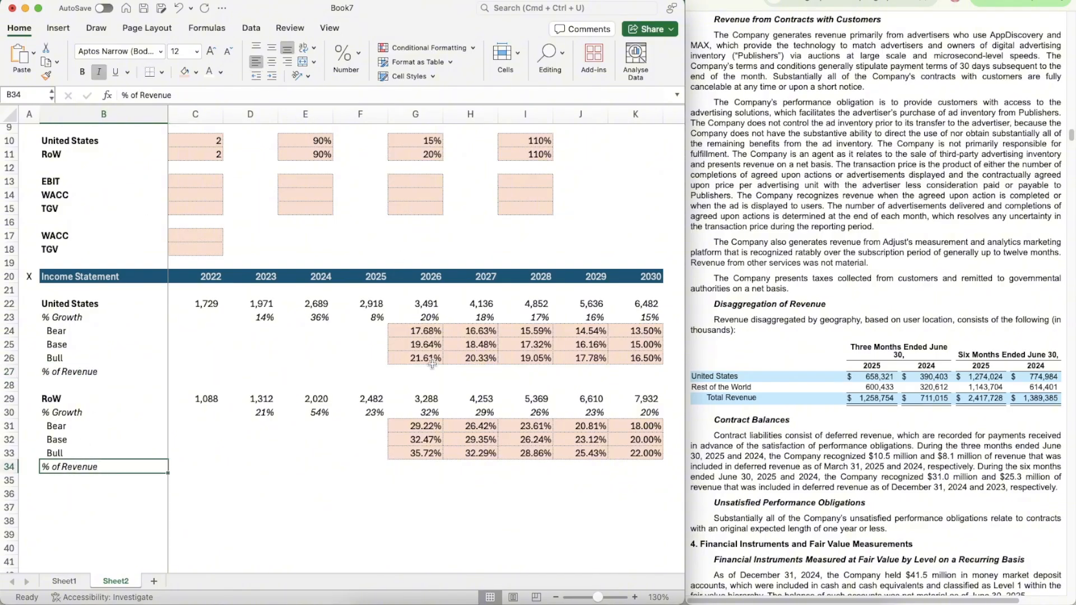
- Test the United States scenario switch in C10 by setting it to 1 and back to 2
{"action": "left_click", "coordinate": [406, 375]}
{"action": "scroll", "coordinate": [407, 378], "scroll_direction": "down", "scroll_amount": 1}
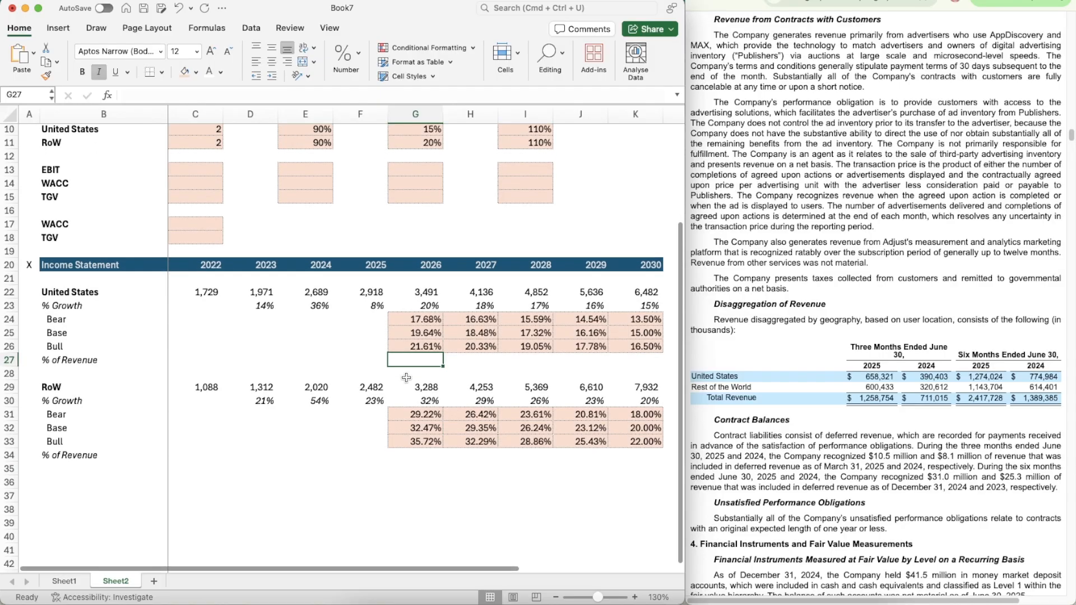
{"action": "scroll", "coordinate": [406, 377], "scroll_direction": "up", "scroll_amount": 3}
{"action": "left_click", "coordinate": [193, 173]}
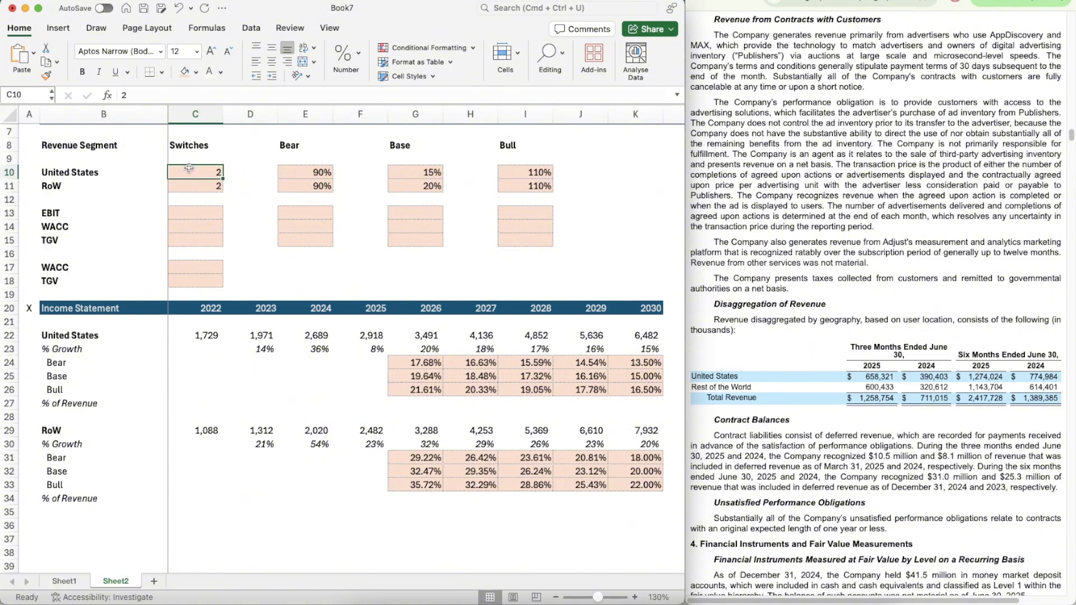
{"action": "type", "text": "1"}
{"action": "key", "text": "Return"}
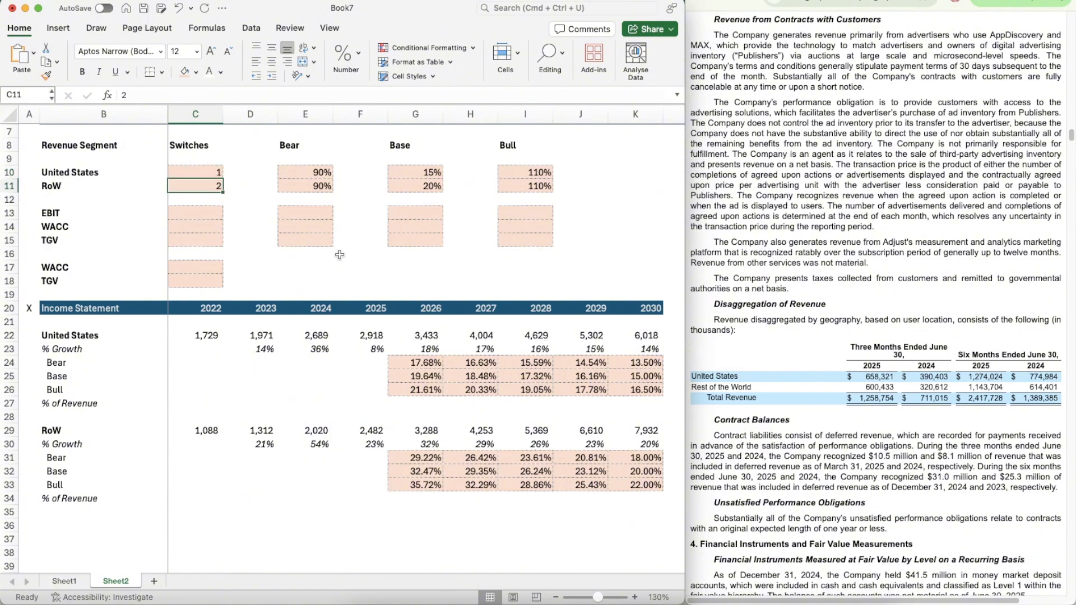
{"action": "key", "text": "Up"}
{"action": "type", "text": "2"}
{"action": "key", "text": "Return"}
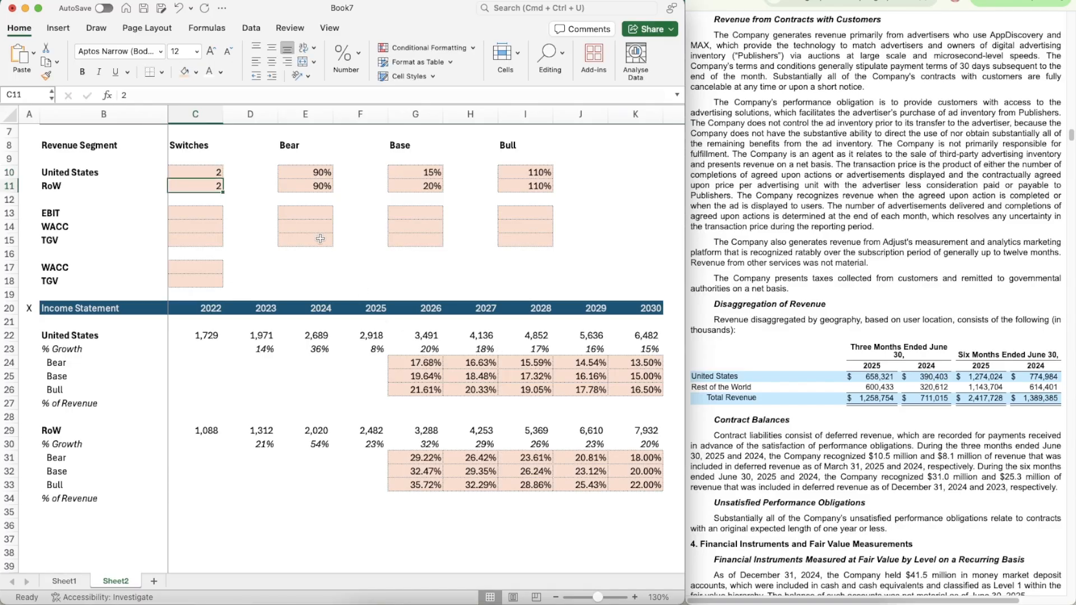
- Set the United States scenario switch in C10 to 3 and review the projected revenue and growth rows
{"action": "key", "text": "Up"}
{"action": "type", "text": "3"}
{"action": "key", "text": "Return"}
{"action": "scroll", "coordinate": [423, 387], "scroll_direction": "down", "scroll_amount": 3}
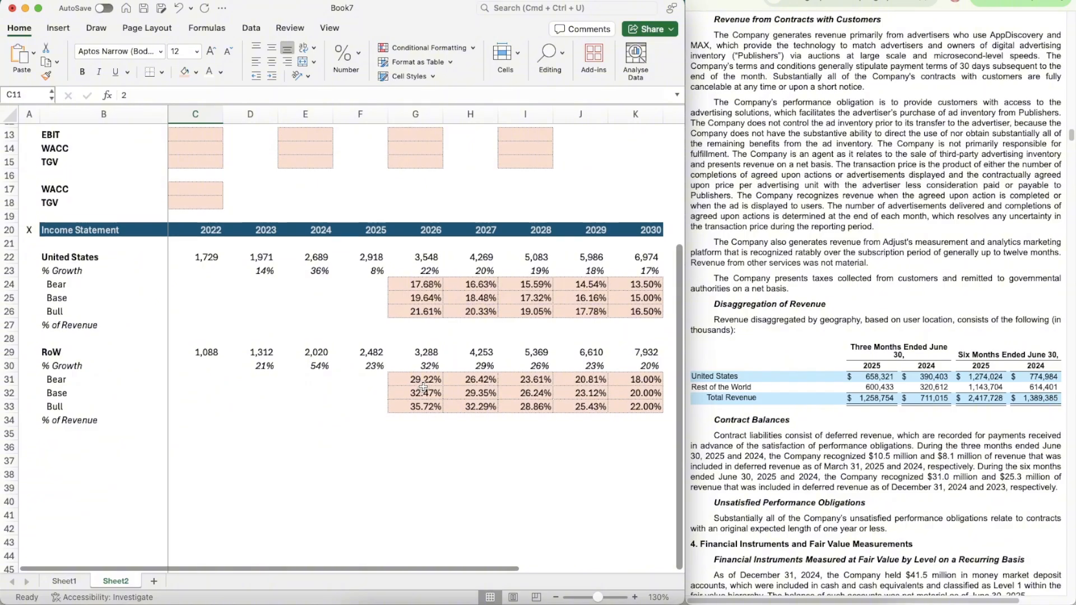
{"action": "scroll", "coordinate": [423, 387], "scroll_direction": "up", "scroll_amount": 5}
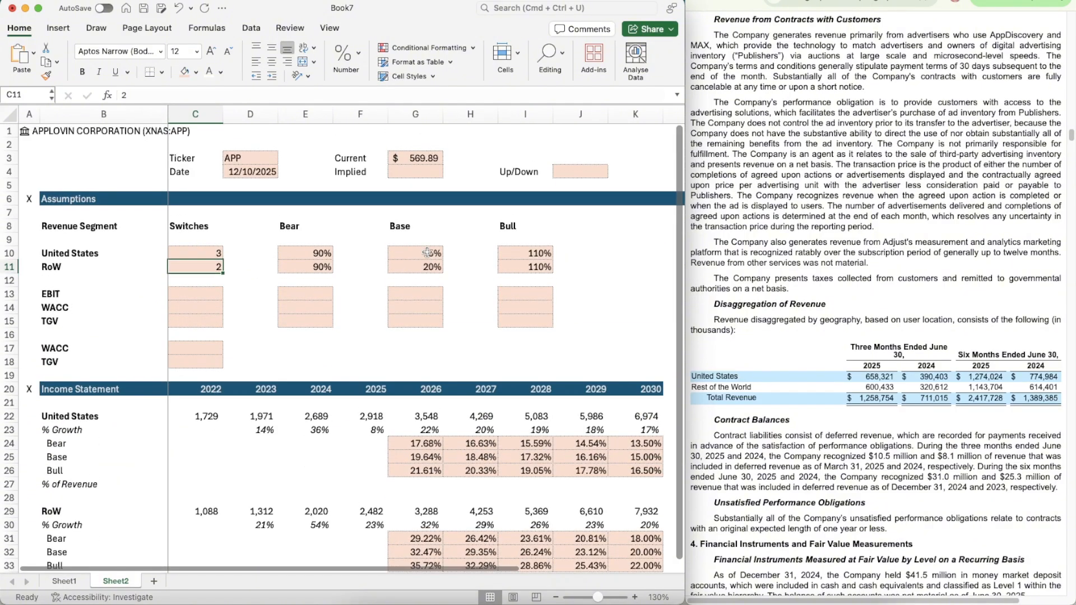
{"action": "scroll", "coordinate": [427, 251], "scroll_direction": "down", "scroll_amount": 2}
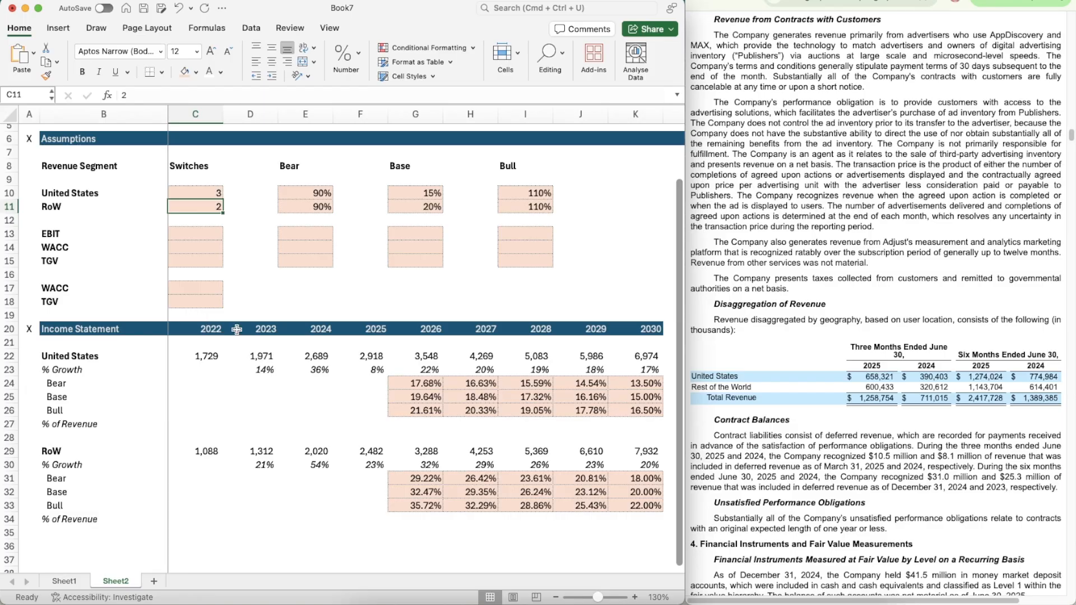
- Add a thin solid top border across B36:K36, two rows below the RoW % of Revenue line
{"action": "scroll", "coordinate": [368, 385], "scroll_direction": "down", "scroll_amount": 3}
{"action": "scroll", "coordinate": [369, 384], "scroll_direction": "down", "scroll_amount": 1}
{"action": "left_click", "coordinate": [176, 323]}
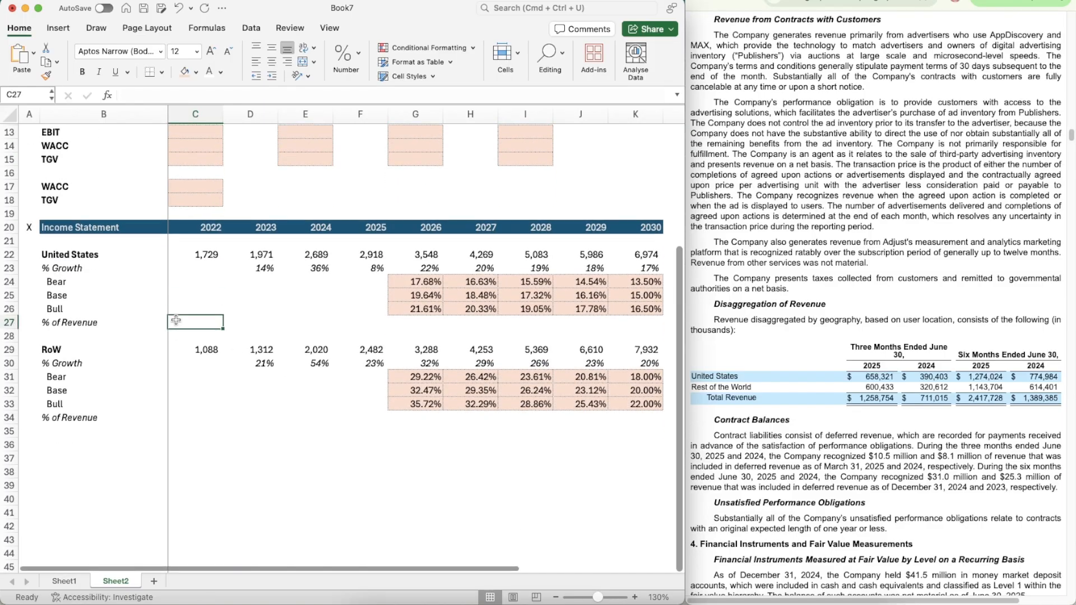
{"action": "left_click", "coordinate": [75, 438]}
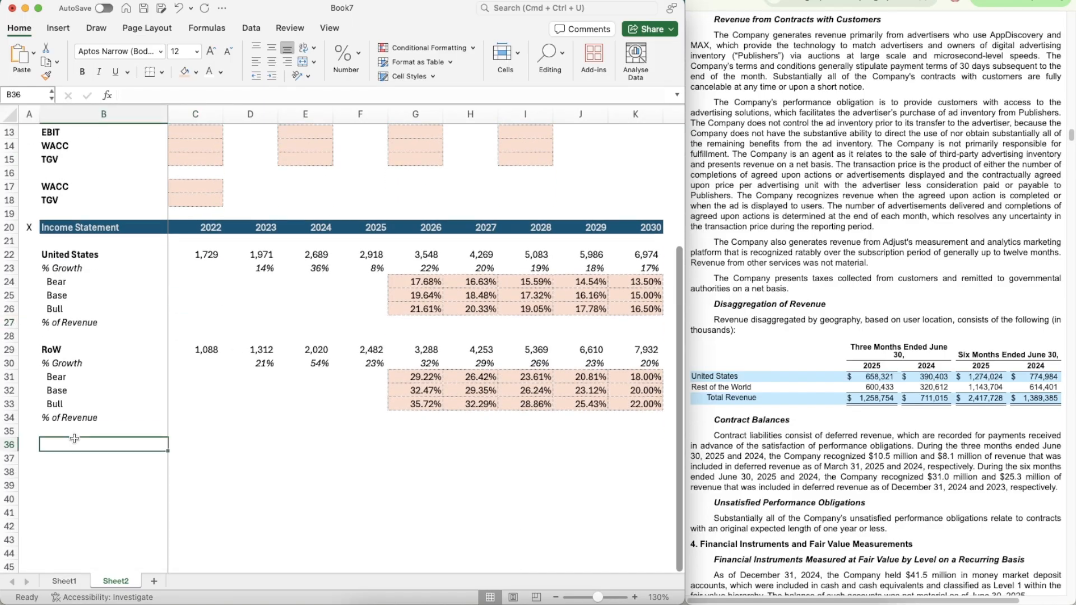
{"action": "key", "text": "shift+Right"}
{"action": "key", "text": "shift+Right"}
{"action": "key", "text": "shift+Right"}
{"action": "key", "text": "shift+Right"}
{"action": "key", "text": "shift+Right"}
{"action": "key", "text": "shift+Right"}
{"action": "key", "text": "shift+Right"}
{"action": "key", "text": "shift+Right"}
{"action": "key", "text": "shift+Right"}
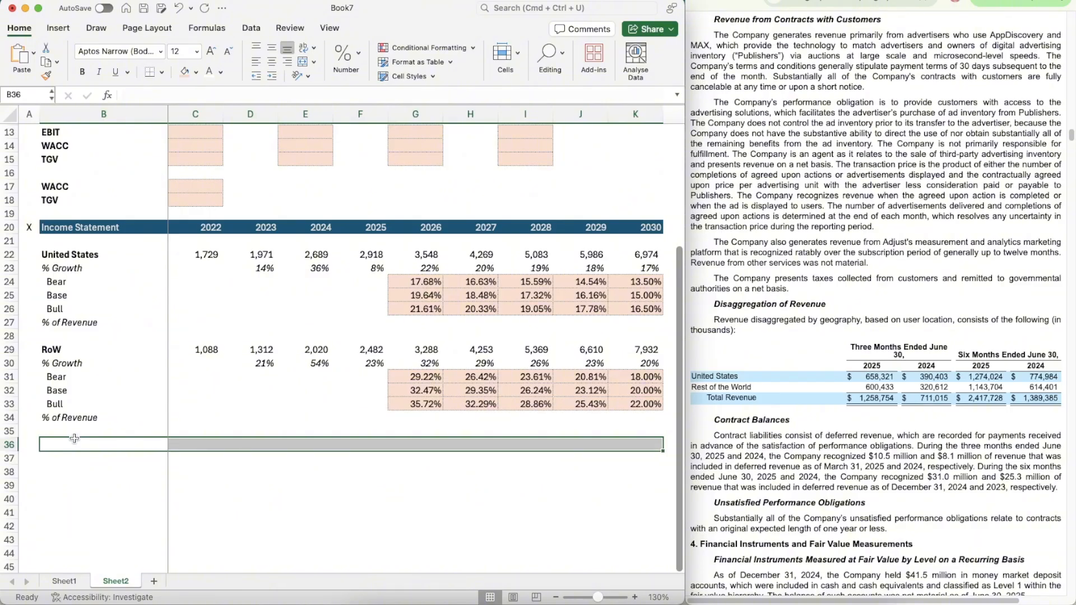
{"action": "key", "text": "super+1"}
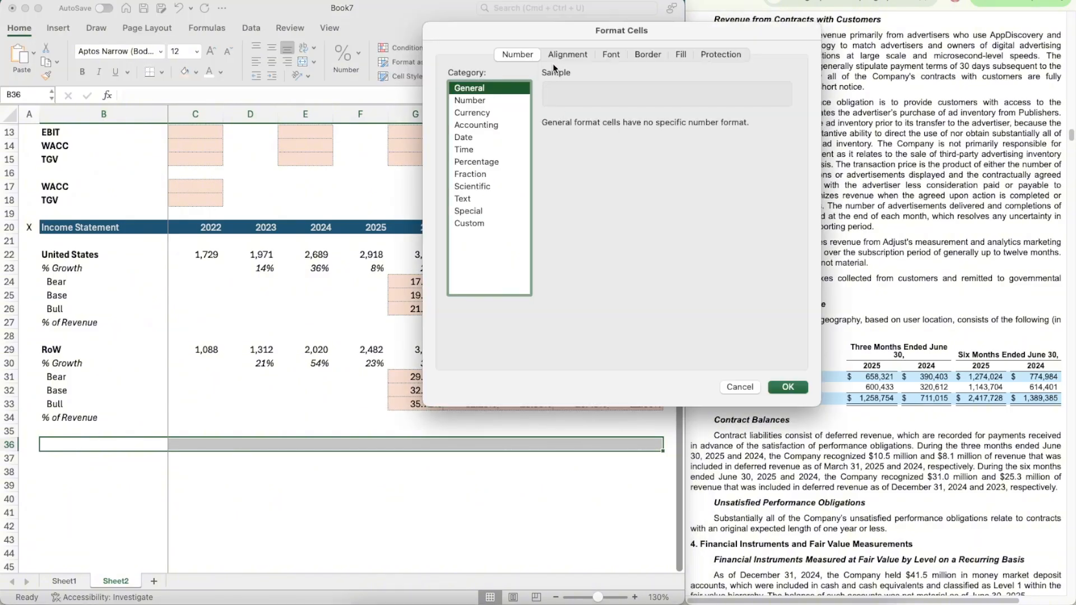
{"action": "left_click", "coordinate": [649, 54]}
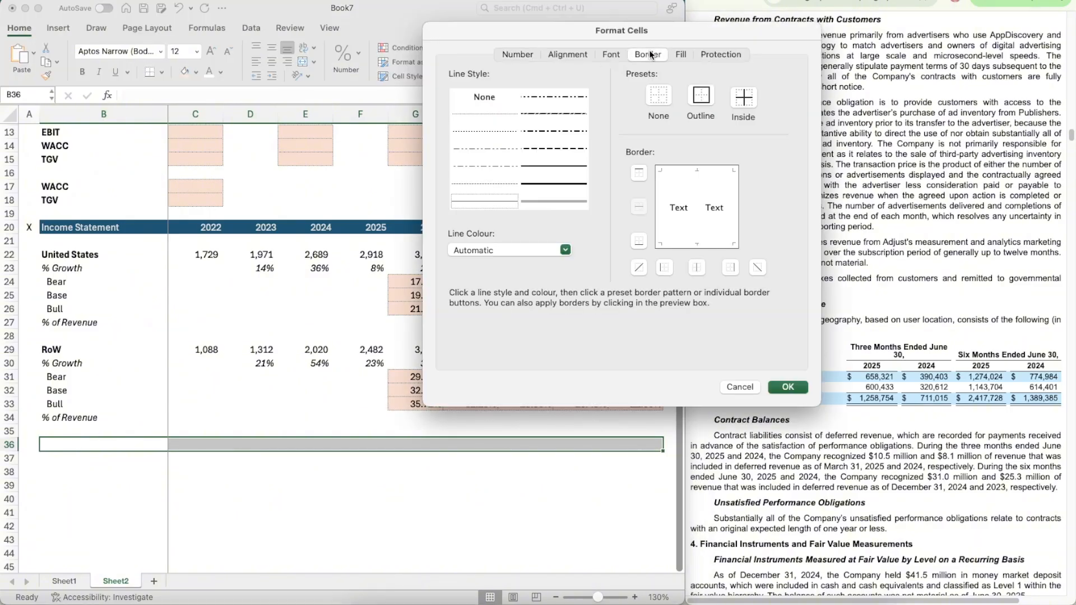
{"action": "left_click", "coordinate": [480, 205]}
{"action": "left_click", "coordinate": [640, 173]}
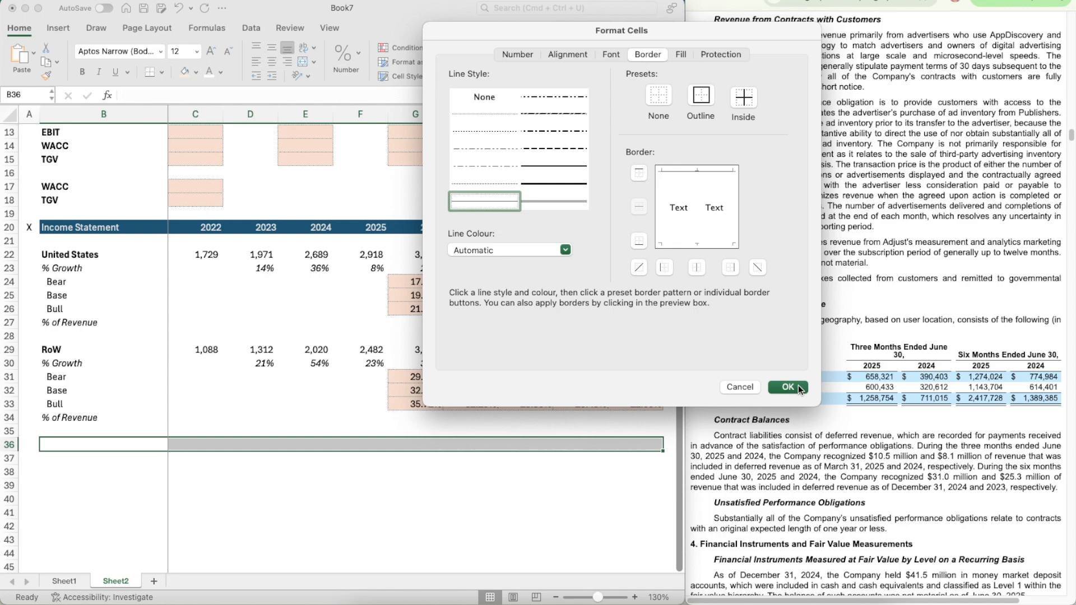
{"action": "left_click", "coordinate": [798, 384]}
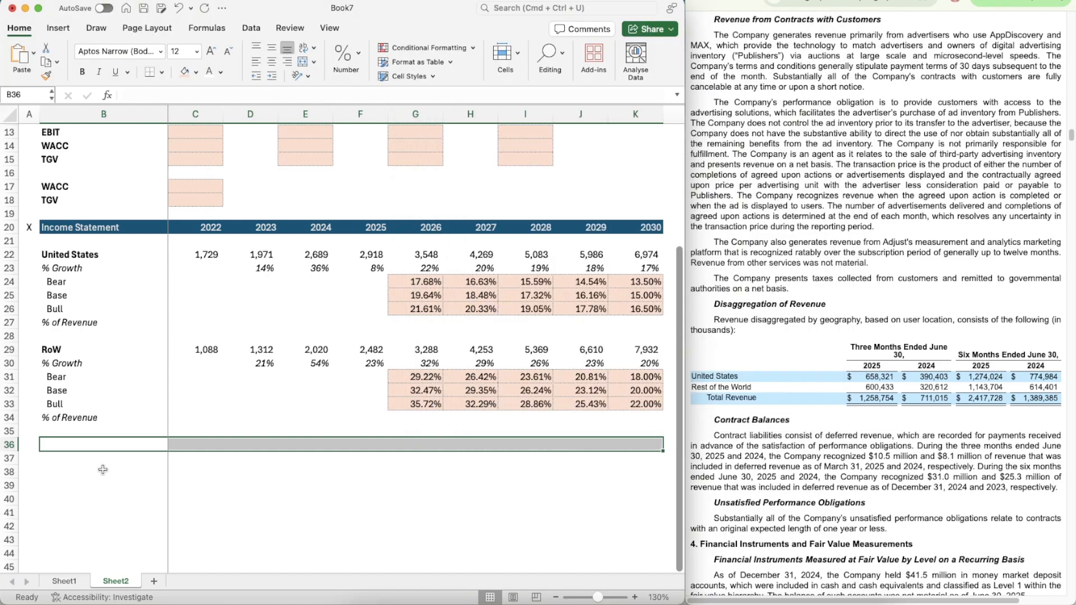
- Label B37 as Total Revenue in bold
{"action": "key", "text": "Down"}
{"action": "type", "text": "T"}
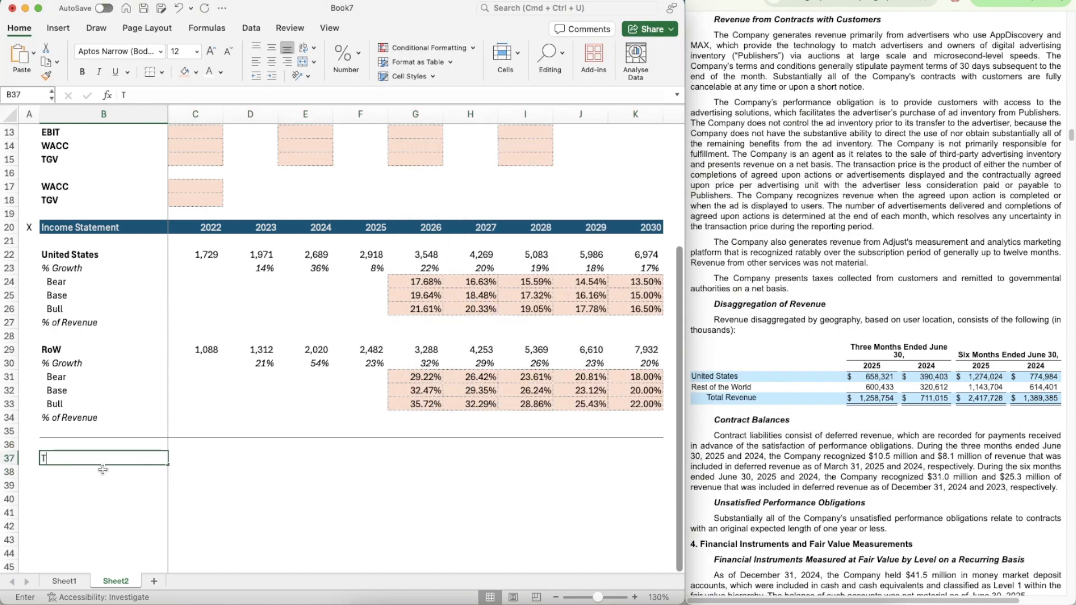
{"action": "type", "text": "otal Revenue"}
{"action": "key", "text": "Return"}
{"action": "key", "text": "Up"}
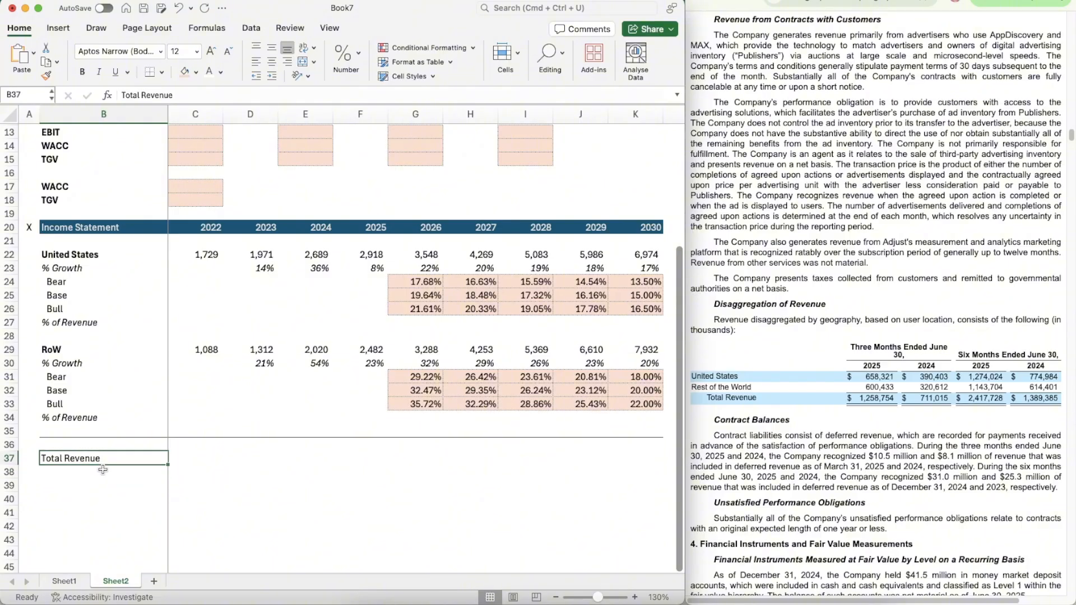
{"action": "key", "text": "super+b"}
- Calculate 2022 total revenue in C37 by adding RoW and United States revenue with =SUM(C29,C22)
{"action": "scroll", "coordinate": [103, 468], "scroll_direction": "down", "scroll_amount": 3}
{"action": "left_click", "coordinate": [173, 370]}
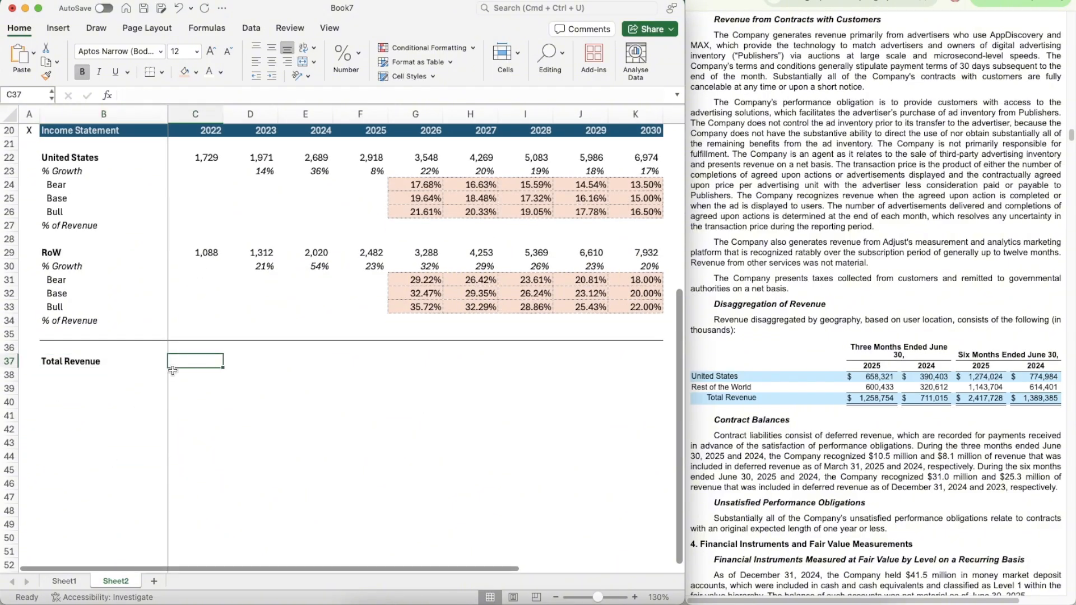
{"action": "type", "text": "=su"}
{"action": "key", "text": "Tab"}
{"action": "key", "text": "Up"}
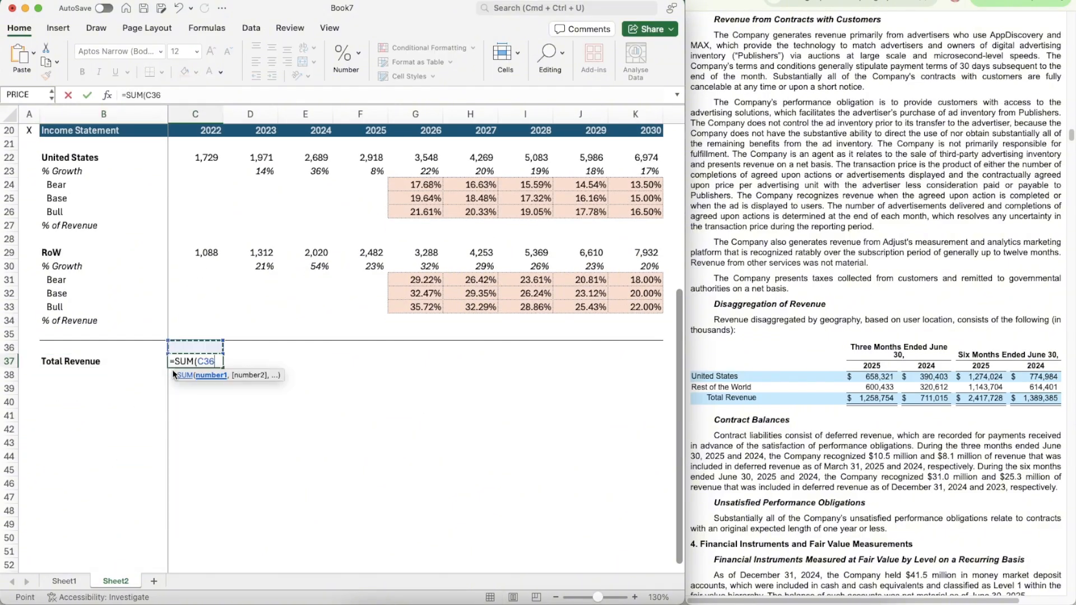
{"action": "key", "text": "Up"}
{"action": "key", "text": "Up"}
{"action": "key", "text": "Up"}
{"action": "key", "text": "Up"}
{"action": "key", "text": "Up"}
{"action": "key", "text": "Up"}
{"action": "key", "text": "Up"}
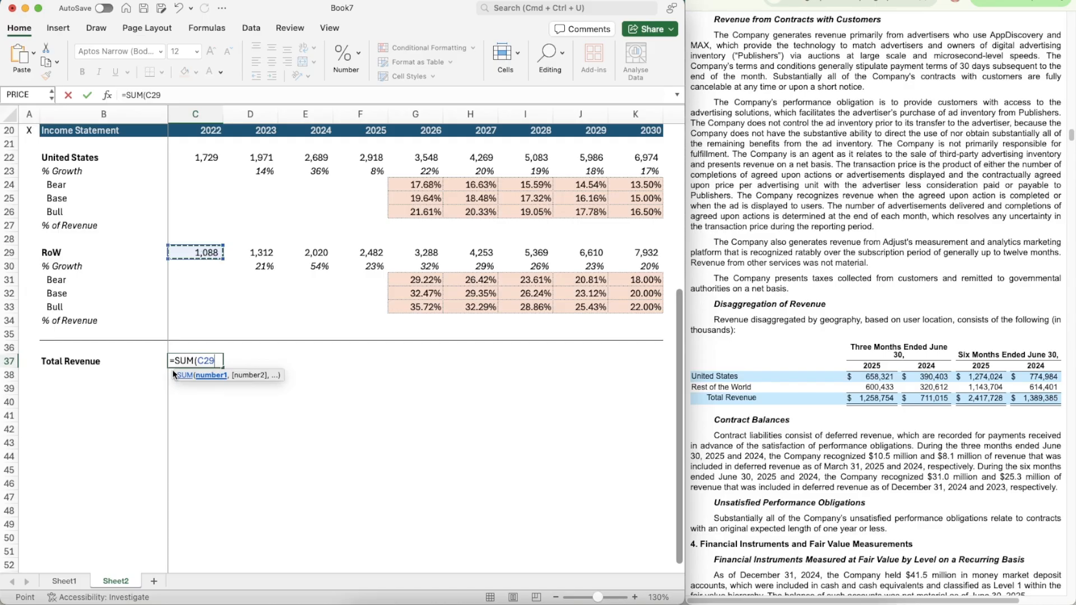
{"action": "type", "text": ","}
{"action": "key", "text": "Up"}
{"action": "key", "text": "Up"}
{"action": "key", "text": "Up"}
{"action": "key", "text": "Up"}
{"action": "key", "text": "Up"}
{"action": "key", "text": "Up"}
{"action": "key", "text": "Up"}
{"action": "key", "text": "Up"}
{"action": "key", "text": "Up"}
{"action": "key", "text": "Up"}
{"action": "key", "text": "Up"}
{"action": "key", "text": "Up"}
{"action": "key", "text": "Up"}
{"action": "key", "text": "Up"}
{"action": "key", "text": "Up"}
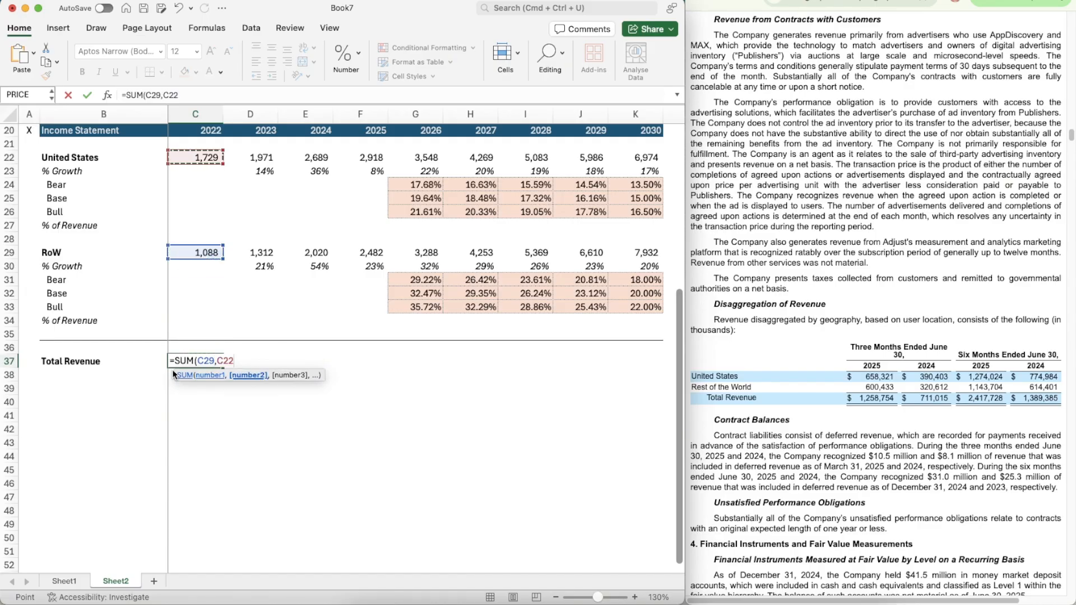
{"action": "type", "text": ")"}
{"action": "key", "text": "Return"}
{"action": "key", "text": "Up"}
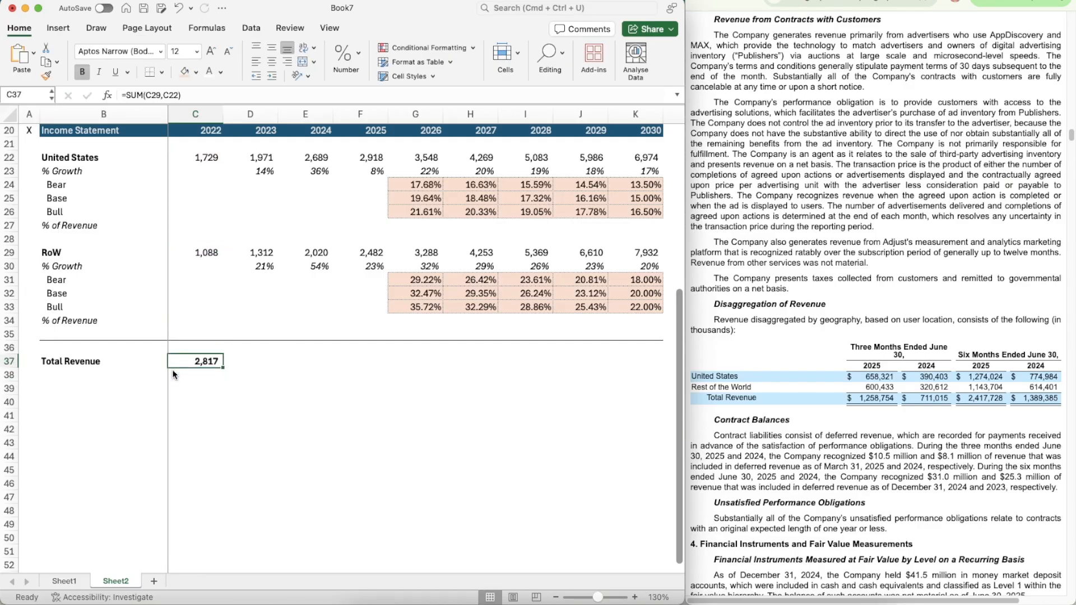
- Copy the Total Revenue formula from C37 across D37:K37 through 2030
{"action": "key", "text": "super+c"}
{"action": "key", "text": "shift+Right"}
{"action": "key", "text": "shift+Right"}
{"action": "key", "text": "shift+Right"}
{"action": "key", "text": "shift+Right"}
{"action": "key", "text": "shift+Right"}
{"action": "key", "text": "shift+Right"}
{"action": "key", "text": "shift+Right"}
{"action": "key", "text": "shift+Right"}
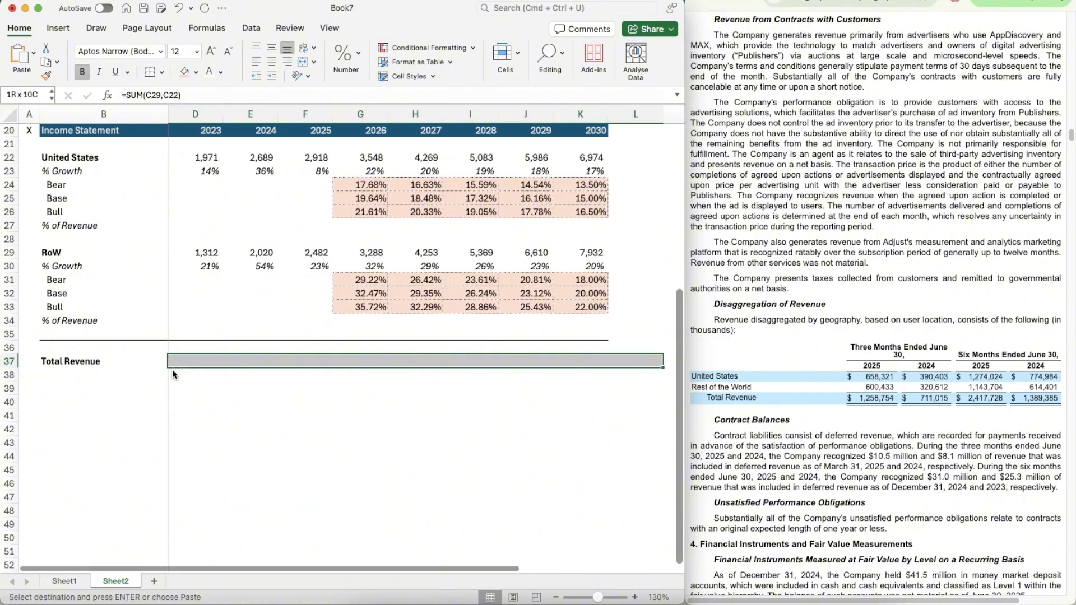
{"action": "key", "text": "super+v"}
{"action": "scroll", "coordinate": [173, 386], "scroll_direction": "left", "scroll_amount": 1}
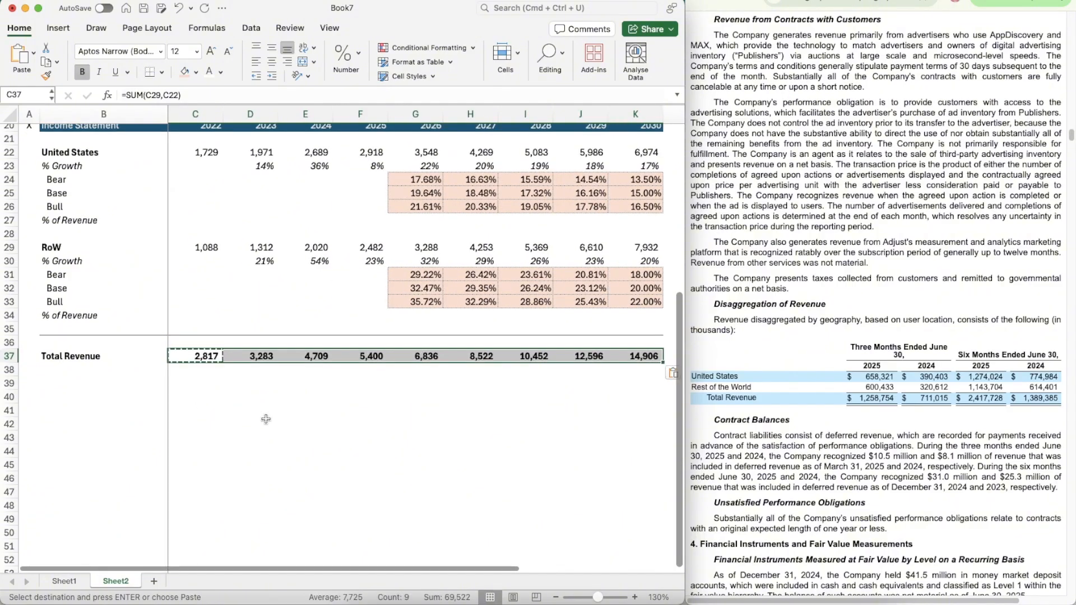
{"action": "scroll", "coordinate": [175, 403], "scroll_direction": "up", "scroll_amount": 2}
{"action": "left_click", "coordinate": [175, 413]}
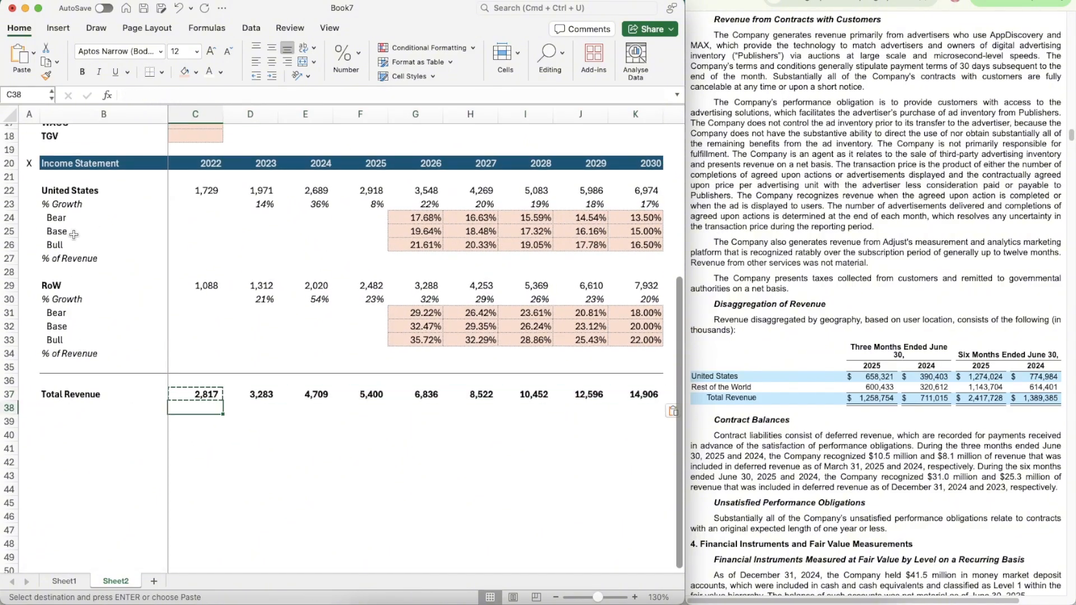
- Calculate the United States share of 2022 revenue in C27 with =C22/C37
{"action": "left_click", "coordinate": [193, 253]}
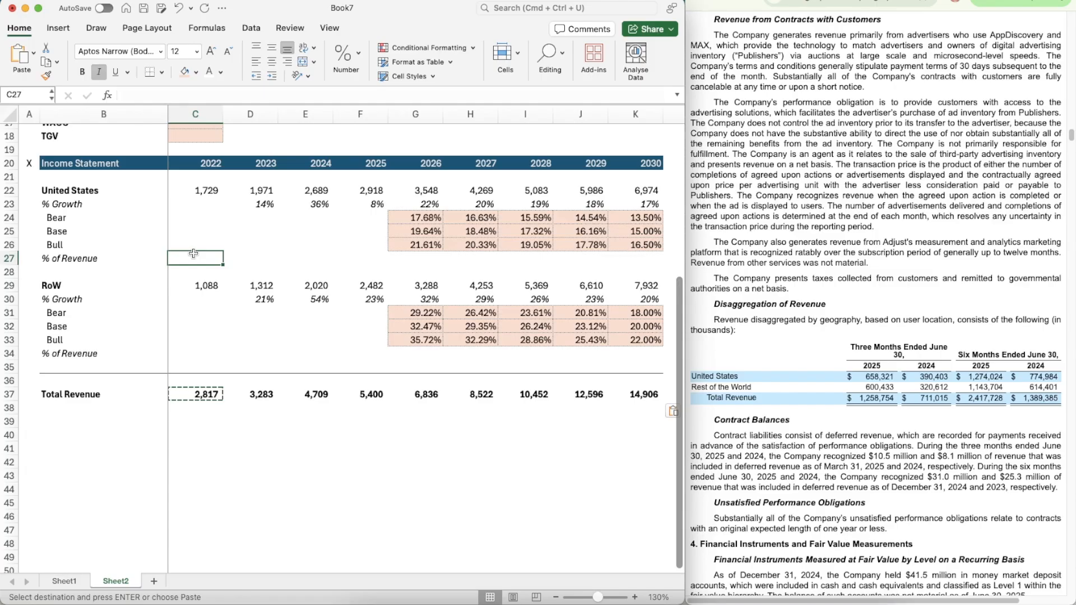
{"action": "type", "text": "="}
{"action": "key", "text": "Up"}
{"action": "key", "text": "Up"}
{"action": "key", "text": "Up"}
{"action": "key", "text": "Up"}
{"action": "key", "text": "Up"}
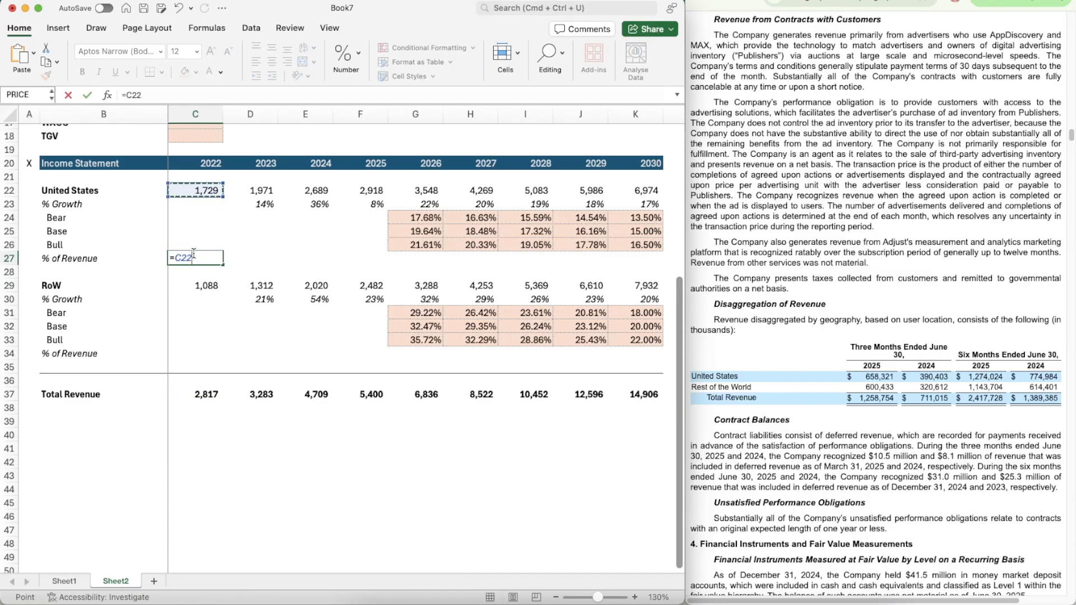
{"action": "type", "text": "/"}
{"action": "left_click", "coordinate": [209, 398]}
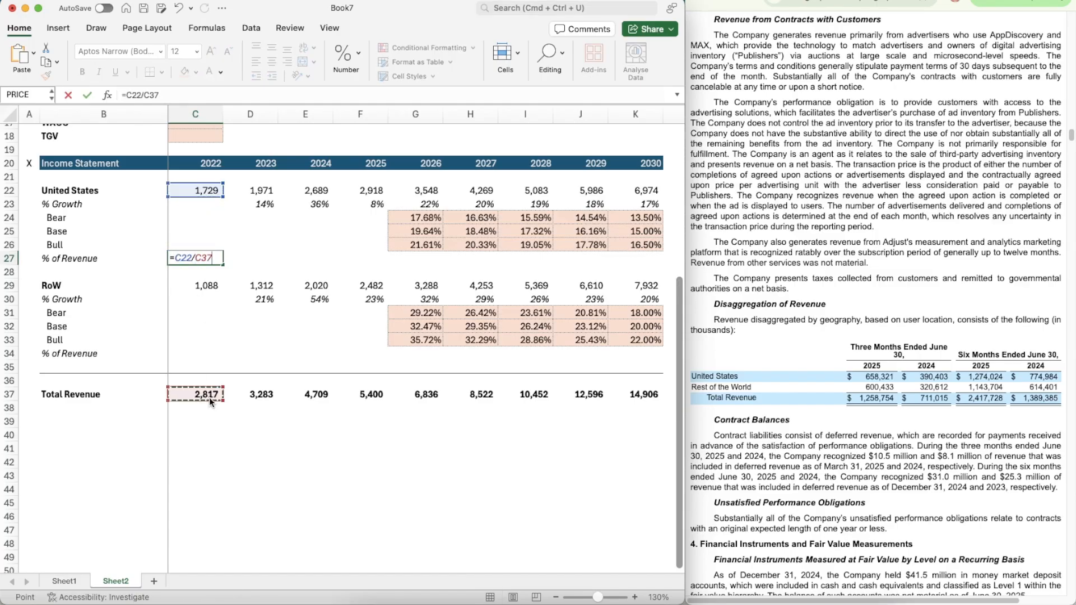
{"action": "key", "text": "ctrl+Return"}
- Apply the italic percentage formatting of growth cell D23 to C27
{"action": "left_click", "coordinate": [264, 203]}
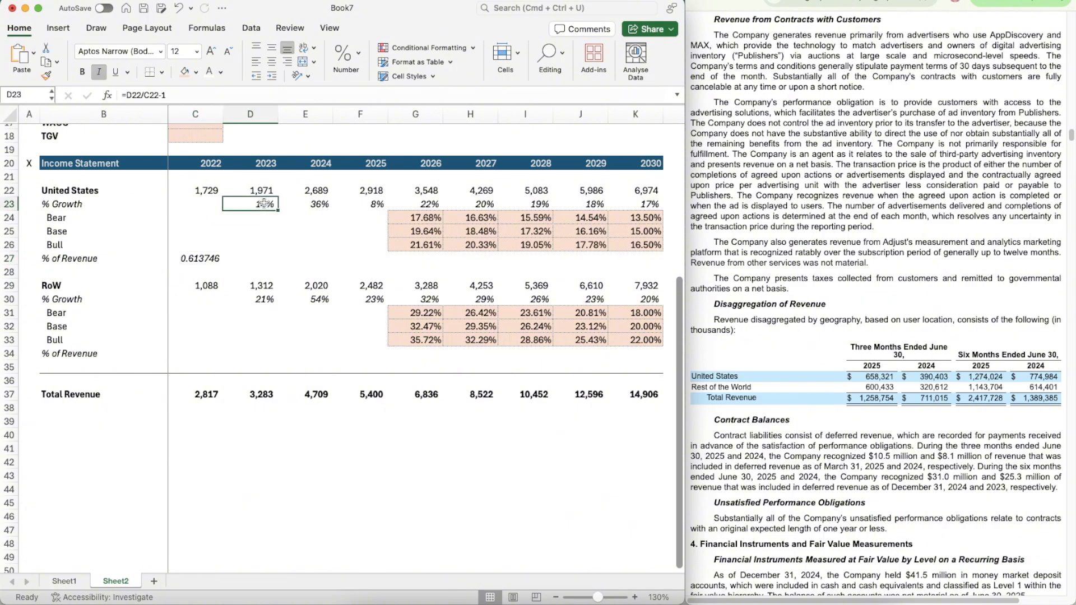
{"action": "left_click", "coordinate": [46, 75]}
{"action": "left_click", "coordinate": [193, 258]}
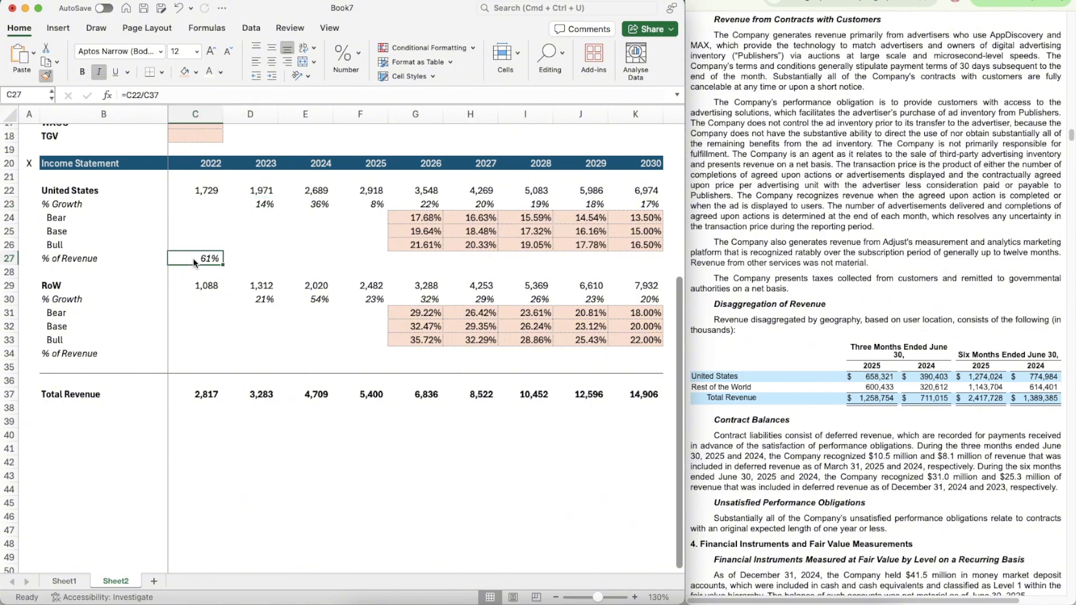
- Copy the United States % of Revenue formula from C27 across D27:K27
{"action": "key", "text": "shift+Right"}
{"action": "key", "text": "shift+Right"}
{"action": "key", "text": "shift+Right"}
{"action": "key", "text": "shift+Right"}
{"action": "key", "text": "shift+Right"}
{"action": "key", "text": "shift+Right"}
{"action": "key", "text": "shift+Right"}
{"action": "key", "text": "shift+Right"}
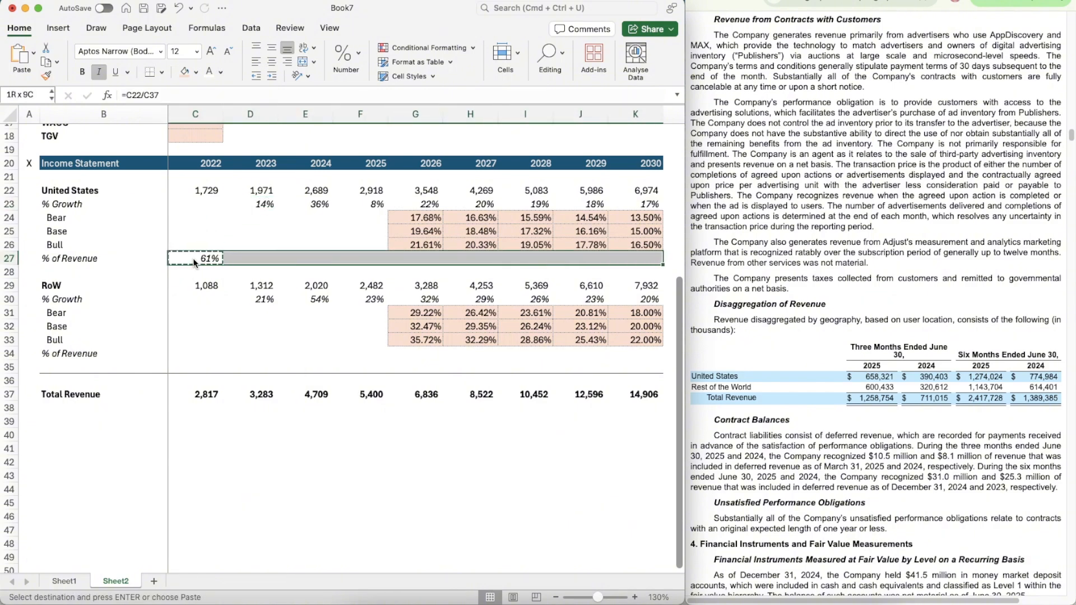
{"action": "key", "text": "super+c"}
{"action": "key", "text": "super+v"}
{"action": "key", "text": "Down"}
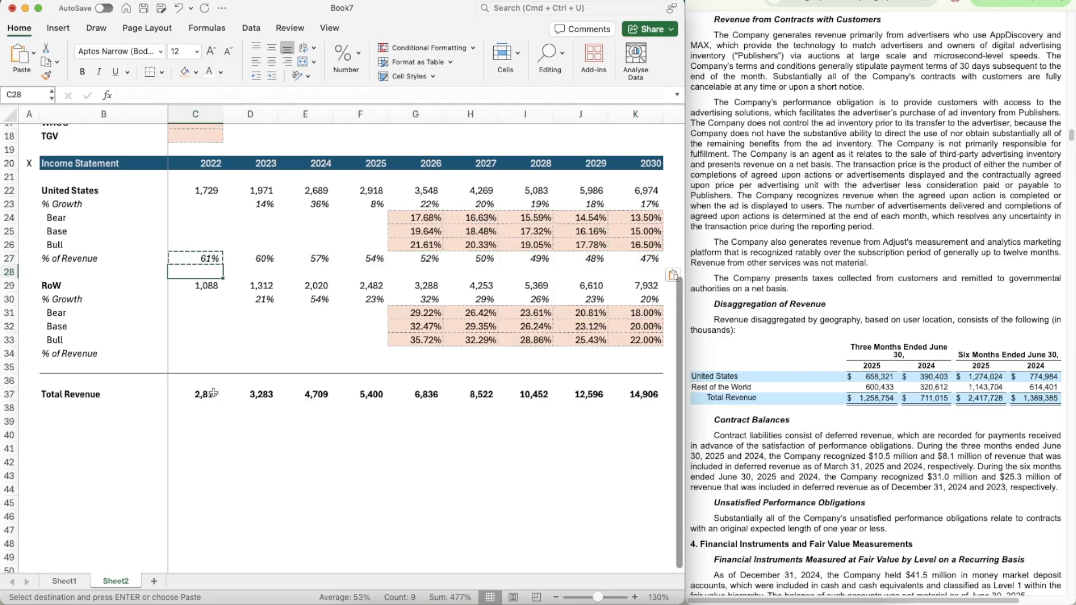
{"action": "key", "text": "Up"}
- Calculate the RoW share of 2022 revenue in C34 with =C29/C37
{"action": "key", "text": "Down"}
{"action": "key", "text": "Down"}
{"action": "key", "text": "Down"}
{"action": "key", "text": "Down"}
{"action": "key", "text": "Down"}
{"action": "key", "text": "Down"}
{"action": "key", "text": "Down"}
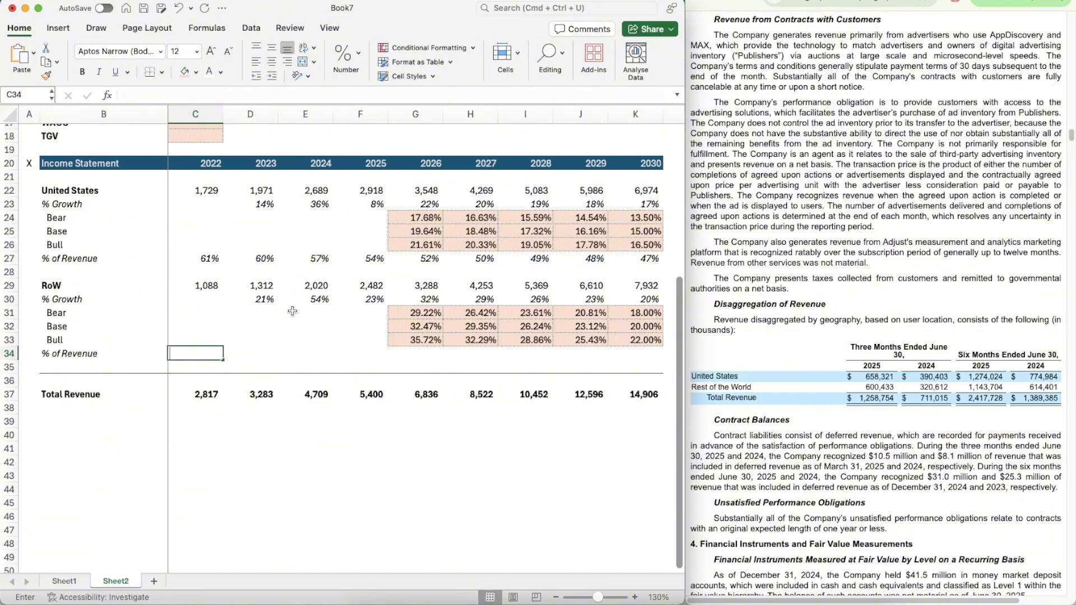
{"action": "type", "text": "="}
{"action": "key", "text": "Up"}
{"action": "key", "text": "Up"}
{"action": "key", "text": "Up"}
{"action": "key", "text": "Up"}
{"action": "key", "text": "Up"}
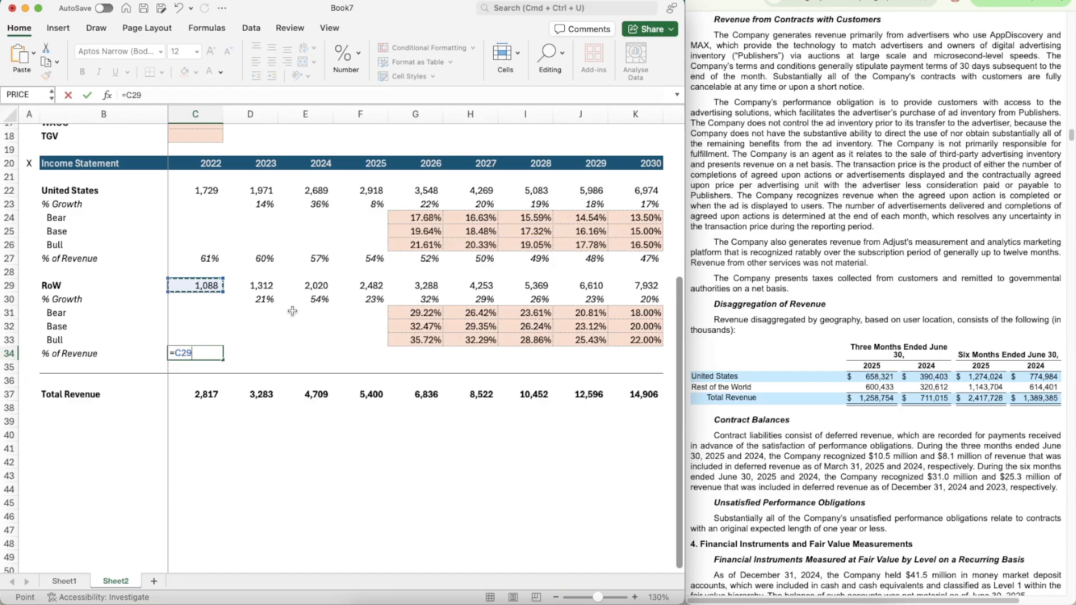
{"action": "type", "text": "/"}
{"action": "key", "text": "Up"}
{"action": "key", "text": "Up"}
{"action": "key", "text": "Down"}
{"action": "key", "text": "Down"}
{"action": "key", "text": "Down"}
{"action": "key", "text": "Down"}
{"action": "key", "text": "Down"}
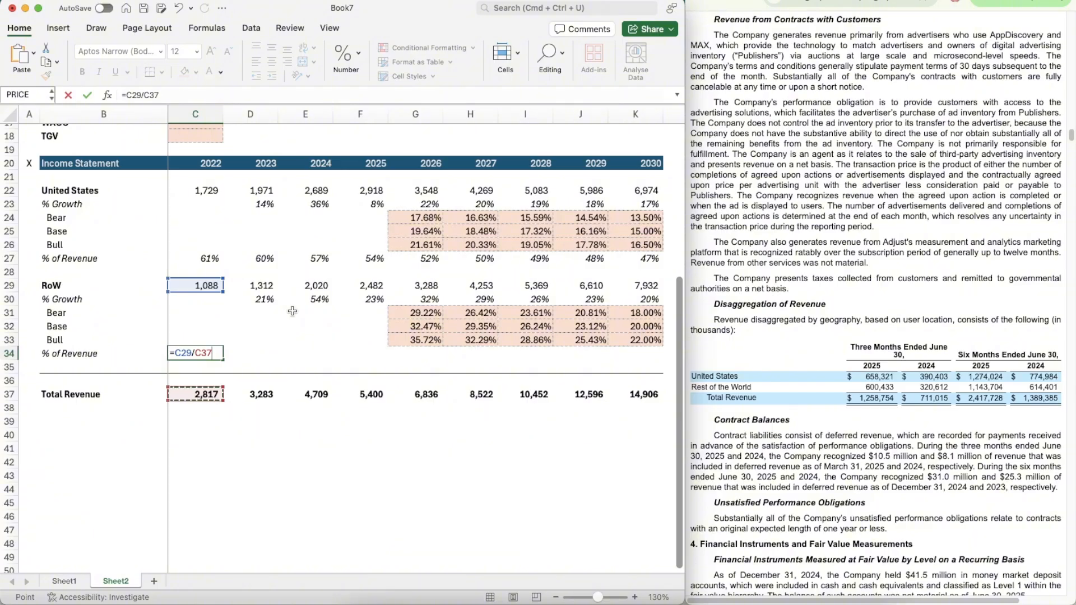
{"action": "key", "text": "Return"}
- Apply the italic percentage formatting of growth cell D30 to C34
{"action": "left_click", "coordinate": [270, 297]}
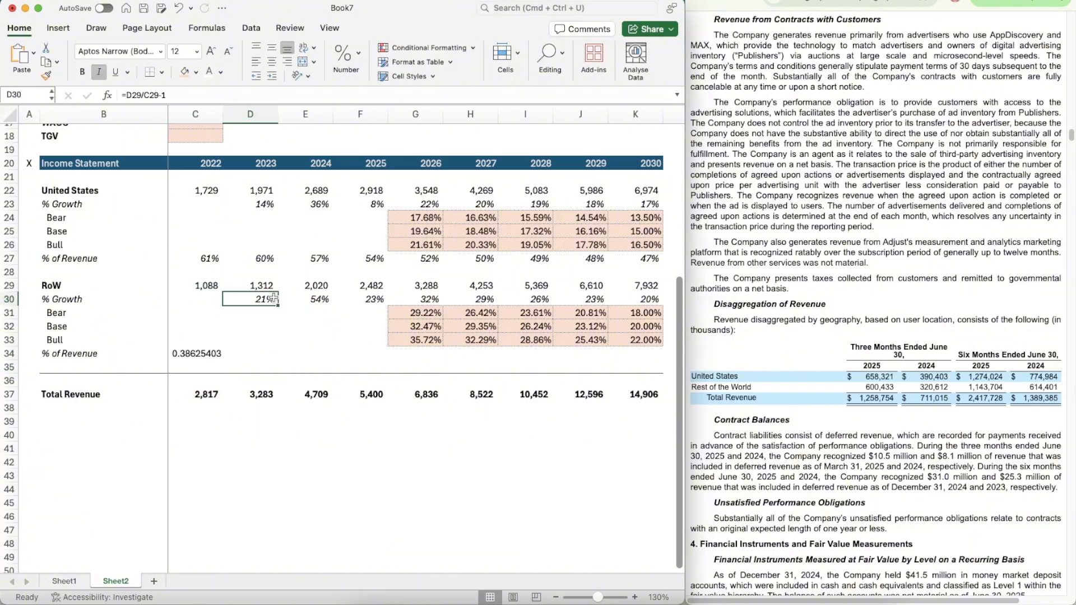
{"action": "left_click", "coordinate": [46, 76]}
{"action": "left_click", "coordinate": [189, 354]}
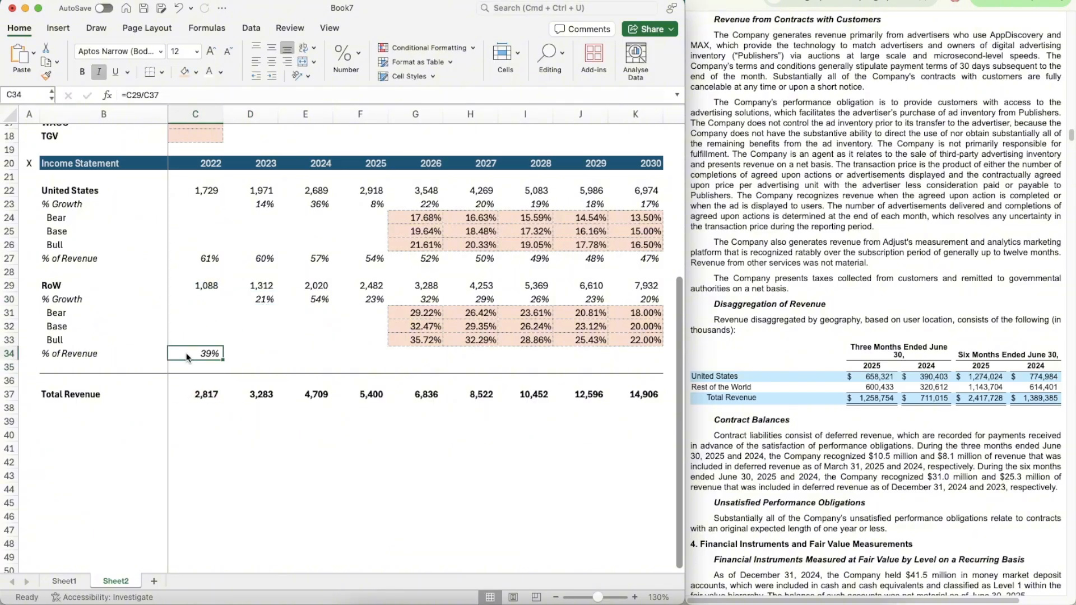
- Copy the RoW % of Revenue formula from C34 across D34:K34
{"action": "key", "text": "super+c"}
{"action": "key", "text": "shift+Right"}
{"action": "key", "text": "shift+Right"}
{"action": "key", "text": "shift+Right"}
{"action": "key", "text": "shift+Right"}
{"action": "key", "text": "shift+Right"}
{"action": "key", "text": "shift+Right"}
{"action": "key", "text": "shift+Right"}
{"action": "key", "text": "shift+Right"}
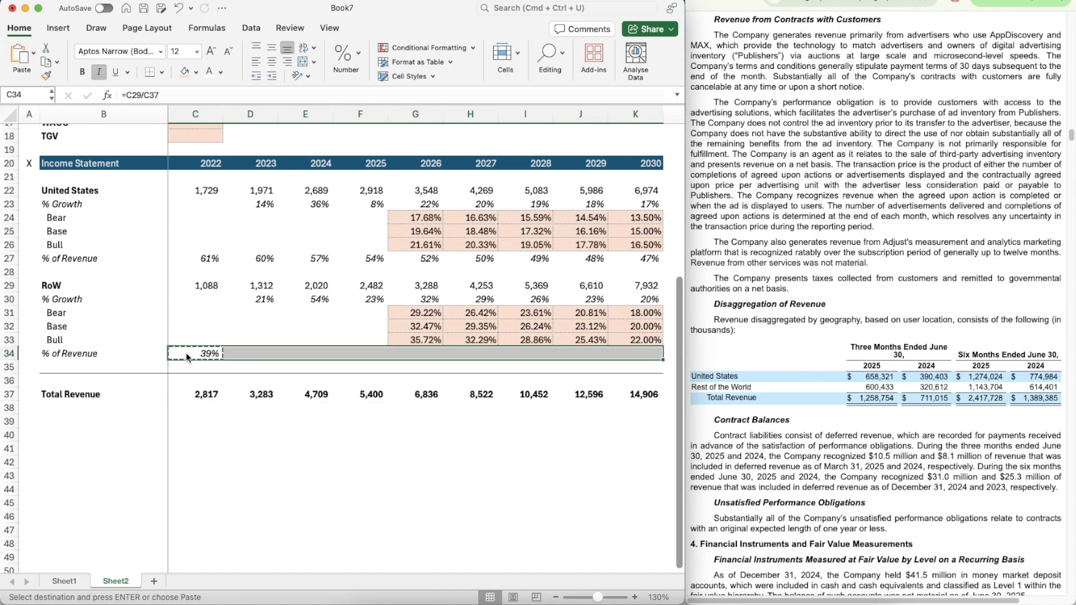
{"action": "key", "text": "super+v"}
{"action": "key", "text": "Down"}
{"action": "key", "text": "Down"}
{"action": "key", "text": "Down"}
{"action": "key", "text": "Down"}
{"action": "key", "text": "Escape"}
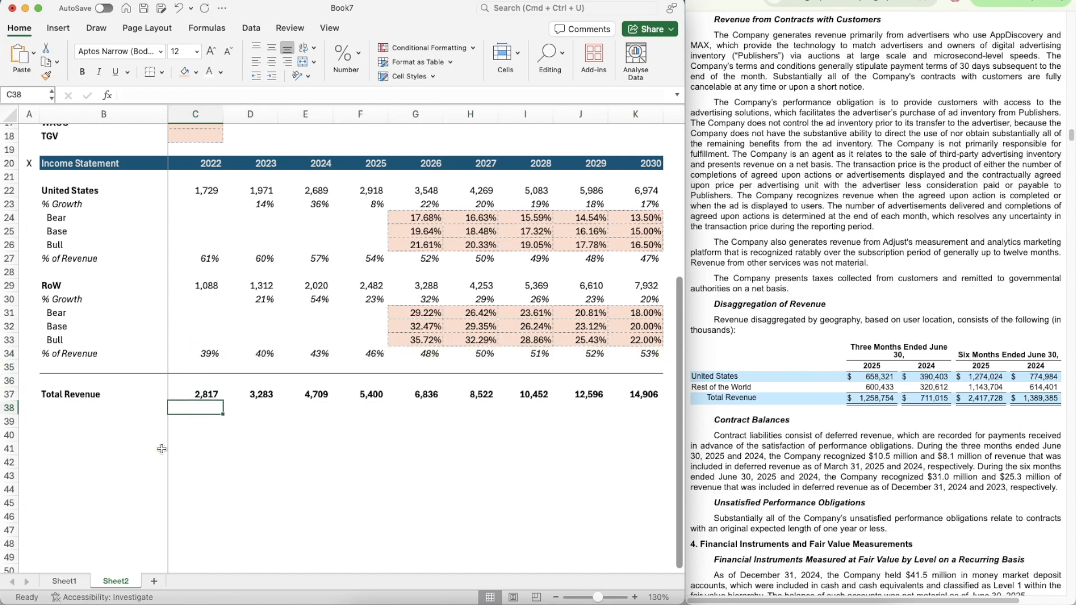
- Label B38 as % Growth beneath Total Revenue and italicize row 38
{"action": "left_click", "coordinate": [106, 414]}
{"action": "type", "text": "% Growth"}
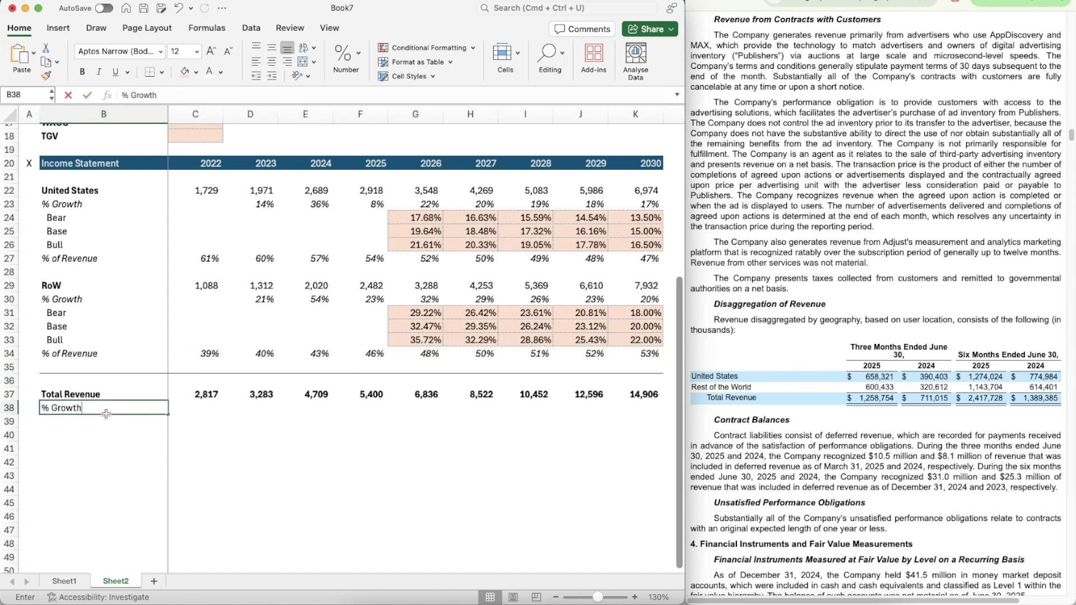
{"action": "key", "text": "Return"}
{"action": "key", "text": "Up"}
{"action": "key", "text": "shift+space"}
{"action": "key", "text": "super+i"}
- Copy the RoW growth formula from D30 into D38:K38 to calculate total revenue growth for 2023 through 2030
{"action": "key", "text": "Right"}
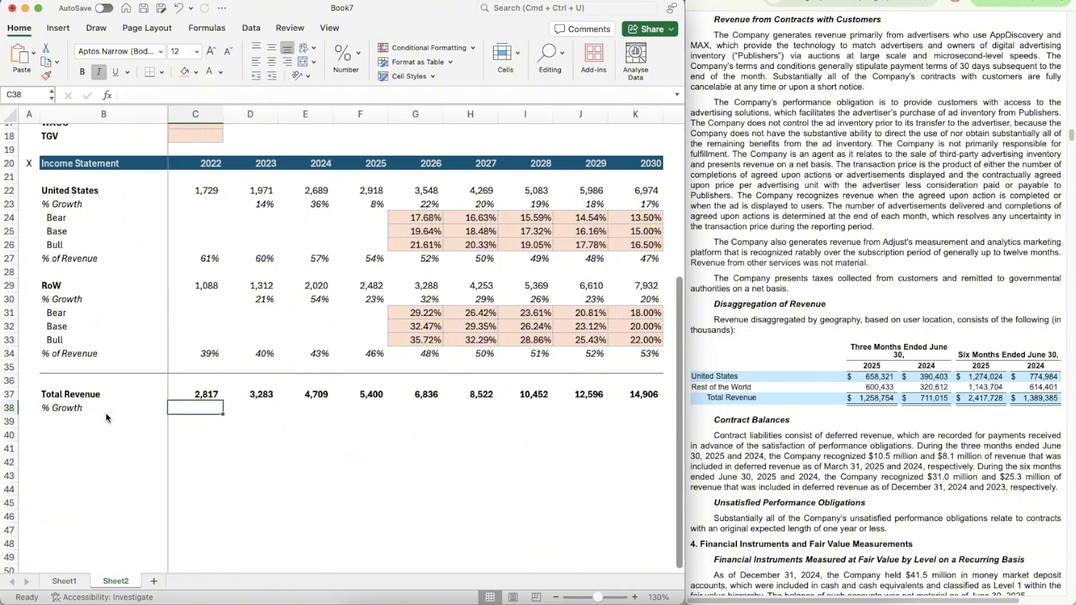
{"action": "key", "text": "Right"}
{"action": "key", "text": "Right"}
{"action": "key", "text": "Up"}
{"action": "key", "text": "Up"}
{"action": "key", "text": "Up"}
{"action": "key", "text": "Up"}
{"action": "key", "text": "Left"}
{"action": "key", "text": "Up"}
{"action": "key", "text": "Up"}
{"action": "key", "text": "Up"}
{"action": "key", "text": "Up"}
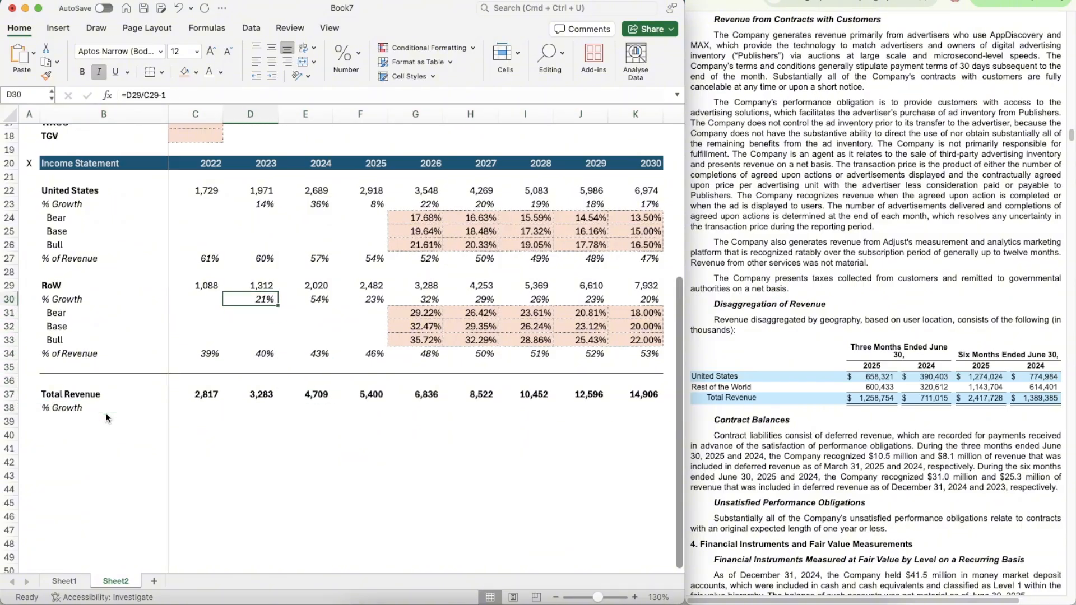
{"action": "key", "text": "super+c"}
{"action": "key", "text": "Down"}
{"action": "key", "text": "Down"}
{"action": "key", "text": "Down"}
{"action": "key", "text": "Down"}
{"action": "key", "text": "Down"}
{"action": "key", "text": "Down"}
{"action": "key", "text": "Down"}
{"action": "key", "text": "Down"}
{"action": "key", "text": "shift+Right"}
{"action": "key", "text": "shift+Right"}
{"action": "key", "text": "shift+Right"}
{"action": "key", "text": "shift+Right"}
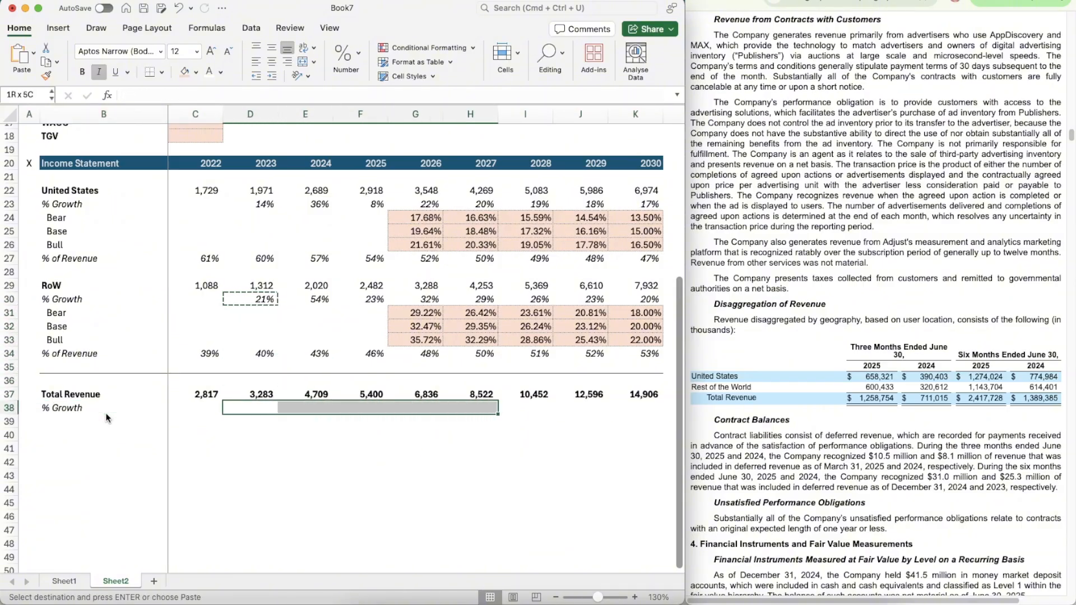
{"action": "key", "text": "shift+Right"}
{"action": "key", "text": "shift+Right"}
{"action": "key", "text": "shift+Right"}
{"action": "key", "text": "super+v"}
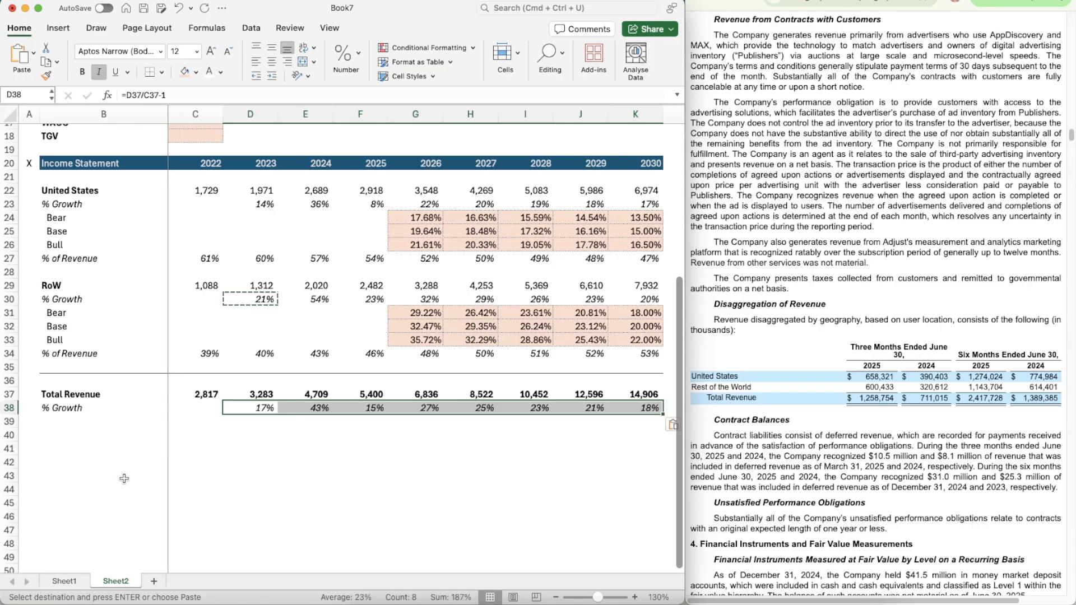
{"action": "key", "text": "Escape"}
- Rename the section header in B20 as Revenue Build
{"action": "scroll", "coordinate": [123, 477], "scroll_direction": "down", "scroll_amount": 2}
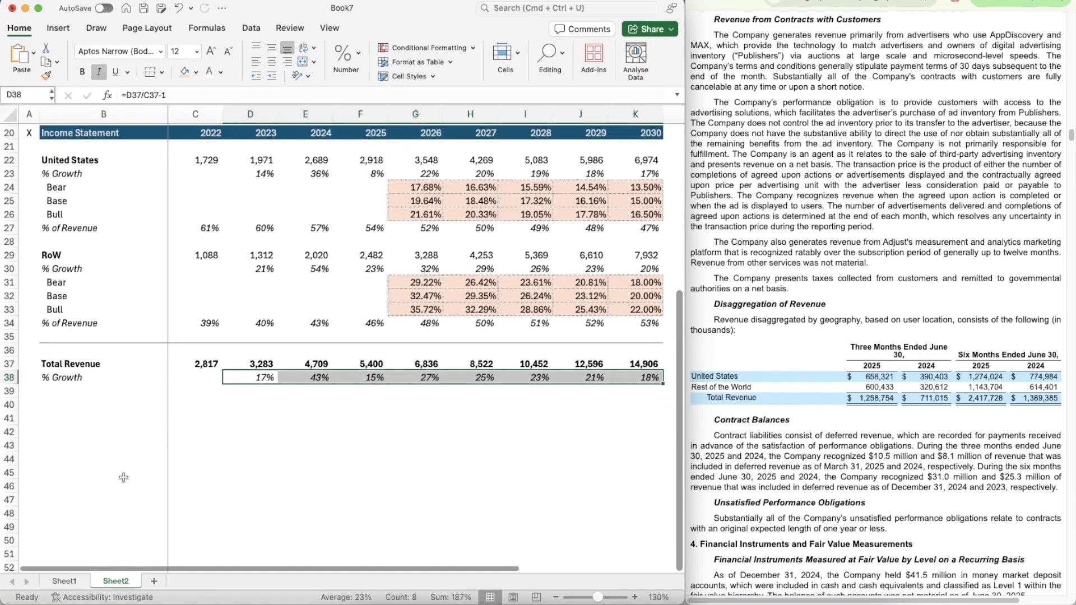
{"action": "scroll", "coordinate": [123, 477], "scroll_direction": "down", "scroll_amount": 1}
{"action": "scroll", "coordinate": [124, 477], "scroll_direction": "up", "scroll_amount": 1}
{"action": "scroll", "coordinate": [65, 199], "scroll_direction": "up", "scroll_amount": 2}
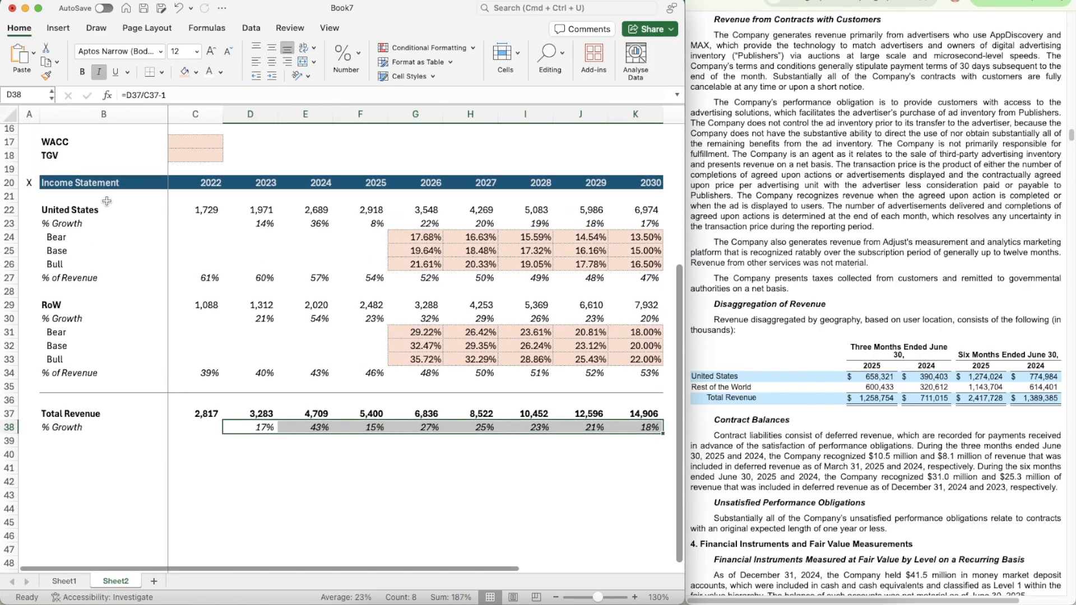
{"action": "left_click", "coordinate": [93, 185]}
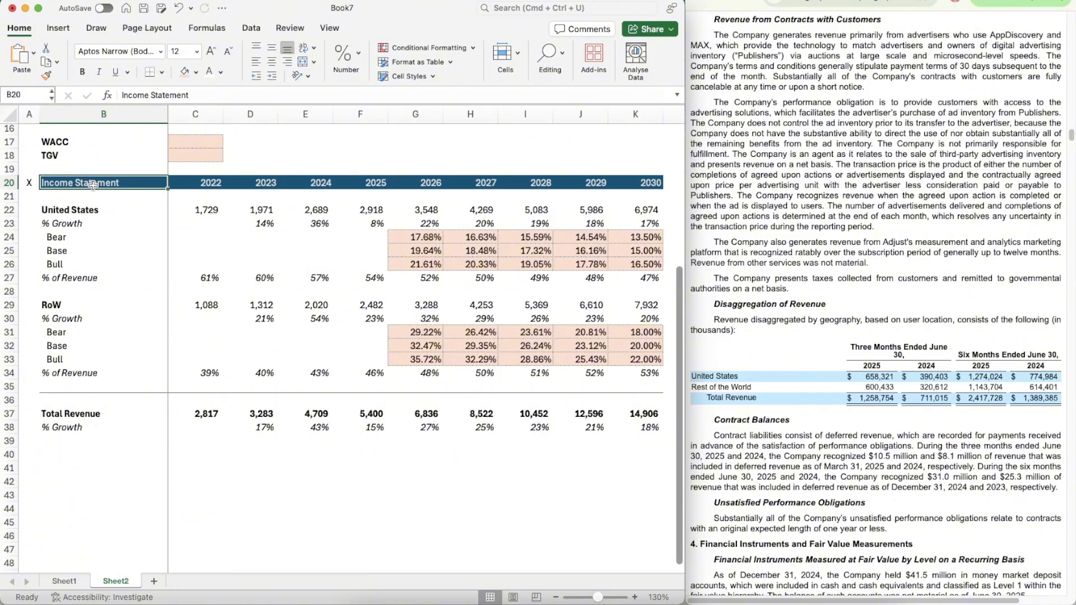
{"action": "type", "text": "Revnu"}
{"action": "key", "text": "BackSpace"}
{"action": "key", "text": "BackSpace"}
{"action": "key", "text": "BackSpace"}
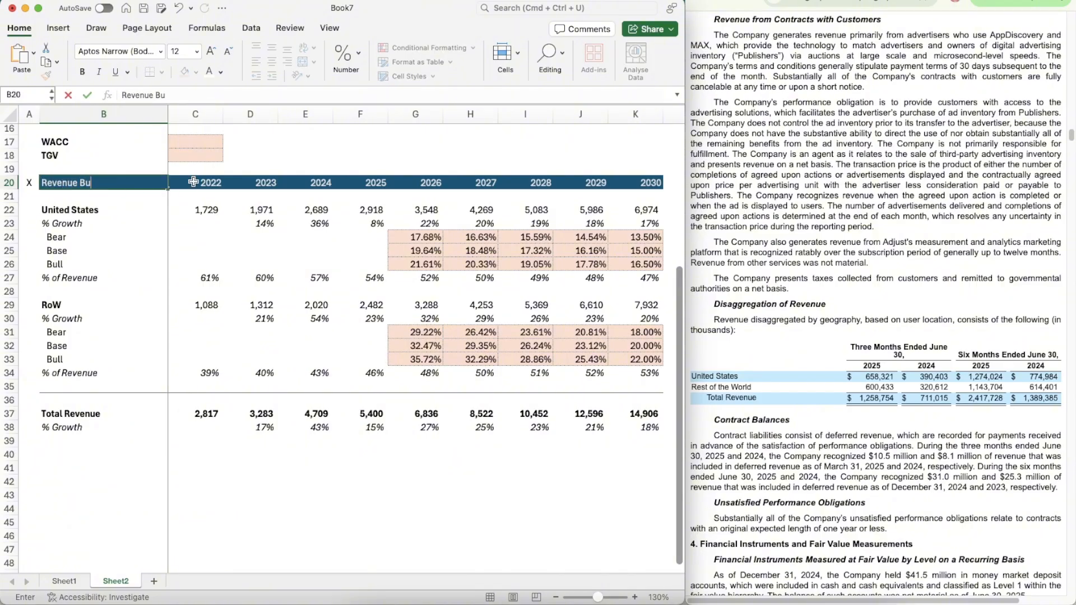
{"action": "key", "text": "Return"}
- Copy the section header row 20 with its 2022–2030 years to row 40 below Total Revenue
{"action": "left_click", "coordinate": [9, 183]}
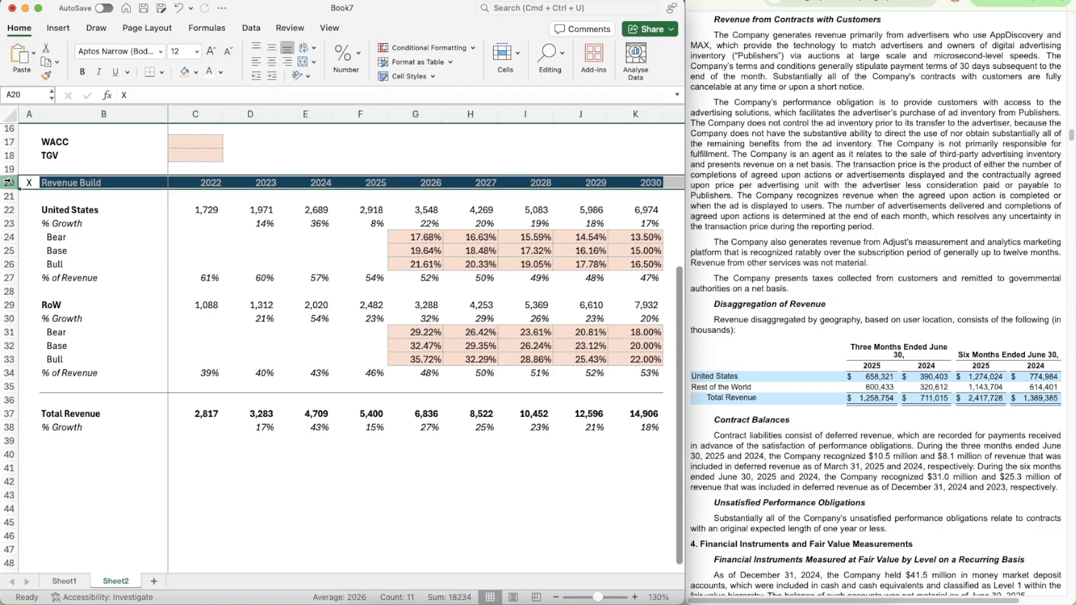
{"action": "key", "text": "super+c"}
{"action": "left_click", "coordinate": [27, 452]}
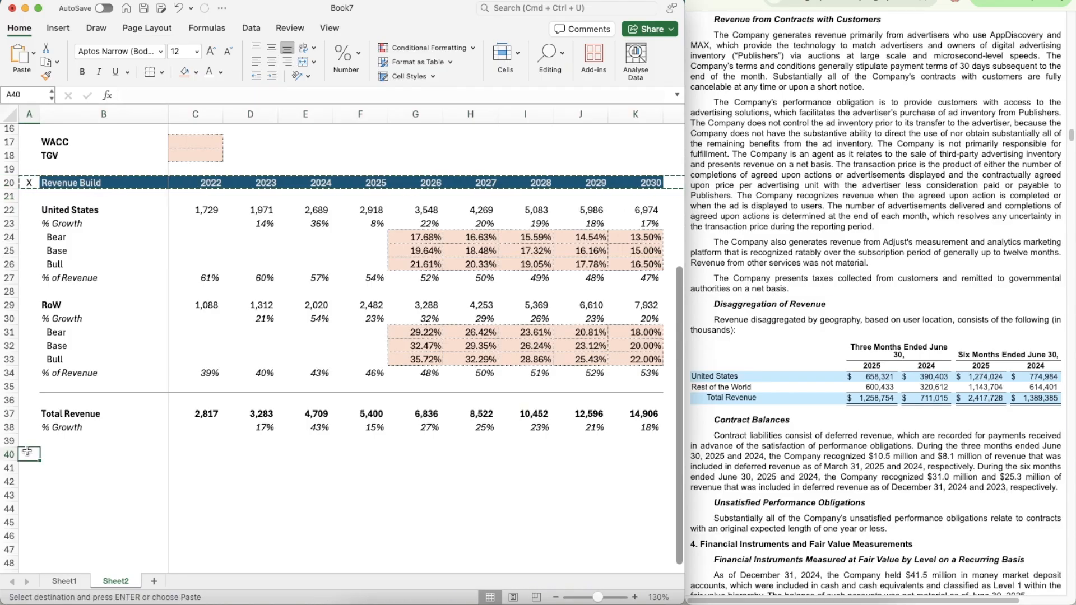
{"action": "key", "text": "super+v"}
{"action": "scroll", "coordinate": [28, 452], "scroll_direction": "down", "scroll_amount": 1}
- Rename the copied section header in B40 as Income Statement
{"action": "left_click", "coordinate": [64, 423]}
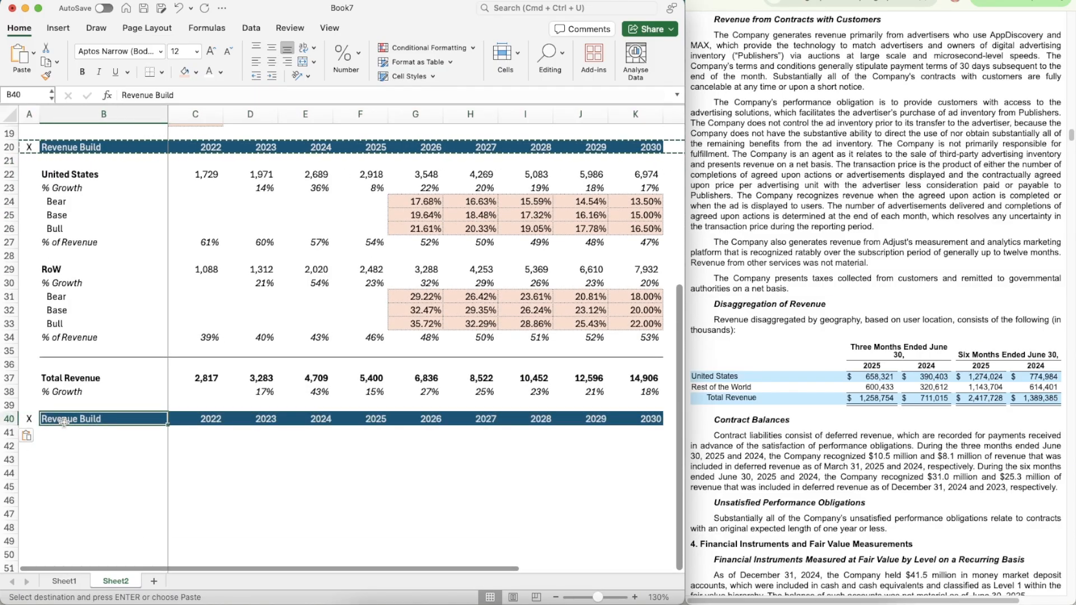
{"action": "scroll", "coordinate": [64, 422], "scroll_direction": "down", "scroll_amount": 5}
{"action": "type", "text": "Income S"}
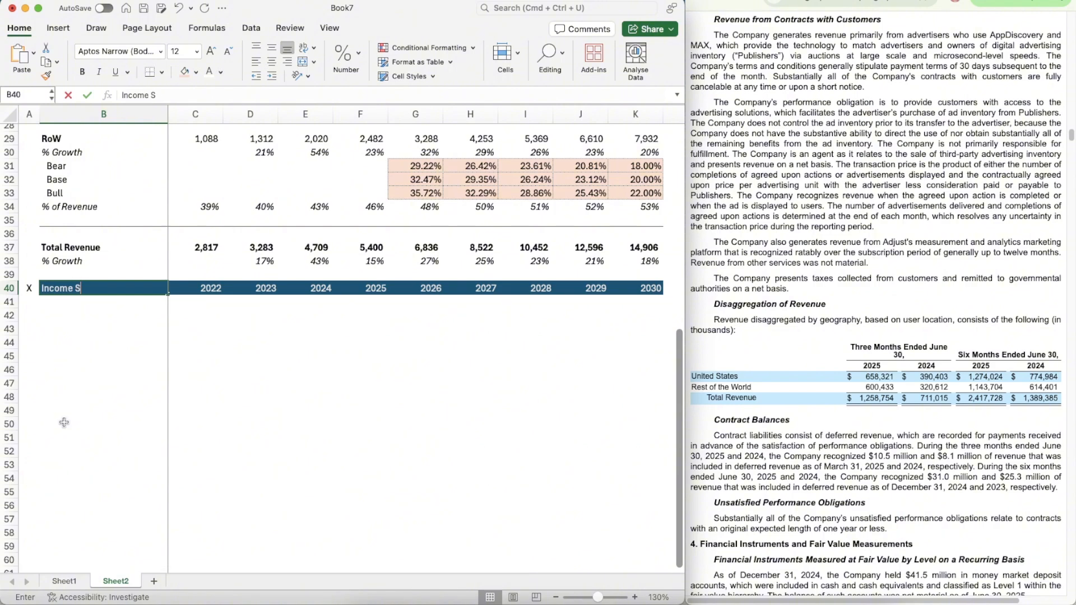
{"action": "type", "text": "tateme"}
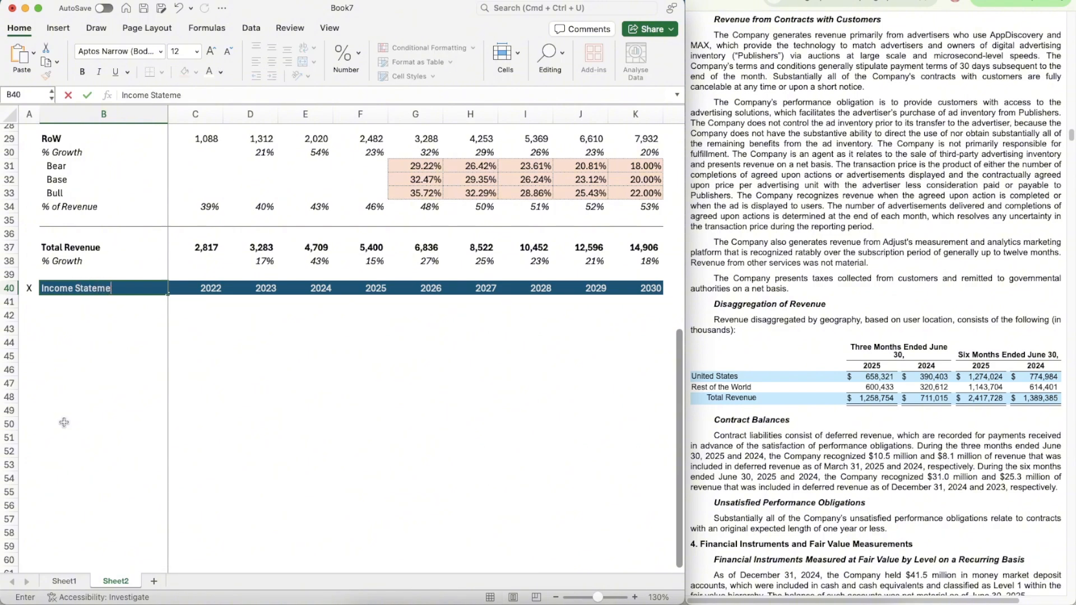
{"action": "type", "text": "nt"}
{"action": "key", "text": "Return"}
{"action": "key", "text": "Return"}
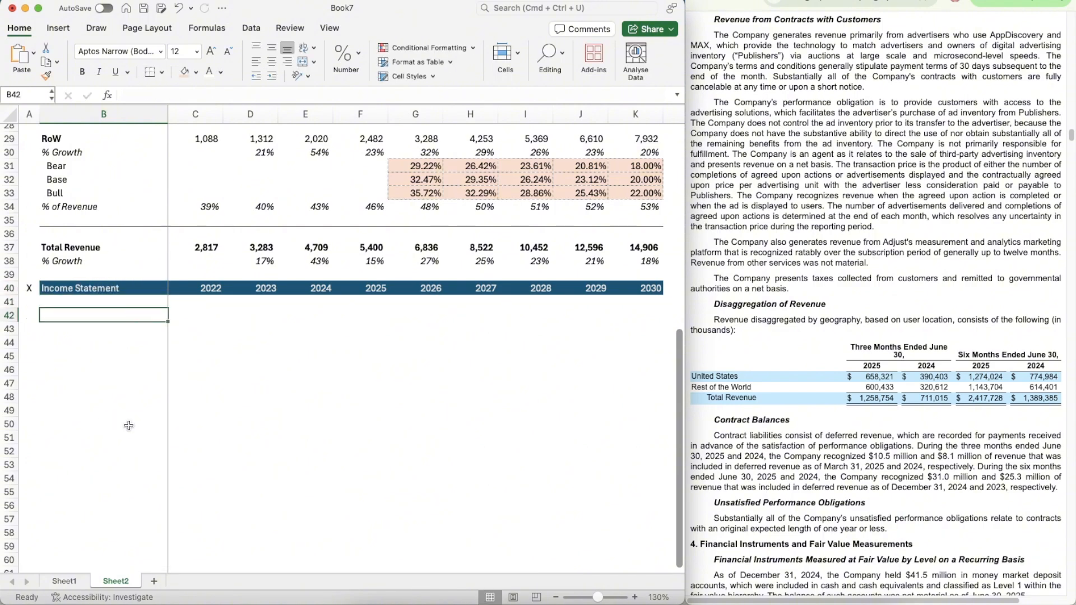
- Label B42 as Revenue in bold and B43 as % Growth, and italicize row 43
{"action": "type", "text": "Revenue"}
{"action": "key", "text": "ctrl+Return"}
{"action": "key", "text": "super+b"}
{"action": "key", "text": "Return"}
{"action": "type", "text": "% Growth"}
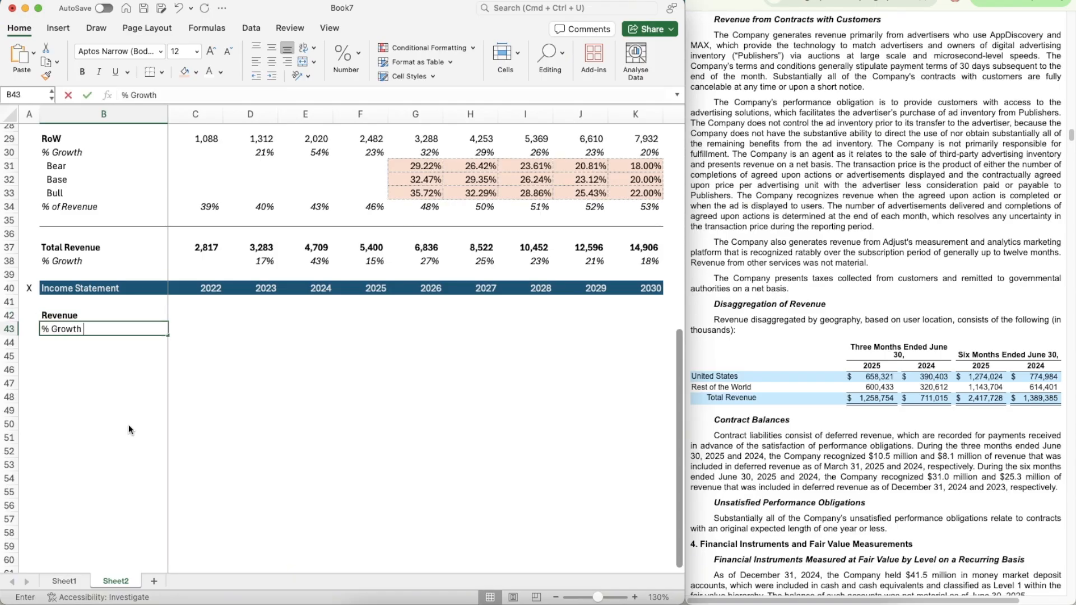
{"action": "key", "text": "ctrl+Return"}
{"action": "key", "text": "shift+space"}
{"action": "key", "text": "super+i"}
- Link the 2022 Revenue cell C42 to Total Revenue with =C37
{"action": "key", "text": "Right"}
{"action": "key", "text": "Up"}
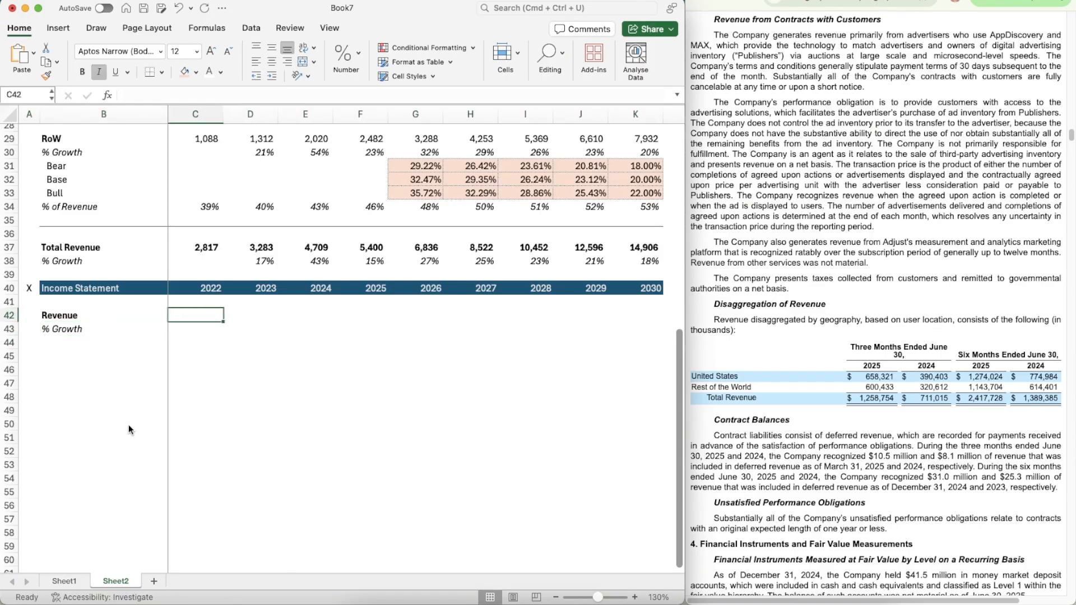
{"action": "type", "text": "="}
{"action": "left_click", "coordinate": [196, 245]}
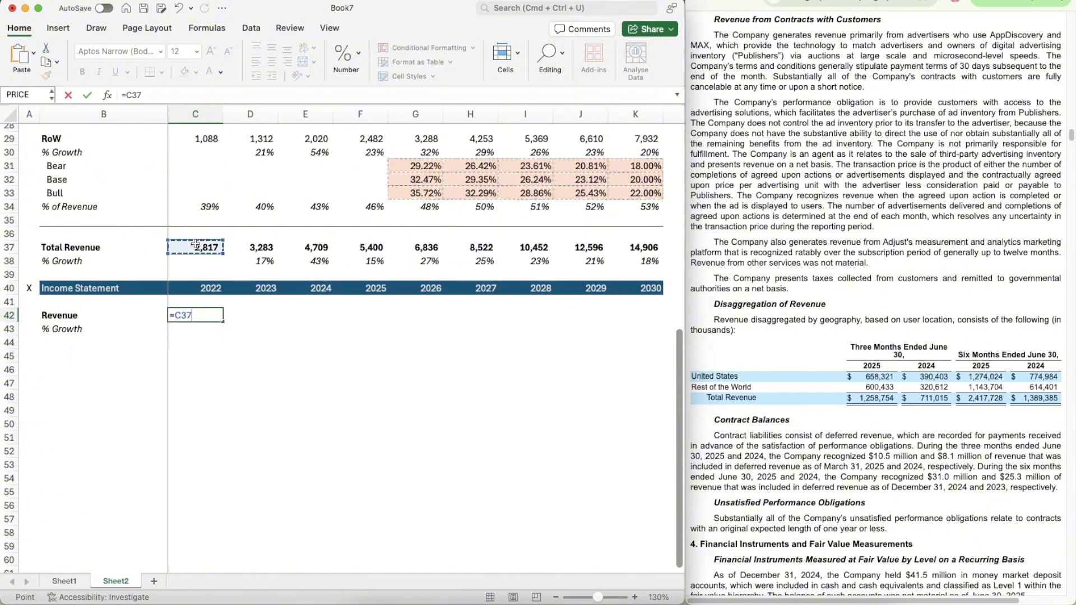
{"action": "key", "text": "ctrl+Return"}
- Copy the revenue link from C42 across row 42 through K42
{"action": "key", "text": "super+c"}
{"action": "key", "text": "shift+Right"}
{"action": "key", "text": "shift+Right"}
{"action": "key", "text": "shift+Right"}
{"action": "key", "text": "shift+Right"}
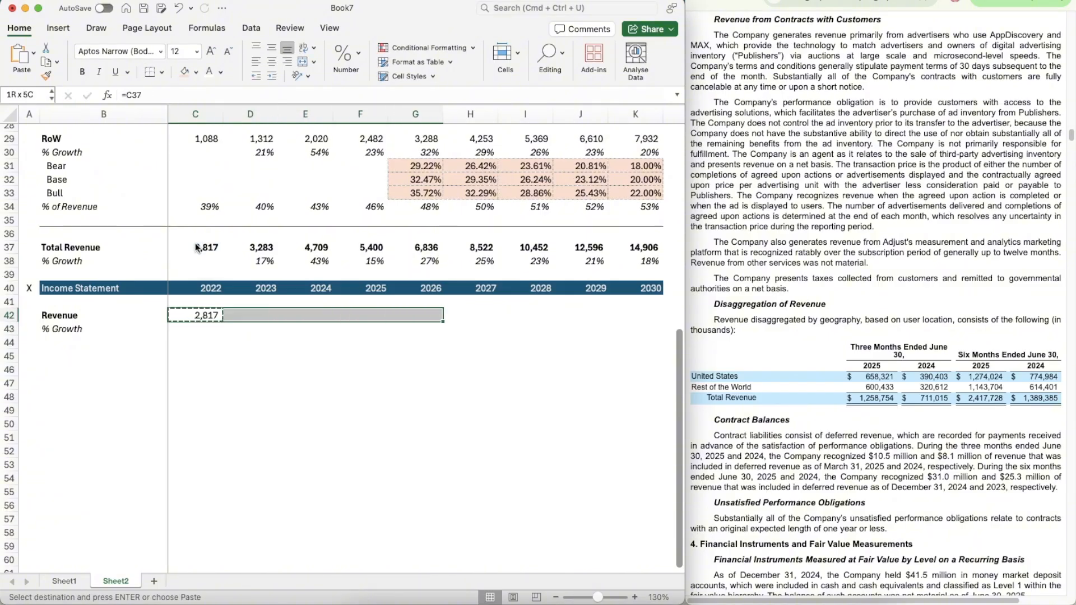
{"action": "key", "text": "shift+Right"}
{"action": "key", "text": "shift+Right"}
{"action": "key", "text": "shift+Right"}
{"action": "key", "text": "shift+Right"}
{"action": "key", "text": "super+v"}
- Copy the total revenue growth formula from D38 into D43:K43 for the income statement
{"action": "key", "text": "Down"}
{"action": "key", "text": "Down"}
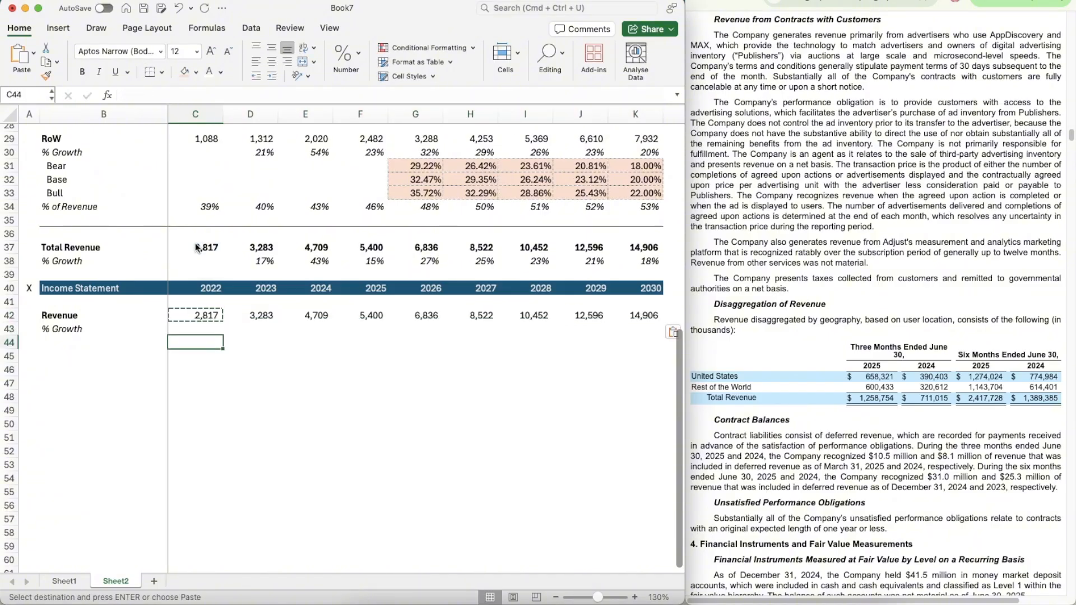
{"action": "key", "text": "Right"}
{"action": "key", "text": "Up"}
{"action": "key", "text": "Up"}
{"action": "key", "text": "Up"}
{"action": "key", "text": "Up"}
{"action": "key", "text": "Up"}
{"action": "key", "text": "Up"}
{"action": "key", "text": "super+c"}
{"action": "key", "text": "Down"}
{"action": "key", "text": "Down"}
{"action": "key", "text": "Down"}
{"action": "key", "text": "Down"}
{"action": "key", "text": "Down"}
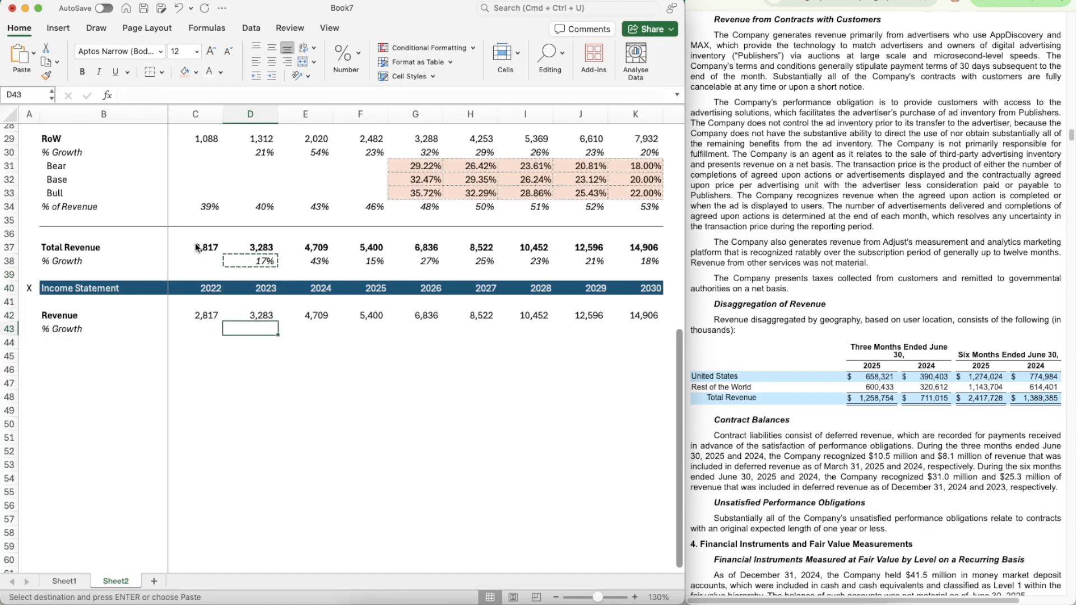
{"action": "key", "text": "shift+Right"}
{"action": "key", "text": "shift+Right"}
{"action": "key", "text": "shift+Right"}
{"action": "key", "text": "shift+Right"}
{"action": "key", "text": "shift+Right"}
{"action": "key", "text": "shift+Right"}
{"action": "key", "text": "shift+Right"}
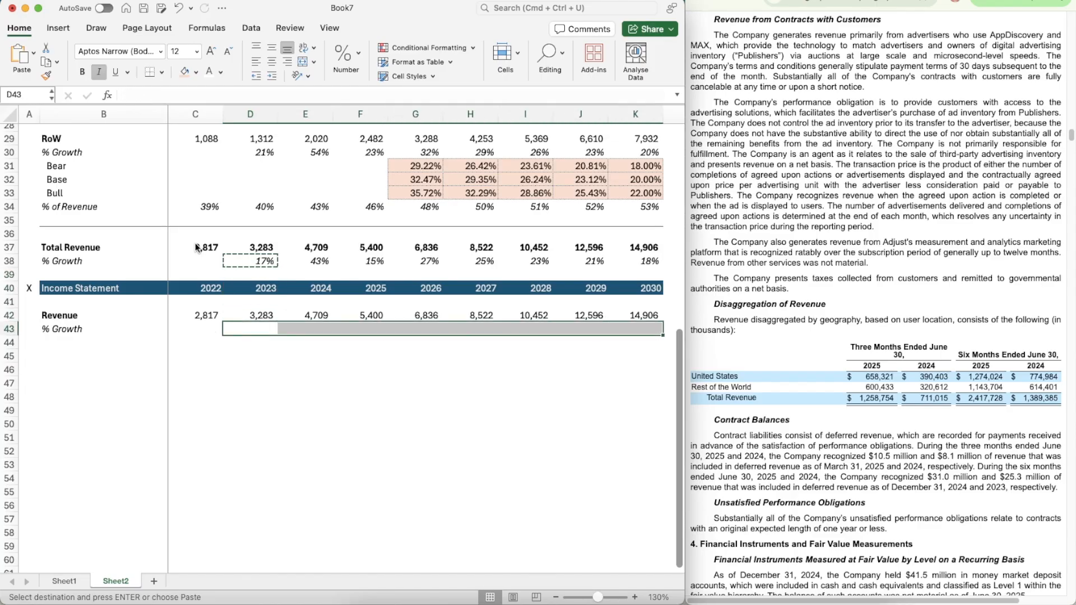
{"action": "key", "text": "super+v"}
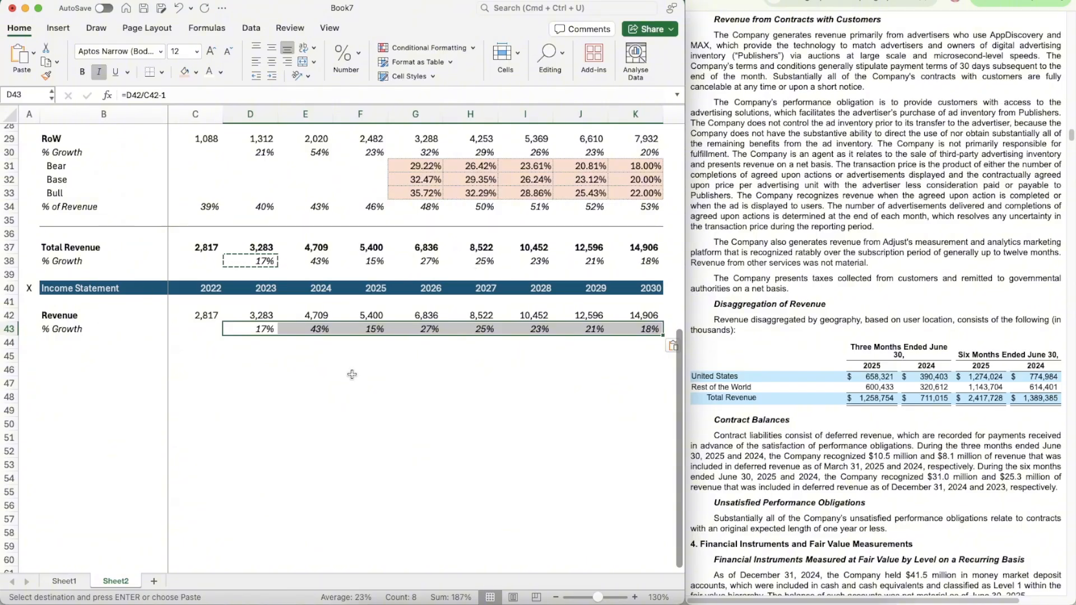
- Label B45 as EBIT in bold
{"action": "left_click", "coordinate": [129, 383]}
{"action": "scroll", "coordinate": [129, 383], "scroll_direction": "down", "scroll_amount": 2}
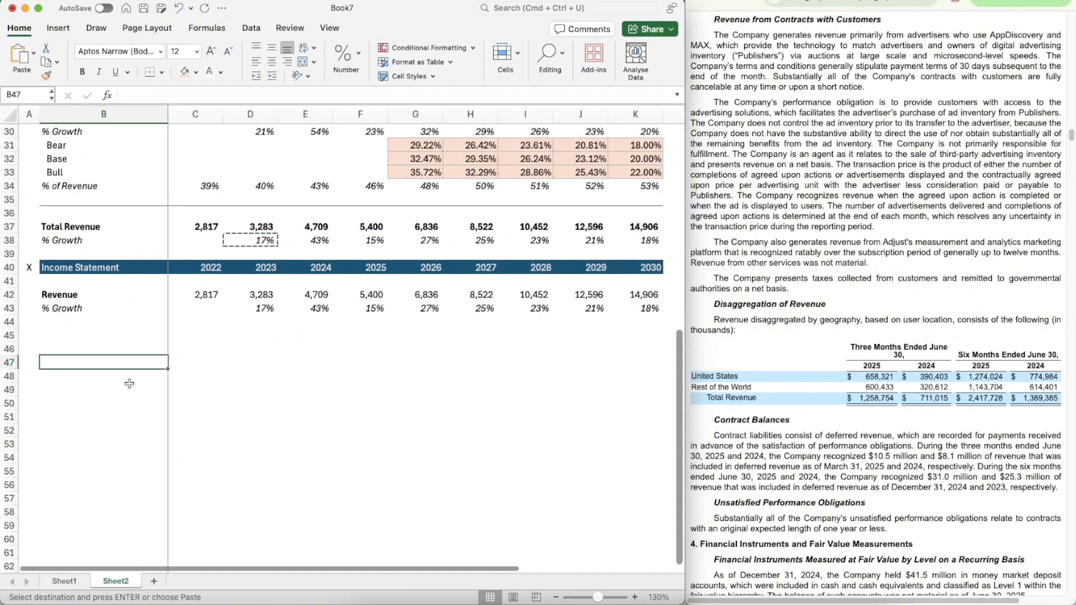
{"action": "key", "text": "Up"}
{"action": "key", "text": "Up"}
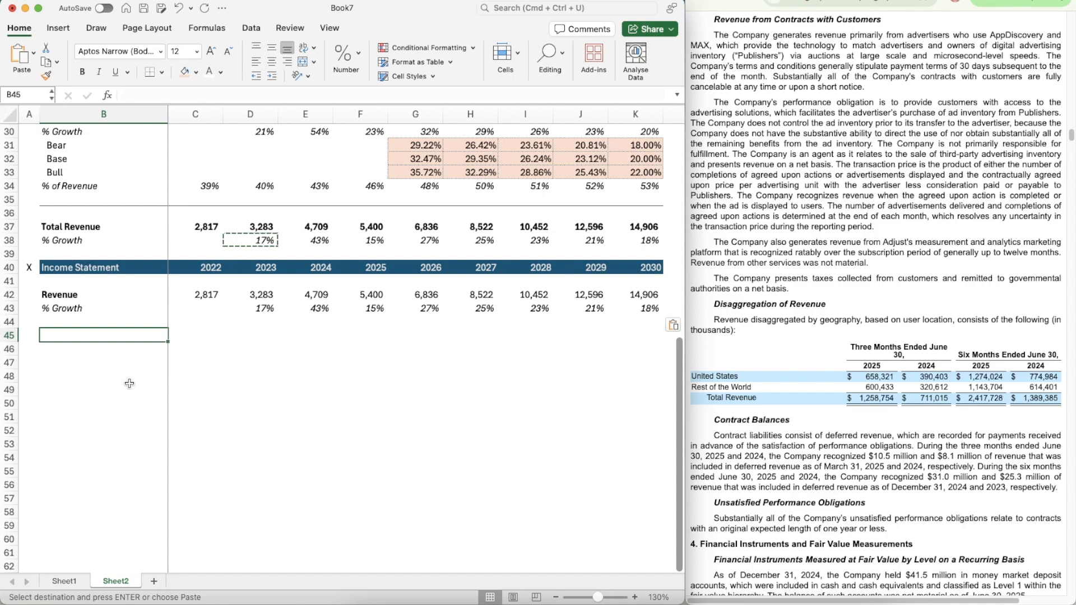
{"action": "type", "text": "EBIT"}
{"action": "key", "text": "Return"}
{"action": "key", "text": "Up"}
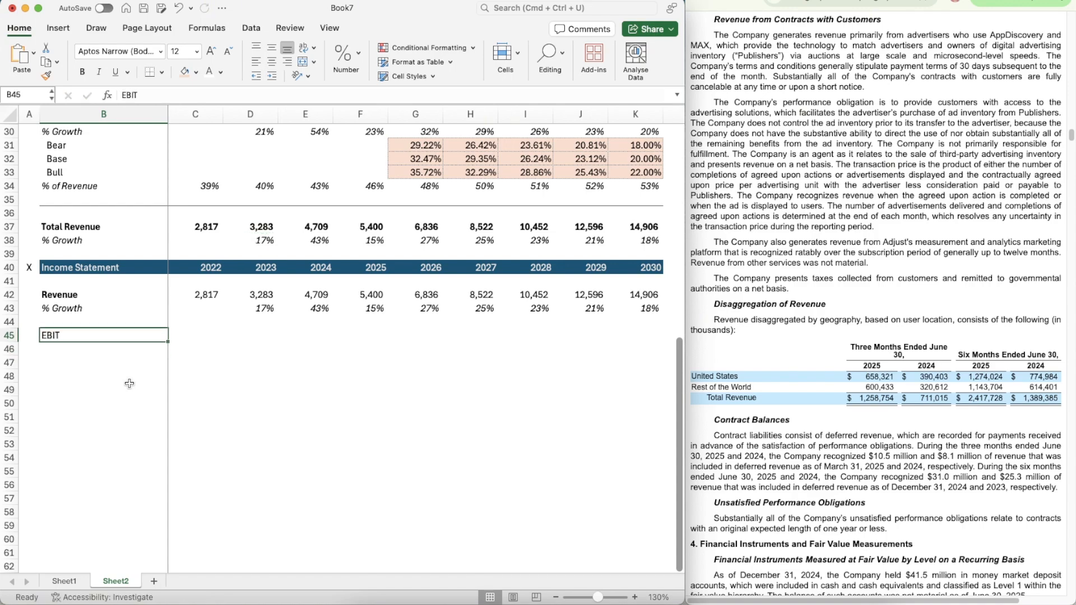
{"action": "key", "text": "super+b"}
- Label B46 as % of Revenue beneath EBIT and italicize row 46
{"action": "key", "text": "Down"}
{"action": "type", "text": "%"}
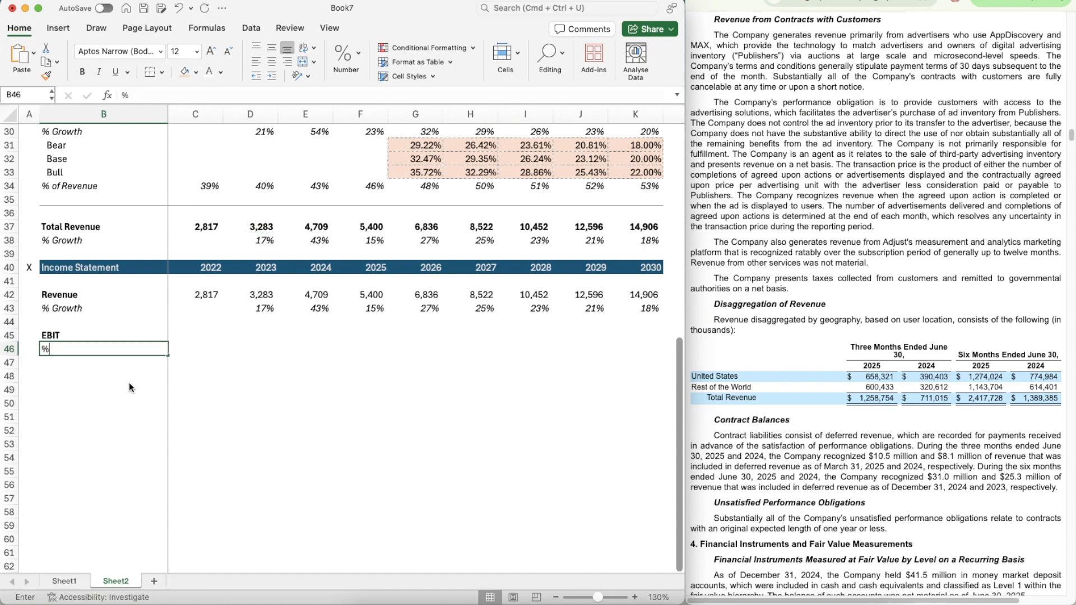
{"action": "type", "text": " of Revenue"}
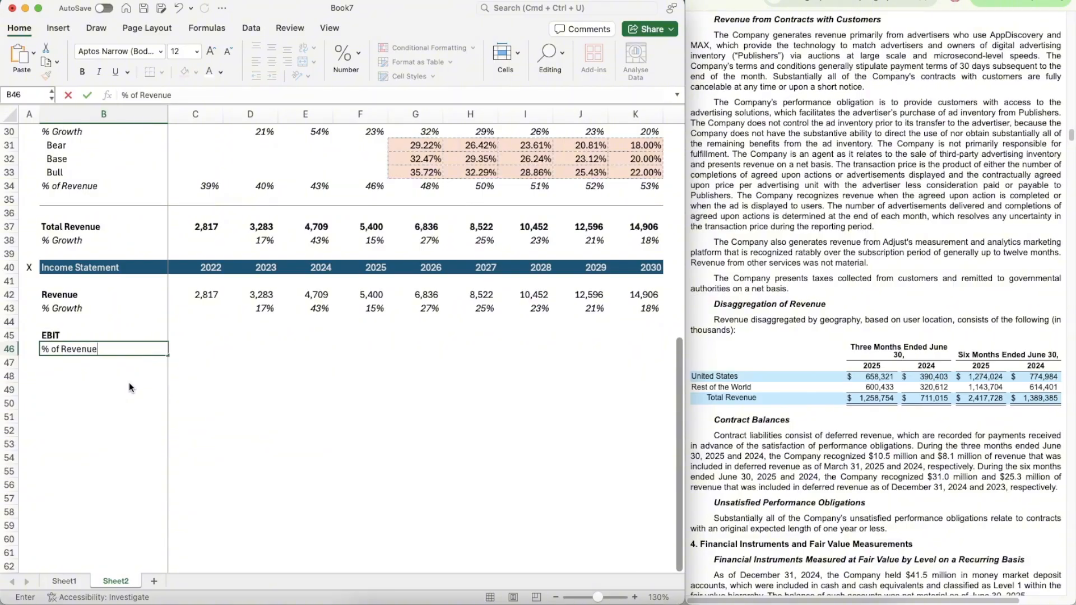
{"action": "key", "text": "Return"}
{"action": "key", "text": "Up"}
{"action": "key", "text": "shift+space"}
{"action": "key", "text": "super+i"}
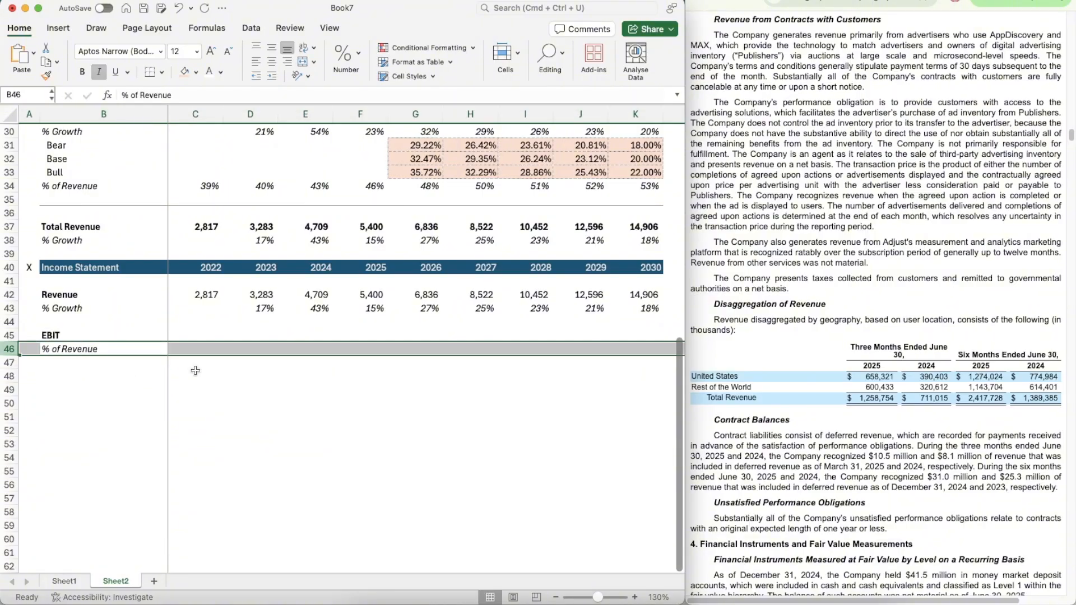
- Switch to AppLovin's annual report in the browser and find the Consolidated Statements of Operations for 2022 to 2024
{"action": "scroll", "coordinate": [195, 369], "scroll_direction": "up", "scroll_amount": 1}
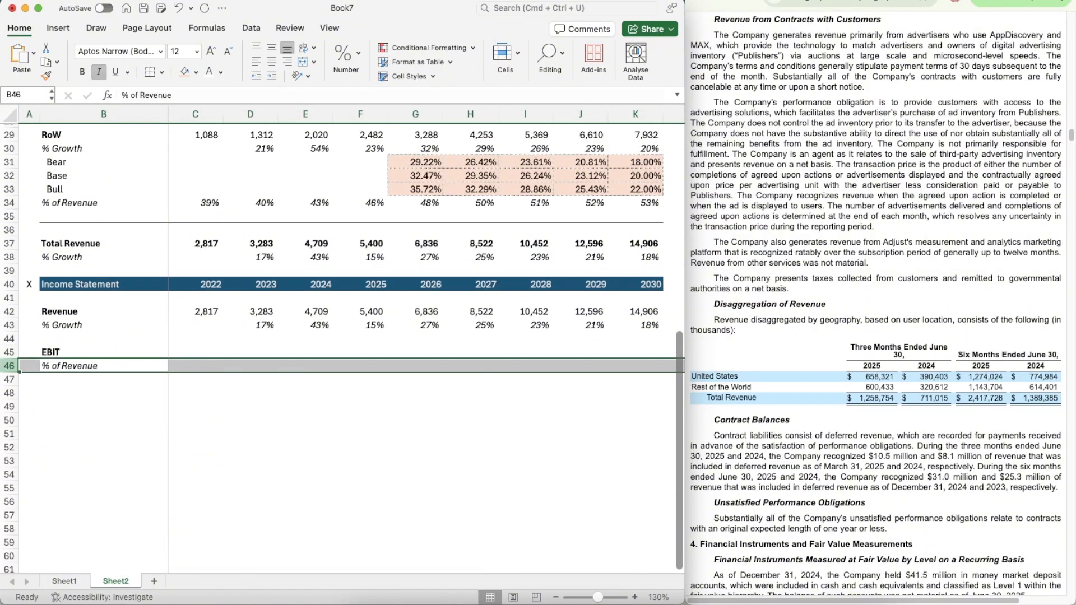
{"action": "left_click", "coordinate": [863, 2]}
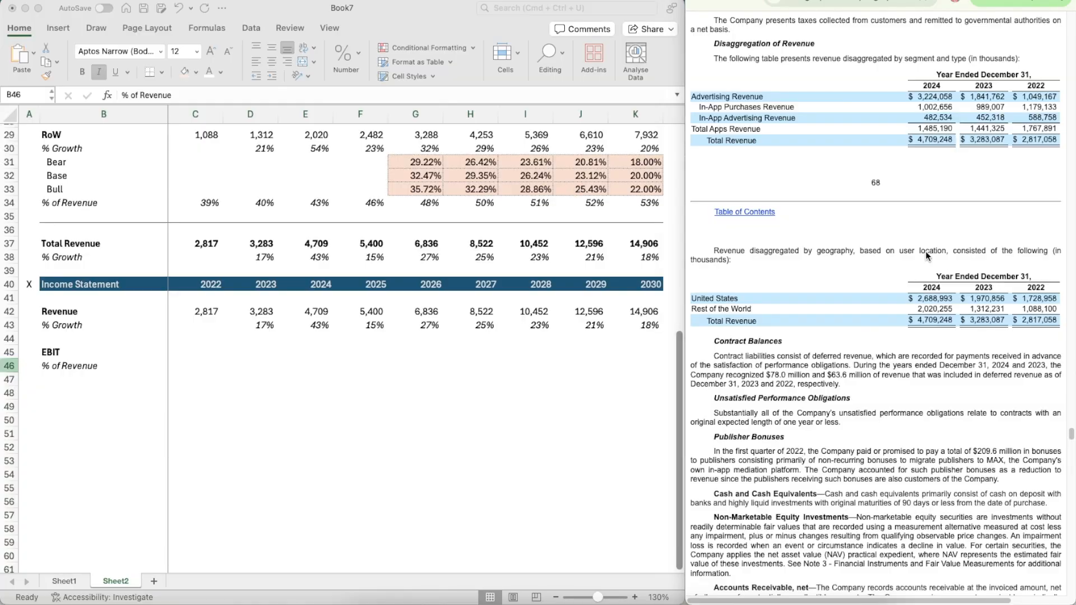
{"action": "scroll", "coordinate": [927, 256], "scroll_direction": "up", "scroll_amount": 20}
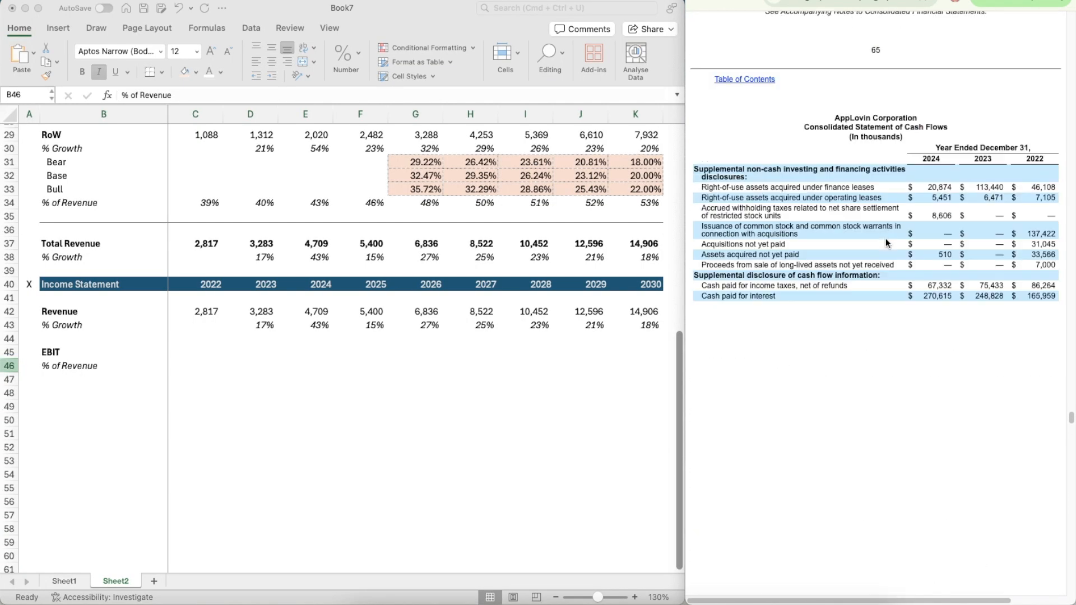
{"action": "scroll", "coordinate": [887, 242], "scroll_direction": "up", "scroll_amount": 15}
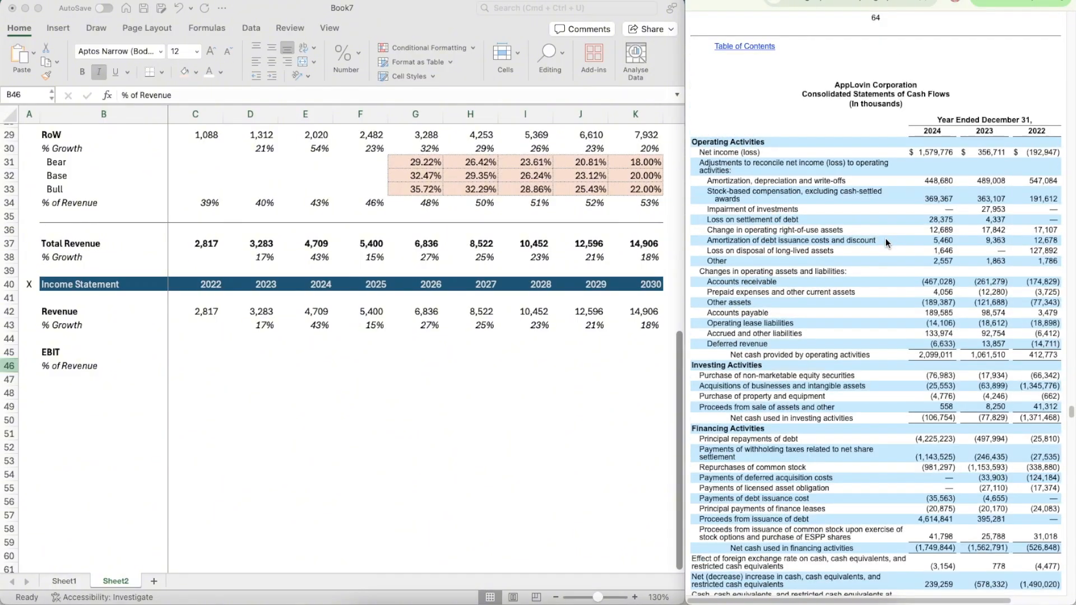
{"action": "scroll", "coordinate": [885, 242], "scroll_direction": "up", "scroll_amount": 20}
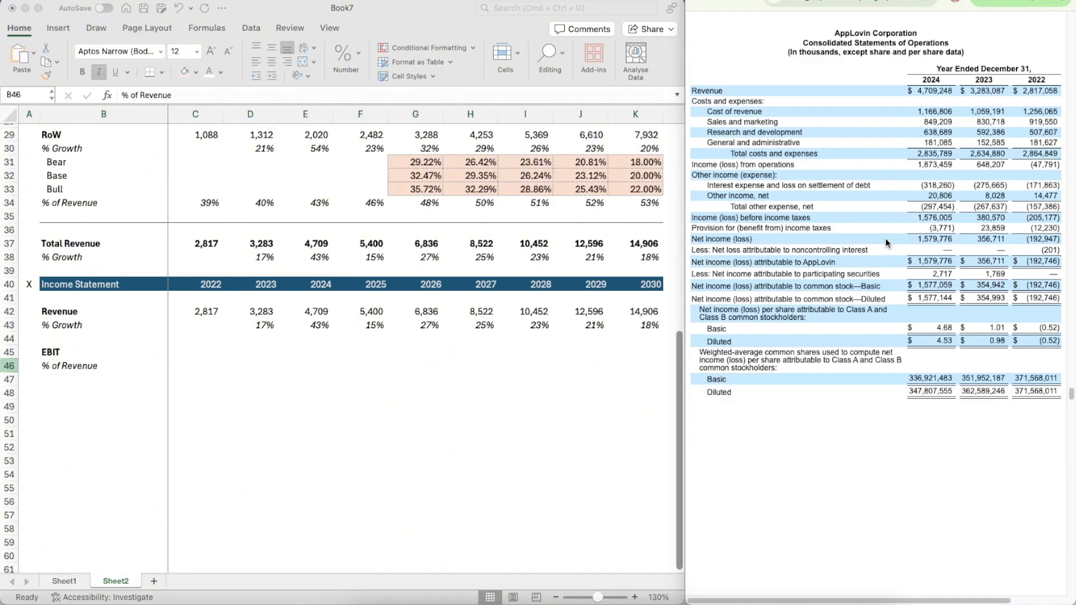
{"action": "scroll", "coordinate": [885, 242], "scroll_direction": "up", "scroll_amount": 2}
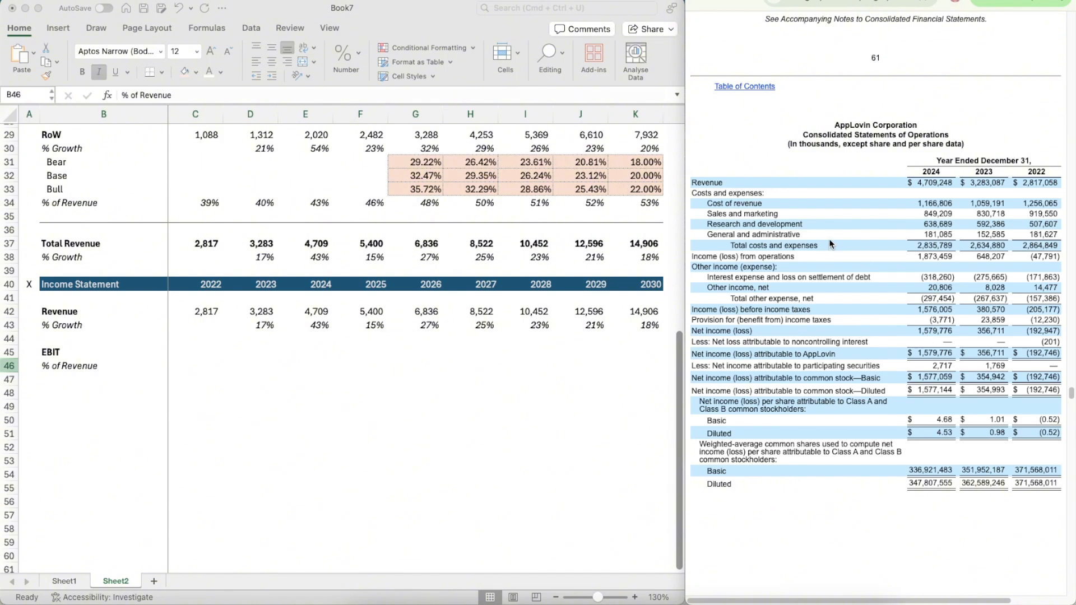
- Enter the 2022 income from operations as EBIT of -47.791 in C45
{"action": "left_click", "coordinate": [223, 365]}
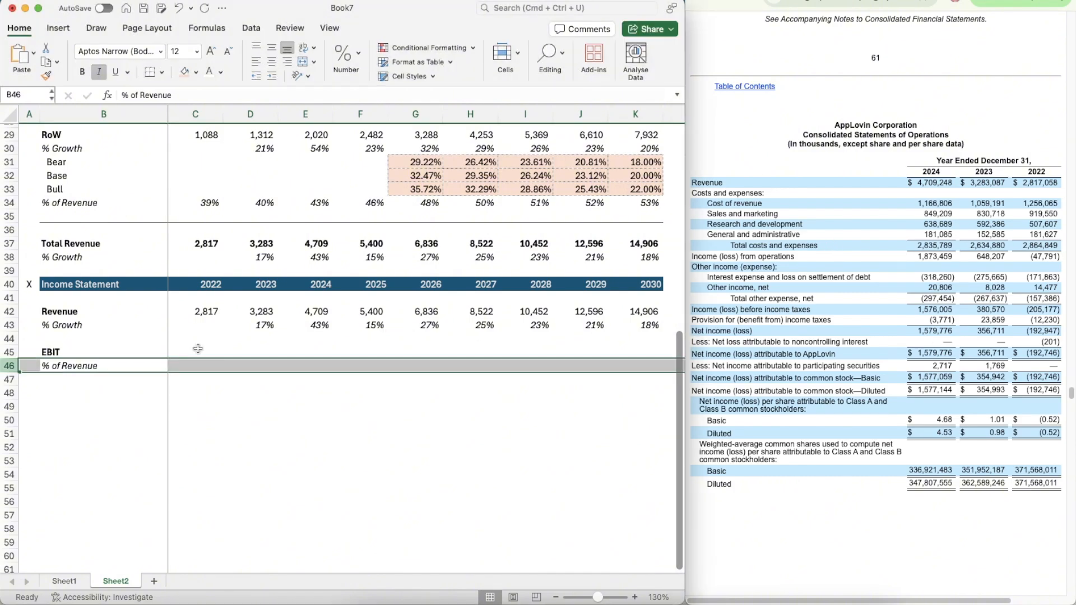
{"action": "left_click", "coordinate": [198, 349]}
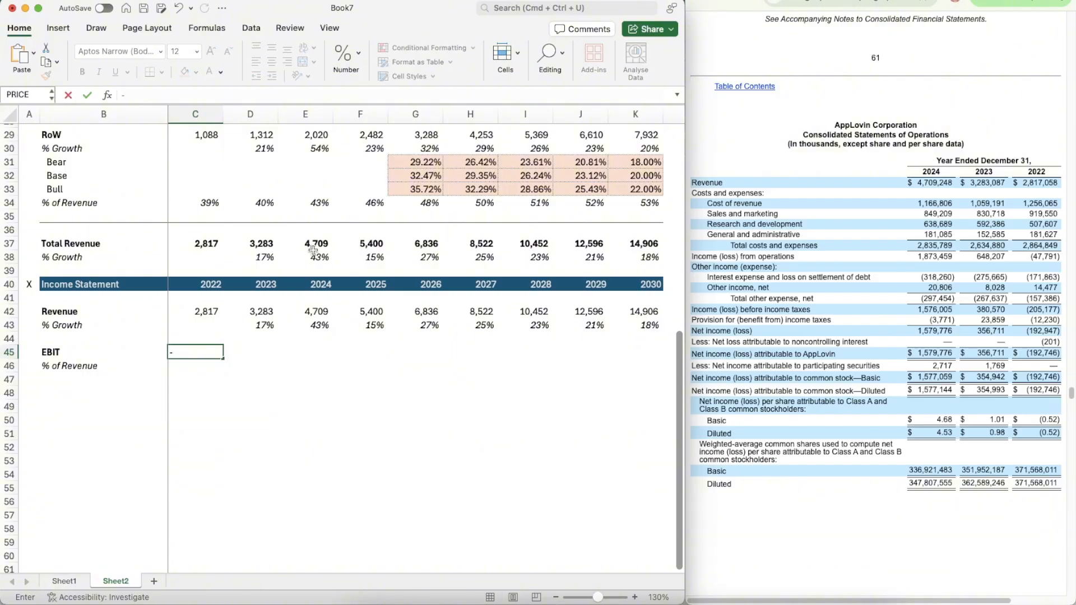
{"action": "type", "text": "47.791"}
{"action": "key", "text": "Return"}
- Apply the number formatting of revenue cell C42 to C45 and move to the 2023 EBIT cell D45
{"action": "key", "text": "Up"}
{"action": "key", "text": "Up"}
{"action": "key", "text": "Up"}
{"action": "key", "text": "Up"}
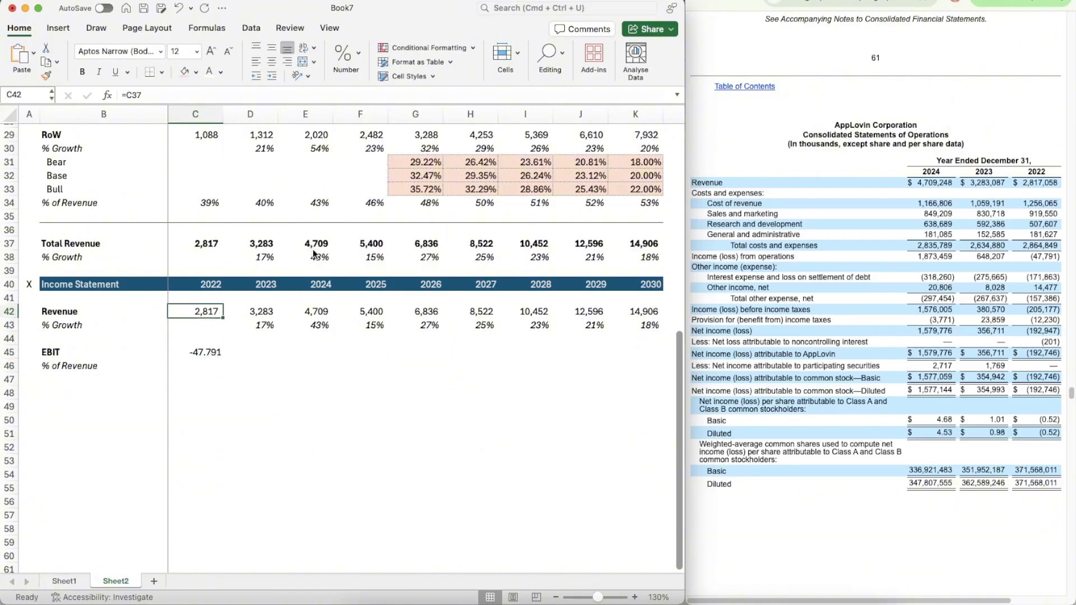
{"action": "left_click", "coordinate": [46, 74]}
{"action": "left_click", "coordinate": [200, 355]}
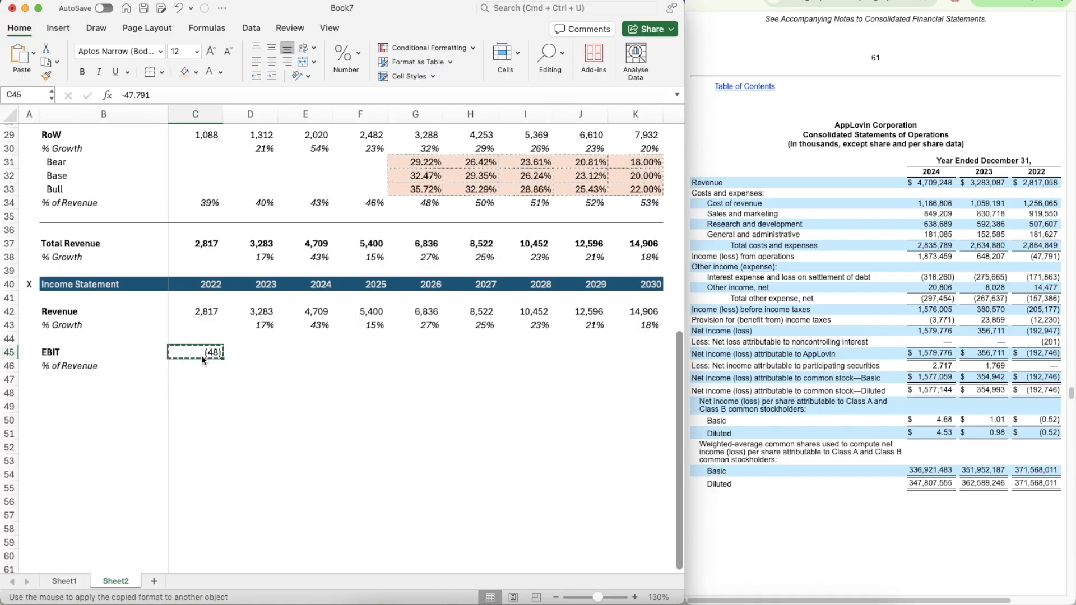
{"action": "key", "text": "Right"}
{"action": "key", "text": "Escape"}
{"action": "key", "text": "Right"}
{"action": "key", "text": "Down"}
{"action": "key", "text": "Up"}
{"action": "key", "text": "Left"}
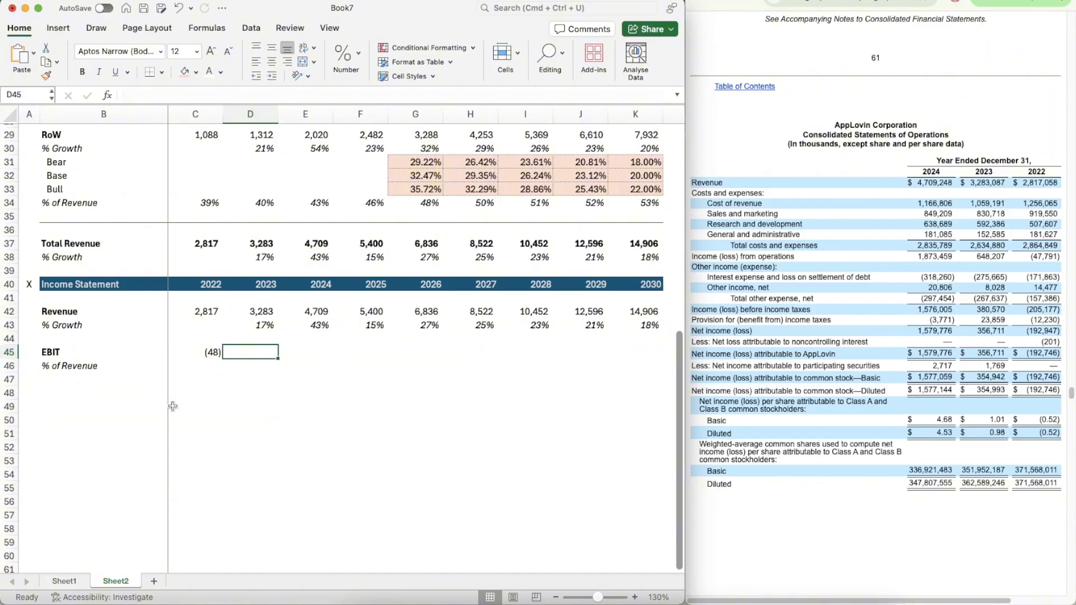
- Enter EBIT of 648.207 for 2023 in D45 and 1873.459 for 2024 in E45
{"action": "type", "text": "648"}
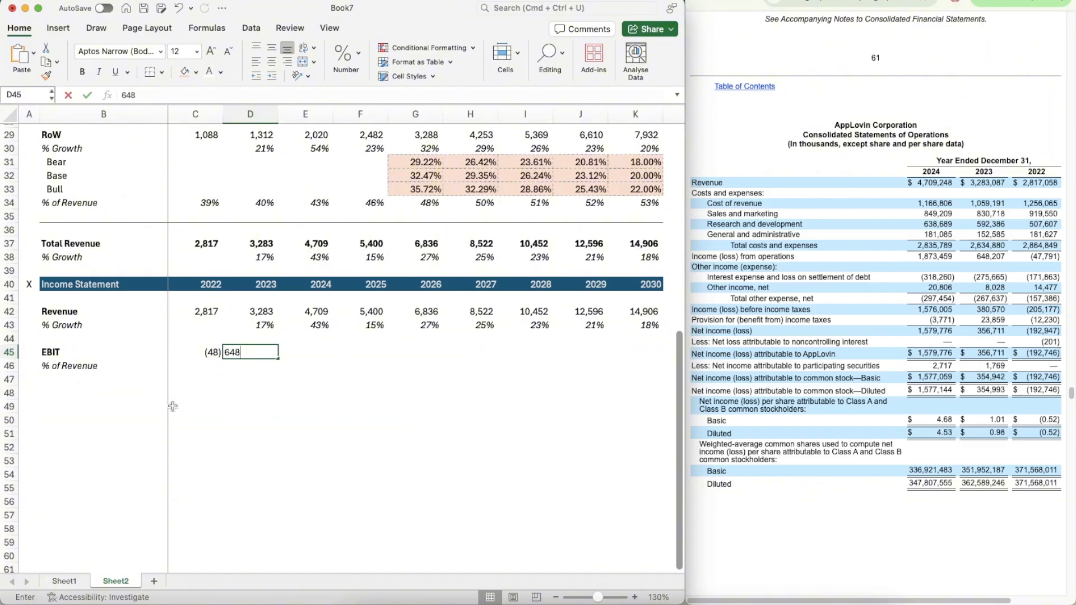
{"action": "type", "text": ".20"}
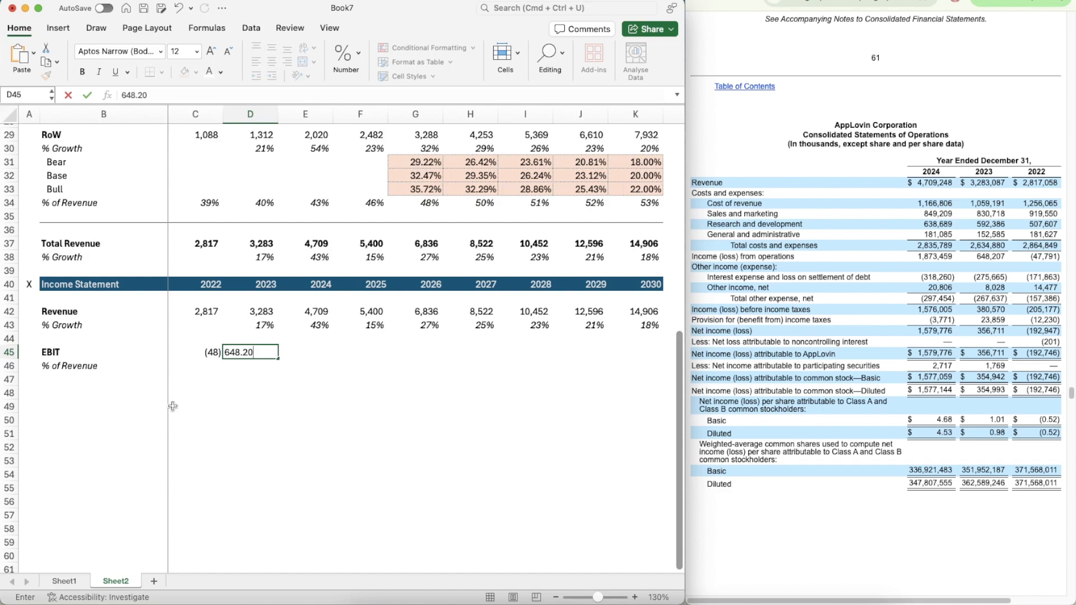
{"action": "type", "text": "7"}
{"action": "key", "text": "Return"}
{"action": "key", "text": "Up"}
{"action": "key", "text": "Right"}
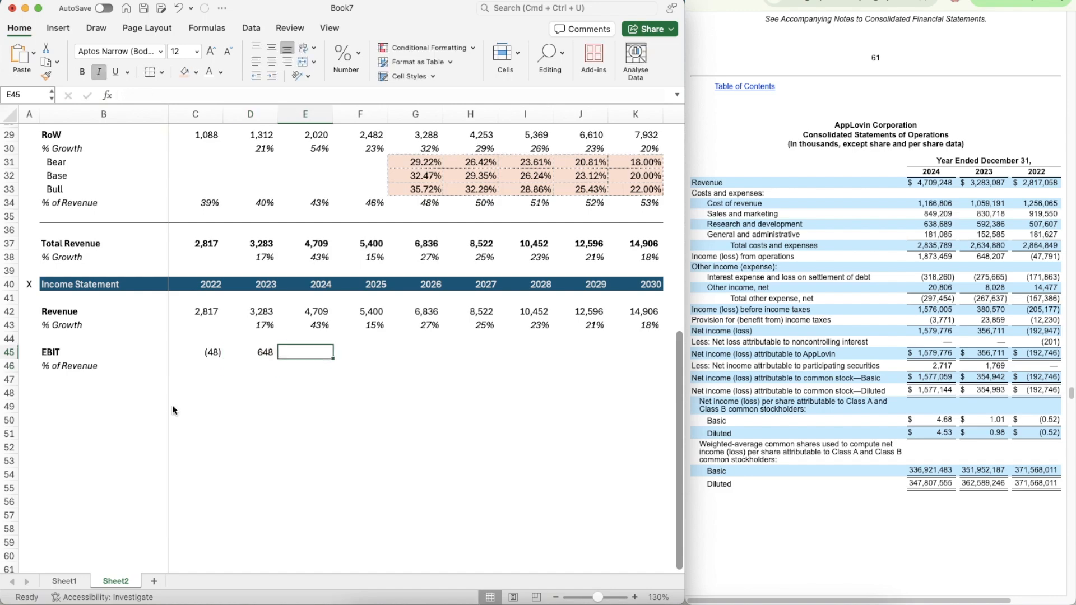
{"action": "type", "text": "1873"}
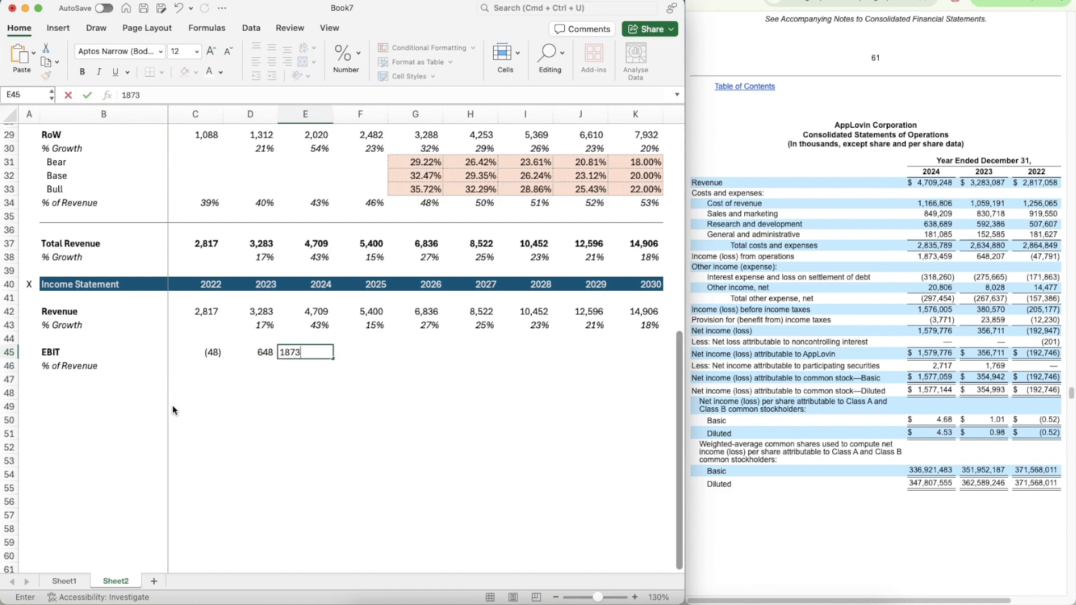
{"action": "type", "text": ".459"}
{"action": "key", "text": "Return"}
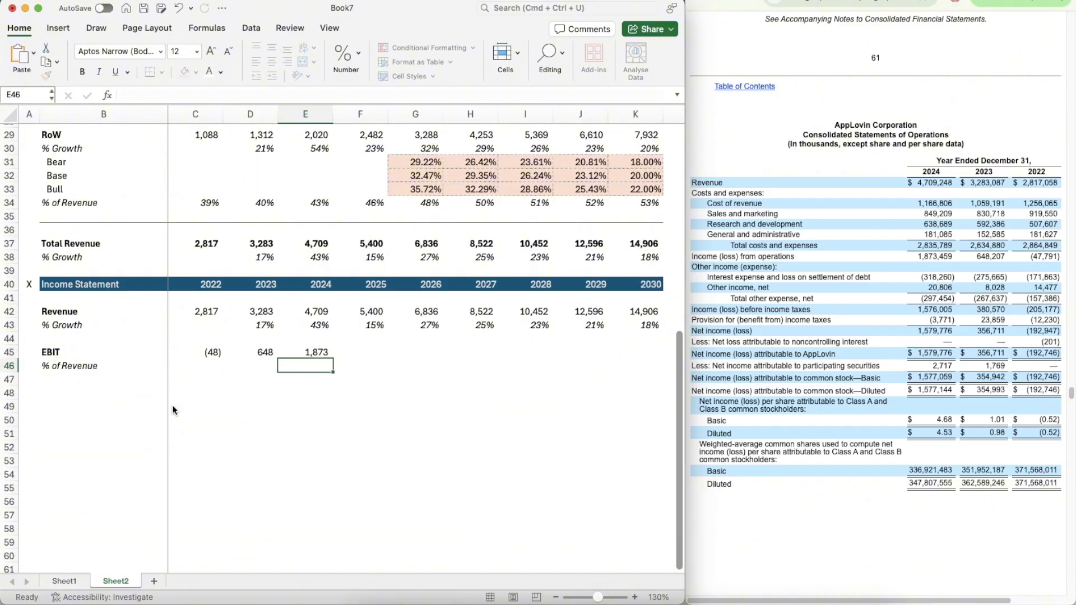
- Calculate the 2022 EBIT % of Revenue in C46 with the formula =C45/C42
{"action": "key", "text": "Up"}
{"action": "key", "text": "Left"}
{"action": "key", "text": "Down"}
{"action": "key", "text": "Left"}
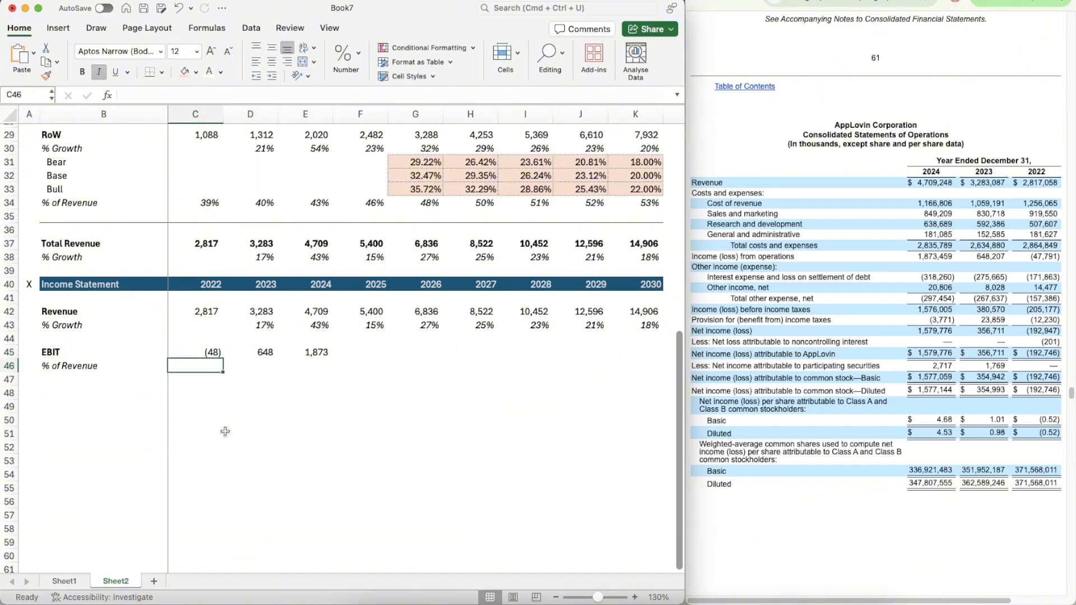
{"action": "type", "text": "="}
{"action": "key", "text": "Up"}
{"action": "type", "text": "/"}
{"action": "key", "text": "Up"}
{"action": "key", "text": "Up"}
{"action": "key", "text": "Up"}
{"action": "key", "text": "Up"}
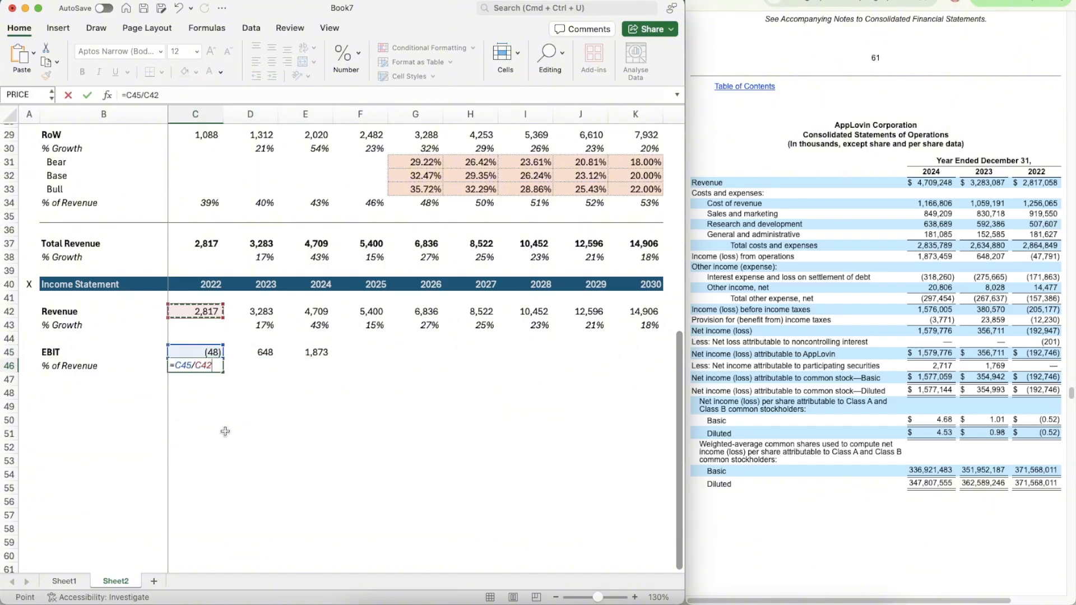
{"action": "key", "text": "Return"}
- Apply the percentage formatting of growth cell D43 to C46
{"action": "key", "text": "Up"}
{"action": "key", "text": "Up"}
{"action": "key", "text": "Up"}
{"action": "key", "text": "Up"}
{"action": "key", "text": "Right"}
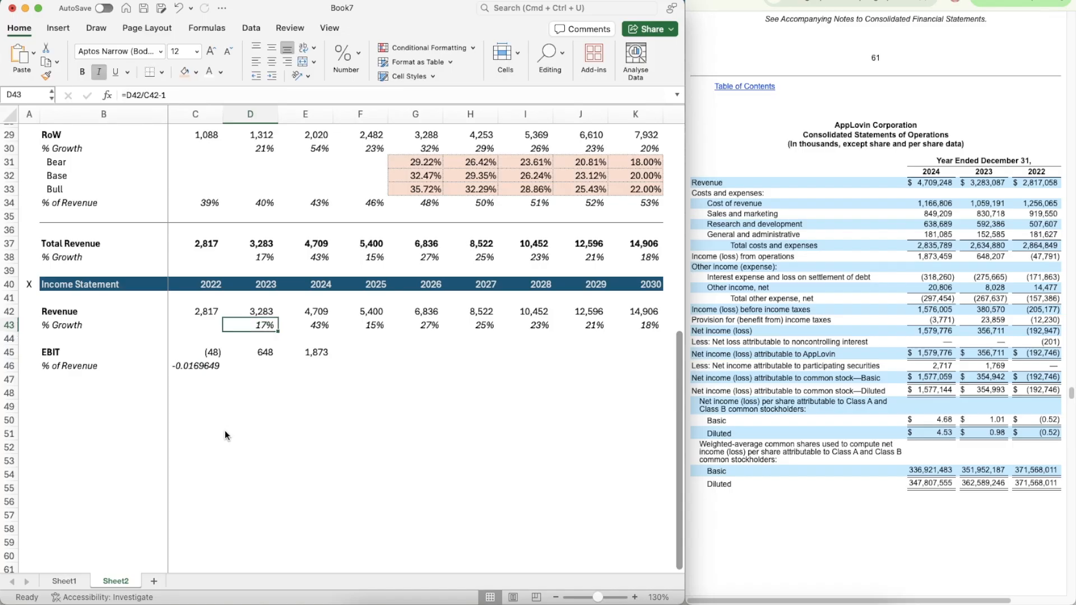
{"action": "key", "text": "super+shift+c"}
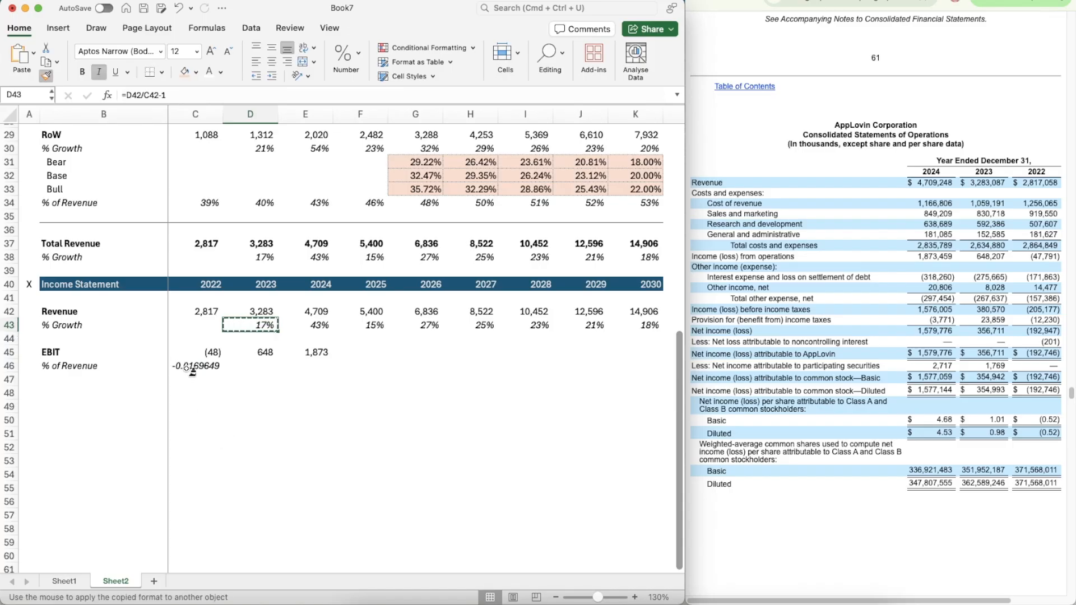
{"action": "left_click", "coordinate": [189, 370]}
- Copy the EBIT % of Revenue formula from C46 to 2023 and 2024 in D46:E46
{"action": "key", "text": "super+c"}
{"action": "key", "text": "Right"}
{"action": "key", "text": "shift+Right"}
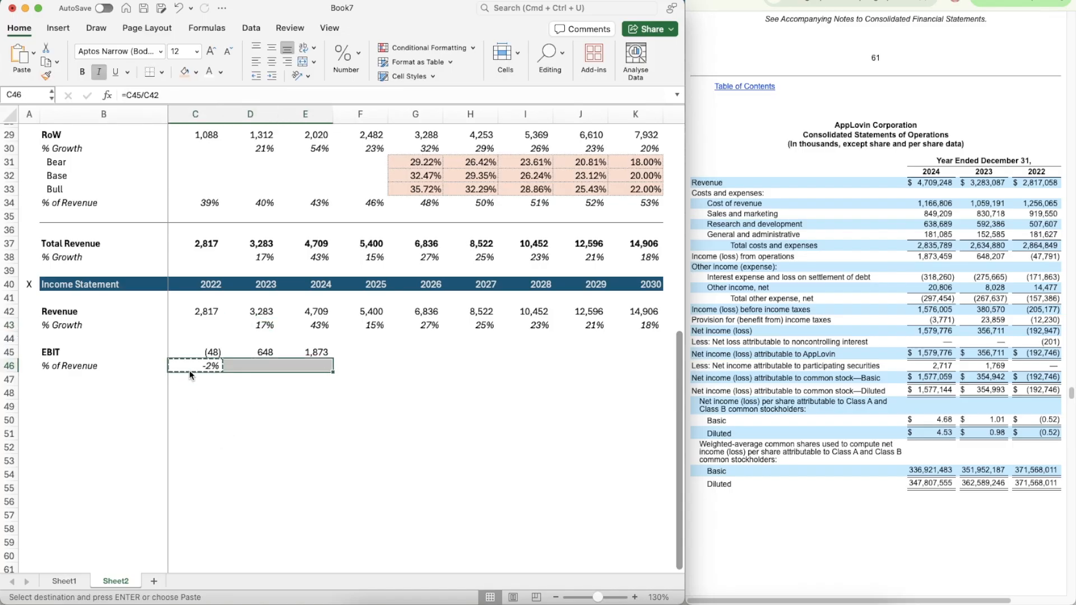
{"action": "key", "text": "super+v"}
{"action": "key", "text": "Right"}
{"action": "key", "text": "Right"}
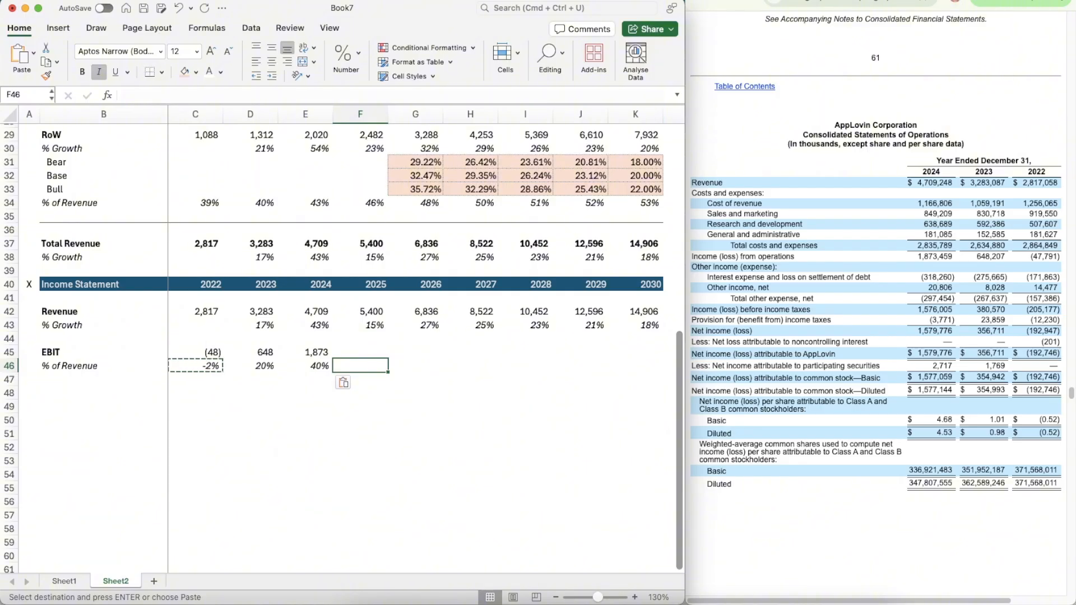
- Switch to AppLovin's quarterly report in the browser and find the Condensed Consolidated Statements of Operations for June 30, 2025
{"action": "left_click", "coordinate": [902, 1]}
{"action": "left_click", "coordinate": [829, 1]}
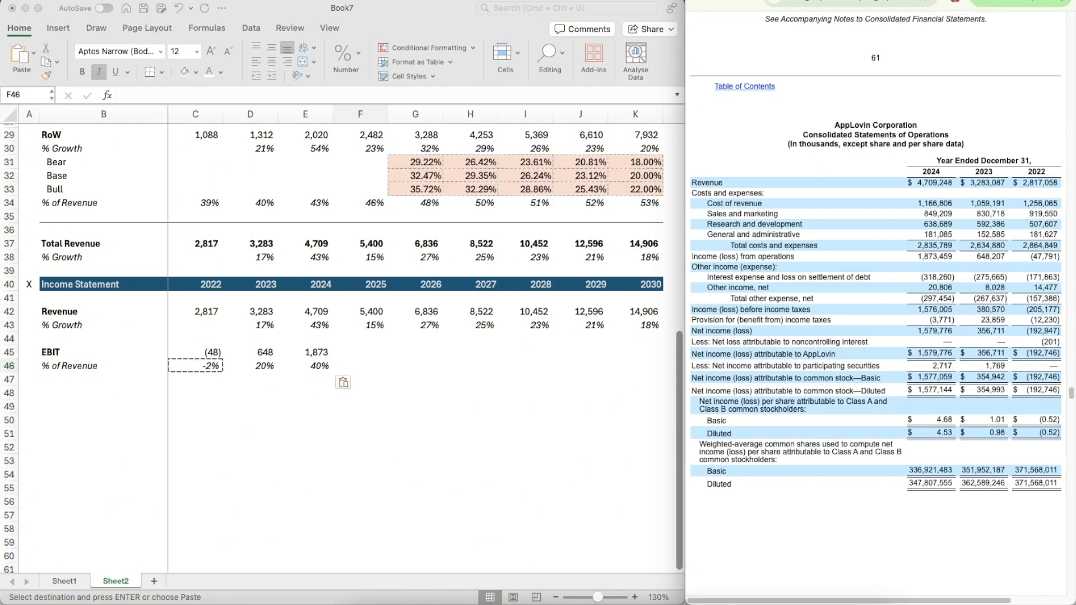
{"action": "left_click", "coordinate": [902, 1]}
{"action": "scroll", "coordinate": [859, 183], "scroll_direction": "up", "scroll_amount": 12}
{"action": "scroll", "coordinate": [860, 183], "scroll_direction": "up", "scroll_amount": 10}
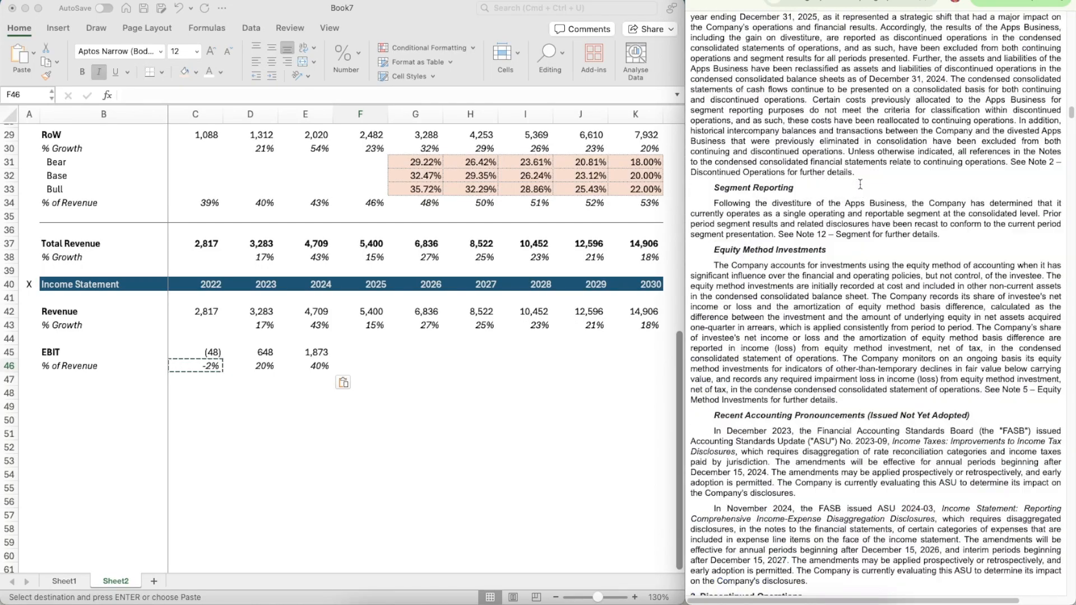
{"action": "scroll", "coordinate": [859, 183], "scroll_direction": "up", "scroll_amount": 20}
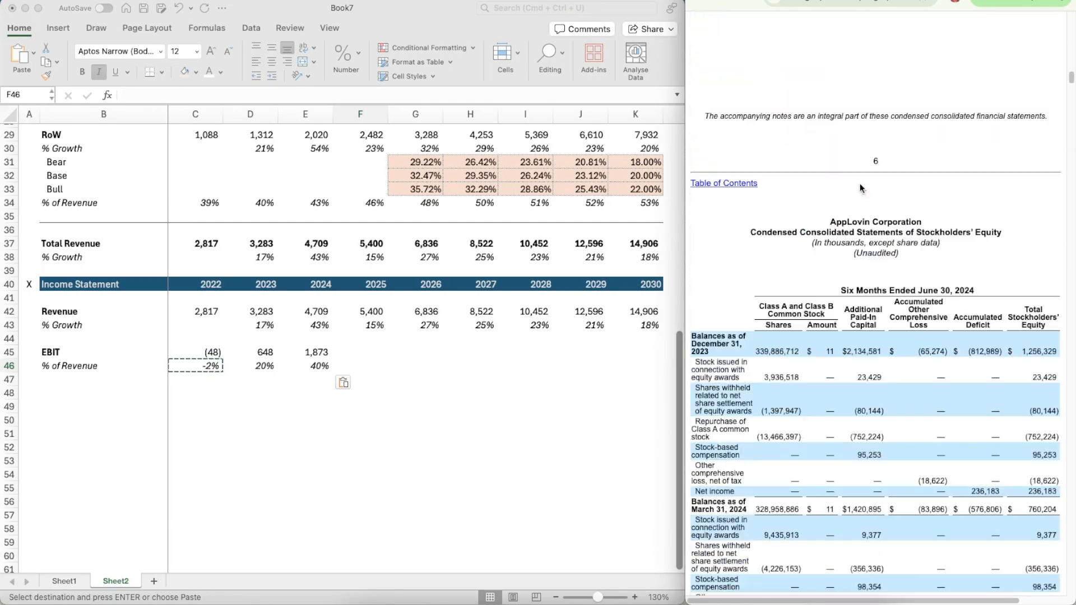
{"action": "scroll", "coordinate": [860, 183], "scroll_direction": "up", "scroll_amount": 20}
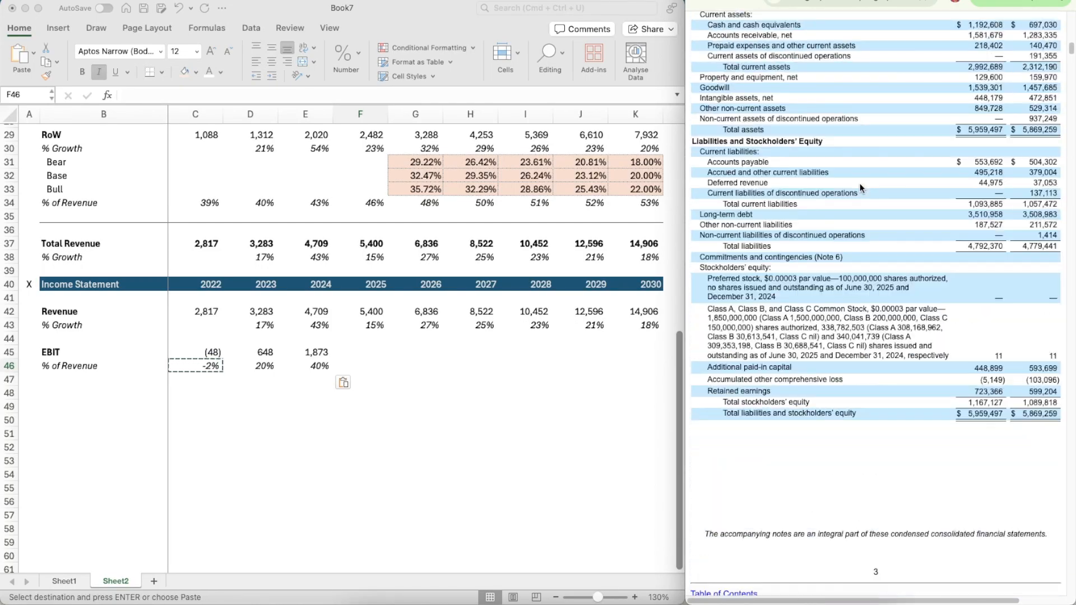
{"action": "scroll", "coordinate": [860, 183], "scroll_direction": "down", "scroll_amount": 10}
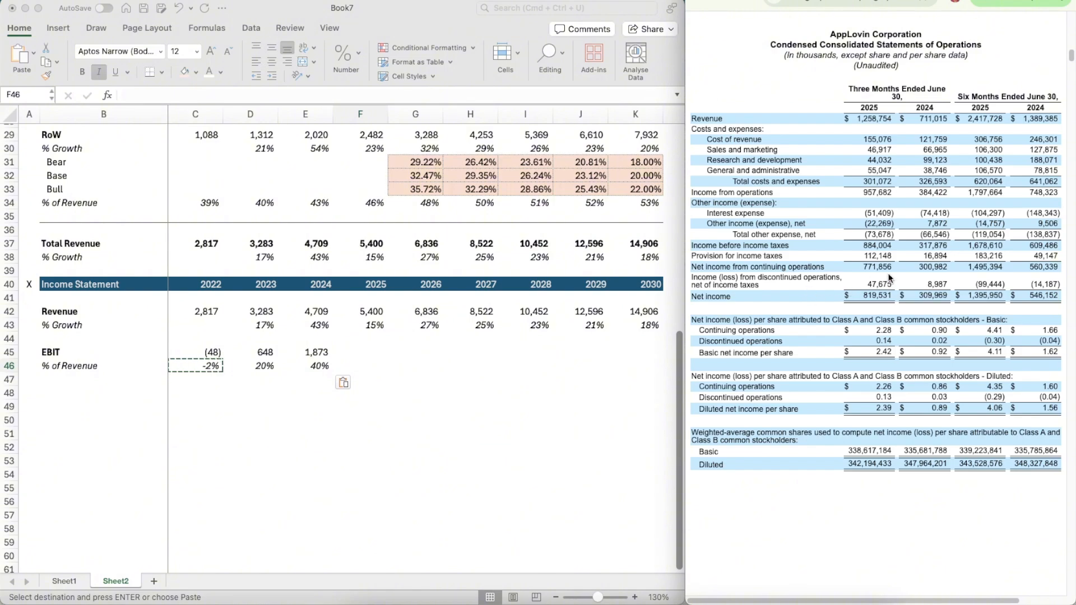
- Calculate the ratio of full-year to first-half 2024 EBIT in scratch cell E48 with =E45/748.323
{"action": "left_click", "coordinate": [362, 363]}
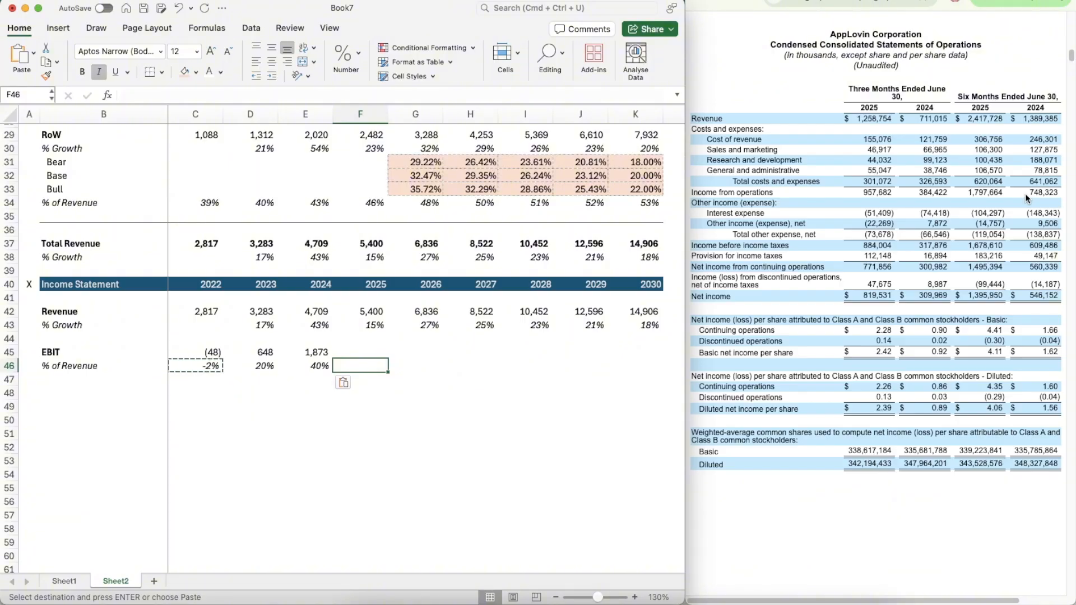
{"action": "left_click", "coordinate": [315, 396]}
{"action": "type", "text": "="}
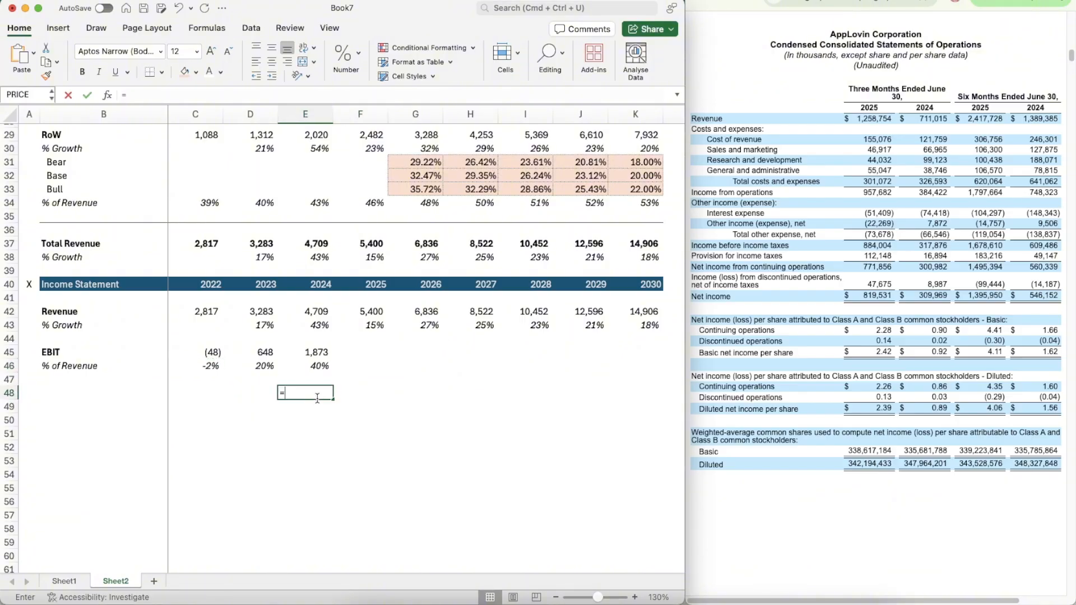
{"action": "key", "text": "Up"}
{"action": "key", "text": "Up"}
{"action": "key", "text": "Up"}
{"action": "type", "text": "/"}
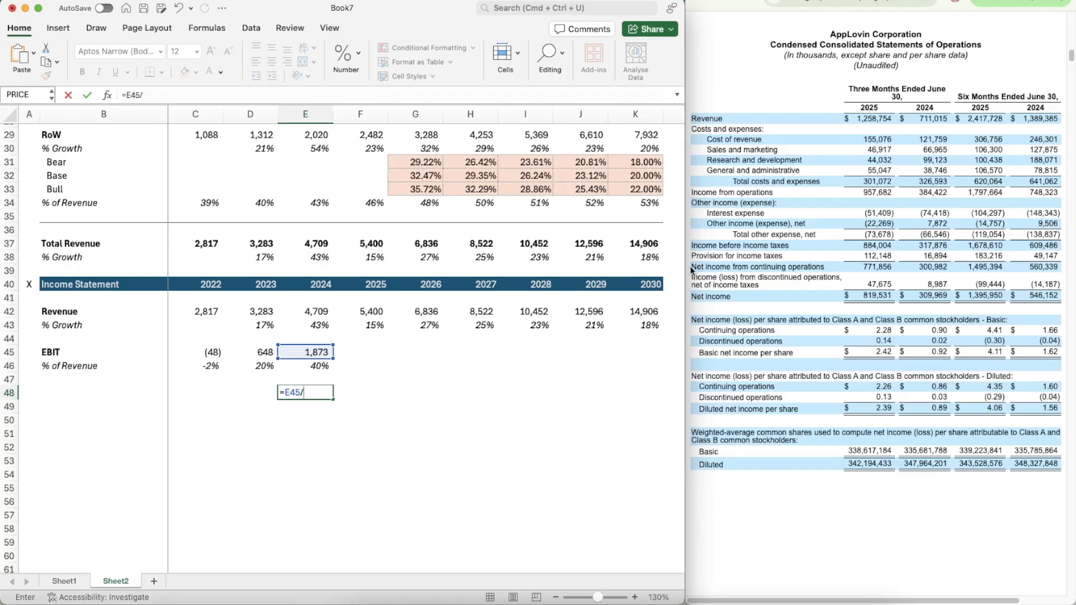
{"action": "type", "text": "748.14"}
{"action": "key", "text": "Return"}
- Estimate 2025 EBIT in F45 by annualizing first-half income from operations with =1797.664*2.50354
{"action": "key", "text": "Right"}
{"action": "key", "text": "Up"}
{"action": "key", "text": "Up"}
{"action": "key", "text": "Up"}
{"action": "key", "text": "Up"}
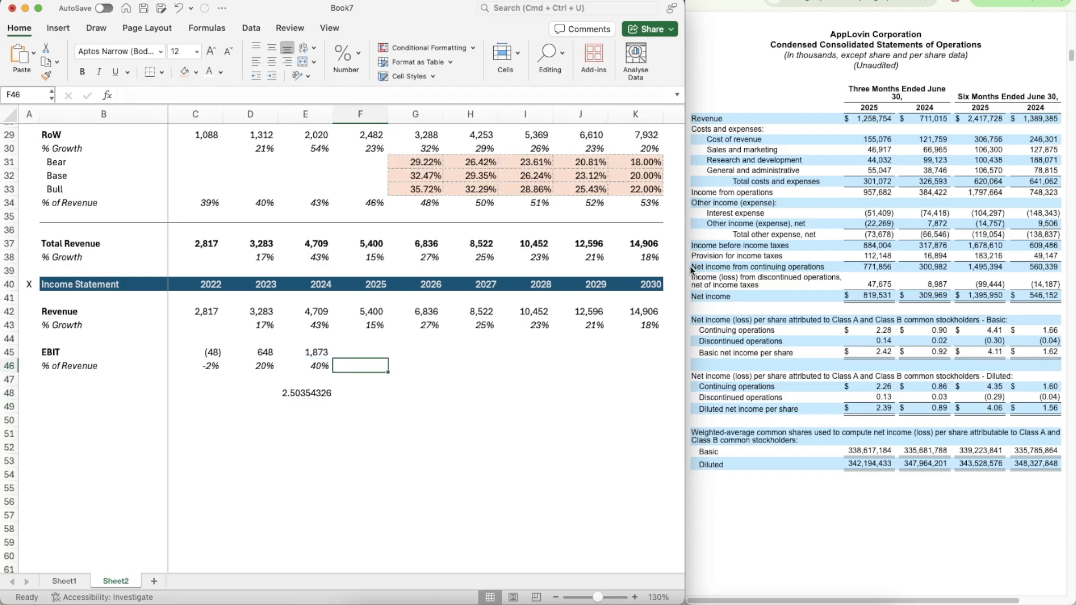
{"action": "type", "text": "="}
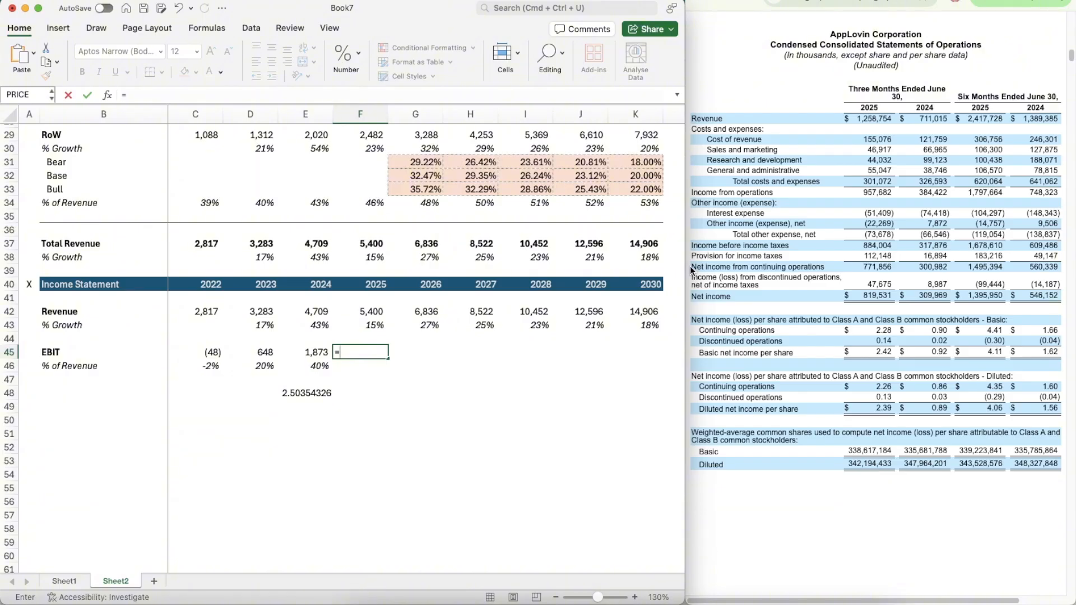
{"action": "type", "text": "1797.664*2."}
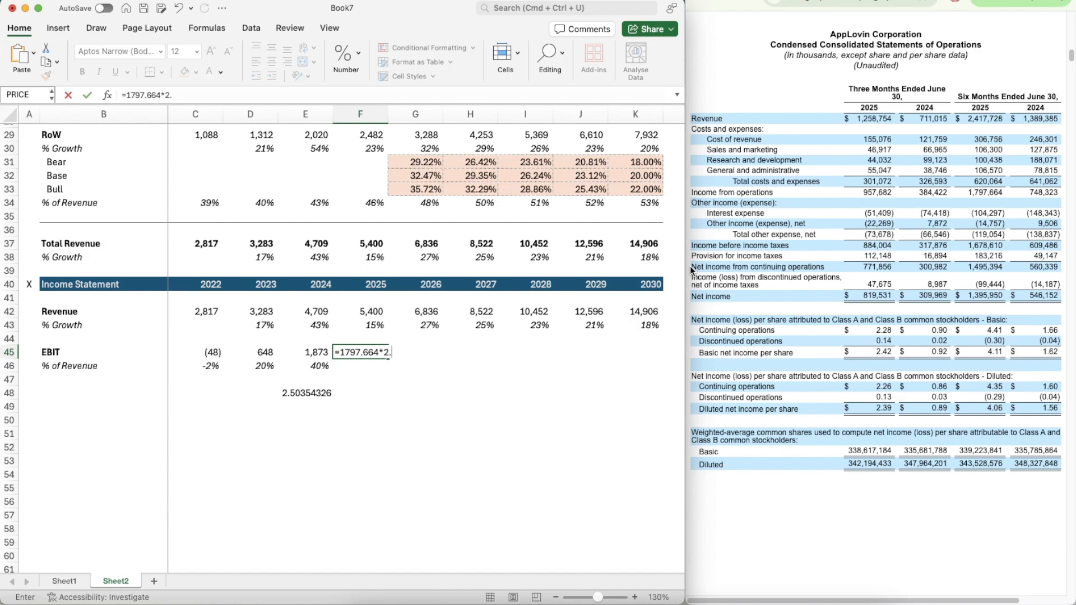
{"action": "type", "text": "50354"}
{"action": "key", "text": "Return"}
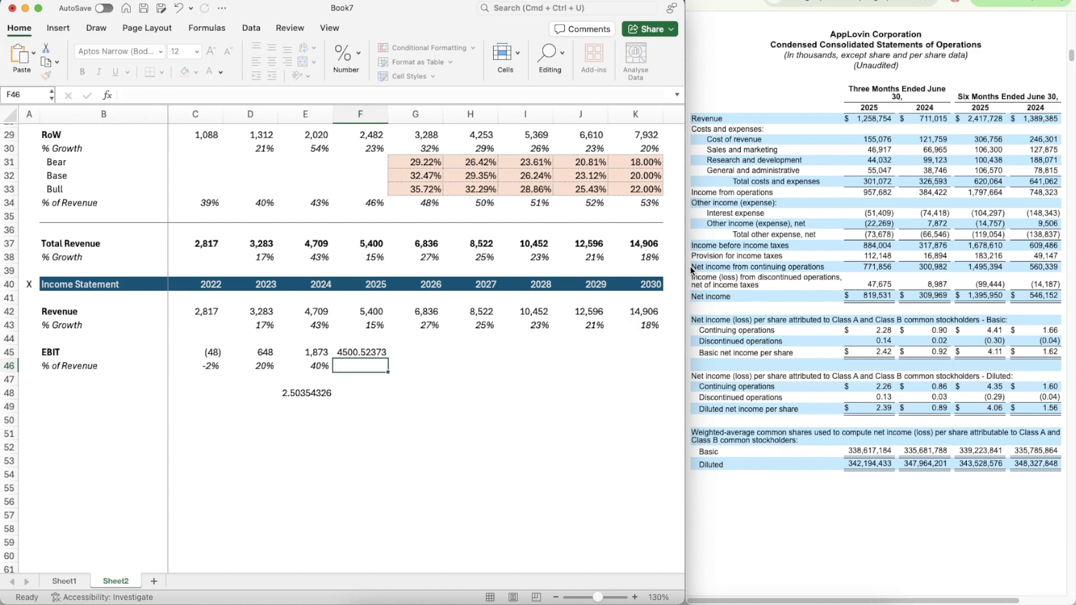
- Apply the number formatting of E45 to the 2025 EBIT cell F45
{"action": "key", "text": "Up"}
{"action": "key", "text": "Left"}
{"action": "key", "text": "shift+super+c"}
{"action": "key", "text": "Right"}
{"action": "key", "text": "shift+super+v"}
- Copy the EBIT % of Revenue formula from E46 to the 2025 cell F46
{"action": "key", "text": "Down"}
{"action": "key", "text": "Down"}
{"action": "key", "text": "Up"}
{"action": "key", "text": "Left"}
{"action": "key", "text": "super+c"}
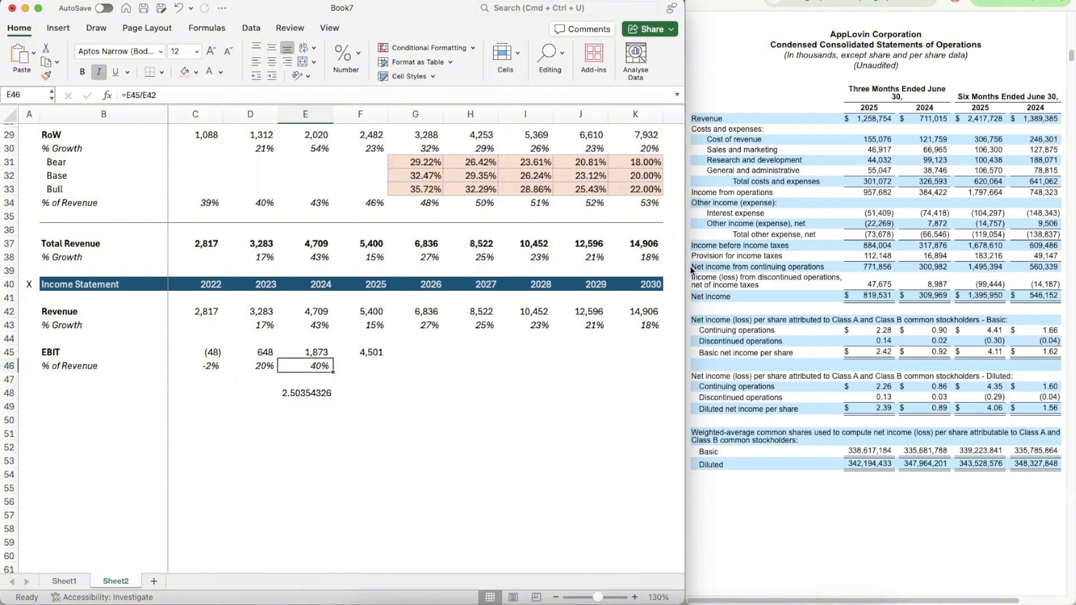
{"action": "key", "text": "Right"}
{"action": "key", "text": "super+v"}
- Clear the scratch ratio from cell E48
{"action": "key", "text": "Down"}
{"action": "key", "text": "Down"}
{"action": "key", "text": "Left"}
{"action": "key", "text": "Delete"}
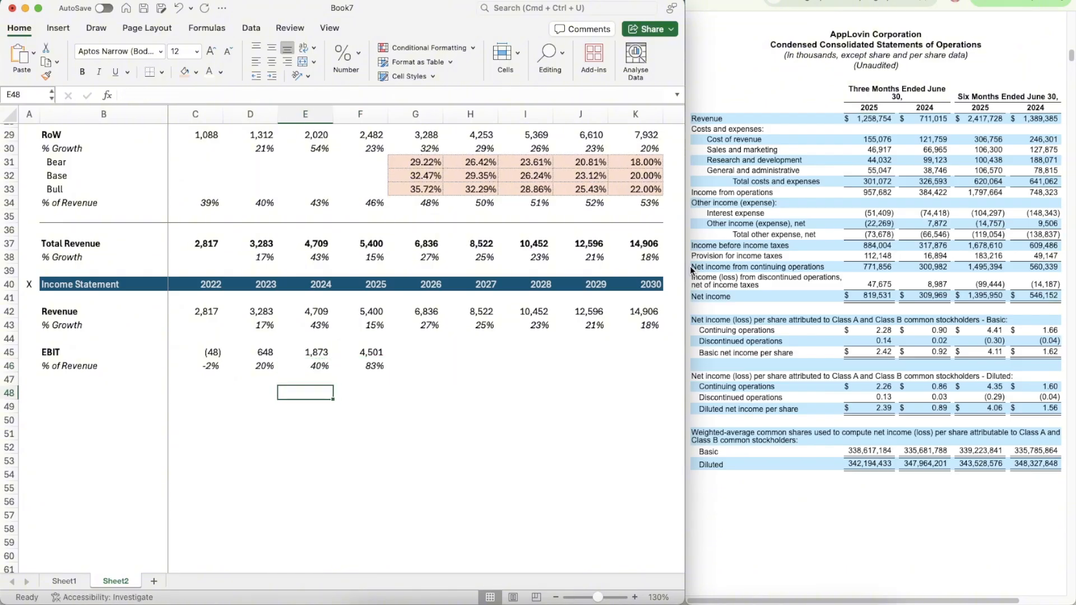
- Project the 2026 EBIT margin in G46 as the average of the prior three years, =AVERAGE(D46:F46)
{"action": "key", "text": "Right"}
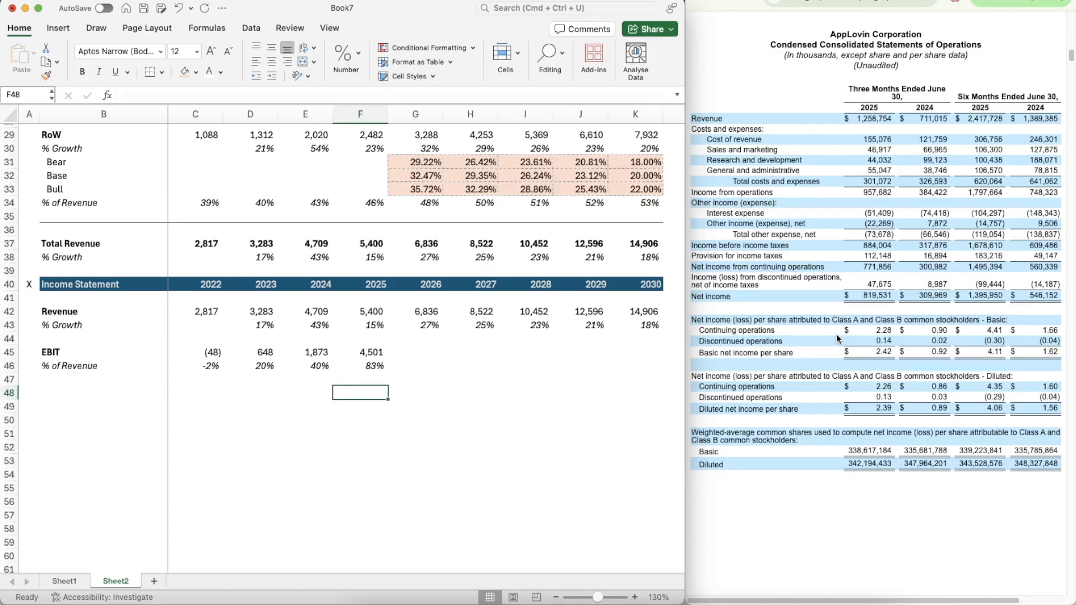
{"action": "key", "text": "Right"}
{"action": "key", "text": "Up"}
{"action": "key", "text": "Up"}
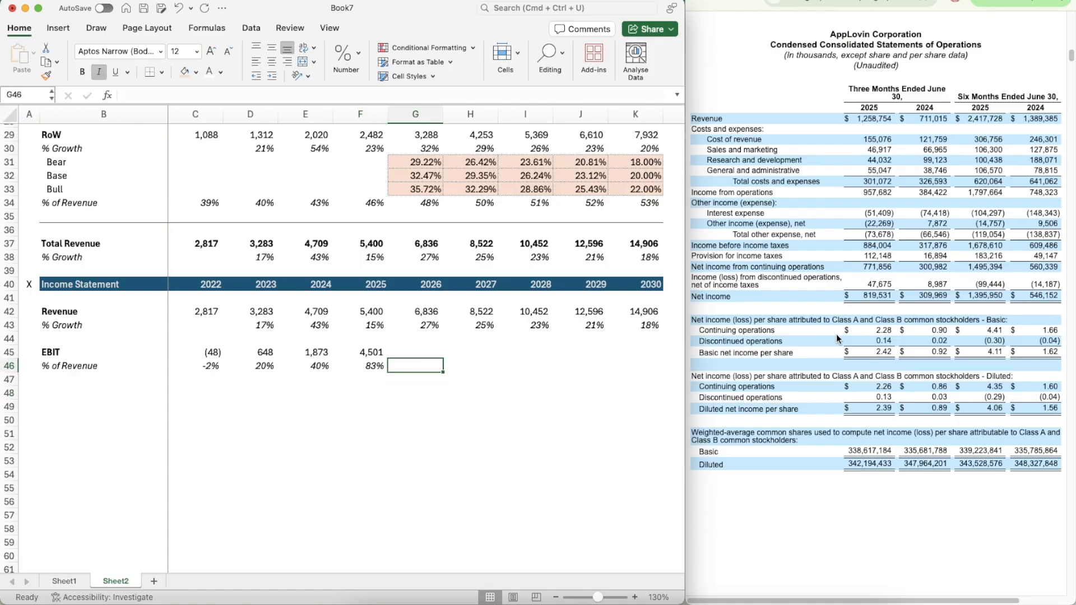
{"action": "type", "text": "=averag"}
{"action": "key", "text": "Tab"}
{"action": "key", "text": "Left"}
{"action": "key", "text": "shift+Left"}
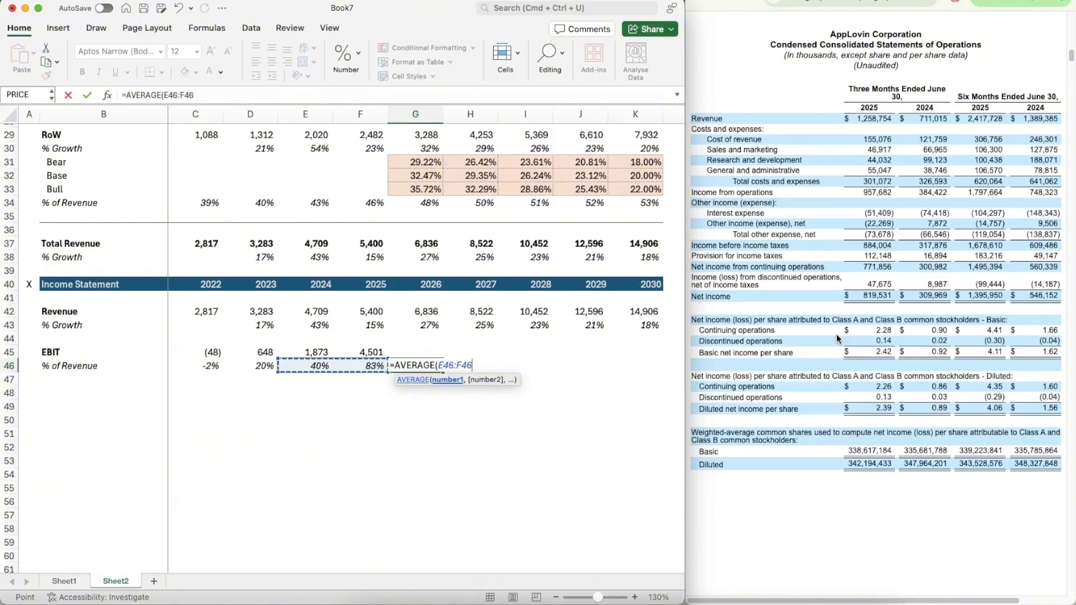
{"action": "key", "text": "shift+Left"}
{"action": "key", "text": "ctrl+Return"}
- Copy the three-year average margin formula from G46 across H46:K46 for 2027 to 2030
{"action": "key", "text": "super+c"}
{"action": "key", "text": "shift+Right"}
{"action": "key", "text": "shift+Right"}
{"action": "key", "text": "shift+Right"}
{"action": "key", "text": "shift+Right"}
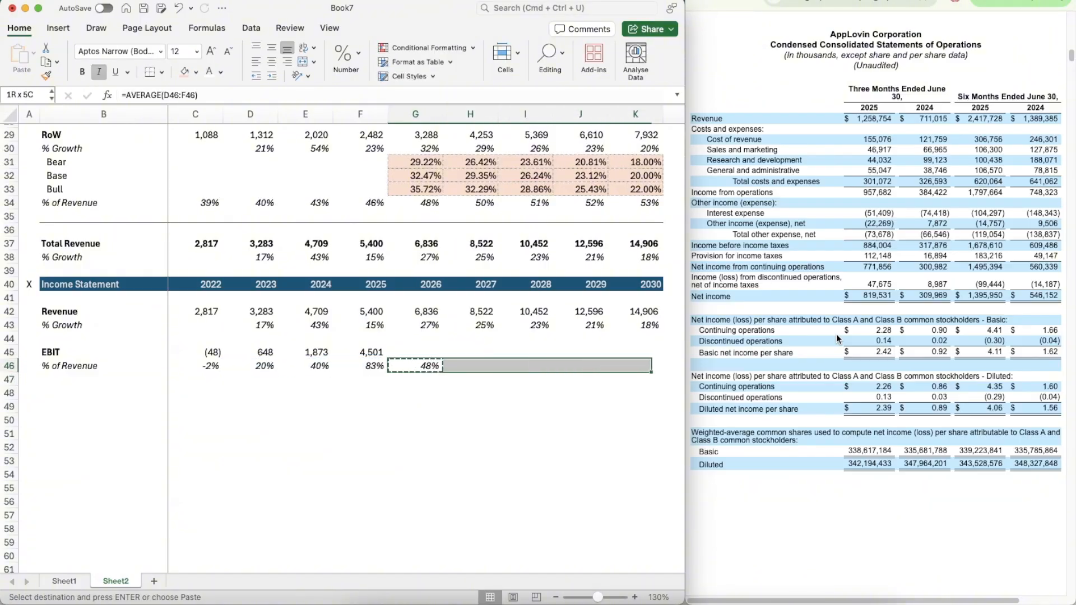
{"action": "key", "text": "super+v"}
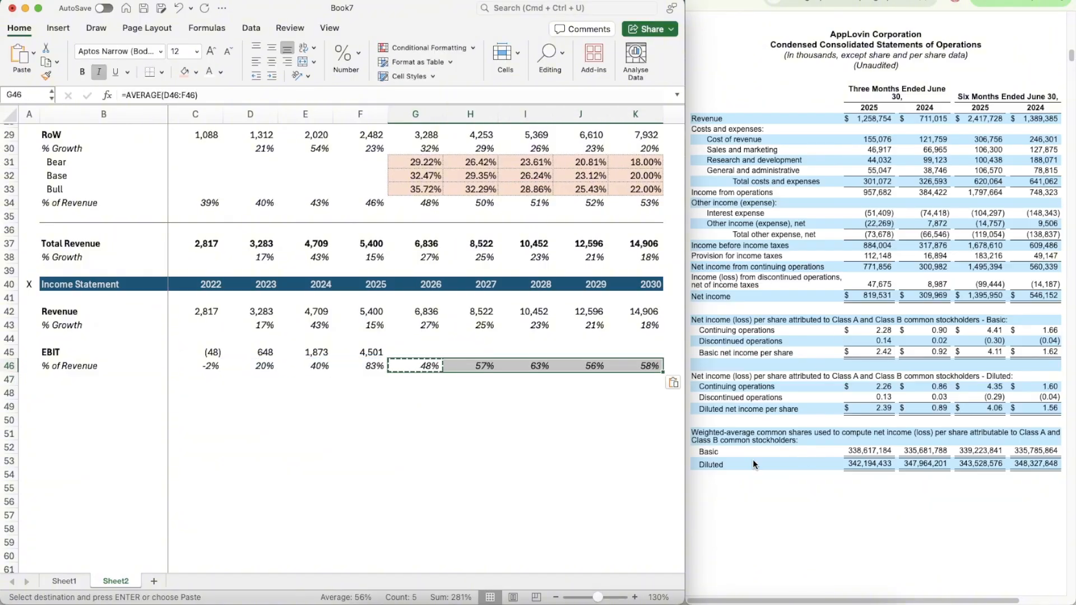
- Calculate 2026 EBIT in G45 as revenue times margin with =G42*G46
{"action": "left_click", "coordinate": [414, 349]}
{"action": "type", "text": "="}
{"action": "key", "text": "Up"}
{"action": "key", "text": "Up"}
{"action": "key", "text": "Up"}
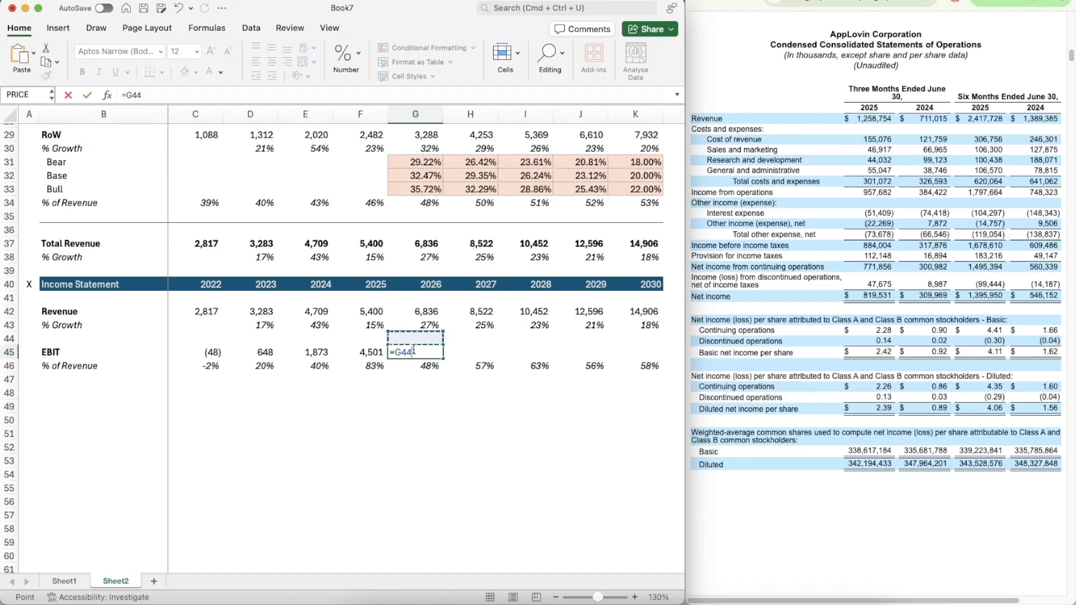
{"action": "type", "text": "*"}
{"action": "key", "text": "Down"}
{"action": "key", "text": "Return"}
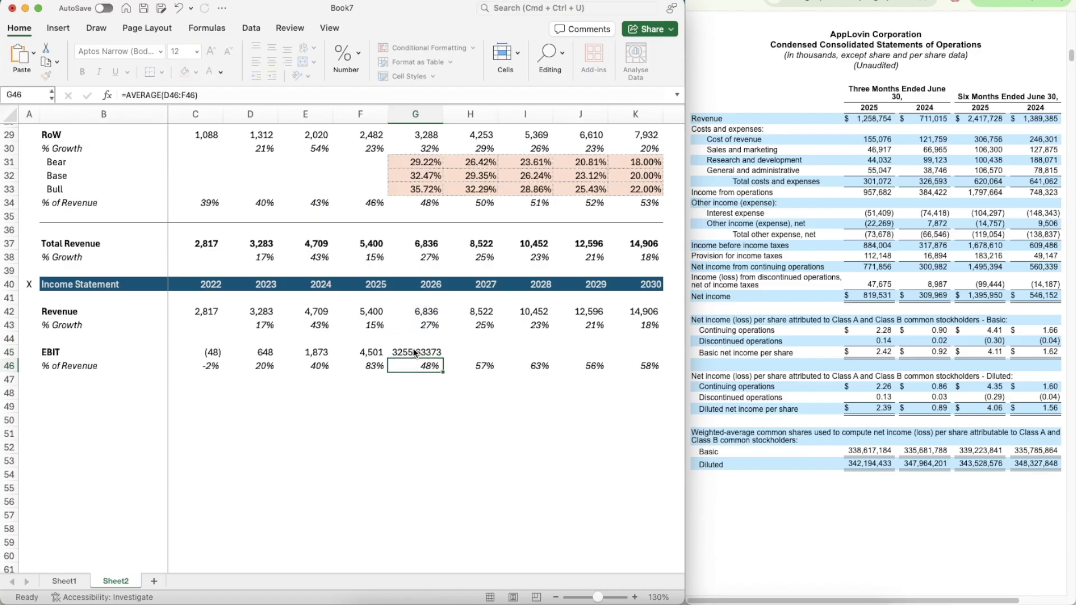
- Apply the number formatting of F45 to the 2026 EBIT cell G45
{"action": "key", "text": "Up"}
{"action": "key", "text": "Left"}
{"action": "key", "text": "shift+super+c"}
{"action": "left_click", "coordinate": [414, 350]}
{"action": "left_click", "coordinate": [535, 463]}
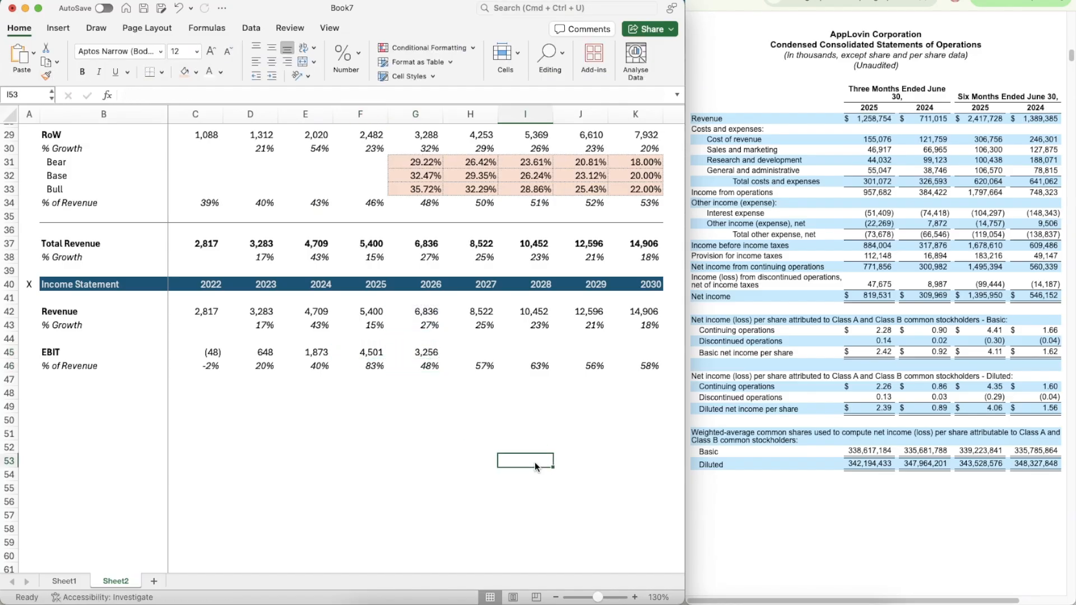
- Copy the 2026 EBIT formula from G45 across H45:K45 for 2027 to 2030 and move to F47 below % of Revenue
{"action": "key", "text": "Left"}
{"action": "key", "text": "Up"}
{"action": "key", "text": "Up"}
{"action": "key", "text": "Up"}
{"action": "key", "text": "Up"}
{"action": "key", "text": "Left"}
{"action": "key", "text": "Up"}
{"action": "key", "text": "Up"}
{"action": "key", "text": "Up"}
{"action": "key", "text": "Up"}
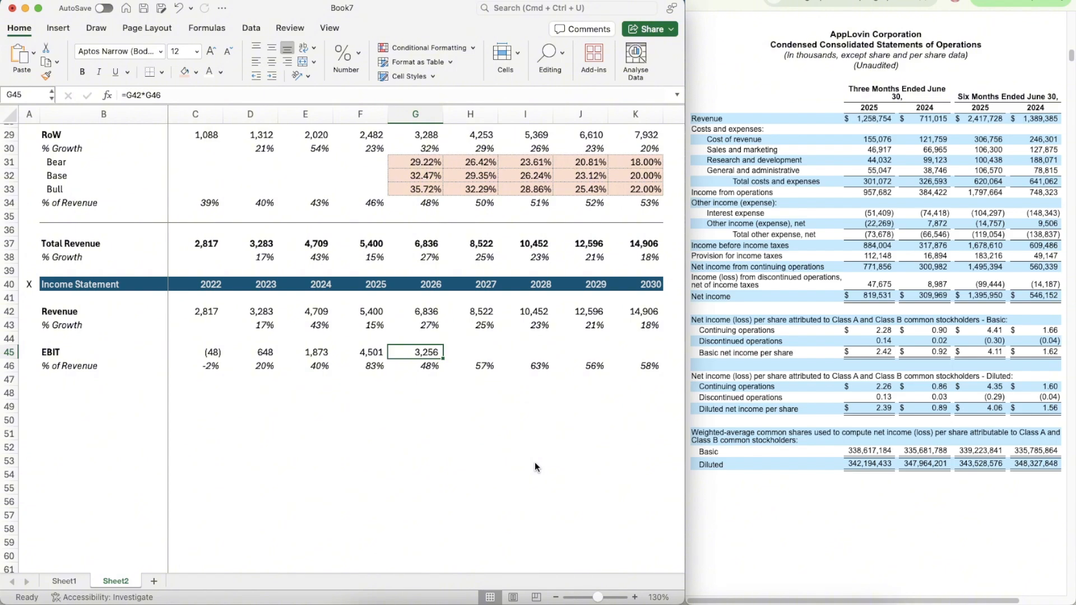
{"action": "key", "text": "super+c"}
{"action": "key", "text": "shift+Right"}
{"action": "key", "text": "shift+Right"}
{"action": "key", "text": "shift+Right"}
{"action": "key", "text": "shift+Right"}
{"action": "key", "text": "super+v"}
{"action": "key", "text": "Down"}
{"action": "key", "text": "Down"}
{"action": "key", "text": "Left"}
{"action": "key", "text": "Left"}
{"action": "key", "text": "Left"}
{"action": "key", "text": "Left"}
{"action": "key", "text": "Left"}
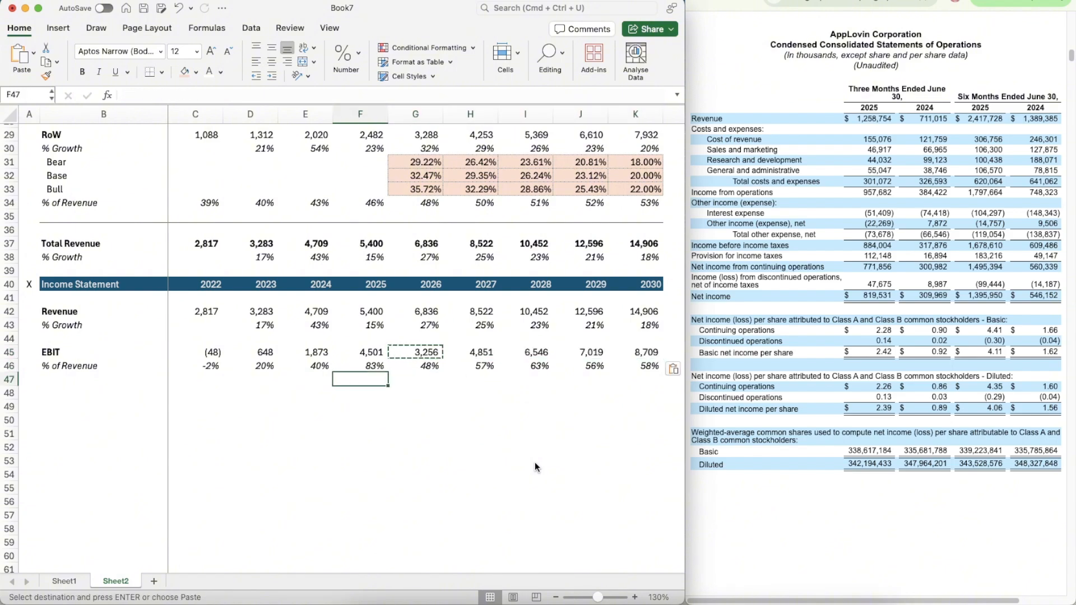
- Label B48 "Taxes" below the EBIT block and make the label bold
{"action": "key", "text": "Down"}
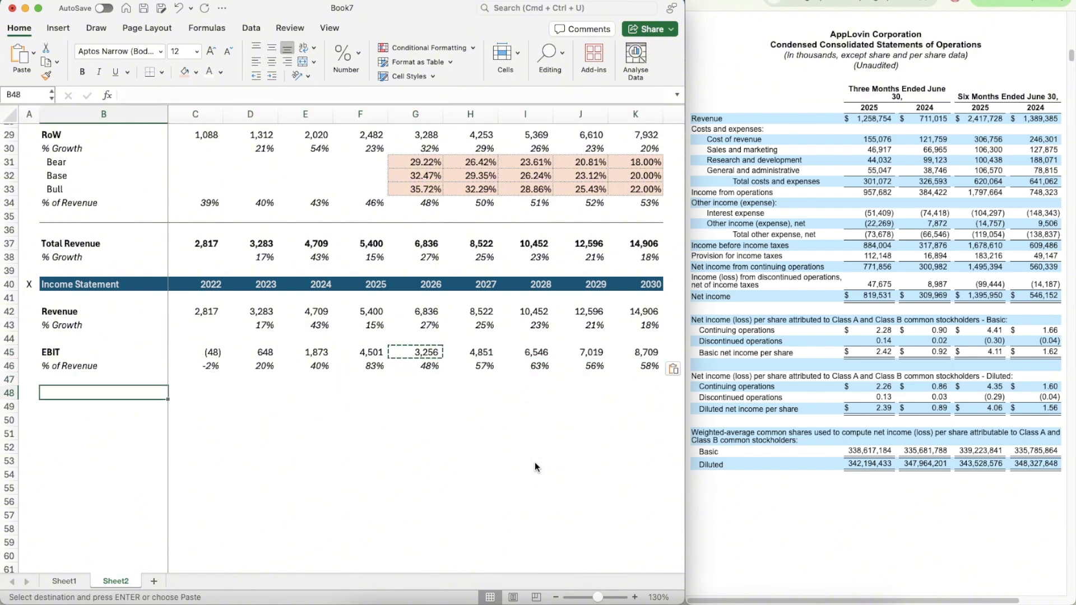
{"action": "type", "text": "Taxes"}
{"action": "key", "text": "Return"}
{"action": "key", "text": "Up"}
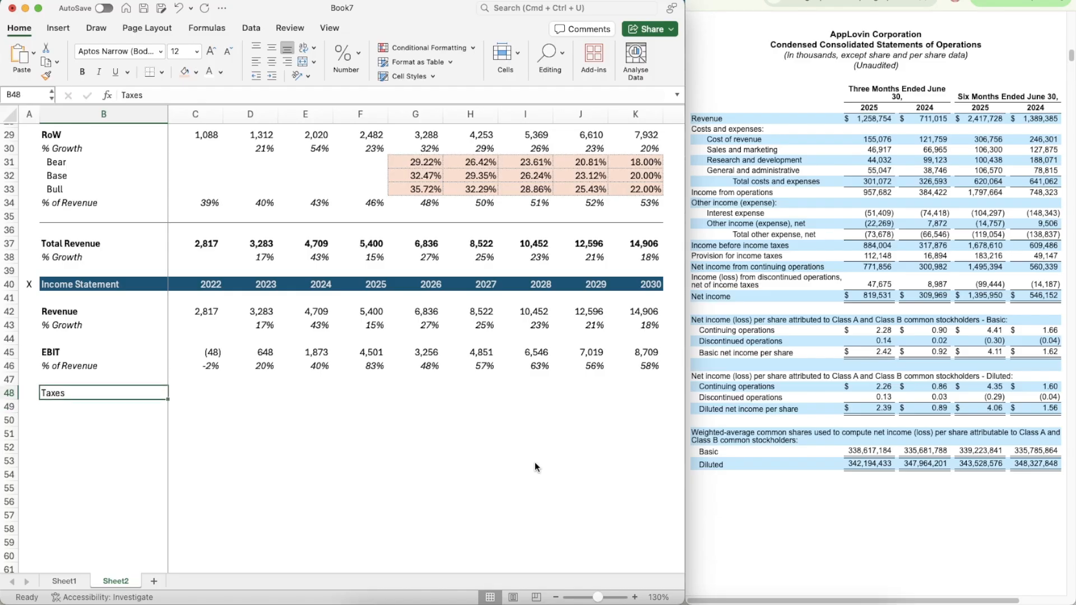
{"action": "key", "text": "super+b"}
{"action": "key", "text": "Down"}
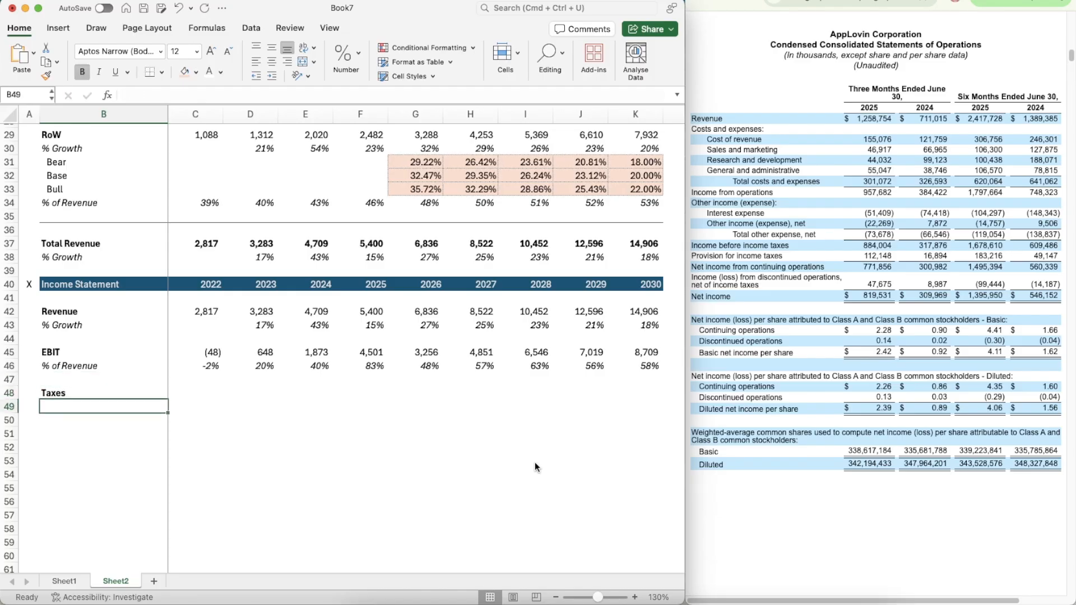
- Label B49 "% of EBIT", italicize row 49 and move to the 2022 taxes cell C48
{"action": "type", "text": "% of Ebit"}
{"action": "key", "text": "Return"}
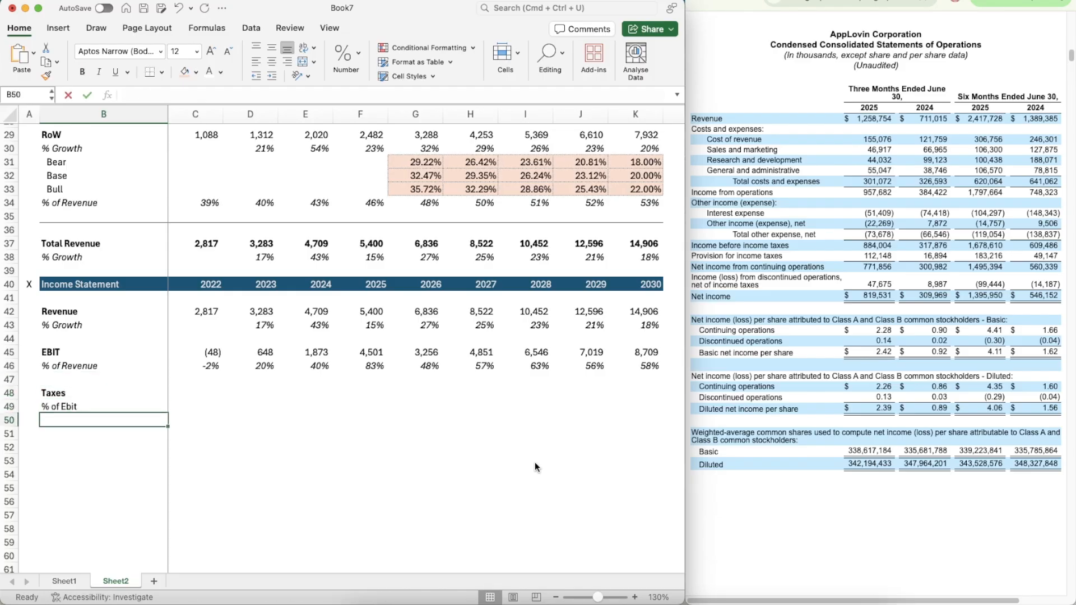
{"action": "key", "text": "Up"}
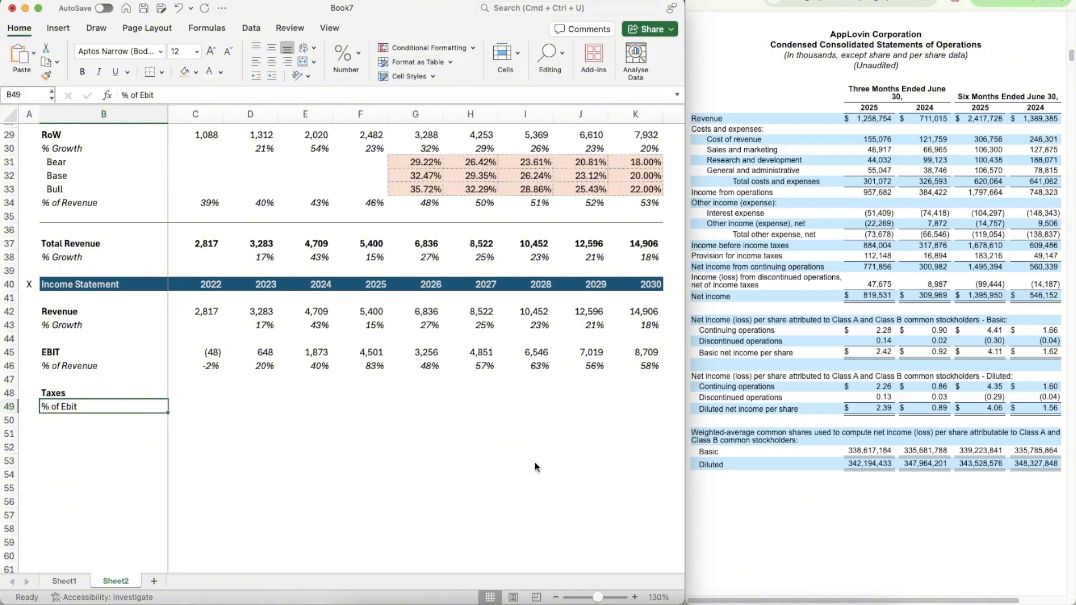
{"action": "type", "text": "% of EBIT"}
{"action": "key", "text": "Return"}
{"action": "key", "text": "Up"}
{"action": "key", "text": "shift+space"}
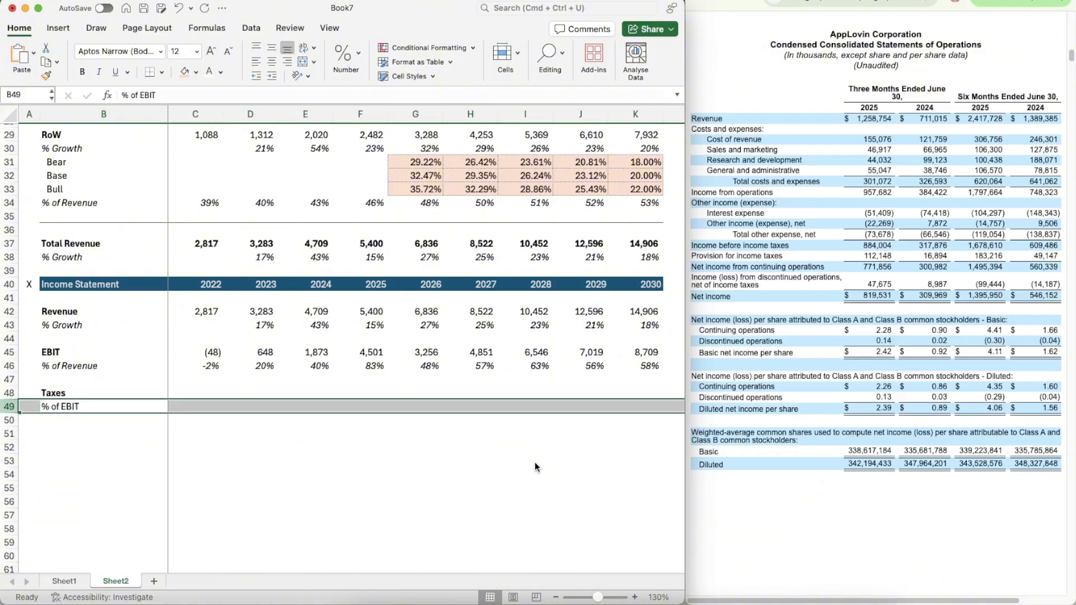
{"action": "key", "text": "super+i"}
{"action": "key", "text": "Up"}
{"action": "key", "text": "Right"}
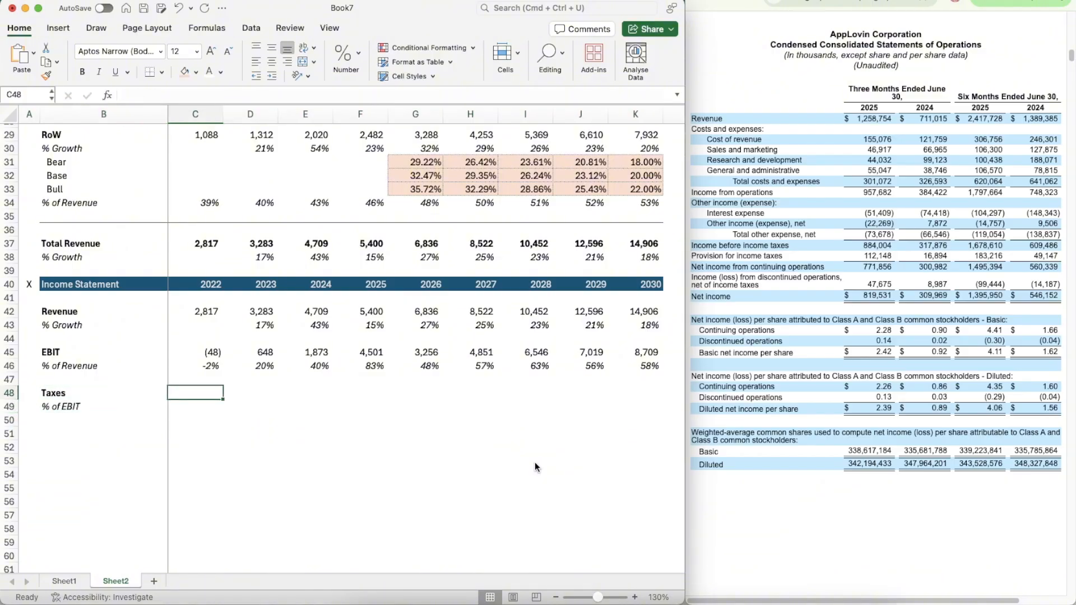
- Switch to the annual statement of operations and enter its 2022 income tax provision as -12230 in C48
{"action": "left_click", "coordinate": [835, 1]}
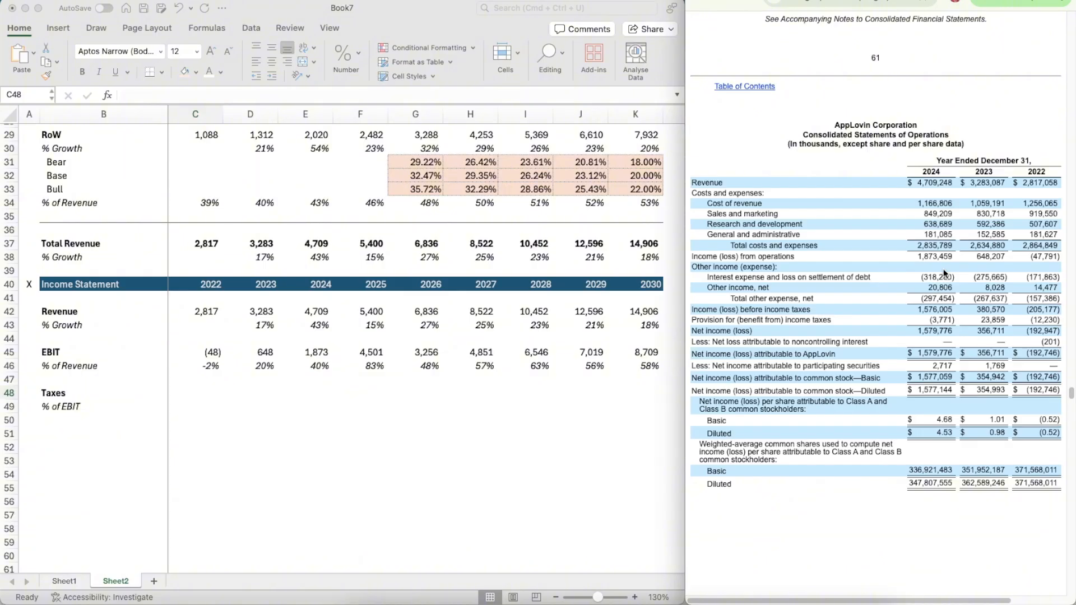
{"action": "left_click", "coordinate": [213, 398]}
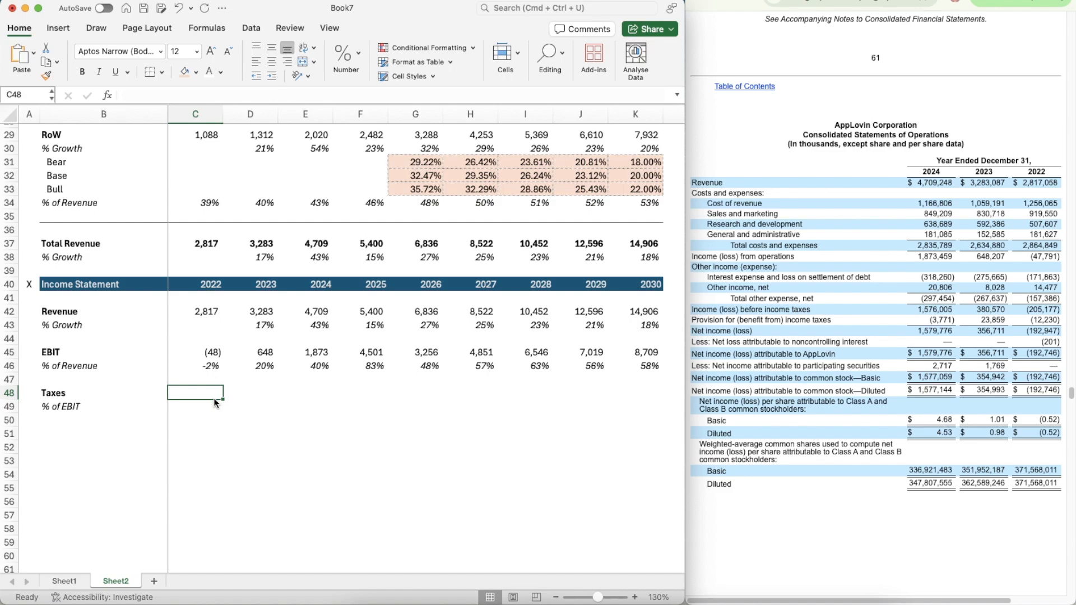
{"action": "type", "text": "-12"}
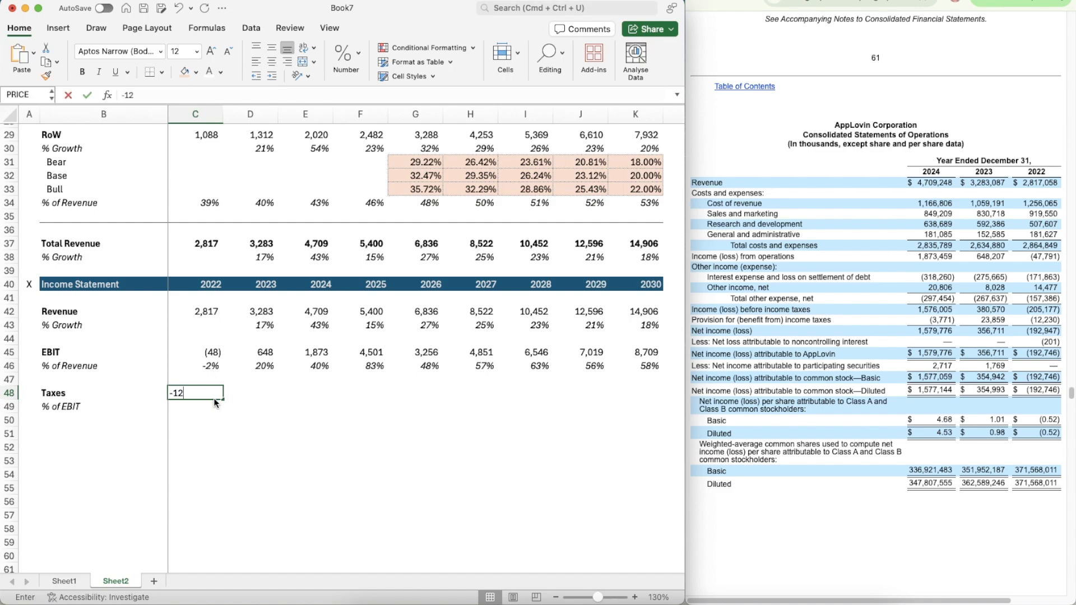
{"action": "type", "text": "230"}
{"action": "key", "text": "Return"}
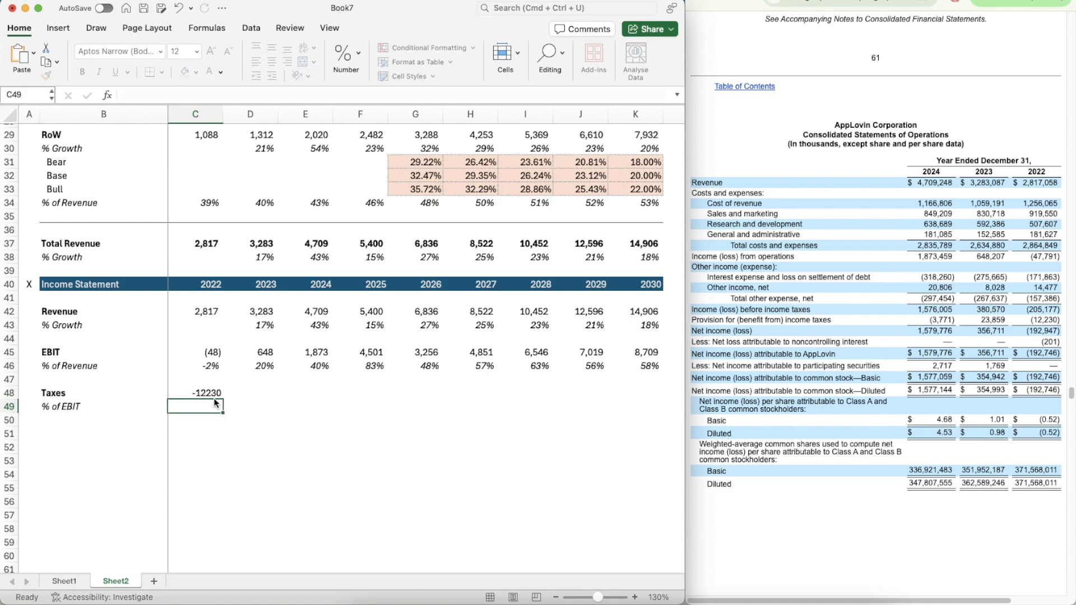
- Apply the number formatting of the 2022 EBIT cell C45 to the taxes cell C48
{"action": "key", "text": "Up"}
{"action": "key", "text": "Up"}
{"action": "key", "text": "Up"}
{"action": "key", "text": "Up"}
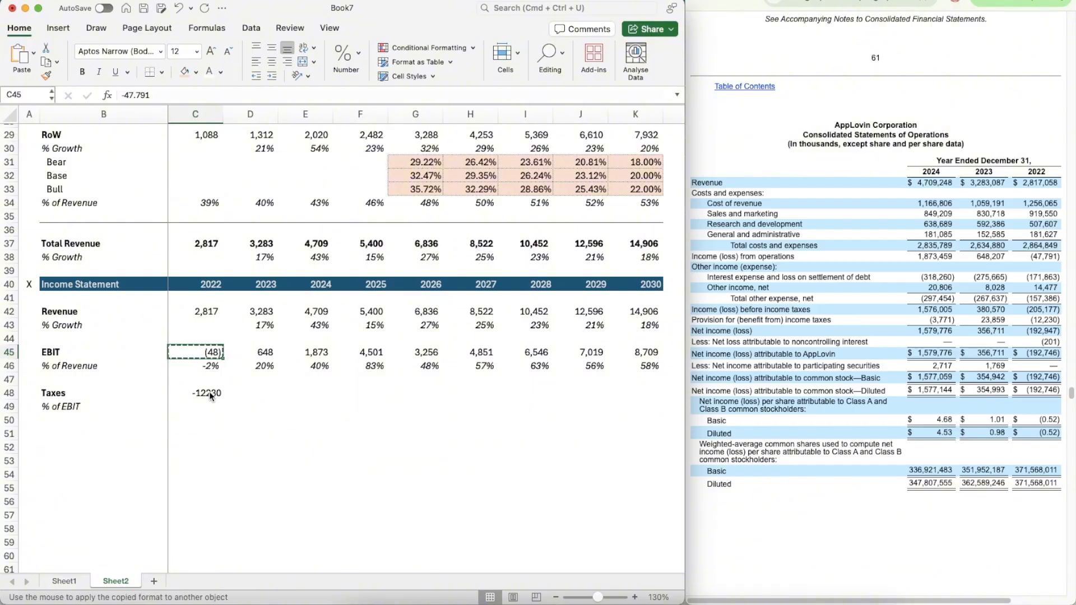
{"action": "left_click", "coordinate": [46, 75]}
{"action": "left_click", "coordinate": [208, 391]}
{"action": "key", "text": "Down"}
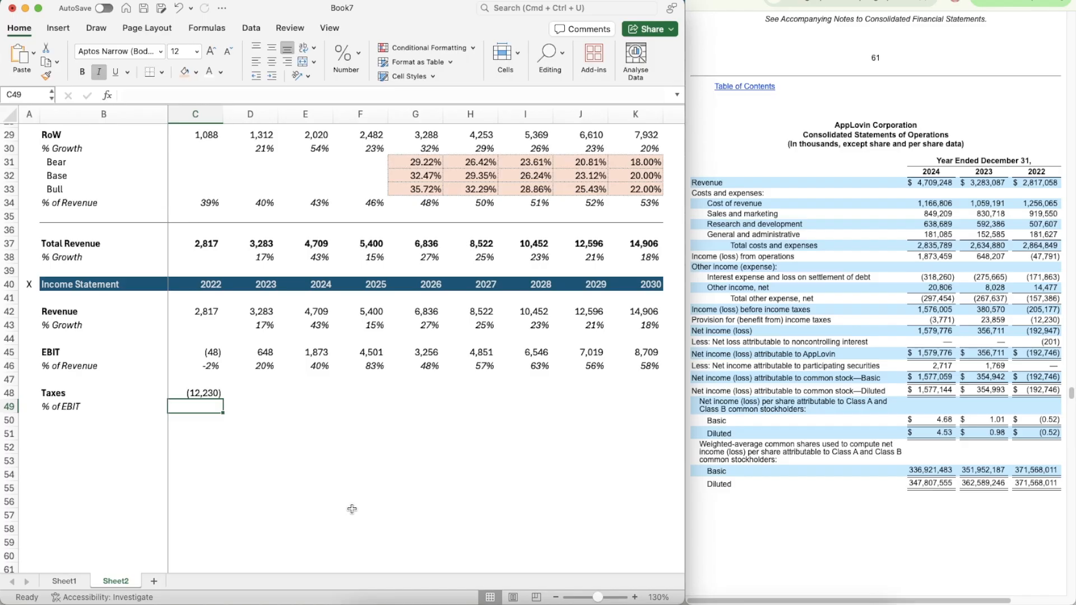
- Correct the 2022 taxes in C48 to millions by changing the value to -12.230
{"action": "left_click", "coordinate": [202, 396]}
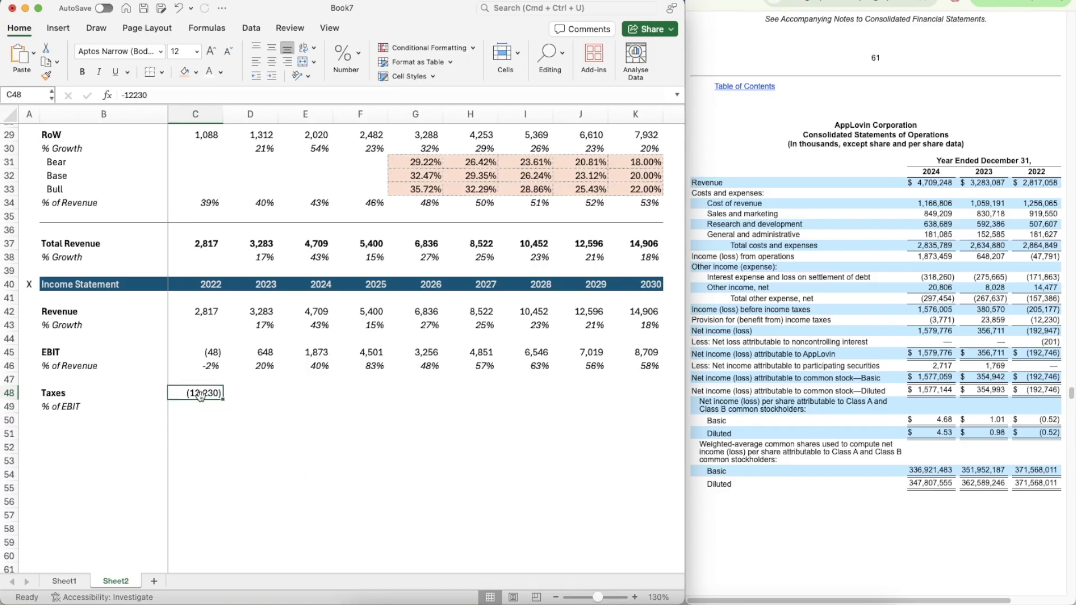
{"action": "double_click", "coordinate": [205, 396]}
{"action": "left_click_drag", "start_coordinate": [222, 396], "coordinate": [226, 396]}
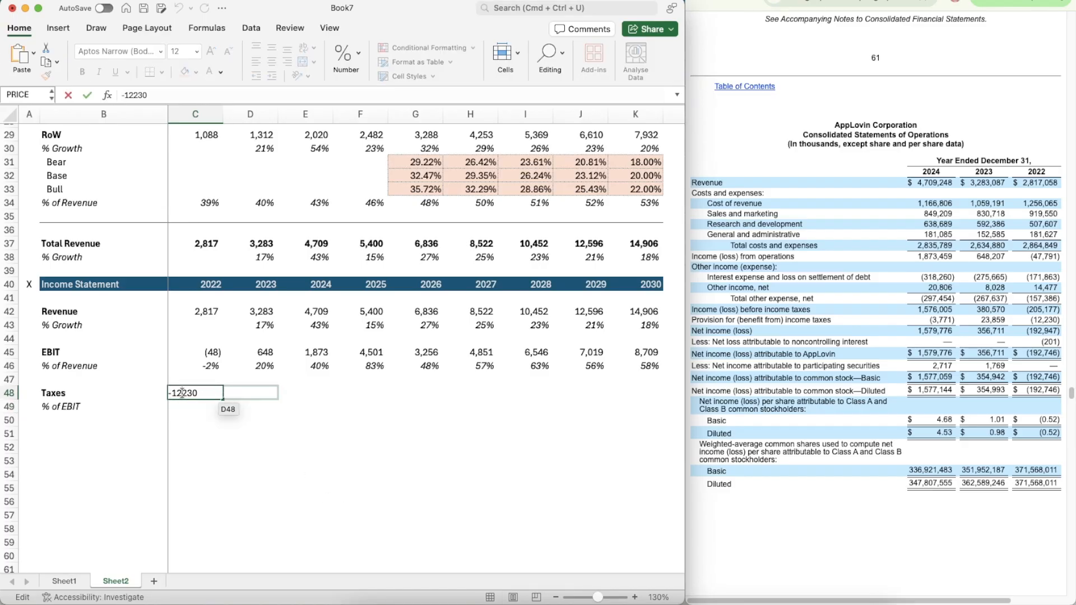
{"action": "type", "text": "."}
{"action": "key", "text": "Return"}
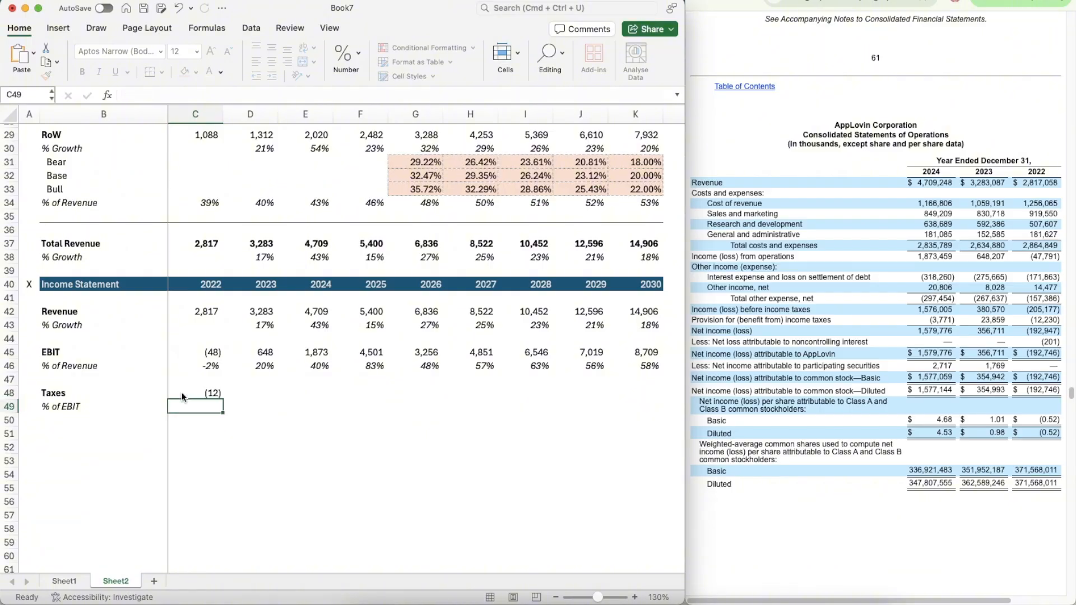
- Check the 2026 and 2025 EBIT formulas in G45 and F45 against the six-month 2025 statement of operations
{"action": "key", "text": "Right"}
{"action": "key", "text": "Up"}
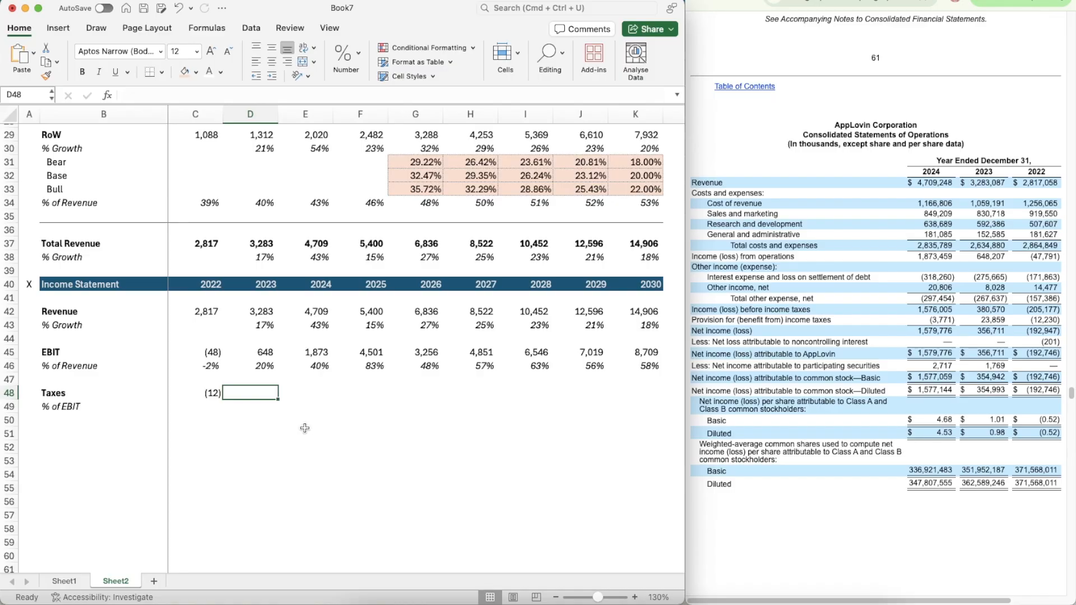
{"action": "left_click", "coordinate": [952, 1]}
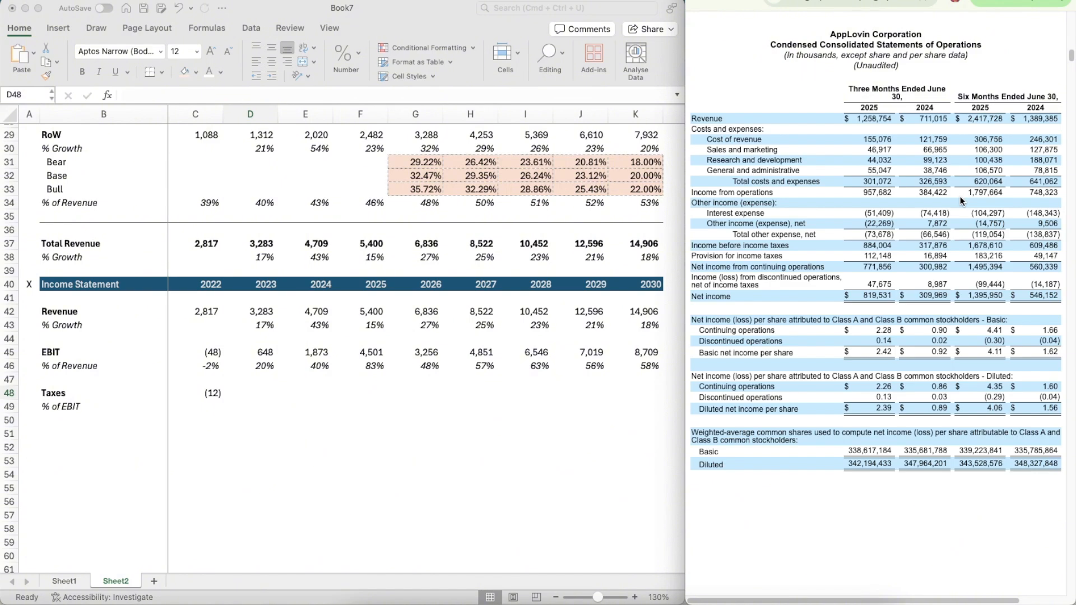
{"action": "left_click", "coordinate": [419, 353]}
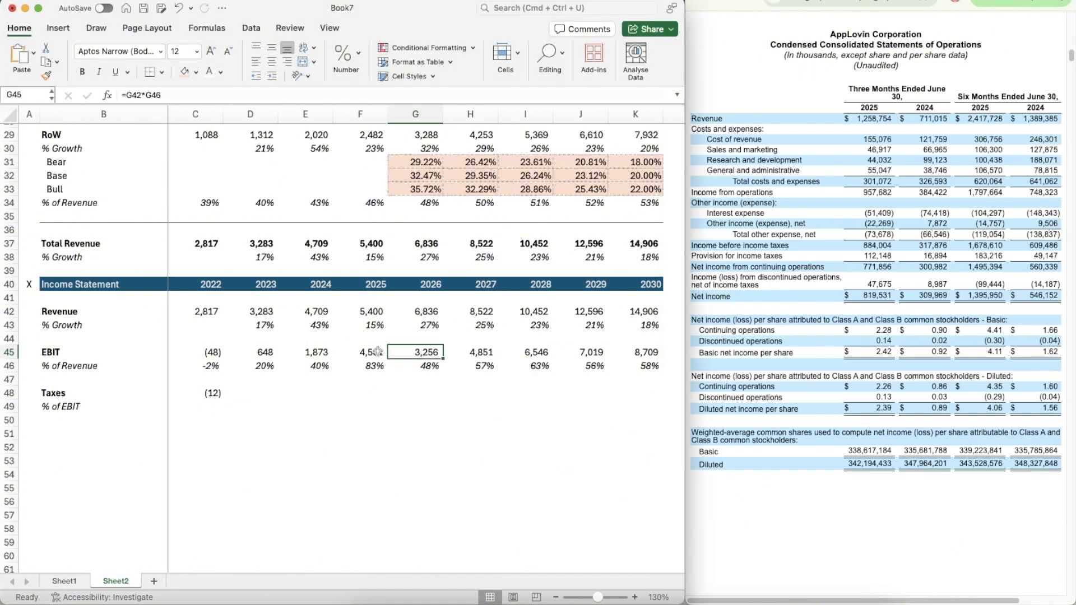
{"action": "left_click", "coordinate": [378, 351]}
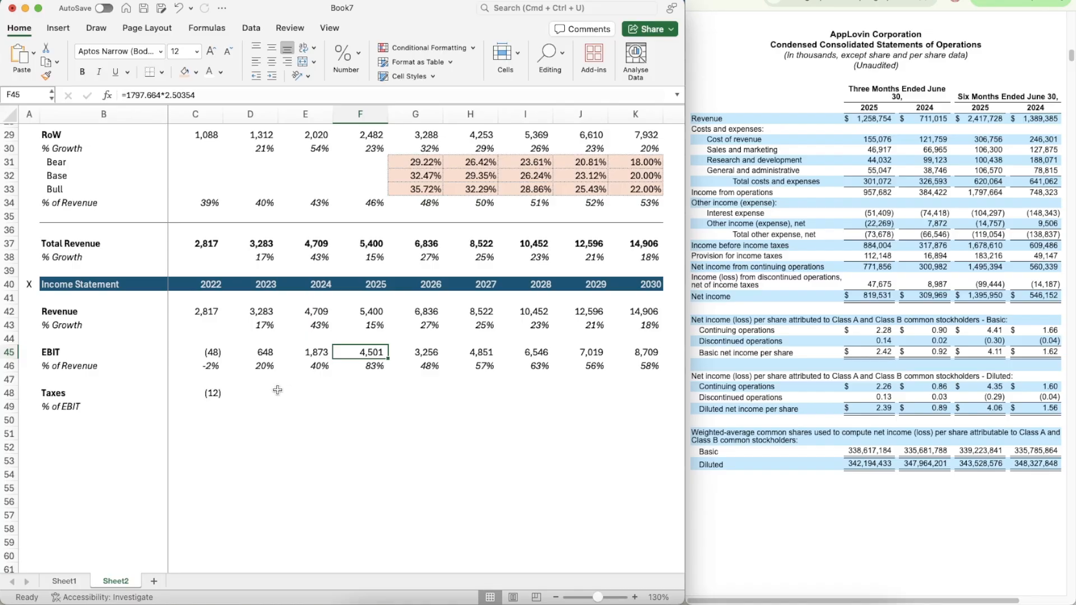
- Enter the 2023 taxes from the annual statement as 23.859 in D48 and apply the number formatting of C48
{"action": "left_click", "coordinate": [259, 393]}
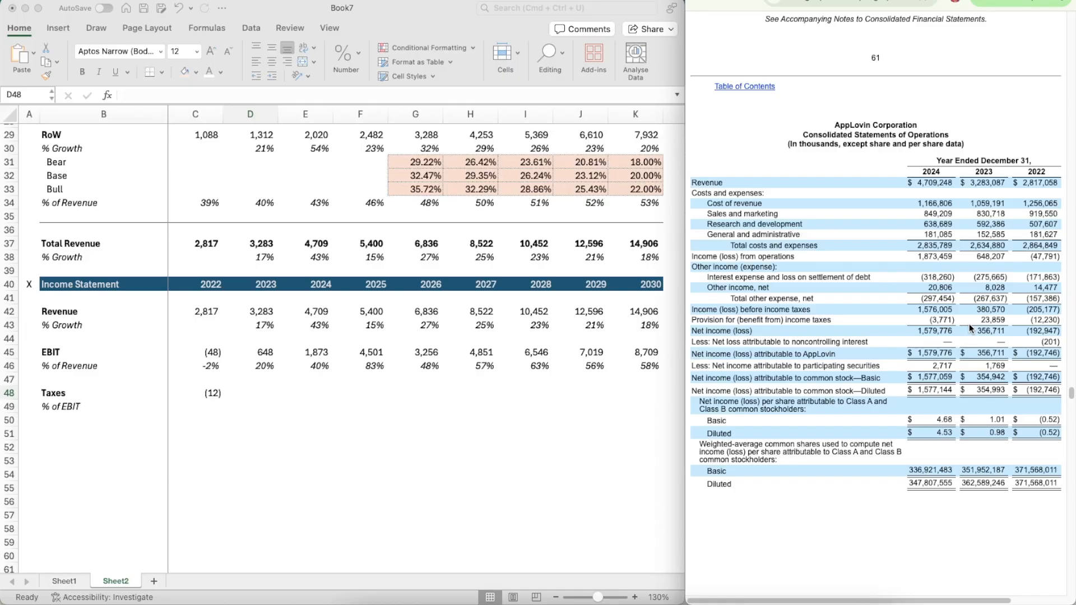
{"action": "left_click", "coordinate": [246, 393]}
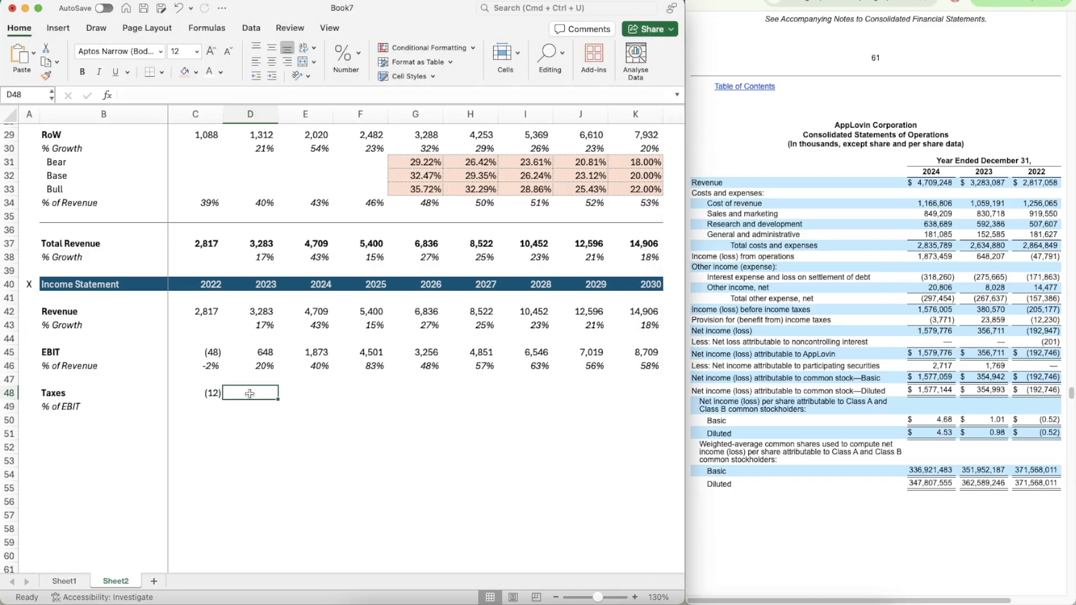
{"action": "type", "text": "23859"}
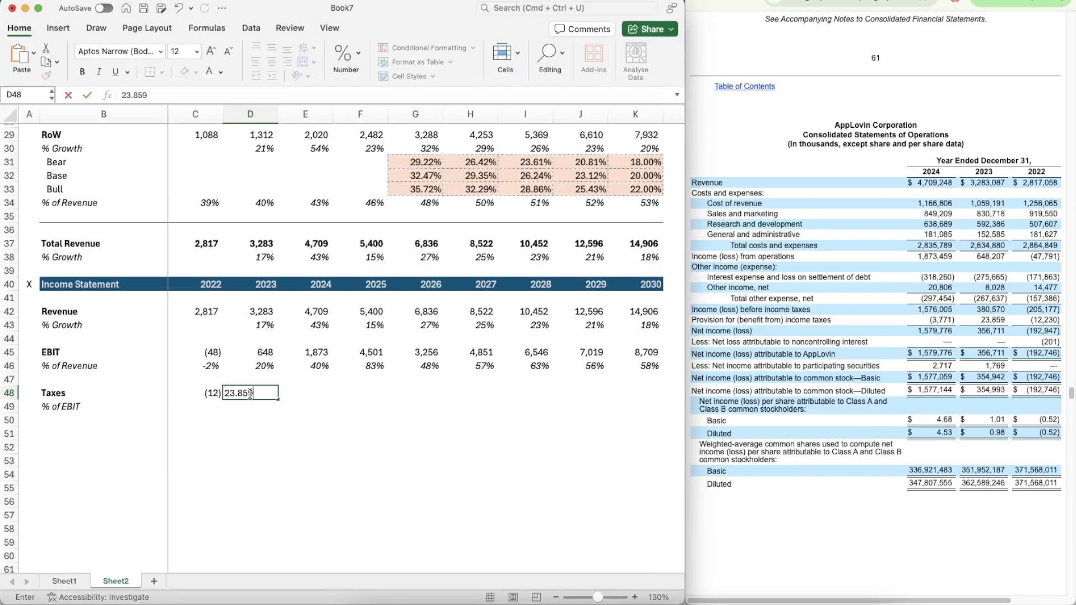
{"action": "key", "text": "Return"}
{"action": "key", "text": "Up"}
{"action": "key", "text": "Left"}
{"action": "key", "text": "super+shift+c"}
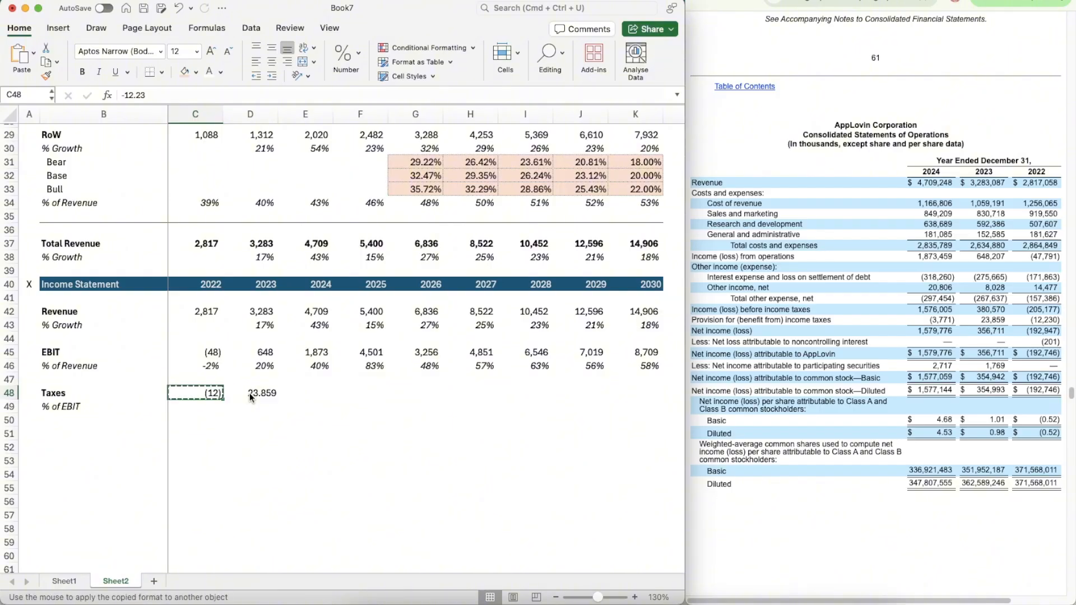
{"action": "left_click", "coordinate": [250, 398]}
{"action": "key", "text": "Right"}
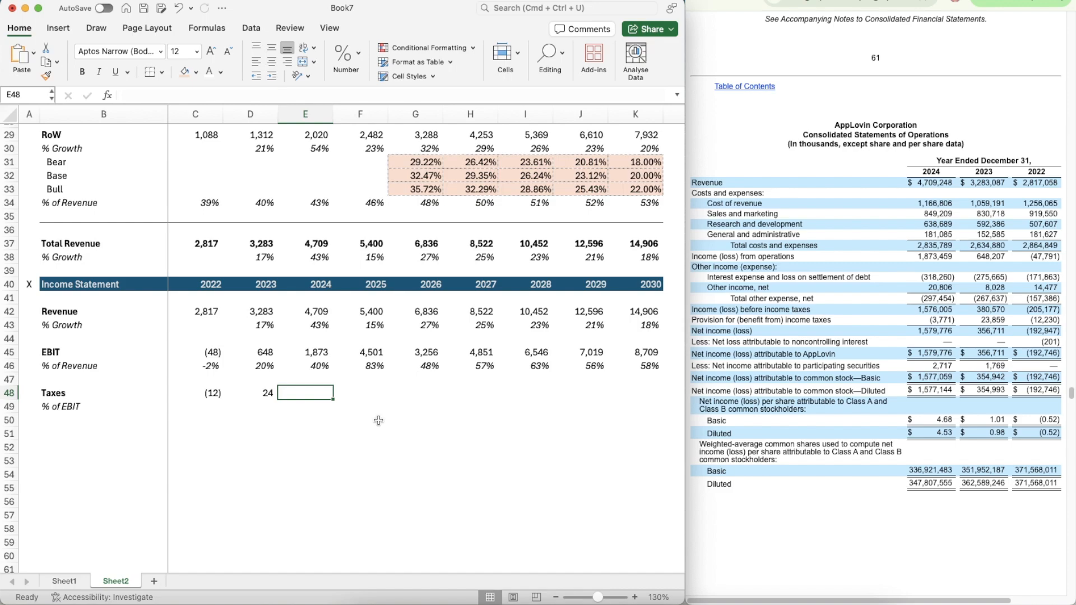
- Enter the 2024 taxes as -3.771 in E48 and apply the number formatting of D48
{"action": "type", "text": "-"}
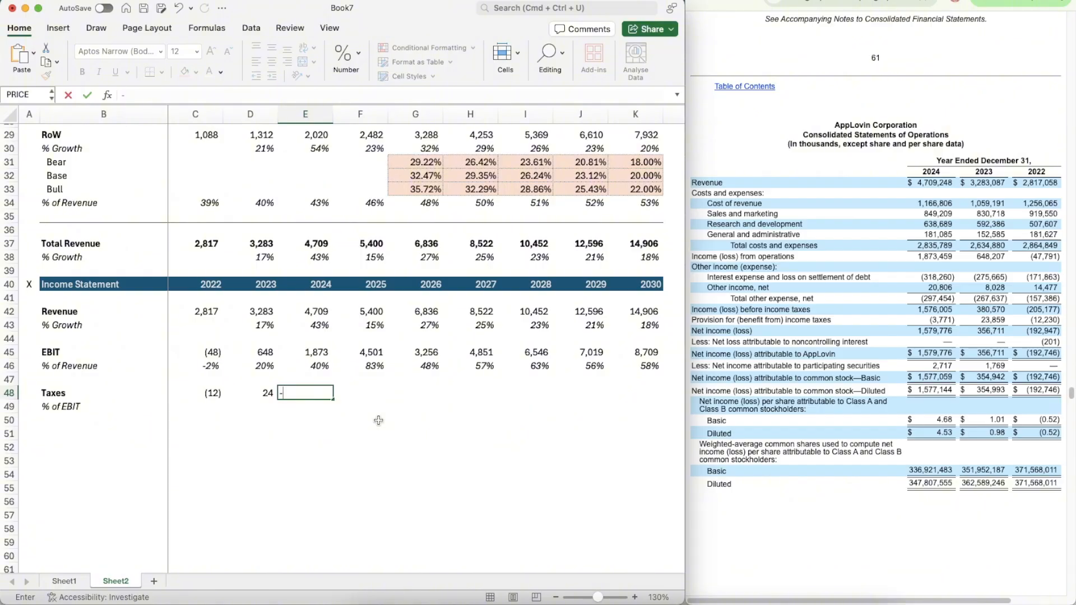
{"action": "type", "text": "3.771"}
{"action": "key", "text": "Return"}
{"action": "key", "text": "Up"}
{"action": "key", "text": "Left"}
{"action": "key", "text": "super+shift+c"}
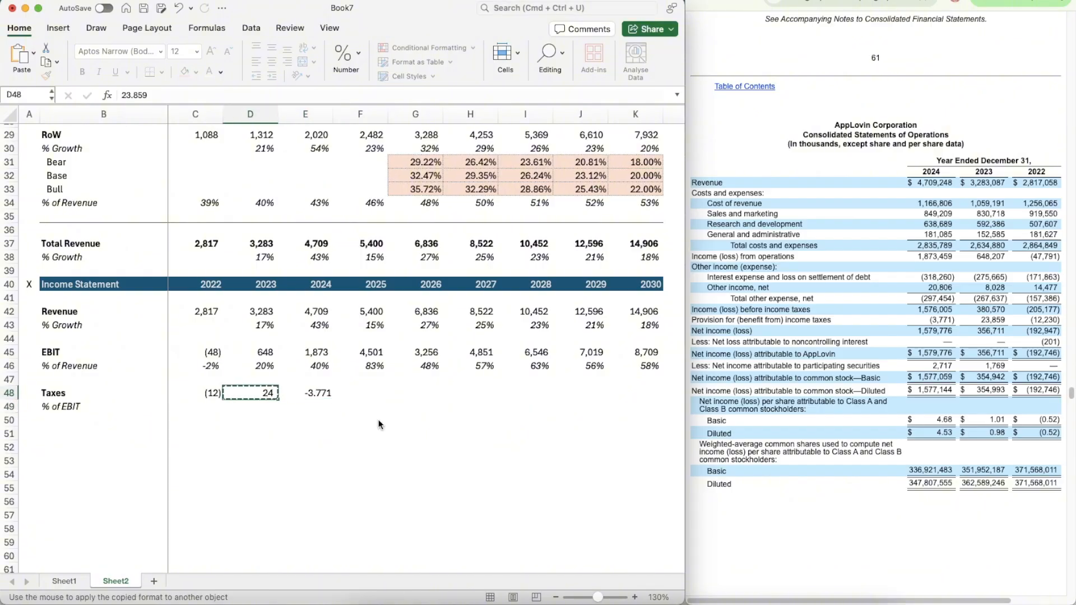
{"action": "key", "text": "Right"}
{"action": "key", "text": "super+shift+v"}
- Calculate 2022 taxes as a share of EBIT in C49 with =C48/C45, toggling italics on the cell
{"action": "key", "text": "Down"}
{"action": "key", "text": "Left"}
{"action": "key", "text": "Left"}
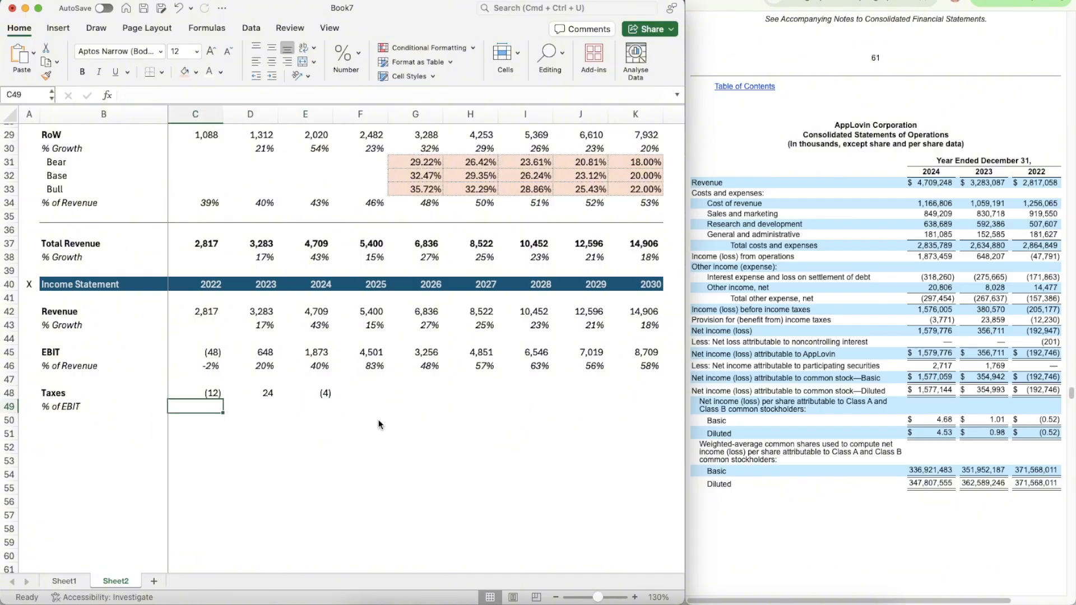
{"action": "key", "text": "super+i"}
{"action": "type", "text": "="}
{"action": "key", "text": "Up"}
{"action": "type", "text": "/"}
{"action": "key", "text": "Up"}
{"action": "key", "text": "Up"}
{"action": "key", "text": "Up"}
{"action": "key", "text": "Up"}
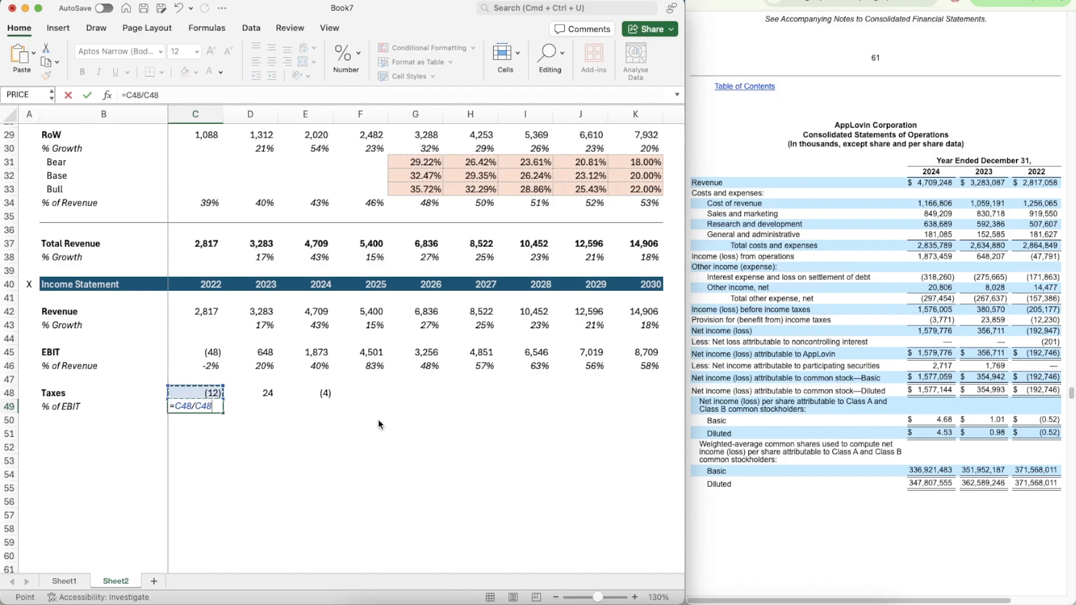
{"action": "key", "text": "Return"}
- Apply the percentage formatting of the 2022 EBIT margin cell C46 to C49
{"action": "key", "text": "Up"}
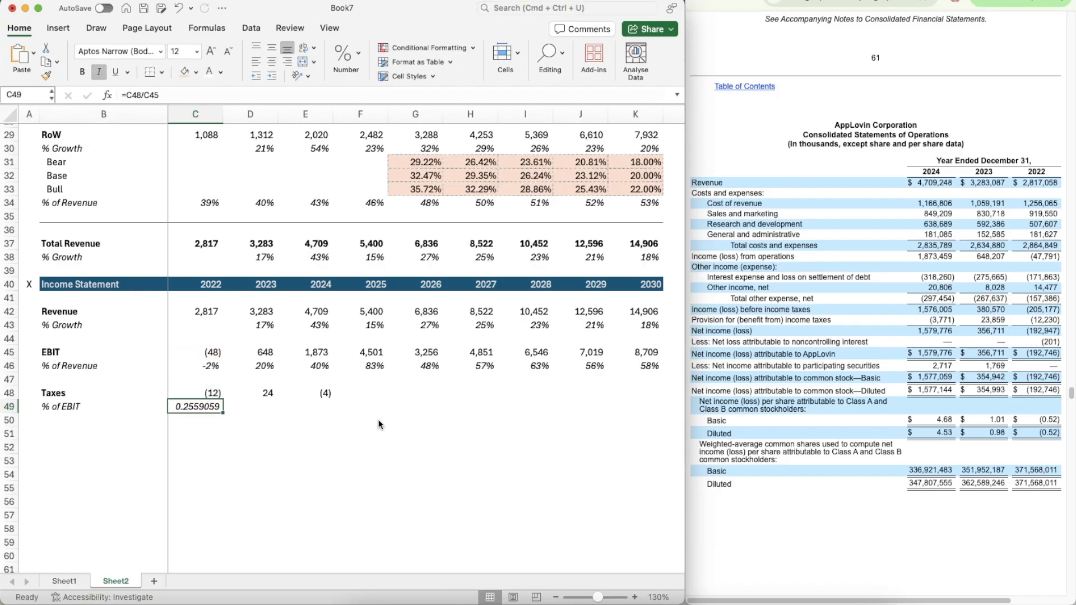
{"action": "key", "text": "Up"}
{"action": "key", "text": "Up"}
{"action": "key", "text": "Up"}
{"action": "key", "text": "super+shift+c"}
{"action": "left_click", "coordinate": [194, 406]}
- Copy the % of EBIT formula from C49 across to E49 for 2023 and 2024 and move to F49
{"action": "key", "text": "super+c"}
{"action": "key", "text": "shift+Right"}
{"action": "key", "text": "shift+Right"}
{"action": "key", "text": "super+v"}
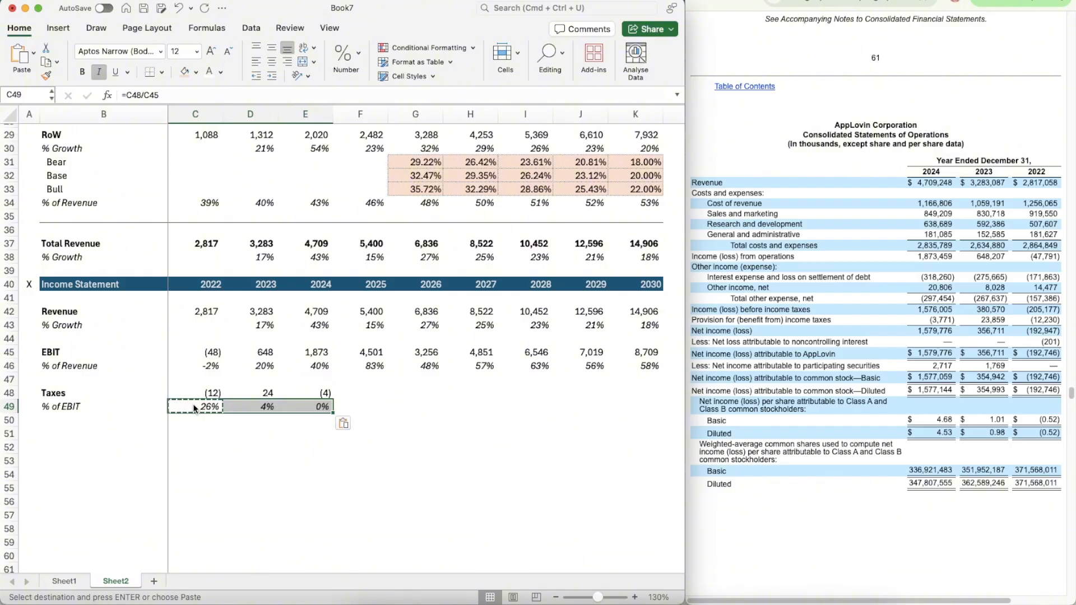
{"action": "key", "text": "Right"}
{"action": "key", "text": "Right"}
{"action": "key", "text": "Right"}
{"action": "key", "text": "Right"}
{"action": "key", "text": "Left"}
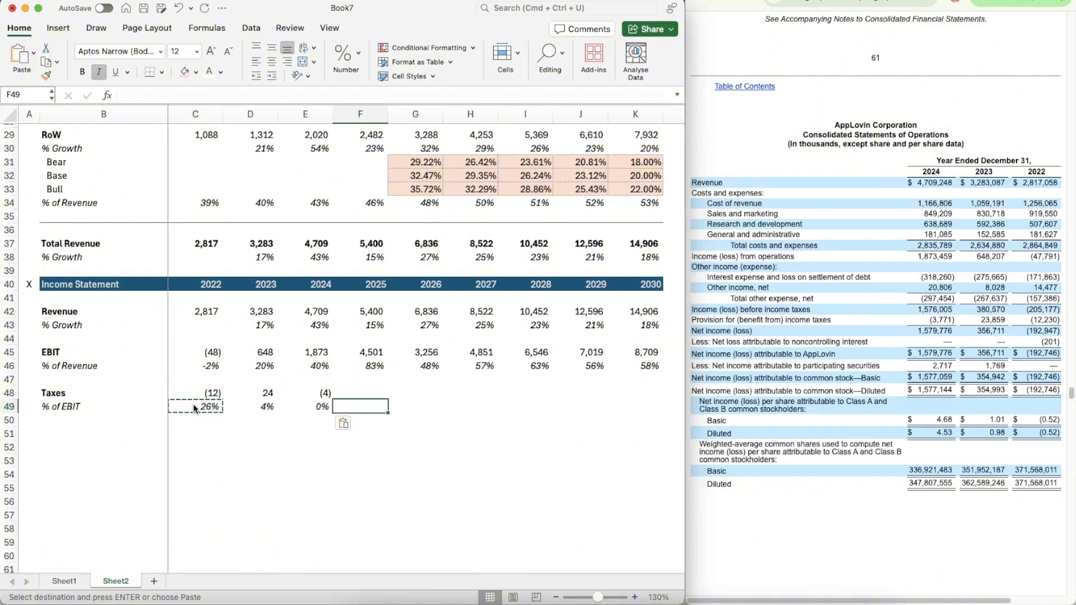
- Enter the 2025 taxes in F48 as =183.216*1.5, using the six-month provision for income taxes from the June 2025 quarterly report
{"action": "left_click", "coordinate": [829, 1]}
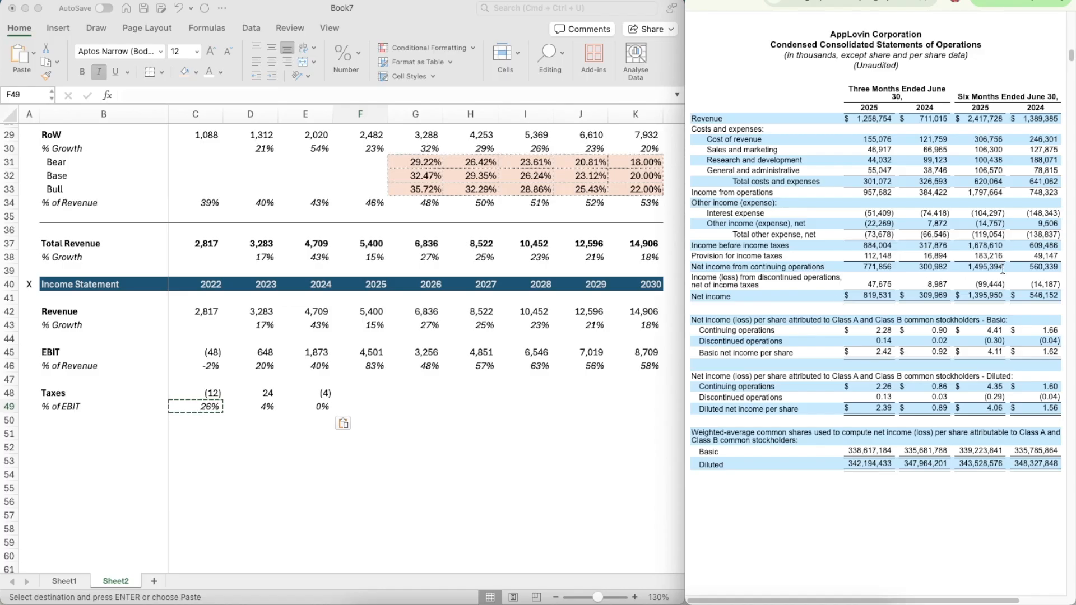
{"action": "left_click", "coordinate": [367, 405]}
{"action": "left_click", "coordinate": [370, 392]}
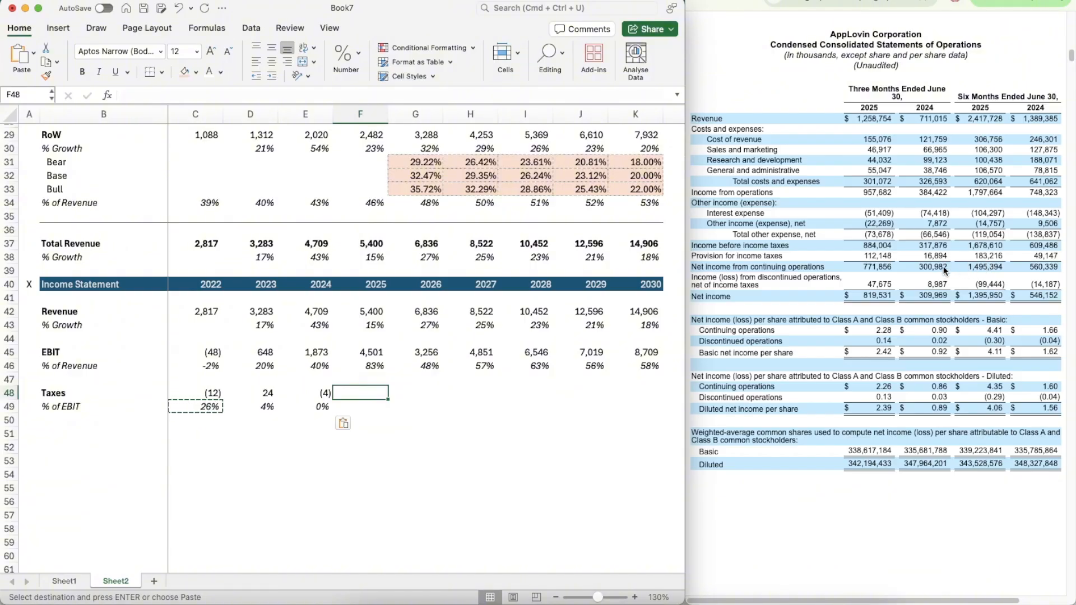
{"action": "left_click", "coordinate": [419, 402]}
{"action": "left_click", "coordinate": [364, 392]}
{"action": "type", "text": "=1"}
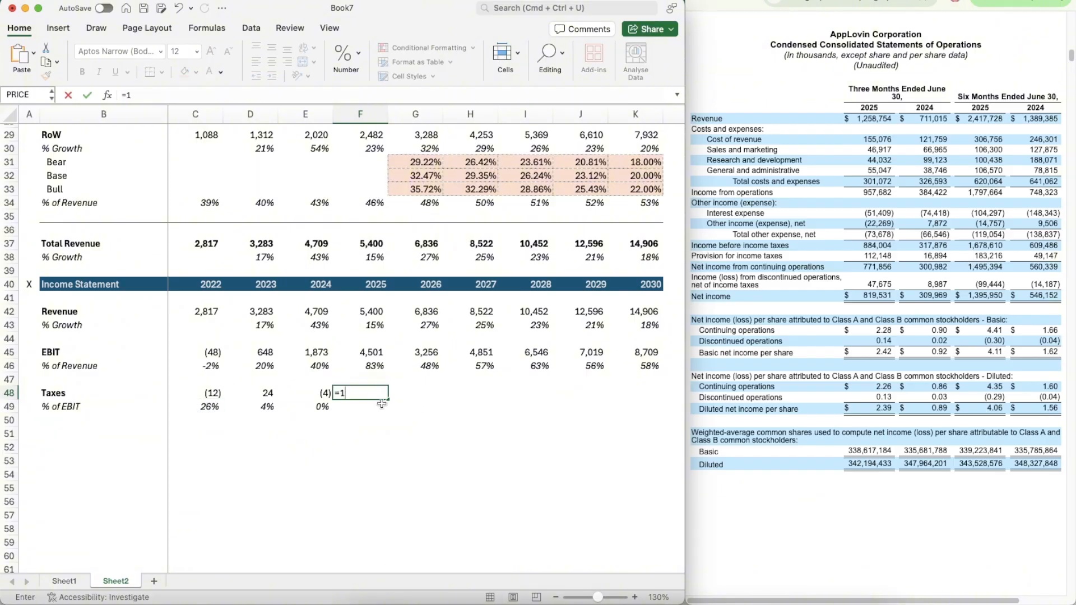
{"action": "type", "text": "83.216*1.5"}
{"action": "key", "text": "Left"}
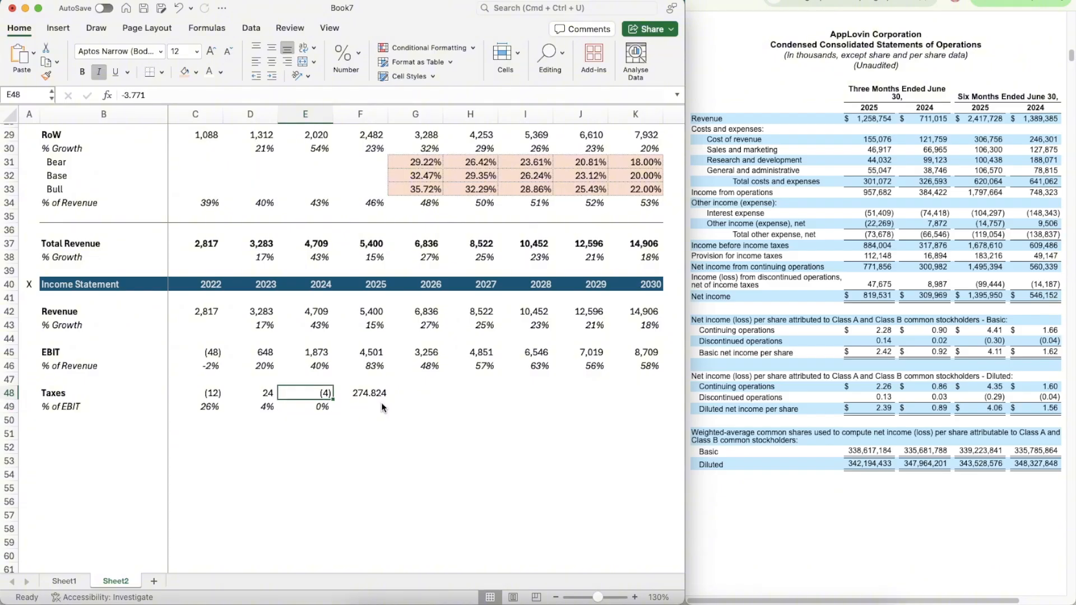
- Apply the number formatting of the 2024 taxes cell E48 to F48 and move to F49
{"action": "key", "text": "Right"}
{"action": "key", "text": "Left"}
{"action": "key", "text": "shift+super+c"}
{"action": "key", "text": "Right"}
{"action": "key", "text": "shift+super+v"}
{"action": "key", "text": "Down"}
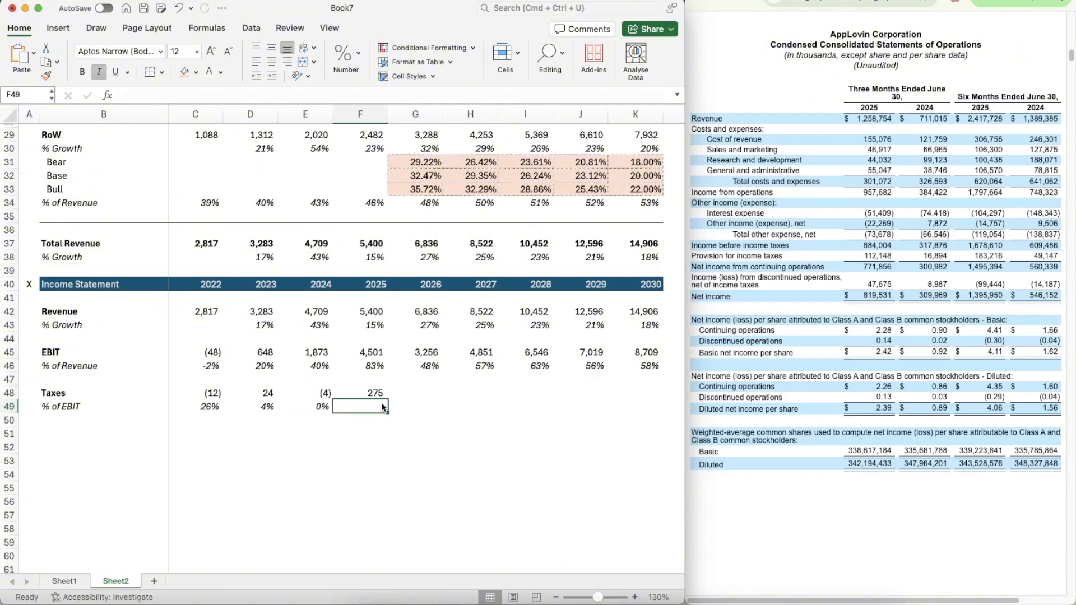
- Calculate 2025 taxes as a share of EBIT in F49 with =F48/F45
{"action": "type", "text": "="}
{"action": "key", "text": "Up"}
{"action": "type", "text": "/"}
{"action": "key", "text": "Up"}
{"action": "key", "text": "Up"}
{"action": "key", "text": "Up"}
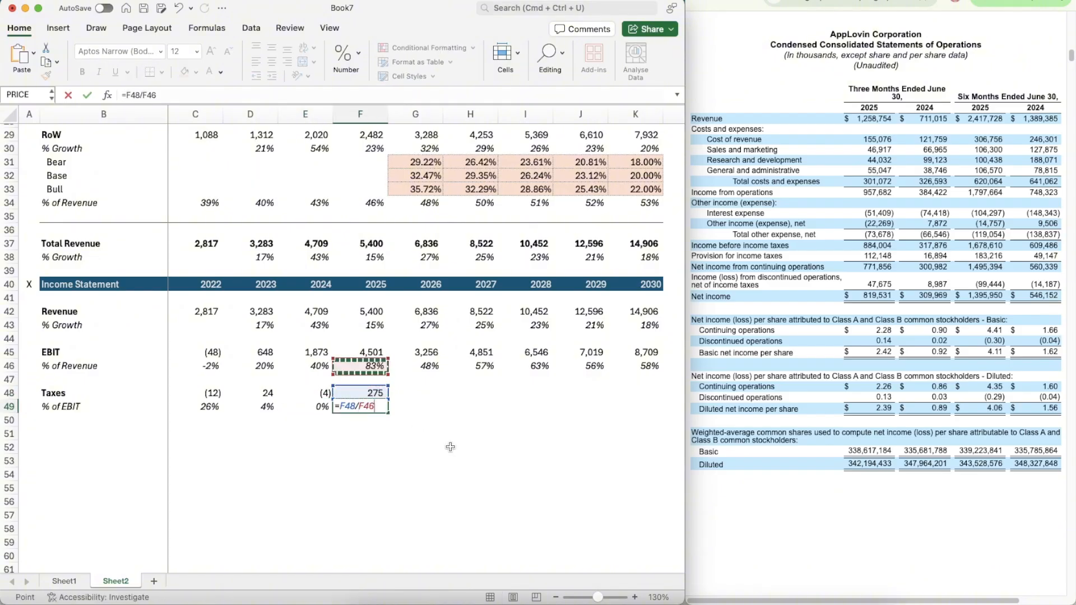
{"action": "key", "text": "Up"}
{"action": "key", "text": "Return"}
{"action": "key", "text": "Up"}
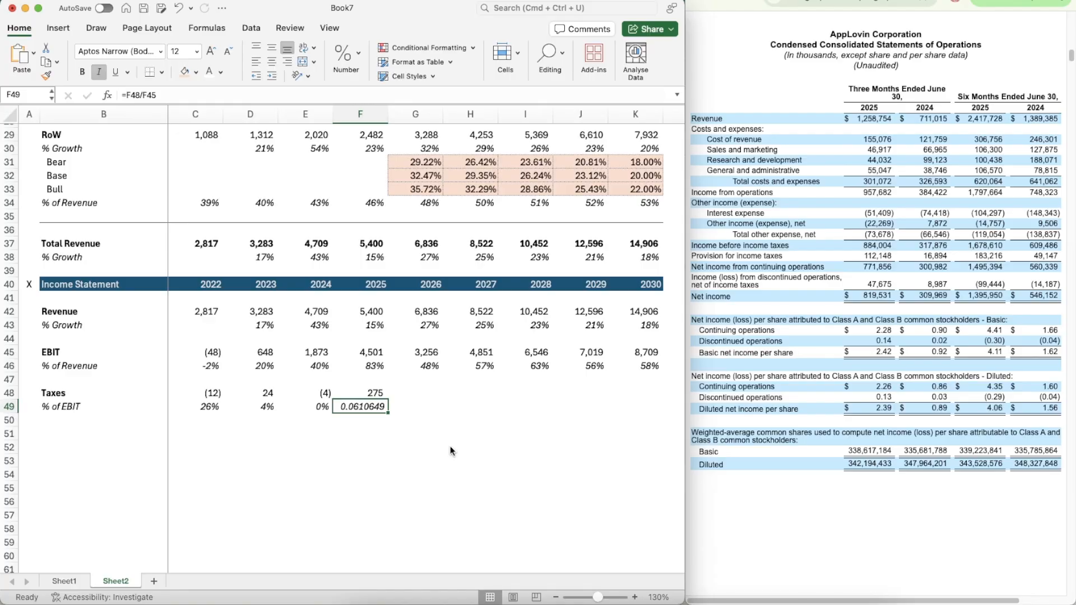
- Apply the percentage formatting of E49 to F49 and move to G49
{"action": "key", "text": "Left"}
{"action": "key", "text": "shift+super+c"}
{"action": "key", "text": "Right"}
{"action": "key", "text": "shift+super+v"}
{"action": "key", "text": "Right"}
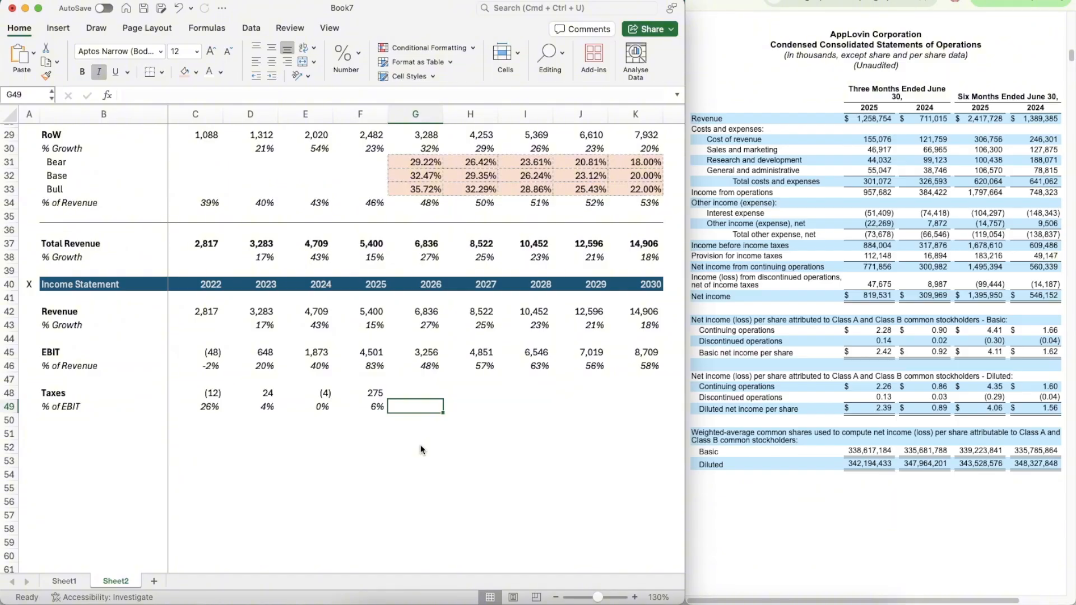
- Read through the quarterly report's notes and results discussion for income tax information, down to the Provision for Income Taxes table
{"action": "left_click", "coordinate": [876, 539]}
{"action": "scroll", "coordinate": [853, 469], "scroll_direction": "down", "scroll_amount": 10}
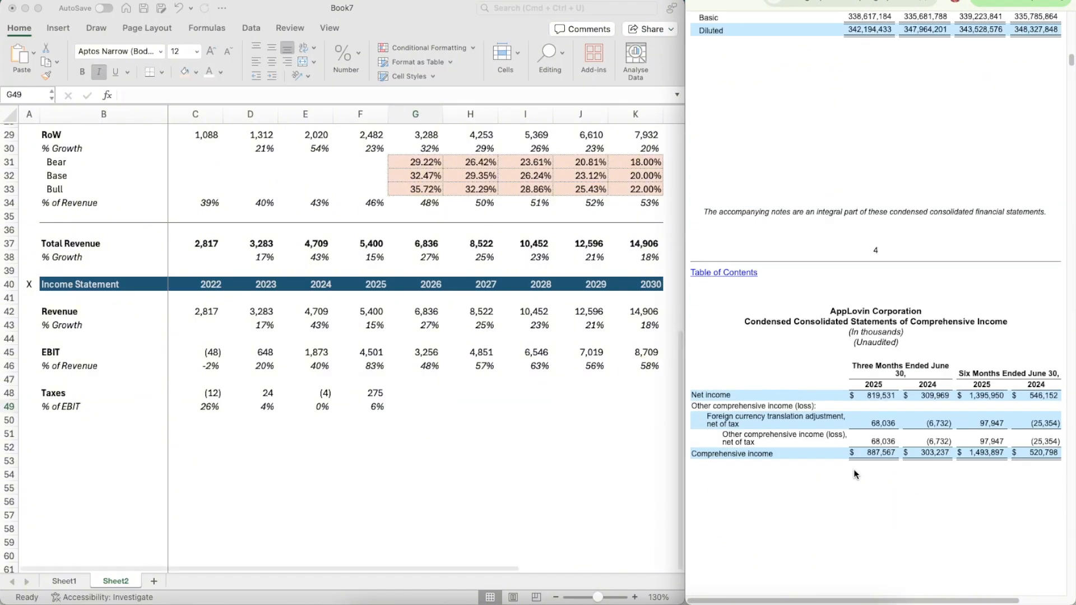
{"action": "scroll", "coordinate": [853, 469], "scroll_direction": "down", "scroll_amount": 20}
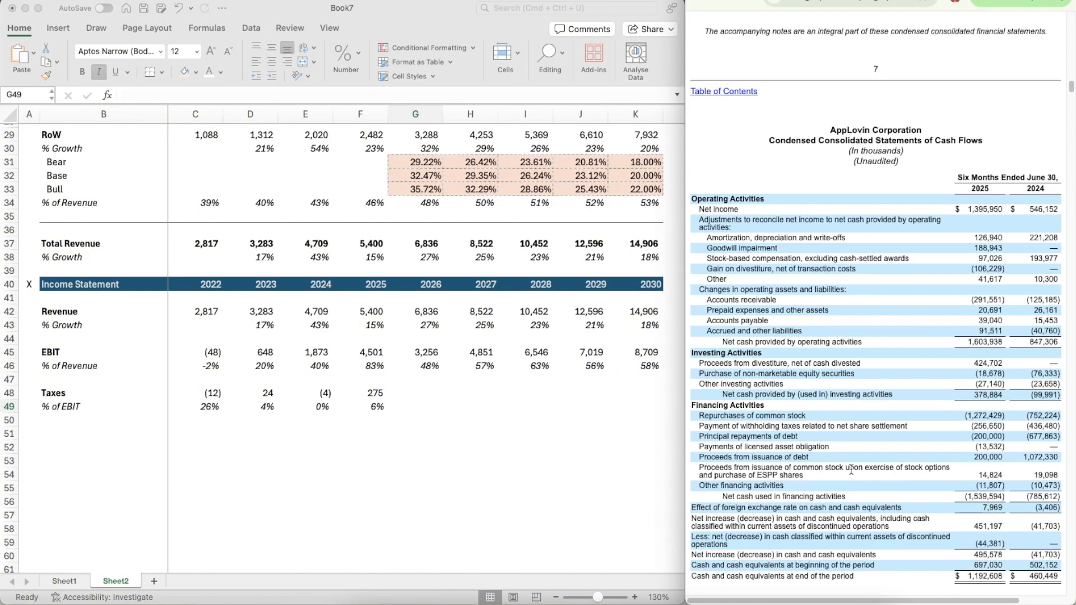
{"action": "scroll", "coordinate": [852, 468], "scroll_direction": "down", "scroll_amount": 20}
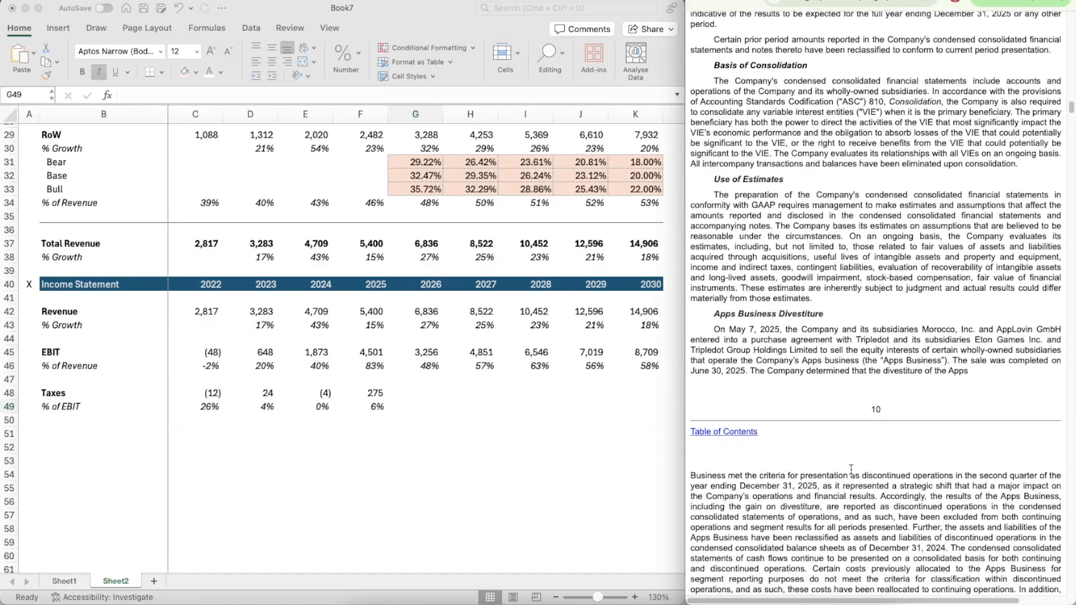
{"action": "scroll", "coordinate": [852, 473], "scroll_direction": "down", "scroll_amount": 20}
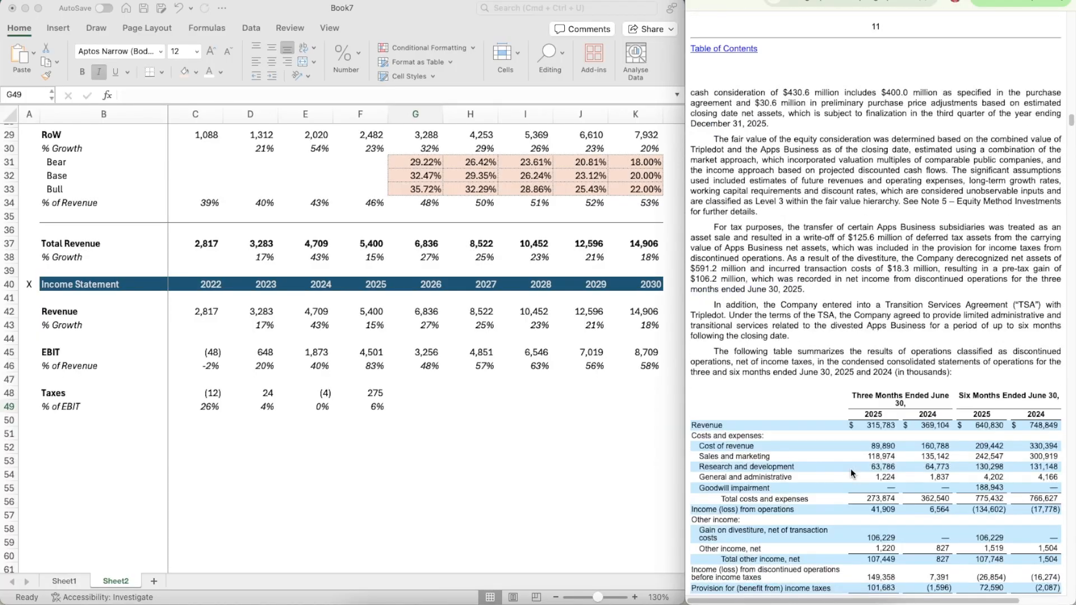
{"action": "scroll", "coordinate": [850, 469], "scroll_direction": "down", "scroll_amount": 20}
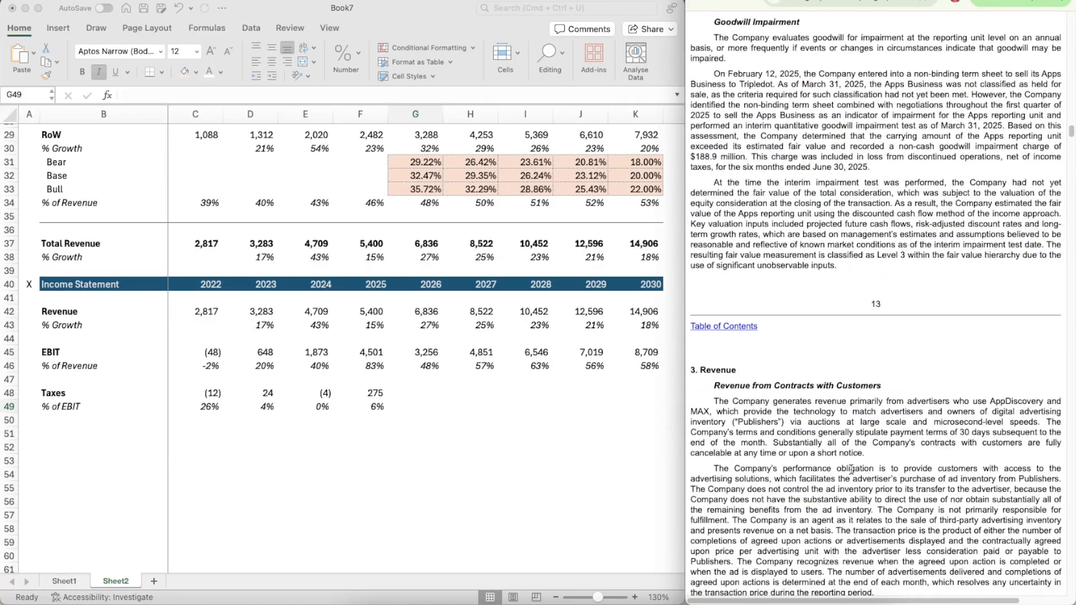
{"action": "scroll", "coordinate": [851, 474], "scroll_direction": "down", "scroll_amount": 20}
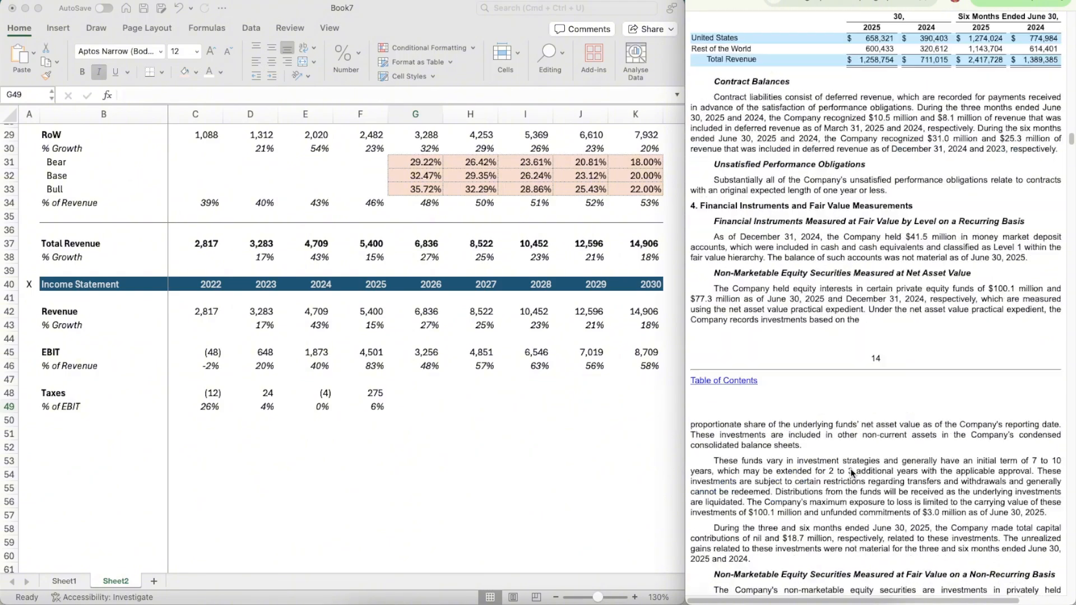
{"action": "scroll", "coordinate": [852, 473], "scroll_direction": "down", "scroll_amount": 20}
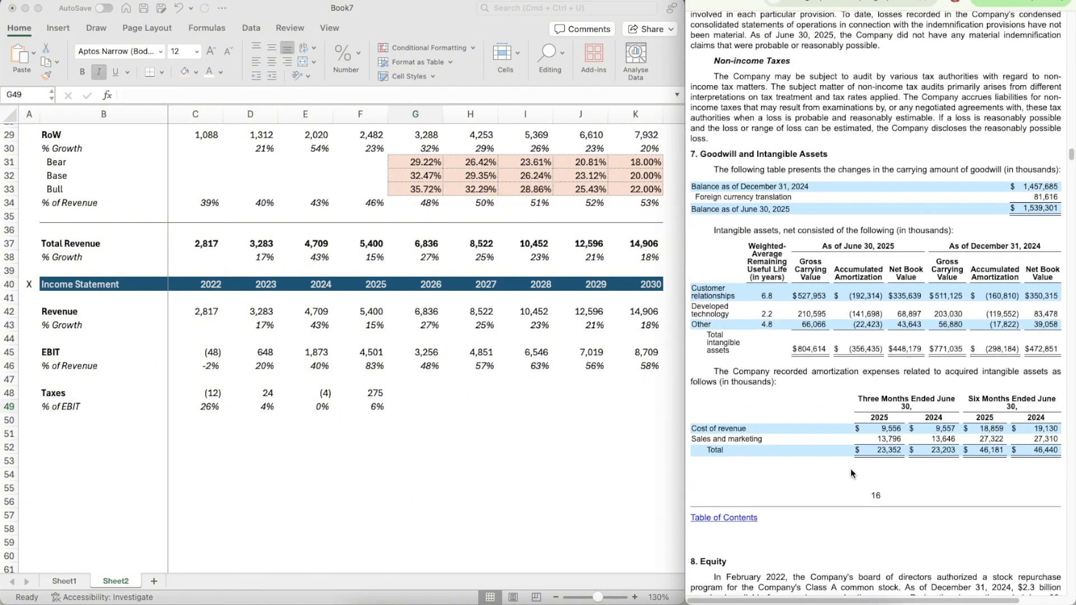
{"action": "scroll", "coordinate": [851, 474], "scroll_direction": "up", "scroll_amount": 5}
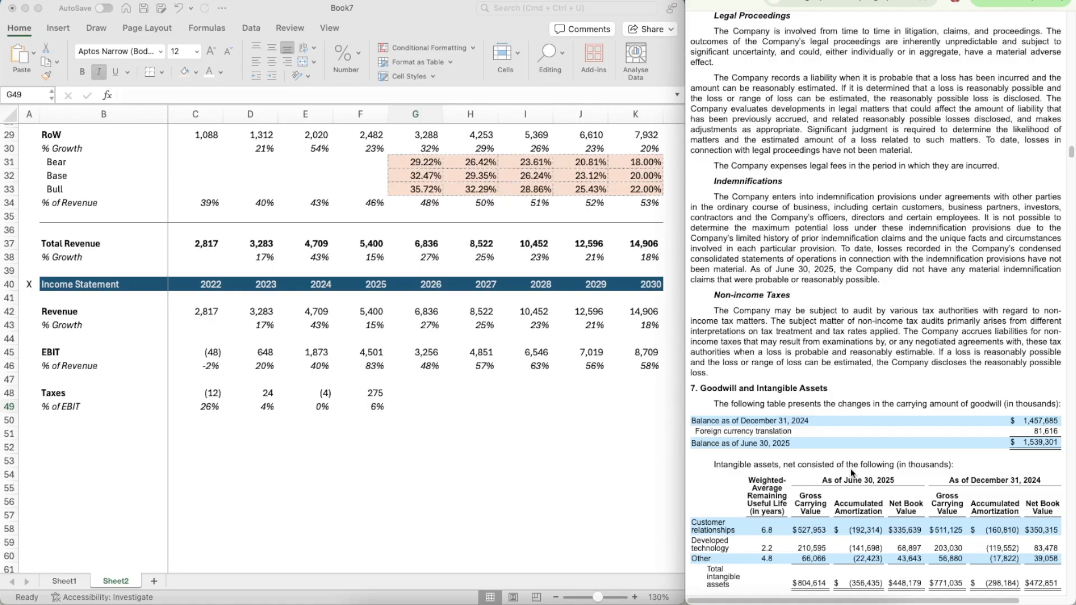
{"action": "scroll", "coordinate": [852, 473], "scroll_direction": "down", "scroll_amount": 20}
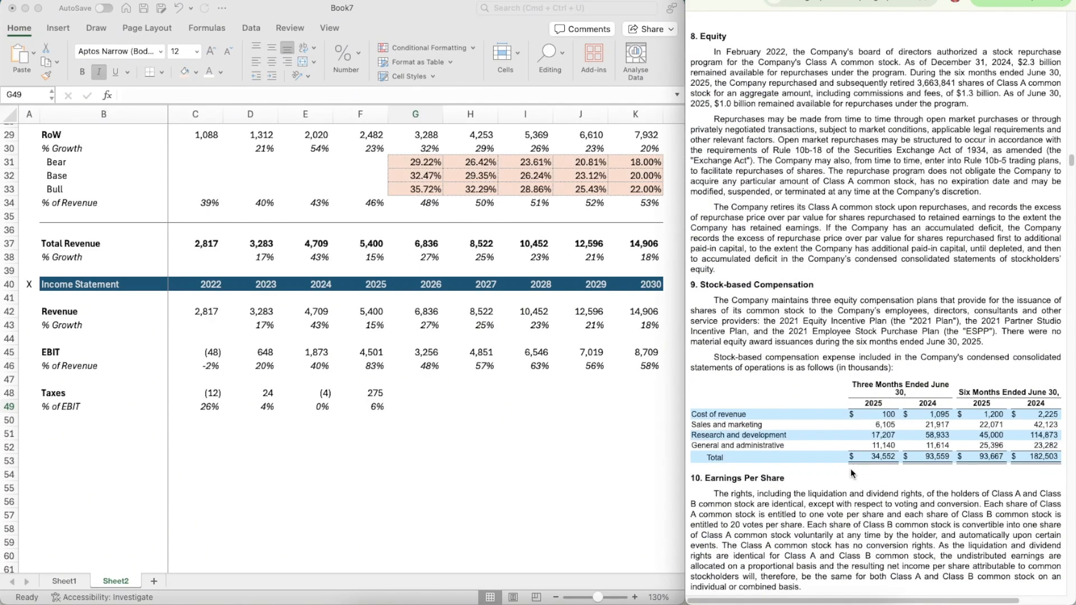
{"action": "scroll", "coordinate": [852, 473], "scroll_direction": "down", "scroll_amount": 20}
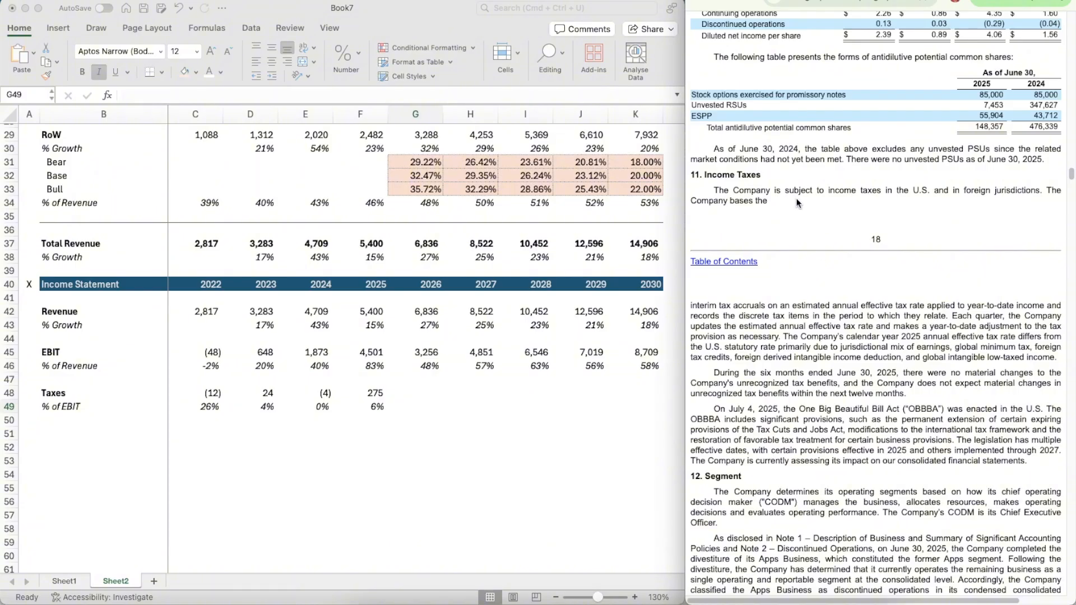
{"action": "scroll", "coordinate": [776, 297], "scroll_direction": "down", "scroll_amount": 1}
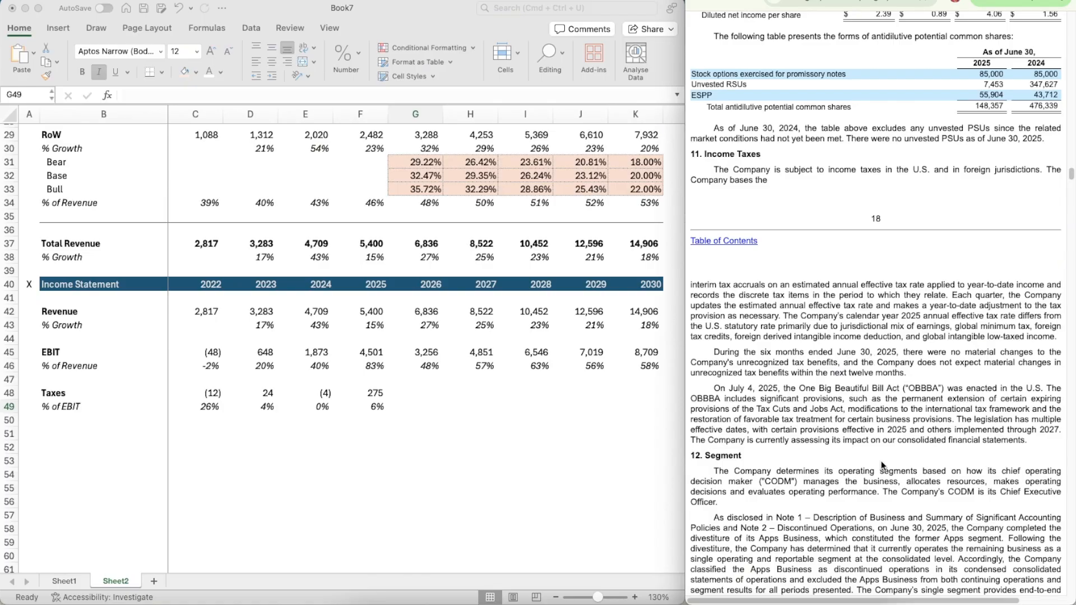
{"action": "scroll", "coordinate": [881, 461], "scroll_direction": "down", "scroll_amount": 20}
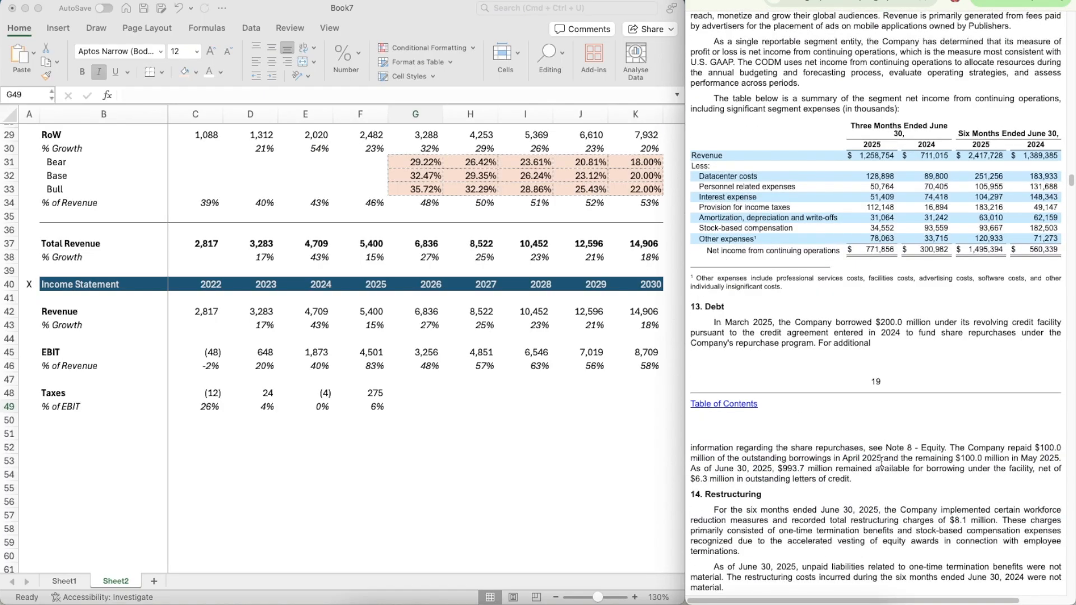
{"action": "scroll", "coordinate": [881, 460], "scroll_direction": "down", "scroll_amount": 20}
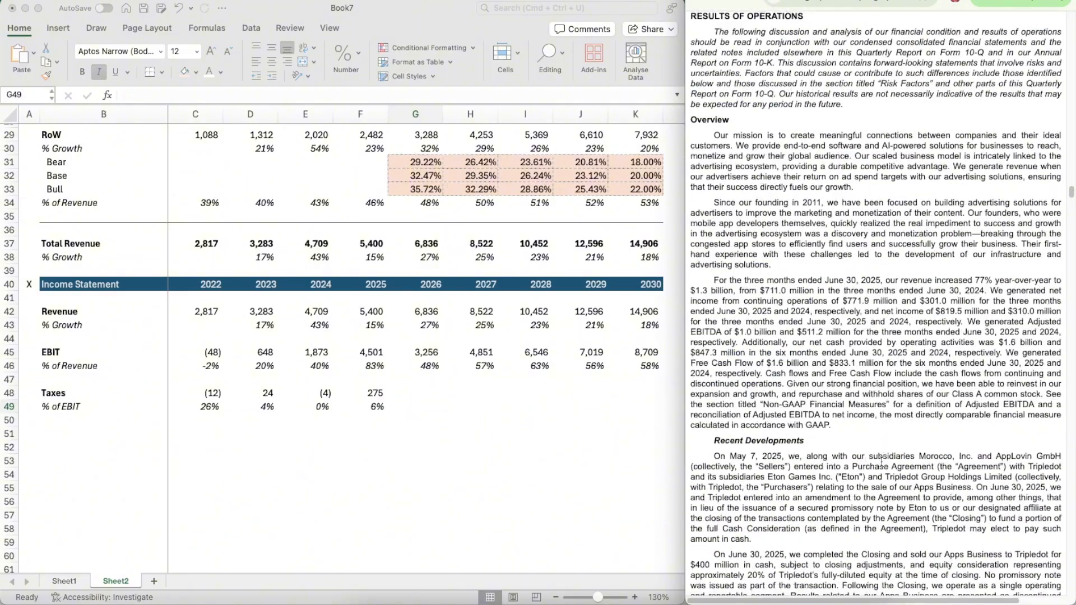
{"action": "scroll", "coordinate": [881, 461], "scroll_direction": "down", "scroll_amount": 20}
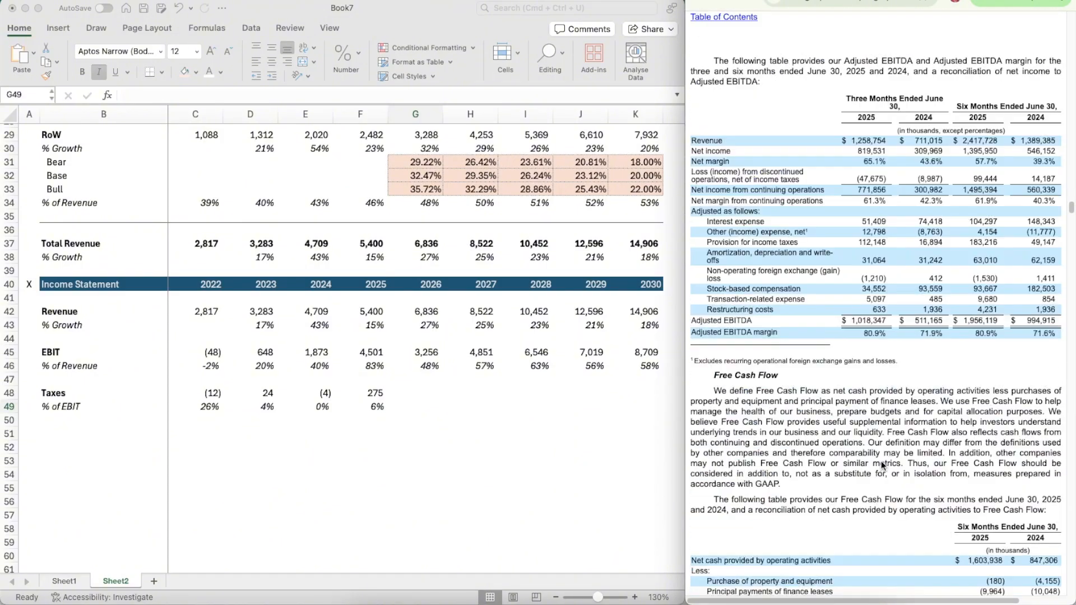
{"action": "scroll", "coordinate": [881, 465], "scroll_direction": "down", "scroll_amount": 20}
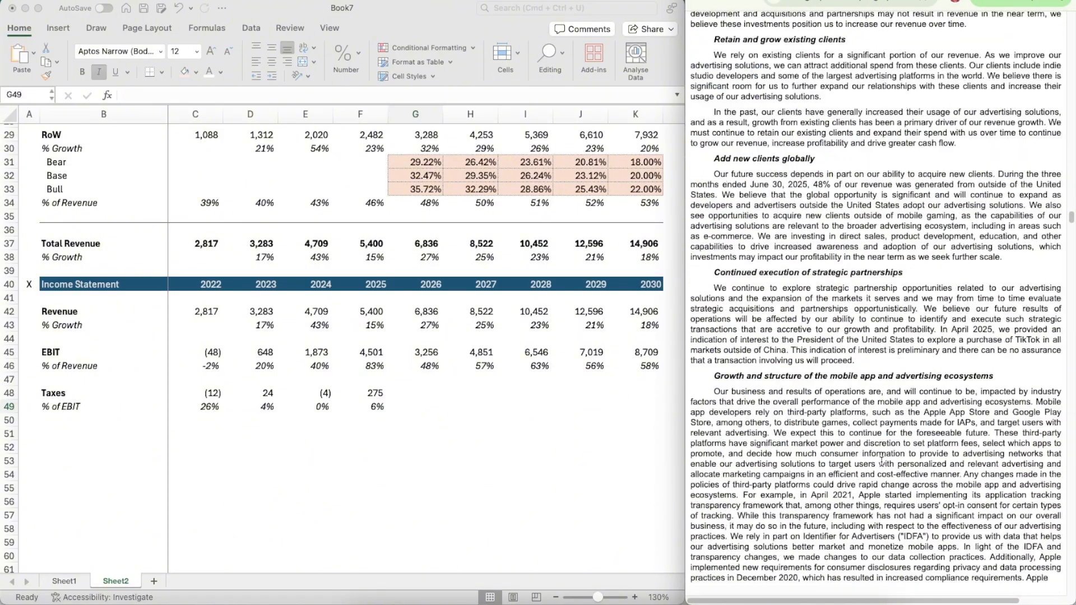
{"action": "scroll", "coordinate": [881, 460], "scroll_direction": "down", "scroll_amount": 20}
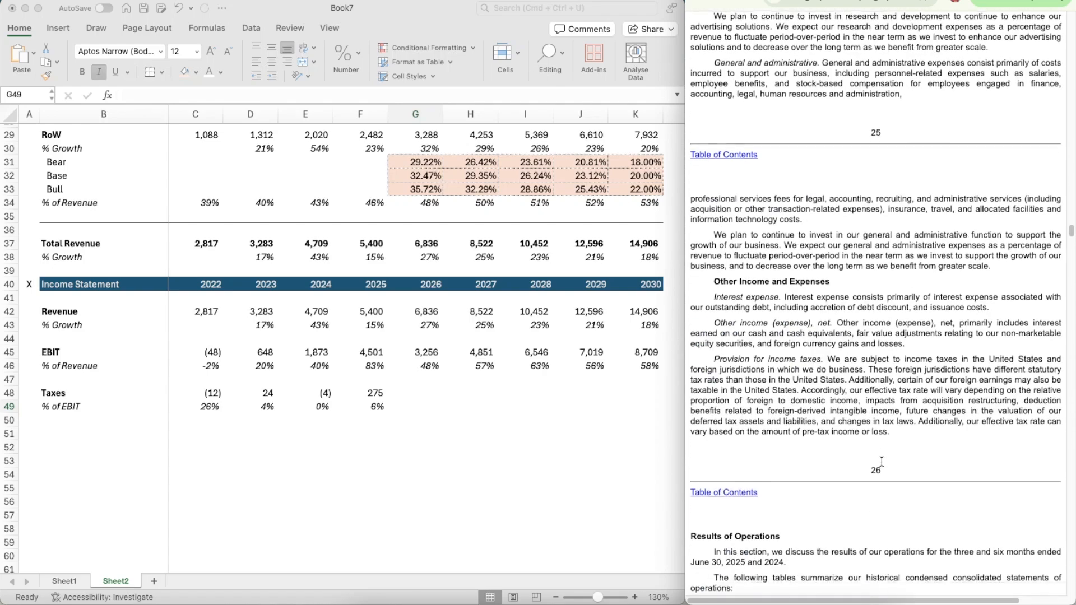
{"action": "scroll", "coordinate": [881, 460], "scroll_direction": "down", "scroll_amount": 15}
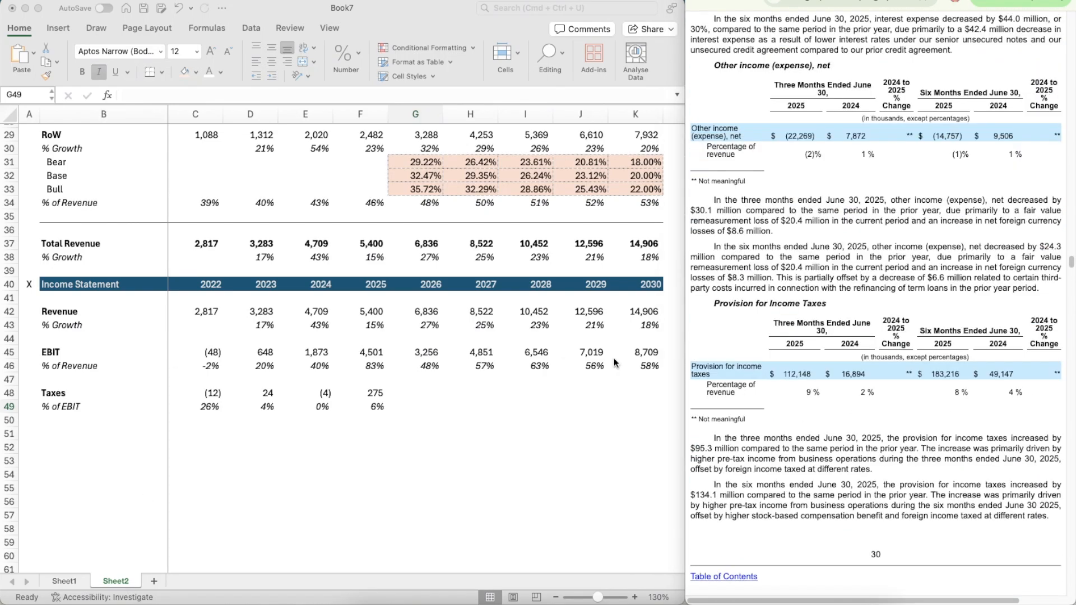
{"action": "left_click", "coordinate": [852, 399]}
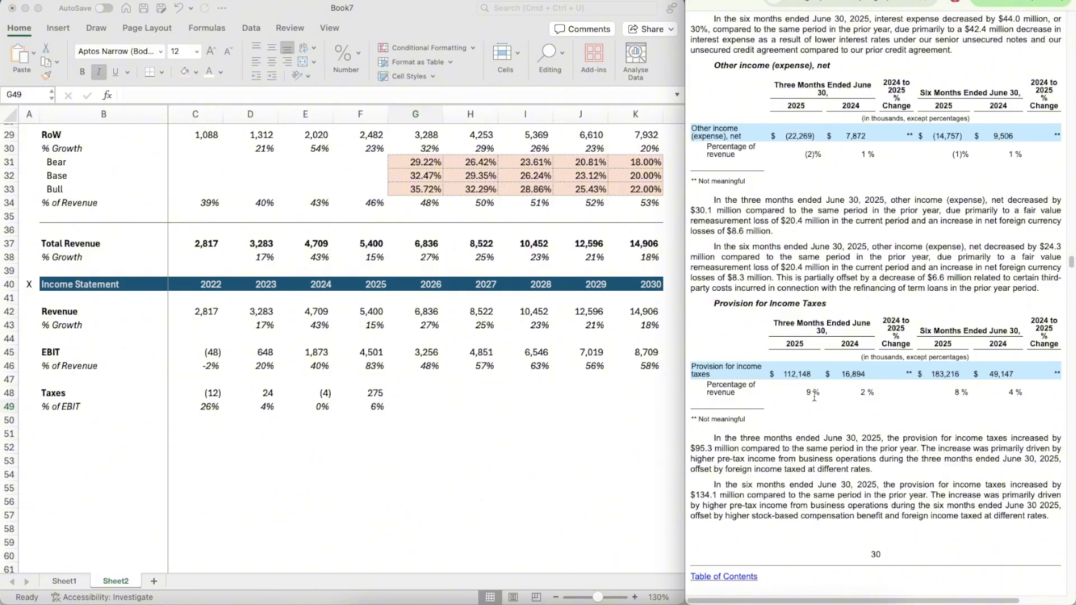
- Set the 2026 taxes to 10% of EBIT in G49 and copy the rate across through K49 for 2030
{"action": "left_click", "coordinate": [406, 411]}
{"action": "type", "text": "1"}
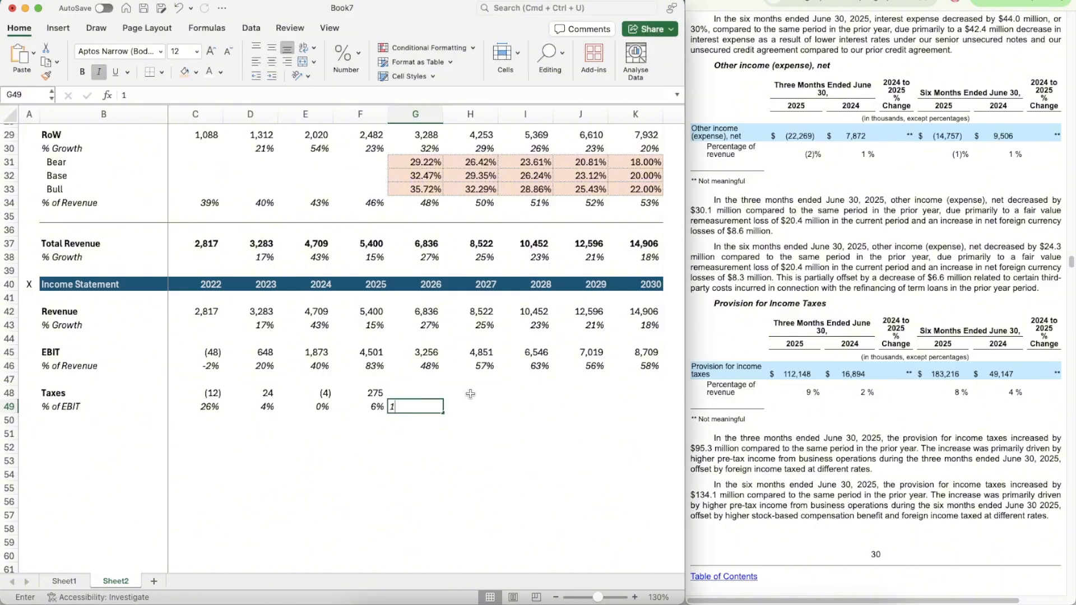
{"action": "type", "text": "0%"}
{"action": "key", "text": "ctrl+Return"}
{"action": "key", "text": "super+c"}
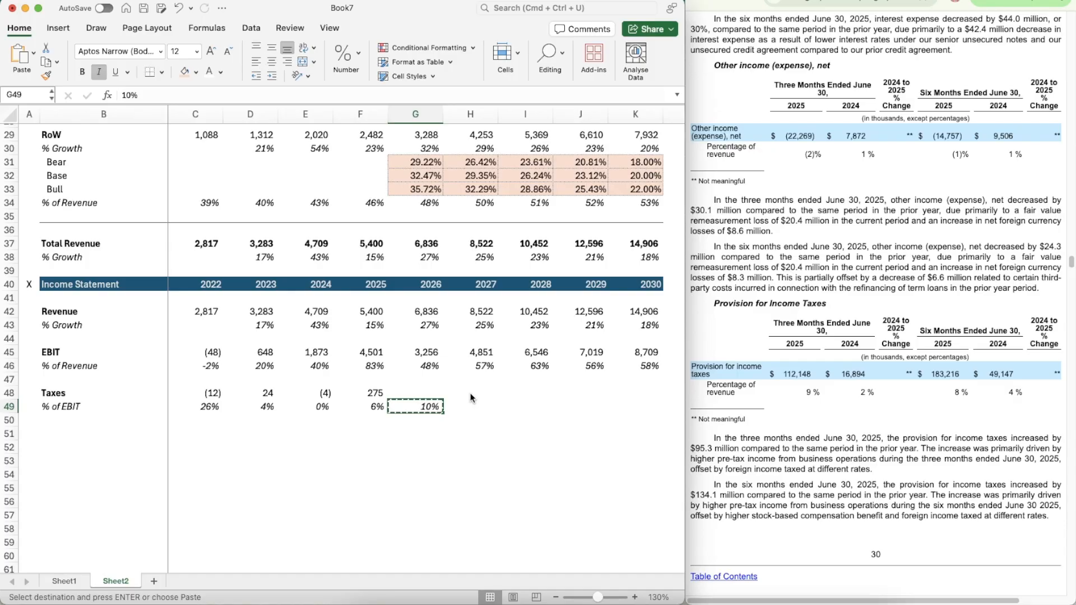
{"action": "key", "text": "shift+Right"}
{"action": "key", "text": "shift+Right"}
{"action": "key", "text": "shift+Right"}
{"action": "key", "text": "shift+Right"}
{"action": "key", "text": "super+v"}
{"action": "key", "text": "Left"}
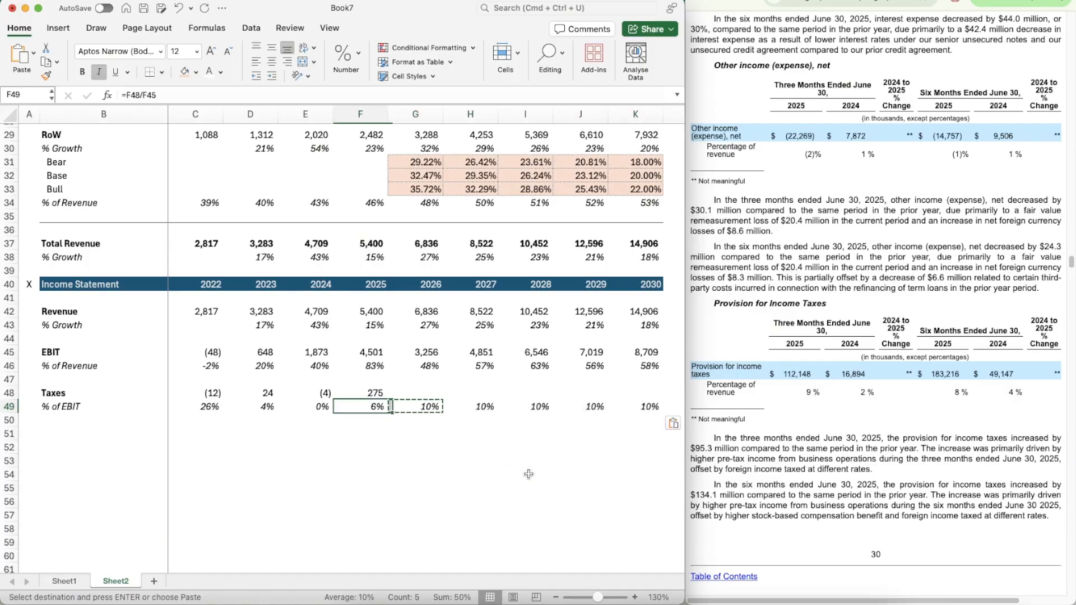
- Calculate the 2026 taxes in G48 with =G45*G49
{"action": "key", "text": "Up"}
{"action": "key", "text": "Escape"}
{"action": "key", "text": "Right"}
{"action": "type", "text": "="}
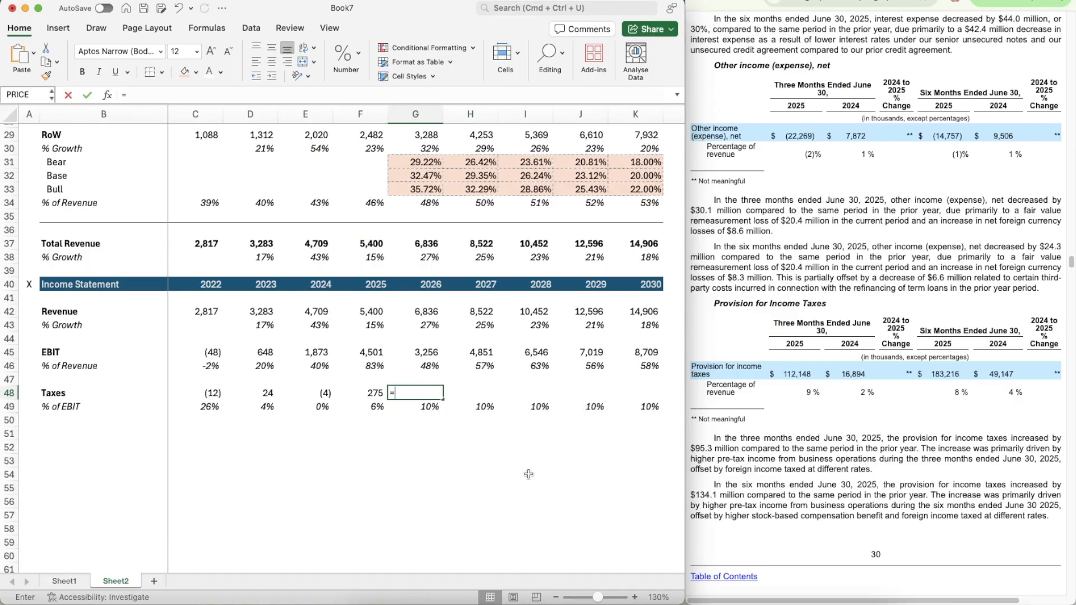
{"action": "key", "text": "Up"}
{"action": "key", "text": "Up"}
{"action": "key", "text": "Up"}
{"action": "type", "text": "*"}
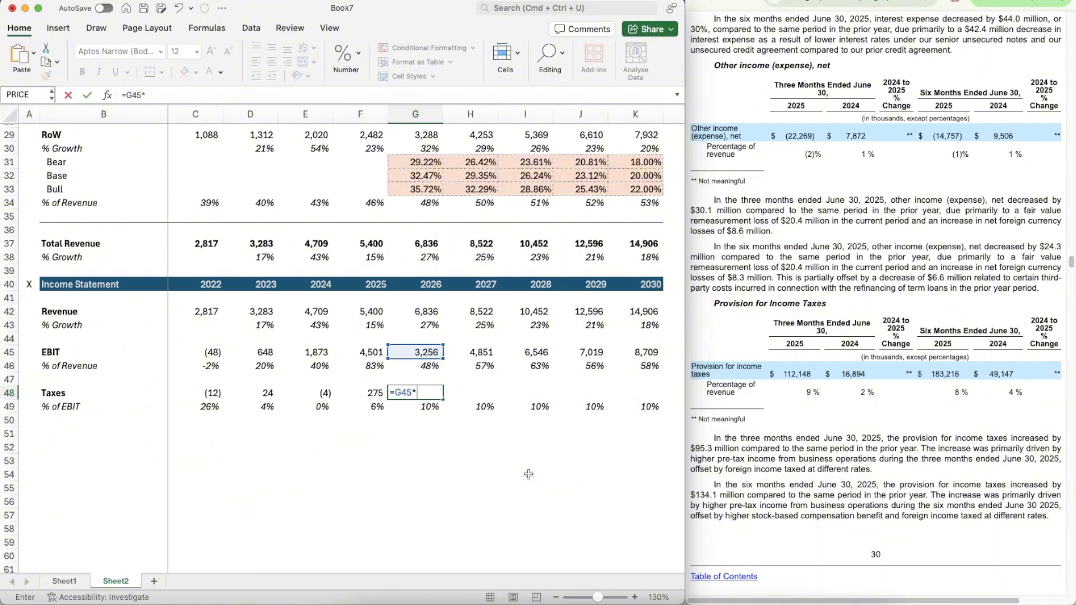
{"action": "key", "text": "Down"}
{"action": "key", "text": "ctrl+Return"}
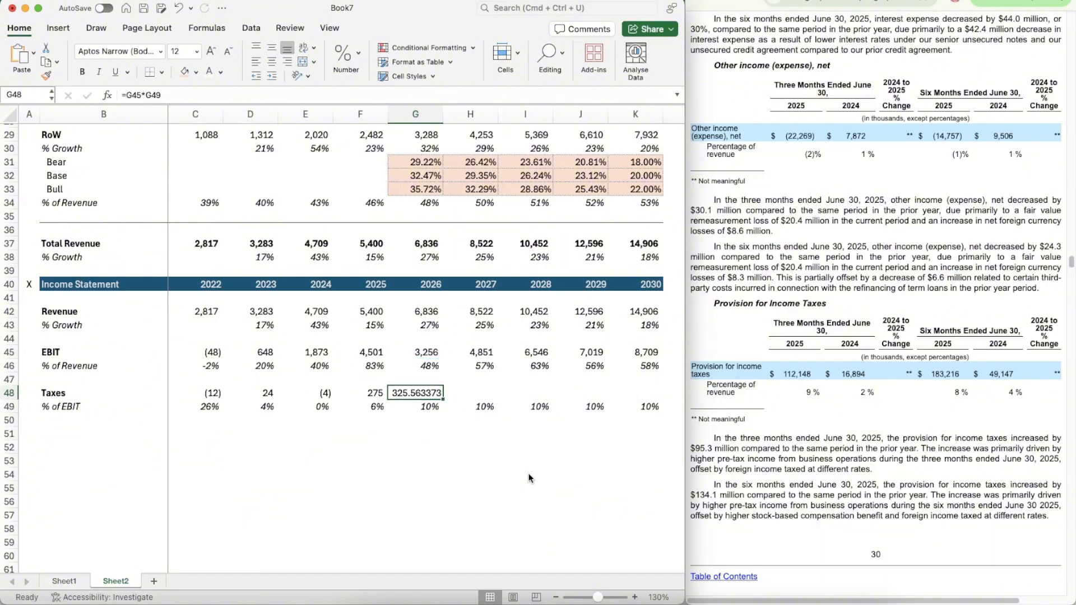
- Apply the number formatting of F48 to G48 and copy the tax formula across to K48 for 2027 through 2030
{"action": "key", "text": "Left"}
{"action": "key", "text": "super+c"}
{"action": "key", "text": "Right"}
{"action": "key", "text": "Return"}
{"action": "key", "text": "super+c"}
{"action": "key", "text": "shift+Right"}
{"action": "key", "text": "shift+Right"}
{"action": "key", "text": "shift+Right"}
{"action": "key", "text": "shift+Right"}
{"action": "key", "text": "super+v"}
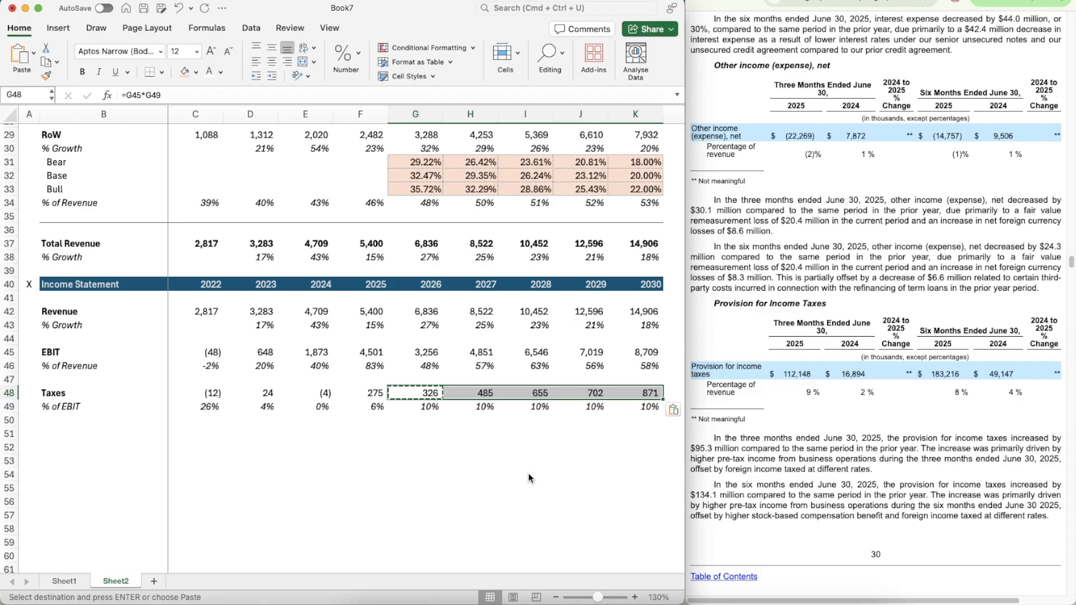
- Set taxes as a share of EBIT to 12% for 2027 in H49 and 14% for 2028 in I49
{"action": "key", "text": "Down"}
{"action": "key", "text": "Right"}
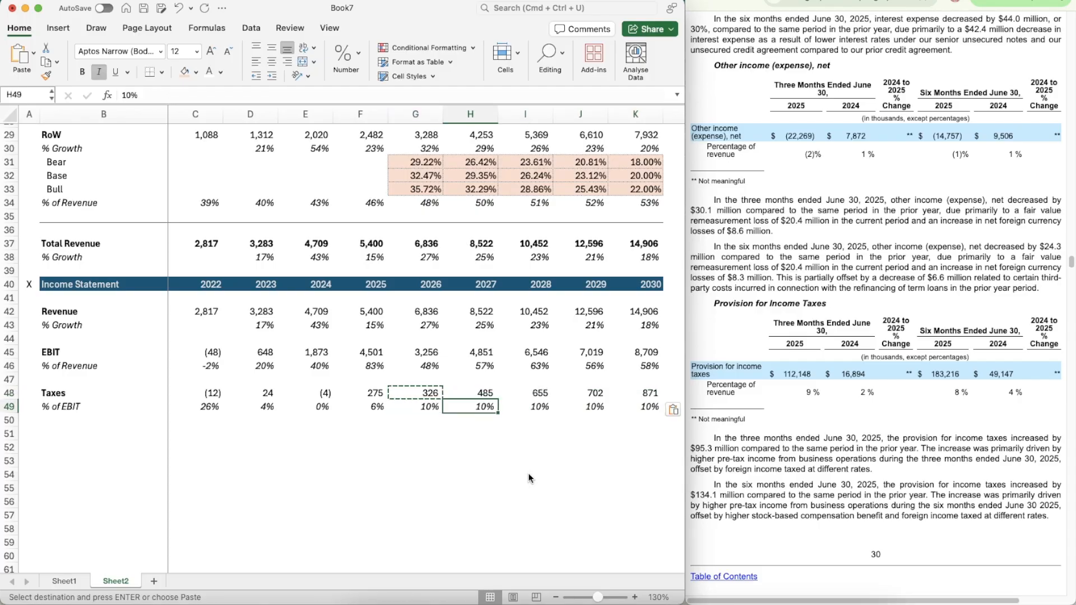
{"action": "type", "text": "12"}
{"action": "key", "text": "Right"}
{"action": "type", "text": "14"}
{"action": "key", "text": "Return"}
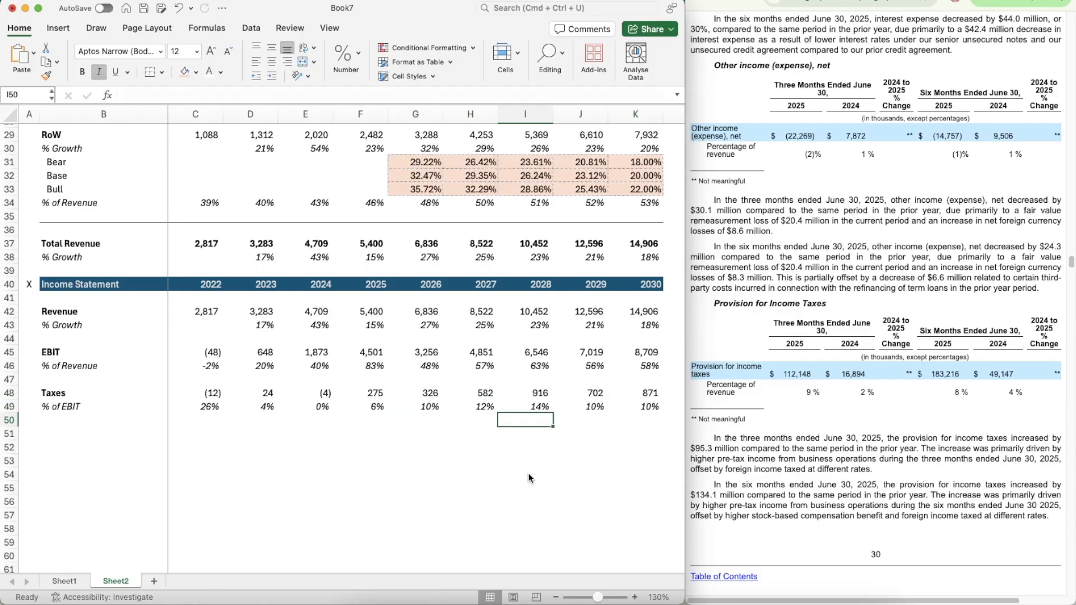
- Set taxes as a share of EBIT to 16% for 2029 in J49 and 18% for 2030 in K49
{"action": "key", "text": "Up"}
{"action": "key", "text": "Right"}
{"action": "type", "text": "16"}
{"action": "key", "text": "Right"}
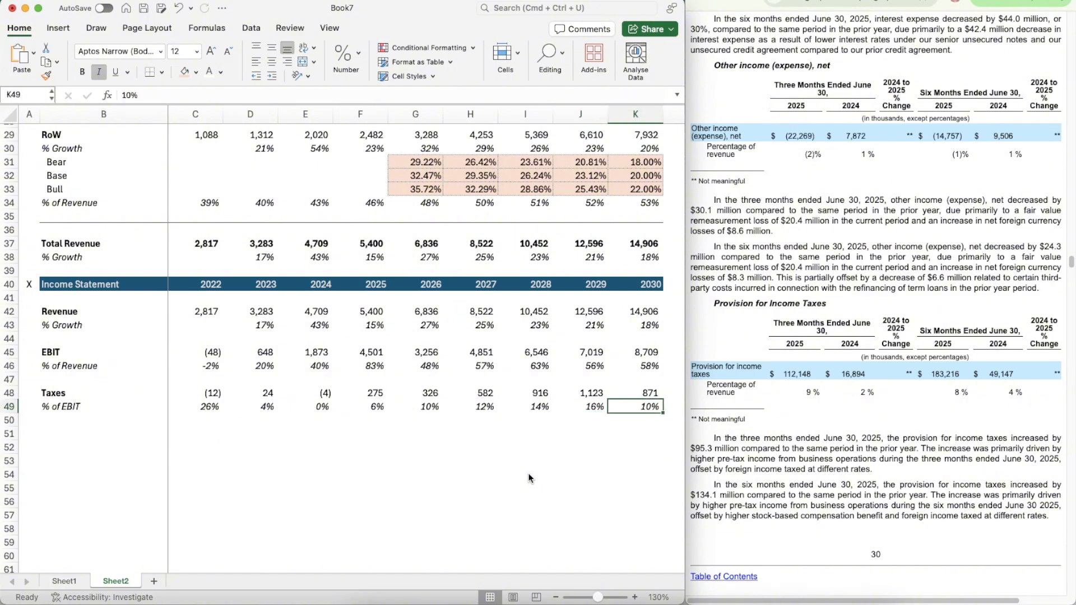
{"action": "type", "text": "18"}
{"action": "key", "text": "Return"}
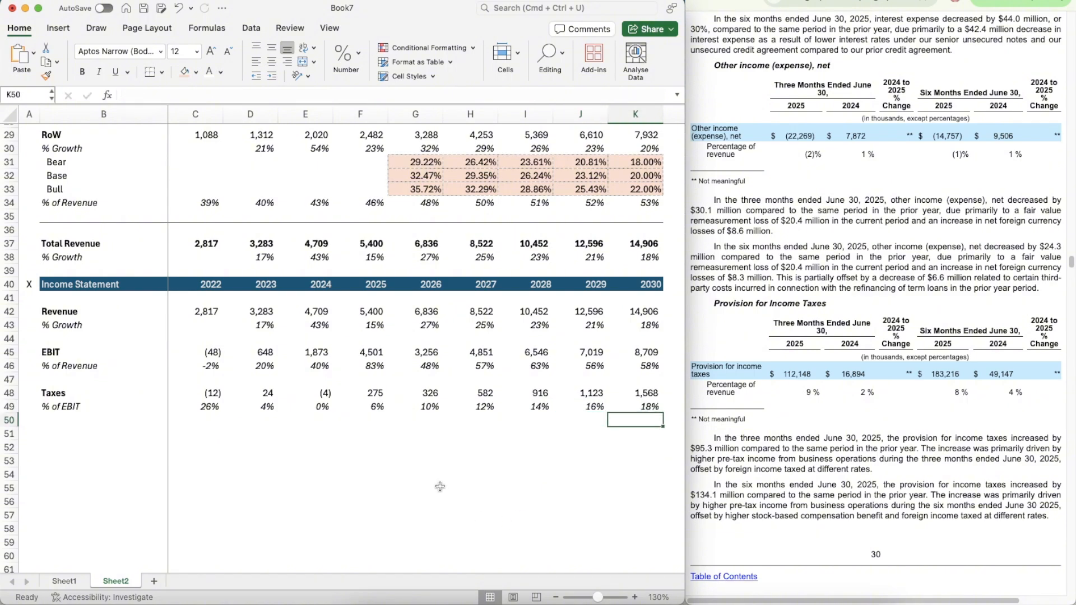
{"action": "key", "text": "Left"}
{"action": "key", "text": "Left"}
{"action": "key", "text": "Left"}
{"action": "key", "text": "Left"}
{"action": "key", "text": "Left"}
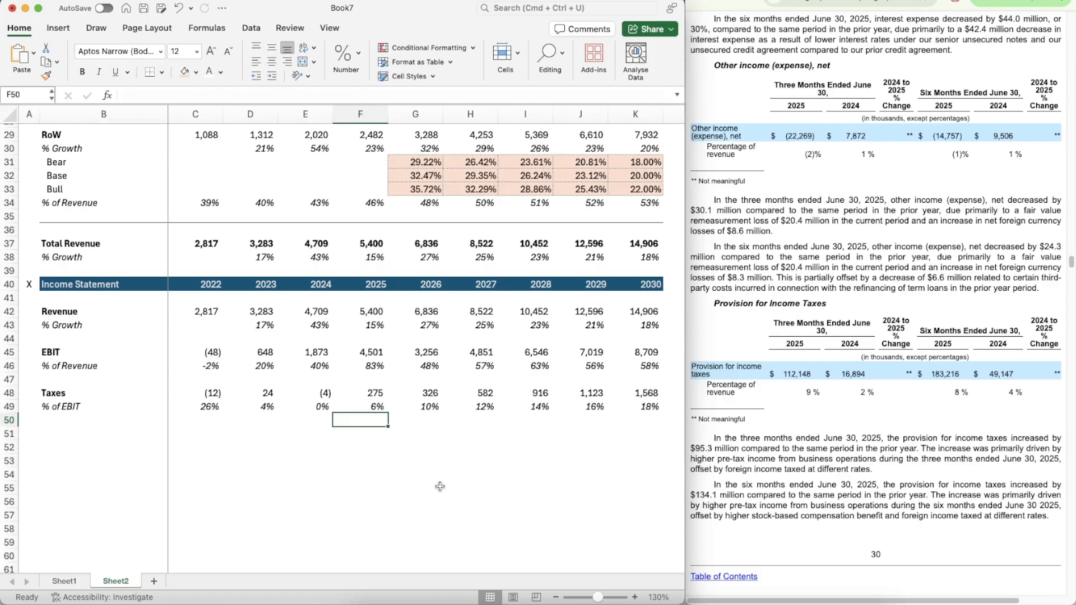
- Copy the Income Statement header row 40 into row 51 to start a new section
{"action": "left_click", "coordinate": [7, 311]}
{"action": "left_click", "coordinate": [7, 284]}
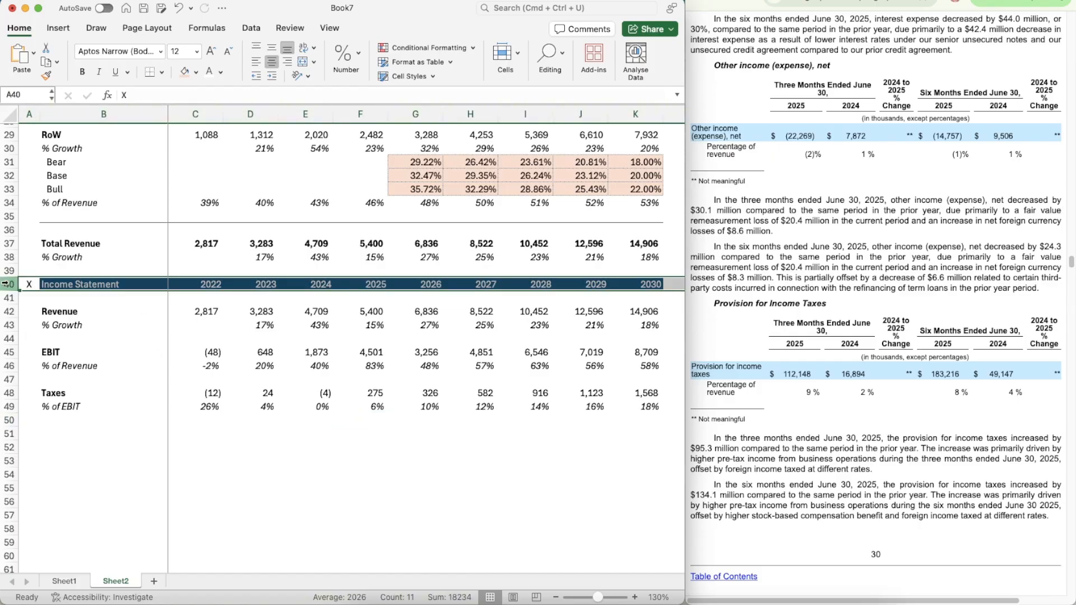
{"action": "key", "text": "super+c"}
{"action": "key", "text": "Down"}
{"action": "key", "text": "Down"}
{"action": "key", "text": "Down"}
{"action": "key", "text": "Down"}
{"action": "key", "text": "Down"}
{"action": "key", "text": "Down"}
{"action": "key", "text": "Down"}
{"action": "key", "text": "Down"}
{"action": "key", "text": "Down"}
{"action": "key", "text": "Down"}
{"action": "key", "text": "Down"}
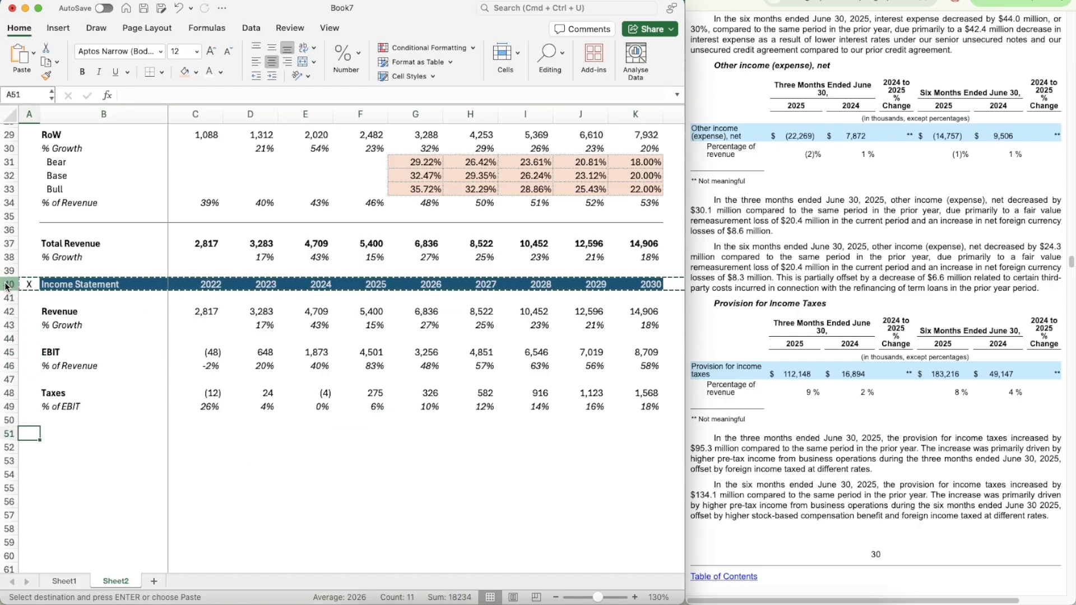
{"action": "key", "text": "super+v"}
{"action": "scroll", "coordinate": [80, 308], "scroll_direction": "down", "scroll_amount": 5}
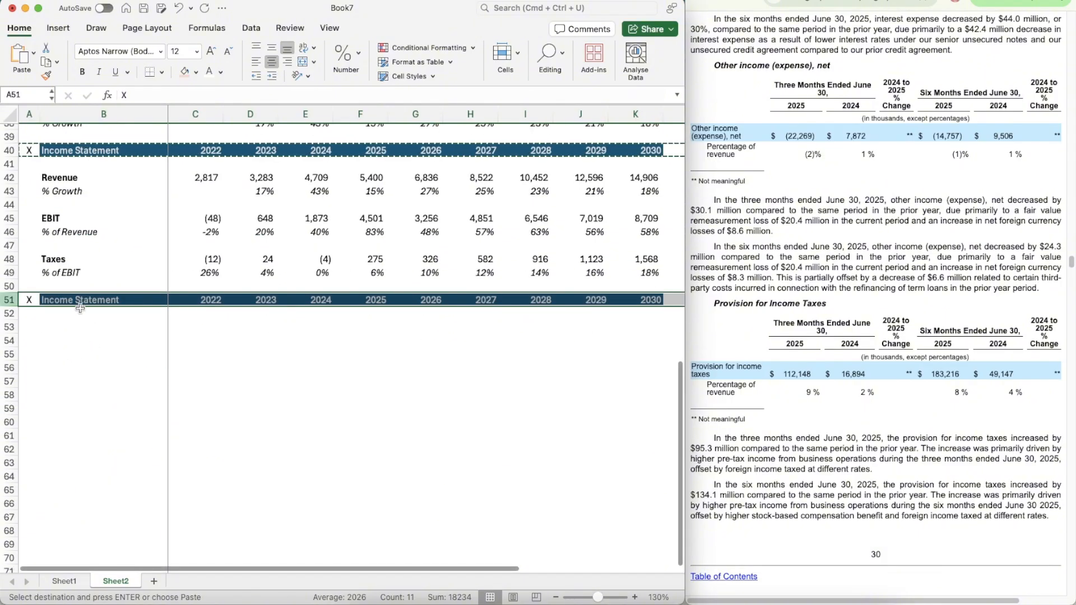
- Retitle the copied section header in B51 as Cash Flow Items
{"action": "left_click", "coordinate": [77, 301]}
{"action": "type", "text": "Cash Flow I"}
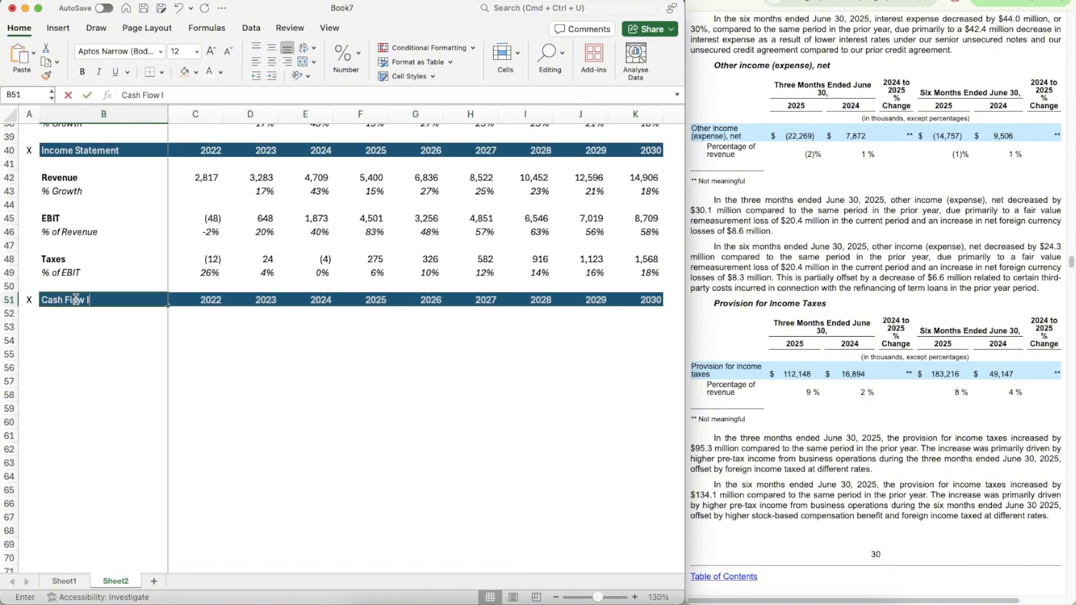
{"action": "type", "text": "tems"}
{"action": "key", "text": "Return"}
{"action": "key", "text": "Return"}
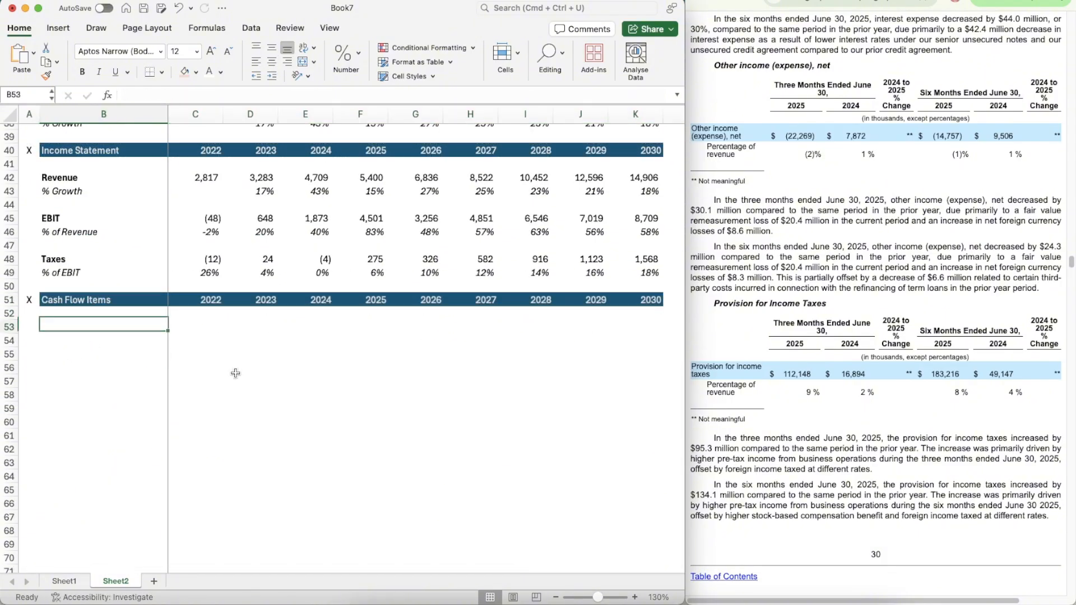
- Add a bold D&A label in B53
{"action": "type", "text": "D&A"}
{"action": "key", "text": "Return"}
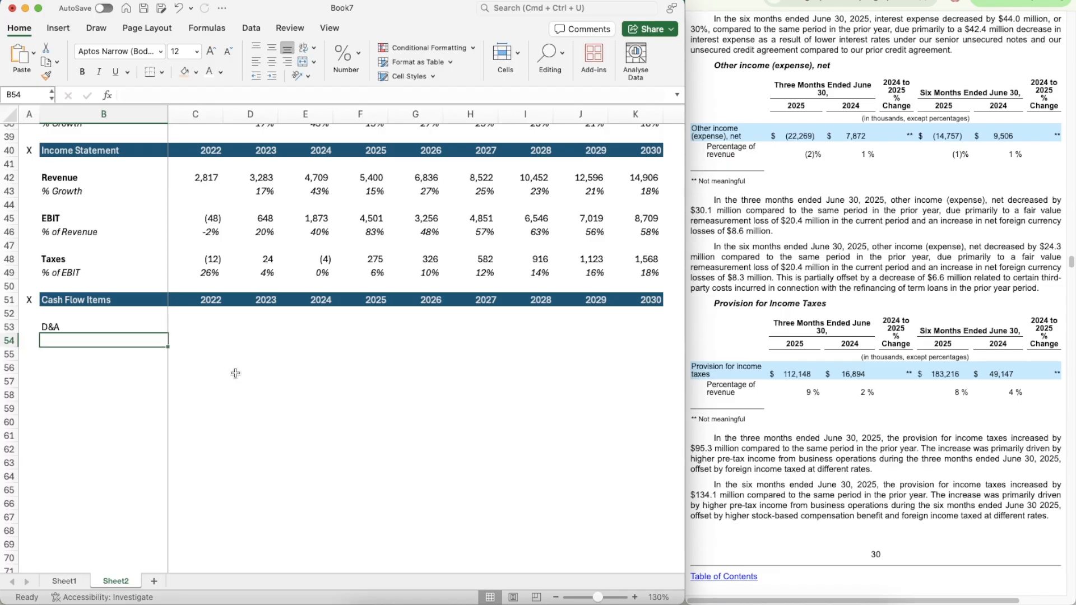
{"action": "key", "text": "Up"}
{"action": "key", "text": "super+b"}
- Label B54 as % of Revenue and set row 54 in italics
{"action": "key", "text": "Down"}
{"action": "type", "text": "% fo"}
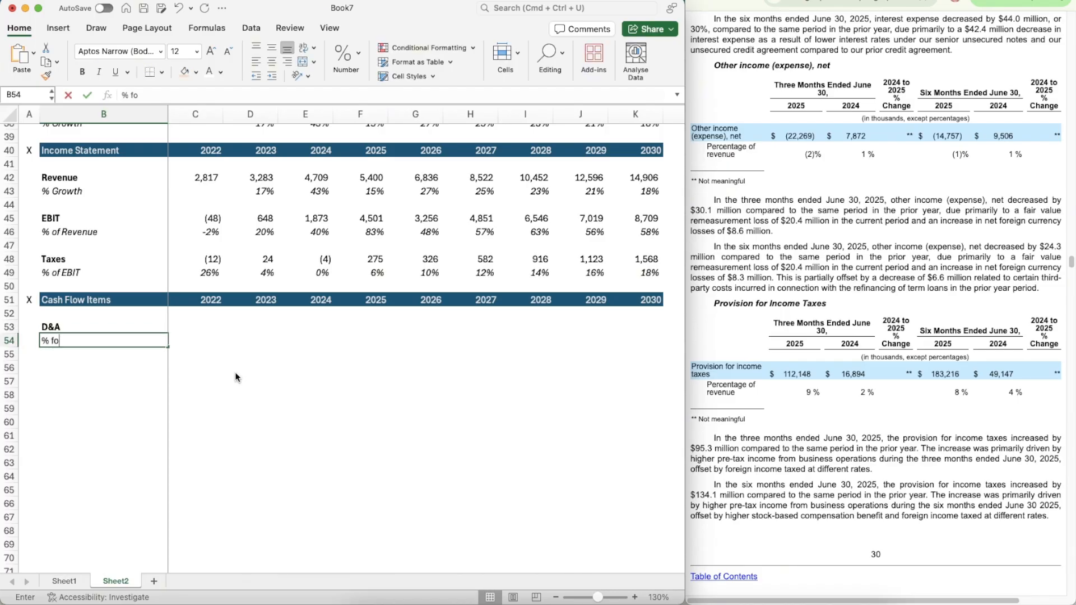
{"action": "key", "text": "BackSpace"}
{"action": "key", "text": "BackSpace"}
{"action": "key", "text": "BackSpace"}
{"action": "type", "text": "of Revenue"}
{"action": "key", "text": "Return"}
{"action": "key", "text": "Up"}
{"action": "key", "text": "super+i"}
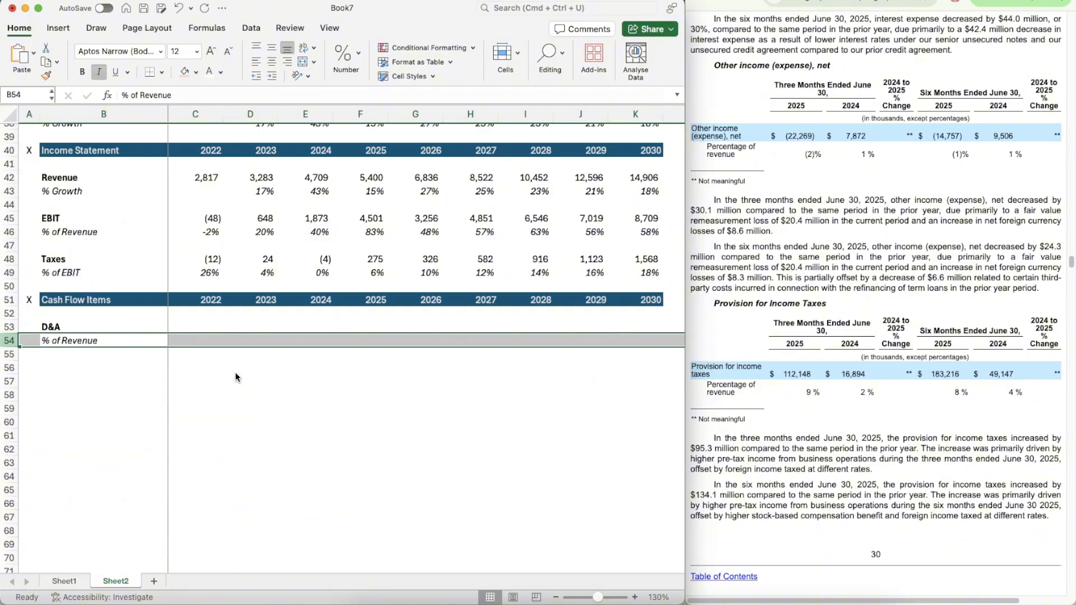
- Label B55 as % of CapEx and set row 55 in italics
{"action": "key", "text": "Down"}
{"action": "type", "text": "% of "}
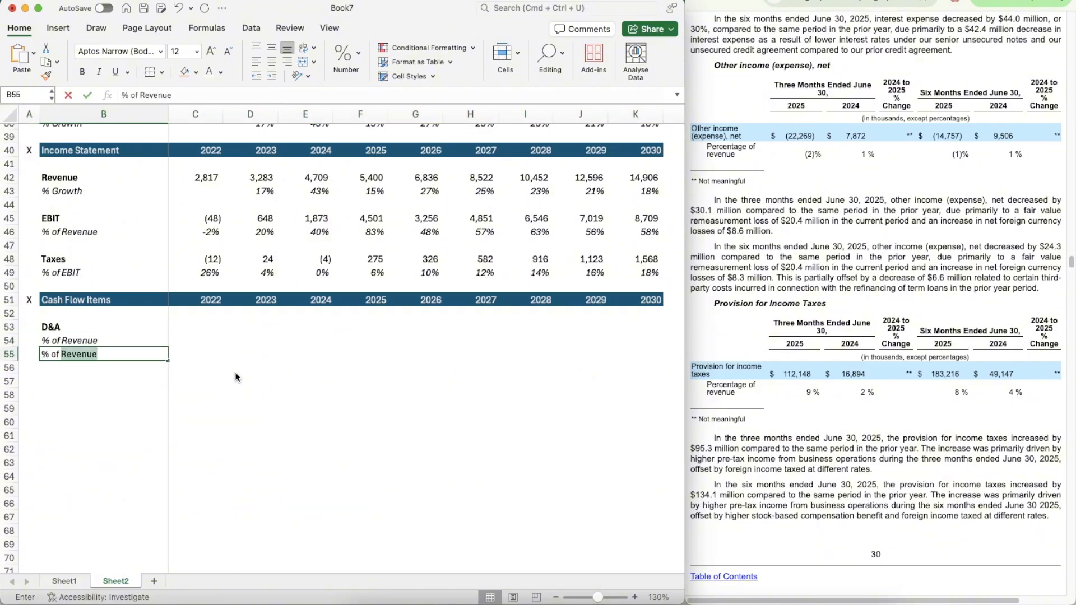
{"action": "type", "text": "CapEx"}
{"action": "key", "text": "Return"}
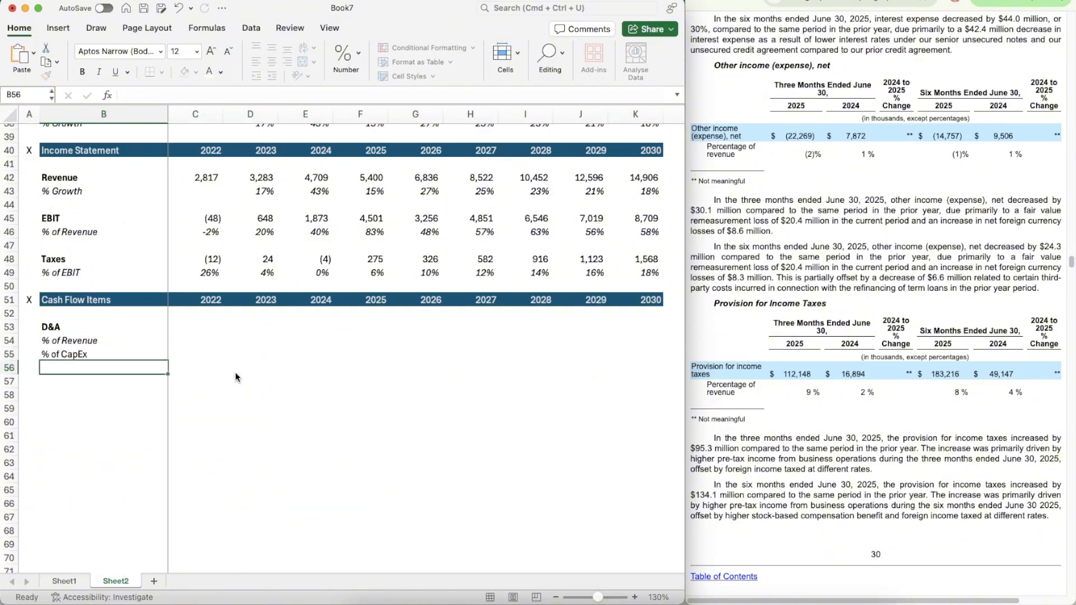
{"action": "key", "text": "Up"}
{"action": "key", "text": "shift+space"}
{"action": "key", "text": "super+i"}
- Add a bold CapEx label in B57, leaving an empty row below the D&A lines
{"action": "key", "text": "Down"}
{"action": "key", "text": "Down"}
{"action": "type", "text": "CapEx"}
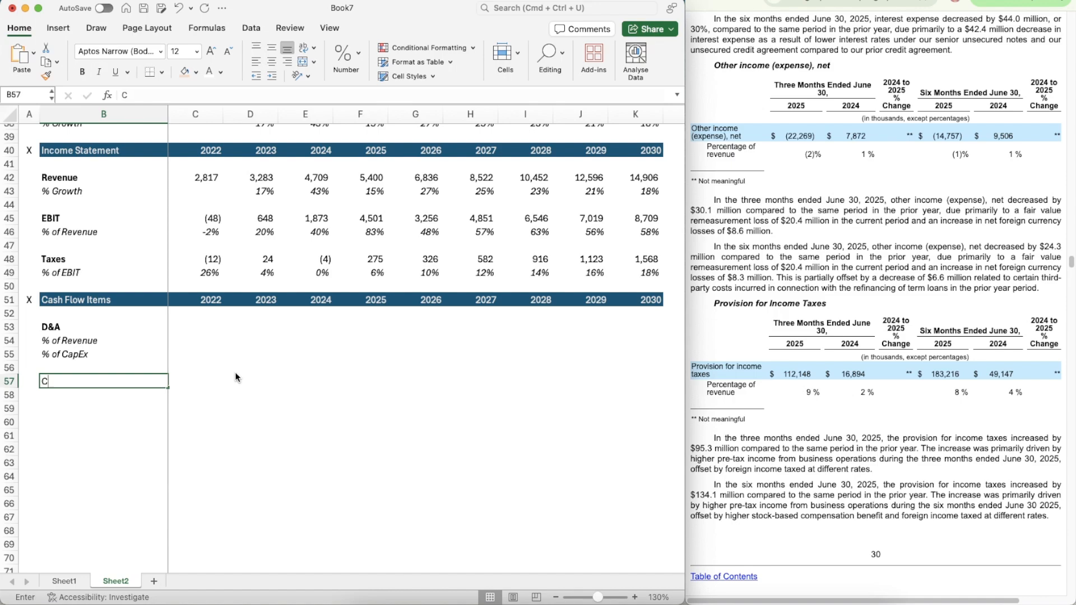
{"action": "key", "text": "Return"}
{"action": "key", "text": "Up"}
{"action": "key", "text": "super+b"}
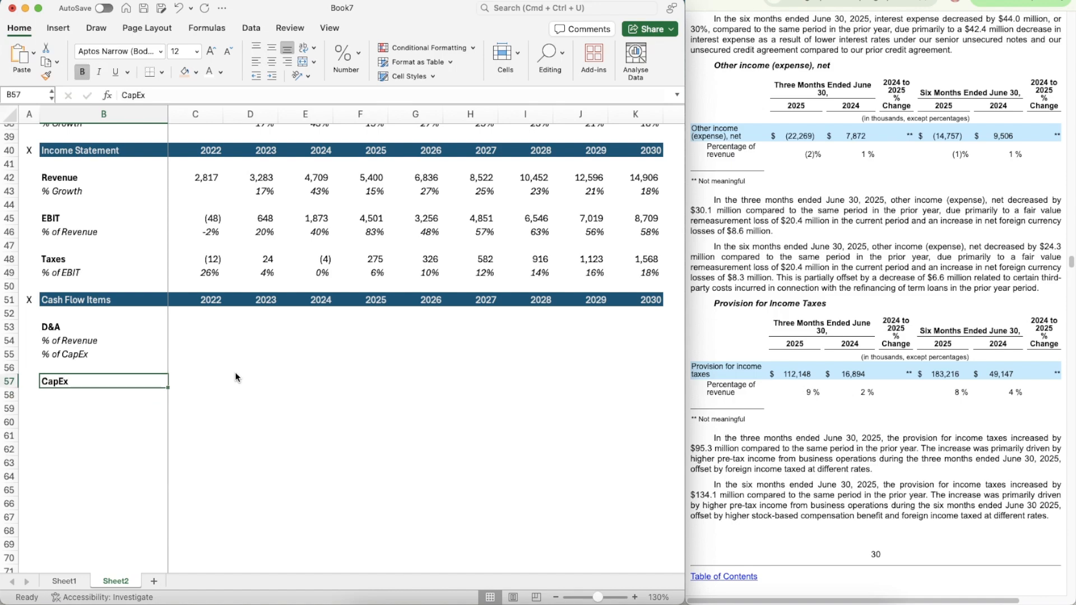
- Copy the italic % of Revenue label from B54 to B58 beneath CapEx
{"action": "key", "text": "Down"}
{"action": "key", "text": "Up"}
{"action": "key", "text": "Up"}
{"action": "key", "text": "Up"}
{"action": "key", "text": "Up"}
{"action": "key", "text": "super+c"}
{"action": "key", "text": "Down"}
{"action": "key", "text": "Down"}
{"action": "key", "text": "Down"}
{"action": "key", "text": "Down"}
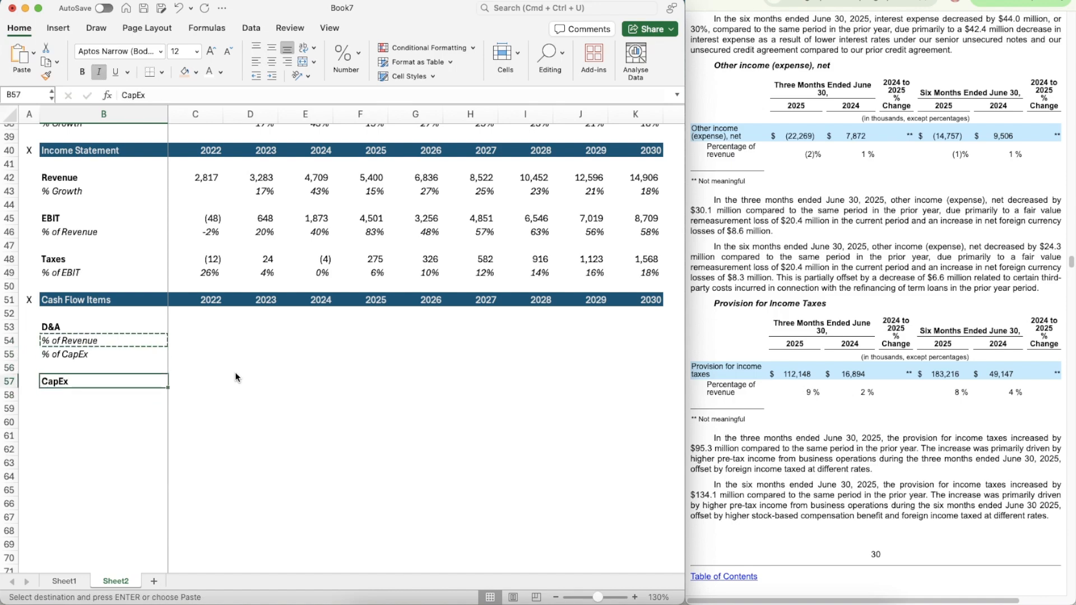
{"action": "key", "text": "super+v"}
- Add a bold Change in NWC label in B60 and paste the % of Revenue label beneath it in B61
{"action": "key", "text": "Down"}
{"action": "key", "text": "Down"}
{"action": "type", "text": "C"}
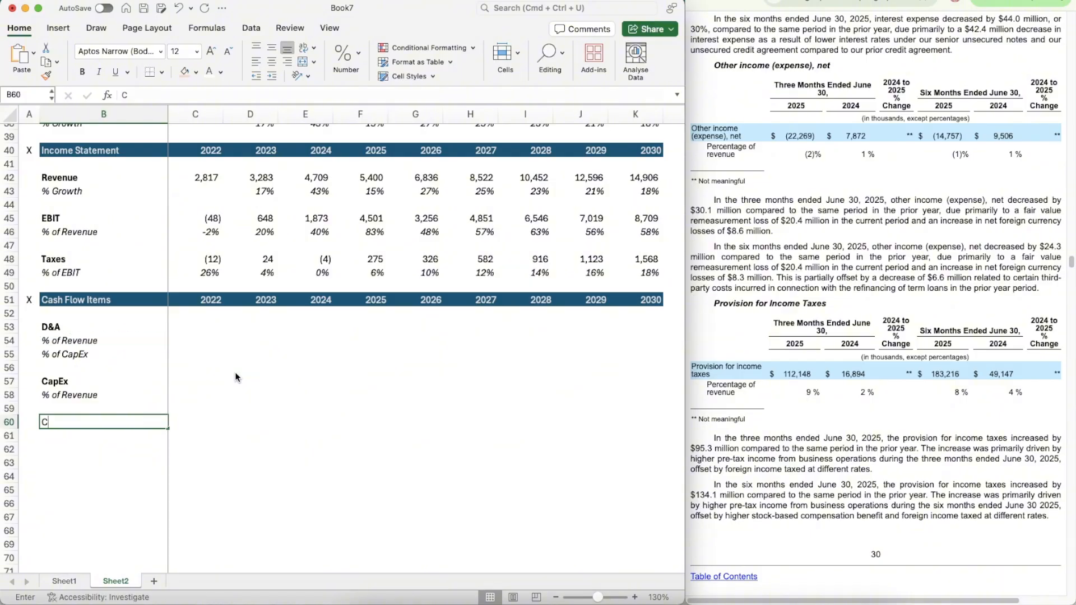
{"action": "type", "text": "hange in NWC"}
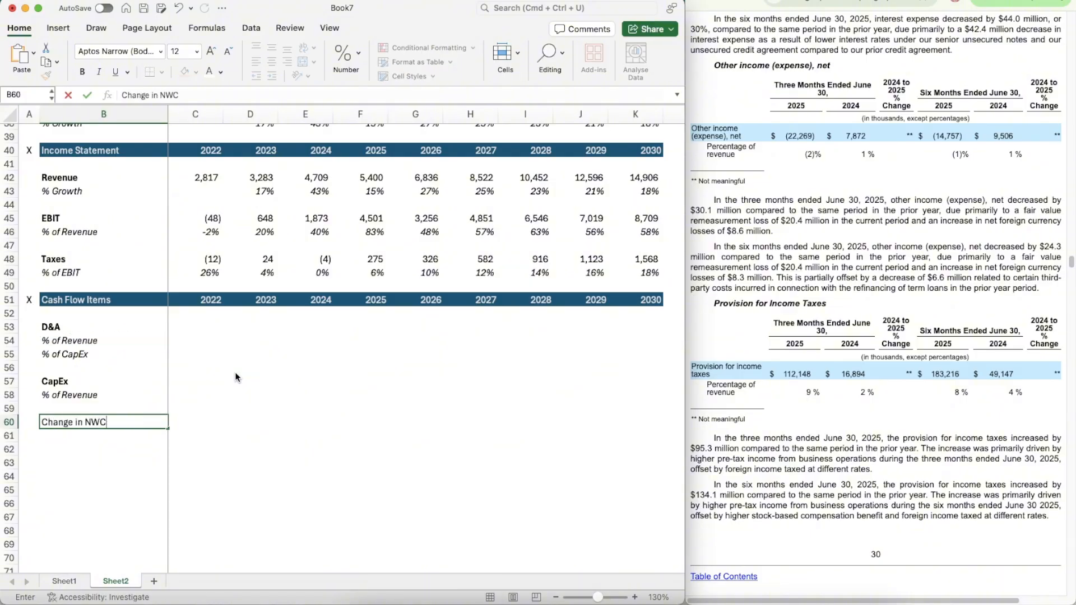
{"action": "key", "text": "Return"}
{"action": "key", "text": "Up"}
{"action": "key", "text": "super+b"}
{"action": "key", "text": "Down"}
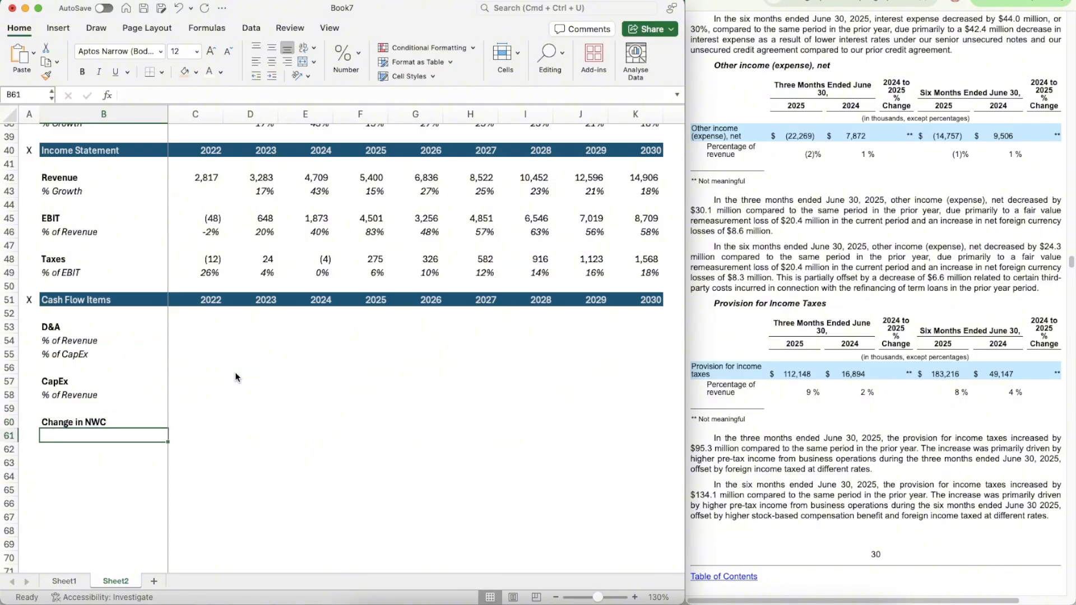
{"action": "key", "text": "super+v"}
- Look through the quarterly report for the Condensed Consolidated Statements of Cash Flows covering the six months ended June 30
{"action": "left_click", "coordinate": [220, 327]}
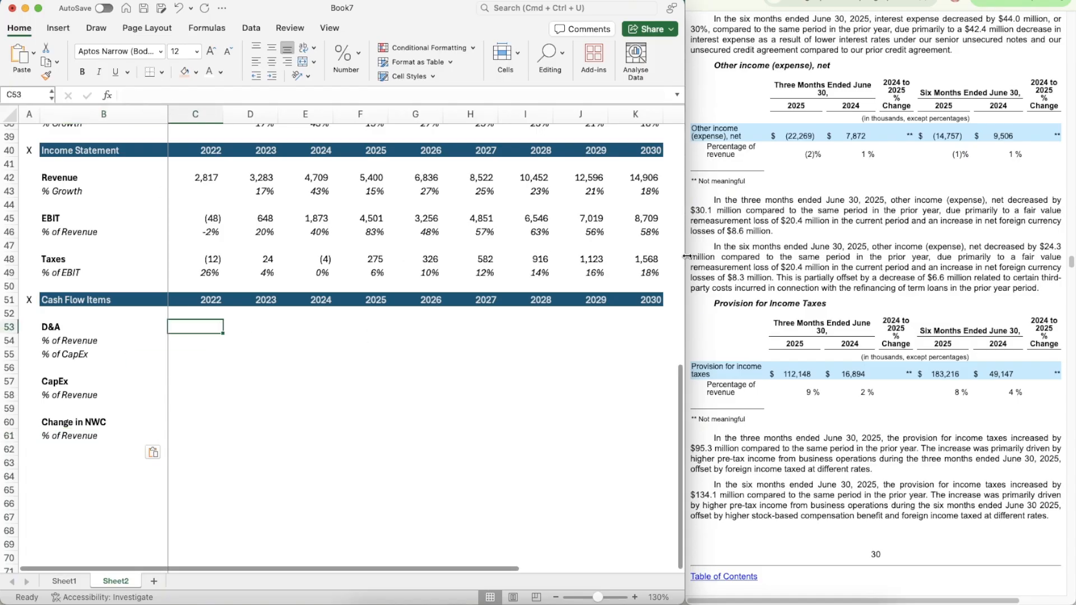
{"action": "scroll", "coordinate": [894, 276], "scroll_direction": "up", "scroll_amount": 10}
{"action": "scroll", "coordinate": [893, 276], "scroll_direction": "up", "scroll_amount": 20}
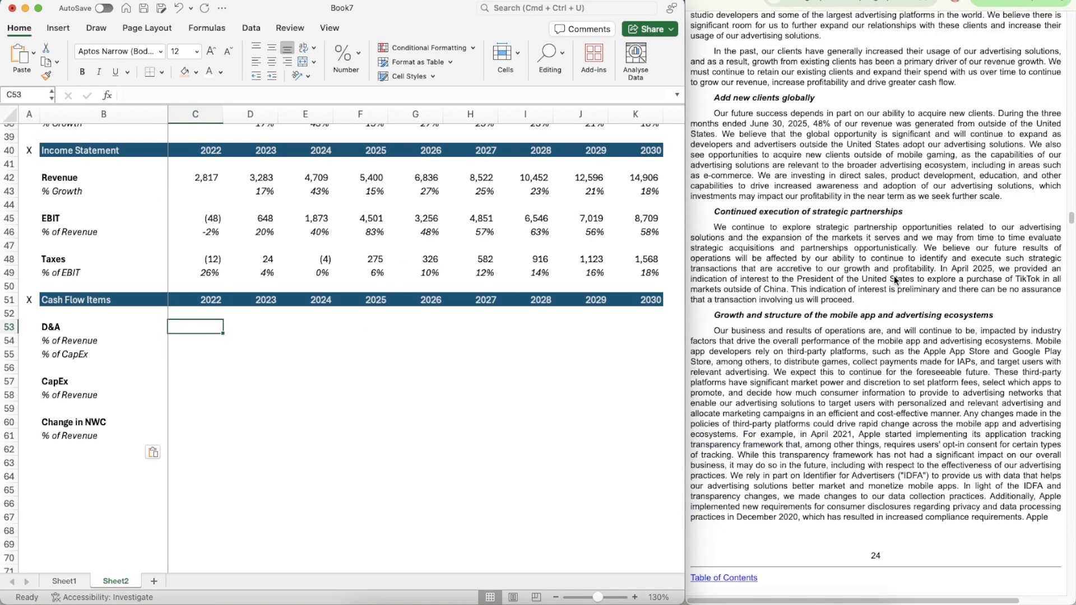
{"action": "scroll", "coordinate": [896, 278], "scroll_direction": "up", "scroll_amount": 20}
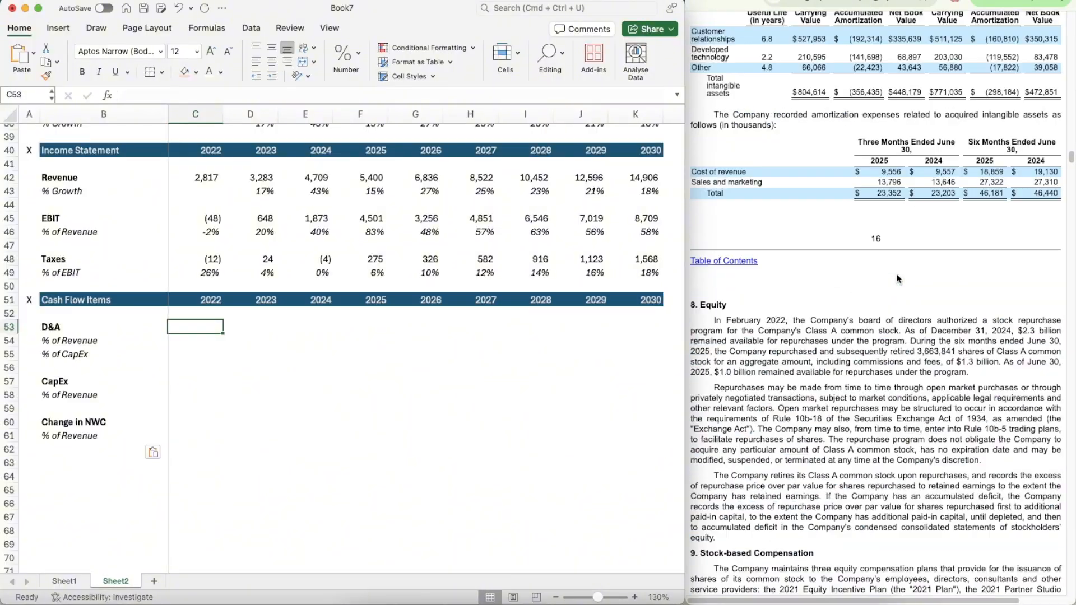
{"action": "scroll", "coordinate": [896, 273], "scroll_direction": "up", "scroll_amount": 20}
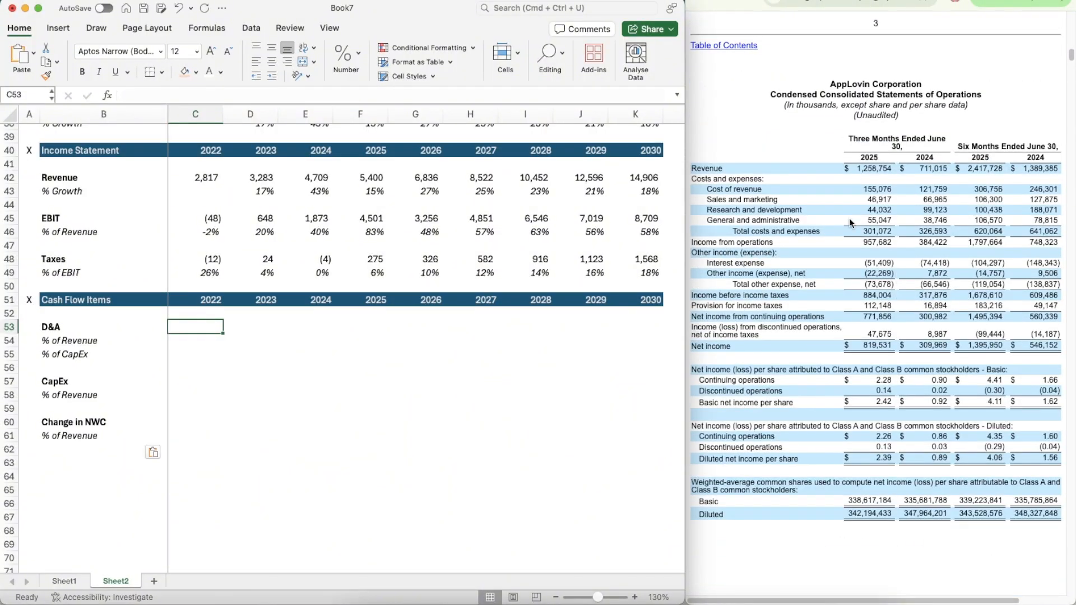
{"action": "scroll", "coordinate": [849, 223], "scroll_direction": "up", "scroll_amount": 15}
{"action": "scroll", "coordinate": [849, 222], "scroll_direction": "down", "scroll_amount": 10}
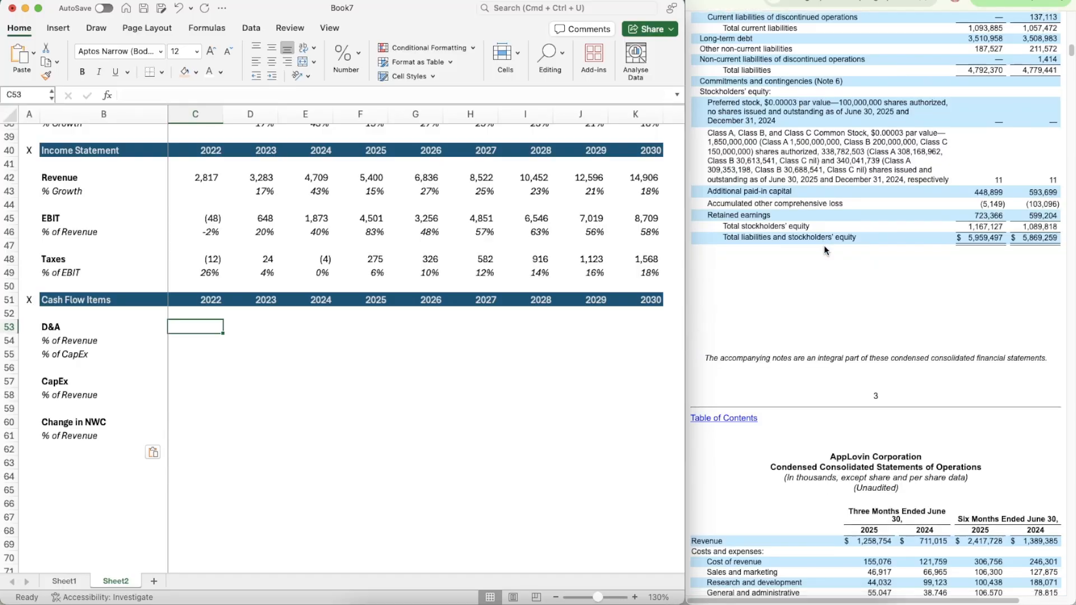
{"action": "scroll", "coordinate": [824, 249], "scroll_direction": "down", "scroll_amount": 20}
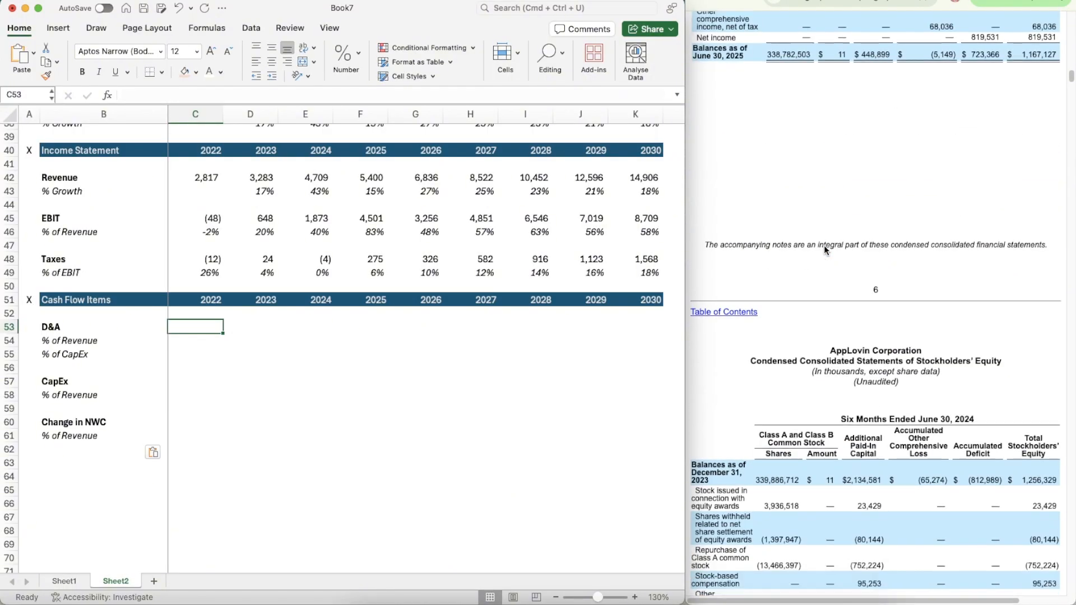
{"action": "scroll", "coordinate": [824, 244], "scroll_direction": "down", "scroll_amount": 10}
{"action": "scroll", "coordinate": [824, 244], "scroll_direction": "up", "scroll_amount": 3}
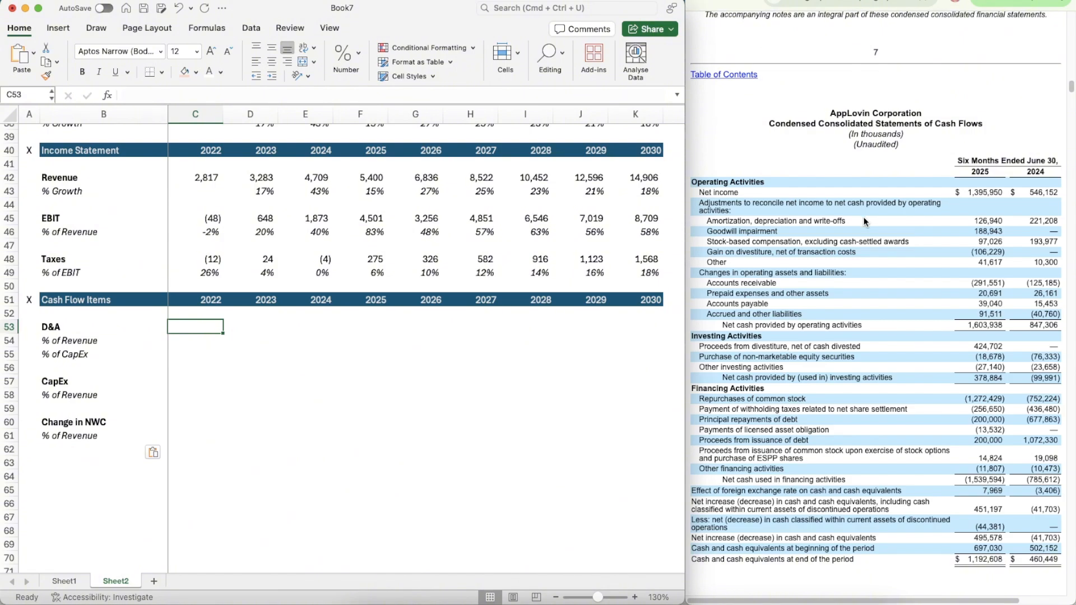
- Switch to the annual report and find the Consolidated Statements of Cash Flows for 2022 through 2024
{"action": "left_click", "coordinate": [925, 1]}
{"action": "scroll", "coordinate": [882, 299], "scroll_direction": "down", "scroll_amount": 1}
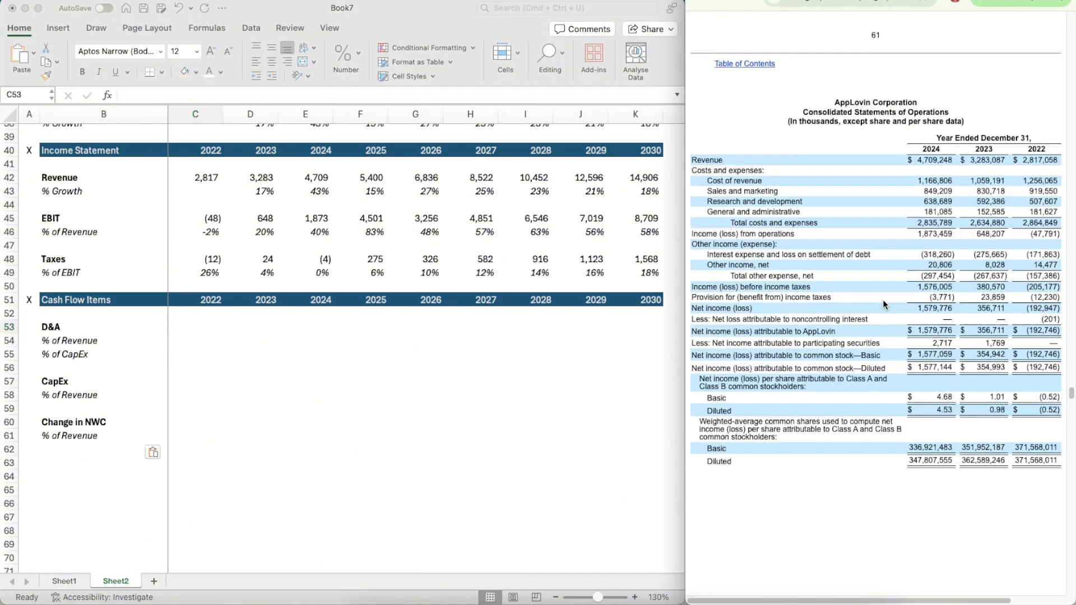
{"action": "scroll", "coordinate": [883, 300], "scroll_direction": "up", "scroll_amount": 12}
{"action": "scroll", "coordinate": [882, 312], "scroll_direction": "down", "scroll_amount": 15}
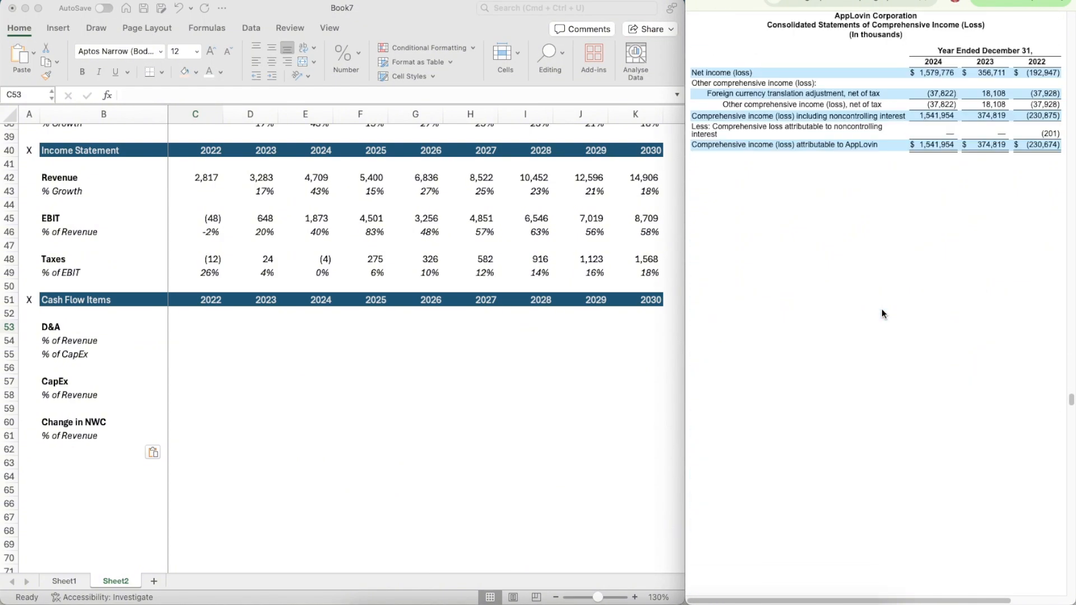
{"action": "scroll", "coordinate": [882, 314], "scroll_direction": "down", "scroll_amount": 15}
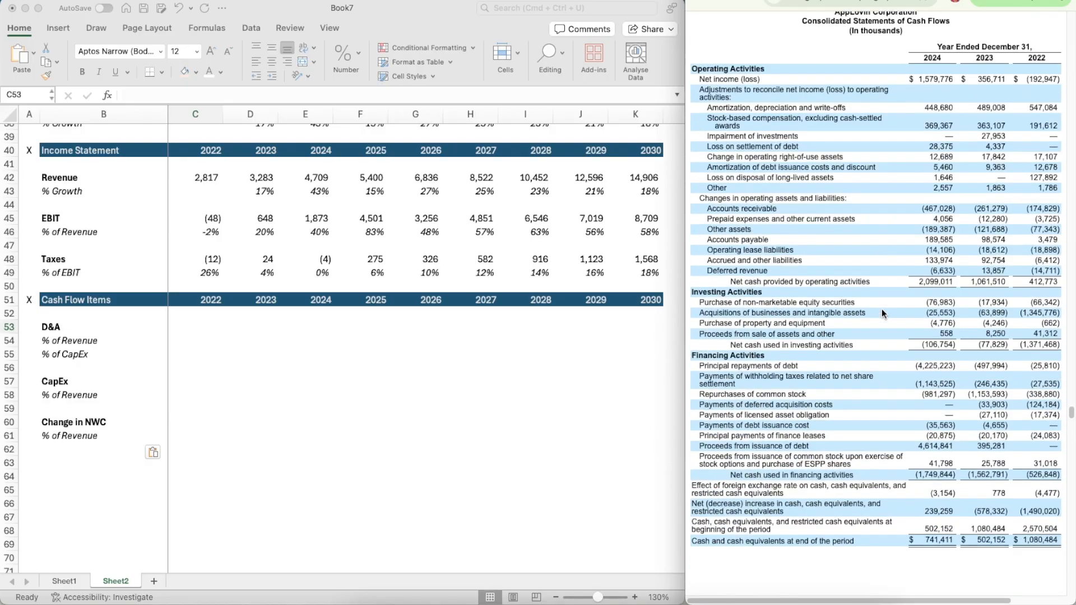
{"action": "scroll", "coordinate": [882, 308], "scroll_direction": "up", "scroll_amount": 1}
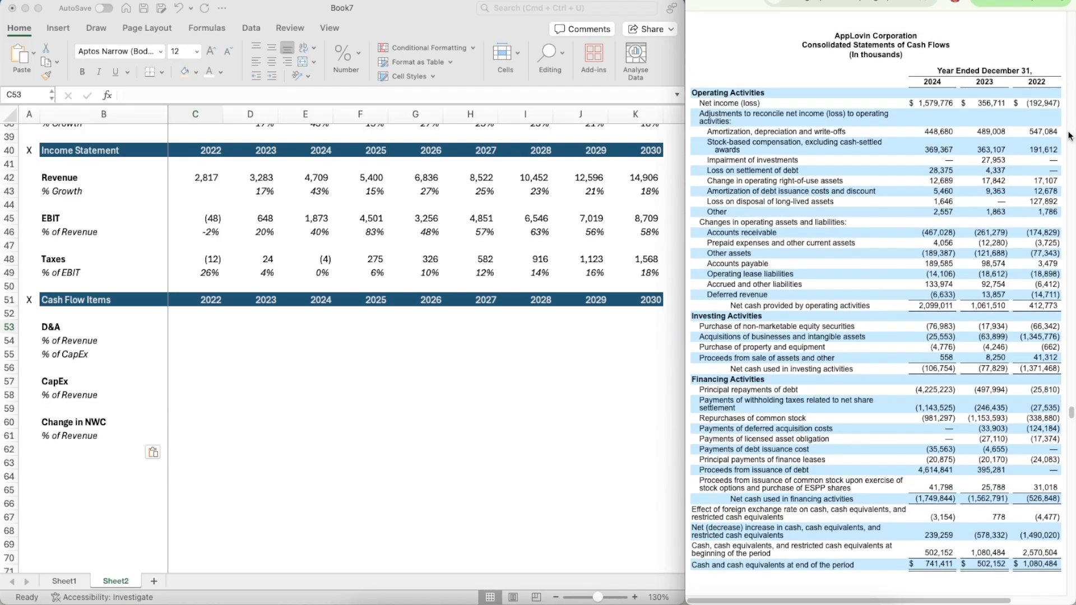
- Apply the number formatting of the 2022 taxes cell C48 to the D&A cells C53 through K53
{"action": "left_click", "coordinate": [195, 323]}
{"action": "left_click", "coordinate": [205, 250]}
{"action": "left_click", "coordinate": [200, 258]}
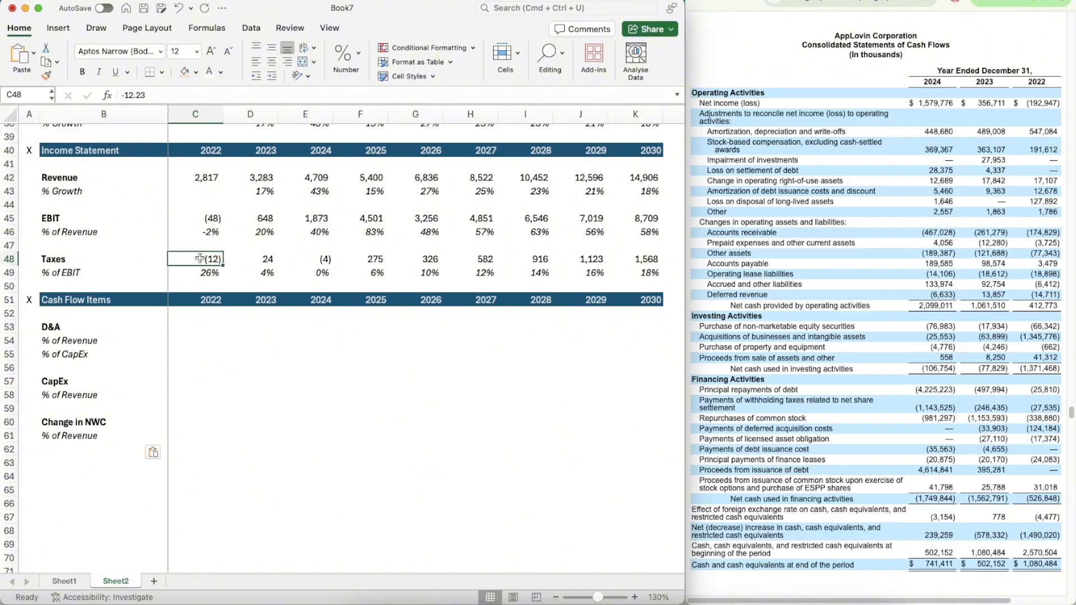
{"action": "left_click", "coordinate": [46, 74]}
{"action": "left_click_drag", "start_coordinate": [196, 328], "coordinate": [656, 329]}
- Enter the 2022 amortization, depreciation and write-offs in C53 as 547.084
{"action": "left_click", "coordinate": [200, 330]}
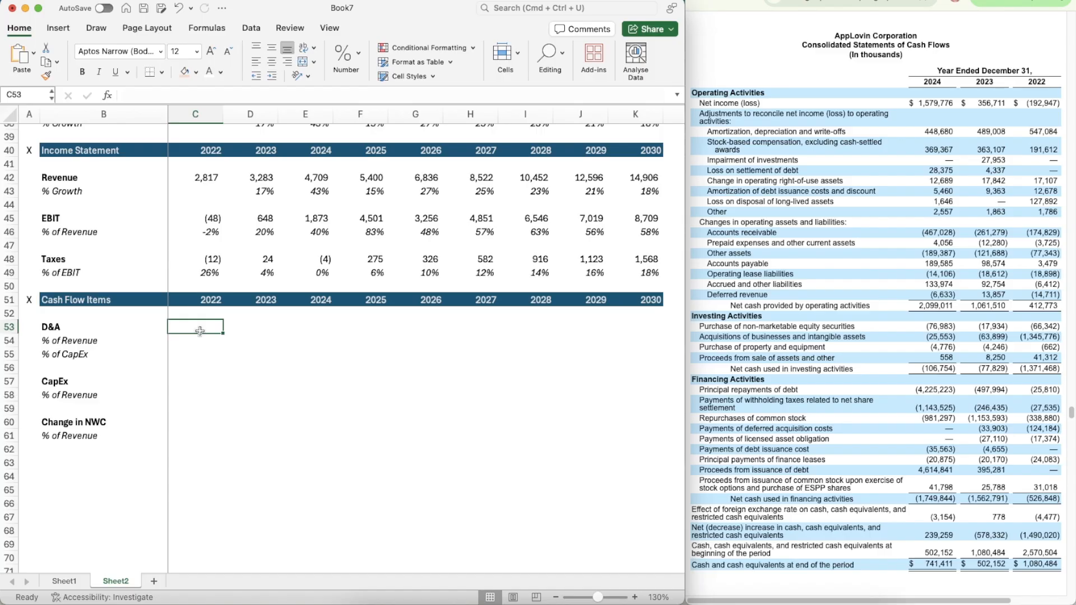
{"action": "type", "text": "547.084"}
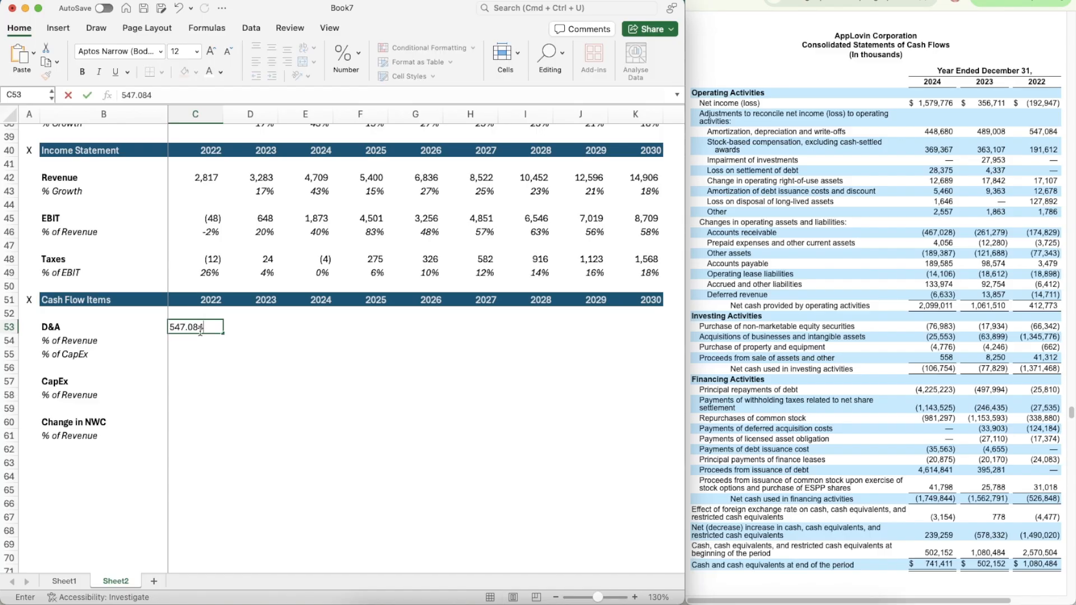
{"action": "key", "text": "Return"}
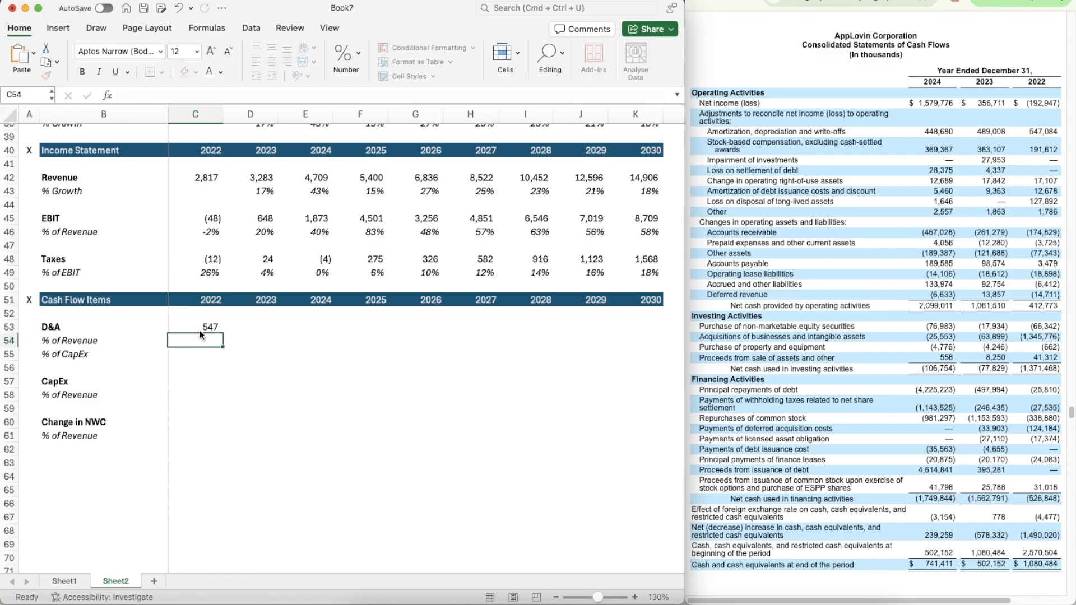
{"action": "left_click", "coordinate": [251, 328]}
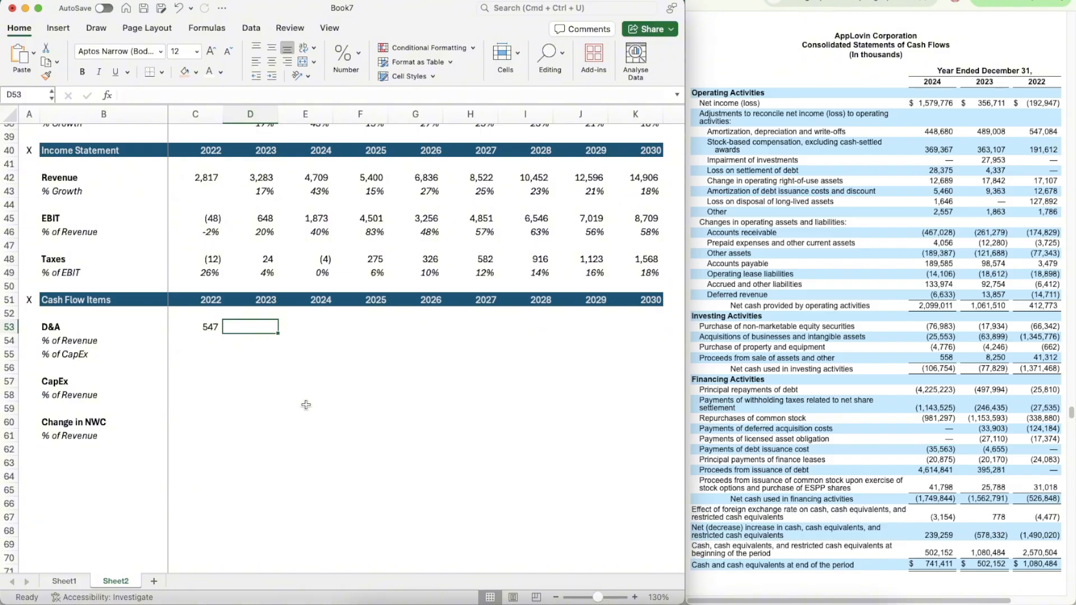
- Enter the 2023 and 2024 D&A values in D53 and E53 as 489.008 and 448.680
{"action": "type", "text": "489.008"}
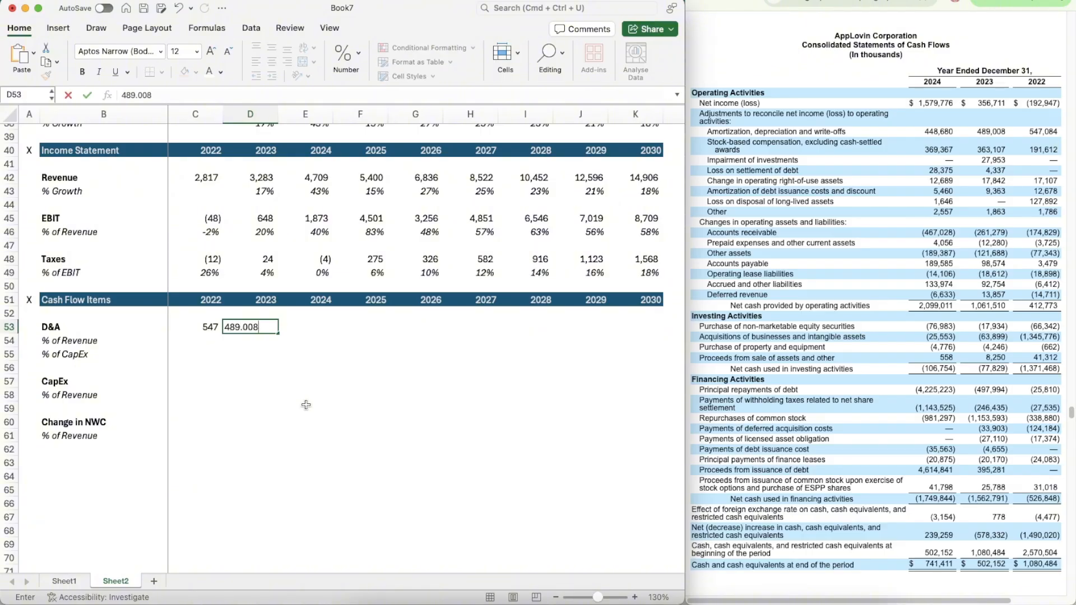
{"action": "key", "text": "Tab"}
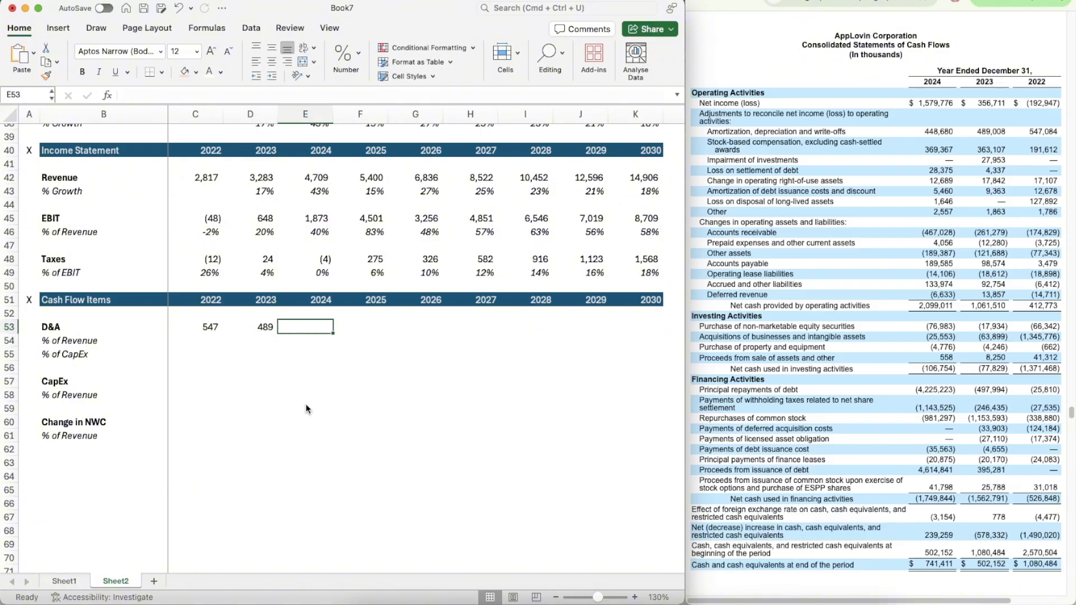
{"action": "type", "text": "448."}
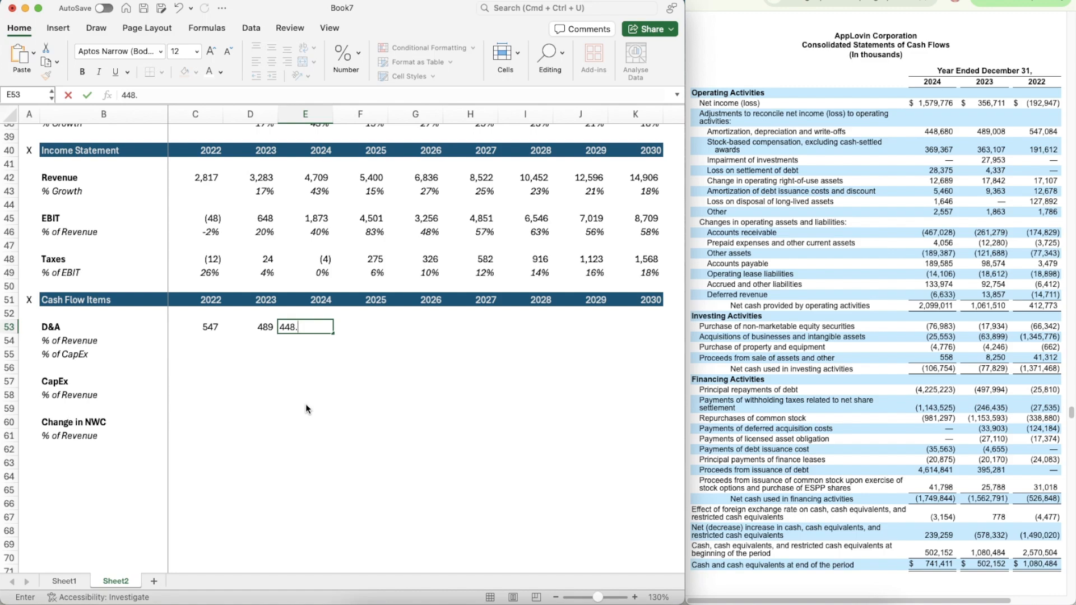
{"action": "type", "text": "680"}
{"action": "key", "text": "Return"}
- Calculate 2022 D&A as a percentage of revenue in C54 with the formula =C53/C42
{"action": "type", "text": "="}
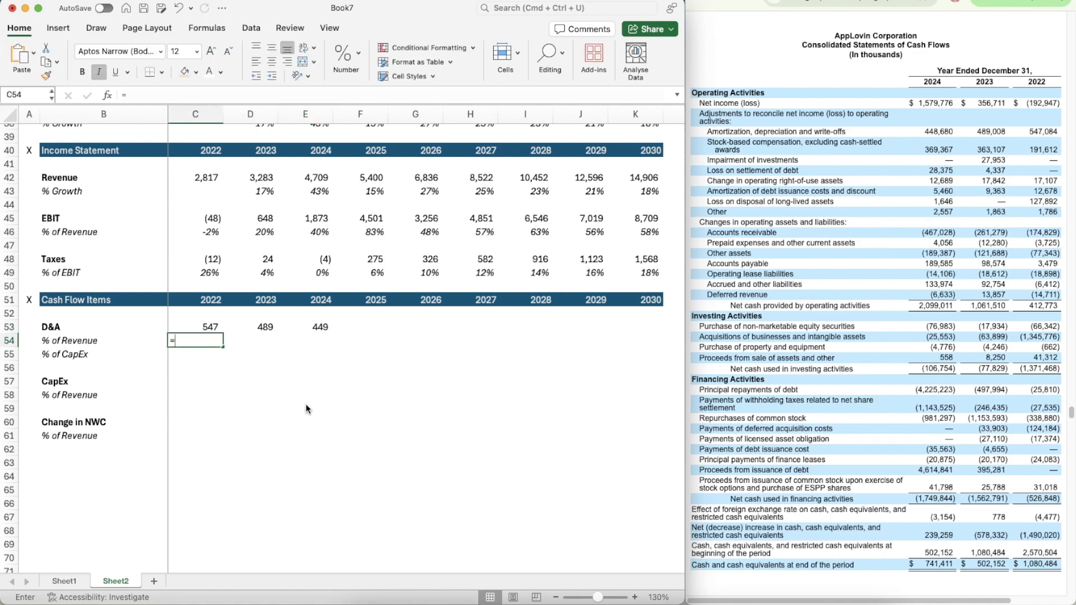
{"action": "key", "text": "Up"}
{"action": "type", "text": "/"}
{"action": "left_click", "coordinate": [203, 178]}
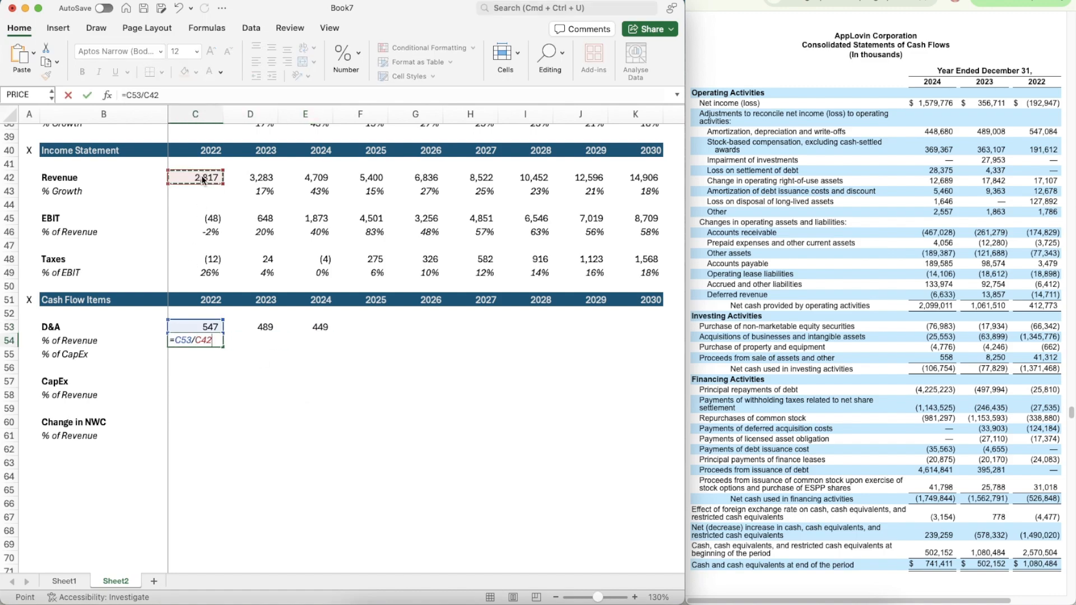
{"action": "key", "text": "Return"}
- Apply the percentage formatting of the taxes ratio in C49 to the D&A ratio in C54
{"action": "key", "text": "Up"}
{"action": "key", "text": "Up"}
{"action": "key", "text": "Up"}
{"action": "key", "text": "Up"}
{"action": "key", "text": "Up"}
{"action": "key", "text": "Up"}
{"action": "key", "text": "shift+super+c"}
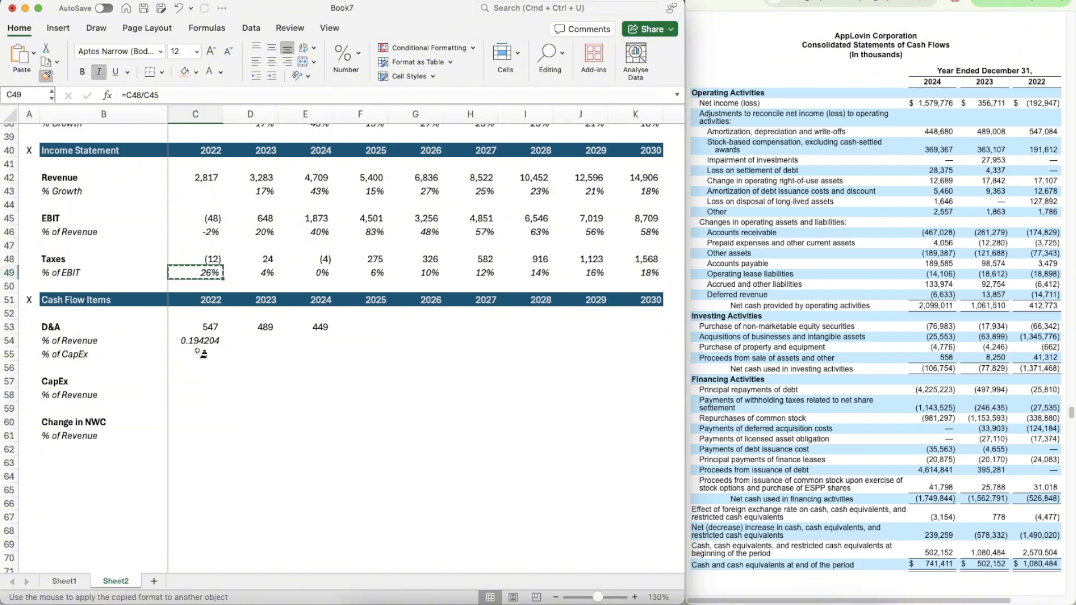
{"action": "left_click", "coordinate": [196, 339]}
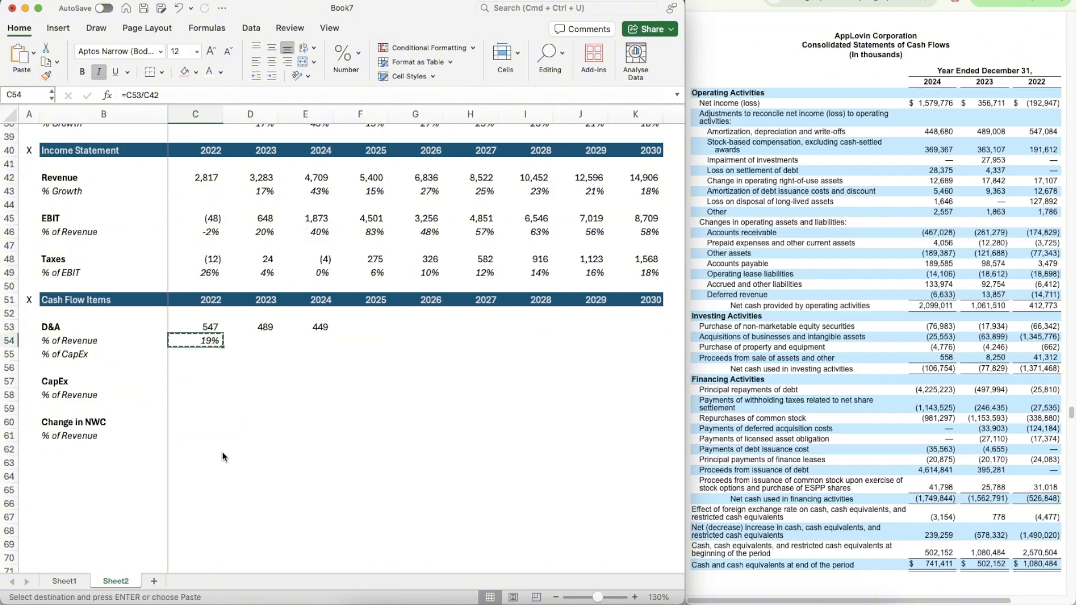
- Extend the D&A percentage-of-revenue formula from C54 across 2023 and 2024 in D54 and E54
{"action": "key", "text": "shift+Right"}
{"action": "key", "text": "shift+Right"}
{"action": "key", "text": "shift+Right"}
{"action": "key", "text": "shift+Left"}
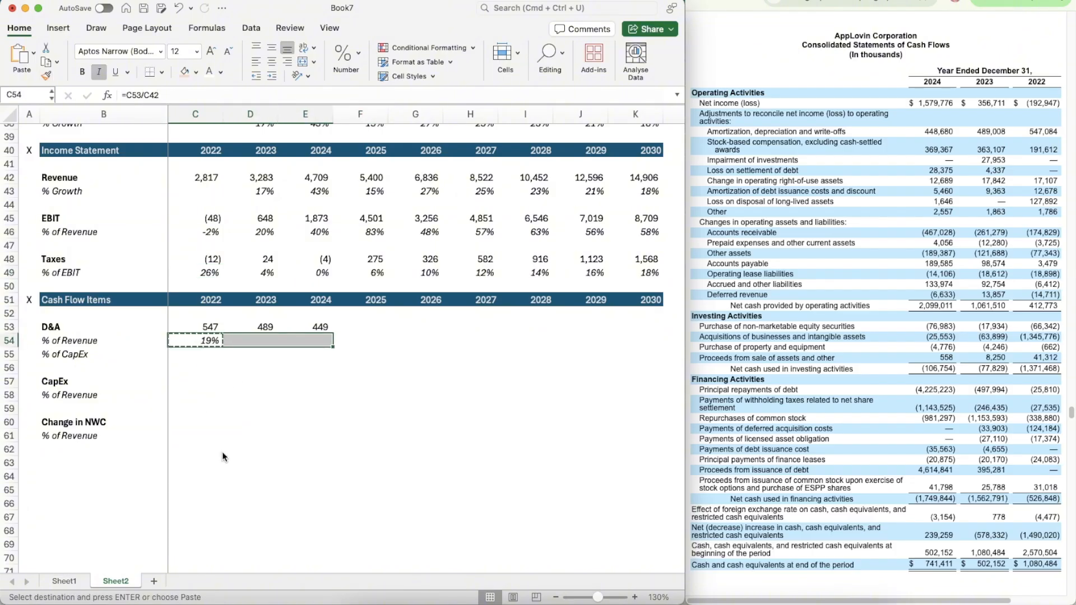
{"action": "type", "text": "15%\t10%"}
{"action": "key", "text": "Down"}
{"action": "key", "text": "Down"}
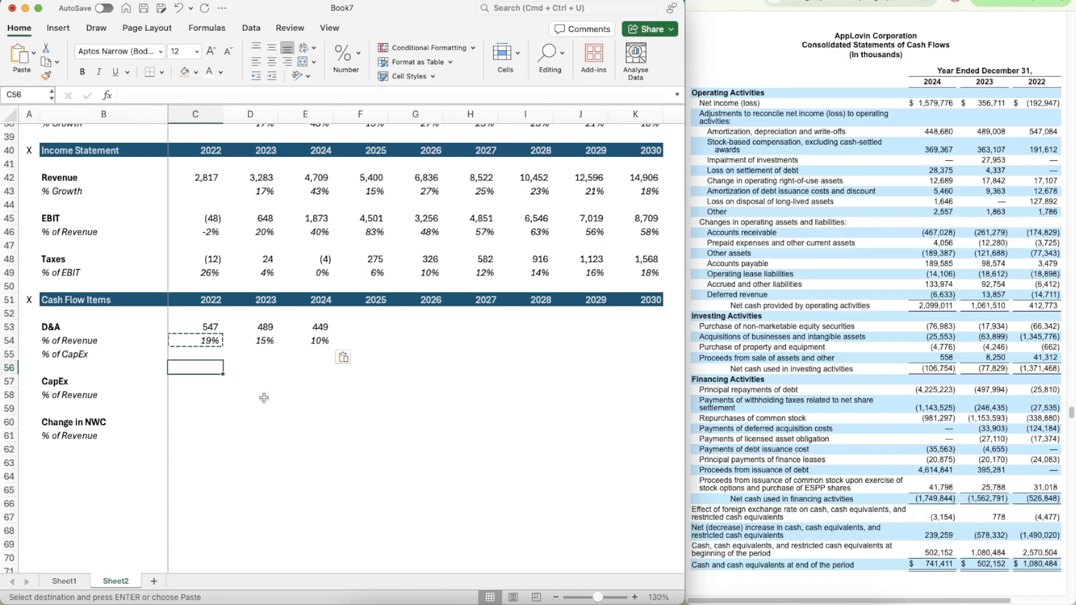
- Enter the 2022 and 2023 purchases of property and equipment as CapEx, 662 in C57 and 4246 in D57
{"action": "key", "text": "Down"}
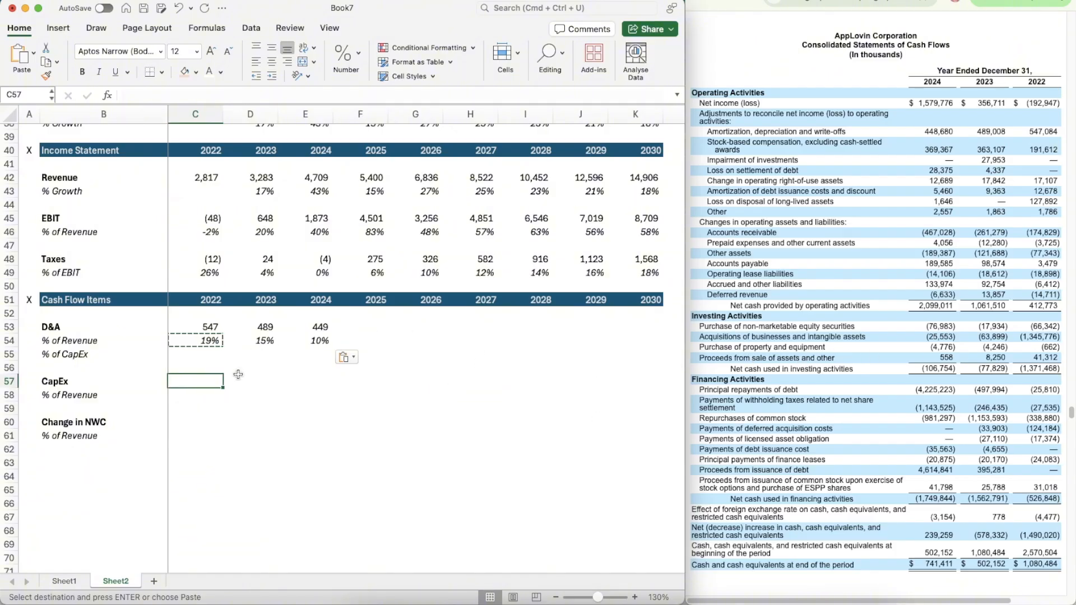
{"action": "type", "text": "662"}
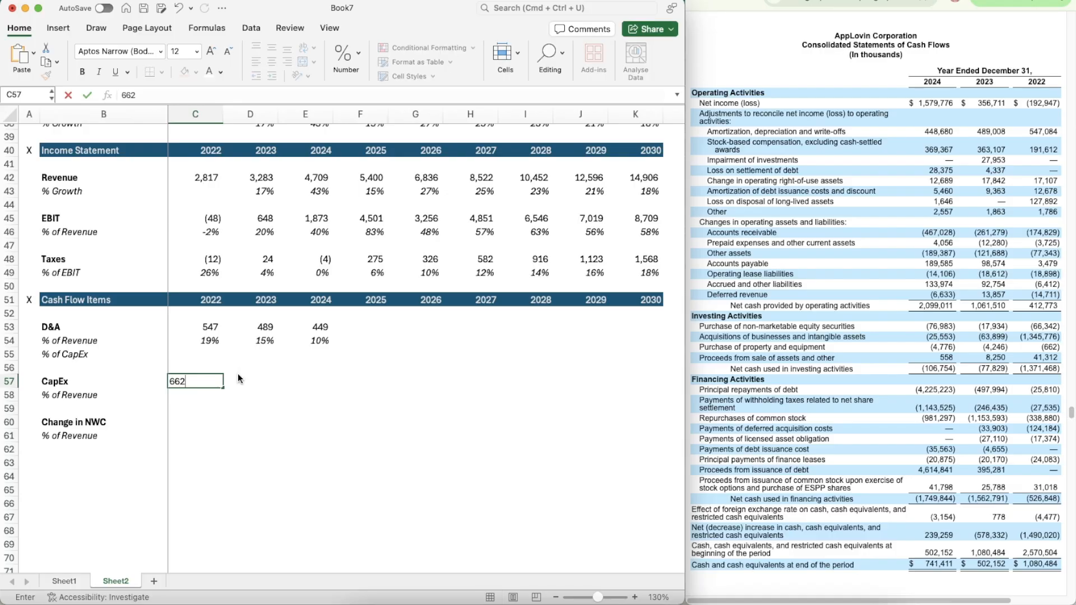
{"action": "key", "text": "Tab"}
{"action": "type", "text": "4246"}
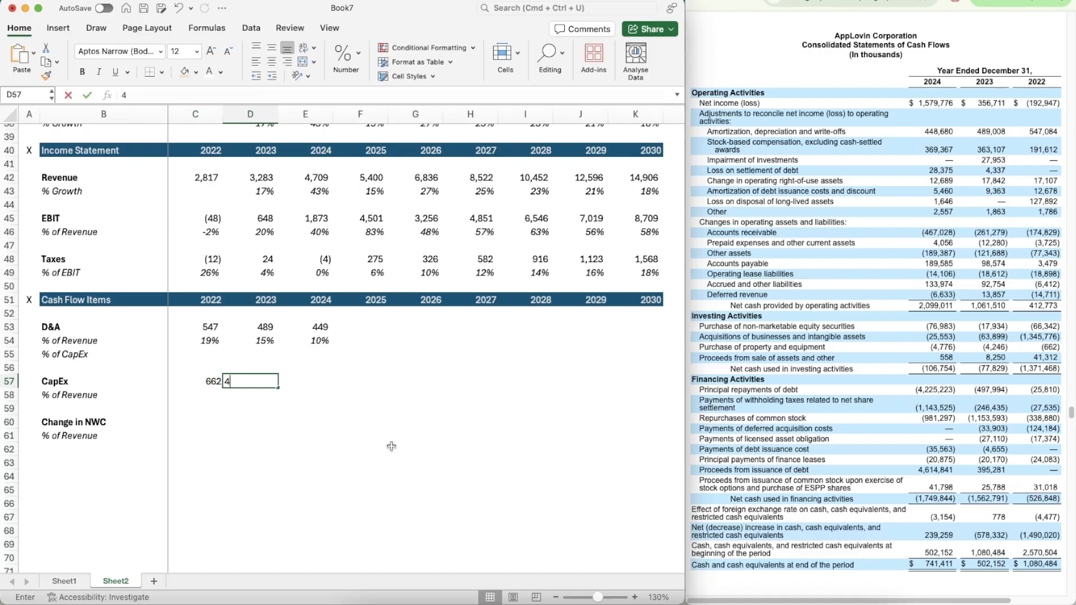
{"action": "key", "text": "Return"}
- Apply the number formatting of the 2022 D&A cell C53 to the CapEx cells C57 and D57
{"action": "key", "text": "Up"}
{"action": "key", "text": "Left"}
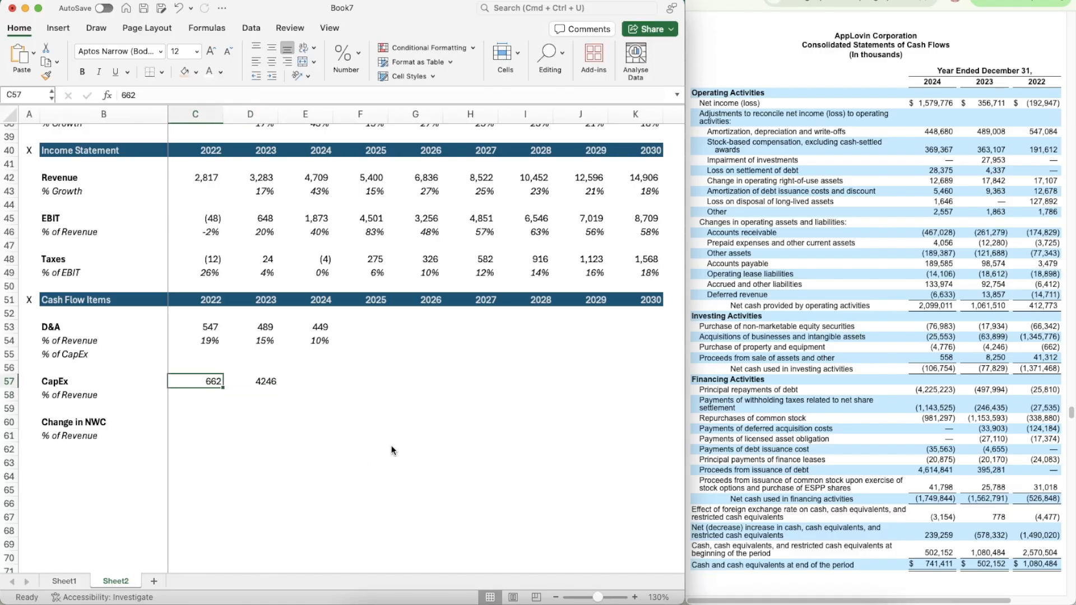
{"action": "key", "text": "Up"}
{"action": "key", "text": "Up"}
{"action": "key", "text": "Up"}
{"action": "key", "text": "Up"}
{"action": "key", "text": "shift+super+c"}
{"action": "left_click", "coordinate": [213, 385]}
{"action": "key", "text": "shift+super+c"}
{"action": "key", "text": "Right"}
{"action": "key", "text": "shift+super+c"}
- Enter the 2024 CapEx value in E57 as 4776
{"action": "key", "text": "Right"}
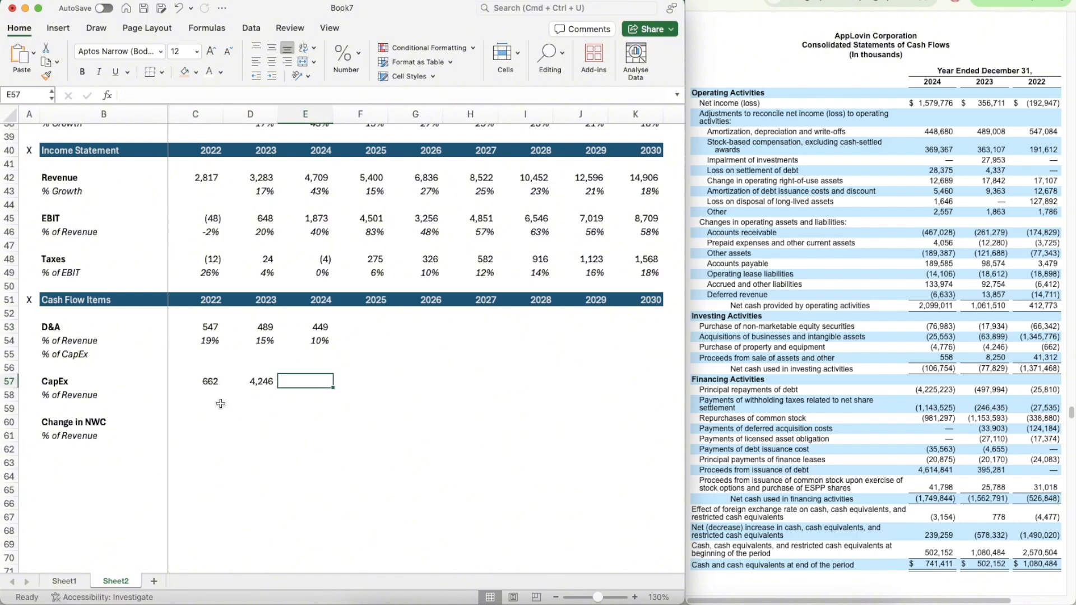
{"action": "type", "text": "4776"}
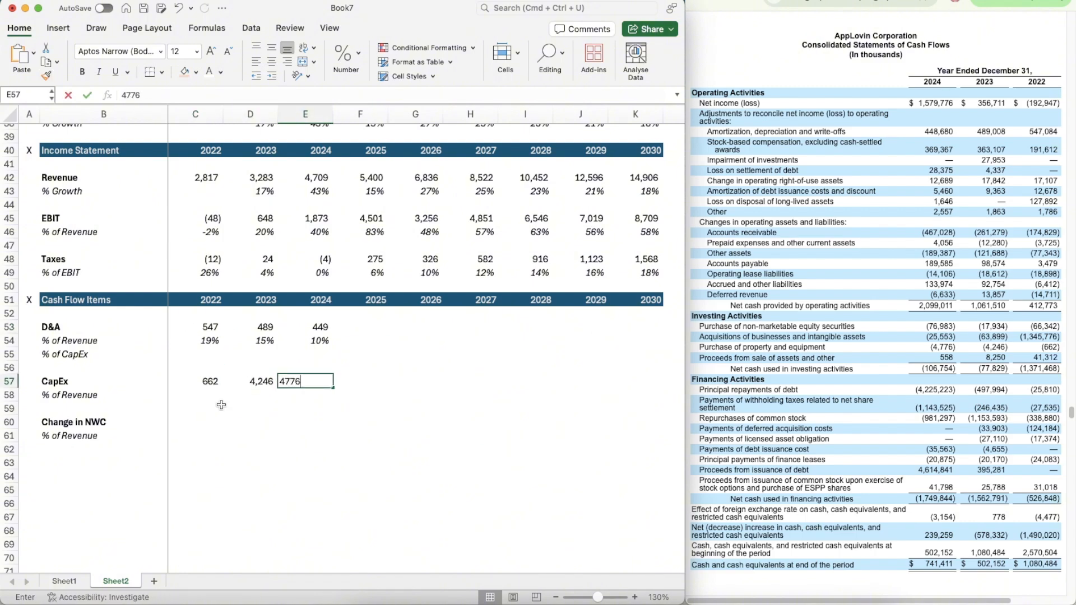
{"action": "key", "text": "Left"}
- Calculate 2022 CapEx as a percentage of revenue in C58 with the formula =C57/C42
{"action": "key", "text": "Down"}
{"action": "key", "text": "Down"}
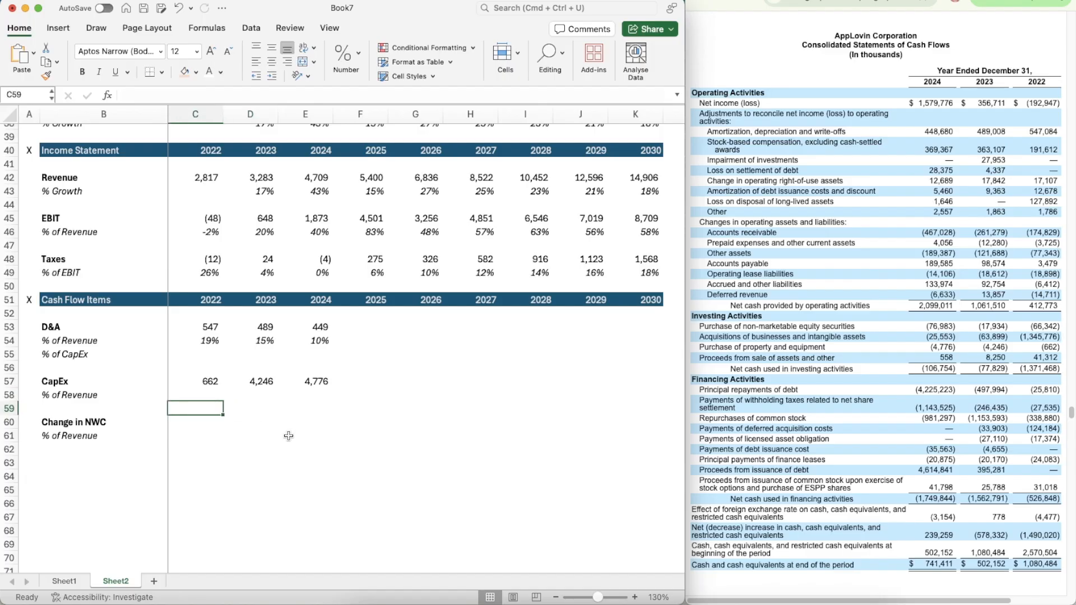
{"action": "key", "text": "Left"}
{"action": "key", "text": "Up"}
{"action": "type", "text": "=C57/"}
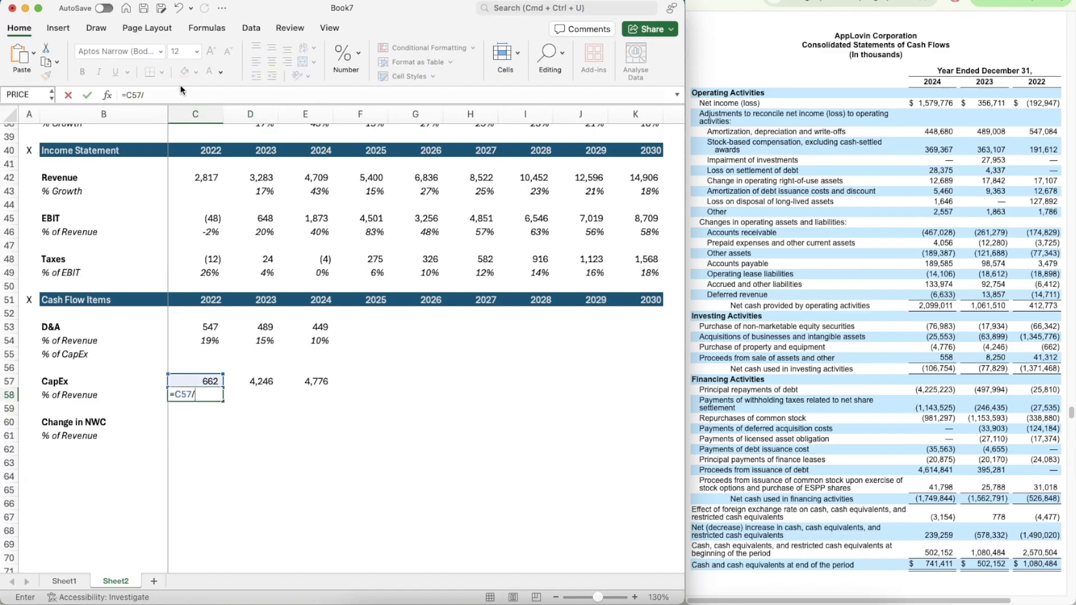
{"action": "left_click", "coordinate": [199, 178]}
{"action": "key", "text": "Return"}
- Apply the percentage formatting of the D&A ratio in C54 to the CapEx ratio in C58
{"action": "key", "text": "Up"}
{"action": "key", "text": "Up"}
{"action": "key", "text": "Up"}
{"action": "key", "text": "Up"}
{"action": "key", "text": "Up"}
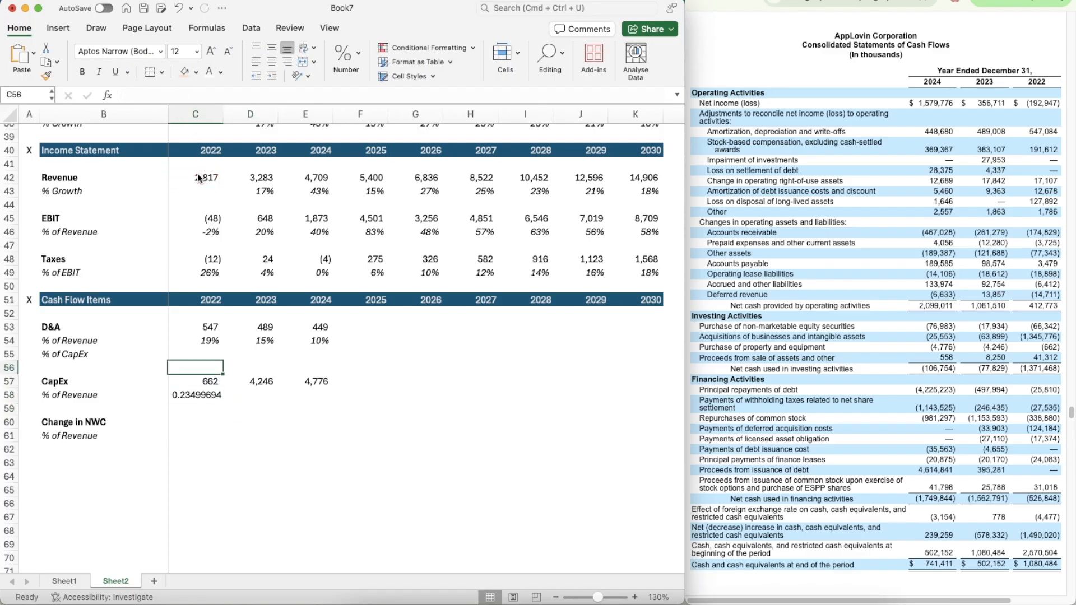
{"action": "key", "text": "shift+super+c"}
{"action": "left_click", "coordinate": [212, 397]}
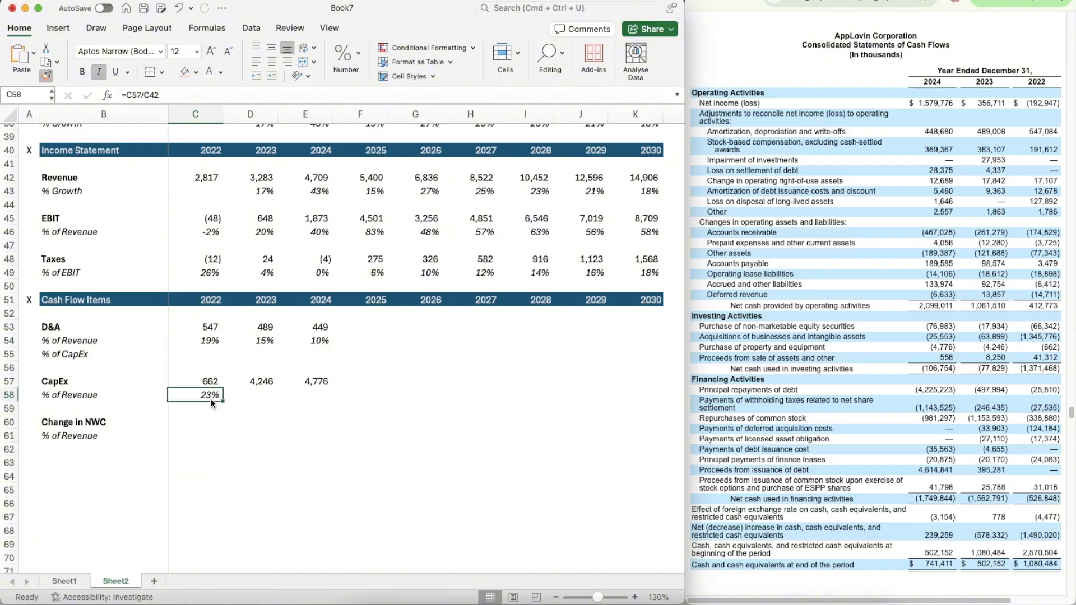
- Copy the CapEx percentage-of-revenue formula from C58 across D58 through F58
{"action": "key", "text": "super+c"}
{"action": "key", "text": "shift+Right"}
{"action": "key", "text": "shift+Right"}
{"action": "key", "text": "shift+Right"}
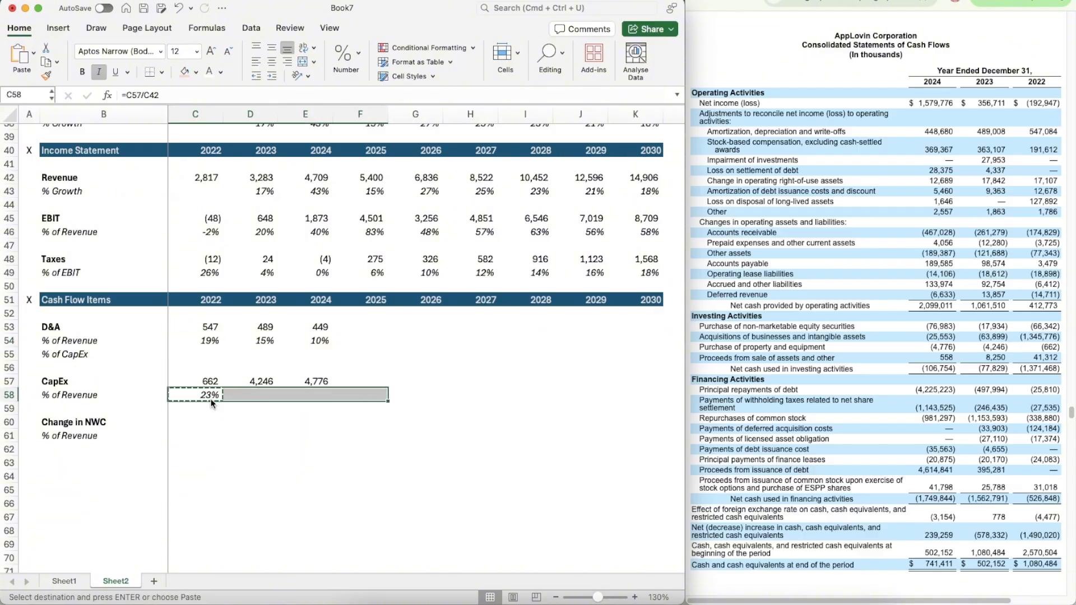
{"action": "key", "text": "super+v"}
{"action": "key", "text": "Right"}
{"action": "key", "text": "Right"}
{"action": "key", "text": "Right"}
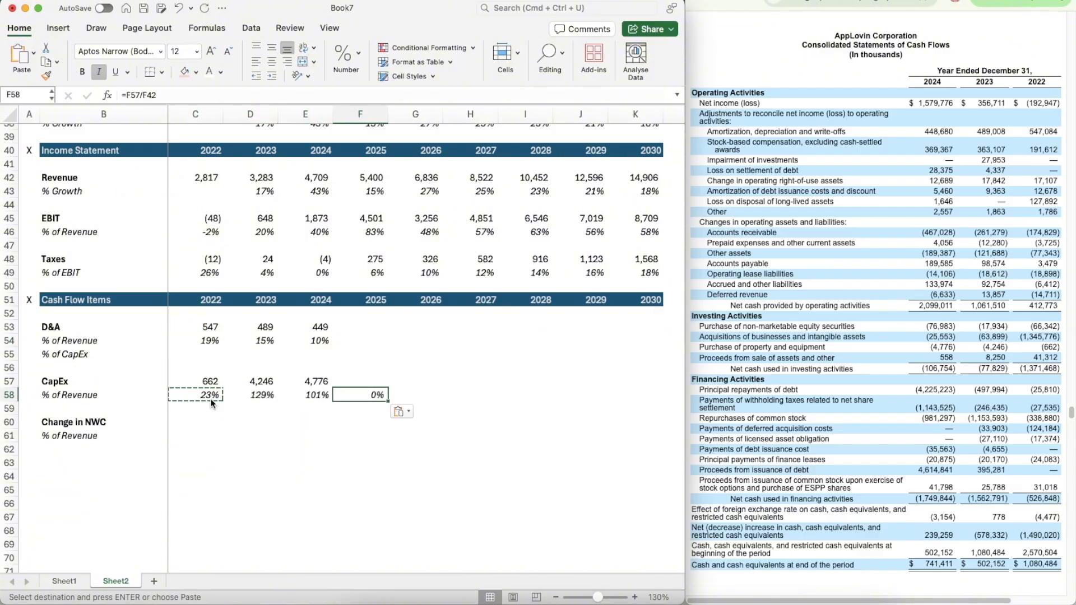
- Calculate 2022 D&A as a percentage of CapEx in C55 with the formula =C53/C57
{"action": "left_click", "coordinate": [200, 353]}
{"action": "type", "text": "="}
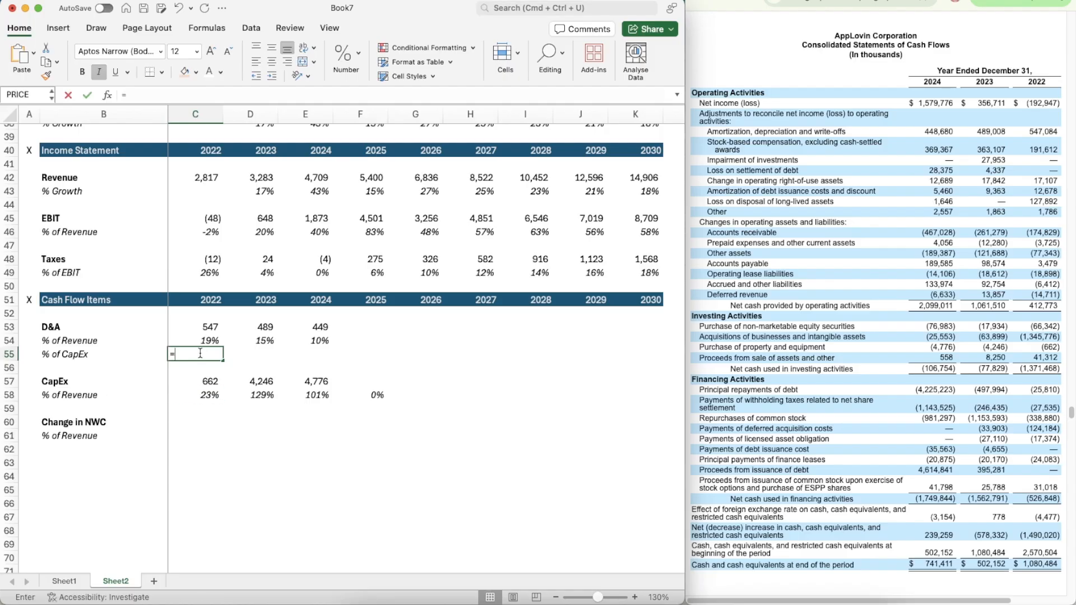
{"action": "key", "text": "Up"}
{"action": "key", "text": "Up"}
{"action": "type", "text": "/"}
{"action": "key", "text": "Down"}
{"action": "key", "text": "Down"}
{"action": "key", "text": "Return"}
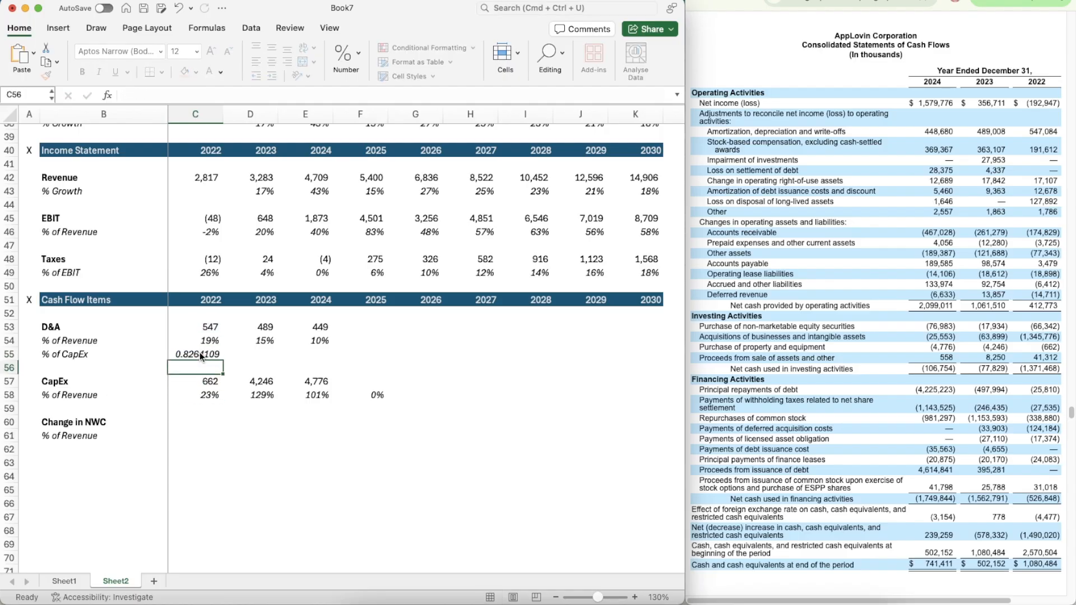
- Apply the percentage formatting of C54 to the D&A percentage-of-CapEx cell C55
{"action": "key", "text": "Up"}
{"action": "key", "text": "Up"}
{"action": "key", "text": "shift+super+c"}
{"action": "key", "text": "Down"}
{"action": "key", "text": "Return"}
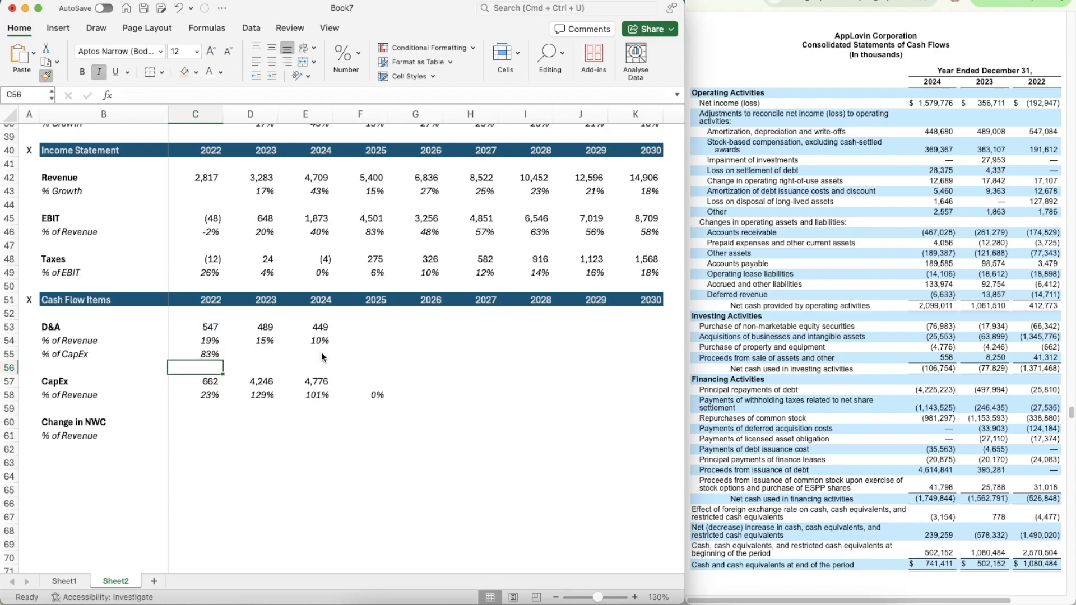
- Copy the D&A percentage-of-CapEx formula from C55 to the 2023 and 2024 cells D55 and E55
{"action": "key", "text": "Up"}
{"action": "key", "text": "super+c"}
{"action": "key", "text": "shift+Right"}
{"action": "key", "text": "shift+Right"}
{"action": "key", "text": "super+v"}
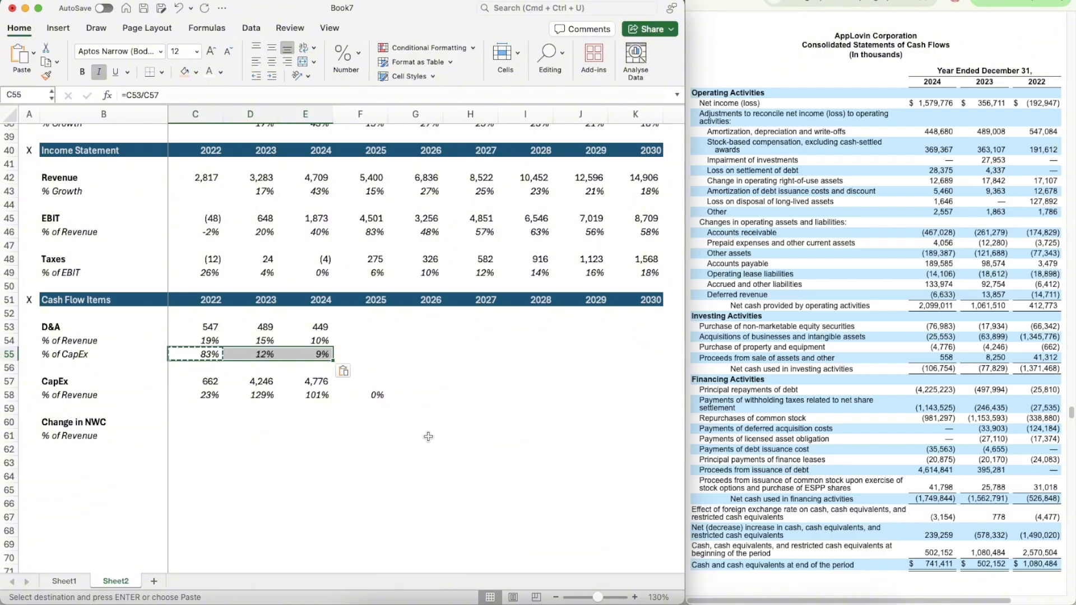
{"action": "key", "text": "Escape"}
- Sum the 2022 operating asset and liability changes in C60 with =-174.829-3.725-77.343+3.479-18.898-6.412-14.711
{"action": "key", "text": "Down"}
{"action": "key", "text": "Down"}
{"action": "key", "text": "Down"}
{"action": "key", "text": "Down"}
{"action": "key", "text": "Down"}
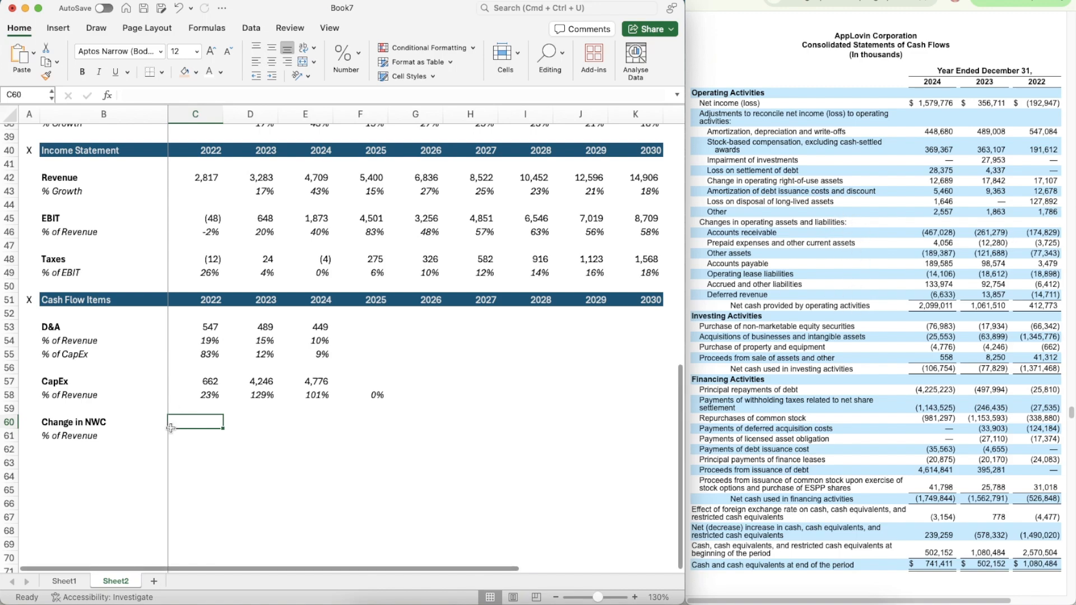
{"action": "type", "text": "=-"}
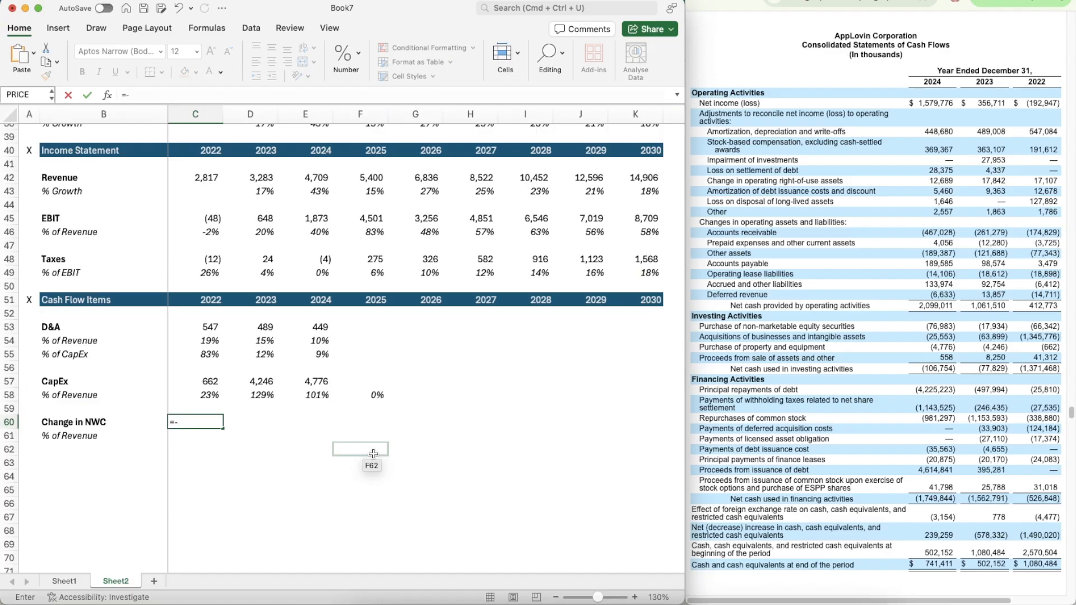
{"action": "type", "text": "174.829-3.725"}
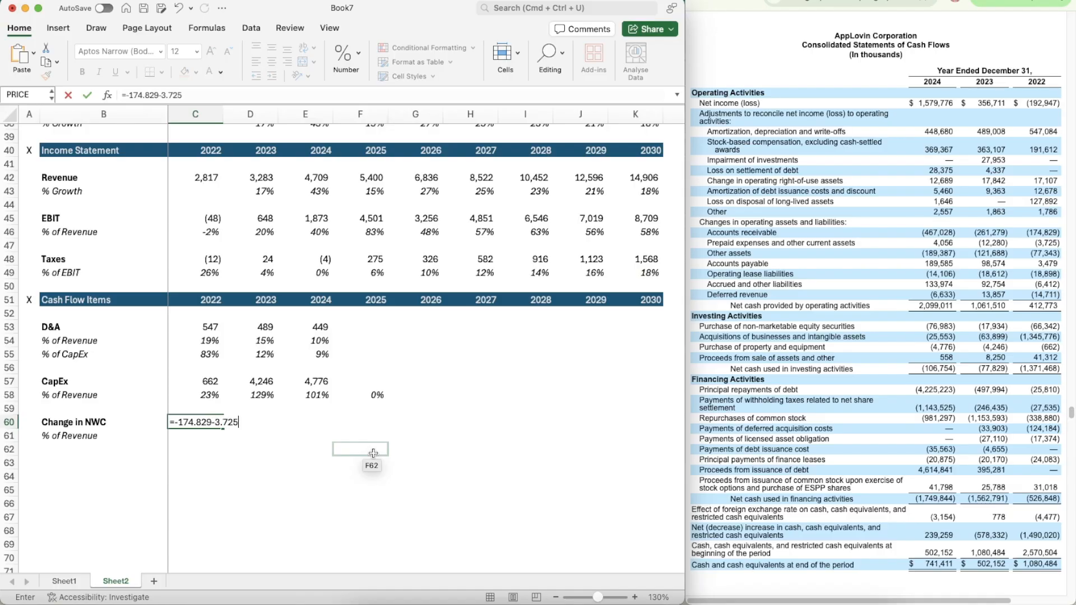
{"action": "type", "text": "-77.343+3.479"}
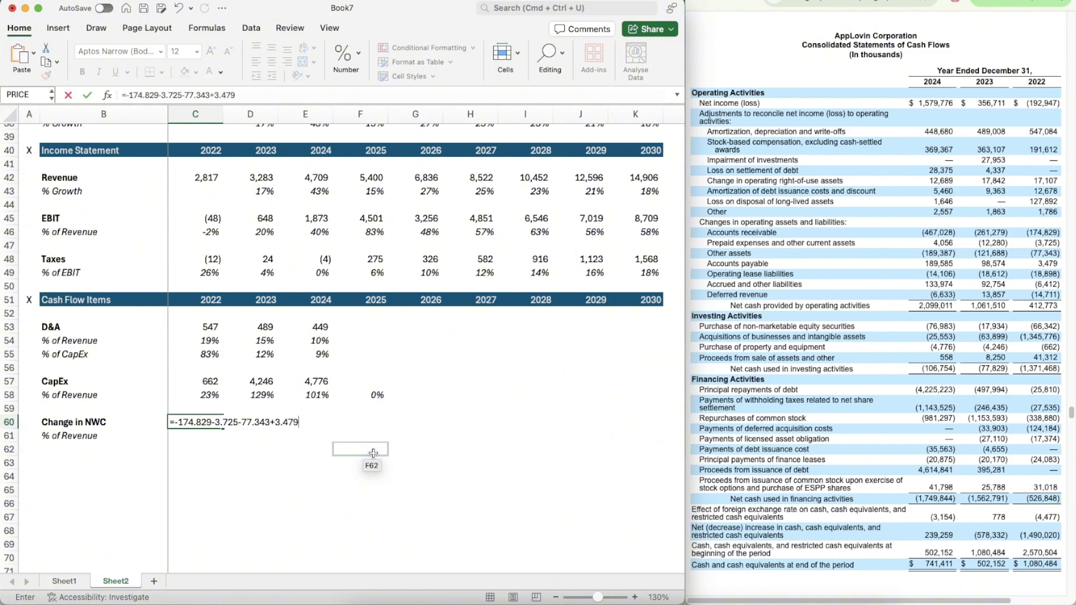
{"action": "type", "text": "-18.898-6.412"}
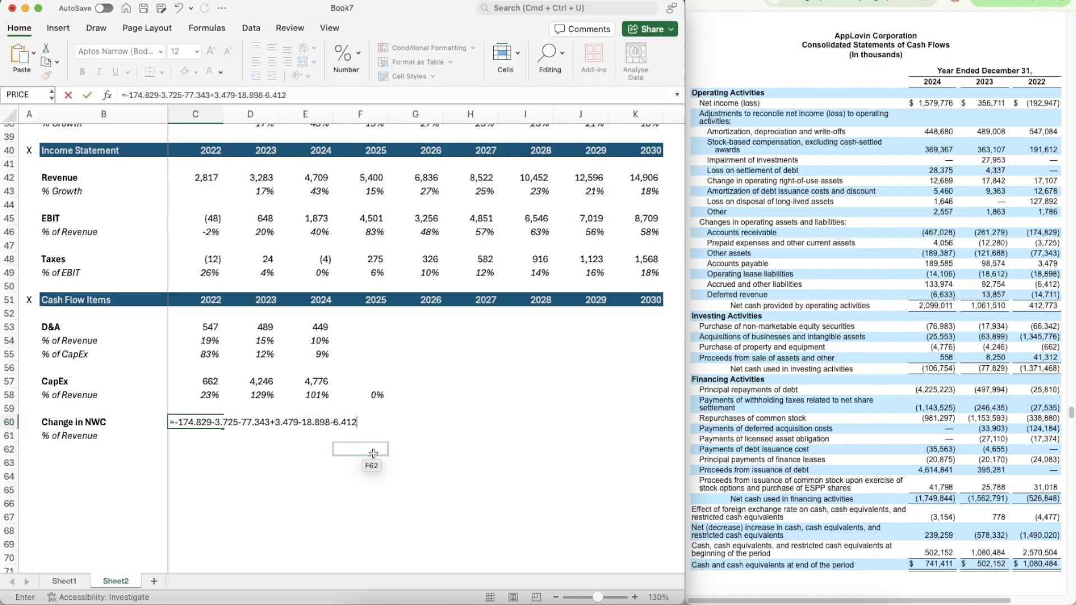
{"action": "type", "text": "-14.711"}
{"action": "key", "text": "Return"}
- Apply the number formatting of the 2022 CapEx cell C57 to the change in NWC cell C60
{"action": "key", "text": "Up"}
{"action": "key", "text": "Up"}
{"action": "key", "text": "Up"}
{"action": "key", "text": "Up"}
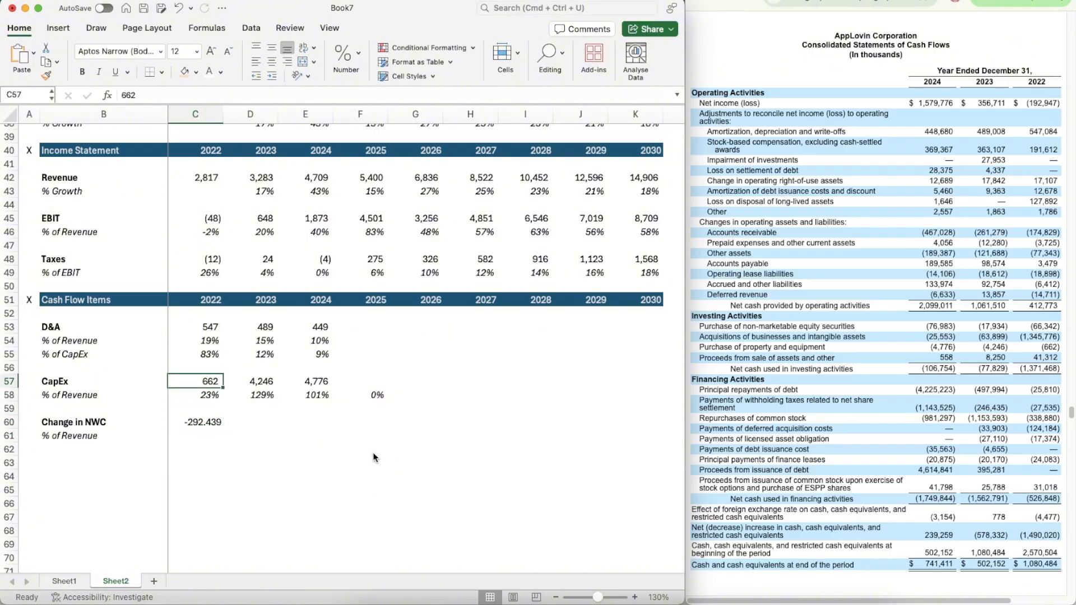
{"action": "key", "text": "shift+super+c"}
{"action": "left_click", "coordinate": [205, 422]}
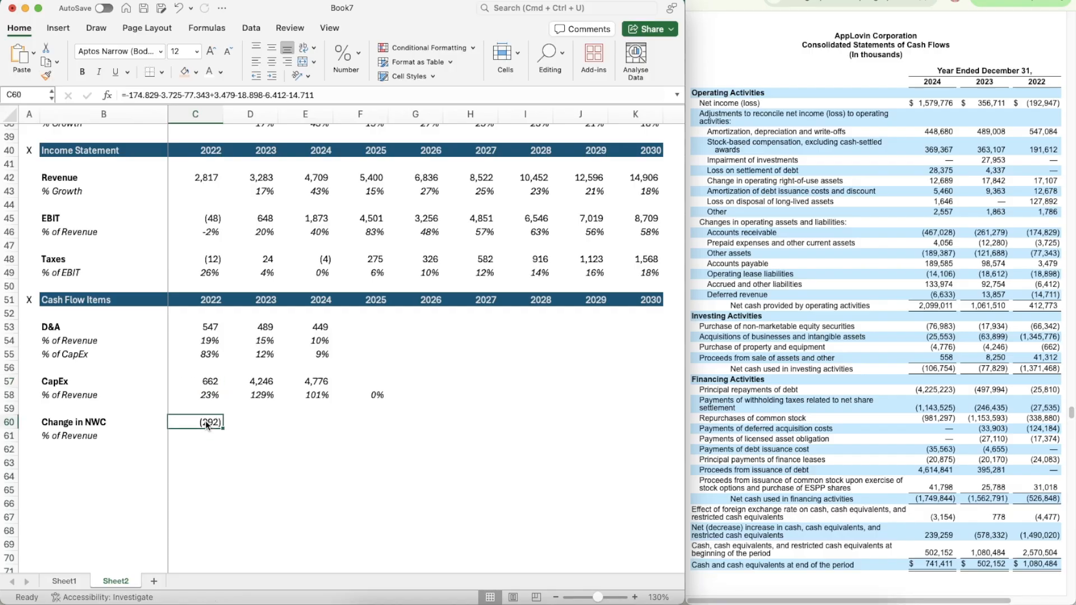
- Calculate the 2022 change in NWC as a percentage of revenue in C61 with the formula =C60/C42
{"action": "key", "text": "Return"}
{"action": "type", "text": "="}
{"action": "key", "text": "Up"}
{"action": "type", "text": "/"}
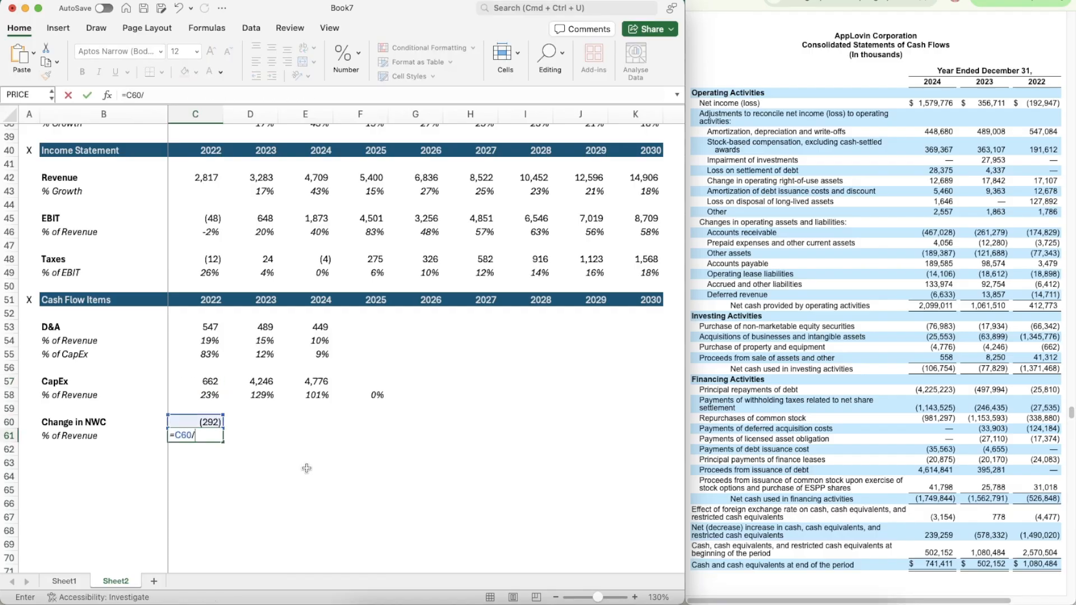
{"action": "left_click", "coordinate": [197, 182]}
{"action": "key", "text": "Return"}
- Finish the formula =C60/C42 in C61 and apply the percentage formatting of C58 to it
{"action": "key", "text": "Up"}
{"action": "key", "text": "Up"}
{"action": "key", "text": "Up"}
{"action": "key", "text": "Up"}
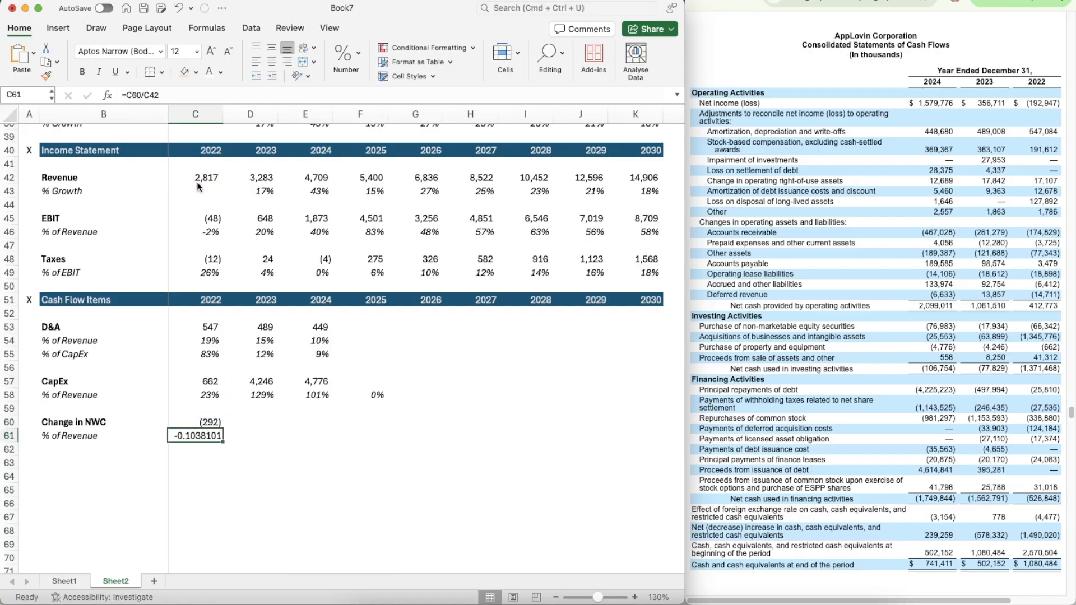
{"action": "left_click", "coordinate": [46, 76]}
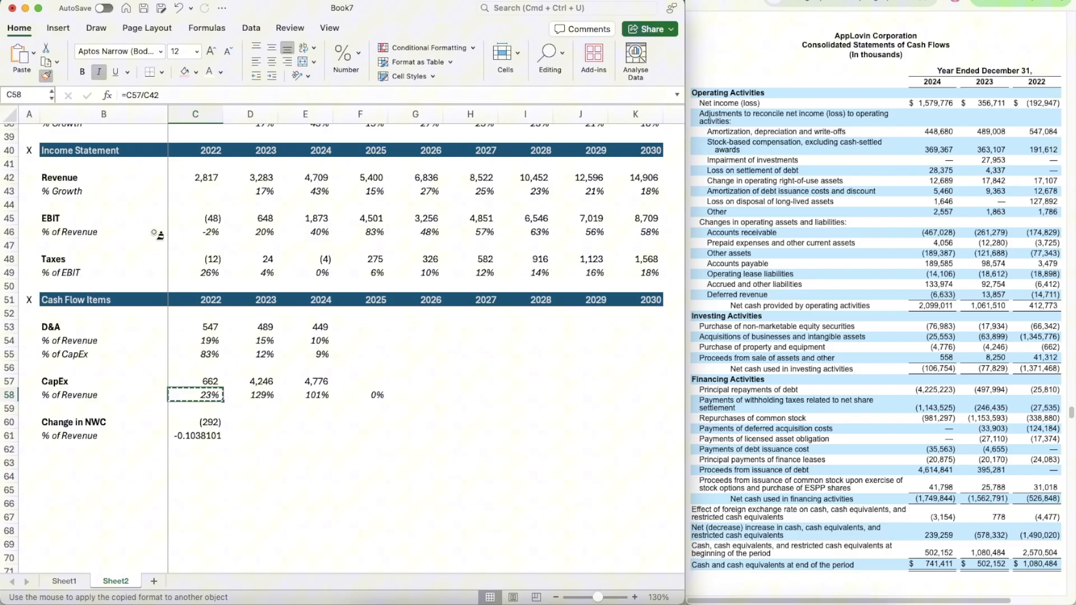
{"action": "left_click", "coordinate": [196, 436]}
- Copy the change in NWC percentage-of-revenue formula from C61 to D61:F61
{"action": "key", "text": "super+c"}
{"action": "key", "text": "Right"}
{"action": "key", "text": "shift+Right"}
{"action": "key", "text": "shift+Right"}
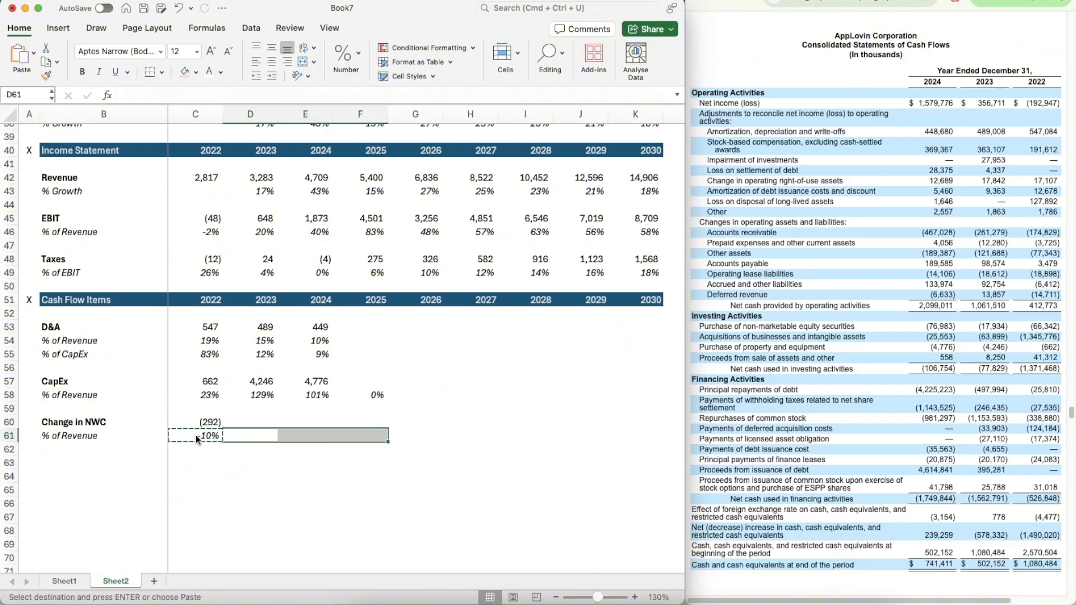
{"action": "key", "text": "super+v"}
{"action": "key", "text": "Escape"}
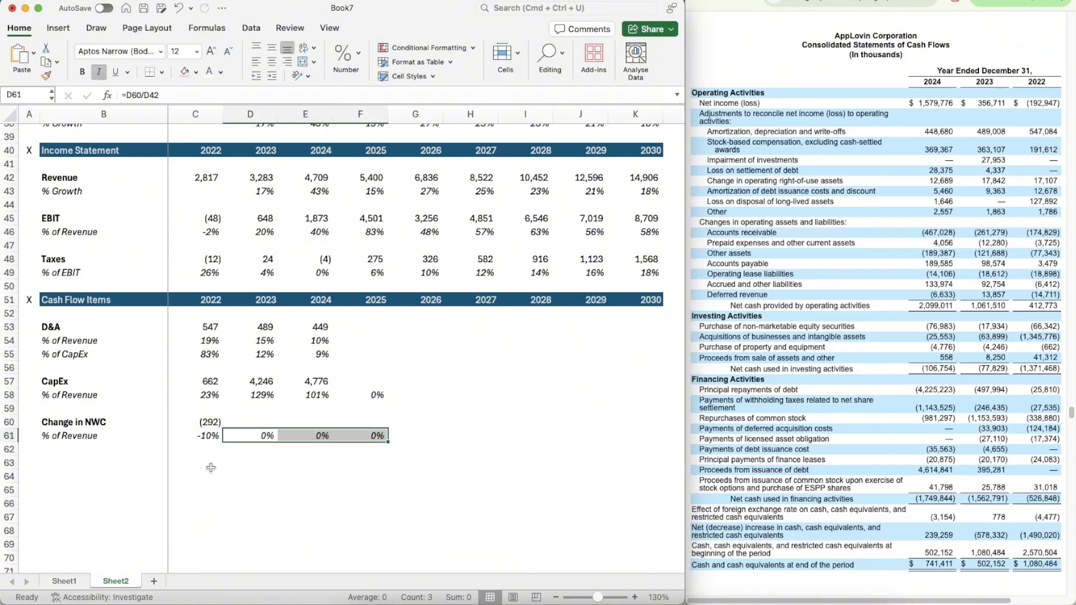
- Review the 2022 percentage rows for change in NWC, CapEx and D&A in column C
{"action": "key", "text": "Left"}
{"action": "key", "text": "Down"}
{"action": "key", "text": "Up"}
{"action": "key", "text": "Up"}
{"action": "key", "text": "Up"}
{"action": "key", "text": "Up"}
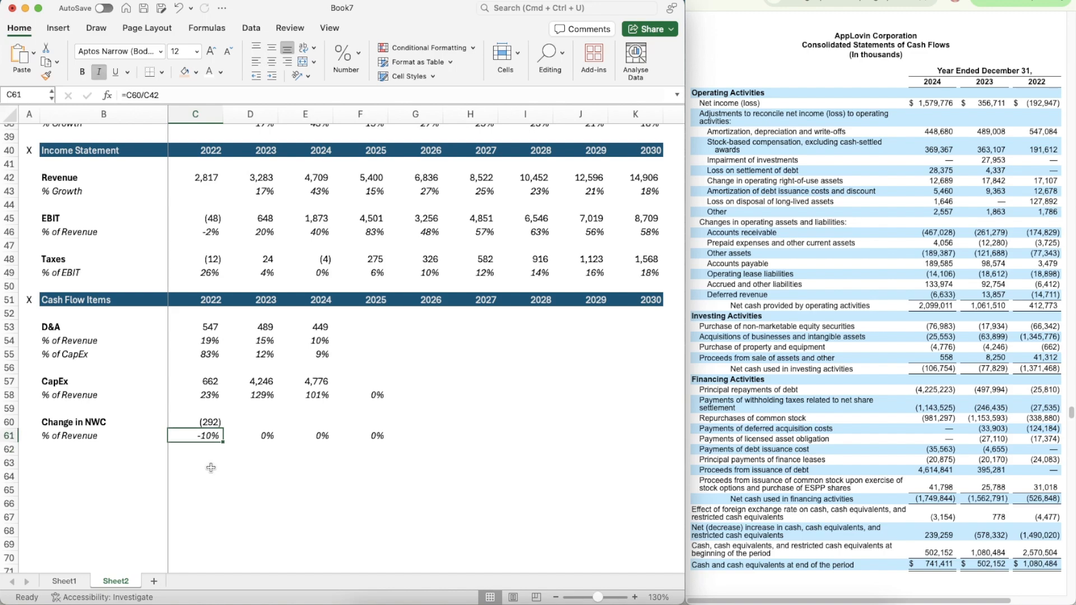
{"action": "key", "text": "Up"}
{"action": "key", "text": "Up"}
{"action": "key", "text": "Up"}
{"action": "key", "text": "Up"}
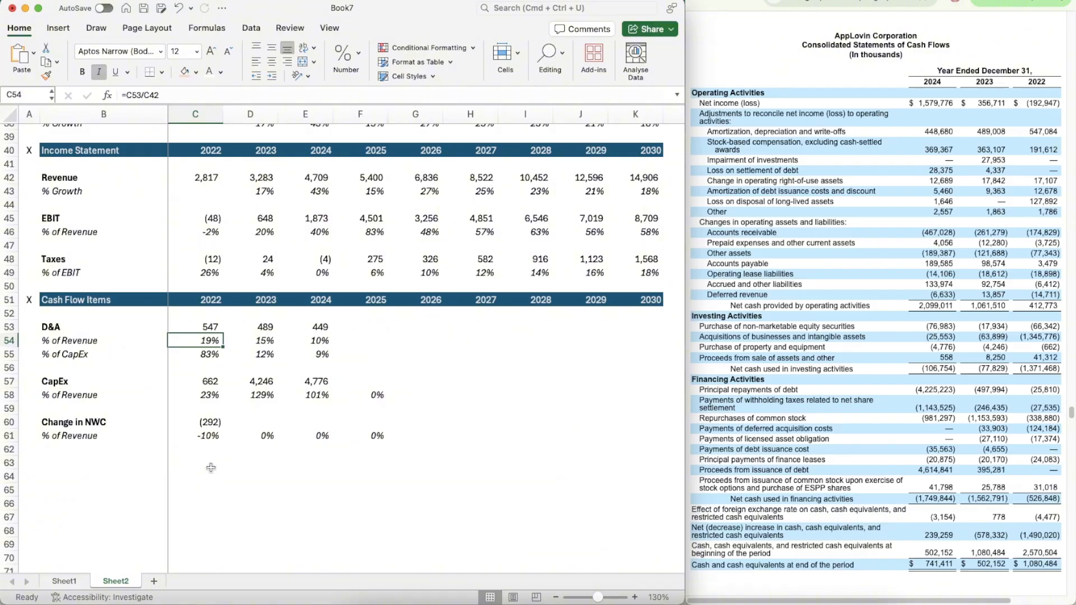
{"action": "key", "text": "Down"}
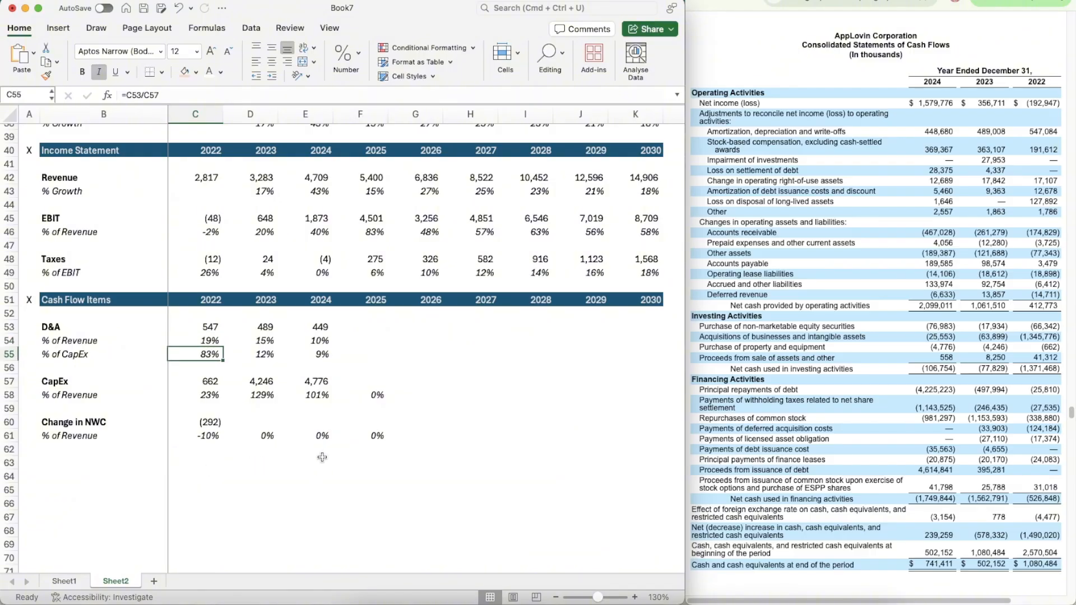
- Sum the 2023 operating asset and liability changes in D60 with =-261.279-12.280-121.688+98.574-18.612+92.754+13.857
{"action": "key", "text": "Right"}
{"action": "key", "text": "Down"}
{"action": "key", "text": "Down"}
{"action": "key", "text": "Down"}
{"action": "key", "text": "Down"}
{"action": "key", "text": "Down"}
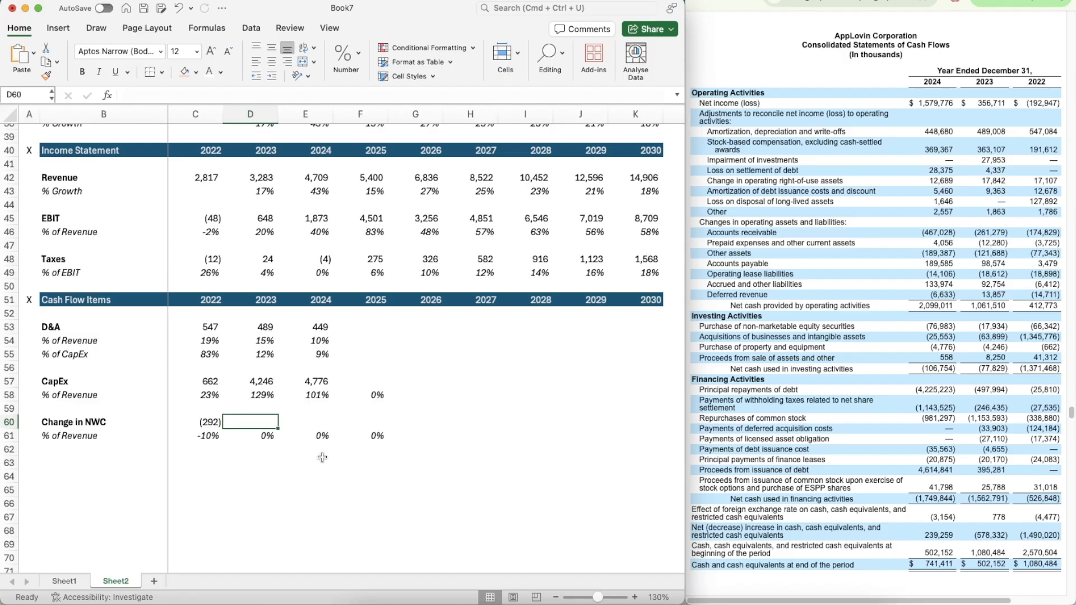
{"action": "type", "text": "=-2"}
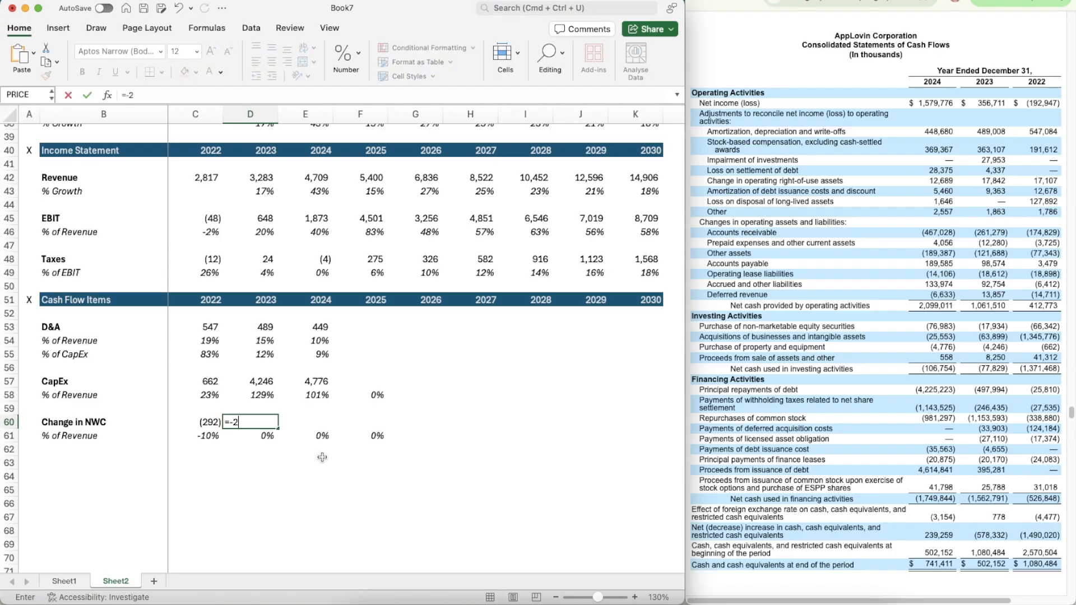
{"action": "type", "text": "61.279-12.280-121"}
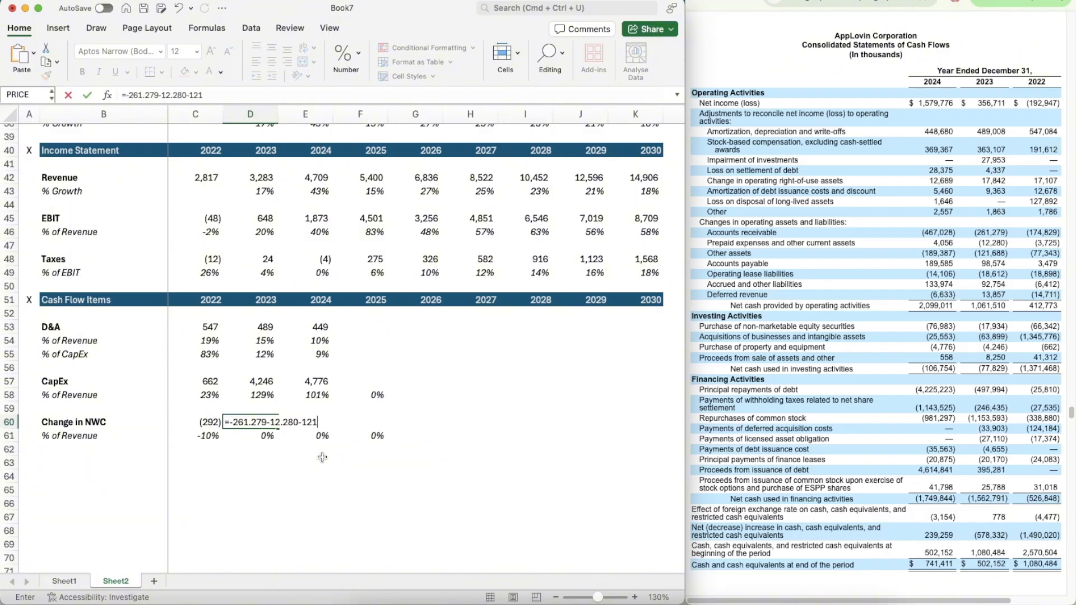
{"action": "type", "text": ".688+98.574"}
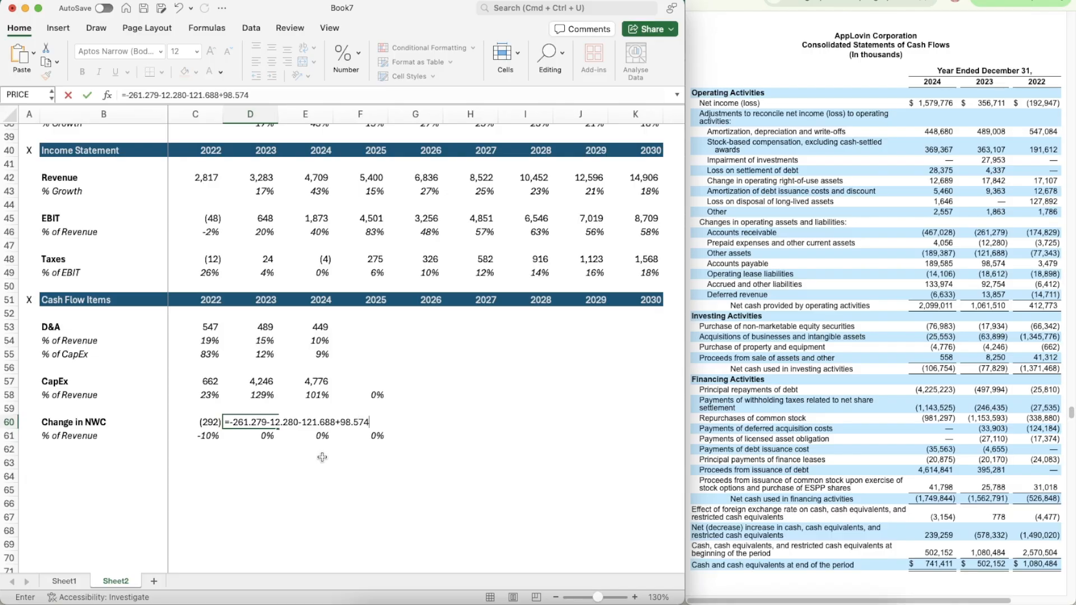
{"action": "type", "text": "-18.612+92.754"}
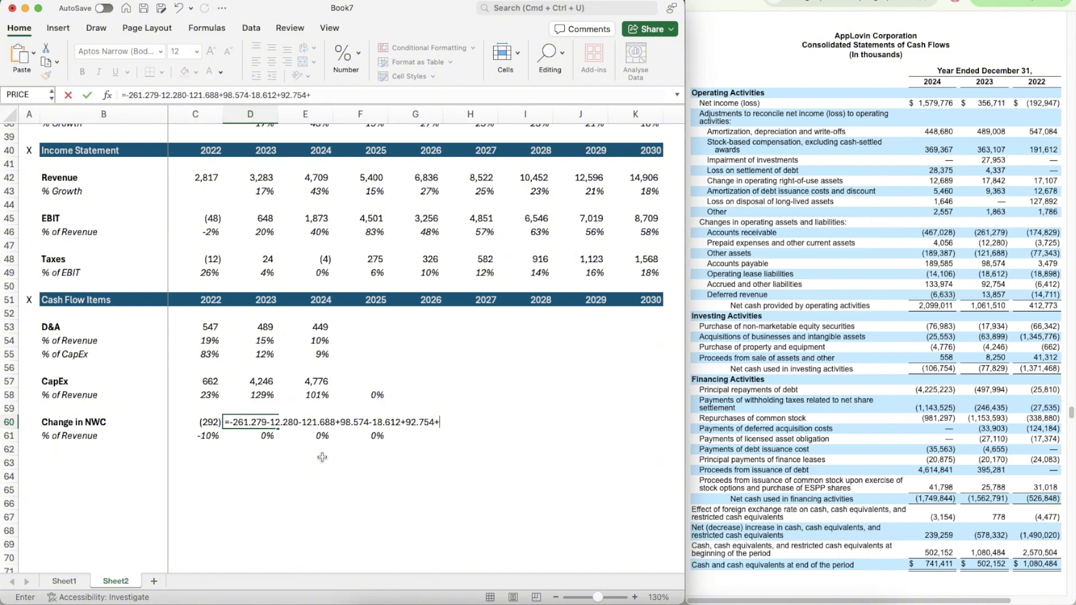
{"action": "type", "text": "+13.857"}
{"action": "key", "text": "Return"}
- Apply the number formatting of the 2022 change in NWC cell C60 to D60
{"action": "key", "text": "Left"}
{"action": "key", "text": "Up"}
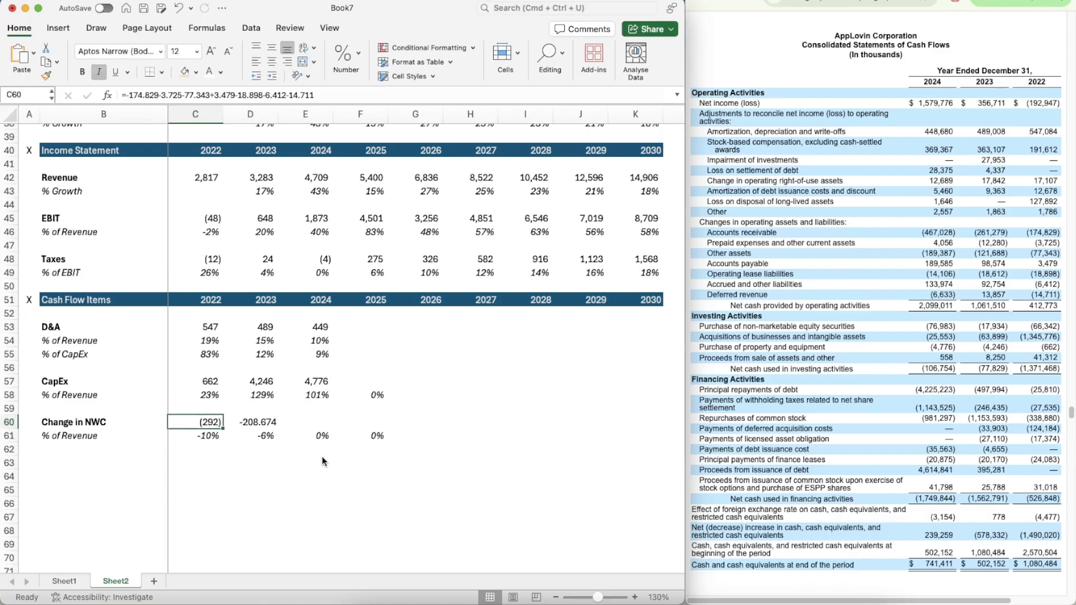
{"action": "key", "text": "shift+super+c"}
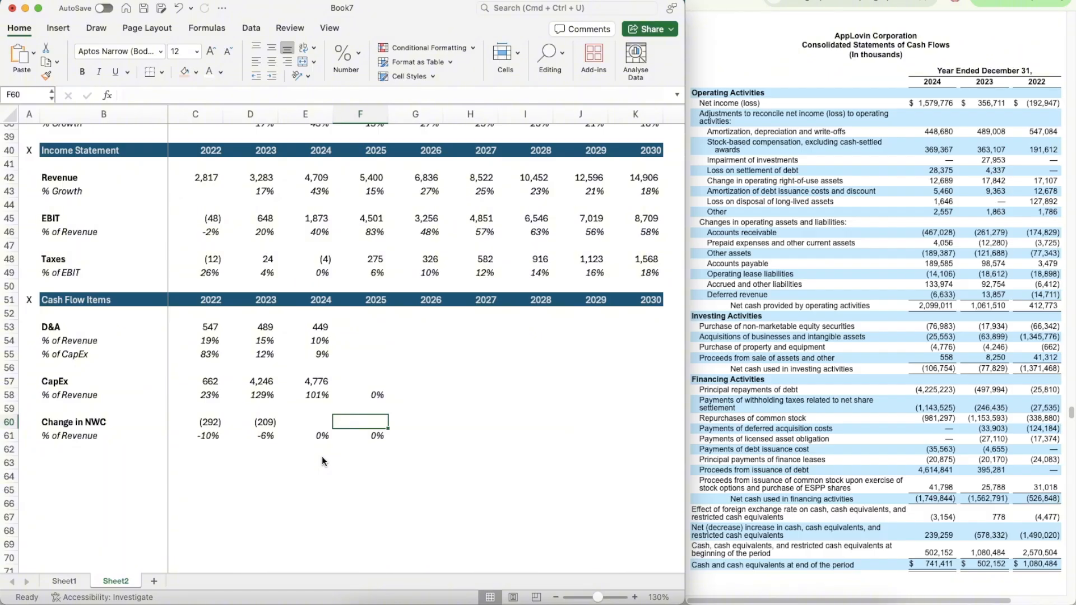
- Sum the 2024 operating asset and liability changes in E60 with =-467.028+4.056-189.387+189.585-14.106+133.974-6.663
{"action": "key", "text": "Left"}
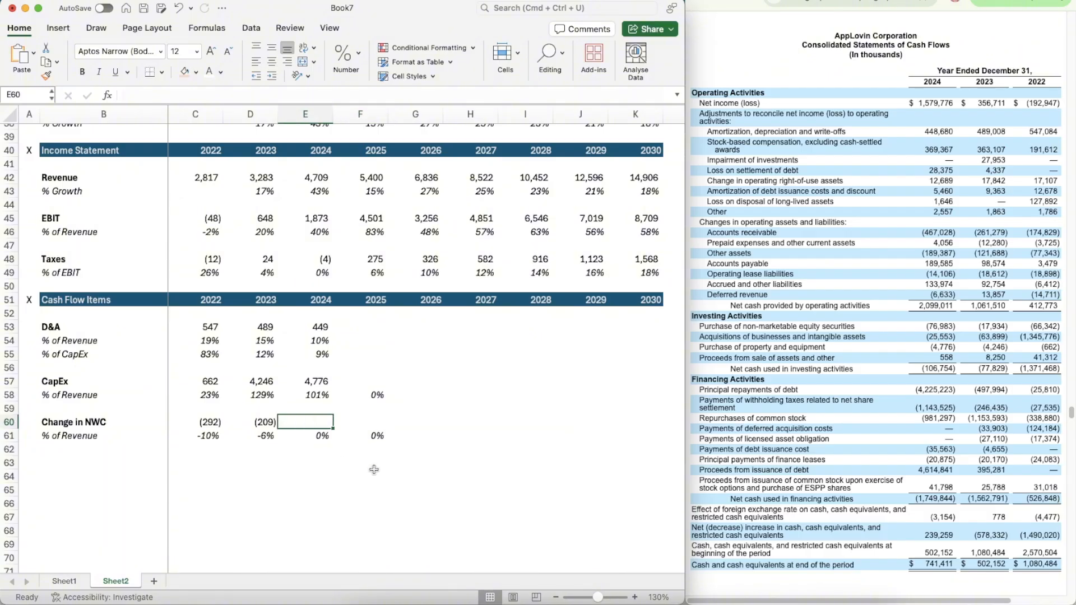
{"action": "type", "text": "="}
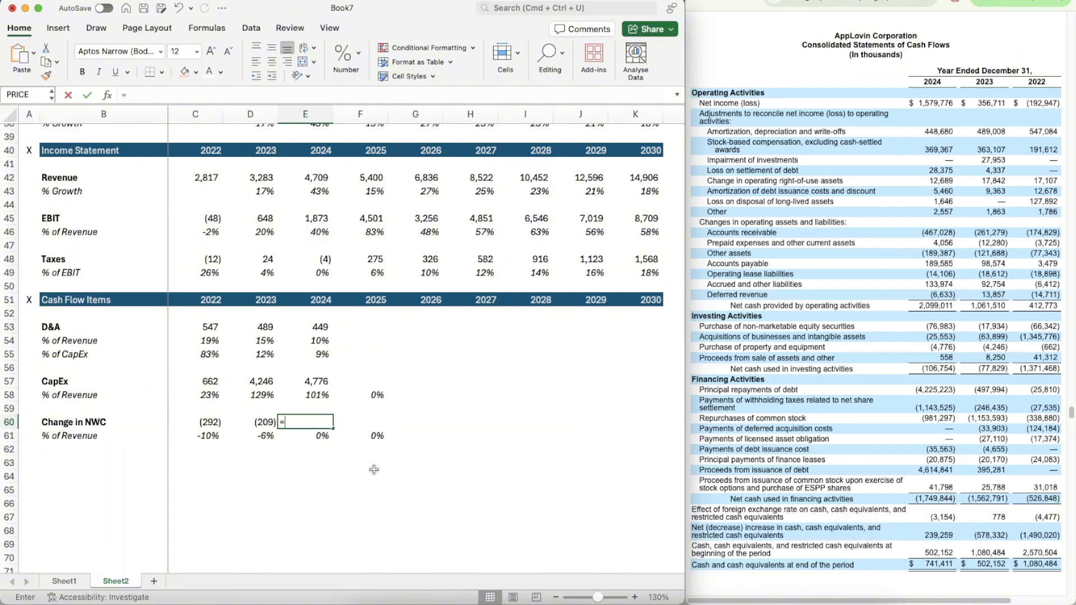
{"action": "type", "text": "-467"}
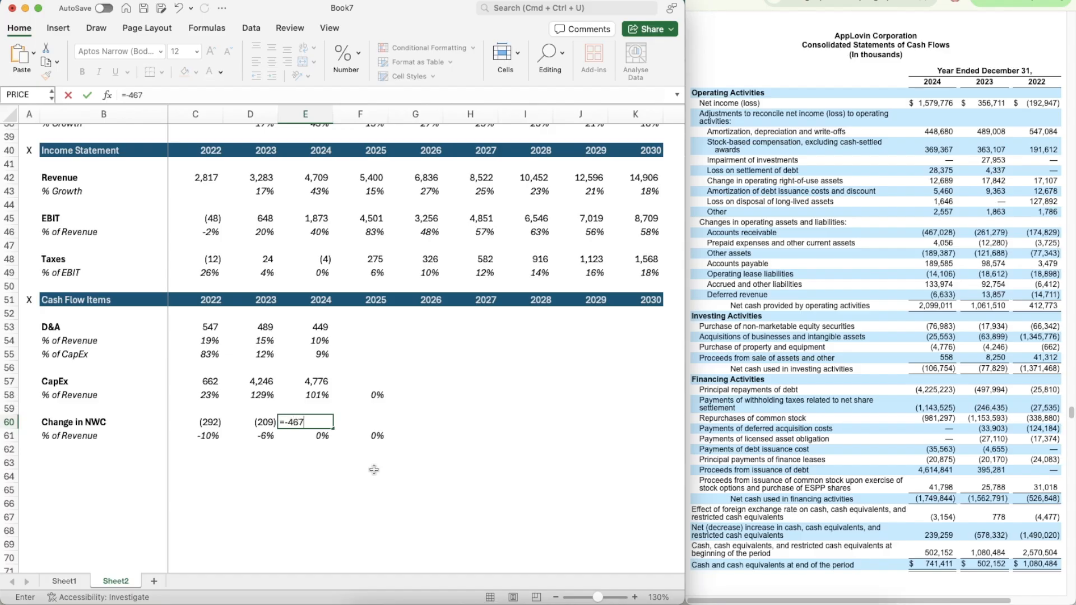
{"action": "type", "text": ".028+4.056-1"}
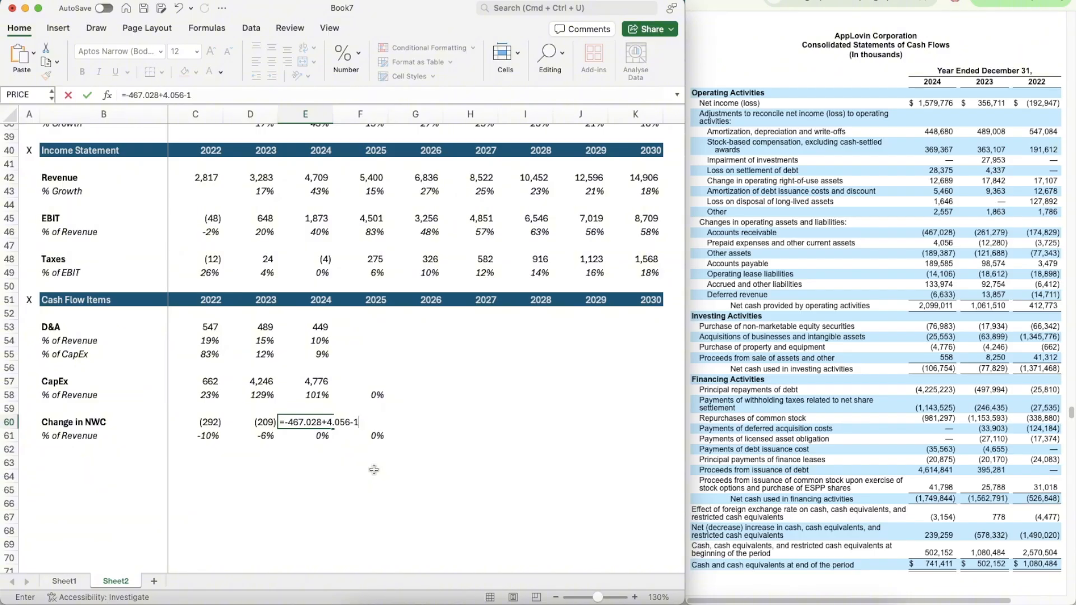
{"action": "type", "text": "89.387+189.585"}
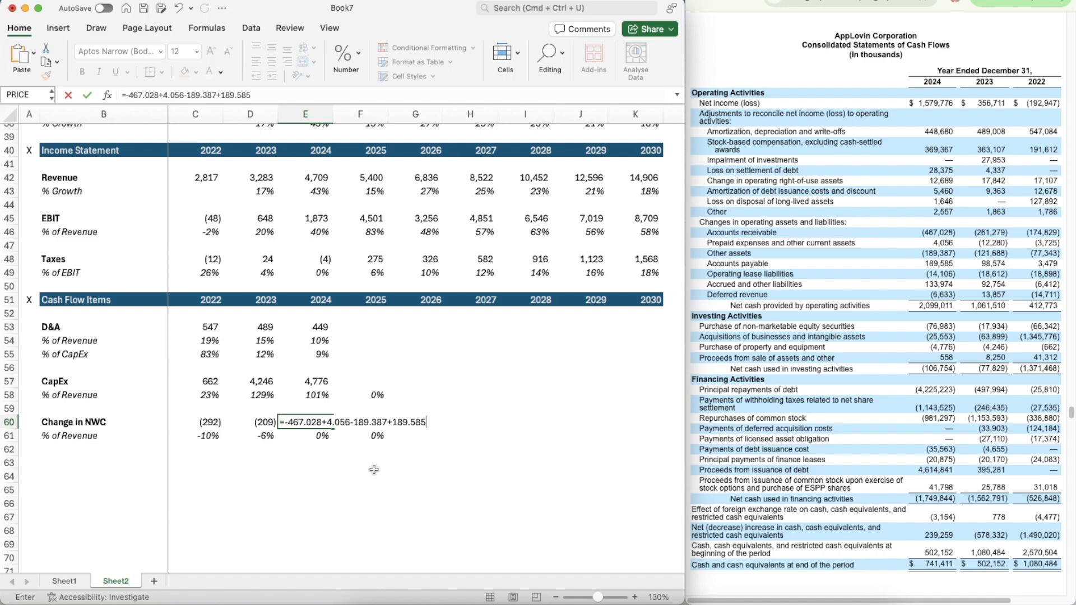
{"action": "type", "text": "-14.106+133.97"}
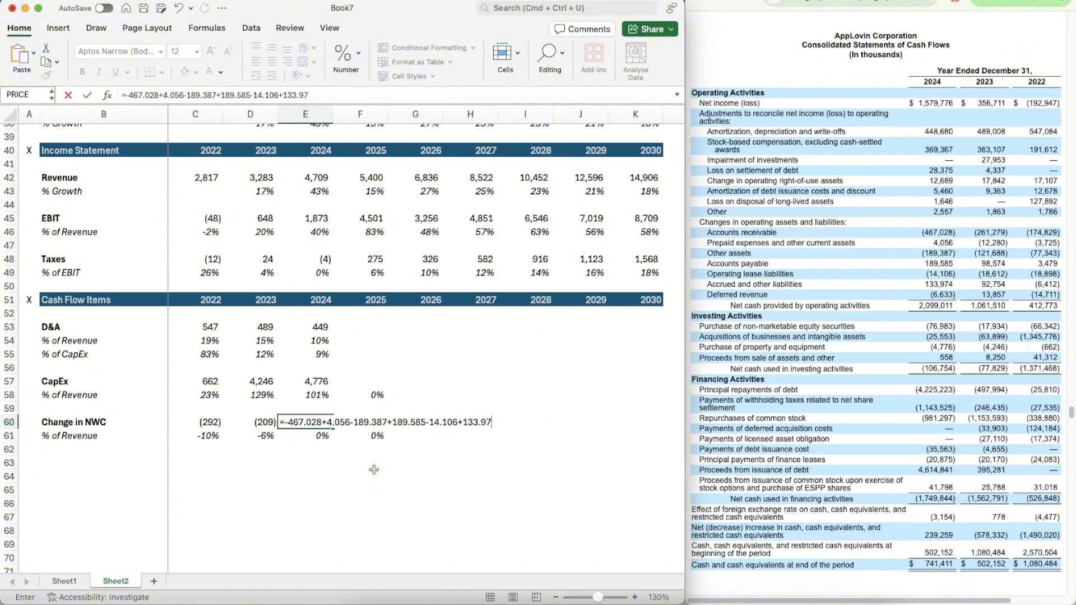
{"action": "type", "text": "4-6.663"}
{"action": "key", "text": "Return"}
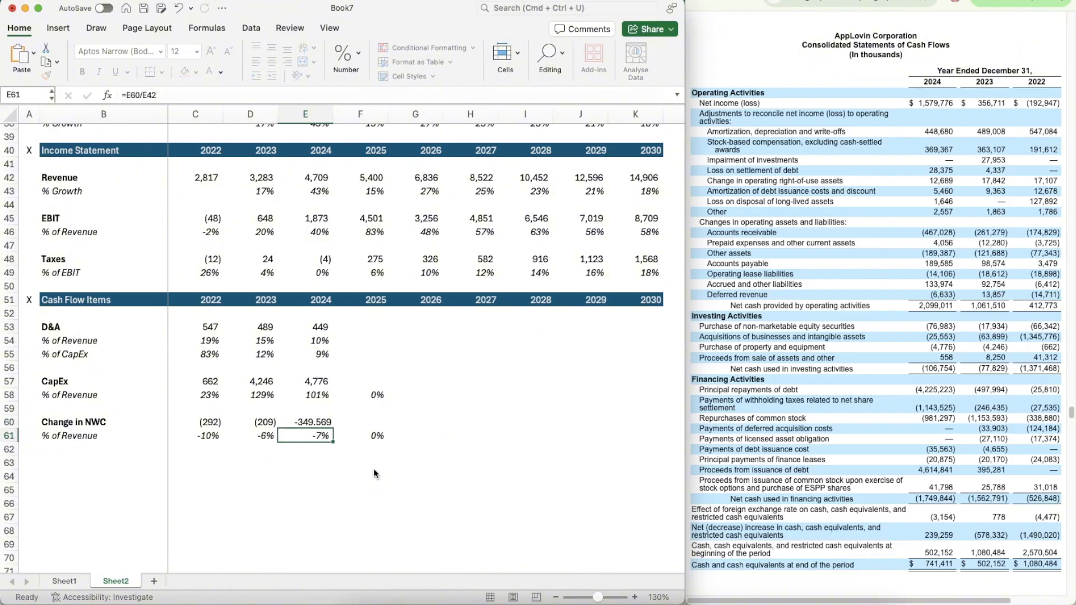
- Apply the number formatting of the 2023 change in NWC cell D60 to E60
{"action": "key", "text": "Up"}
{"action": "key", "text": "Left"}
{"action": "key", "text": "super+shift+c"}
{"action": "key", "text": "Right"}
{"action": "key", "text": "super+shift+v"}
{"action": "key", "text": "Right"}
{"action": "key", "text": "Down"}
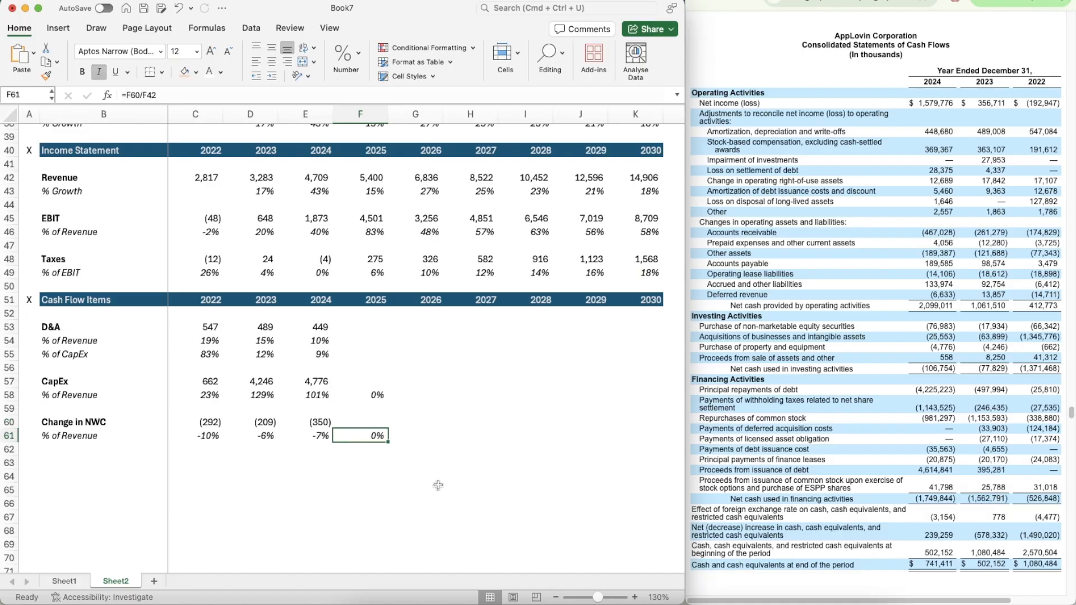
- Bring up AppLovin's condensed cash flow statement for the six months ended June 30, 2025 in the browser
{"action": "left_click", "coordinate": [882, 1]}
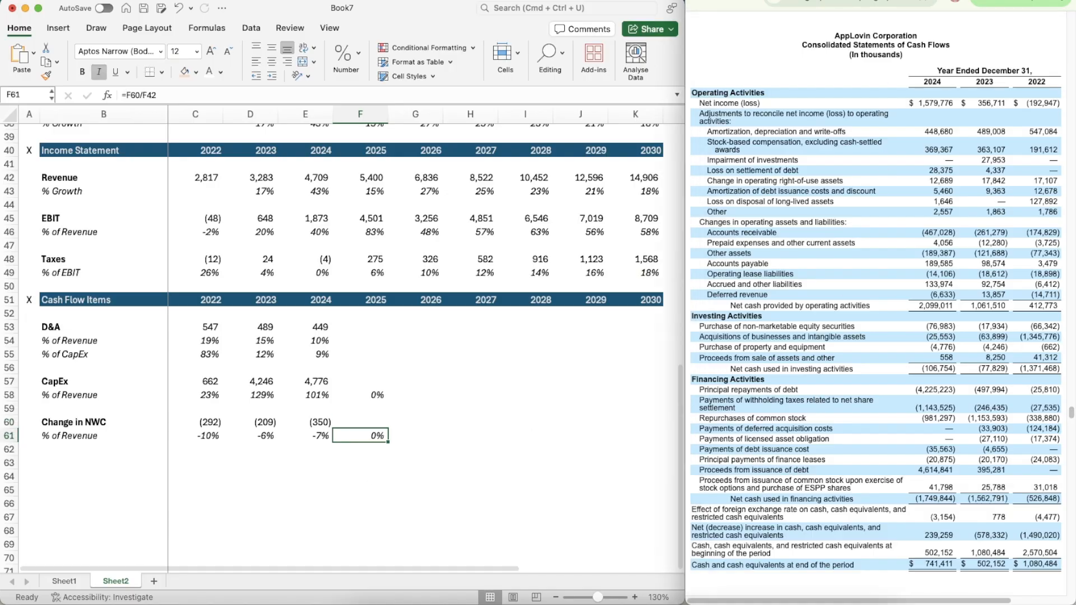
{"action": "scroll", "coordinate": [829, 357], "scroll_direction": "up", "scroll_amount": 2}
{"action": "scroll", "coordinate": [830, 357], "scroll_direction": "down", "scroll_amount": 2}
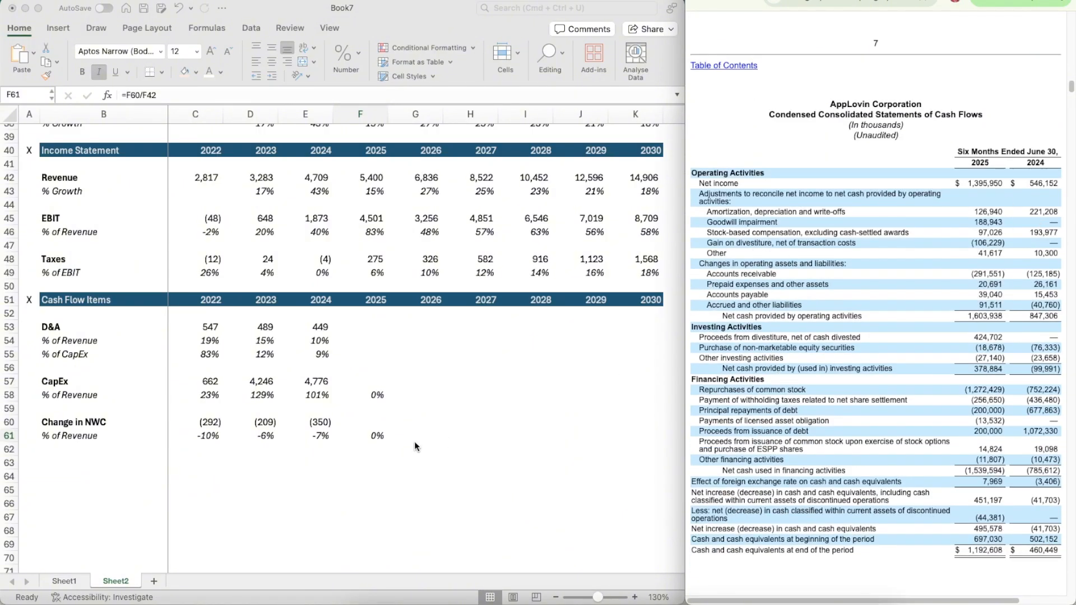
- Return to the workbook and calculate the ratio of full-year to six-month 2024 D&A in I53 with =E53/221.208
{"action": "left_click", "coordinate": [337, 465]}
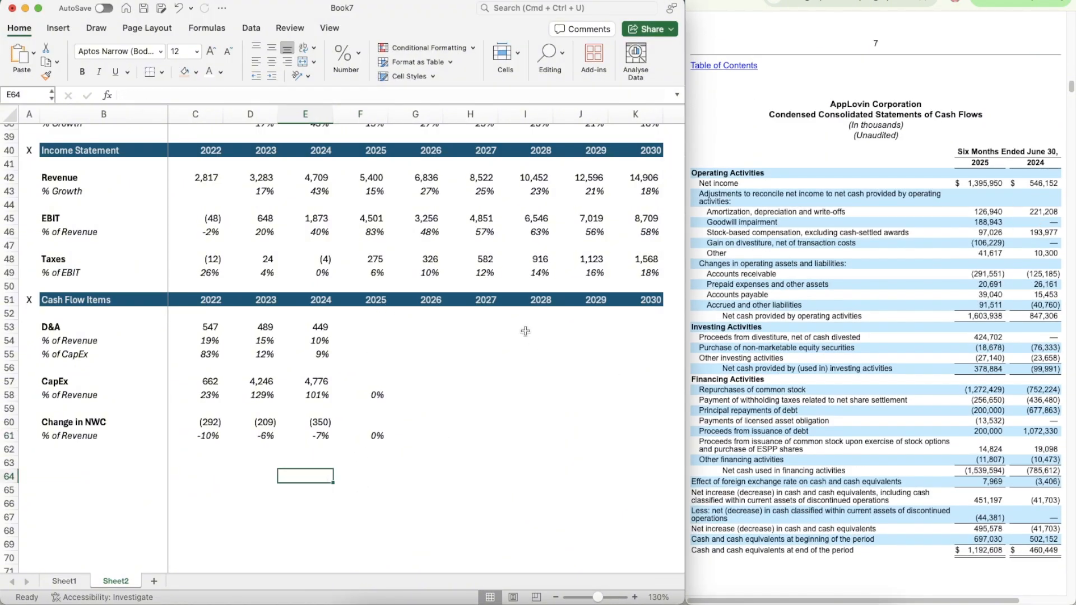
{"action": "left_click", "coordinate": [524, 330]}
{"action": "type", "text": "="}
{"action": "key", "text": "Left"}
{"action": "key", "text": "Left"}
{"action": "key", "text": "Left"}
{"action": "key", "text": "Left"}
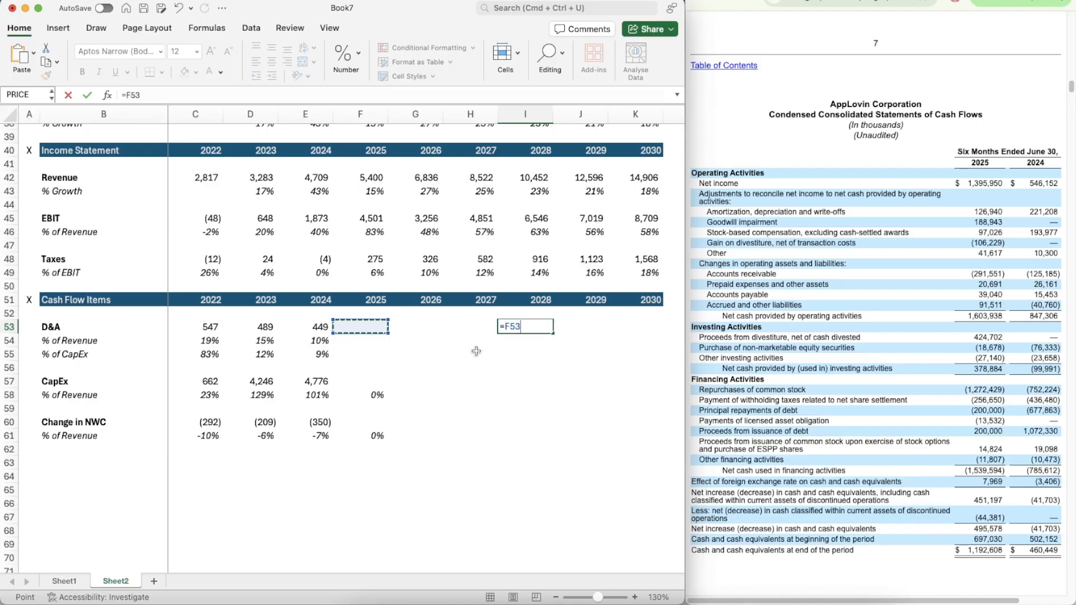
{"action": "type", "text": "/"}
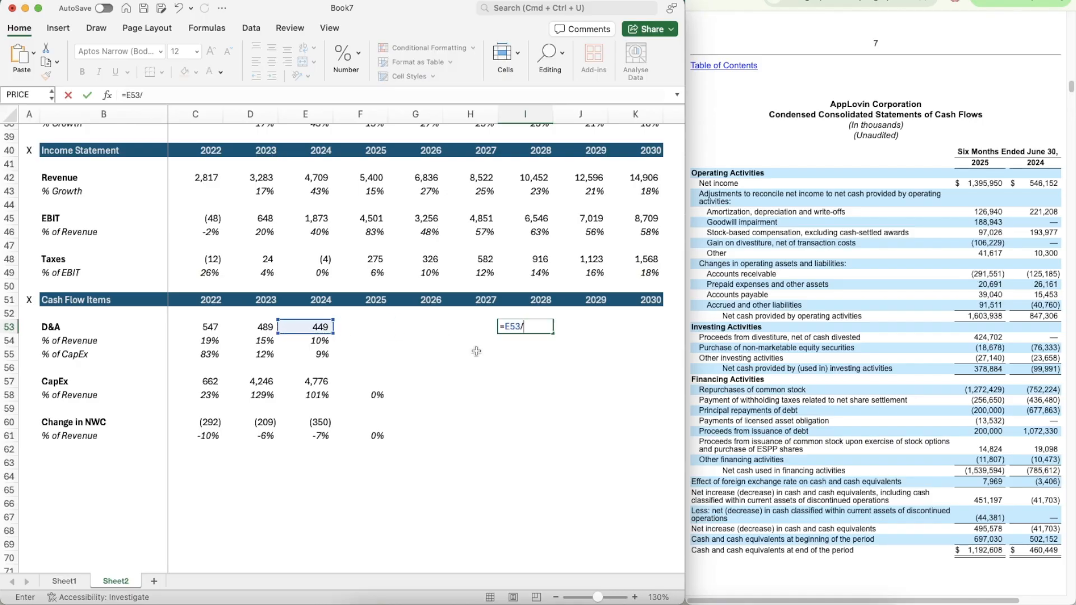
{"action": "type", "text": "221.208"}
{"action": "key", "text": "Return"}
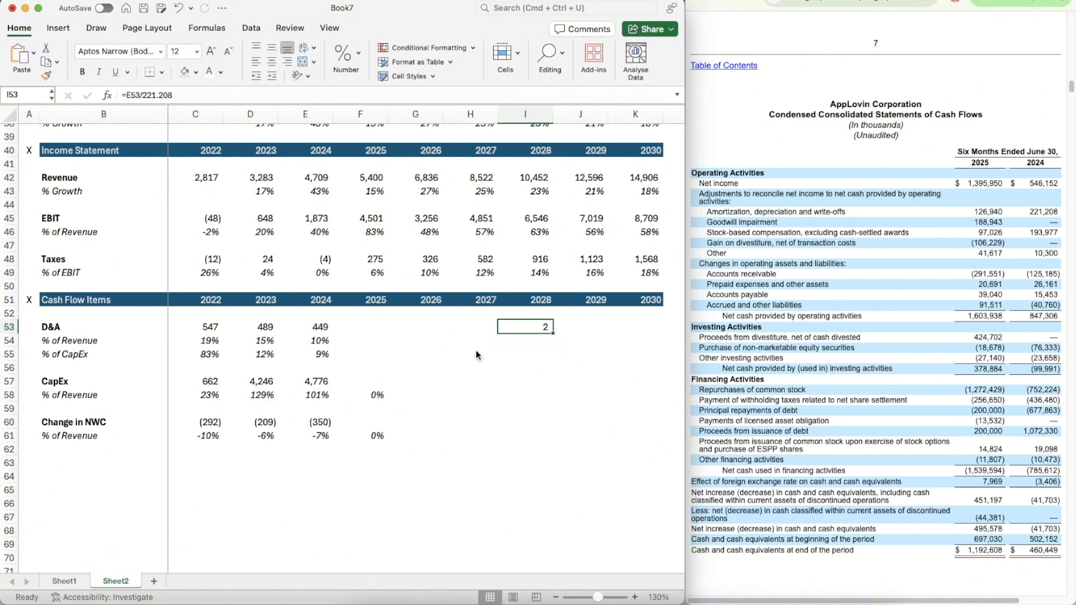
- Show the D&A ratio in I53 with three decimal places
{"action": "left_click", "coordinate": [356, 56]}
{"action": "left_click", "coordinate": [371, 112]}
{"action": "left_click", "coordinate": [372, 112]}
{"action": "left_click", "coordinate": [371, 112]}
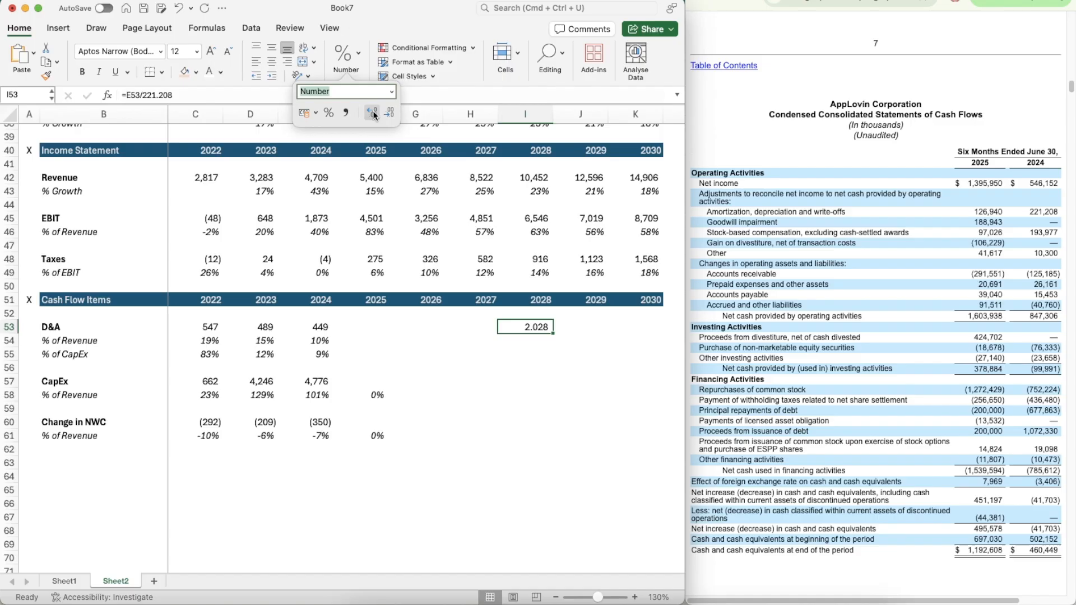
- Estimate the 2025 D&A in F53 with the formula =126.940*2.028
{"action": "left_click", "coordinate": [363, 326]}
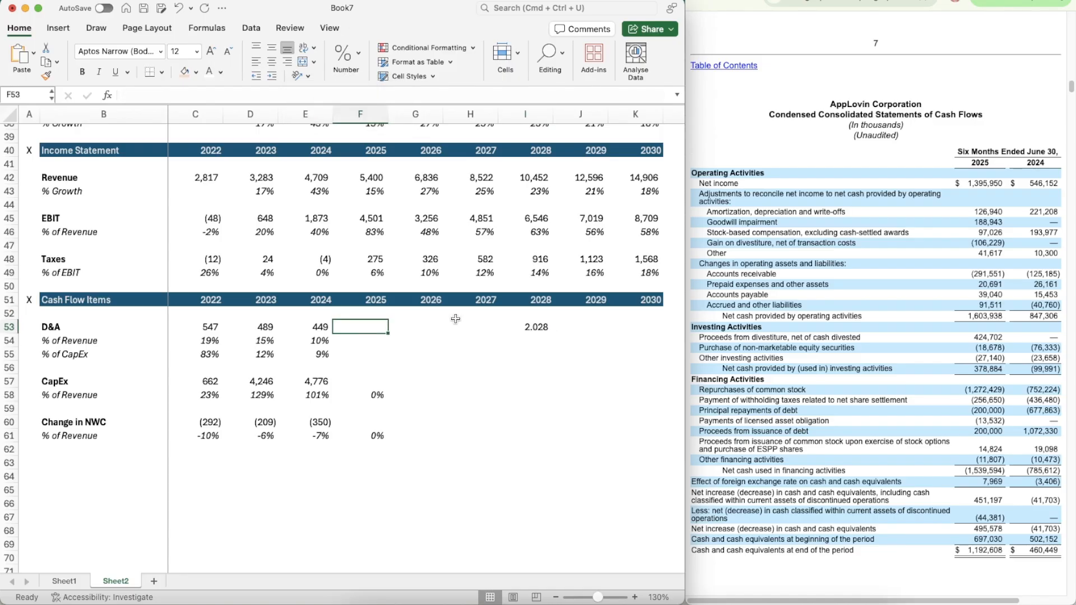
{"action": "type", "text": "="}
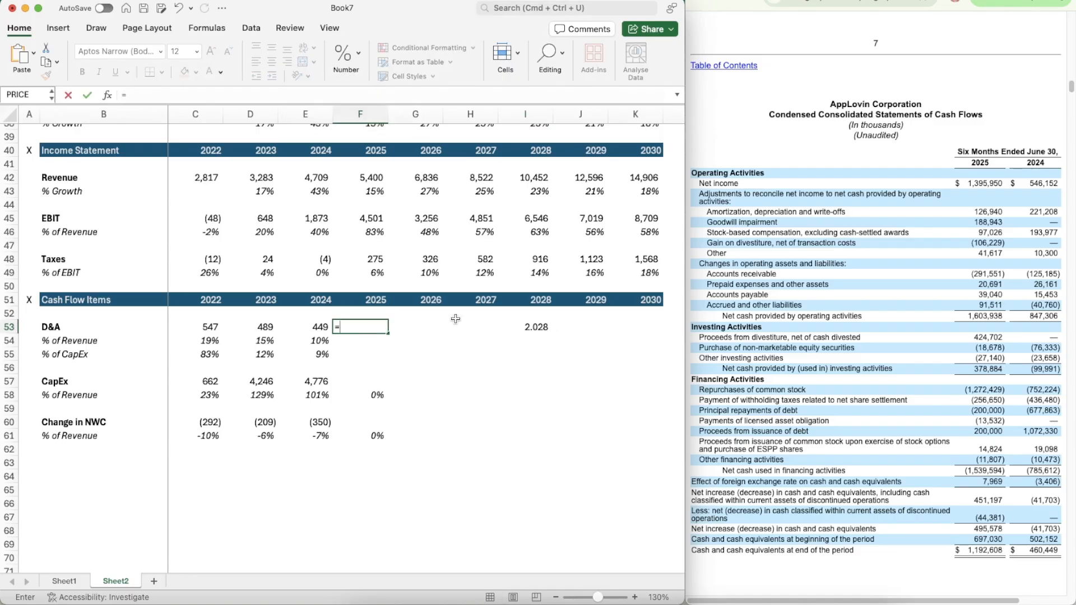
{"action": "type", "text": "126.940*2.028"}
{"action": "key", "text": "Return"}
{"action": "key", "text": "Up"}
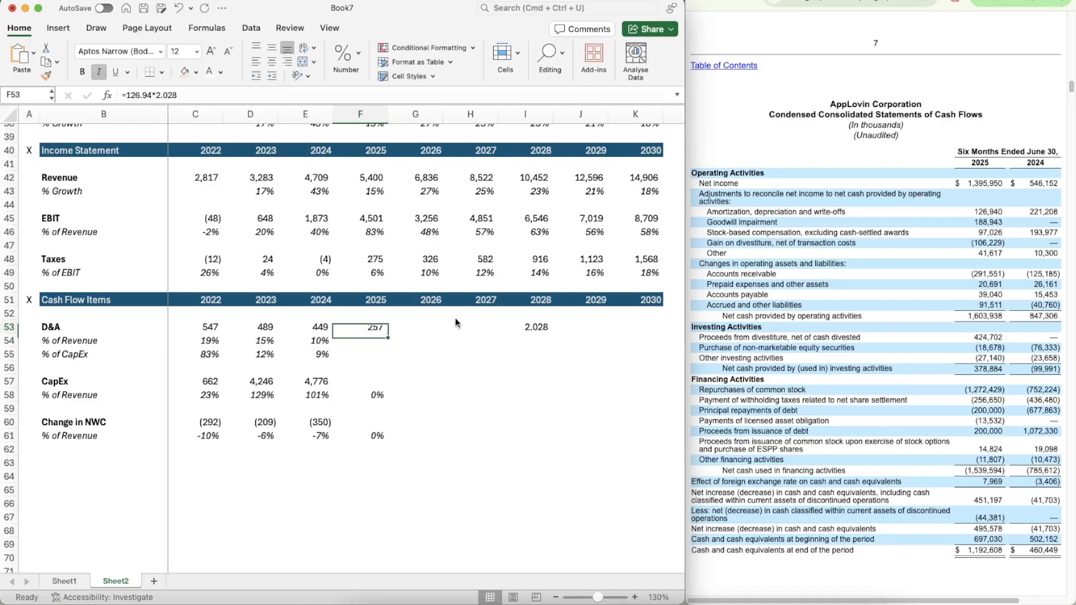
- Apply the formatting of the 2024 D&A cell E53 to F53
{"action": "key", "text": "Left"}
{"action": "key", "text": "super+shift+c"}
{"action": "key", "text": "Right"}
{"action": "key", "text": "super+shift+v"}
- Copy the D&A percentage-of-revenue and percentage-of-CapEx formulas from E54 and E55 to the 2025 cells F54 and F55
{"action": "key", "text": "Down"}
{"action": "key", "text": "Down"}
{"action": "key", "text": "Left"}
{"action": "key", "text": "Up"}
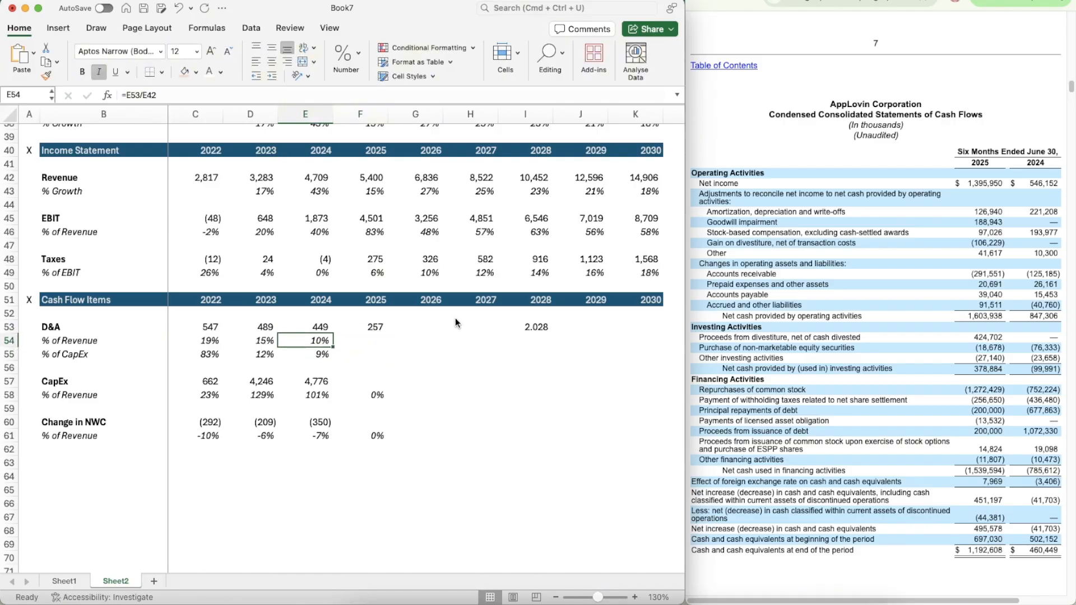
{"action": "key", "text": "super+c"}
{"action": "key", "text": "Right"}
{"action": "key", "text": "super+v"}
{"action": "key", "text": "Down"}
{"action": "key", "text": "Left"}
{"action": "key", "text": "super+c"}
{"action": "key", "text": "Right"}
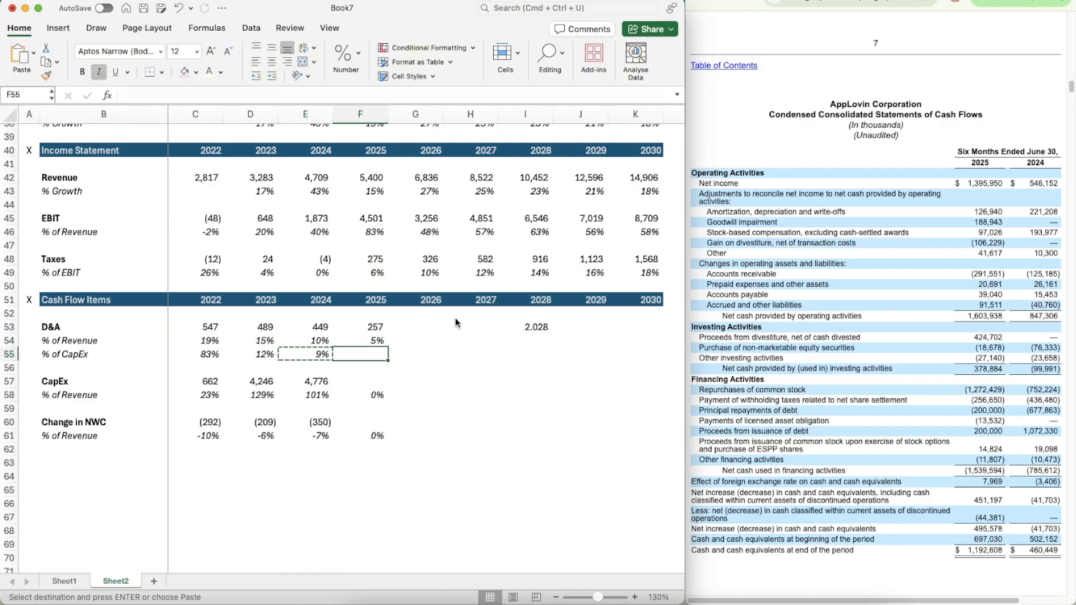
{"action": "key", "text": "super+v"}
- Clear the helper D&A ratio in I53 and enter 0 as the 2025 CapEx in F57
{"action": "left_click", "coordinate": [552, 324]}
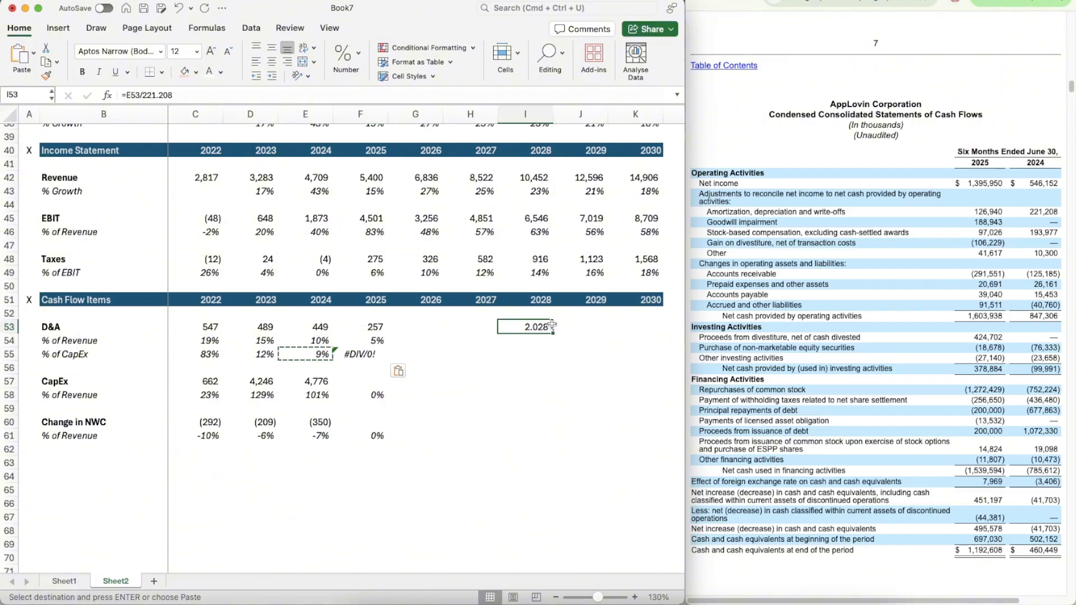
{"action": "key", "text": "Delete"}
{"action": "key", "text": "Down"}
{"action": "key", "text": "Down"}
{"action": "key", "text": "Left"}
{"action": "key", "text": "Left"}
{"action": "key", "text": "Left"}
{"action": "key", "text": "Down"}
{"action": "key", "text": "Down"}
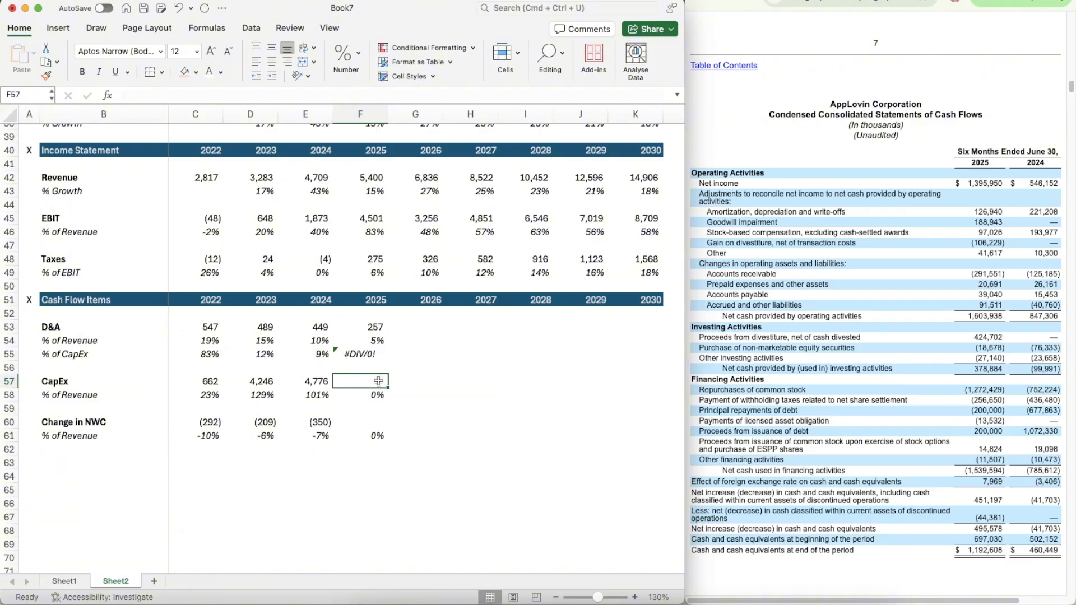
{"action": "type", "text": "0"}
{"action": "key", "text": "Return"}
{"action": "key", "text": "Up"}
{"action": "key", "text": "Up"}
{"action": "key", "text": "Up"}
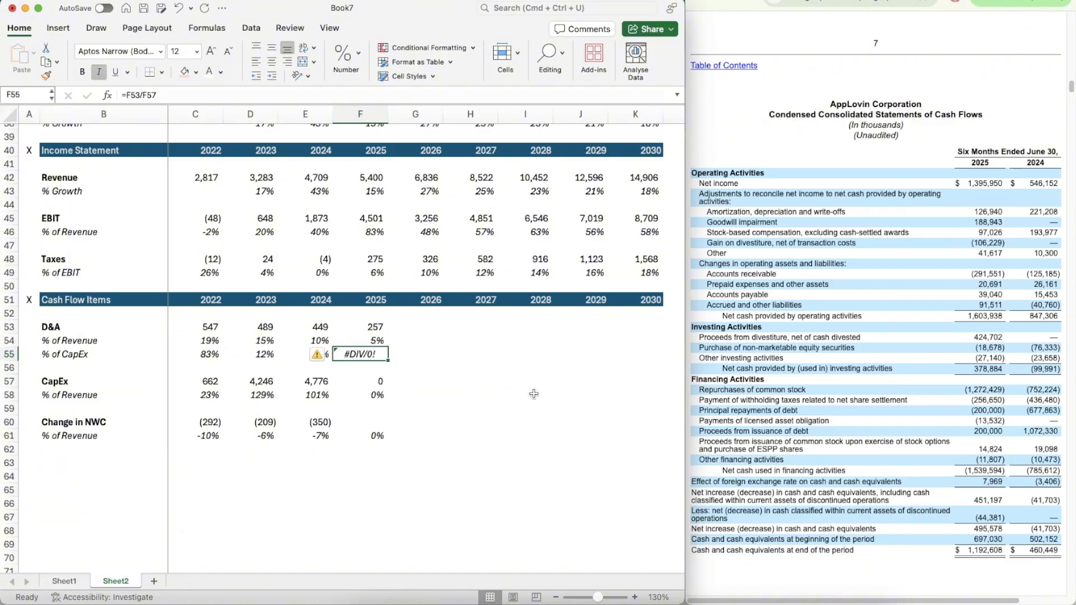
{"action": "key", "text": "Down"}
{"action": "key", "text": "Down"}
{"action": "key", "text": "Up"}
{"action": "key", "text": "Up"}
{"action": "key", "text": "Down"}
{"action": "key", "text": "Down"}
{"action": "key", "text": "Down"}
{"action": "key", "text": "Right"}
{"action": "key", "text": "Right"}
{"action": "key", "text": "Left"}
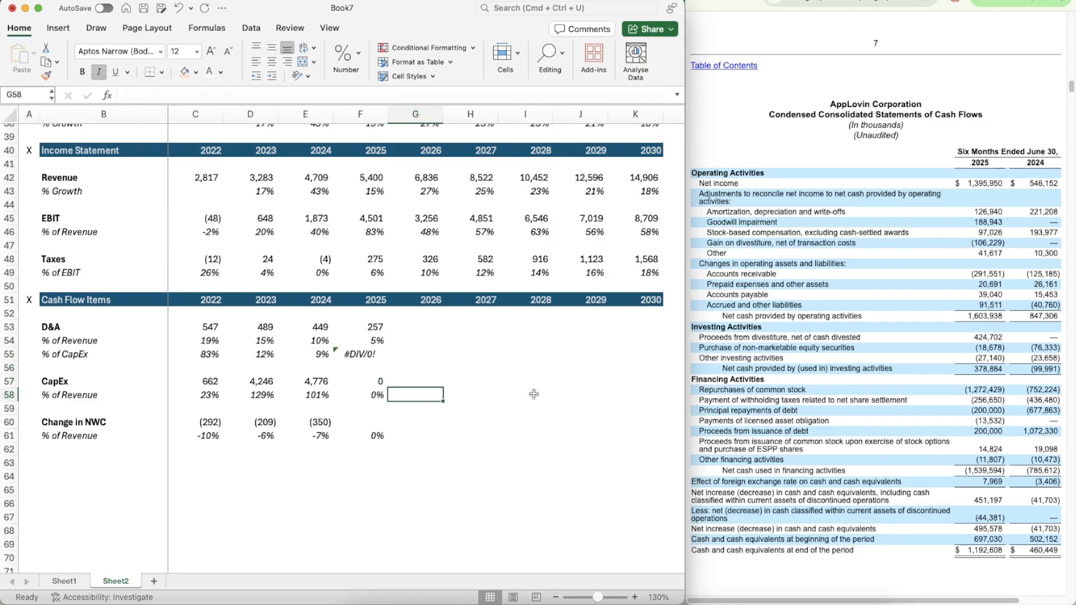
- Estimate the 2026 D&A percentage of revenue in G54 with the formula =AVERAGE(D54:F54)
{"action": "key", "text": "Up"}
{"action": "key", "text": "Up"}
{"action": "key", "text": "Up"}
{"action": "key", "text": "Up"}
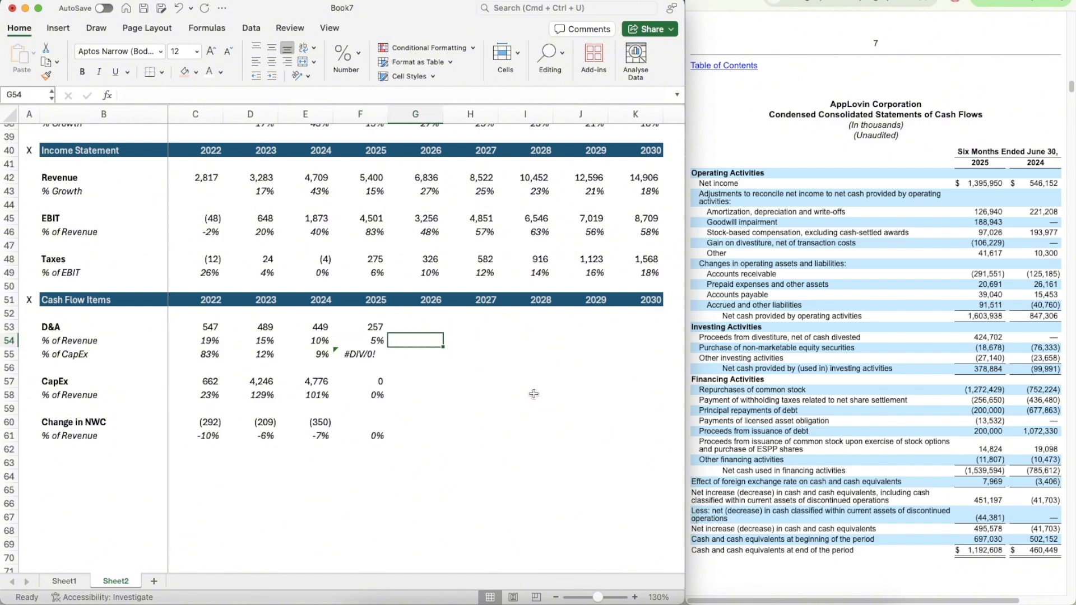
{"action": "type", "text": "=averag"}
{"action": "key", "text": "Tab"}
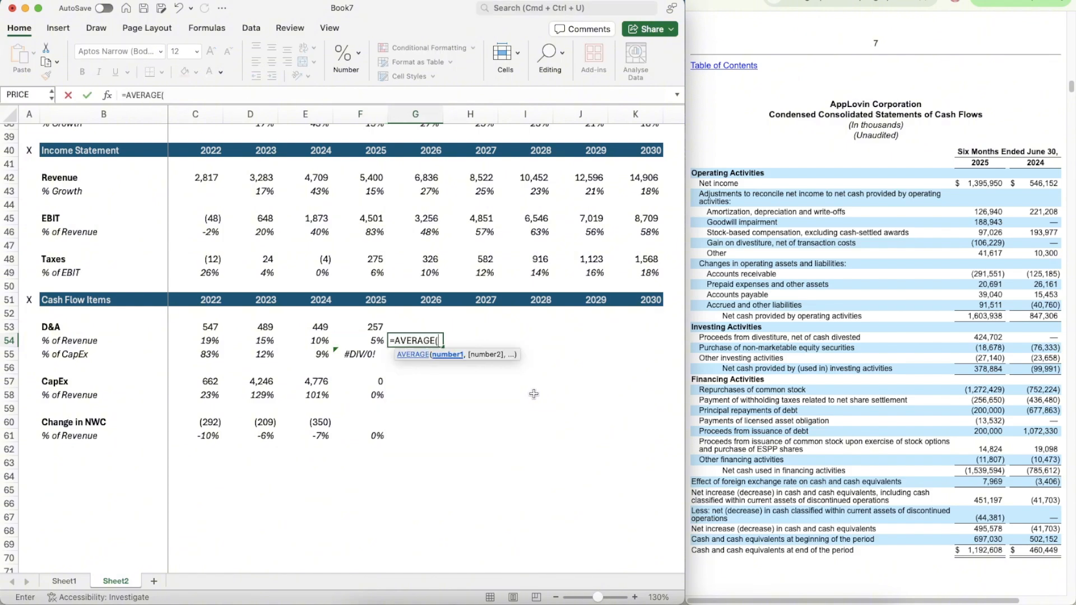
{"action": "key", "text": "Left"}
{"action": "key", "text": "shift+Left"}
{"action": "key", "text": "shift+Left"}
{"action": "key", "text": "ctrl+Return"}
- Copy the three-year average D&A percentage formula from G54 to the 2027–2030 cells H54:K54
{"action": "key", "text": "super+c"}
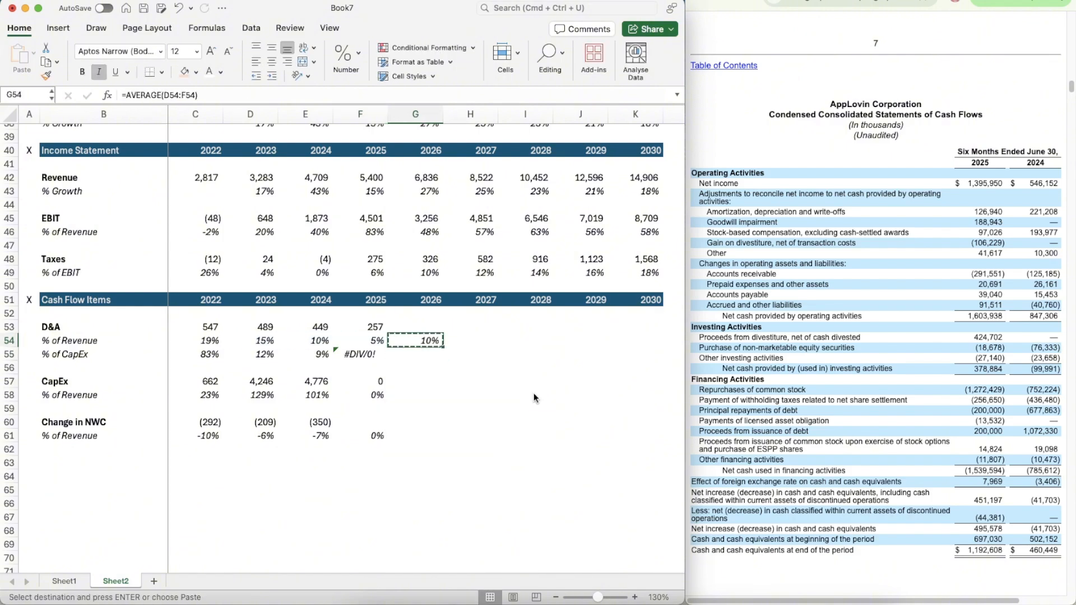
{"action": "key", "text": "Right"}
{"action": "key", "text": "shift+Right"}
{"action": "key", "text": "shift+Right"}
{"action": "key", "text": "shift+Right"}
{"action": "key", "text": "super+v"}
{"action": "key", "text": "Left"}
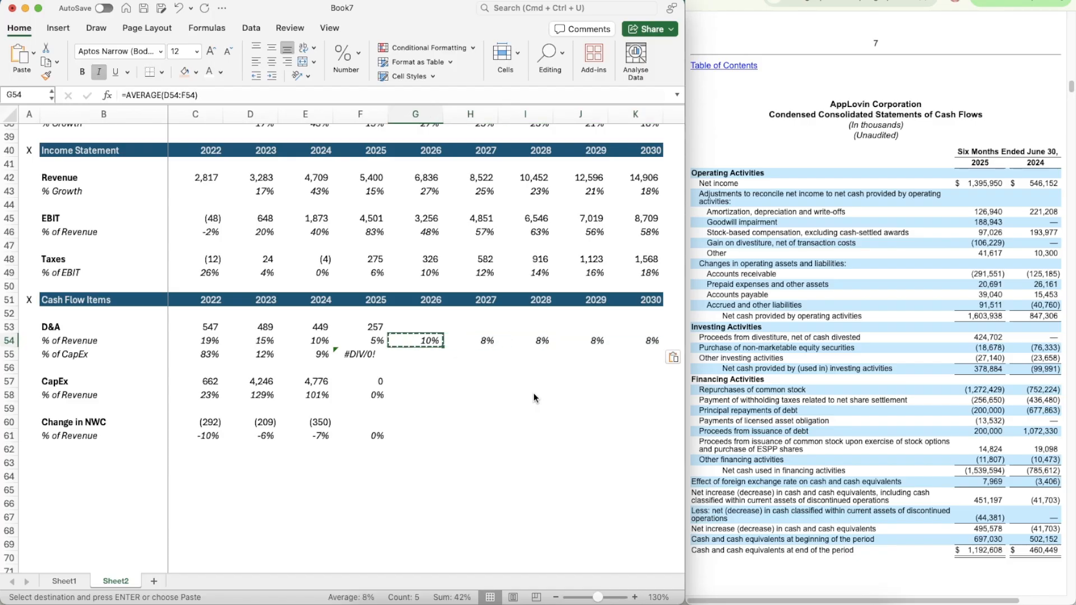
- Try to replace the formula in G54 with an average of the 2024 and 2025 D&A percentages
{"action": "key", "text": "Up"}
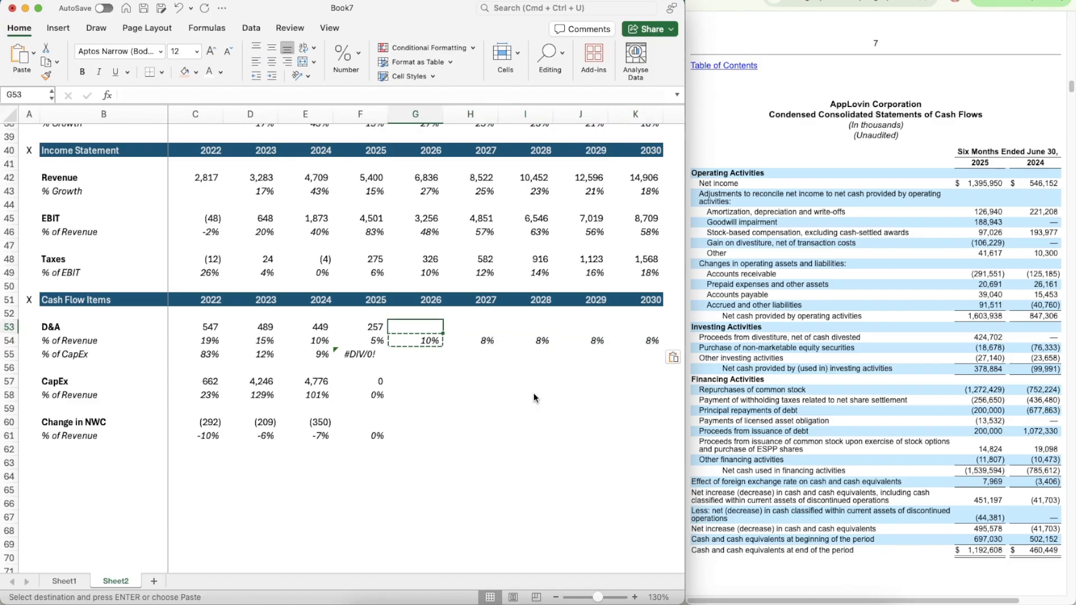
{"action": "key", "text": "Down"}
{"action": "type", "text": "="}
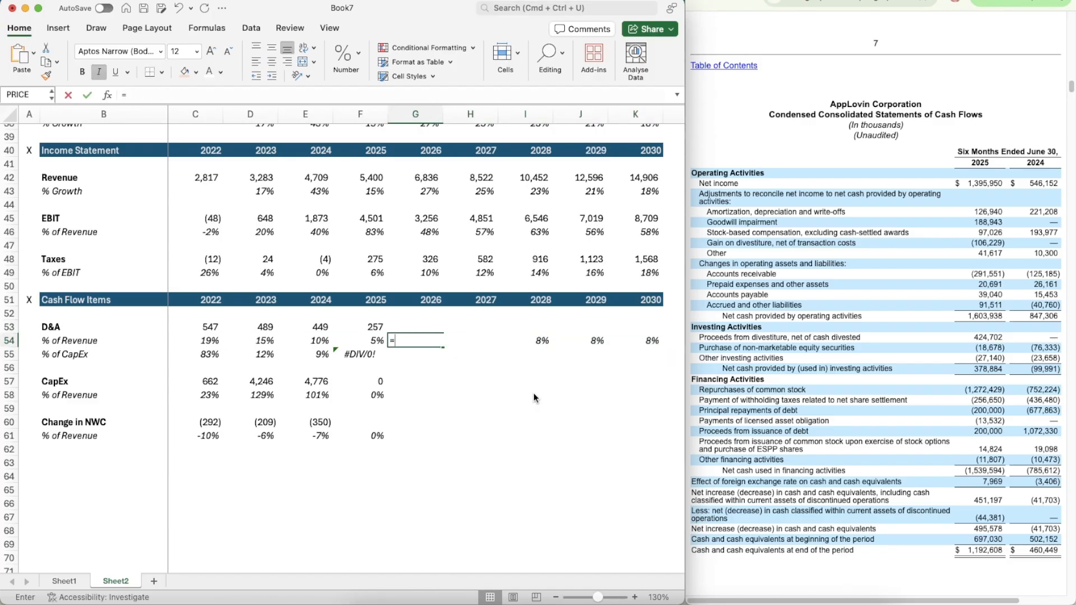
{"action": "type", "text": "average"}
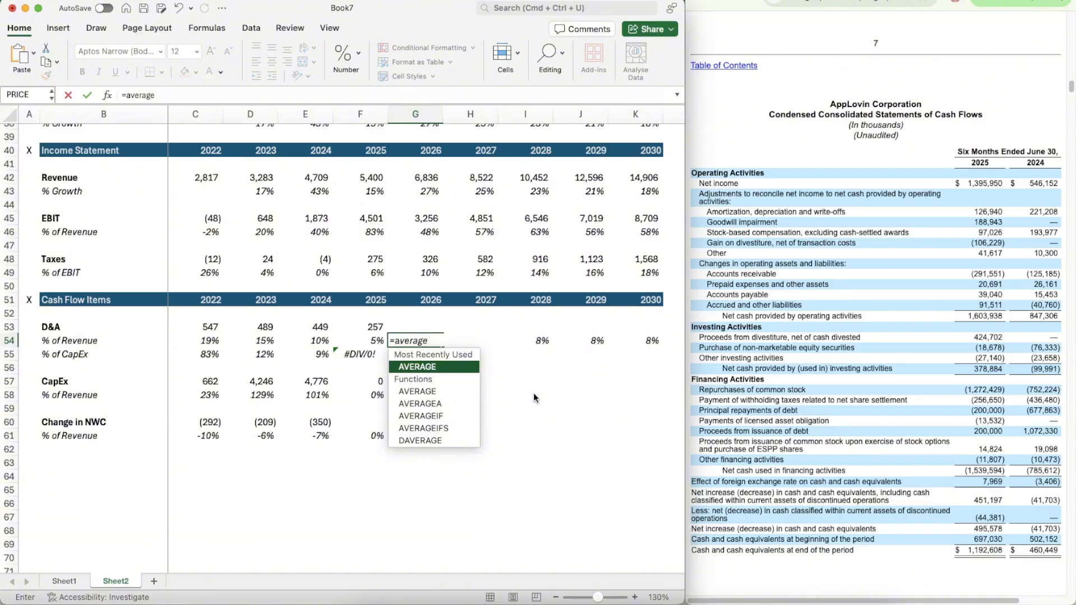
{"action": "key", "text": "Left"}
{"action": "key", "text": "shift+Left"}
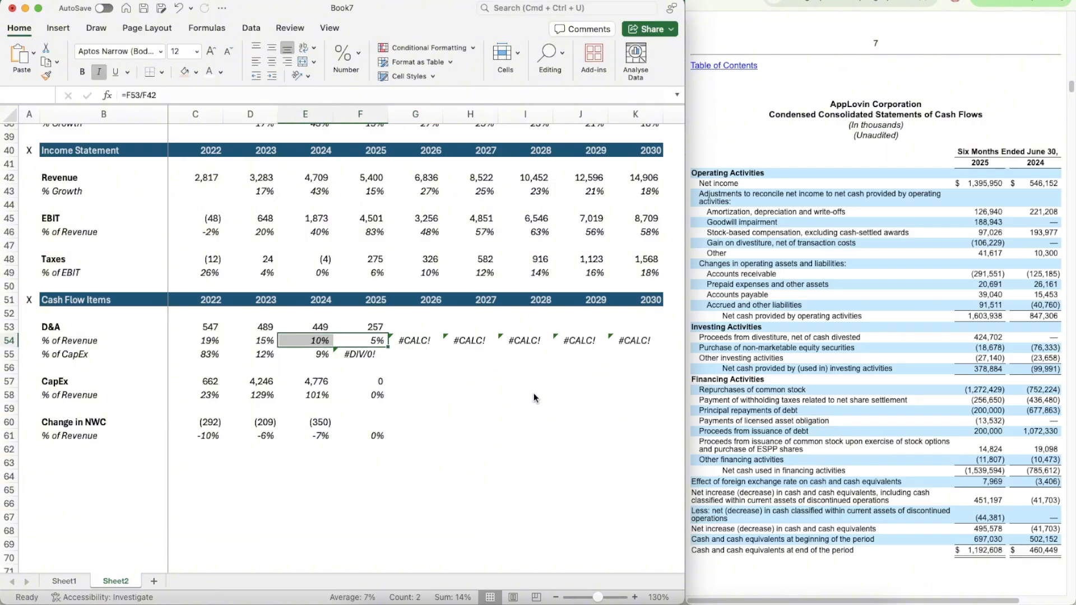
{"action": "key", "text": "Return"}
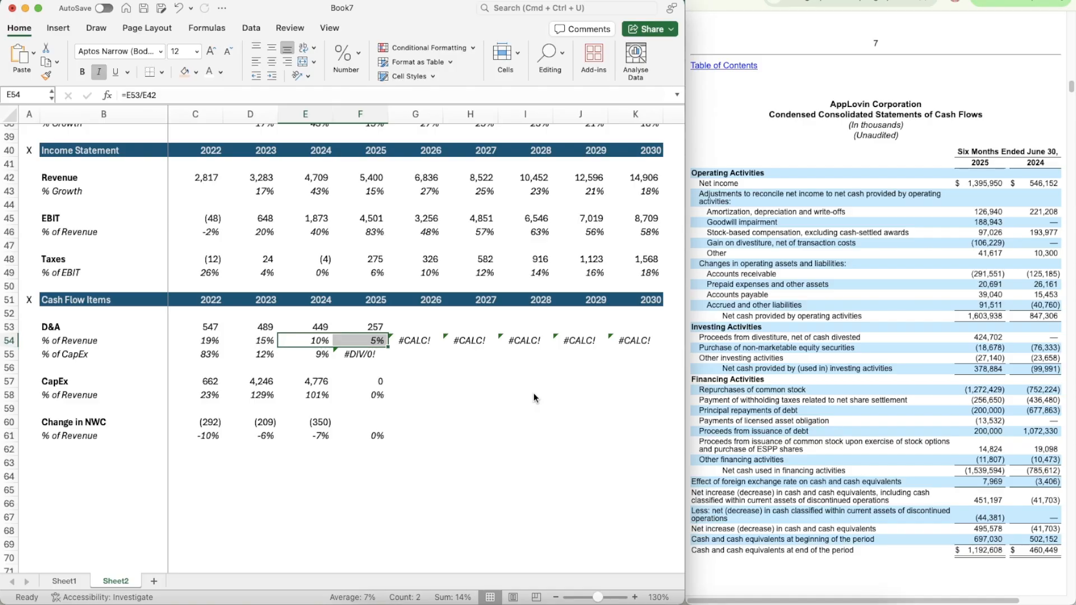
- Set the 2026 D&A percentage of revenue in G54 to =AVERAGE(E54:F54)
{"action": "key", "text": "Right"}
{"action": "key", "text": "Right"}
{"action": "type", "text": "=avera"}
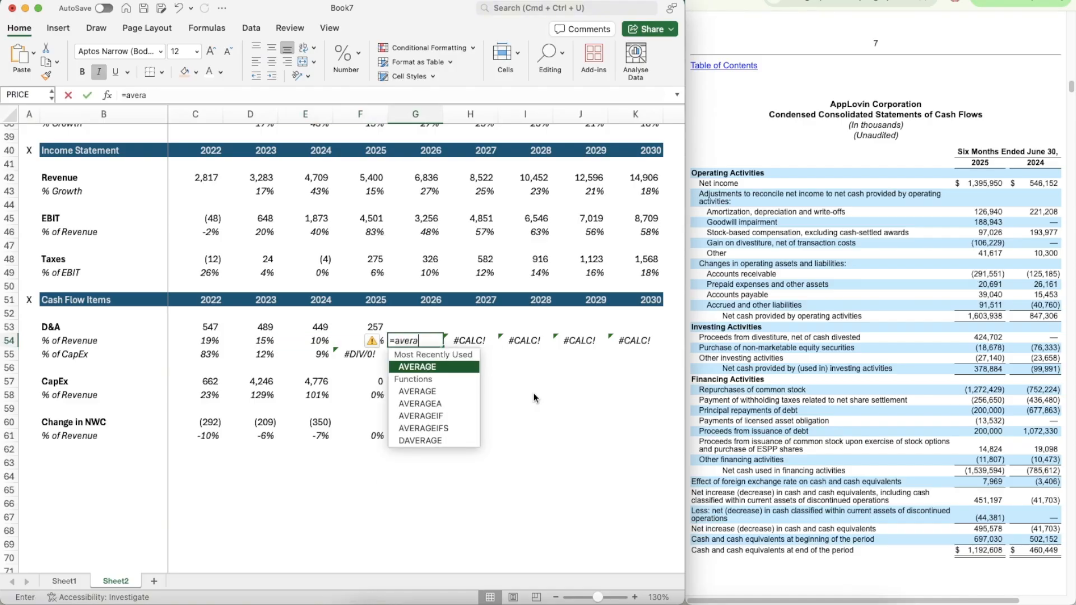
{"action": "key", "text": "Tab"}
{"action": "key", "text": "Left"}
{"action": "key", "text": "shift+Left"}
{"action": "key", "text": "Return"}
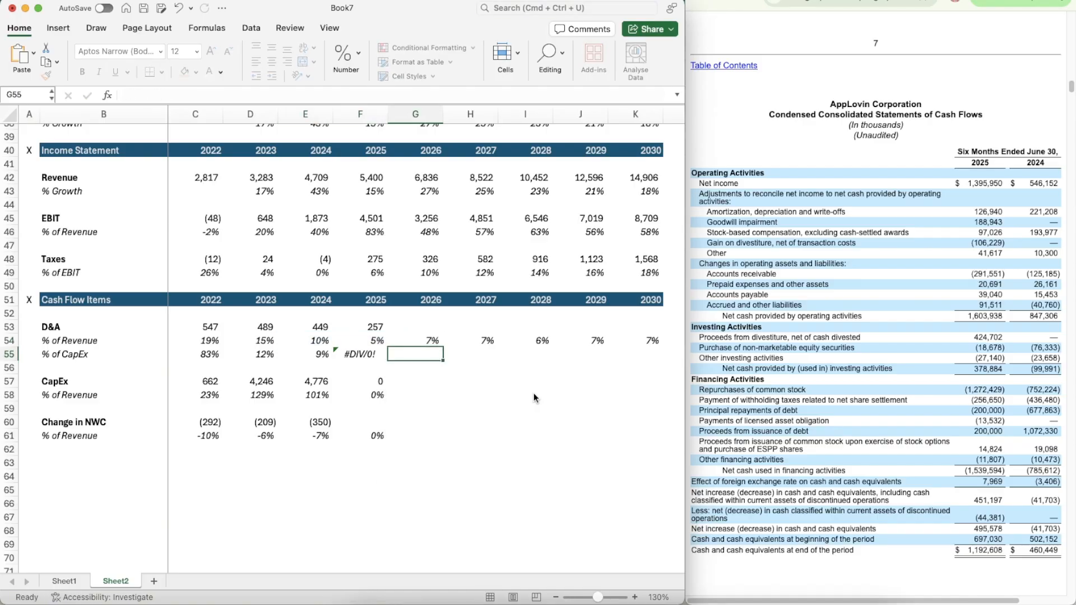
- Copy the two-year average D&A percentage formula from G54 across to the 2027–2030 cells H54:K54
{"action": "key", "text": "Up"}
{"action": "key", "text": "super+c"}
{"action": "key", "text": "shift+Right"}
{"action": "key", "text": "shift+Right"}
{"action": "key", "text": "shift+Right"}
{"action": "key", "text": "shift+Right"}
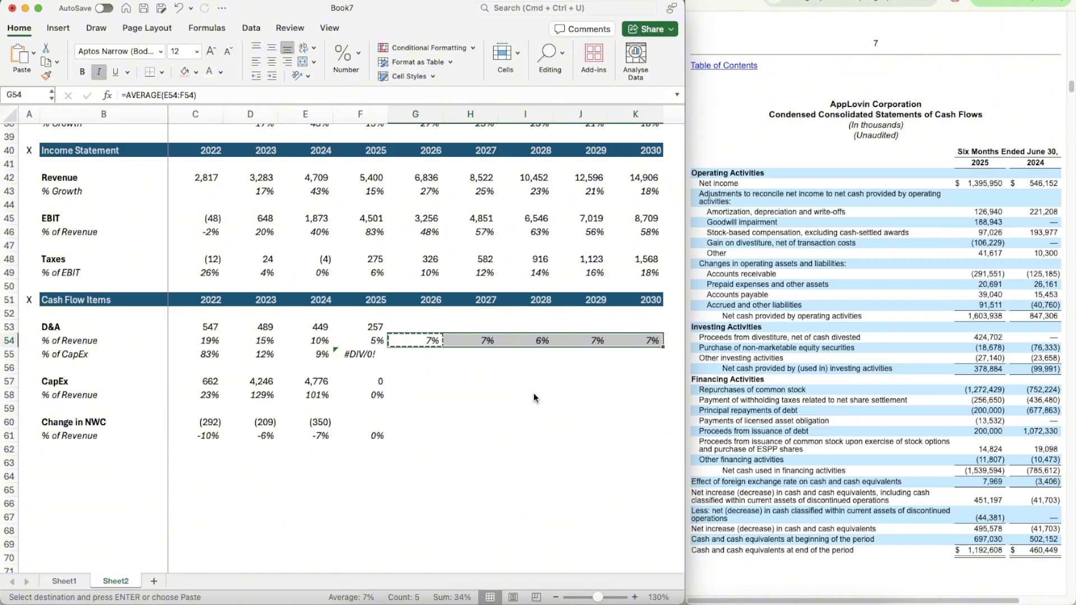
{"action": "key", "text": "super+v"}
{"action": "key", "text": "Escape"}
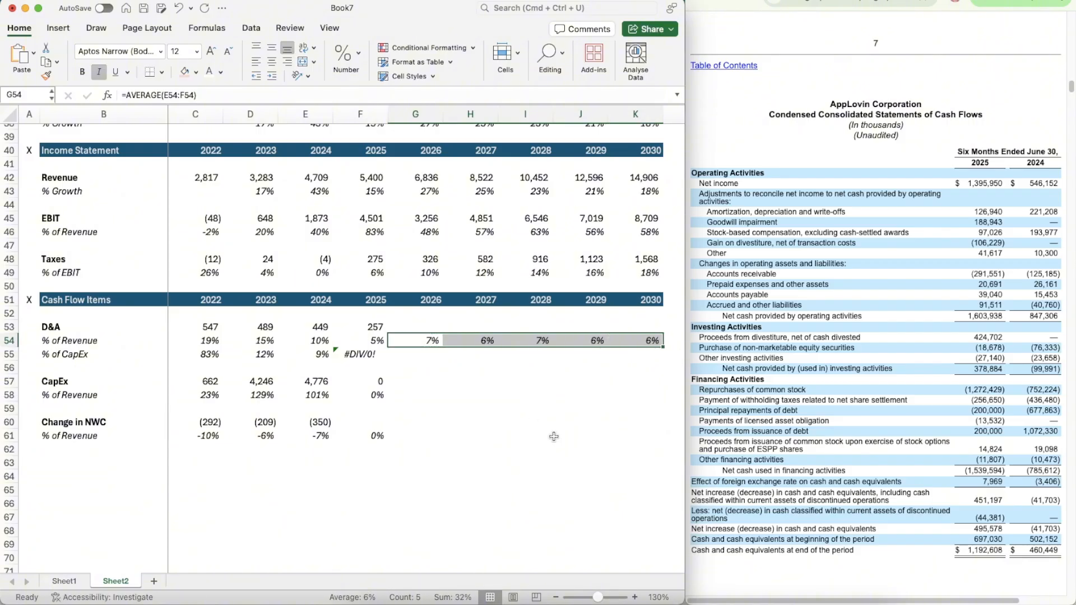
- Calculate the 2026 D&A in G53 as revenue times the D&A percentage with the formula =G42*G54
{"action": "key", "text": "Up"}
{"action": "type", "text": "="}
{"action": "key", "text": "Up"}
{"action": "key", "text": "Up"}
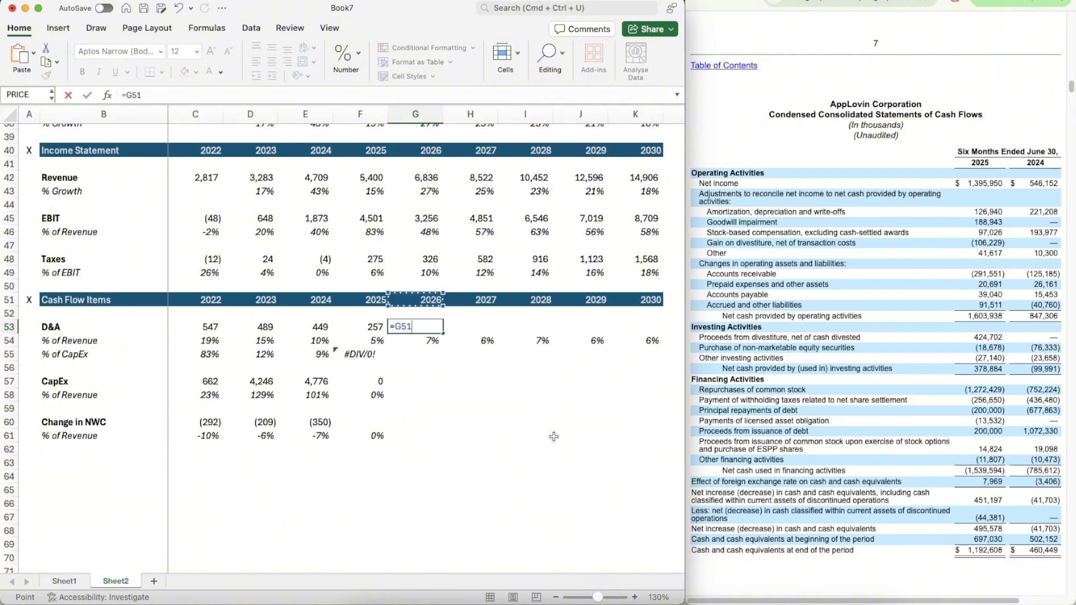
{"action": "key", "text": "Up"}
{"action": "key", "text": "Up"}
{"action": "key", "text": "Up"}
{"action": "key", "text": "Up"}
{"action": "key", "text": "Up"}
{"action": "key", "text": "Up"}
{"action": "key", "text": "Up"}
{"action": "key", "text": "Up"}
{"action": "key", "text": "Up"}
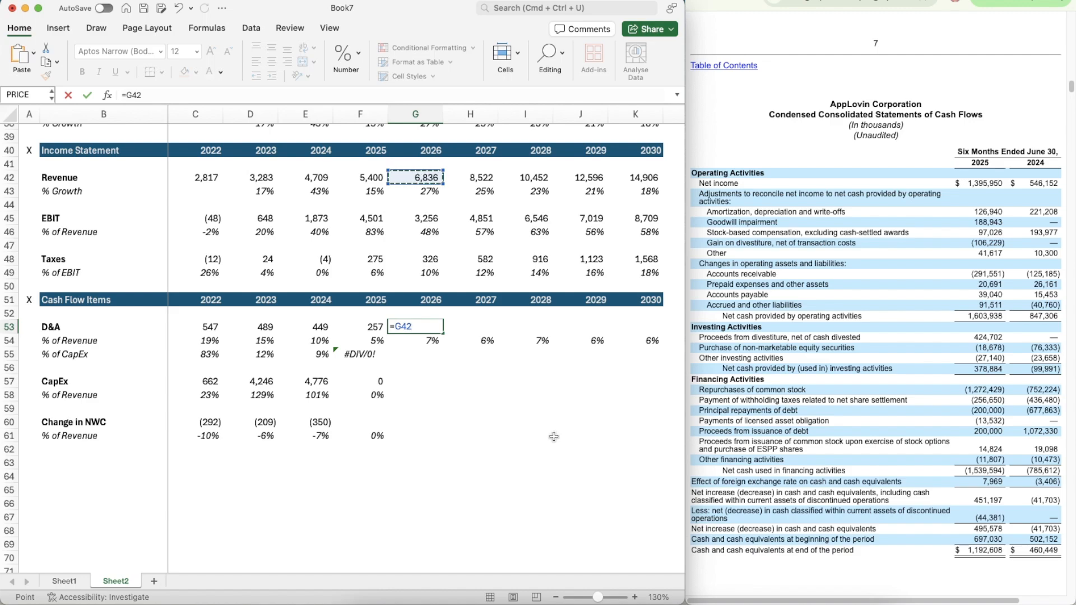
{"action": "type", "text": "*"}
{"action": "key", "text": "Down"}
{"action": "key", "text": "Return"}
{"action": "key", "text": "Up"}
- Match G53 to the formatting of F53 and copy its D&A formula to the 2027–2030 cells H53:K53
{"action": "key", "text": "Left"}
{"action": "key", "text": "super+shift+c"}
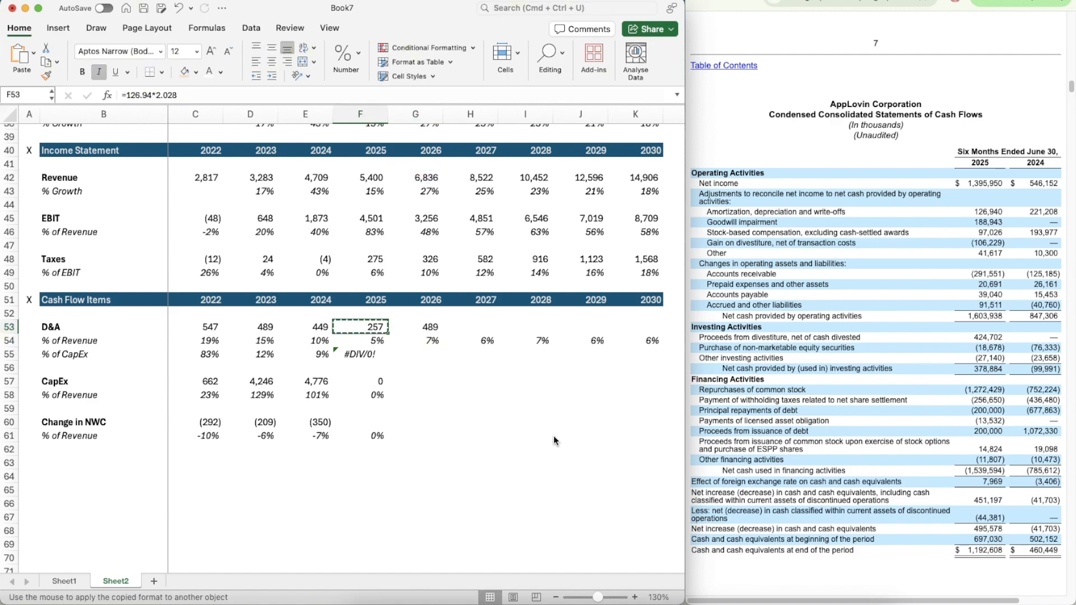
{"action": "key", "text": "Right"}
{"action": "key", "text": "super+c"}
{"action": "key", "text": "shift+Right"}
{"action": "key", "text": "shift+Right"}
{"action": "key", "text": "shift+Right"}
{"action": "key", "text": "shift+Right"}
{"action": "key", "text": "super+v"}
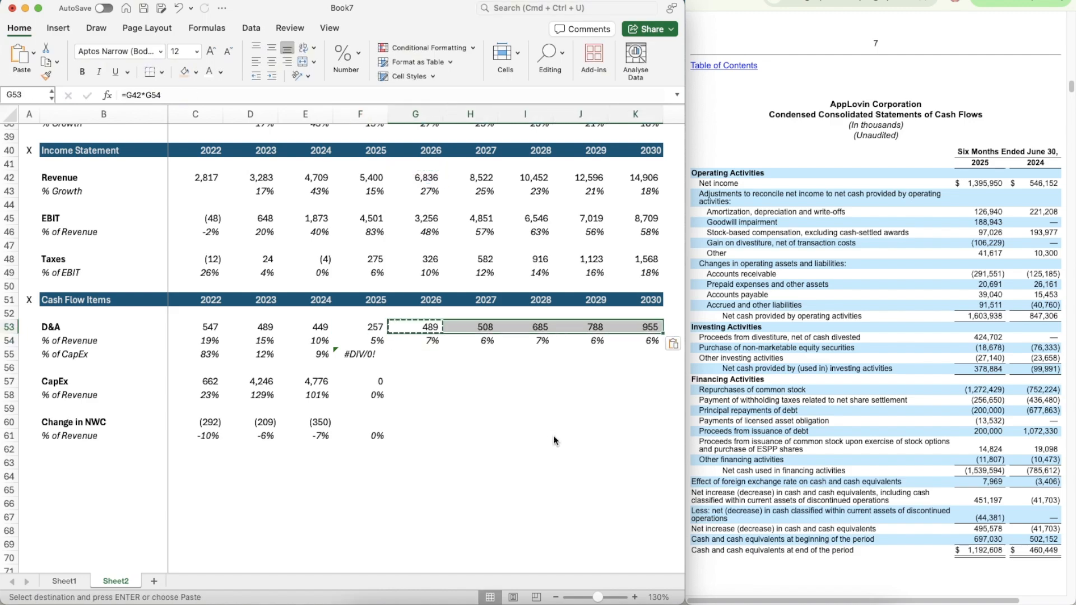
- Copy the D&A percentage-of-CapEx formula from E55 across to the 2025–2030 cells F55:K55
{"action": "key", "text": "Down"}
{"action": "key", "text": "Down"}
{"action": "key", "text": "Left"}
{"action": "key", "text": "Left"}
{"action": "key", "text": "super+c"}
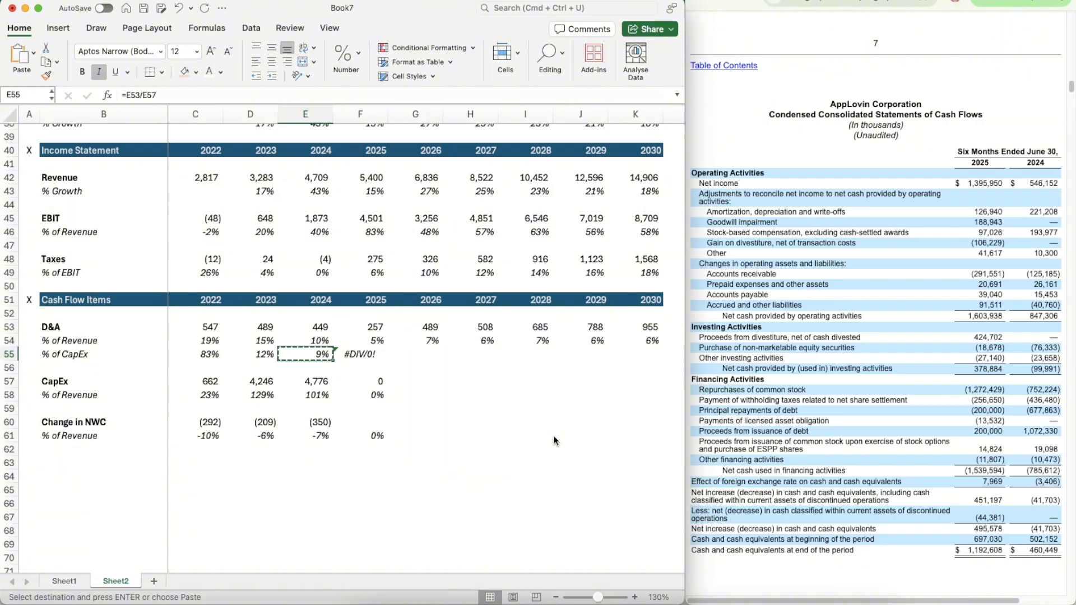
{"action": "key", "text": "shift+Right"}
{"action": "key", "text": "shift+Right"}
{"action": "key", "text": "shift+Right"}
{"action": "key", "text": "shift+Right"}
{"action": "key", "text": "shift+Right"}
{"action": "key", "text": "shift+Right"}
{"action": "key", "text": "super+v"}
- Enter the 2026 CapEx percentage of revenue in G58 with the formula =AVERAGE(E58:F58)
{"action": "key", "text": "Down"}
{"action": "key", "text": "Down"}
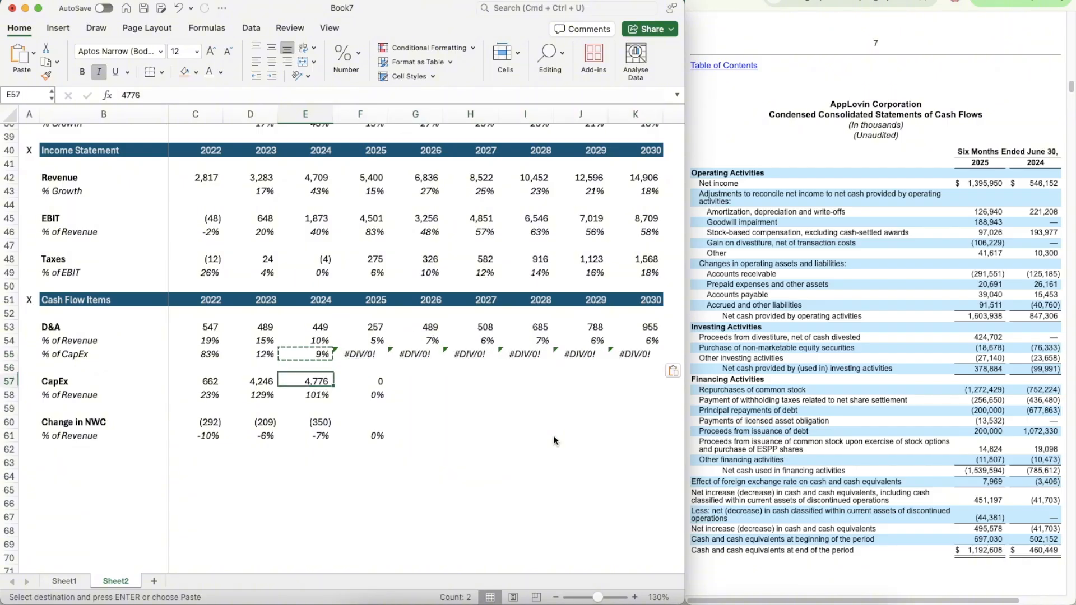
{"action": "key", "text": "Right"}
{"action": "key", "text": "Right"}
{"action": "key", "text": "Down"}
{"action": "type", "text": "="}
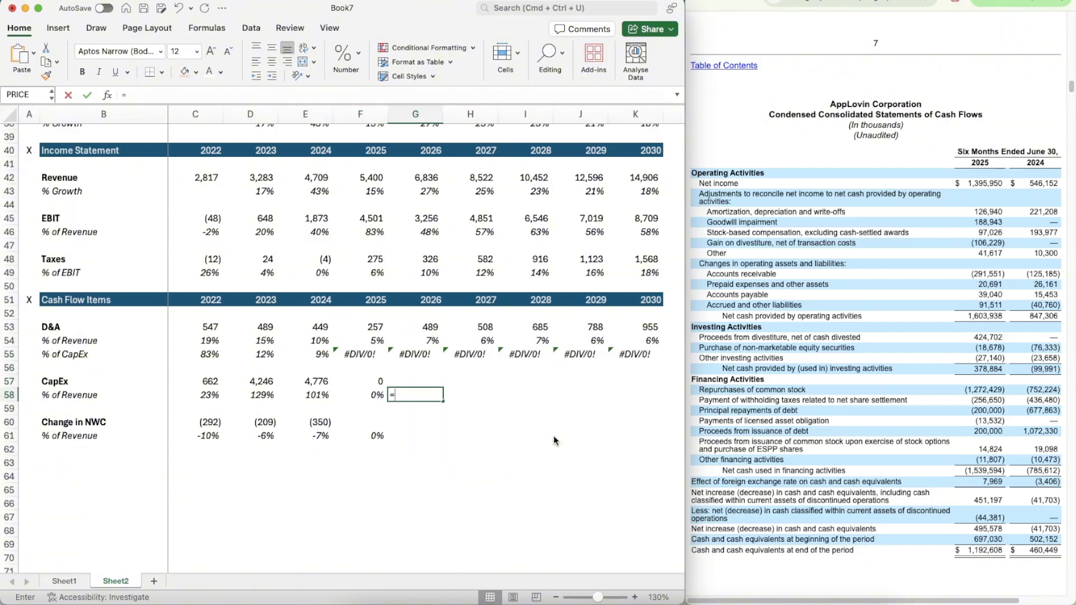
{"action": "type", "text": "average"}
{"action": "key", "text": "Tab"}
{"action": "key", "text": "Left"}
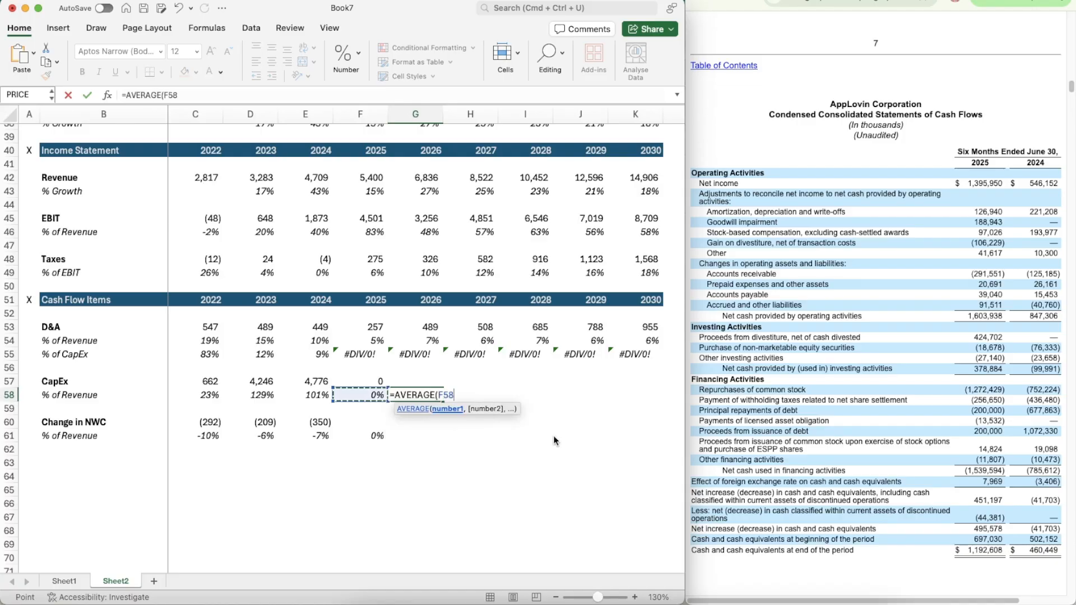
{"action": "key", "text": "shift+Left"}
{"action": "key", "text": "shift+Left"}
{"action": "key", "text": "shift+Right"}
{"action": "key", "text": "Return"}
{"action": "key", "text": "Up"}
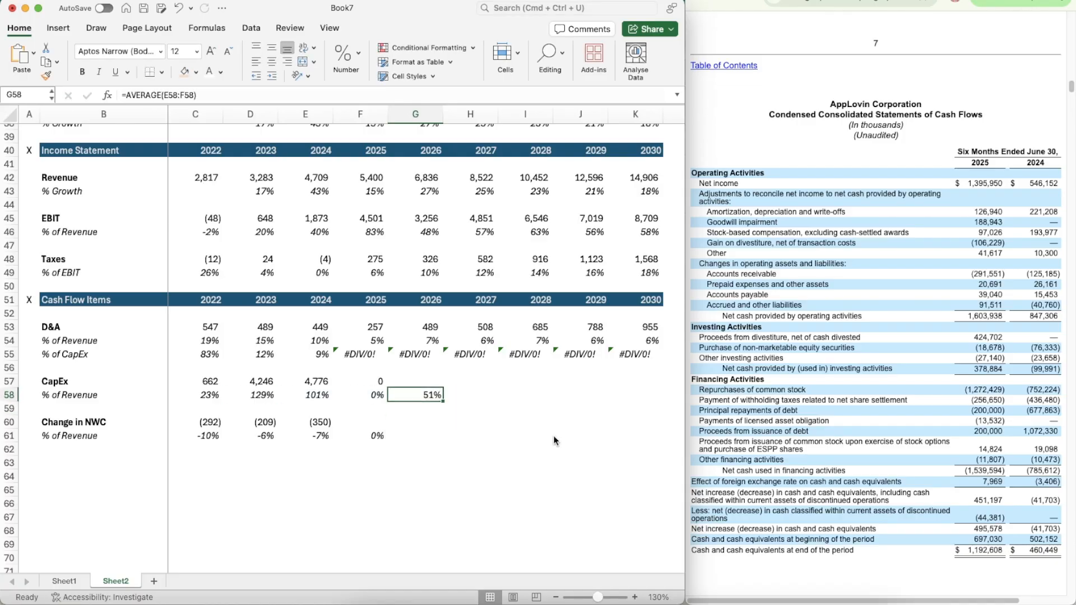
- Copy the average CapEx percentage formula from G58 to the 2027–2030 cells H58:K58
{"action": "key", "text": "super+c"}
{"action": "key", "text": "shift+Right"}
{"action": "key", "text": "shift+Right"}
{"action": "key", "text": "shift+Right"}
{"action": "key", "text": "shift+Right"}
{"action": "key", "text": "super+v"}
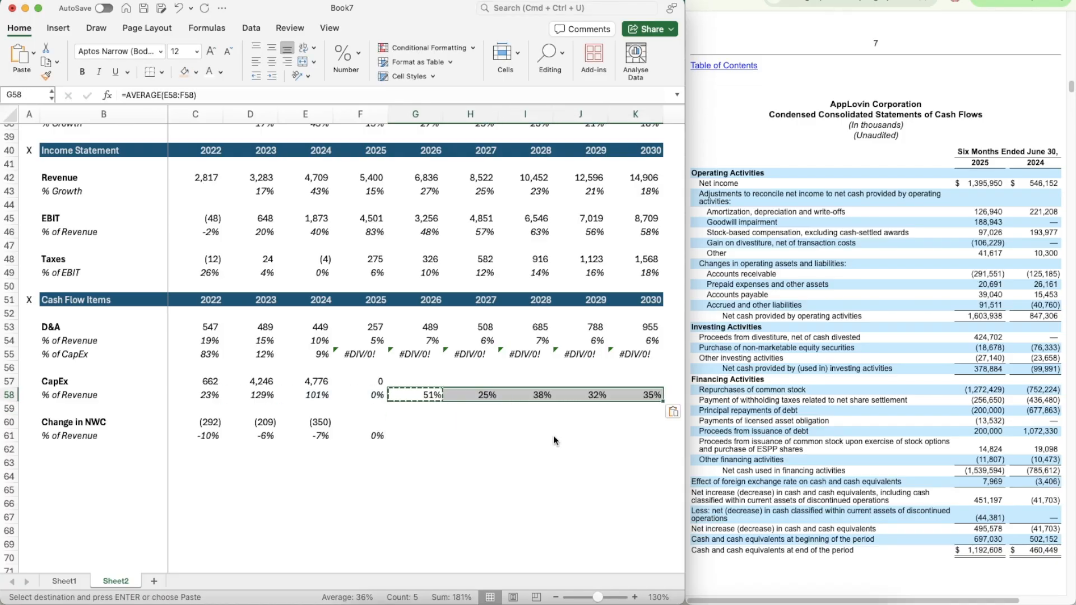
{"action": "key", "text": "shift+Left"}
{"action": "key", "text": "shift+Left"}
{"action": "key", "text": "shift+Left"}
{"action": "key", "text": "shift+Left"}
{"action": "key", "text": "Up"}
{"action": "type", "text": "="}
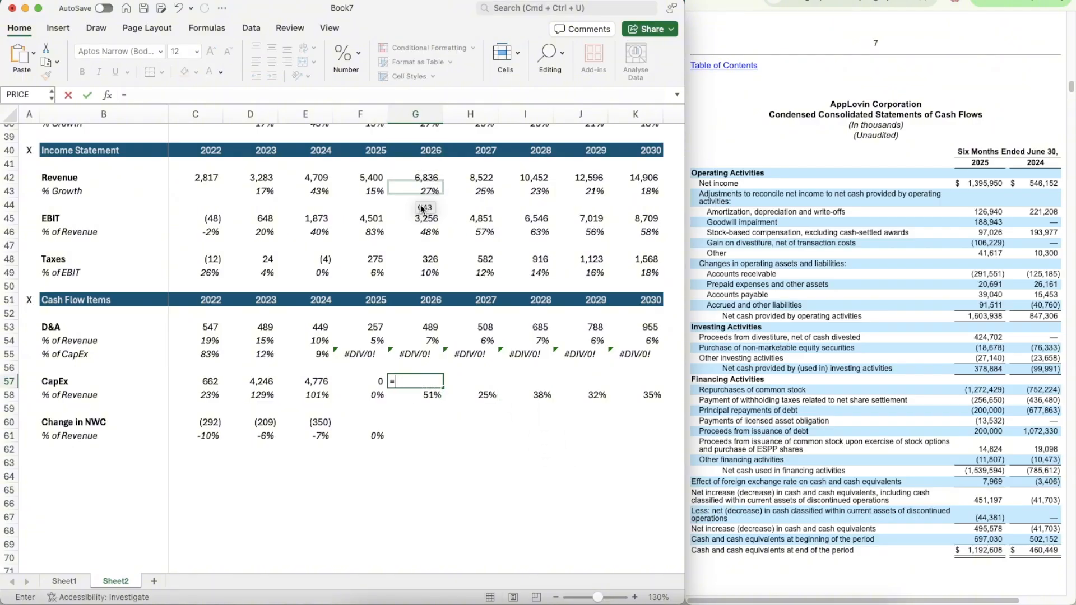
{"action": "key", "text": "Escape"}
- Set the 2026 CapEx percentage of revenue in G58 to 8%
{"action": "key", "text": "Down"}
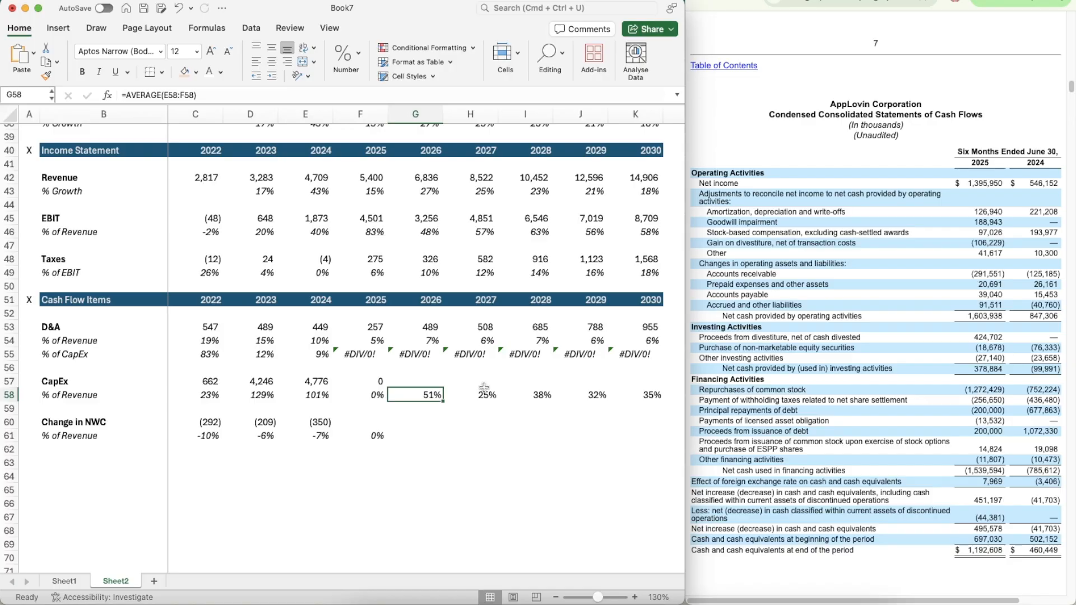
{"action": "type", "text": "8%"}
{"action": "key", "text": "Return"}
{"action": "key", "text": "Up"}
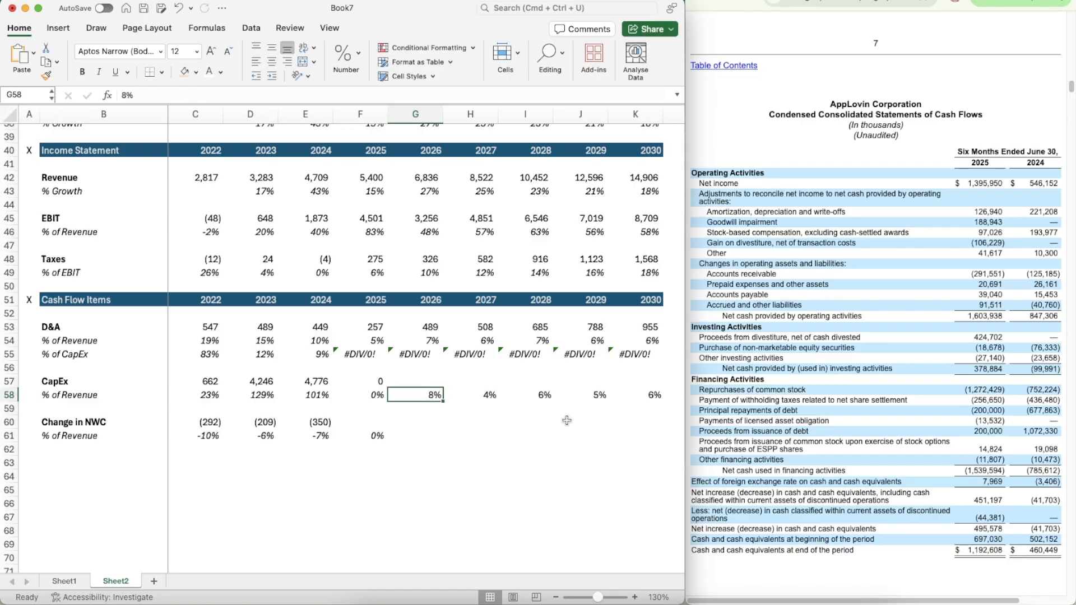
- Copy the 2026 CapEx % of Revenue assumption of 8% across 2027 to 2030 (H58:K58)
{"action": "key", "text": "super+c"}
{"action": "key", "text": "shift+Right"}
{"action": "key", "text": "shift+Right"}
{"action": "key", "text": "shift+Right"}
{"action": "key", "text": "shift+Right"}
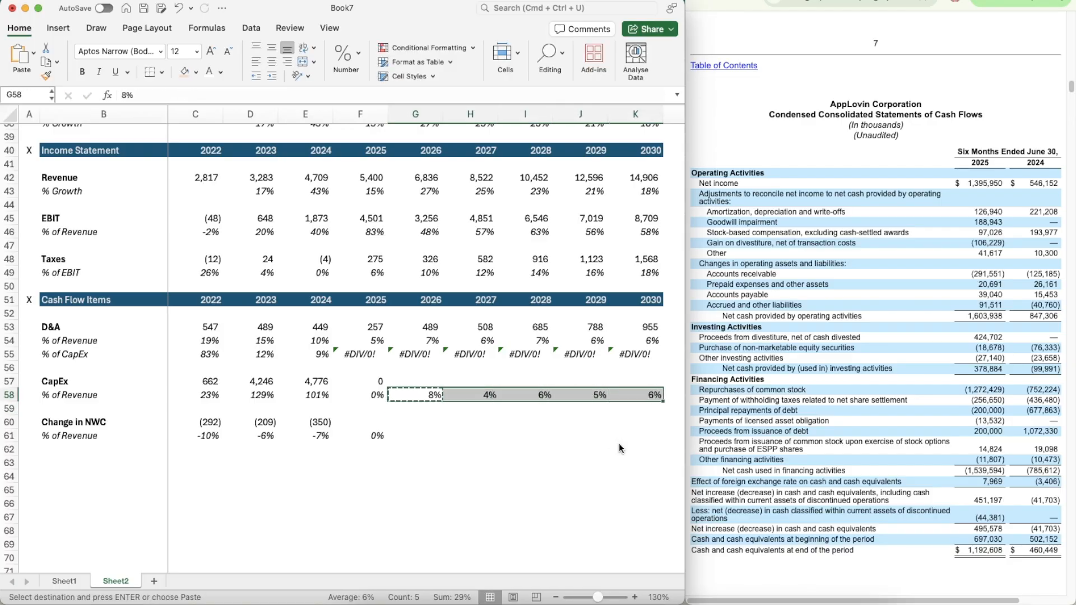
{"action": "key", "text": "super+v"}
- Calculate 2026 CapEx in G57 as revenue times its percentage of revenue, using =G42*G58
{"action": "key", "text": "Up"}
{"action": "key", "text": "Escape"}
{"action": "type", "text": "="}
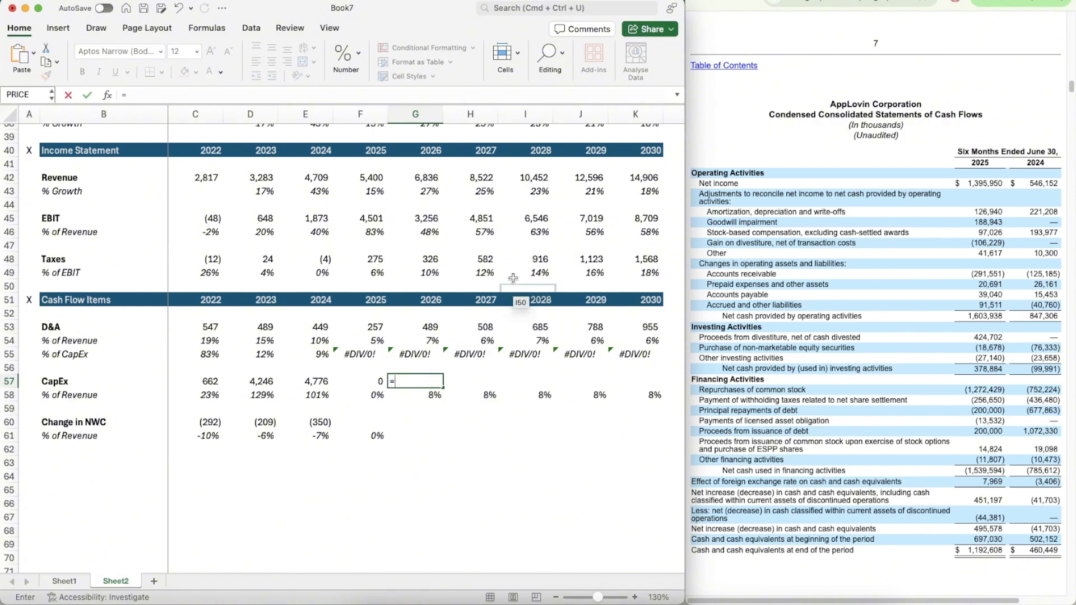
{"action": "left_click", "coordinate": [413, 178]}
{"action": "type", "text": "*"}
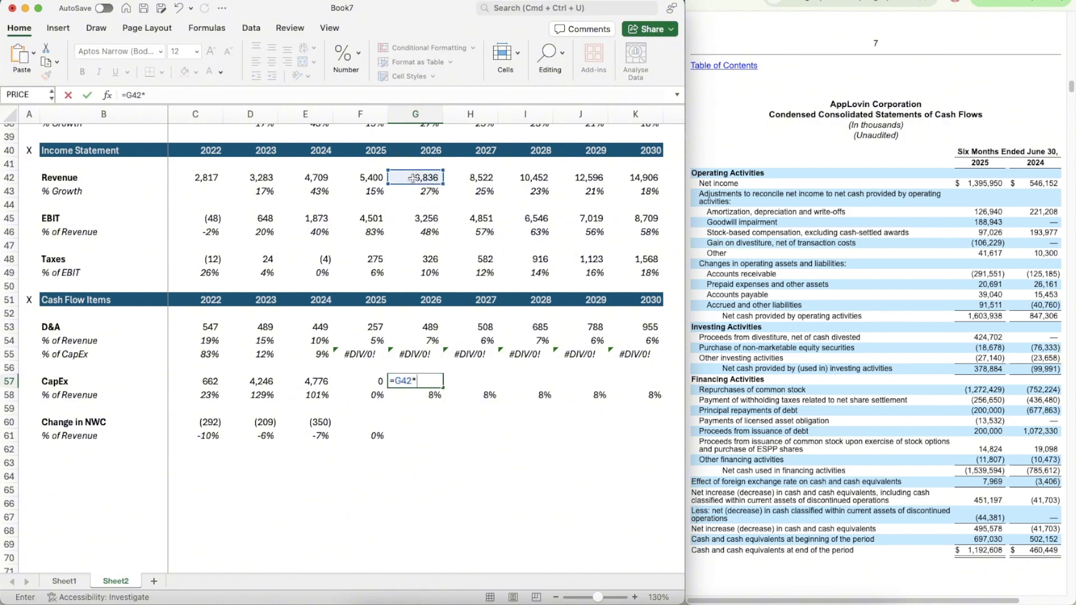
{"action": "key", "text": "Down"}
{"action": "key", "text": "Return"}
- Apply the number format of the 2024 CapEx cell to the 2026 CapEx cell G57
{"action": "key", "text": "Up"}
{"action": "key", "text": "super+c"}
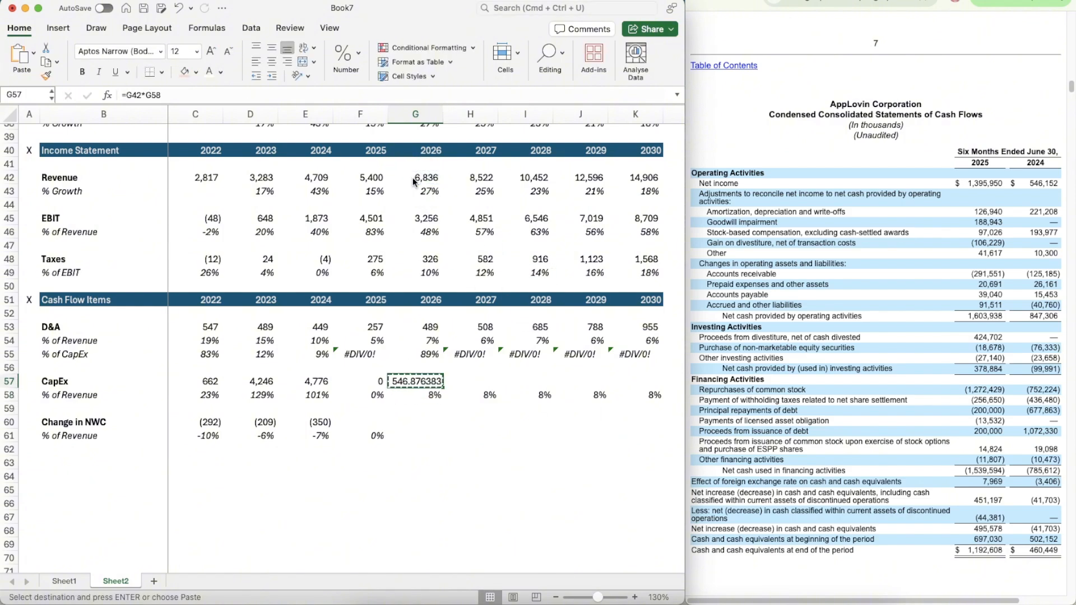
{"action": "key", "text": "Escape"}
{"action": "key", "text": "Left"}
{"action": "key", "text": "Left"}
{"action": "key", "text": "super+shift+c"}
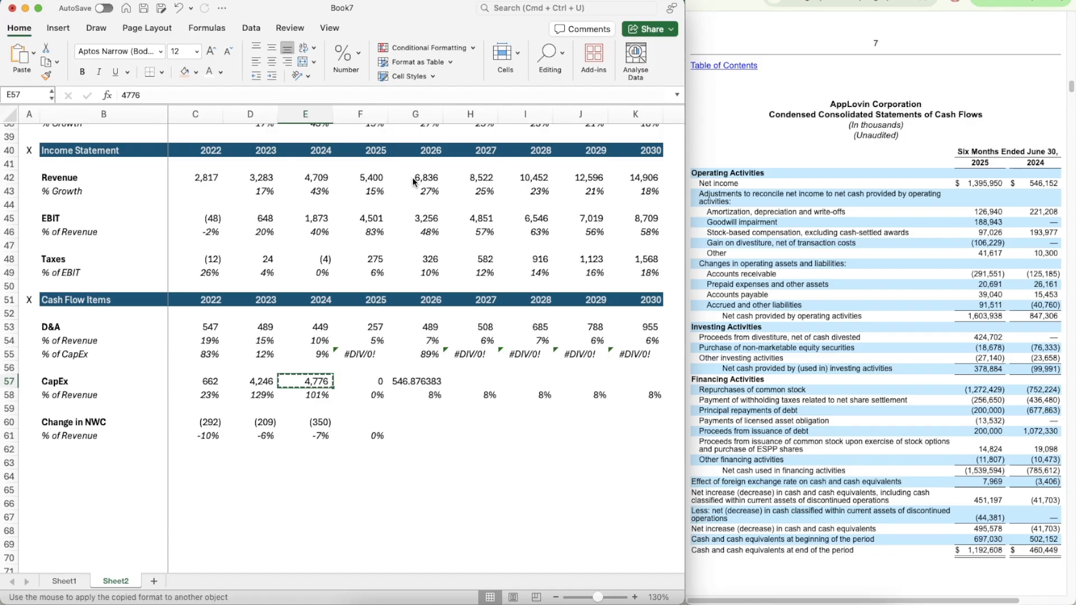
{"action": "key", "text": "Right"}
{"action": "key", "text": "Right"}
{"action": "key", "text": "super+shift+v"}
- Extend the 2026 CapEx formula across 2027 to 2030 (H57:K57)
{"action": "key", "text": "super+c"}
{"action": "key", "text": "shift+Right"}
{"action": "key", "text": "shift+Right"}
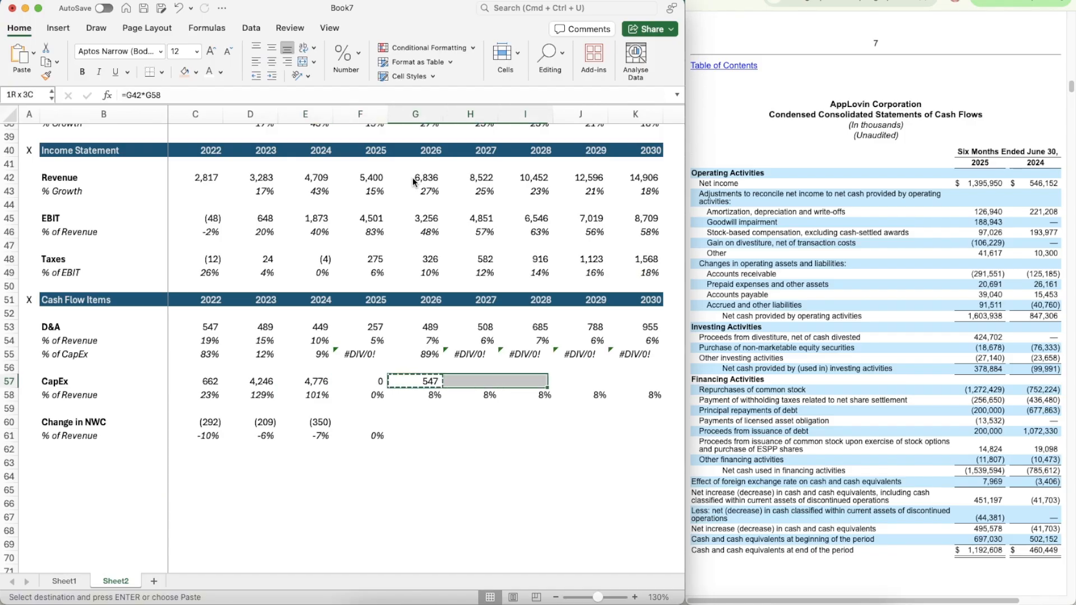
{"action": "key", "text": "shift+Right"}
{"action": "key", "text": "shift+Right"}
{"action": "key", "text": "super+v"}
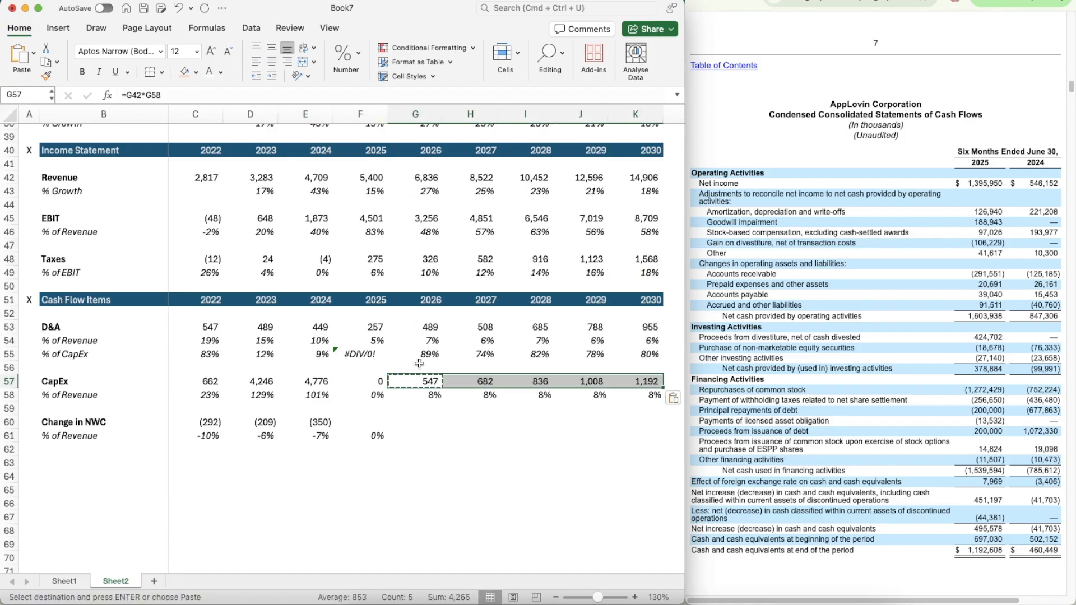
- Clear the 2025 D&A % of CapEx formula in F55
{"action": "key", "text": "Up"}
{"action": "key", "text": "Up"}
{"action": "key", "text": "Left"}
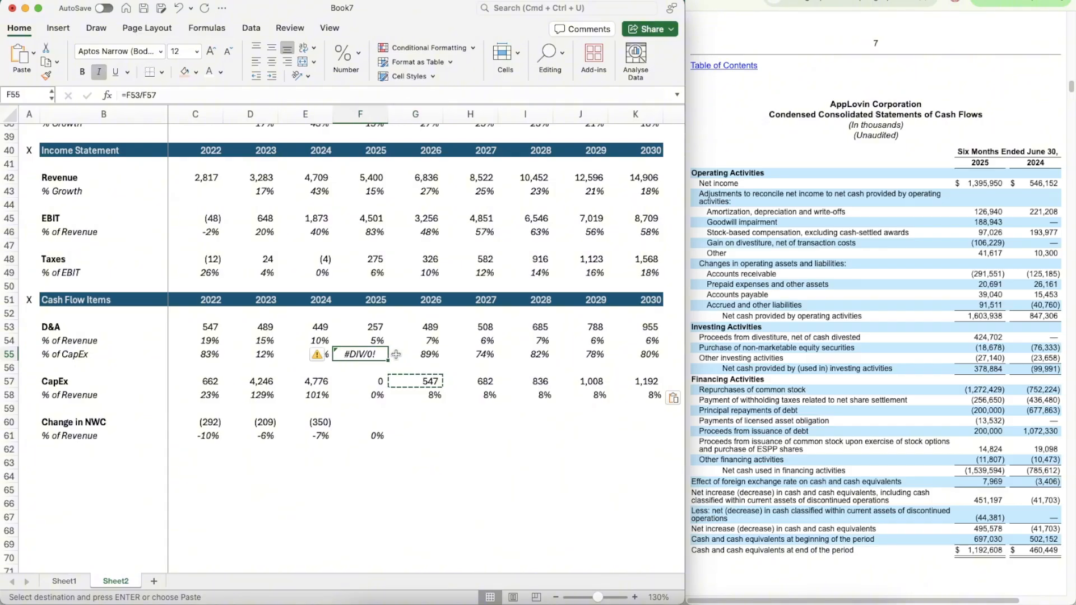
{"action": "key", "text": "Delete"}
{"action": "key", "text": "Down"}
{"action": "key", "text": "Down"}
{"action": "key", "text": "Up"}
{"action": "key", "text": "Up"}
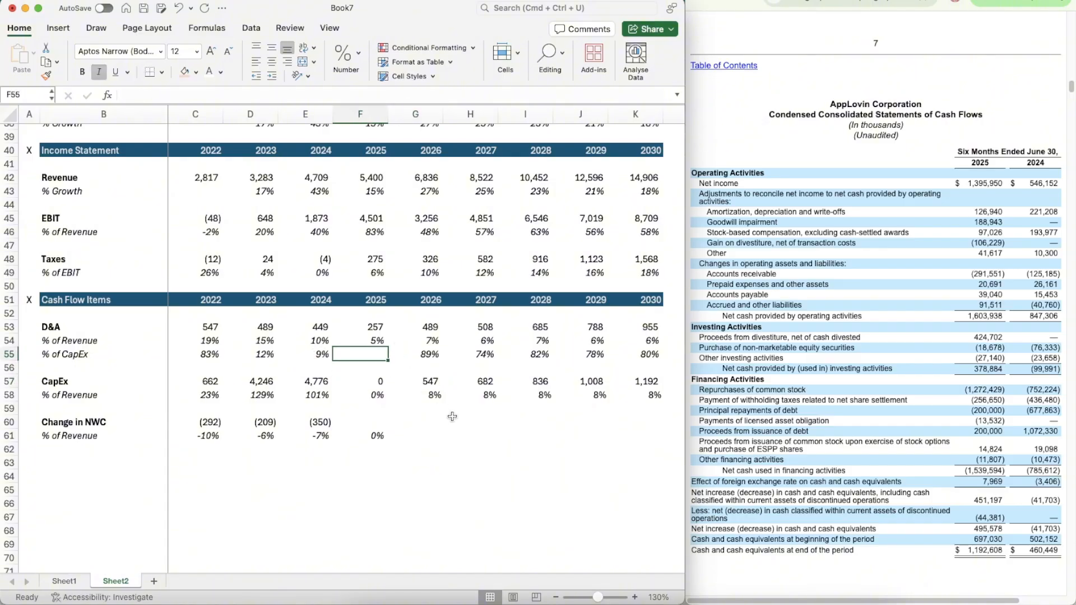
- Set the 2025 CapEx value in F57 to 500
{"action": "key", "text": "Down"}
{"action": "key", "text": "Down"}
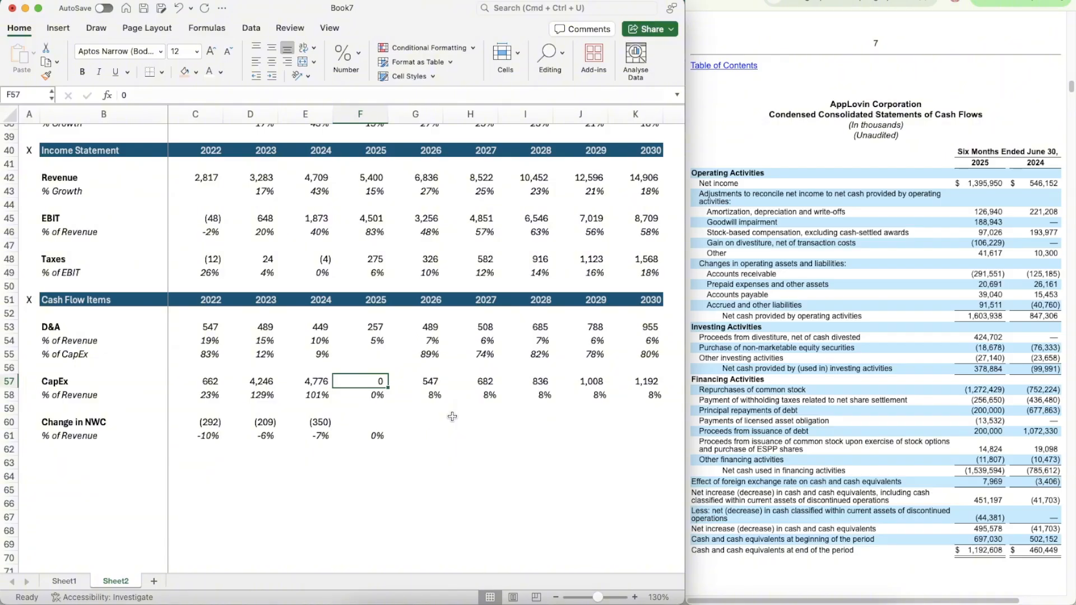
{"action": "type", "text": "500"}
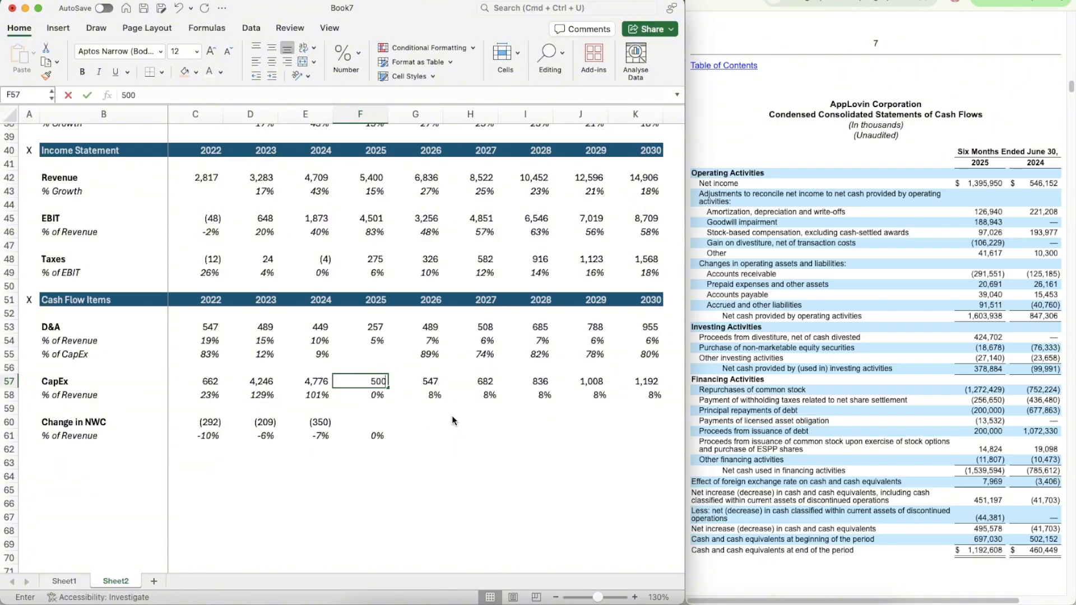
{"action": "key", "text": "Return"}
{"action": "key", "text": "Up"}
- Copy the 2024 D&A % of CapEx formula from E55 into the 2025 cell F55
{"action": "key", "text": "Right"}
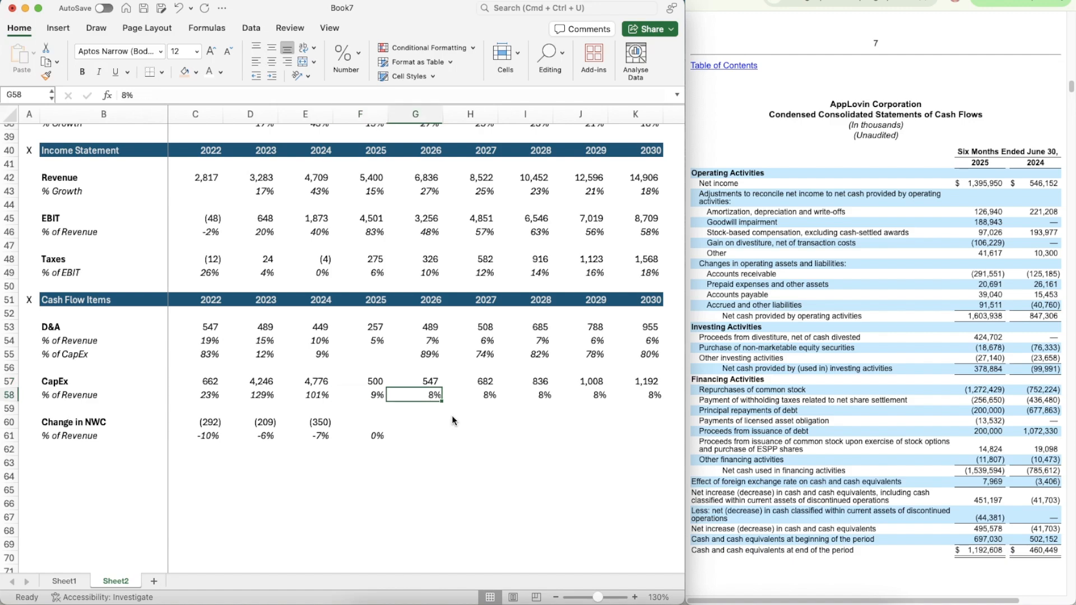
{"action": "key", "text": "Down"}
{"action": "key", "text": "Up"}
{"action": "key", "text": "Up"}
{"action": "key", "text": "Left"}
{"action": "key", "text": "Left"}
{"action": "key", "text": "Up"}
{"action": "key", "text": "Right"}
{"action": "key", "text": "Up"}
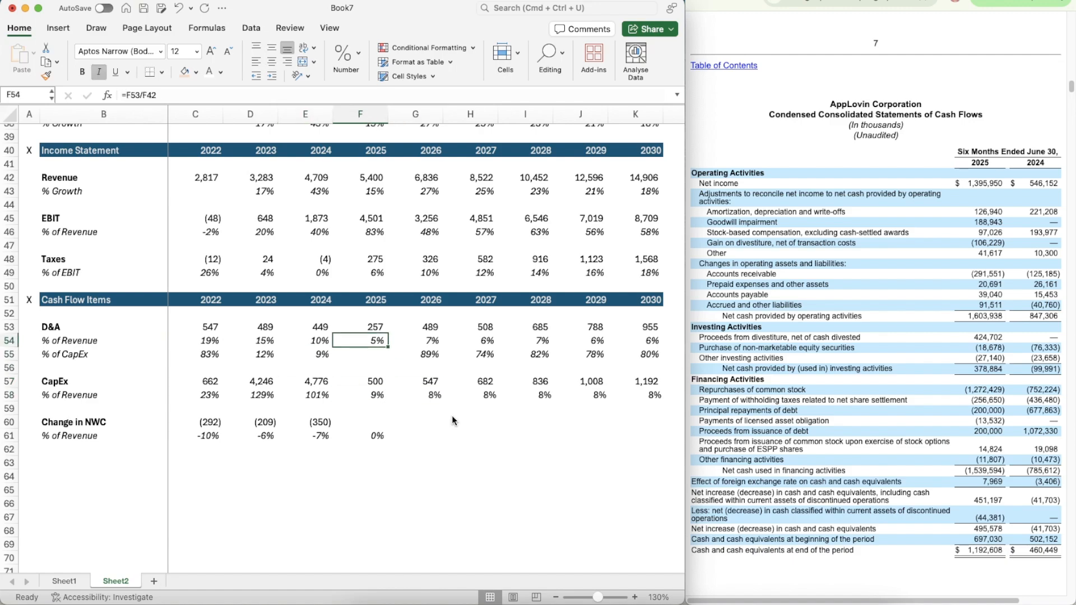
{"action": "key", "text": "Left"}
{"action": "key", "text": "Down"}
{"action": "key", "text": "super+c"}
{"action": "key", "text": "Right"}
{"action": "key", "text": "super+v"}
{"action": "key", "text": "Down"}
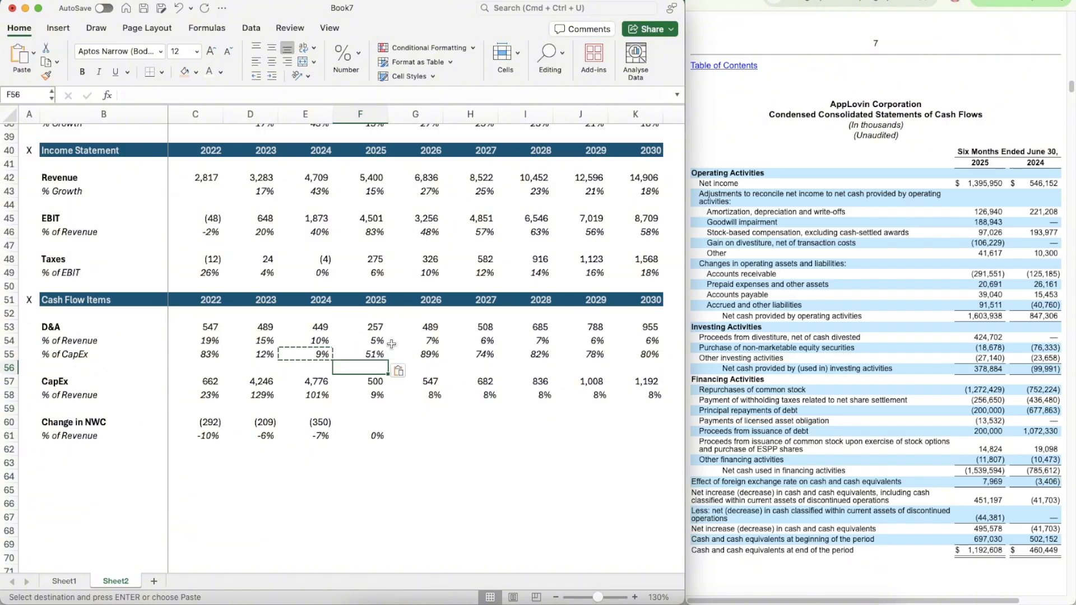
- Set the 2025 CapEx value in F57 to 250
{"action": "left_click", "coordinate": [383, 327]}
{"action": "key", "text": "Down"}
{"action": "key", "text": "Down"}
{"action": "key", "text": "Down"}
{"action": "key", "text": "Down"}
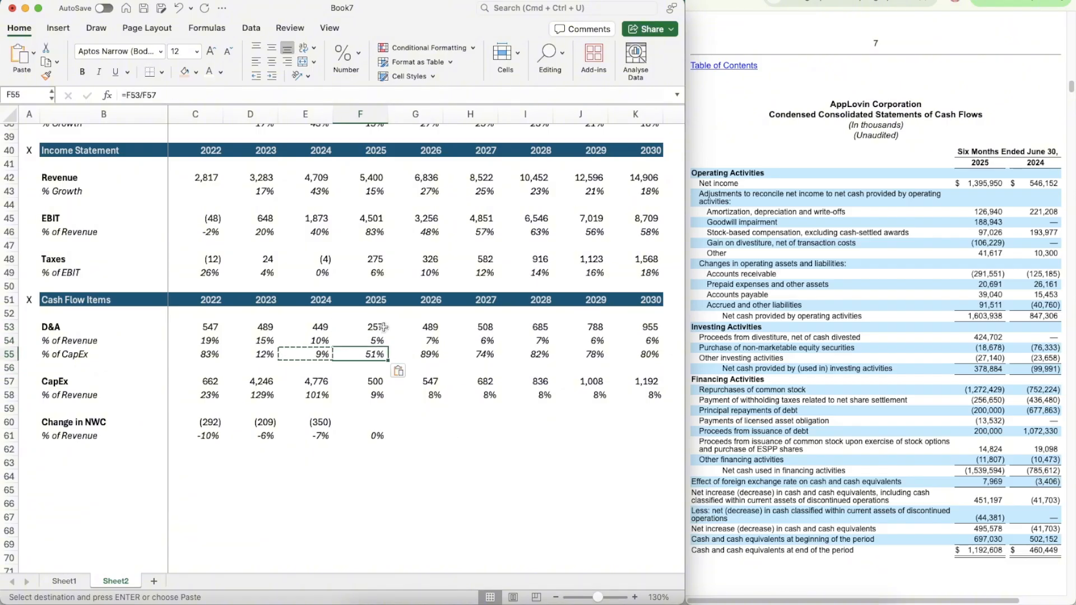
{"action": "type", "text": "250"}
{"action": "key", "text": "Return"}
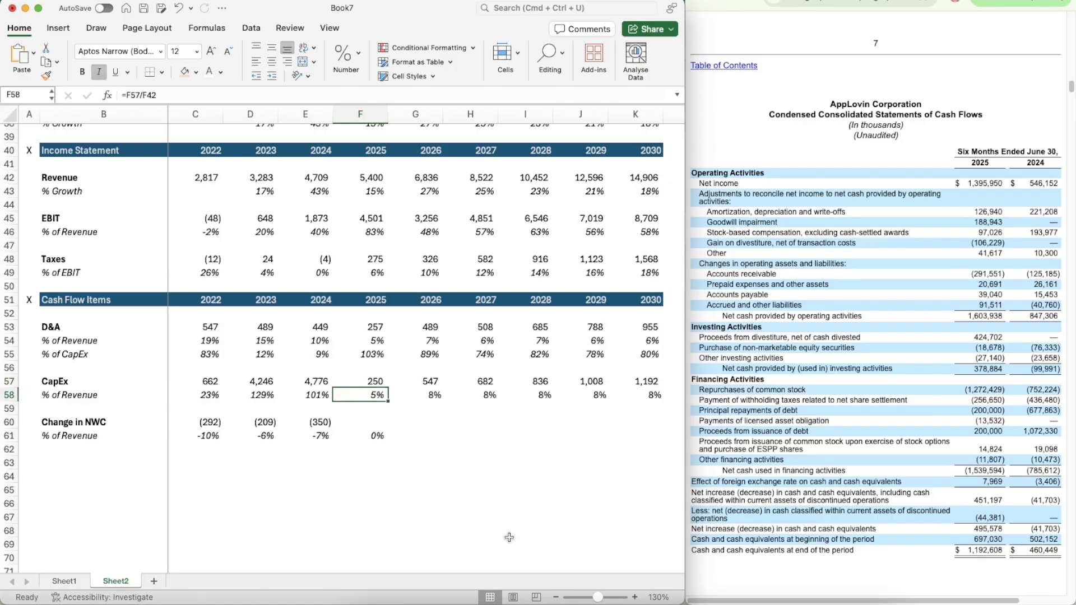
- Enter the 2025 Change in NWC in F60 from the cash flow statement's working capital items as =-291.551+20.691+39.040+91.511
{"action": "key", "text": "Right"}
{"action": "key", "text": "Down"}
{"action": "key", "text": "Down"}
{"action": "key", "text": "Down"}
{"action": "key", "text": "Left"}
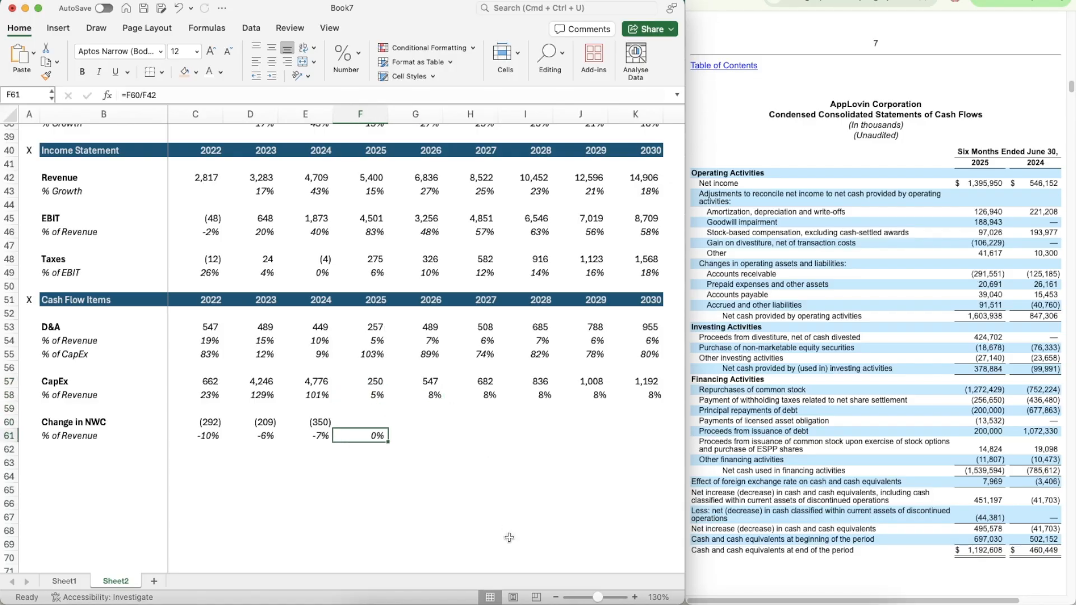
{"action": "key", "text": "Up"}
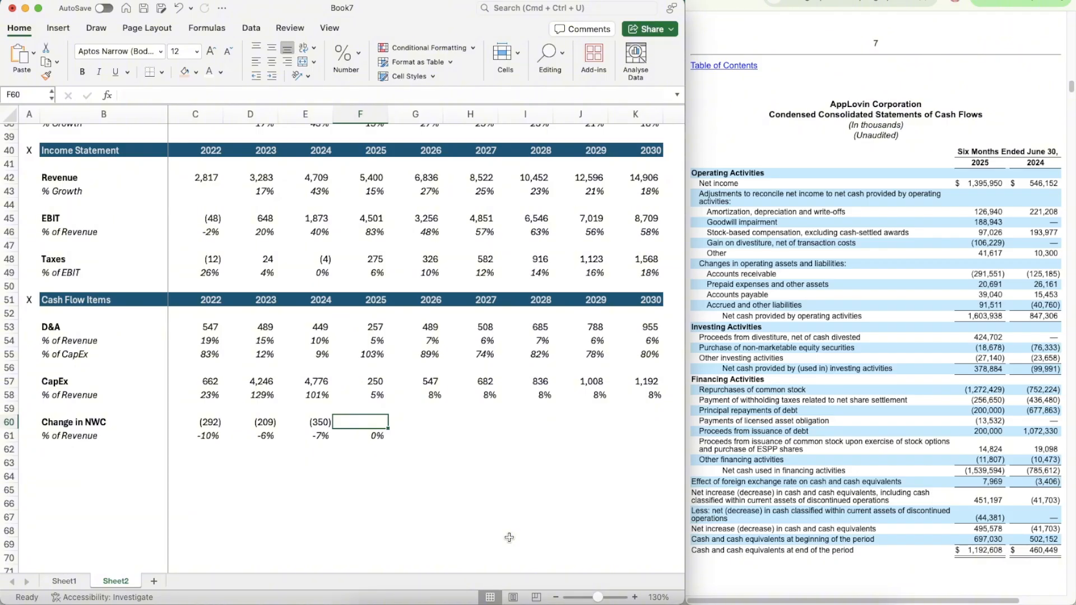
{"action": "type", "text": "=-291.551+20.691+39.040+91.511"}
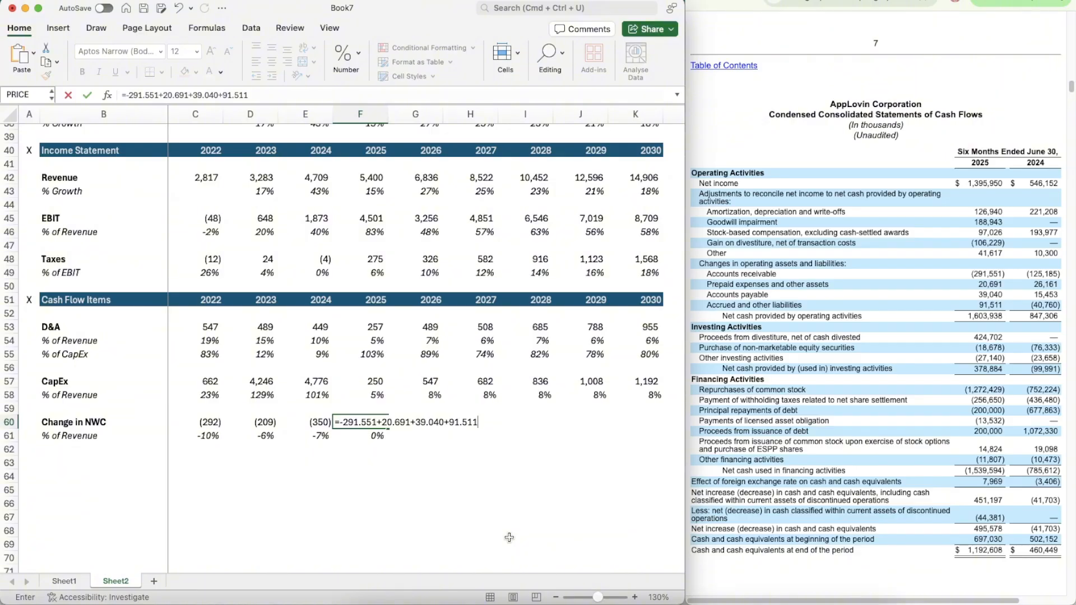
{"action": "key", "text": "Return"}
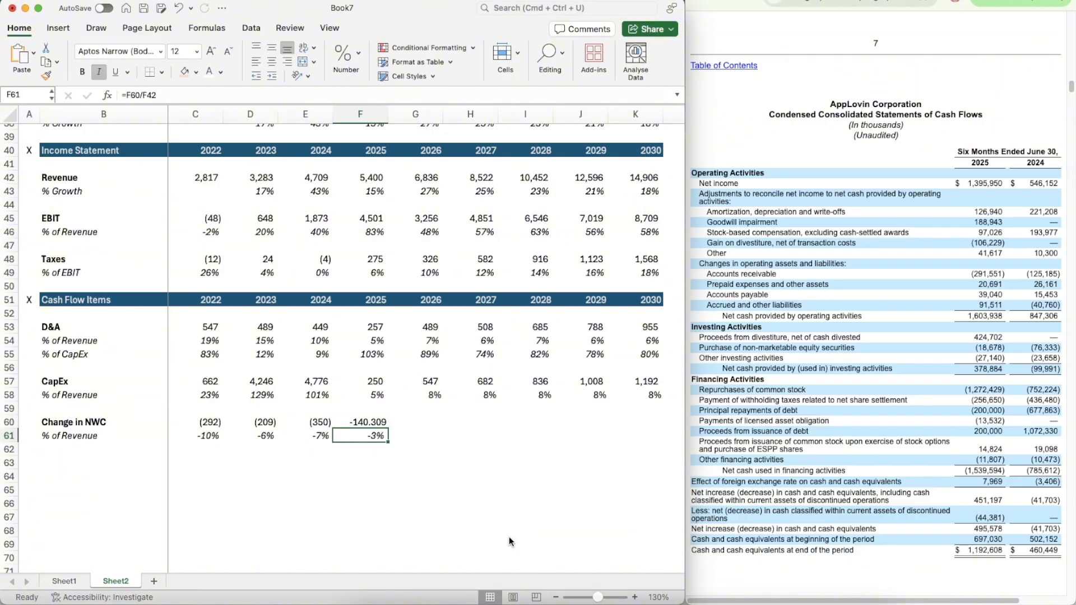
- Apply the number format of the 2024 Change in NWC cell to the 2025 cell F60
{"action": "key", "text": "Up"}
{"action": "key", "text": "Left"}
{"action": "key", "text": "super+shift+c"}
{"action": "key", "text": "Right"}
{"action": "key", "text": "Return"}
- Project the 2026 Change in NWC % of Revenue in G61 as the average of the prior three years, =AVERAGE(D61:F61)
{"action": "key", "text": "Down"}
{"action": "key", "text": "Right"}
{"action": "type", "text": "=average"}
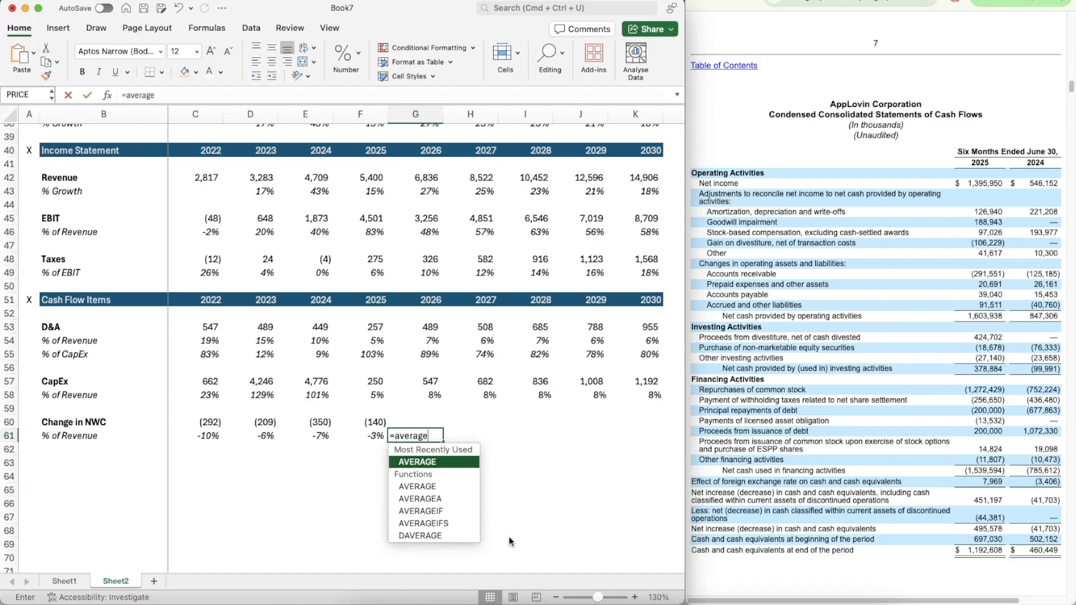
{"action": "key", "text": "Tab"}
{"action": "key", "text": "Left"}
{"action": "key", "text": "shift+Left"}
{"action": "key", "text": "shift+Left"}
{"action": "key", "text": "Return"}
- Extend the three-year average NWC percentage formula from G61 across 2027 to 2030 (H61:K61)
{"action": "key", "text": "Up"}
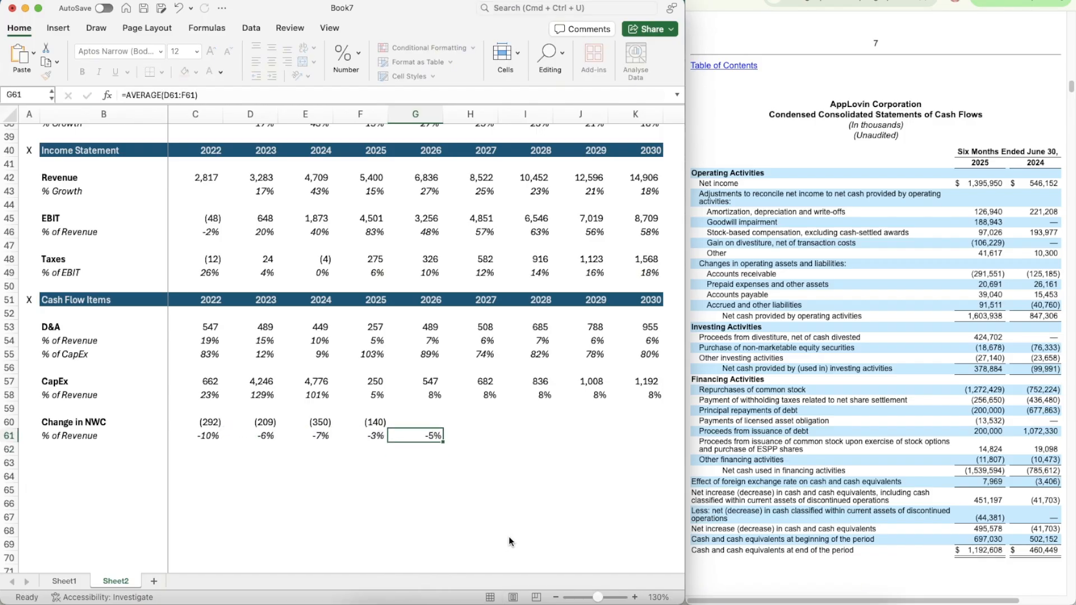
{"action": "key", "text": "super+c"}
{"action": "key", "text": "shift+Right"}
{"action": "key", "text": "shift+Right"}
{"action": "key", "text": "shift+Right"}
{"action": "key", "text": "shift+Right"}
{"action": "key", "text": "Return"}
- Calculate the 2026 Change in NWC in G60 as revenue times its percentage of revenue, using =G42*G61
{"action": "key", "text": "Up"}
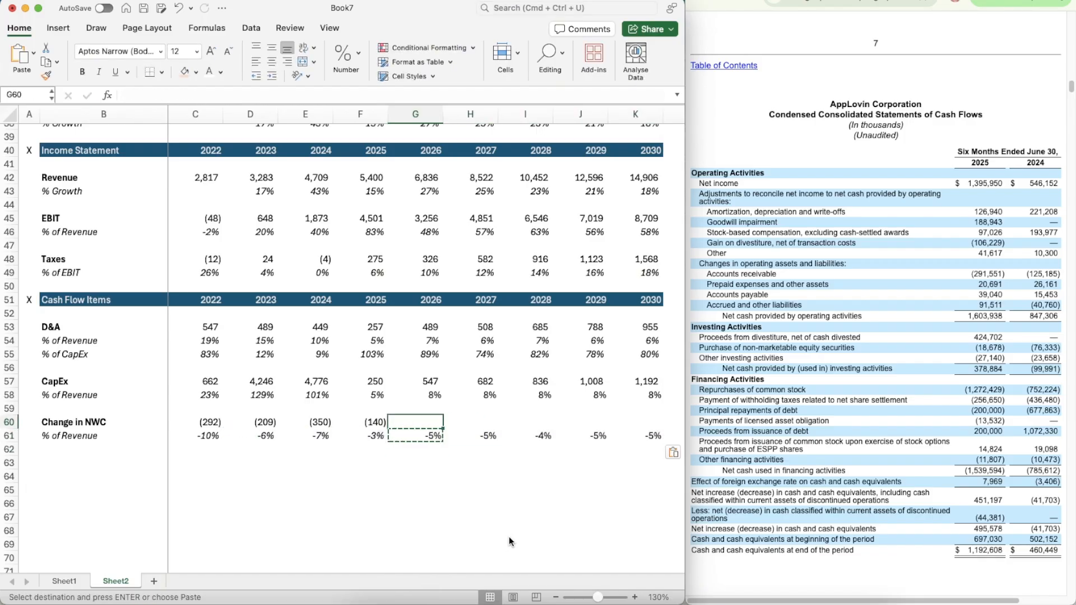
{"action": "type", "text": "="}
{"action": "key", "text": "Escape"}
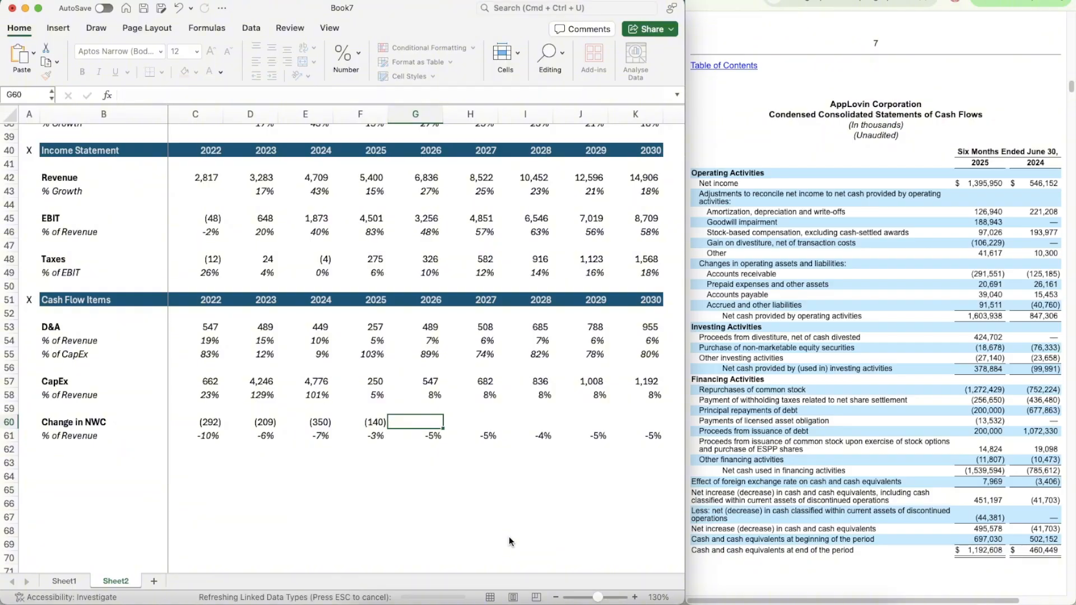
{"action": "type", "text": "="}
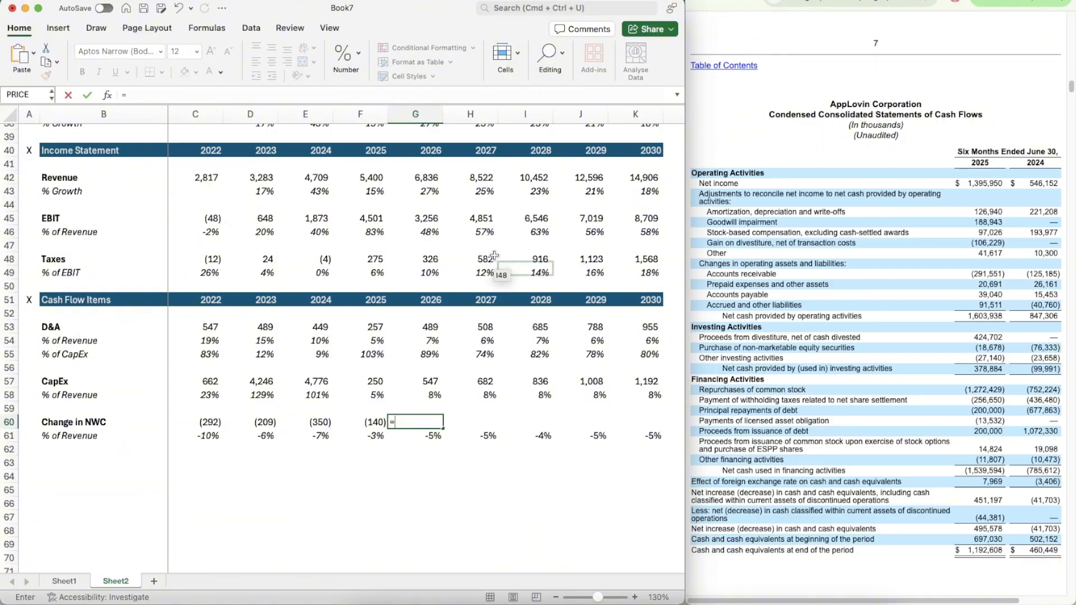
{"action": "left_click", "coordinate": [421, 179]}
{"action": "type", "text": "*G61"}
{"action": "key", "text": "Return"}
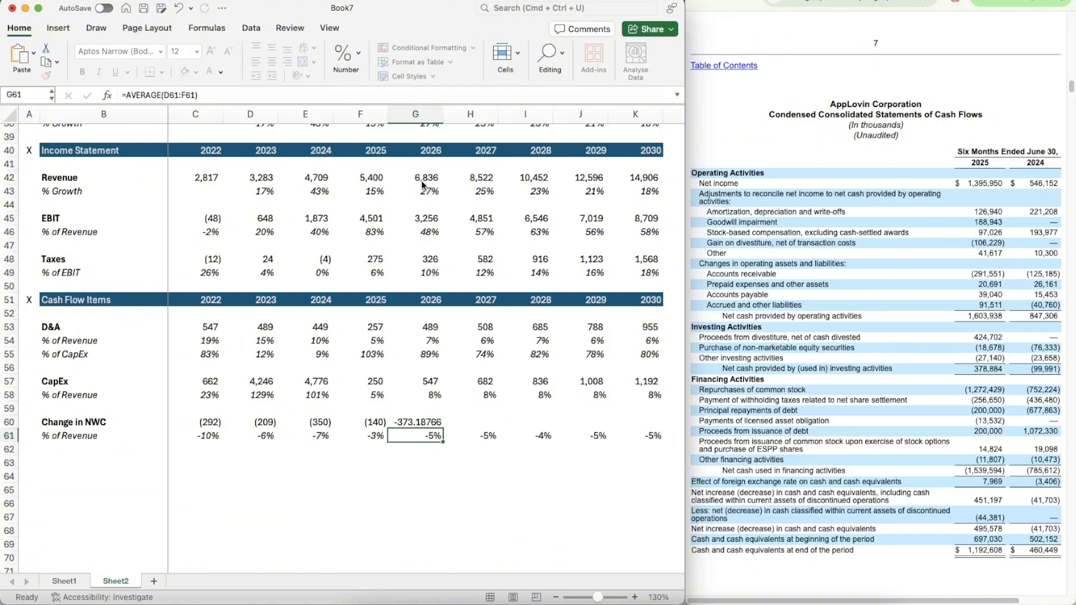
- Apply the number format of the 2025 Change in NWC cell to the 2026 cell G60
{"action": "key", "text": "Up"}
{"action": "key", "text": "Left"}
{"action": "key", "text": "super+shift+c"}
{"action": "key", "text": "Right"}
{"action": "key", "text": "super+shift+v"}
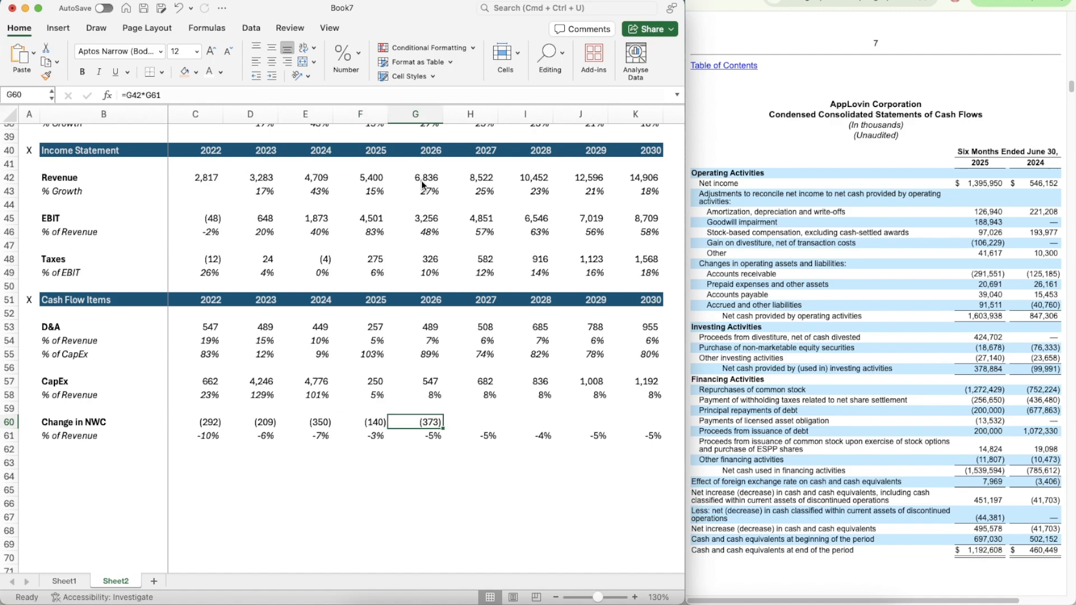
- Extend the 2026 Change in NWC formula across 2027 to 2030 (H60:K60)
{"action": "key", "text": "super+c"}
{"action": "key", "text": "shift+Right"}
{"action": "key", "text": "shift+Right"}
{"action": "key", "text": "shift+Right"}
{"action": "key", "text": "shift+Right"}
{"action": "key", "text": "super+v"}
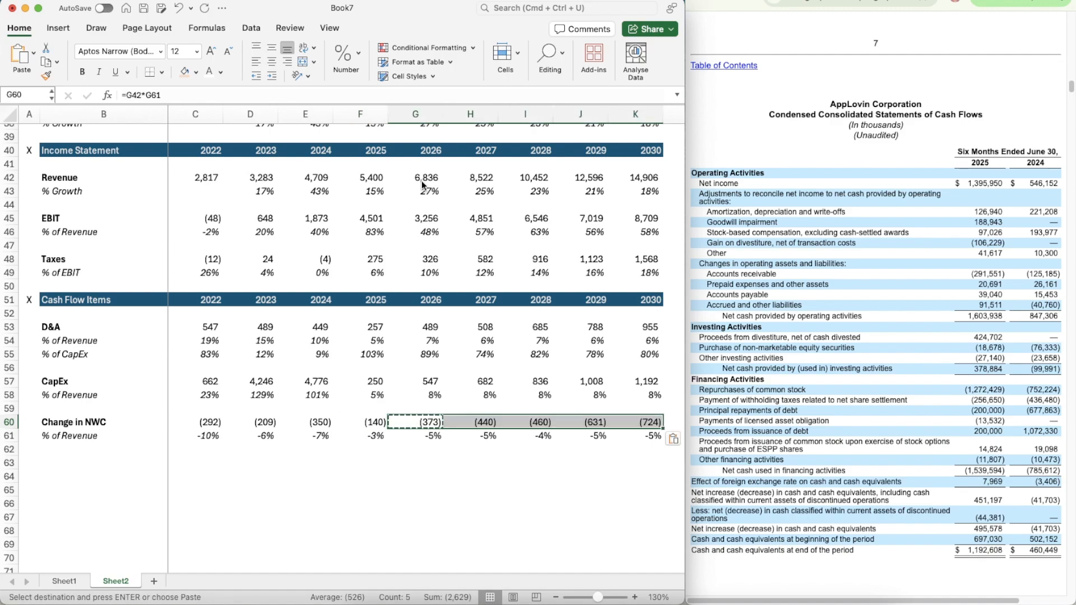
- Copy the Cash Flow Items header row to row 63 and retitle the new section DCF
{"action": "scroll", "coordinate": [231, 351], "scroll_direction": "down", "scroll_amount": 5}
{"action": "left_click", "coordinate": [13, 200]}
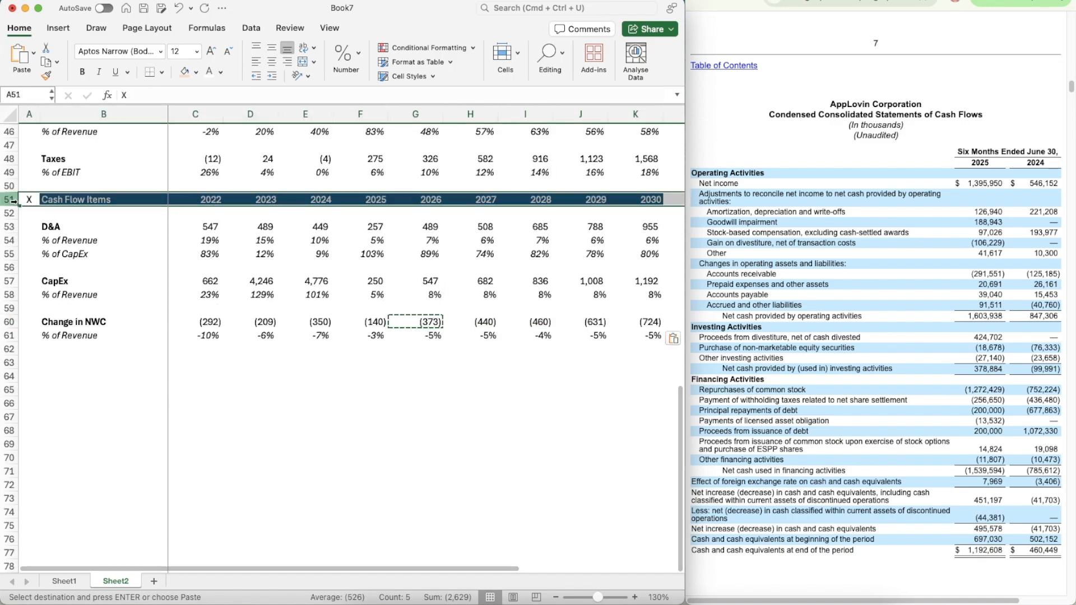
{"action": "key", "text": "super+c"}
{"action": "key", "text": "Down"}
{"action": "key", "text": "Down"}
{"action": "key", "text": "Down"}
{"action": "key", "text": "Down"}
{"action": "key", "text": "Down"}
{"action": "key", "text": "Down"}
{"action": "key", "text": "Down"}
{"action": "key", "text": "Down"}
{"action": "key", "text": "Down"}
{"action": "key", "text": "Down"}
{"action": "key", "text": "Down"}
{"action": "key", "text": "Down"}
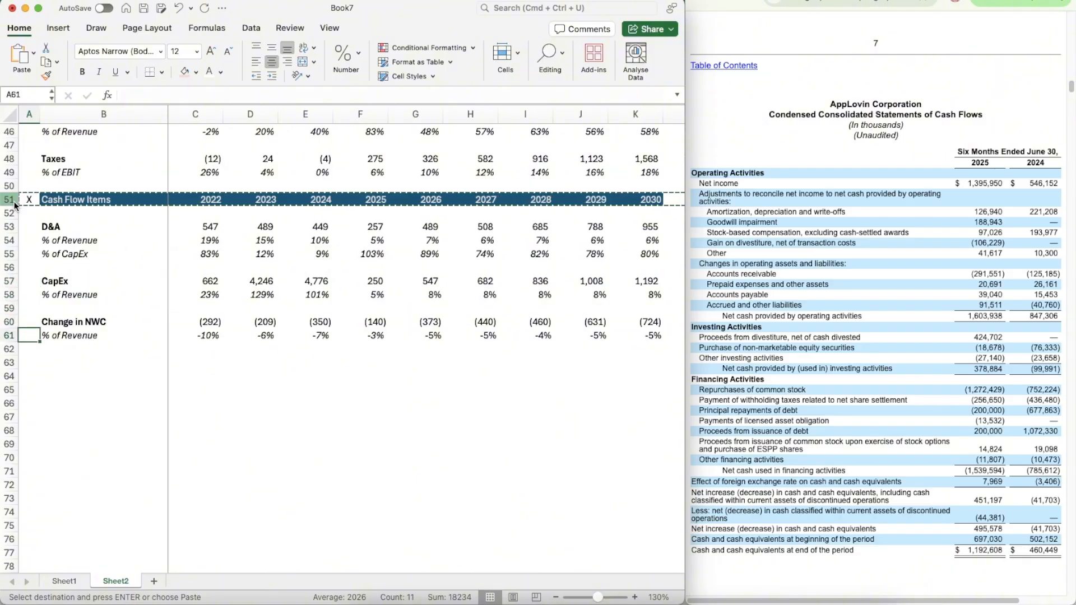
{"action": "key", "text": "super+v"}
{"action": "key", "text": "Right"}
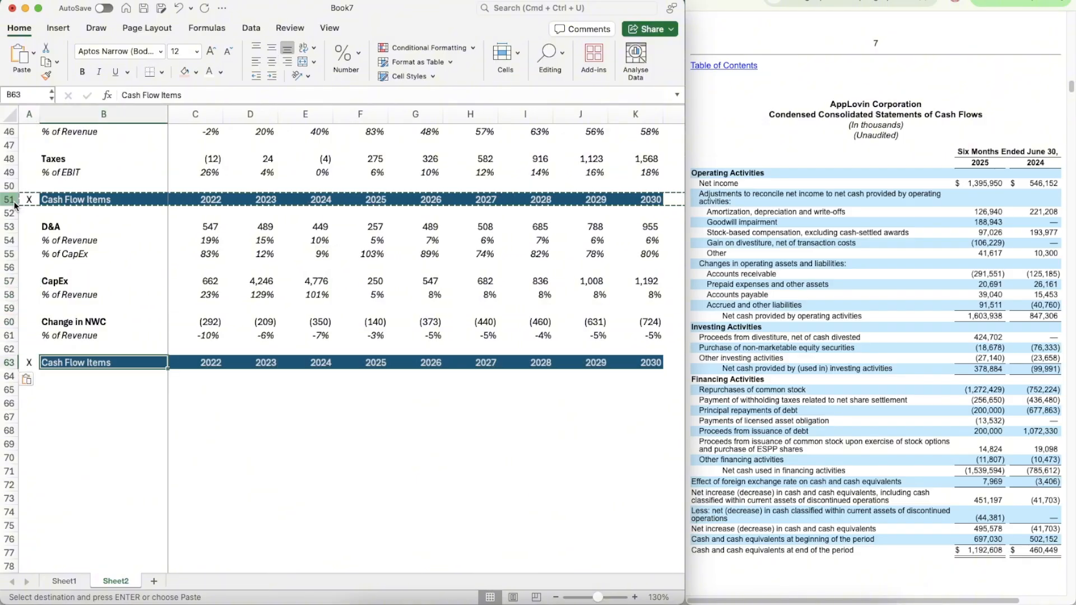
{"action": "type", "text": "DCF"}
- Add a bold Revenue label in B65 under the DCF header
{"action": "key", "text": "Down"}
{"action": "key", "text": "Down"}
{"action": "type", "text": "=Reve"}
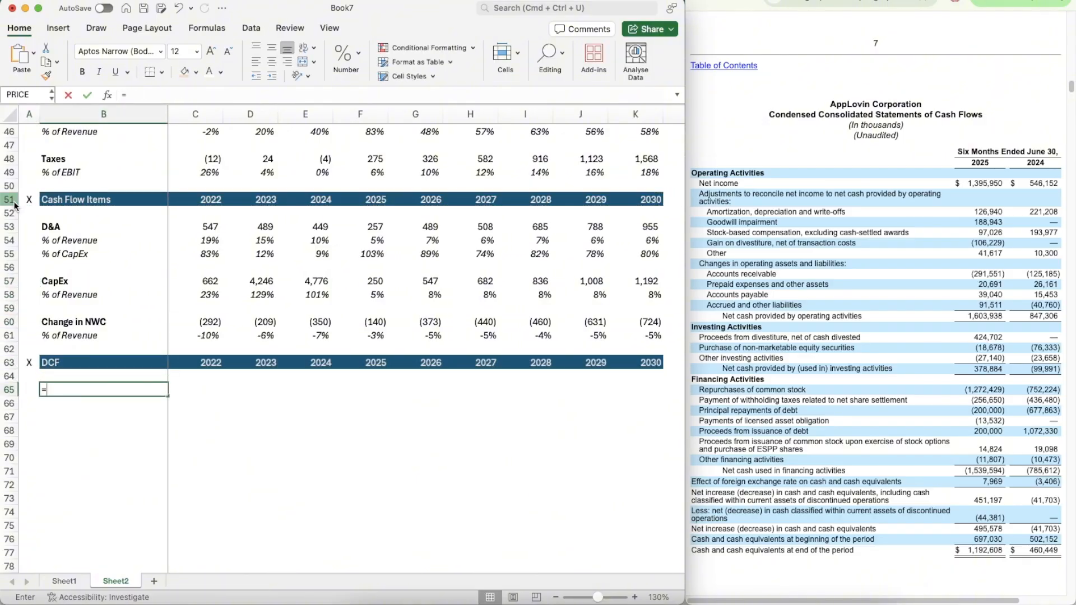
{"action": "key", "text": "ctrl+Return"}
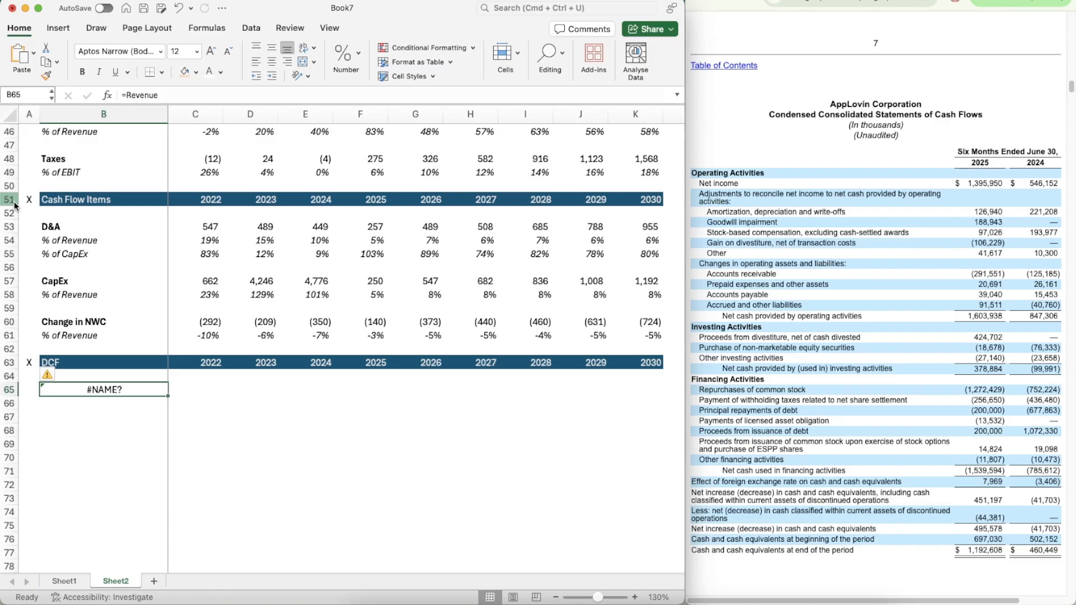
{"action": "type", "text": "Revenue"}
{"action": "key", "text": "Return"}
{"action": "key", "text": "Up"}
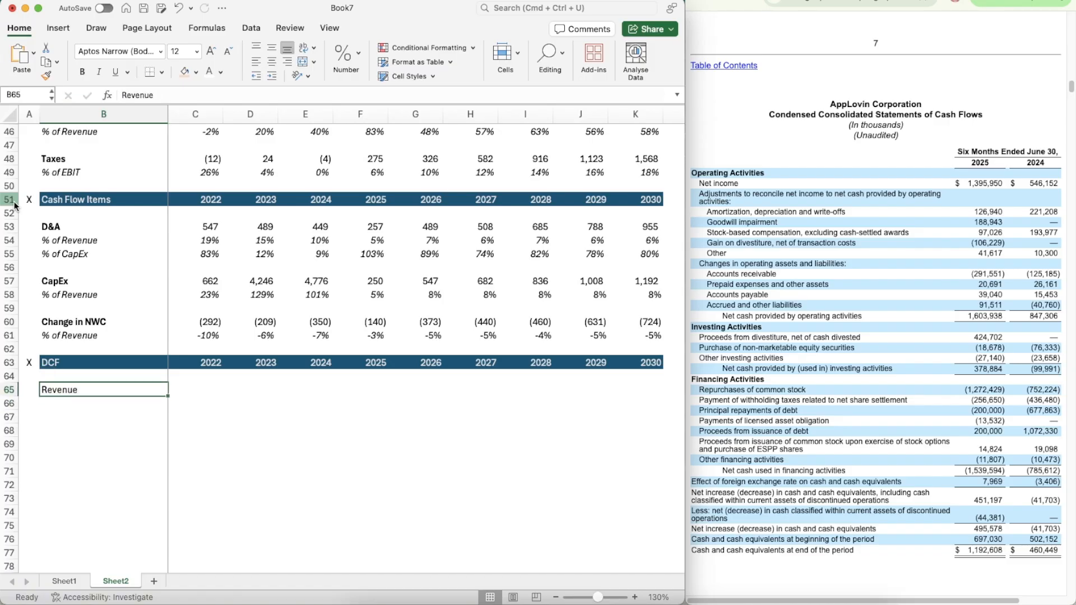
{"action": "key", "text": "super+b"}
- Add a % Growth label in B66 below Revenue and italicize row 66
{"action": "key", "text": "Down"}
{"action": "type", "text": "% "}
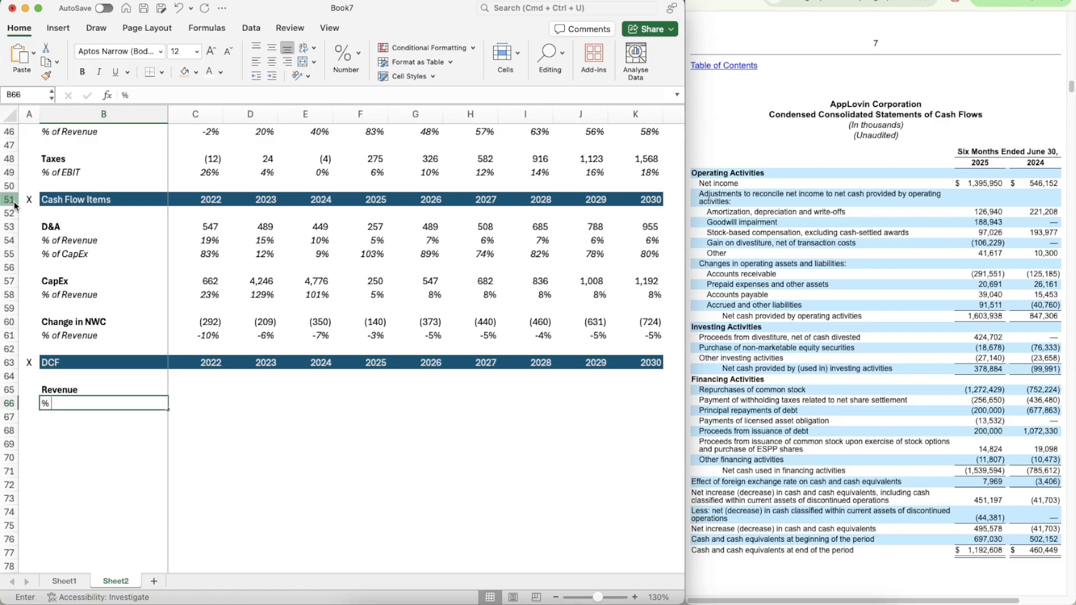
{"action": "type", "text": "Growth"}
{"action": "key", "text": "ctrl+Return"}
{"action": "key", "text": "shift+space"}
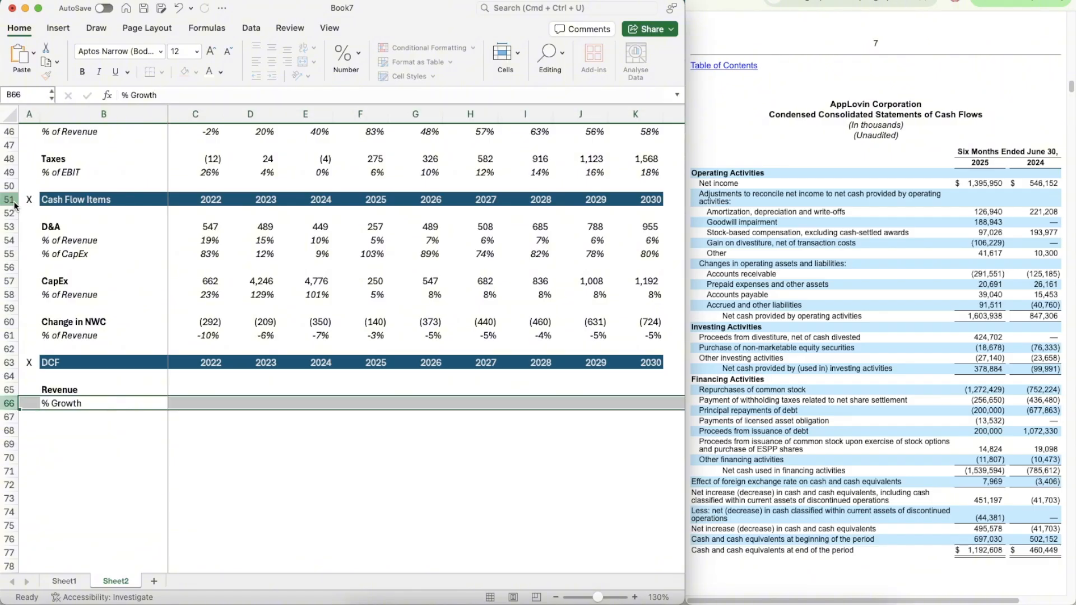
{"action": "key", "text": "super+i"}
- Link the DCF section's 2022 Revenue cell C65 to the Income Statement revenue in C42
{"action": "key", "text": "Right"}
{"action": "key", "text": "Up"}
{"action": "type", "text": "="}
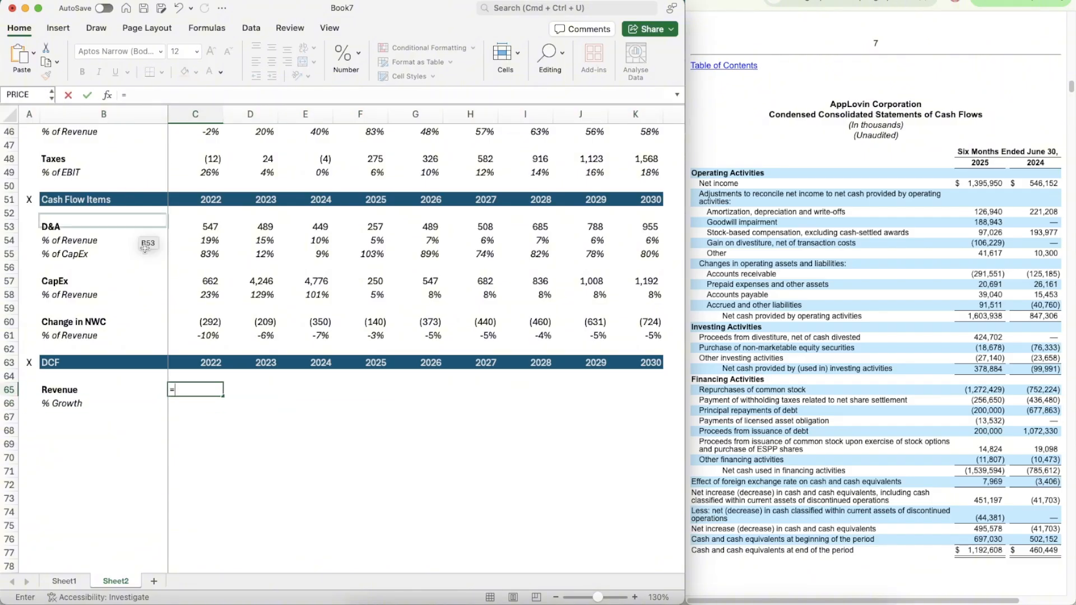
{"action": "scroll", "coordinate": [144, 252], "scroll_direction": "up", "scroll_amount": 2}
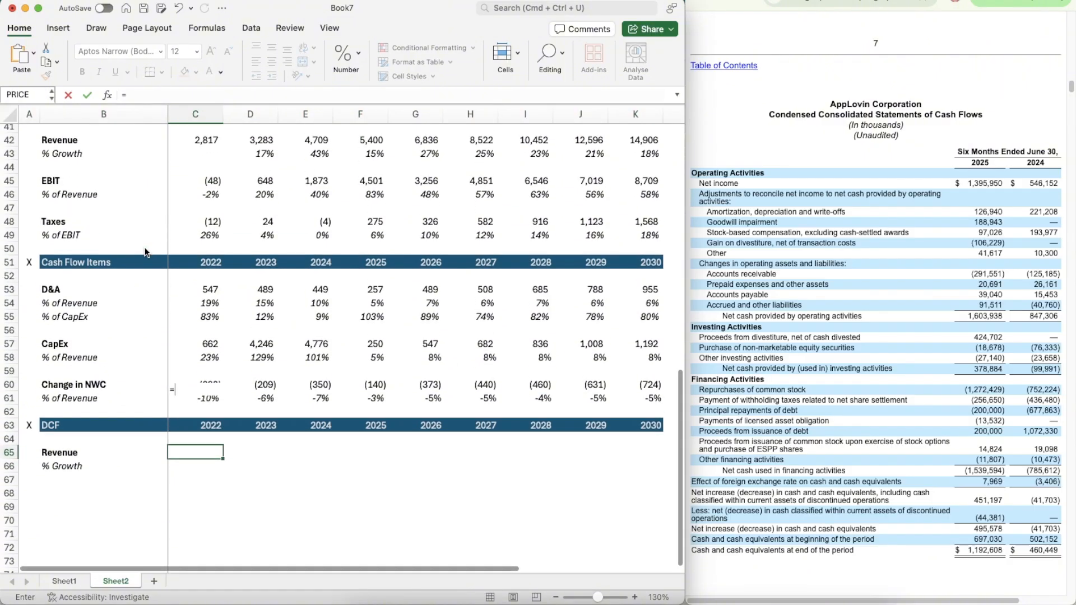
{"action": "left_click", "coordinate": [201, 138]}
{"action": "key", "text": "ctrl+Return"}
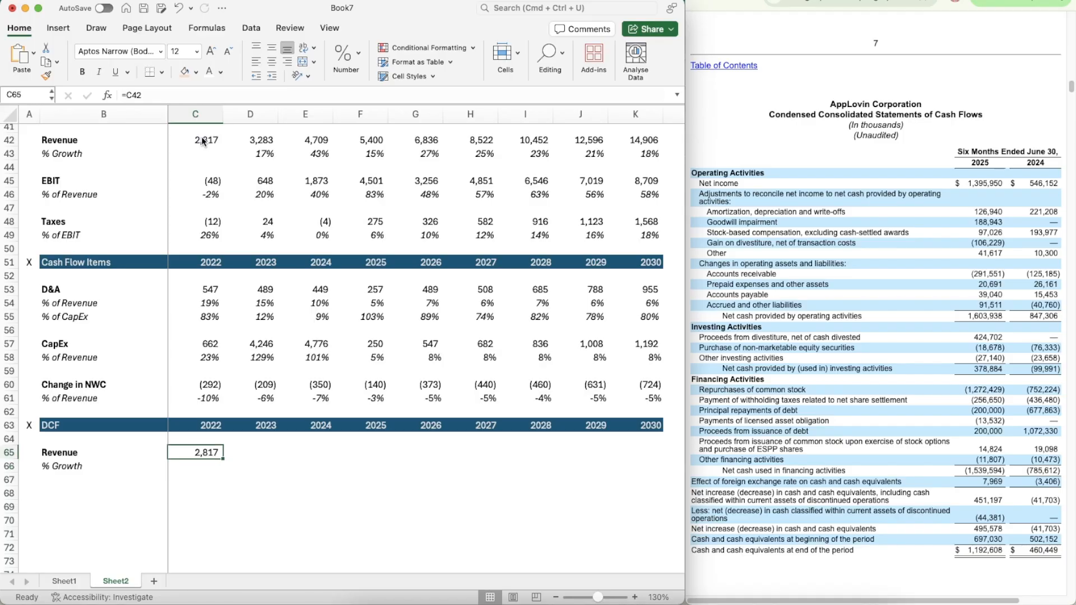
- Extend the DCF Revenue link from C65 across 2023 to 2030 (D65:K65)
{"action": "key", "text": "super+c"}
{"action": "key", "text": "shift+Right"}
{"action": "key", "text": "shift+Right"}
{"action": "key", "text": "shift+Right"}
{"action": "key", "text": "shift+Right"}
{"action": "key", "text": "shift+Right"}
{"action": "key", "text": "shift+Right"}
{"action": "key", "text": "shift+Right"}
{"action": "key", "text": "shift+Right"}
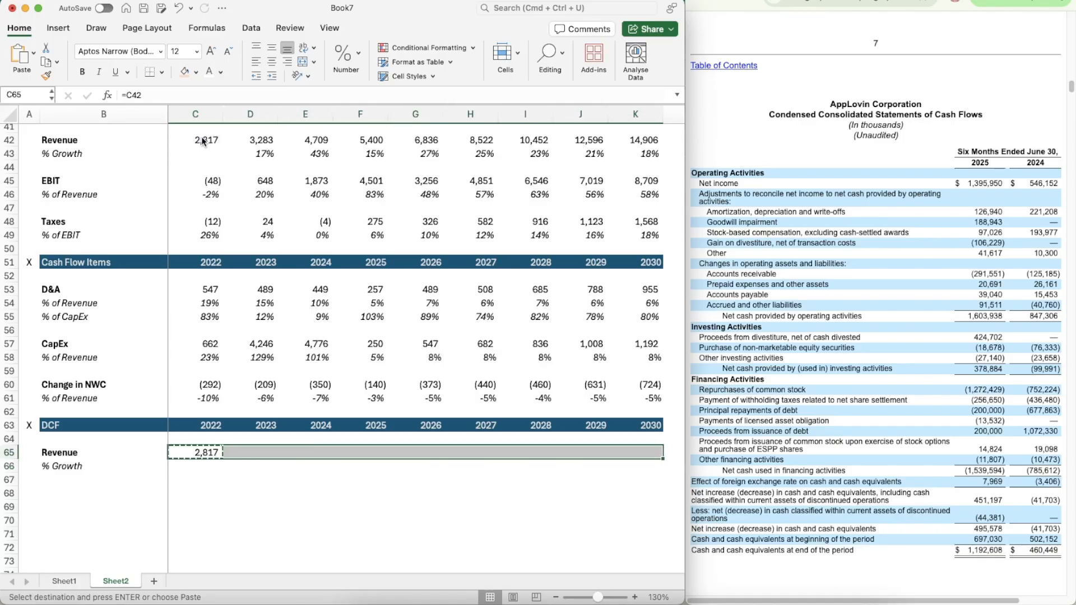
{"action": "key", "text": "super+v"}
- Calculate the 2023 revenue growth in D66 with the formula =D65/C65-1
{"action": "key", "text": "Right"}
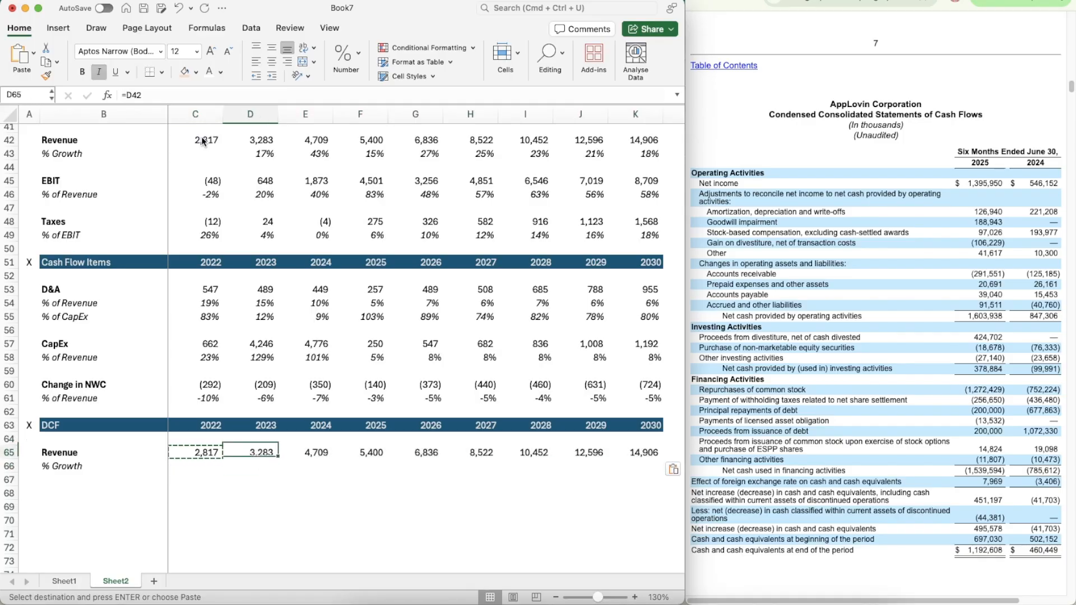
{"action": "key", "text": "Down"}
{"action": "type", "text": "="}
{"action": "key", "text": "Up"}
{"action": "type", "text": "/"}
{"action": "key", "text": "Left"}
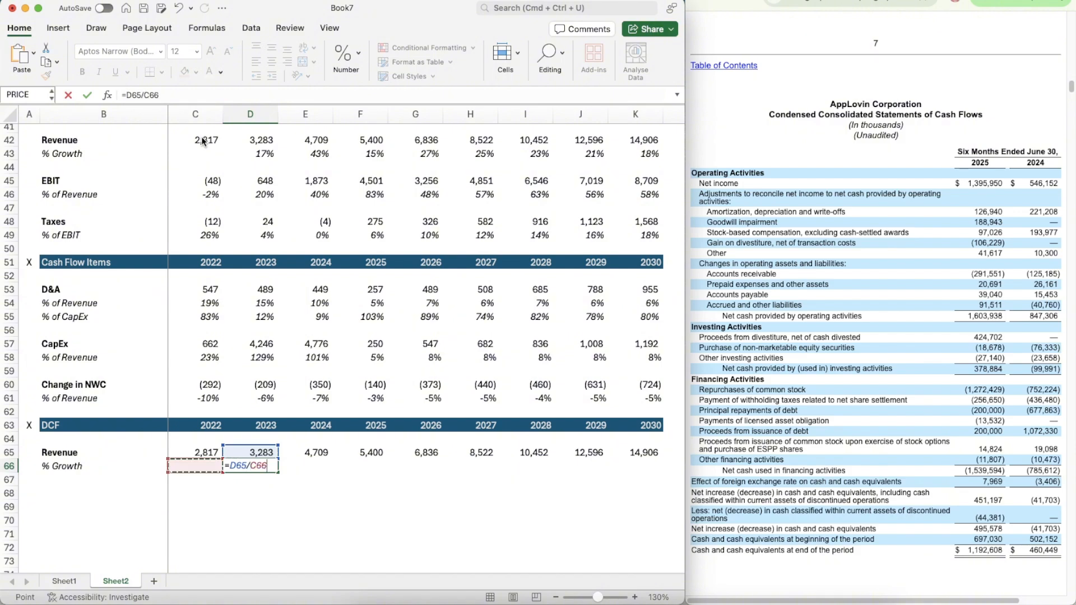
{"action": "key", "text": "Up"}
{"action": "type", "text": "-1"}
{"action": "key", "text": "Return"}
- Apply the percentage format of the 2023 Change in NWC % of Revenue cell D61 to D66
{"action": "key", "text": "Up"}
{"action": "key", "text": "Up"}
{"action": "key", "text": "Up"}
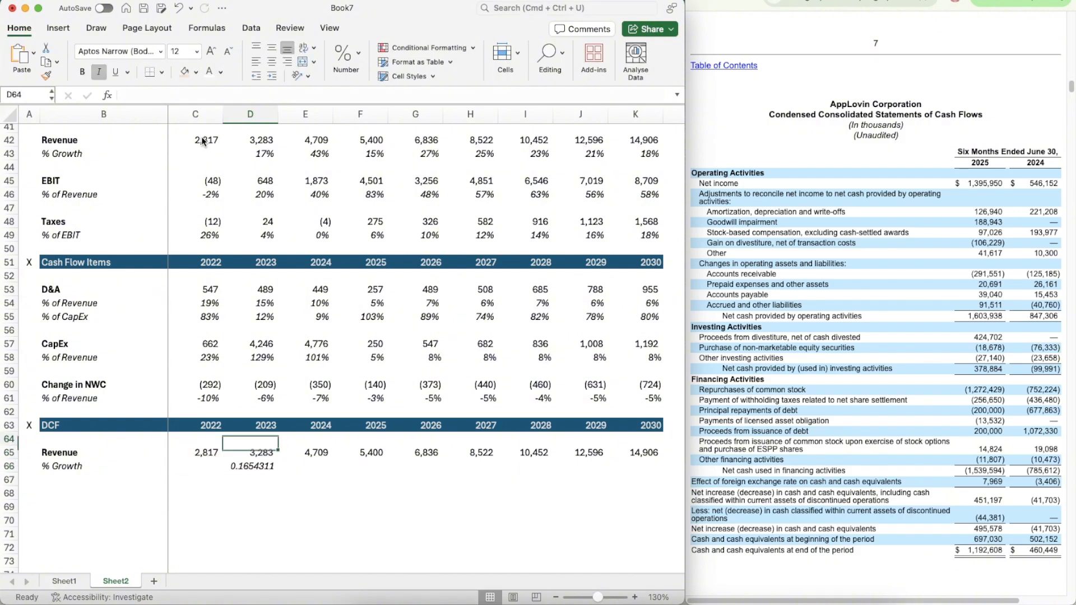
{"action": "key", "text": "Up"}
{"action": "key", "text": "Up"}
{"action": "key", "text": "Up"}
{"action": "key", "text": "super+shift+c"}
{"action": "left_click", "coordinate": [261, 465]}
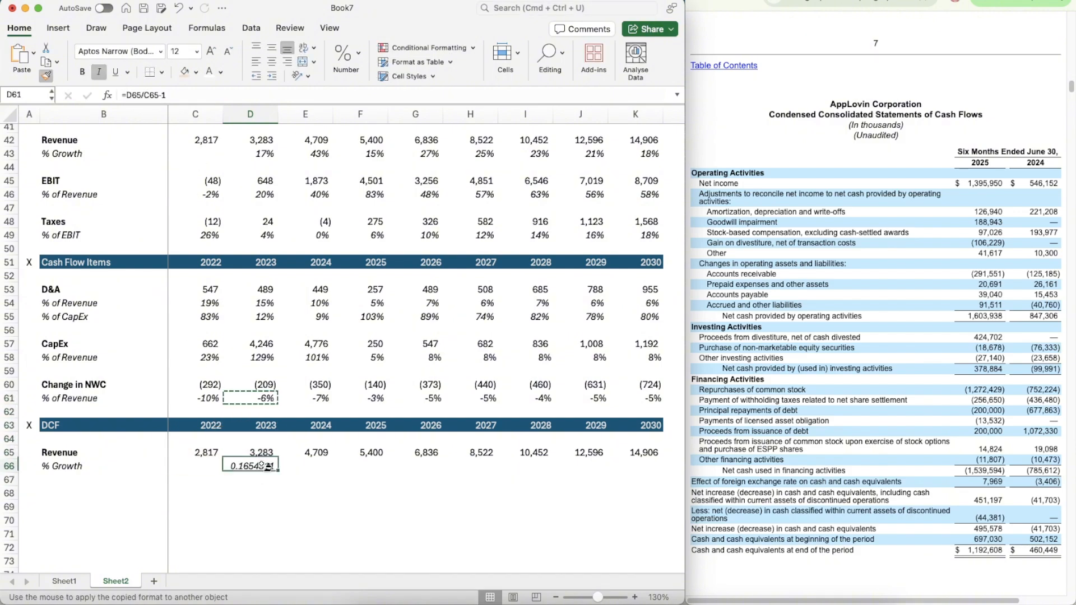
- Extend the revenue growth formula from D66 across 2024 to 2030 (E66:K66)
{"action": "key", "text": "super+c"}
{"action": "key", "text": "shift+Right"}
{"action": "key", "text": "shift+Right"}
{"action": "key", "text": "shift+Right"}
{"action": "key", "text": "shift+Right"}
{"action": "key", "text": "shift+Right"}
{"action": "key", "text": "shift+Right"}
{"action": "key", "text": "shift+Right"}
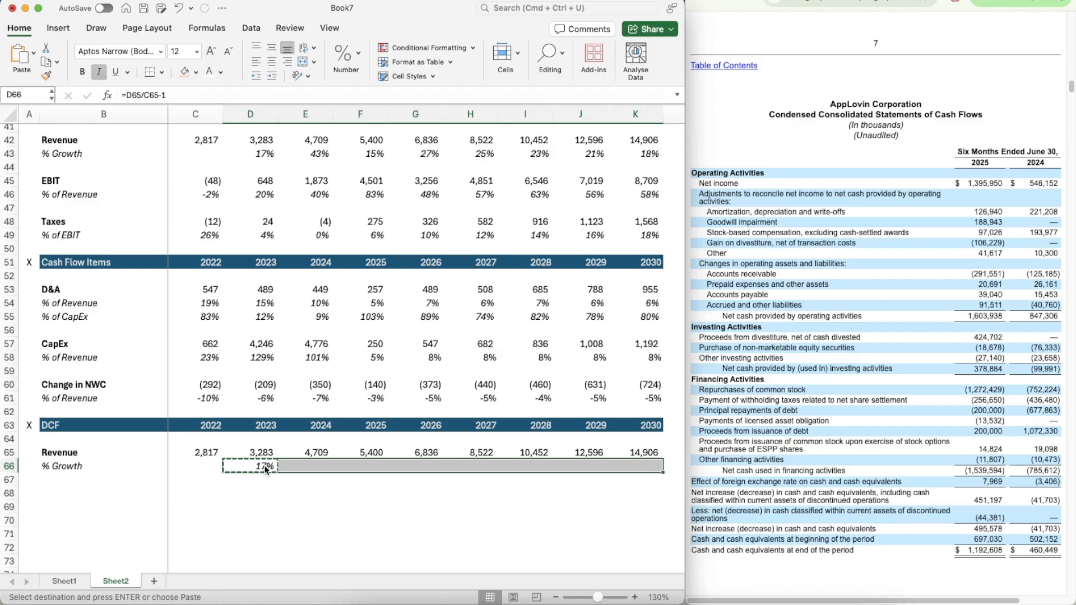
{"action": "key", "text": "super+v"}
- Add an EBIT label in B68 of the DCF section
{"action": "scroll", "coordinate": [264, 465], "scroll_direction": "down", "scroll_amount": 5}
{"action": "left_click", "coordinate": [113, 355]}
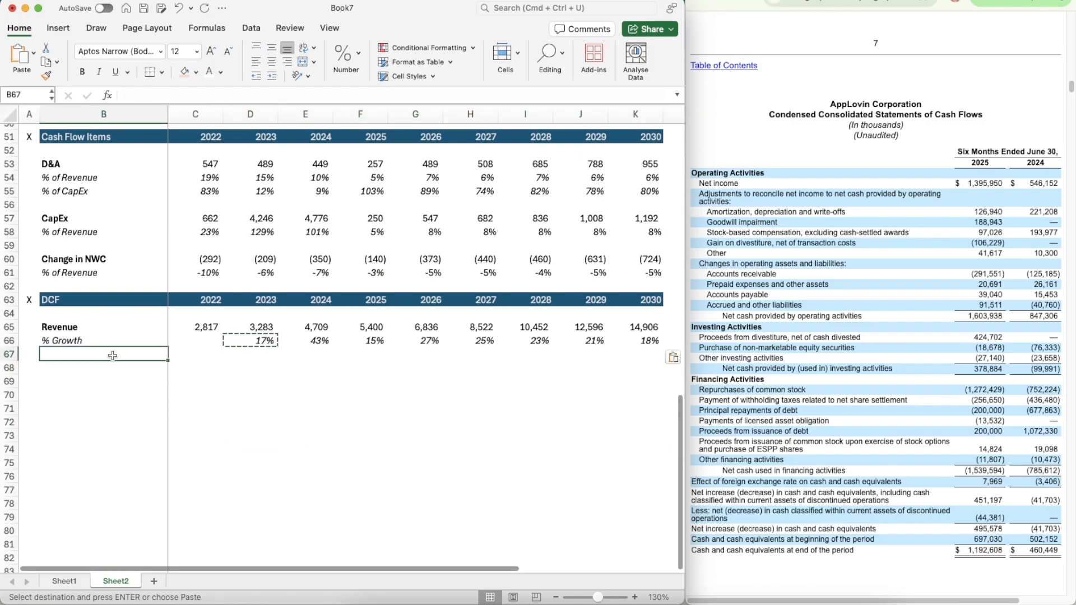
{"action": "key", "text": "Down"}
{"action": "type", "text": "EBIT"}
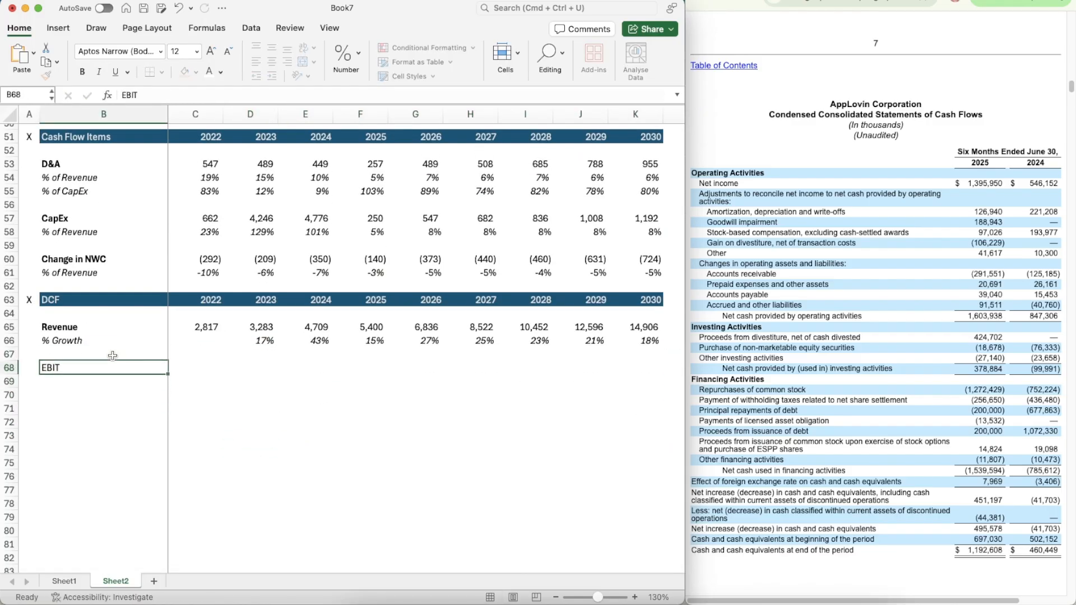
{"action": "key", "text": "Return"}
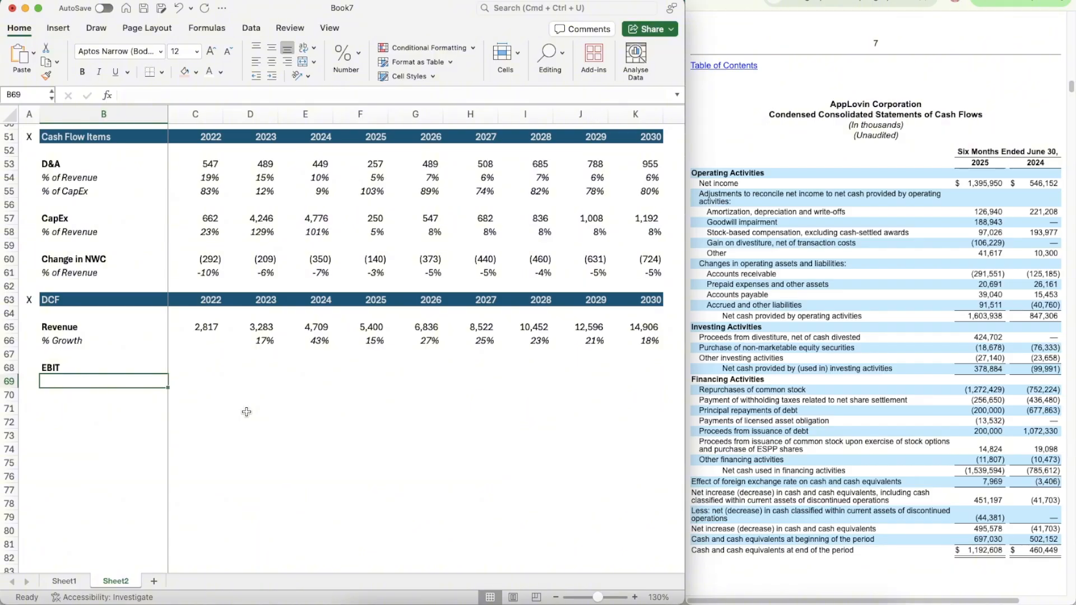
- Add a % of Revenue label in B69 below EBIT and italicize row 69
{"action": "type", "text": "%"}
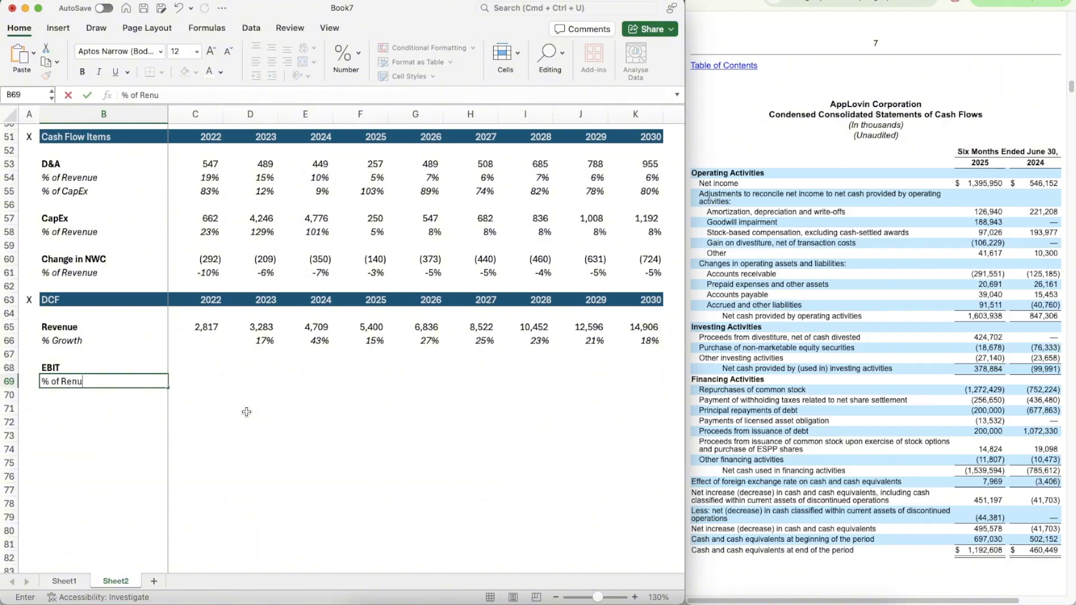
{"action": "type", "text": " of Revenue"}
{"action": "key", "text": "Return"}
{"action": "key", "text": "Up"}
{"action": "key", "text": "shift+space"}
{"action": "key", "text": "super+i"}
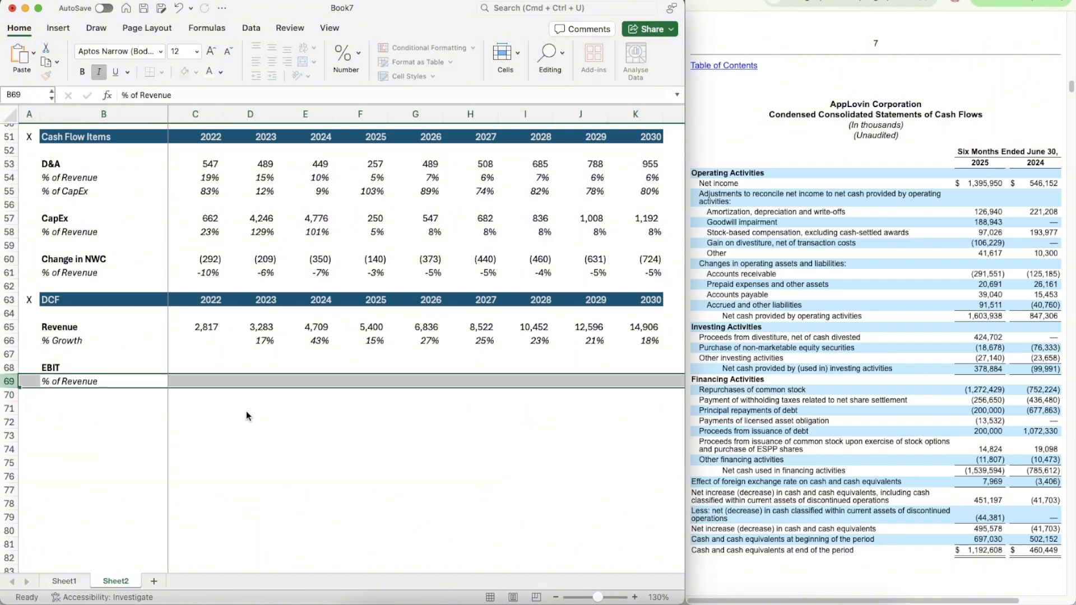
{"action": "key", "text": "Down"}
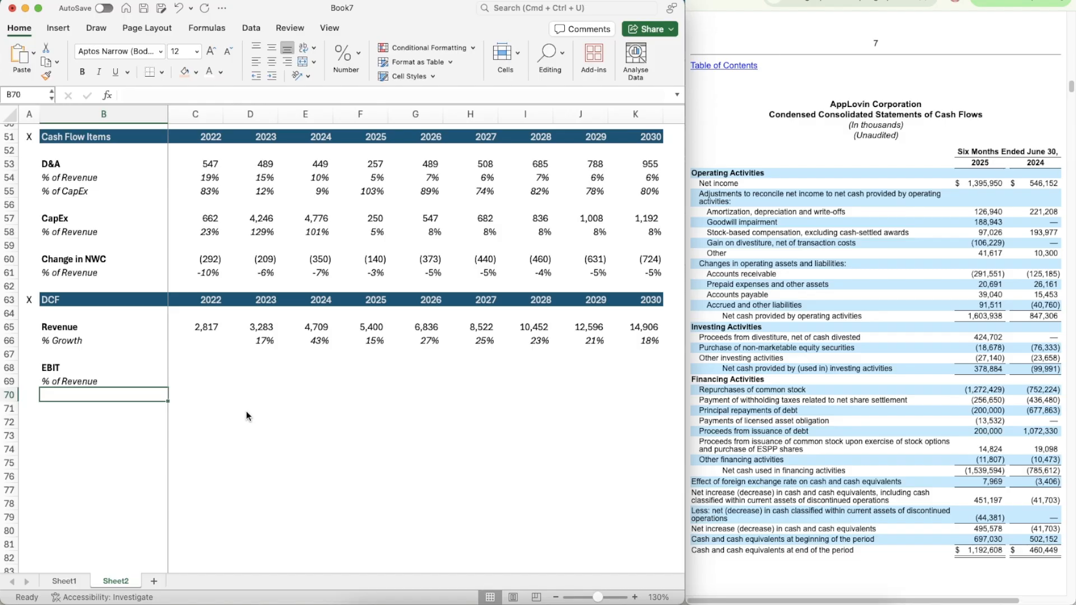
- Copy the RoW label block with its Bear, Base and Bull rows (B29:B34) to B68 in the DCF section
{"action": "scroll", "coordinate": [120, 348], "scroll_direction": "up", "scroll_amount": 15}
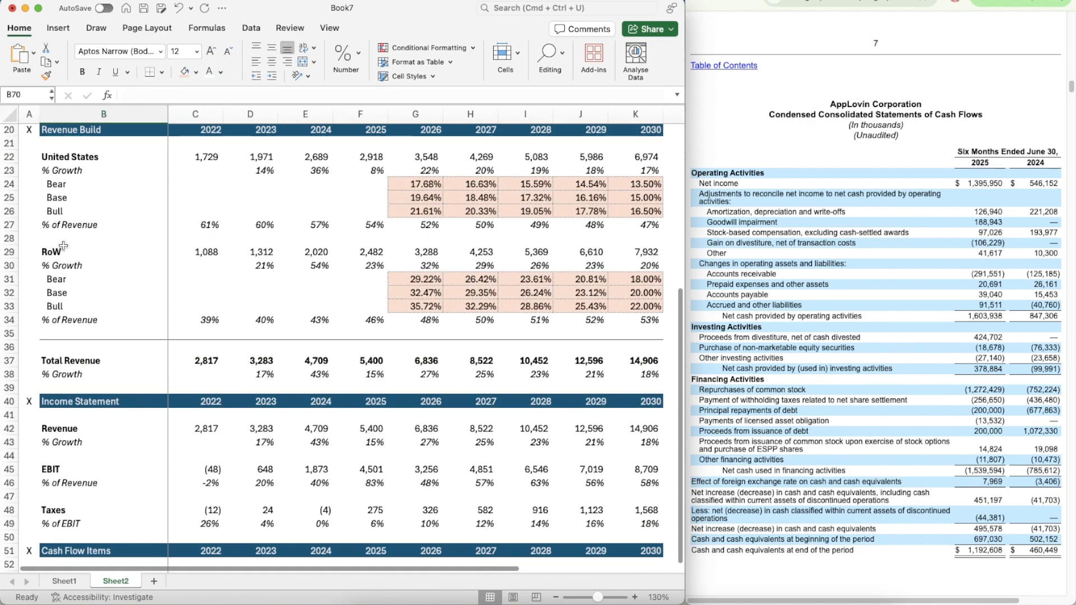
{"action": "left_click", "coordinate": [62, 246]}
{"action": "key", "text": "shift+Down"}
{"action": "key", "text": "shift+Down"}
{"action": "key", "text": "shift+Down"}
{"action": "key", "text": "shift+Down"}
{"action": "key", "text": "shift+Down"}
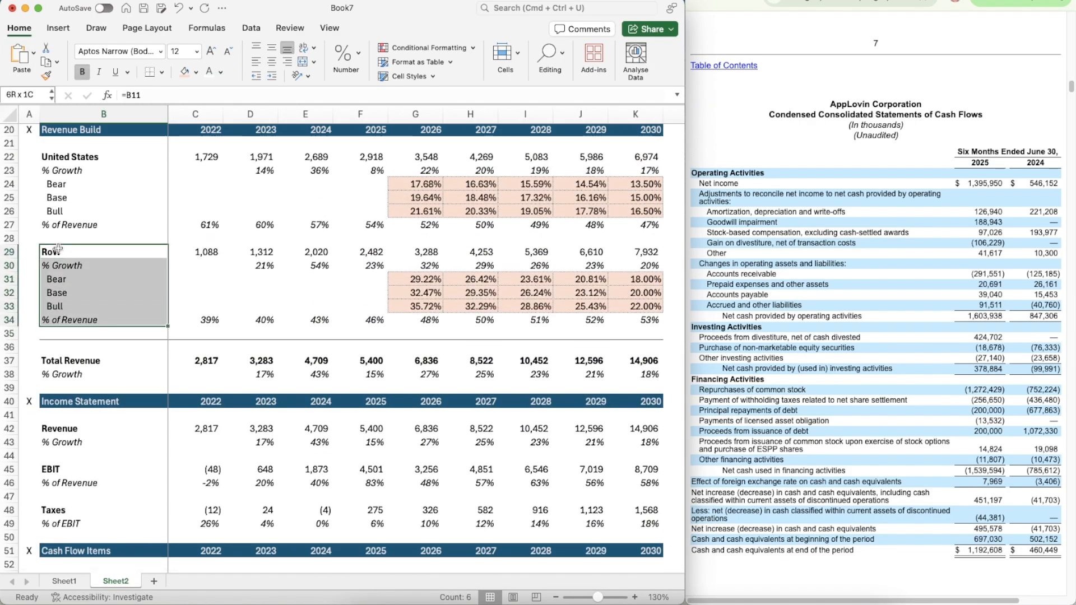
{"action": "key", "text": "super+c"}
{"action": "scroll", "coordinate": [114, 364], "scroll_direction": "down", "scroll_amount": 13}
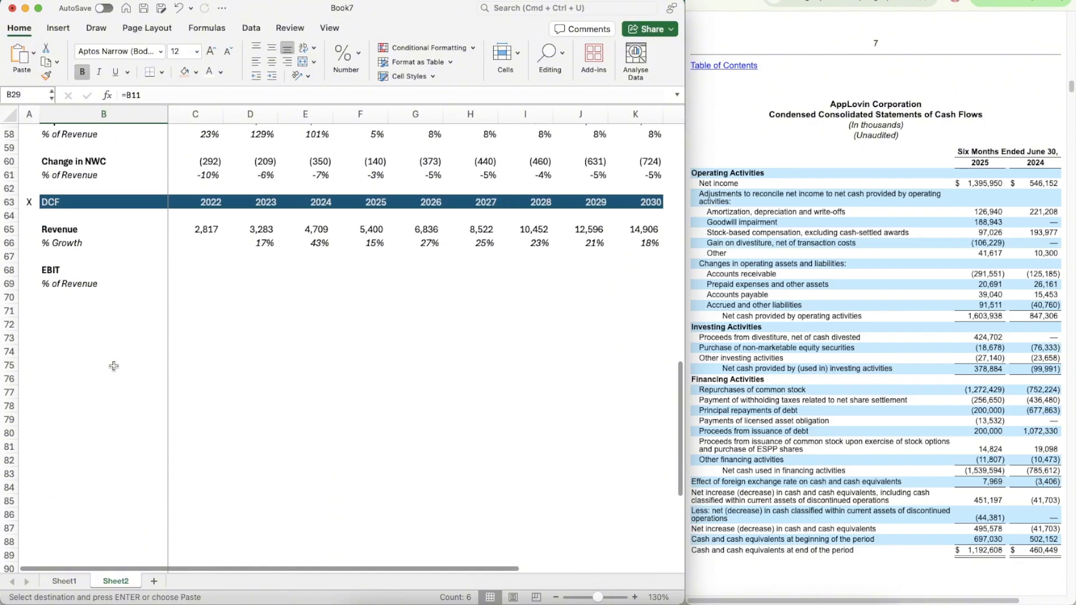
{"action": "left_click", "coordinate": [68, 269]}
{"action": "key", "text": "super+v"}
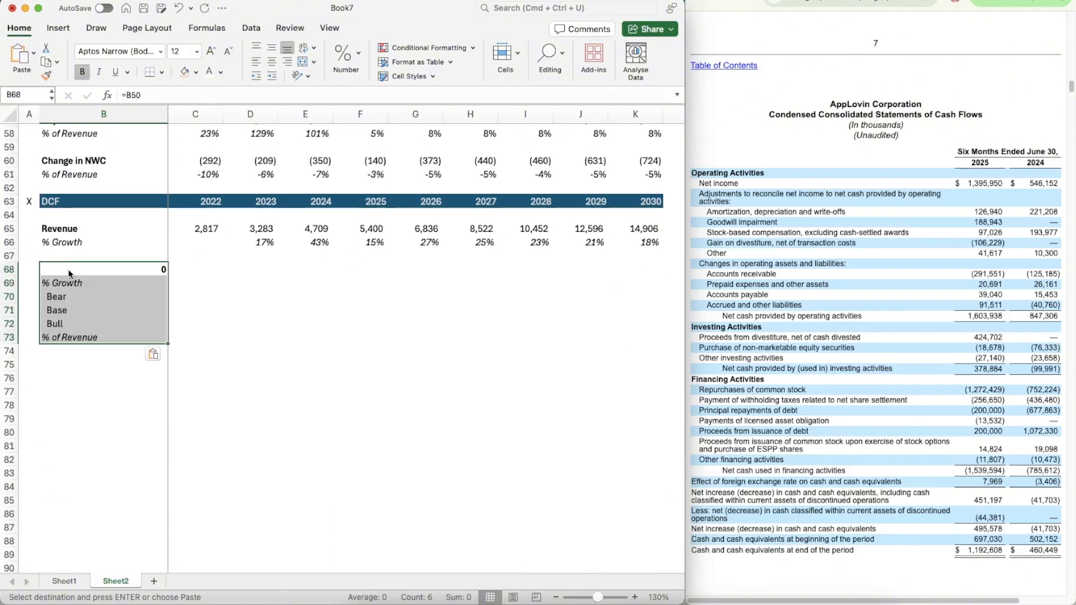
- Link the block heading in B68 to the EBIT label in the Assumptions section
{"action": "type", "text": "="}
{"action": "scroll", "coordinate": [68, 273], "scroll_direction": "up", "scroll_amount": 19}
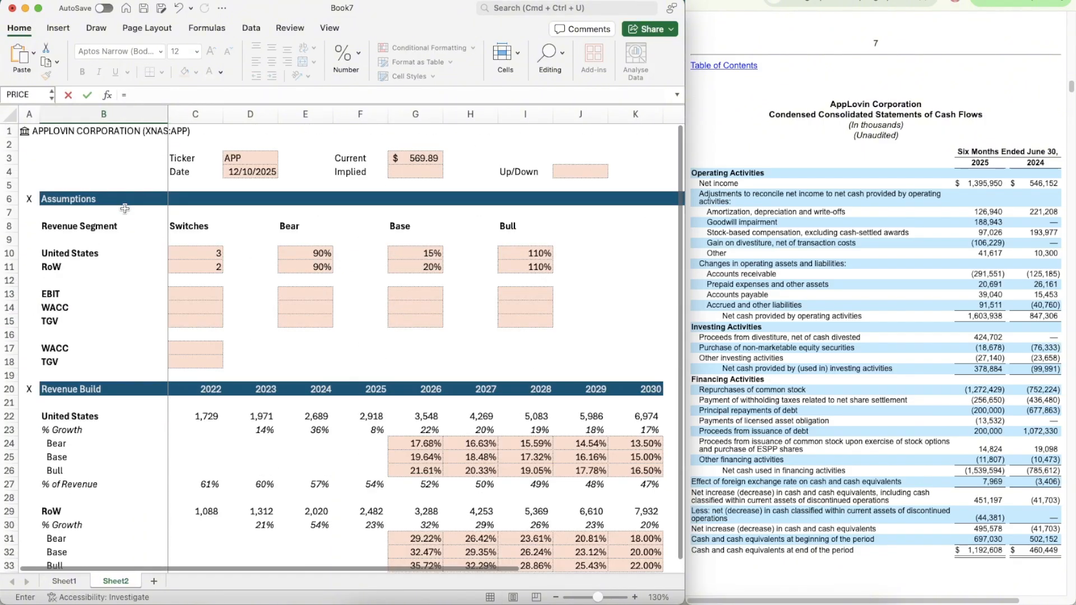
{"action": "scroll", "coordinate": [70, 277], "scroll_direction": "down", "scroll_amount": 1}
{"action": "left_click", "coordinate": [71, 283]}
{"action": "key", "text": "Return"}
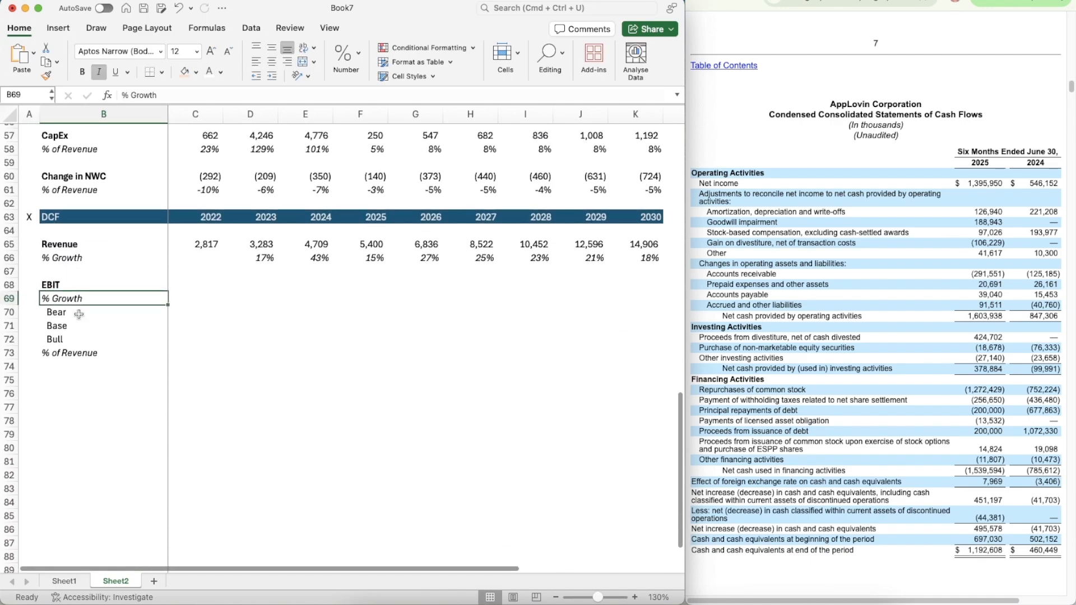
- Change the % Growth label in B69 under EBIT to % of Revenue
{"action": "double_click", "coordinate": [117, 298]}
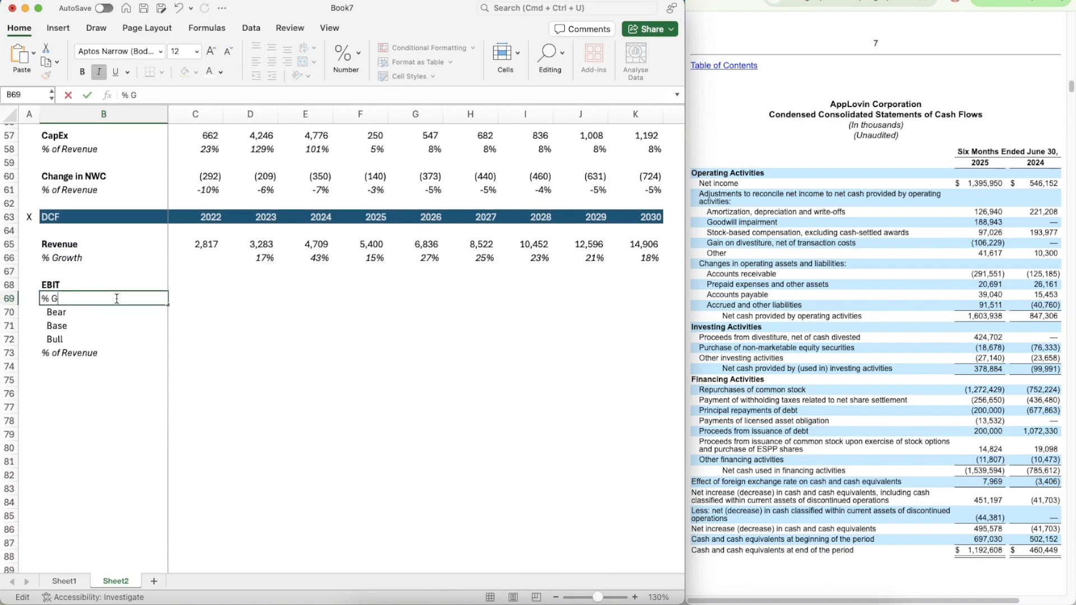
{"action": "key", "text": "BackSpace"}
{"action": "type", "text": "of Revenu"}
{"action": "key", "text": "BackSpace"}
{"action": "key", "text": "BackSpace"}
{"action": "type", "text": "enue"}
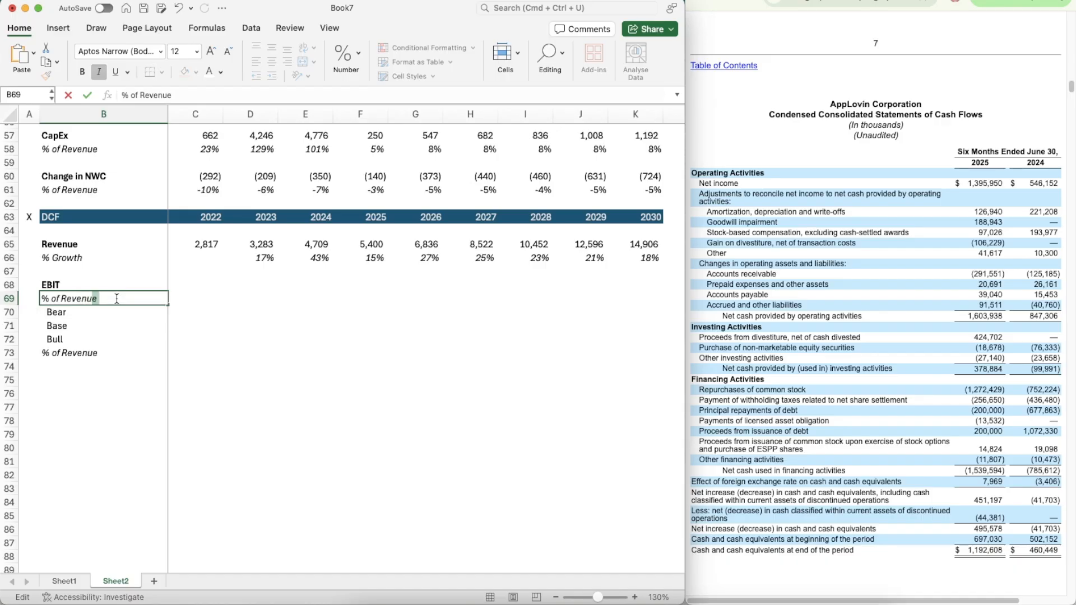
{"action": "key", "text": "Return"}
- Delete the redundant % of Revenue label in B73 below the Bull row
{"action": "key", "text": "Up"}
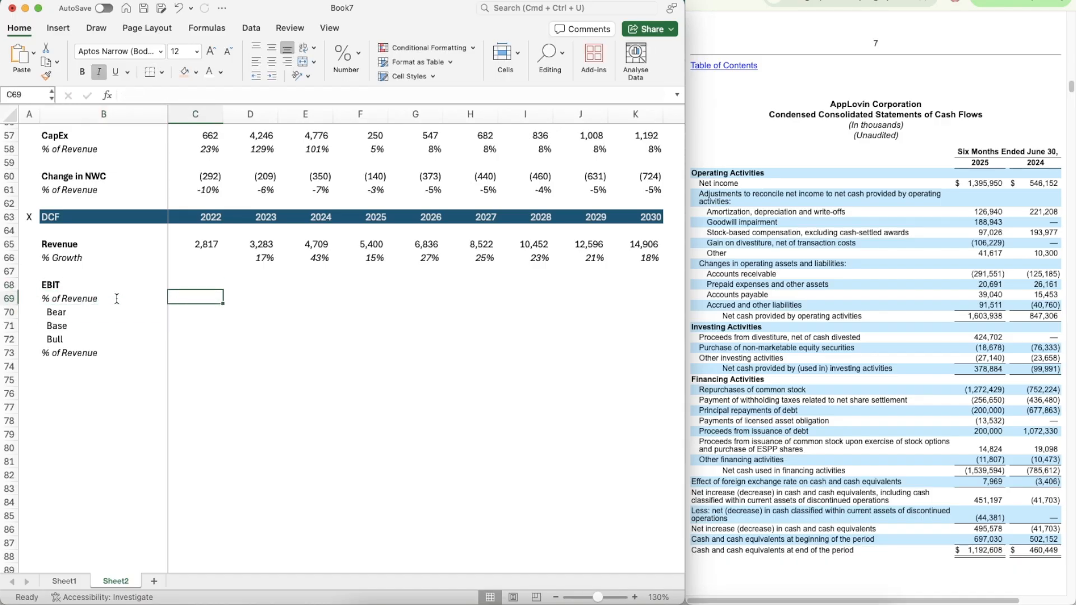
{"action": "key", "text": "Down"}
{"action": "key", "text": "Down"}
{"action": "key", "text": "Down"}
{"action": "key", "text": "Down"}
{"action": "key", "text": "Delete"}
- Link the DCF section's 2022 EBIT cell C68 to the Income Statement EBIT in C45
{"action": "scroll", "coordinate": [116, 299], "scroll_direction": "up", "scroll_amount": 1}
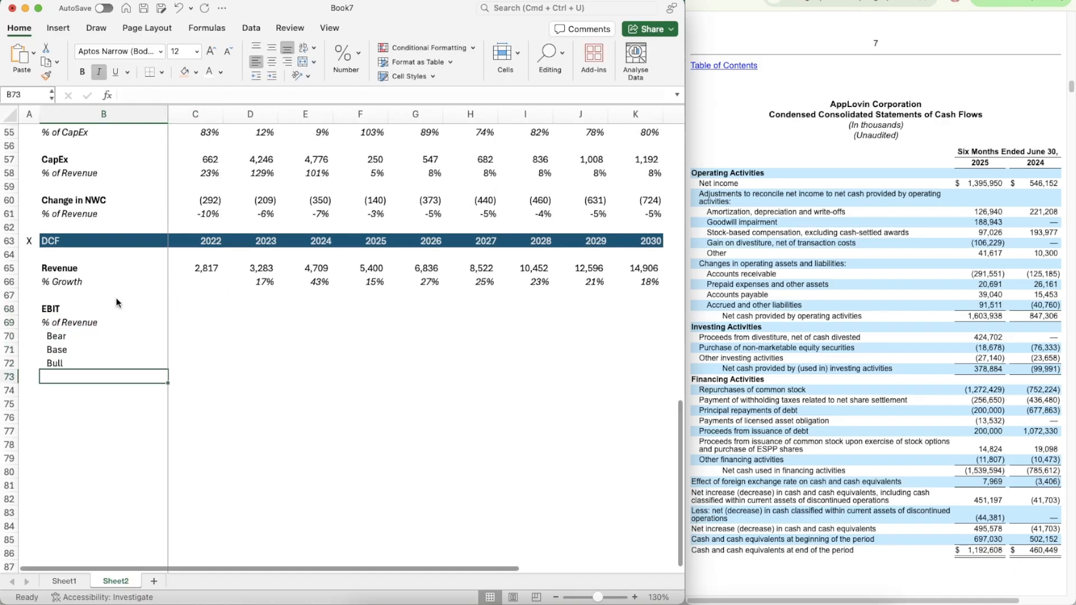
{"action": "left_click", "coordinate": [191, 330]}
{"action": "key", "text": "Up"}
{"action": "key", "text": "Up"}
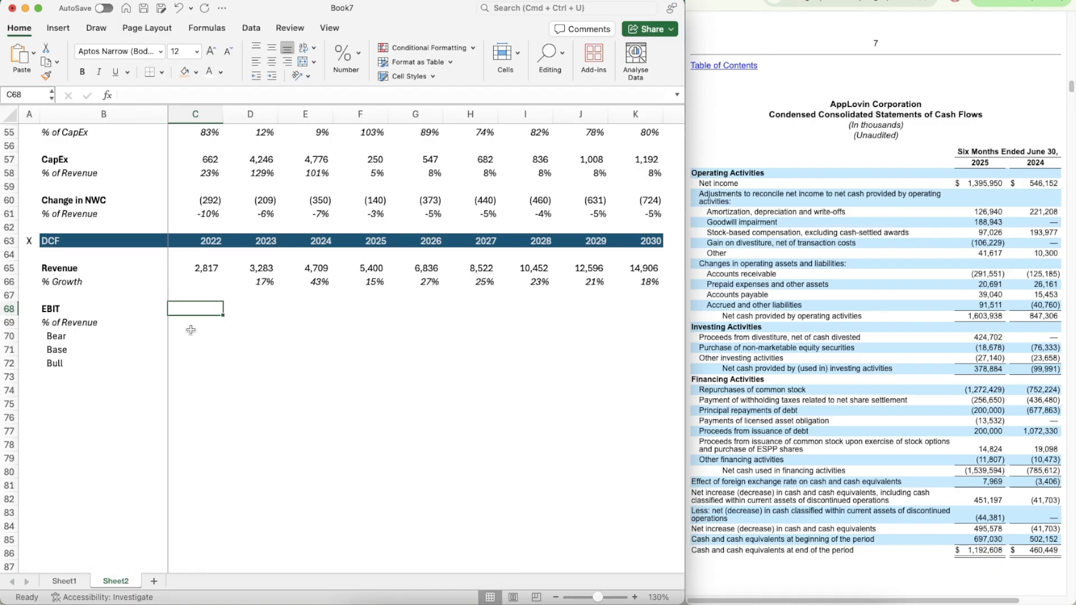
{"action": "type", "text": "="}
{"action": "scroll", "coordinate": [223, 288], "scroll_direction": "up", "scroll_amount": 10}
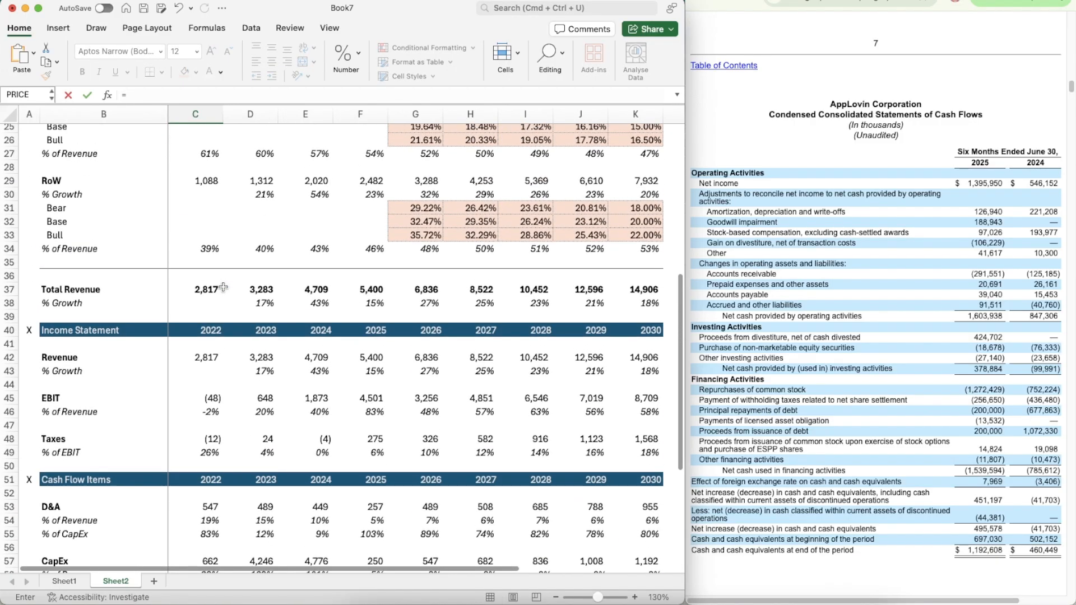
{"action": "scroll", "coordinate": [223, 287], "scroll_direction": "down", "scroll_amount": 3}
{"action": "left_click", "coordinate": [204, 288]}
{"action": "key", "text": "Return"}
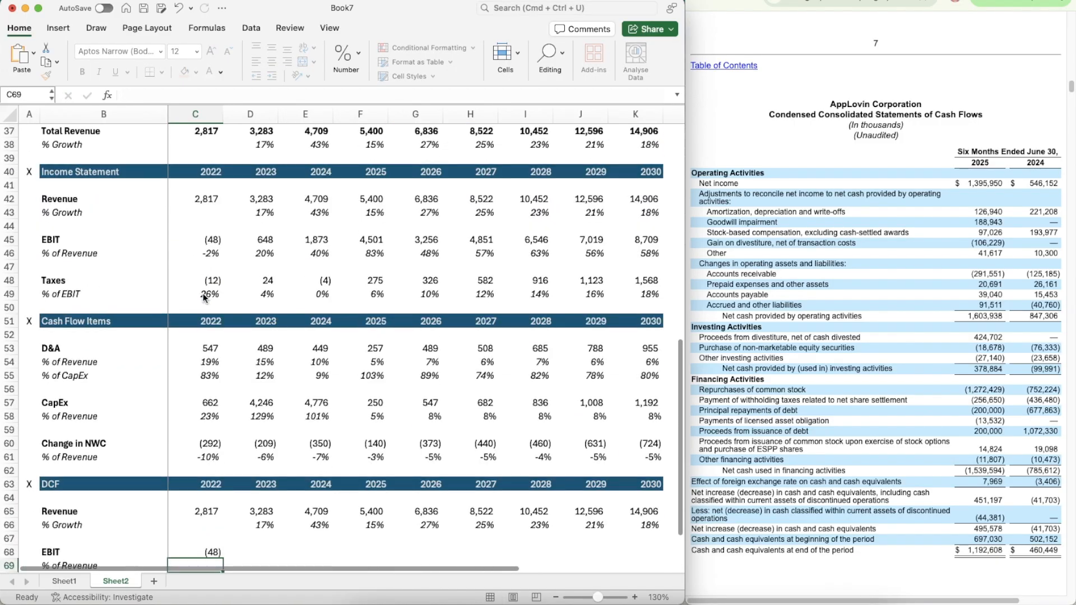
- Extend the DCF EBIT link from C68 across 2023 to 2025 (D68:F68)
{"action": "scroll", "coordinate": [205, 297], "scroll_direction": "down", "scroll_amount": 4}
{"action": "key", "text": "Up"}
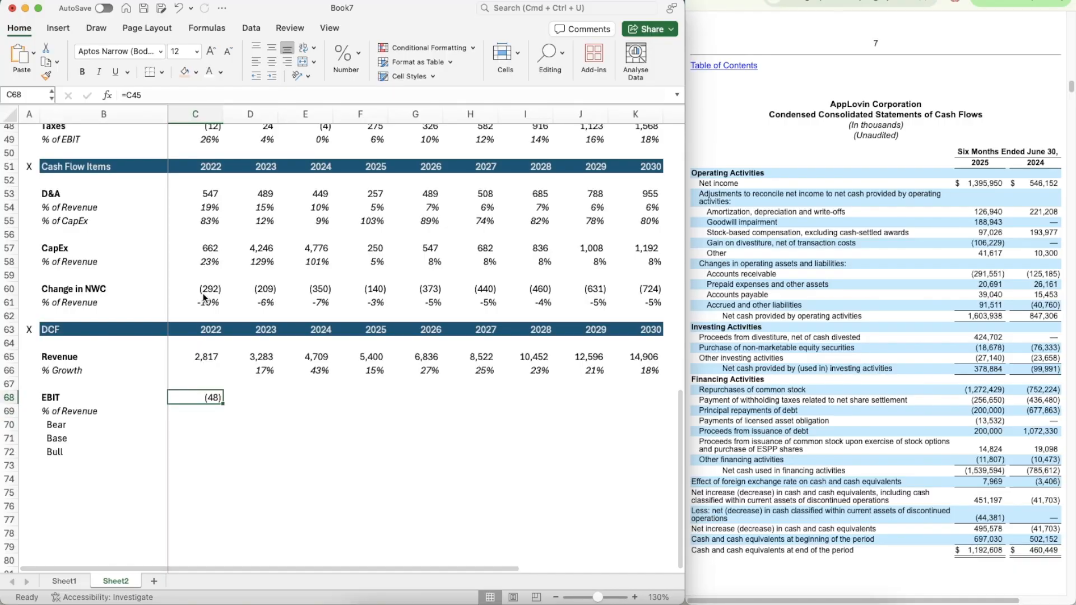
{"action": "key", "text": "super+c"}
{"action": "key", "text": "shift+Right"}
{"action": "key", "text": "shift+Right"}
{"action": "key", "text": "shift+Right"}
{"action": "key", "text": "super+v"}
- Try to calculate the 2022 EBIT % of Revenue in C69 with the formula =C68/C64
{"action": "key", "text": "Down"}
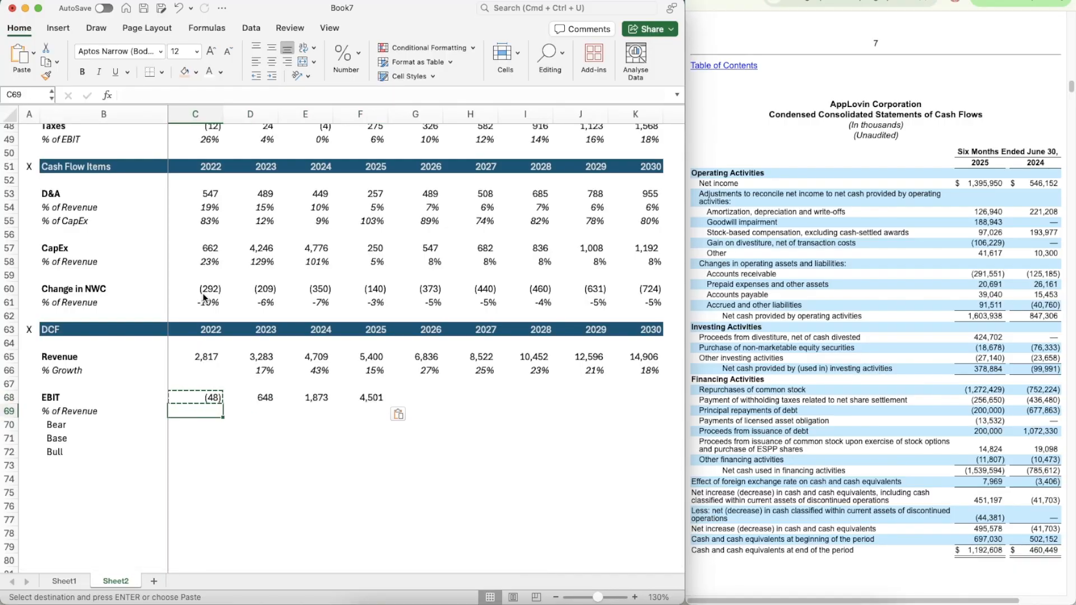
{"action": "type", "text": "="}
{"action": "key", "text": "Up"}
{"action": "type", "text": "/"}
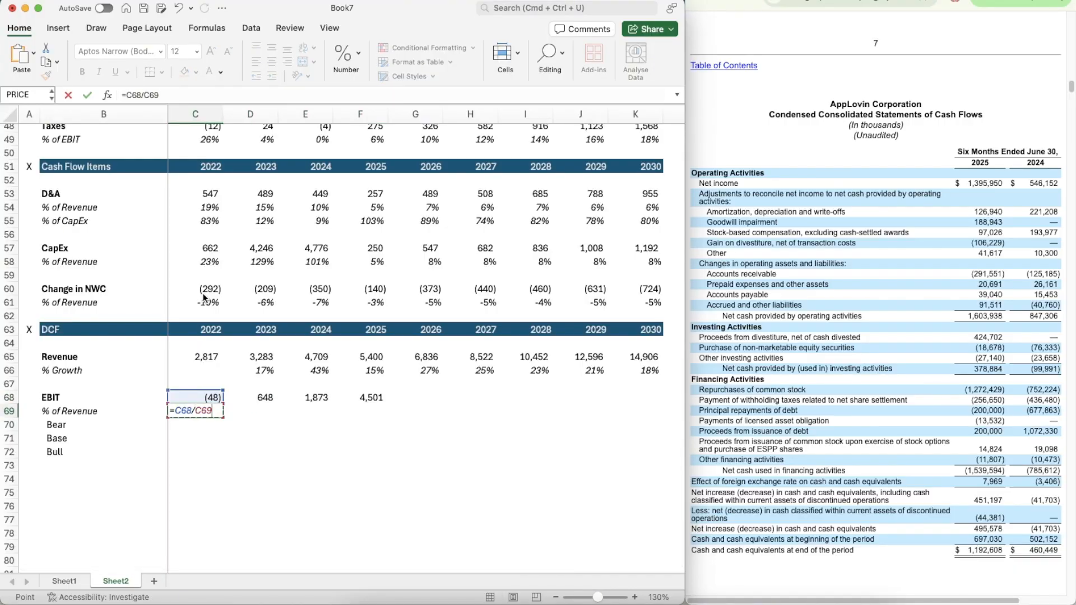
{"action": "key", "text": "Up"}
{"action": "key", "text": "Up"}
{"action": "key", "text": "Up"}
{"action": "key", "text": "Up"}
{"action": "key", "text": "Up"}
{"action": "key", "text": "Return"}
{"action": "key", "text": "Up"}
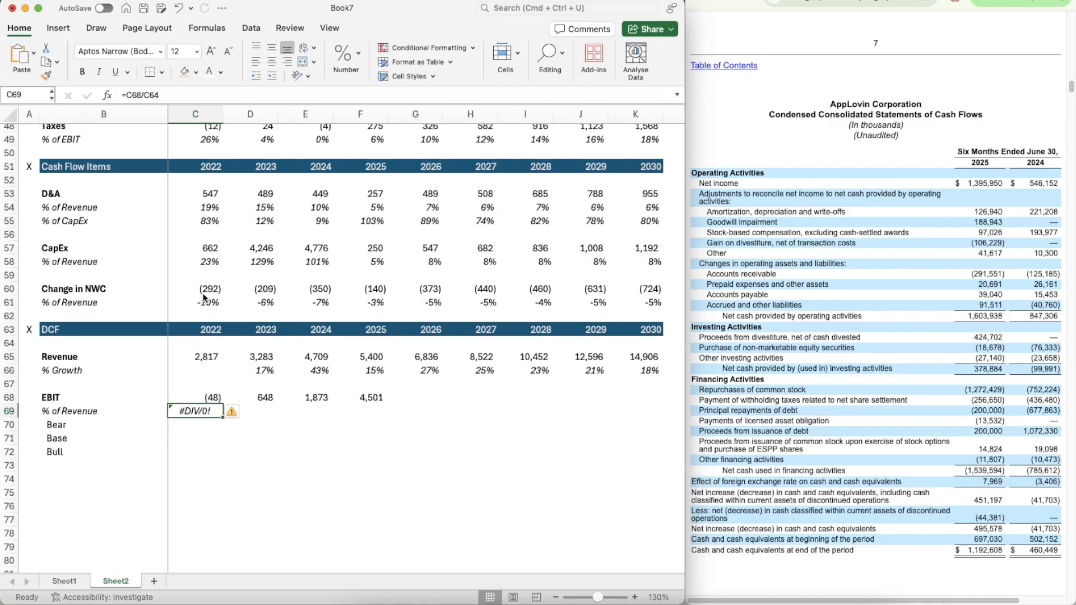
- Calculate the 2022 EBIT % of Revenue in C69 with the formula =C68/C65
{"action": "type", "text": "="}
{"action": "key", "text": "Up"}
{"action": "type", "text": "/"}
{"action": "key", "text": "Up"}
{"action": "key", "text": "Up"}
{"action": "key", "text": "Up"}
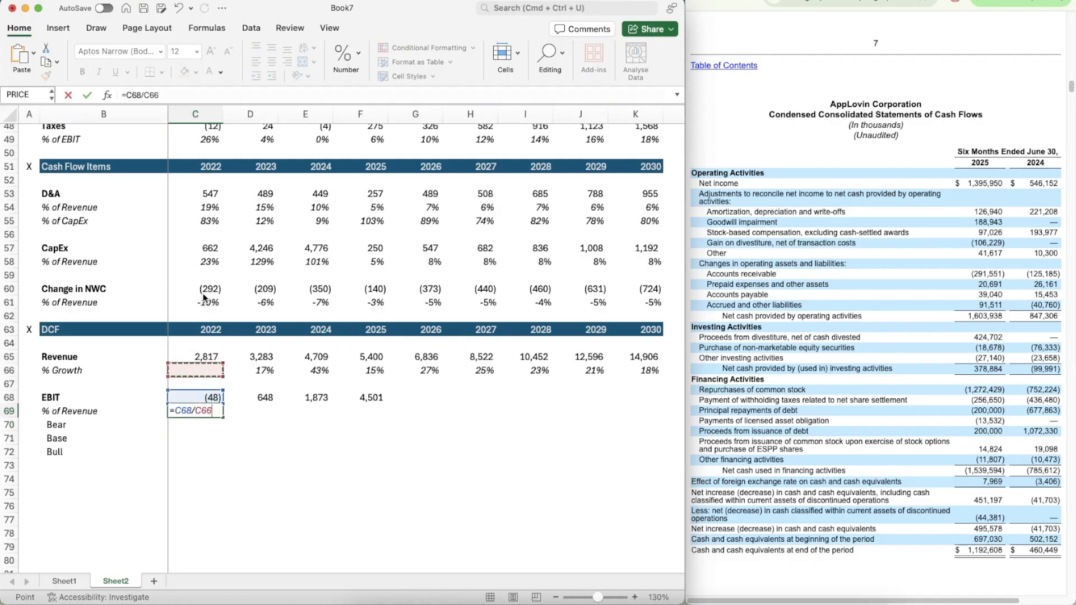
{"action": "key", "text": "Up"}
{"action": "key", "text": "Return"}
- Apply the percentage format of the 2023 revenue growth cell D66 to the EBIT % of Revenue cell C69
{"action": "left_click", "coordinate": [253, 370]}
{"action": "key", "text": "super+shift+c"}
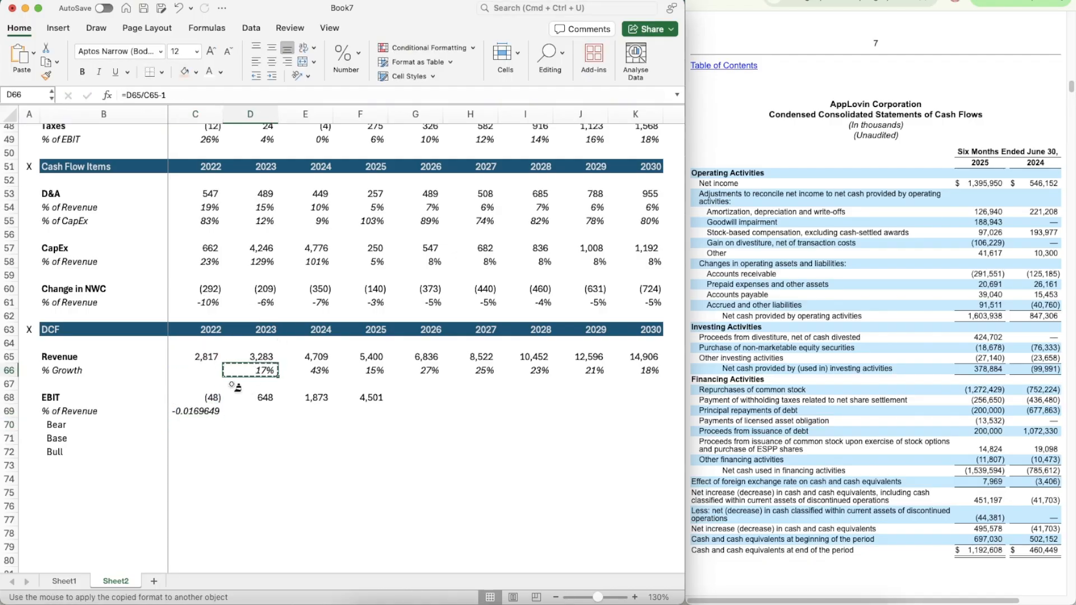
{"action": "left_click", "coordinate": [200, 413]}
- Extend the EBIT % of Revenue formula from C69 across 2023 to 2025 (D69:F69)
{"action": "key", "text": "super+c"}
{"action": "key", "text": "shift+Right"}
{"action": "key", "text": "shift+Right"}
{"action": "key", "text": "shift+Right"}
{"action": "key", "text": "shift+Right"}
{"action": "key", "text": "shift+Left"}
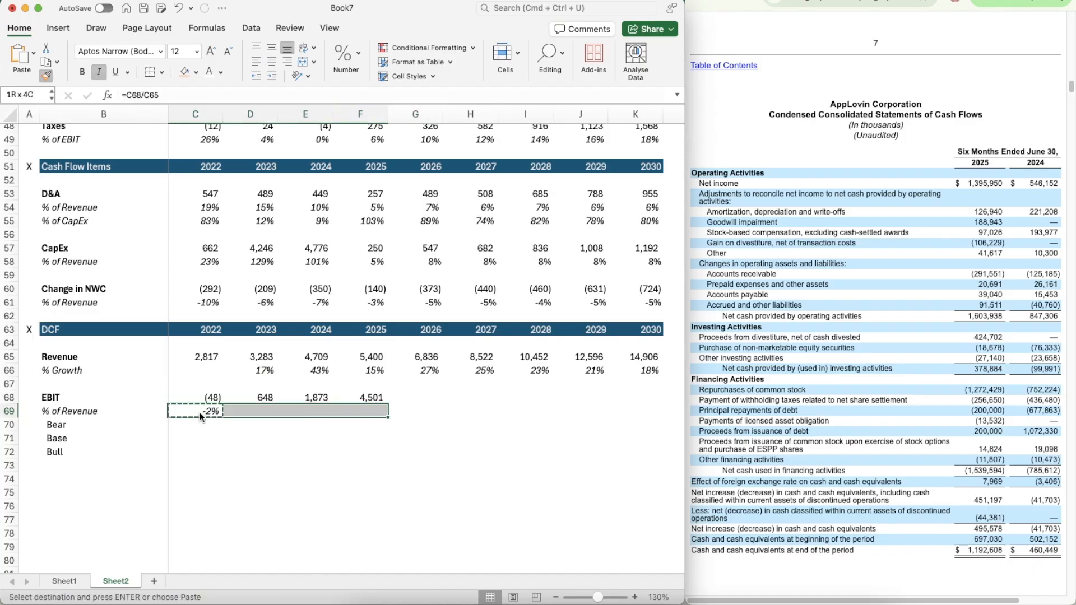
{"action": "key", "text": "super+v"}
{"action": "key", "text": "Right"}
- Copy the RoW Bear, Base and Bull block G31:K33 into the DCF EBIT case rows starting at G70
{"action": "scroll", "coordinate": [514, 404], "scroll_direction": "up", "scroll_amount": 7}
{"action": "scroll", "coordinate": [514, 404], "scroll_direction": "up", "scroll_amount": 3}
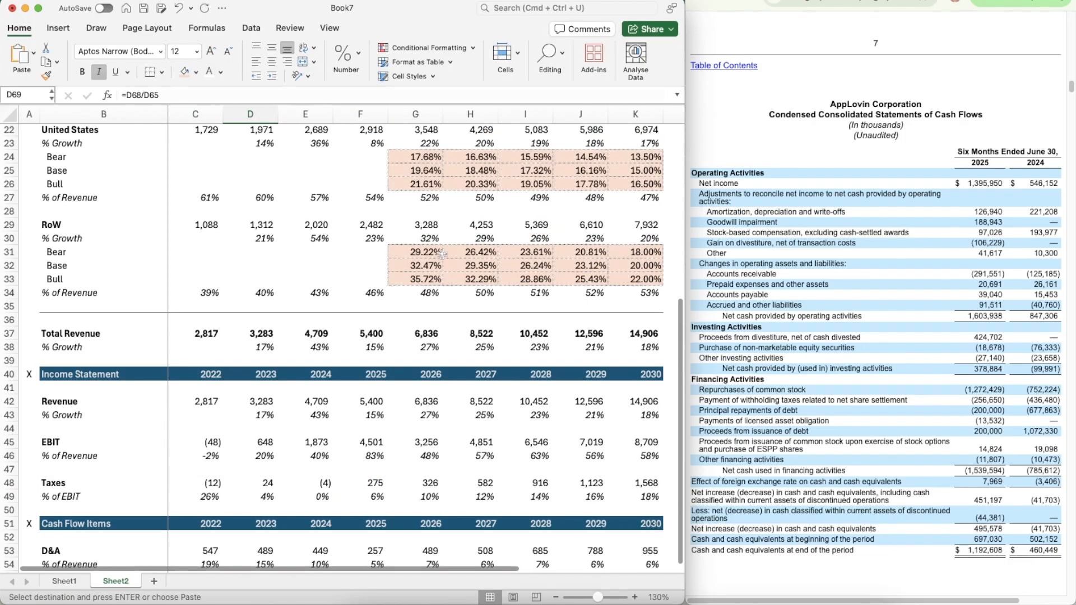
{"action": "left_click", "coordinate": [428, 252]}
{"action": "key", "text": "shift+Down"}
{"action": "key", "text": "shift+Down"}
{"action": "key", "text": "shift+Right"}
{"action": "key", "text": "shift+Right"}
{"action": "key", "text": "shift+Right"}
{"action": "key", "text": "shift+Right"}
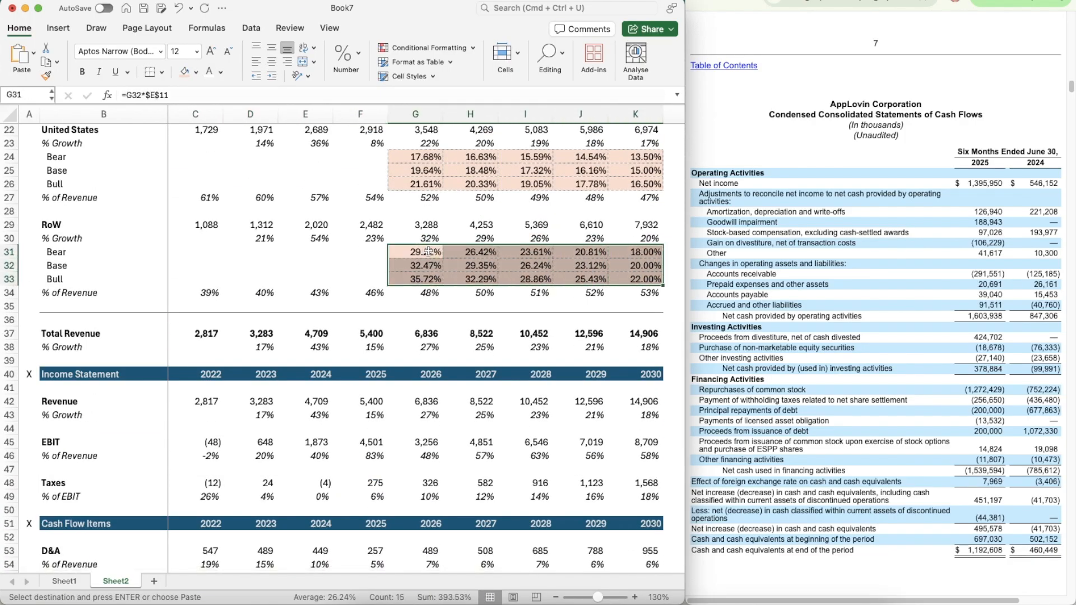
{"action": "scroll", "coordinate": [450, 420], "scroll_direction": "down", "scroll_amount": 8}
{"action": "left_click", "coordinate": [416, 443]}
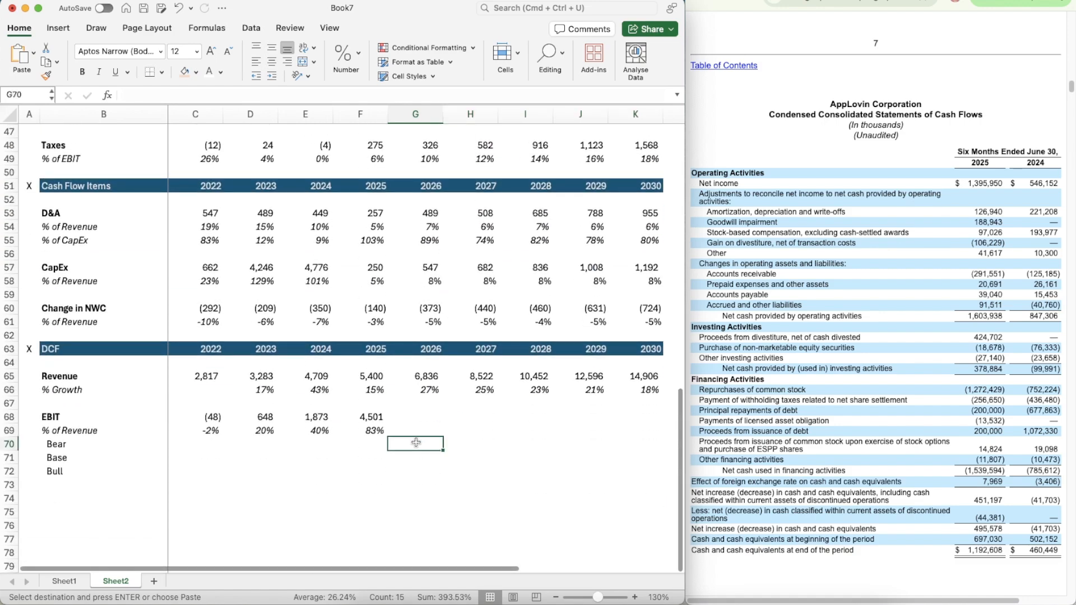
{"action": "key", "text": "super+v"}
{"action": "key", "text": "Return"}
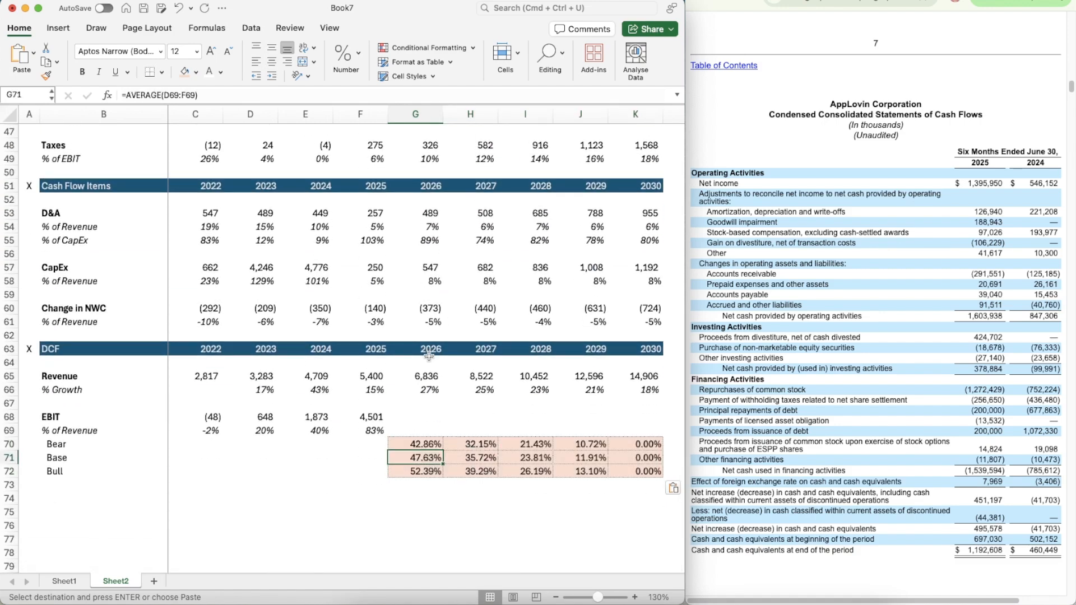
- Set the Base EBIT assumption in G13 to 35%
{"action": "scroll", "coordinate": [429, 356], "scroll_direction": "up", "scroll_amount": 15}
{"action": "left_click", "coordinate": [415, 279]}
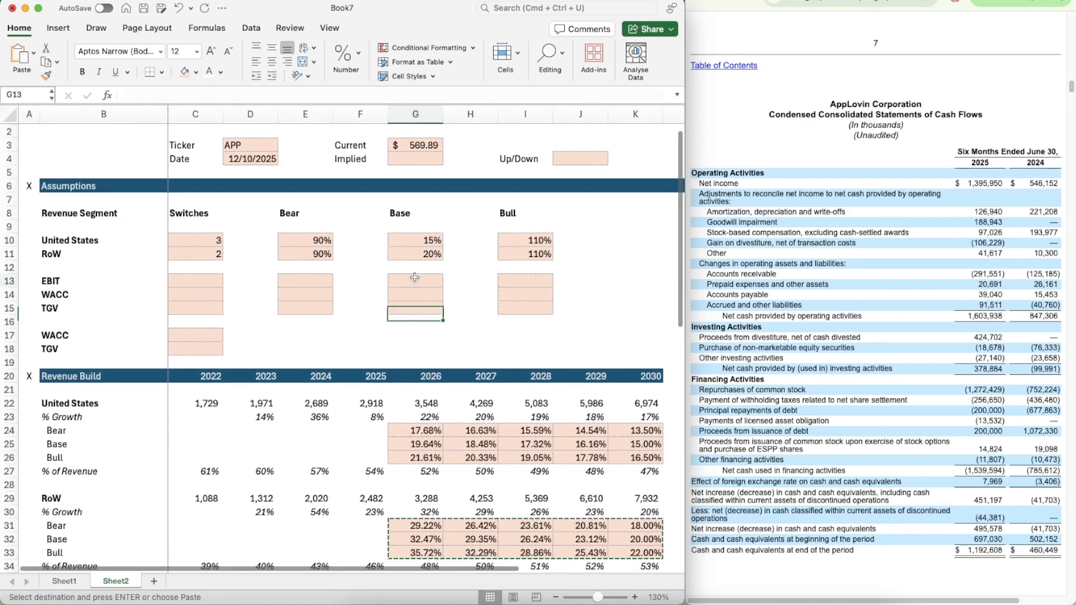
{"action": "type", "text": "35"}
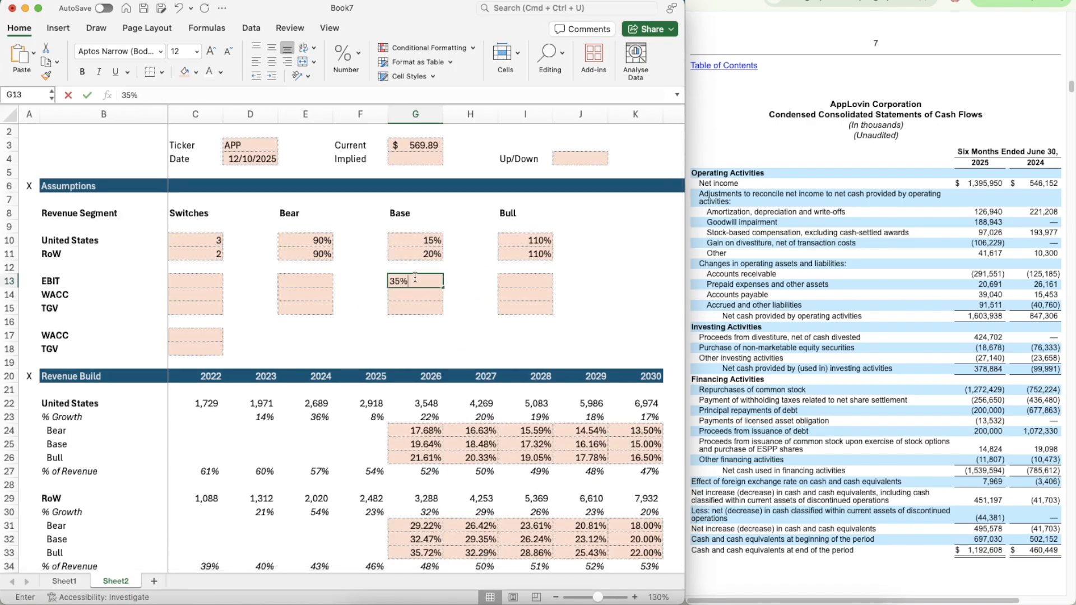
{"action": "key", "text": "Return"}
- Copy the RoW Bull factor of 110% from I11 to the EBIT Bull assumption in I13
{"action": "key", "text": "Up"}
{"action": "key", "text": "Right"}
{"action": "key", "text": "Right"}
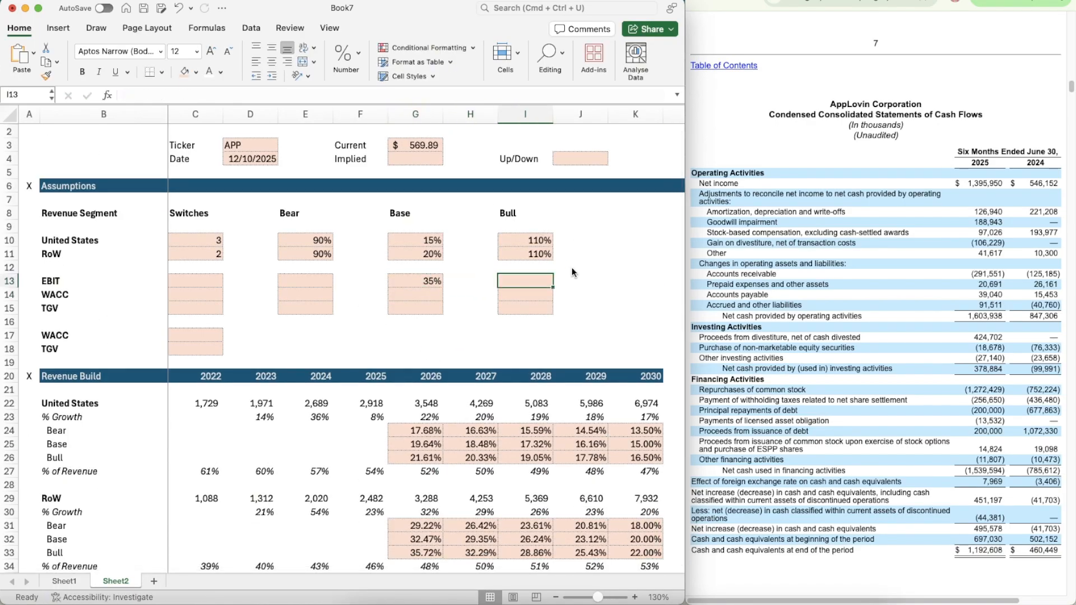
{"action": "key", "text": "Up"}
{"action": "key", "text": "Up"}
{"action": "key", "text": "super+c"}
{"action": "key", "text": "Down"}
{"action": "key", "text": "Down"}
{"action": "key", "text": "super+v"}
- Copy the RoW Bear factor of 90% from E11 to the EBIT Bear assumption in E13
{"action": "key", "text": "Left"}
{"action": "key", "text": "Left"}
{"action": "key", "text": "Left"}
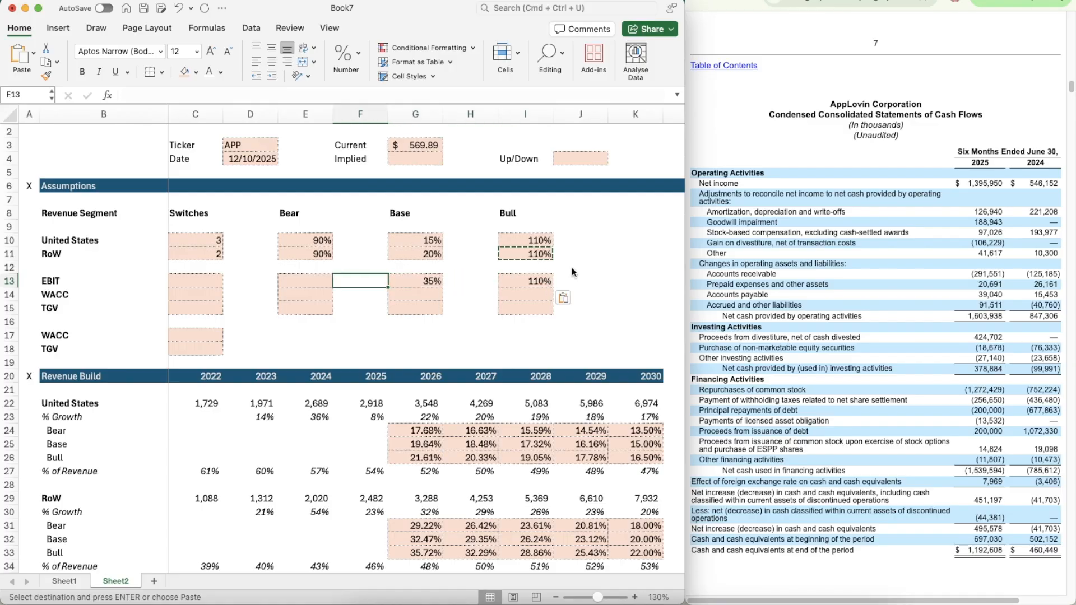
{"action": "key", "text": "Left"}
{"action": "key", "text": "Up"}
{"action": "key", "text": "Up"}
{"action": "key", "text": "super+c"}
{"action": "key", "text": "Down"}
{"action": "key", "text": "Down"}
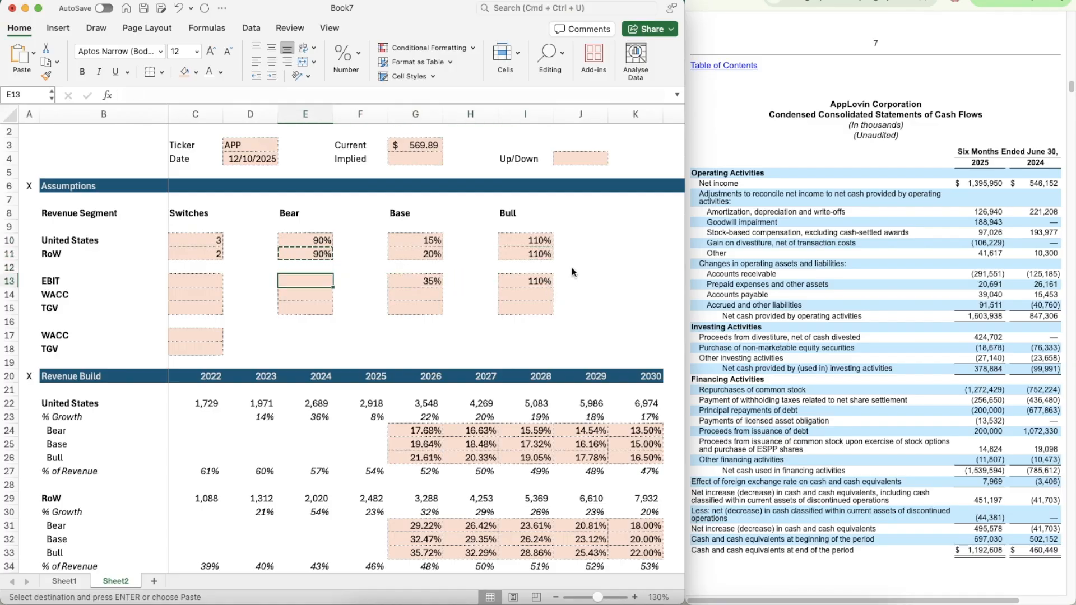
{"action": "key", "text": "super+v"}
- Link the 2030 Base EBIT margin in K71 to the Base EBIT assumption with =G13
{"action": "scroll", "coordinate": [592, 395], "scroll_direction": "down", "scroll_amount": 10}
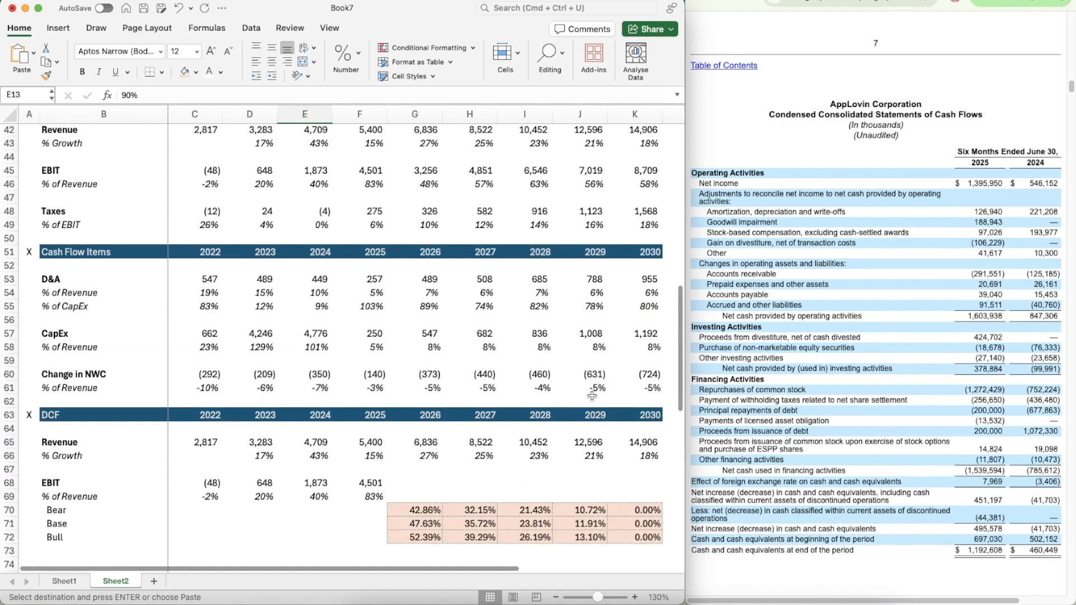
{"action": "scroll", "coordinate": [592, 395], "scroll_direction": "down", "scroll_amount": 5}
{"action": "left_click", "coordinate": [624, 354]}
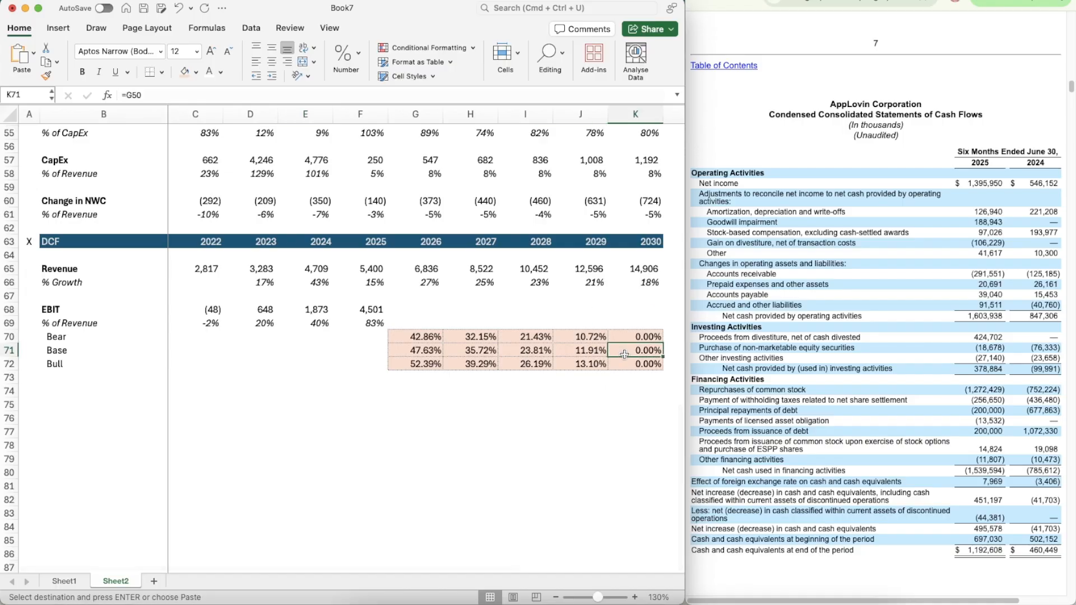
{"action": "type", "text": "=G13"}
{"action": "key", "text": "Return"}
{"action": "key", "text": "Up"}
- Check the Base EBIT margin formulas across the 2026 to 2030 projections in row 71
{"action": "key", "text": "Left"}
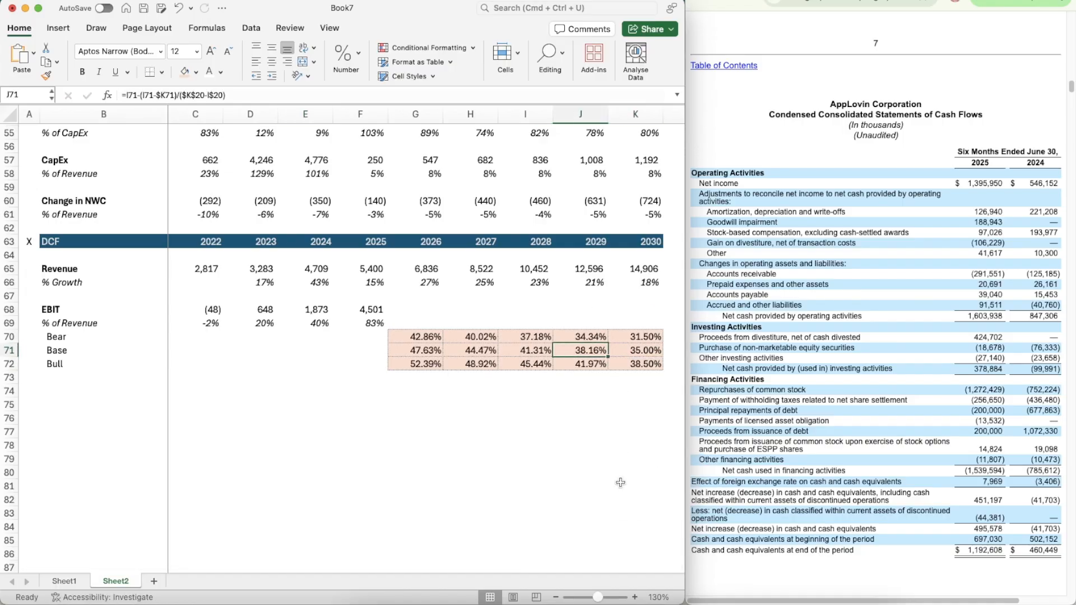
{"action": "key", "text": "Left"}
{"action": "key", "text": "Left"}
{"action": "key", "text": "Left"}
{"action": "key", "text": "Right"}
{"action": "key", "text": "Right"}
{"action": "key", "text": "Right"}
{"action": "key", "text": "Right"}
{"action": "key", "text": "Left"}
{"action": "key", "text": "Up"}
{"action": "key", "text": "Left"}
{"action": "key", "text": "Left"}
{"action": "key", "text": "Left"}
{"action": "key", "text": "Up"}
- Copy the RoW growth OFFSET formula from G30 into the 2026 EBIT % of Revenue cell G69
{"action": "scroll", "coordinate": [620, 480], "scroll_direction": "up", "scroll_amount": 9}
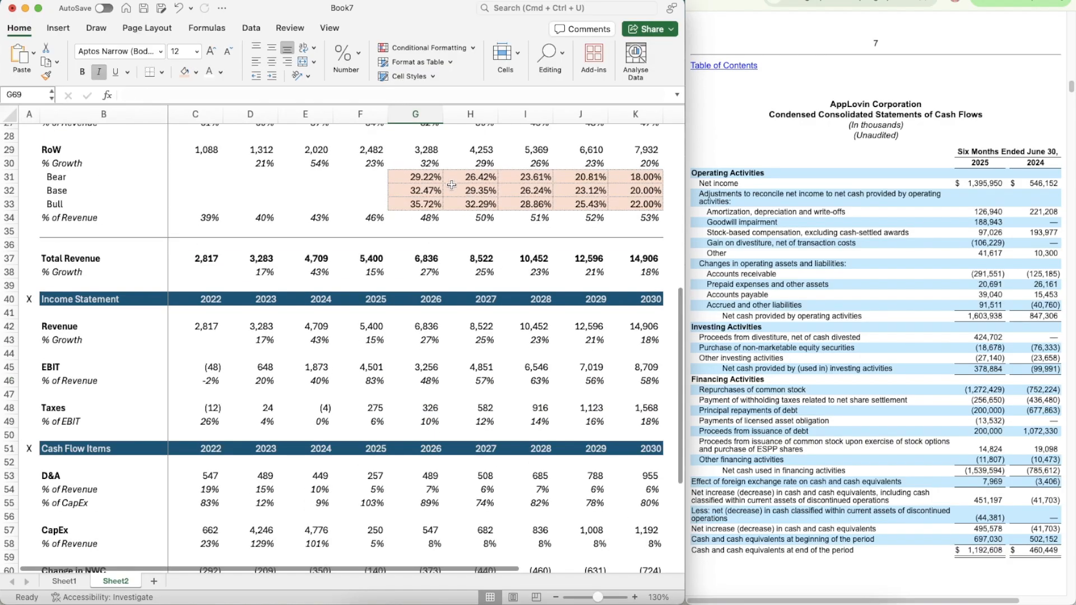
{"action": "left_click", "coordinate": [423, 163]}
{"action": "key", "text": "super+c"}
{"action": "scroll", "coordinate": [449, 258], "scroll_direction": "down", "scroll_amount": 12}
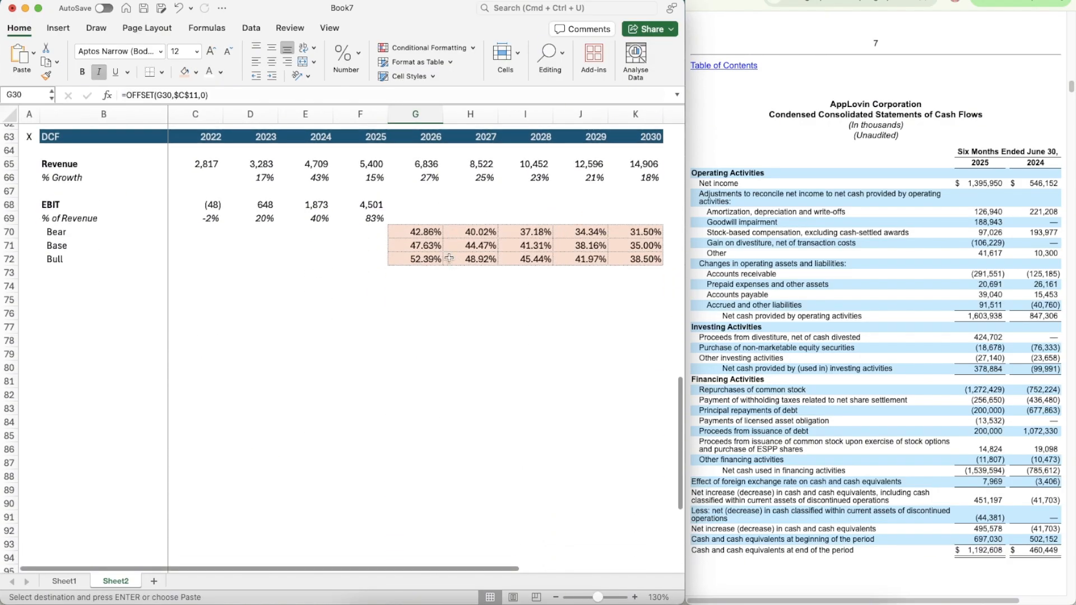
{"action": "left_click", "coordinate": [423, 218]}
{"action": "key", "text": "super+v"}
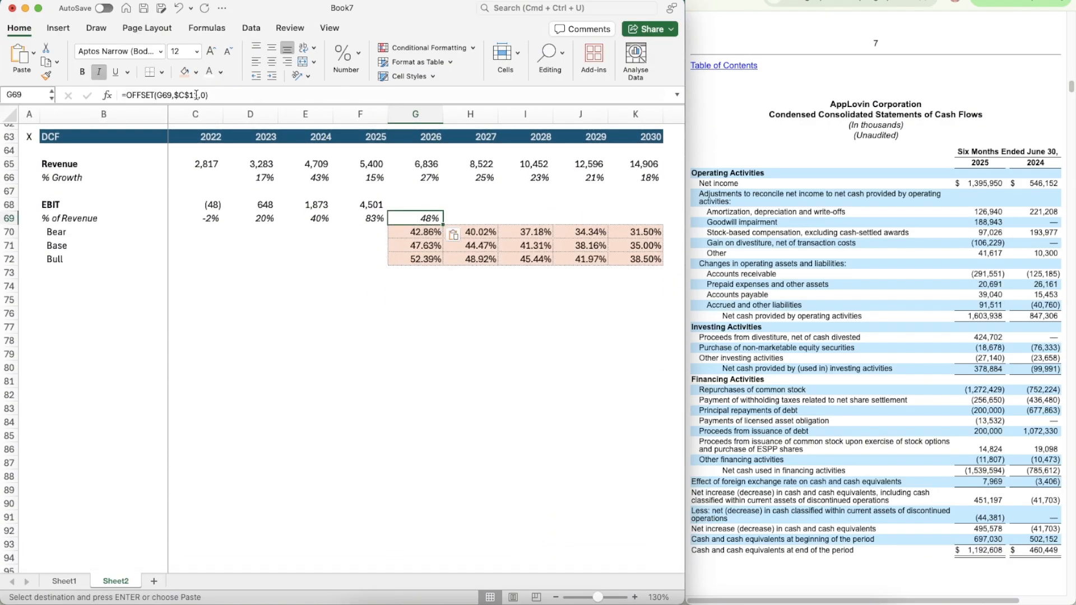
- Point the OFFSET formula in G69 to the EBIT switch, making it =OFFSET(G69,$C$13,0)
{"action": "left_click", "coordinate": [196, 95]}
{"action": "key", "text": "BackSpace"}
{"action": "type", "text": "3"}
{"action": "key", "text": "Return"}
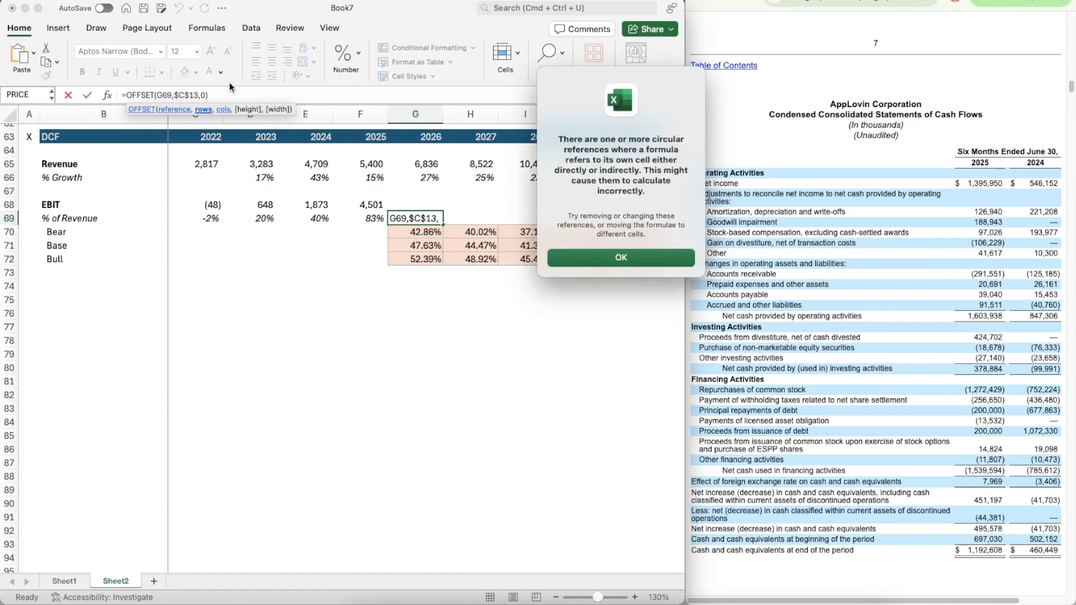
{"action": "key", "text": "Return"}
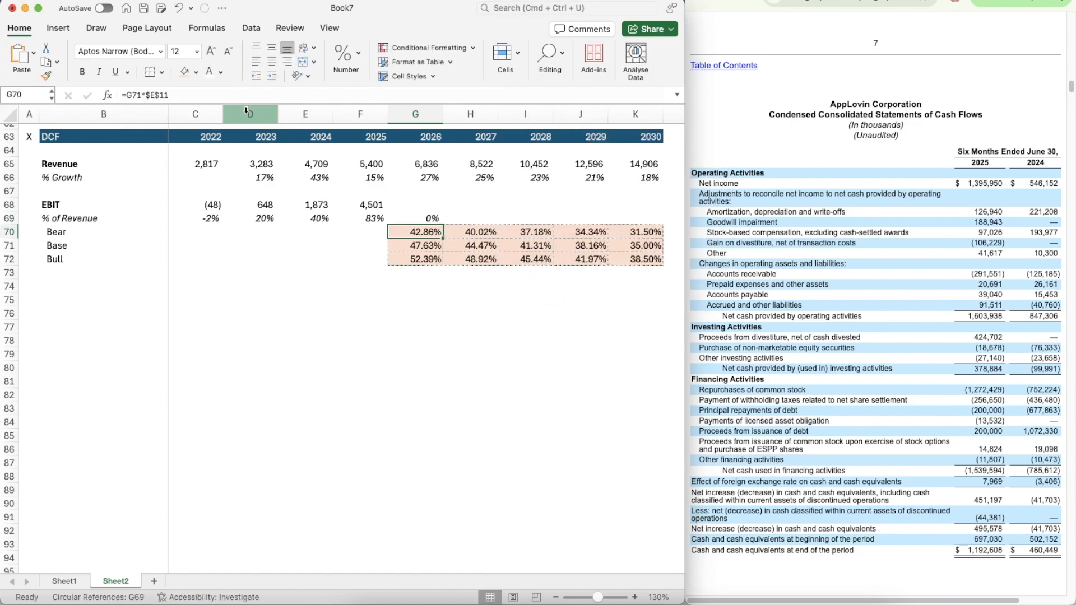
{"action": "left_click", "coordinate": [401, 213]}
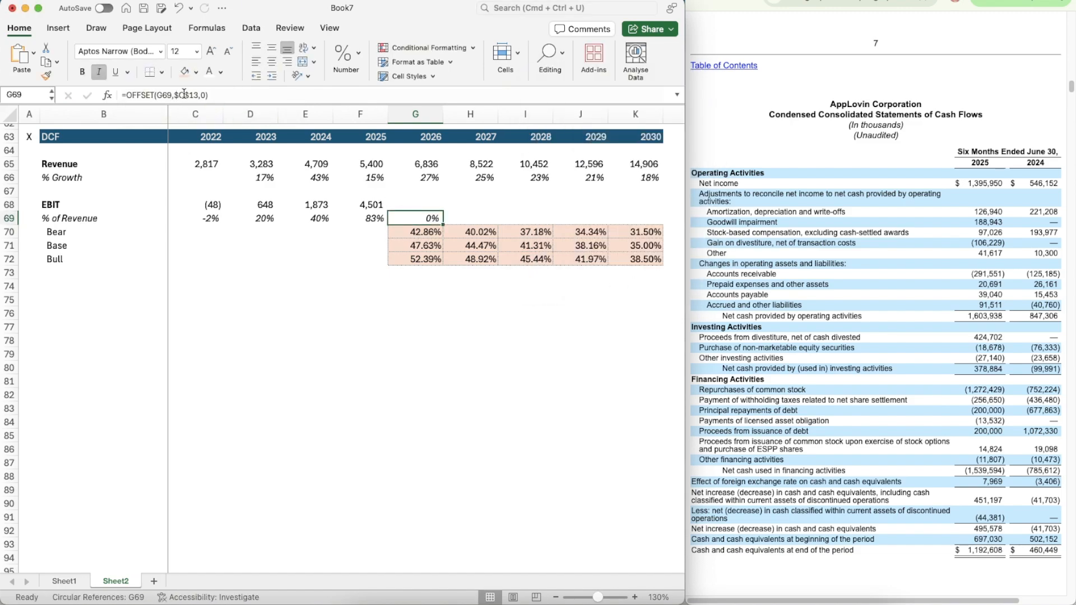
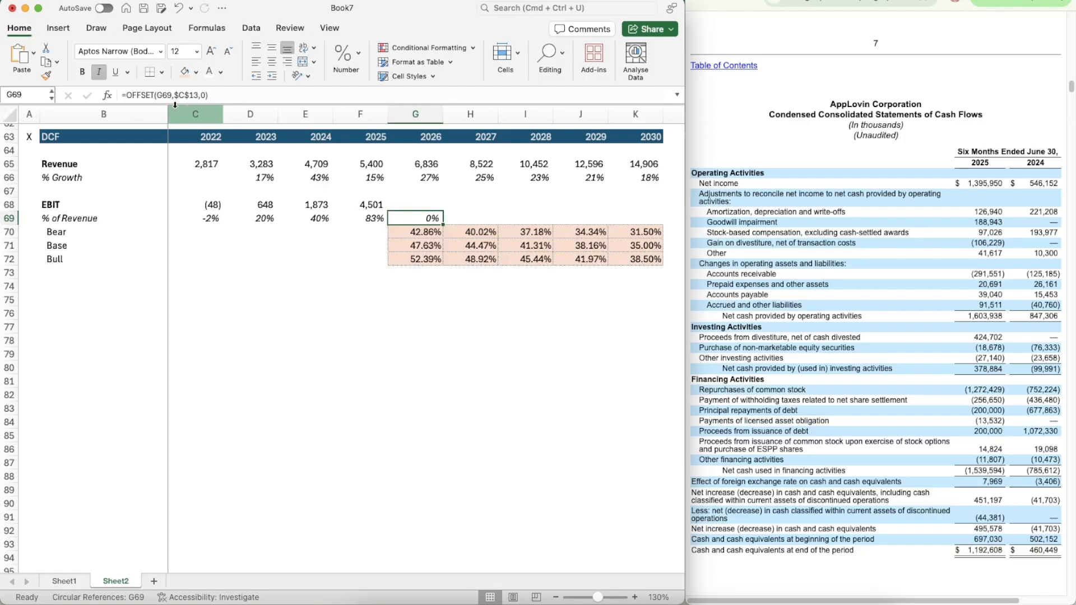
- Set the EBIT switch in C13 to 2 in the Assumptions section
{"action": "scroll", "coordinate": [292, 199], "scroll_direction": "up", "scroll_amount": 15}
{"action": "scroll", "coordinate": [292, 199], "scroll_direction": "down", "scroll_amount": 1}
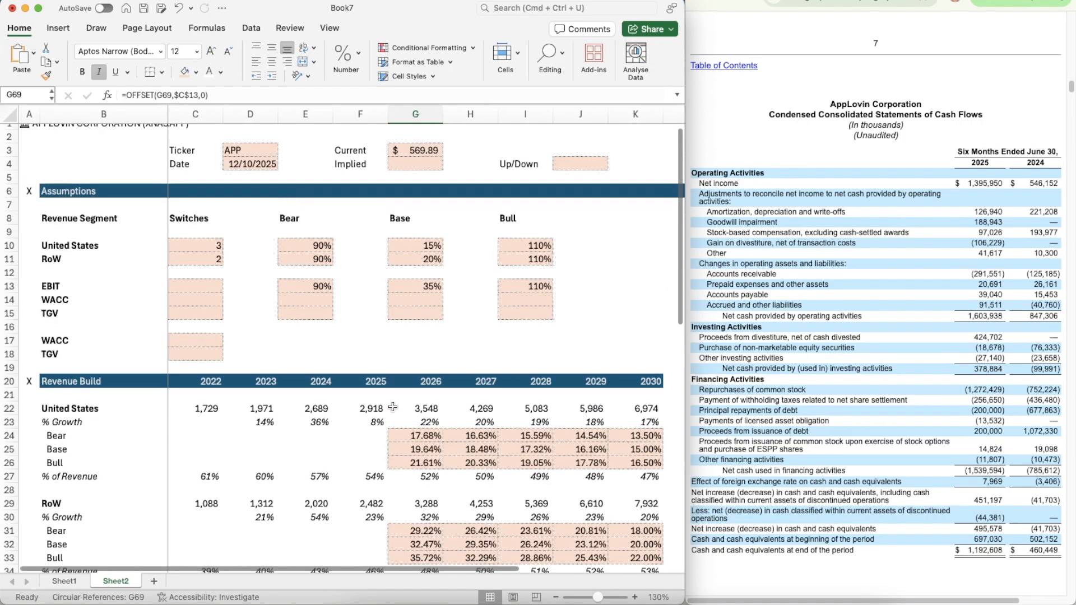
{"action": "scroll", "coordinate": [392, 407], "scroll_direction": "down", "scroll_amount": 10}
{"action": "scroll", "coordinate": [236, 315], "scroll_direction": "up", "scroll_amount": 10}
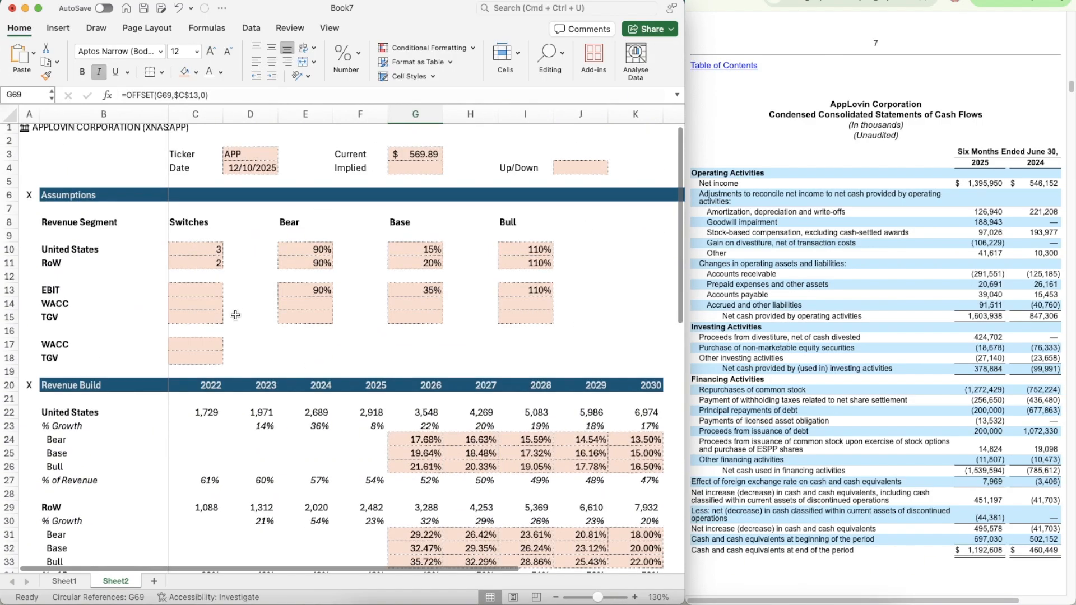
{"action": "left_click", "coordinate": [210, 297]}
{"action": "type", "text": "2"}
{"action": "key", "text": "Return"}
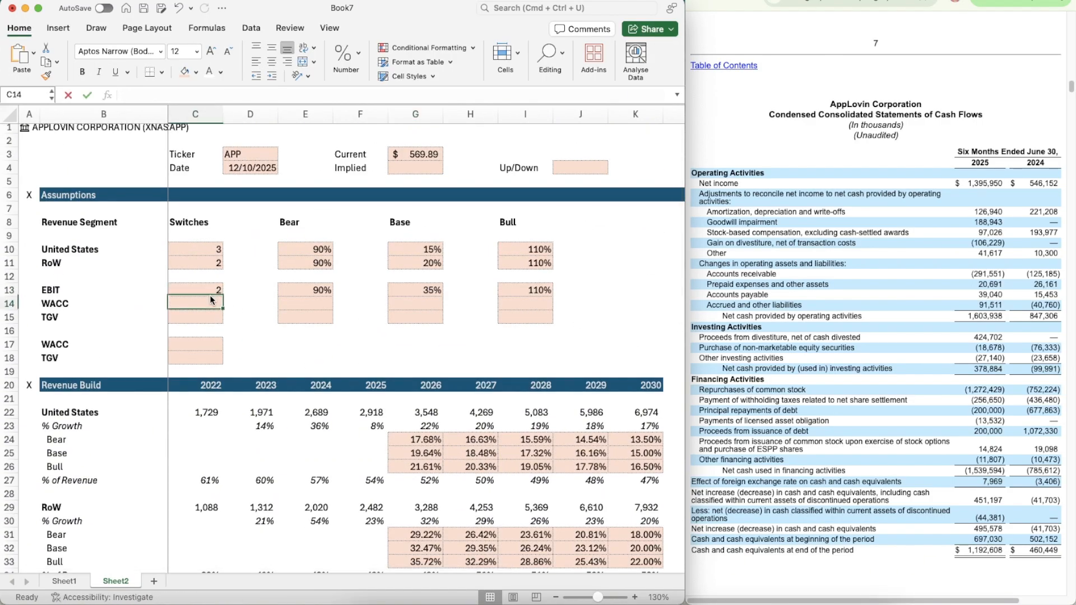
- Set the WACC switch in C14 and the TGV switch in C15 to 2
{"action": "type", "text": "2"}
{"action": "key", "text": "Return"}
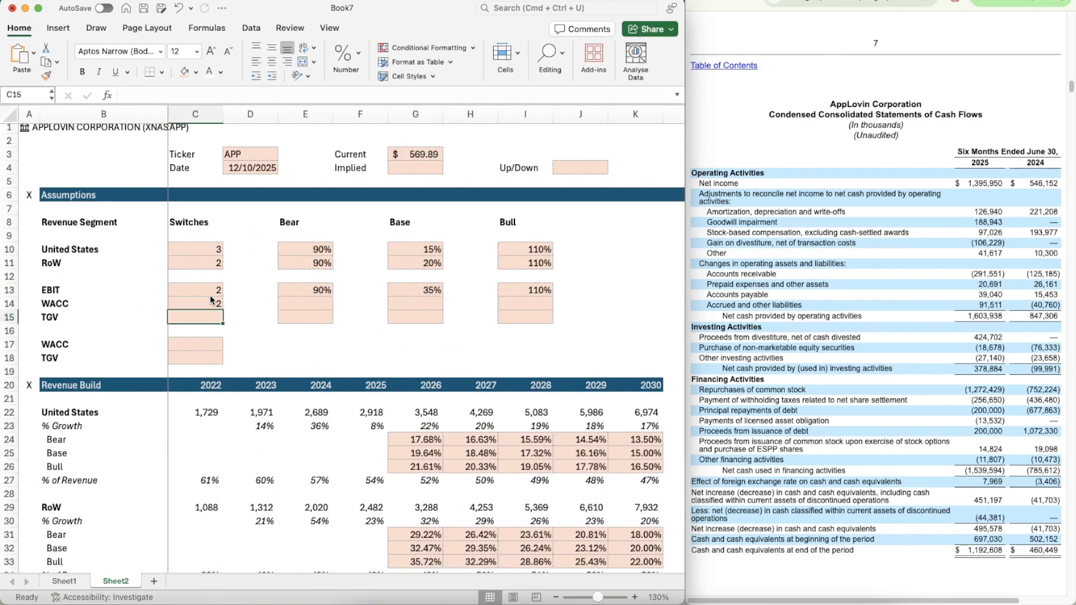
{"action": "type", "text": "2"}
{"action": "key", "text": "Right"}
{"action": "key", "text": "Right"}
{"action": "key", "text": "Right"}
{"action": "key", "text": "Up"}
{"action": "key", "text": "Right"}
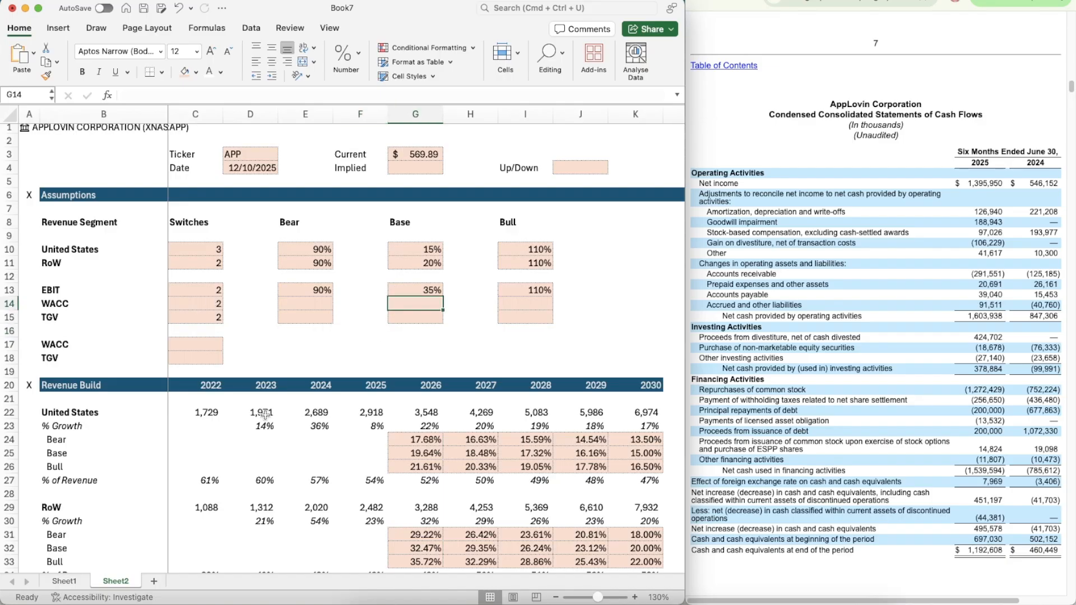
- Change the 2026 Bear EBIT margin in G70 to use the EBIT Bear factor with =G71*$E$13
{"action": "scroll", "coordinate": [265, 415], "scroll_direction": "down", "scroll_amount": 15}
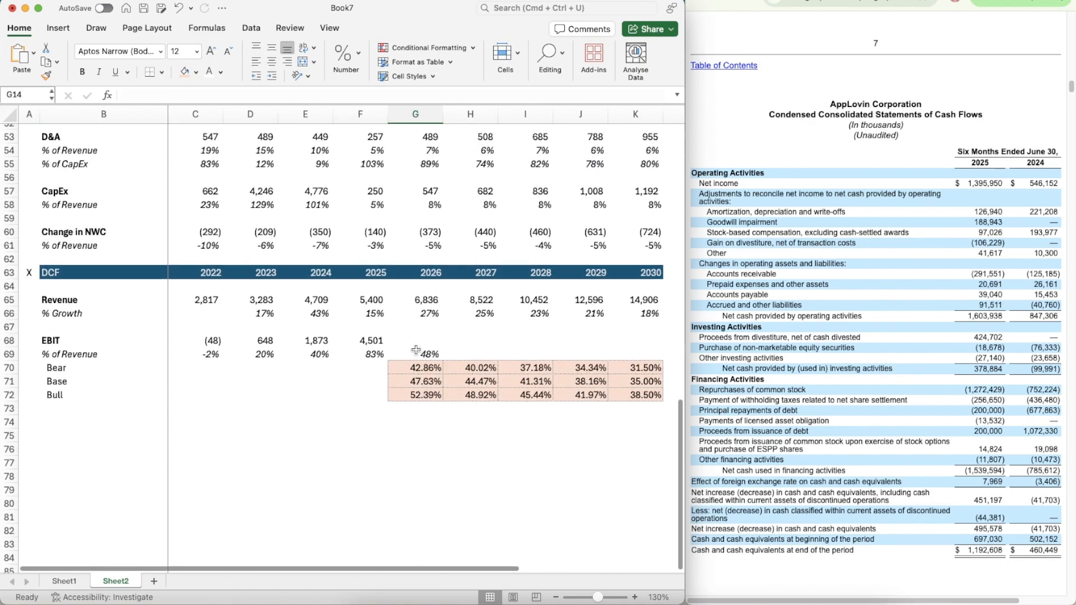
{"action": "left_click", "coordinate": [416, 351]}
{"action": "left_click", "coordinate": [410, 366]}
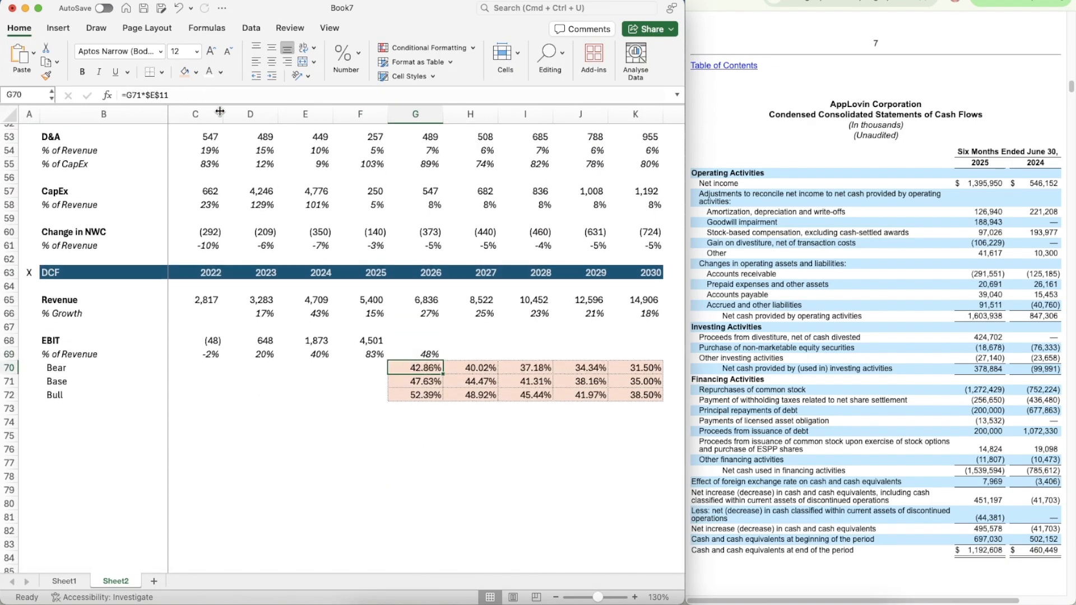
{"action": "left_click", "coordinate": [189, 96]}
{"action": "key", "text": "BackSpace"}
{"action": "type", "text": "3"}
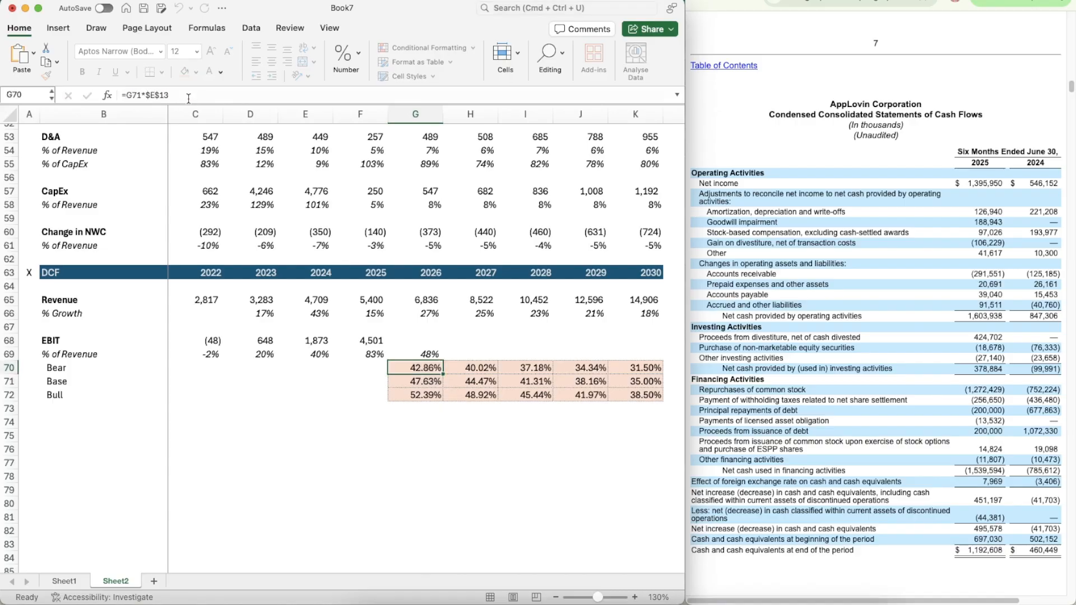
- Extend the Bear EBIT margin formula from G70 across 2027 to 2030 (H70:K70)
{"action": "key", "text": "super+c"}
{"action": "key", "text": "shift+Right"}
{"action": "key", "text": "shift+Right"}
{"action": "key", "text": "shift+Right"}
{"action": "key", "text": "shift+Right"}
{"action": "key", "text": "super+v"}
- Change the 2026 Bull EBIT margin in G72 to use the EBIT Bull factor with =G71*$I$13
{"action": "key", "text": "Down"}
{"action": "key", "text": "Down"}
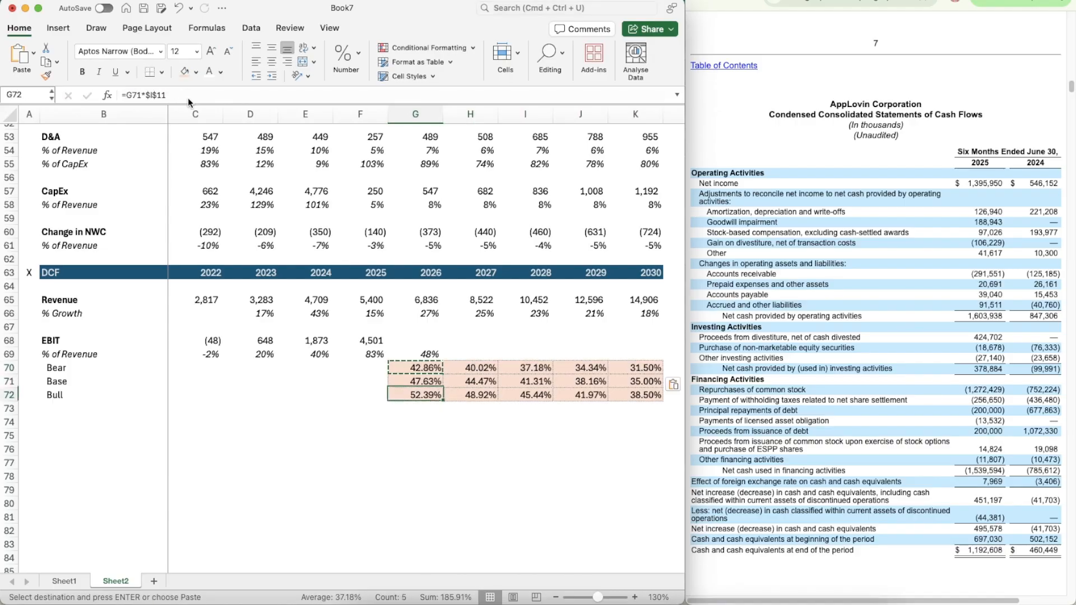
{"action": "left_click", "coordinate": [176, 95]}
{"action": "key", "text": "BackSpace"}
{"action": "type", "text": "3"}
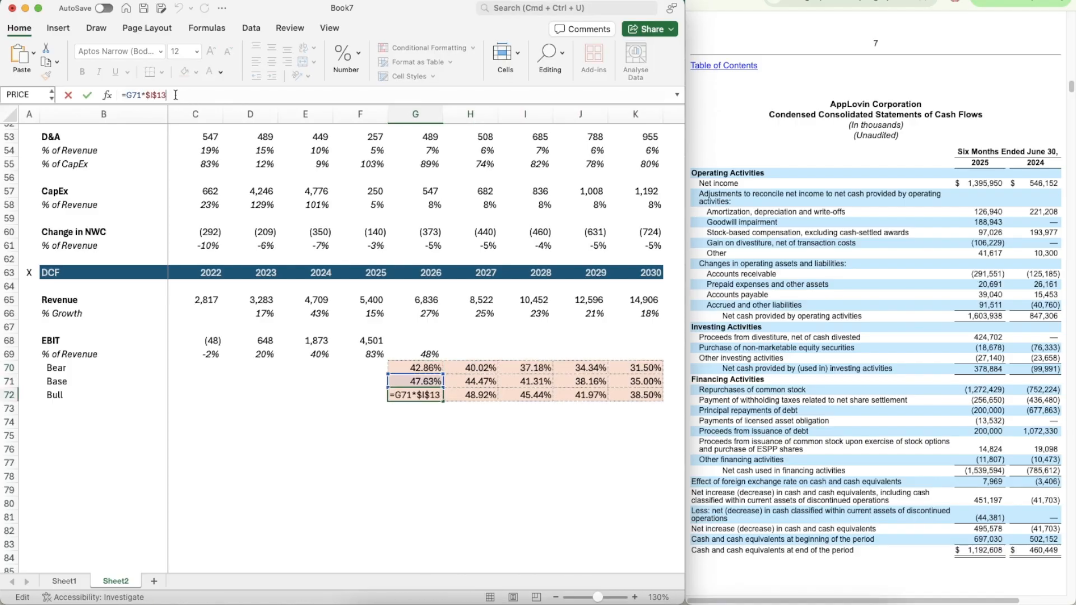
{"action": "key", "text": "Return"}
- Extend the Bull EBIT margin formula from G72 across 2027 to 2030 (H72:K72)
{"action": "key", "text": "Up"}
{"action": "key", "text": "super+c"}
{"action": "key", "text": "shift+Right"}
{"action": "key", "text": "shift+Right"}
{"action": "key", "text": "shift+Right"}
{"action": "key", "text": "shift+Right"}
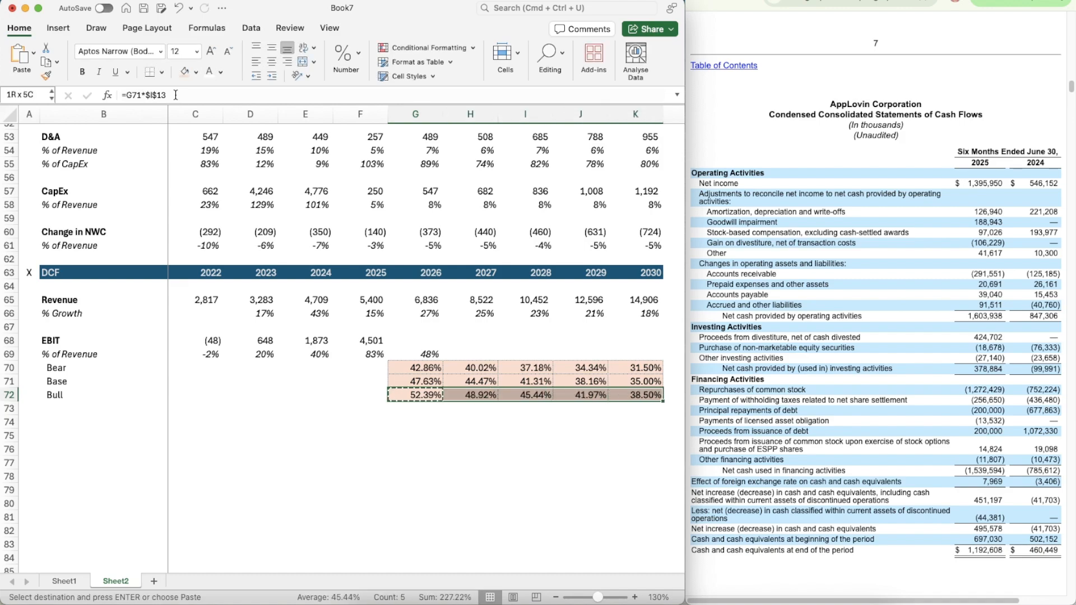
{"action": "key", "text": "super+v"}
- Extend the EBIT % of Revenue OFFSET formula from G69 across 2027 to 2030 (H69:K69)
{"action": "left_click", "coordinate": [428, 354]}
{"action": "key", "text": "super+c"}
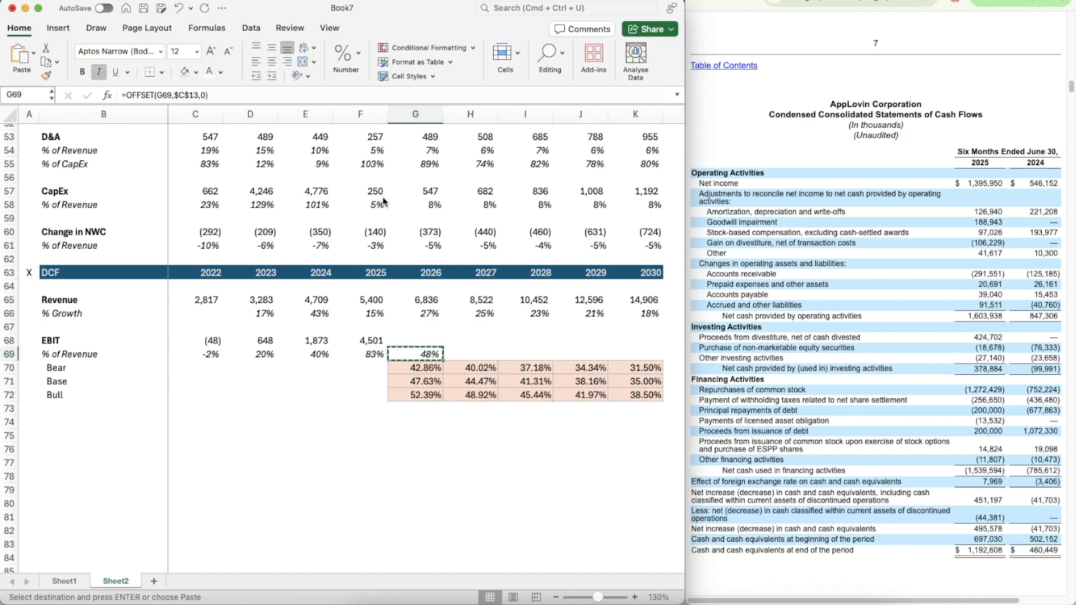
{"action": "key", "text": "shift+Right"}
{"action": "key", "text": "shift+Right"}
{"action": "key", "text": "shift+Right"}
{"action": "key", "text": "shift+Right"}
{"action": "key", "text": "super+v"}
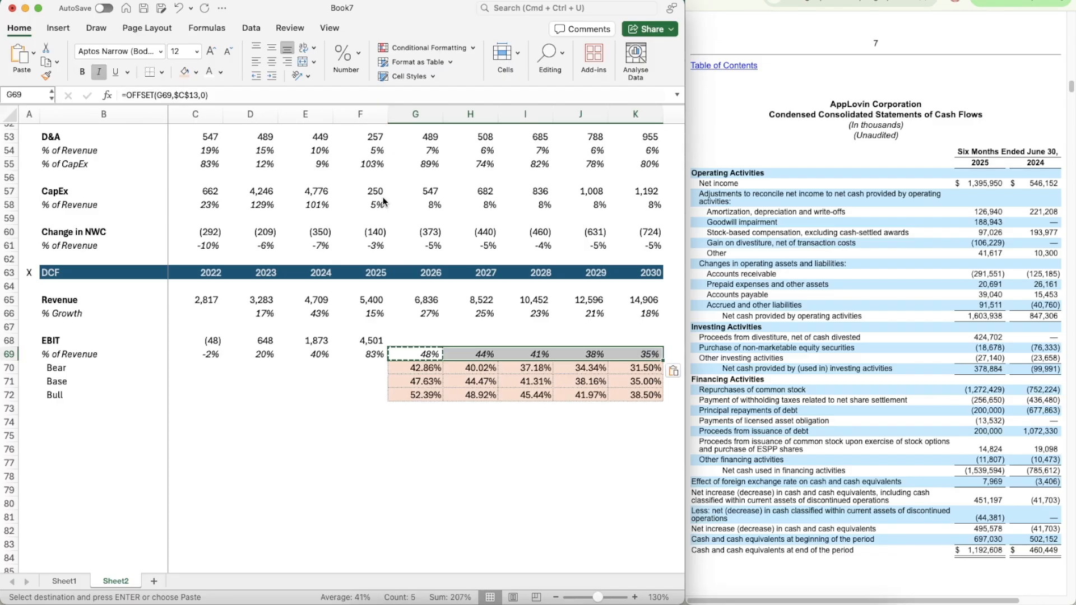
- Calculate the 2026 EBIT in G68 as revenue times the EBIT margin with =G65*G69
{"action": "key", "text": "Escape"}
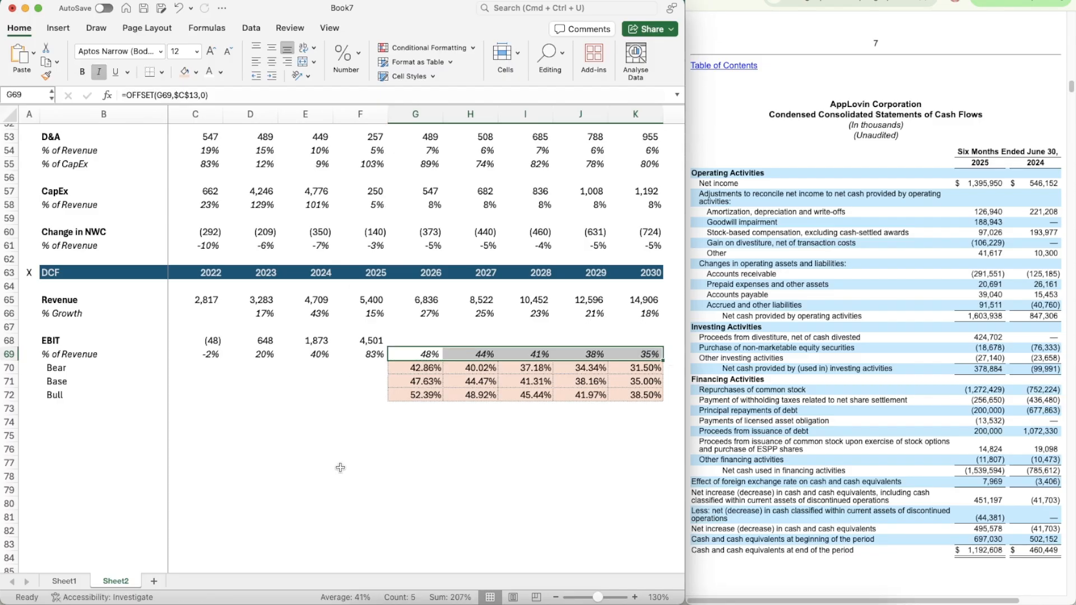
{"action": "key", "text": "Left"}
{"action": "key", "text": "Up"}
{"action": "key", "text": "Right"}
{"action": "type", "text": "="}
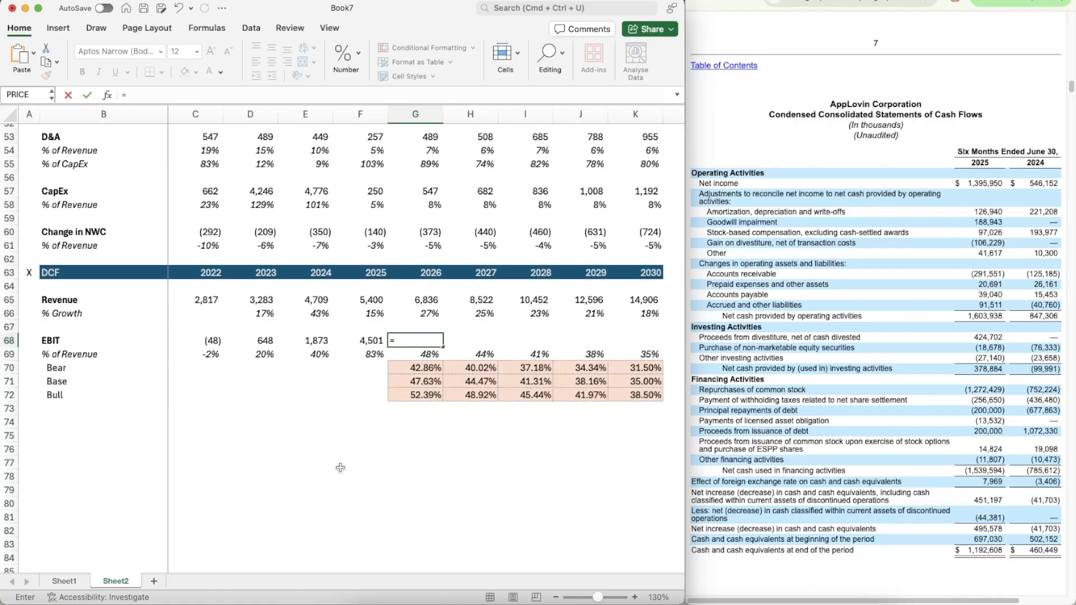
{"action": "key", "text": "Up"}
{"action": "key", "text": "Up"}
{"action": "key", "text": "Up"}
{"action": "type", "text": "*"}
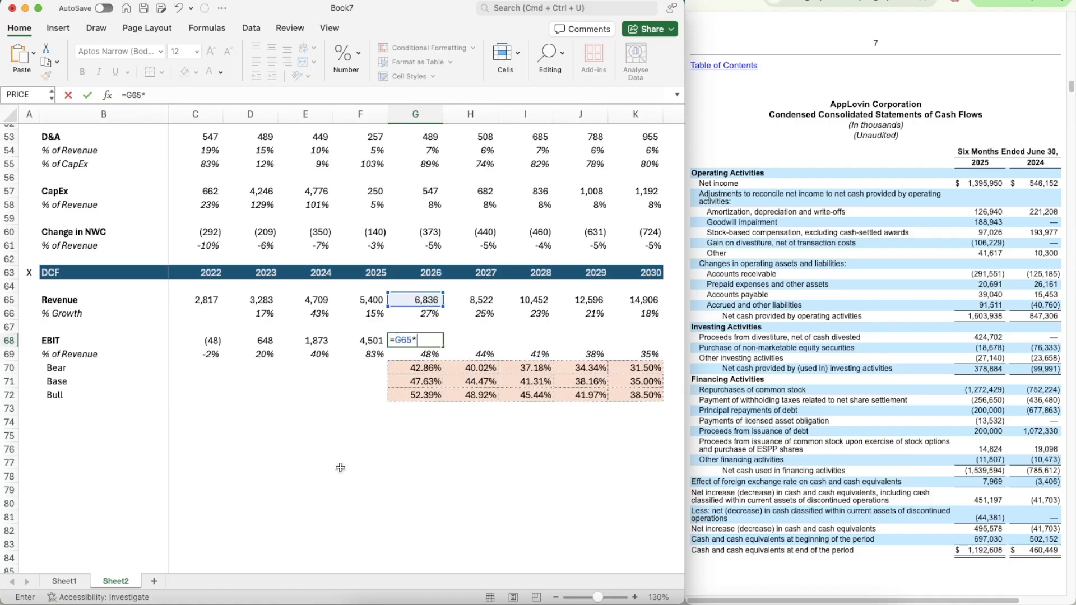
{"action": "key", "text": "Down"}
{"action": "key", "text": "ctrl+Return"}
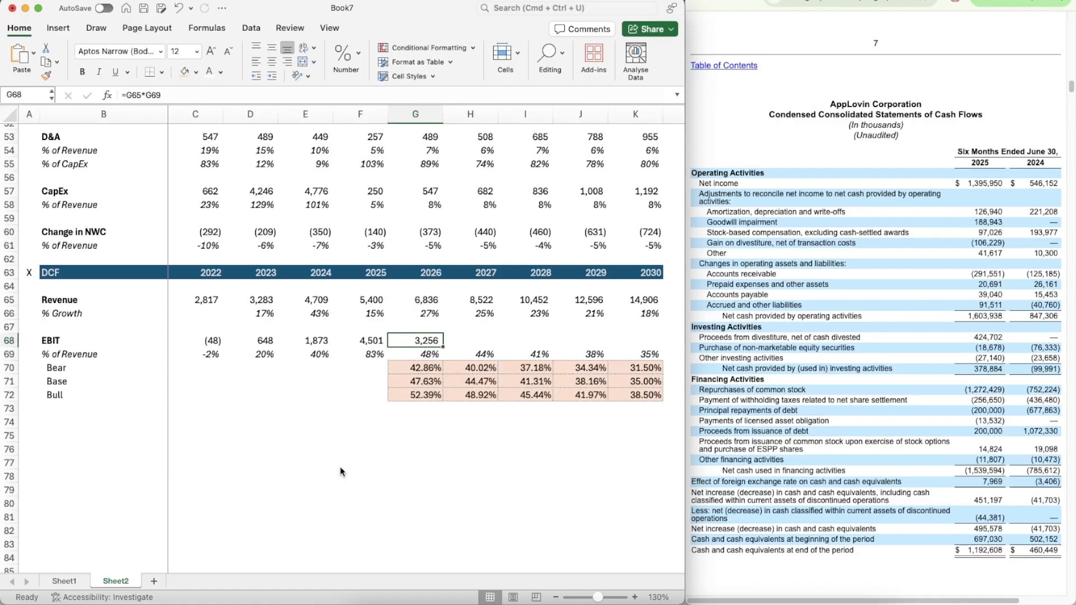
- Extend the 2026 EBIT formula from G68 across 2027 to 2030 (H68:K68)
{"action": "key", "text": "super+c"}
{"action": "key", "text": "shift+Right"}
{"action": "key", "text": "shift+Right"}
{"action": "key", "text": "shift+Right"}
{"action": "key", "text": "shift+Right"}
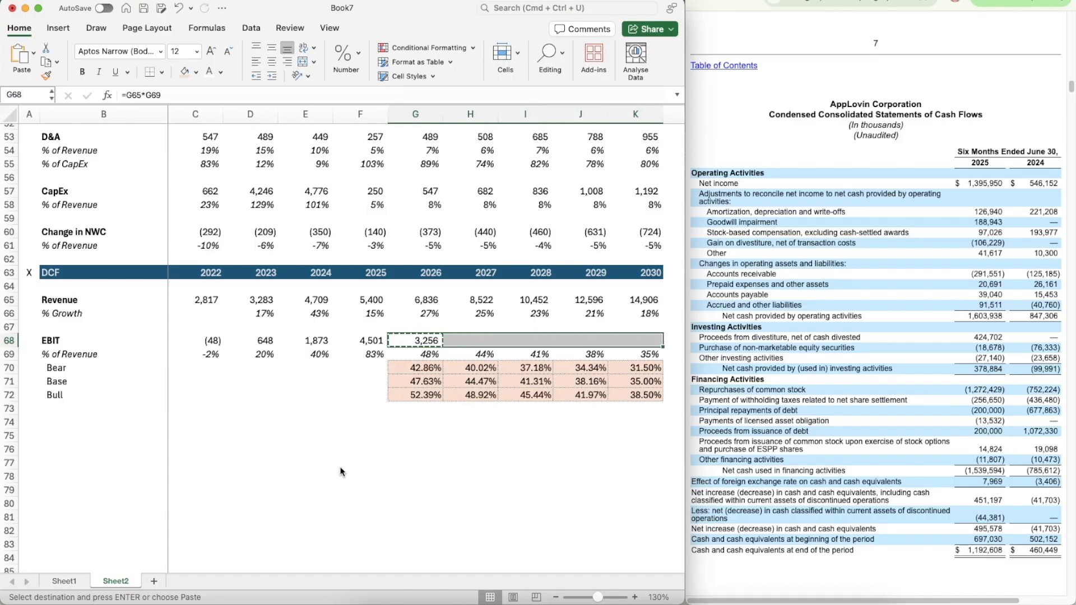
{"action": "key", "text": "super+v"}
- Set the EBIT Base assumption in G13 to 25% and review the resulting margins in the DCF section
{"action": "key", "text": "Down"}
{"action": "key", "text": "Down"}
{"action": "key", "text": "Down"}
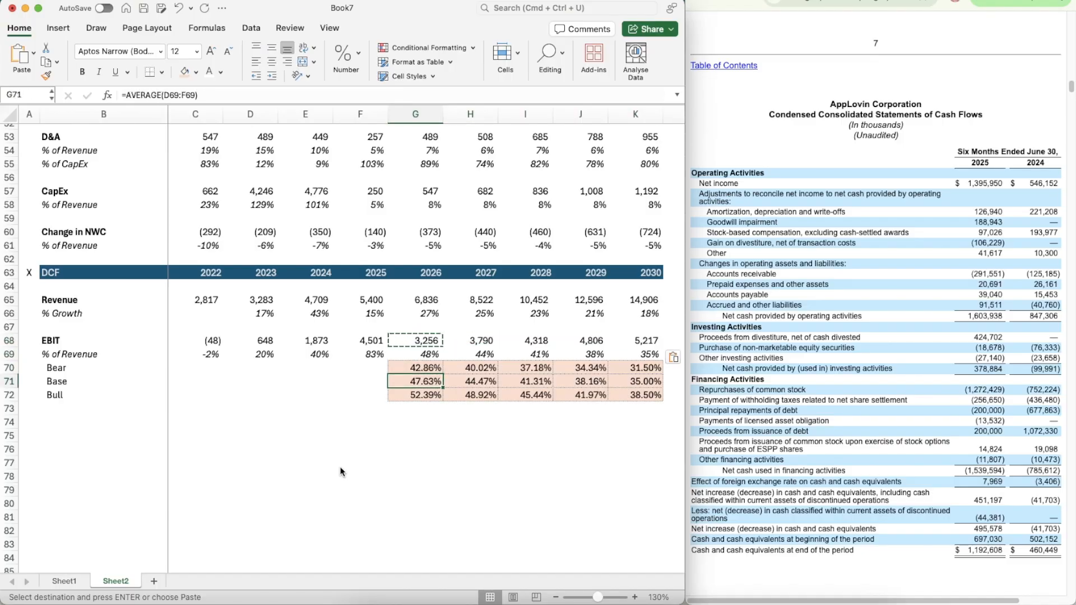
{"action": "key", "text": "Down"}
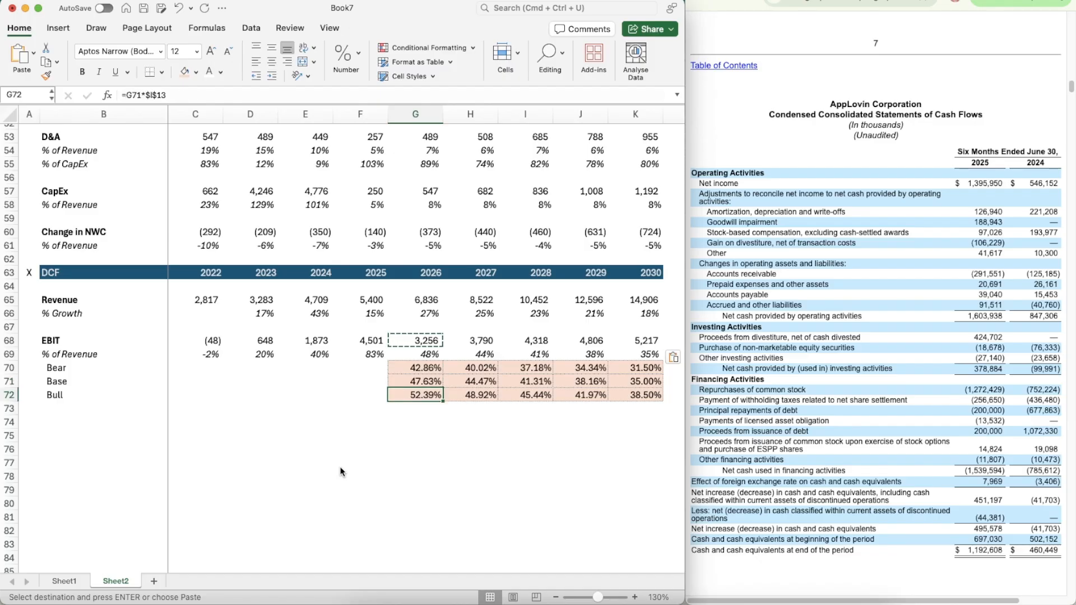
{"action": "key", "text": "Up"}
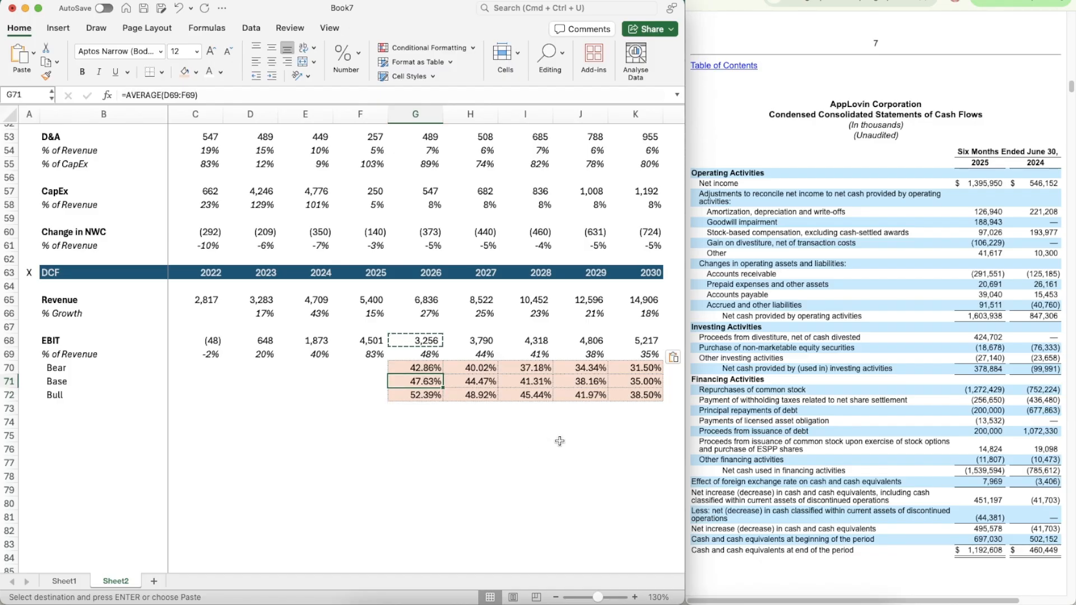
{"action": "scroll", "coordinate": [559, 441], "scroll_direction": "up", "scroll_amount": 15}
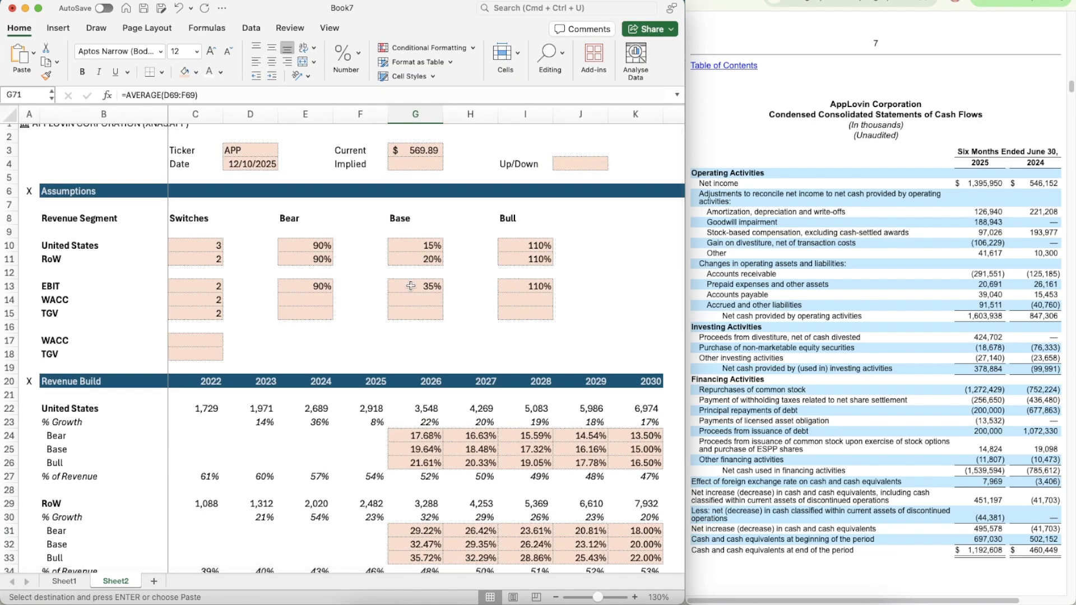
{"action": "left_click", "coordinate": [411, 285]}
{"action": "type", "text": "25"}
{"action": "key", "text": "Return"}
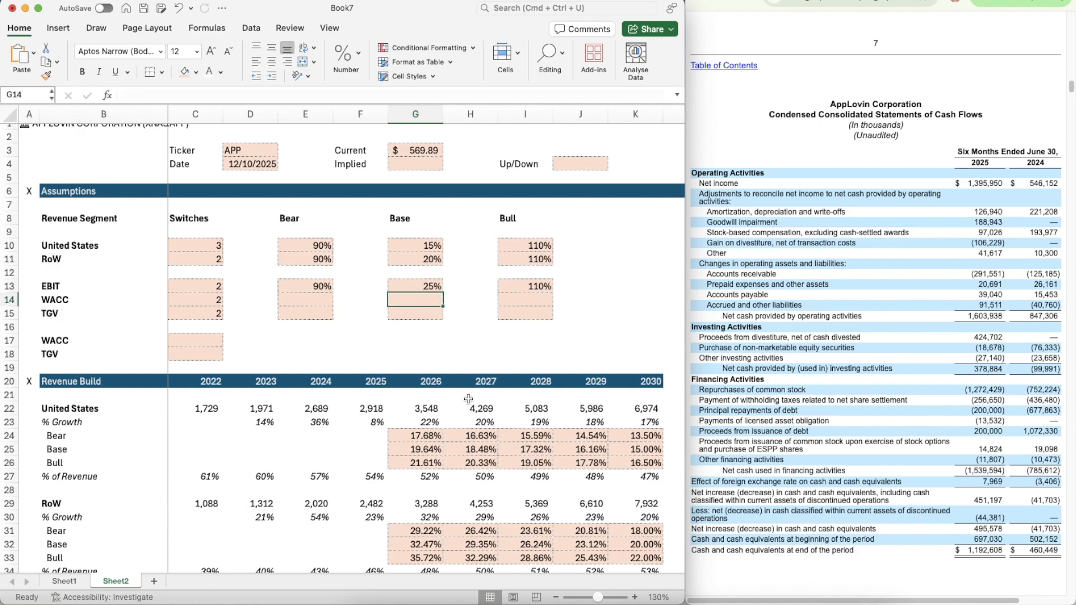
{"action": "scroll", "coordinate": [468, 399], "scroll_direction": "down", "scroll_amount": 17}
{"action": "scroll", "coordinate": [469, 398], "scroll_direction": "down", "scroll_amount": 1}
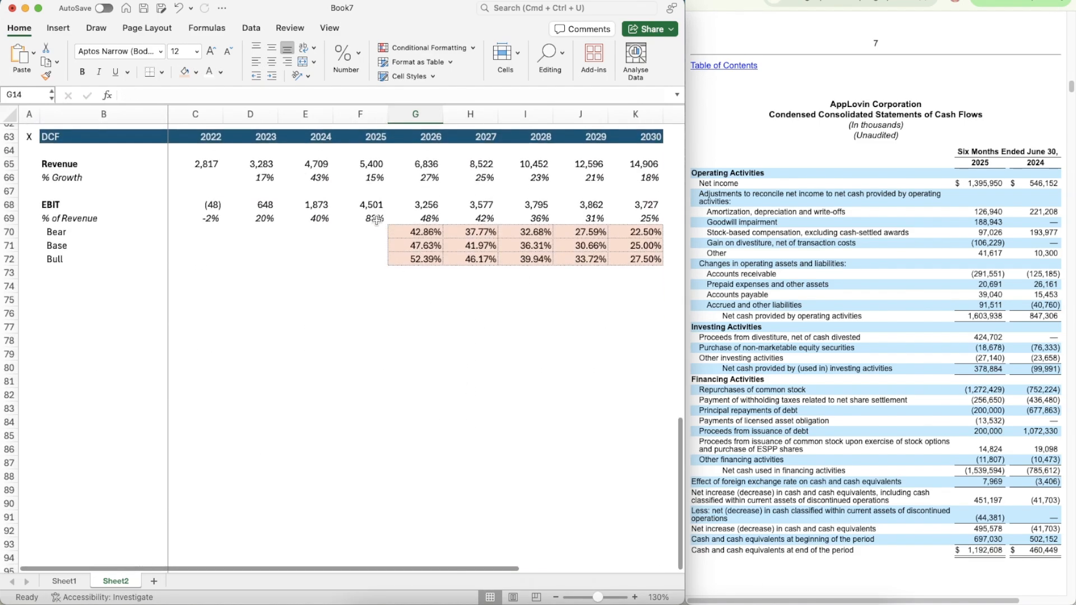
{"action": "left_click", "coordinate": [376, 220]}
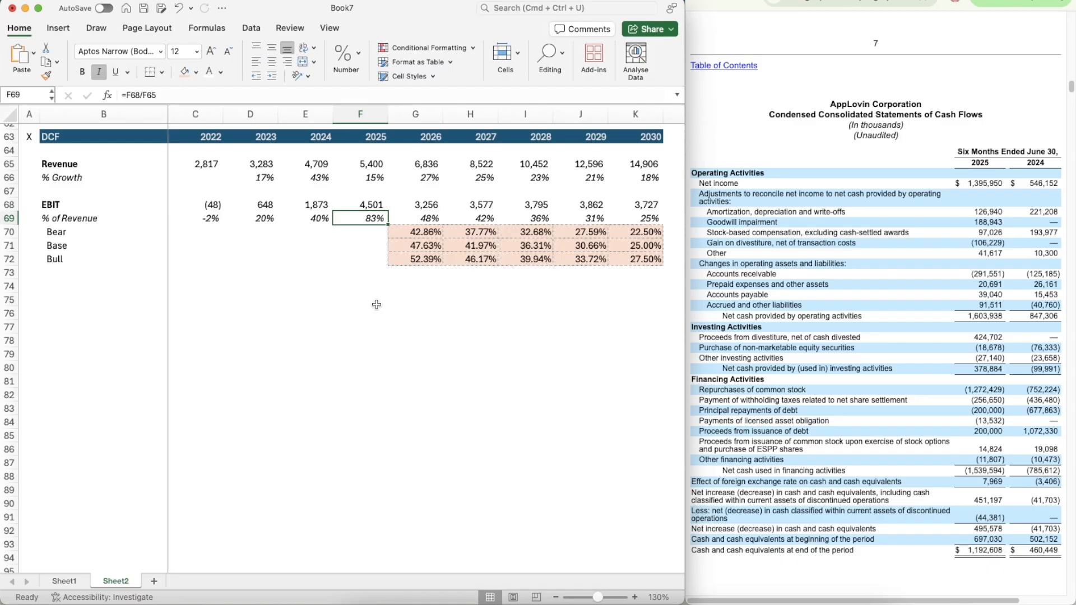
{"action": "left_click", "coordinate": [309, 462]}
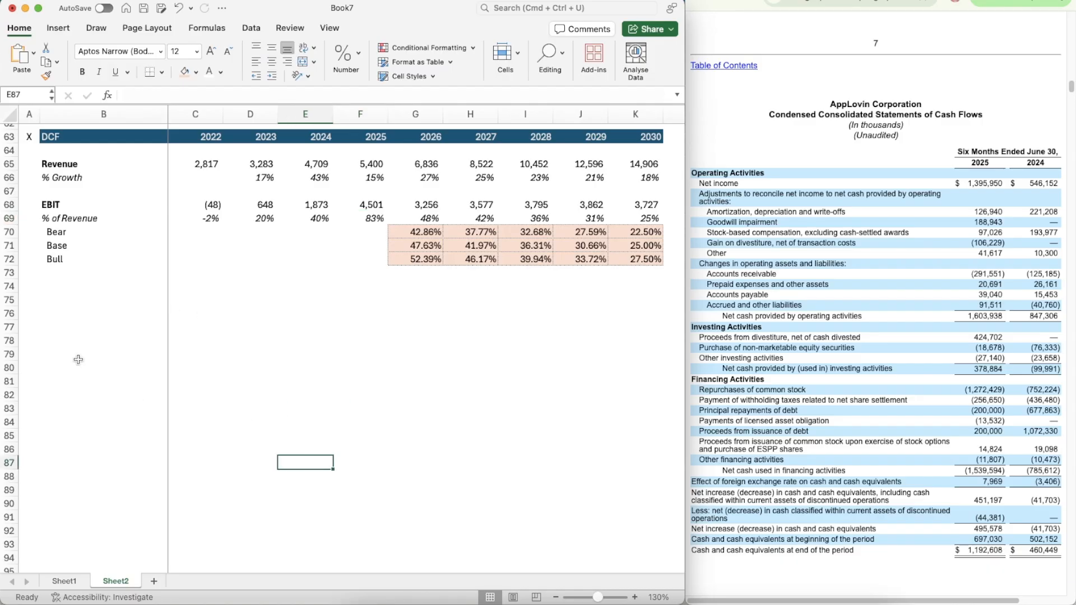
- Add a bold "Taxes" label in B74 below the EBIT scenarios of the DCF section
{"action": "left_click", "coordinate": [55, 273]}
{"action": "key", "text": "Down"}
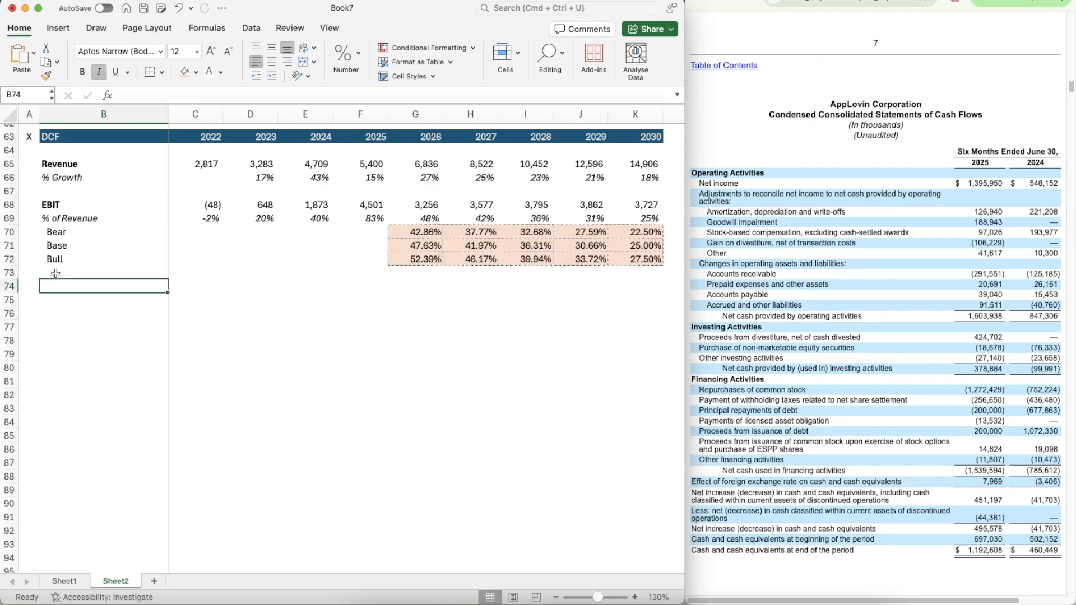
{"action": "type", "text": "Taxes"}
{"action": "key", "text": "Return"}
{"action": "key", "text": "Up"}
{"action": "key", "text": "super+b"}
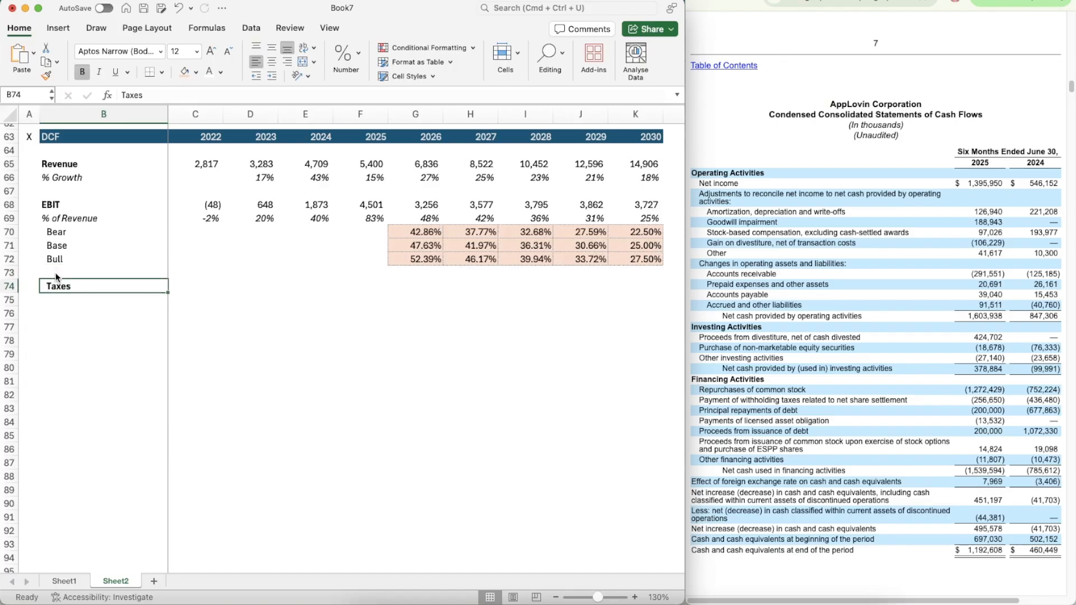
- Link the 2022 DCF taxes in C74 to the Taxes row above the Cash Flow Items section with =C48
{"action": "key", "text": "Right"}
{"action": "type", "text": "="}
{"action": "scroll", "coordinate": [202, 203], "scroll_direction": "up", "scroll_amount": 6}
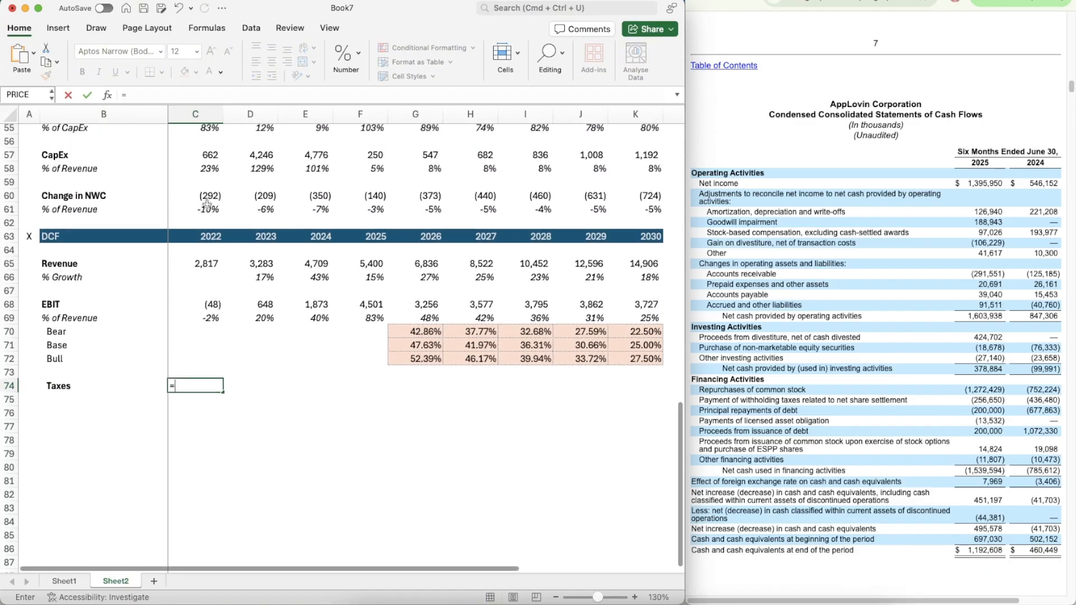
{"action": "scroll", "coordinate": [207, 204], "scroll_direction": "up", "scroll_amount": 1}
{"action": "left_click", "coordinate": [197, 199]}
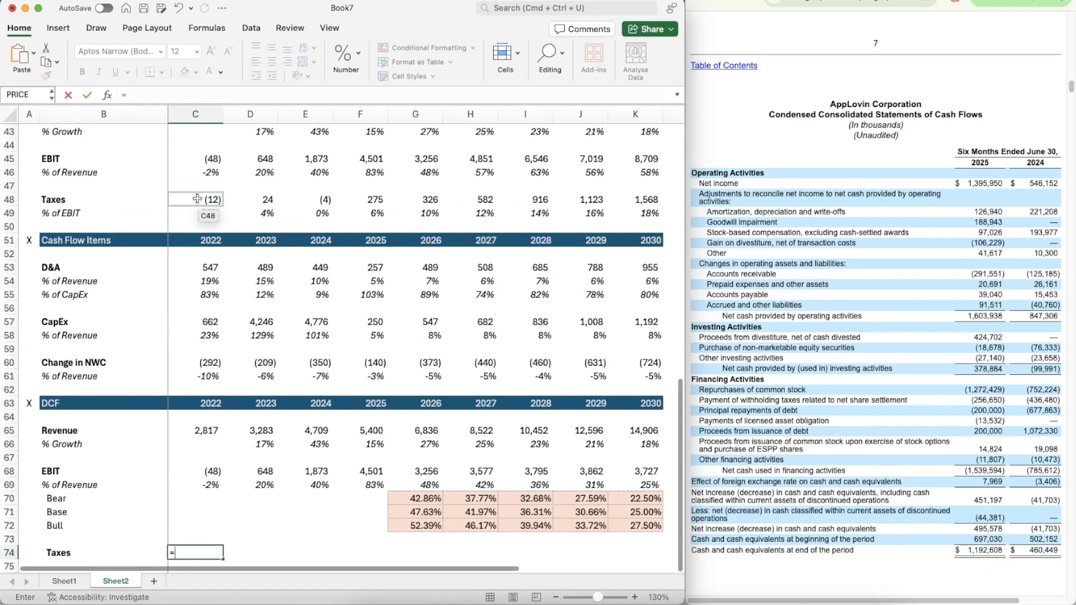
{"action": "key", "text": "Return"}
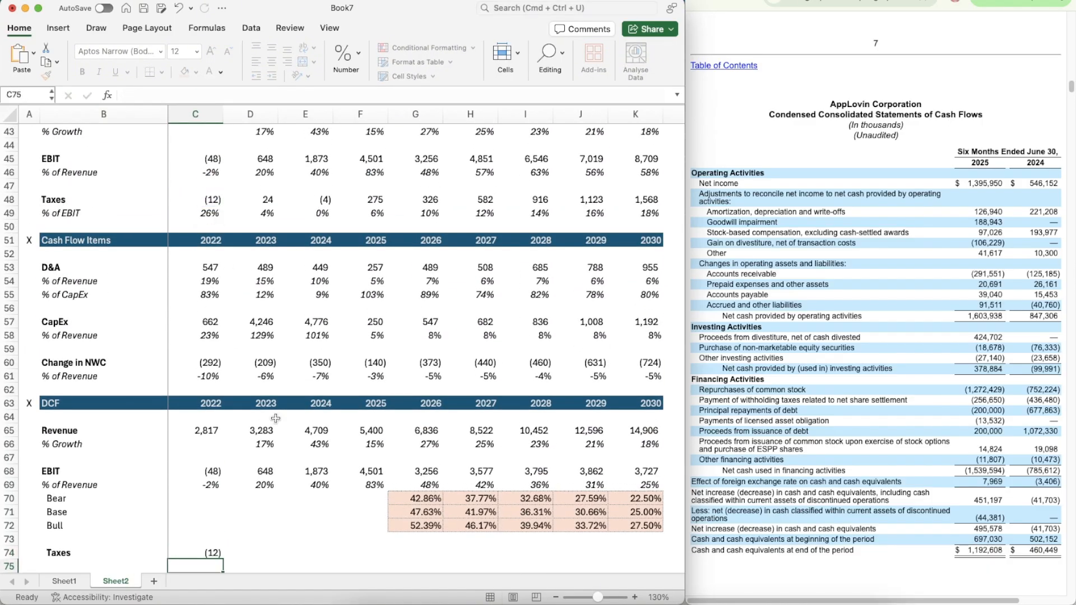
- Extend the linked taxes formula from C74 across 2023 to 2025 (D74:F74)
{"action": "scroll", "coordinate": [295, 482], "scroll_direction": "down", "scroll_amount": 2}
{"action": "key", "text": "Up"}
{"action": "key", "text": "cmd+c"}
{"action": "key", "text": "shift+Right"}
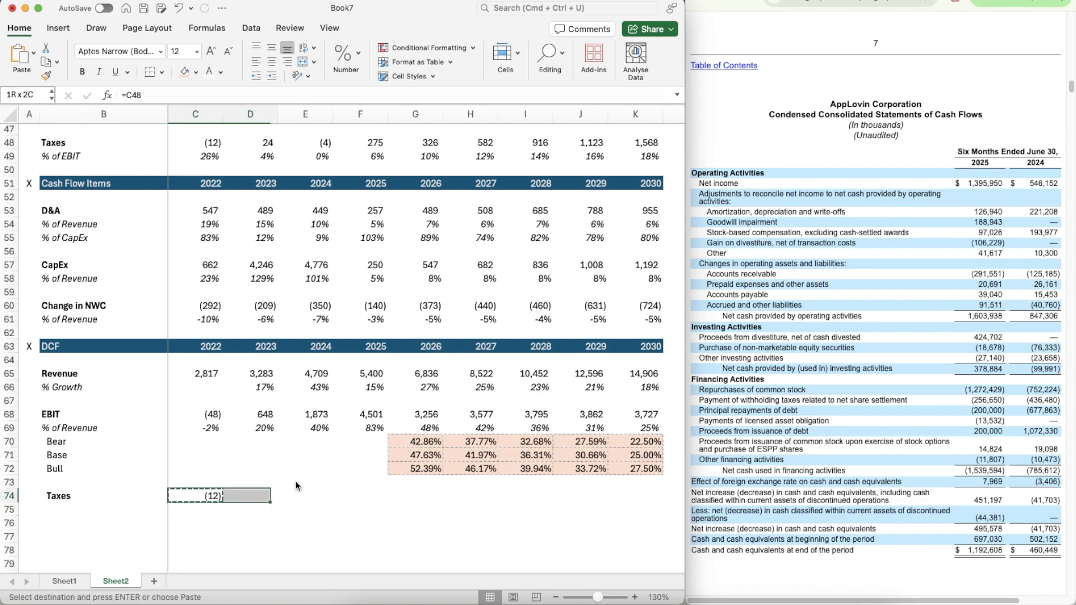
{"action": "key", "text": "shift+Right"}
{"action": "key", "text": "shift+Right"}
{"action": "key", "text": "cmd+v"}
- Calculate the 2022 tax ratio in C75 with =C74/C65
{"action": "key", "text": "Down"}
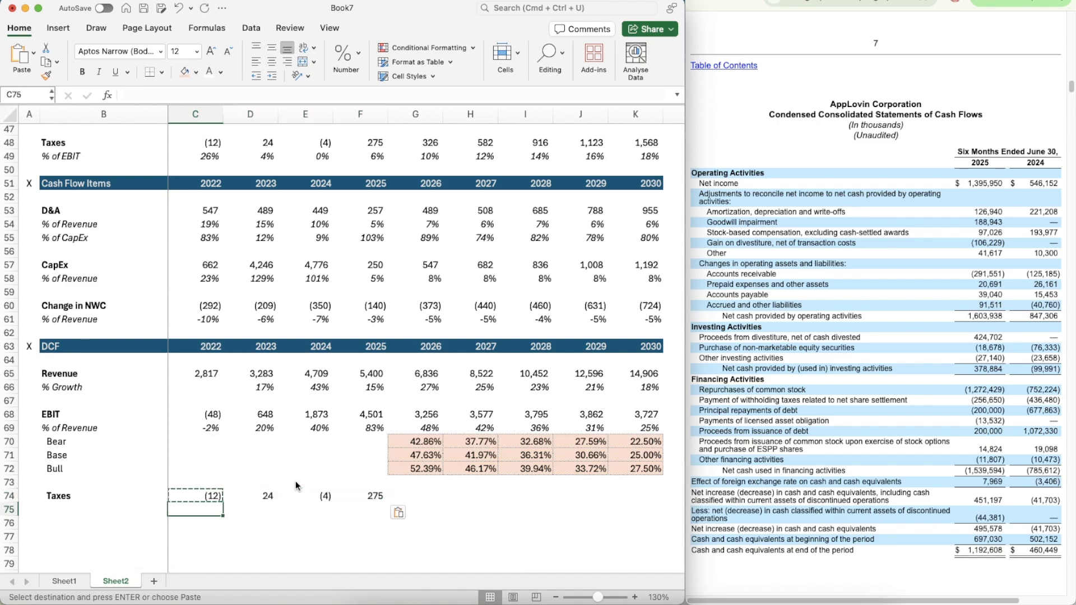
{"action": "type", "text": "=C74/"}
{"action": "key", "text": "Up"}
{"action": "key", "text": "Up"}
{"action": "key", "text": "Up"}
{"action": "key", "text": "Up"}
{"action": "key", "text": "Up"}
{"action": "key", "text": "Up"}
{"action": "key", "text": "Up"}
{"action": "key", "text": "Up"}
{"action": "key", "text": "Up"}
{"action": "key", "text": "Up"}
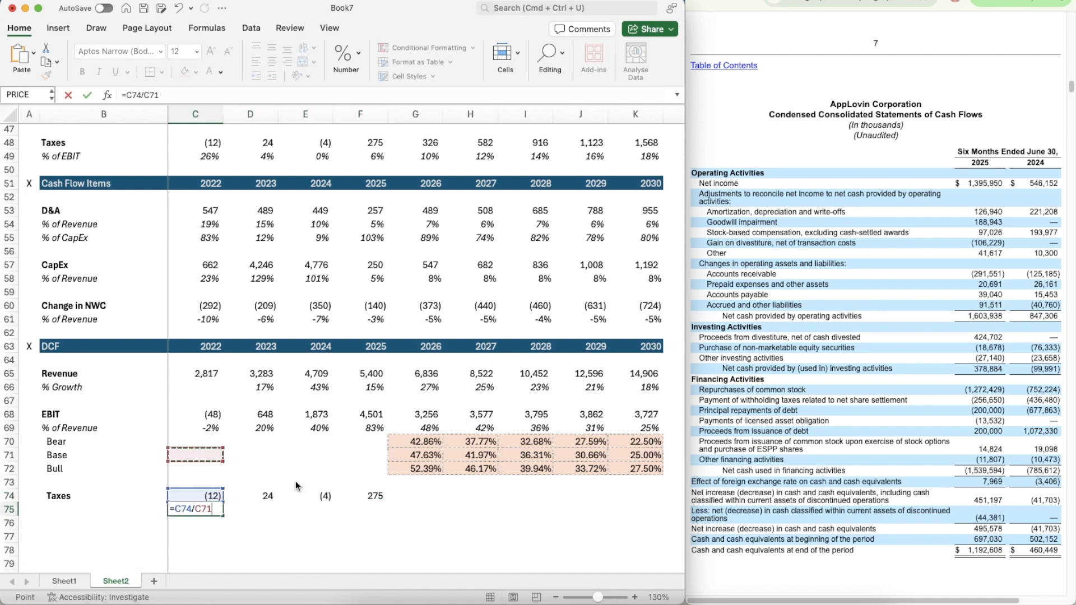
{"action": "key", "text": "Return"}
- Copy the italic percentage format of the 2022 EBIT margin in C69 onto the tax ratio in C75
{"action": "key", "text": "Up"}
{"action": "key", "text": "Up"}
{"action": "key", "text": "Up"}
{"action": "key", "text": "Up"}
{"action": "key", "text": "Up"}
{"action": "key", "text": "Up"}
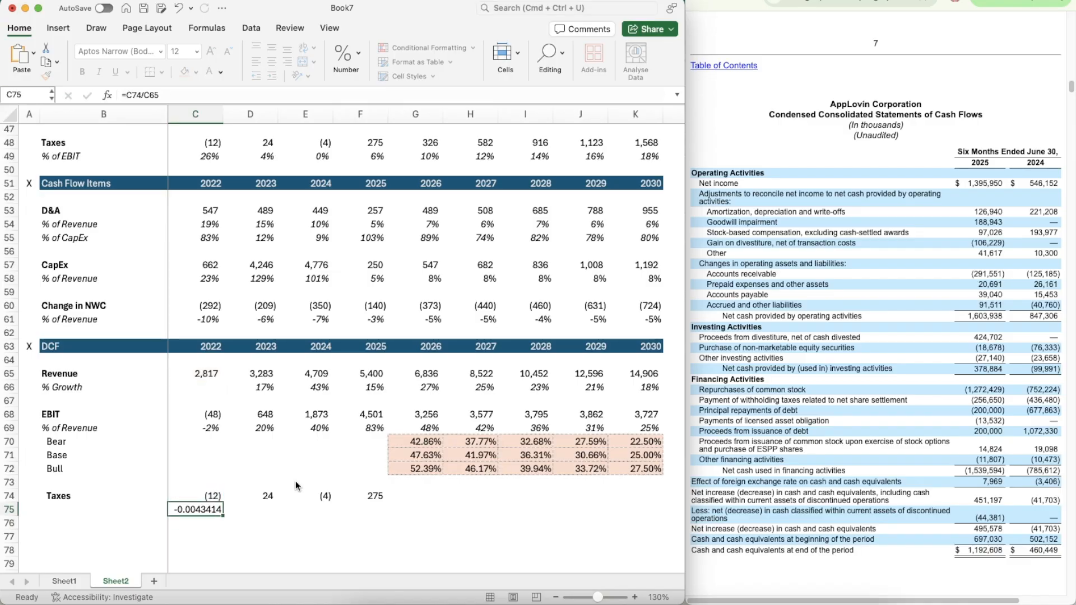
{"action": "key", "text": "Up"}
{"action": "key", "text": "super+shift+c"}
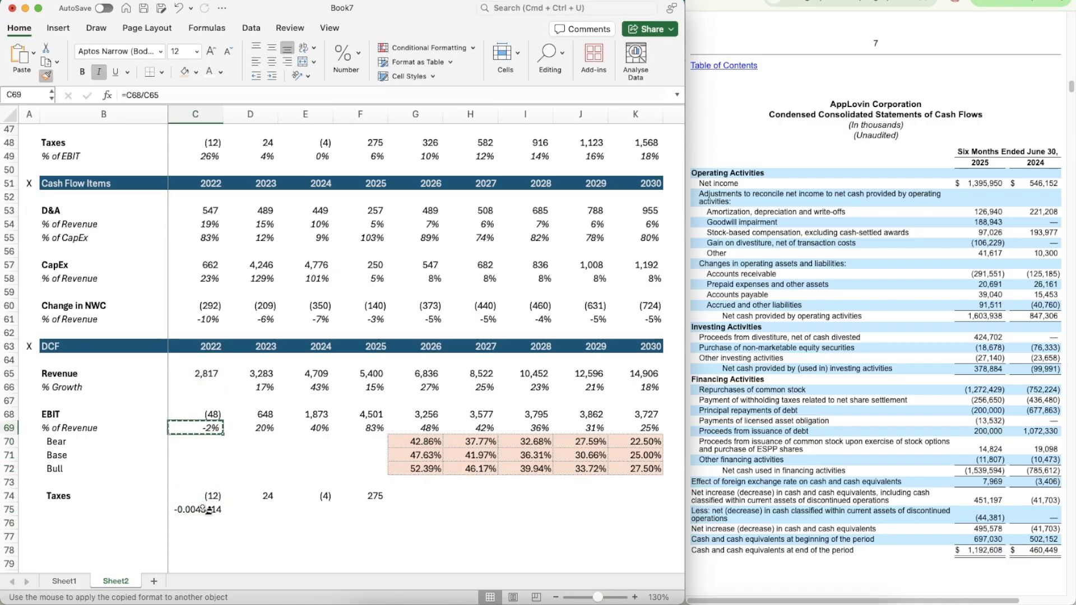
{"action": "left_click", "coordinate": [205, 509]}
- Extend the tax ratio formula from C75 across 2023 to 2025 (D75:F75)
{"action": "key", "text": "super+c"}
{"action": "key", "text": "shift+Right"}
{"action": "key", "text": "shift+Right"}
{"action": "key", "text": "shift+Right"}
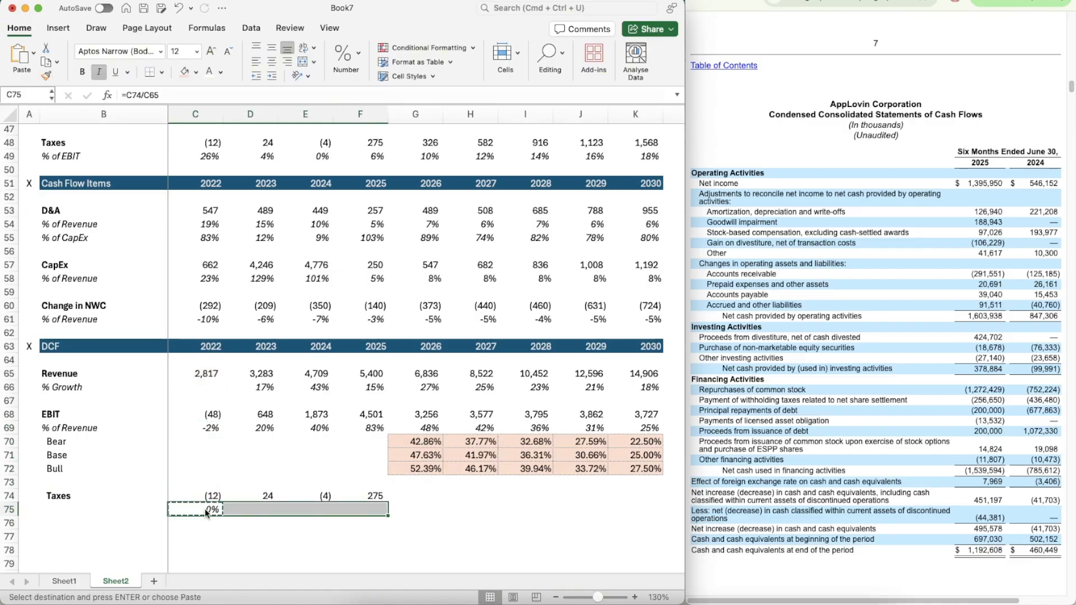
{"action": "key", "text": "super+v"}
- Link the 2026 tax rate in G75 to the earlier taxes % of EBIT with =G49
{"action": "key", "text": "Right"}
{"action": "key", "text": "Right"}
{"action": "key", "text": "Right"}
{"action": "key", "text": "Right"}
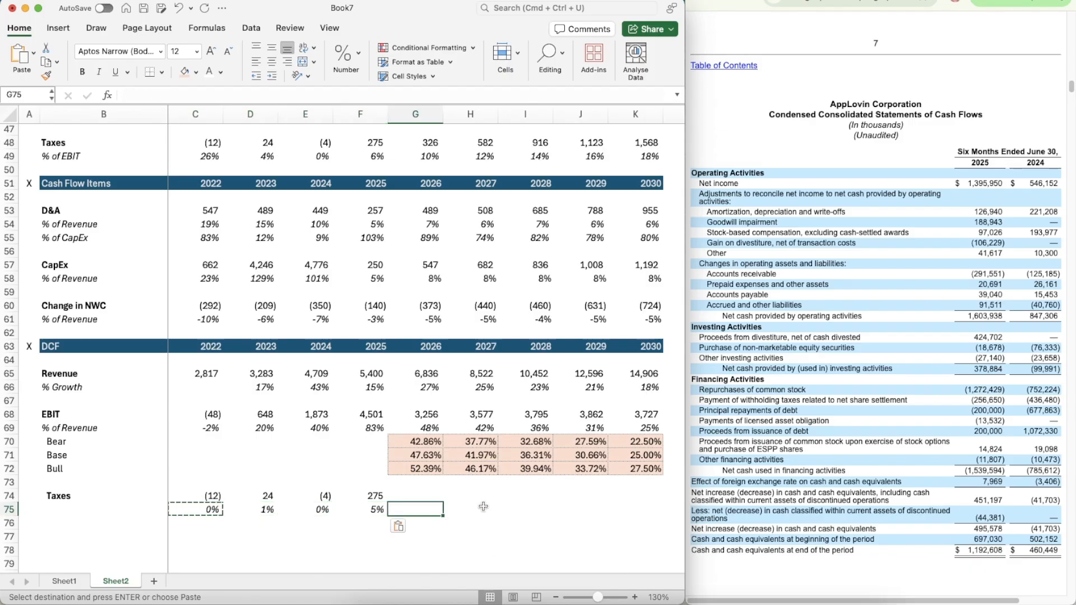
{"action": "scroll", "coordinate": [483, 507], "scroll_direction": "down", "scroll_amount": 5}
{"action": "type", "text": "10"}
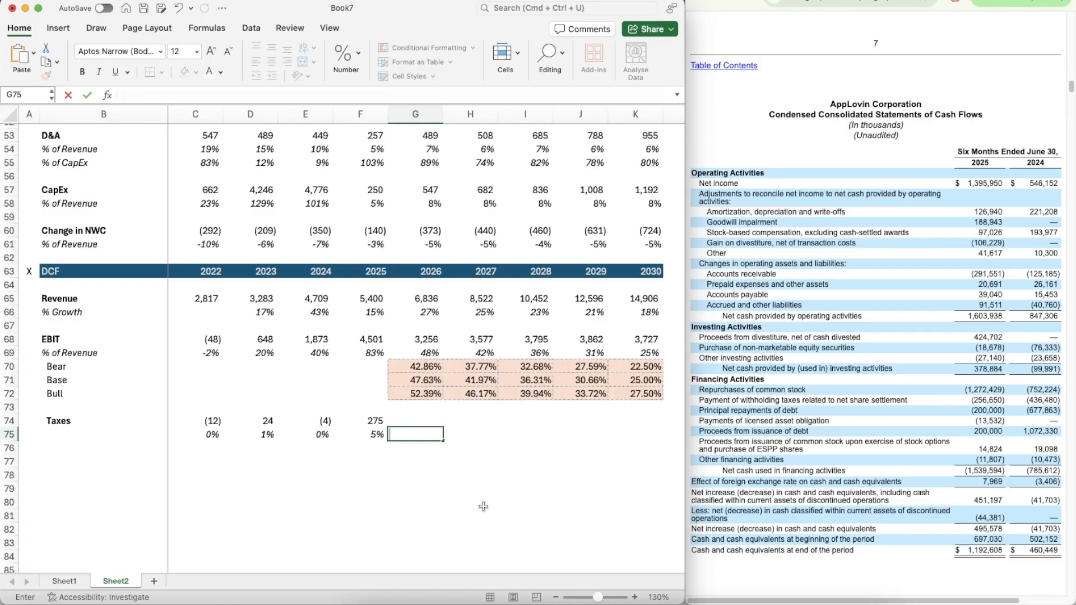
{"action": "type", "text": "="}
{"action": "scroll", "coordinate": [473, 271], "scroll_direction": "up", "scroll_amount": 5}
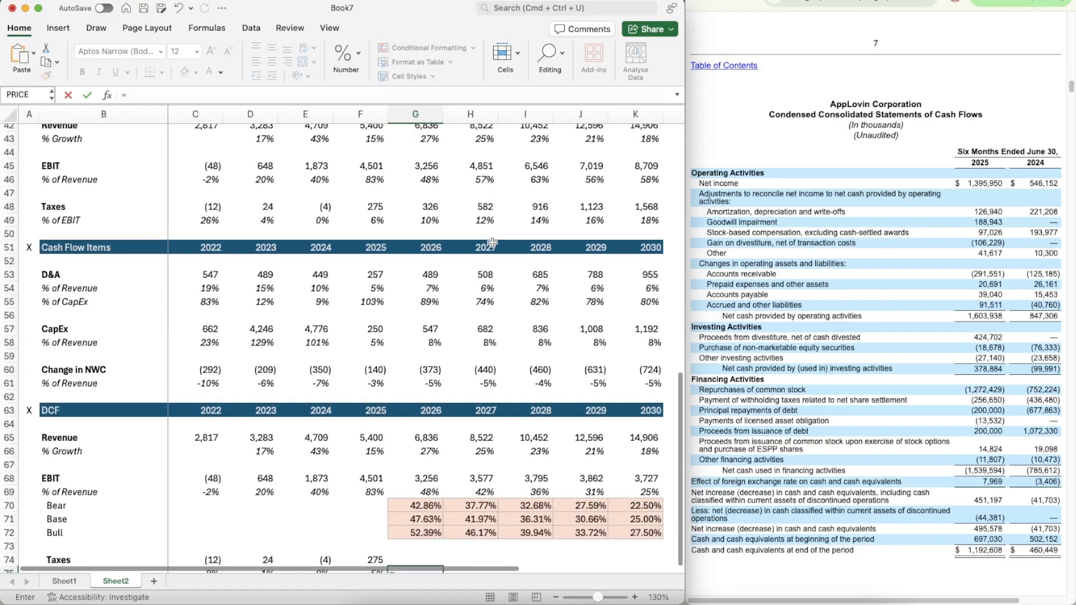
{"action": "left_click", "coordinate": [429, 223]}
{"action": "scroll", "coordinate": [497, 504], "scroll_direction": "down", "scroll_amount": 5}
{"action": "key", "text": "Return"}
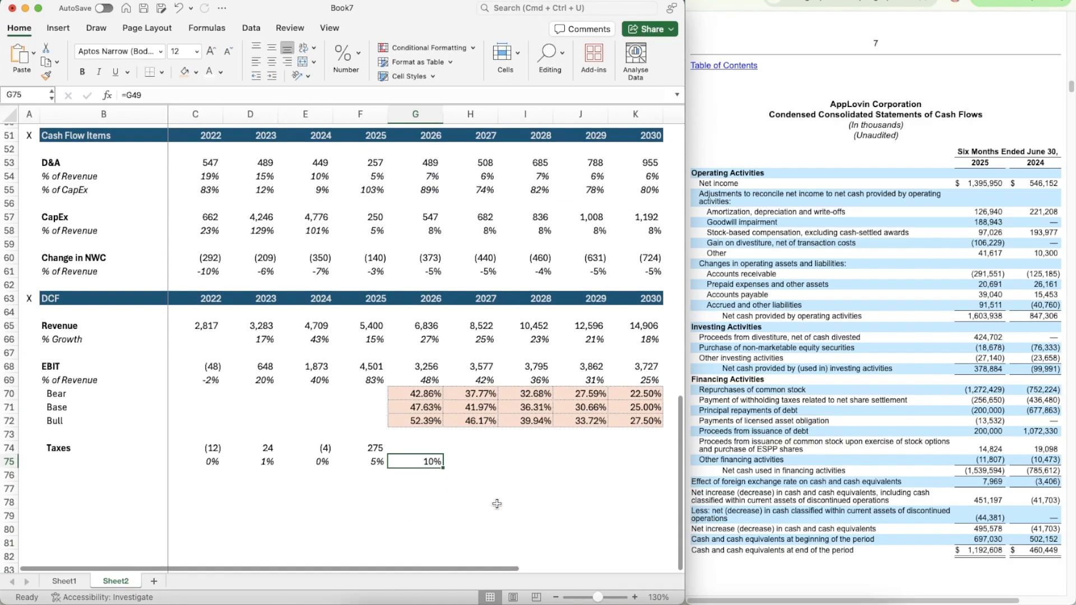
- Extend the linked tax rate from G75 across 2027 to 2030 (H75:K75)
{"action": "key", "text": "super+c"}
{"action": "key", "text": "shift+Right"}
{"action": "key", "text": "shift+Right"}
{"action": "key", "text": "shift+Right"}
{"action": "key", "text": "shift+Right"}
{"action": "key", "text": "super+v"}
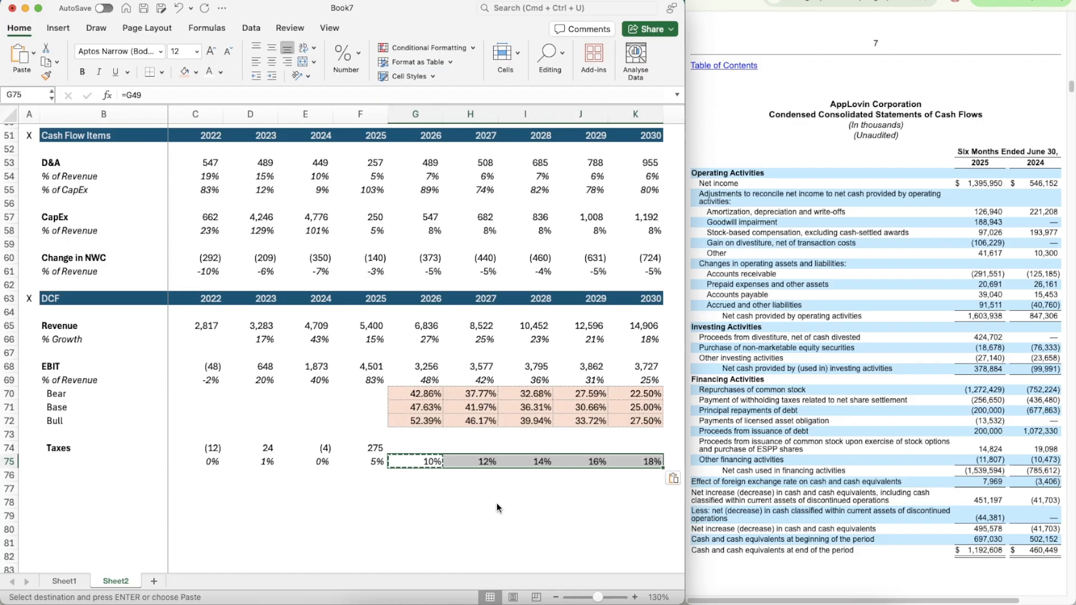
- Calculate the 2026 taxes in G74 as EBIT times the tax rate with =G68*G75
{"action": "key", "text": "Up"}
{"action": "type", "text": "="}
{"action": "key", "text": "Up"}
{"action": "key", "text": "Up"}
{"action": "key", "text": "Up"}
{"action": "key", "text": "Up"}
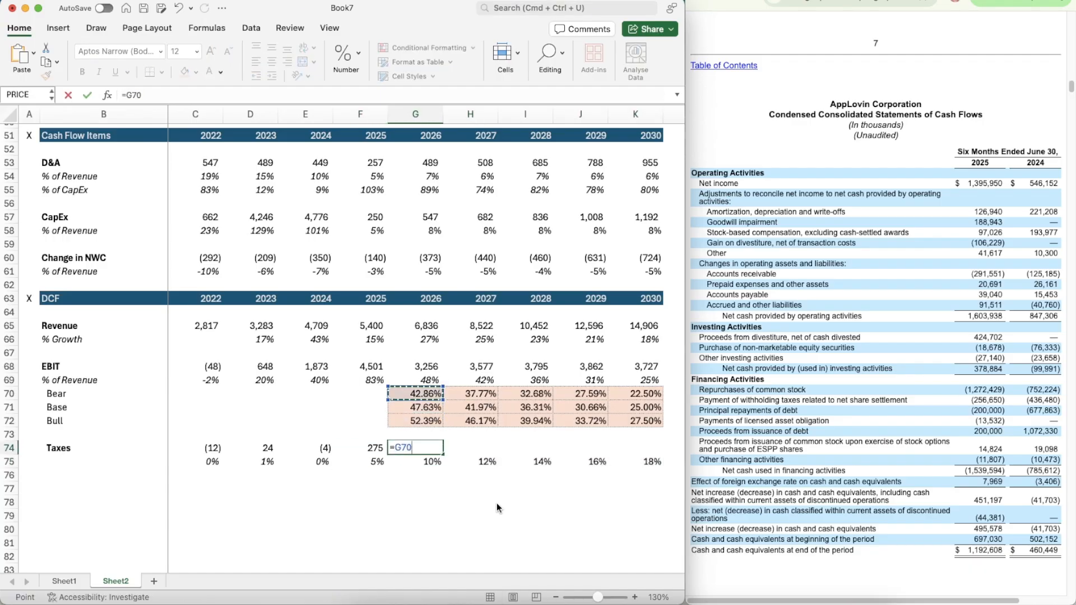
{"action": "key", "text": "Up"}
{"action": "key", "text": "Up"}
{"action": "type", "text": "*"}
{"action": "key", "text": "Down"}
{"action": "key", "text": "Return"}
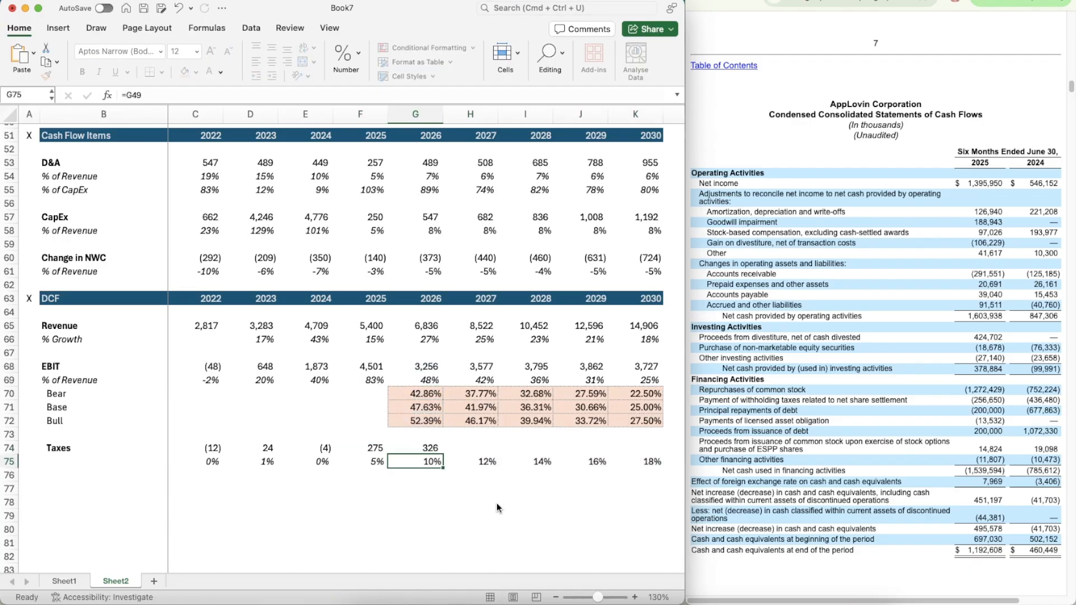
- Extend the projected taxes formula from G74 across 2027 to 2030 (H74:K74)
{"action": "key", "text": "Up"}
{"action": "key", "text": "super+c"}
{"action": "key", "text": "shift+Right"}
{"action": "key", "text": "shift+Right"}
{"action": "key", "text": "shift+Right"}
{"action": "key", "text": "shift+Right"}
{"action": "key", "text": "super+v"}
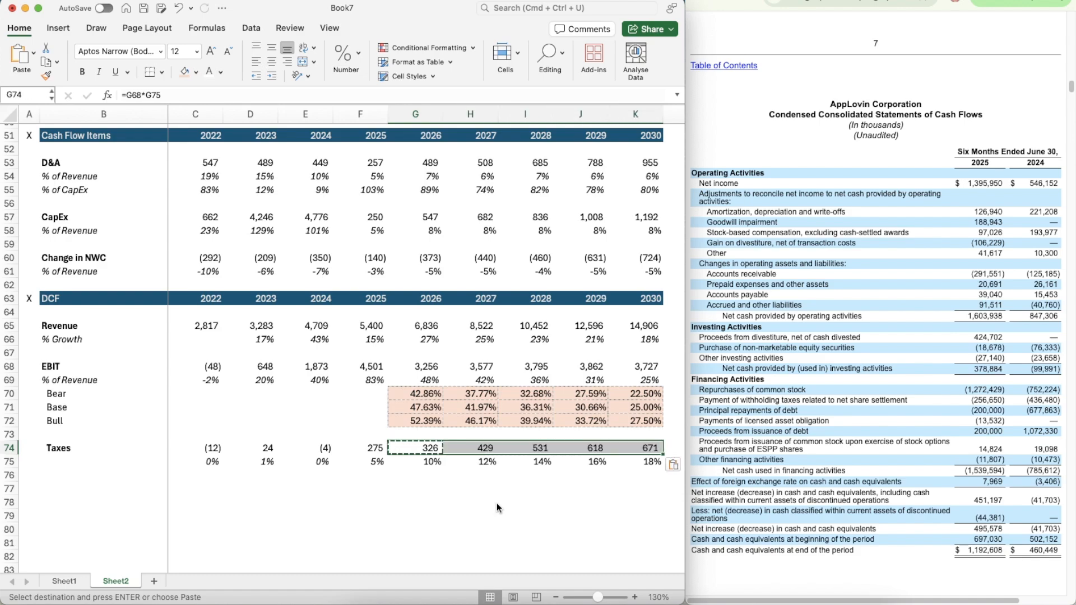
{"action": "key", "text": "Escape"}
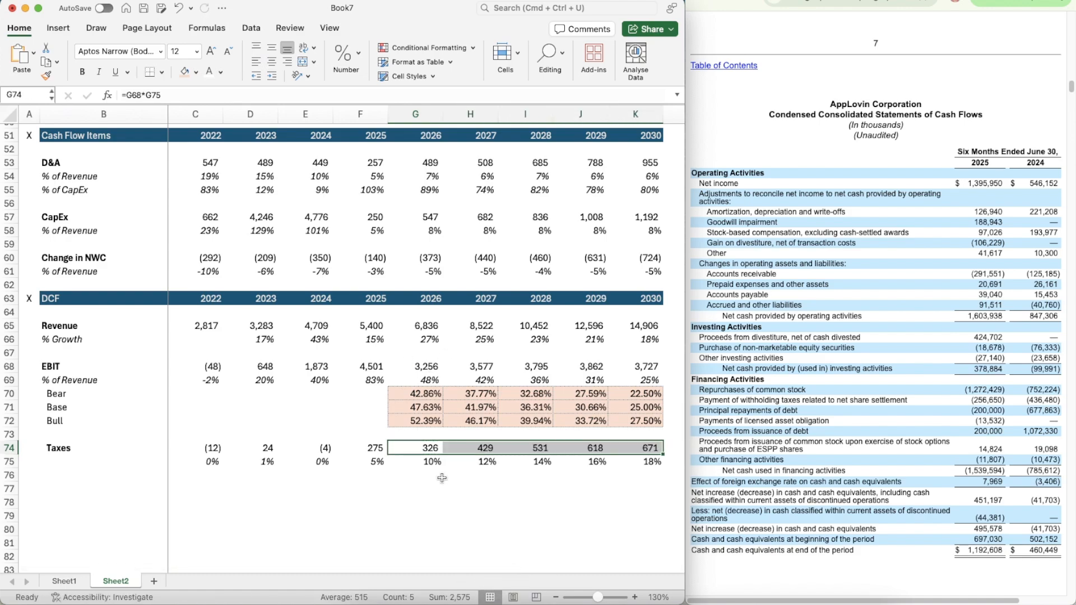
{"action": "scroll", "coordinate": [439, 479], "scroll_direction": "down", "scroll_amount": 2}
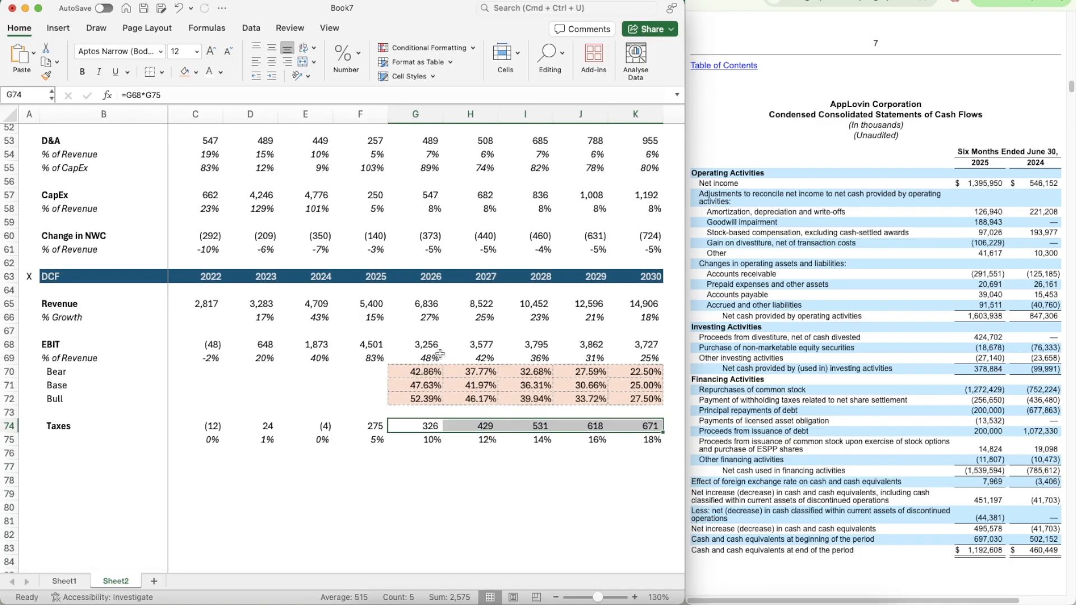
{"action": "scroll", "coordinate": [440, 353], "scroll_direction": "up", "scroll_amount": 20}
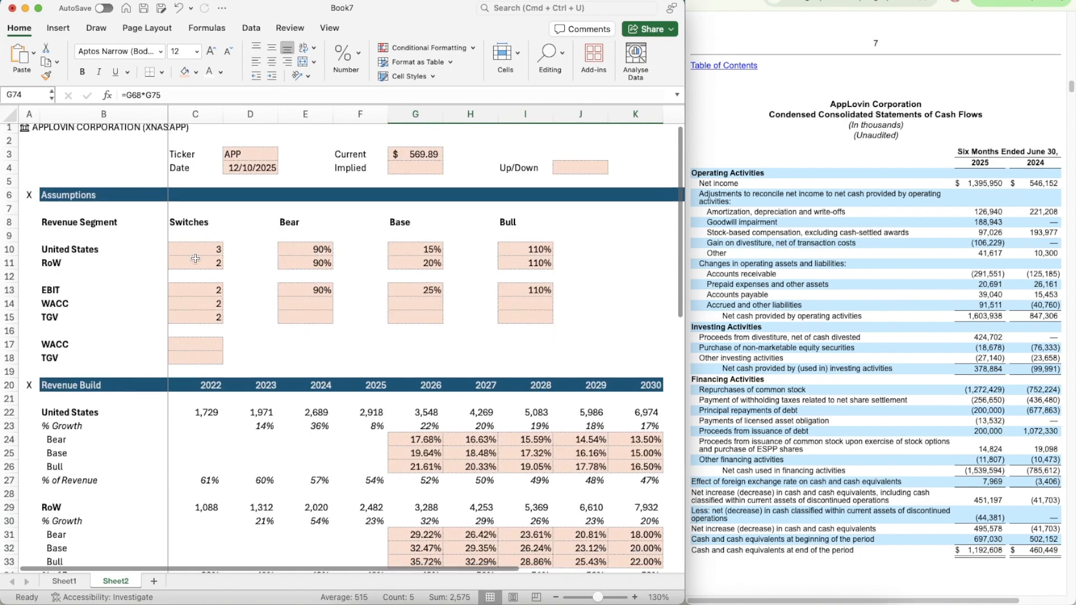
- Set the EBIT scenario switch in C13 to 3
{"action": "left_click", "coordinate": [195, 291]}
{"action": "key", "text": "Return"}
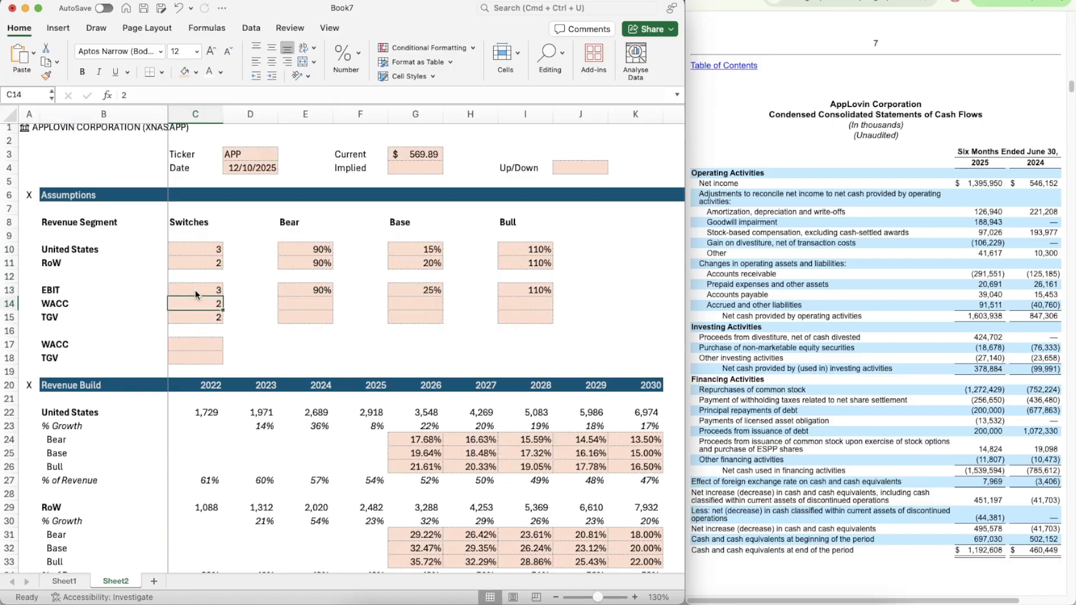
{"action": "scroll", "coordinate": [361, 378], "scroll_direction": "down", "scroll_amount": 15}
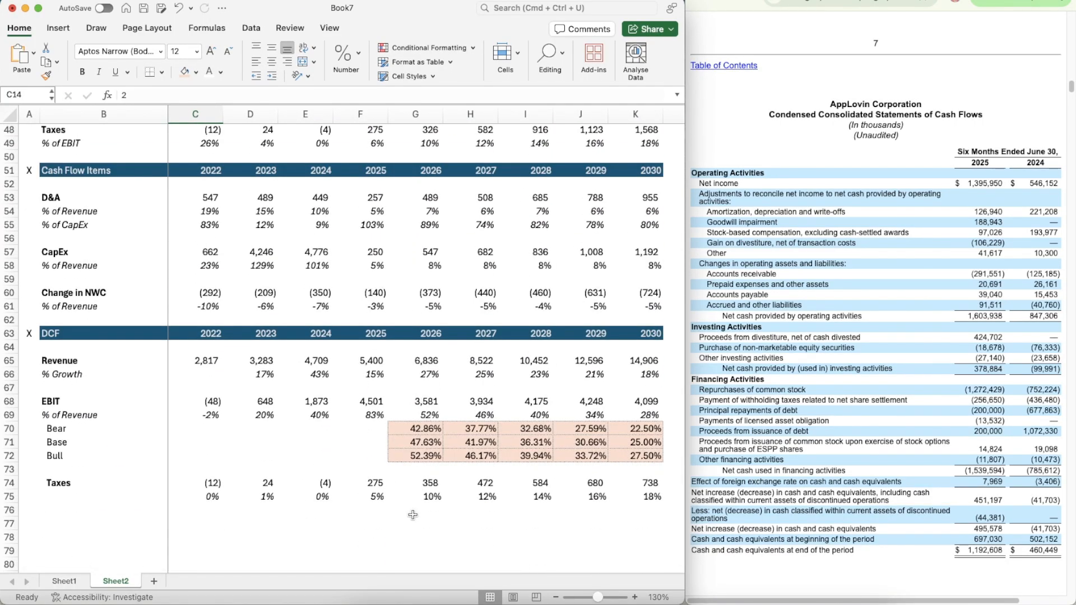
{"action": "scroll", "coordinate": [412, 515], "scroll_direction": "down", "scroll_amount": 3}
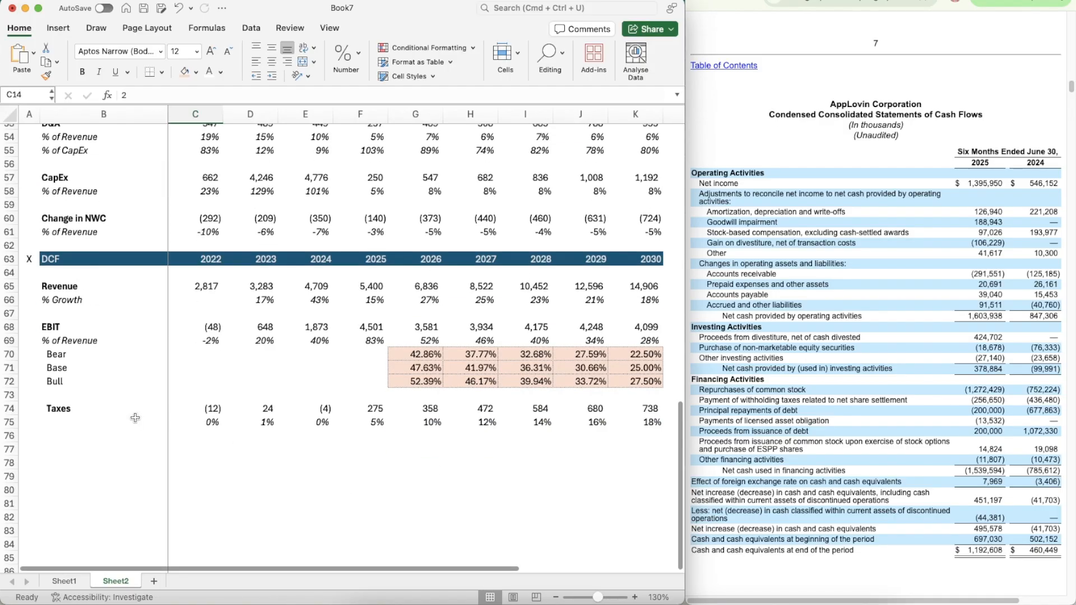
- Label the tax rate row of the DCF section in B75 as % of EBIT
{"action": "left_click", "coordinate": [84, 417]}
{"action": "type", "text": "% of E"}
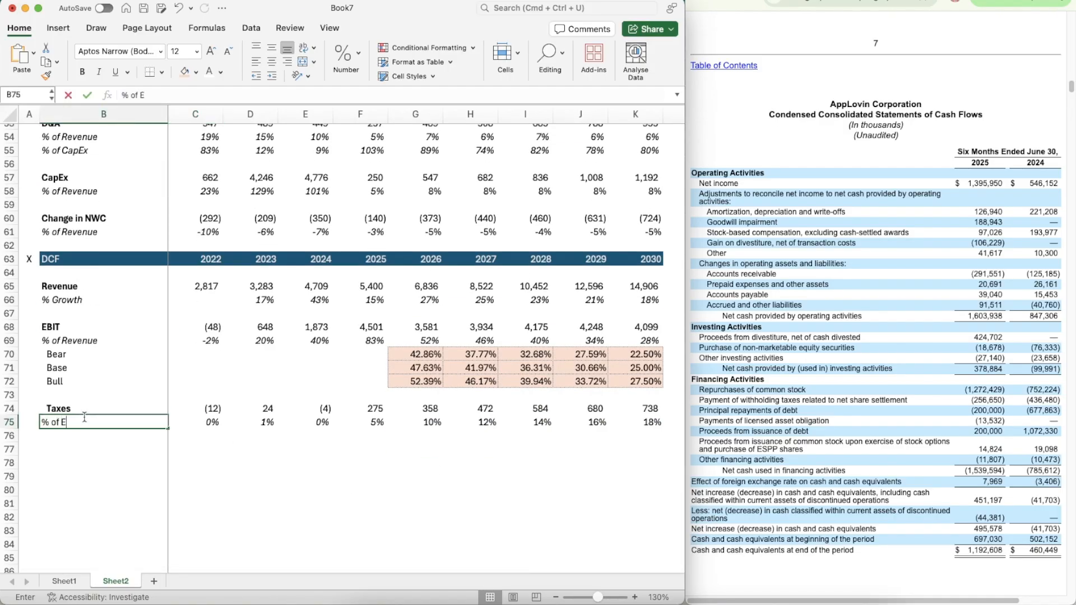
{"action": "key", "text": "Return"}
- Remove the indent from the Taxes and % of EBIT labels in B74 and B75, and italicize the latter
{"action": "key", "text": "Up"}
{"action": "key", "text": "Up"}
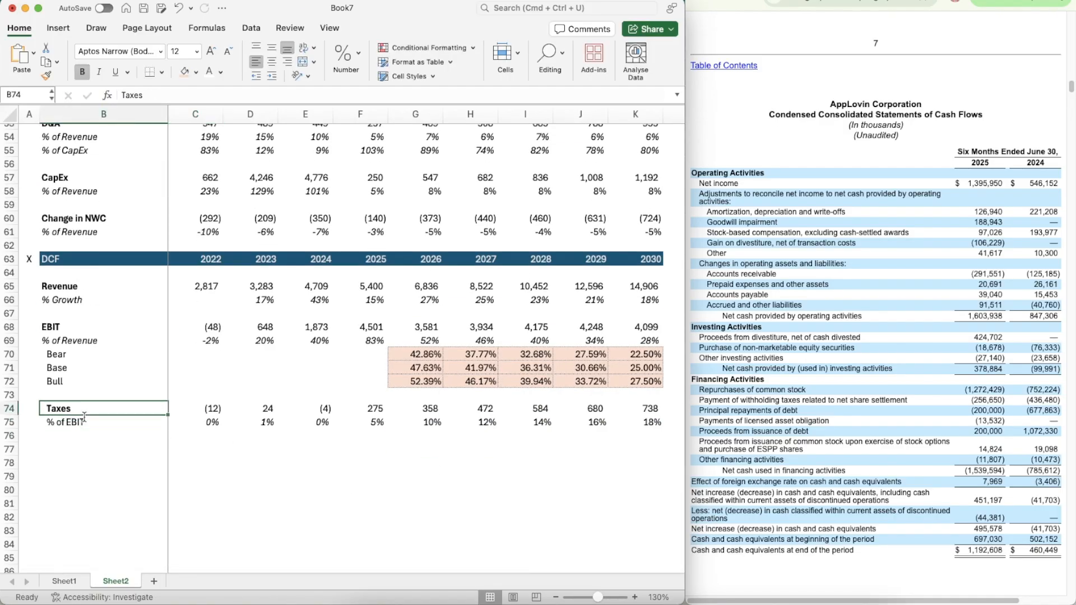
{"action": "left_click", "coordinate": [255, 76]}
{"action": "left_click", "coordinate": [80, 419]}
{"action": "left_click", "coordinate": [255, 75]}
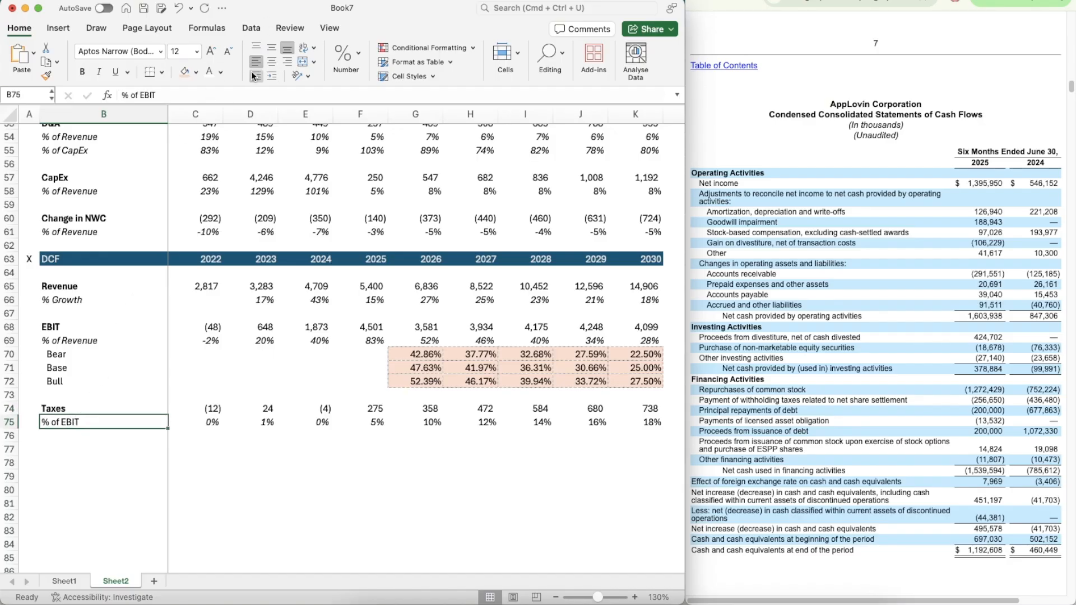
{"action": "key", "text": "super+i"}
- Add a single line border along the upper edge of B77:K77, below the DCF tax rows
{"action": "scroll", "coordinate": [242, 390], "scroll_direction": "down", "scroll_amount": 3}
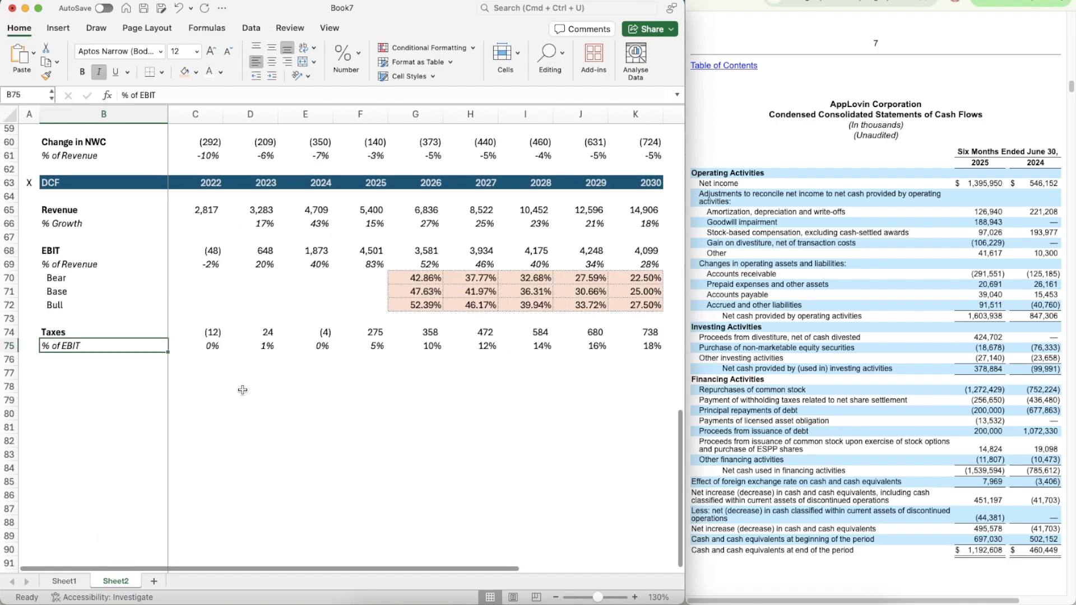
{"action": "left_click", "coordinate": [123, 375]}
{"action": "key", "text": "shift+Right"}
{"action": "key", "text": "shift+Right"}
{"action": "key", "text": "shift+Right"}
{"action": "key", "text": "shift+Right"}
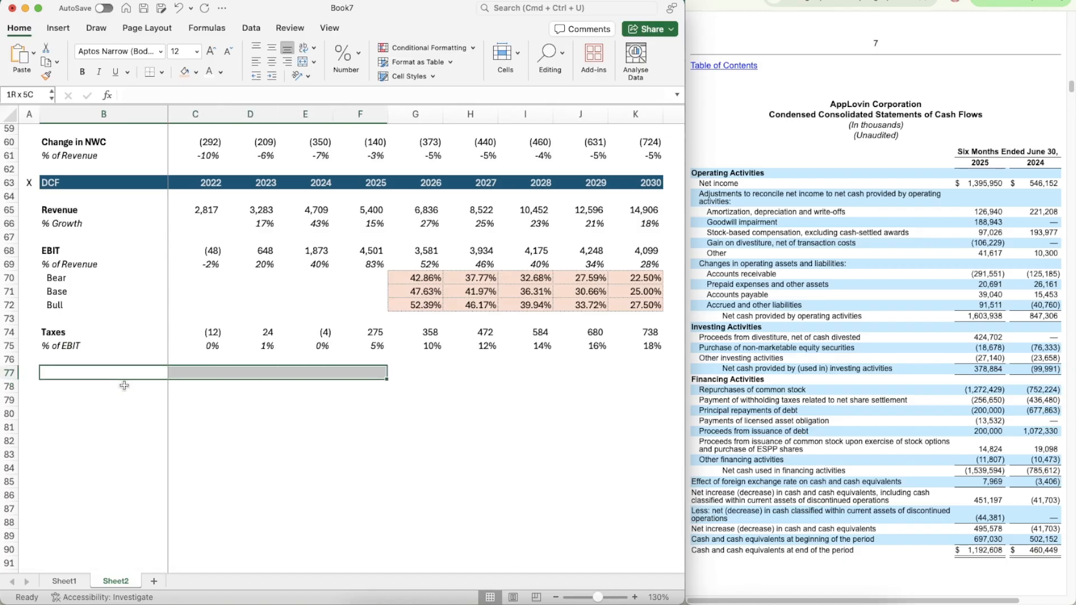
{"action": "key", "text": "shift+Right"}
{"action": "key", "text": "shift+Right"}
{"action": "key", "text": "shift+Right"}
{"action": "key", "text": "shift+Right"}
{"action": "key", "text": "shift+Right"}
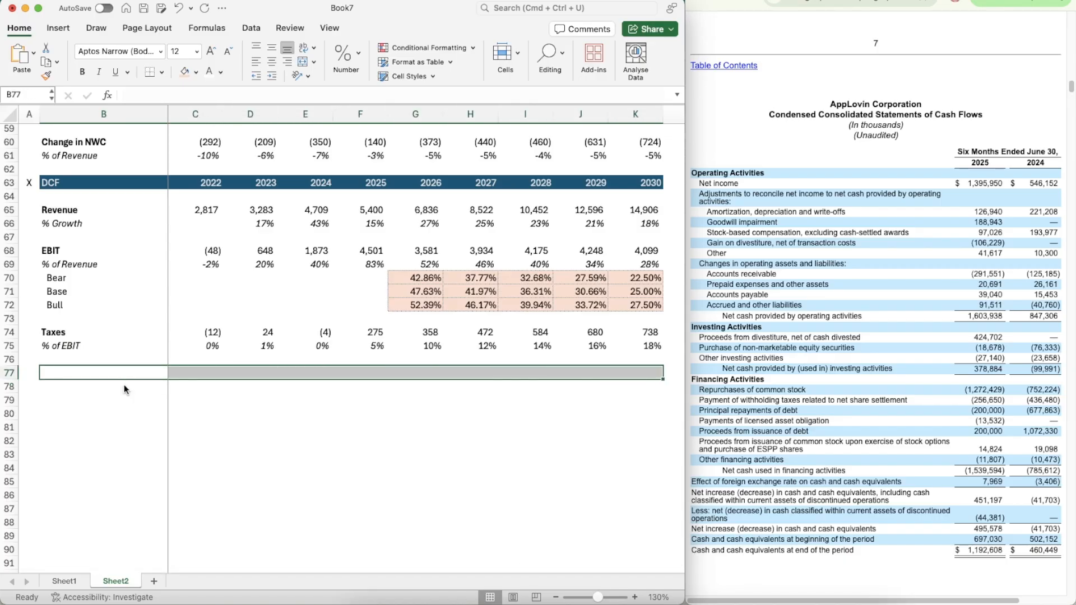
{"action": "key", "text": "super+1"}
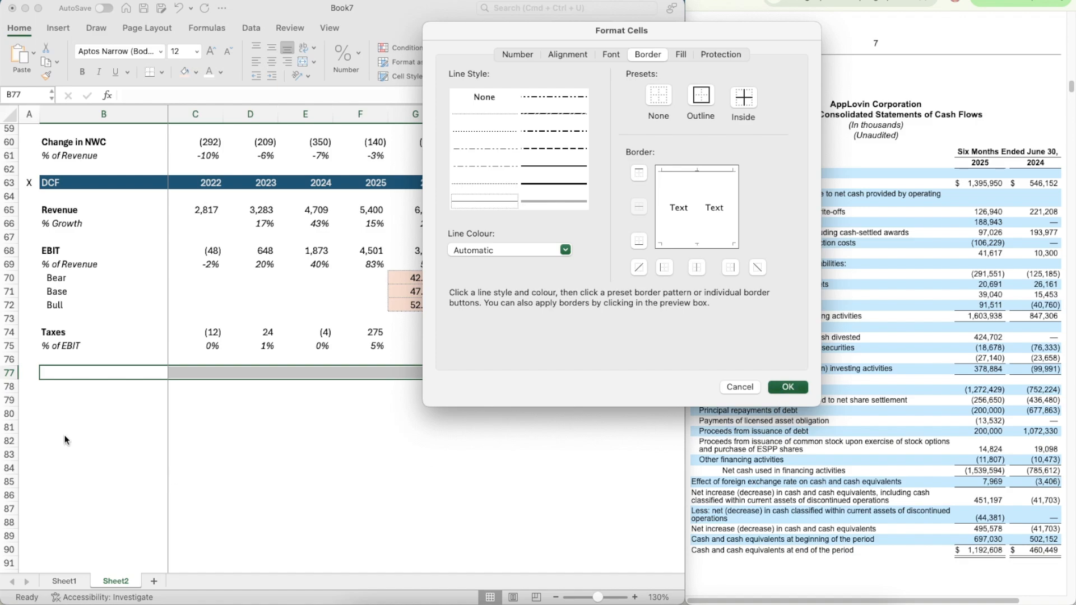
{"action": "key", "text": "Return"}
- Label B78 as EBIAT
{"action": "left_click", "coordinate": [76, 385]}
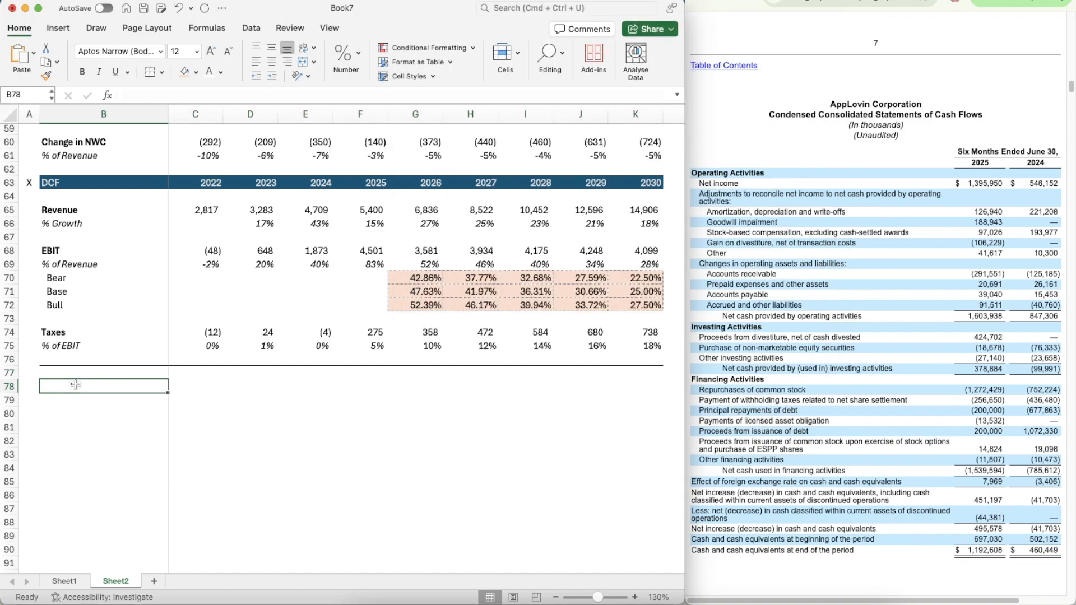
{"action": "type", "text": "EBIAT"}
{"action": "key", "text": "Tab"}
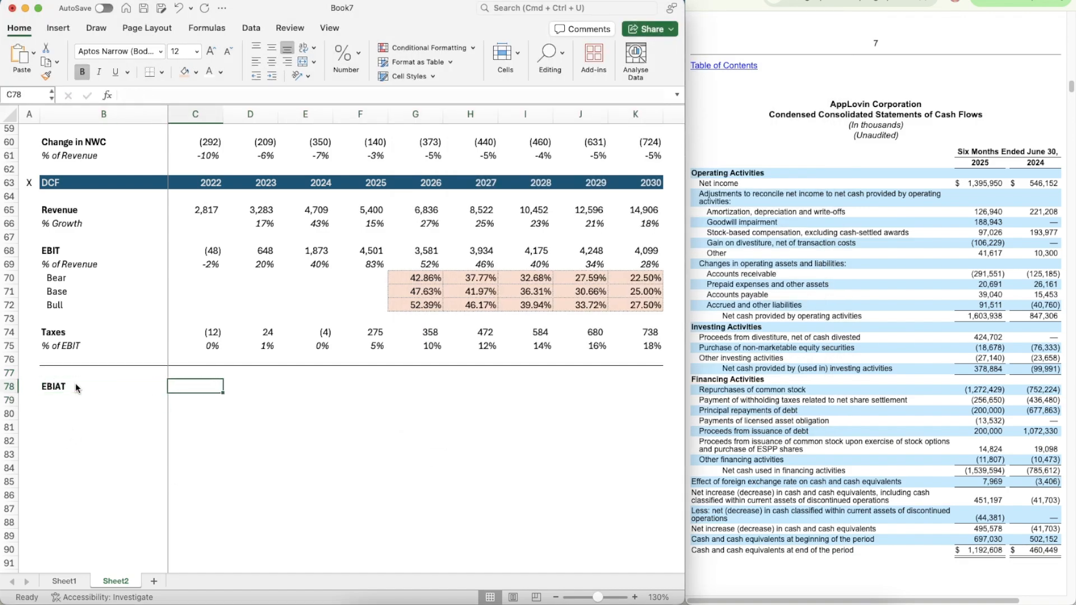
- Calculate the 2026 EBIAT in G78 as EBIT minus taxes with =G68-G74
{"action": "key", "text": "Right"}
{"action": "key", "text": "Right"}
{"action": "key", "text": "Right"}
{"action": "key", "text": "Right"}
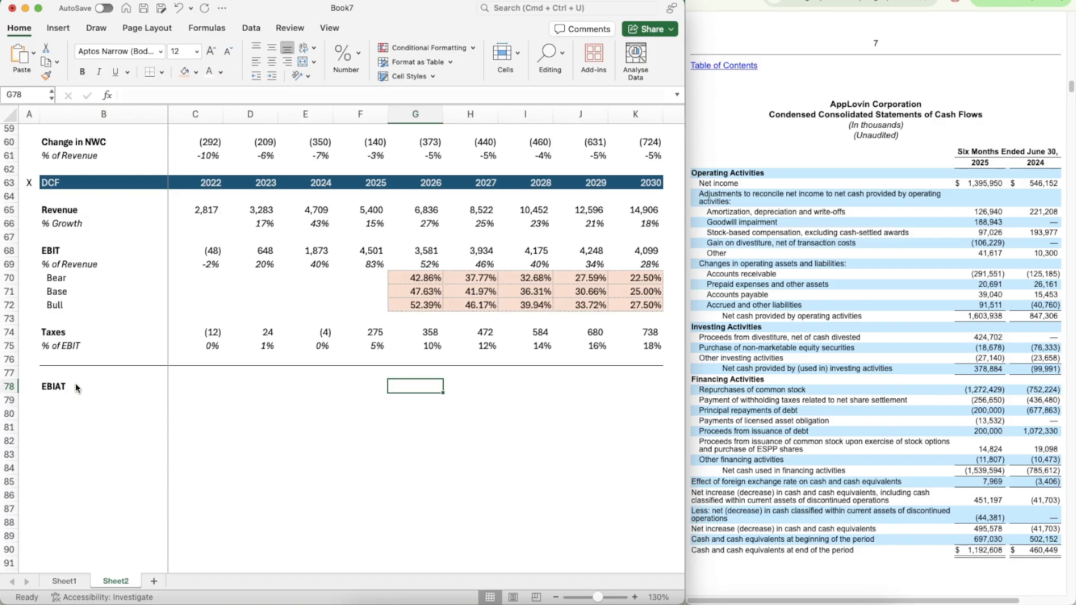
{"action": "type", "text": "="}
{"action": "key", "text": "Up"}
{"action": "key", "text": "Up"}
{"action": "key", "text": "Up"}
{"action": "key", "text": "Up"}
{"action": "key", "text": "Up"}
{"action": "key", "text": "Up"}
{"action": "key", "text": "Up"}
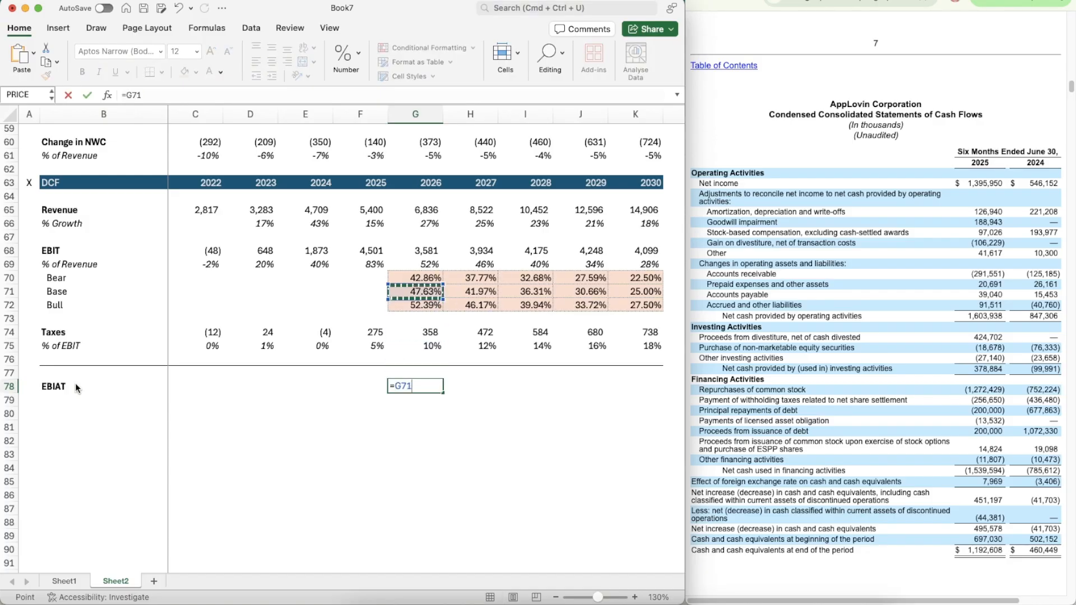
{"action": "key", "text": "Up"}
{"action": "key", "text": "Up"}
{"action": "key", "text": "Up"}
{"action": "type", "text": "-"}
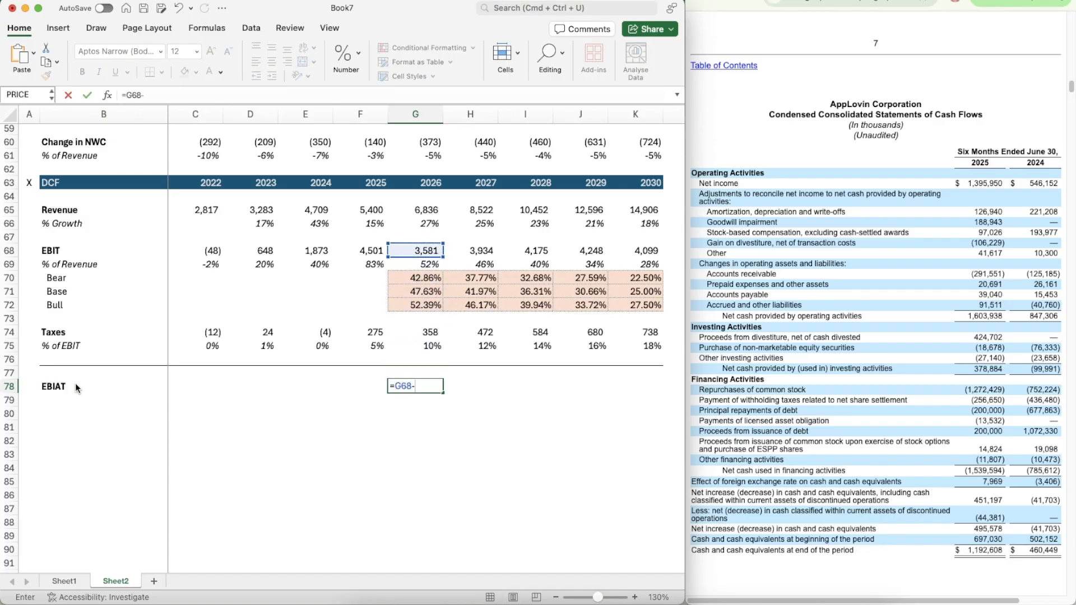
{"action": "left_click", "coordinate": [415, 333]}
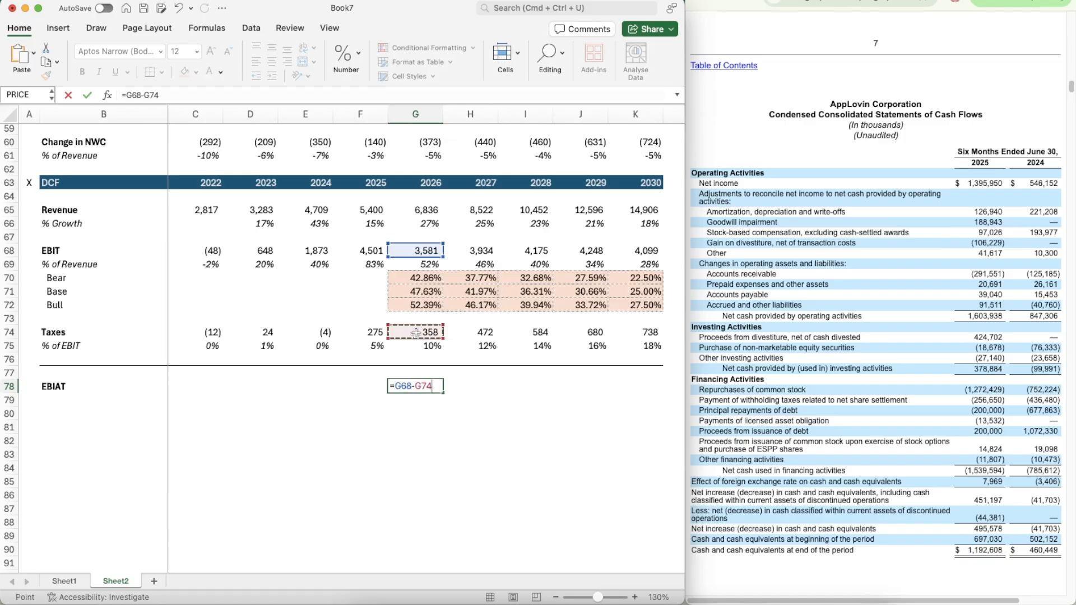
{"action": "key", "text": "Return"}
{"action": "key", "text": "Up"}
{"action": "key", "text": "cmd+c"}
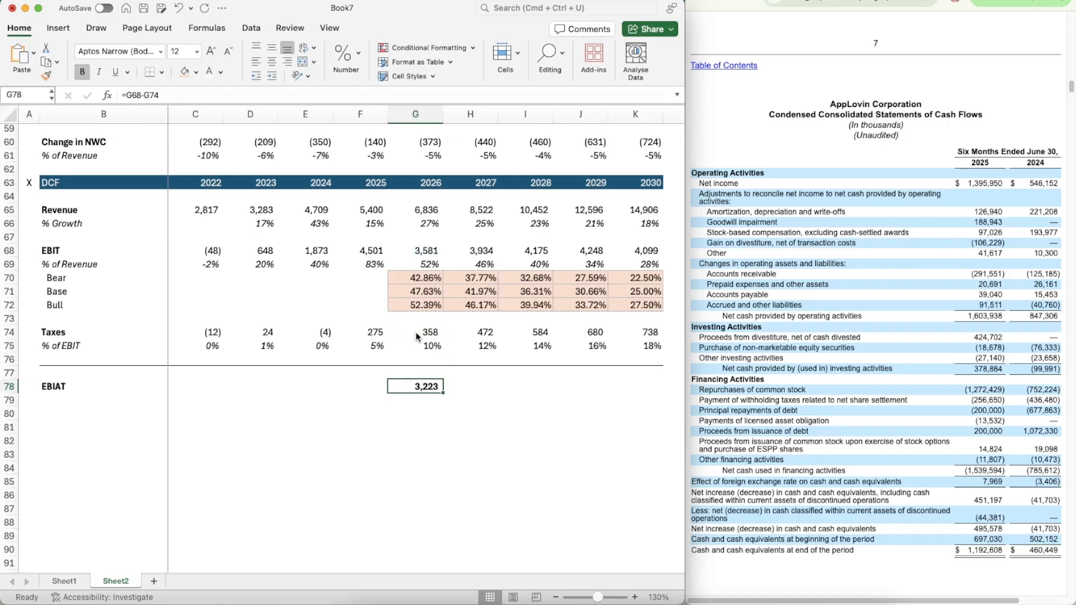
{"action": "key", "text": "shift+Right"}
{"action": "key", "text": "shift+Right"}
{"action": "key", "text": "shift+Right"}
{"action": "key", "text": "shift+Right"}
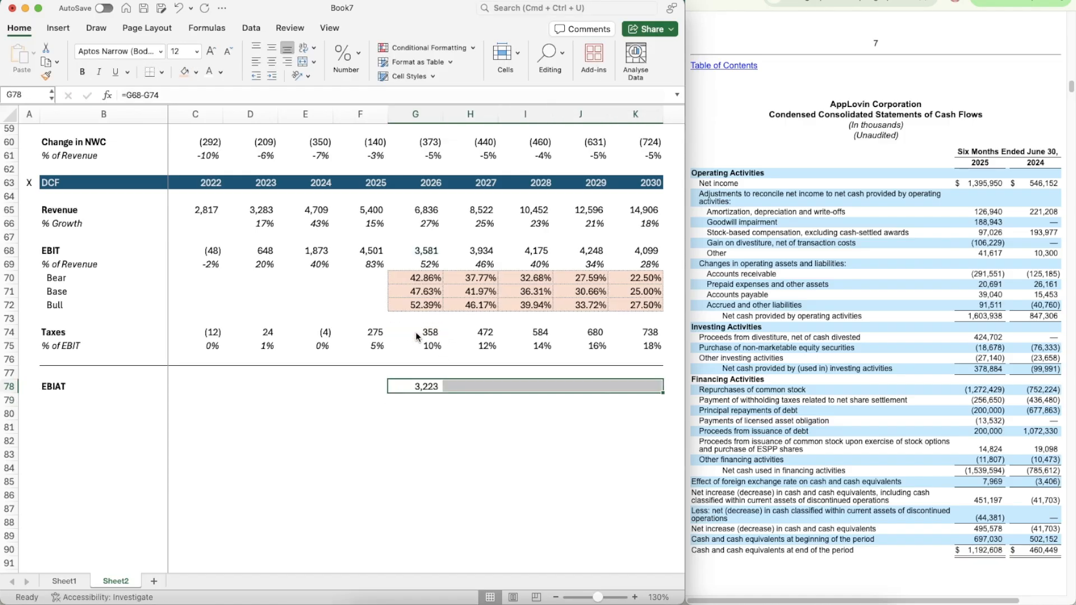
{"action": "key", "text": "shift+Left"}
{"action": "key", "text": "shift+Left"}
{"action": "key", "text": "shift+Left"}
{"action": "key", "text": "shift+Left"}
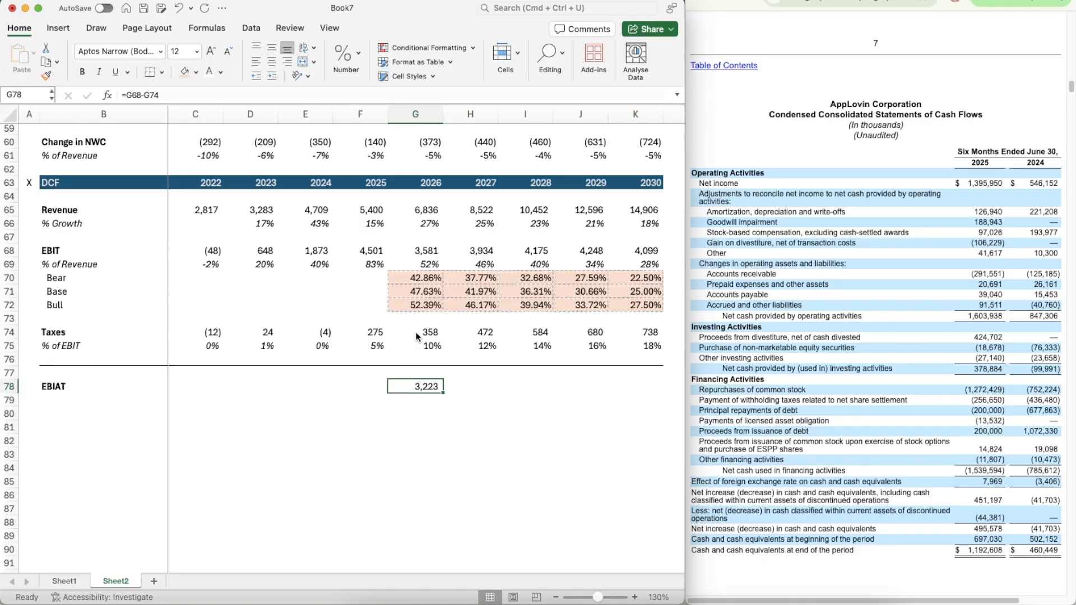
- Make the 2026 EBIAT in G78 bold and extend its formula across 2027 to 2030 (H78:K78)
{"action": "key", "text": "cmd+b"}
{"action": "key", "text": "cmd+c"}
{"action": "key", "text": "shift+Right"}
{"action": "key", "text": "shift+Right"}
{"action": "key", "text": "shift+Right"}
{"action": "key", "text": "shift+Right"}
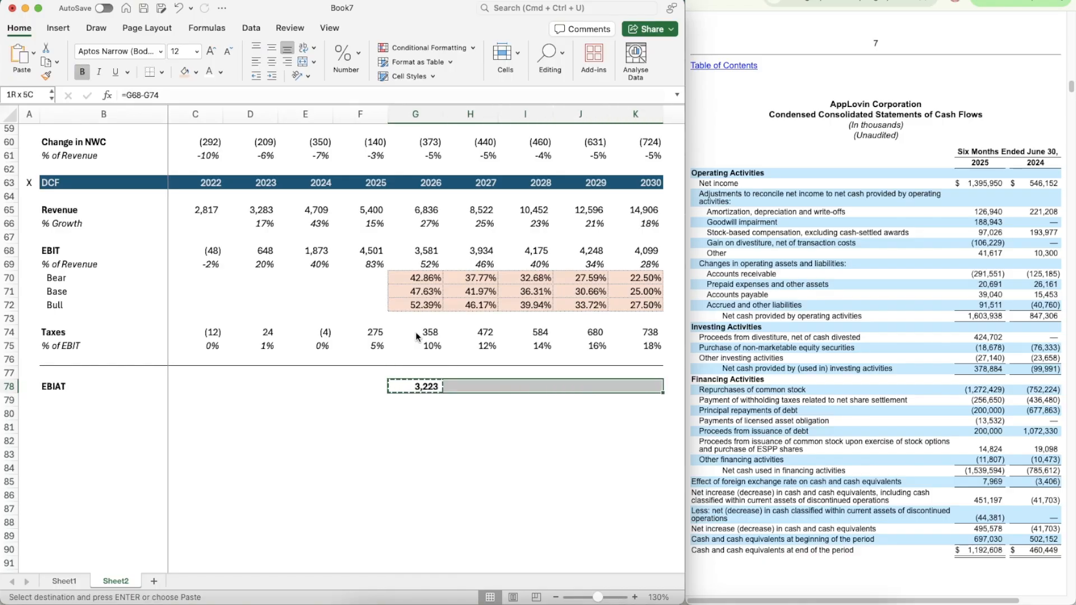
{"action": "key", "text": "cmd+v"}
- Add the row labels D&A in B80 and CapEx in B82 below EBIAT
{"action": "key", "text": "Down"}
{"action": "key", "text": "Down"}
{"action": "key", "text": "Left"}
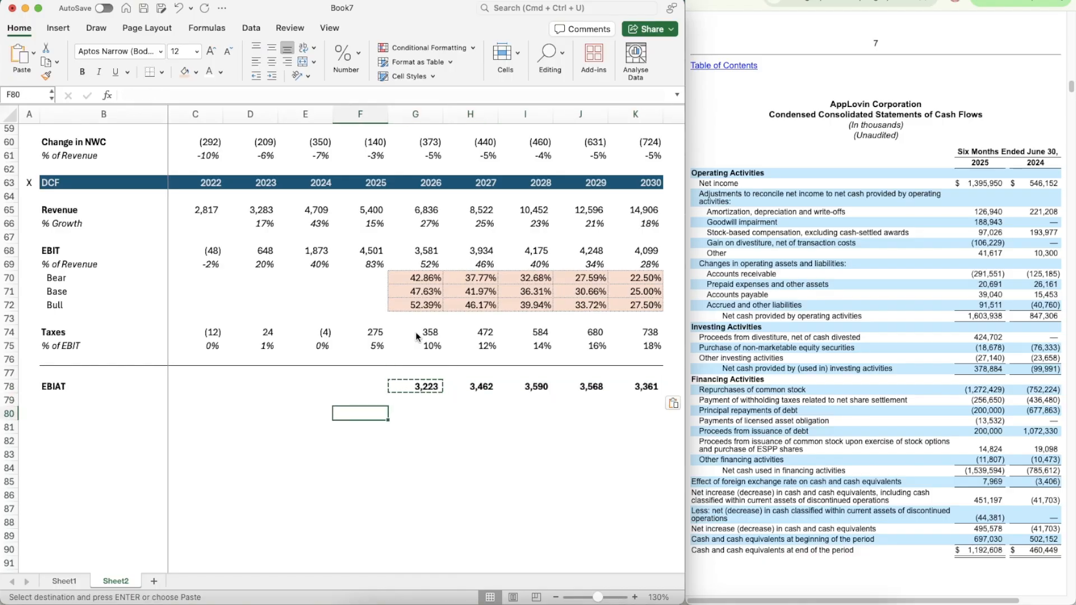
{"action": "key", "text": "Escape"}
{"action": "key", "text": "Left"}
{"action": "key", "text": "Left"}
{"action": "key", "text": "Left"}
{"action": "key", "text": "Left"}
{"action": "type", "text": "D&A"}
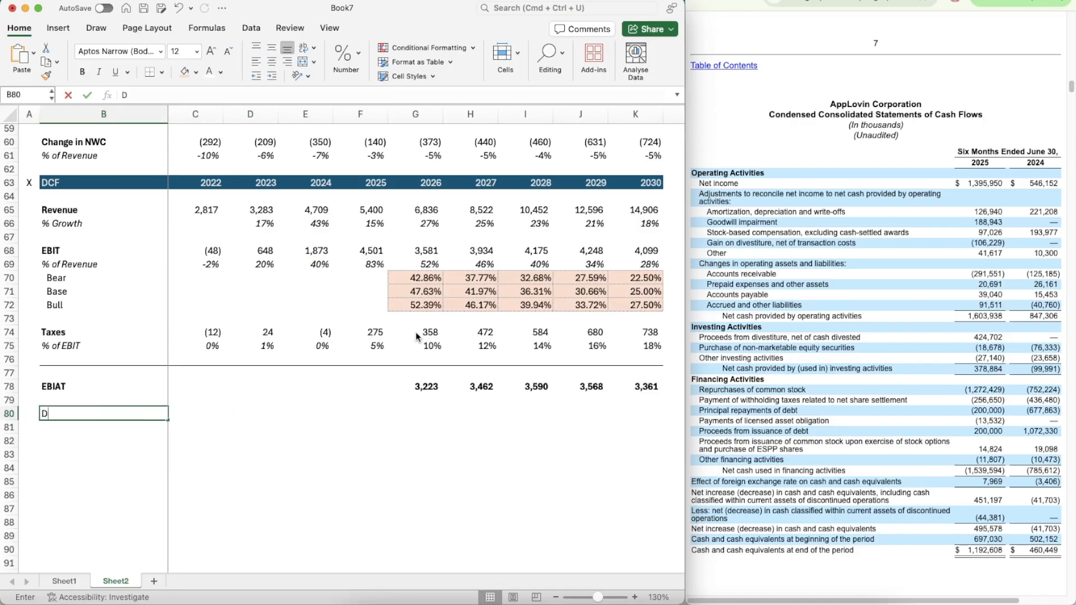
{"action": "key", "text": "Return"}
{"action": "key", "text": "Return"}
{"action": "type", "text": "CapEx"}
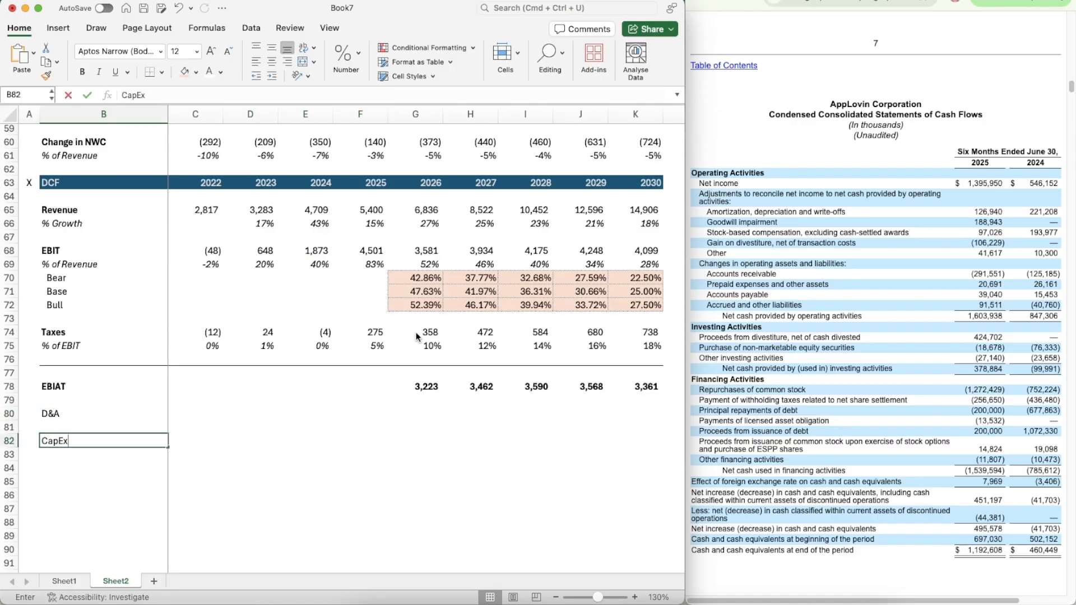
{"action": "key", "text": "Return"}
{"action": "key", "text": "Up"}
{"action": "key", "text": "Up"}
{"action": "key", "text": "Up"}
{"action": "key", "text": "shift+Down"}
{"action": "key", "text": "shift+Down"}
{"action": "key", "text": "shift+Down"}
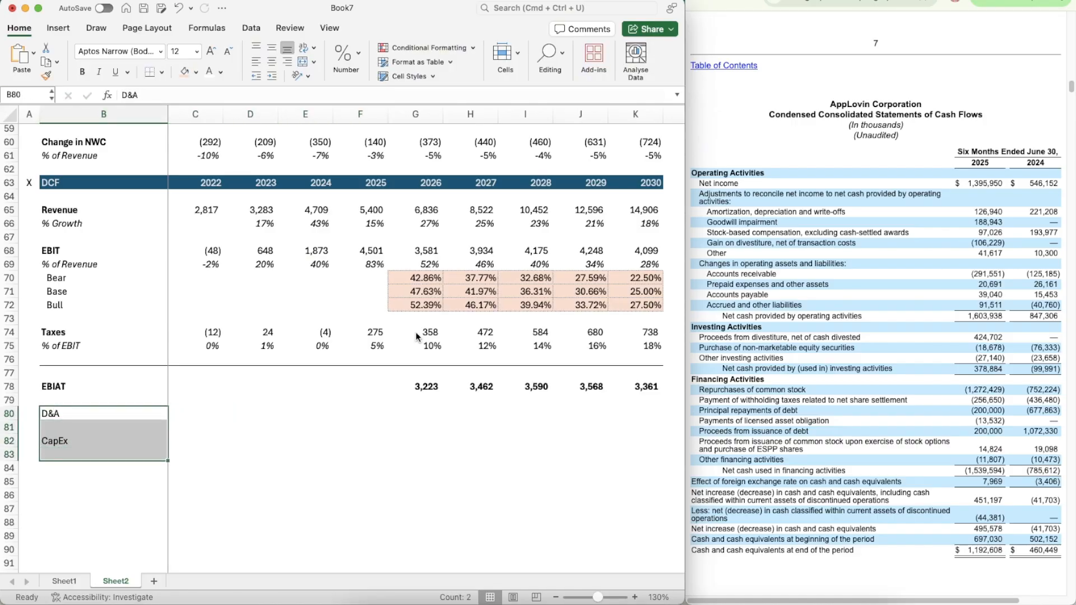
- Add the row label Change in NWC in B84
{"action": "key", "text": "Down"}
{"action": "key", "text": "Down"}
{"action": "key", "text": "Down"}
{"action": "key", "text": "Down"}
{"action": "type", "text": "Xh"}
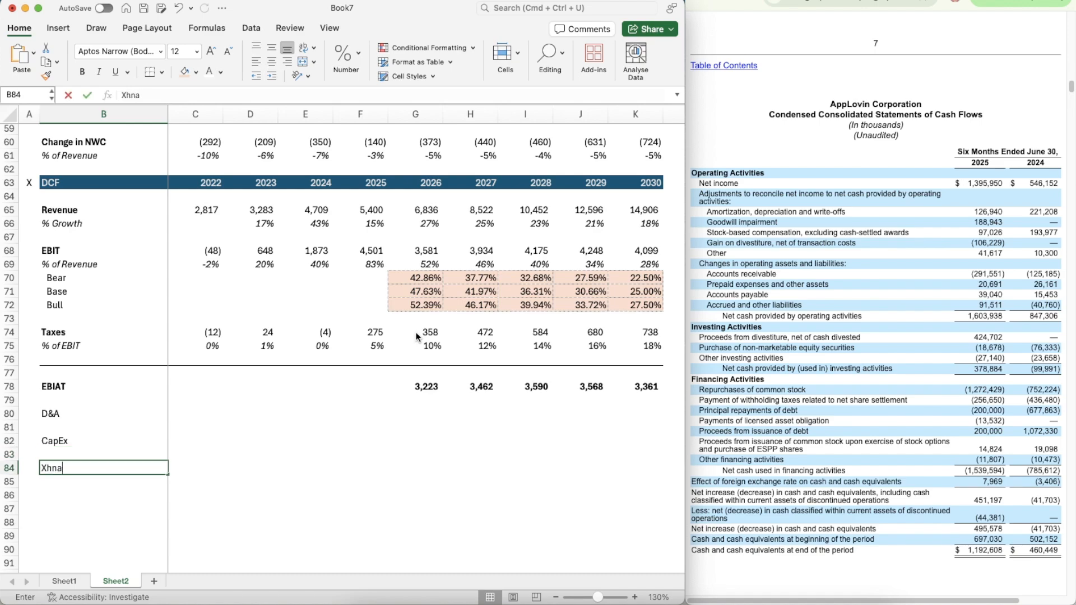
{"action": "type", "text": "Change in"}
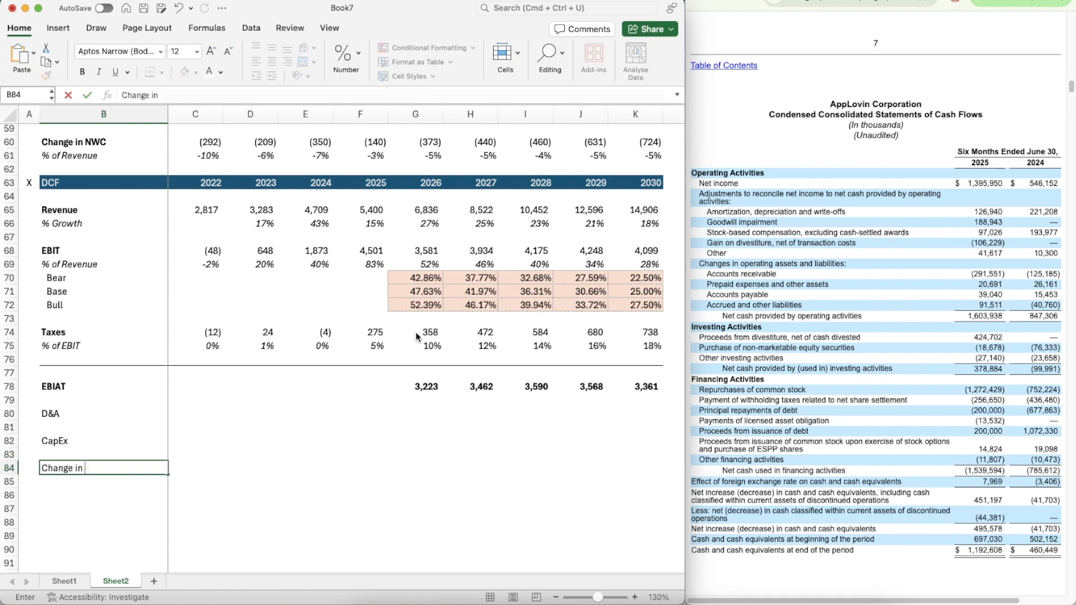
{"action": "type", "text": " NWC"}
{"action": "key", "text": "Return"}
- Make the D&A, CapEx and Change in NWC labels in B80:B84 bold
{"action": "key", "text": "Up"}
{"action": "key", "text": "shift+Up"}
{"action": "key", "text": "shift+Up"}
{"action": "key", "text": "shift+Up"}
{"action": "key", "text": "shift+Up"}
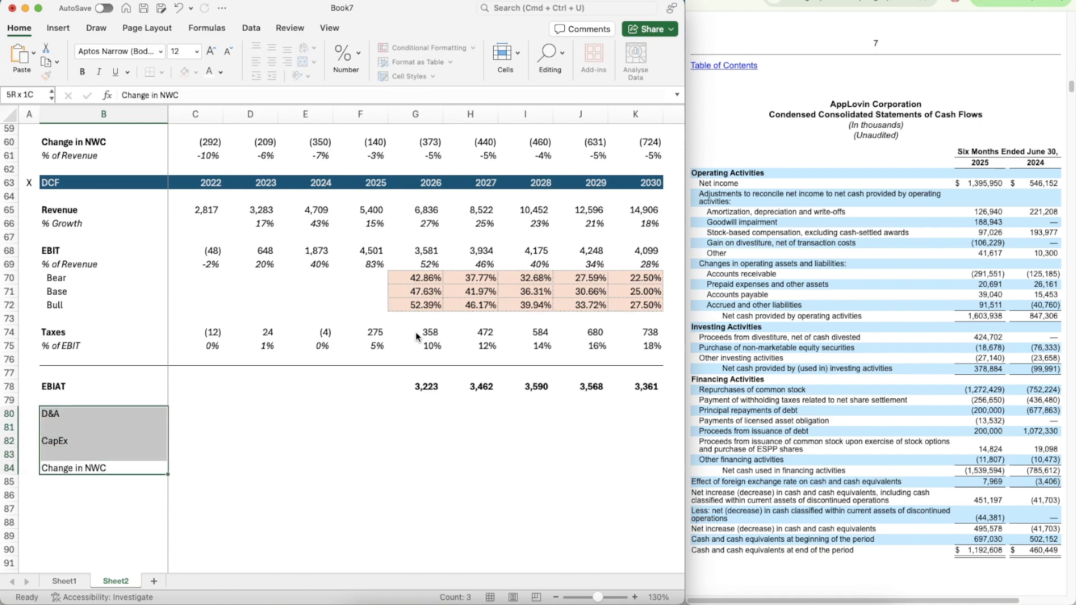
{"action": "key", "text": "super+b"}
- Link the 2022 D&A in C80 to the Cash Flow Items section with =C53
{"action": "key", "text": "Right"}
{"action": "key", "text": "Right"}
{"action": "key", "text": "Up"}
{"action": "key", "text": "Up"}
{"action": "key", "text": "Up"}
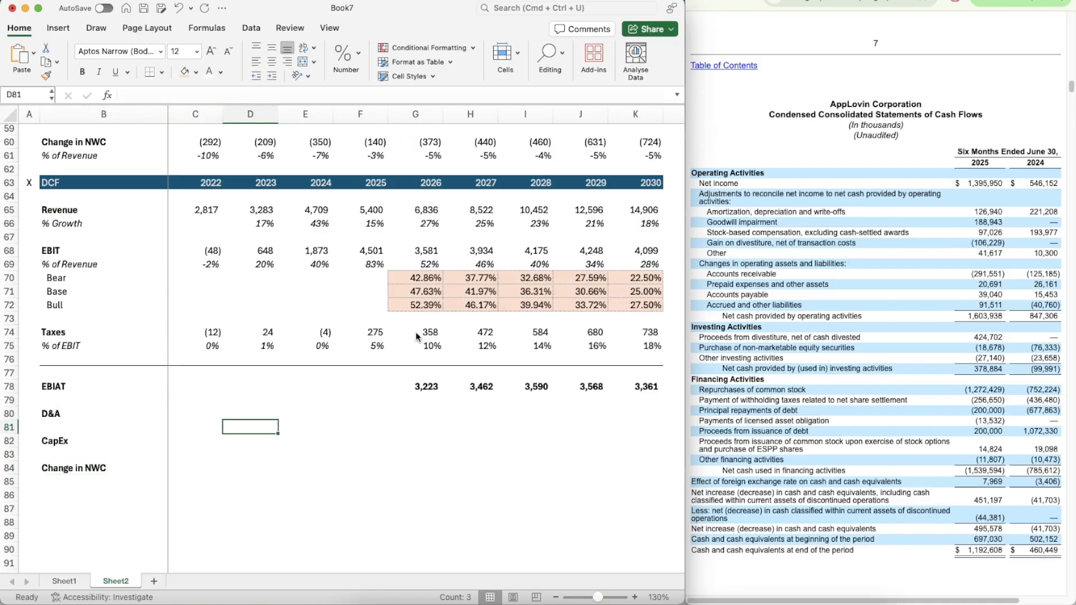
{"action": "key", "text": "Left"}
{"action": "key", "text": "Up"}
{"action": "key", "text": "Up"}
{"action": "key", "text": "Down"}
{"action": "type", "text": "="}
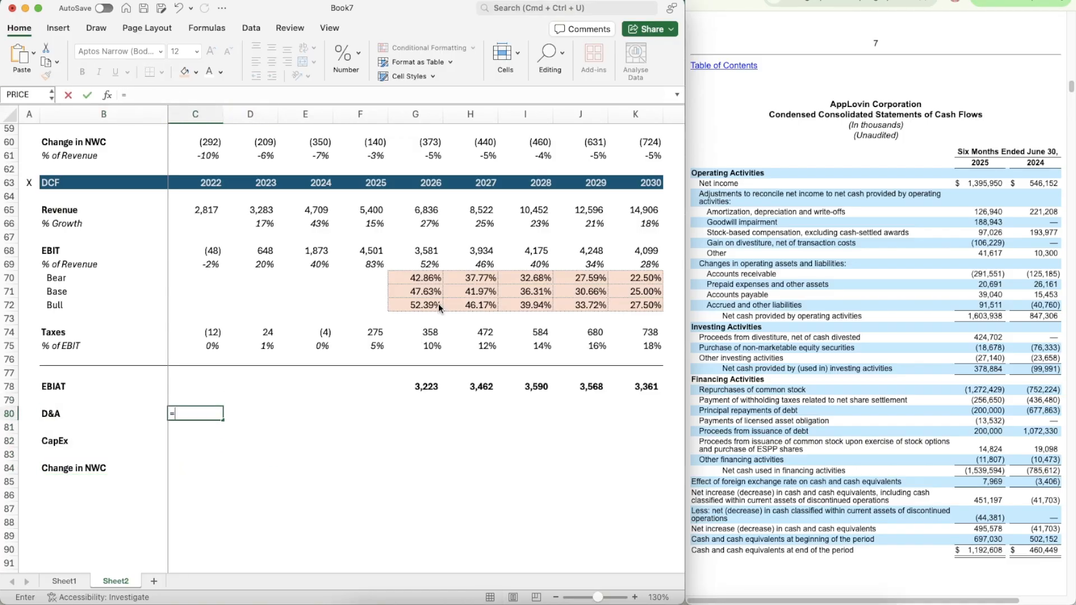
{"action": "scroll", "coordinate": [341, 241], "scroll_direction": "up", "scroll_amount": 4}
{"action": "scroll", "coordinate": [341, 241], "scroll_direction": "up", "scroll_amount": 1}
{"action": "left_click", "coordinate": [209, 157]}
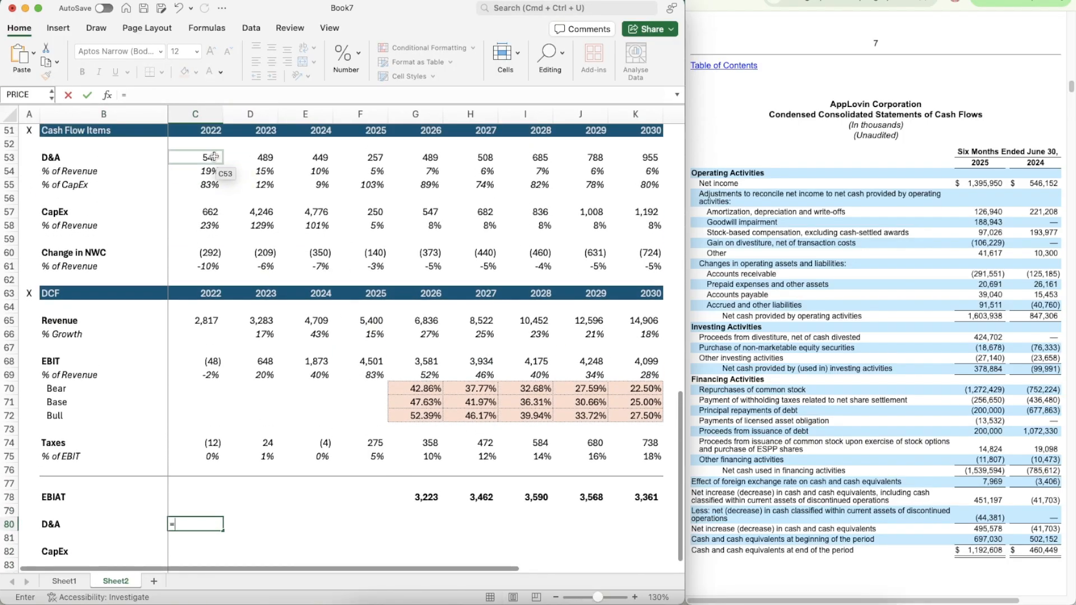
{"action": "key", "text": "Return"}
- Extend the linked D&A from C80 across 2023 to 2030 (D80:K80)
{"action": "scroll", "coordinate": [255, 388], "scroll_direction": "down", "scroll_amount": 6}
{"action": "left_click", "coordinate": [199, 370]}
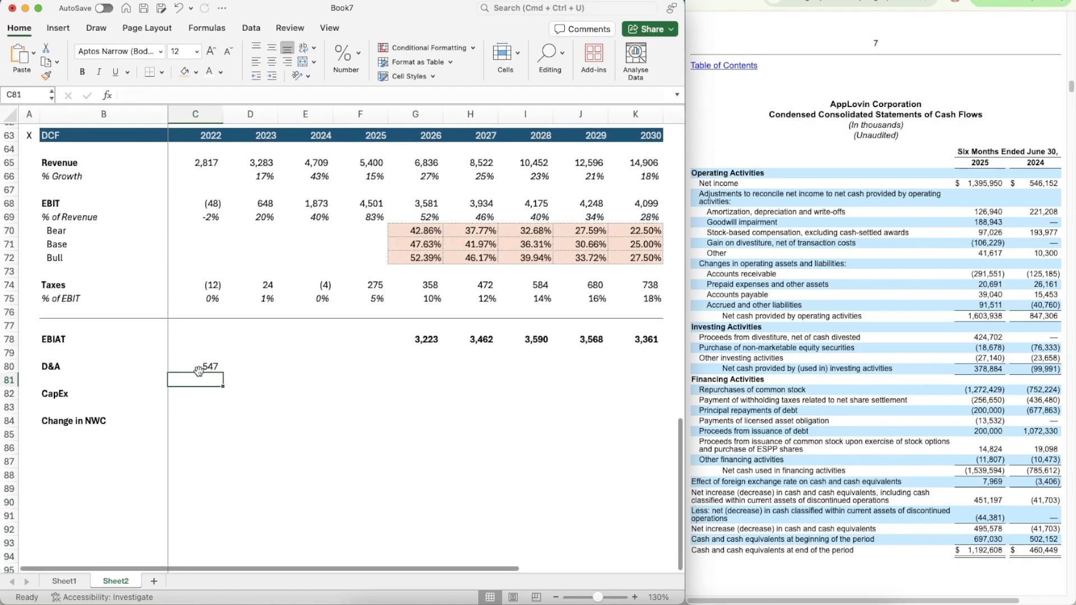
{"action": "key", "text": "super+c"}
{"action": "key", "text": "shift+Right"}
{"action": "key", "text": "shift+Right"}
{"action": "key", "text": "shift+Right"}
{"action": "key", "text": "shift+Right"}
{"action": "key", "text": "shift+Right"}
{"action": "key", "text": "shift+Right"}
{"action": "key", "text": "shift+Right"}
{"action": "key", "text": "shift+Right"}
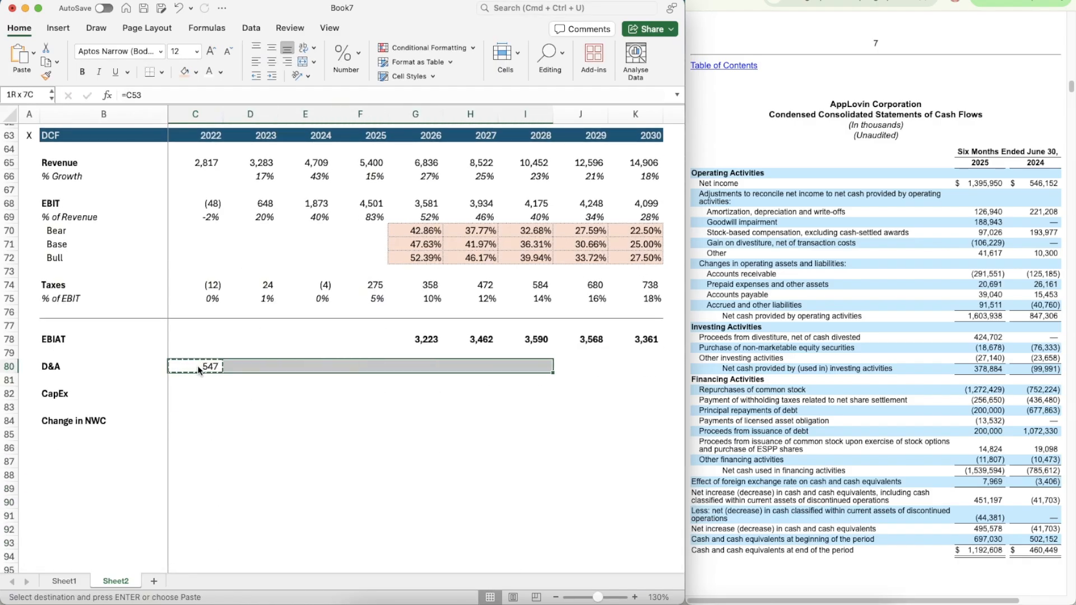
{"action": "key", "text": "super+v"}
- Link the 2022 CapEx in C82 to the Cash Flow Items section with =C57
{"action": "key", "text": "Down"}
{"action": "key", "text": "Down"}
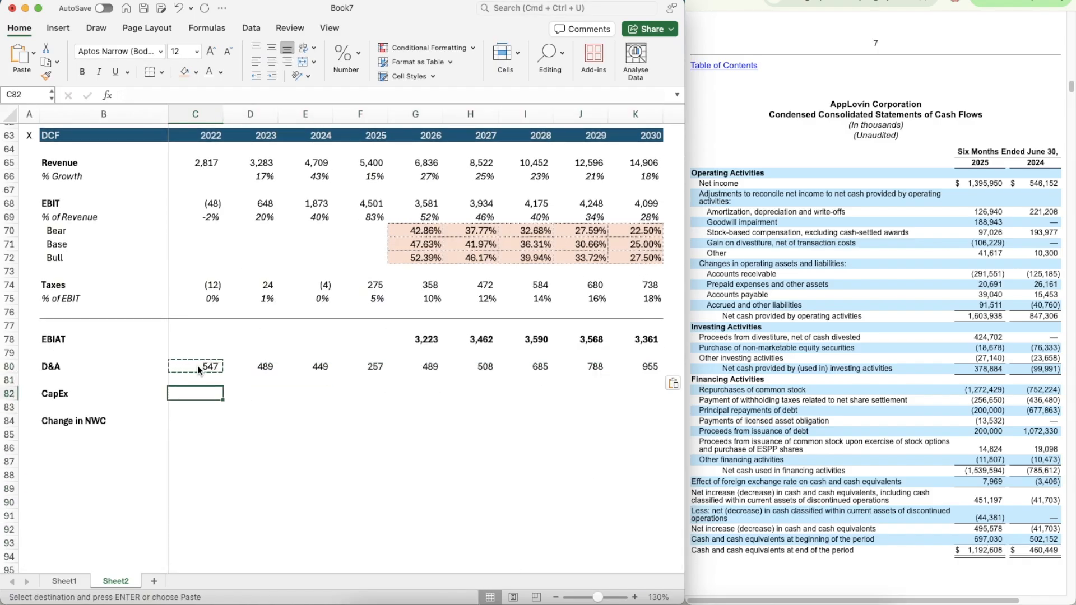
{"action": "type", "text": "="}
{"action": "scroll", "coordinate": [235, 269], "scroll_direction": "up", "scroll_amount": 10}
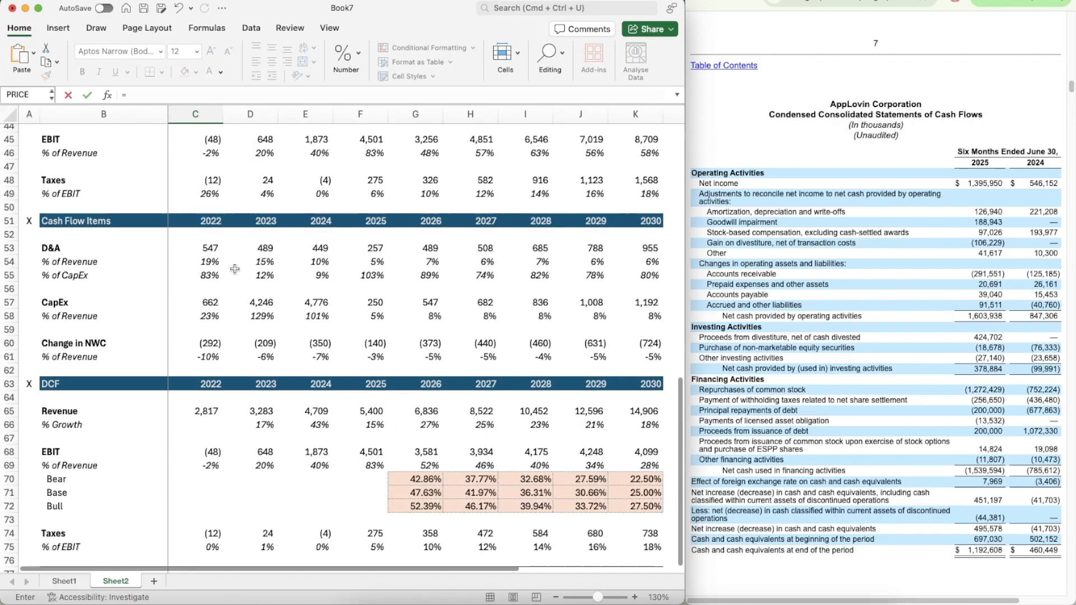
{"action": "left_click", "coordinate": [197, 305]}
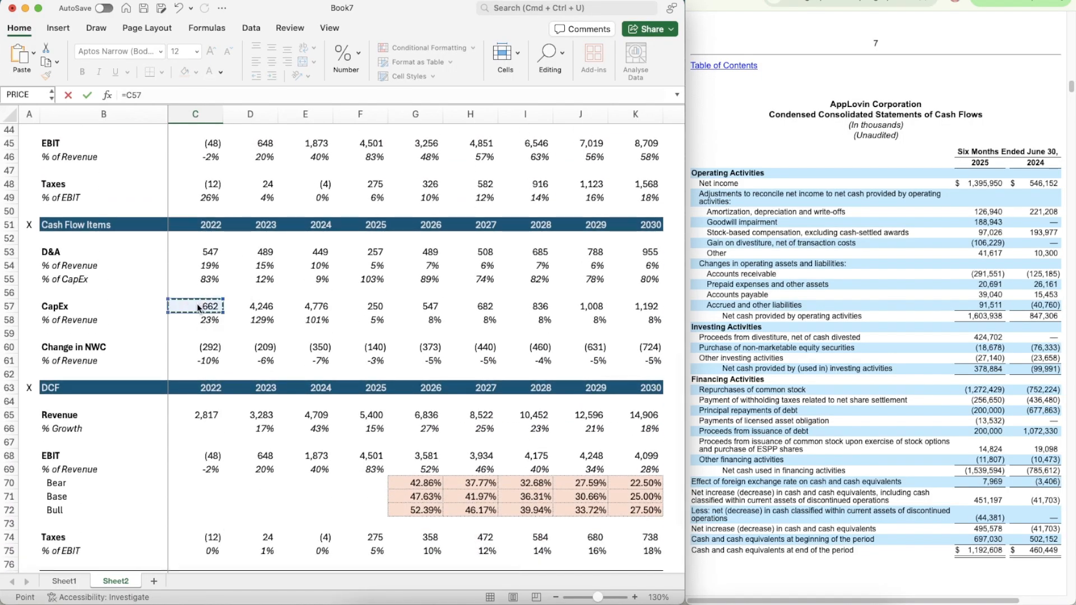
{"action": "key", "text": "ctrl+Return"}
- Extend the linked CapEx from C82 across 2023 to 2030 (D82:K82)
{"action": "key", "text": "super+c"}
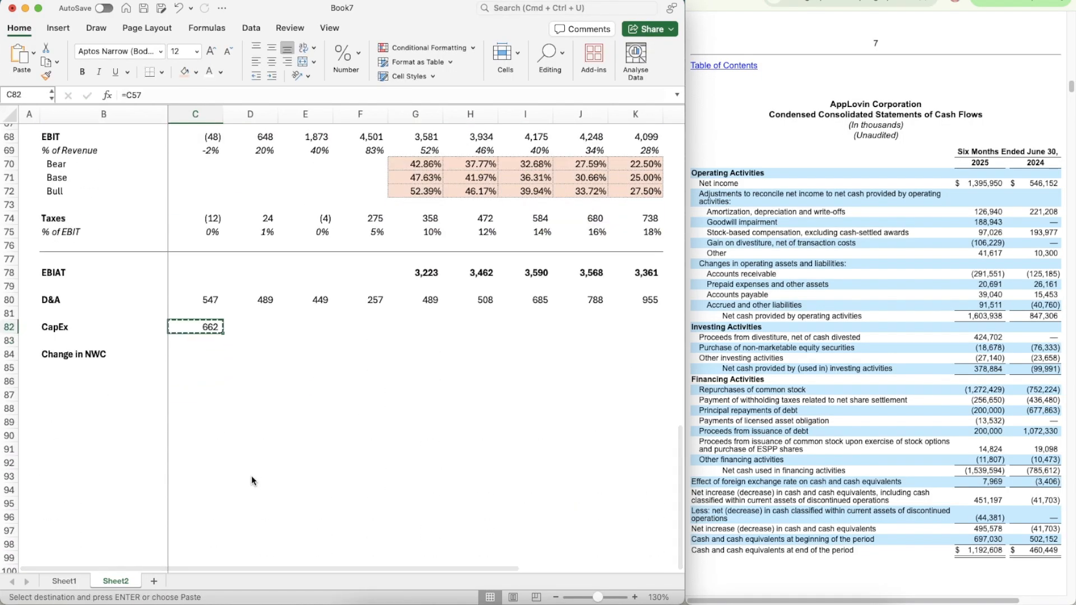
{"action": "key", "text": "shift+Right"}
{"action": "key", "text": "shift+Right"}
{"action": "key", "text": "shift+Right"}
{"action": "key", "text": "shift+Right"}
{"action": "key", "text": "shift+Right"}
{"action": "key", "text": "shift+Right"}
{"action": "key", "text": "shift+Right"}
{"action": "key", "text": "shift+Right"}
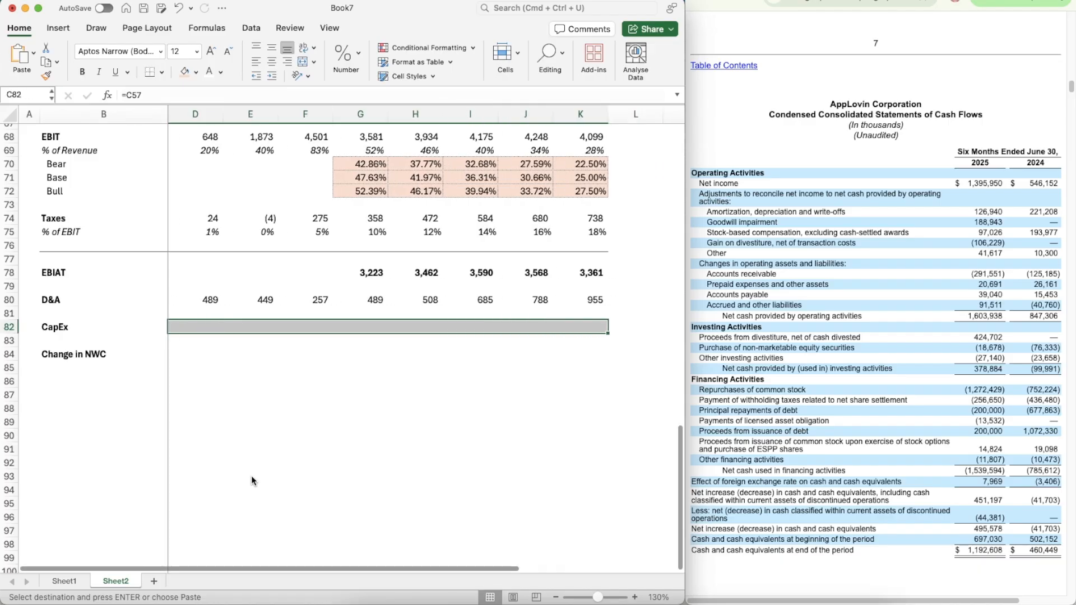
{"action": "key", "text": "super+v"}
- Link the 2022 Change in NWC in C84 to the Cash Flow Items section with =C60
{"action": "key", "text": "Down"}
{"action": "key", "text": "Down"}
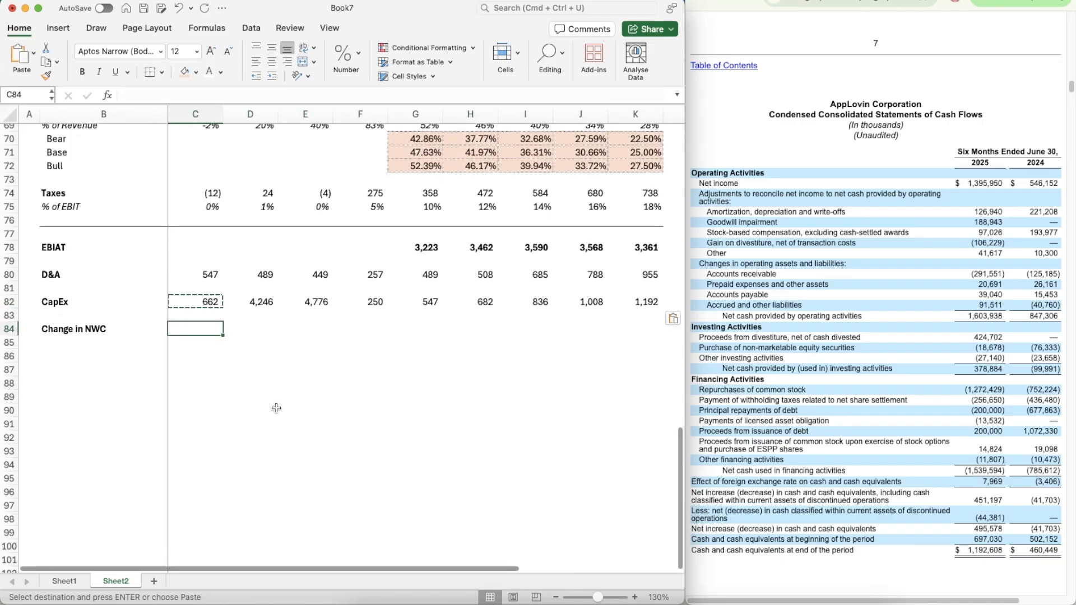
{"action": "type", "text": "="}
{"action": "scroll", "coordinate": [272, 392], "scroll_direction": "up", "scroll_amount": 8}
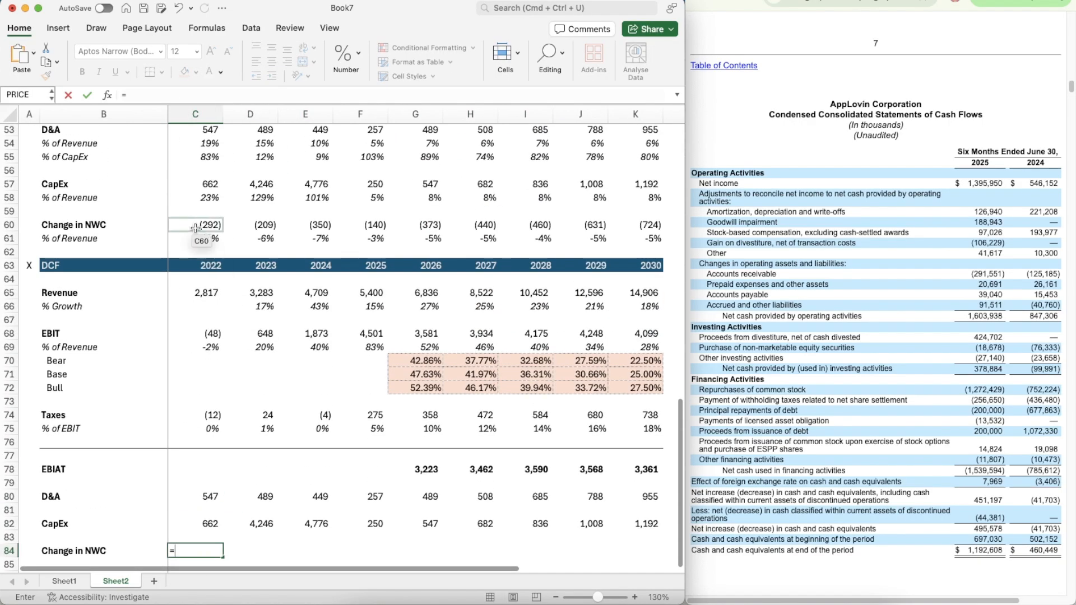
{"action": "left_click", "coordinate": [195, 227]}
{"action": "key", "text": "Return"}
- Extend the linked Change in NWC from C84 across 2023 to 2030 (D84:K84)
{"action": "key", "text": "super+c"}
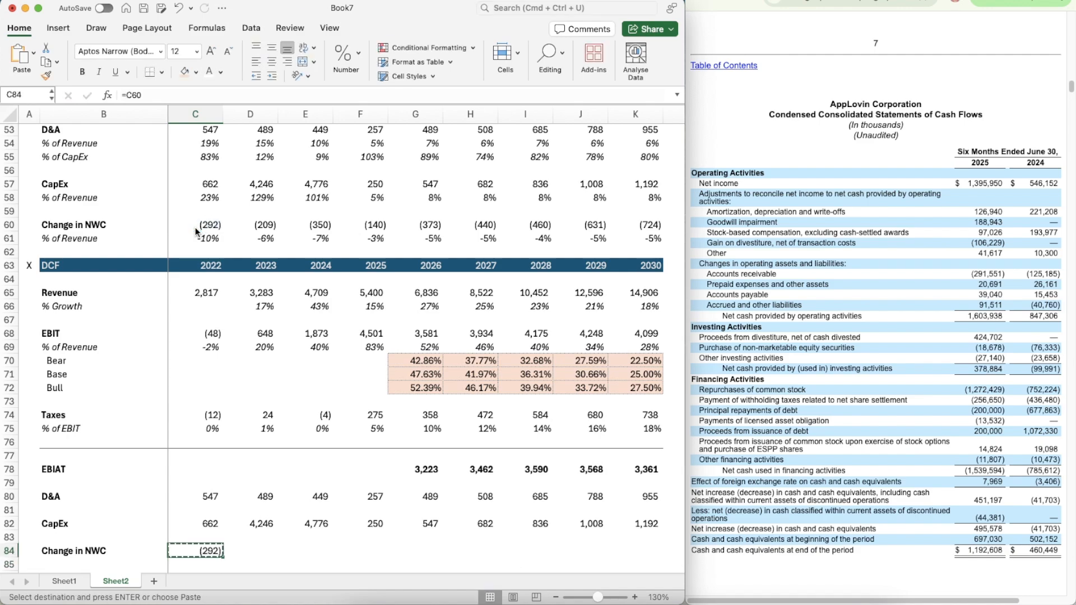
{"action": "key", "text": "shift+Right"}
{"action": "key", "text": "shift+Right"}
{"action": "key", "text": "shift+Right"}
{"action": "key", "text": "shift+Right"}
{"action": "key", "text": "shift+Right"}
{"action": "key", "text": "shift+Right"}
{"action": "scroll", "coordinate": [195, 227], "scroll_direction": "down", "scroll_amount": 2}
{"action": "scroll", "coordinate": [195, 227], "scroll_direction": "down", "scroll_amount": 8}
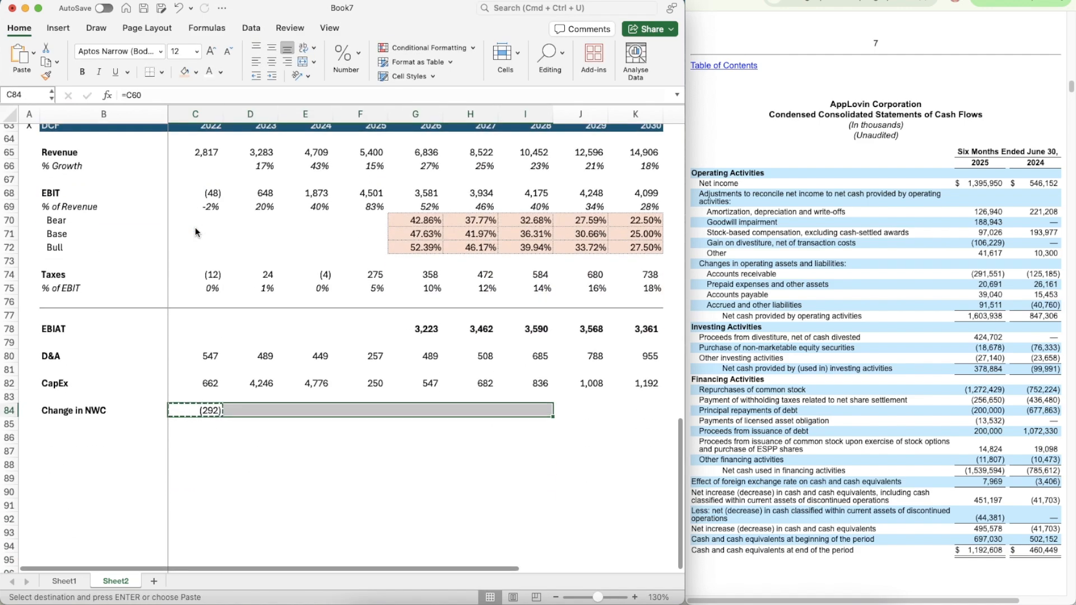
{"action": "key", "text": "shift+Right"}
{"action": "key", "text": "shift+Right"}
{"action": "key", "text": "super+v"}
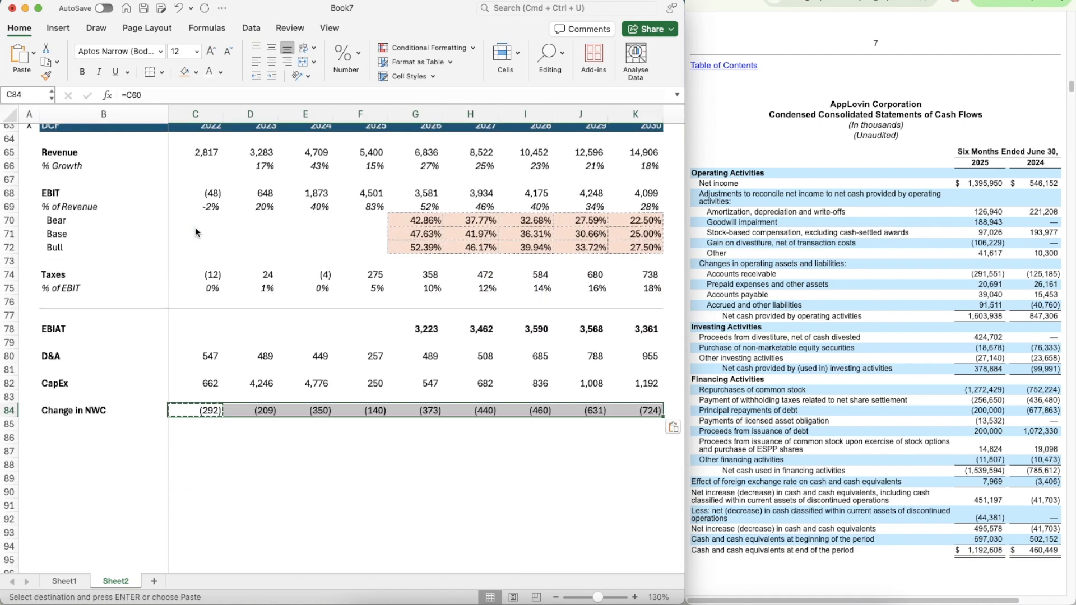
- Copy the divider line formatting of B77:K77 onto row 86 (B86:K86), below Change in NWC
{"action": "key", "text": "Down"}
{"action": "key", "text": "Down"}
{"action": "key", "text": "Right"}
{"action": "key", "text": "Right"}
{"action": "key", "text": "Left"}
{"action": "key", "text": "Left"}
{"action": "key", "text": "Left"}
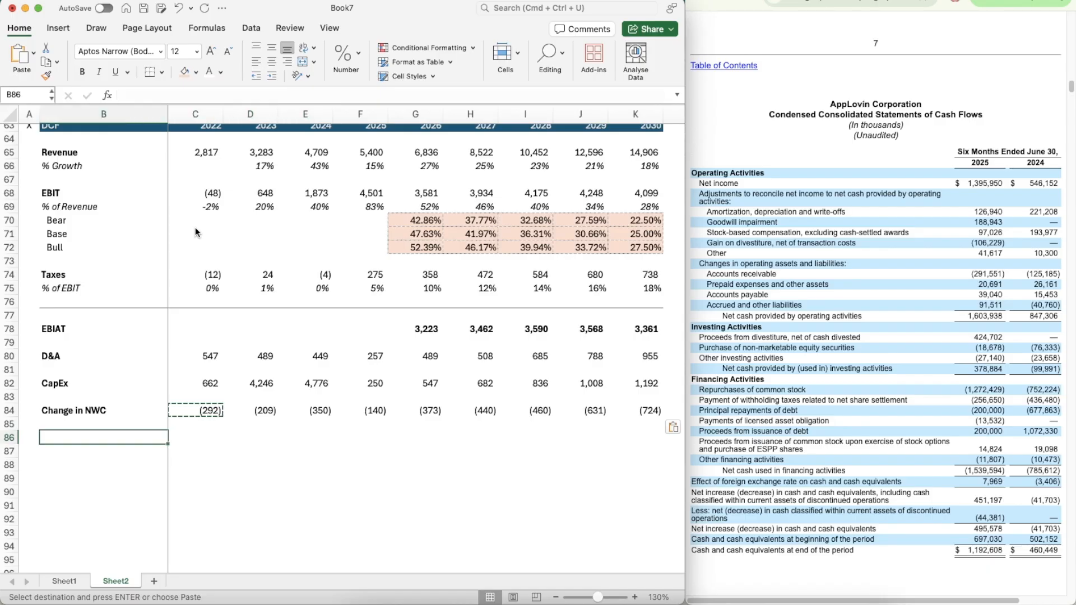
{"action": "key", "text": "Up"}
{"action": "key", "text": "Up"}
{"action": "key", "text": "Up"}
{"action": "key", "text": "Up"}
{"action": "key", "text": "Up"}
{"action": "key", "text": "Up"}
{"action": "key", "text": "Up"}
{"action": "key", "text": "Up"}
{"action": "key", "text": "Up"}
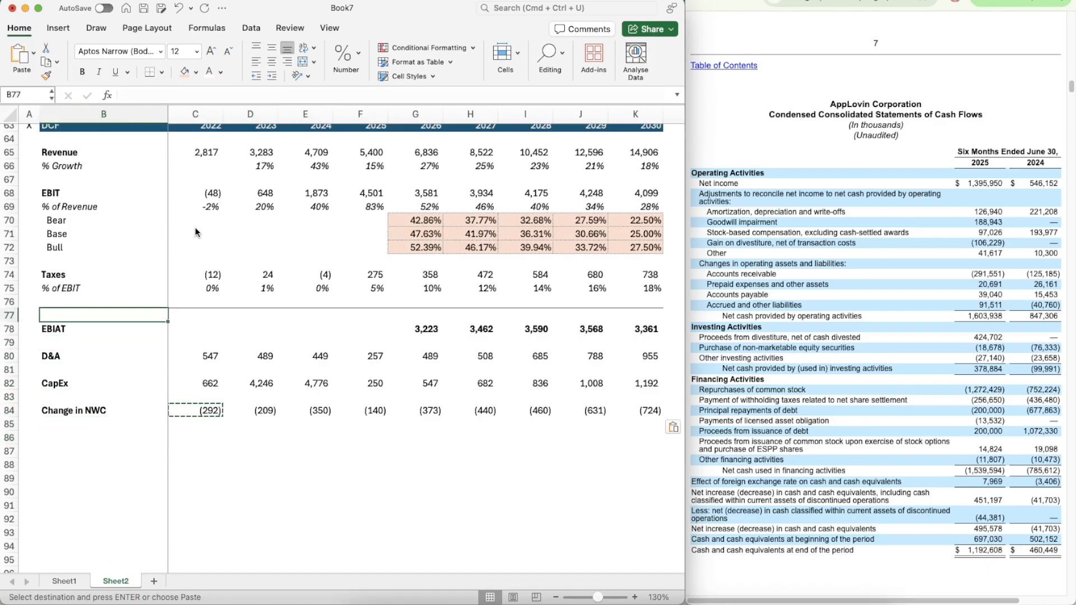
{"action": "key", "text": "shift+Right"}
{"action": "key", "text": "shift+Right"}
{"action": "key", "text": "shift+Right"}
{"action": "key", "text": "shift+Right"}
{"action": "key", "text": "shift+Right"}
{"action": "key", "text": "shift+Right"}
{"action": "key", "text": "shift+Right"}
{"action": "key", "text": "shift+Right"}
{"action": "key", "text": "shift+Right"}
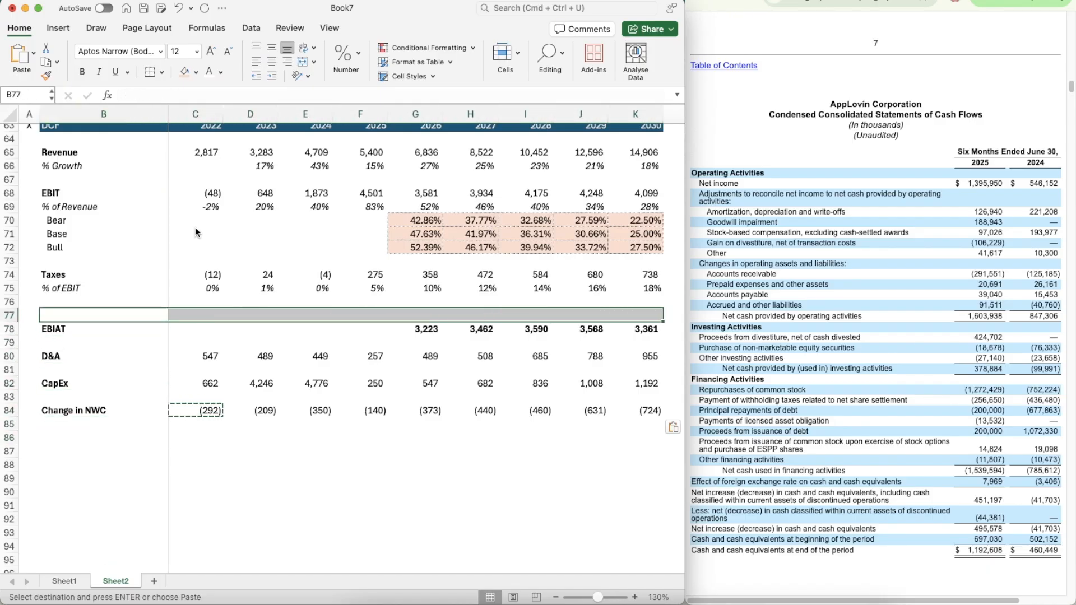
{"action": "left_click", "coordinate": [46, 75]}
{"action": "left_click", "coordinate": [56, 439]}
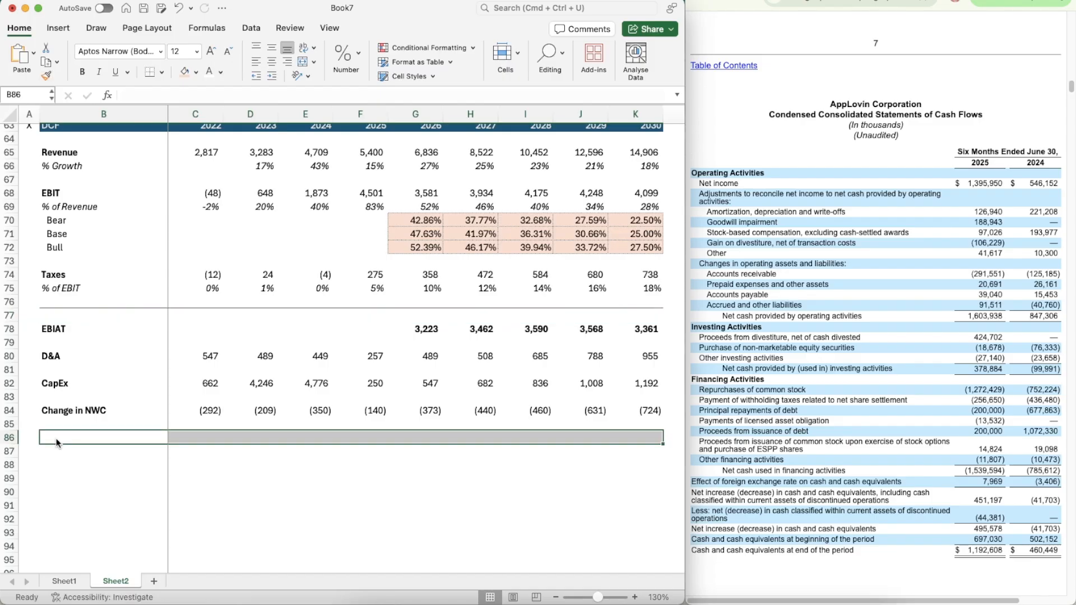
- Add the bold row label Unlevered Free Cash Flow in B87
{"action": "key", "text": "Down"}
{"action": "type", "text": "Un"}
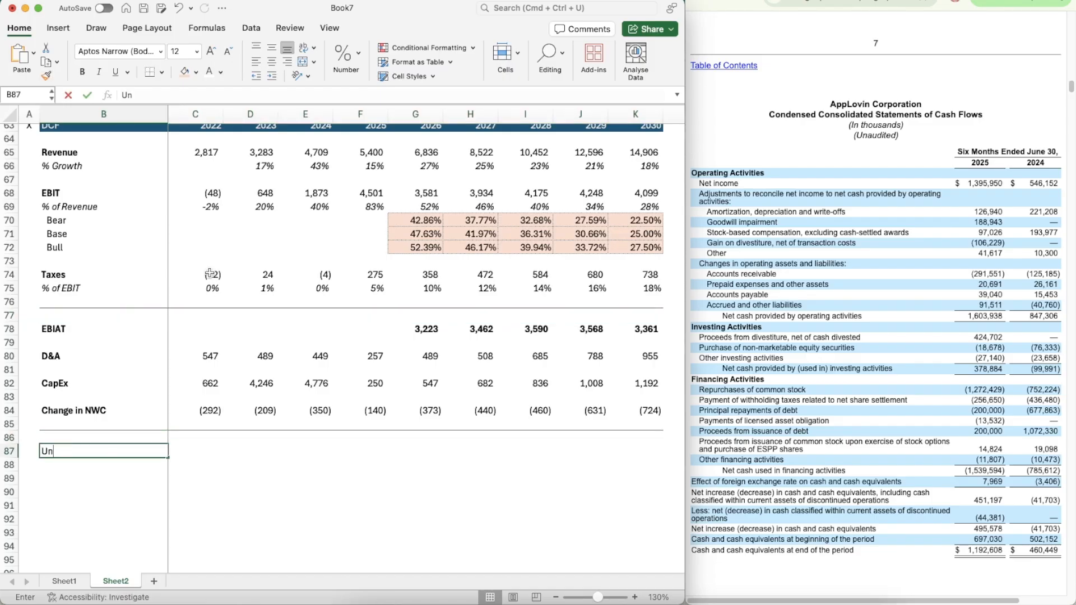
{"action": "type", "text": "levered Free Cash FLow"}
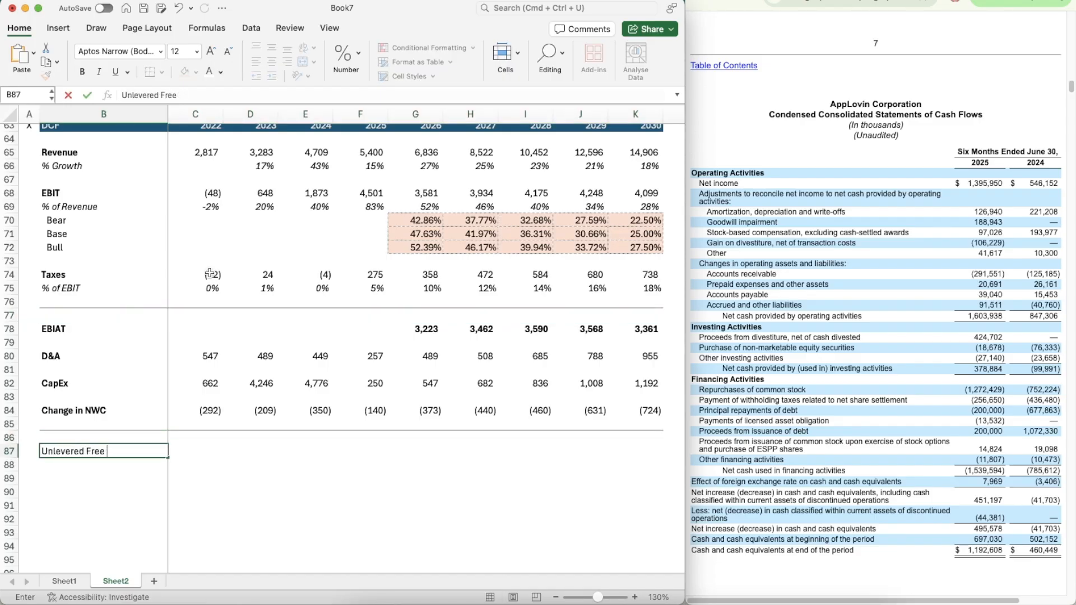
{"action": "key", "text": "BackSpace"}
{"action": "key", "text": "BackSpace"}
{"action": "type", "text": "ow"}
{"action": "key", "text": "Return"}
{"action": "key", "text": "Up"}
{"action": "key", "text": "super+b"}
- Calculate the 2026 Unlevered Free Cash Flow in G87 from EBIAT, D&A, CapEx and Change in NWC with =G78+G80-G82-G84
{"action": "key", "text": "Right"}
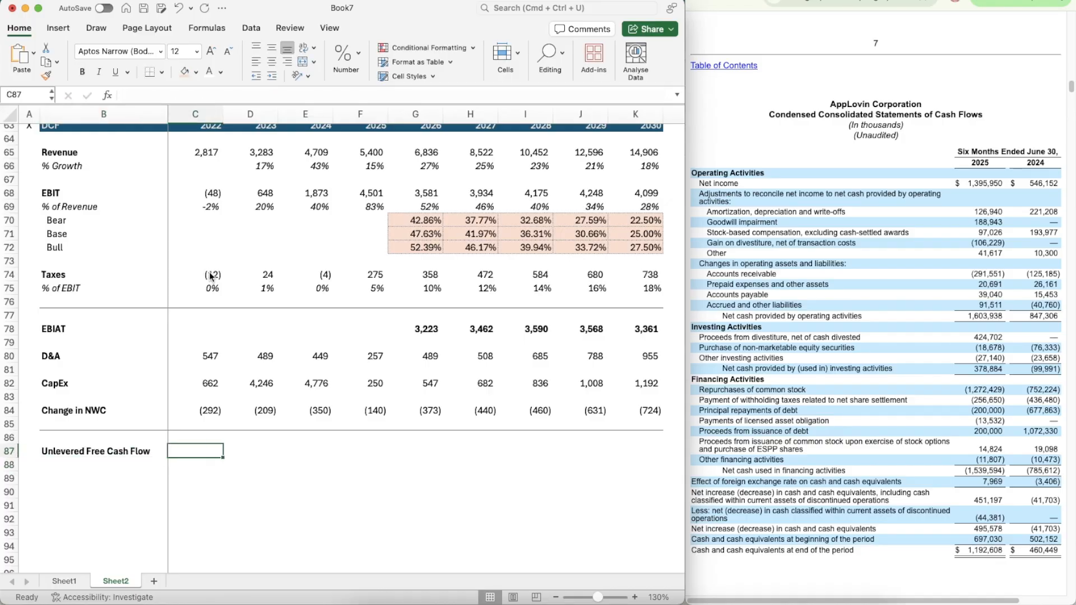
{"action": "scroll", "coordinate": [210, 276], "scroll_direction": "down", "scroll_amount": 3}
{"action": "key", "text": "Right"}
{"action": "key", "text": "Right"}
{"action": "key", "text": "Right"}
{"action": "key", "text": "Right"}
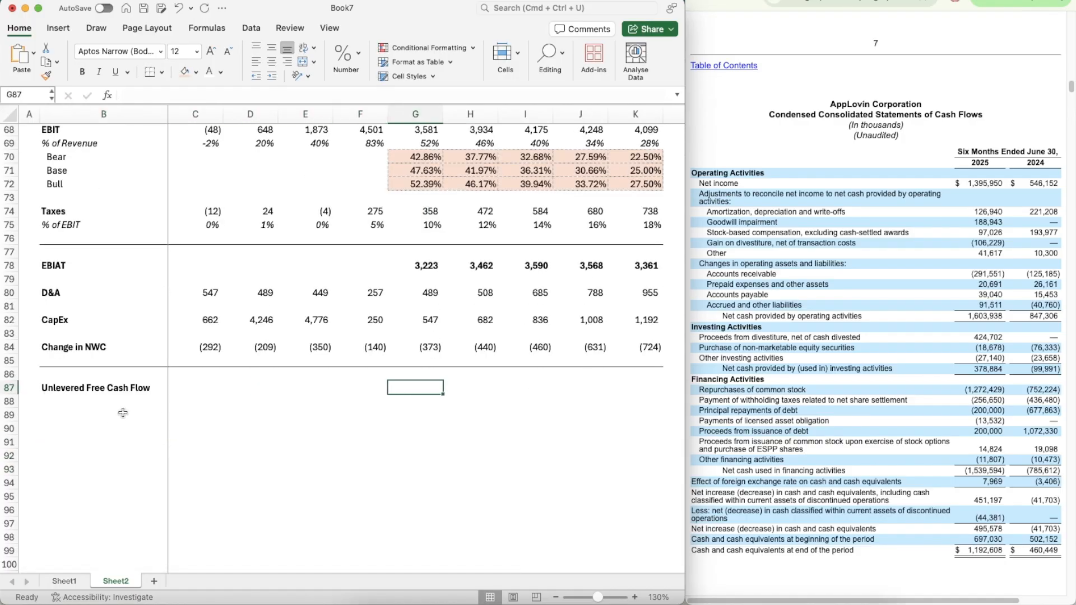
{"action": "type", "text": "="}
{"action": "key", "text": "Up"}
{"action": "key", "text": "Up"}
{"action": "key", "text": "Up"}
{"action": "key", "text": "Up"}
{"action": "key", "text": "Up"}
{"action": "key", "text": "Up"}
{"action": "key", "text": "Up"}
{"action": "key", "text": "Up"}
{"action": "key", "text": "Up"}
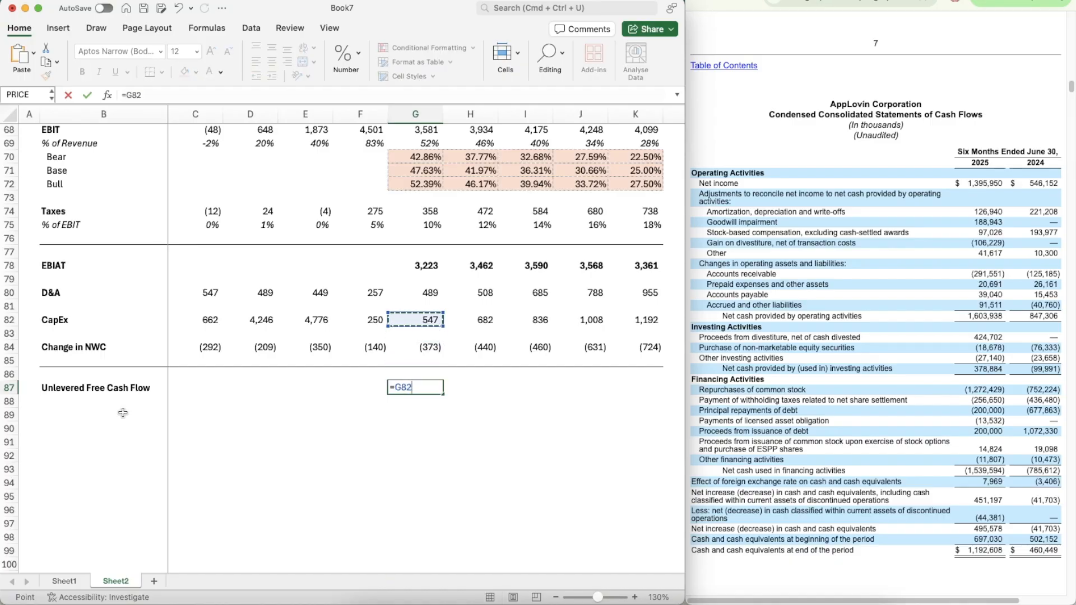
{"action": "type", "text": "+"}
{"action": "key", "text": "Up"}
{"action": "key", "text": "Up"}
{"action": "key", "text": "Up"}
{"action": "key", "text": "Up"}
{"action": "key", "text": "Up"}
{"action": "key", "text": "Up"}
{"action": "key", "text": "Up"}
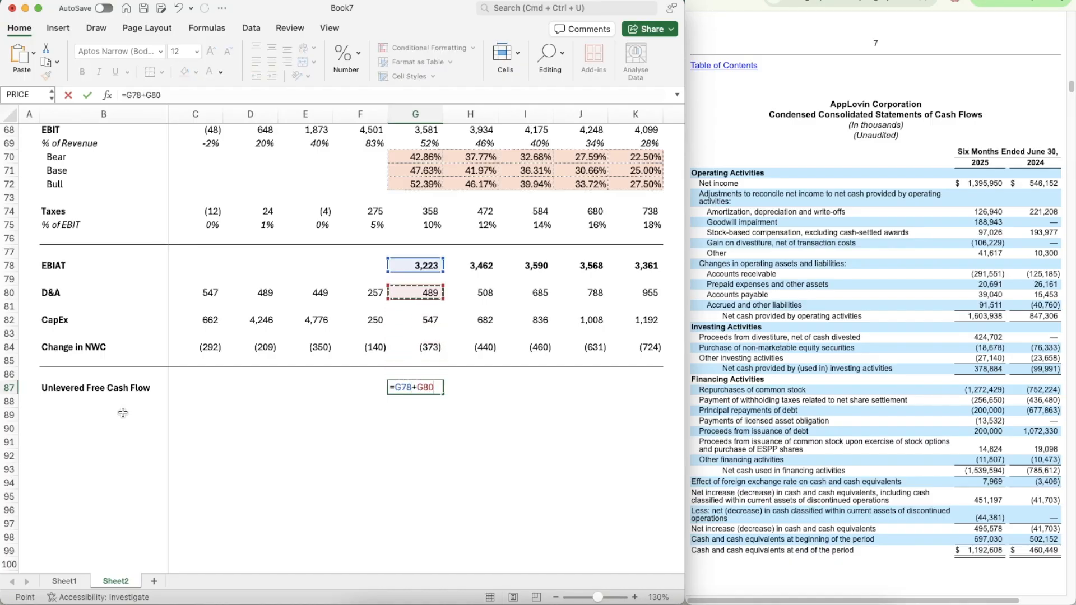
{"action": "type", "text": "-"}
{"action": "key", "text": "Up"}
{"action": "key", "text": "Up"}
{"action": "key", "text": "Up"}
{"action": "key", "text": "Up"}
{"action": "key", "text": "Up"}
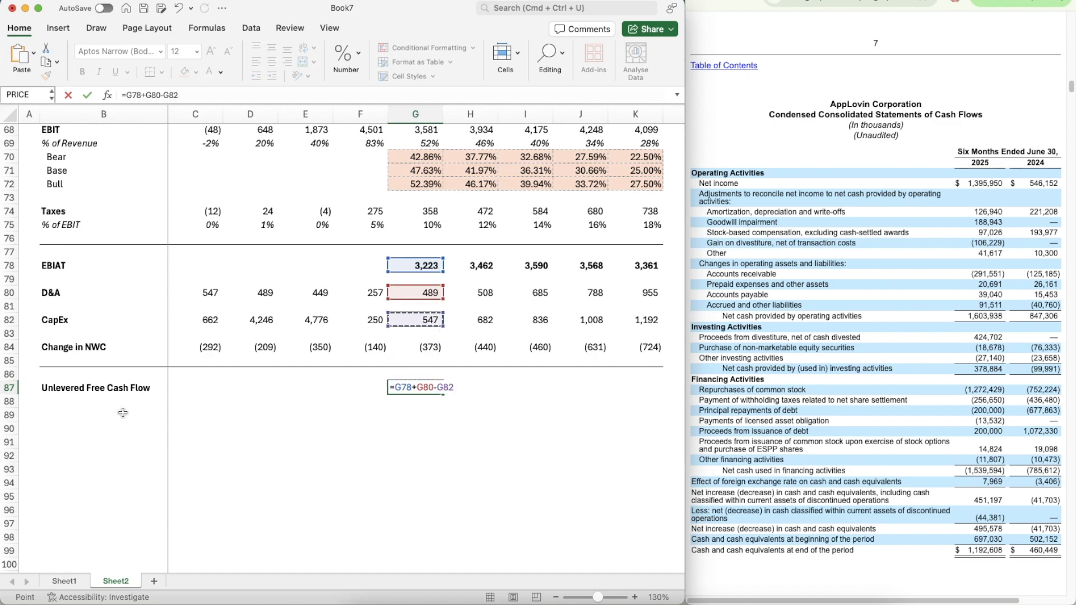
{"action": "type", "text": "-"}
{"action": "key", "text": "Up"}
{"action": "key", "text": "Up"}
{"action": "key", "text": "Up"}
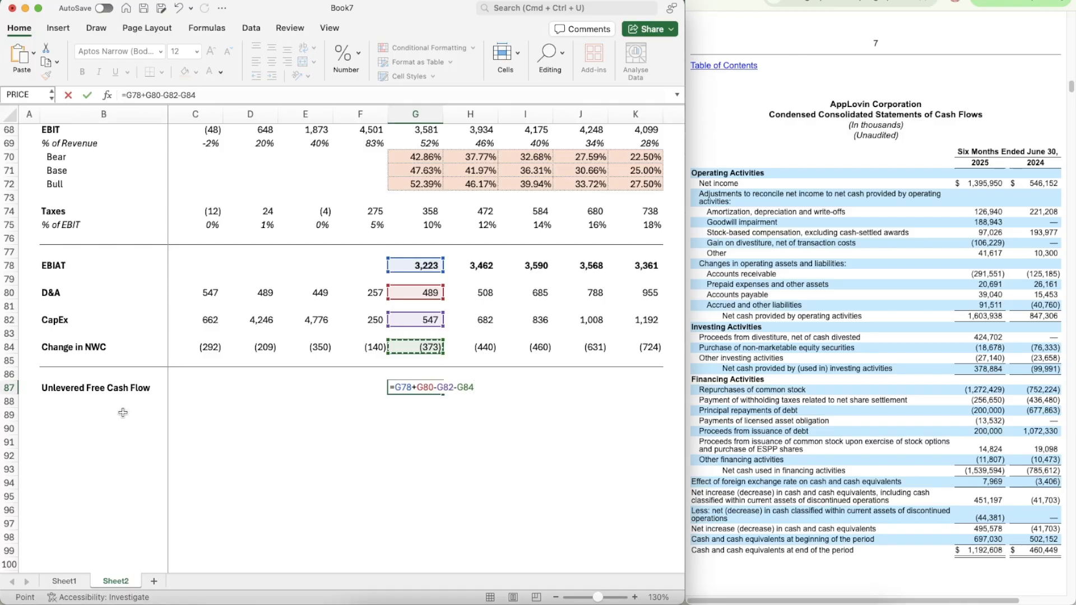
{"action": "key", "text": "ctrl+Return"}
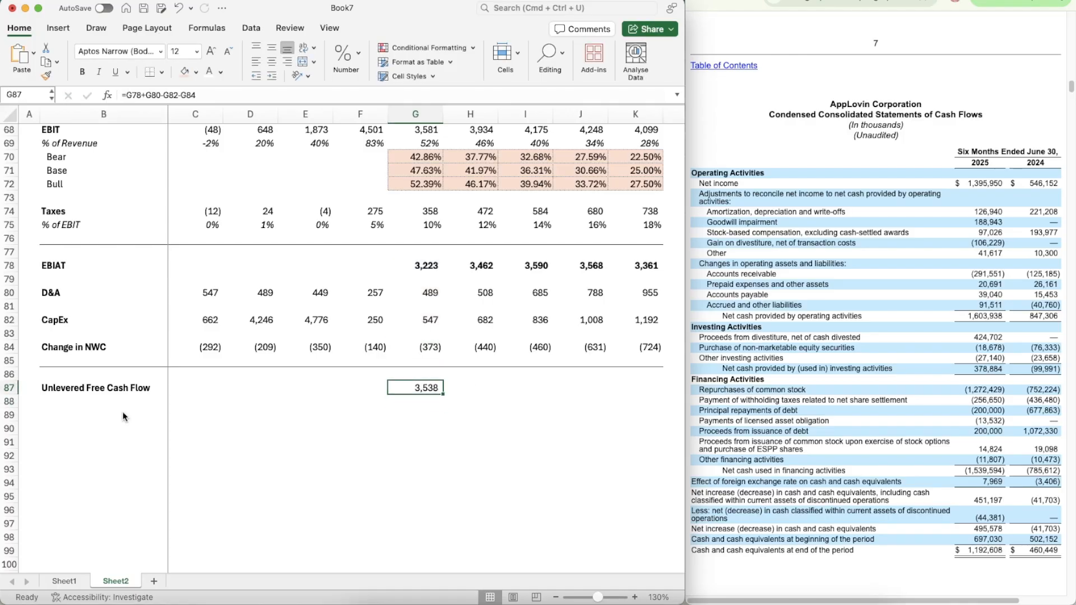
- Make the 2026 Unlevered Free Cash Flow in G87 bold and extend its formula through 2030 (H87:K87)
{"action": "key", "text": "cmd+b"}
{"action": "key", "text": "cmd+c"}
{"action": "key", "text": "shift+Right"}
{"action": "key", "text": "shift+Right"}
{"action": "key", "text": "shift+Right"}
{"action": "key", "text": "shift+Right"}
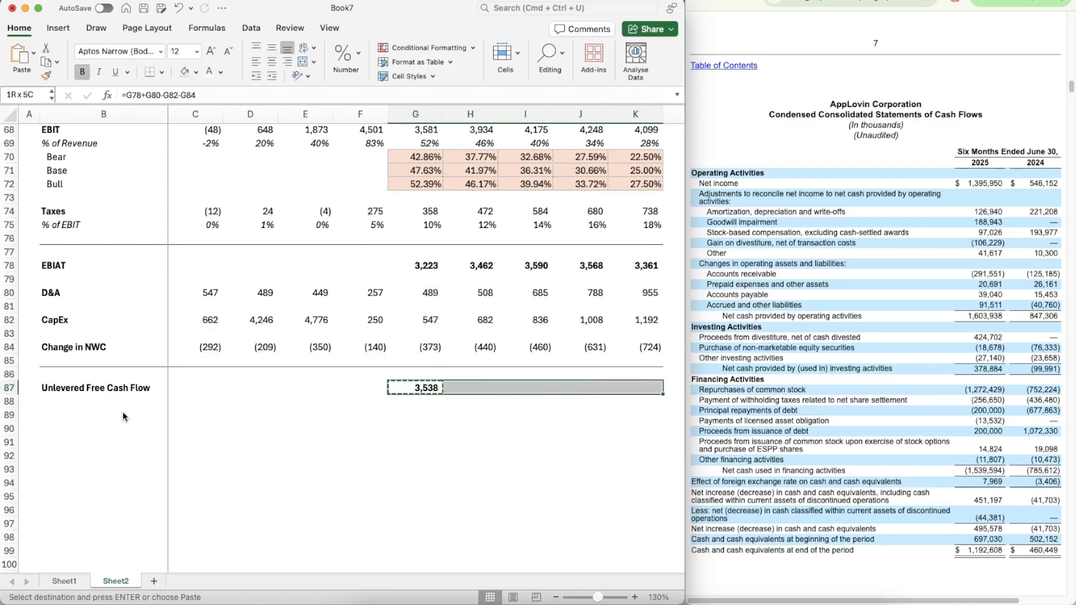
{"action": "key", "text": "Return"}
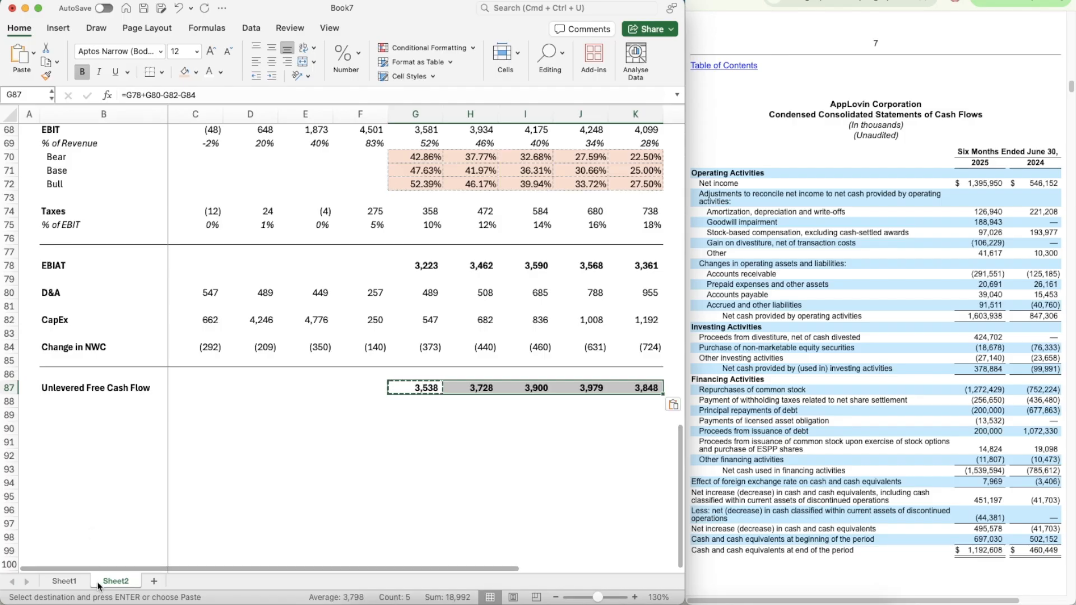
- Add the row label Present of UFCF in B88, directly below Unlevered Free Cash Flow
{"action": "scroll", "coordinate": [366, 482], "scroll_direction": "down", "scroll_amount": 2}
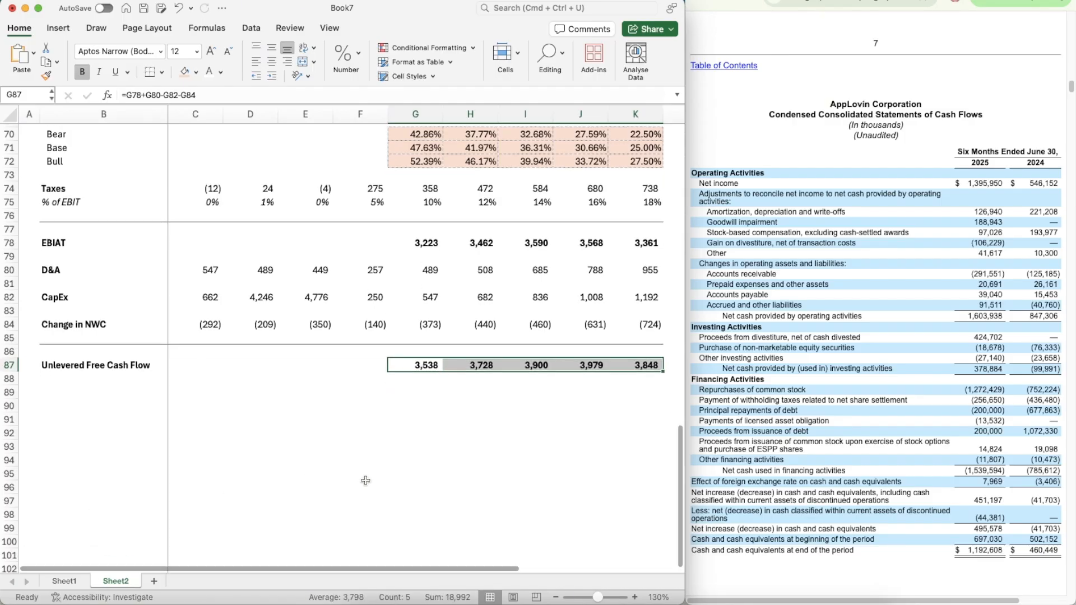
{"action": "left_click", "coordinate": [116, 354]}
{"action": "left_click", "coordinate": [90, 369]}
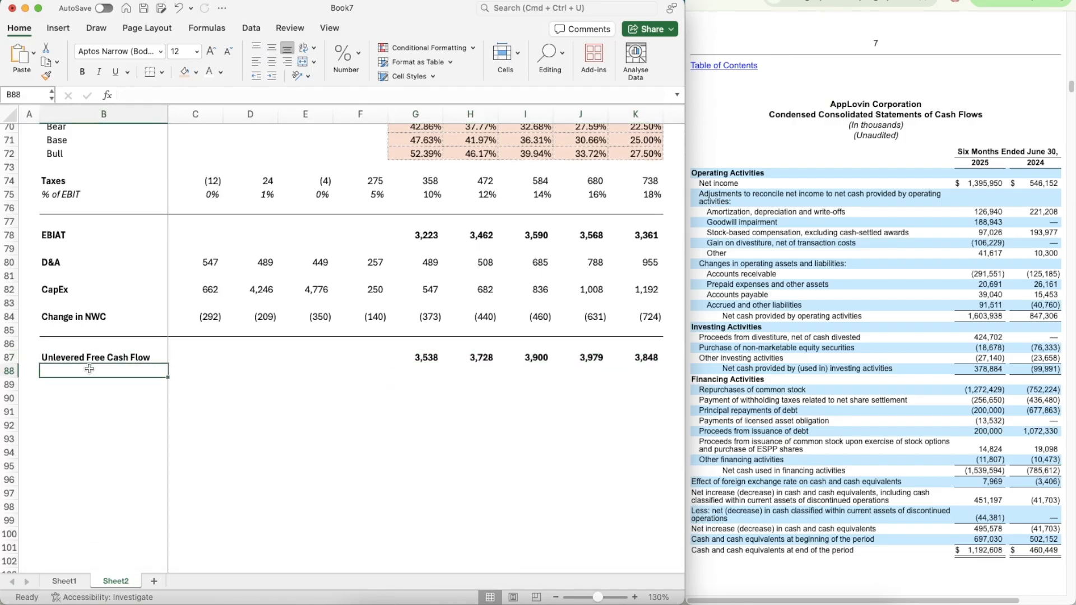
{"action": "type", "text": "PV of"}
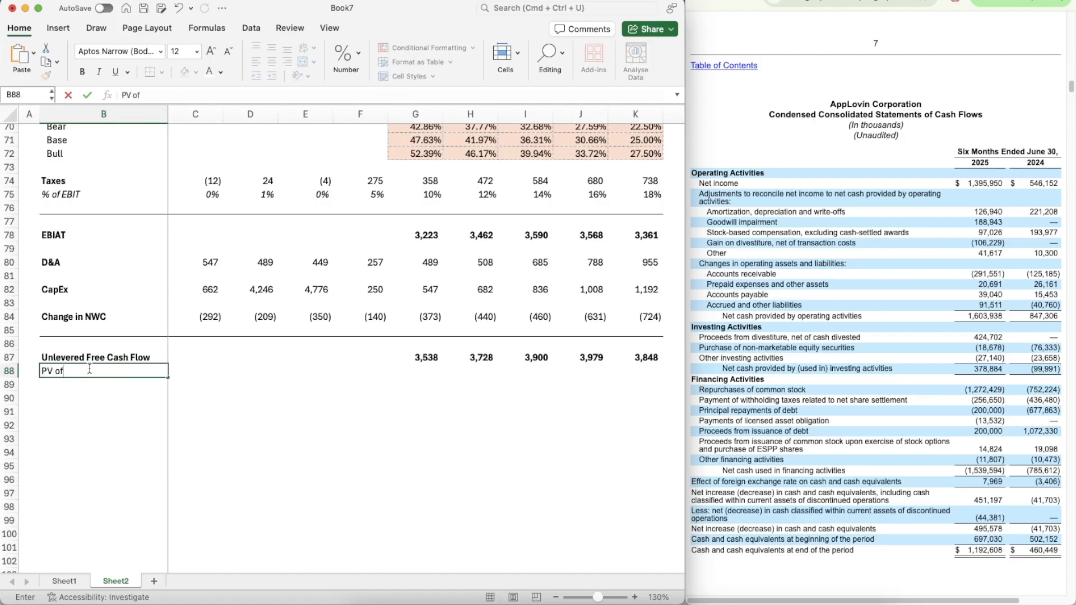
{"action": "type", "text": "Present of UFCF"}
{"action": "key", "text": "Return"}
{"action": "key", "text": "Up"}
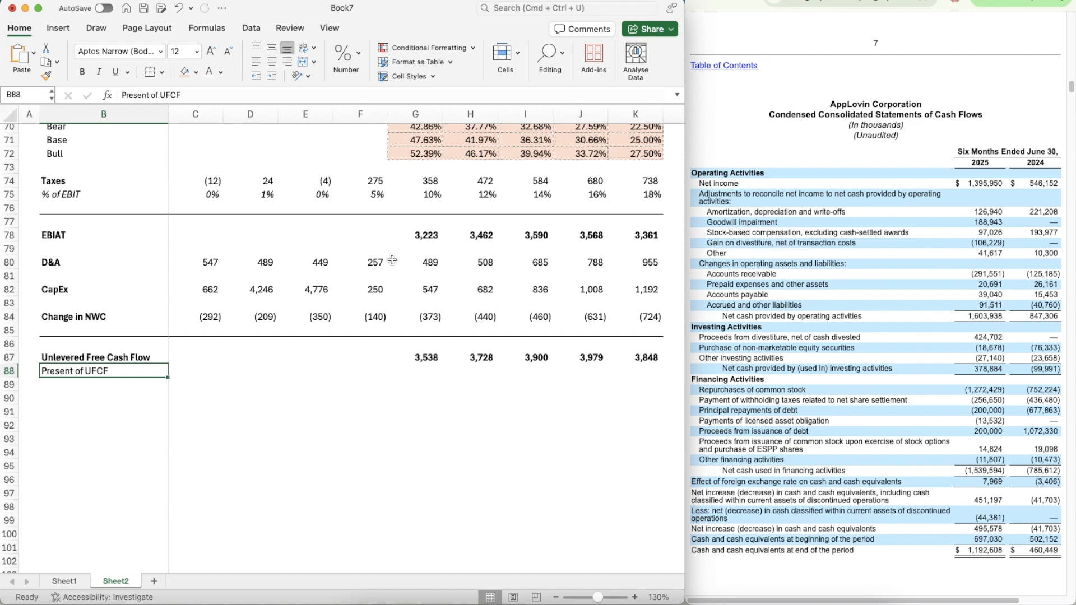
- Add a new worksheet to the workbook and hide its gridlines
{"action": "left_click", "coordinate": [154, 581]}
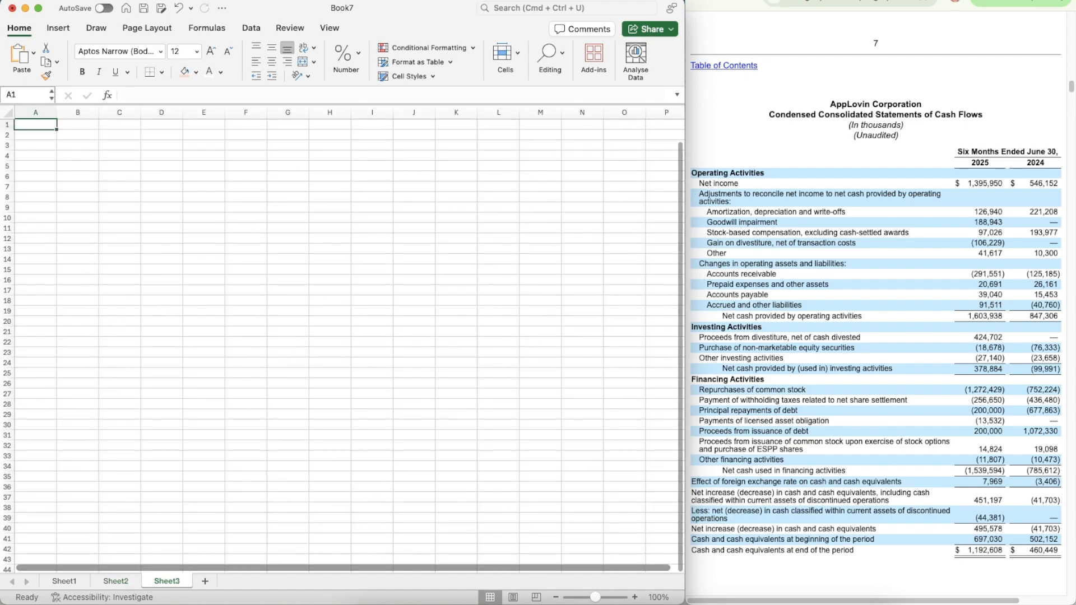
{"action": "left_click", "coordinate": [710, 200]}
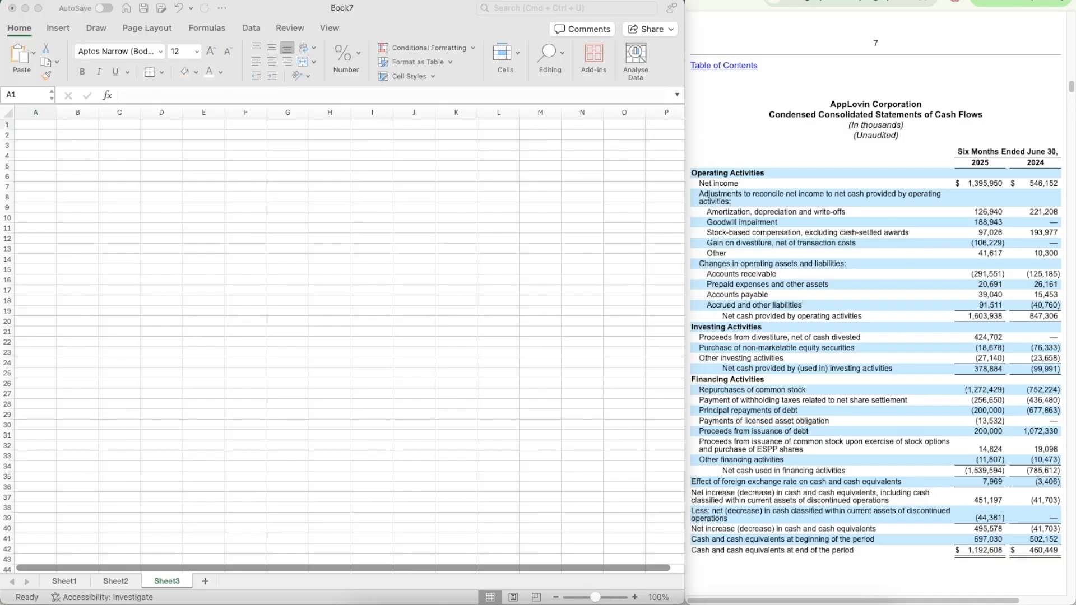
{"action": "left_click", "coordinate": [31, 121]}
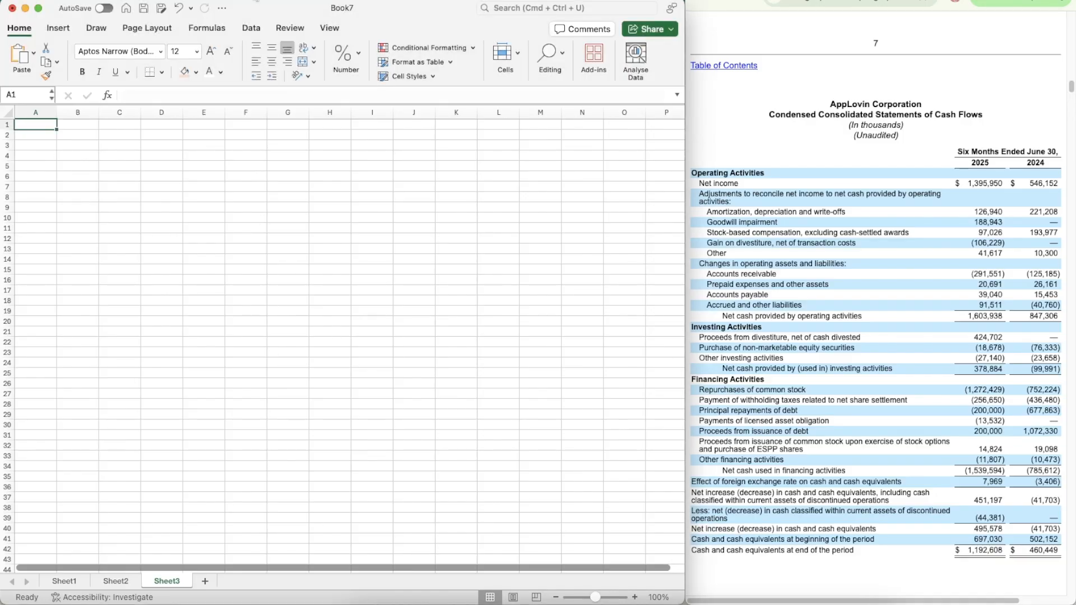
{"action": "left_click", "coordinate": [147, 28]}
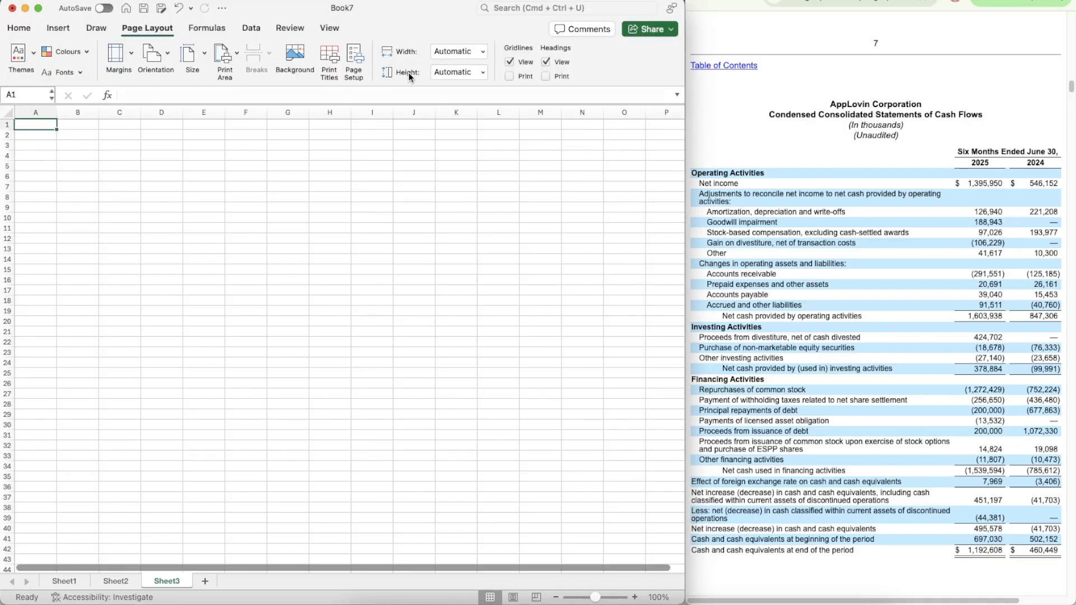
{"action": "left_click", "coordinate": [516, 62]}
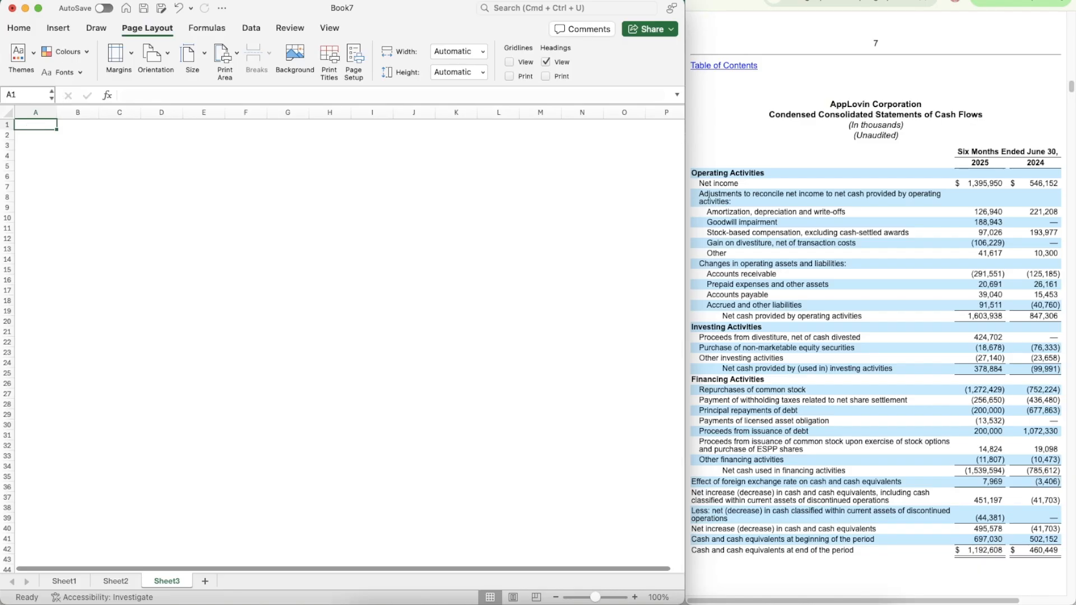
- Widen column B and narrow column A on the new blank sheet
{"action": "left_click_drag", "start_coordinate": [99, 113], "coordinate": [163, 113]}
{"action": "left_click_drag", "start_coordinate": [57, 113], "coordinate": [31, 107]}
{"action": "left_click", "coordinate": [59, 113]}
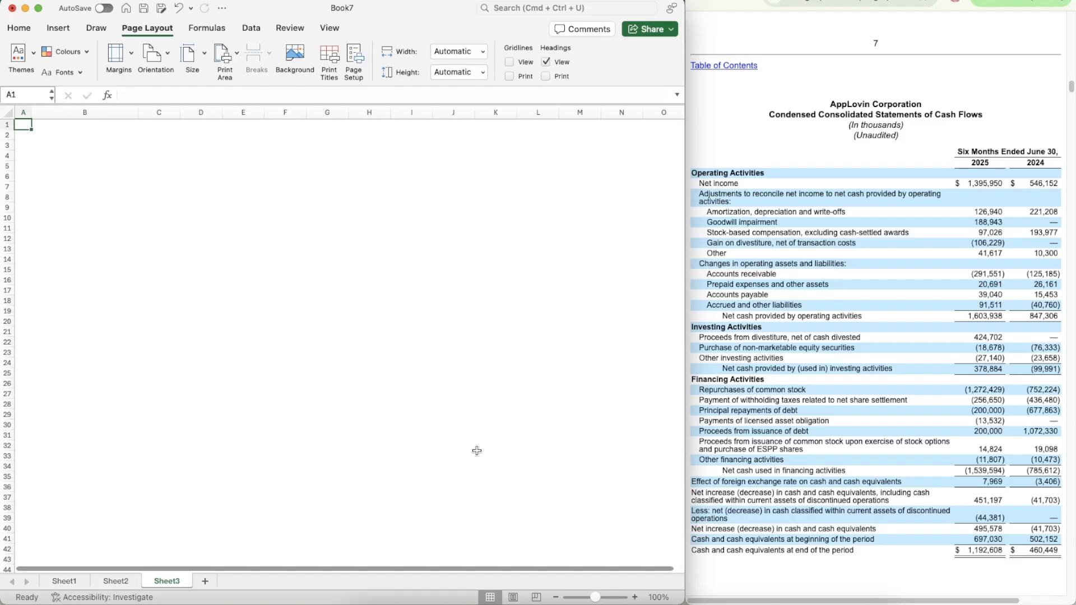
- Enter APP in A1 and convert it to a Stocks data type, choosing AppLovin Corporation on the Nasdaq Stock Market
{"action": "left_click", "coordinate": [636, 598]}
{"action": "left_click", "coordinate": [636, 598]}
{"action": "left_click", "coordinate": [636, 598]}
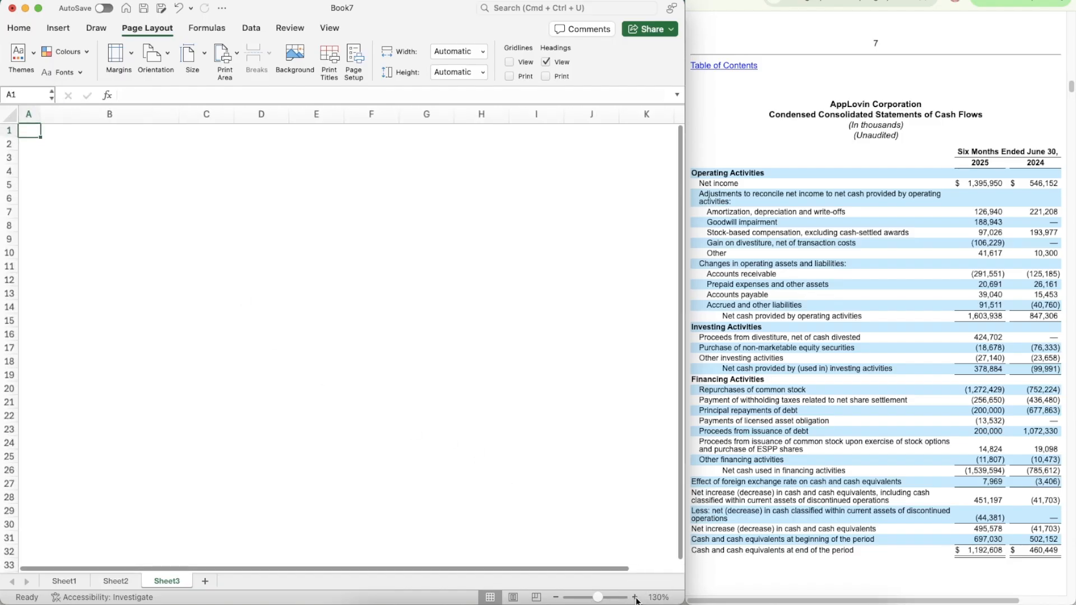
{"action": "left_click", "coordinate": [42, 131]}
{"action": "left_click", "coordinate": [38, 131]}
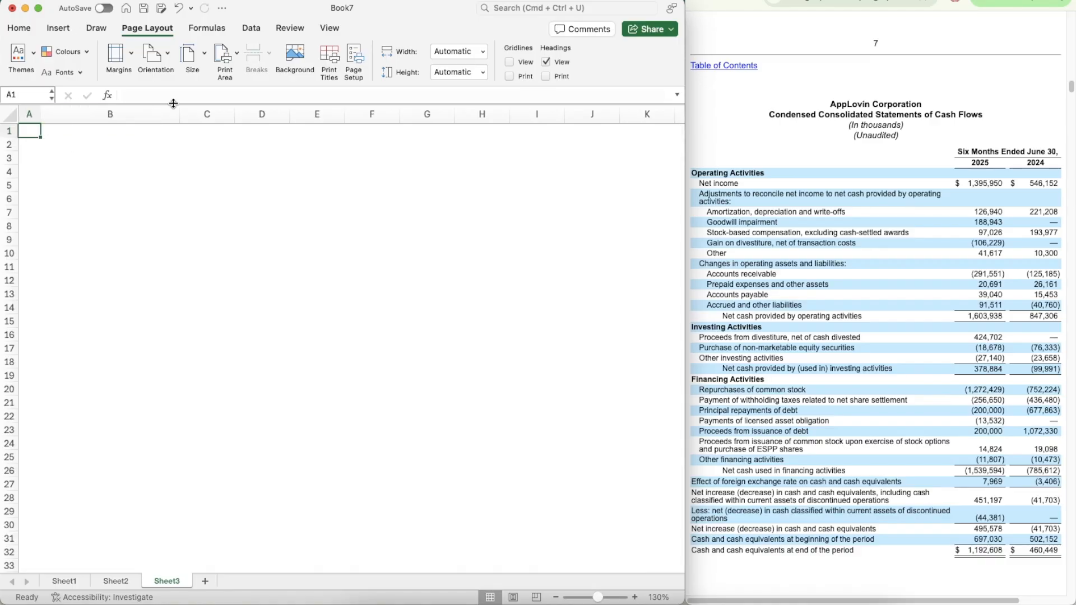
{"action": "type", "text": "APP"}
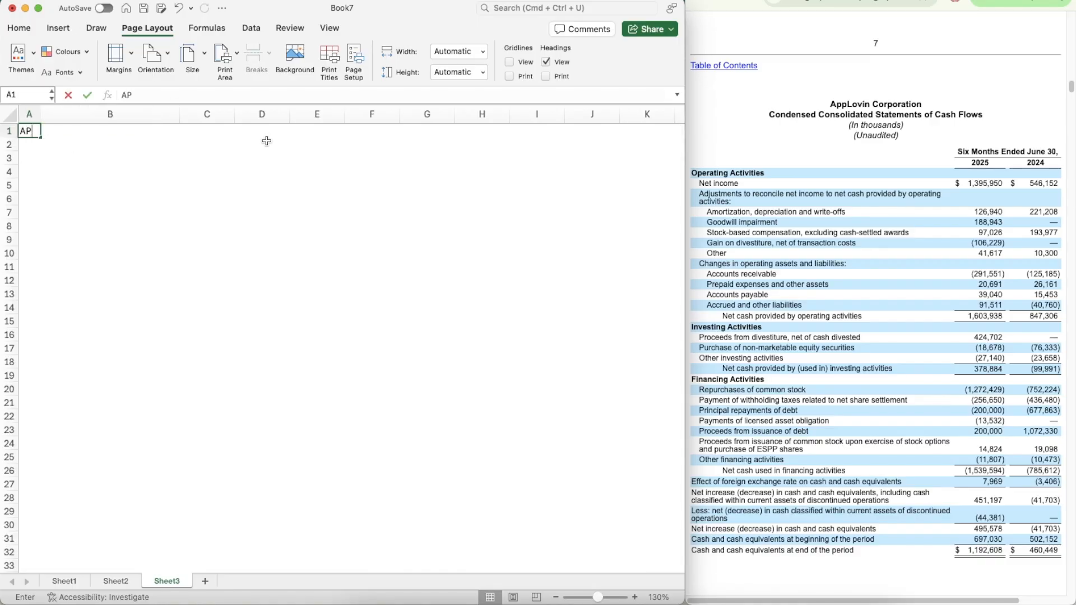
{"action": "left_click", "coordinate": [257, 32]}
{"action": "left_click", "coordinate": [181, 65]}
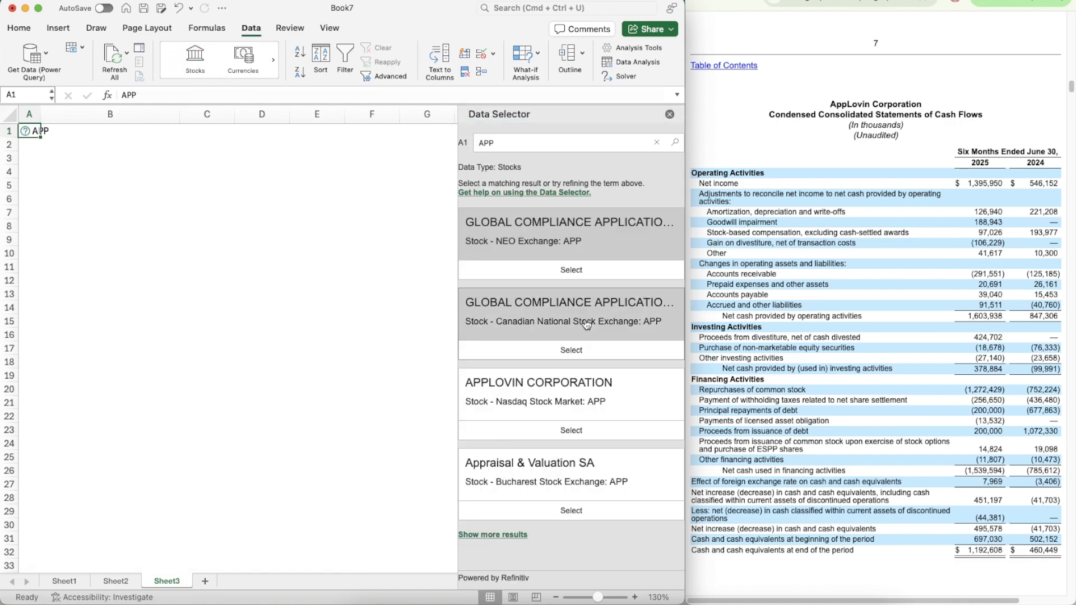
{"action": "left_click", "coordinate": [580, 430]}
- Write the note "WACC = % of Equity * Cost of Equity + % of Debt * Cost of Debt * (1-Tax Rate)" in B3
{"action": "left_click", "coordinate": [174, 227]}
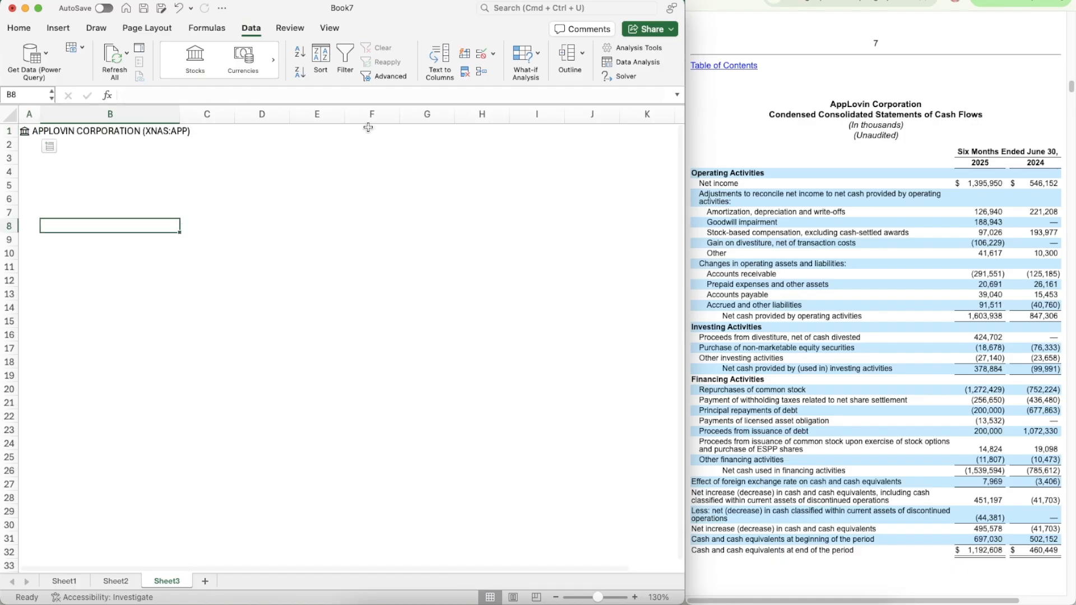
{"action": "key", "text": "Up"}
{"action": "key", "text": "Up"}
{"action": "key", "text": "Up"}
{"action": "key", "text": "Up"}
{"action": "key", "text": "Up"}
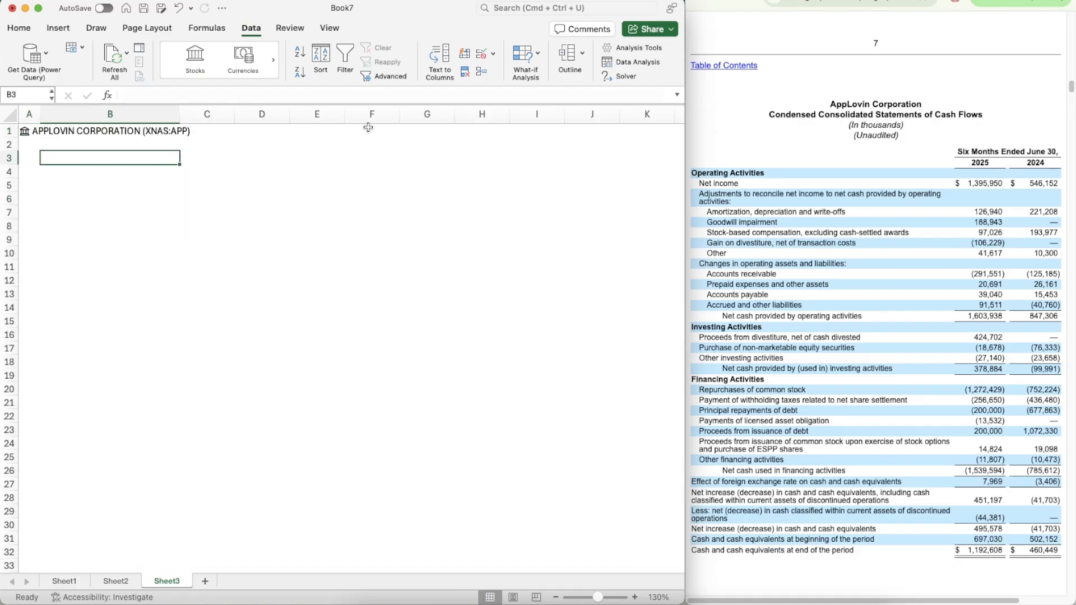
{"action": "left_click", "coordinate": [634, 597]}
{"action": "left_click", "coordinate": [635, 597]}
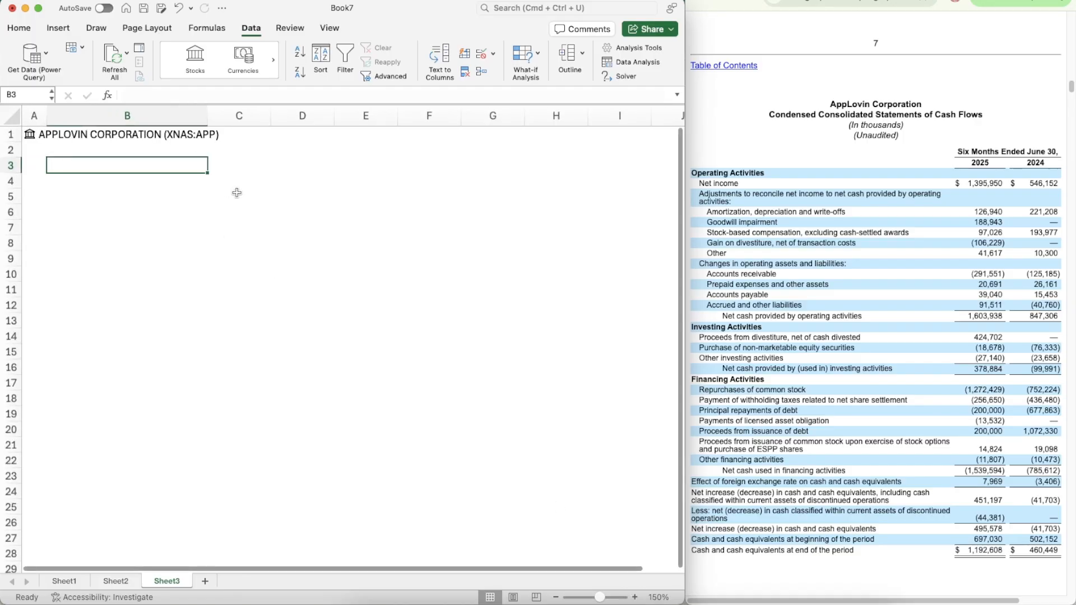
{"action": "type", "text": "WACC"}
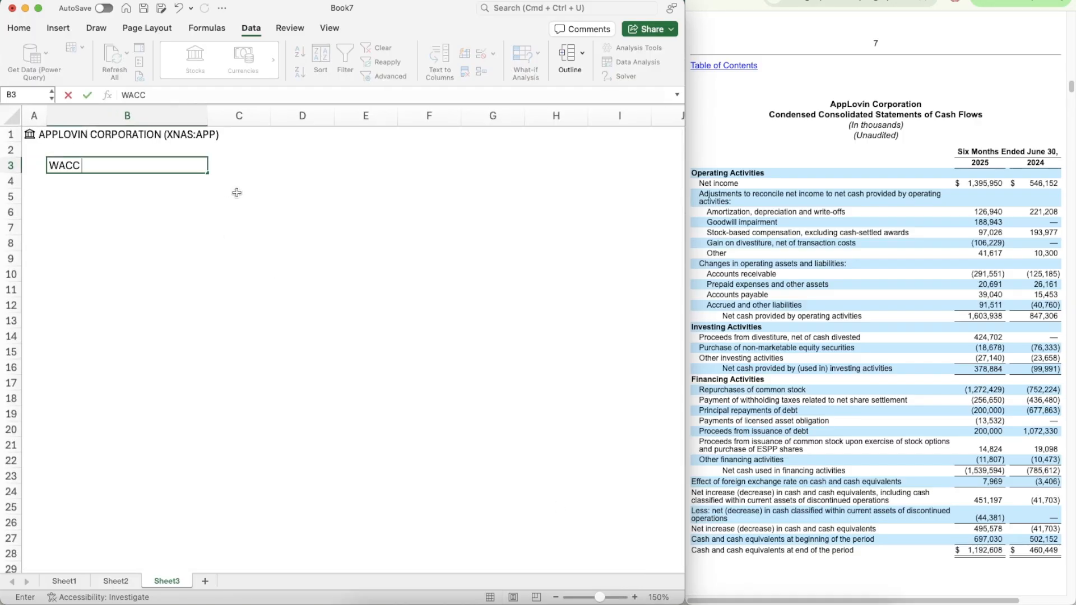
{"action": "type", "text": " = % of Equity * "}
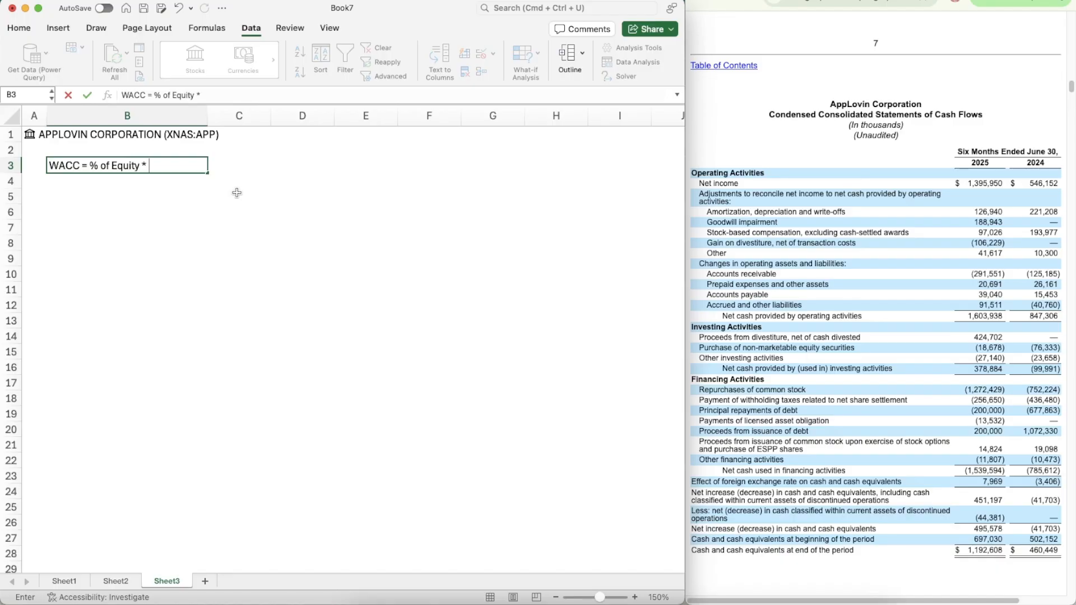
{"action": "type", "text": "Cost of Equity +"}
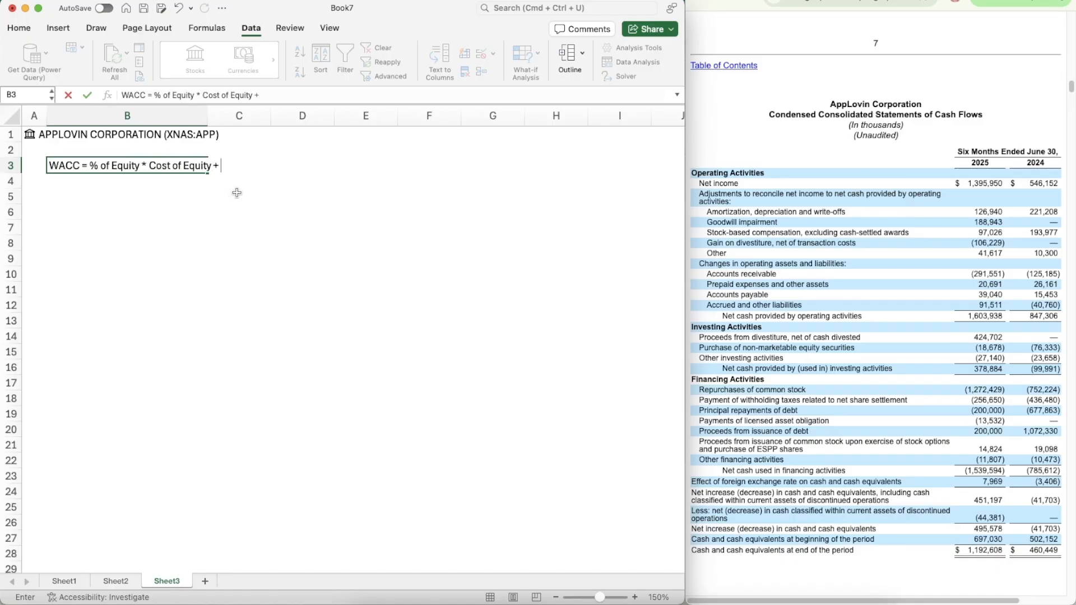
{"action": "type", "text": " % of Debt * Cost of Debt"}
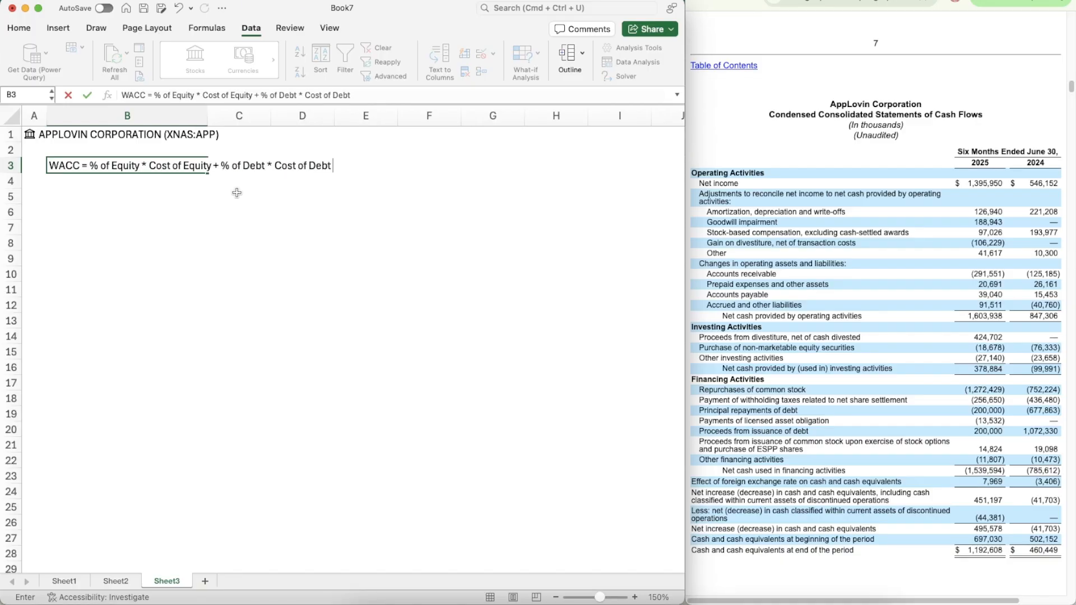
{"action": "type", "text": " * (1-Tax Rate"}
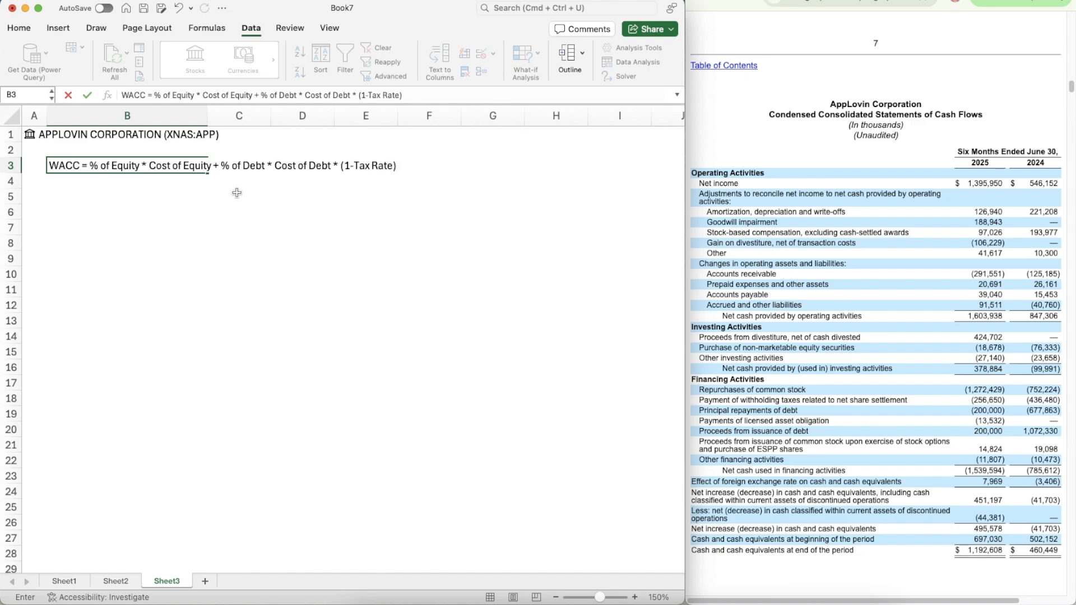
{"action": "key", "text": "Return"}
- Add the equity row labels Market Cap, % of Equity and Cost of Equity in B5:B7
{"action": "key", "text": "Return"}
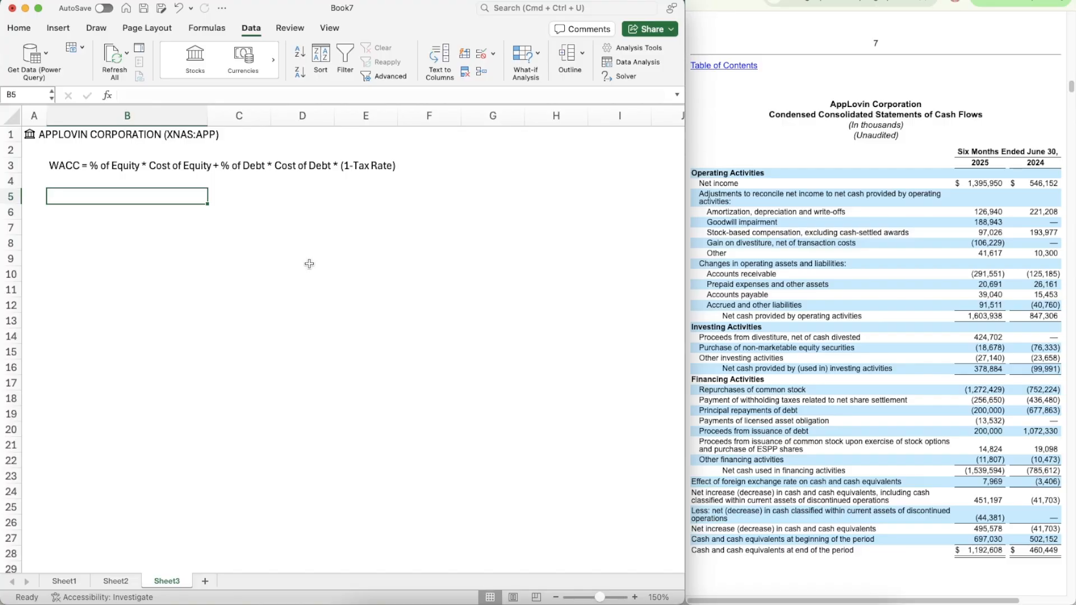
{"action": "type", "text": "Market Cap"}
{"action": "key", "text": "Return"}
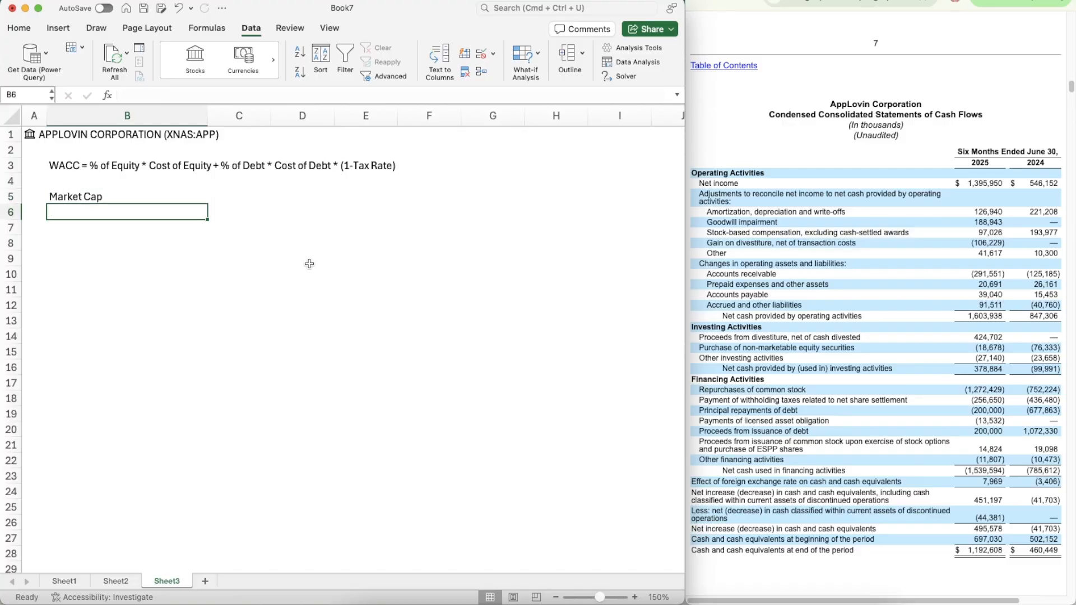
{"action": "type", "text": "% of"}
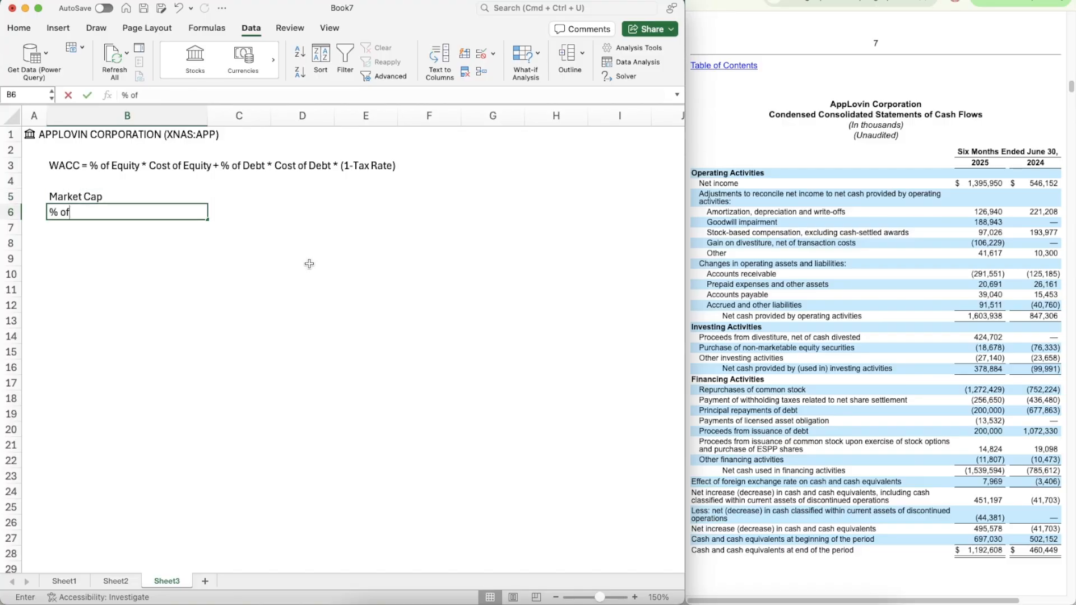
{"action": "type", "text": " Equity"}
{"action": "key", "text": "Return"}
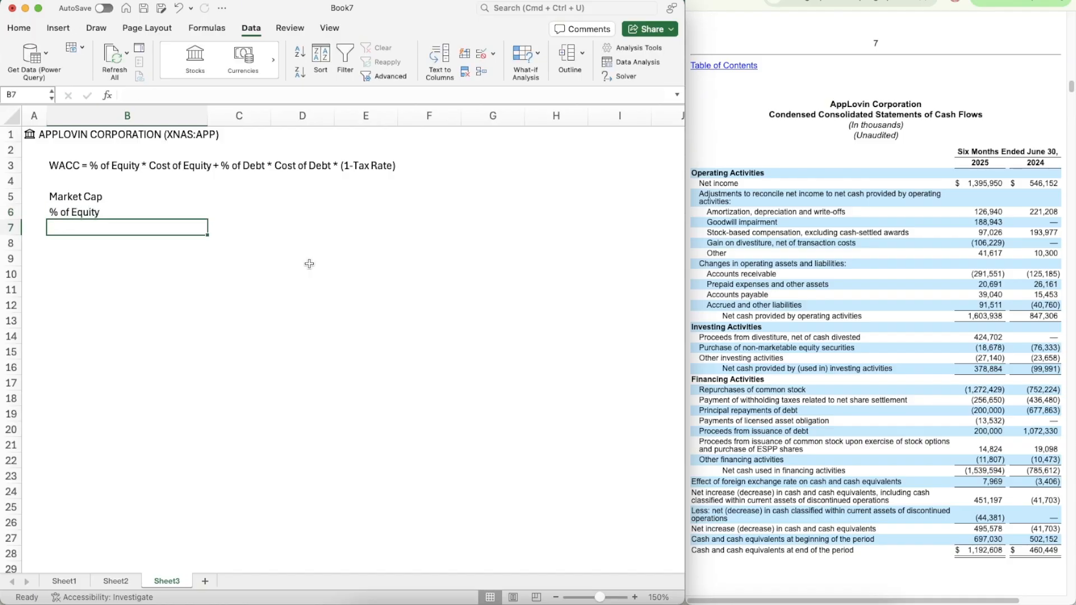
{"action": "type", "text": "Cost of "}
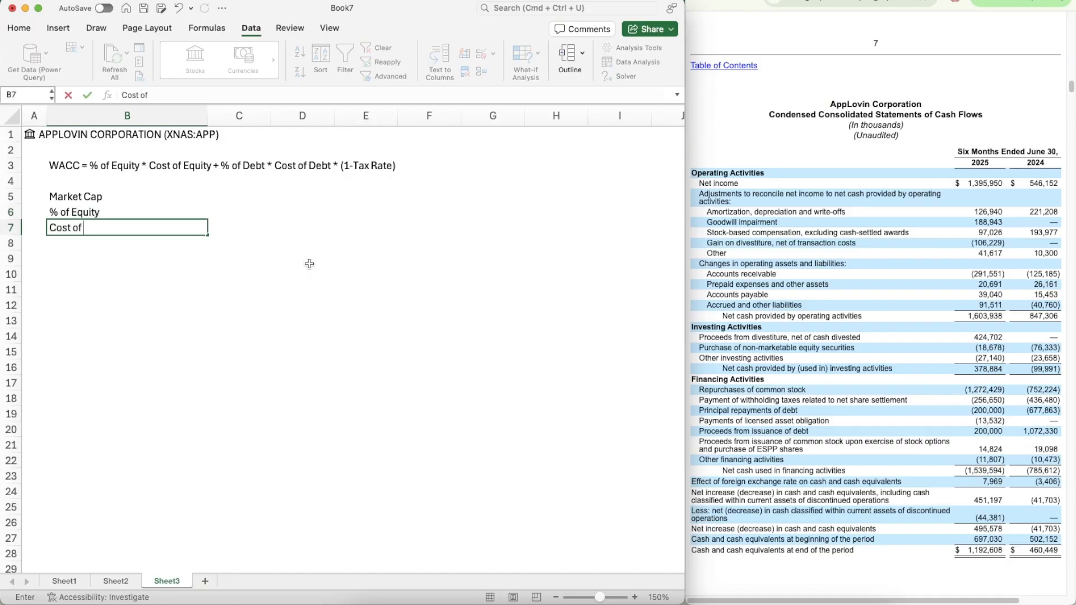
{"action": "type", "text": "Equity"}
{"action": "key", "text": "Return"}
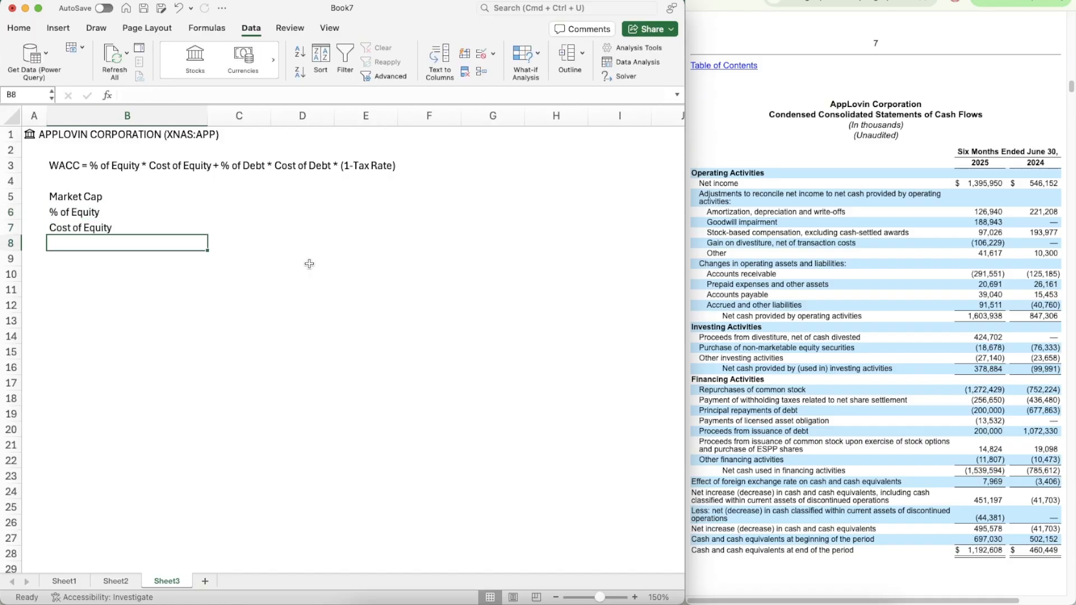
- Add the labels Risk Free Rate, Beta and Equity Risk Premium in B8:B10, below Cost of Equity
{"action": "type", "text": "Risk "}
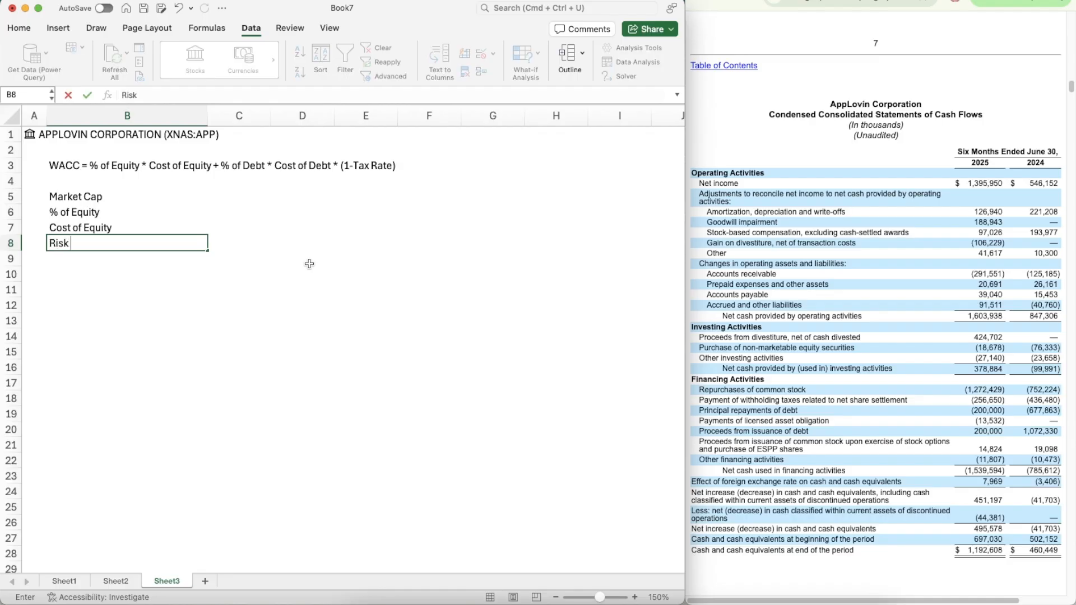
{"action": "type", "text": "Free Rate"}
{"action": "key", "text": "Return"}
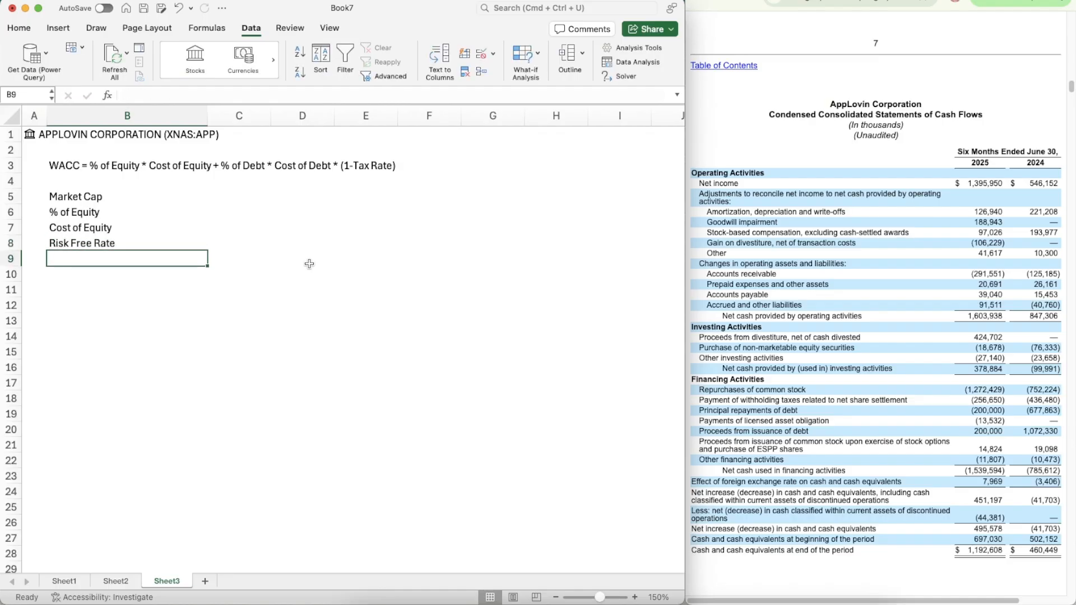
{"action": "type", "text": "Beta"}
{"action": "key", "text": "Return"}
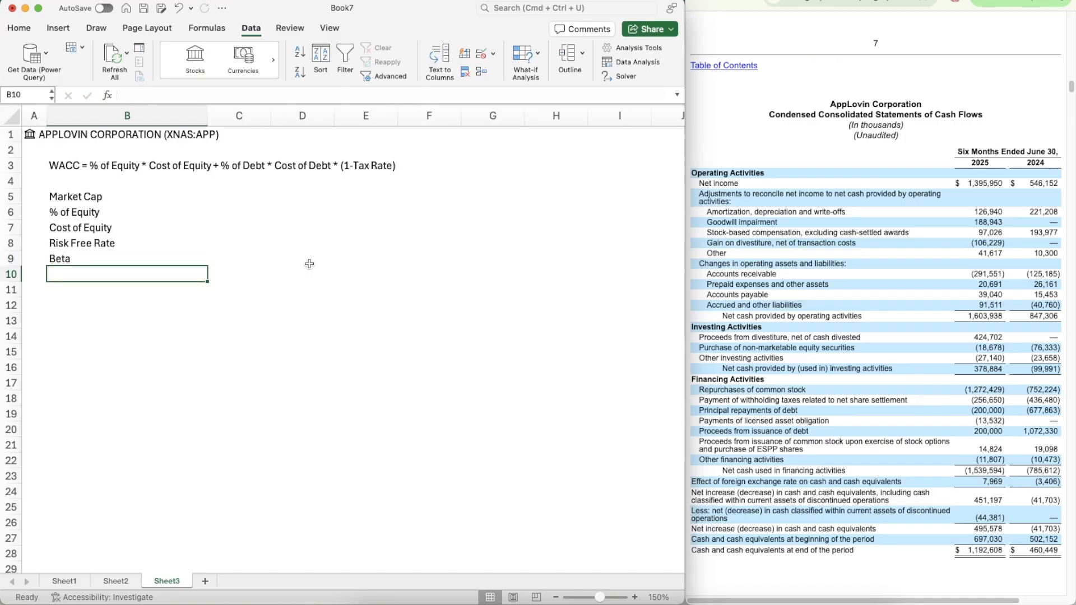
{"action": "type", "text": "Equity Risk "}
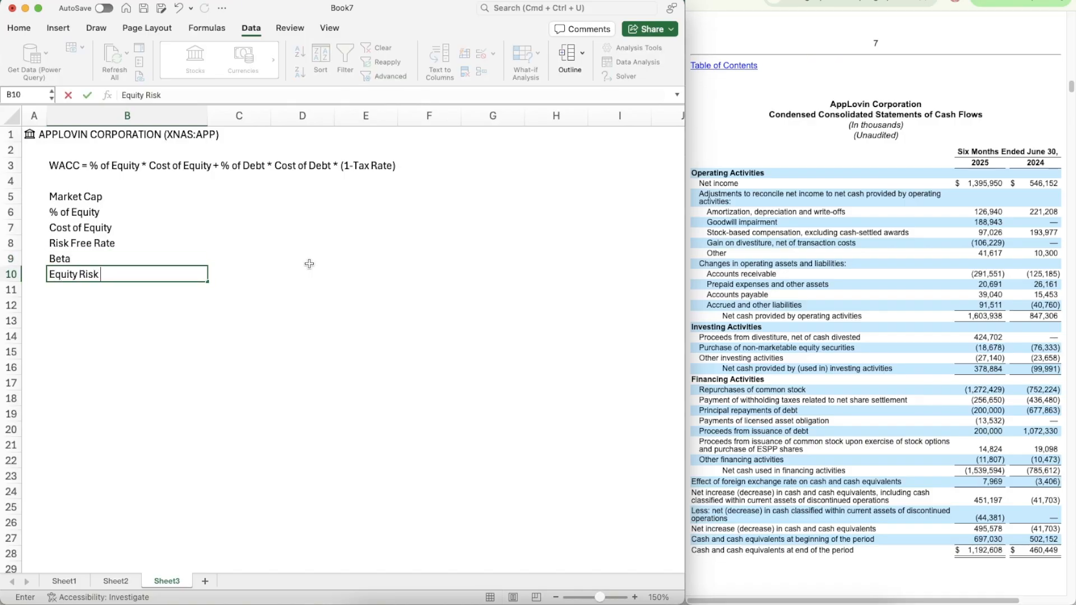
{"action": "type", "text": "Premium"}
{"action": "key", "text": "Return"}
{"action": "key", "text": "Return"}
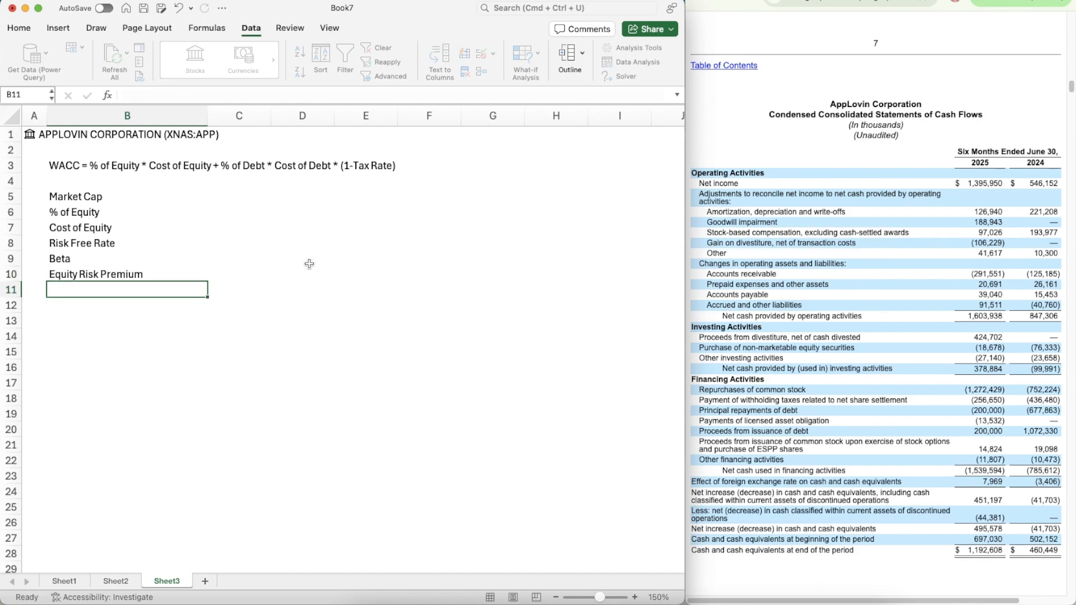
- Indent the labels Risk Free Rate, Beta and Equity Risk Premium in B8:B10 by one level
{"action": "key", "text": "Up"}
{"action": "key", "text": "Up"}
{"action": "key", "text": "shift+Up"}
{"action": "key", "text": "shift+Up"}
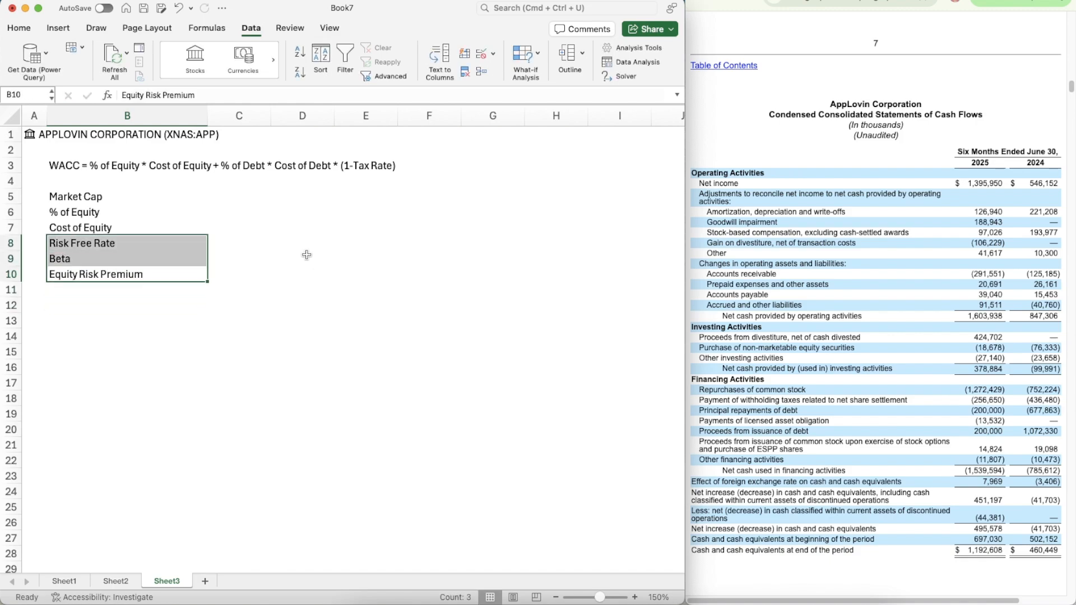
{"action": "left_click", "coordinate": [21, 29]}
{"action": "left_click", "coordinate": [272, 76]}
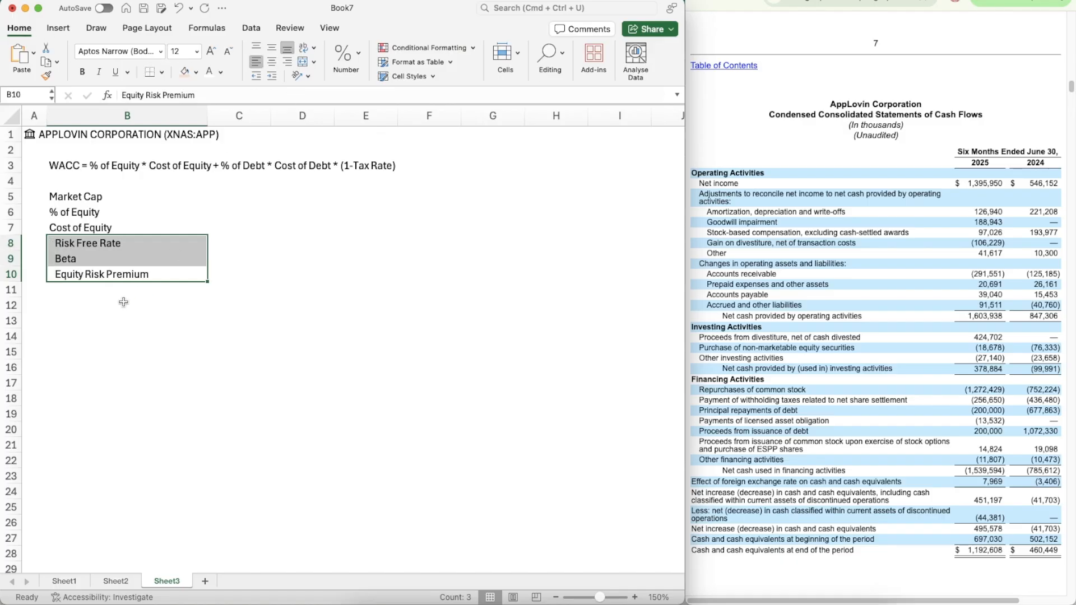
- Add the label Debt in B12, leaving row 11 blank, and remove its indent
{"action": "left_click", "coordinate": [123, 302]}
{"action": "key", "text": "Up"}
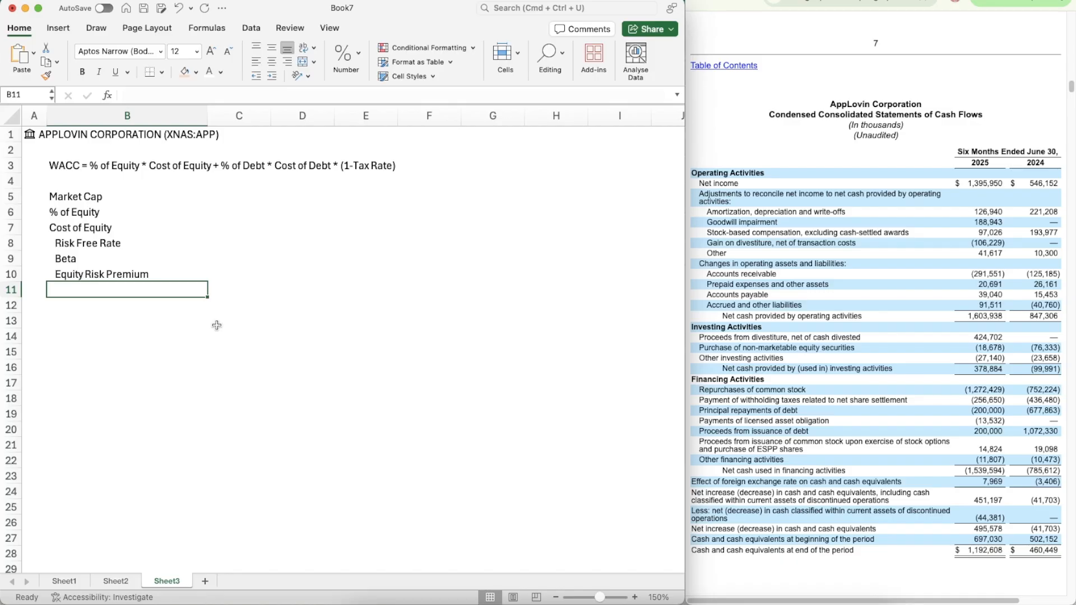
{"action": "key", "text": "Down"}
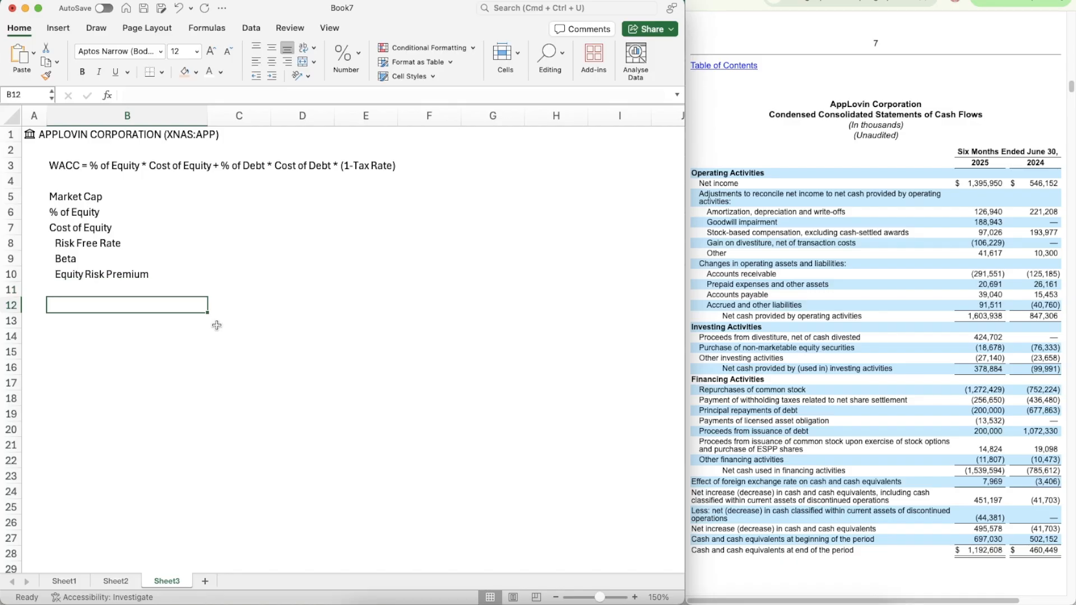
{"action": "type", "text": "Debt"}
{"action": "key", "text": "Return"}
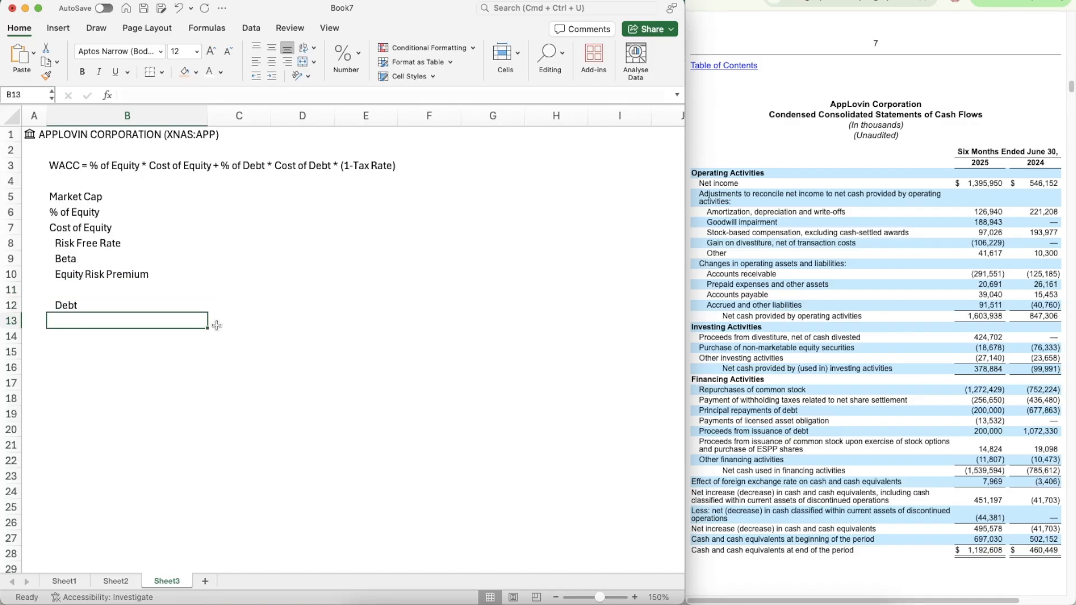
{"action": "key", "text": "Up"}
{"action": "left_click", "coordinate": [256, 76]}
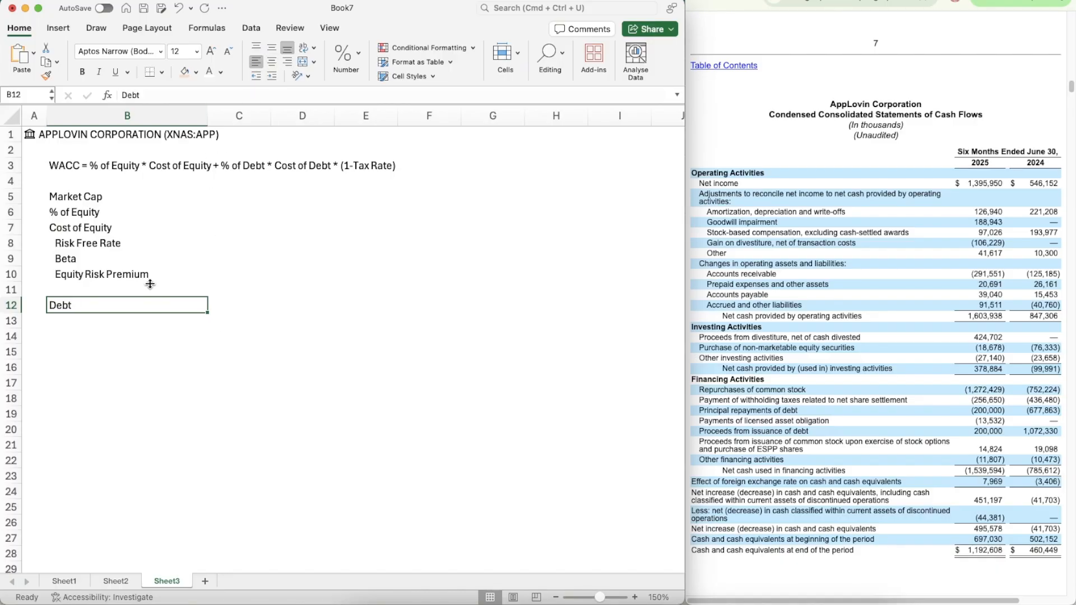
- Add the labels % of Debt, Cost of Debt and Tax Rate in B13:B15, below Debt
{"action": "key", "text": "Down"}
{"action": "type", "text": "% o"}
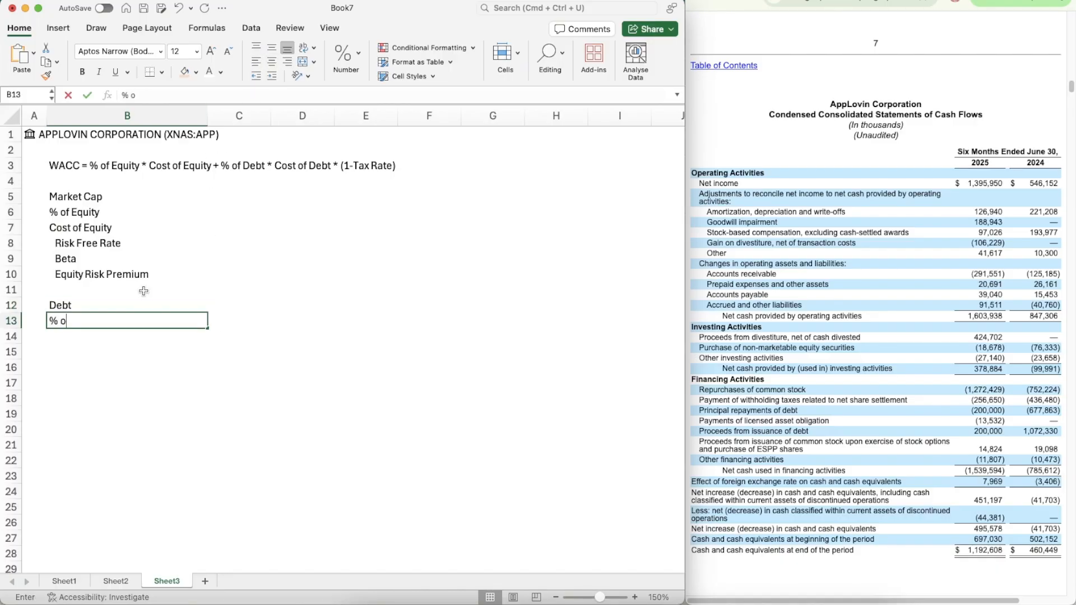
{"action": "type", "text": "f Debt"}
{"action": "key", "text": "Return"}
{"action": "type", "text": "Cost of "}
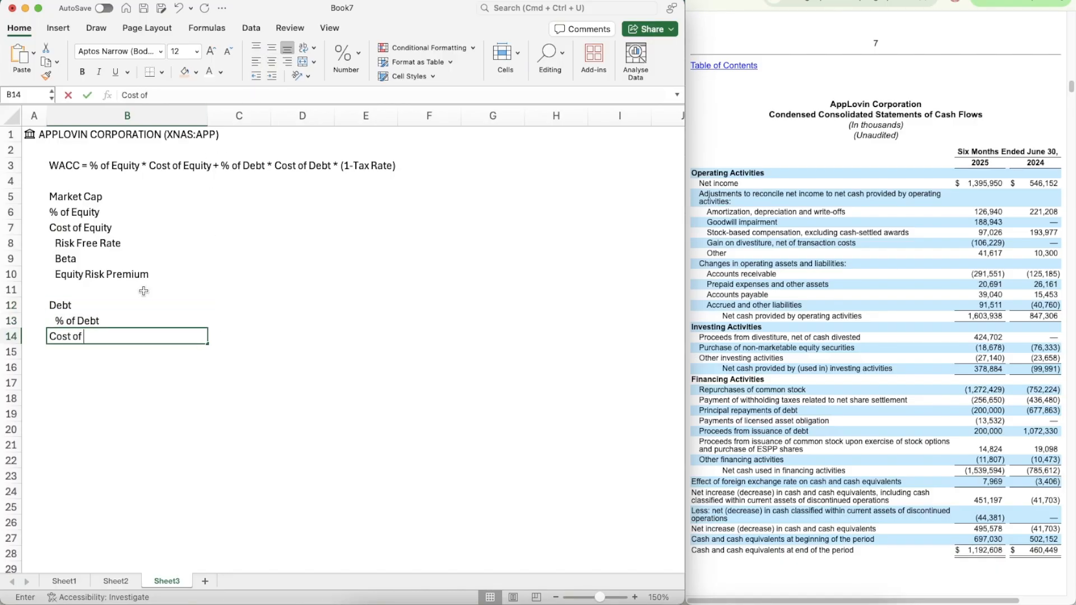
{"action": "type", "text": "Debt"}
{"action": "key", "text": "Return"}
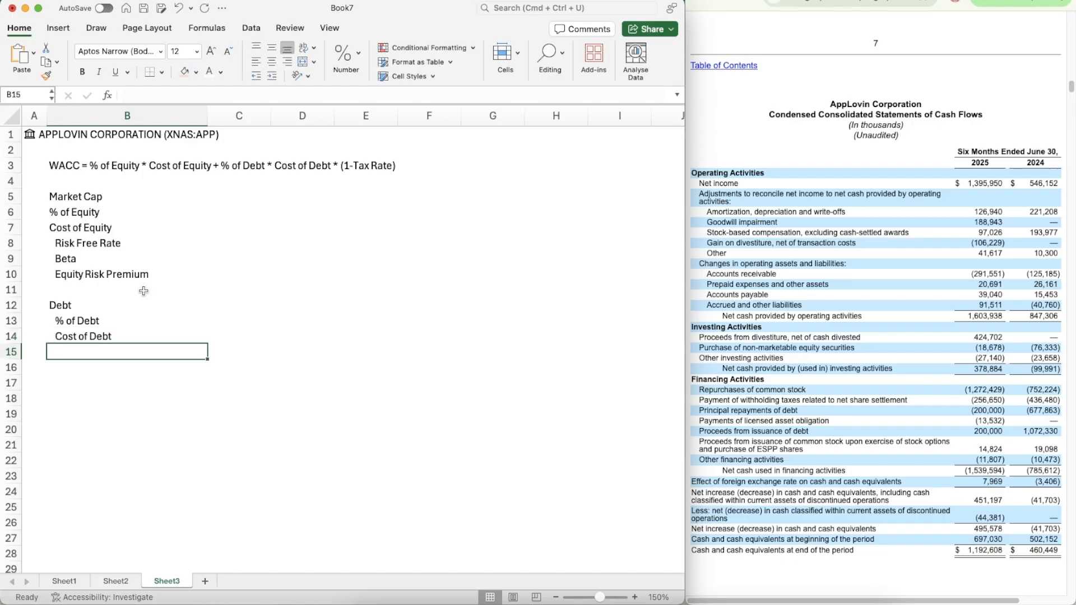
{"action": "type", "text": "Tax Rate"}
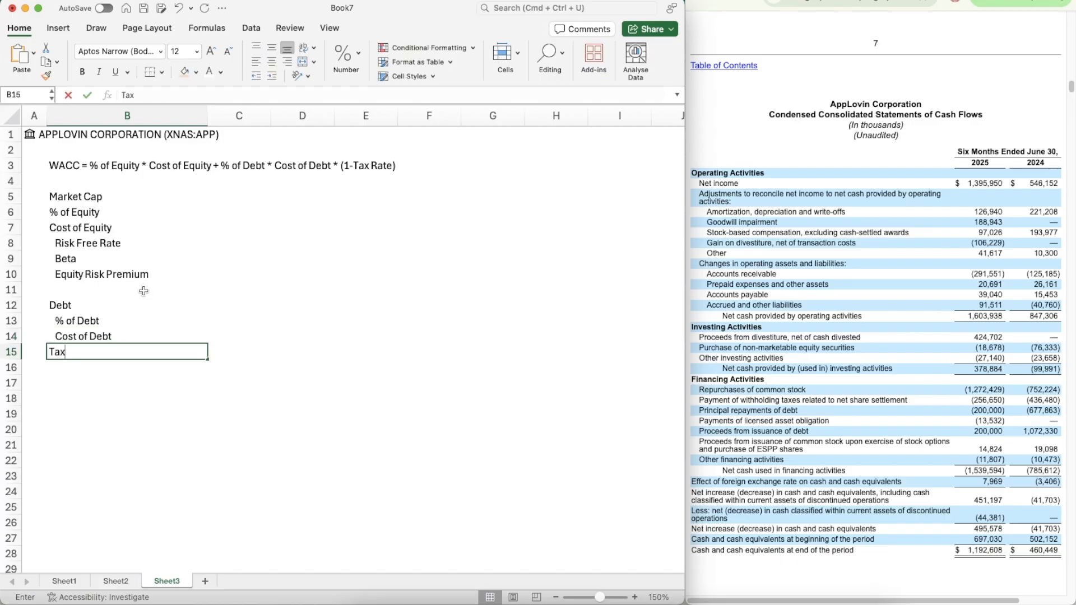
{"action": "key", "text": "Return"}
- Add the label Total in B17, leaving row 16 blank below Tax Rate
{"action": "key", "text": "Return"}
{"action": "key", "text": "Return"}
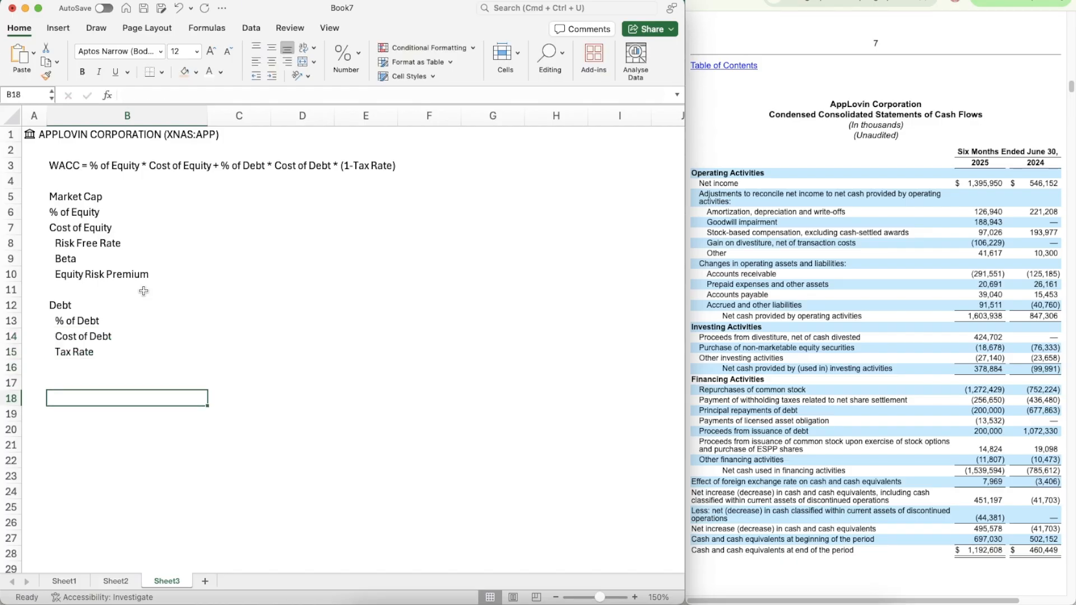
{"action": "key", "text": "Up"}
{"action": "type", "text": "Total"}
{"action": "key", "text": "Return"}
{"action": "key", "text": "Return"}
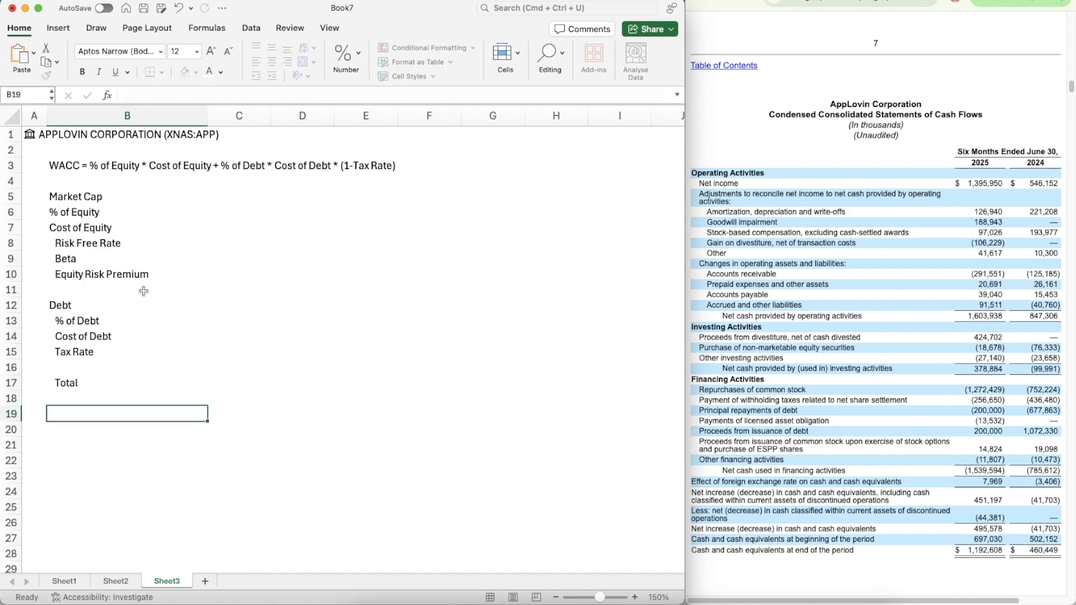
- Add the label WACC in B19, leaving row 18 blank below Total
{"action": "type", "text": "WACC"}
{"action": "key", "text": "Up"}
{"action": "key", "text": "Down"}
- Remove the indent from the labels in B13:B19, from % of Debt down to WACC
{"action": "key", "text": "shift+Up"}
{"action": "key", "text": "shift+Up"}
{"action": "key", "text": "shift+Up"}
{"action": "key", "text": "shift+Up"}
{"action": "key", "text": "shift+Up"}
{"action": "key", "text": "shift+Up"}
{"action": "key", "text": "shift+Up"}
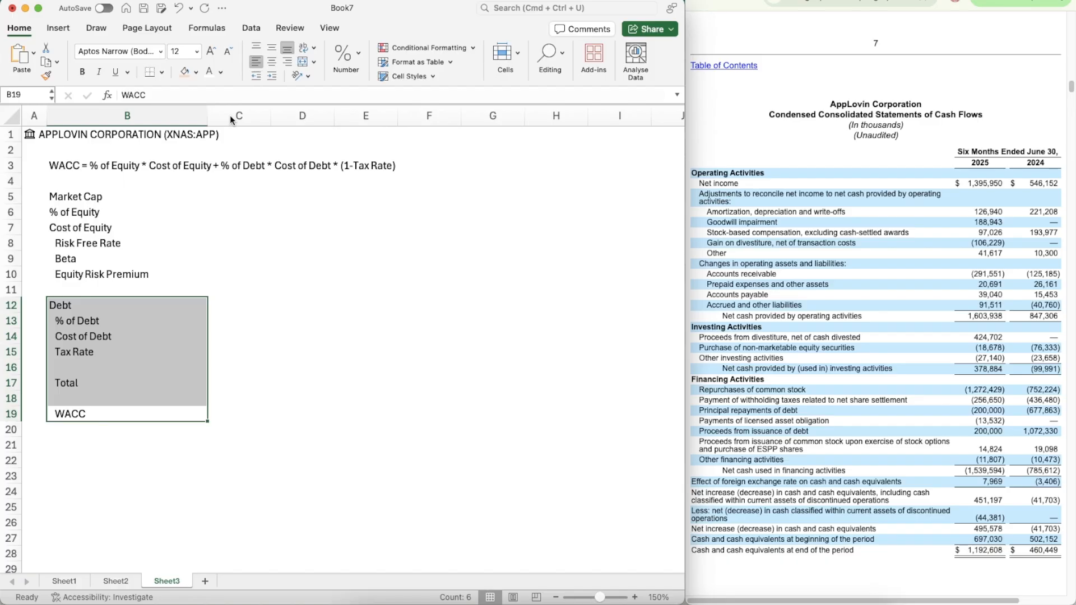
{"action": "left_click", "coordinate": [100, 315]}
{"action": "key", "text": "shift+Down"}
{"action": "key", "text": "shift+Down"}
{"action": "key", "text": "shift+Down"}
{"action": "key", "text": "shift+Down"}
{"action": "key", "text": "shift+Down"}
{"action": "key", "text": "shift+Down"}
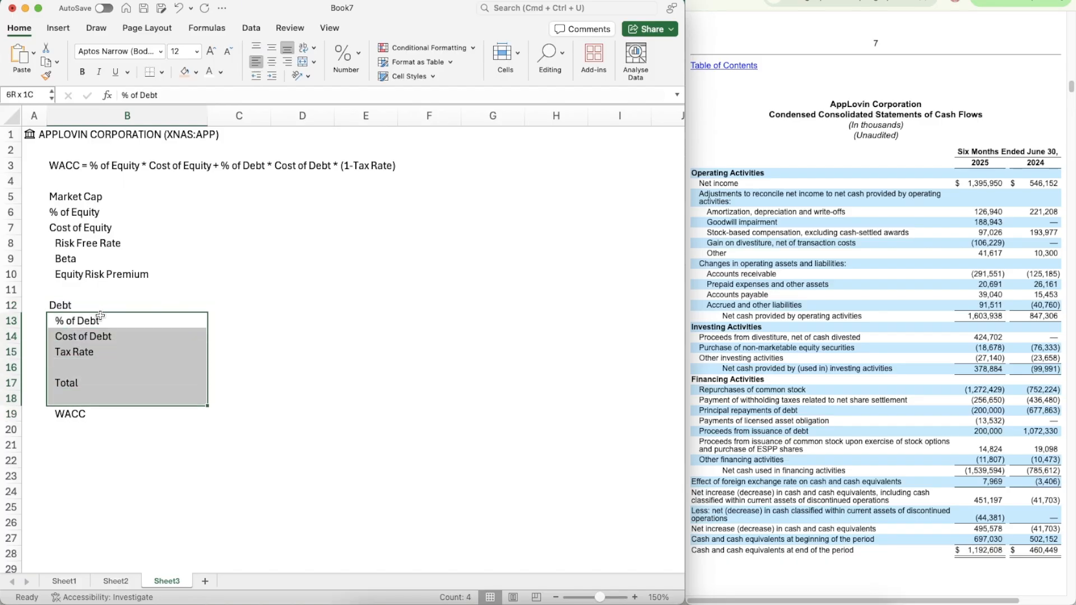
{"action": "left_click", "coordinate": [256, 77]}
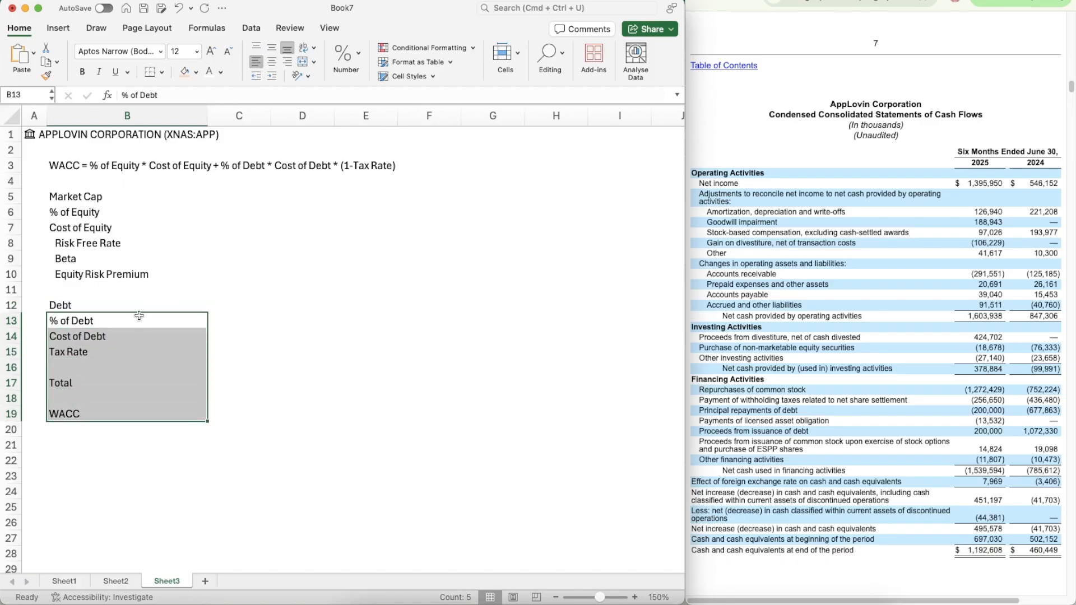
- Enter the Market Cap in C5 in millions with the formula =A1.[Market cap]/1000000
{"action": "left_click", "coordinate": [238, 308]}
{"action": "left_click", "coordinate": [245, 181]}
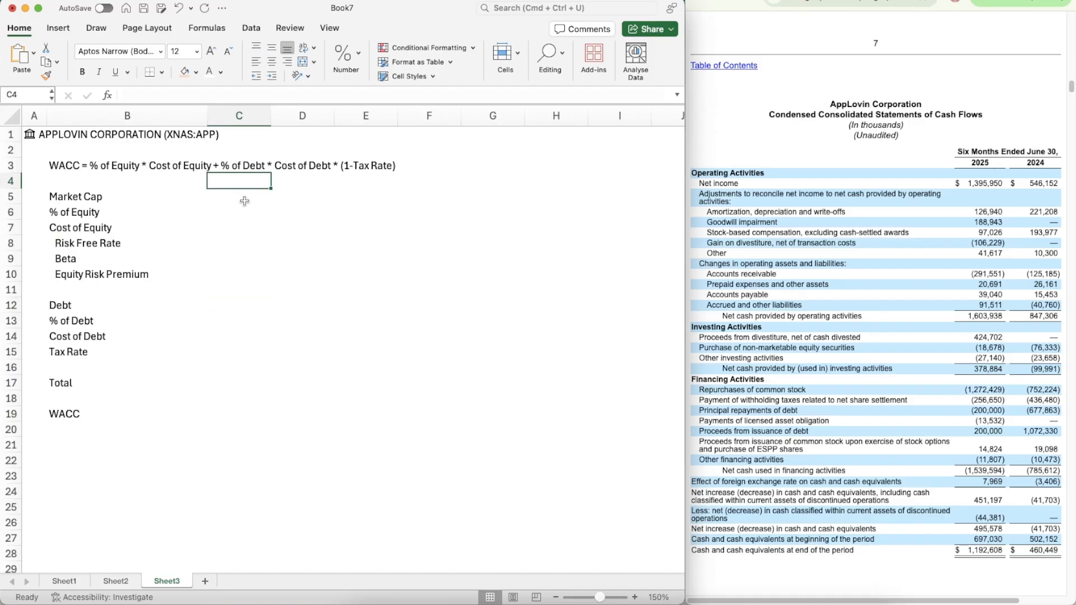
{"action": "left_click", "coordinate": [244, 201]}
{"action": "type", "text": "="}
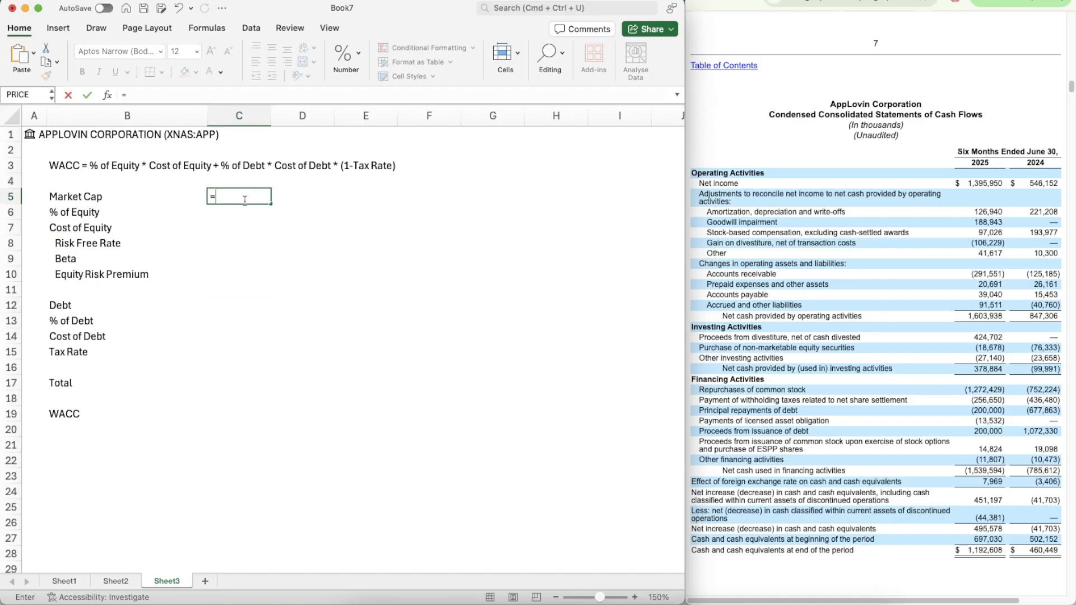
{"action": "type", "text": "A"}
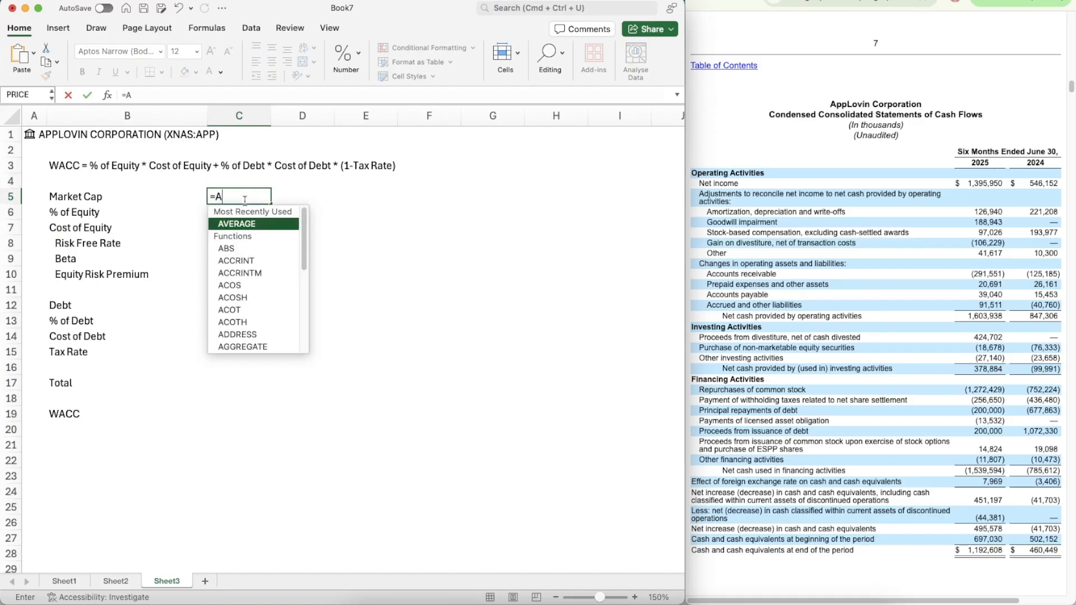
{"action": "type", "text": "1.[Ma"}
{"action": "key", "text": "Tab"}
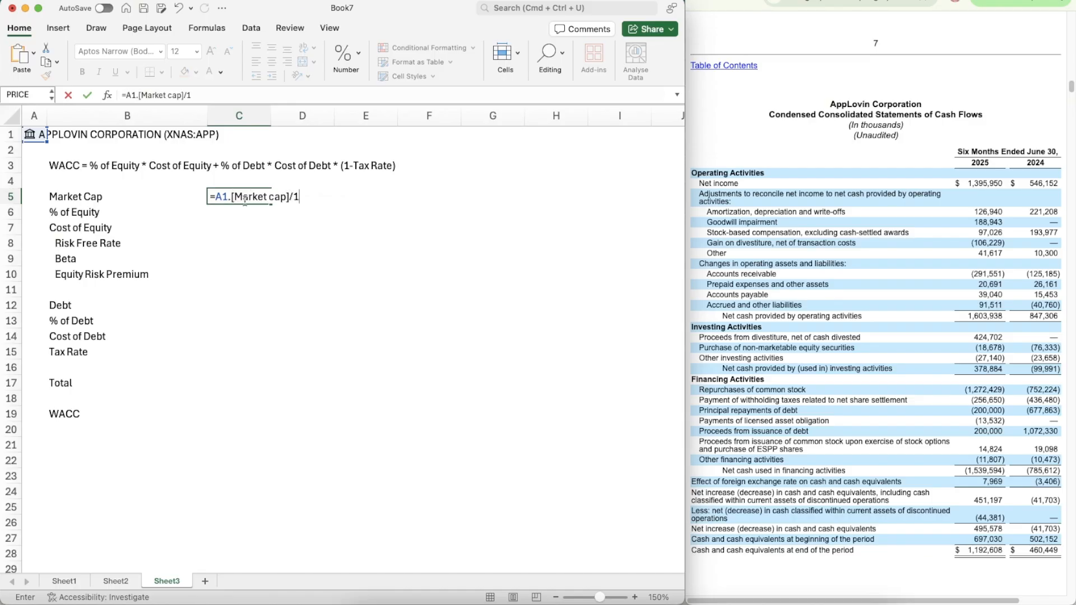
{"action": "type", "text": "000"}
{"action": "key", "text": "BackSpace"}
{"action": "key", "text": "BackSpace"}
{"action": "key", "text": "BackSpace"}
{"action": "key", "text": "BackSpace"}
{"action": "type", "text": "0000"}
{"action": "key", "text": "Return"}
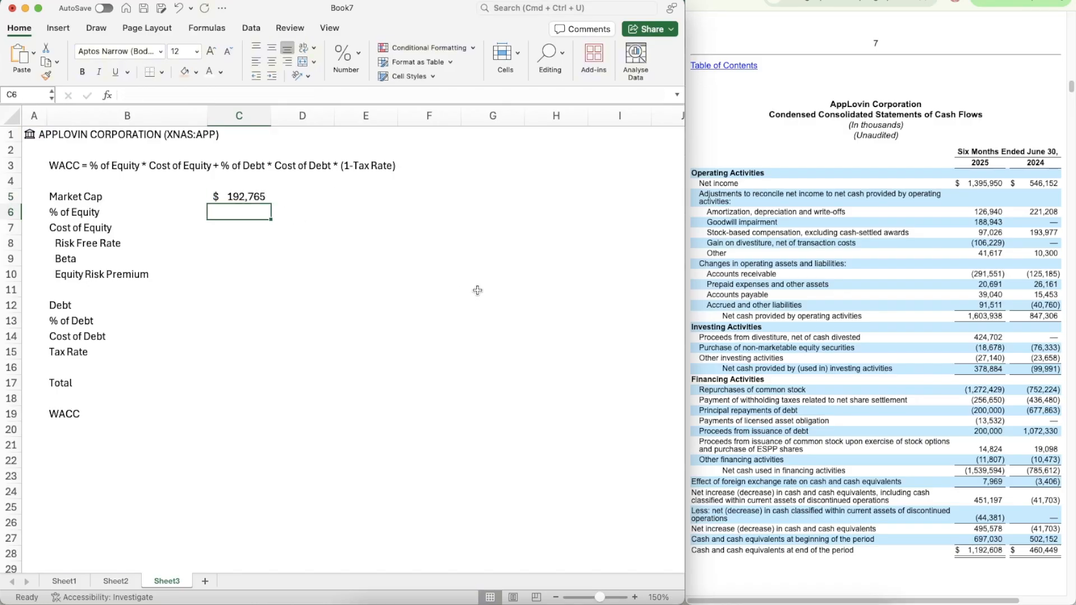
{"action": "key", "text": "Up"}
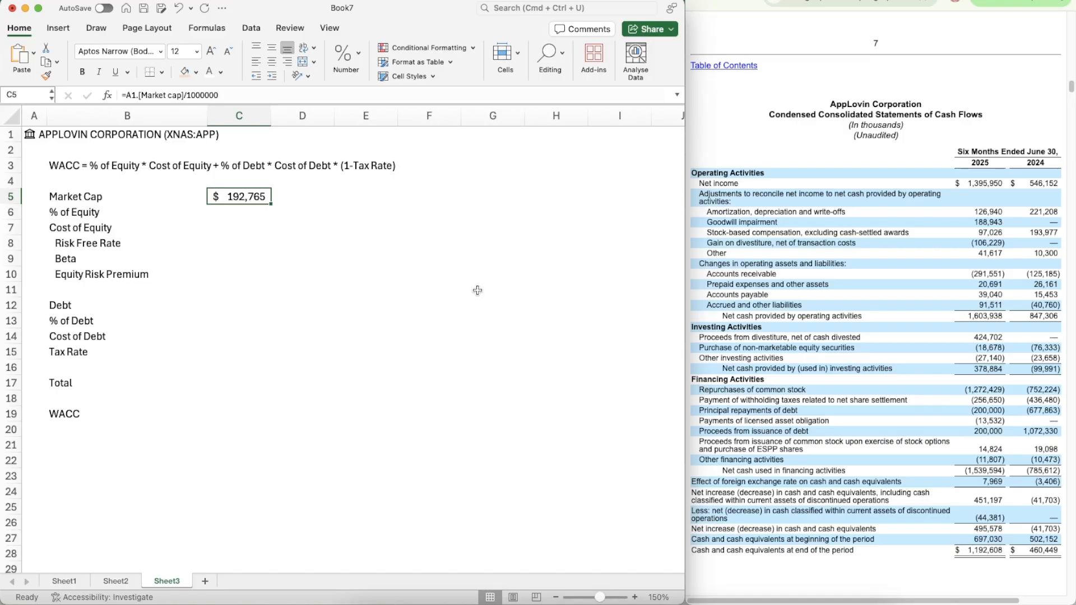
- Enter the June 30, 2025 long-term debt from the balance sheet as Debt in C12, in millions: 3510.958
{"action": "key", "text": "Down"}
{"action": "key", "text": "Down"}
{"action": "key", "text": "Down"}
{"action": "key", "text": "Down"}
{"action": "key", "text": "Down"}
{"action": "key", "text": "Down"}
{"action": "key", "text": "Down"}
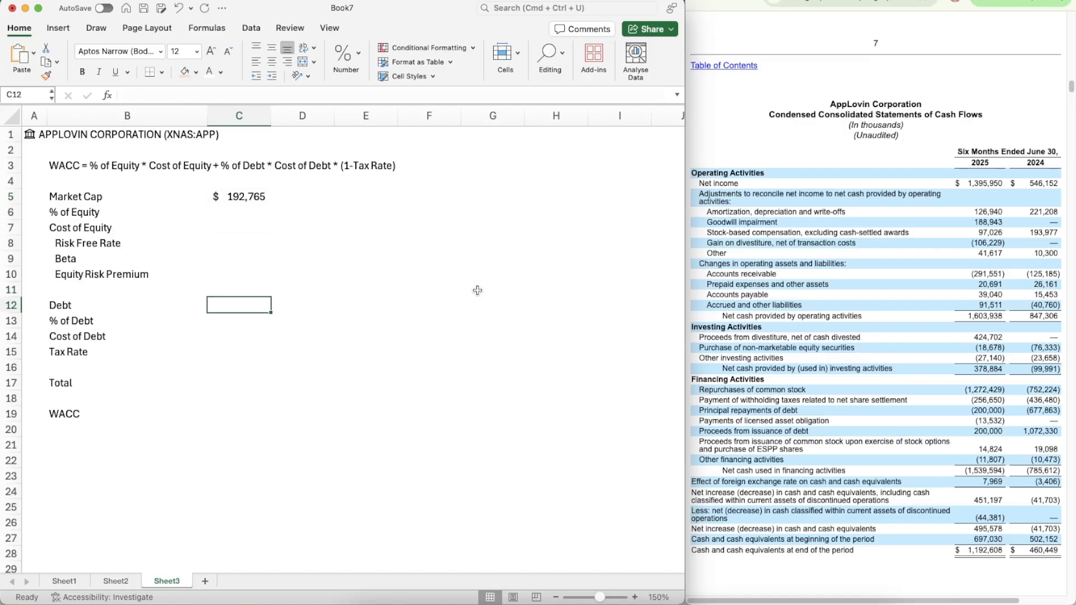
{"action": "left_click", "coordinate": [889, 288]}
{"action": "scroll", "coordinate": [889, 288], "scroll_direction": "up", "scroll_amount": 10}
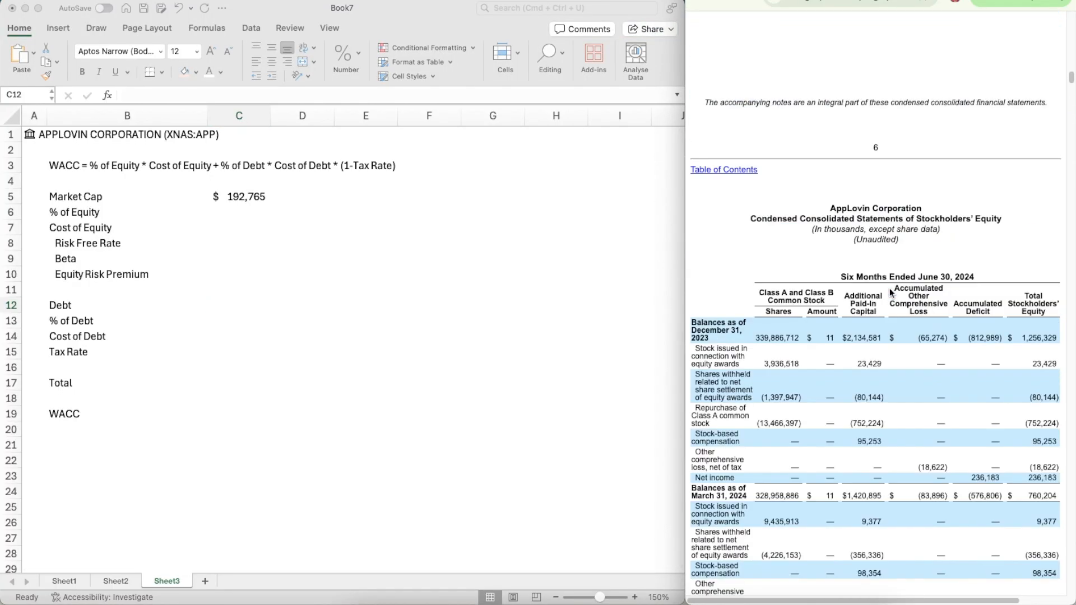
{"action": "scroll", "coordinate": [889, 288], "scroll_direction": "up", "scroll_amount": 15}
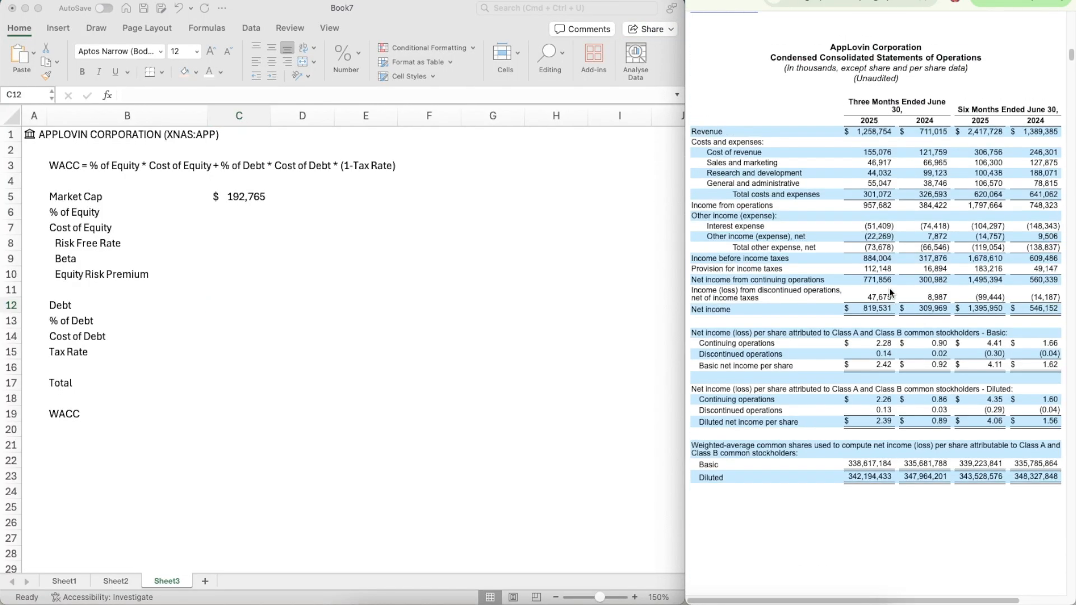
{"action": "scroll", "coordinate": [889, 288], "scroll_direction": "up", "scroll_amount": 10}
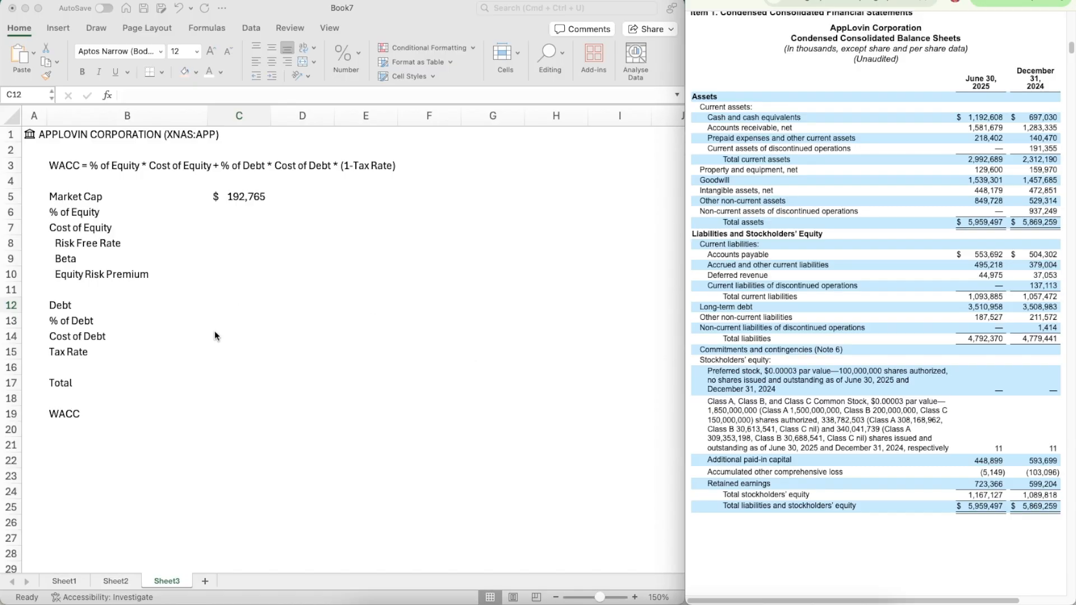
{"action": "left_click", "coordinate": [227, 305]}
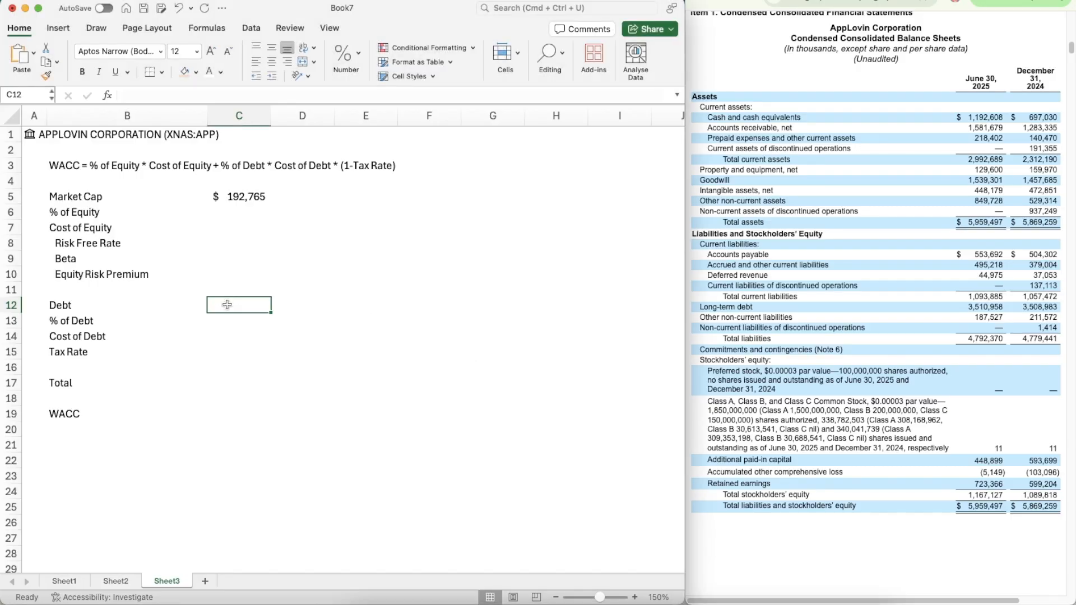
{"action": "type", "text": "3510."}
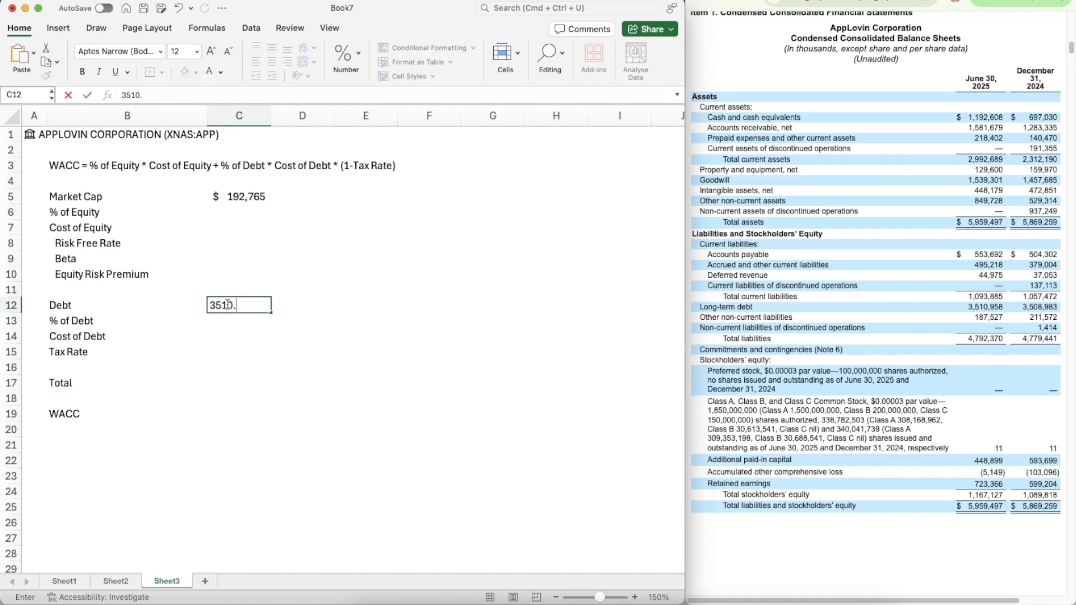
{"action": "type", "text": "958"}
{"action": "key", "text": "Return"}
{"action": "key", "text": "Up"}
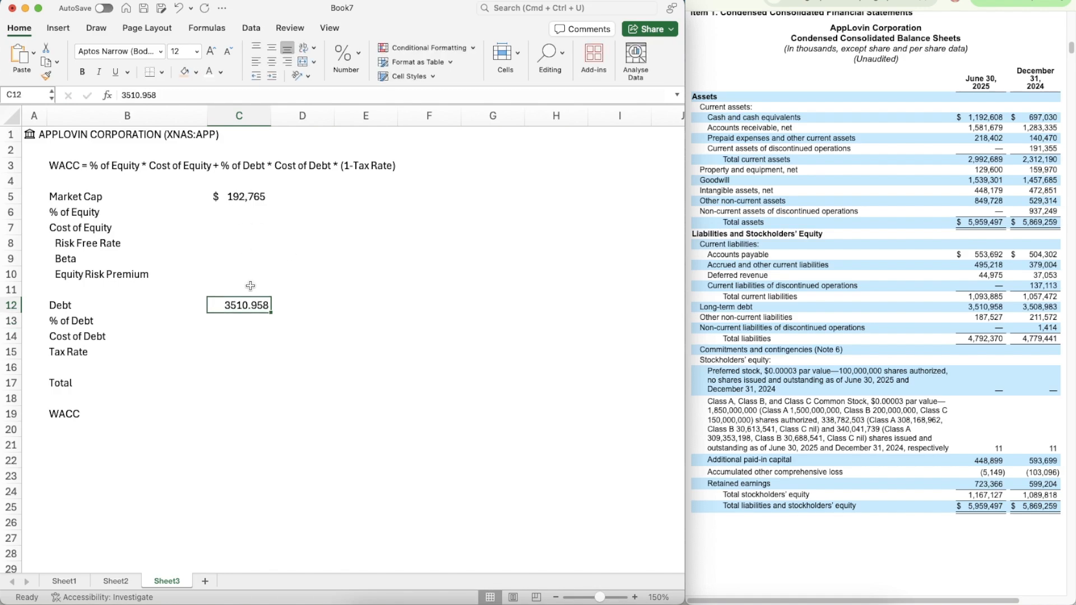
- Format the Debt value in C12 with a thousands separator and no decimal places
{"action": "left_click", "coordinate": [356, 53]}
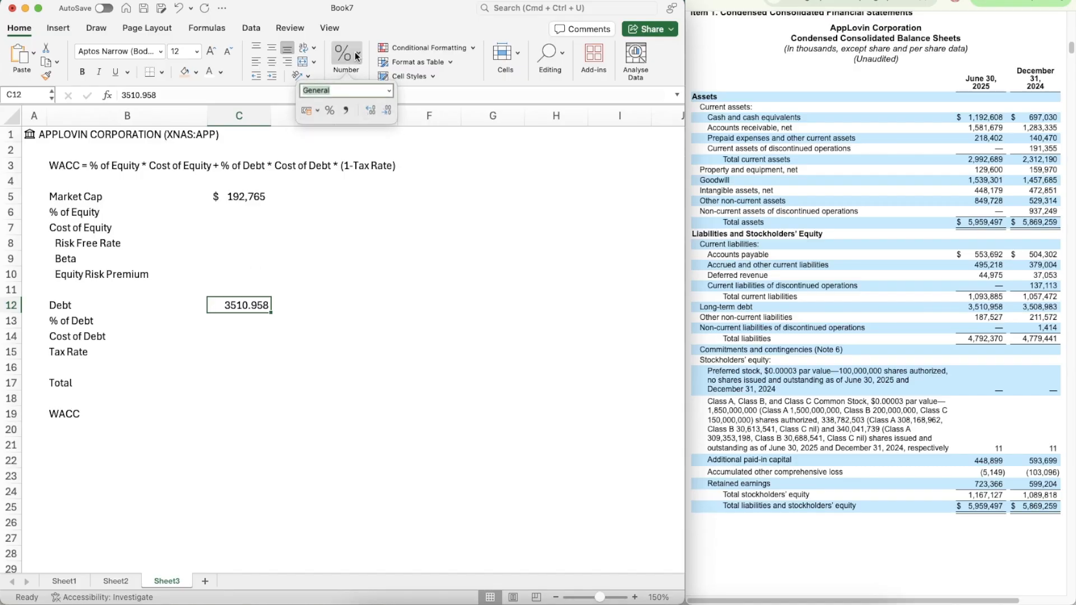
{"action": "left_click", "coordinate": [392, 91]}
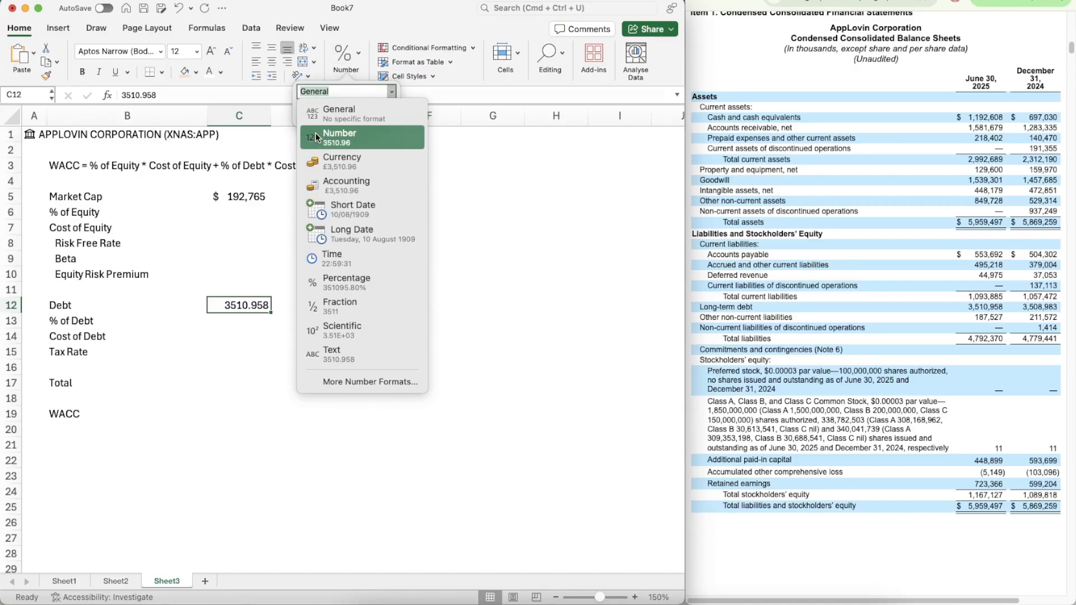
{"action": "left_click", "coordinate": [317, 131]}
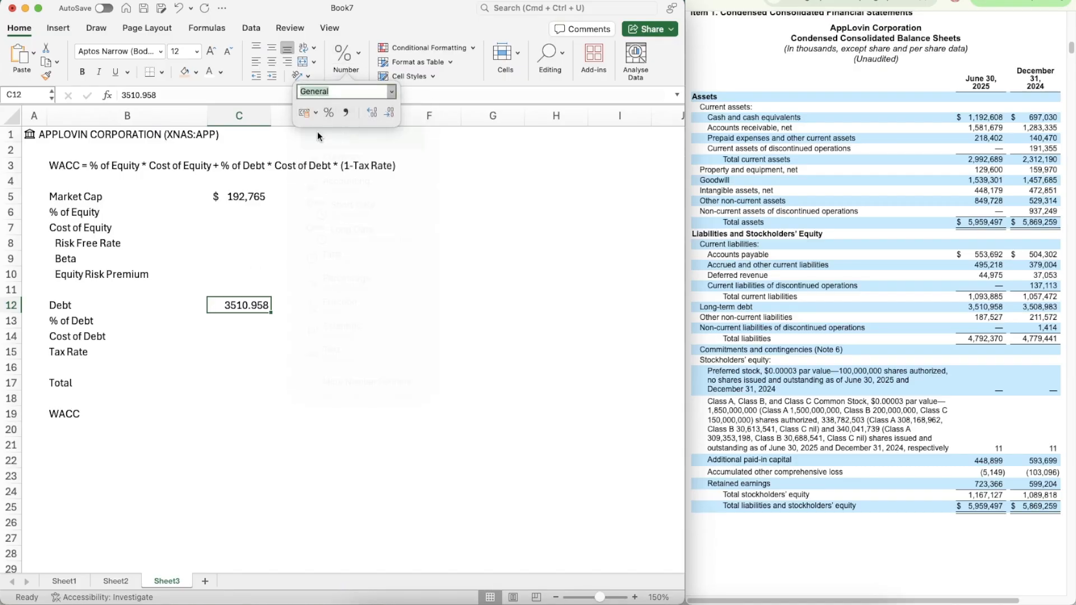
{"action": "left_click", "coordinate": [346, 112]}
{"action": "left_click", "coordinate": [385, 115]}
{"action": "left_click", "coordinate": [384, 115]}
{"action": "left_click", "coordinate": [283, 323]}
{"action": "key", "text": "Left"}
{"action": "key", "text": "Up"}
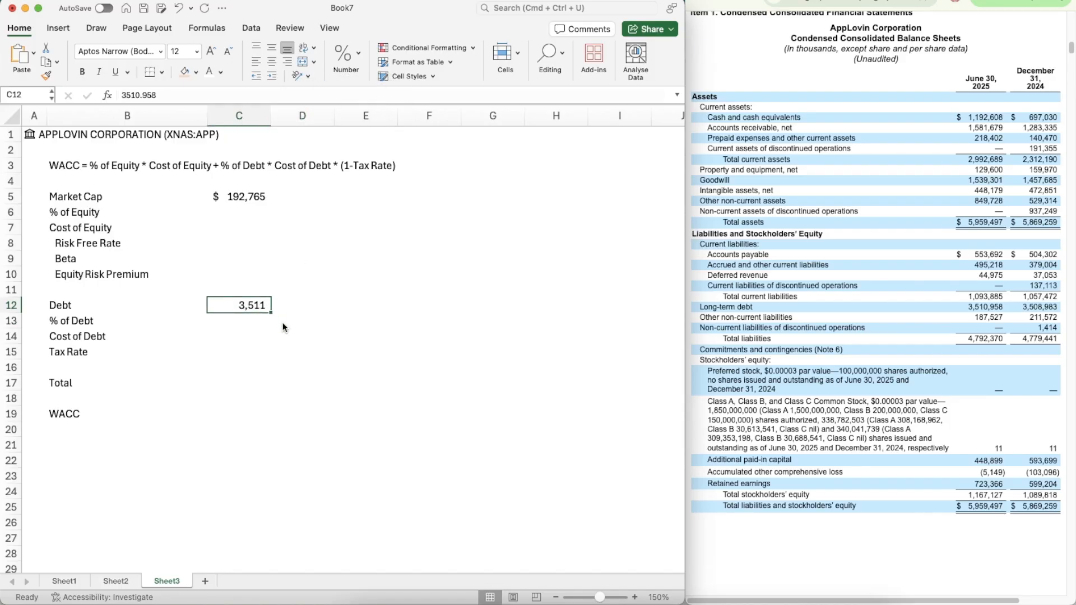
- Apply the Number category to the Debt cell C12, with 0 decimal places, the 1000 separator and negatives in parentheses
{"action": "key", "text": "super+1"}
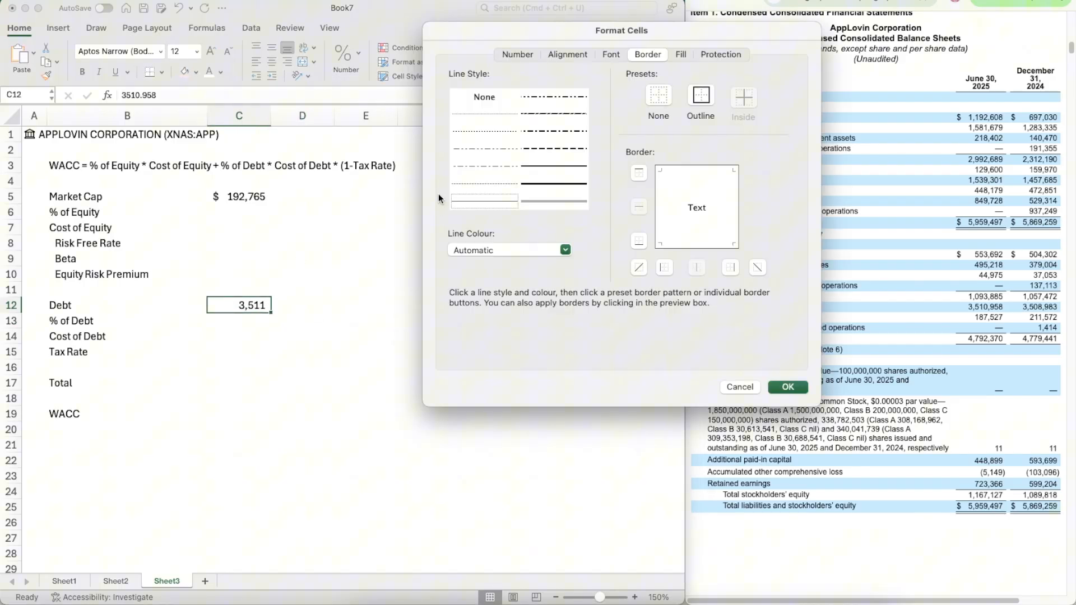
{"action": "left_click", "coordinate": [519, 53]}
{"action": "left_click", "coordinate": [483, 100]}
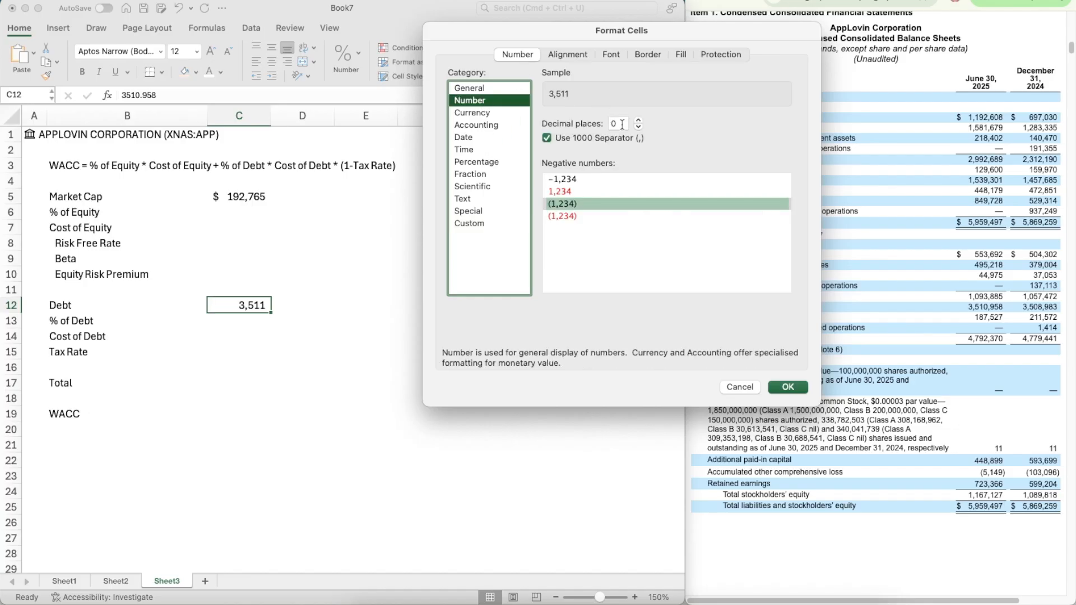
{"action": "key", "text": "Return"}
- Calculate the Total in C17 as Market Cap plus Debt with the formula =C5+C12
{"action": "left_click", "coordinate": [300, 311]}
{"action": "key", "text": "Down"}
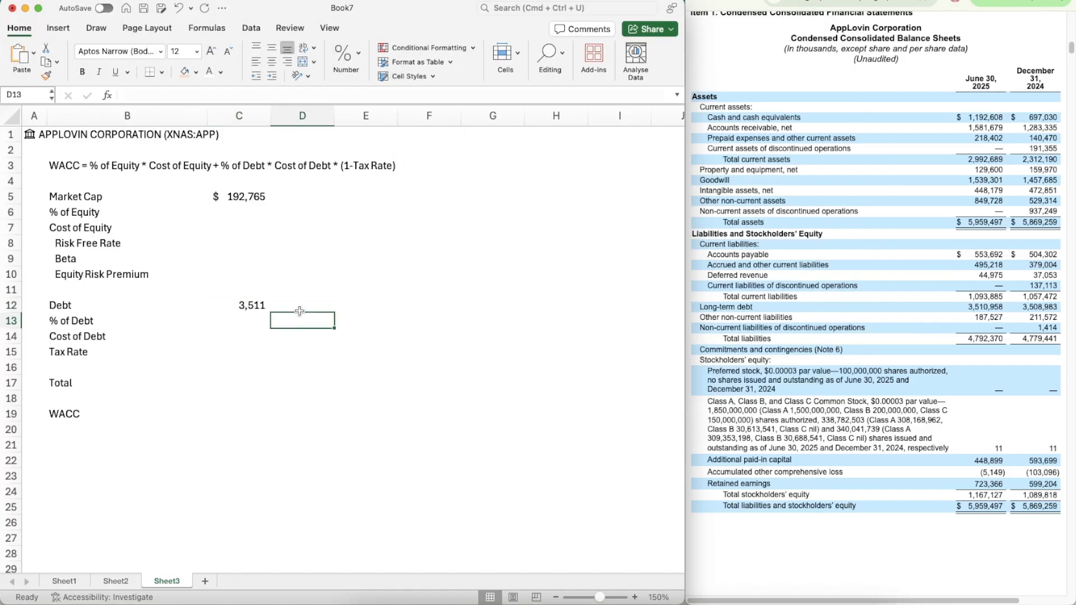
{"action": "key", "text": "Left"}
{"action": "key", "text": "Down"}
{"action": "key", "text": "Down"}
{"action": "key", "text": "Down"}
{"action": "key", "text": "Down"}
{"action": "type", "text": "="}
{"action": "key", "text": "Up"}
{"action": "key", "text": "Up"}
{"action": "key", "text": "Up"}
{"action": "key", "text": "Up"}
{"action": "key", "text": "Up"}
{"action": "key", "text": "Up"}
{"action": "key", "text": "Up"}
{"action": "key", "text": "Up"}
{"action": "key", "text": "Up"}
{"action": "key", "text": "Up"}
{"action": "key", "text": "Up"}
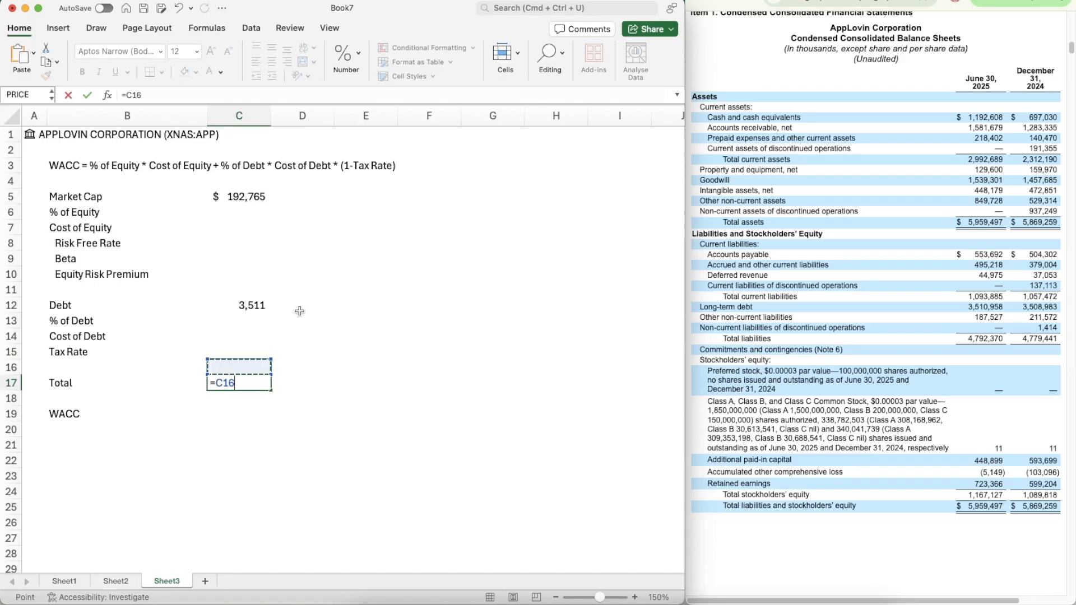
{"action": "key", "text": "Up"}
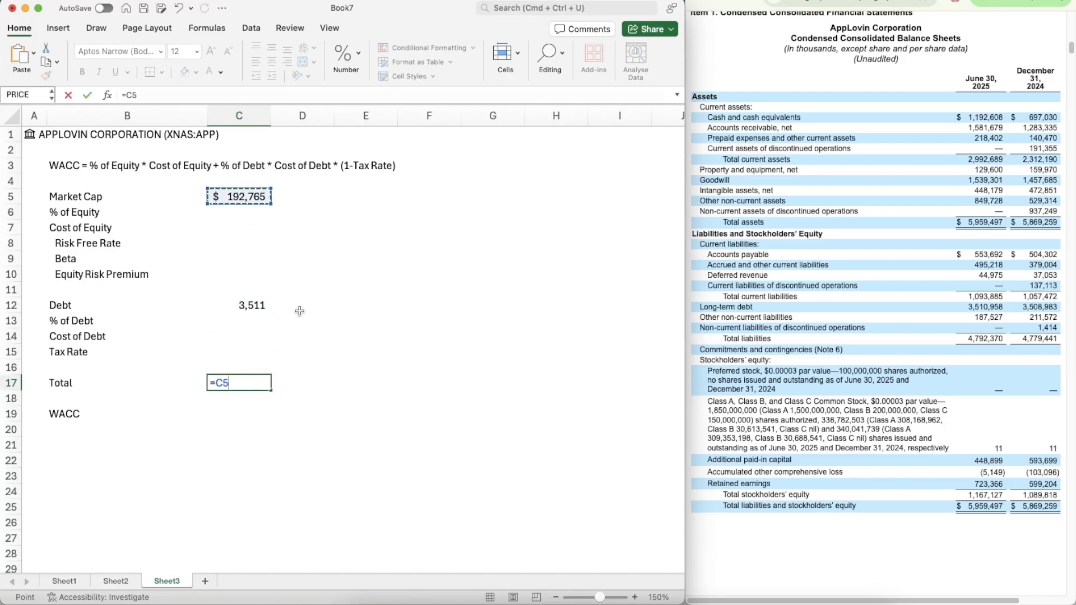
{"action": "type", "text": "+"}
{"action": "key", "text": "Up"}
{"action": "key", "text": "Up"}
{"action": "key", "text": "Up"}
{"action": "key", "text": "Up"}
{"action": "key", "text": "Up"}
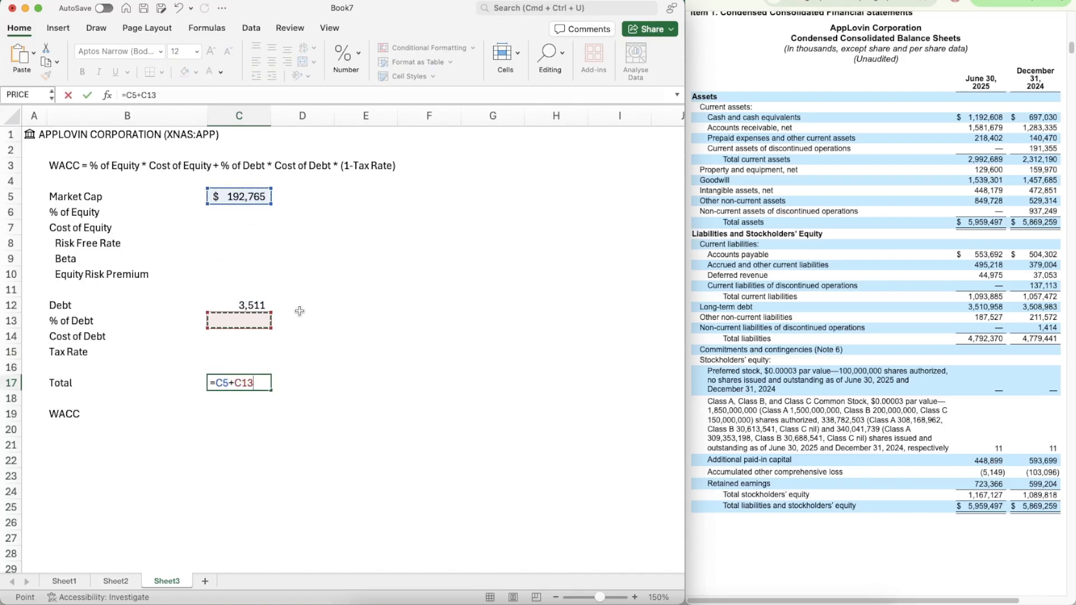
{"action": "key", "text": "Return"}
- Calculate % of Equity in C6 with the formula =C5/C17 and format it as a percentage
{"action": "key", "text": "Up"}
{"action": "key", "text": "Up"}
{"action": "key", "text": "Up"}
{"action": "key", "text": "Up"}
{"action": "key", "text": "Up"}
{"action": "key", "text": "Up"}
{"action": "key", "text": "Up"}
{"action": "key", "text": "Up"}
{"action": "key", "text": "Up"}
{"action": "key", "text": "Up"}
{"action": "key", "text": "Up"}
{"action": "key", "text": "Up"}
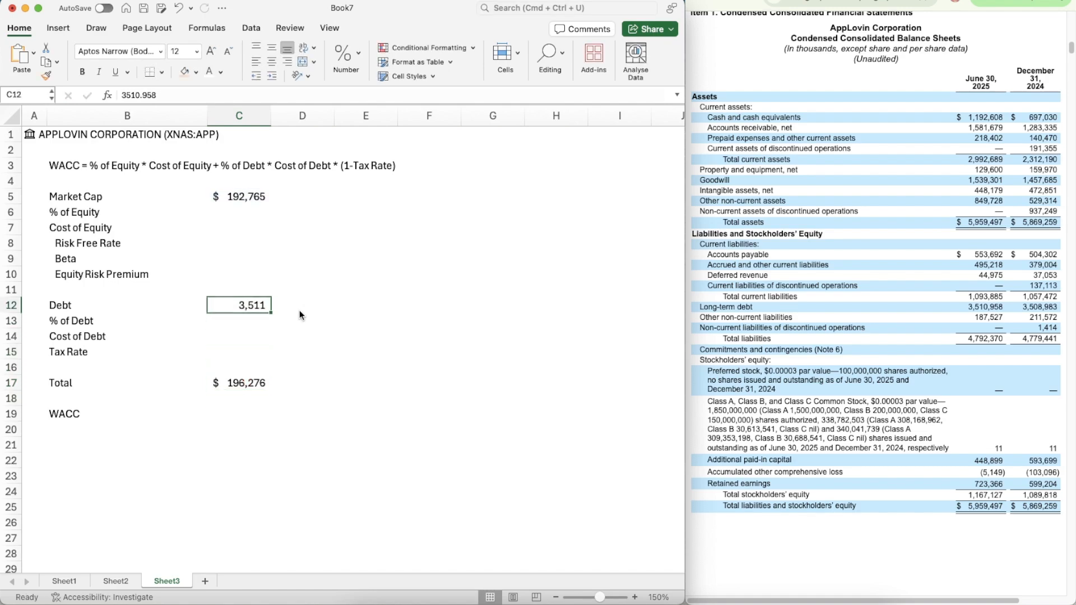
{"action": "type", "text": "="}
{"action": "key", "text": "Up"}
{"action": "type", "text": "/"}
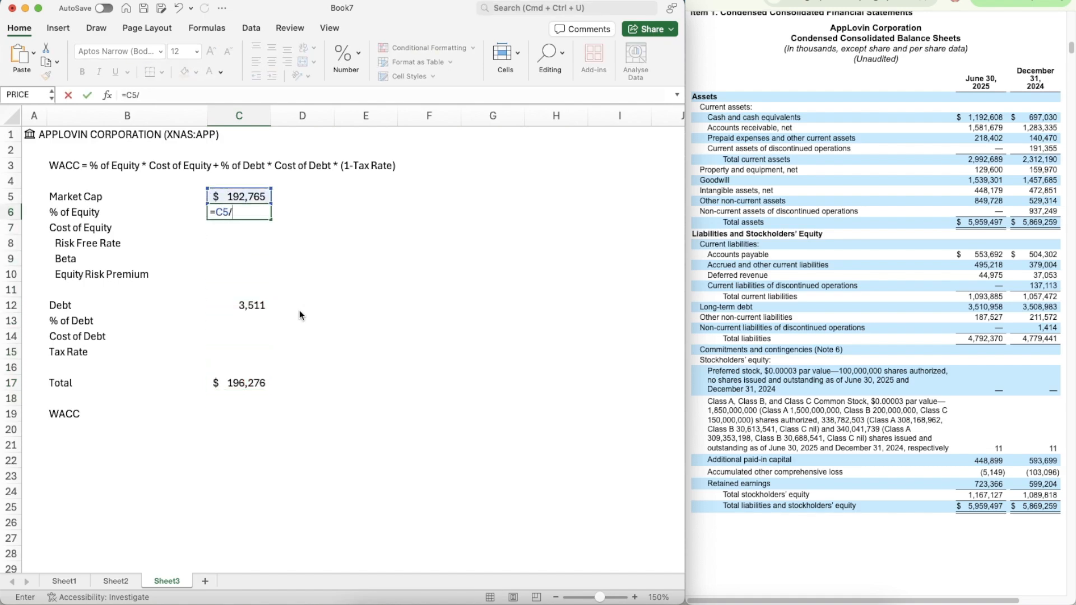
{"action": "left_click", "coordinate": [238, 380]}
{"action": "key", "text": "ctrl+Return"}
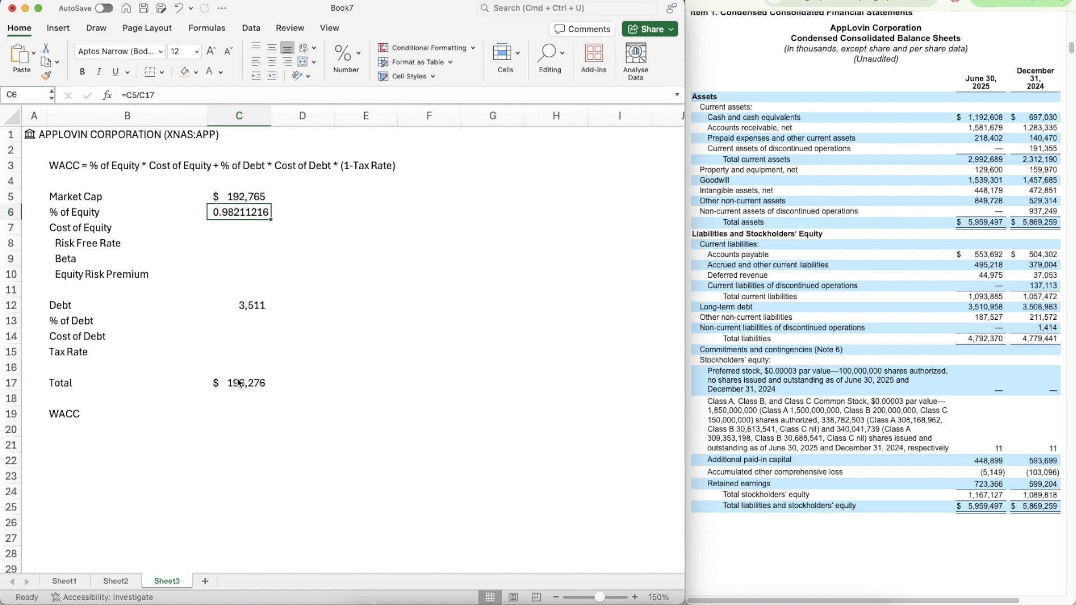
{"action": "left_click", "coordinate": [343, 62]}
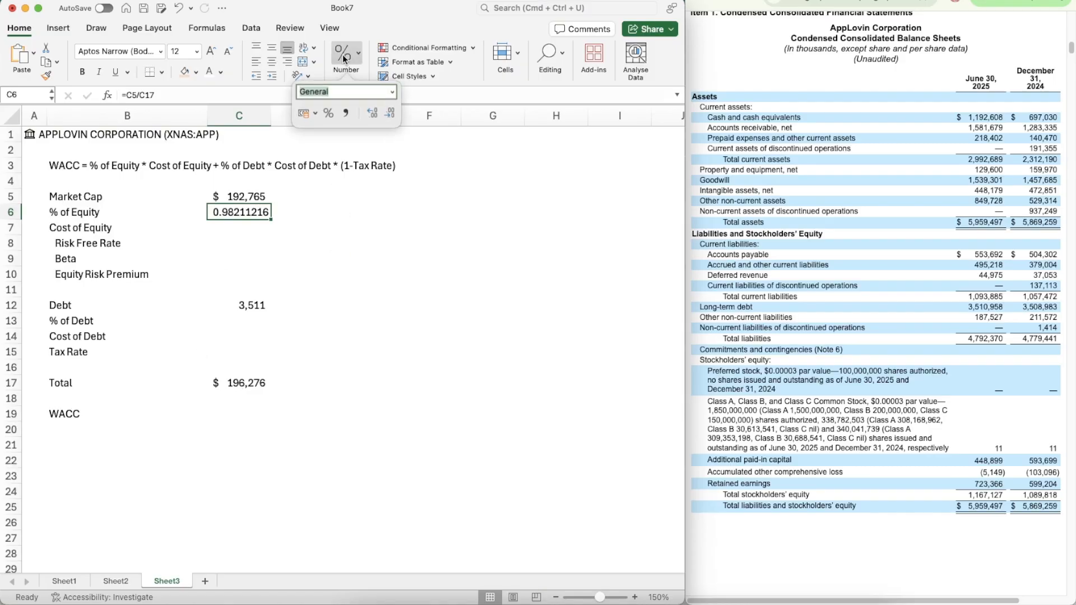
{"action": "left_click", "coordinate": [328, 113]}
- Calculate % of Debt in C13 with the formula =C12/C17
{"action": "left_click", "coordinate": [240, 240]}
{"action": "key", "text": "Down"}
{"action": "key", "text": "Down"}
{"action": "key", "text": "Down"}
{"action": "key", "text": "Down"}
{"action": "key", "text": "Down"}
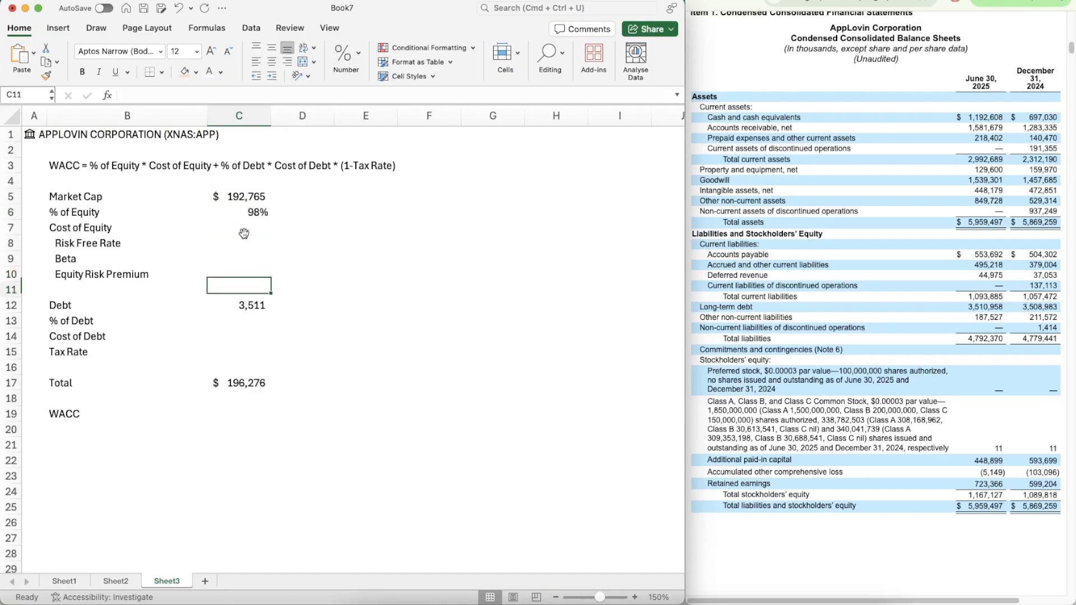
{"action": "type", "text": "="}
{"action": "key", "text": "Up"}
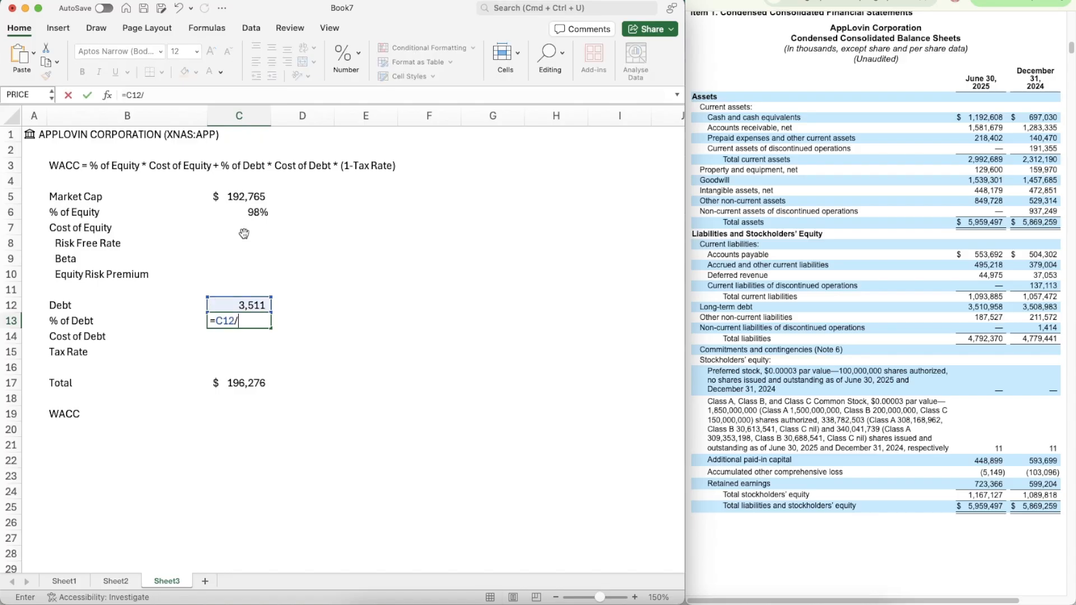
{"action": "type", "text": "/"}
{"action": "left_click", "coordinate": [237, 381]}
{"action": "key", "text": "Return"}
- Copy the percentage formatting of % of Equity in C6 to % of Debt in C13
{"action": "key", "text": "Up"}
{"action": "key", "text": "Up"}
{"action": "key", "text": "Up"}
{"action": "key", "text": "Up"}
{"action": "key", "text": "Up"}
{"action": "key", "text": "Up"}
{"action": "key", "text": "Up"}
{"action": "key", "text": "Up"}
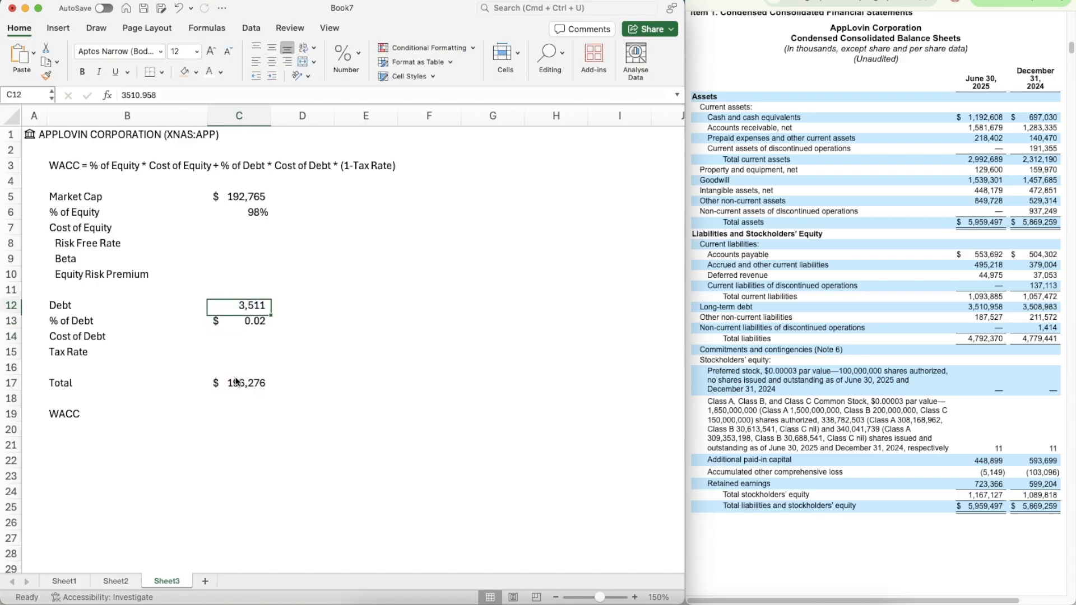
{"action": "key", "text": "super+shift+c"}
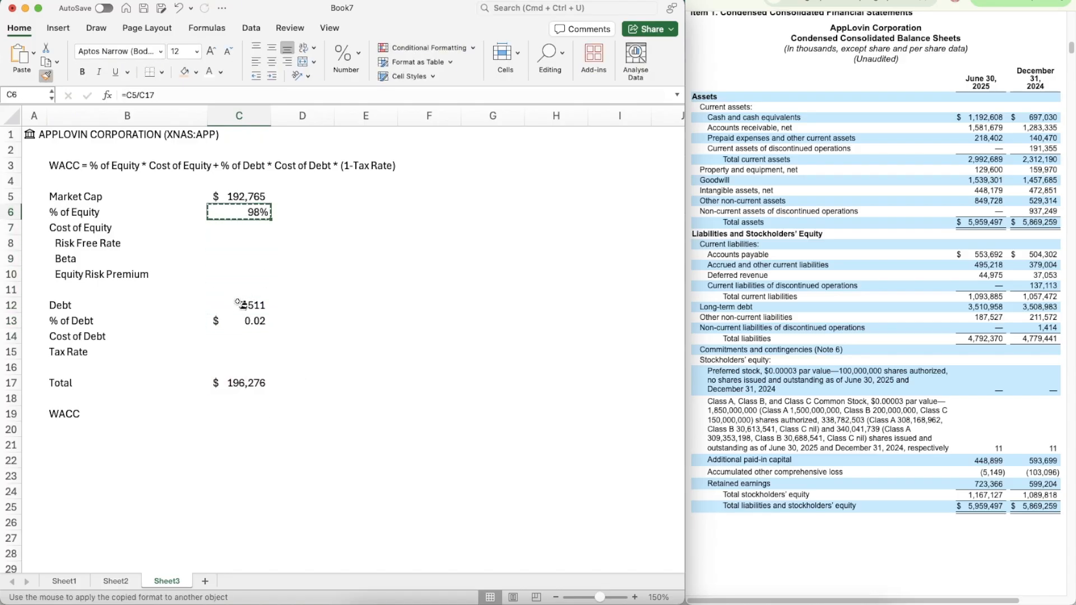
{"action": "left_click", "coordinate": [230, 320]}
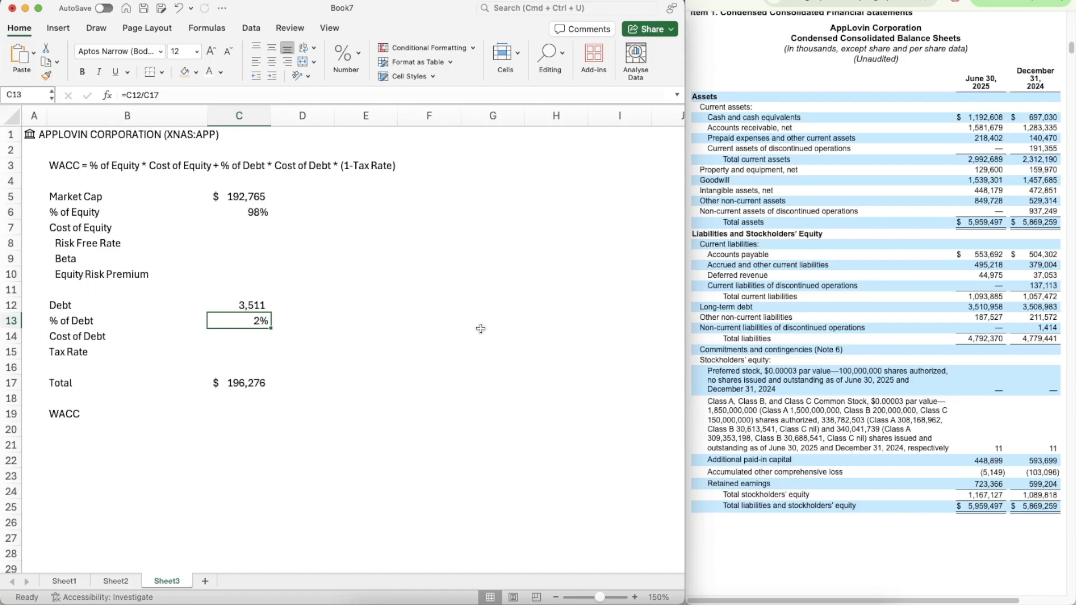
- Search the notes to AppLovin's June 30, 2025 financial statements for debt interest details to use for the Cost of Debt
{"action": "key", "text": "Down"}
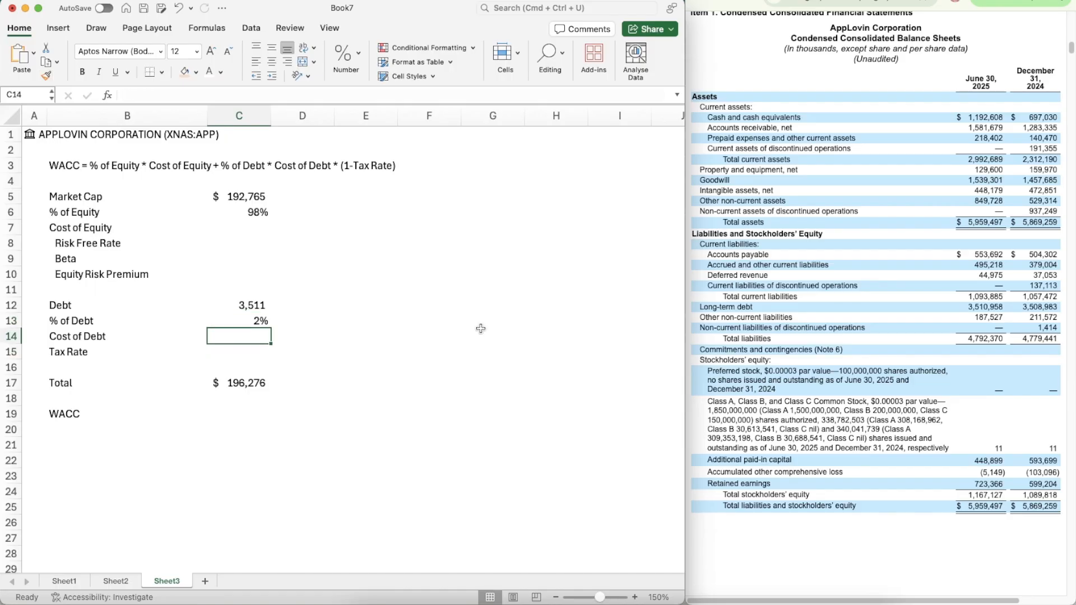
{"action": "scroll", "coordinate": [751, 375], "scroll_direction": "down", "scroll_amount": 20}
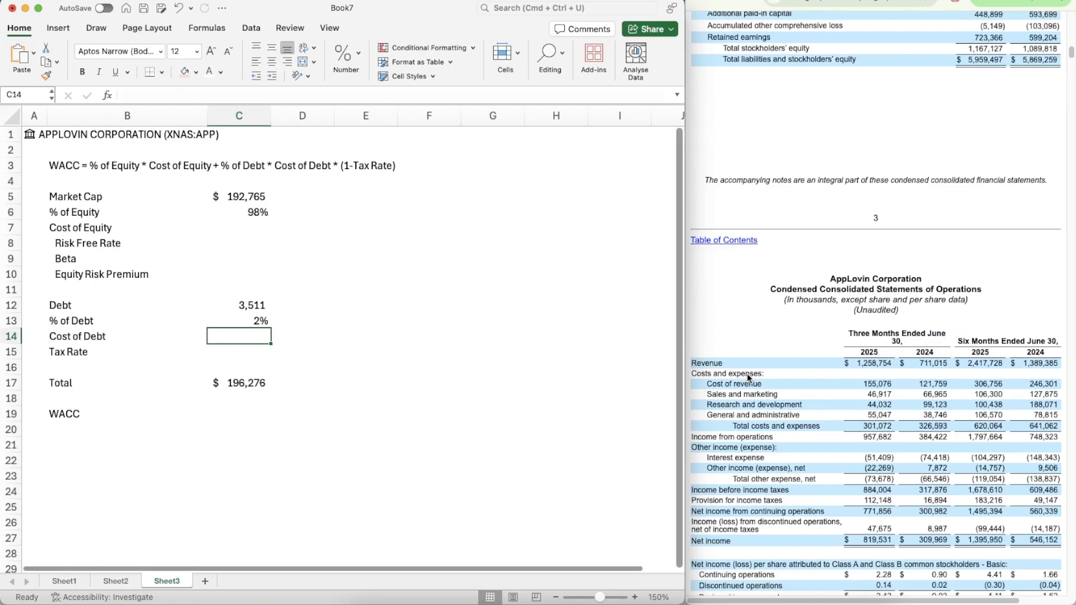
{"action": "scroll", "coordinate": [807, 395], "scroll_direction": "down", "scroll_amount": 20}
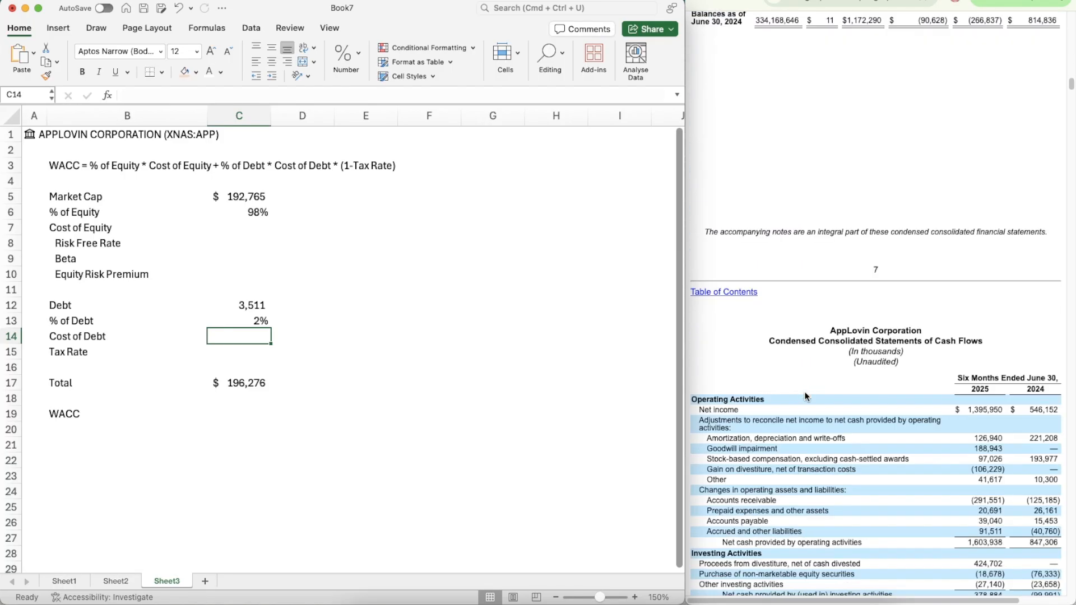
{"action": "scroll", "coordinate": [804, 394], "scroll_direction": "down", "scroll_amount": 10}
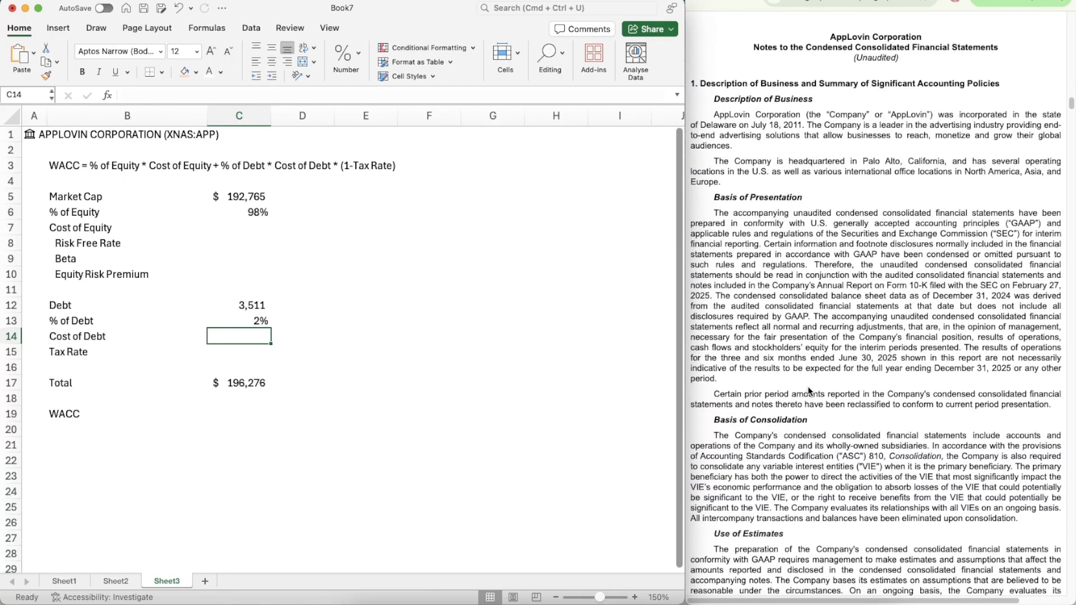
{"action": "scroll", "coordinate": [808, 390], "scroll_direction": "down", "scroll_amount": 20}
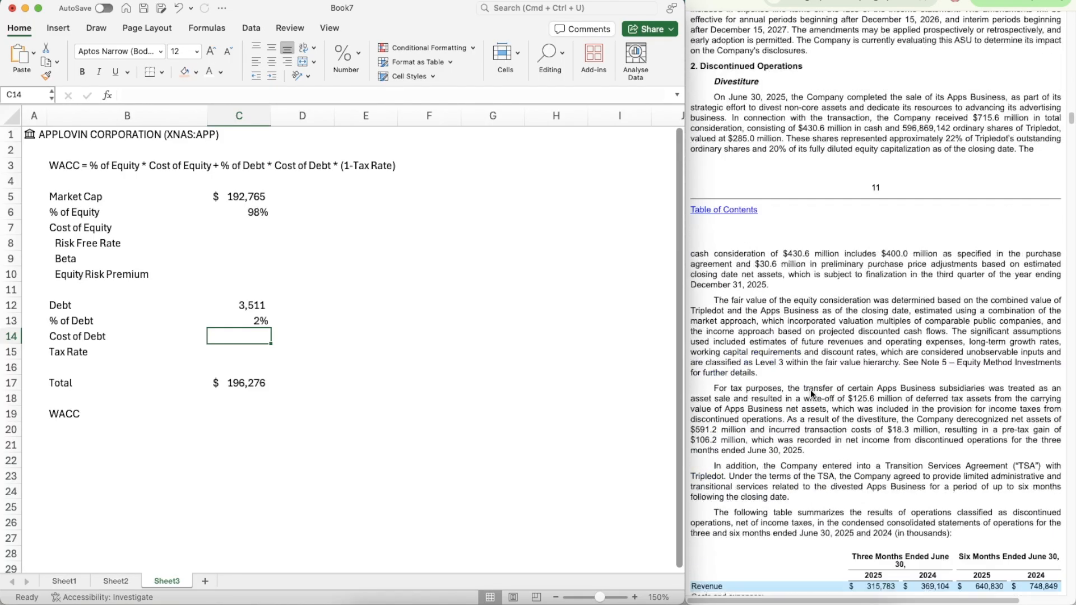
{"action": "scroll", "coordinate": [810, 394], "scroll_direction": "down", "scroll_amount": 20}
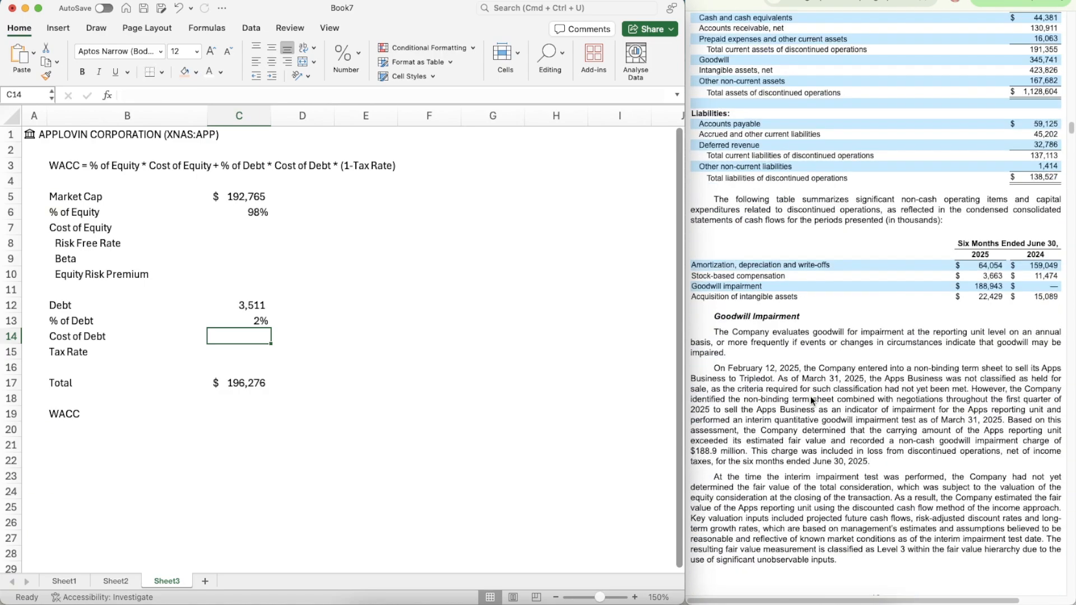
{"action": "scroll", "coordinate": [810, 400], "scroll_direction": "down", "scroll_amount": 20}
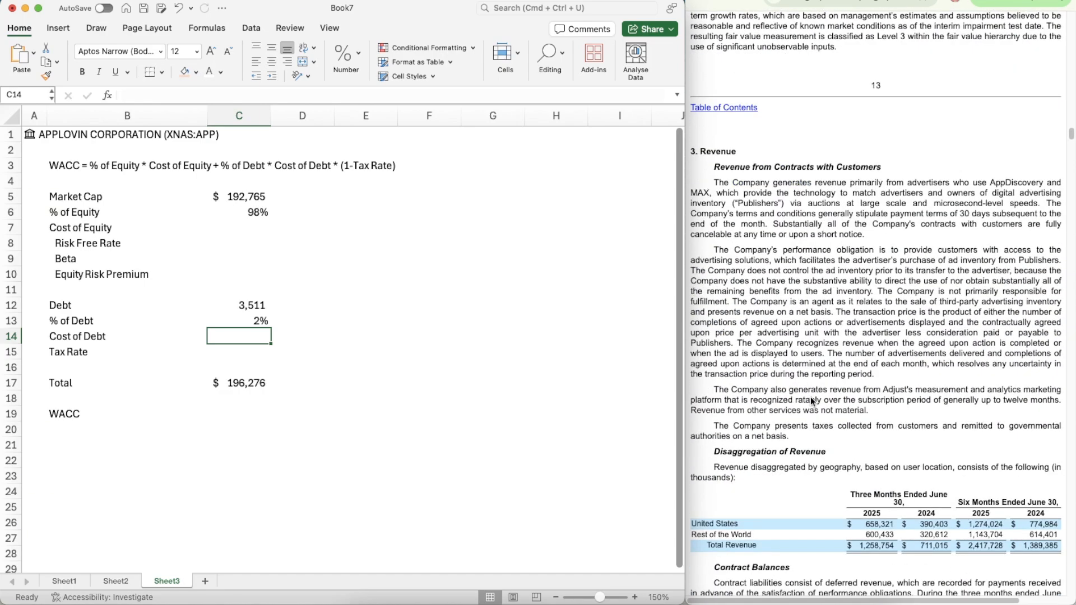
{"action": "scroll", "coordinate": [811, 401], "scroll_direction": "down", "scroll_amount": 10}
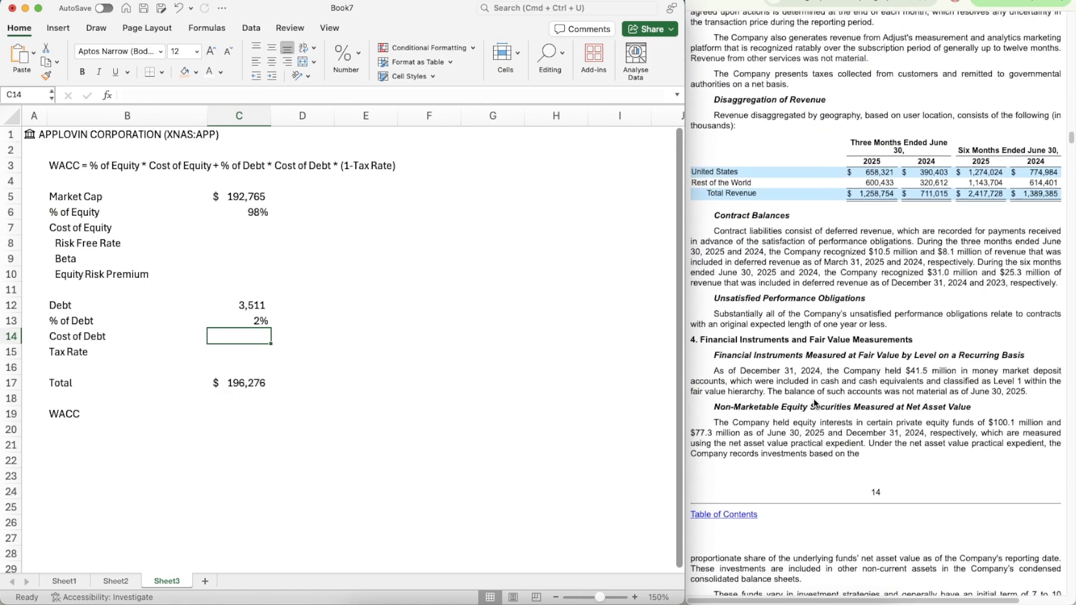
{"action": "scroll", "coordinate": [814, 398], "scroll_direction": "down", "scroll_amount": 10}
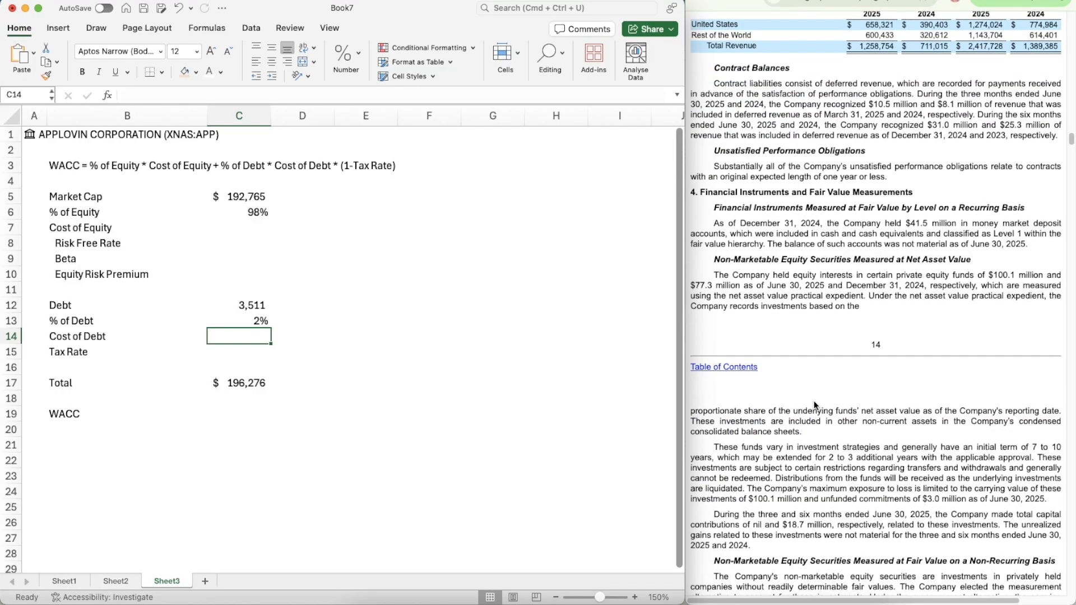
{"action": "scroll", "coordinate": [814, 407], "scroll_direction": "down", "scroll_amount": 10}
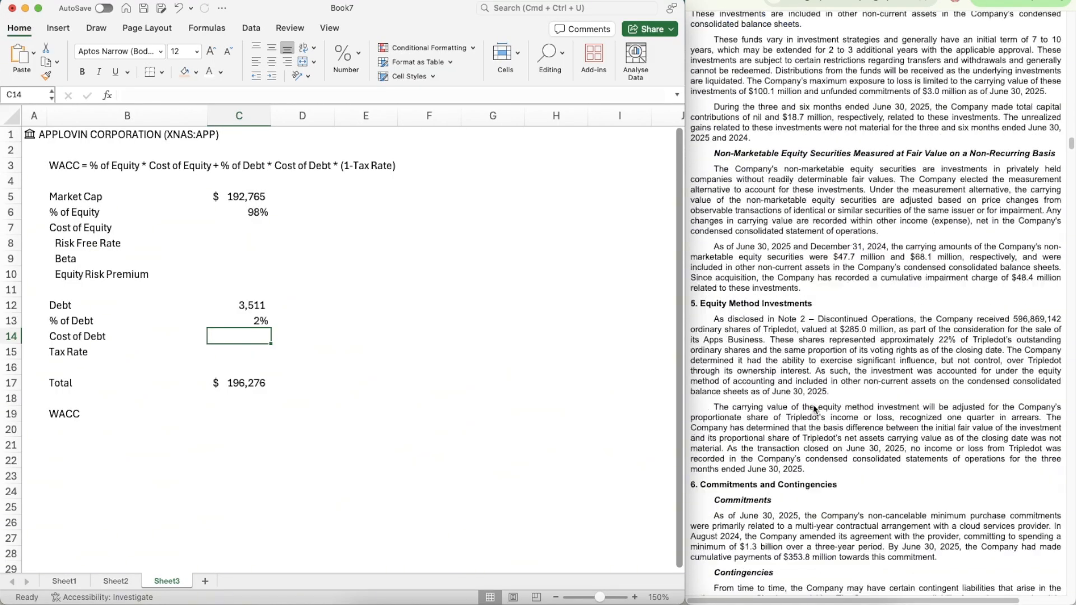
{"action": "scroll", "coordinate": [814, 408], "scroll_direction": "down", "scroll_amount": 10}
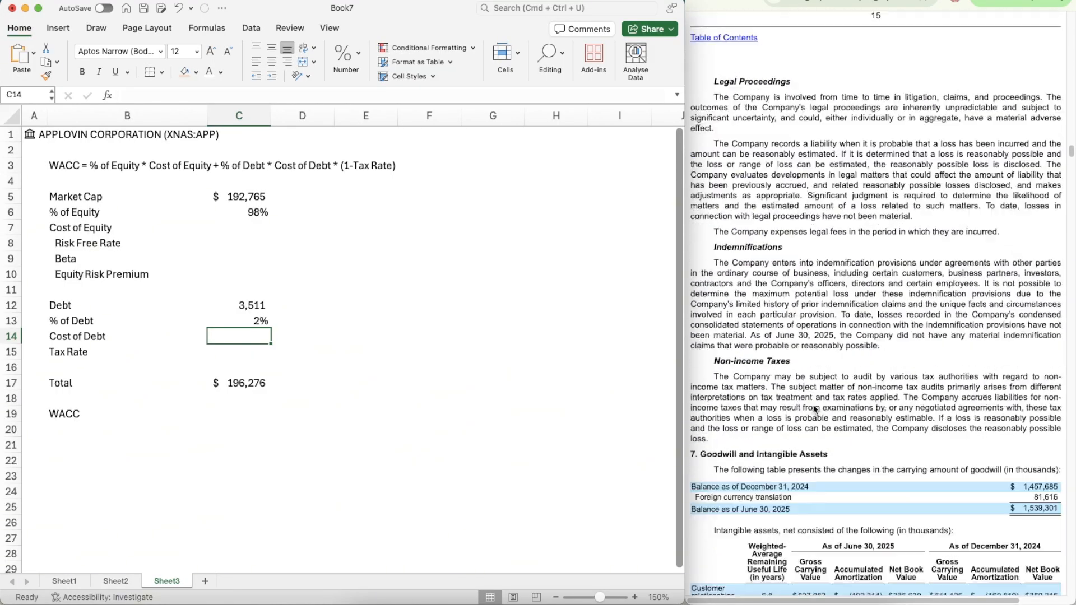
{"action": "scroll", "coordinate": [814, 408], "scroll_direction": "down", "scroll_amount": 10}
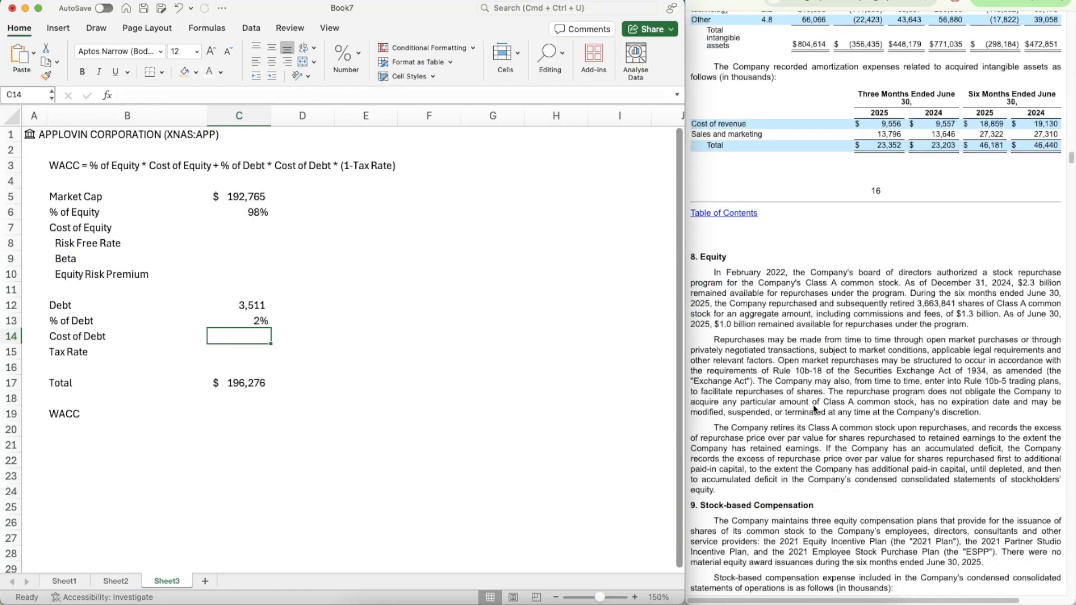
{"action": "scroll", "coordinate": [814, 408], "scroll_direction": "down", "scroll_amount": 10}
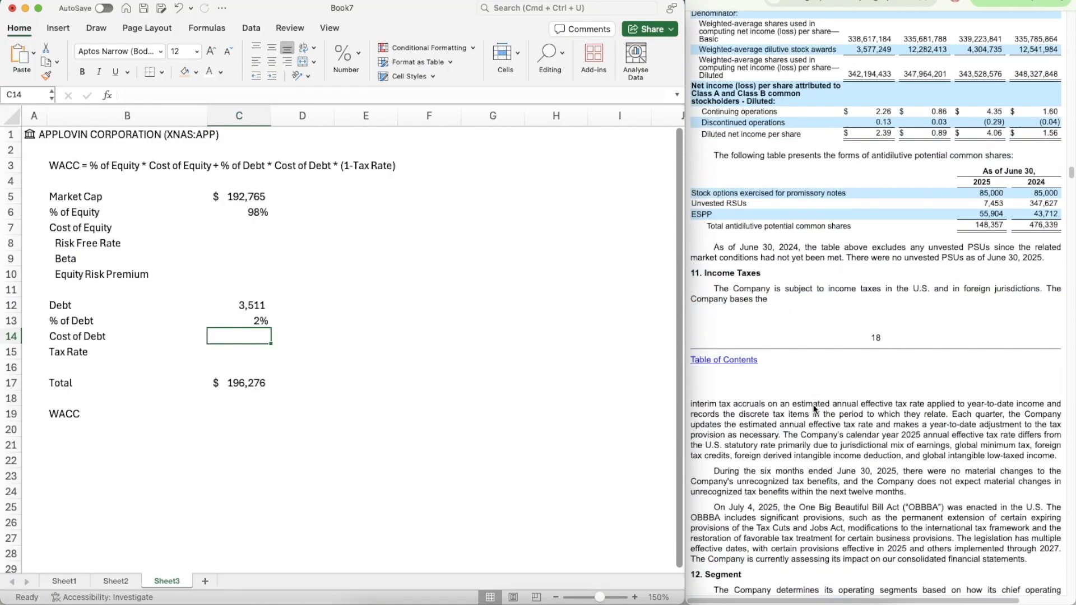
{"action": "scroll", "coordinate": [814, 408], "scroll_direction": "down", "scroll_amount": 10}
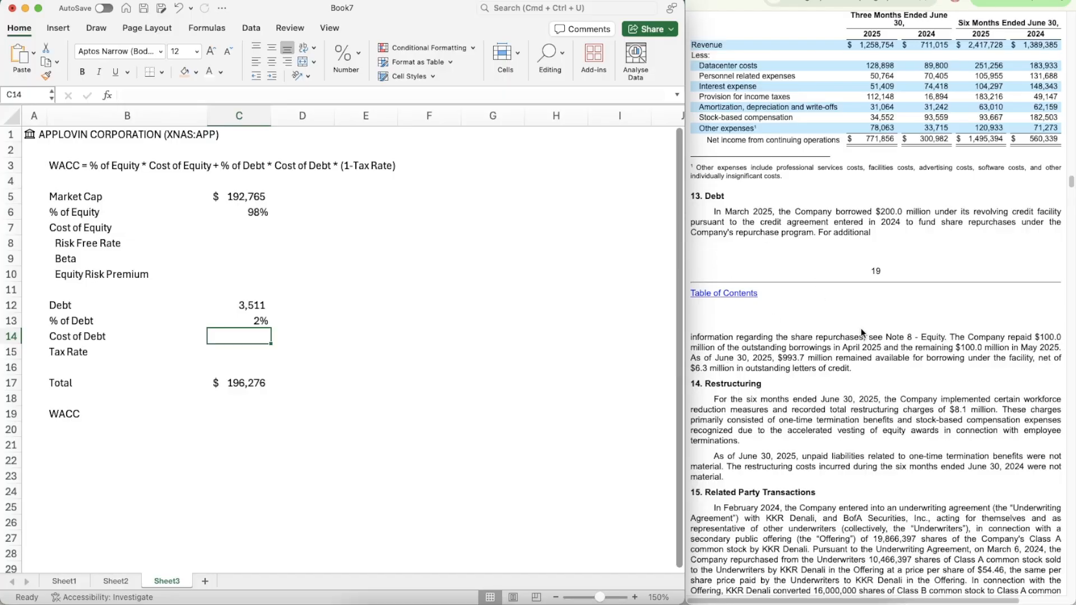
- Calculate Cost of Debt in C14 from the doubled six-month 2025 interest expense with =(104.297*2)/C12 and format it as a percentage
{"action": "scroll", "coordinate": [806, 476], "scroll_direction": "up", "scroll_amount": 20}
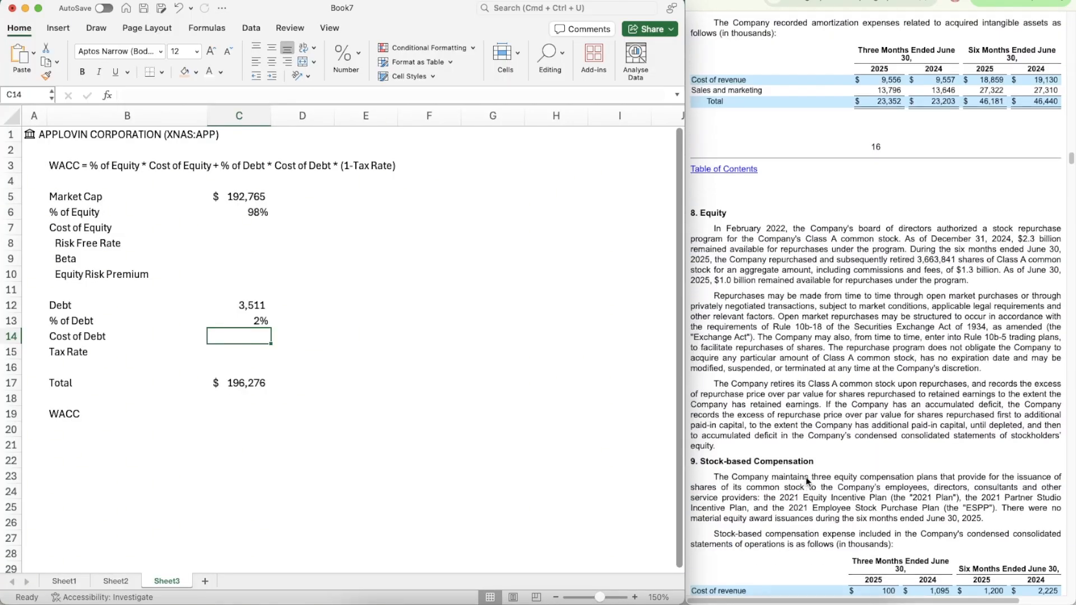
{"action": "scroll", "coordinate": [805, 477], "scroll_direction": "up", "scroll_amount": 20}
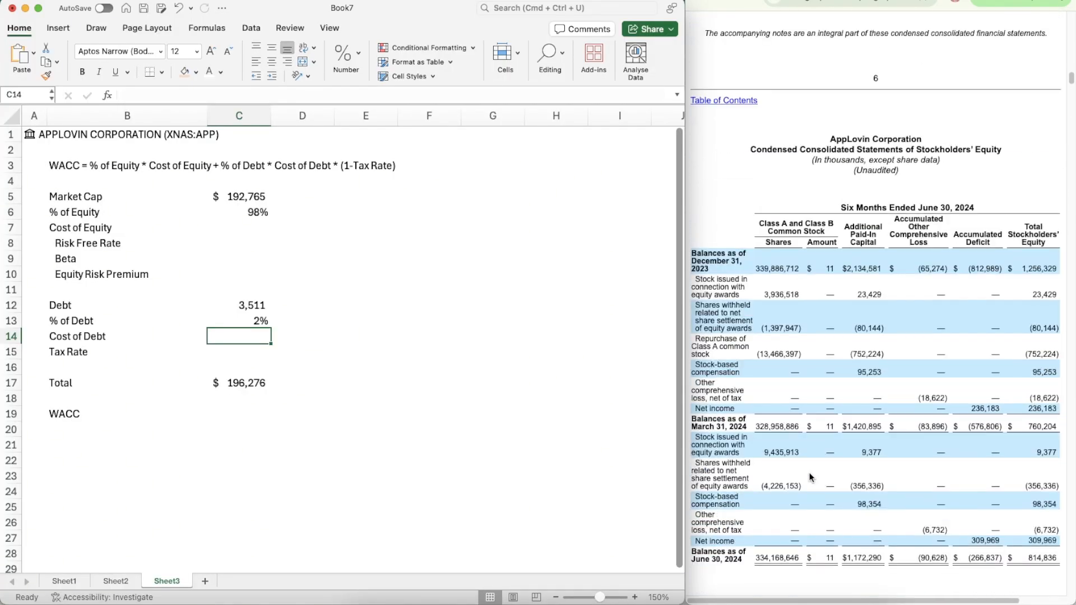
{"action": "scroll", "coordinate": [809, 476], "scroll_direction": "down", "scroll_amount": 15}
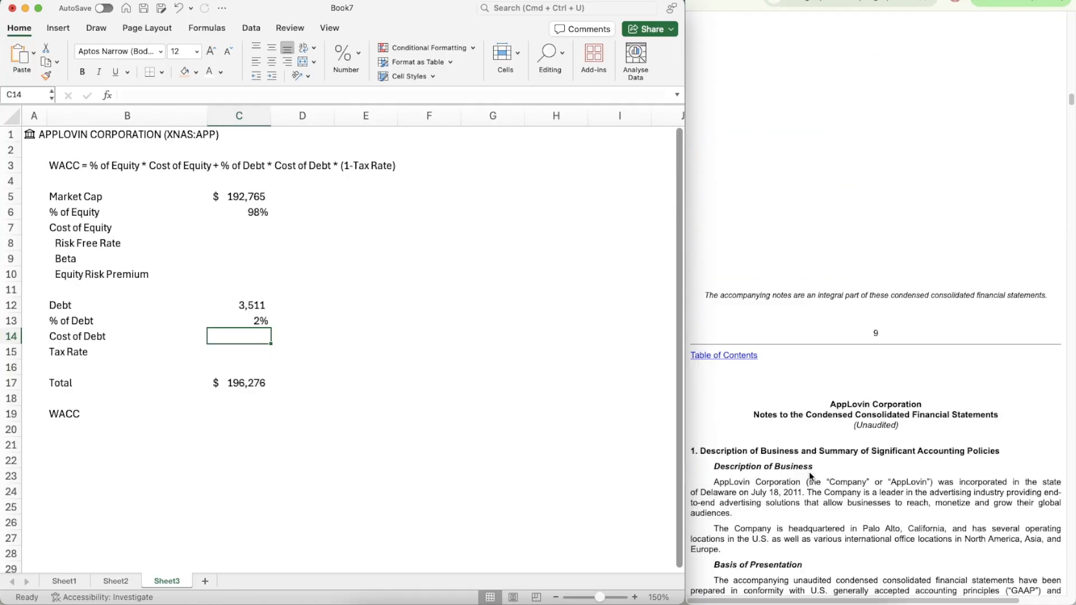
{"action": "scroll", "coordinate": [809, 476], "scroll_direction": "up", "scroll_amount": 5}
{"action": "scroll", "coordinate": [809, 476], "scroll_direction": "up", "scroll_amount": 20}
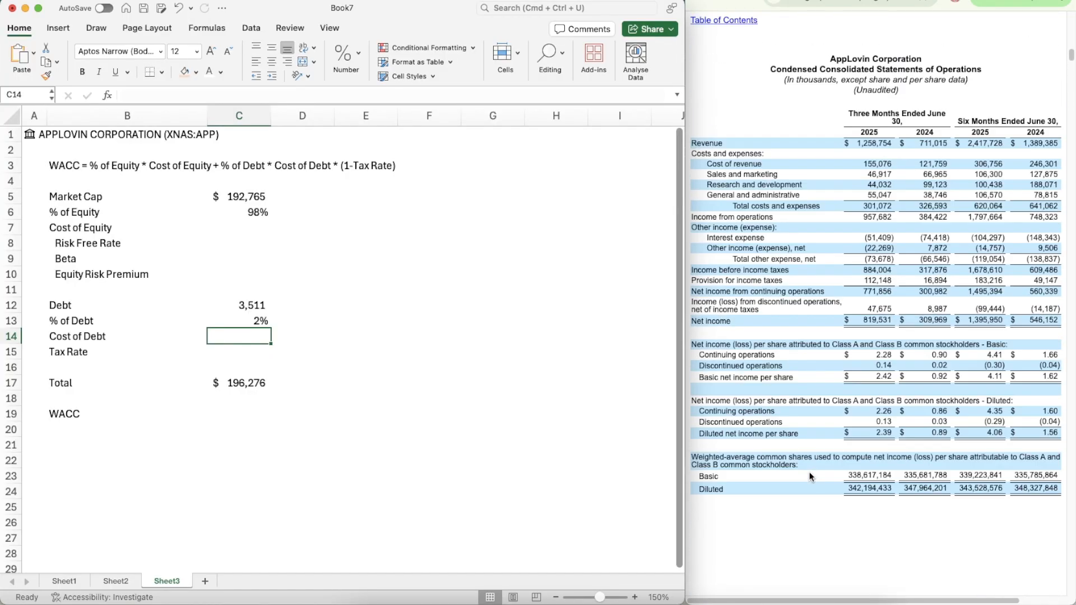
{"action": "scroll", "coordinate": [809, 476], "scroll_direction": "down", "scroll_amount": 5}
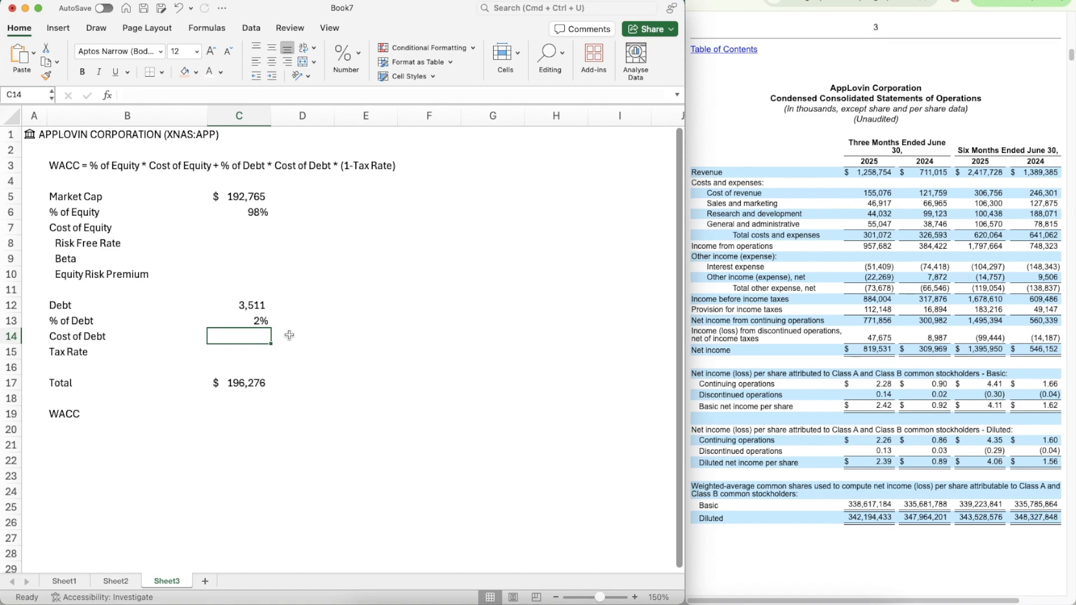
{"action": "type", "text": "=10"}
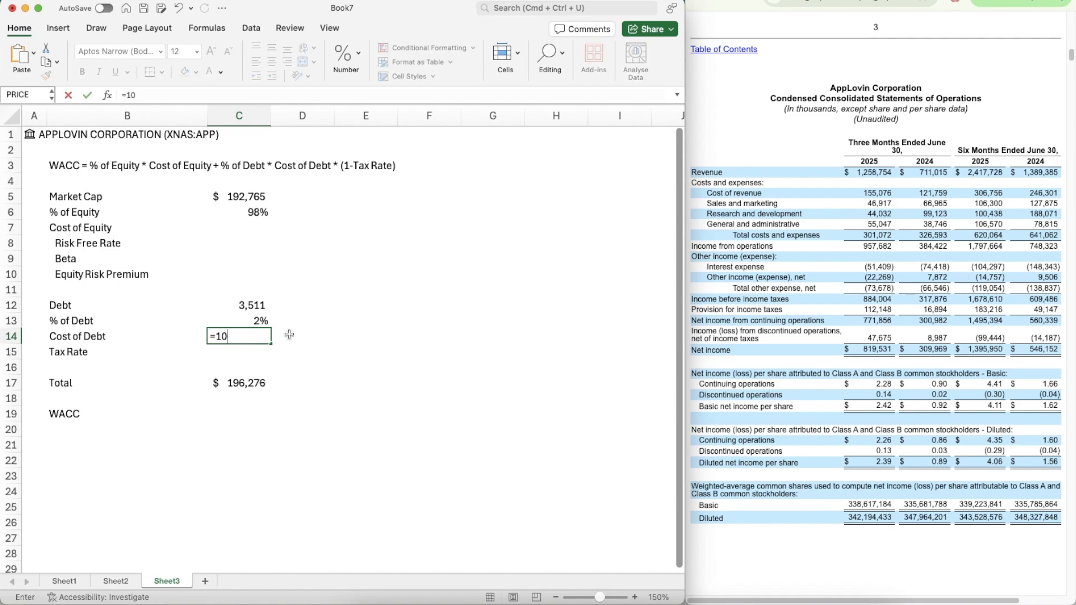
{"action": "type", "text": "4.297*2)/"}
{"action": "left_click", "coordinate": [230, 307]}
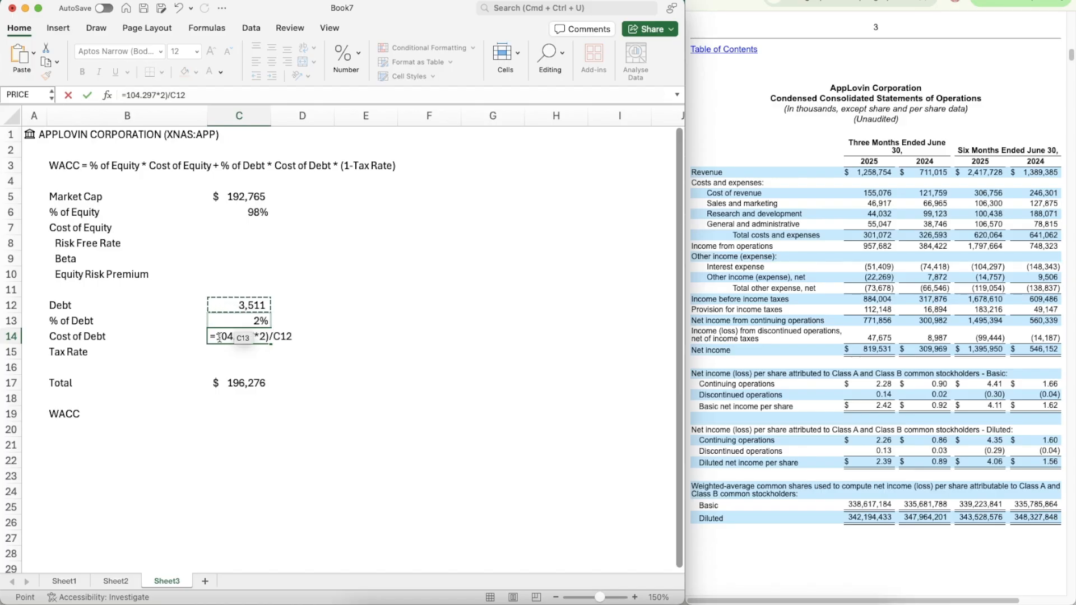
{"action": "left_click", "coordinate": [220, 337]}
{"action": "type", "text": "("}
{"action": "key", "text": "Return"}
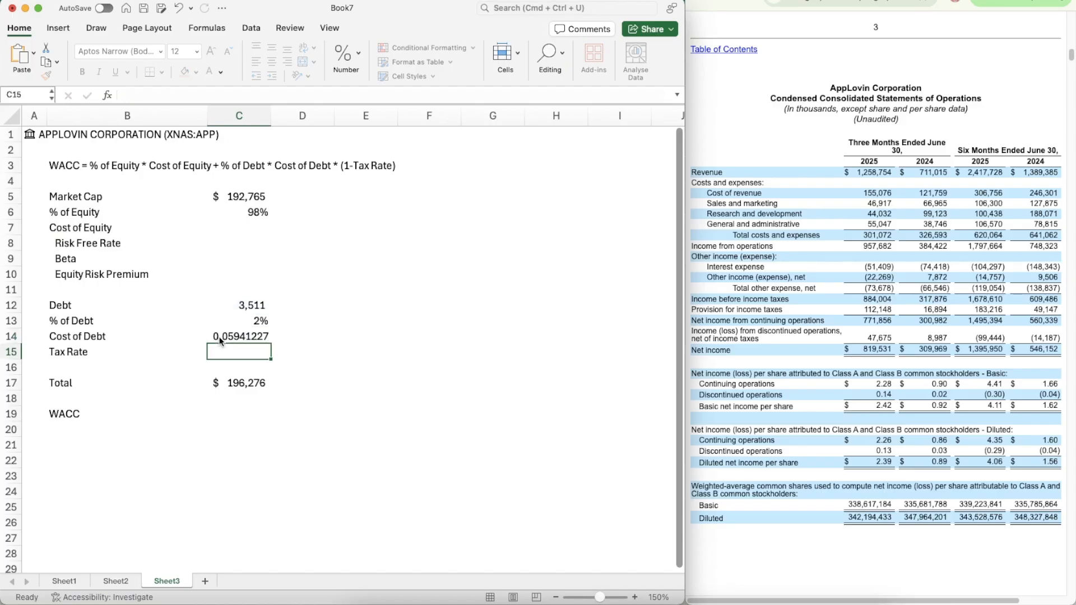
{"action": "key", "text": "ctrl+shift+5"}
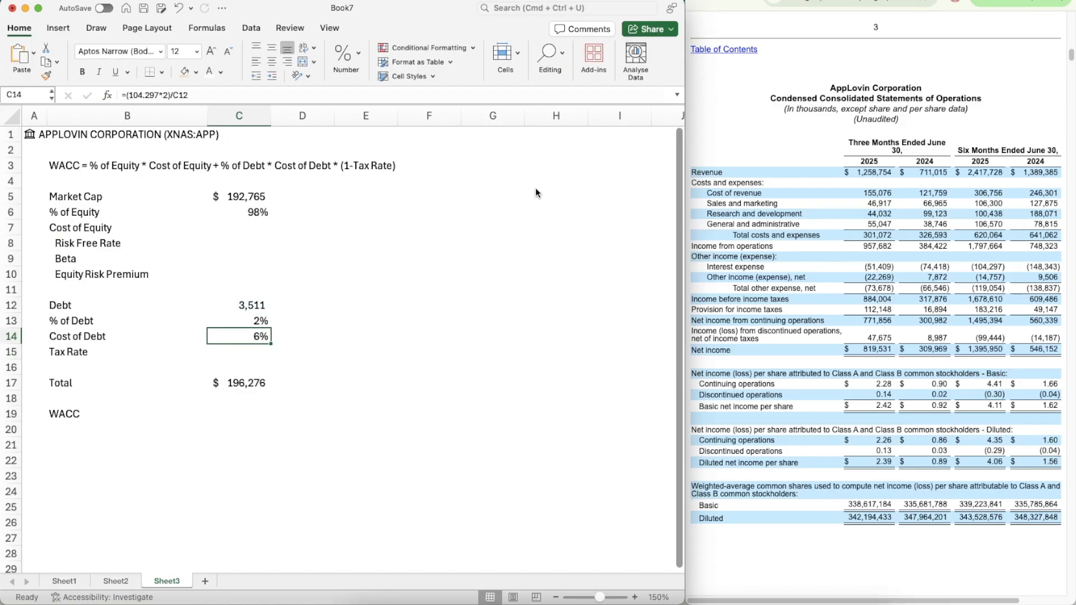
- Check the 2025 taxes as % of EBIT in the DCF on Sheet2 and enter 5% as the Tax Rate in Sheet3's C15
{"action": "key", "text": "Return"}
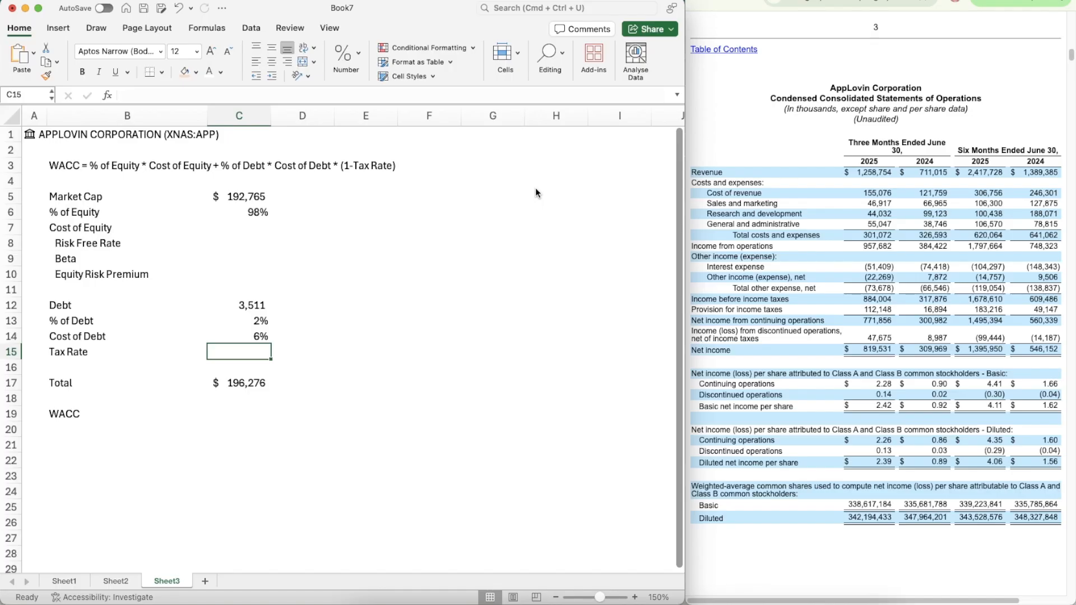
{"action": "left_click", "coordinate": [115, 581]}
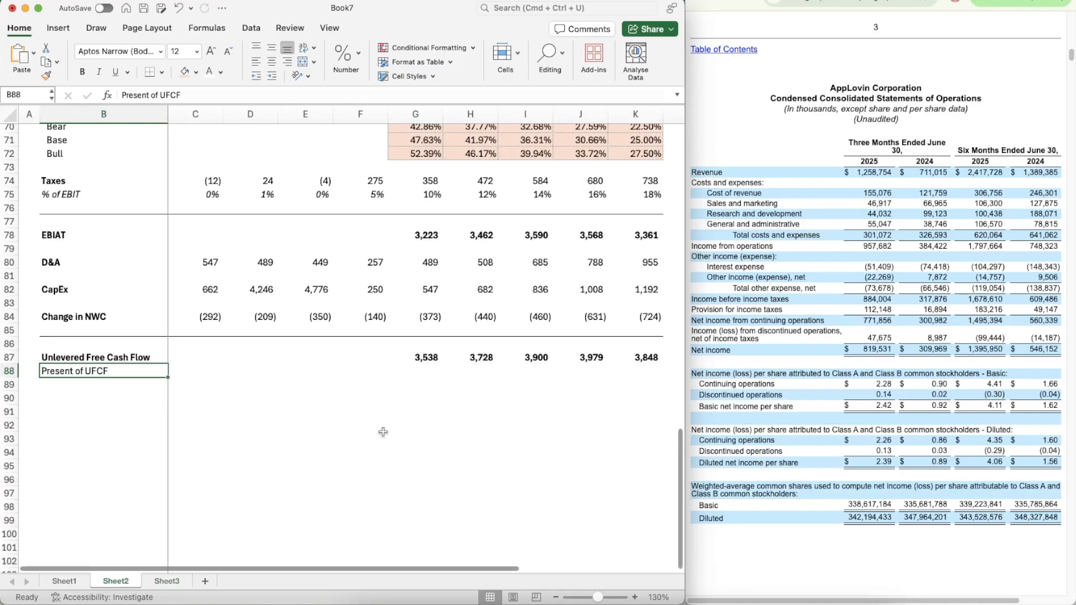
{"action": "scroll", "coordinate": [383, 433], "scroll_direction": "up", "scroll_amount": 3}
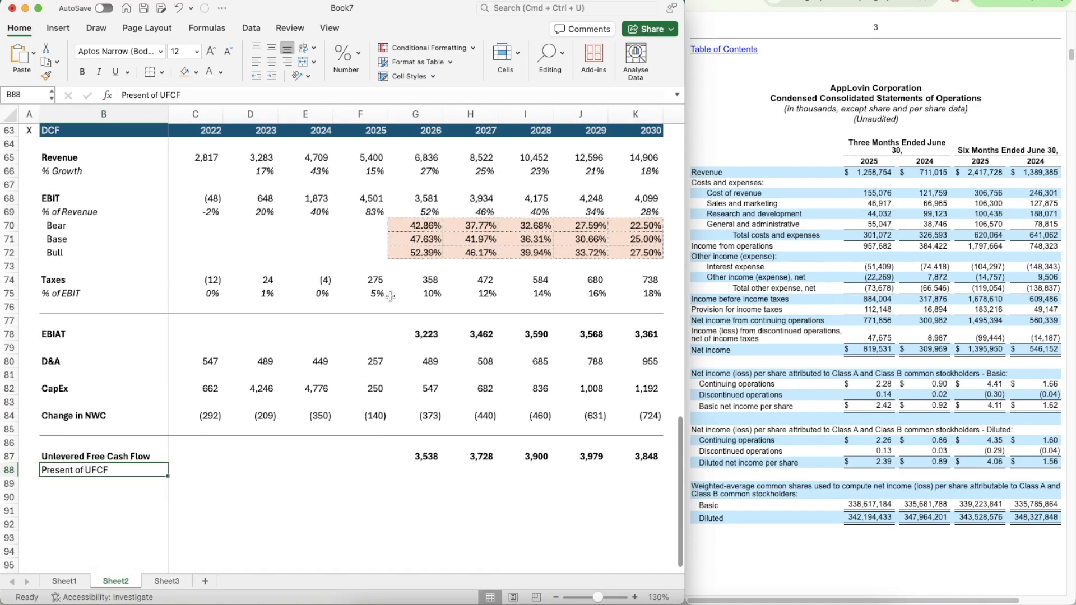
{"action": "left_click", "coordinate": [171, 580]}
{"action": "type", "text": "5"}
{"action": "key", "text": "Return"}
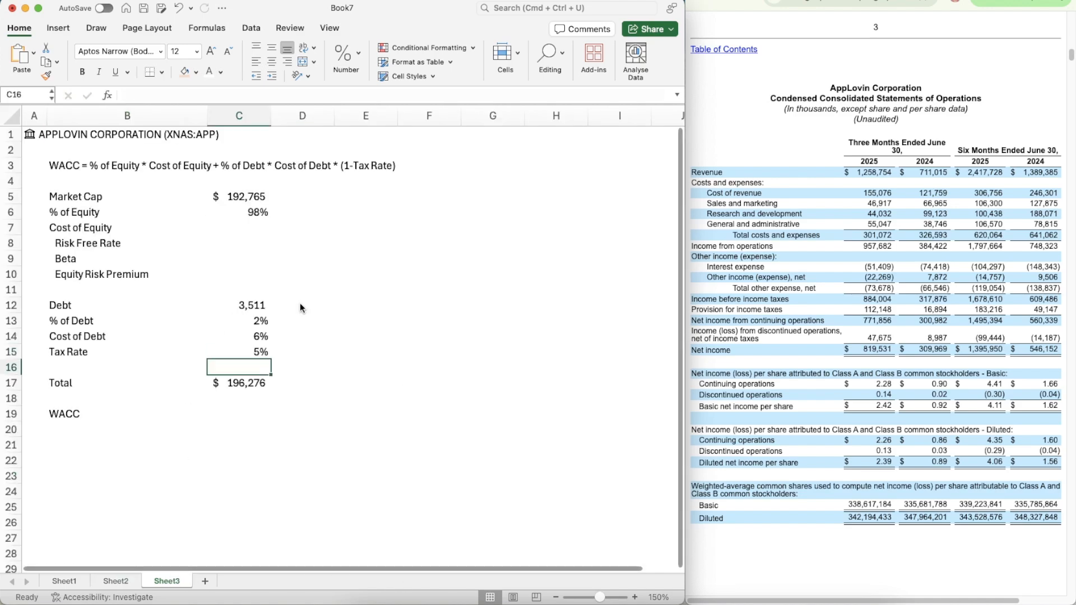
- Look up the U.S. 10 Year Treasury yield on CNBC and enter 4.059% as the Risk Free Rate in Sheet3's C8
{"action": "key", "text": "Up"}
{"action": "key", "text": "Up"}
{"action": "key", "text": "Up"}
{"action": "key", "text": "Up"}
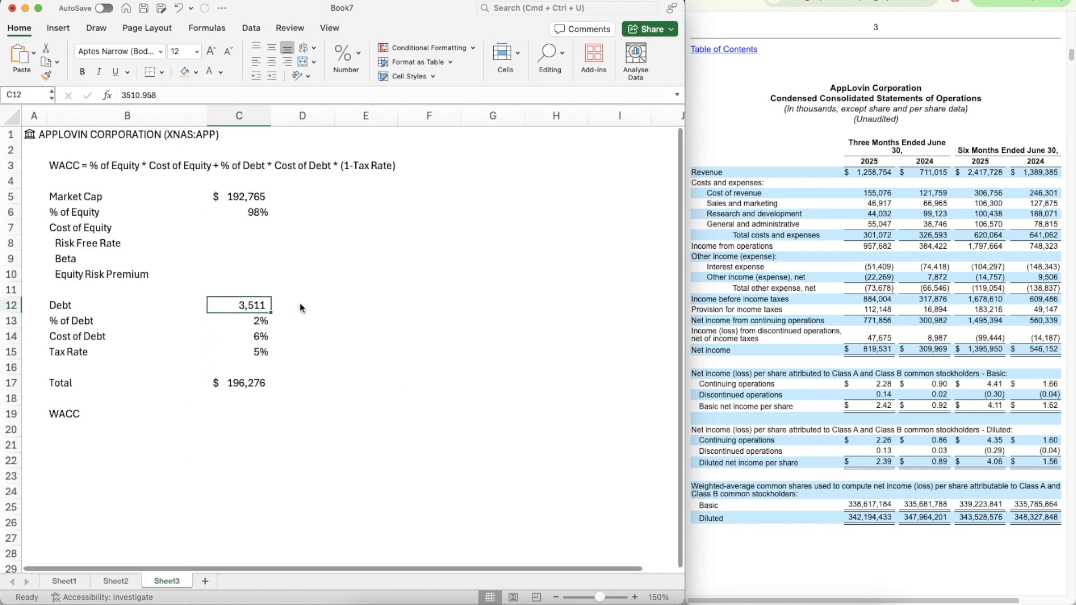
{"action": "key", "text": "Up"}
{"action": "key", "text": "Up"}
{"action": "key", "text": "Up"}
{"action": "key", "text": "Up"}
{"action": "key", "text": "Up"}
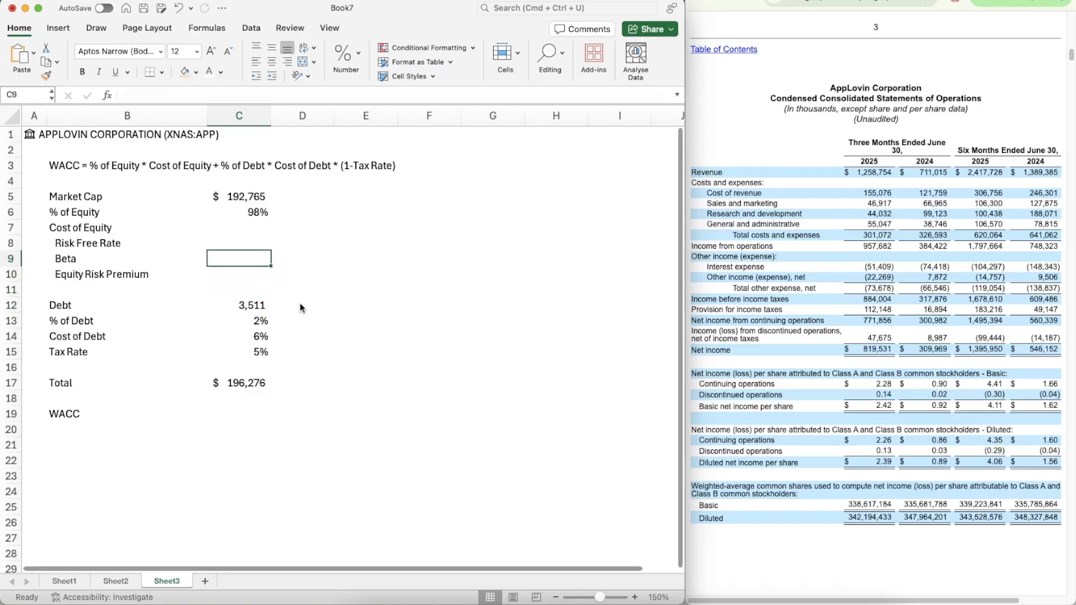
{"action": "key", "text": "Down"}
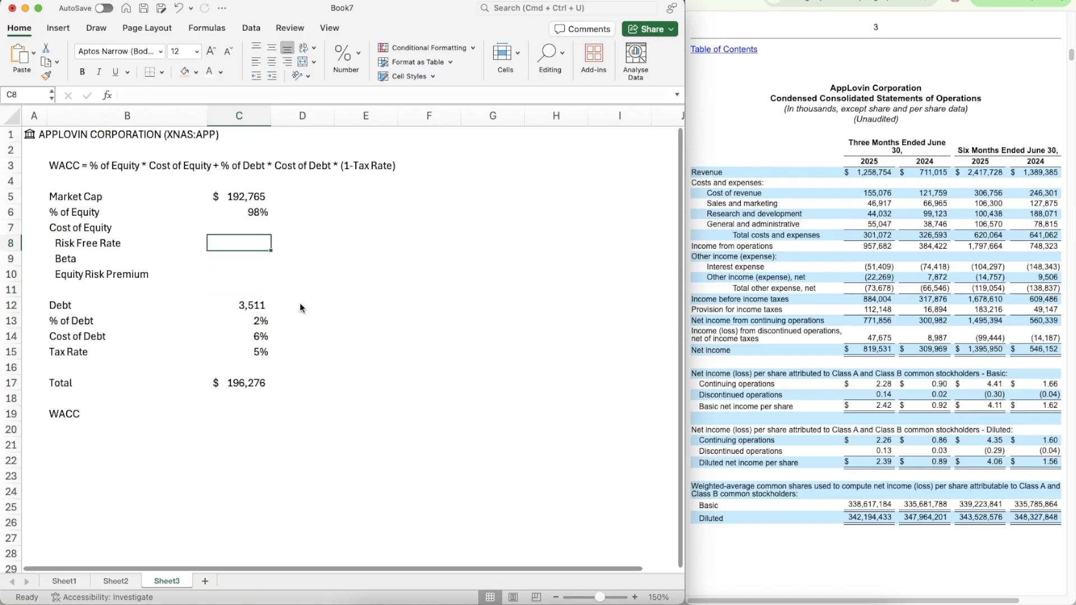
{"action": "left_click", "coordinate": [866, 1]}
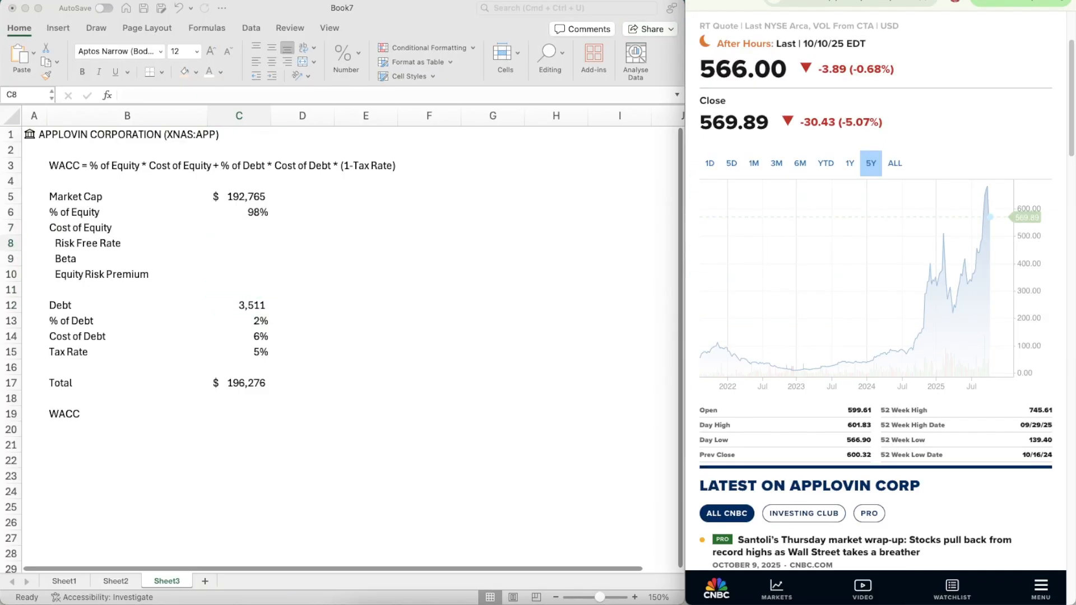
{"action": "scroll", "coordinate": [866, 61], "scroll_direction": "down", "scroll_amount": 1}
{"action": "scroll", "coordinate": [866, 62], "scroll_direction": "up", "scroll_amount": 4}
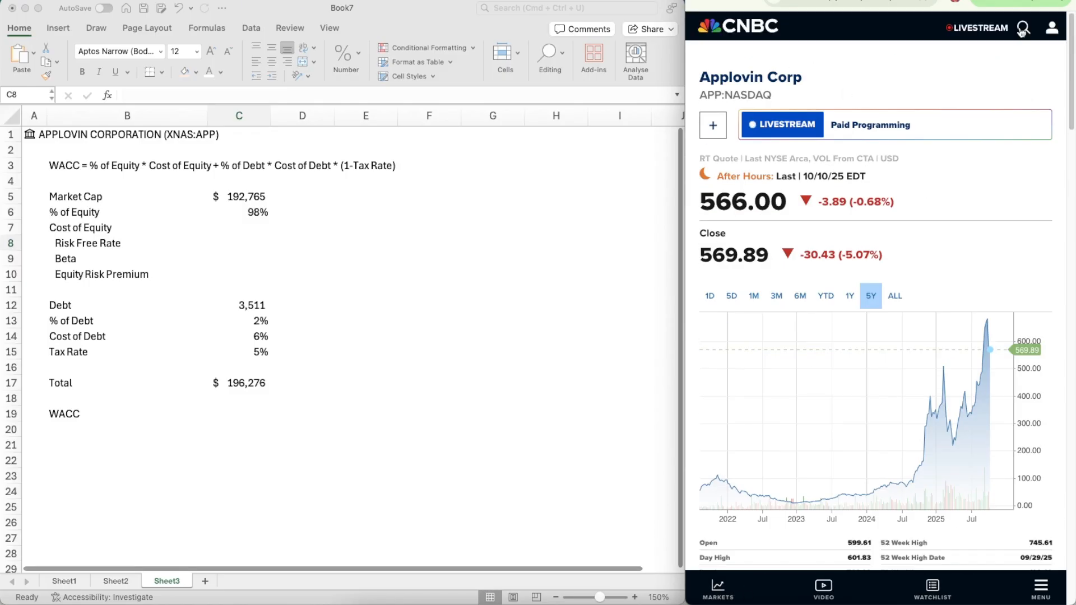
{"action": "left_click", "coordinate": [1022, 32]}
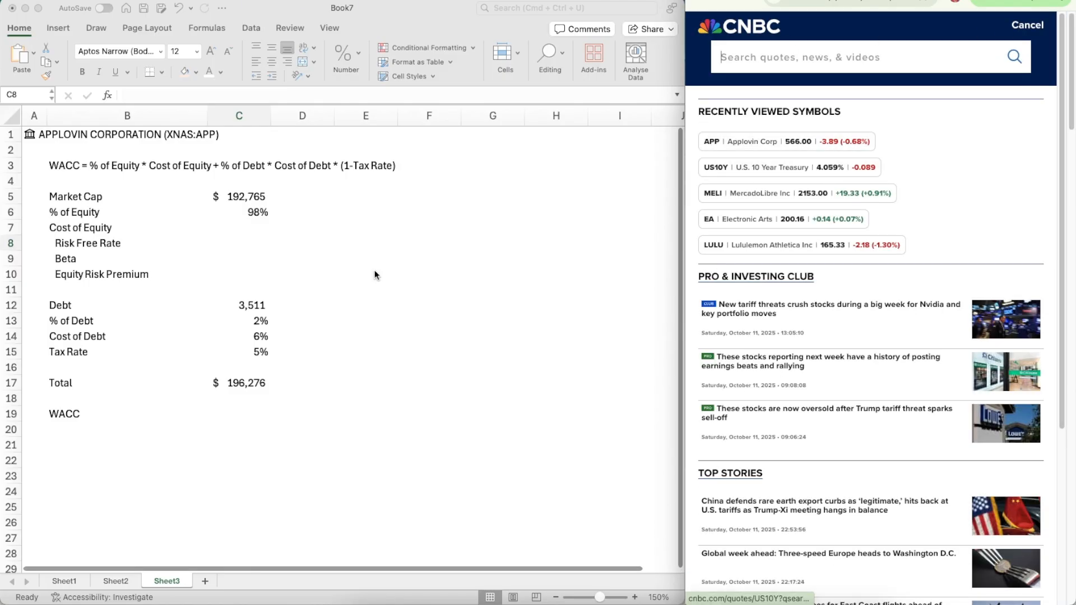
{"action": "left_click", "coordinate": [251, 243]}
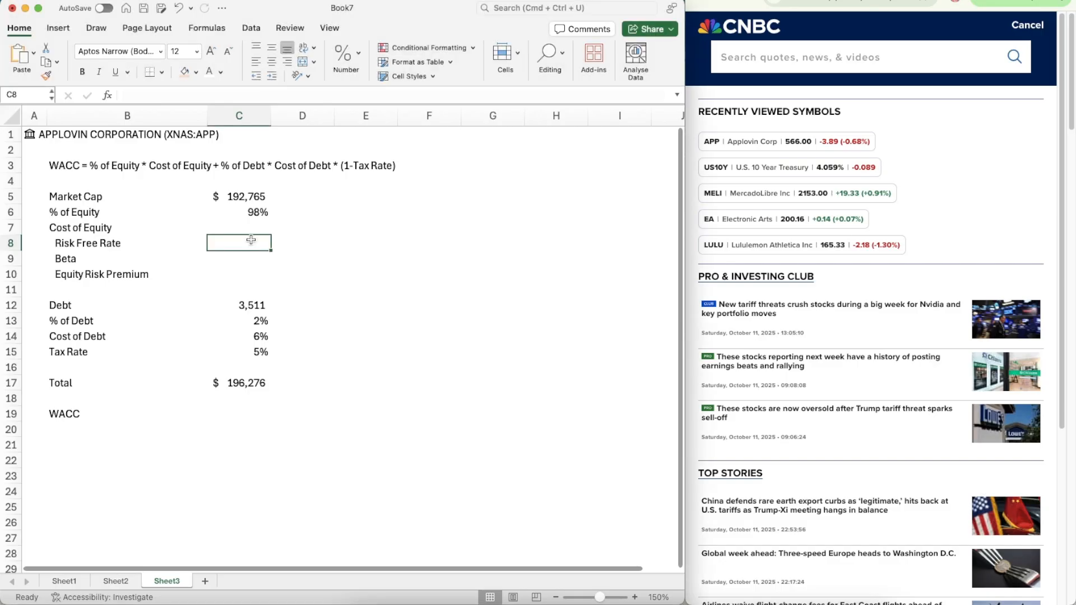
{"action": "type", "text": "4.059"}
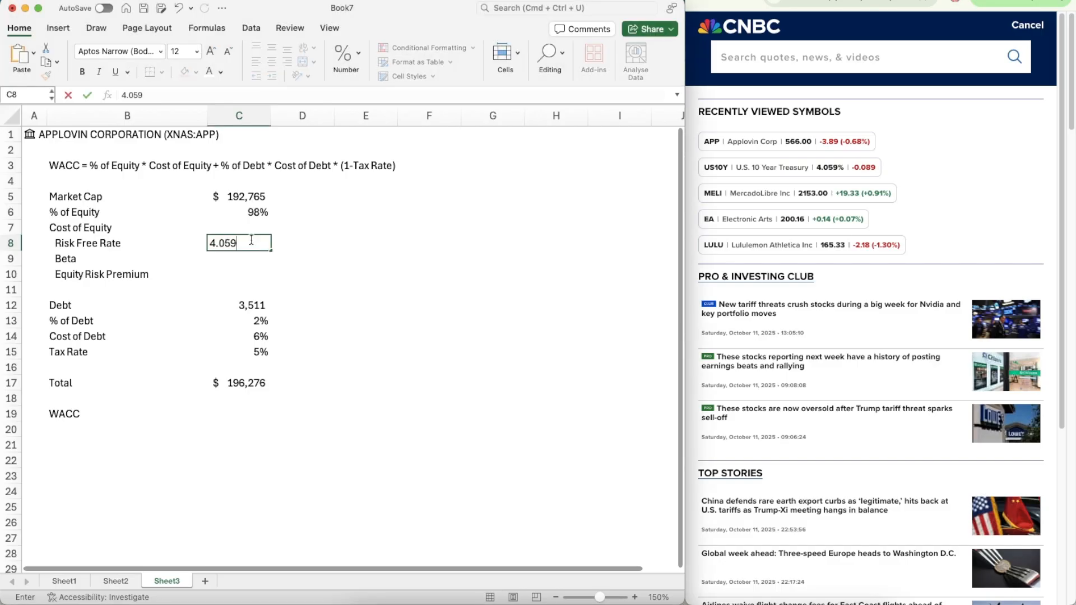
{"action": "type", "text": "%"}
{"action": "key", "text": "Return"}
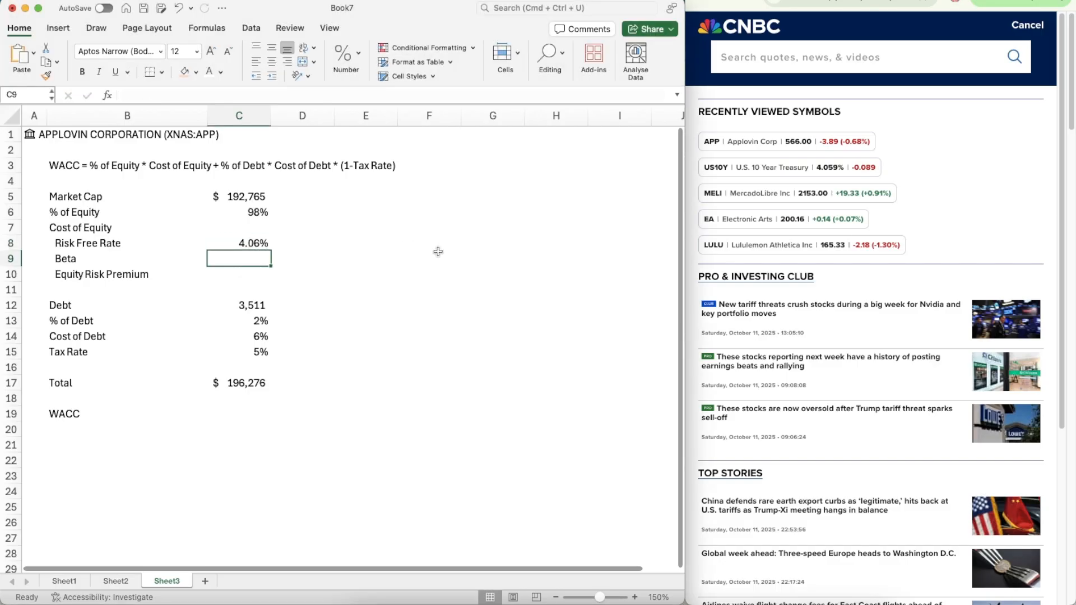
- Add the section label Beta in B22 below the WACC row
{"action": "key", "text": "Down"}
{"action": "key", "text": "Up"}
{"action": "key", "text": "Down"}
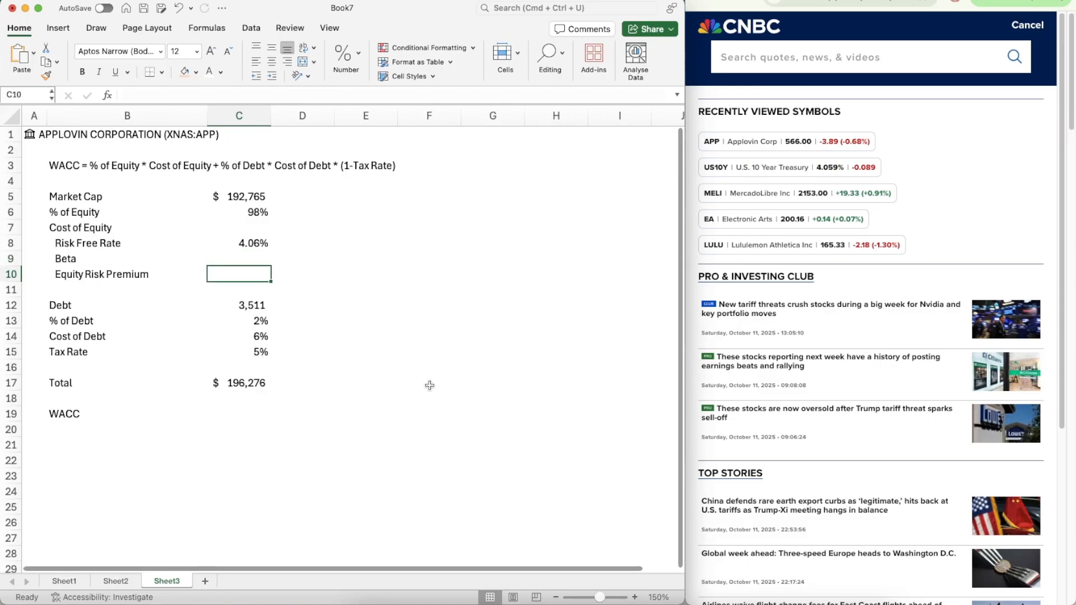
{"action": "scroll", "coordinate": [429, 385], "scroll_direction": "down", "scroll_amount": 5}
{"action": "left_click", "coordinate": [87, 367]}
{"action": "left_click", "coordinate": [57, 320]}
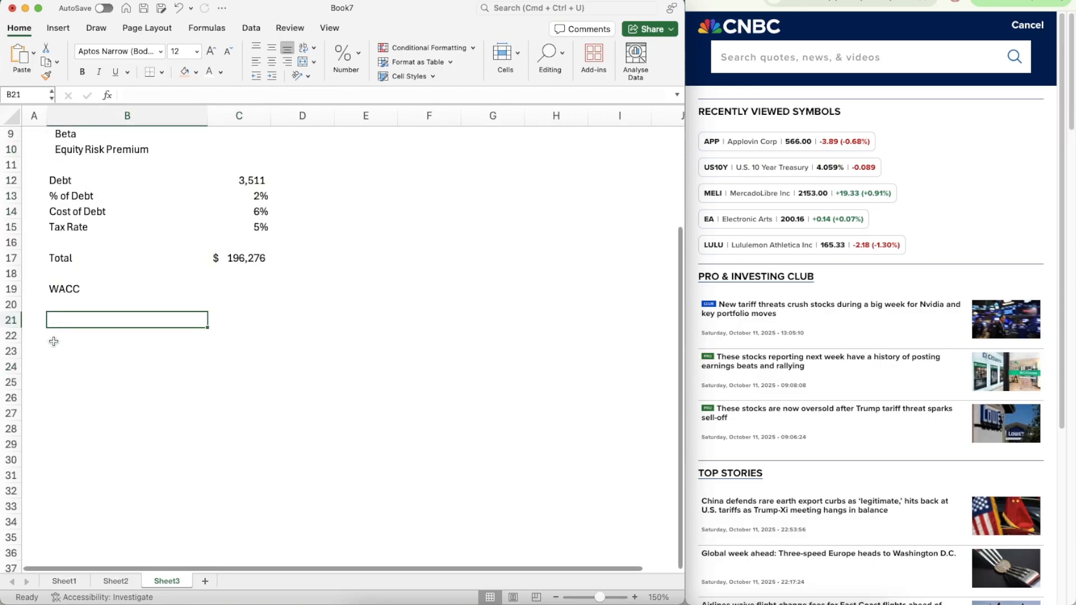
{"action": "left_click", "coordinate": [54, 341]}
{"action": "type", "text": "Beta"}
{"action": "key", "text": "Return"}
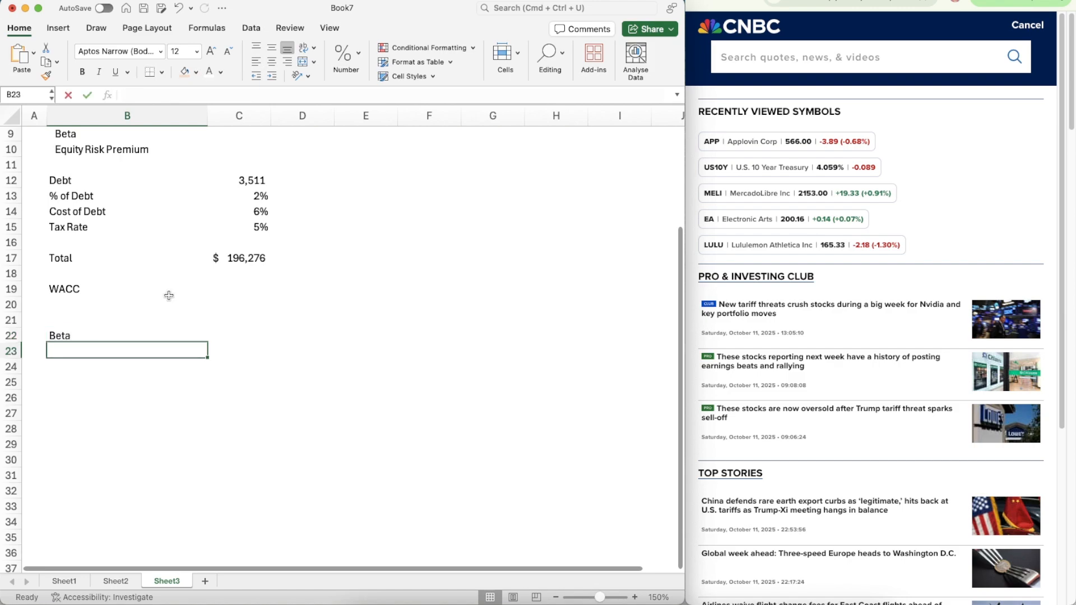
- Add the section label Equity Risk Premium in B26
{"action": "key", "text": "Down"}
{"action": "key", "text": "Down"}
{"action": "key", "text": "Down"}
{"action": "type", "text": "Equity "}
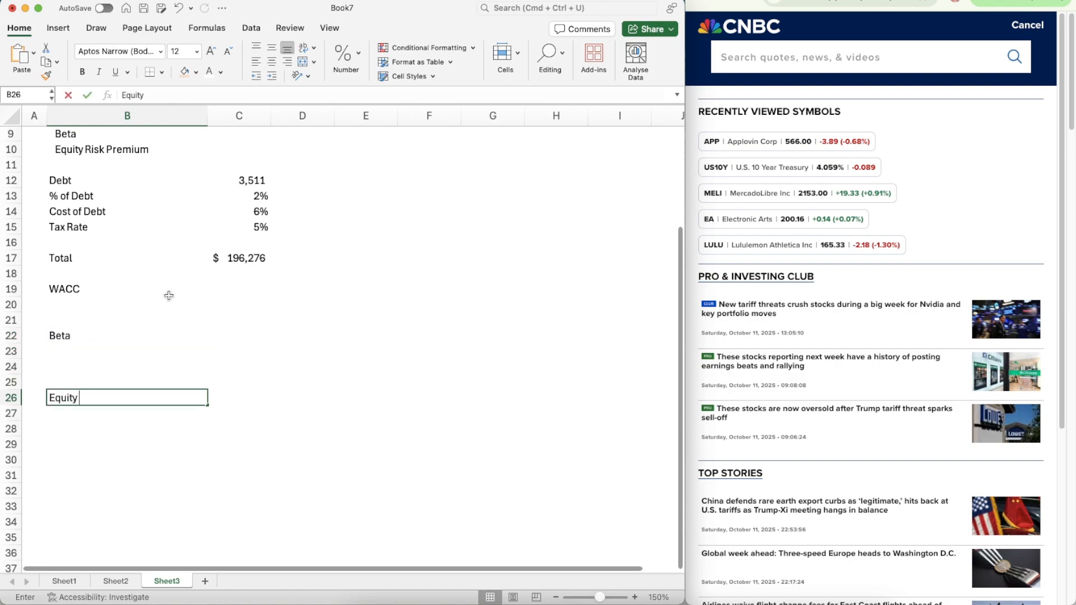
{"action": "type", "text": "Risk Premium"}
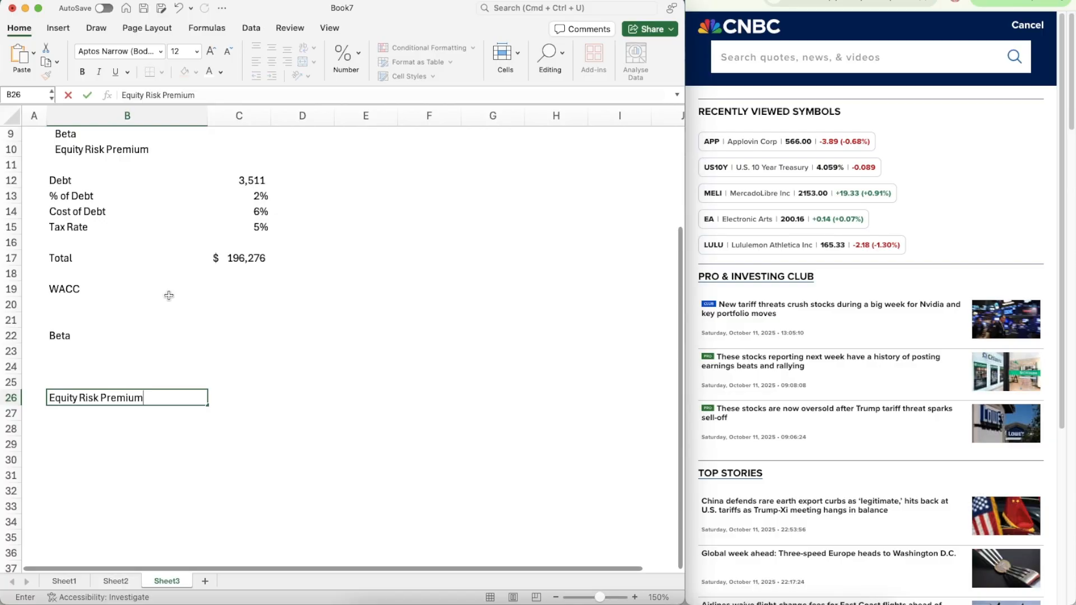
{"action": "key", "text": "Return"}
{"action": "key", "text": "Return"}
- Add the row label US in B28 and the column header 2025 in C27 under Equity Risk Premium
{"action": "scroll", "coordinate": [326, 400], "scroll_direction": "down", "scroll_amount": 2}
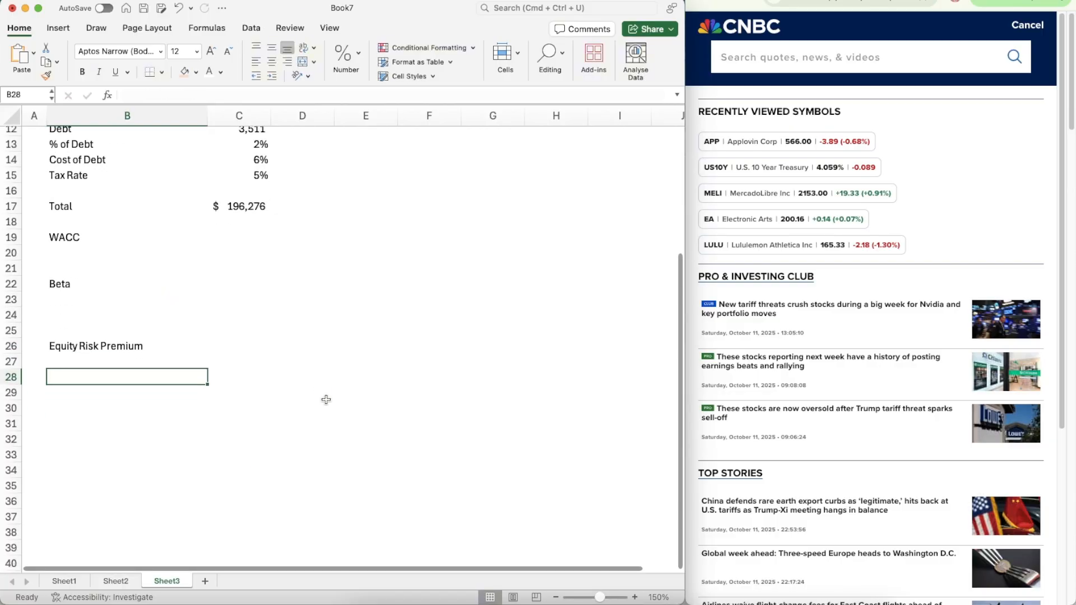
{"action": "type", "text": "US"}
{"action": "key", "text": "Return"}
{"action": "key", "text": "Up"}
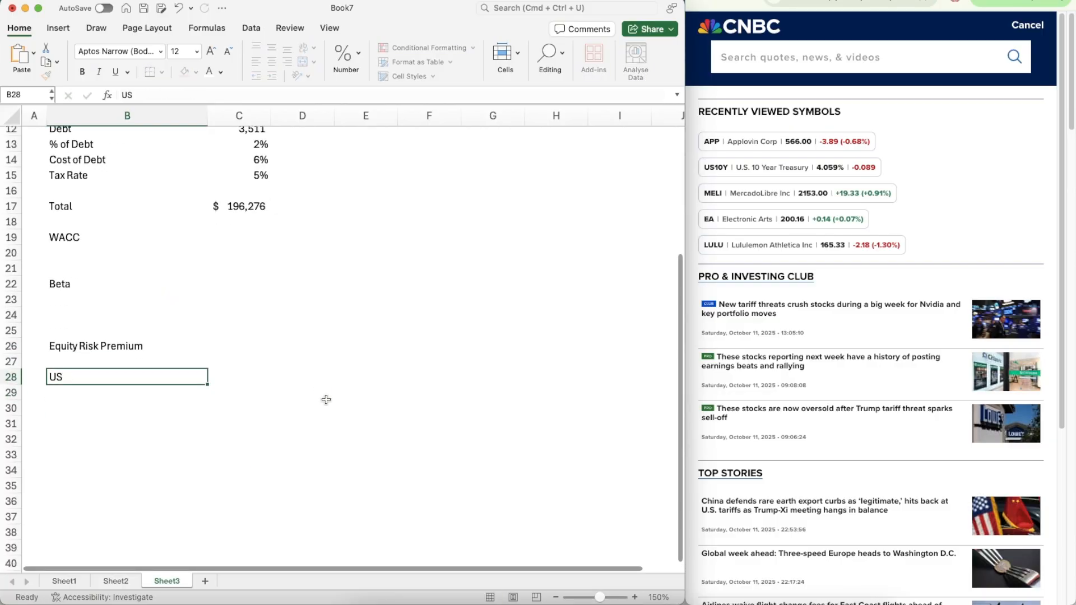
{"action": "key", "text": "Right"}
{"action": "key", "text": "Left"}
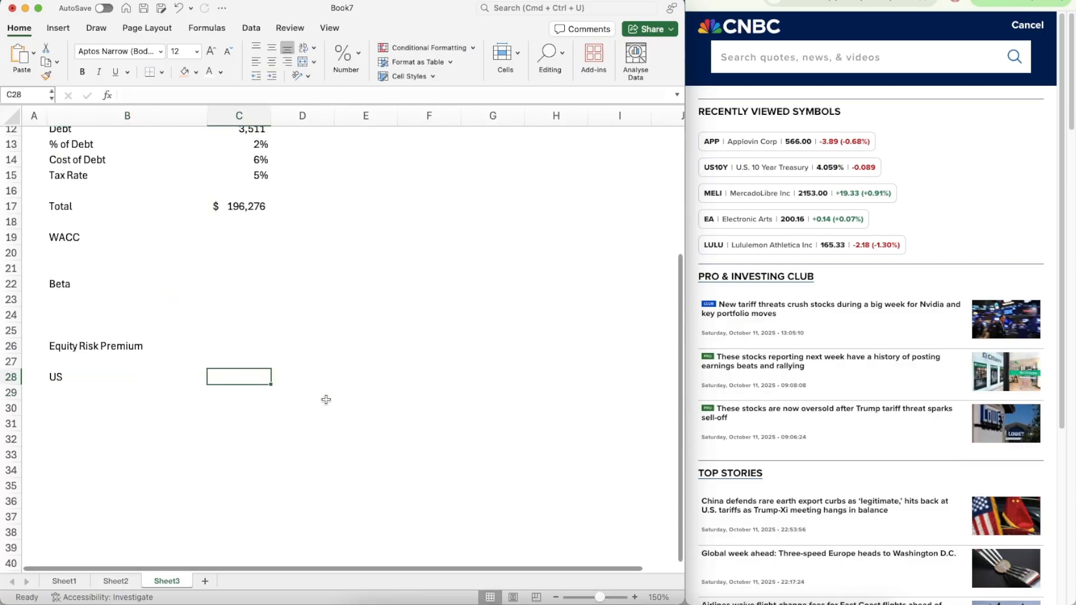
{"action": "key", "text": "Up"}
{"action": "type", "text": "2025"}
{"action": "key", "text": "Return"}
- Link the US 2025 revenue in C28 to the United States 2025 figure with =Sheet2!F22
{"action": "type", "text": "="}
{"action": "left_click", "coordinate": [116, 581]}
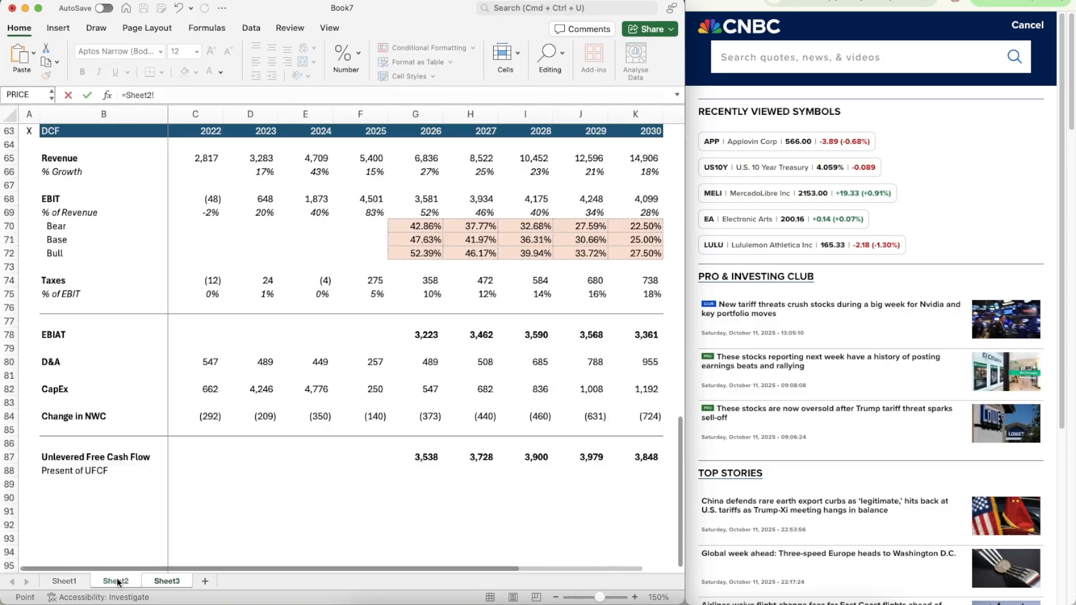
{"action": "scroll", "coordinate": [249, 200], "scroll_direction": "up", "scroll_amount": 20}
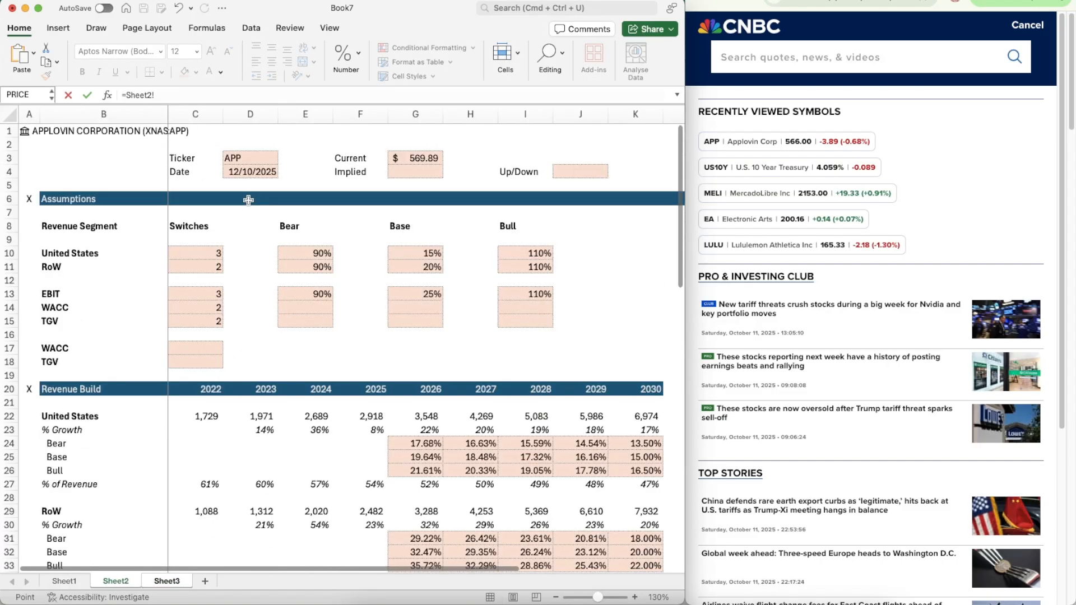
{"action": "scroll", "coordinate": [283, 368], "scroll_direction": "down", "scroll_amount": 2}
{"action": "left_click", "coordinate": [363, 362]}
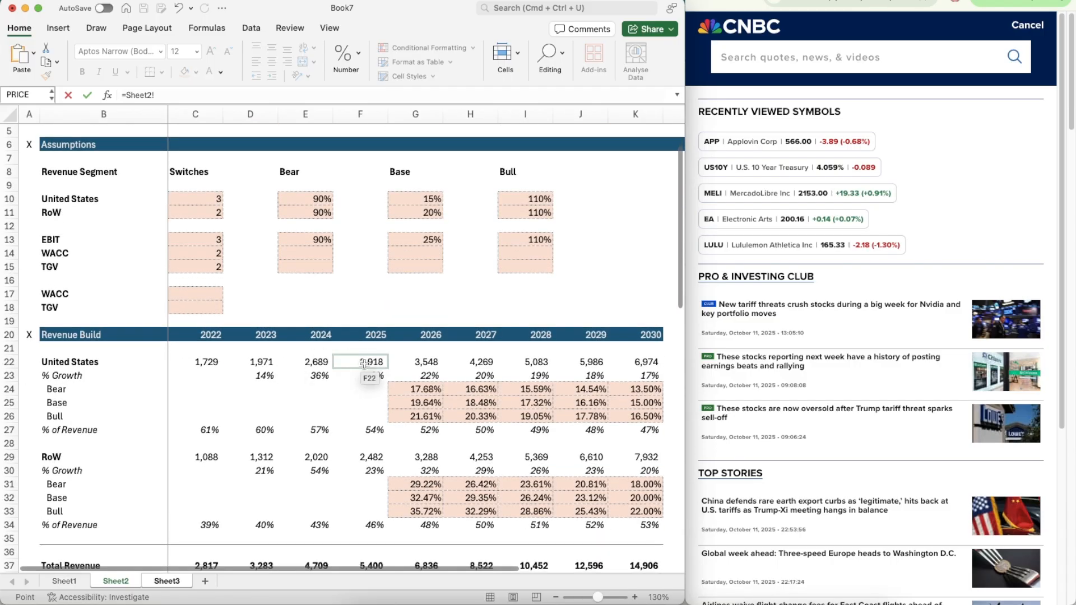
{"action": "key", "text": "Return"}
{"action": "type", "text": "\\"}
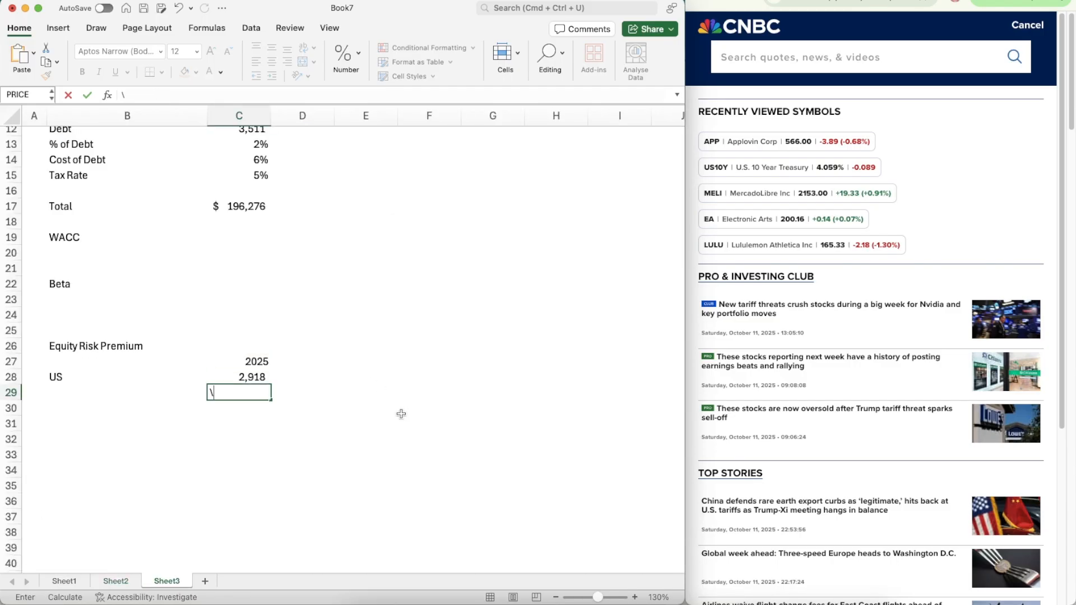
{"action": "key", "text": "Escape"}
{"action": "key", "text": "Up"}
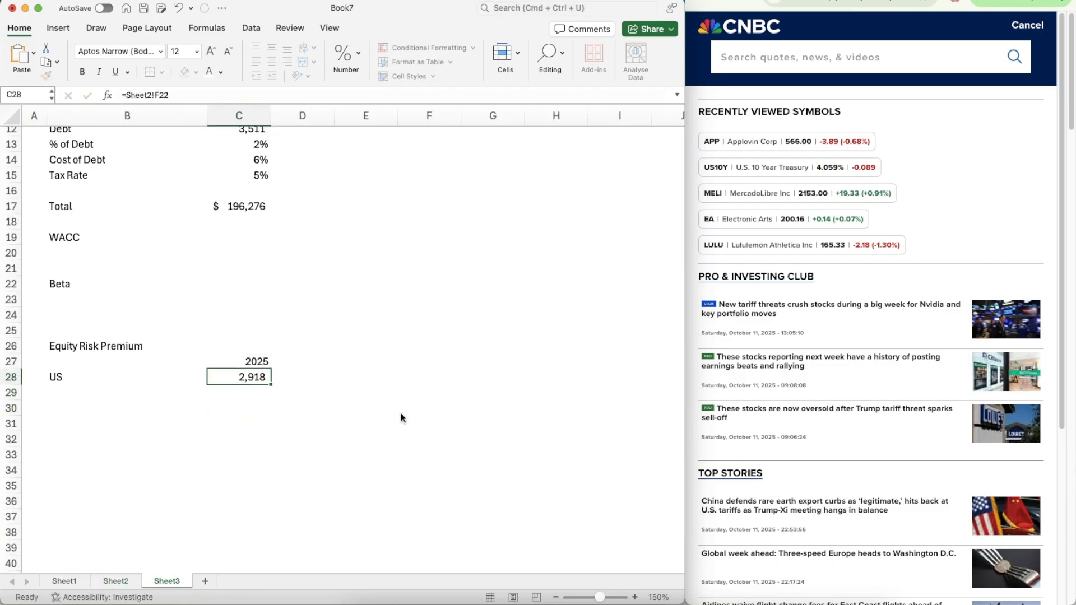
- Add the column headers ERP, Weight and Weight ERP in D27 to F27 of the Equity Risk Premium table
{"action": "key", "text": "Down"}
{"action": "key", "text": "Up"}
{"action": "key", "text": "Right"}
{"action": "key", "text": "Up"}
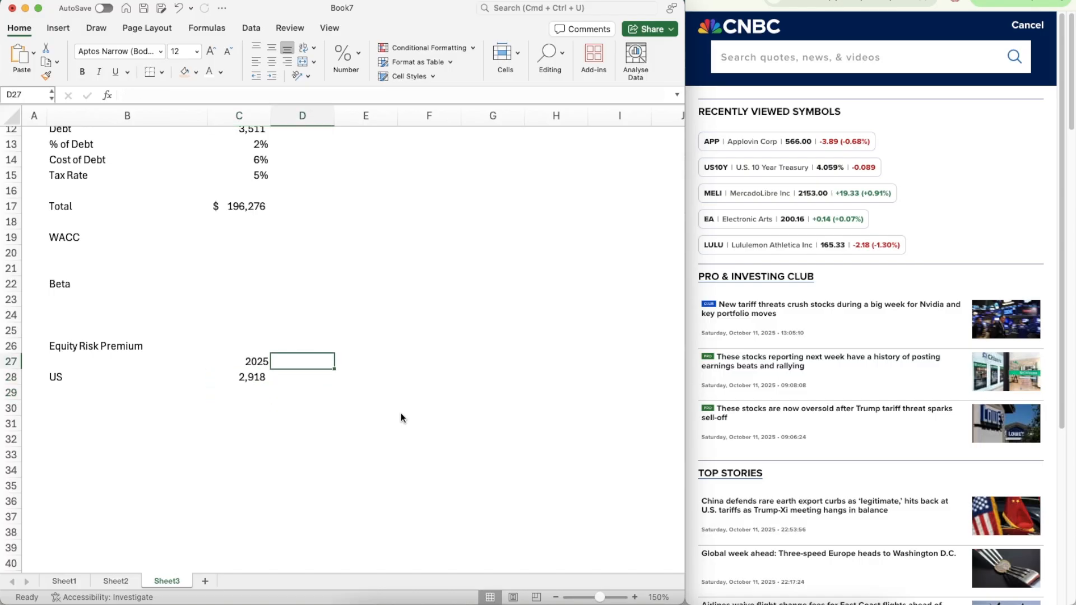
{"action": "type", "text": "ERP"}
{"action": "key", "text": "Return"}
{"action": "key", "text": "Up"}
{"action": "key", "text": "Right"}
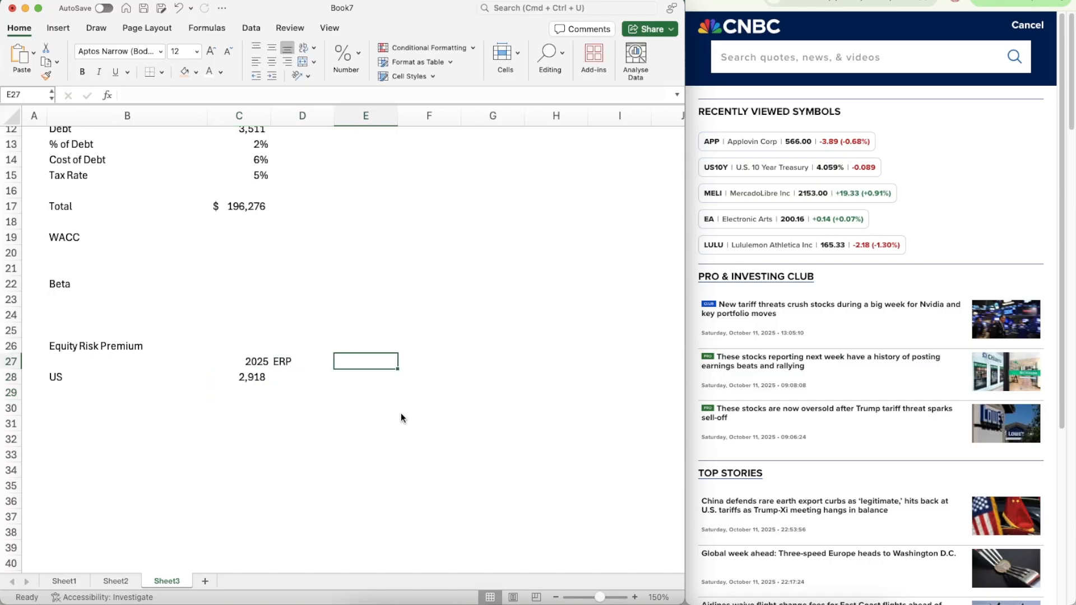
{"action": "type", "text": "Weight"}
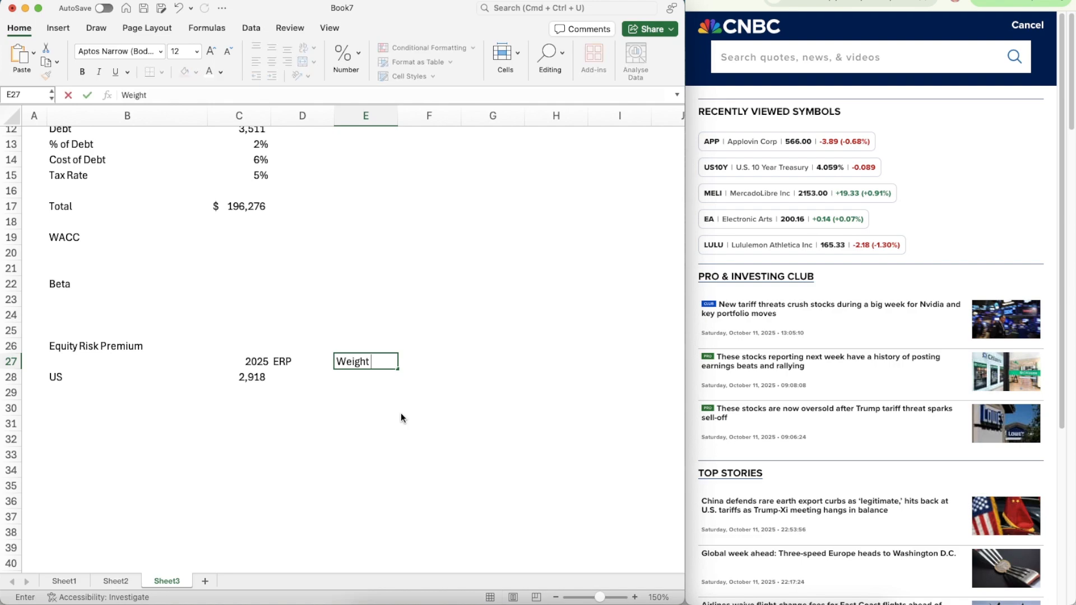
{"action": "type", "text": " ERP"}
{"action": "key", "text": "Return"}
{"action": "type", "text": "Weight"}
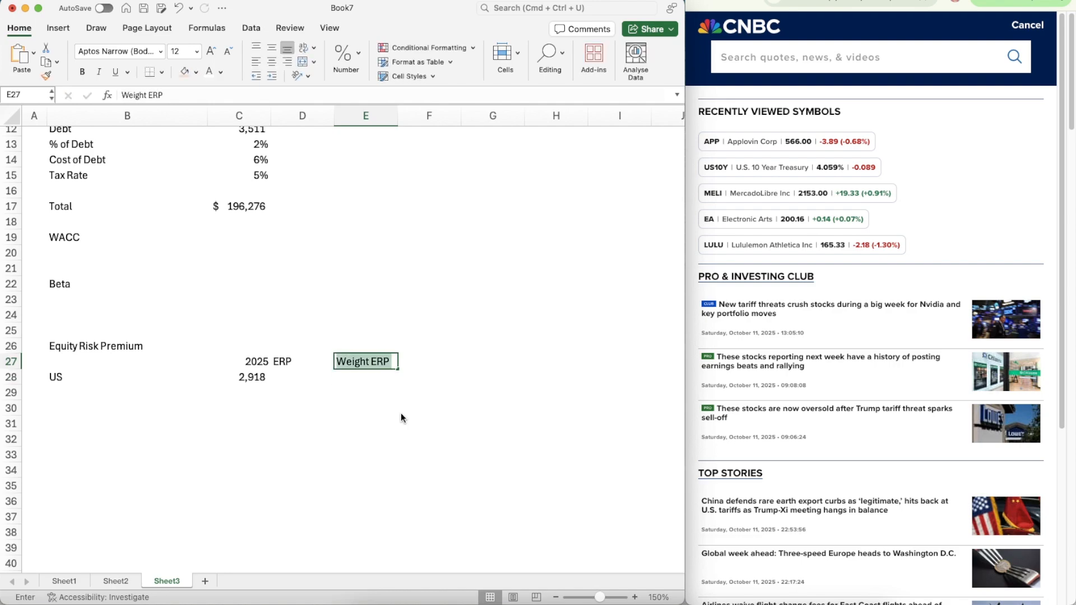
{"action": "key", "text": "Tab"}
{"action": "type", "text": "Weight ERP"}
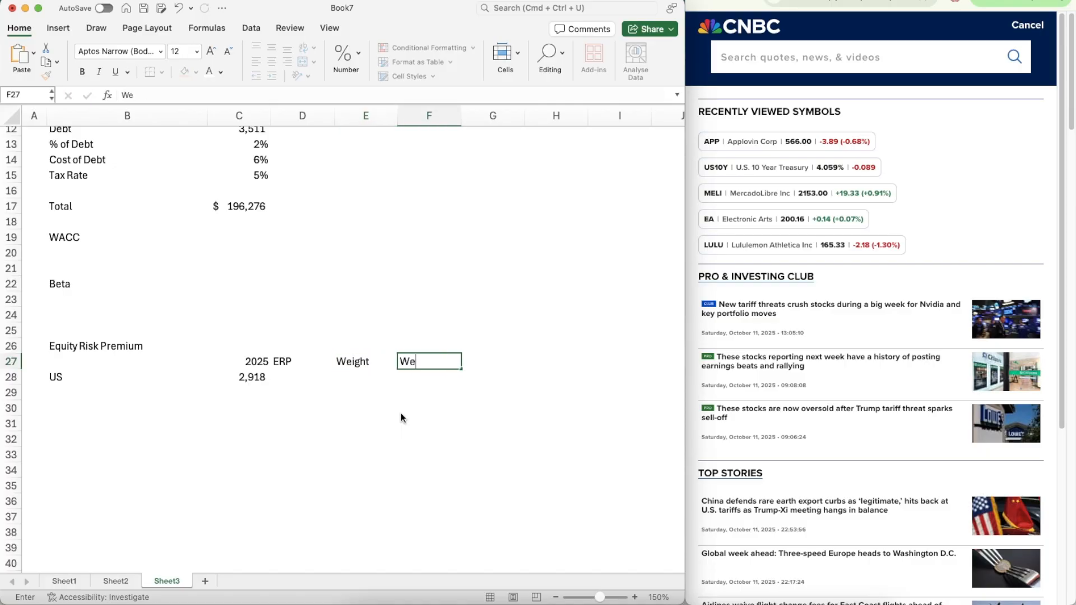
{"action": "key", "text": "Down"}
{"action": "key", "text": "Down"}
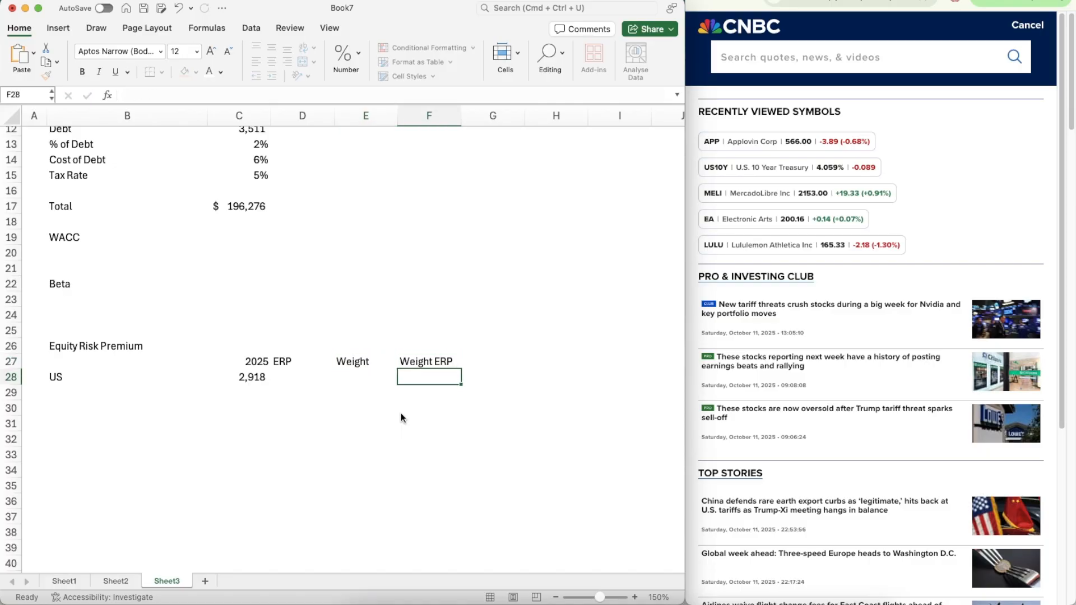
- Add the row label RoW in B29 below US
{"action": "key", "text": "Left"}
{"action": "key", "text": "Left"}
{"action": "key", "text": "Left"}
{"action": "key", "text": "Left"}
{"action": "type", "text": "RoW"}
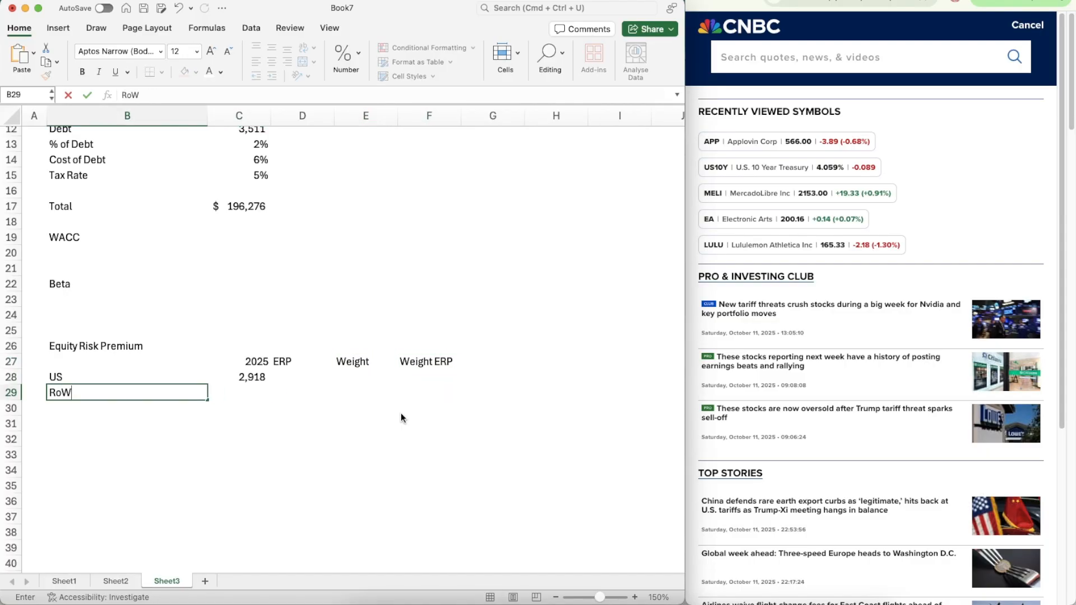
{"action": "key", "text": "Return"}
- Start a formula in C29 for the 2025 RoW revenue
{"action": "key", "text": "Up"}
{"action": "key", "text": "Right"}
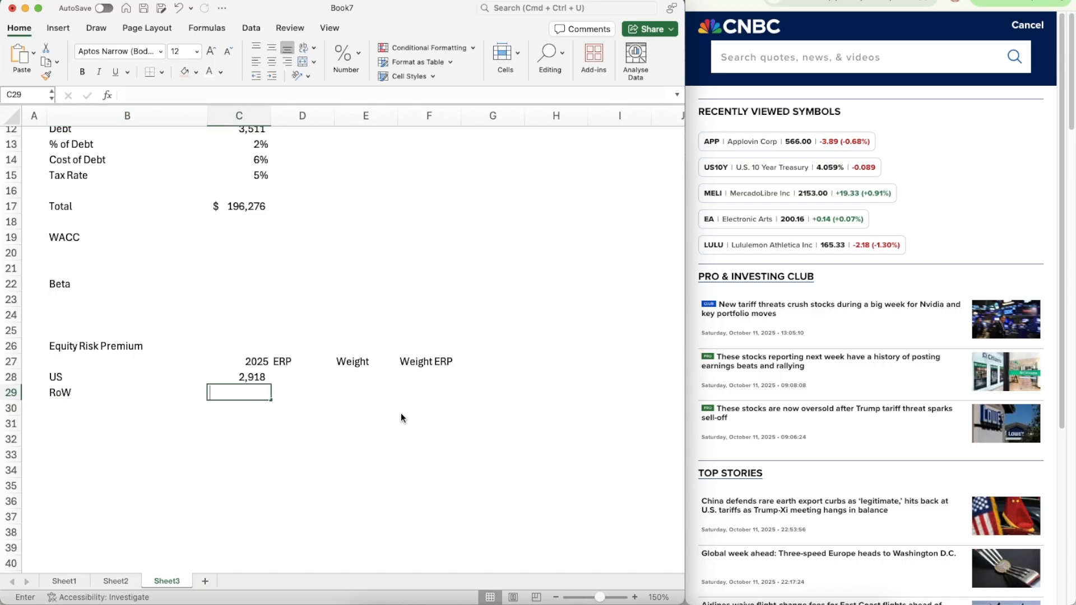
{"action": "type", "text": "="}
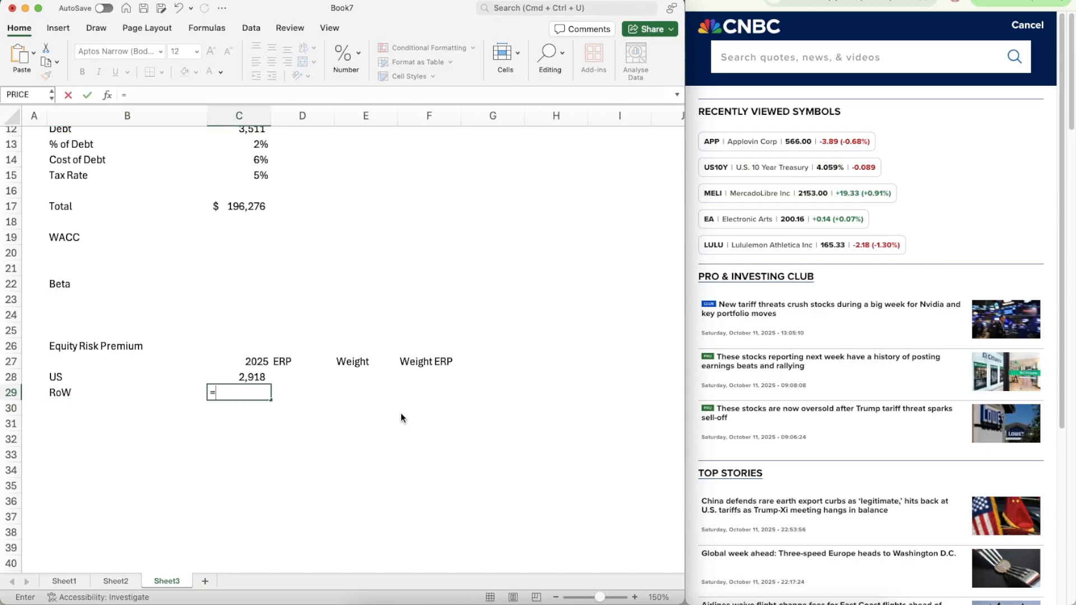
- Link the RoW 2025 figure in C29 to the 2025 RoW revenue on Sheet2
{"action": "left_click", "coordinate": [118, 580]}
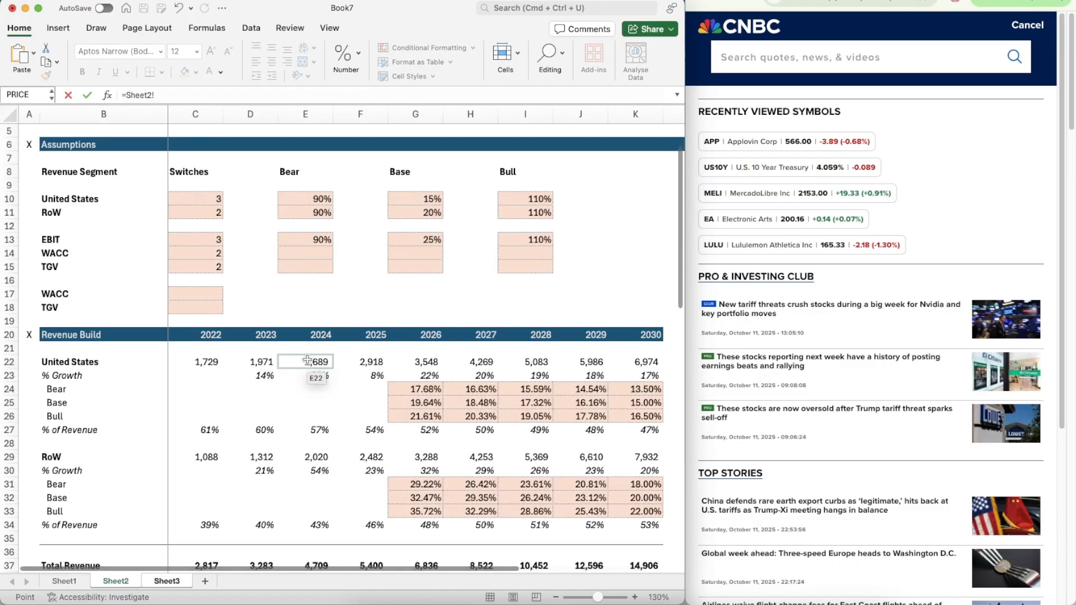
{"action": "left_click", "coordinate": [374, 458]}
{"action": "key", "text": "Return"}
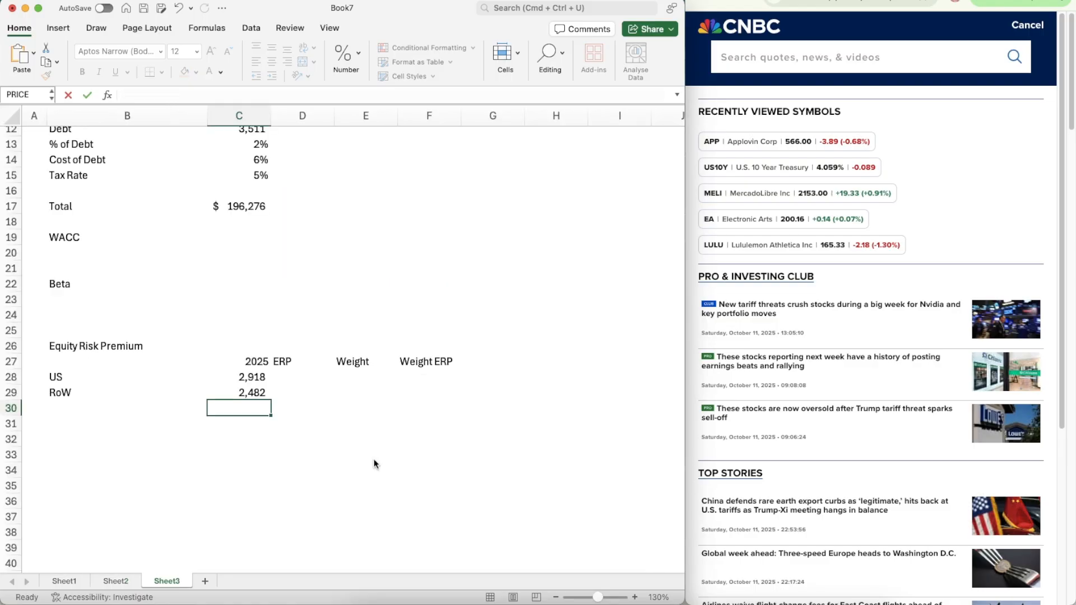
- Label B30 "Total" and add a thin top border across B30:F30
{"action": "key", "text": "Left"}
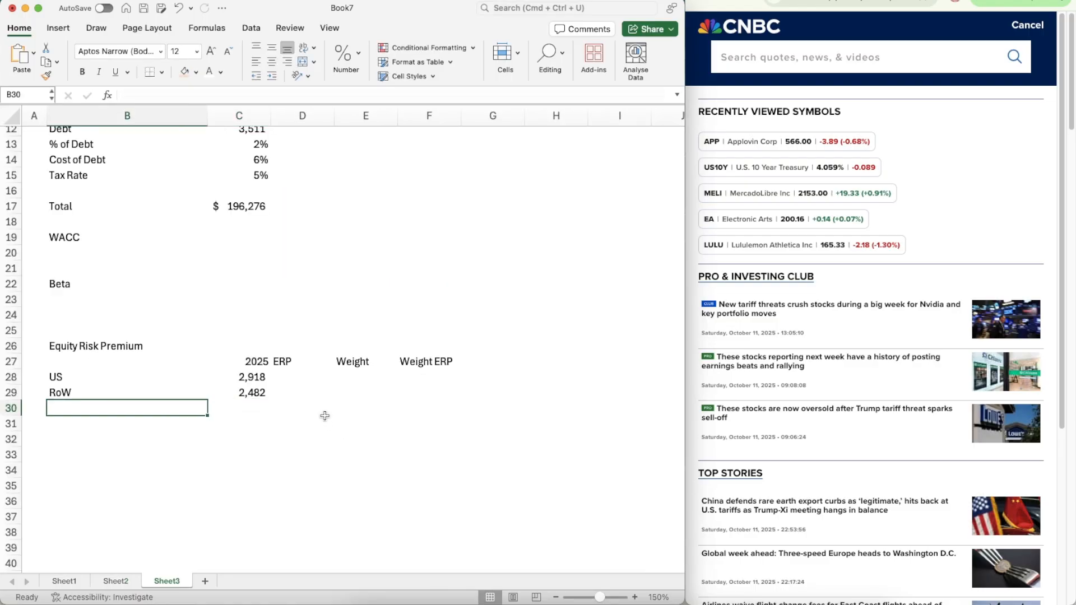
{"action": "type", "text": "Total"}
{"action": "key", "text": "shift+Right"}
{"action": "key", "text": "shift+Right"}
{"action": "key", "text": "shift+Right"}
{"action": "key", "text": "shift+Right"}
{"action": "key", "text": "shift+Right"}
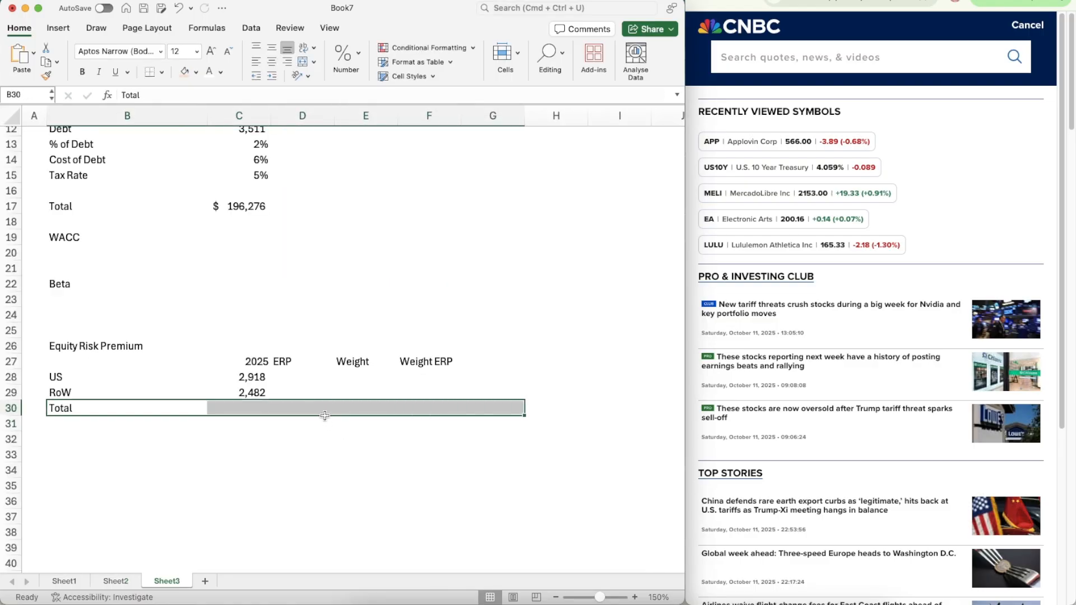
{"action": "key", "text": "shift+Left"}
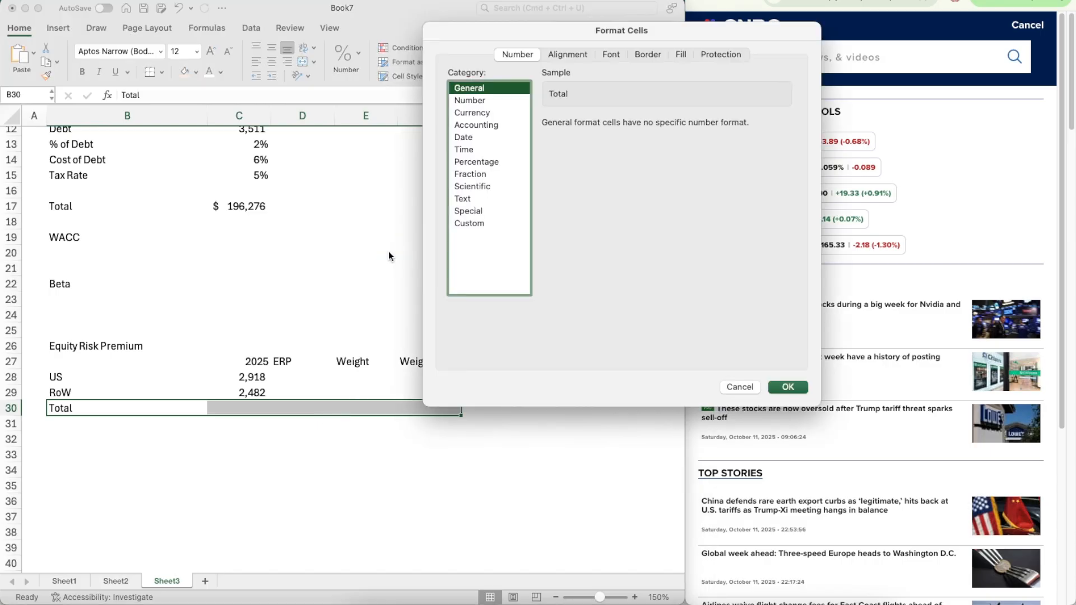
{"action": "left_click", "coordinate": [647, 54]}
{"action": "left_click", "coordinate": [478, 204]}
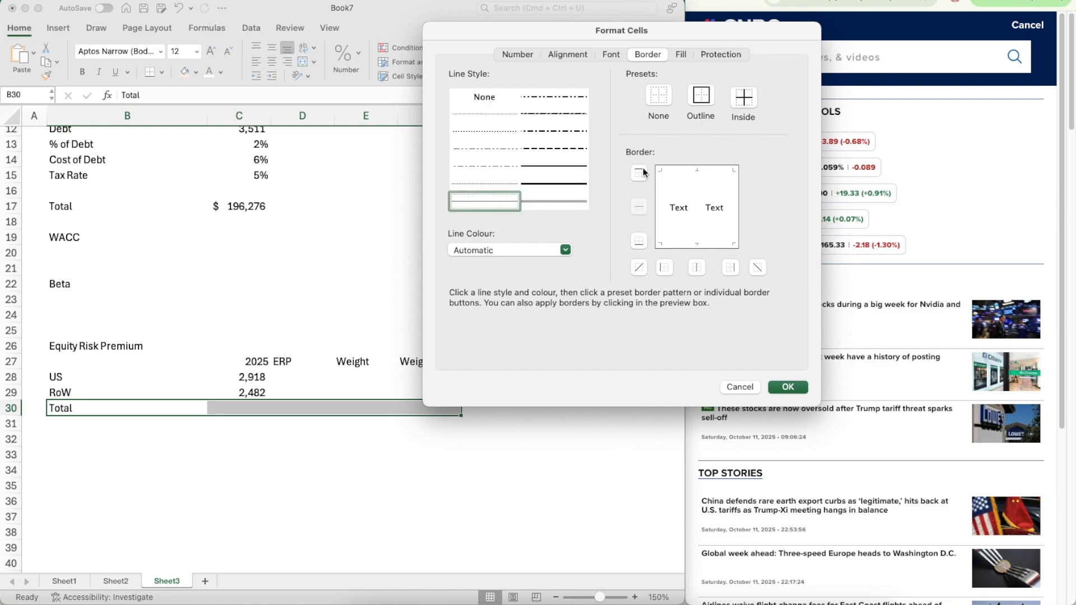
{"action": "left_click", "coordinate": [639, 173]}
{"action": "left_click", "coordinate": [801, 390]}
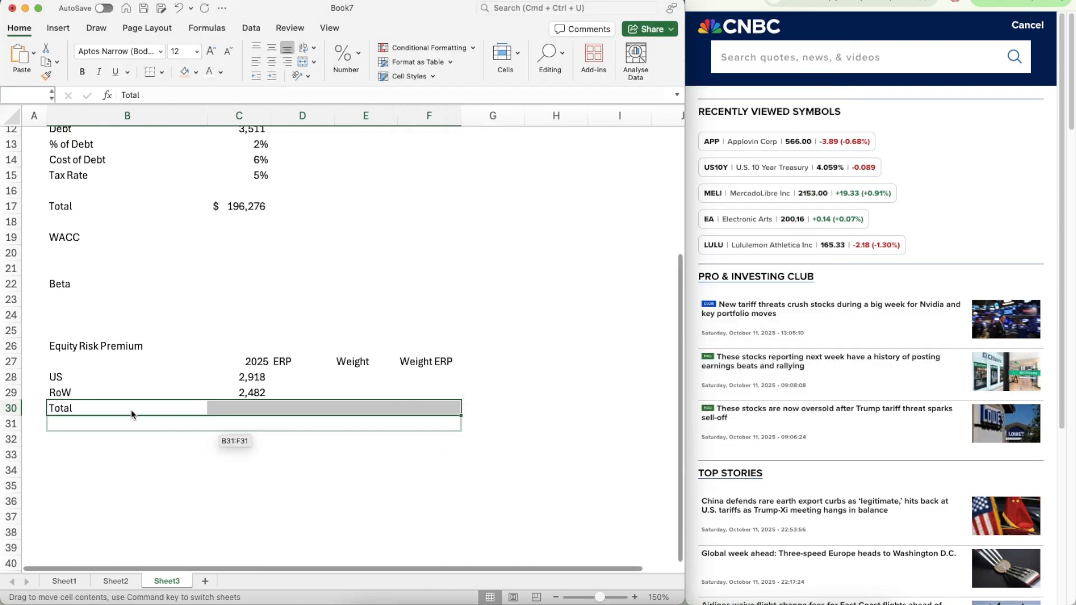
- Move the Total row cells down to row 31 and delete the empty row 30
{"action": "left_click_drag", "start_coordinate": [133, 415], "coordinate": [157, 440]}
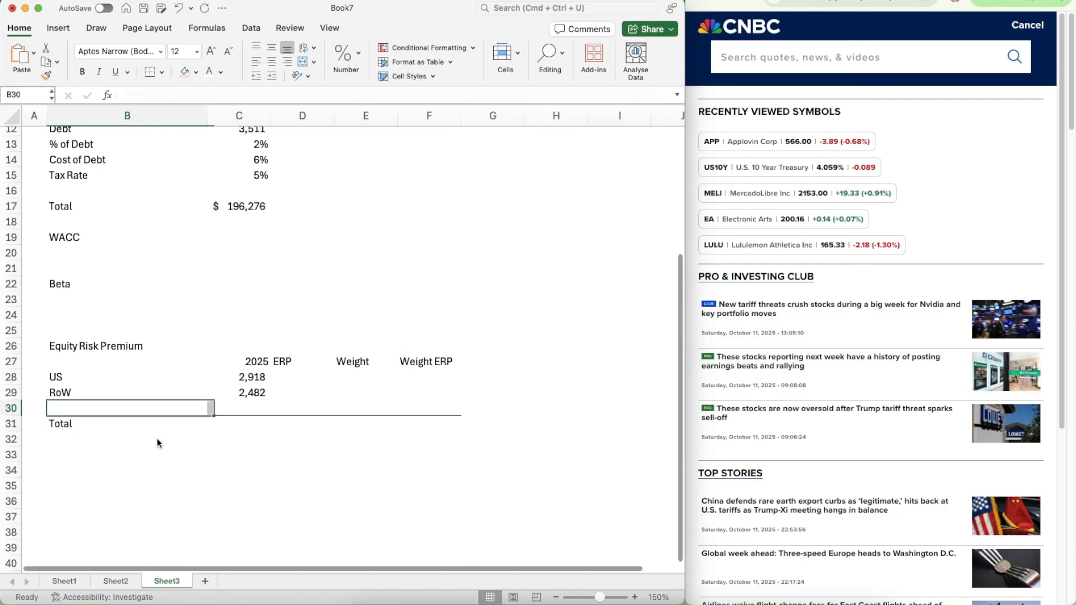
{"action": "left_click", "coordinate": [135, 409]}
{"action": "key", "text": "shift+space"}
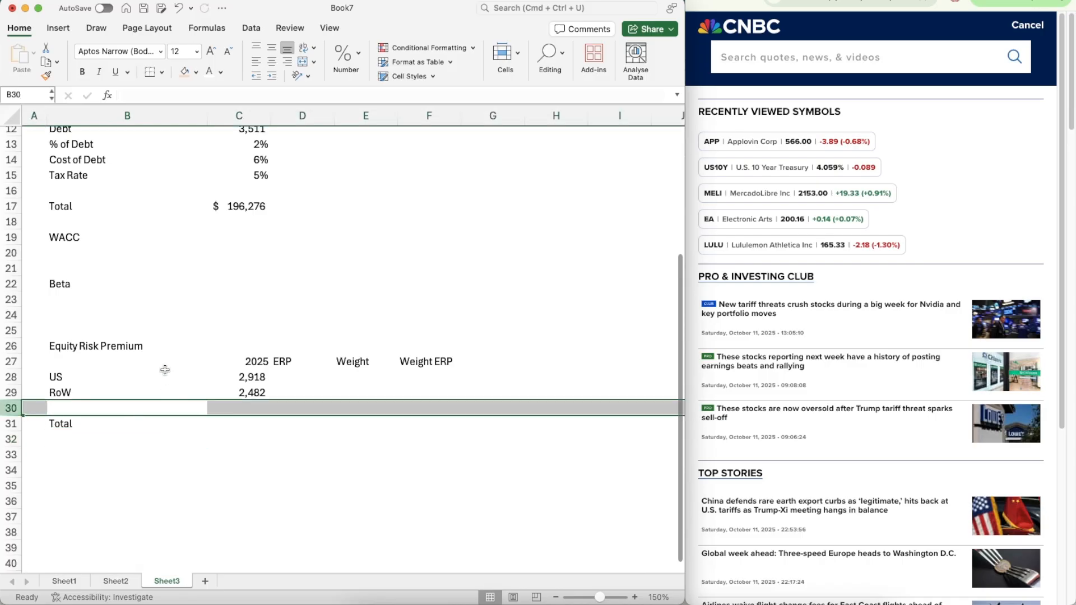
{"action": "right_click", "coordinate": [12, 413]}
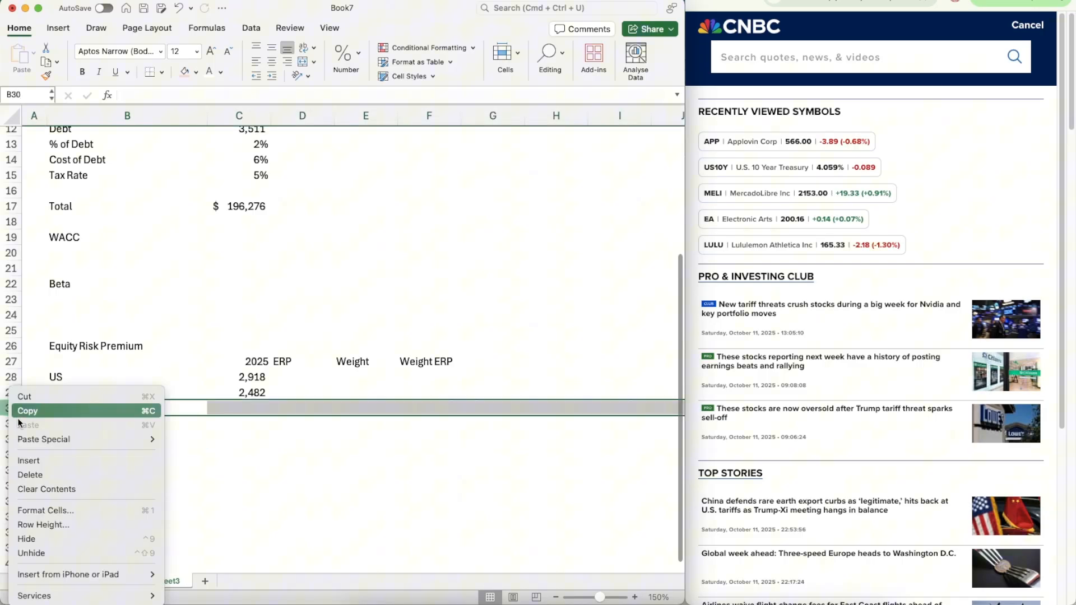
{"action": "left_click", "coordinate": [41, 472]}
{"action": "left_click", "coordinate": [146, 421]}
- Total the US and RoW 2025 revenue in C30 with a SUM of C28:C29
{"action": "left_click", "coordinate": [239, 410]}
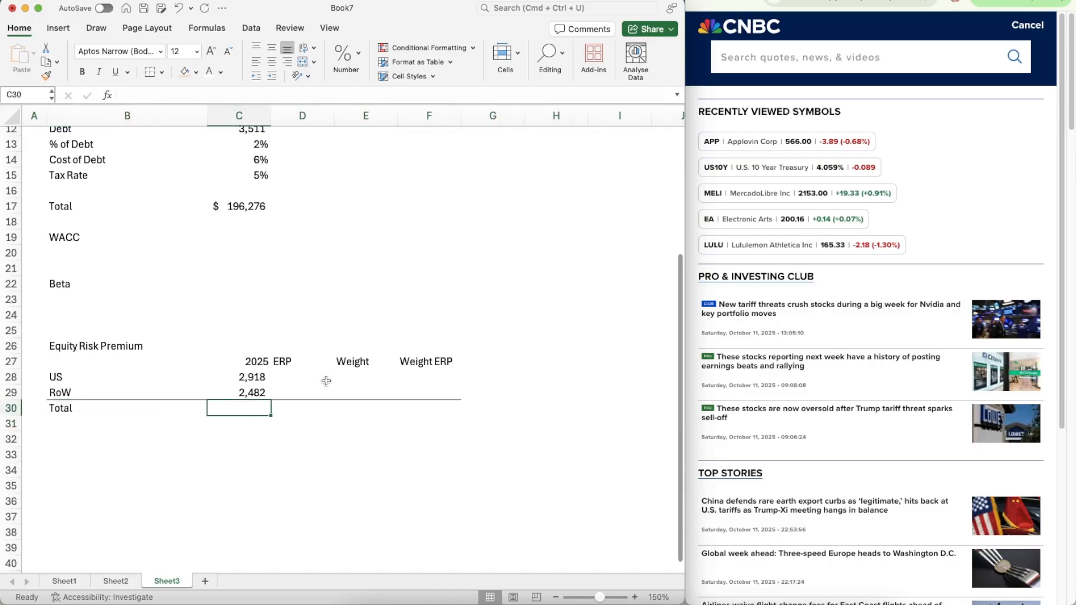
{"action": "type", "text": "=s"}
{"action": "key", "text": "Tab"}
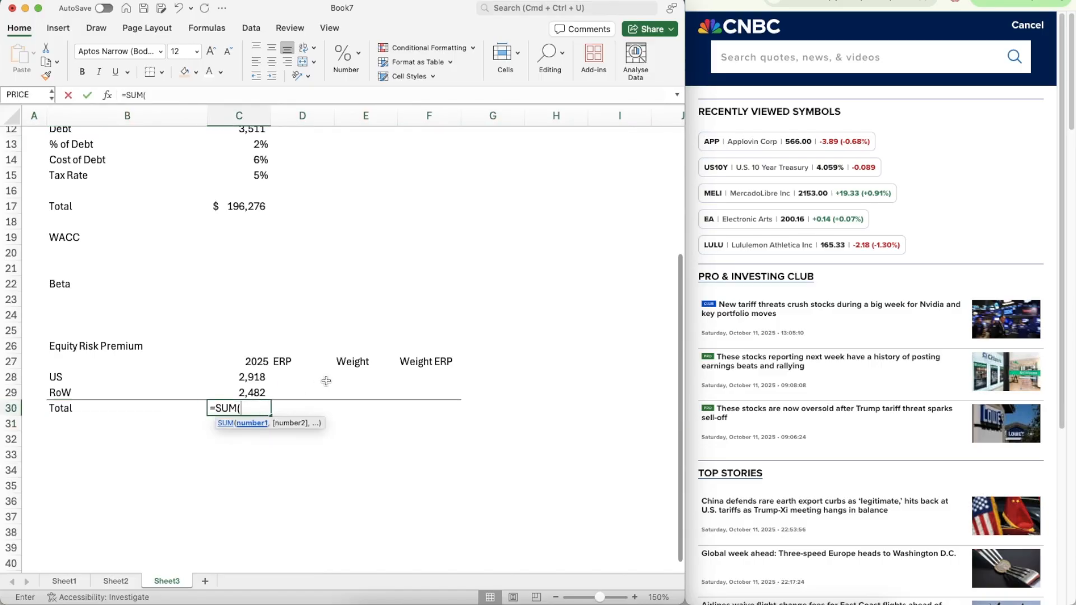
{"action": "key", "text": "Up"}
{"action": "key", "text": "shift+Up"}
{"action": "key", "text": "Return"}
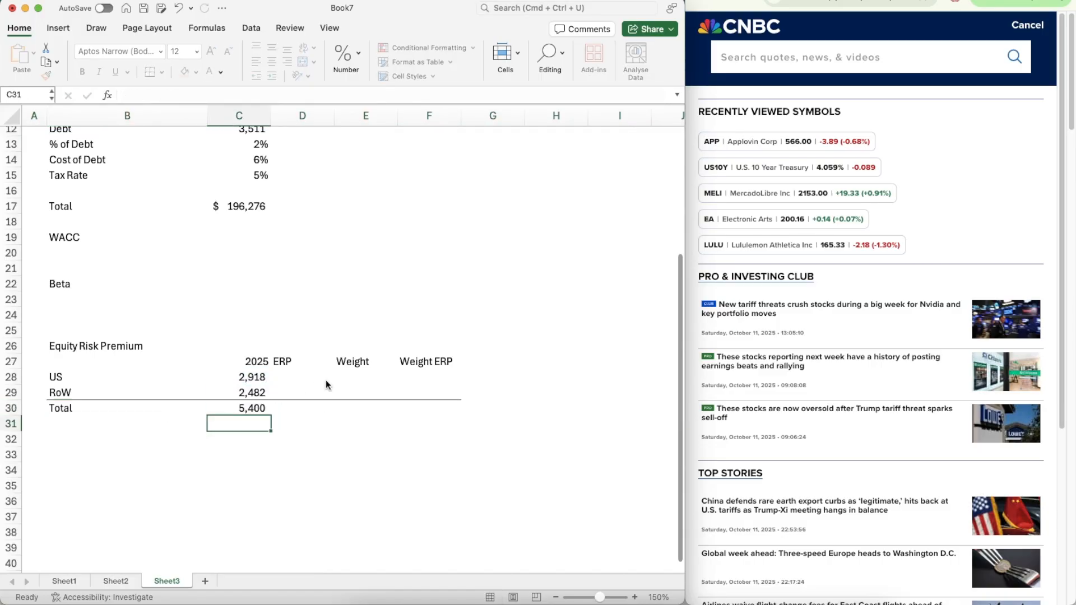
- Move the ERP header from D27 to E27, replacing the header there, and enter "Weight" in D27
{"action": "key", "text": "Right"}
{"action": "key", "text": "Up"}
{"action": "key", "text": "Up"}
{"action": "key", "text": "Up"}
{"action": "key", "text": "Up"}
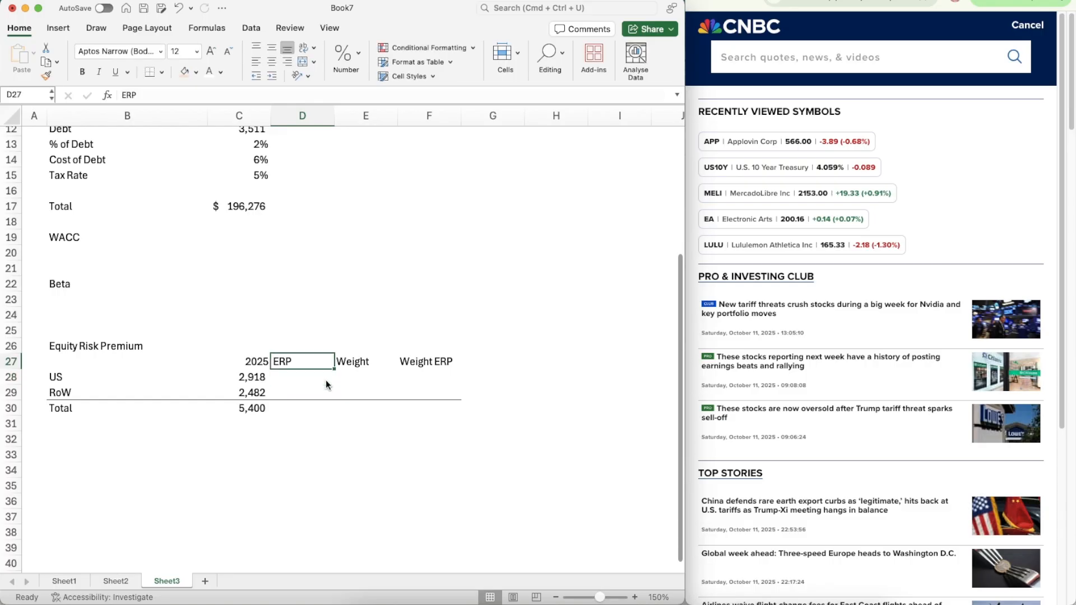
{"action": "key", "text": "super+x"}
{"action": "key", "text": "Right"}
{"action": "key", "text": "super+v"}
{"action": "key", "text": "Left"}
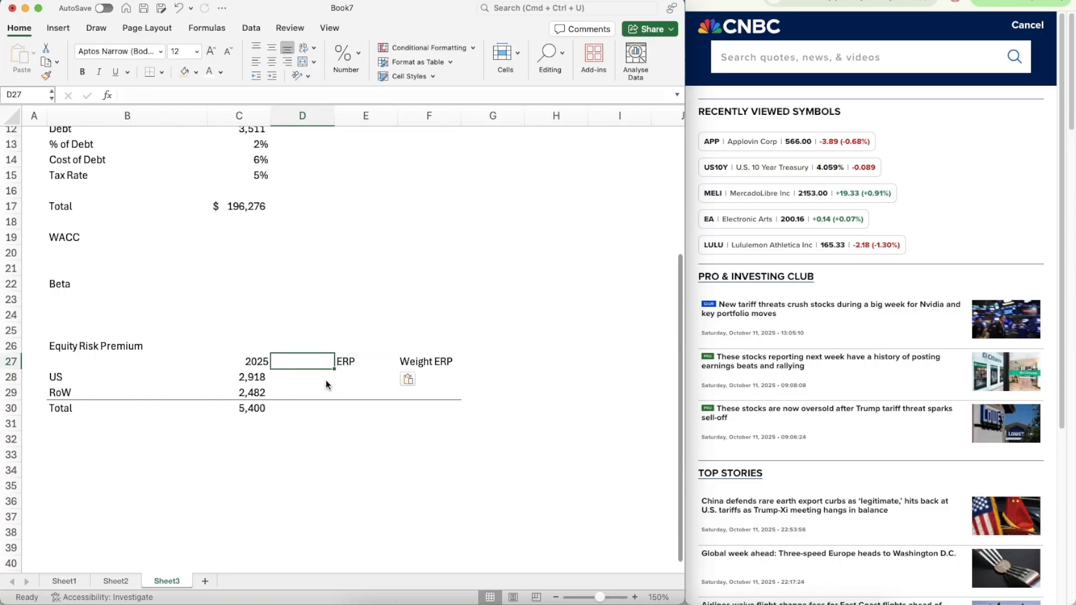
{"action": "type", "text": "Weight"}
{"action": "key", "text": "Return"}
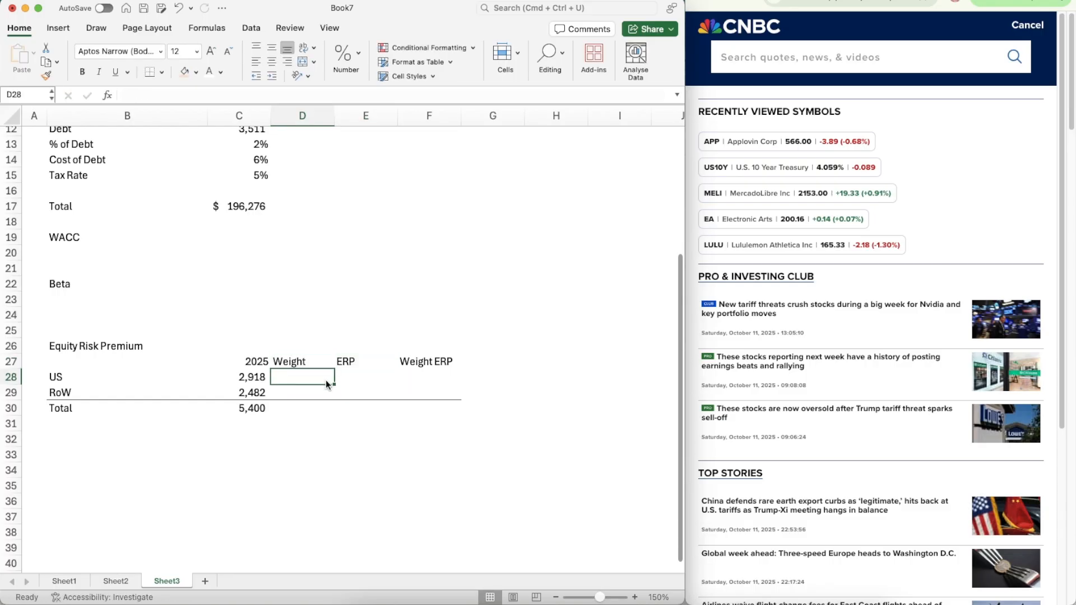
- Calculate the US weight in D28 as =C28/$C$30 with an absolute reference to the total
{"action": "type", "text": "="}
{"action": "key", "text": "Left"}
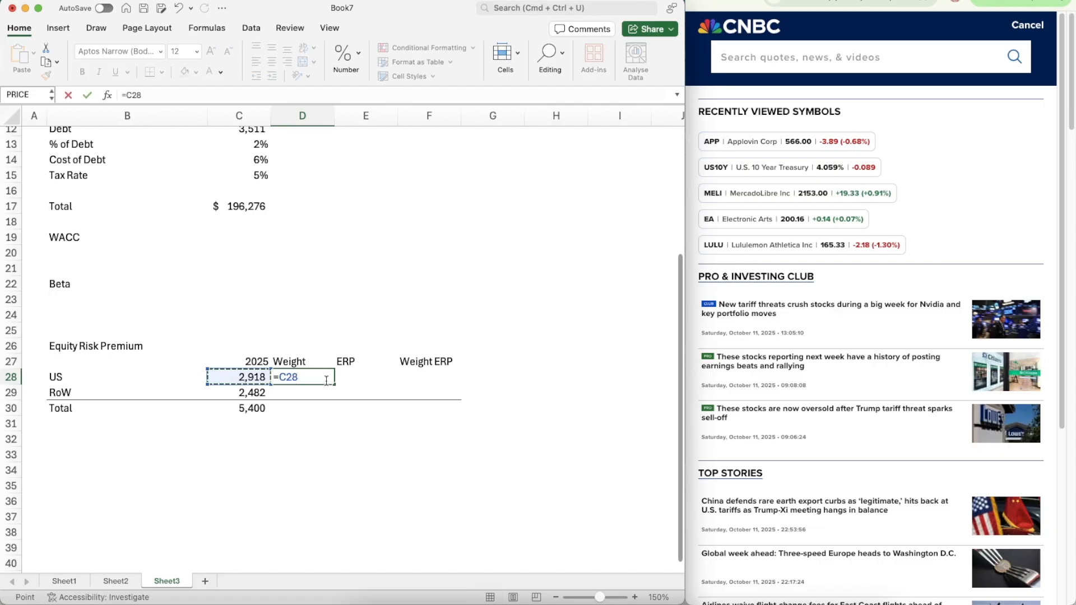
{"action": "type", "text": "/"}
{"action": "key", "text": "Down"}
{"action": "key", "text": "Down"}
{"action": "key", "text": "Left"}
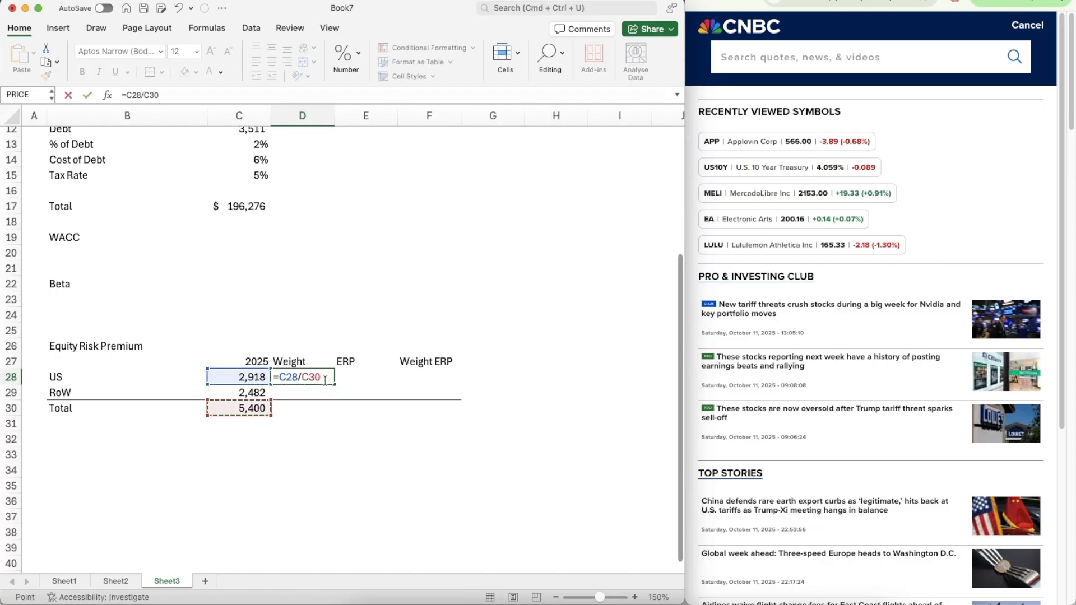
{"action": "left_click", "coordinate": [303, 376]}
{"action": "key", "text": "F4"}
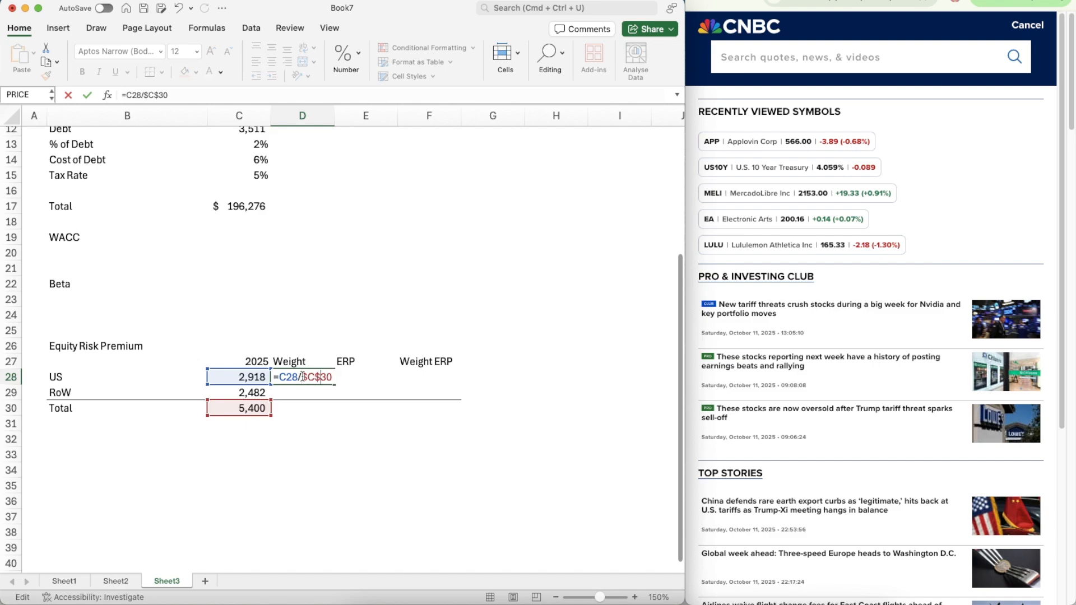
{"action": "key", "text": "super+Return"}
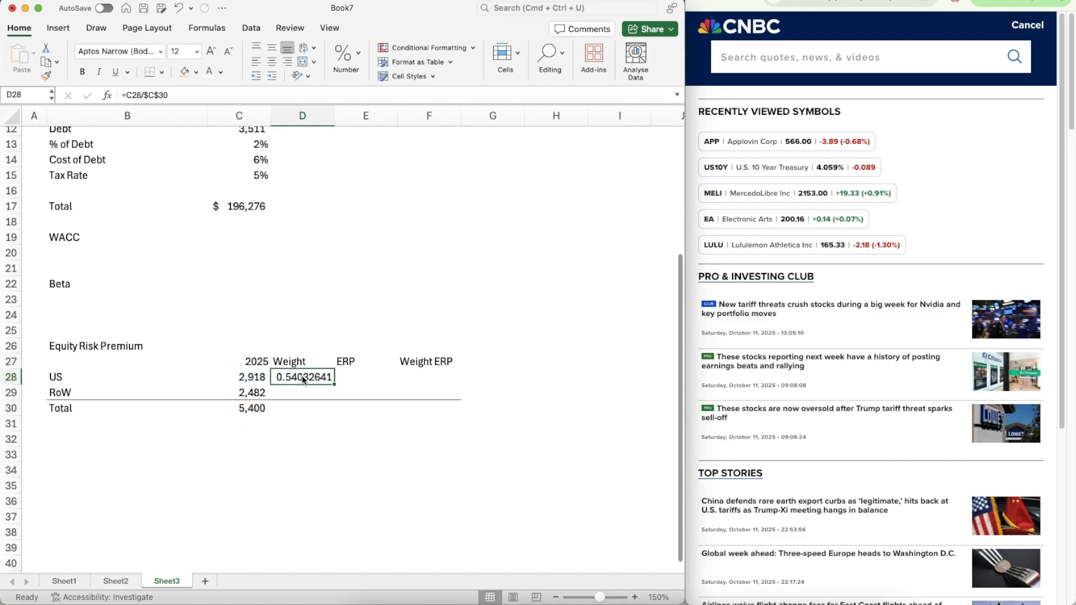
- Format the US and RoW weight cells D28:D29 as percentages
{"action": "left_click", "coordinate": [255, 174]}
{"action": "left_click", "coordinate": [291, 378]}
{"action": "left_click_drag", "start_coordinate": [292, 379], "coordinate": [291, 392]}
{"action": "left_click", "coordinate": [354, 55]}
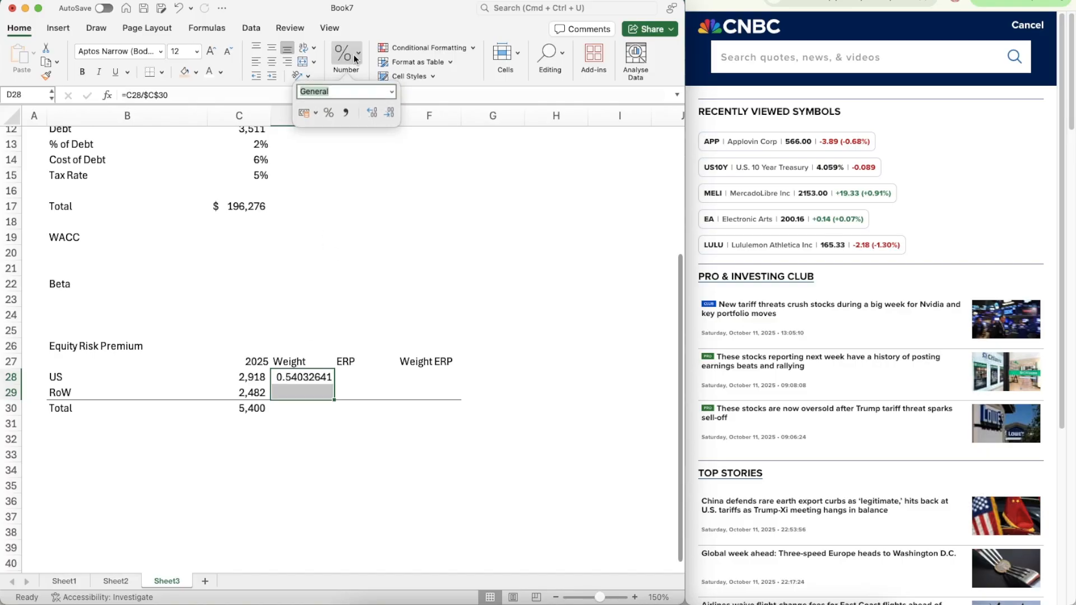
{"action": "left_click", "coordinate": [328, 112]}
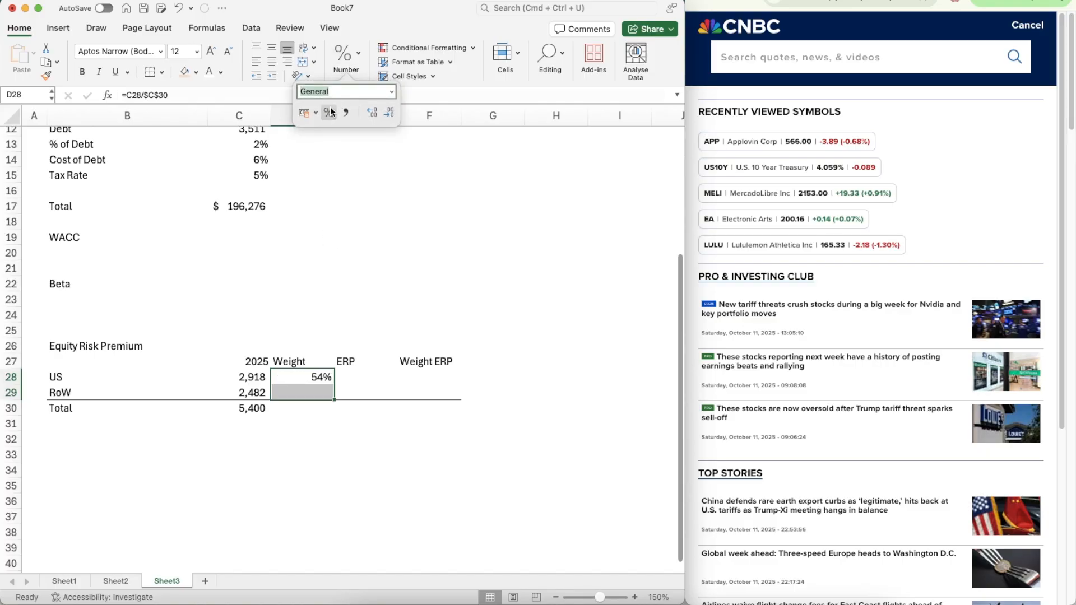
- Copy the US weight formula into the RoW weight cell D29
{"action": "left_click", "coordinate": [300, 374]}
{"action": "key", "text": "super+c"}
{"action": "key", "text": "Down"}
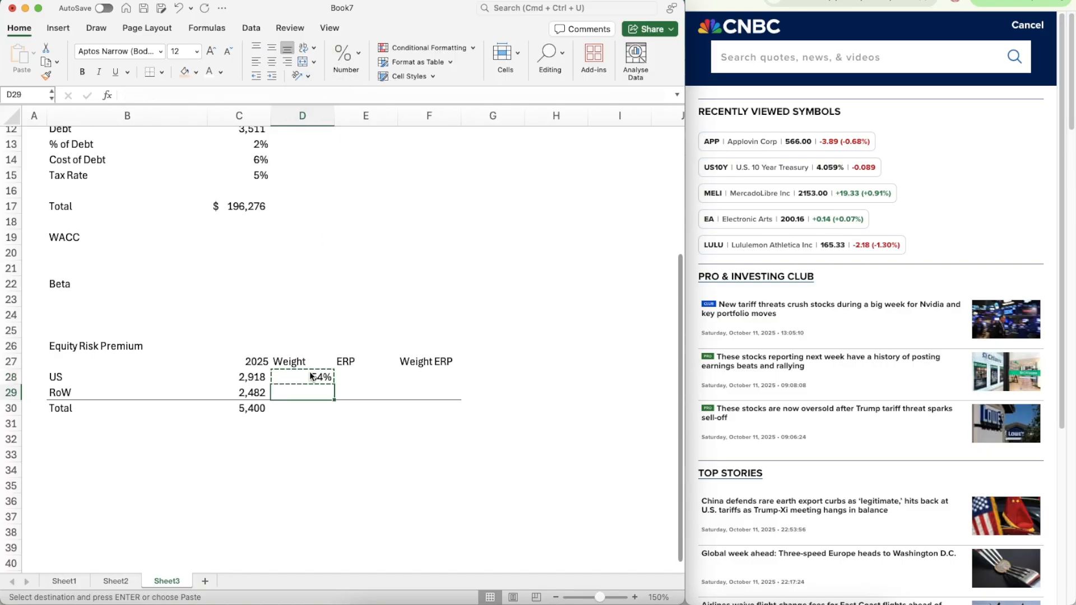
{"action": "key", "text": "super+v"}
- Copy the revenue total formula from C30 into D30 and format the weight total as a percentage
{"action": "key", "text": "Down"}
{"action": "key", "text": "Left"}
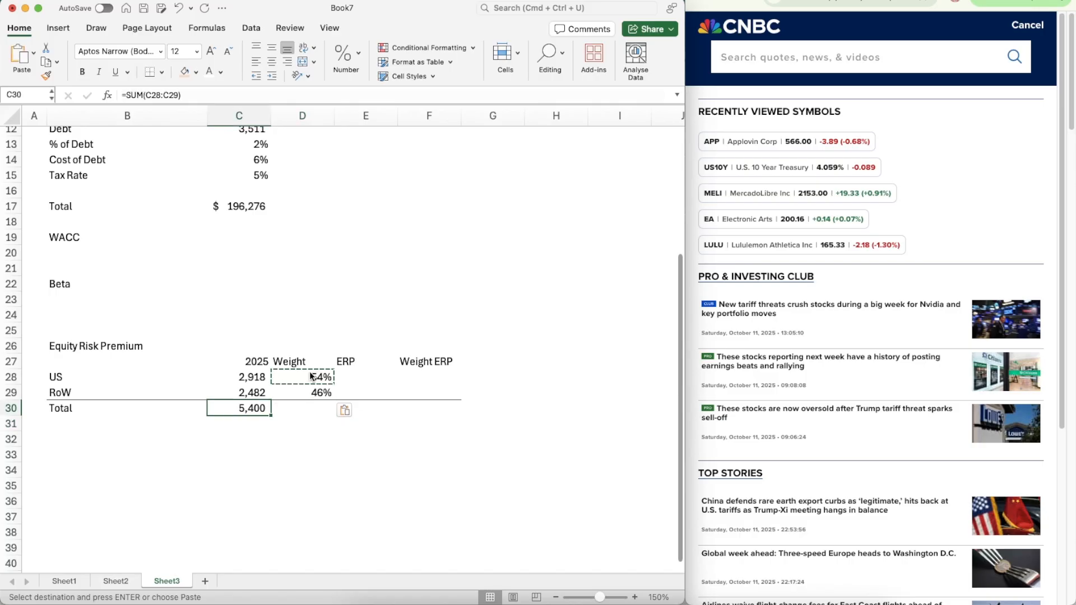
{"action": "key", "text": "super+c"}
{"action": "key", "text": "Right"}
{"action": "key", "text": "super+v"}
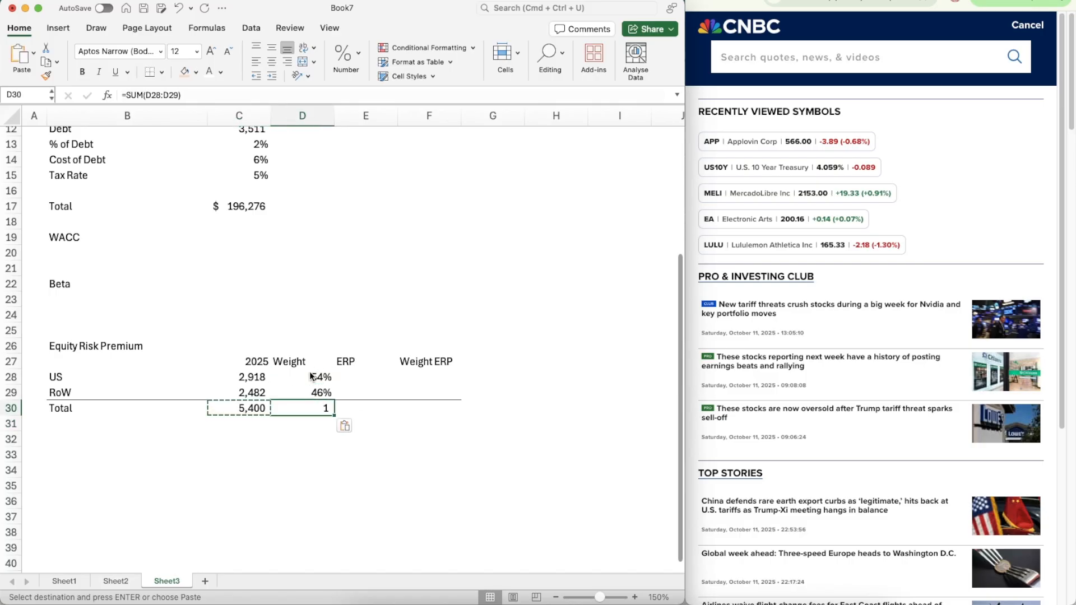
{"action": "key", "text": "Up"}
{"action": "key", "text": "Up"}
{"action": "key", "text": "Down"}
{"action": "key", "text": "Down"}
{"action": "left_click", "coordinate": [342, 56]}
{"action": "left_click", "coordinate": [328, 113]}
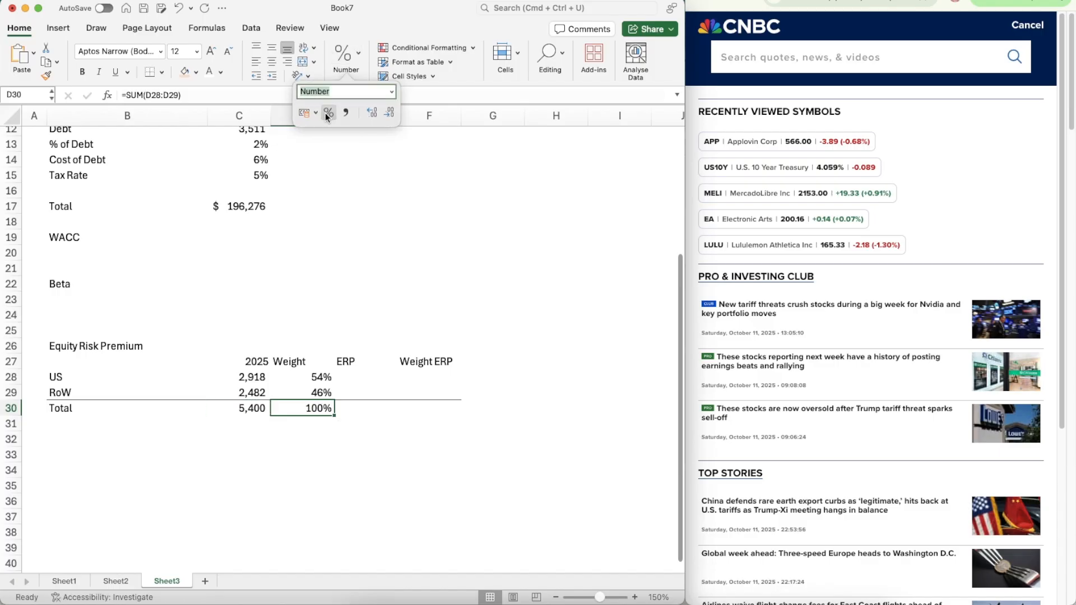
- Switch to the psdata.xls workbook and set the country on the Country Lookup sheet to United States
{"action": "left_click", "coordinate": [342, 380]}
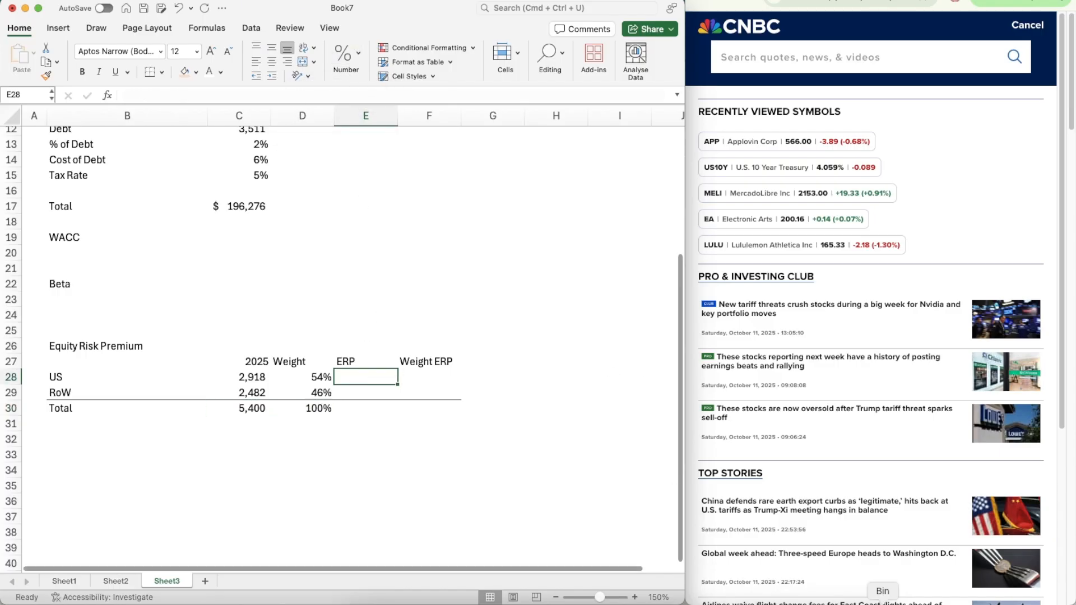
{"action": "left_click", "coordinate": [865, 604]}
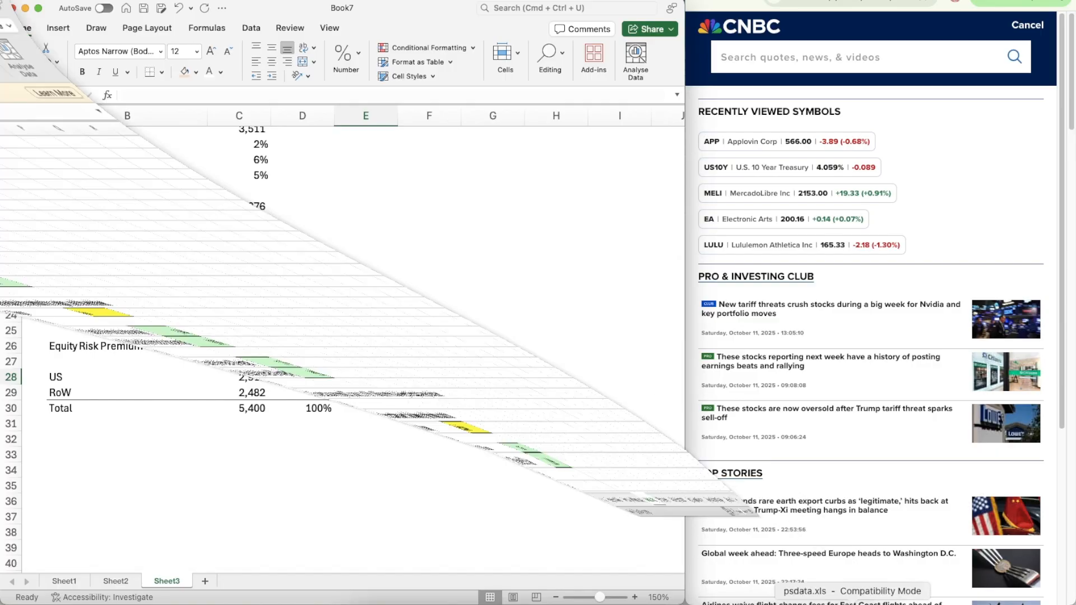
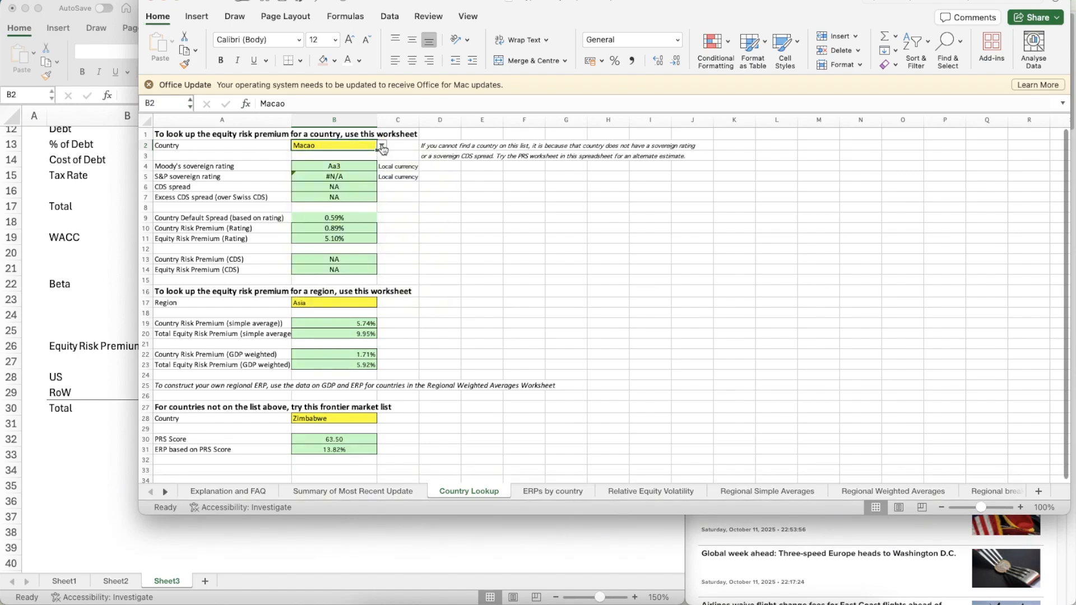
{"action": "left_click", "coordinate": [382, 146]}
{"action": "left_click_drag", "start_coordinate": [436, 160], "coordinate": [432, 284]}
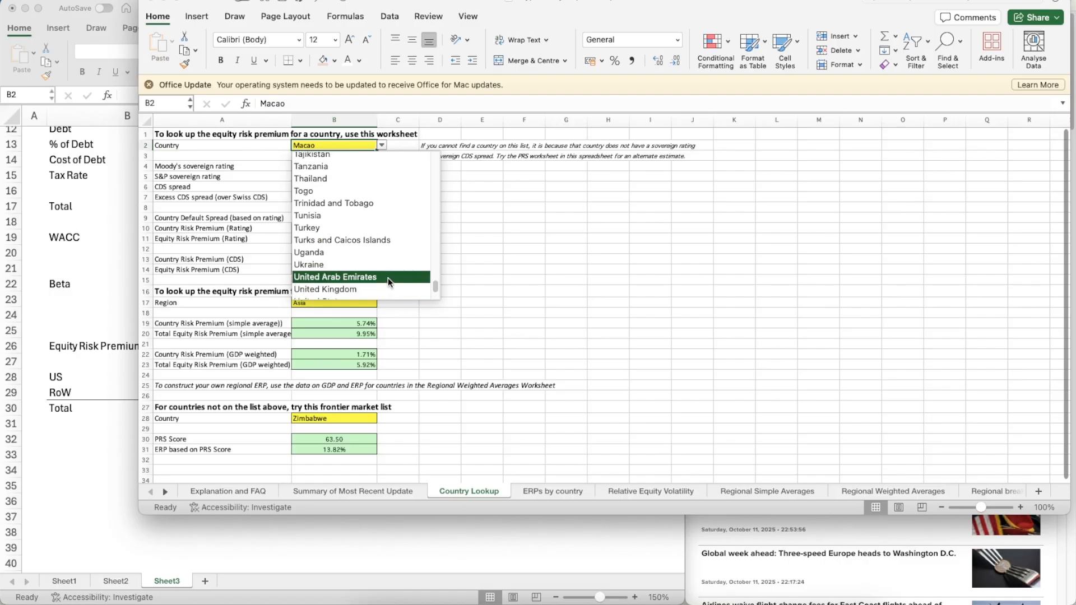
{"action": "scroll", "coordinate": [388, 278], "scroll_direction": "up", "scroll_amount": 5}
{"action": "scroll", "coordinate": [388, 277], "scroll_direction": "down", "scroll_amount": 8}
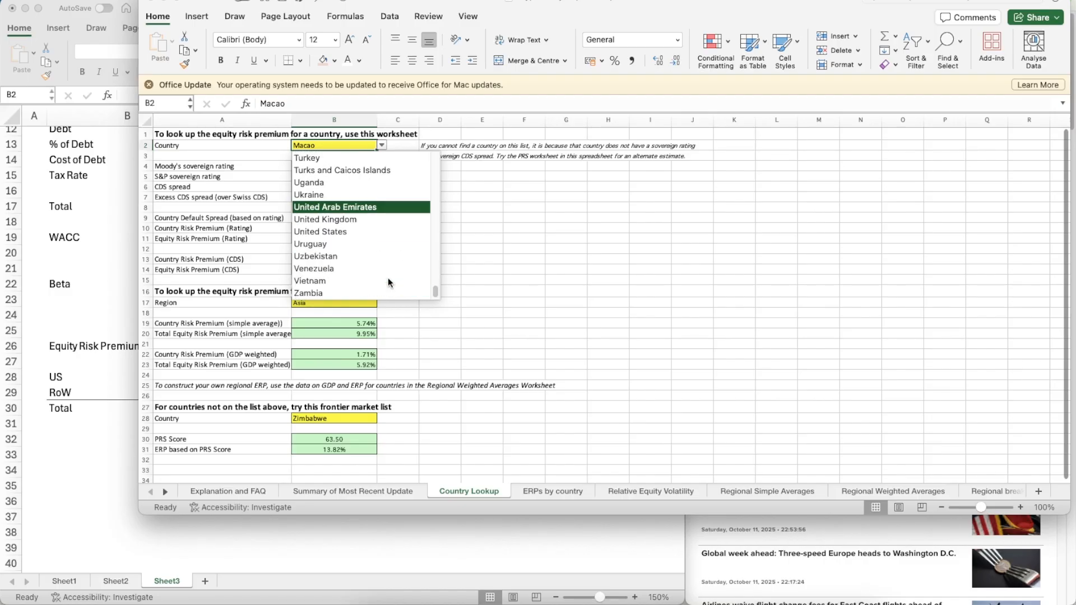
{"action": "left_click", "coordinate": [369, 233]}
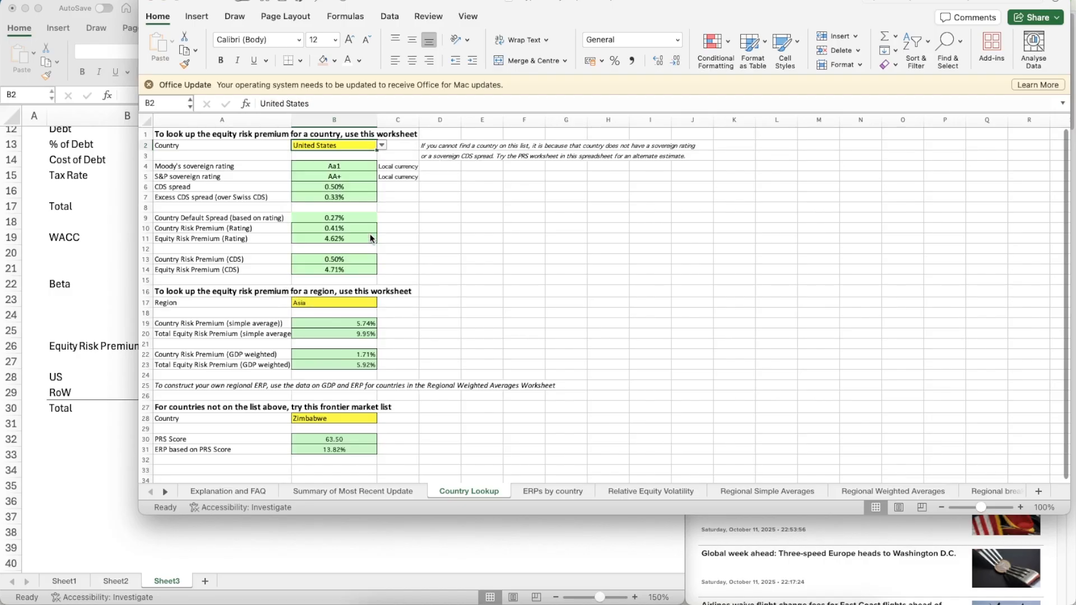
{"action": "left_click", "coordinate": [415, 251]}
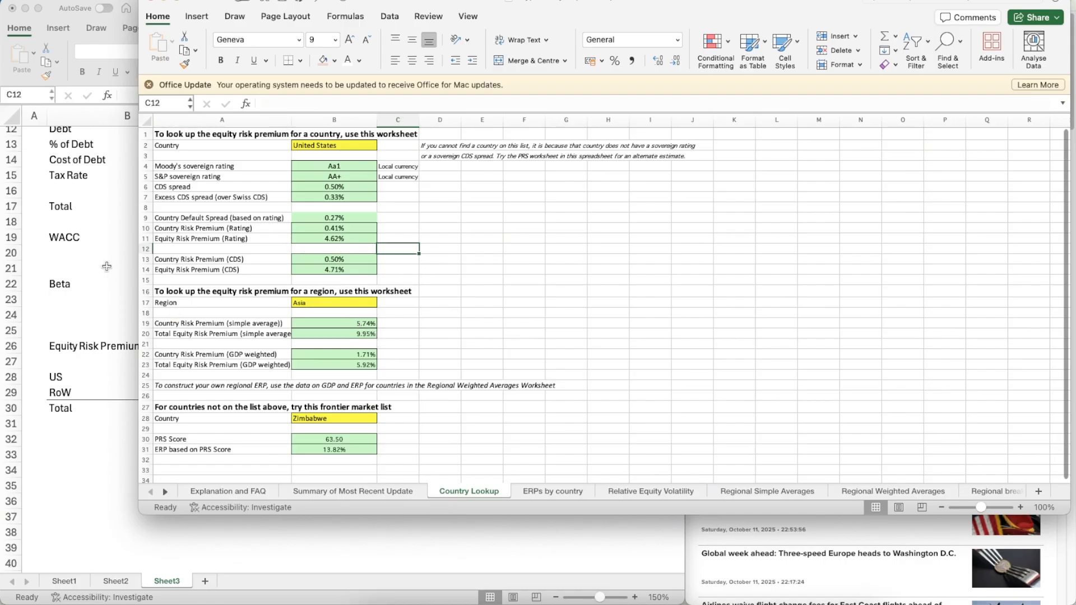
- Return to Sheet3 of Book7 and enter 4.62% as the US equity risk premium in cell E28
{"action": "left_click_drag", "start_coordinate": [409, 0], "coordinate": [0, 76]}
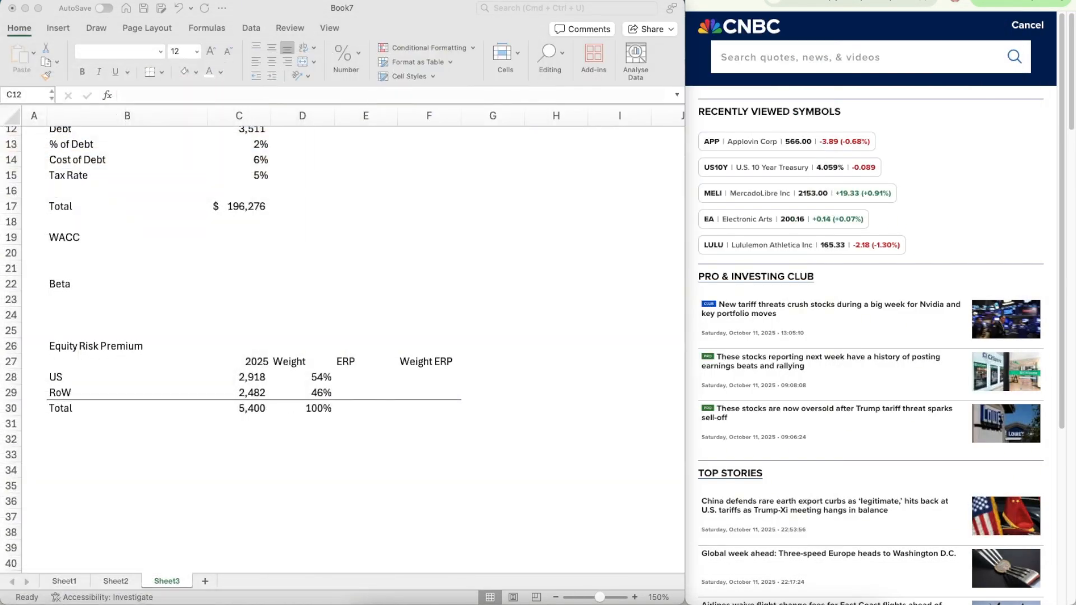
{"action": "left_click", "coordinate": [362, 377]}
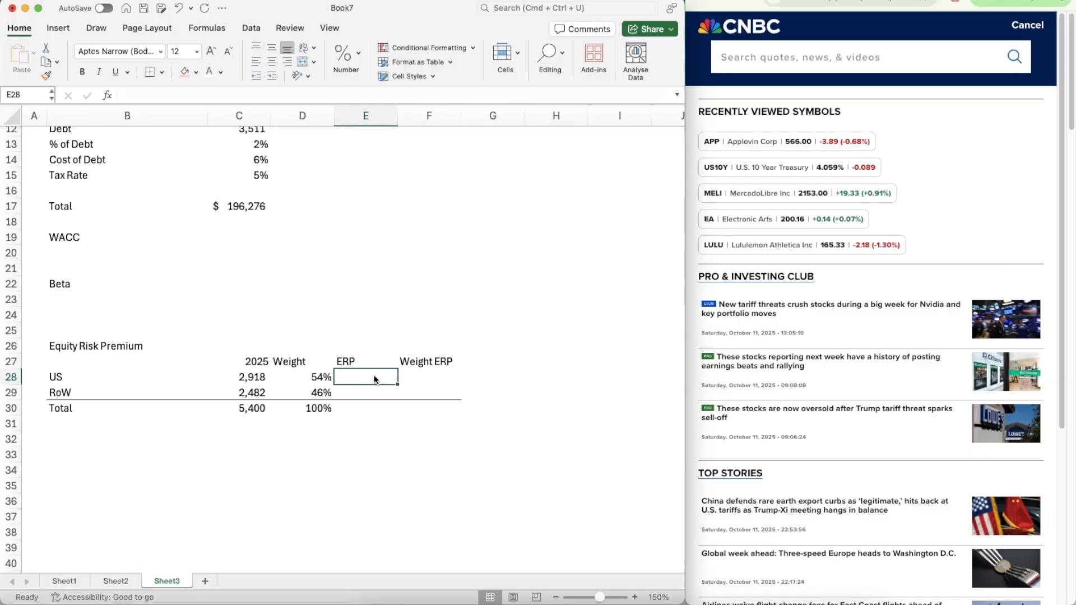
{"action": "type", "text": "4.62%"}
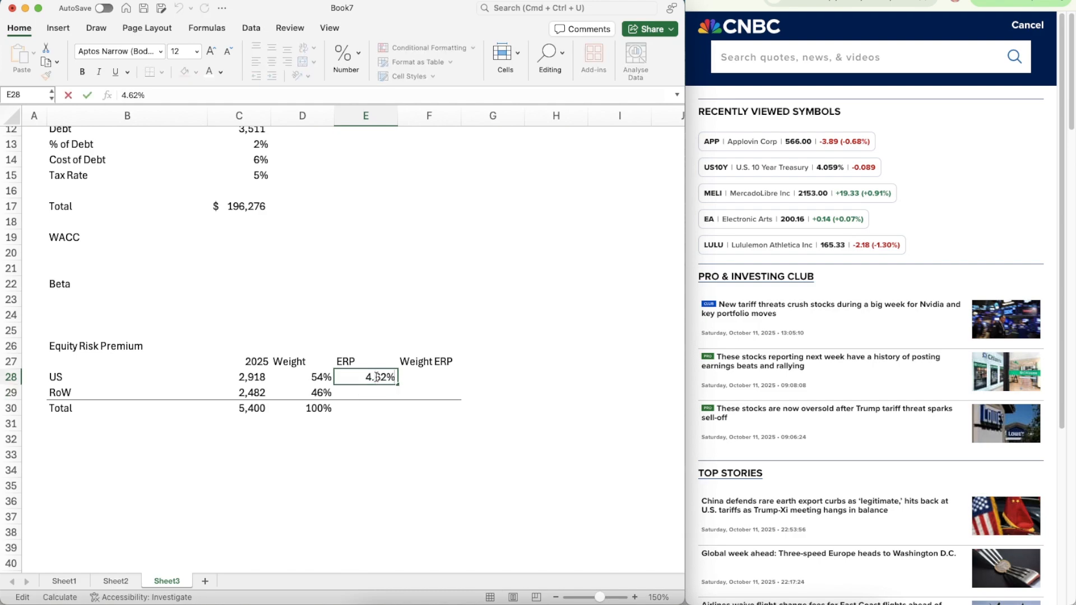
{"action": "key", "text": "Return"}
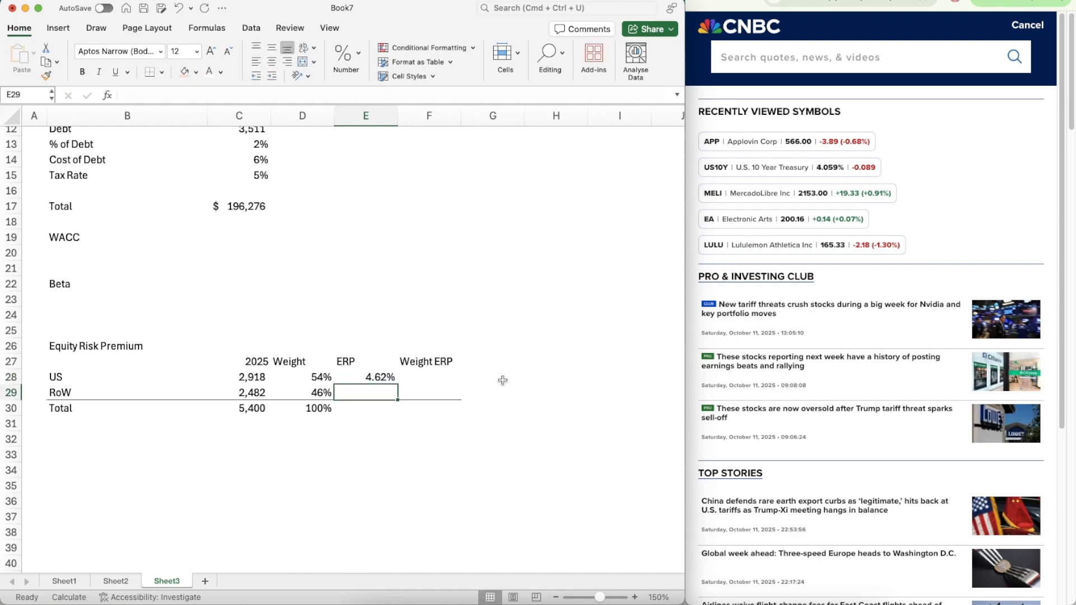
- Switch to the ctrypremJuly25 workbook and examine the country and regional equity risk premiums on the Regional Weighted Averages sheet
{"action": "left_click_drag", "start_coordinate": [0, 73], "coordinate": [411, 10]}
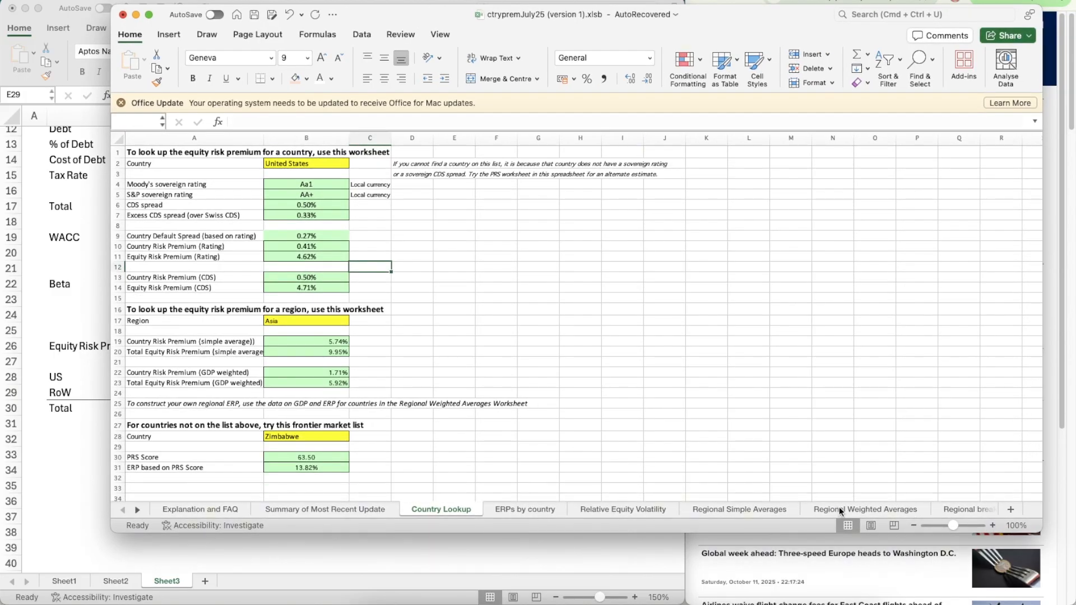
{"action": "key", "text": "ctrl+Page_Down"}
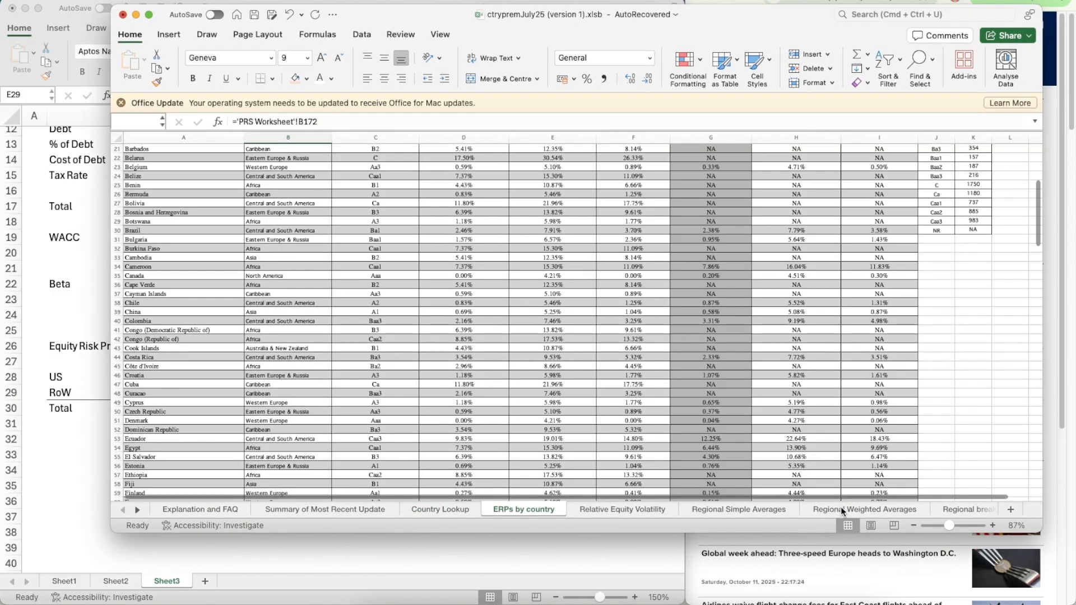
{"action": "left_click", "coordinate": [840, 509]}
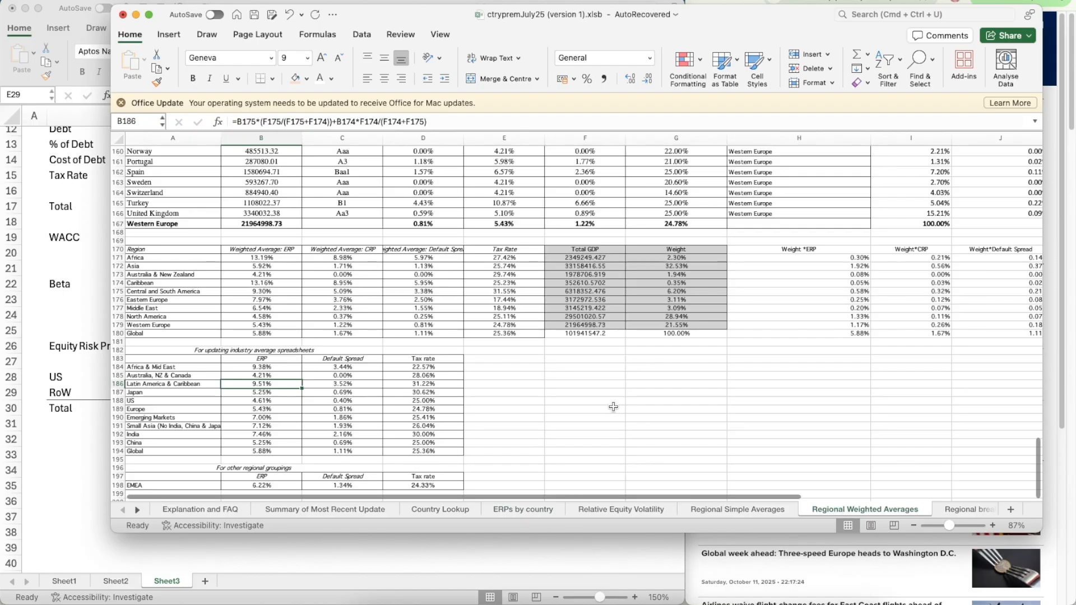
{"action": "left_click", "coordinate": [552, 401]}
{"action": "scroll", "coordinate": [543, 402], "scroll_direction": "down", "scroll_amount": 3}
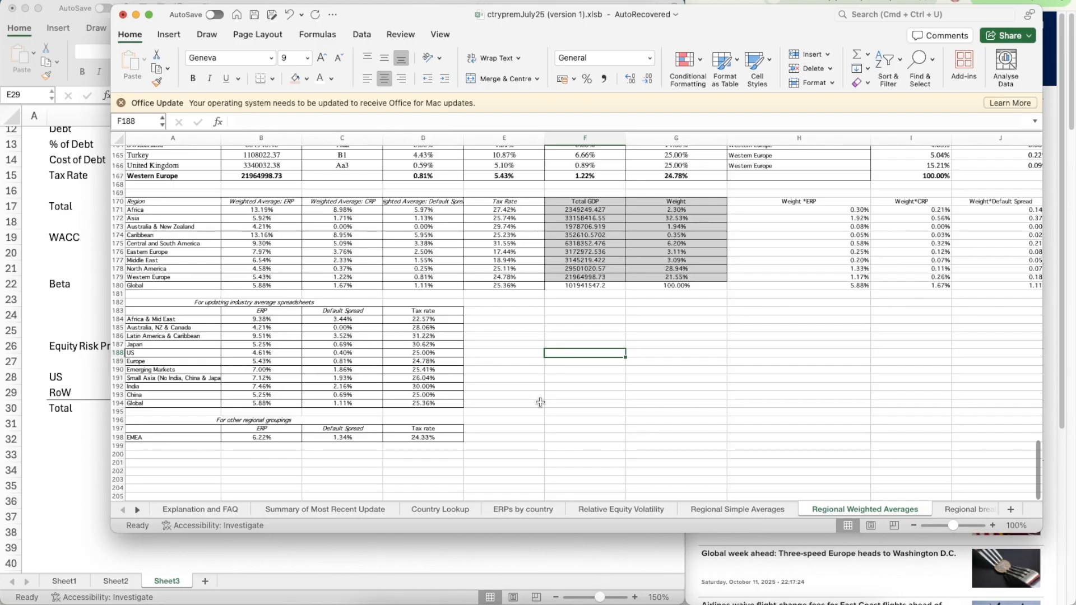
{"action": "scroll", "coordinate": [539, 403], "scroll_direction": "up", "scroll_amount": 5}
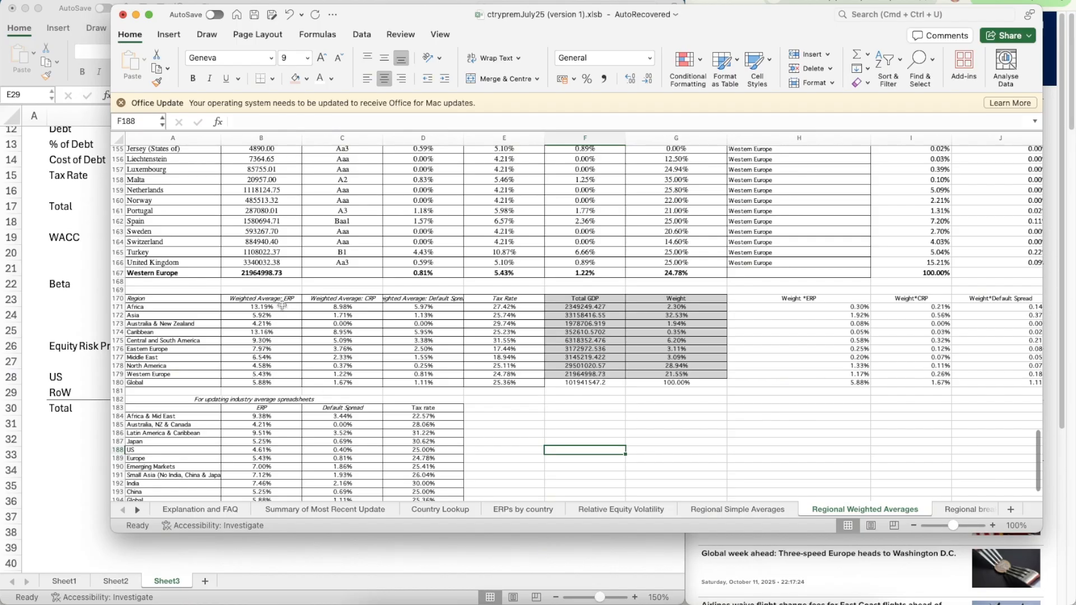
{"action": "scroll", "coordinate": [293, 345], "scroll_direction": "up", "scroll_amount": 20}
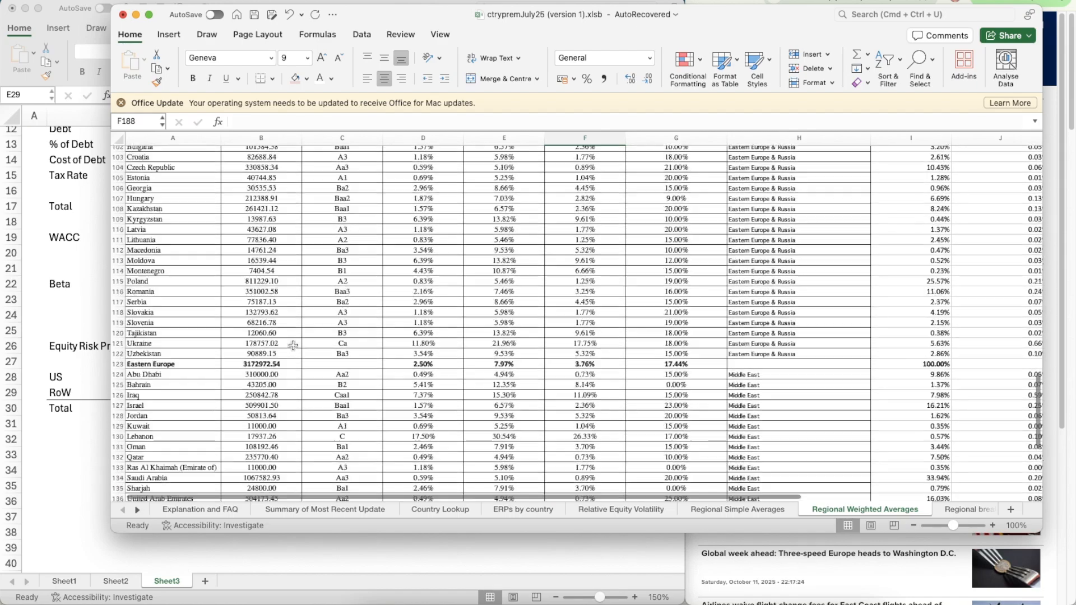
{"action": "scroll", "coordinate": [293, 345], "scroll_direction": "up", "scroll_amount": 20}
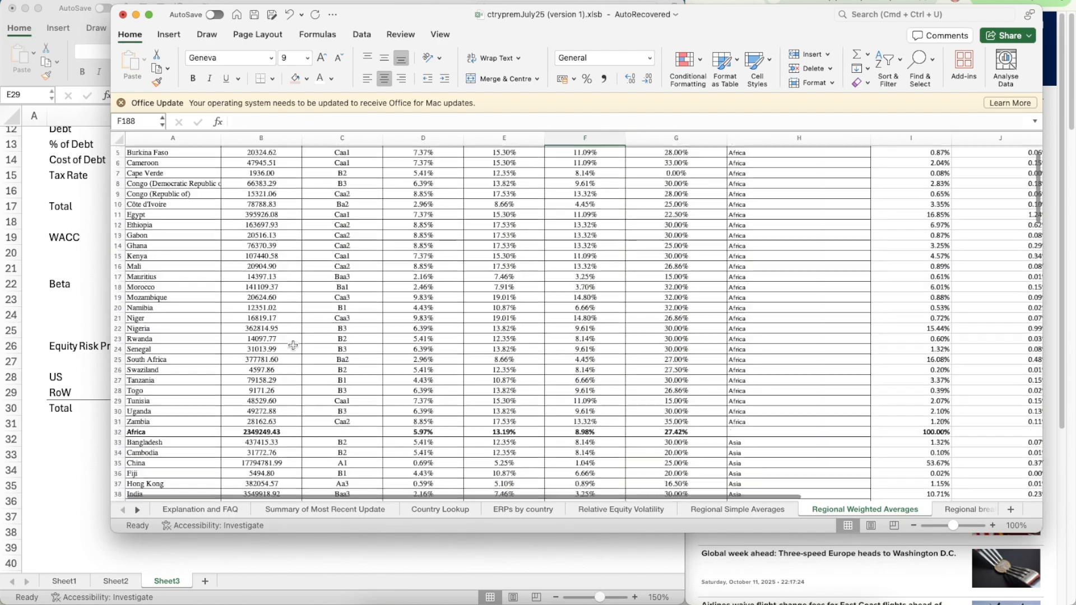
{"action": "scroll", "coordinate": [293, 344], "scroll_direction": "up", "scroll_amount": 2}
- Examine the country list on the Regional breakdown sheet and the averages on the Regional Simple Averages sheet
{"action": "left_click", "coordinate": [977, 507]}
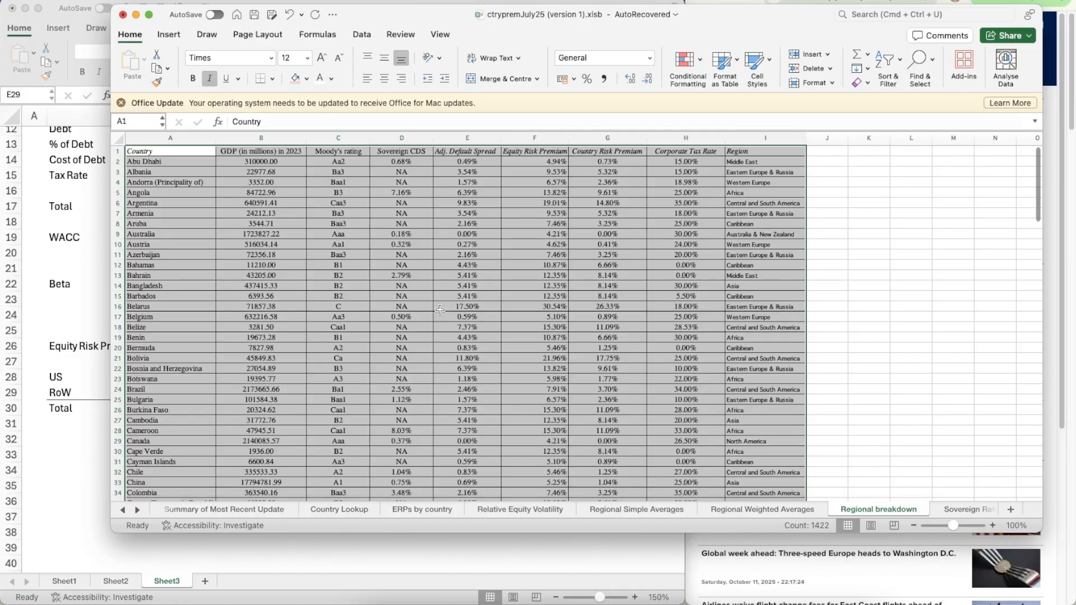
{"action": "scroll", "coordinate": [440, 309], "scroll_direction": "down", "scroll_amount": 10}
{"action": "scroll", "coordinate": [439, 309], "scroll_direction": "down", "scroll_amount": 20}
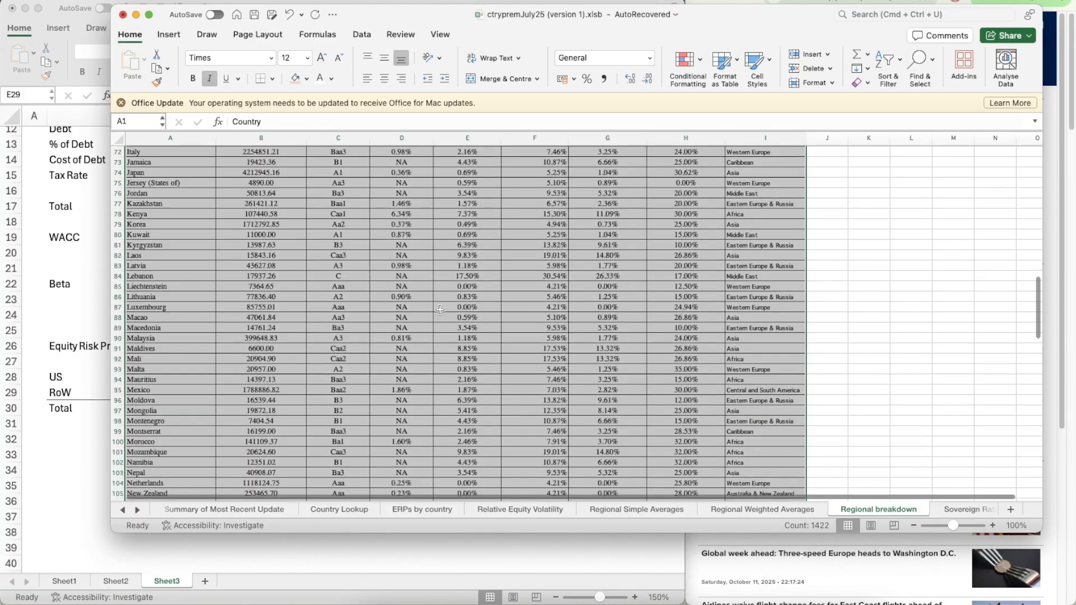
{"action": "scroll", "coordinate": [440, 309], "scroll_direction": "down", "scroll_amount": 5}
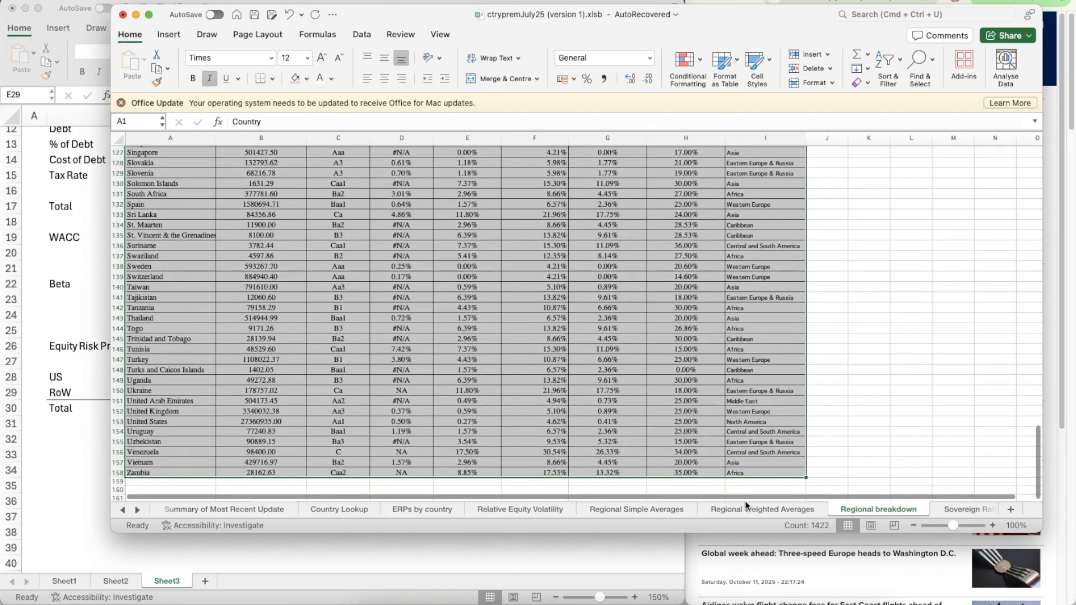
{"action": "left_click", "coordinate": [623, 510]}
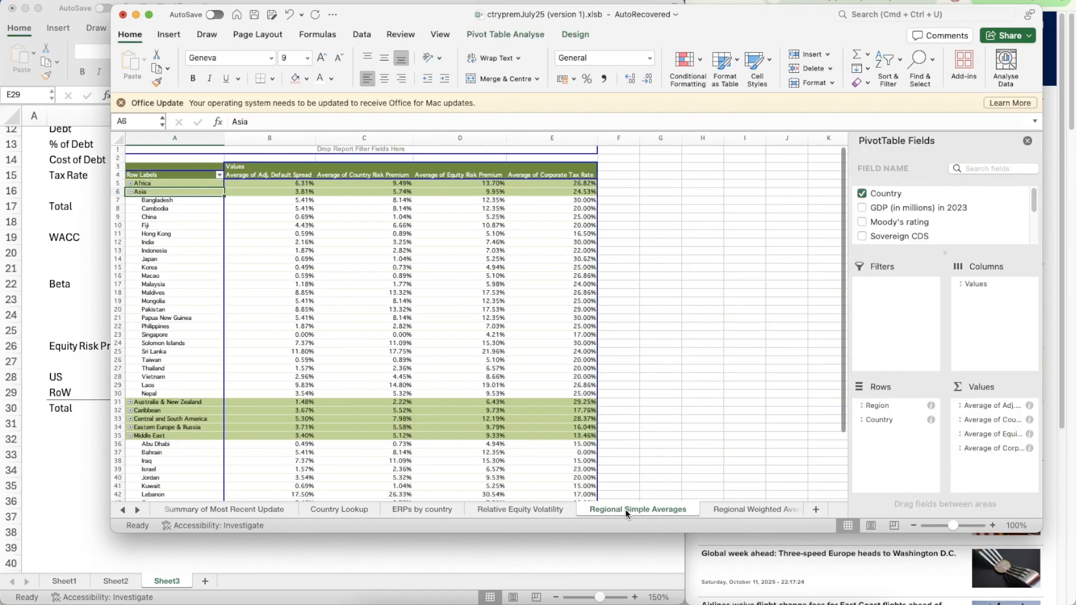
- Find the Global weighted average ERP in the region summary table of the Regional Weighted Averages sheet
{"action": "left_click", "coordinate": [729, 510]}
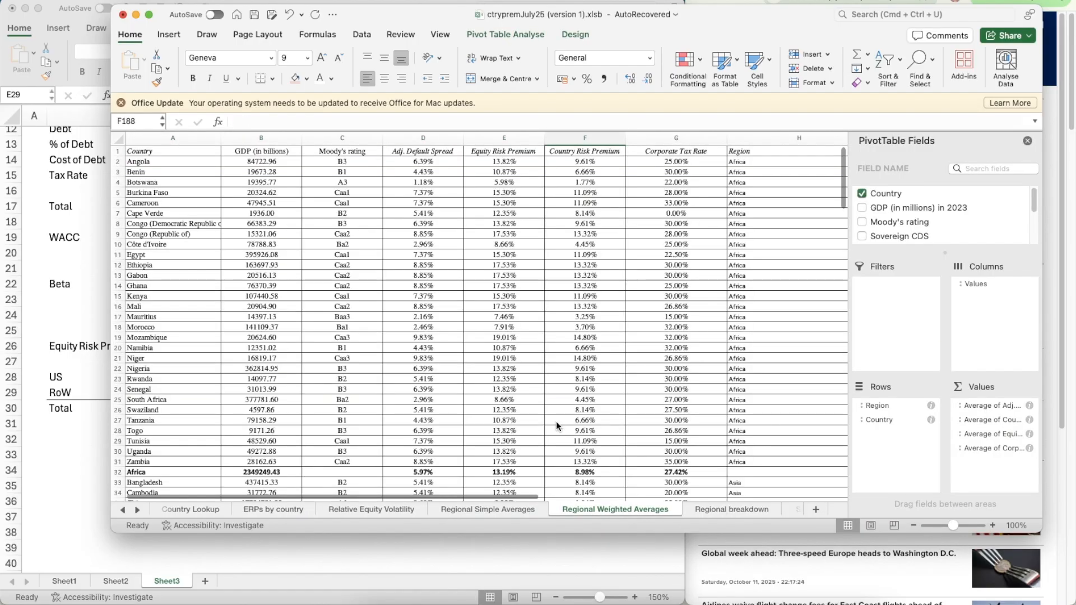
{"action": "scroll", "coordinate": [398, 362], "scroll_direction": "down", "scroll_amount": 2}
{"action": "scroll", "coordinate": [398, 362], "scroll_direction": "down", "scroll_amount": 20}
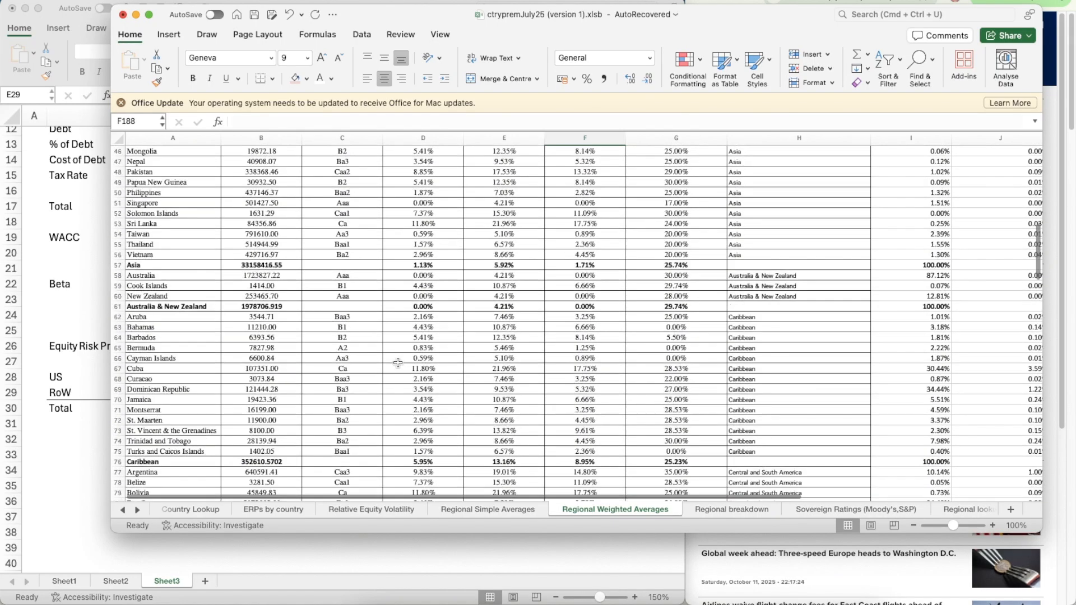
{"action": "scroll", "coordinate": [398, 363], "scroll_direction": "down", "scroll_amount": 13}
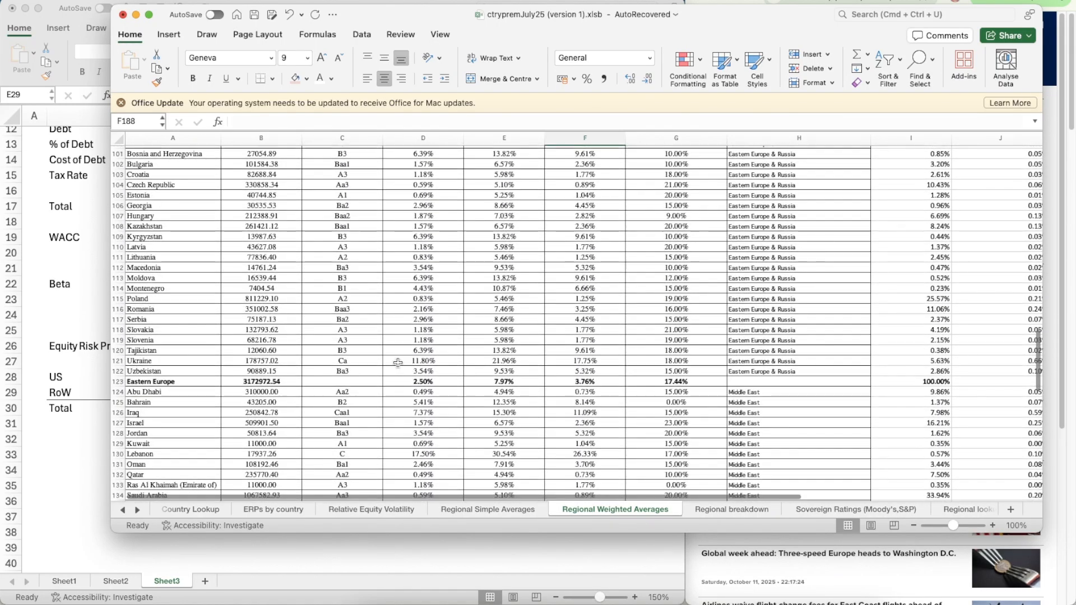
{"action": "scroll", "coordinate": [398, 363], "scroll_direction": "down", "scroll_amount": 9}
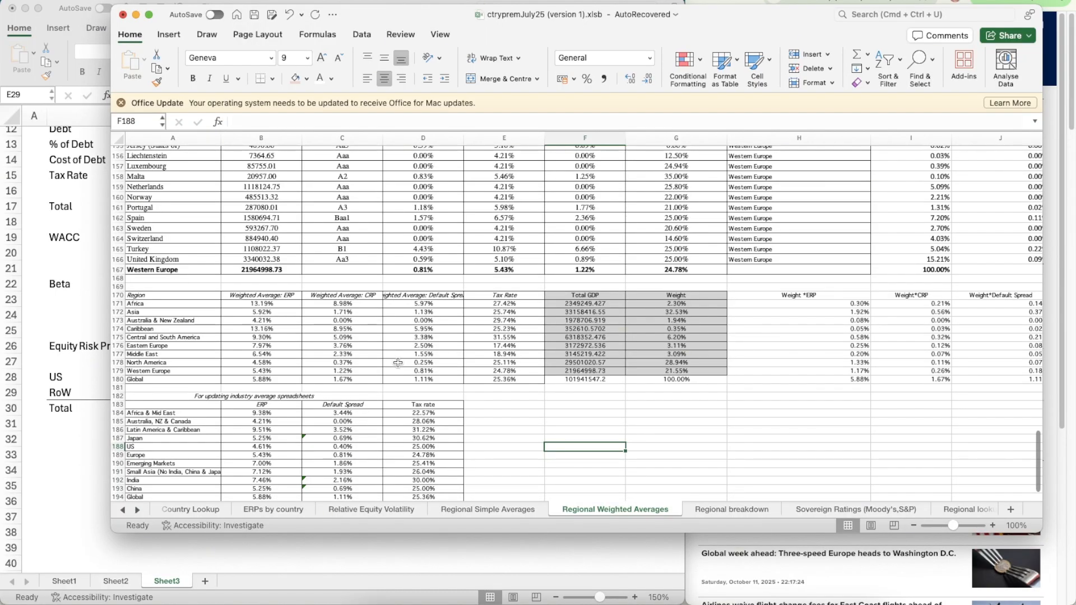
{"action": "left_click", "coordinate": [282, 380]}
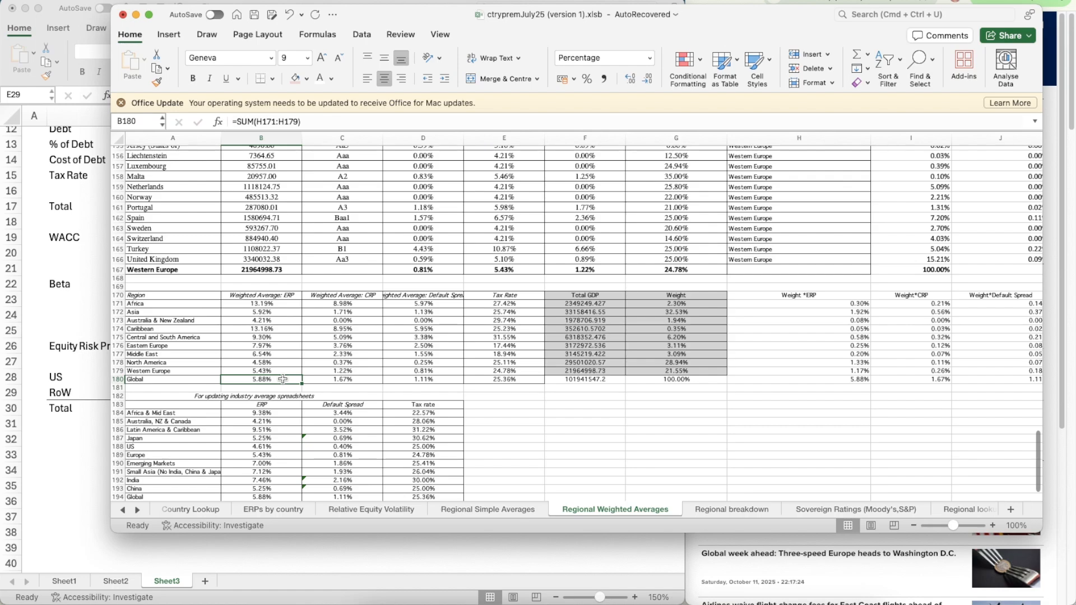
- Delete the North America row from the region summary to read the Global ERP without it, and undo the deletion
{"action": "right_click", "coordinate": [118, 363]}
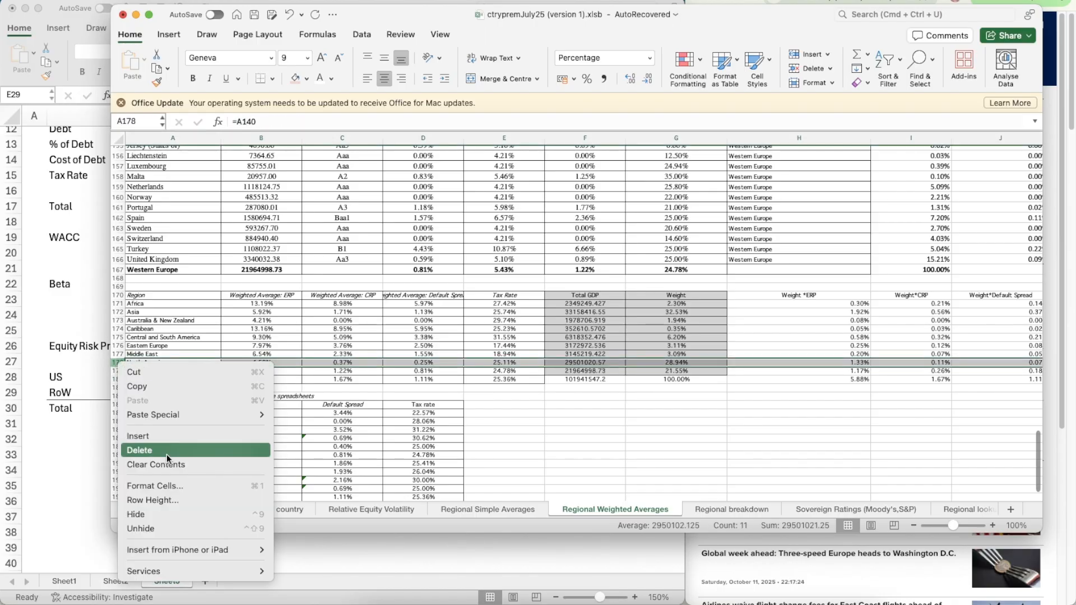
{"action": "key", "text": "Escape"}
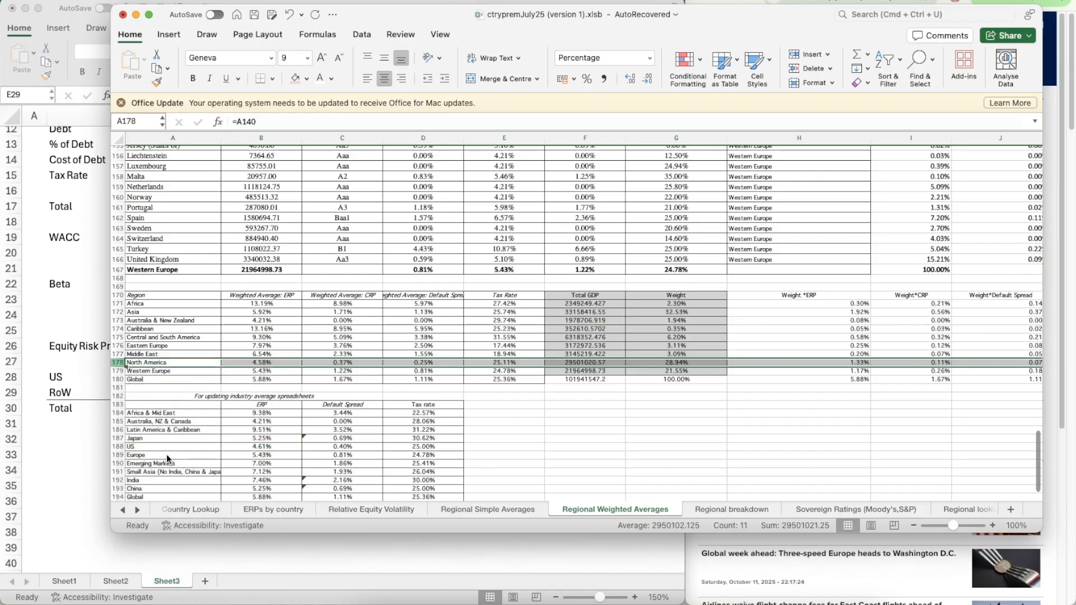
{"action": "left_click", "coordinate": [285, 372]}
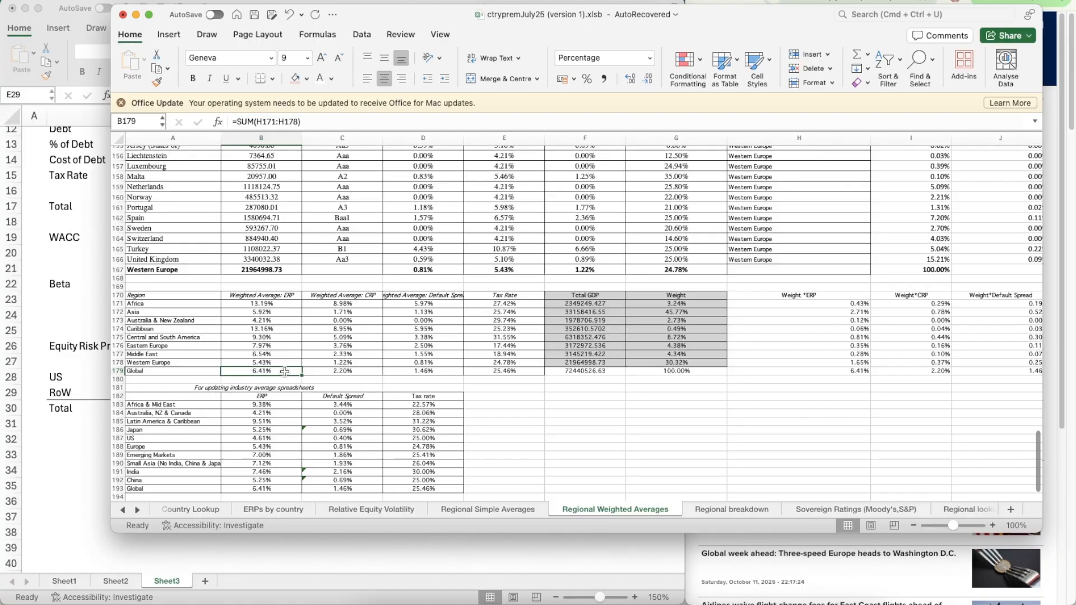
{"action": "key", "text": "super+z"}
- Return to Sheet3 of Book7 and enter 6.41% as the RoW equity risk premium in cell E29
{"action": "left_click", "coordinate": [53, 322]}
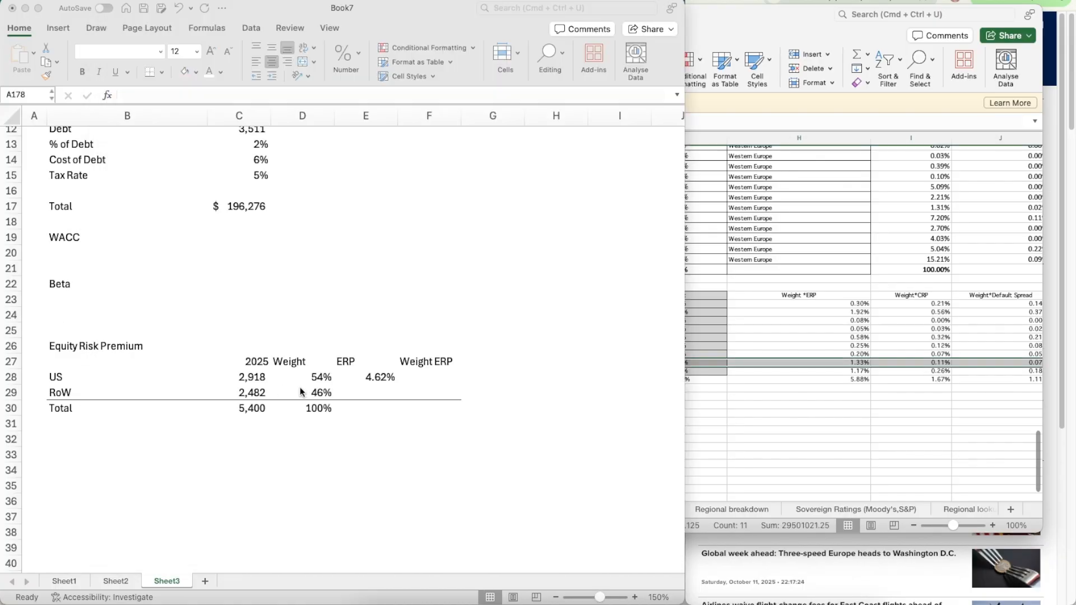
{"action": "left_click", "coordinate": [378, 392]}
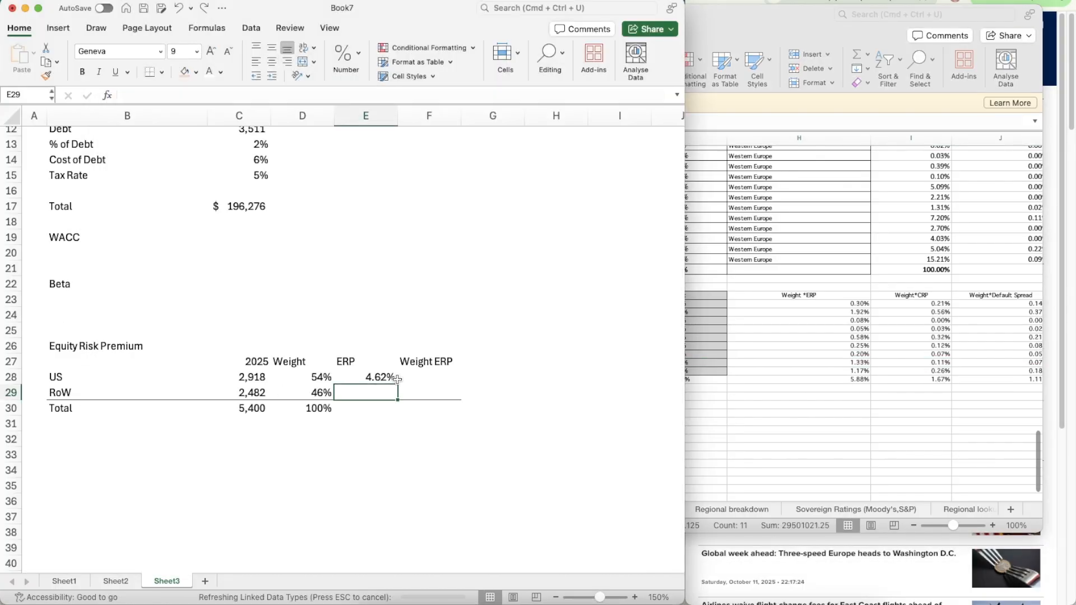
{"action": "type", "text": "0.41%"}
{"action": "key", "text": "Return"}
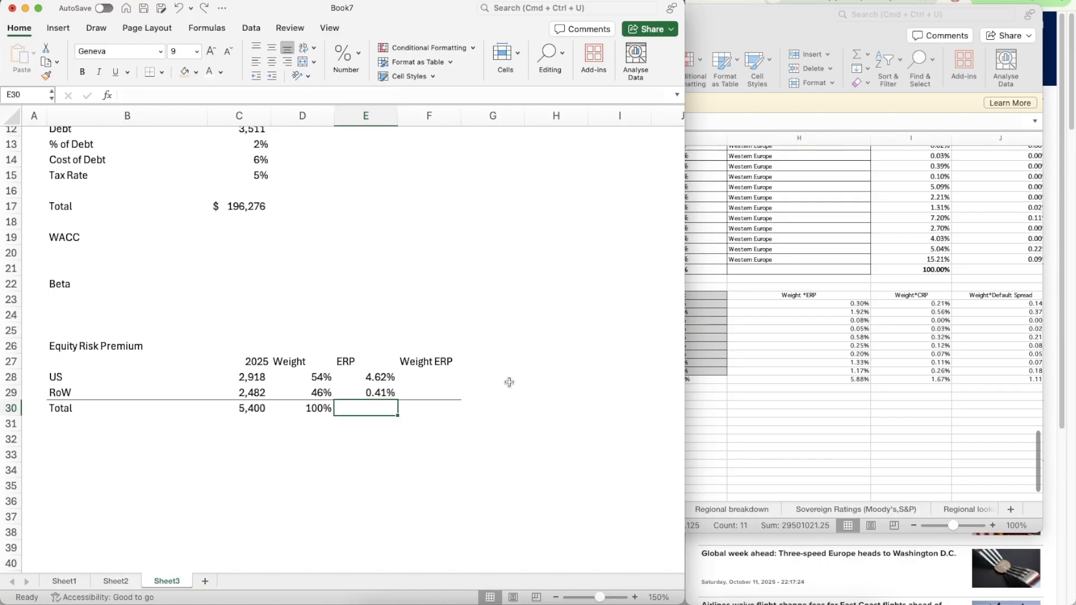
{"action": "key", "text": "Up"}
{"action": "type", "text": "6.41"}
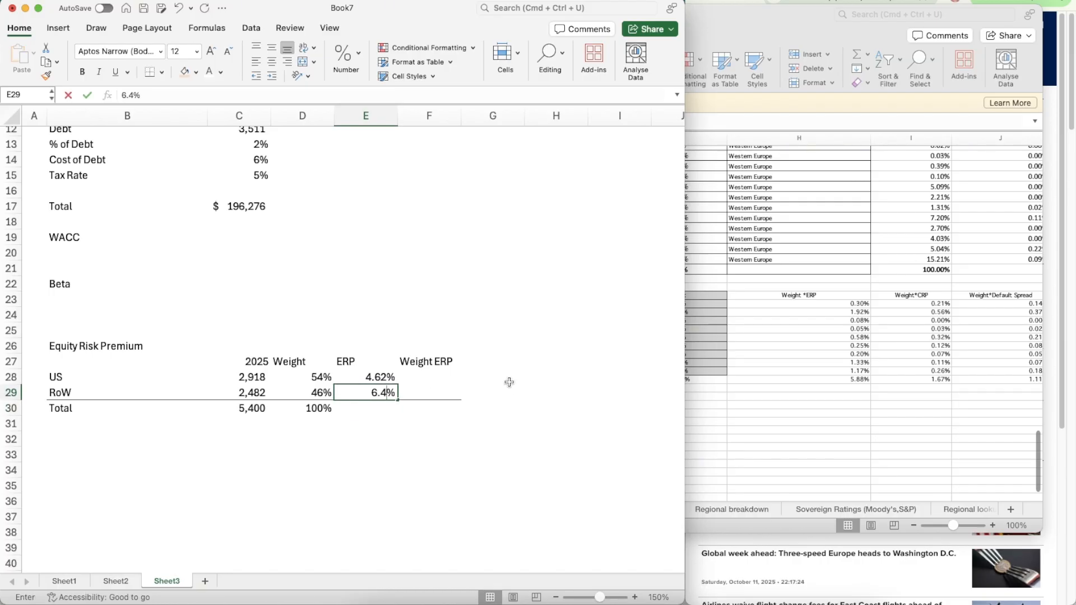
{"action": "key", "text": "Return"}
- Calculate the US weighted ERP in cell F28 with the formula =E28*D28
{"action": "key", "text": "Down"}
{"action": "key", "text": "Right"}
{"action": "key", "text": "Up"}
{"action": "key", "text": "Up"}
{"action": "key", "text": "Up"}
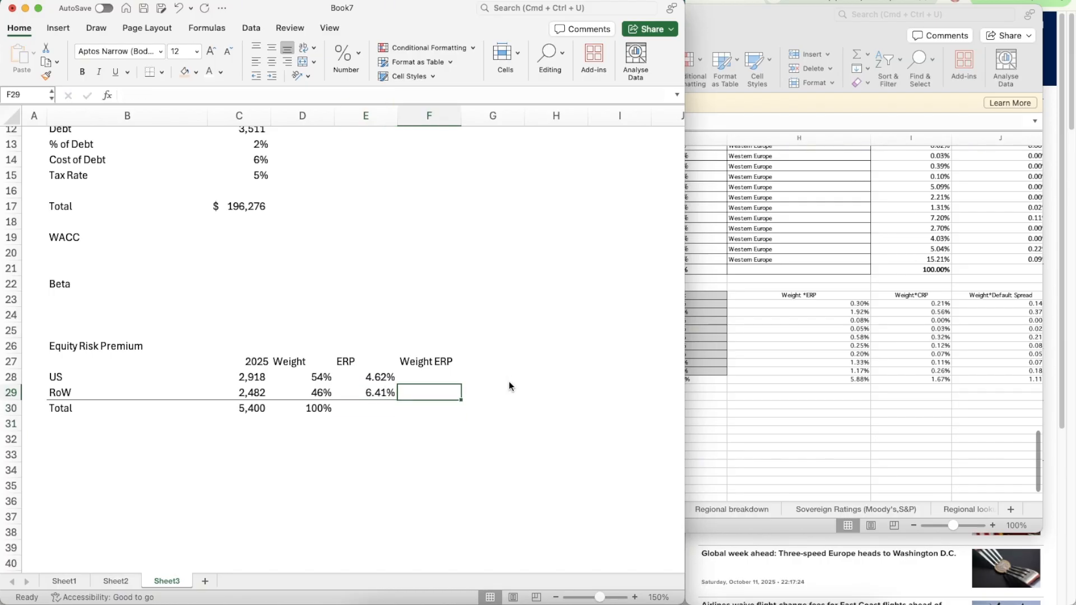
{"action": "type", "text": "="}
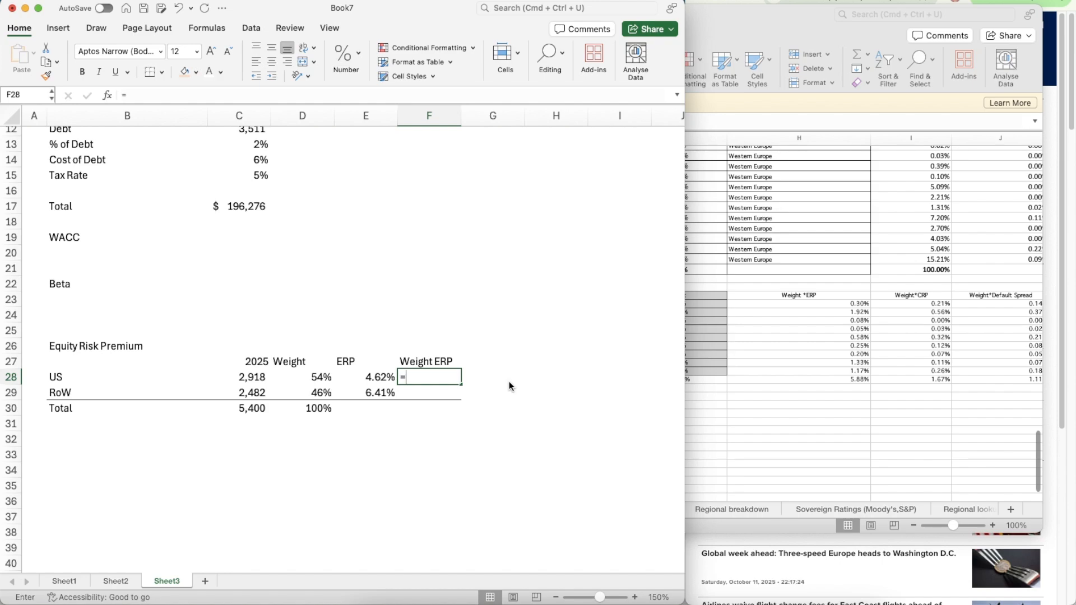
{"action": "key", "text": "Left"}
{"action": "type", "text": "*"}
{"action": "key", "text": "Left"}
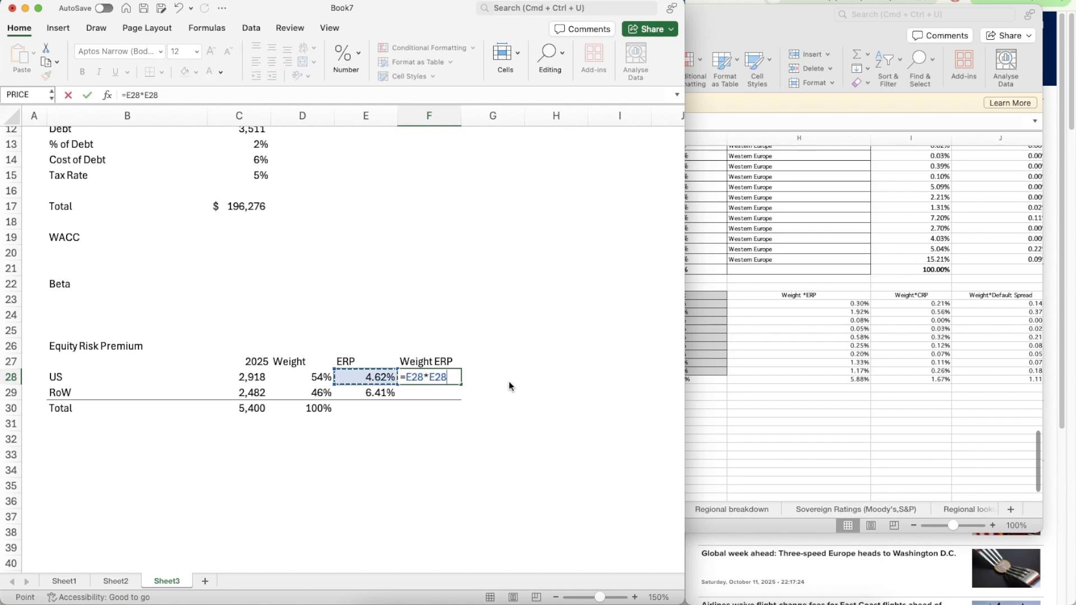
{"action": "key", "text": "Left"}
{"action": "key", "text": "Return"}
{"action": "key", "text": "Down"}
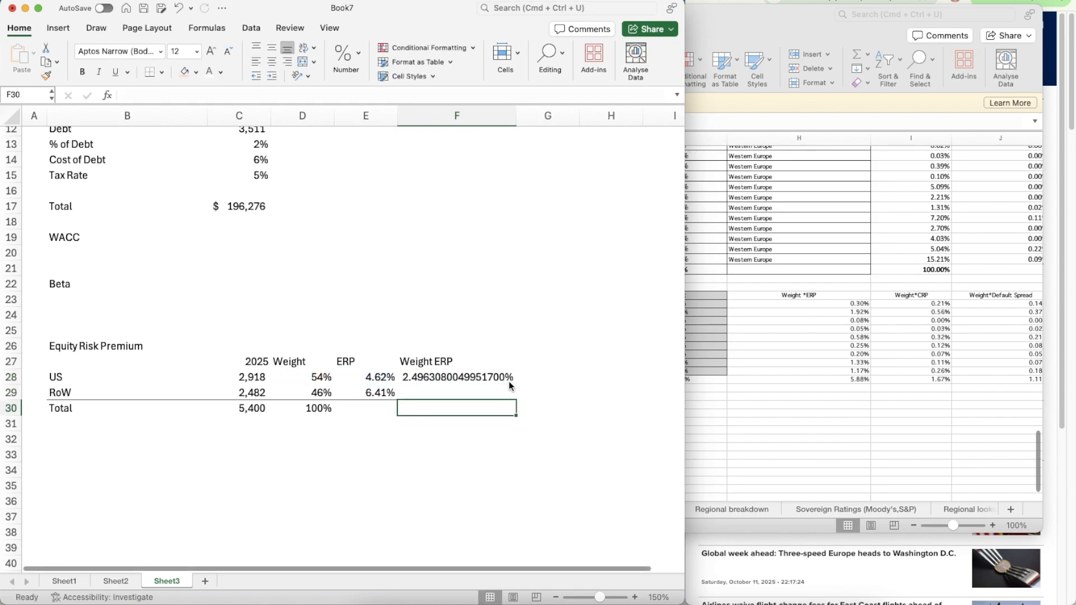
- Narrow column F to the same width as the neighbouring columns
{"action": "left_click", "coordinate": [438, 115]}
{"action": "right_click", "coordinate": [438, 115]}
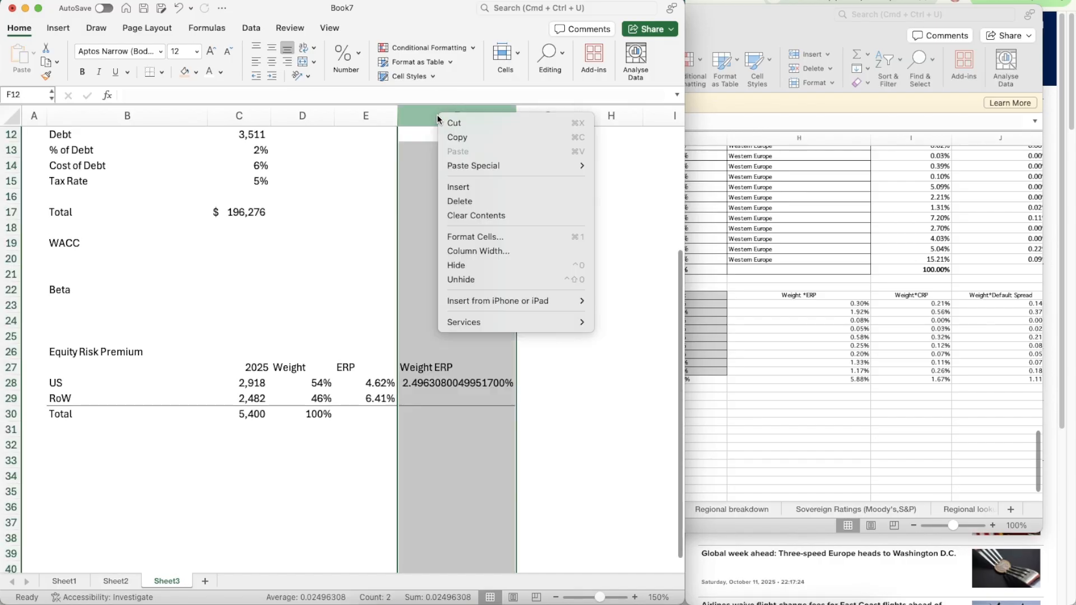
{"action": "left_click", "coordinate": [492, 250]}
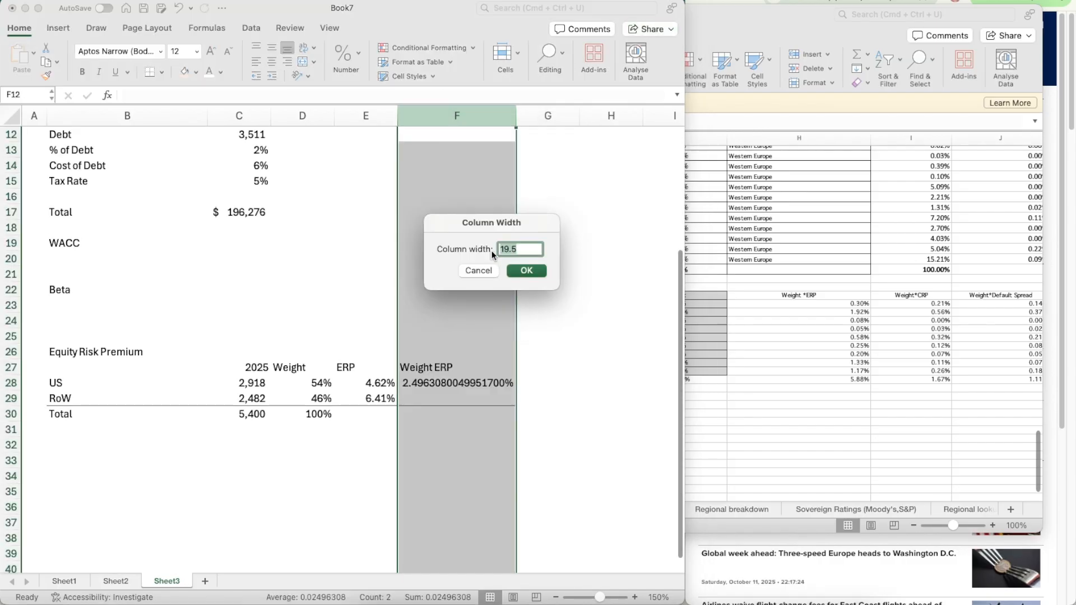
{"action": "key", "text": "Return"}
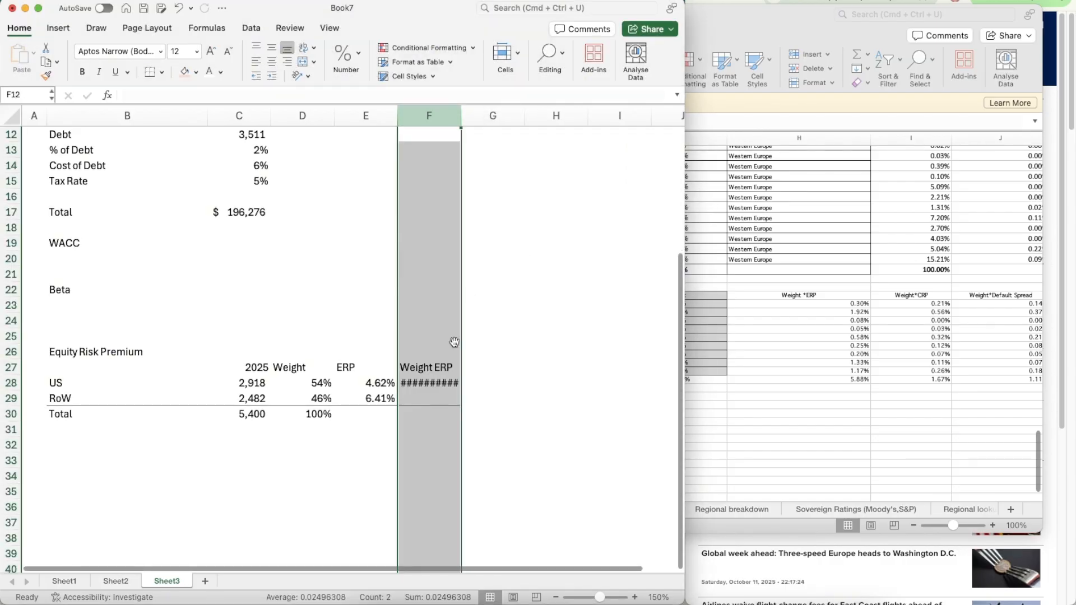
- Format the US weighted ERP in cell F28 as a percentage with two decimal places
{"action": "left_click", "coordinate": [428, 382]}
{"action": "left_click", "coordinate": [343, 59]}
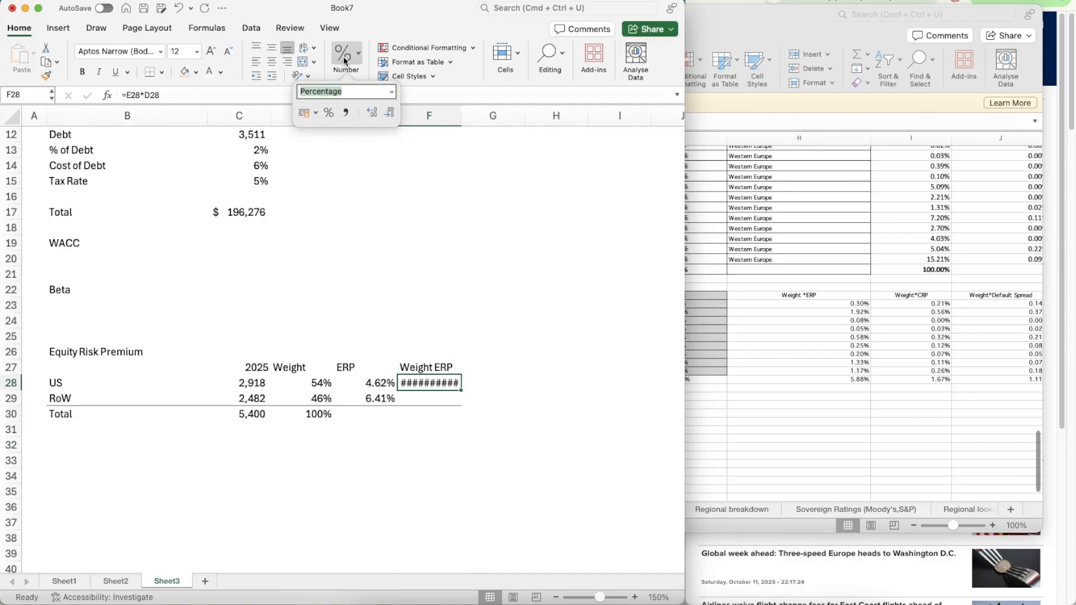
{"action": "left_click", "coordinate": [328, 113]}
{"action": "left_click", "coordinate": [372, 112]}
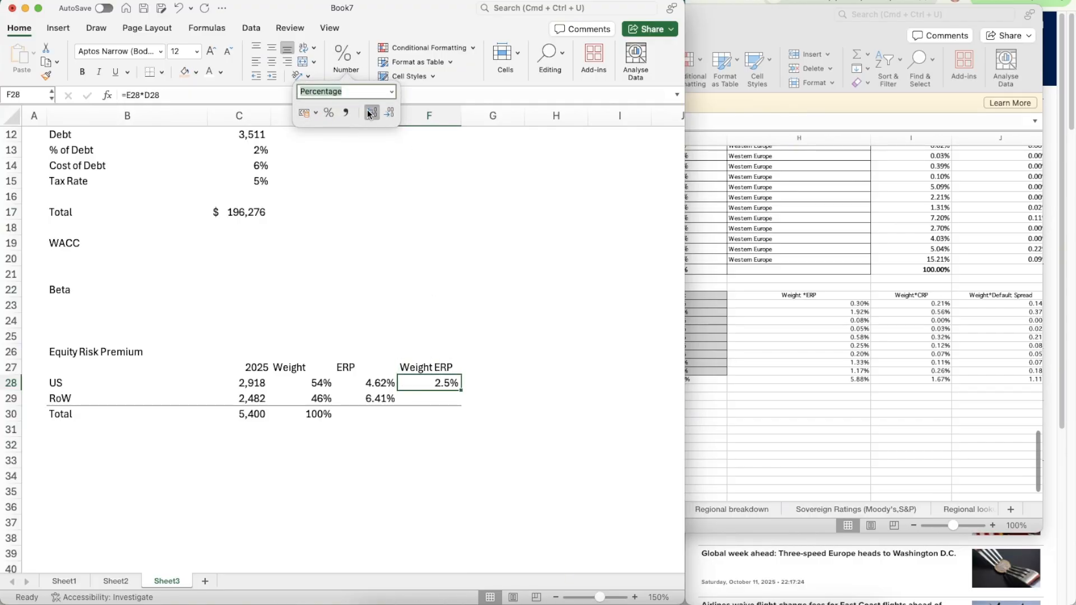
{"action": "left_click", "coordinate": [372, 113]}
- Copy the weighted ERP formula from F28 to the RoW row in F29
{"action": "left_click", "coordinate": [428, 398]}
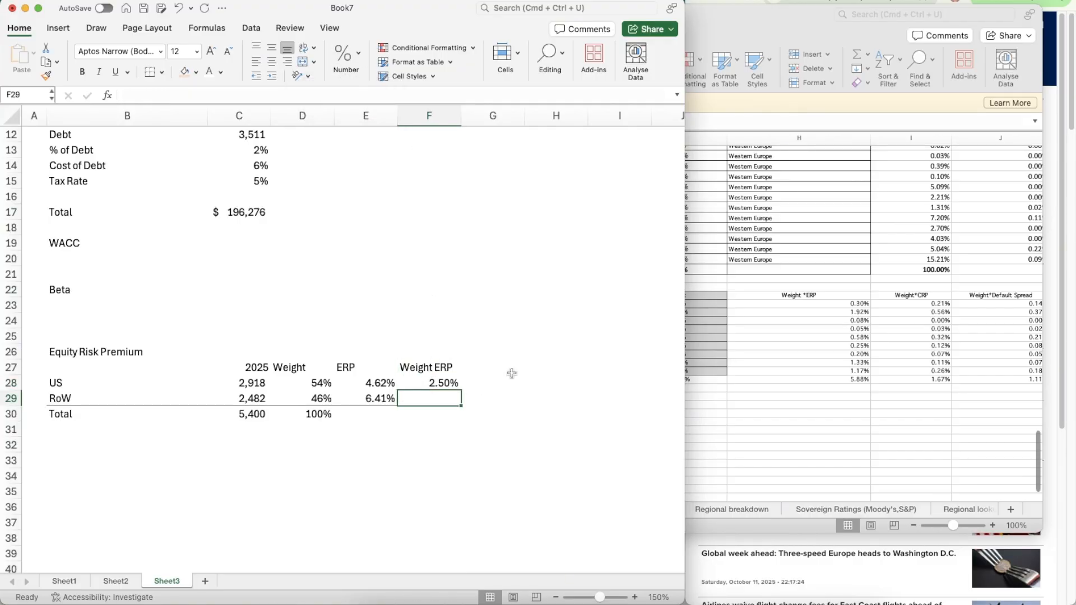
{"action": "key", "text": "Up"}
{"action": "key", "text": "super+c"}
{"action": "key", "text": "Down"}
{"action": "key", "text": "super+v"}
{"action": "key", "text": "Down"}
{"action": "key", "text": "Down"}
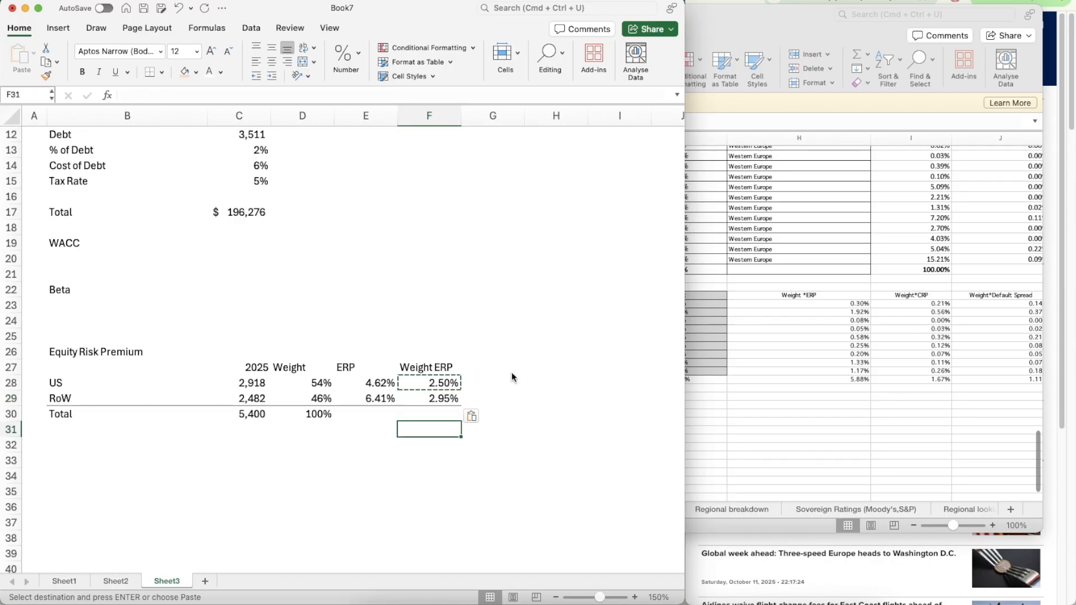
- Total the weighted ERP in cell F30 with a SUM of F28:F29
{"action": "key", "text": "Up"}
{"action": "type", "text": "=sum("}
{"action": "key", "text": "Up"}
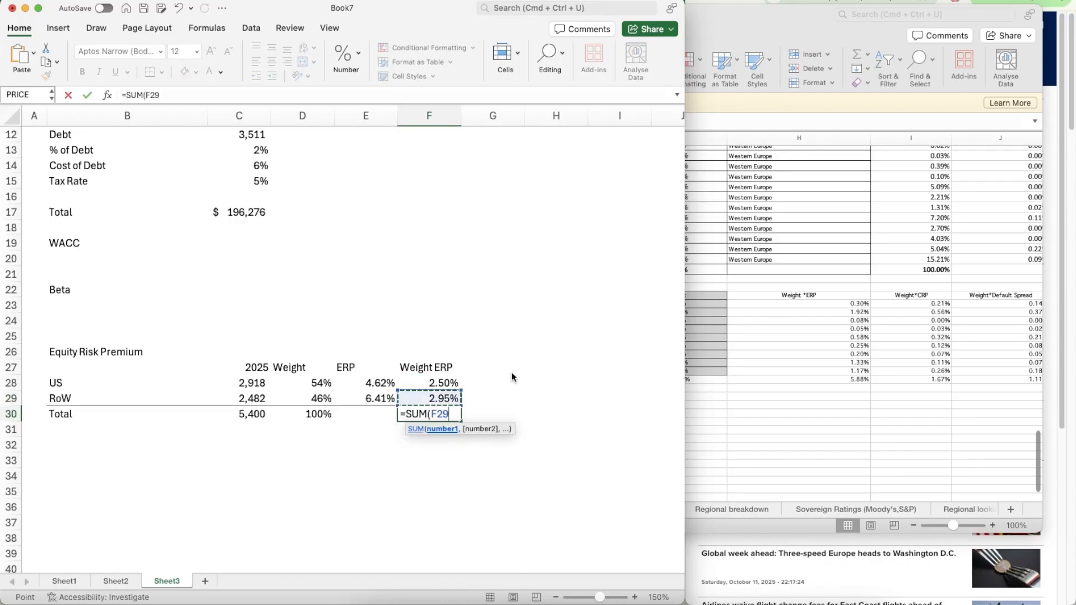
{"action": "key", "text": "shift+Up"}
{"action": "key", "text": "Return"}
- Enter 5.44% as the Equity Risk Premium in cell C10 of the cost of equity inputs
{"action": "scroll", "coordinate": [518, 495], "scroll_direction": "down", "scroll_amount": 3}
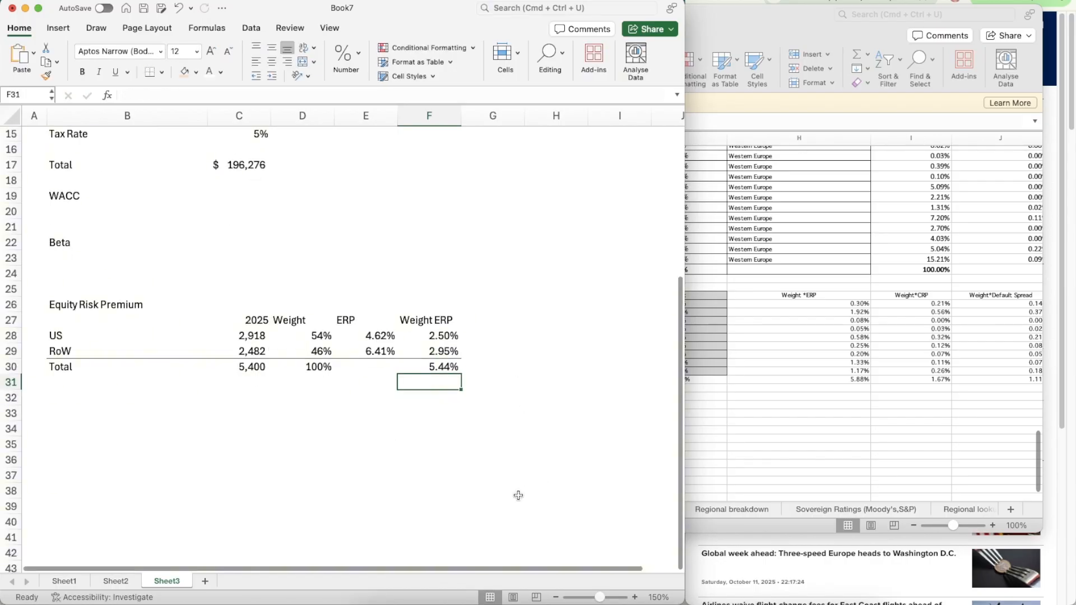
{"action": "scroll", "coordinate": [518, 496], "scroll_direction": "up", "scroll_amount": 10}
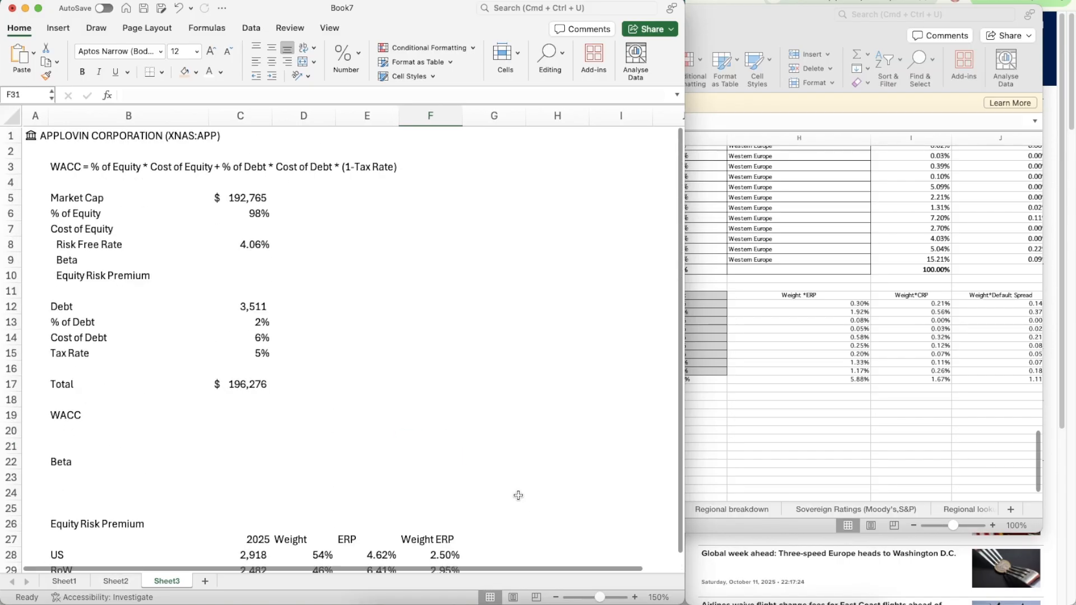
{"action": "scroll", "coordinate": [293, 319], "scroll_direction": "down", "scroll_amount": 1}
{"action": "left_click", "coordinate": [236, 271]}
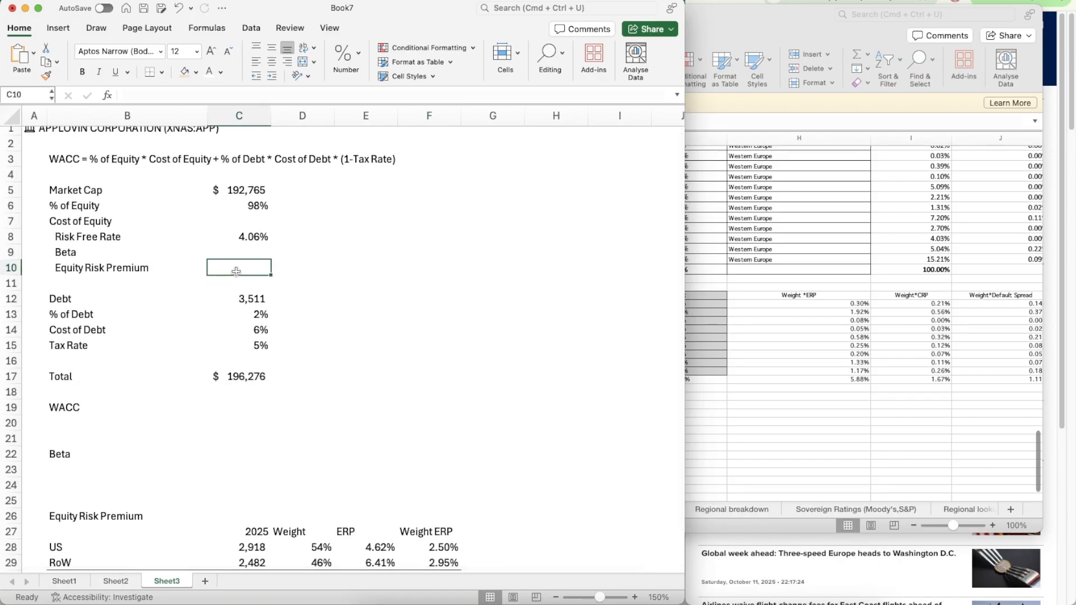
{"action": "type", "text": "5.44%"}
{"action": "key", "text": "Return"}
{"action": "scroll", "coordinate": [453, 390], "scroll_direction": "down", "scroll_amount": 5}
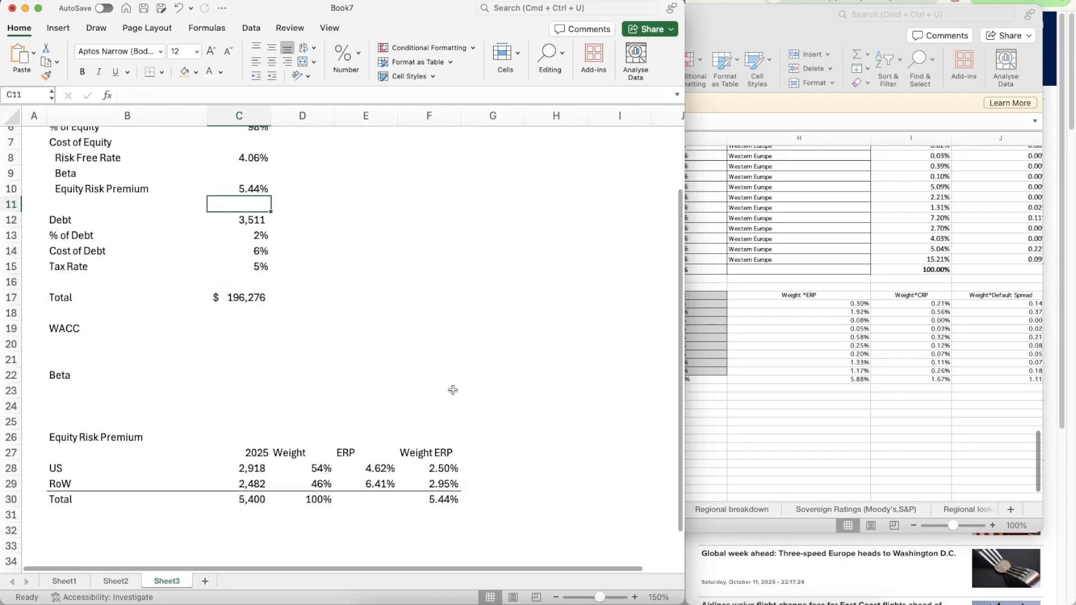
{"action": "scroll", "coordinate": [453, 390], "scroll_direction": "down", "scroll_amount": 3}
{"action": "left_click", "coordinate": [83, 365]}
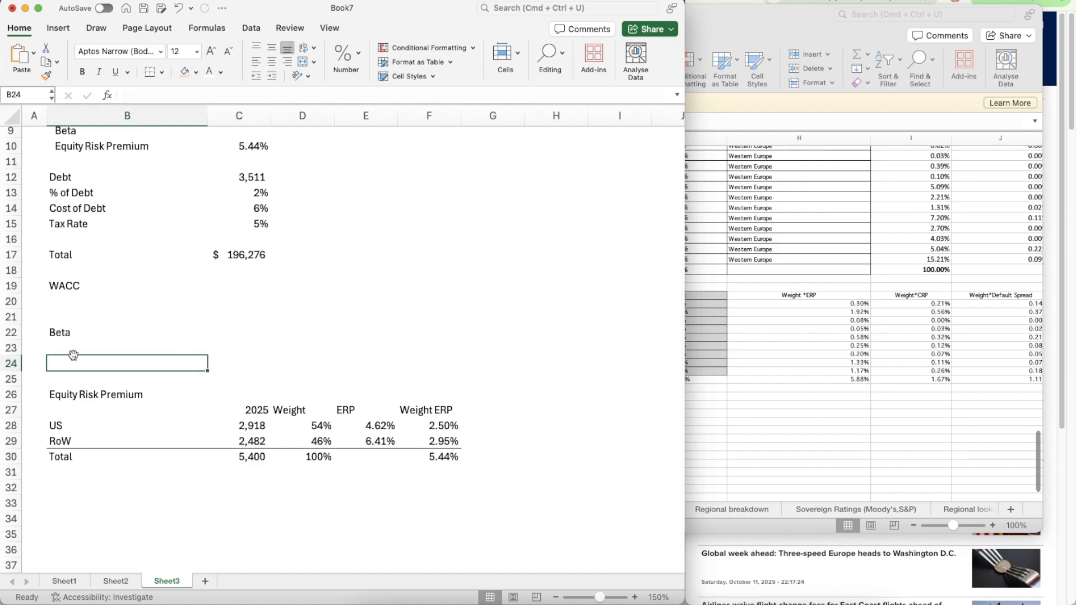
{"action": "scroll", "coordinate": [322, 308], "scroll_direction": "down", "scroll_amount": 4}
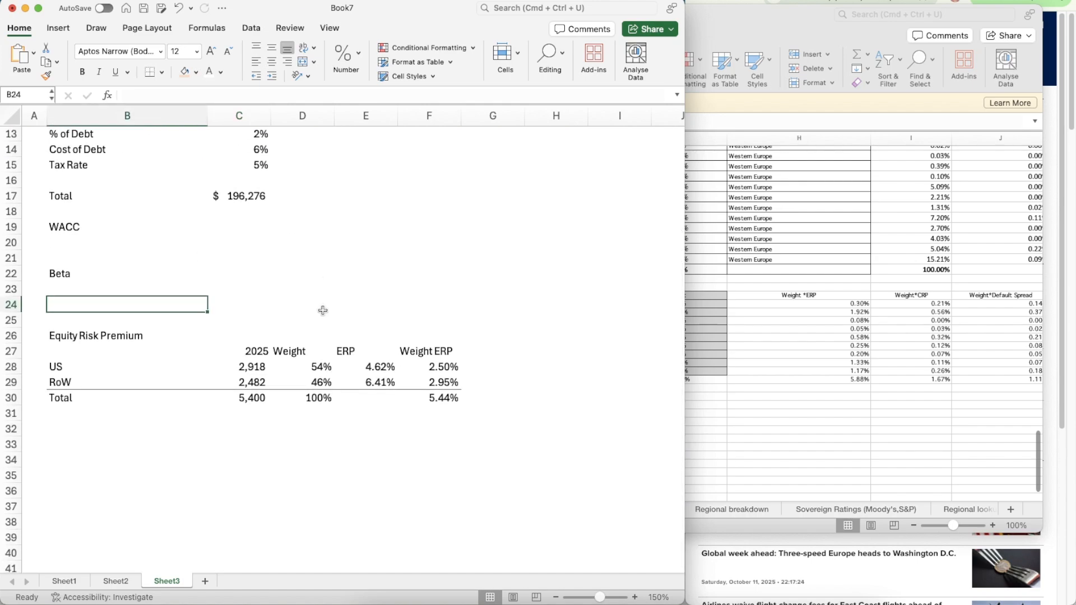
{"action": "type", "text": "Industyr"}
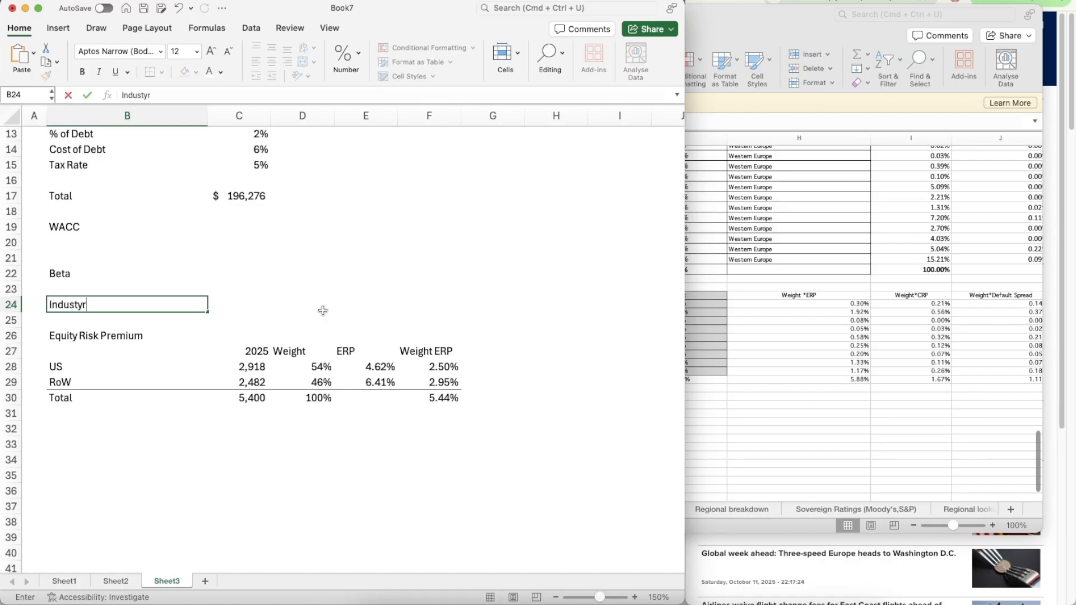
{"action": "key", "text": "BackSpace"}
{"action": "key", "text": "BackSpace"}
{"action": "key", "text": "BackSpace"}
{"action": "key", "text": "BackSpace"}
{"action": "key", "text": "BackSpace"}
{"action": "key", "text": "Escape"}
- Insert two blank rows at row 24, between the Beta heading and the Equity Risk Premium table
{"action": "key", "text": "shift+space"}
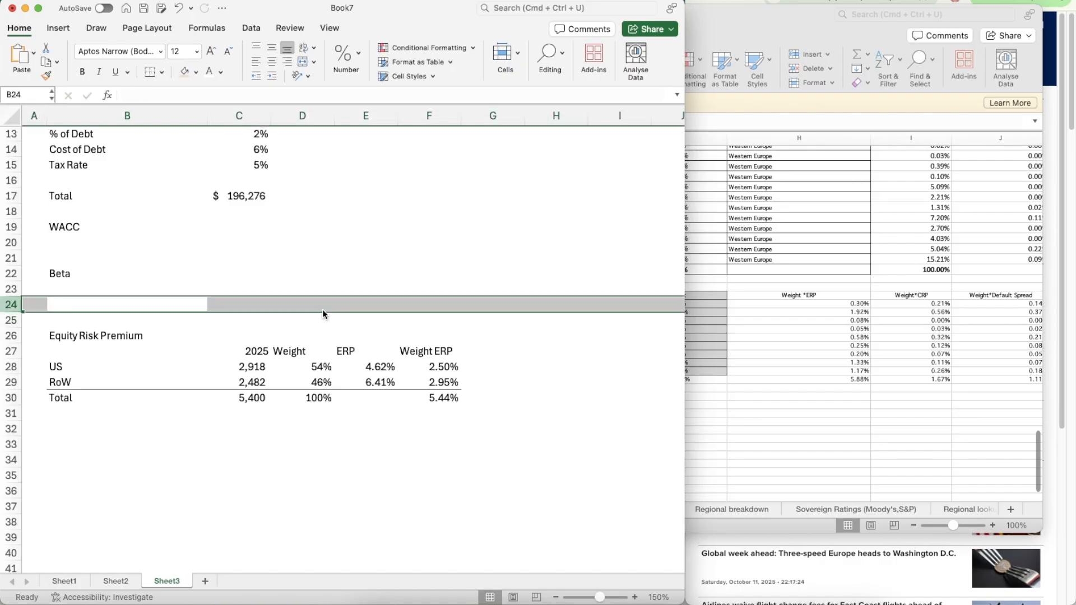
{"action": "key", "text": "ctrl+shift+equal"}
{"action": "key", "text": "ctrl+shift+equal"}
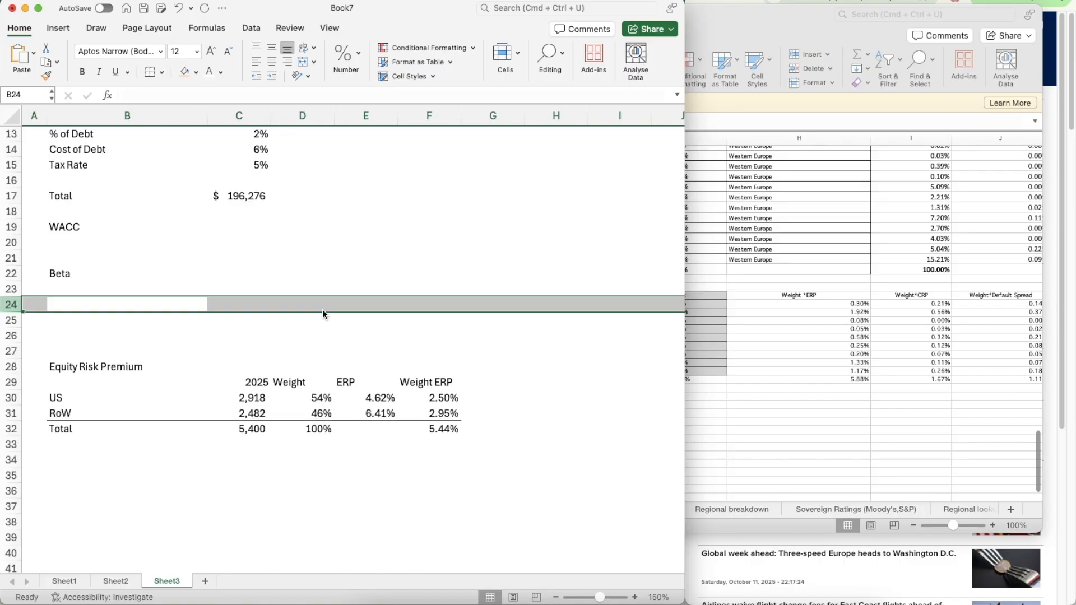
- Enter the heading "Industry" in cell B24 and make it bold
{"action": "key", "text": "Up"}
{"action": "key", "text": "Right"}
{"action": "key", "text": "Down"}
{"action": "key", "text": "Left"}
{"action": "type", "text": "Indus"}
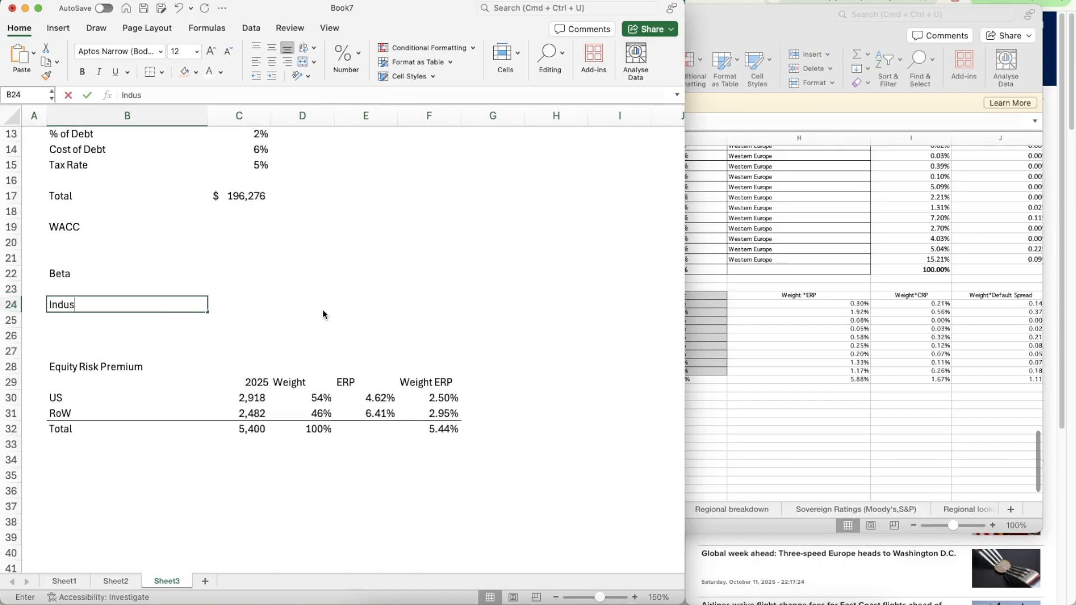
{"action": "type", "text": "try"}
{"action": "key", "text": "Return"}
{"action": "key", "text": "Up"}
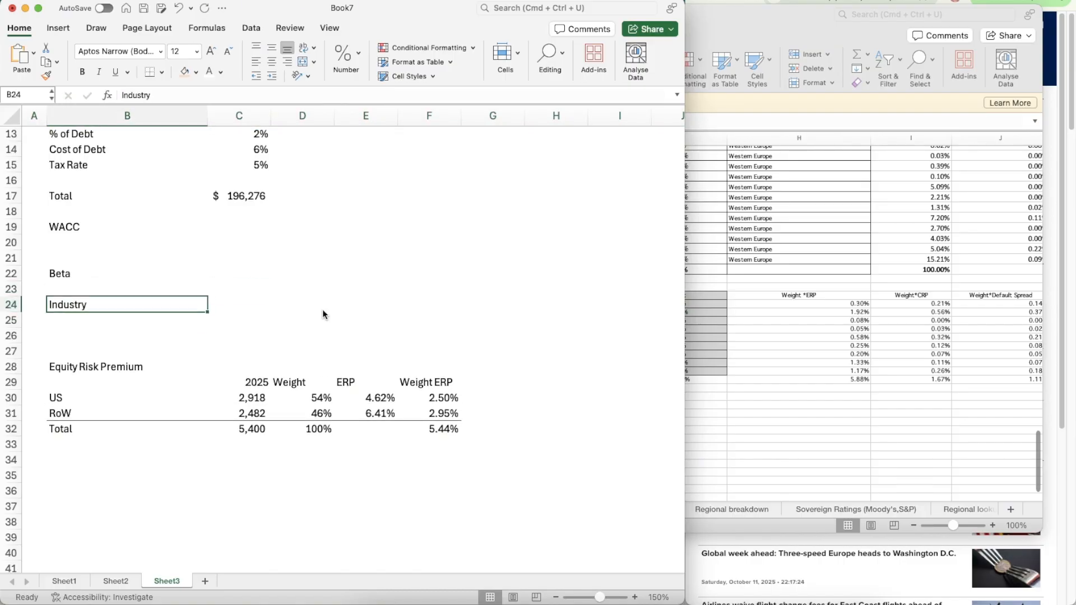
{"action": "key", "text": "super+b"}
- Enter "Advertising" in cell B25 below the Industry heading
{"action": "key", "text": "Right"}
{"action": "key", "text": "Down"}
{"action": "key", "text": "Left"}
{"action": "key", "text": "Left"}
{"action": "key", "text": "Right"}
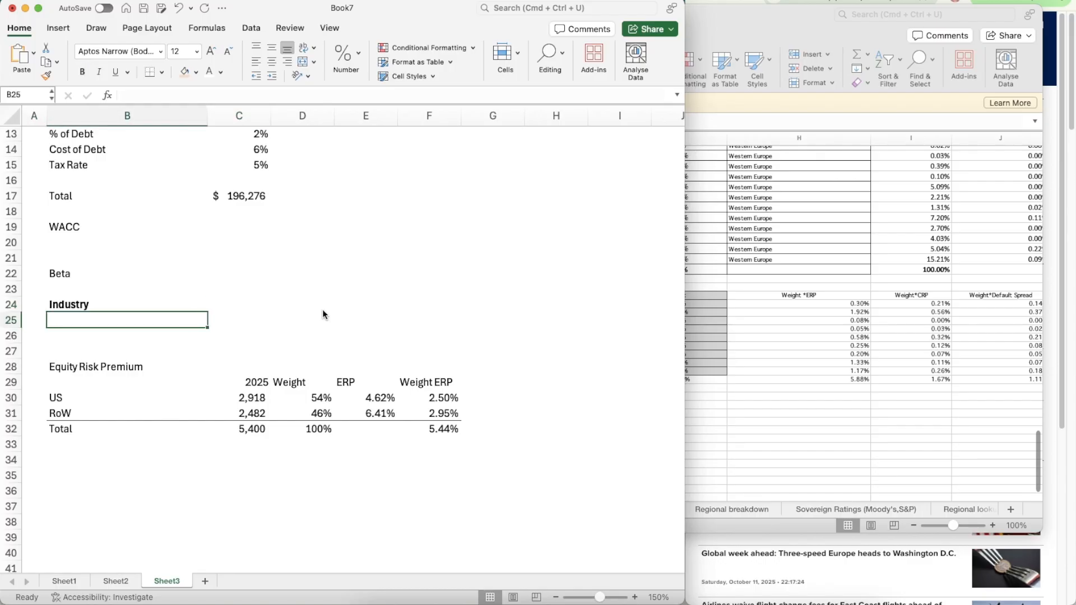
{"action": "key", "text": "Down"}
{"action": "key", "text": "Up"}
{"action": "type", "text": "Advertising"}
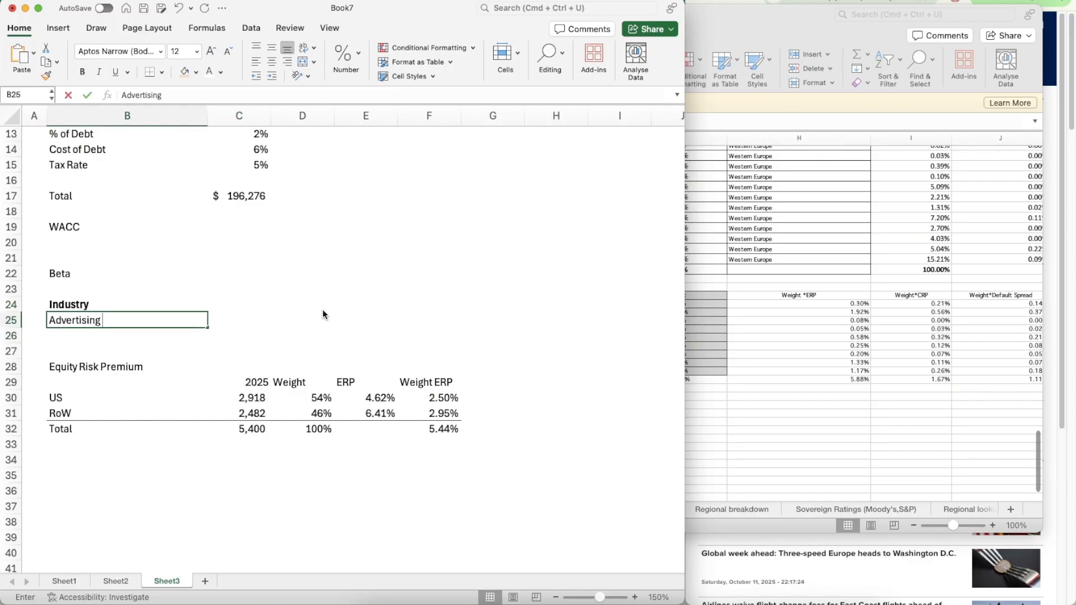
{"action": "key", "text": "Return"}
- Enter the column heading "Unlev Beta" in cell C24 beside Industry
{"action": "key", "text": "Up"}
{"action": "key", "text": "Left"}
{"action": "key", "text": "Up"}
{"action": "key", "text": "Right"}
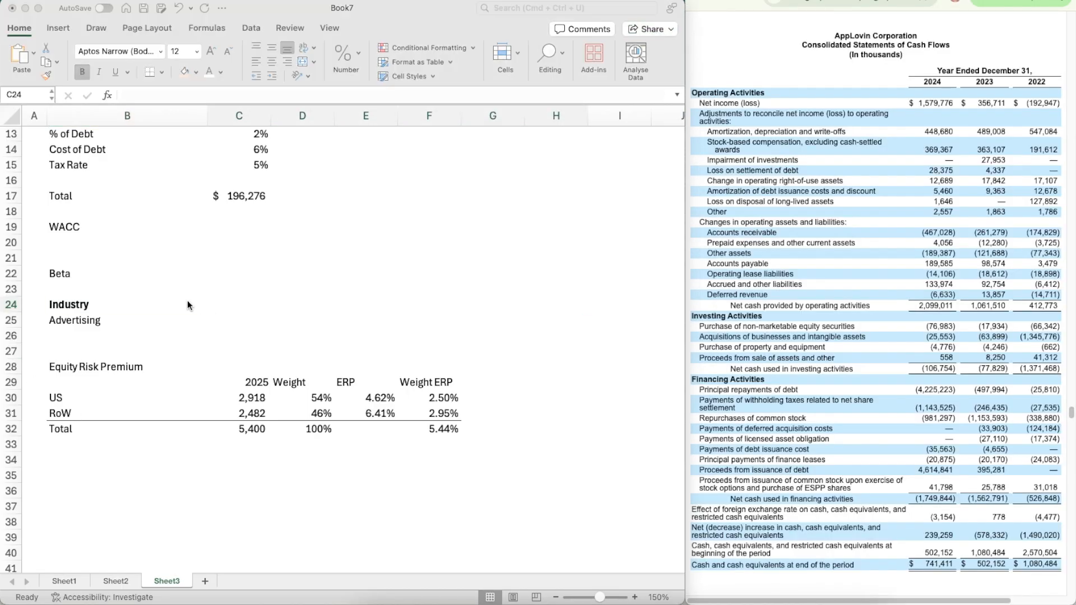
{"action": "left_click", "coordinate": [187, 300]}
{"action": "left_click", "coordinate": [256, 297]}
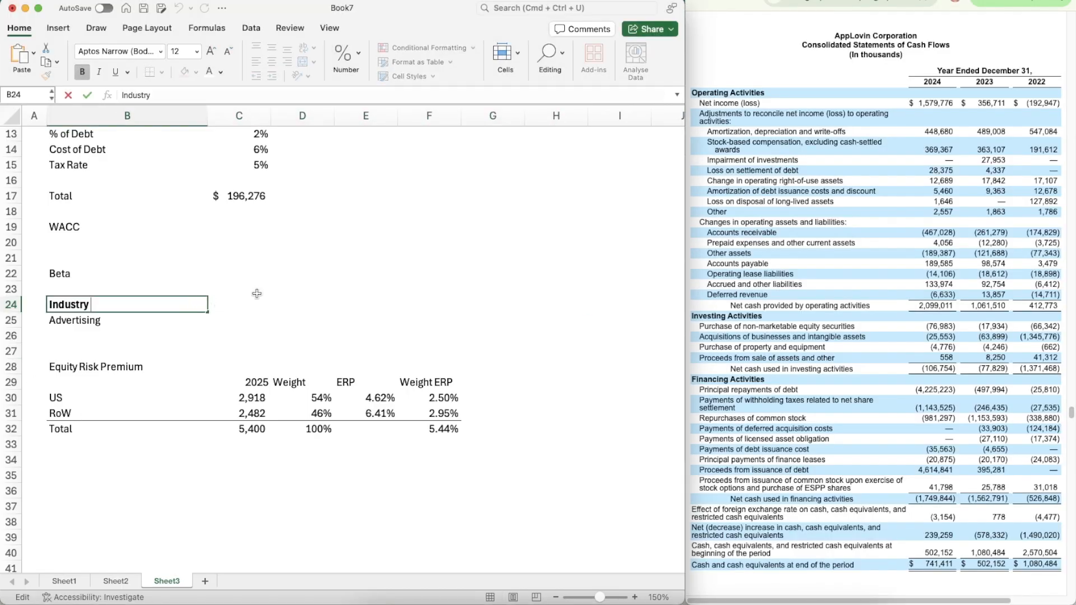
{"action": "type", "text": "Unlever"}
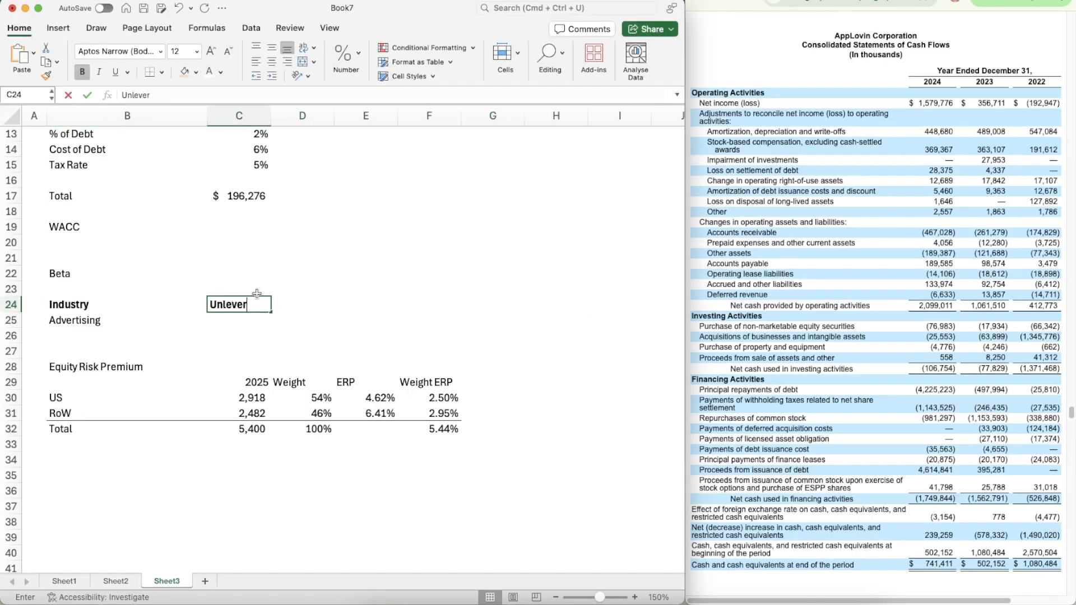
{"action": "key", "text": "BackSpace"}
{"action": "key", "text": "BackSpace"}
{"action": "type", "text": "Beta"}
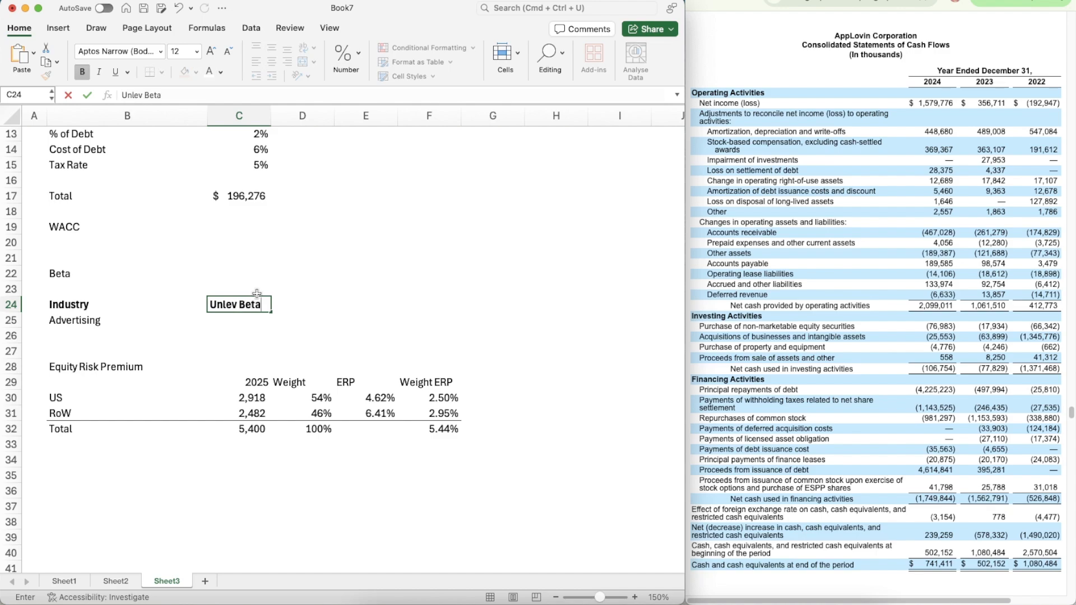
{"action": "key", "text": "Tab"}
- Enter the column headings "Revenues", "EV/Sales", "Value" and "Proportion" in cells D24 to G24
{"action": "type", "text": "Revenu"}
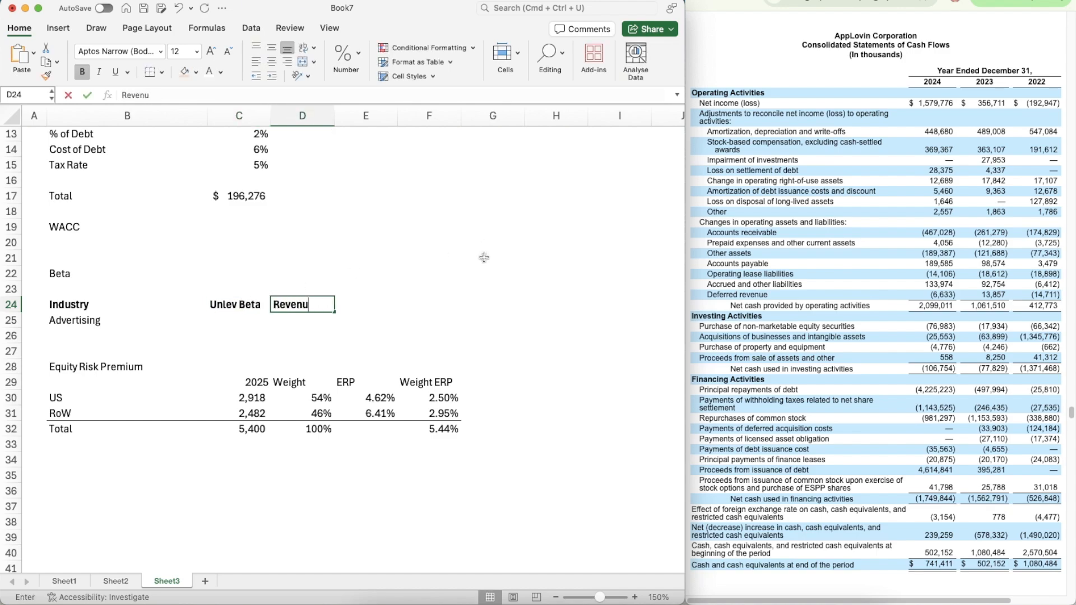
{"action": "type", "text": "es"}
{"action": "key", "text": "Tab"}
{"action": "type", "text": "EV"}
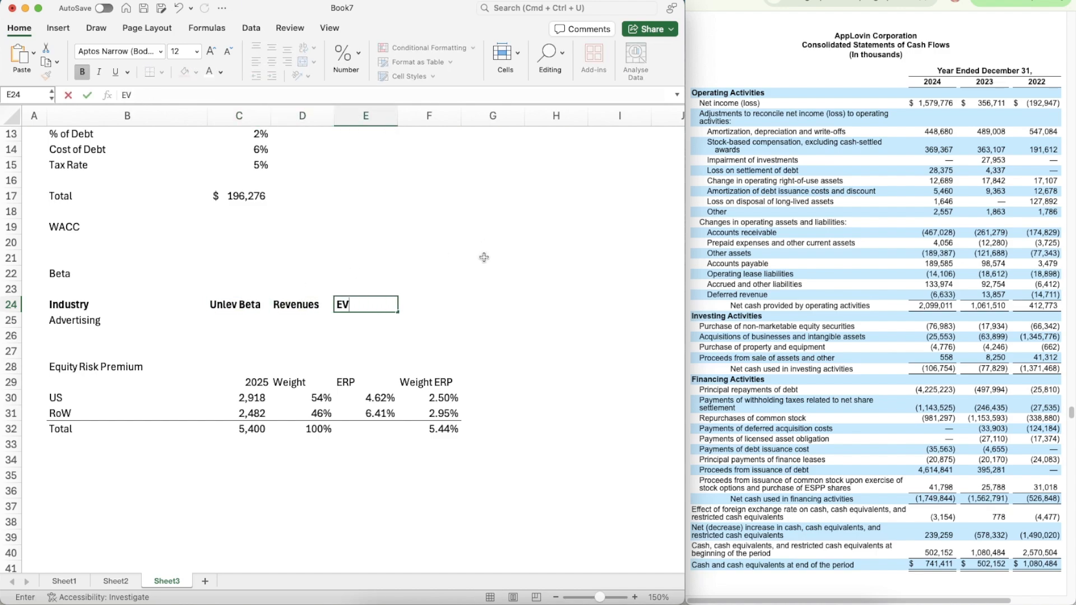
{"action": "type", "text": "/Sales"}
{"action": "key", "text": "Tab"}
{"action": "type", "text": "Valu"}
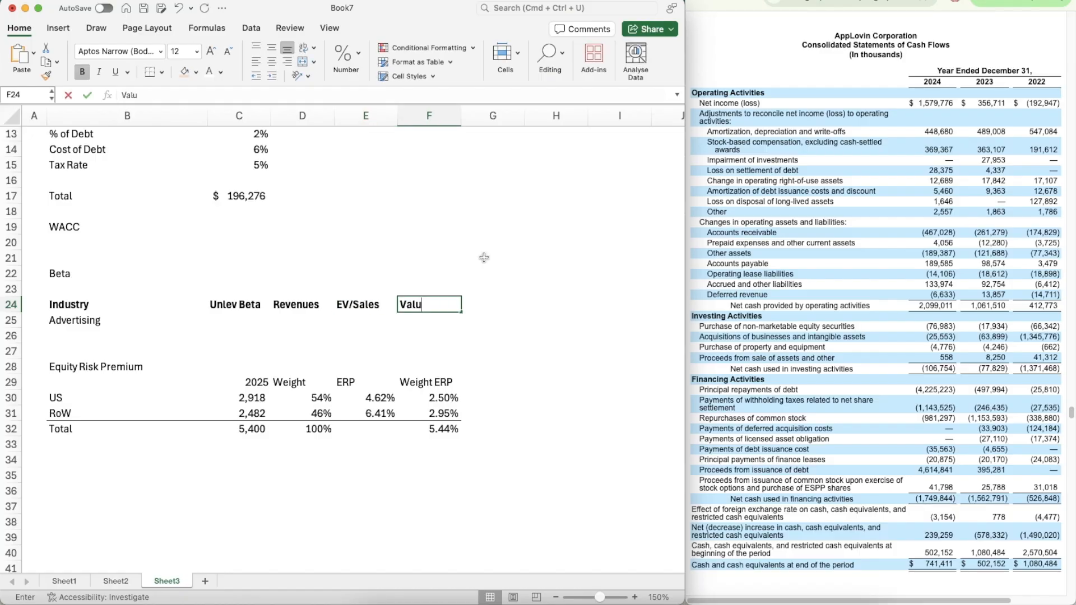
{"action": "type", "text": "e"}
{"action": "key", "text": "Tab"}
{"action": "type", "text": "Propor"}
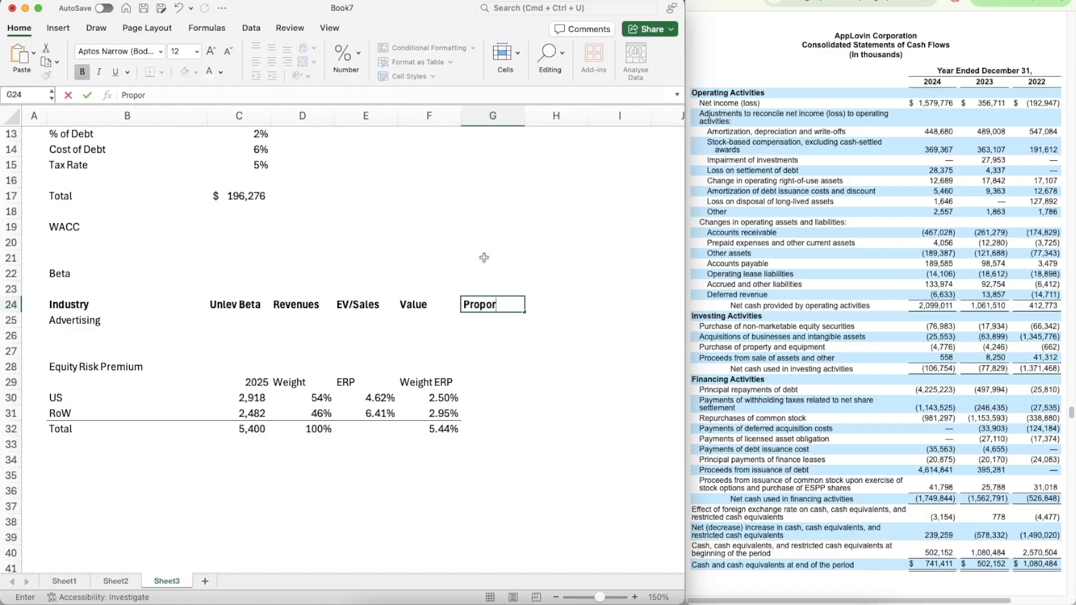
{"action": "type", "text": "tion"}
{"action": "key", "text": "Tab"}
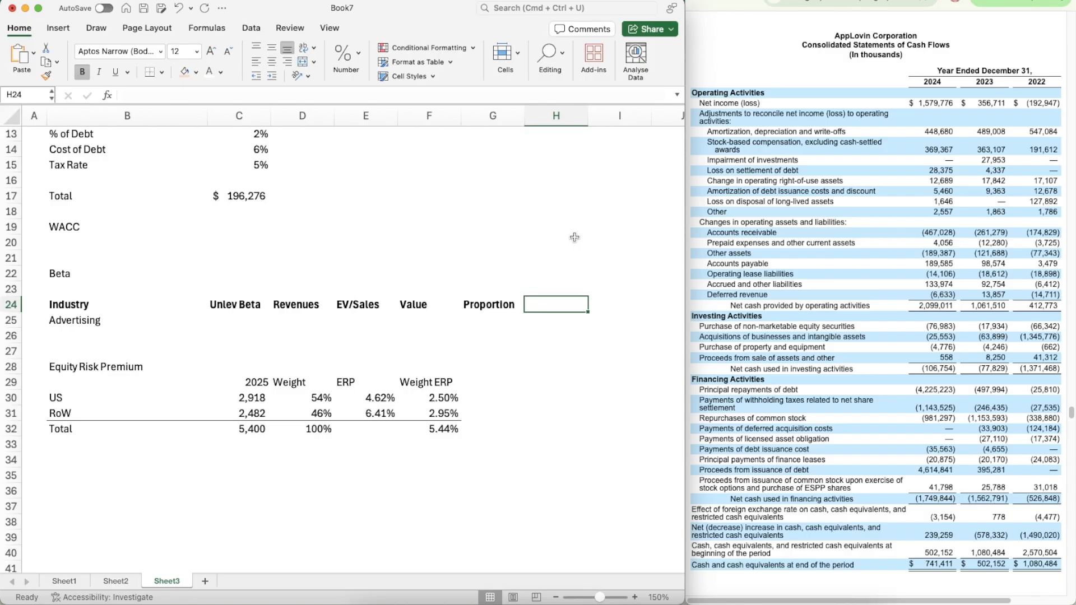
- Enter the column heading "Weighted Beta" in cell H24
{"action": "type", "text": "We"}
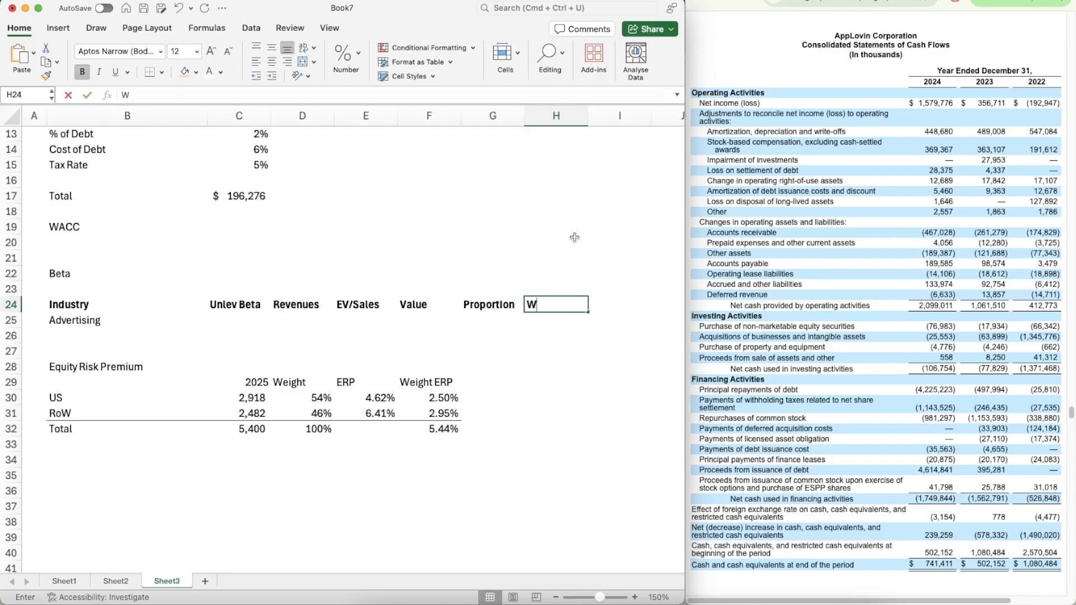
{"action": "key", "text": "BackSpace"}
{"action": "key", "text": "BackSpace"}
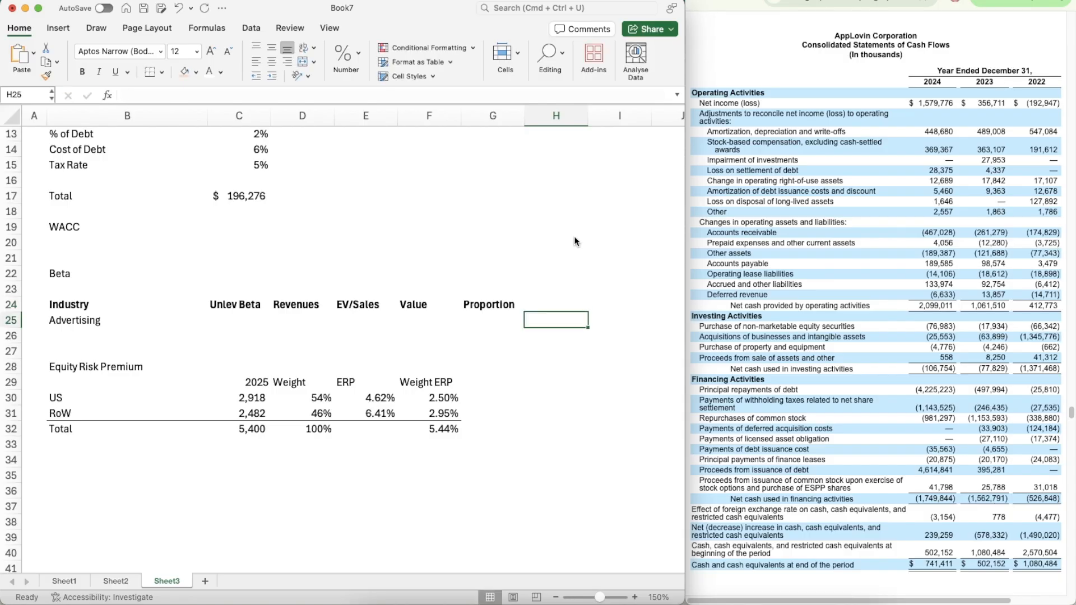
{"action": "type", "text": "Weighted Beta"}
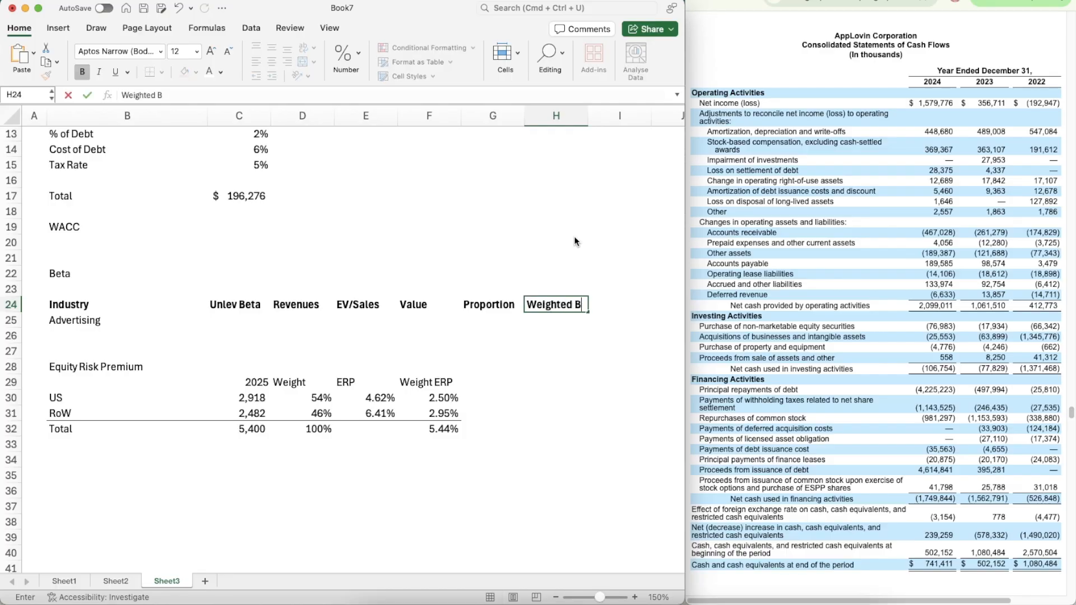
{"action": "key", "text": "Return"}
- Select the Advertising unlevered beta cell C25 and switch to the totalbetaGlobal.xls workbook, moving its window for a clearer view
{"action": "key", "text": "Down"}
{"action": "key", "text": "Left"}
{"action": "key", "text": "Left"}
{"action": "key", "text": "Left"}
{"action": "key", "text": "Left"}
{"action": "key", "text": "Left"}
{"action": "key", "text": "Up"}
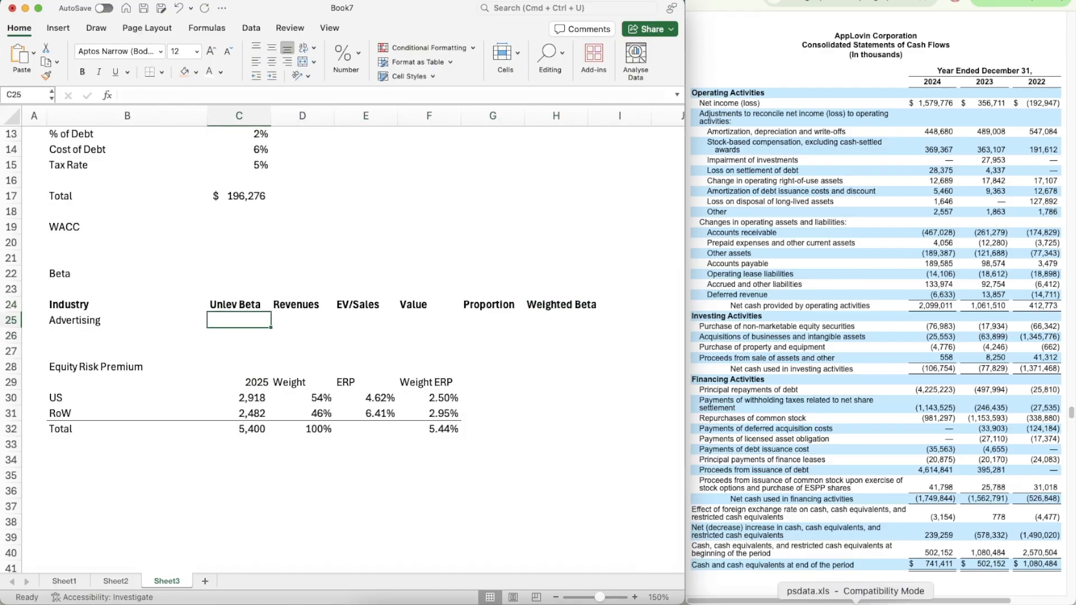
{"action": "left_click", "coordinate": [837, 604]}
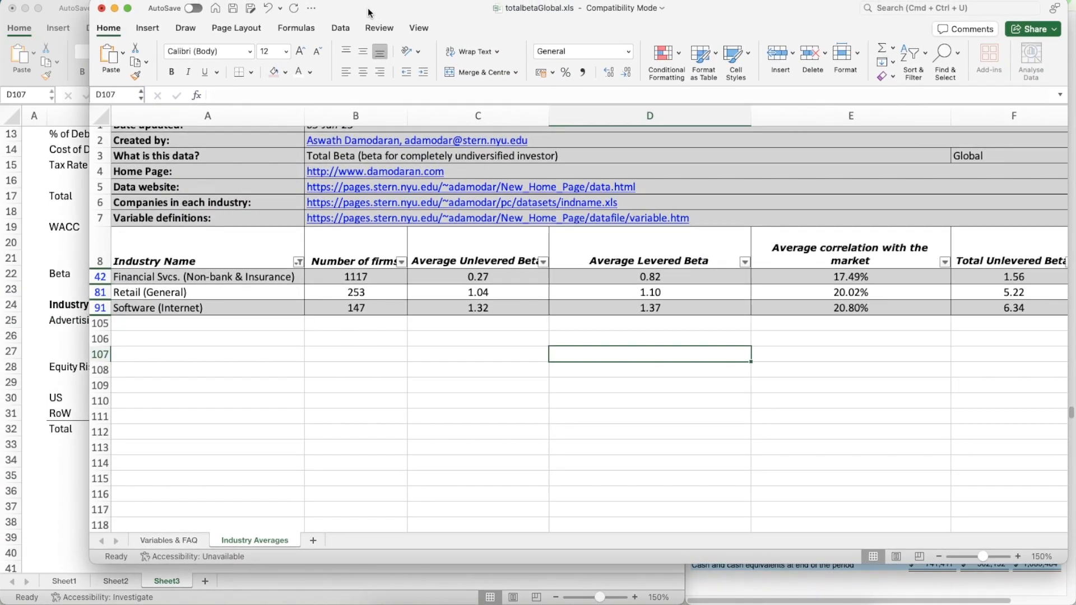
{"action": "left_click_drag", "start_coordinate": [368, 11], "coordinate": [326, 14]}
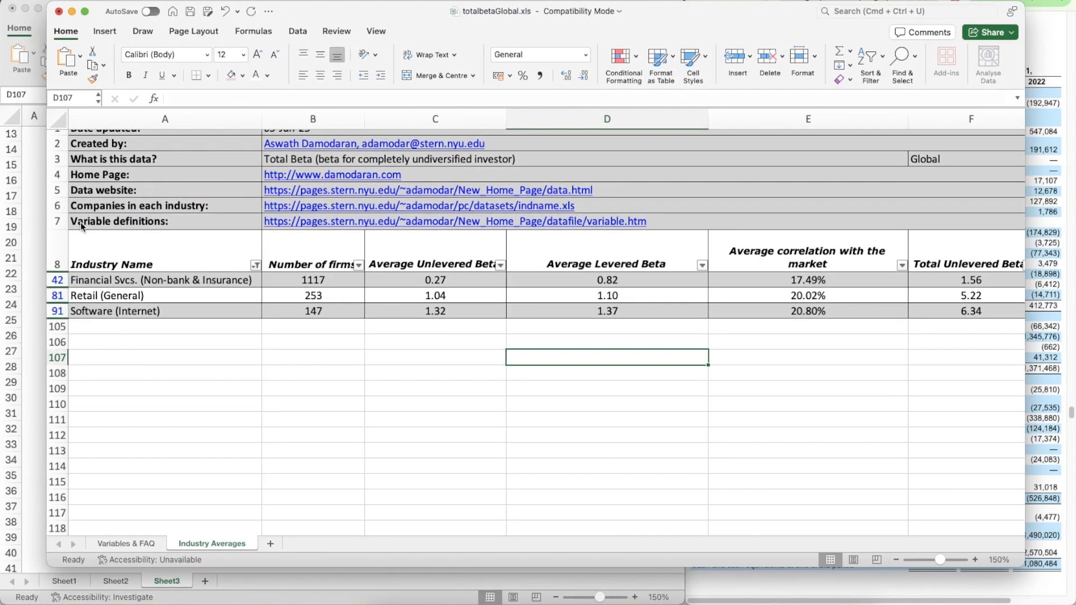
- Filter the Industry Name column in totalbetaGlobal.xls to show only Advertising
{"action": "left_click", "coordinate": [255, 265]}
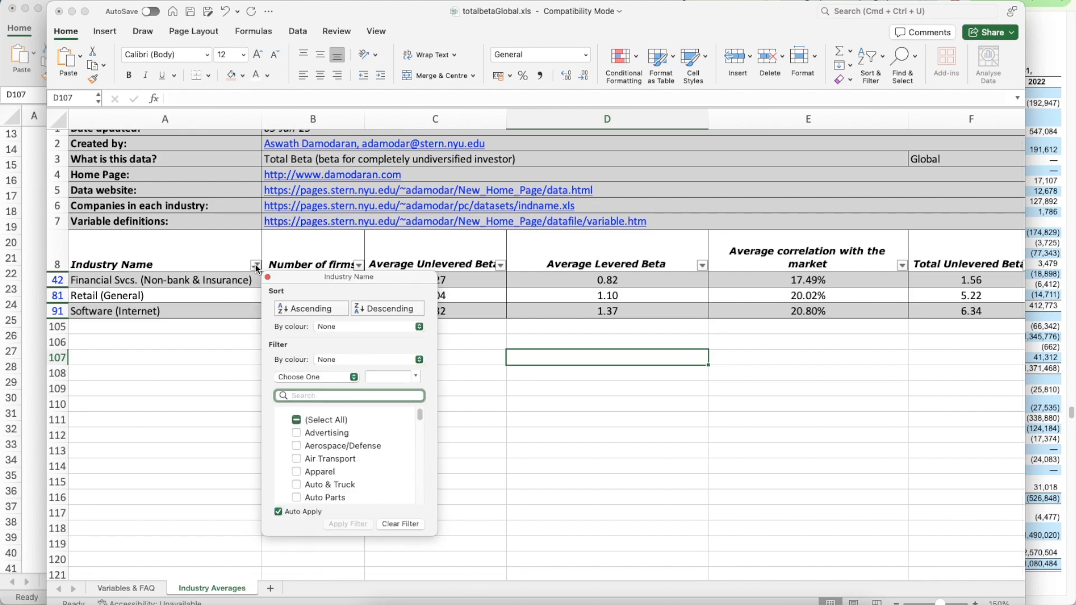
{"action": "left_click", "coordinate": [296, 432]}
{"action": "left_click", "coordinate": [295, 433]}
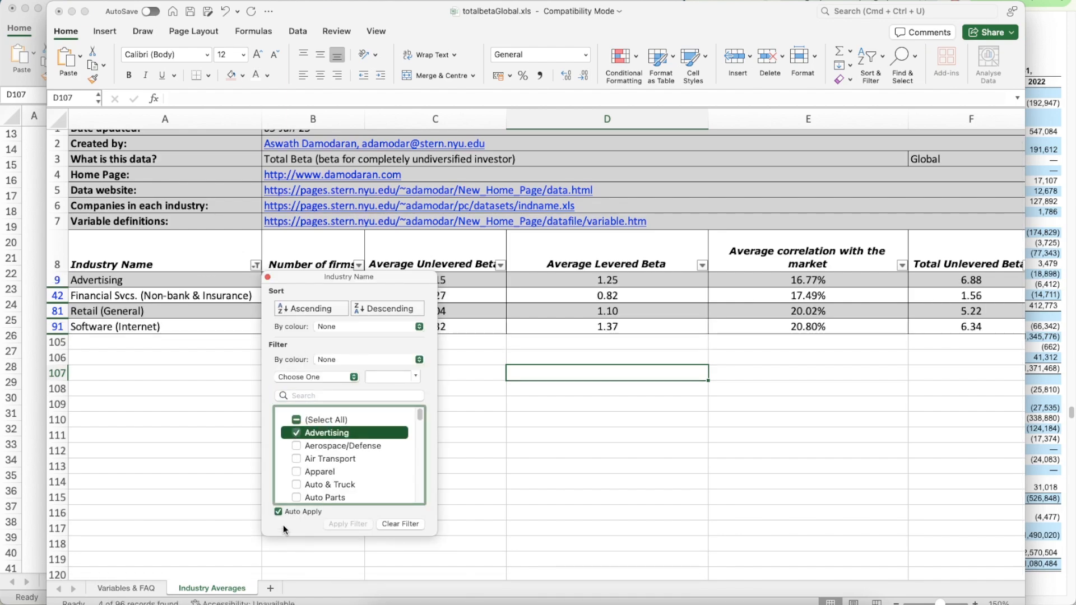
{"action": "scroll", "coordinate": [338, 475], "scroll_direction": "down", "scroll_amount": 10}
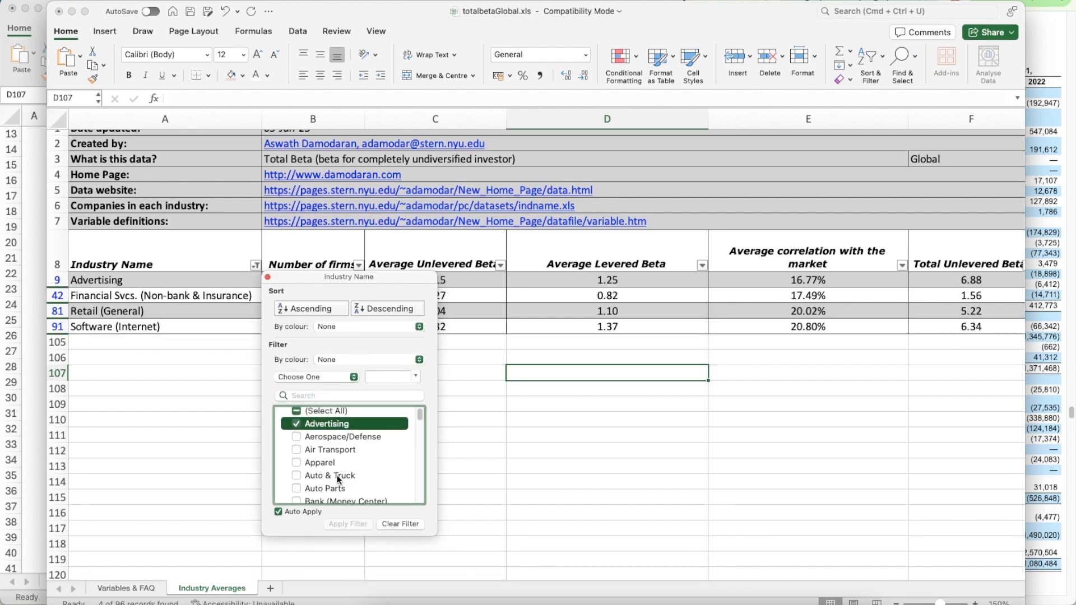
{"action": "left_click", "coordinate": [405, 523]}
{"action": "scroll", "coordinate": [335, 452], "scroll_direction": "up", "scroll_amount": 10}
{"action": "left_click", "coordinate": [296, 420]}
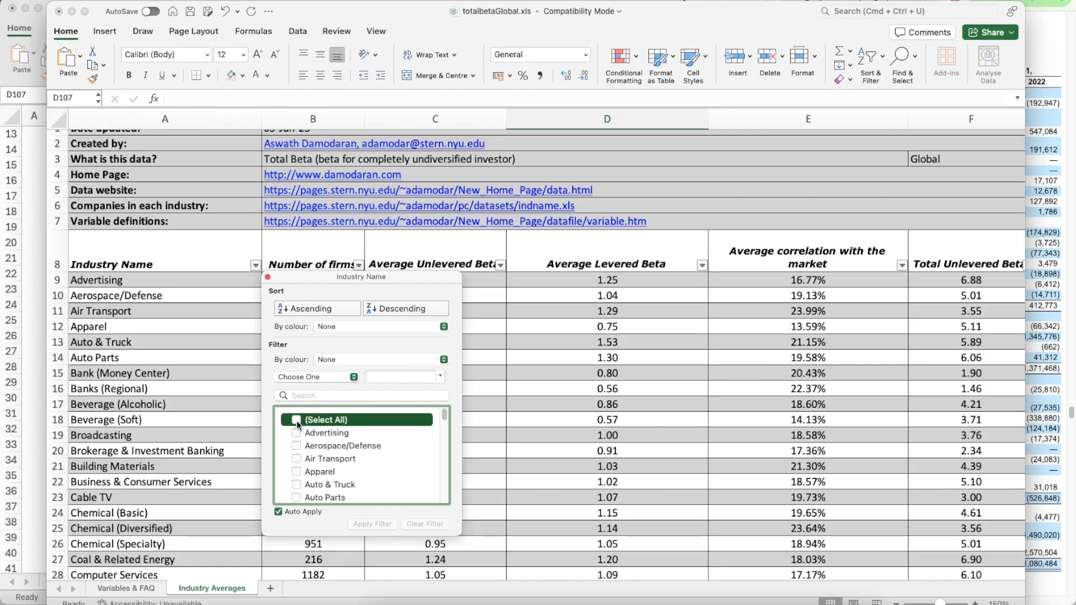
{"action": "left_click", "coordinate": [296, 432]}
{"action": "left_click", "coordinate": [559, 398]}
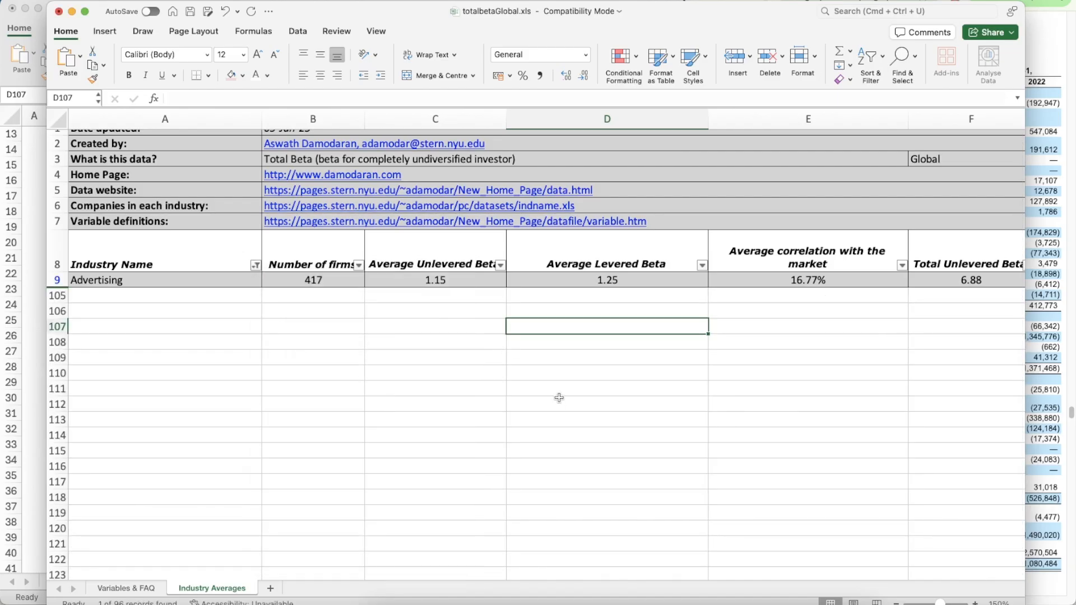
- Look up Advertising's average unlevered beta, return to the WACC workbook and enter 1.15 in cell C25
{"action": "left_click", "coordinate": [408, 280]}
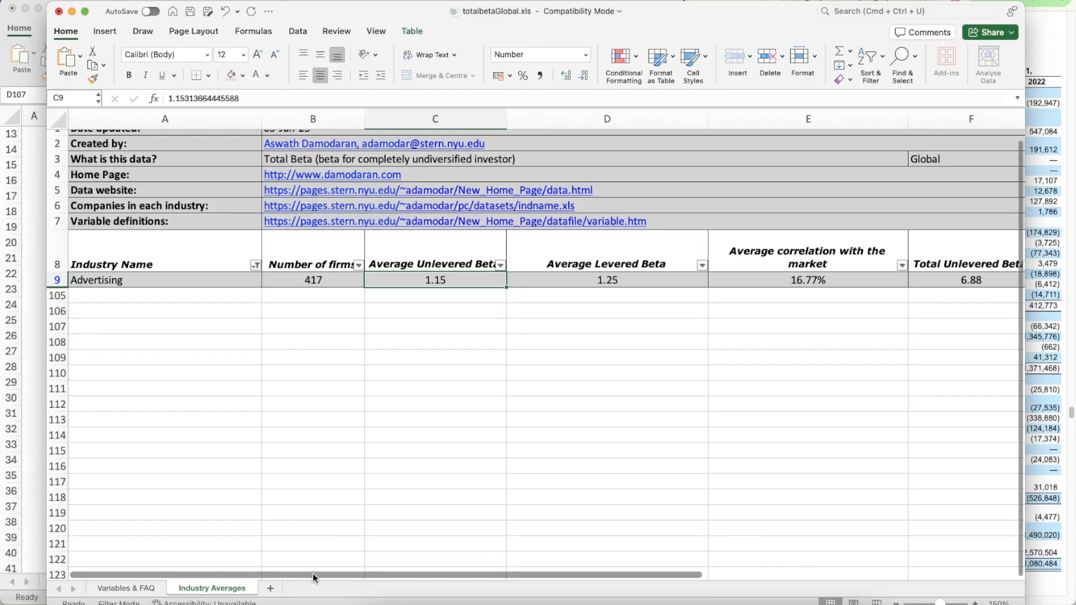
{"action": "scroll", "coordinate": [590, 574], "scroll_direction": "right", "scroll_amount": 1}
{"action": "scroll", "coordinate": [591, 575], "scroll_direction": "right", "scroll_amount": 5}
{"action": "scroll", "coordinate": [377, 582], "scroll_direction": "left", "scroll_amount": 6}
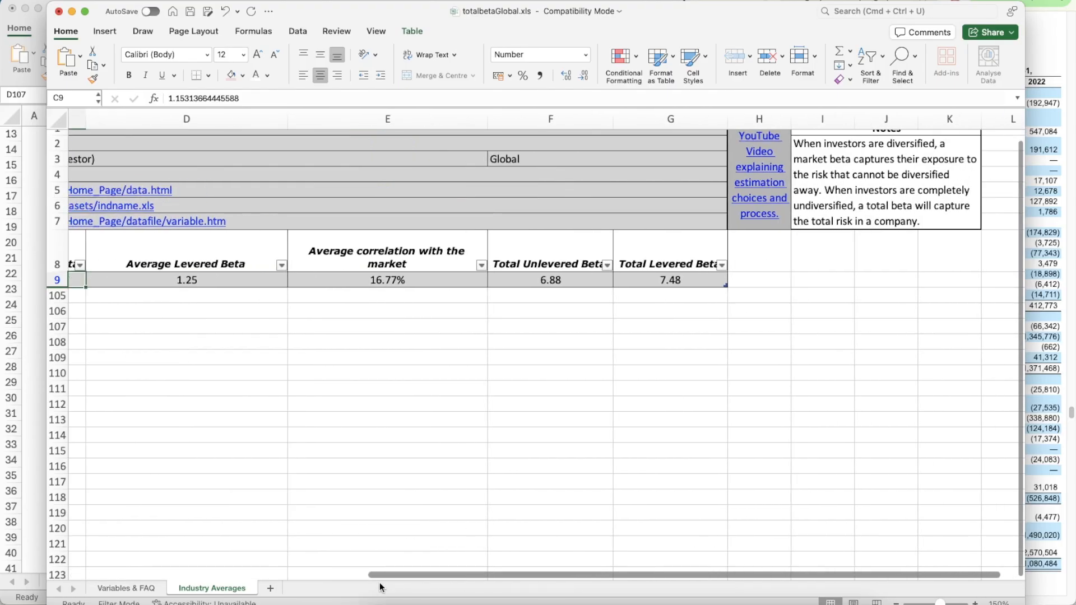
{"action": "left_click", "coordinate": [72, 11]}
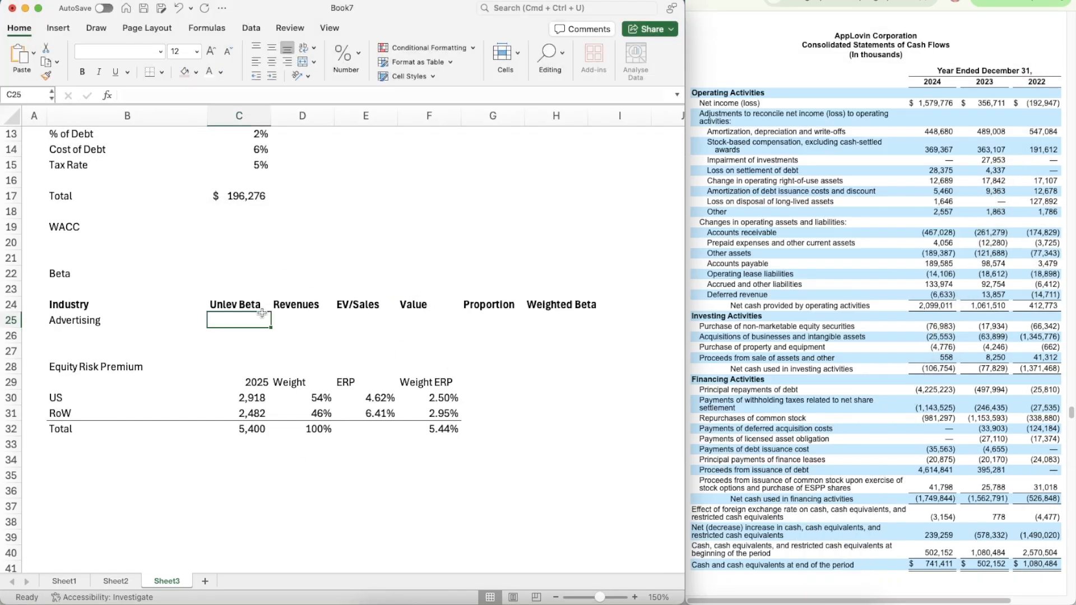
{"action": "type", "text": "1.15"}
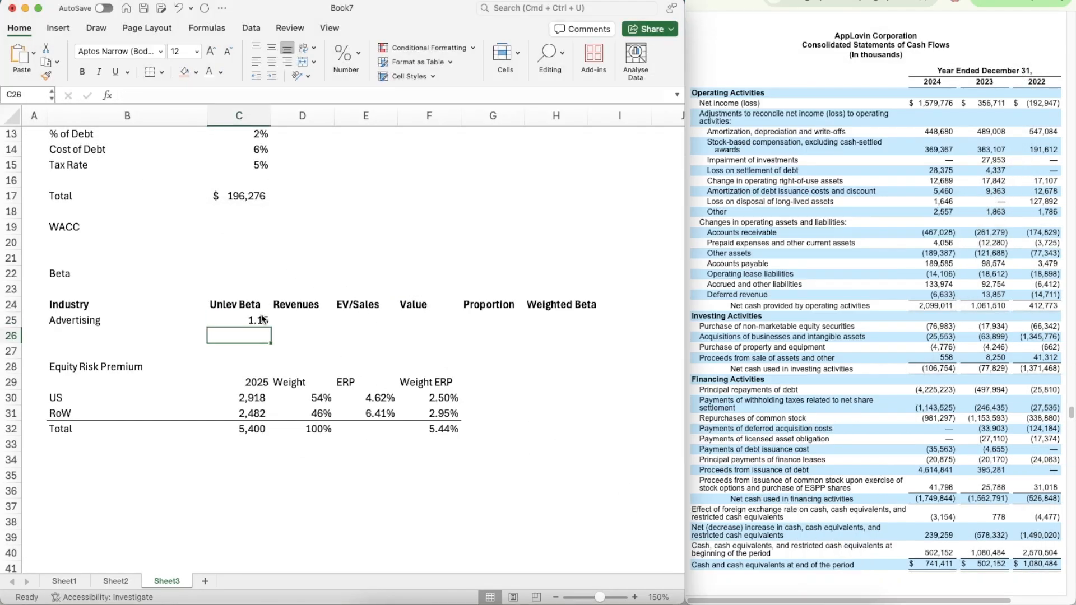
- Link the Advertising revenues in cell D25 to the total 2025 revenue in C32
{"action": "key", "text": "Tab"}
{"action": "type", "text": "="}
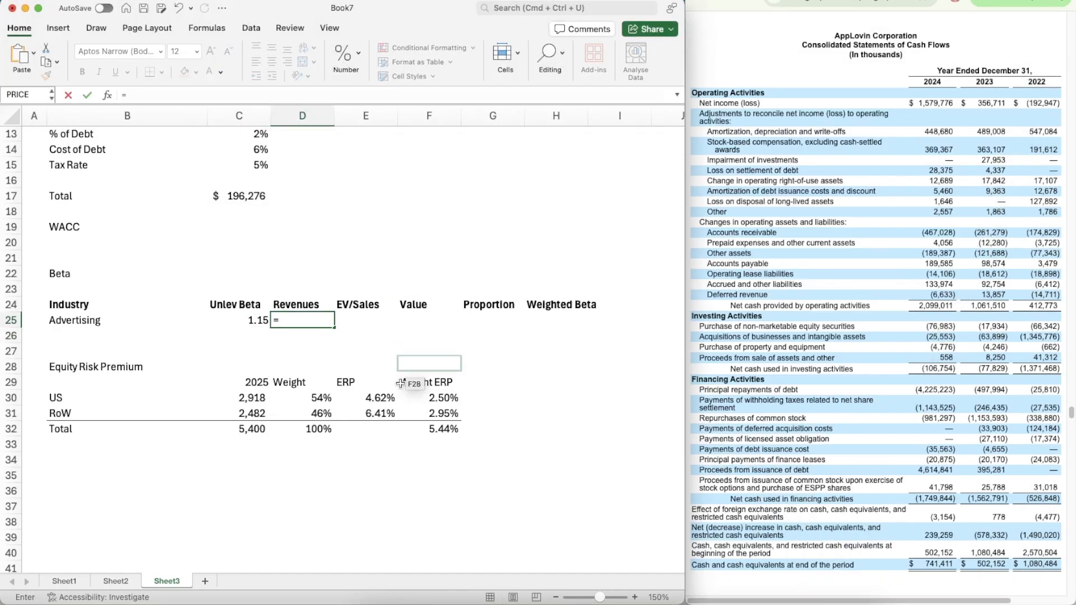
{"action": "left_click", "coordinate": [246, 433]}
{"action": "key", "text": "Return"}
- Select the EV/Sales cell E25, switch to the psdata.xls workbook and filter its Industry Name column to Advertising only
{"action": "key", "text": "Up"}
{"action": "key", "text": "Right"}
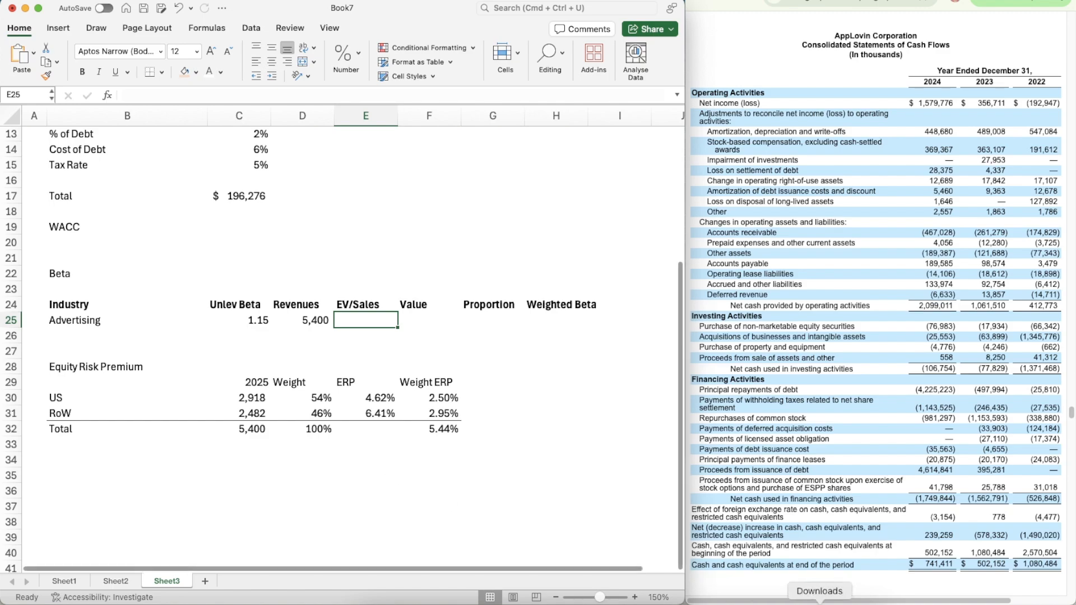
{"action": "left_click", "coordinate": [837, 603]}
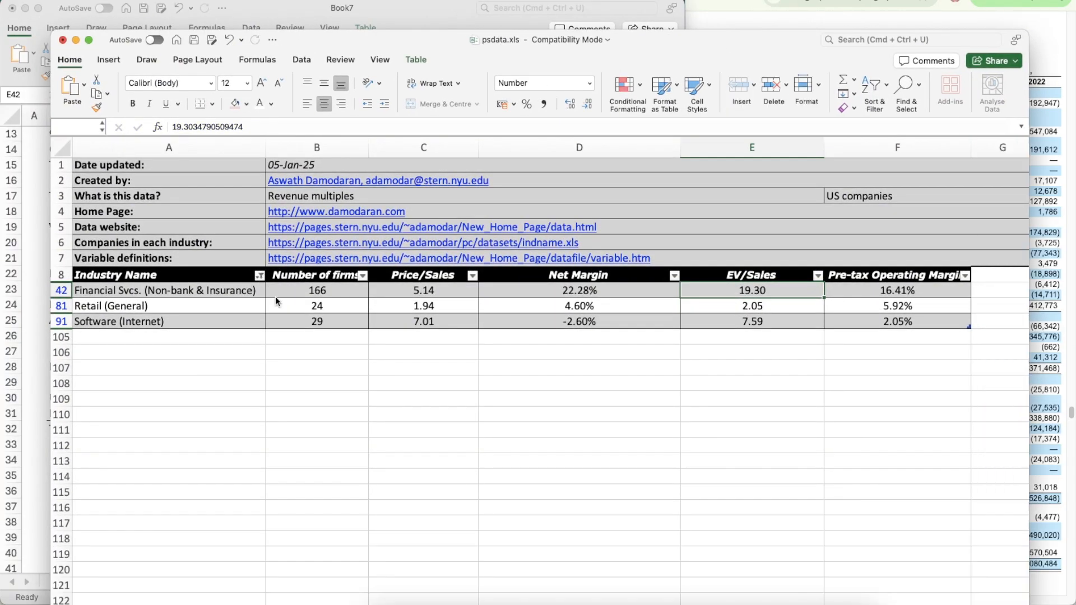
{"action": "left_click", "coordinate": [259, 276]}
{"action": "left_click", "coordinate": [390, 535]}
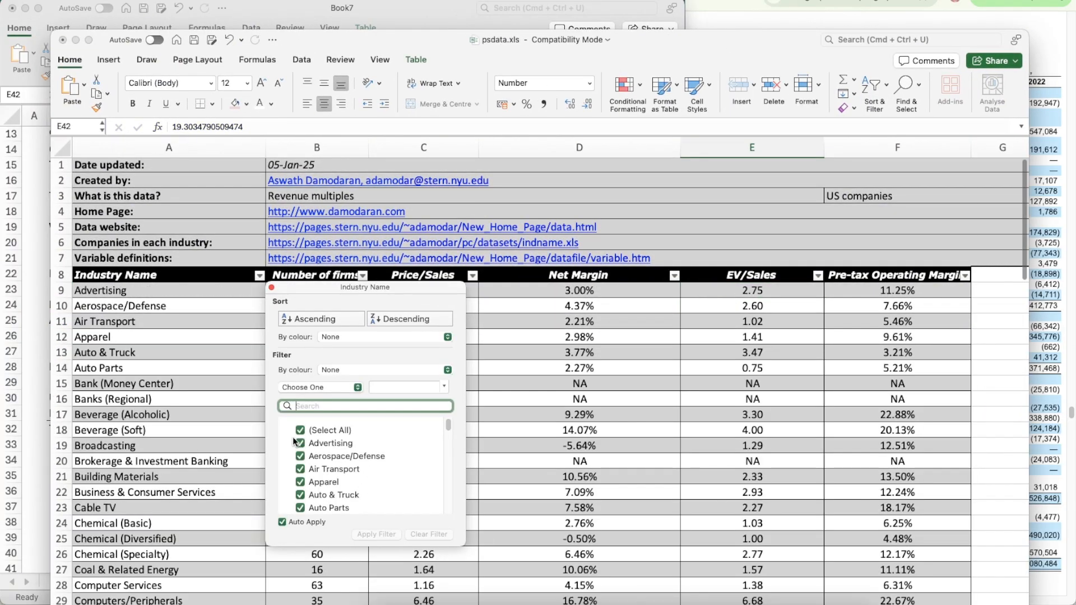
{"action": "left_click", "coordinate": [302, 430]}
{"action": "left_click", "coordinate": [302, 443]}
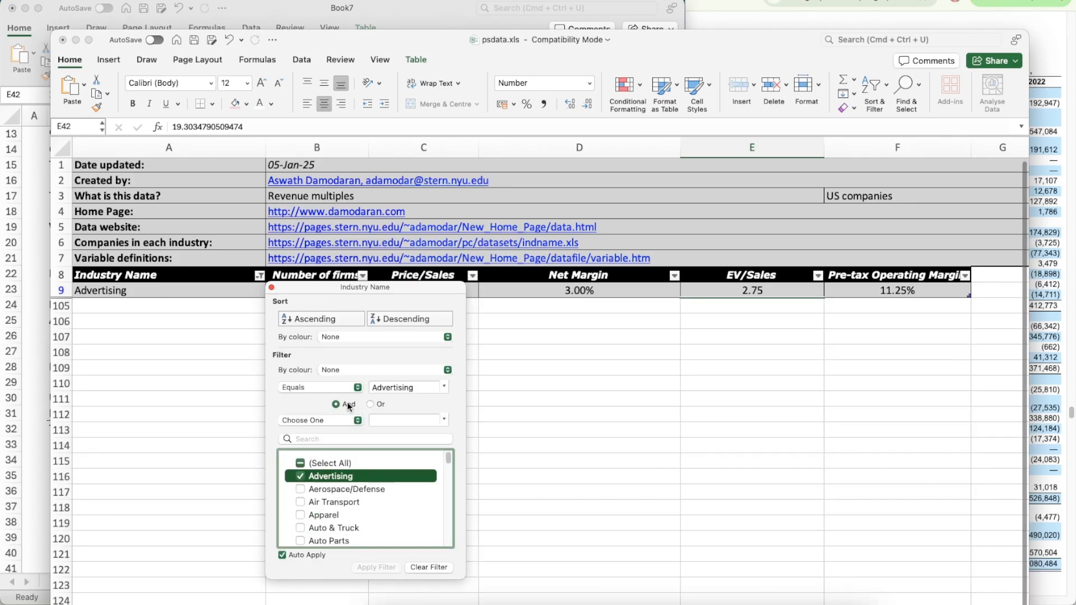
{"action": "left_click", "coordinate": [557, 364]}
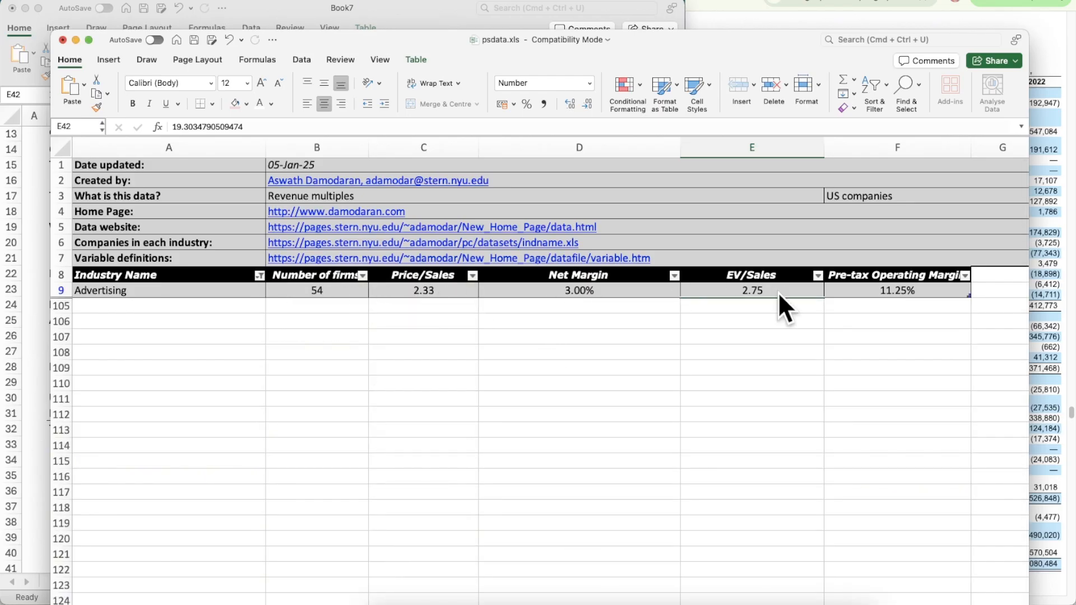
- Return to the WACC sheet and enter 2.75 as Advertising's EV/Sales in cell E25
{"action": "left_click", "coordinate": [76, 40]}
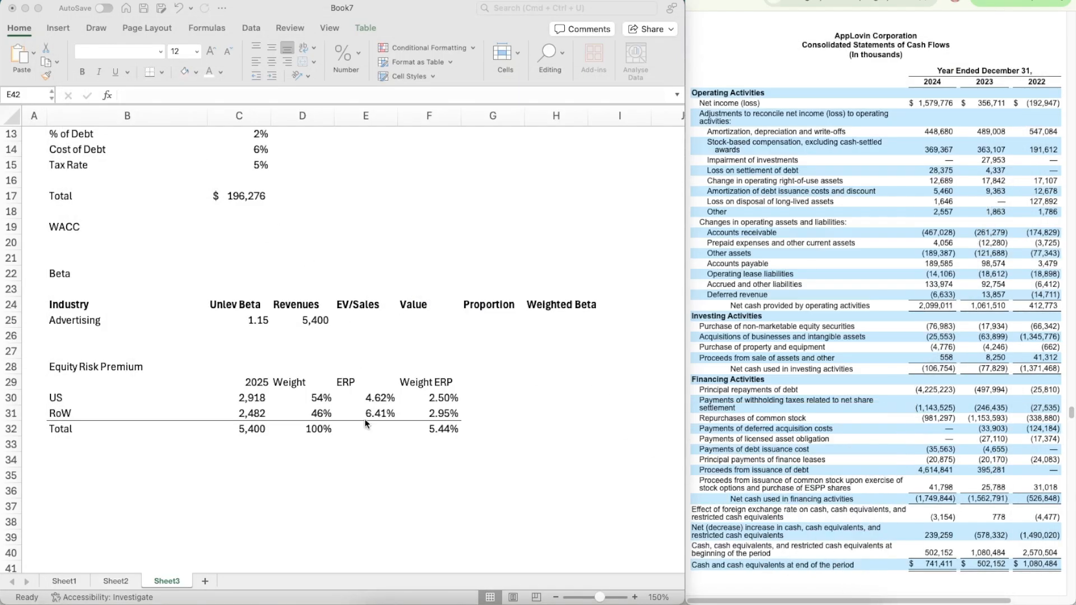
{"action": "left_click", "coordinate": [367, 306]}
{"action": "left_click", "coordinate": [370, 317]}
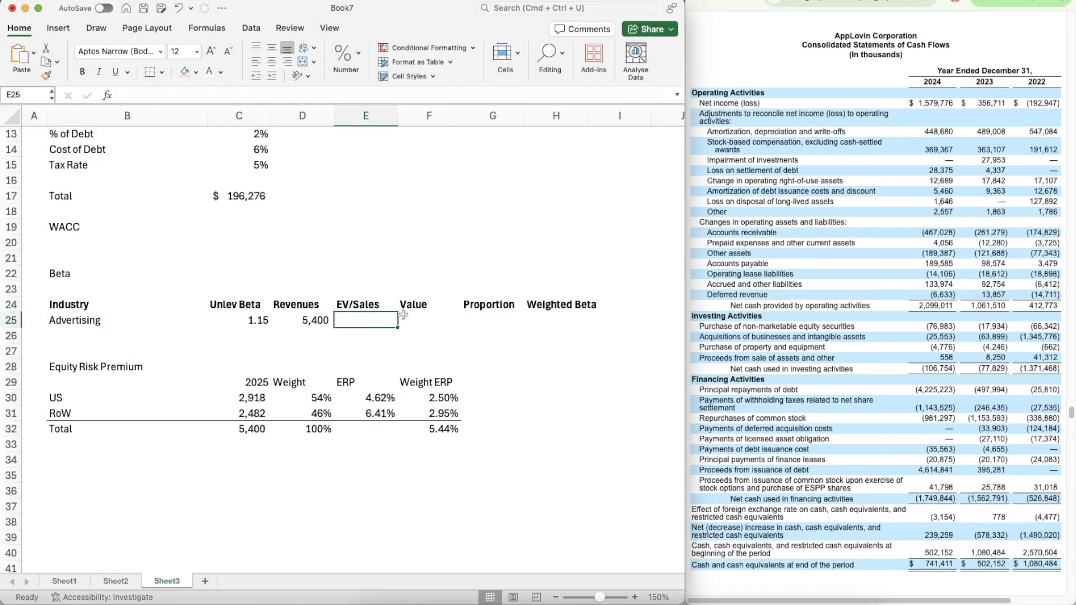
{"action": "type", "text": "2.75"}
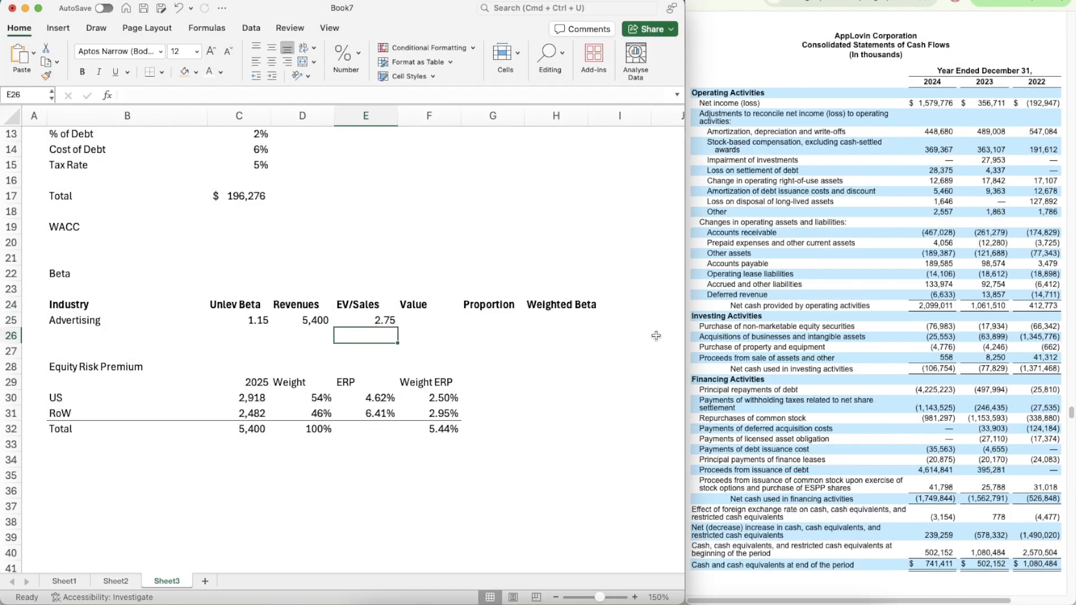
- Calculate Advertising's value in cell F25 as revenues times EV/Sales with =D25*E25
{"action": "key", "text": "Tab"}
{"action": "type", "text": "="}
{"action": "key", "text": "Left"}
{"action": "key", "text": "Left"}
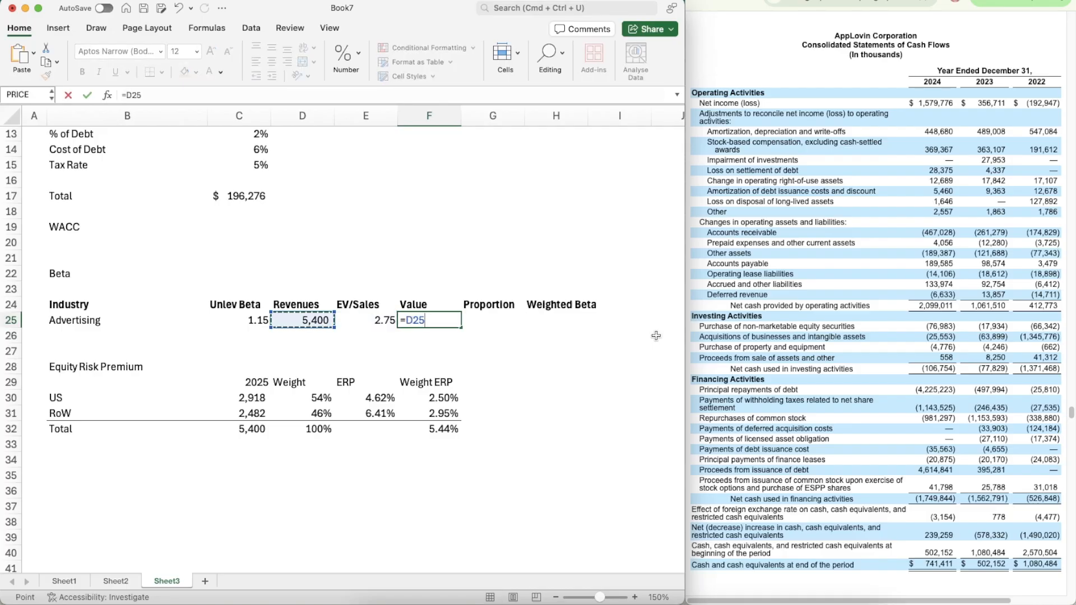
{"action": "type", "text": "*"}
{"action": "key", "text": "Left"}
{"action": "key", "text": "Return"}
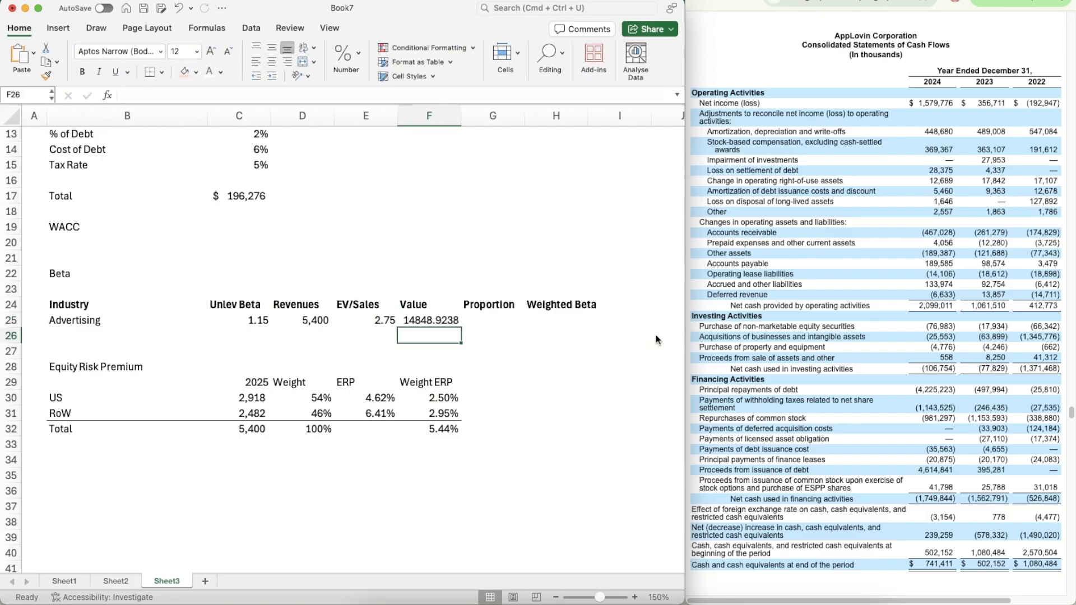
- Copy the number format of the revenues cell D25 to the value cell F25
{"action": "key", "text": "Up"}
{"action": "key", "text": "Left"}
{"action": "key", "text": "Left"}
{"action": "key", "text": "super+shift+c"}
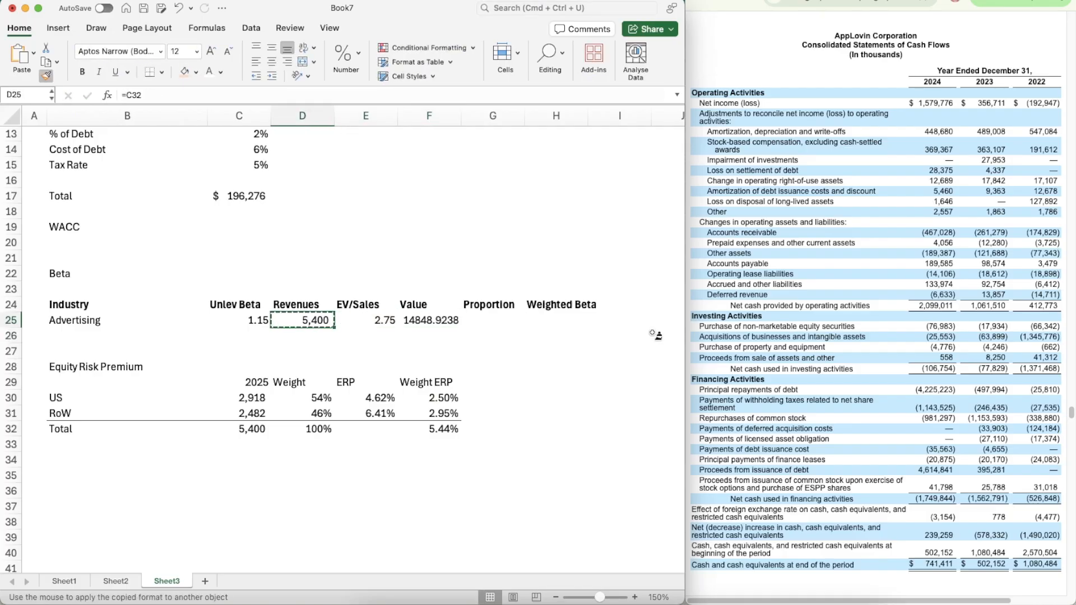
{"action": "left_click", "coordinate": [453, 324]}
- Enter 100% as Advertising's proportion in cell G25
{"action": "key", "text": "Right"}
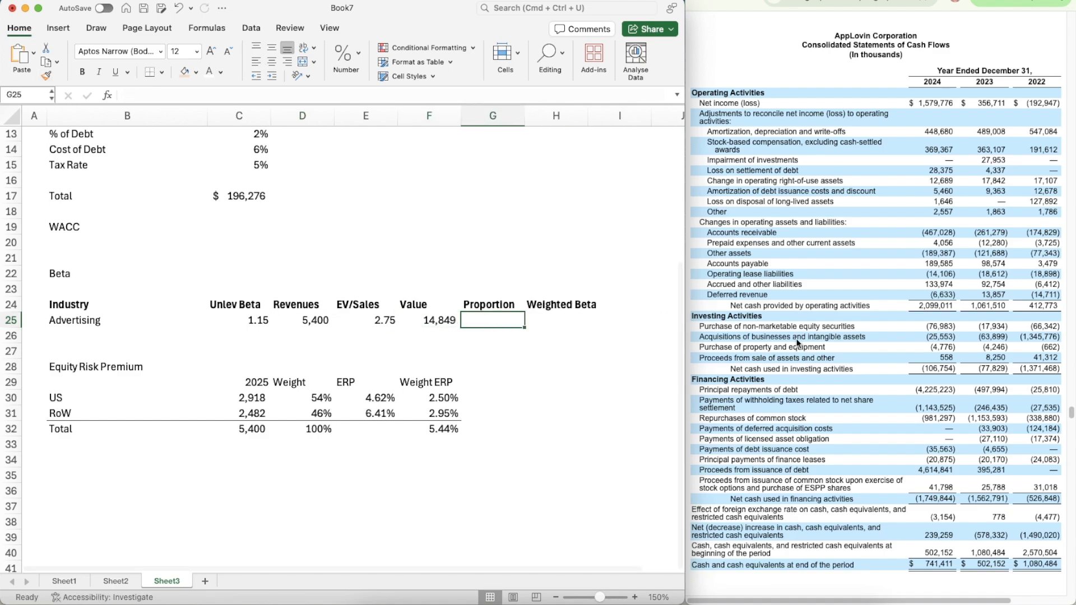
{"action": "type", "text": "100"}
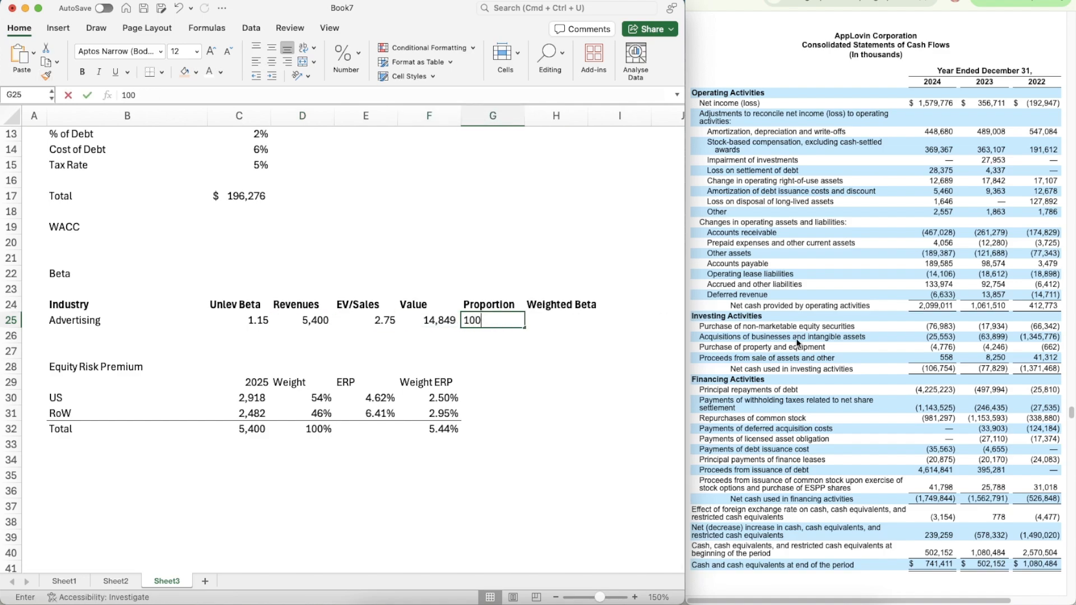
{"action": "key", "text": "Tab"}
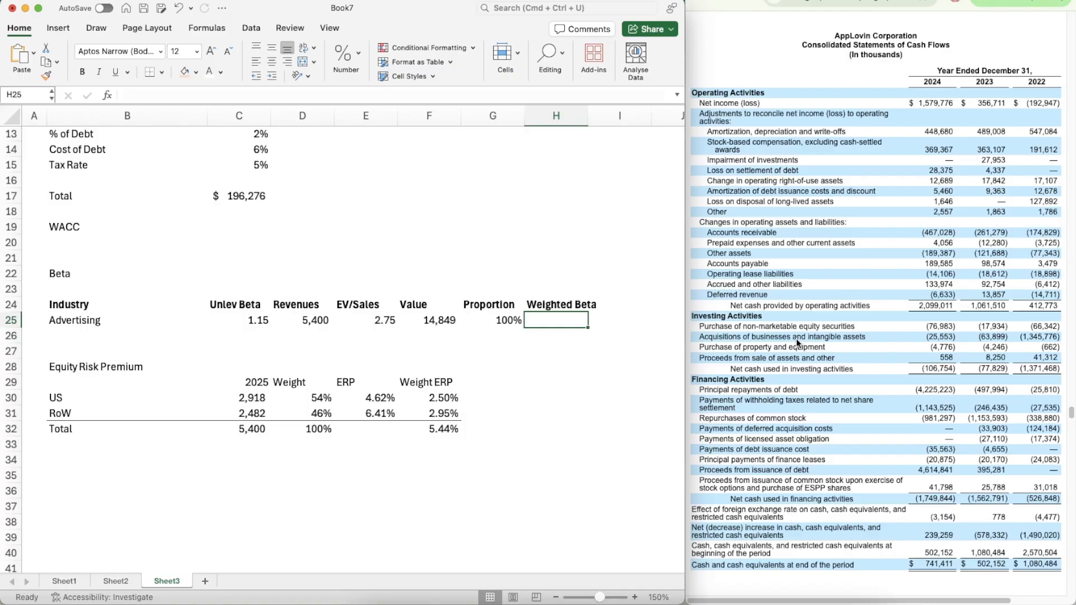
- Calculate Advertising's weighted beta in cell H25 as proportion times unlevered beta with =G25*C25
{"action": "type", "text": "="}
{"action": "key", "text": "Left"}
{"action": "type", "text": "*"}
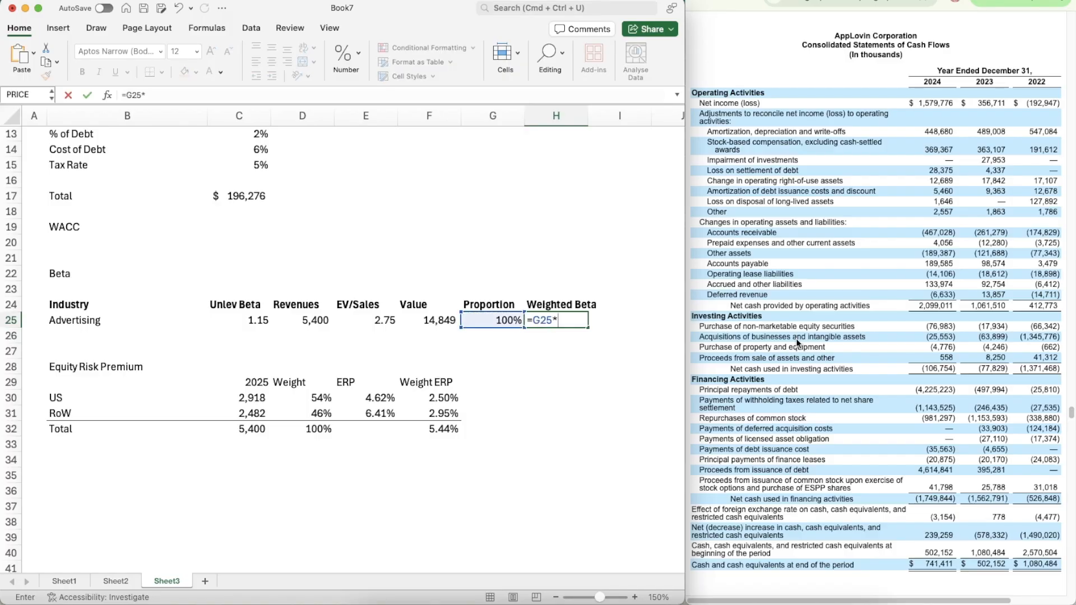
{"action": "key", "text": "Left"}
{"action": "key", "text": "Left"}
{"action": "key", "text": "Left"}
{"action": "key", "text": "Left"}
{"action": "key", "text": "Left"}
{"action": "key", "text": "Return"}
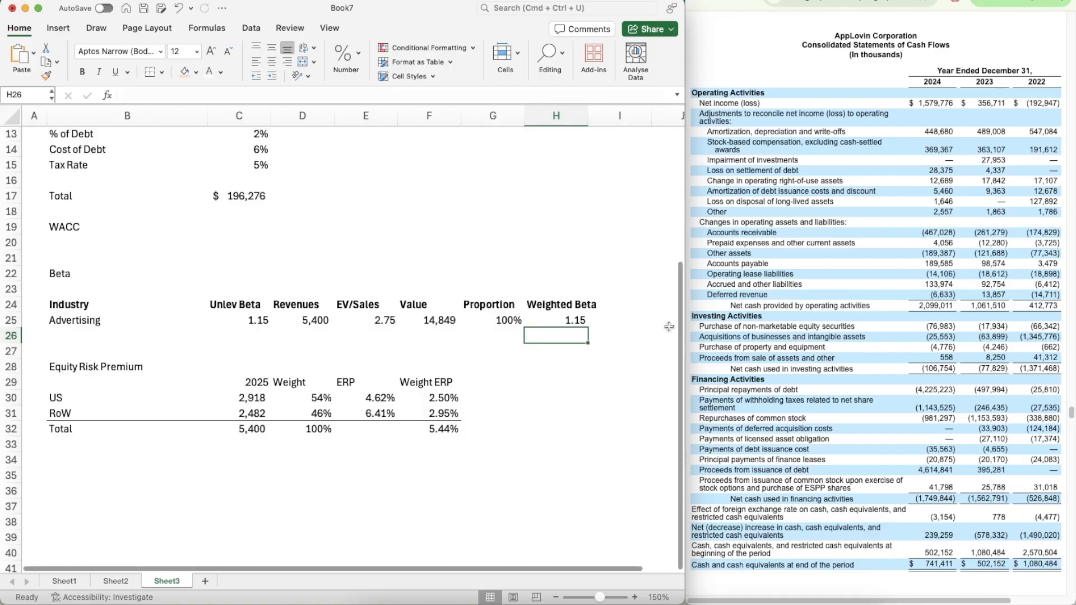
- Link the Beta input in cell C9 to the weighted beta in H25
{"action": "scroll", "coordinate": [567, 320], "scroll_direction": "up", "scroll_amount": 5}
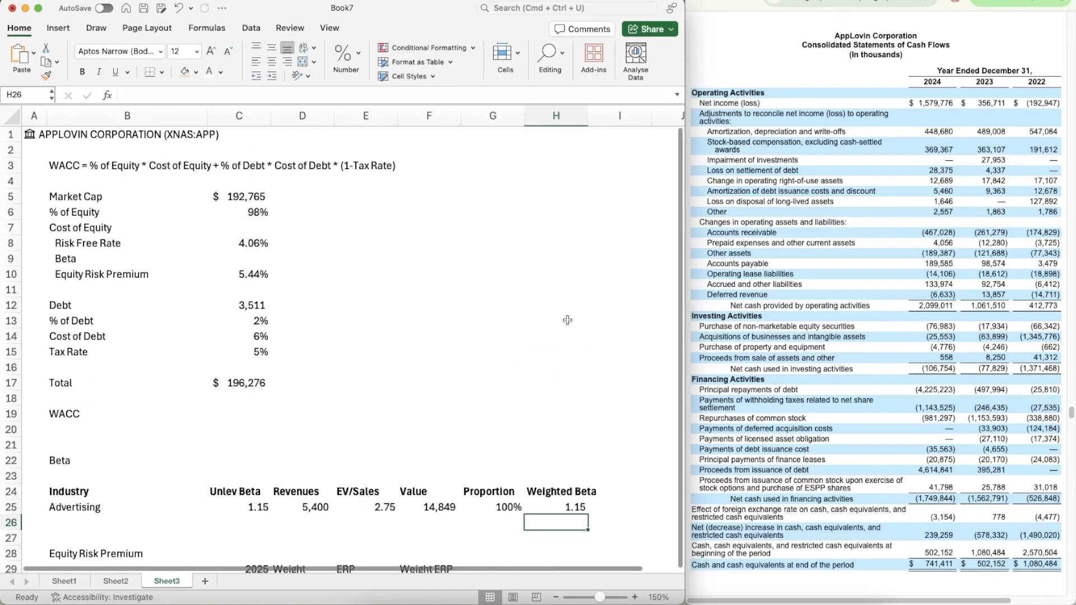
{"action": "left_click", "coordinate": [252, 258]}
{"action": "type", "text": "="}
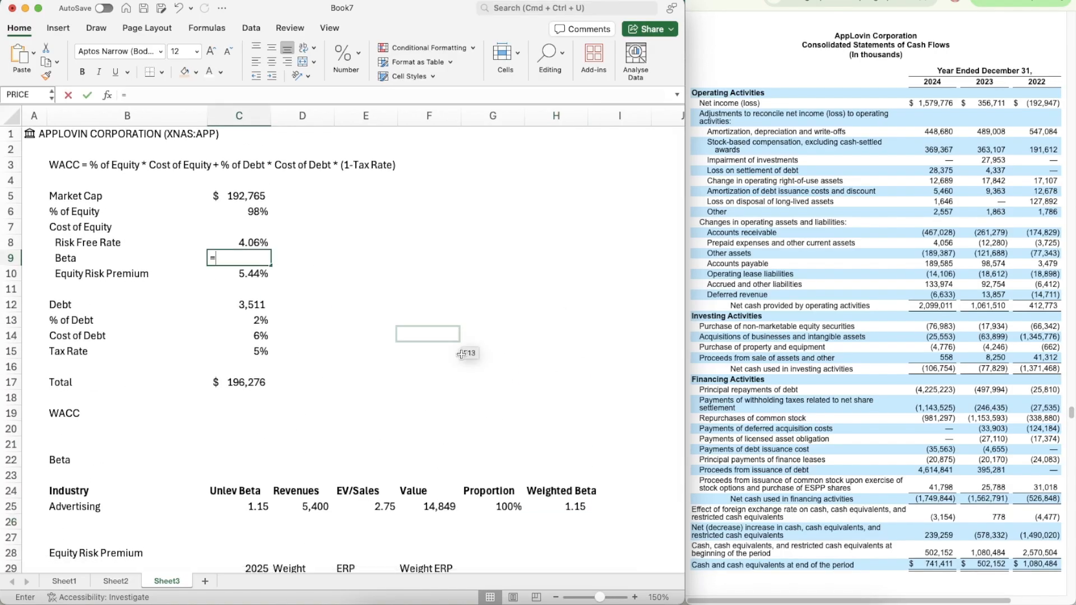
{"action": "scroll", "coordinate": [572, 465], "scroll_direction": "down", "scroll_amount": 2}
{"action": "left_click", "coordinate": [560, 441]}
{"action": "key", "text": "Return"}
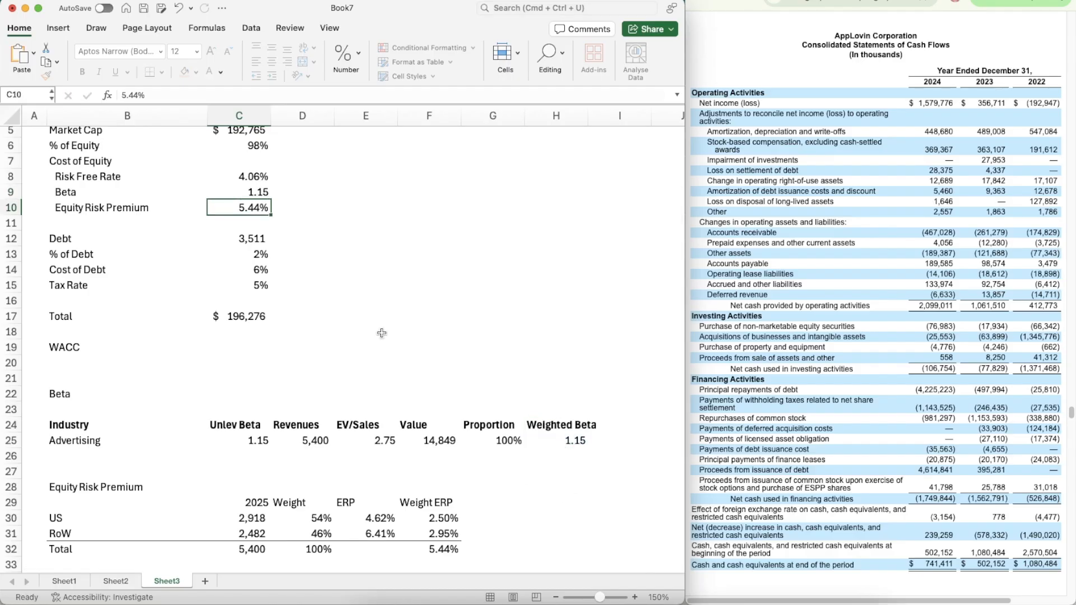
{"action": "scroll", "coordinate": [381, 333], "scroll_direction": "up", "scroll_amount": 2}
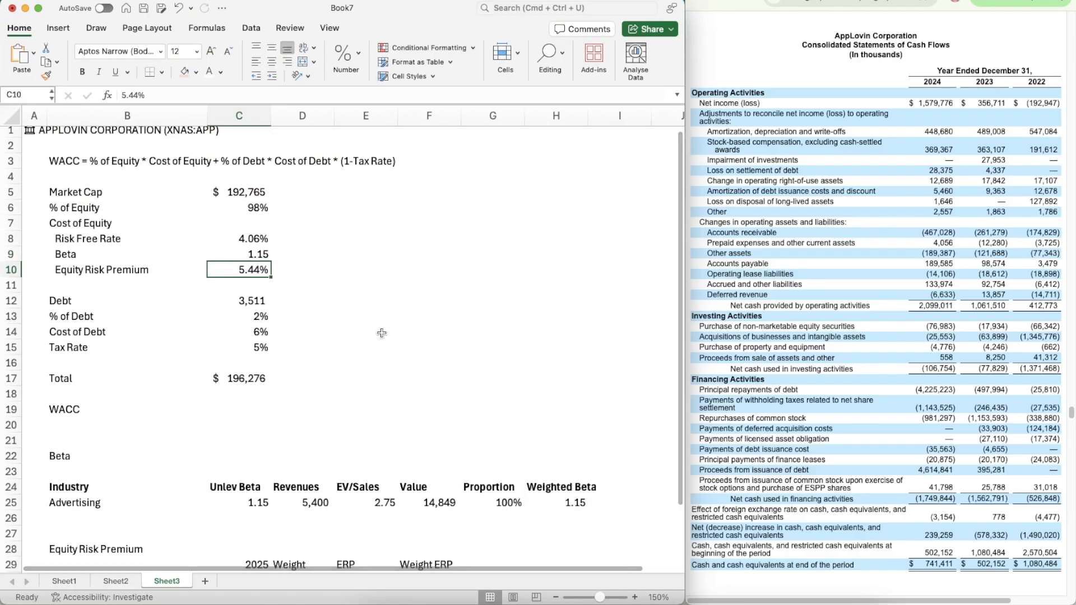
{"action": "left_click", "coordinate": [381, 333]}
{"action": "left_click", "coordinate": [250, 225]}
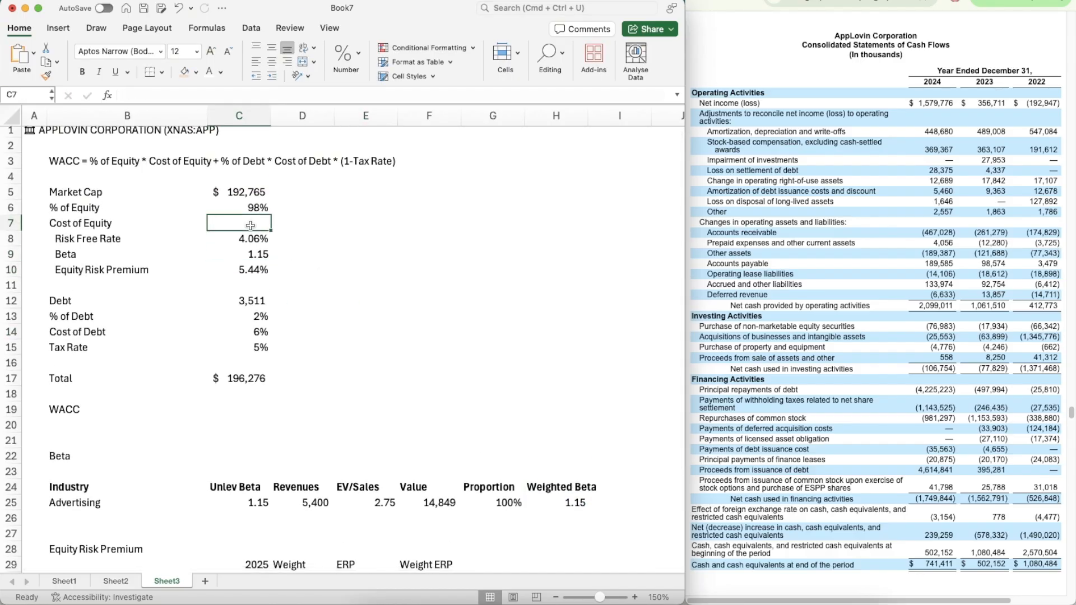
{"action": "type", "text": "="}
{"action": "key", "text": "Down"}
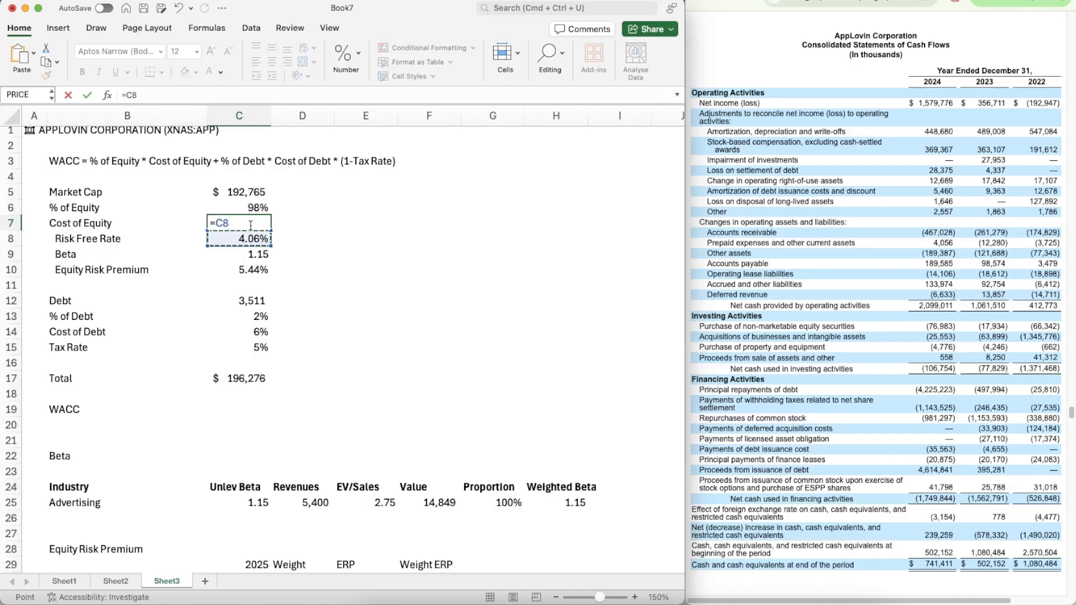
{"action": "key", "text": "BackSpace"}
{"action": "key", "text": "BackSpace"}
{"action": "key", "text": "BackSpace"}
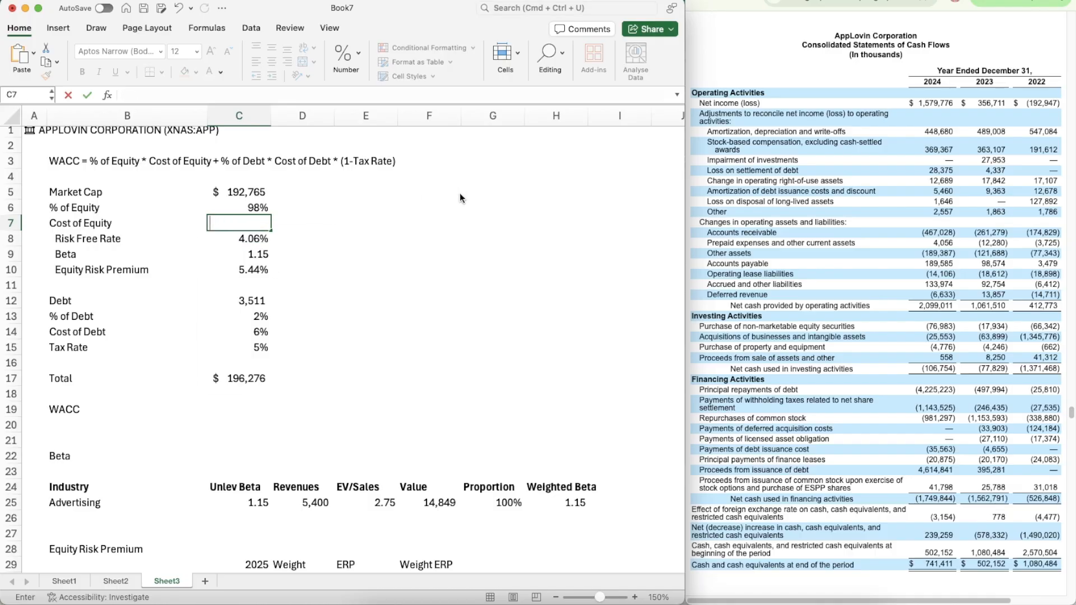
- Enter the note "Cost of Equity = RiskFree Rate + Beta*Equity Risk Premium" in cell E7
{"action": "key", "text": "Right"}
{"action": "key", "text": "Right"}
{"action": "type", "text": "C"}
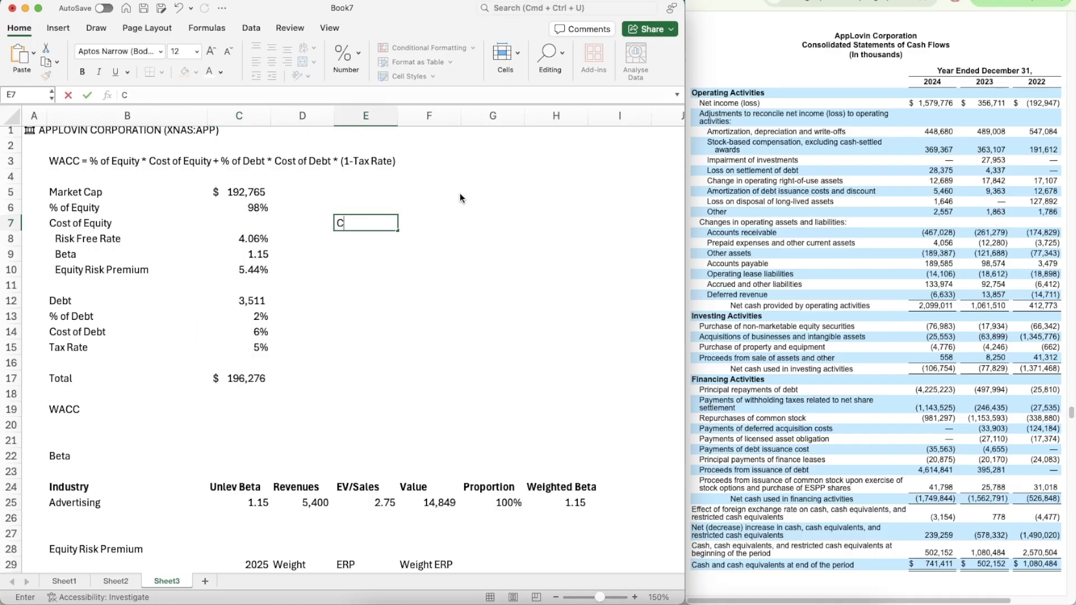
{"action": "type", "text": "ost of Equity = Ris"}
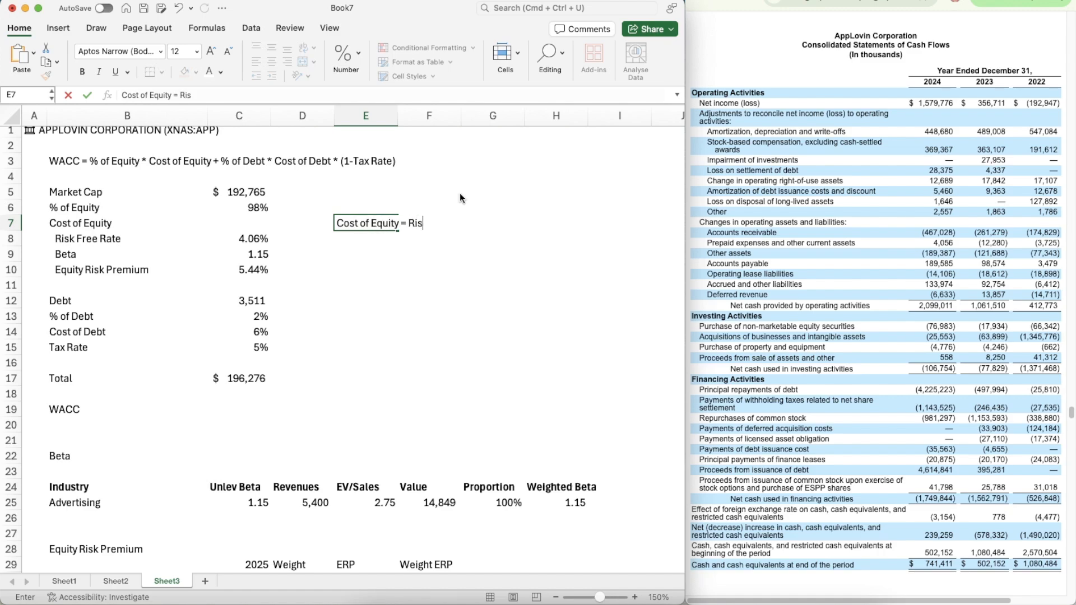
{"action": "type", "text": "kFree Rate + Beta"}
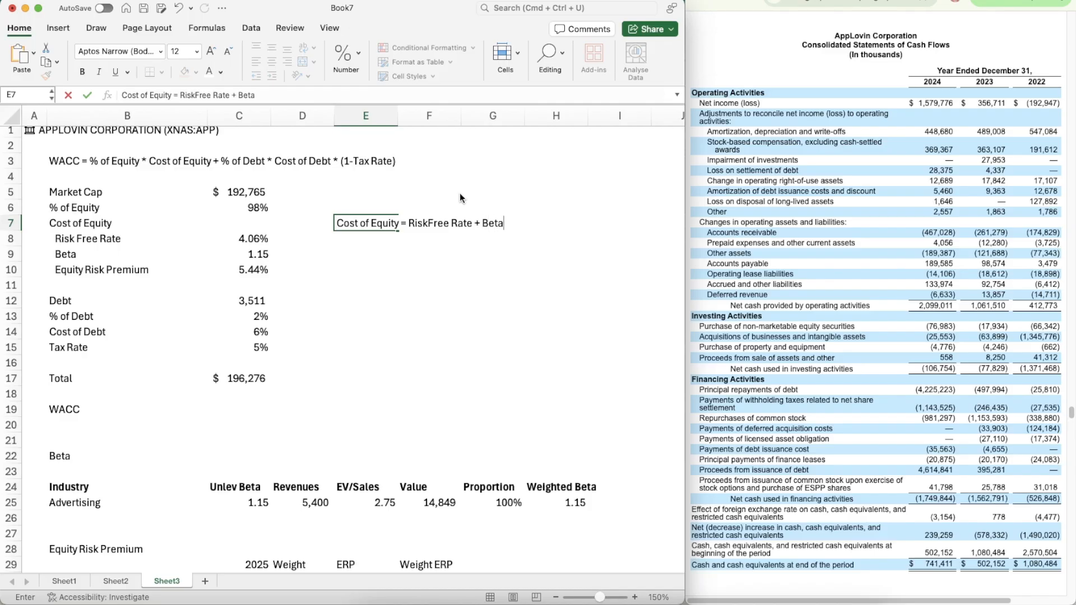
{"action": "type", "text": "*Equity Risk Premium"}
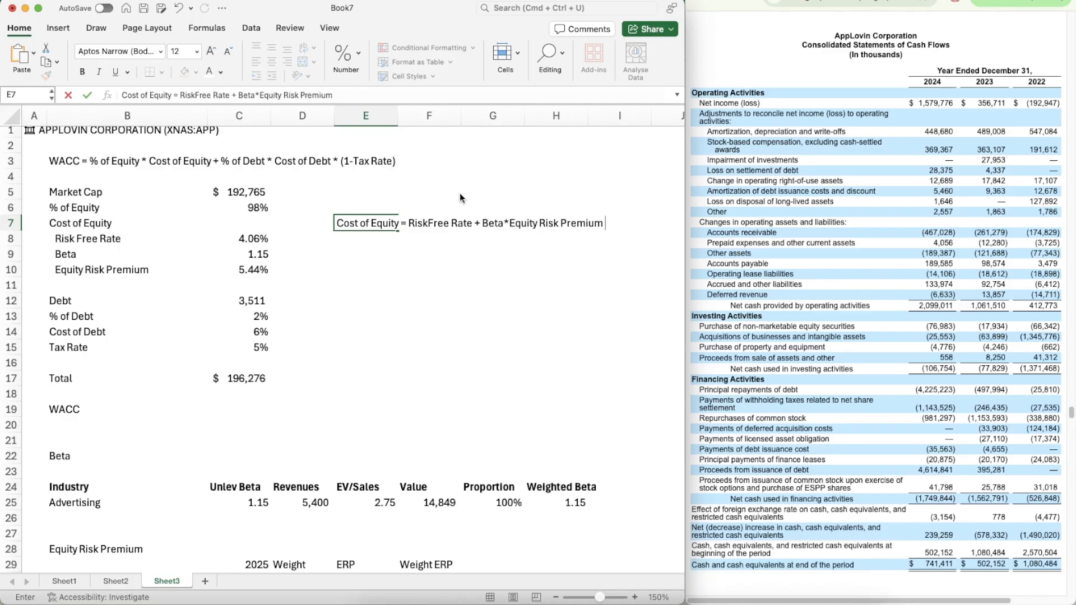
{"action": "key", "text": "Return"}
- Calculate the Cost of Equity in cell C7 with =C8+C9*C10
{"action": "key", "text": "Left"}
{"action": "key", "text": "Left"}
{"action": "key", "text": "Up"}
{"action": "type", "text": "="}
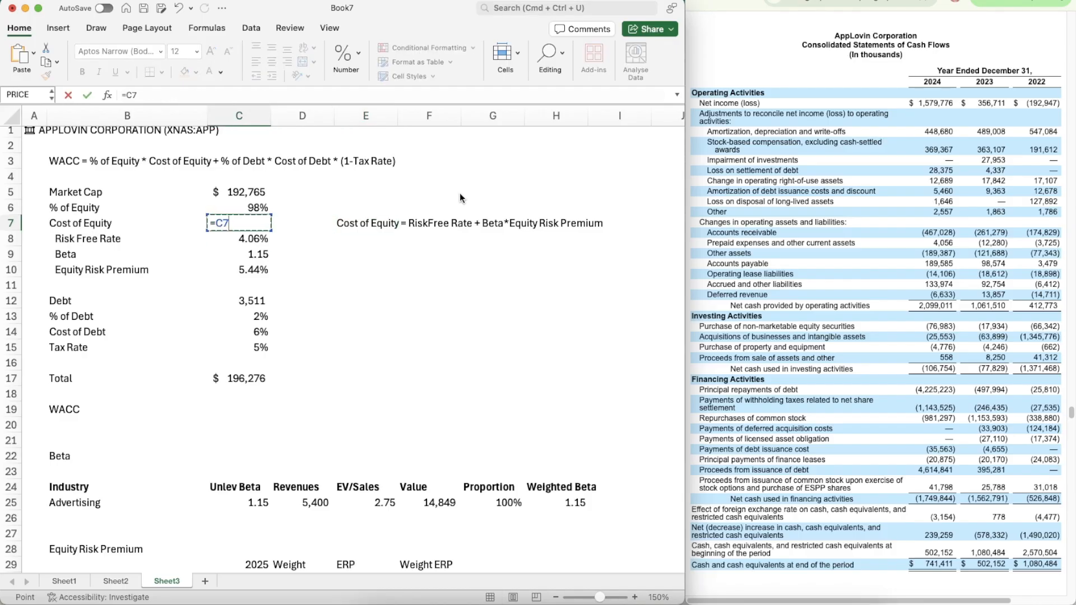
{"action": "key", "text": "Down"}
{"action": "type", "text": "+"}
{"action": "key", "text": "Down"}
{"action": "key", "text": "Down"}
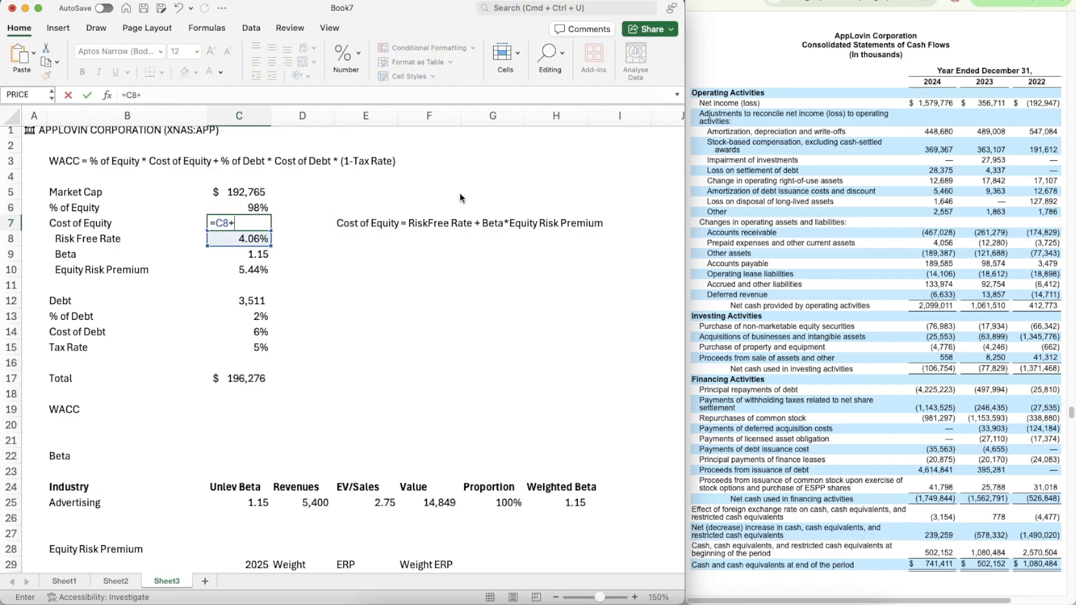
{"action": "type", "text": "*"}
{"action": "key", "text": "Down"}
{"action": "key", "text": "Down"}
{"action": "key", "text": "Down"}
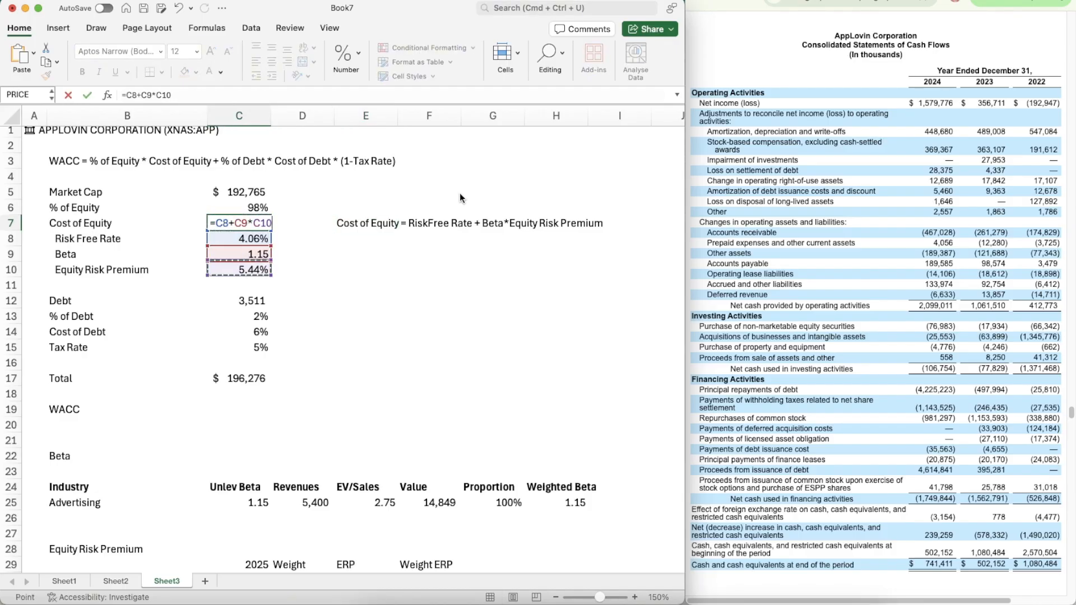
{"action": "key", "text": "Return"}
{"action": "key", "text": "Up"}
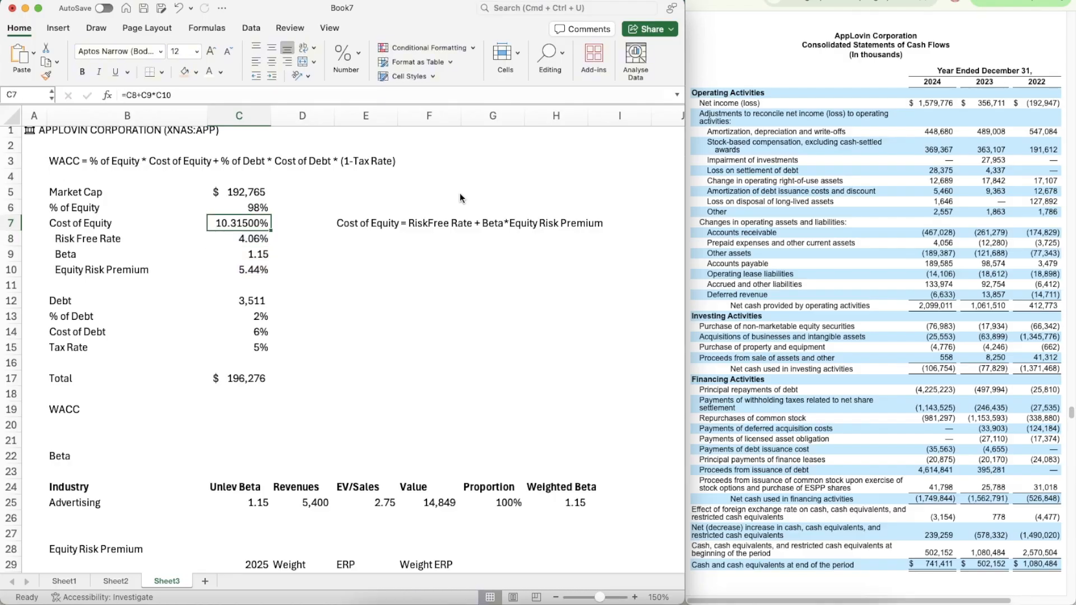
- Delete the cost of equity formula note from cell E7
{"action": "key", "text": "Up"}
{"action": "key", "text": "Up"}
{"action": "key", "text": "Down"}
{"action": "key", "text": "Down"}
{"action": "left_click", "coordinate": [347, 221]}
{"action": "key", "text": "Delete"}
- Reduce the Cost of Equity percentage in cell C7 to two decimal places
{"action": "key", "text": "Left"}
{"action": "key", "text": "Left"}
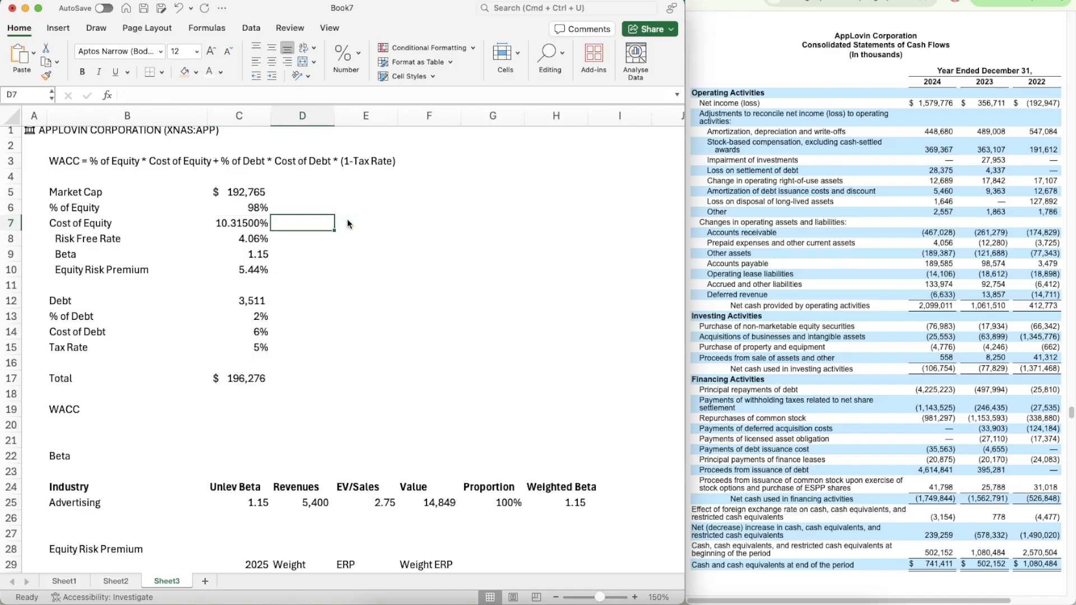
{"action": "left_click", "coordinate": [360, 56]}
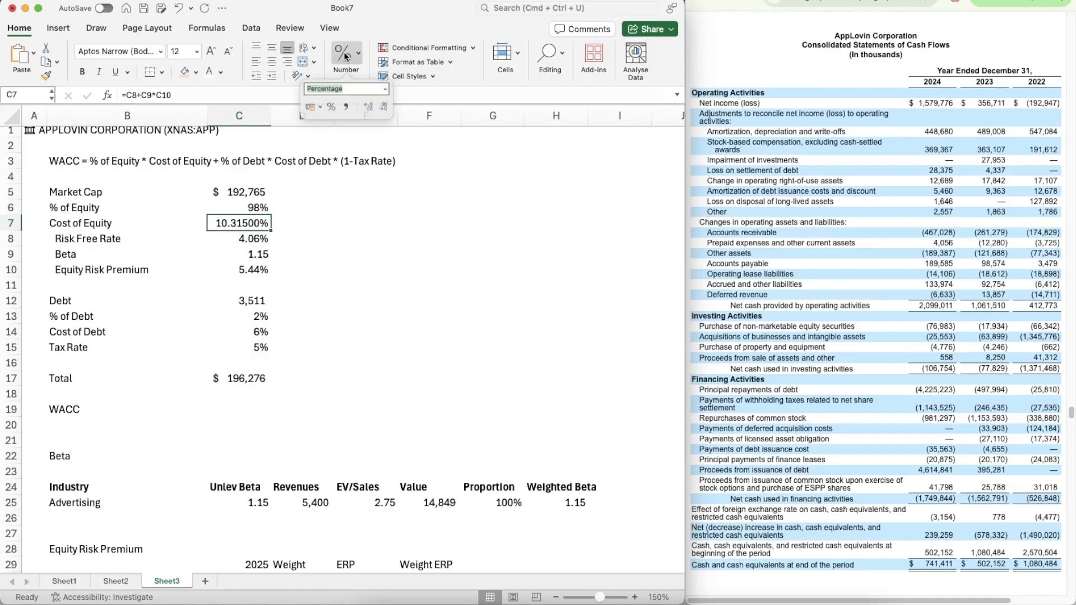
{"action": "left_click", "coordinate": [371, 114]}
{"action": "left_click", "coordinate": [372, 114]}
{"action": "left_click", "coordinate": [389, 114]}
{"action": "left_click", "coordinate": [389, 113]}
{"action": "left_click", "coordinate": [389, 113]}
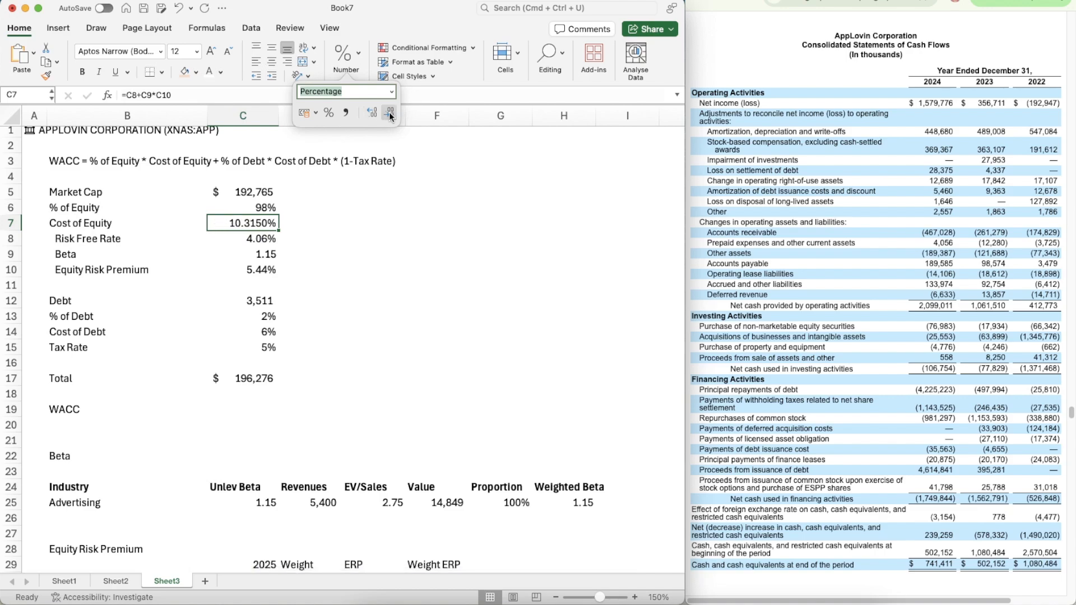
{"action": "left_click", "coordinate": [389, 114]}
{"action": "left_click", "coordinate": [389, 114]}
- Set the width of column C to 10
{"action": "left_click", "coordinate": [236, 115]}
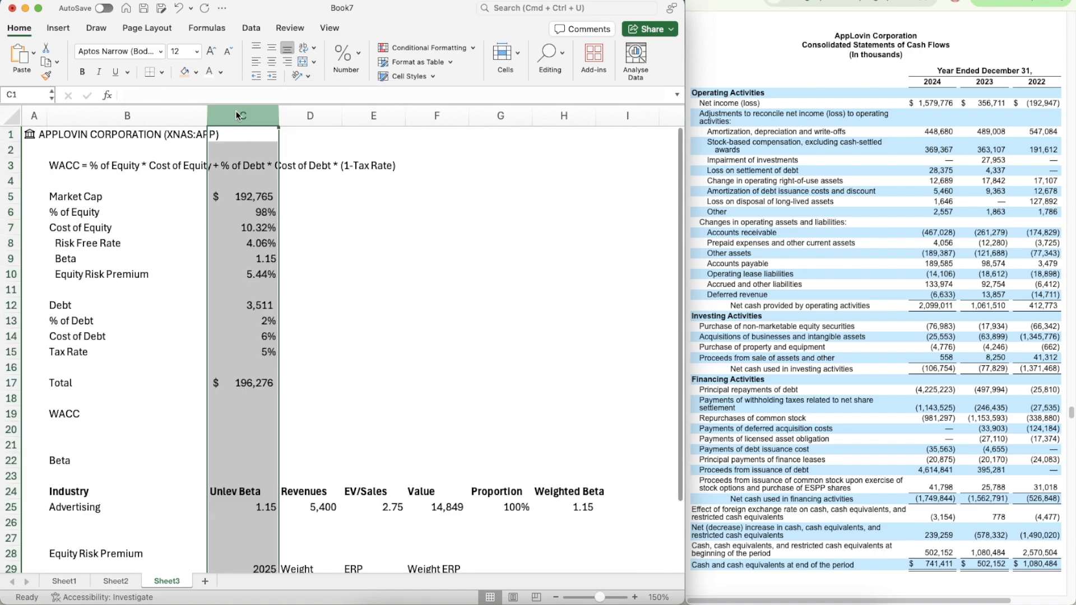
{"action": "right_click", "coordinate": [235, 115]}
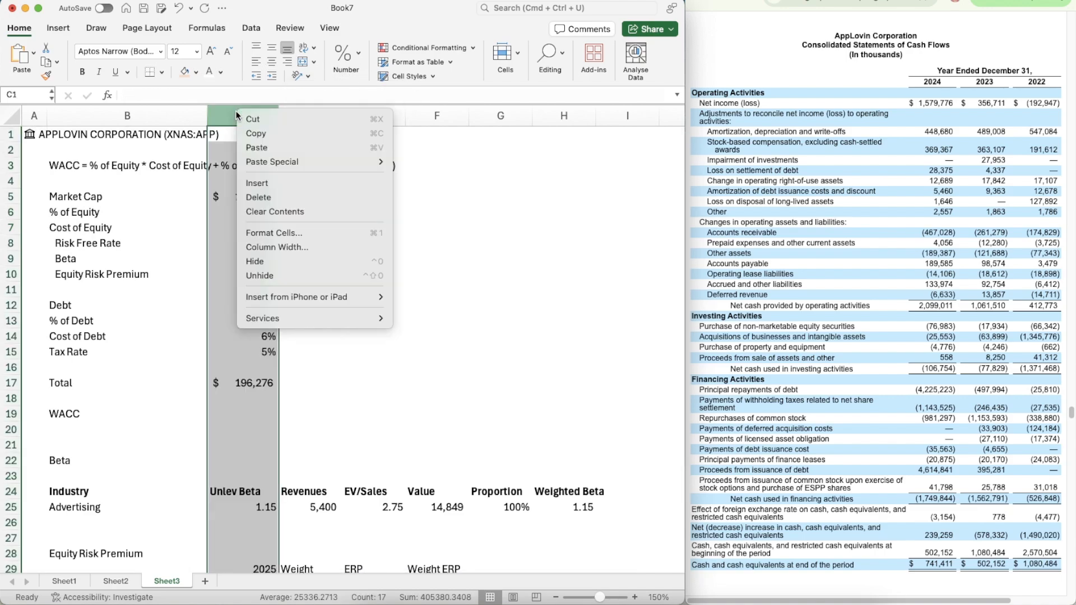
{"action": "left_click", "coordinate": [287, 245]}
{"action": "type", "text": "10"}
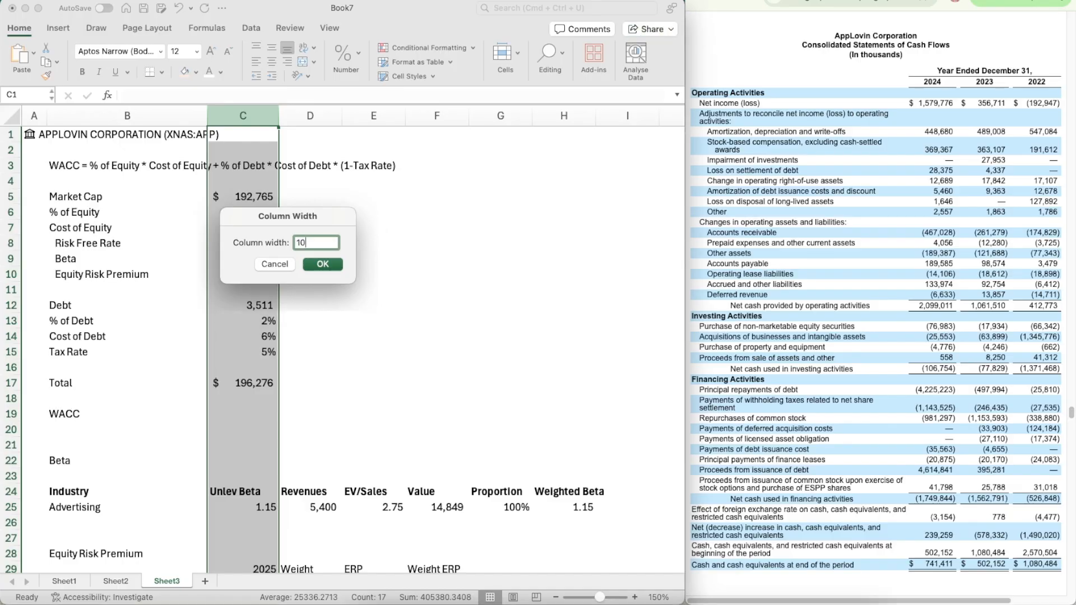
{"action": "key", "text": "Return"}
- Calculate the WACC in cell C19 with =(C6*C7)+(C13*C14*(1-C15))
{"action": "key", "text": "Right"}
{"action": "key", "text": "Down"}
{"action": "key", "text": "Down"}
{"action": "key", "text": "Down"}
{"action": "key", "text": "Down"}
{"action": "key", "text": "Down"}
{"action": "key", "text": "Down"}
{"action": "key", "text": "Down"}
{"action": "key", "text": "Down"}
{"action": "key", "text": "Down"}
{"action": "key", "text": "Down"}
{"action": "key", "text": "Down"}
{"action": "key", "text": "Down"}
{"action": "key", "text": "Down"}
{"action": "key", "text": "Down"}
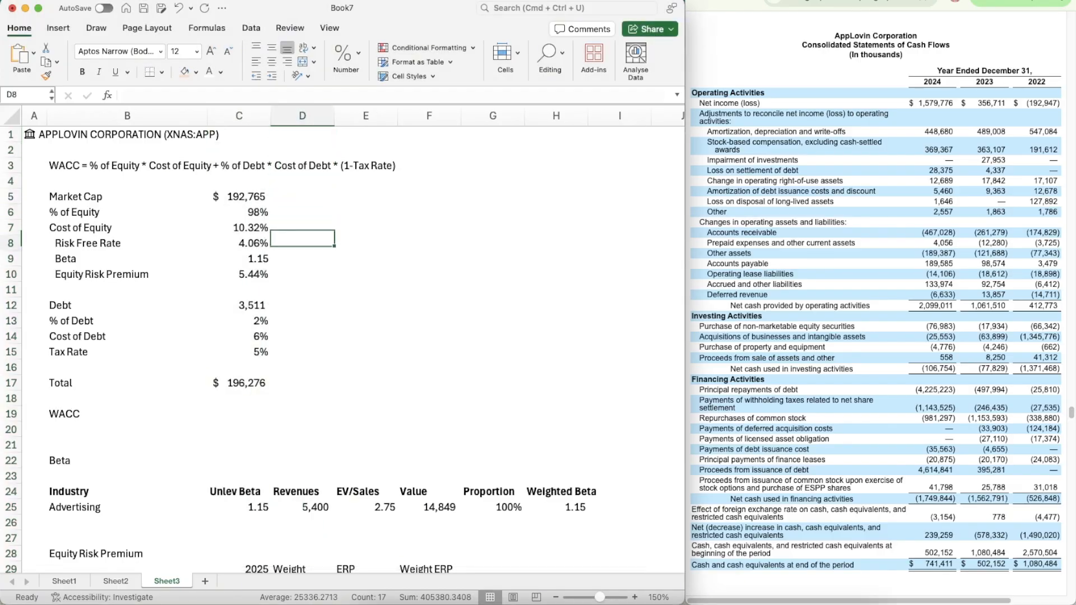
{"action": "key", "text": "Left"}
{"action": "key", "text": "Left"}
{"action": "key", "text": "Down"}
{"action": "key", "text": "Down"}
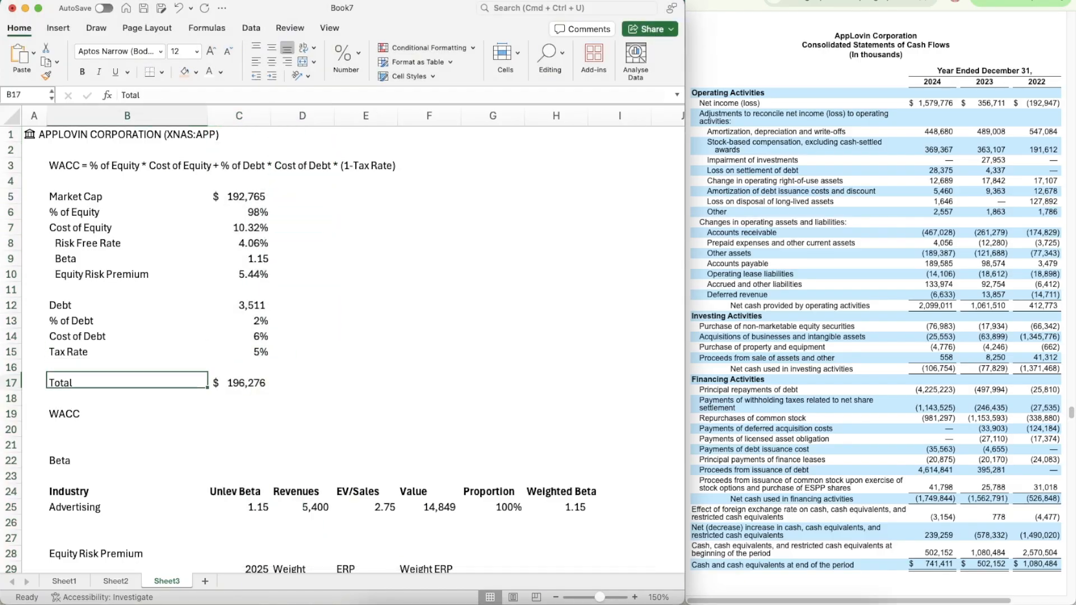
{"action": "key", "text": "Down"}
{"action": "key", "text": "Right"}
{"action": "key", "text": "Down"}
{"action": "type", "text": "="}
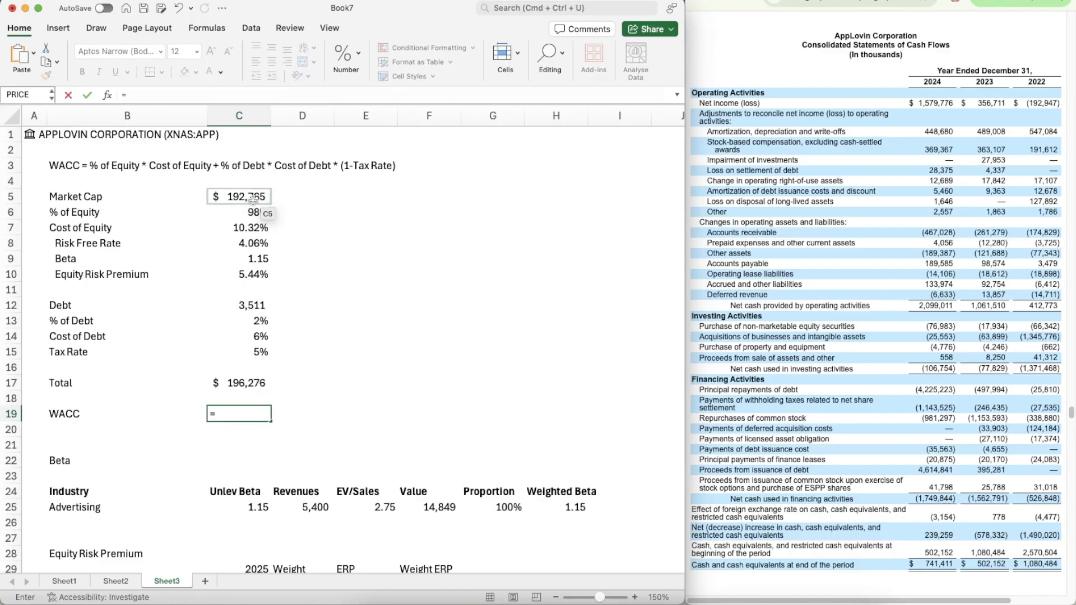
{"action": "type", "text": "("}
{"action": "left_click", "coordinate": [239, 213]}
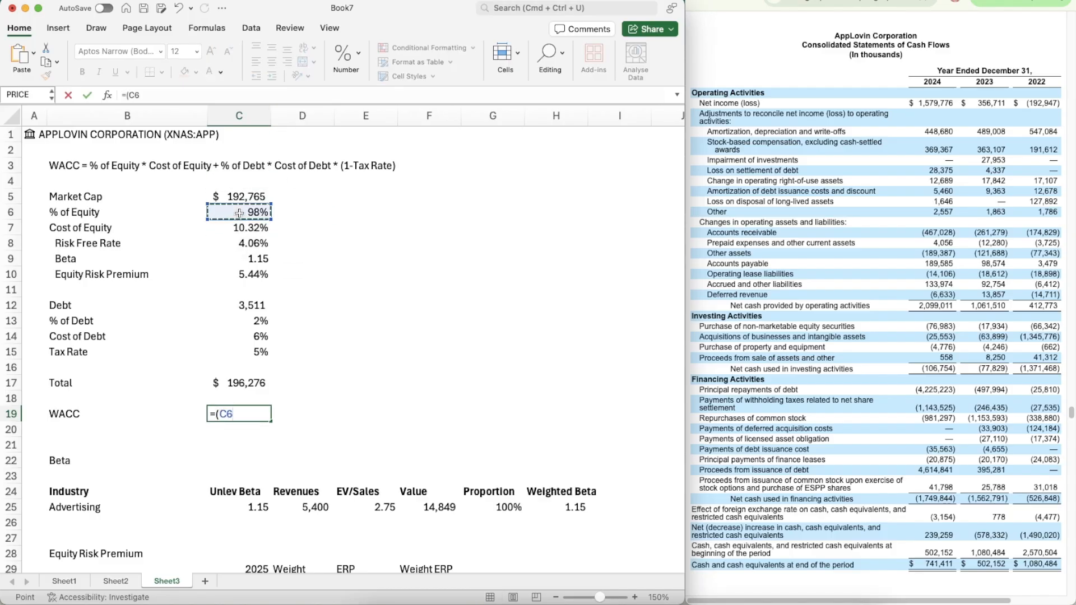
{"action": "type", "text": "*"}
{"action": "left_click", "coordinate": [247, 227]}
{"action": "type", "text": ")"}
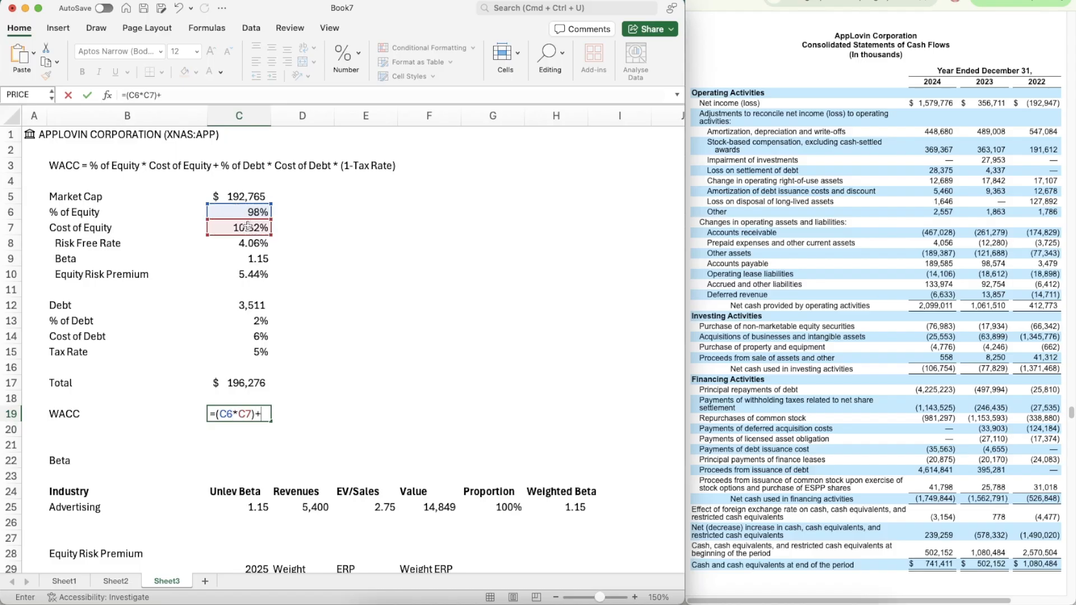
{"action": "type", "text": "+"}
{"action": "left_click", "coordinate": [246, 321]}
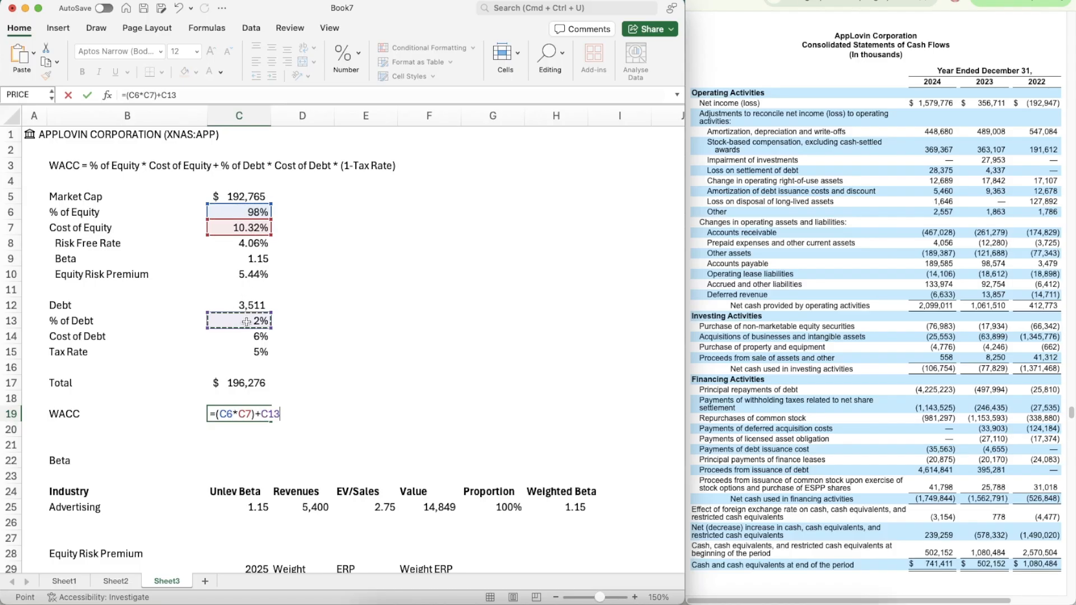
{"action": "left_click", "coordinate": [161, 96]}
{"action": "type", "text": "(C6"}
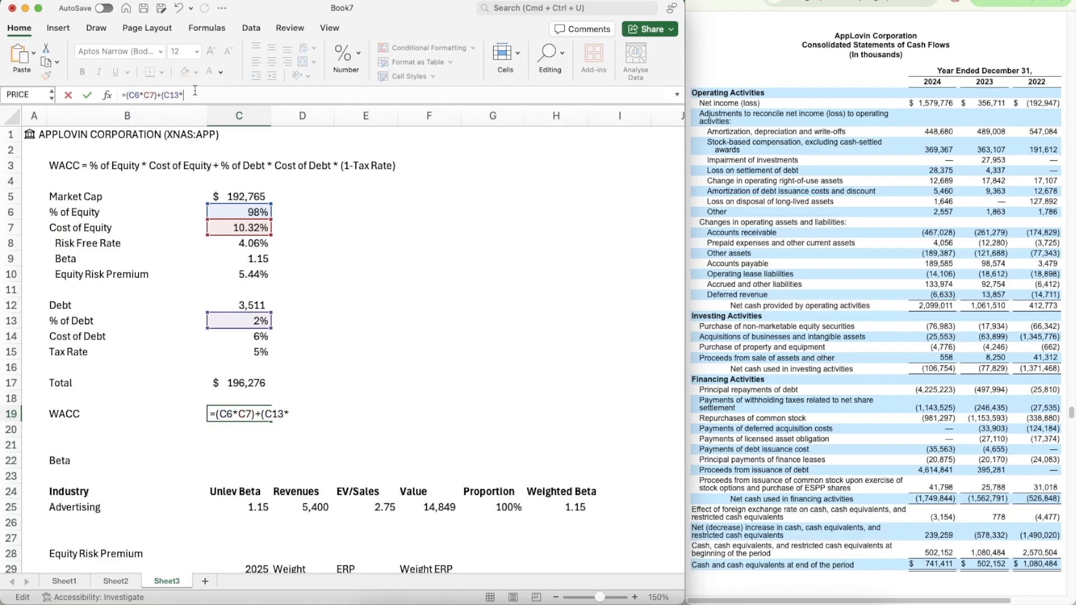
{"action": "type", "text": "*"}
{"action": "left_click", "coordinate": [224, 336]}
{"action": "type", "text": "*"}
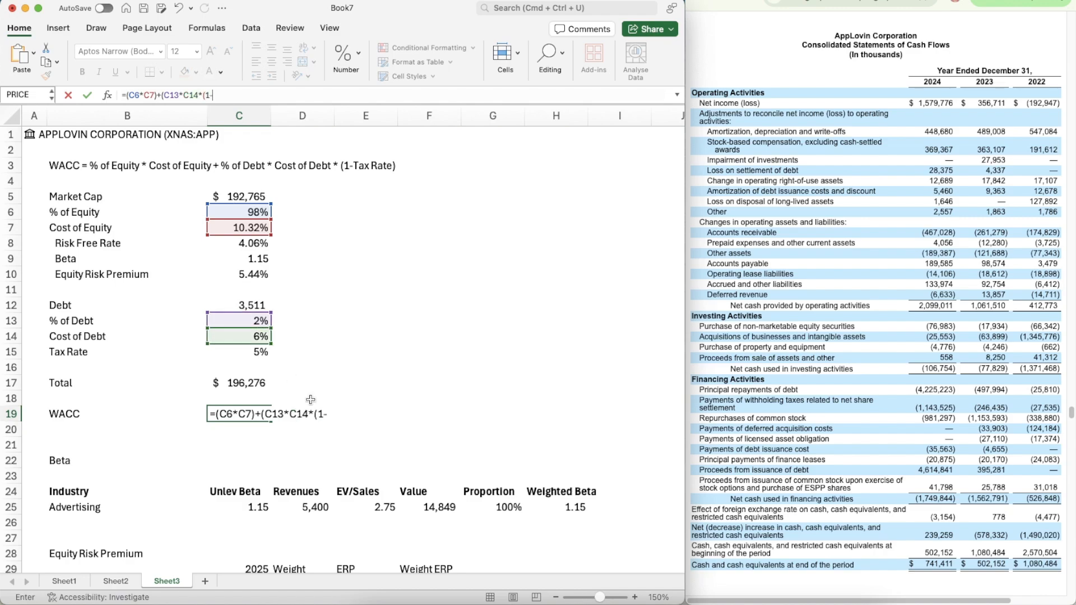
{"action": "left_click", "coordinate": [241, 352]}
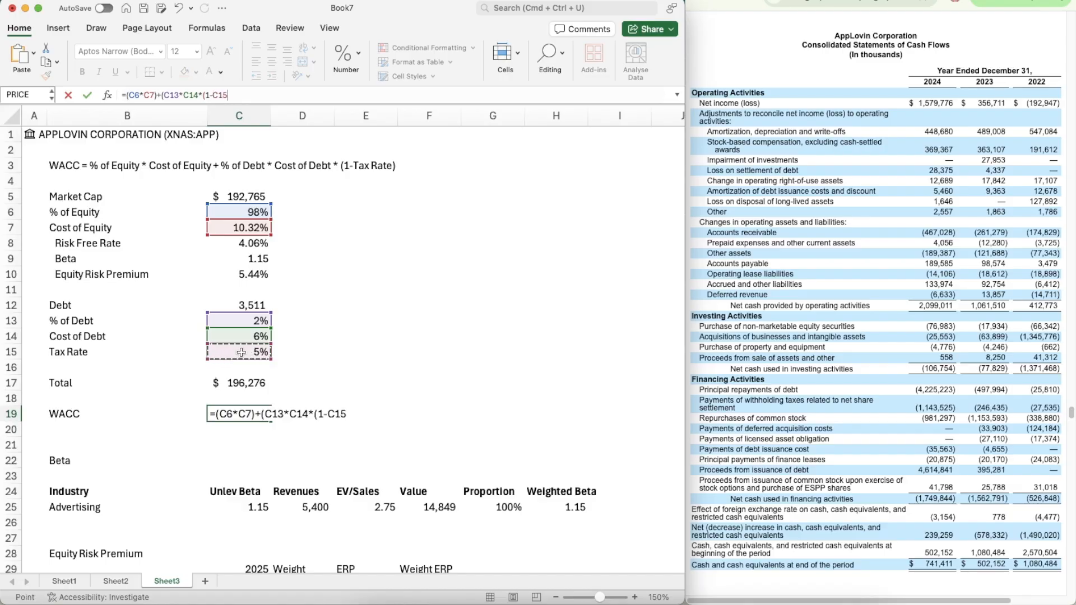
{"action": "type", "text": ")"}
{"action": "key", "text": "Return"}
- Copy the percentage format of the Cost of Equity cell C7 to the WACC cell C19
{"action": "key", "text": "Up"}
{"action": "key", "text": "Up"}
{"action": "key", "text": "Up"}
{"action": "key", "text": "Up"}
{"action": "key", "text": "Up"}
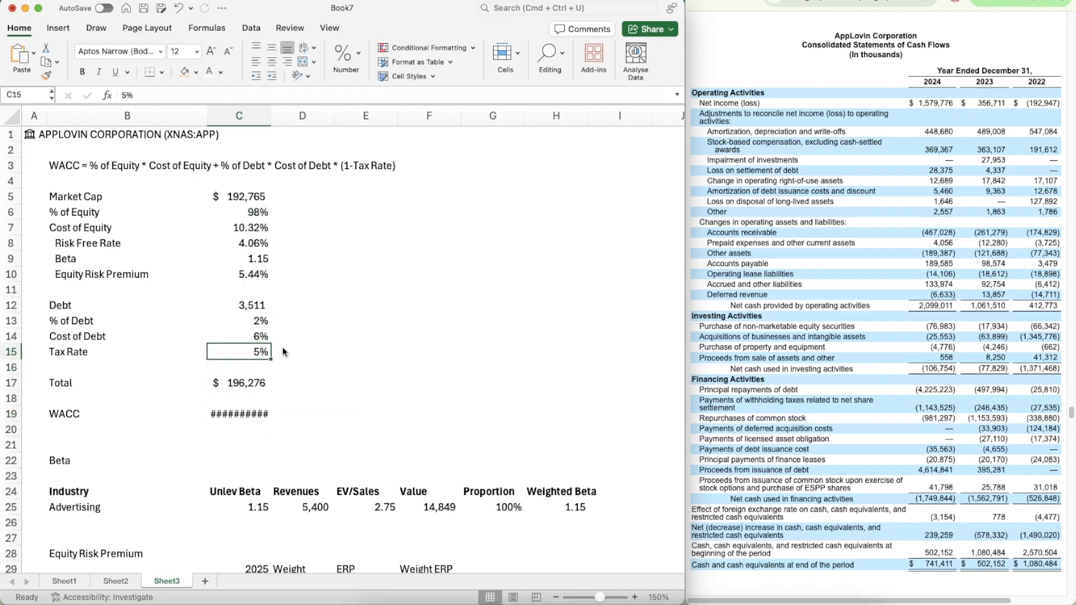
{"action": "left_click", "coordinate": [242, 227]}
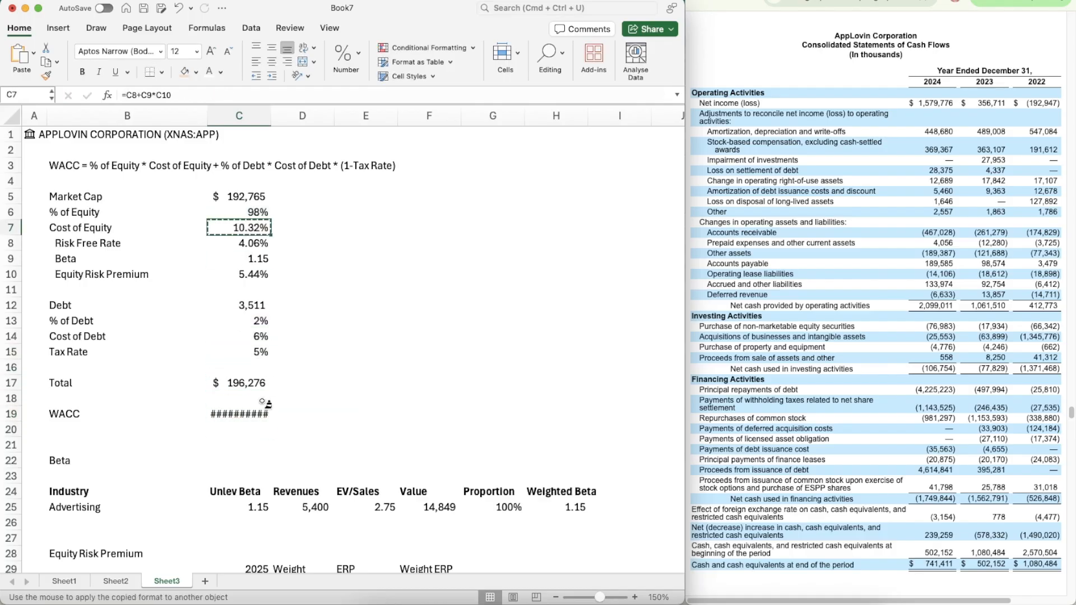
{"action": "left_click", "coordinate": [46, 75]}
{"action": "left_click", "coordinate": [250, 415]}
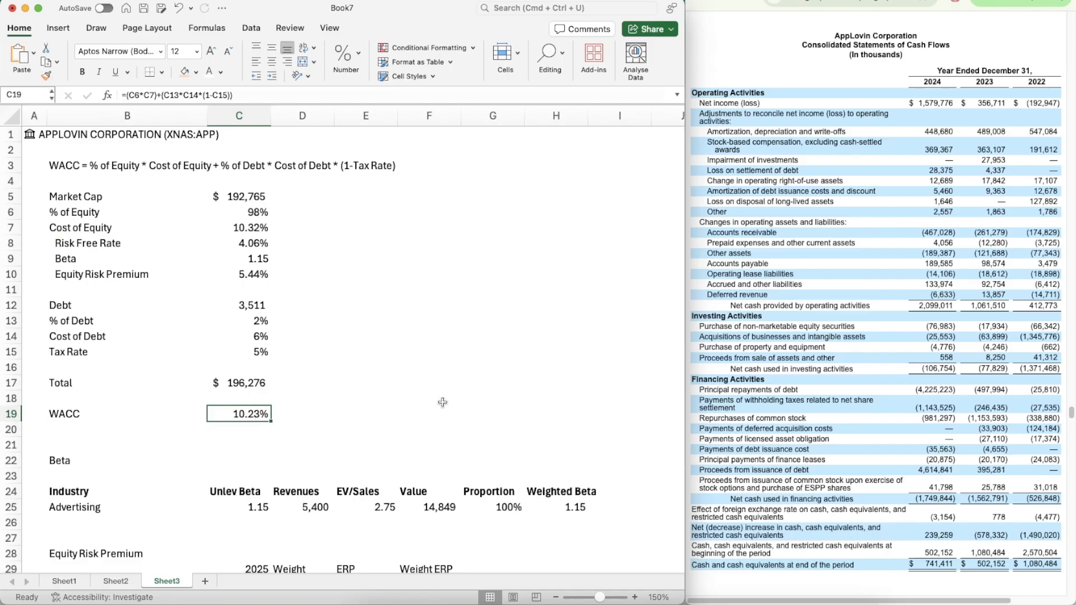
- Link the Base WACC assumption in Sheet2 cell G14 to the calculated WACC with =Sheet3!C19
{"action": "left_click", "coordinate": [104, 583]}
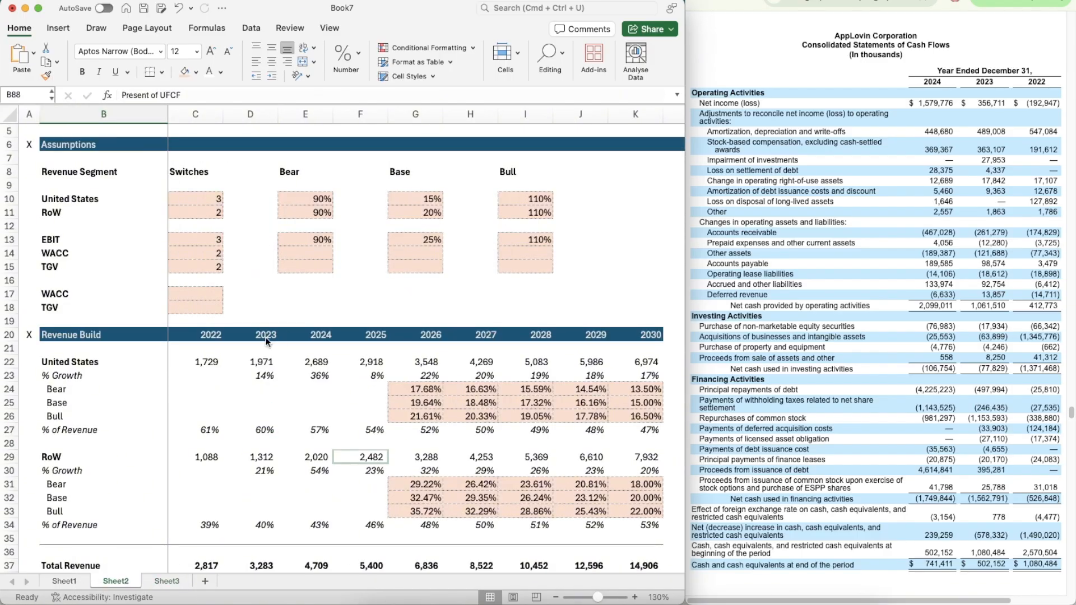
{"action": "left_click", "coordinate": [420, 253]}
{"action": "type", "text": "="}
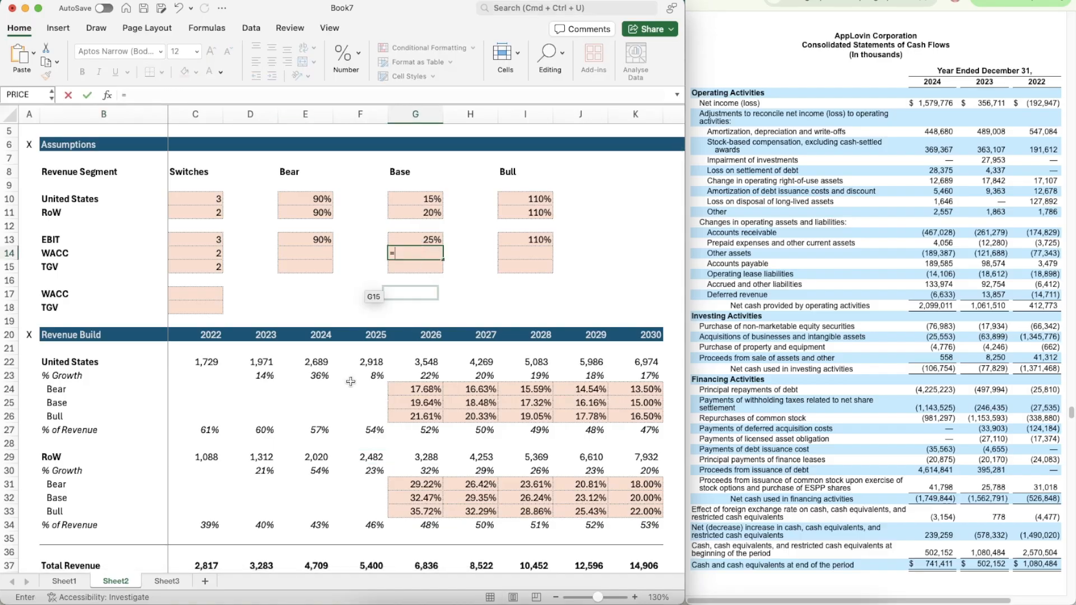
{"action": "left_click", "coordinate": [167, 581]}
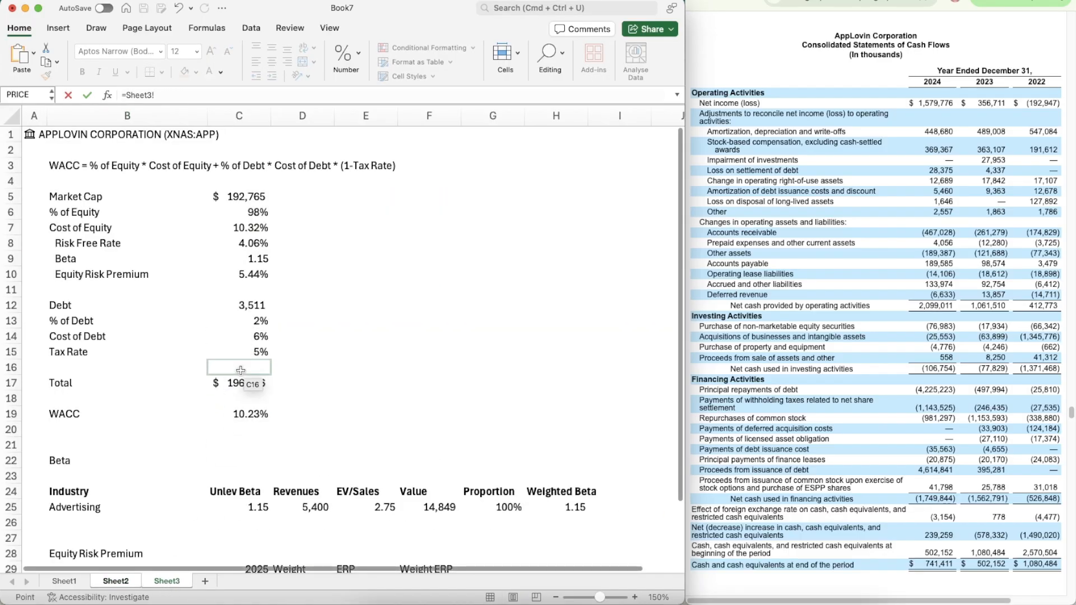
{"action": "left_click", "coordinate": [242, 415]}
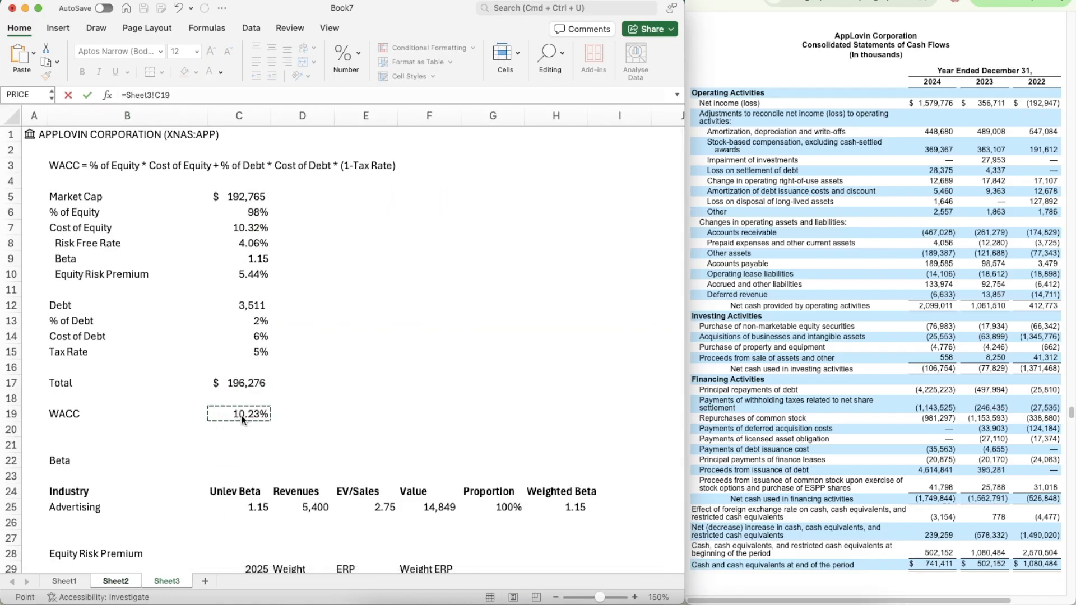
{"action": "key", "text": "Return"}
{"action": "key", "text": "Up"}
- Set the Bear WACC in cell E14 to the Base WACC plus 0.5% with =G14+0.5%
{"action": "key", "text": "Left"}
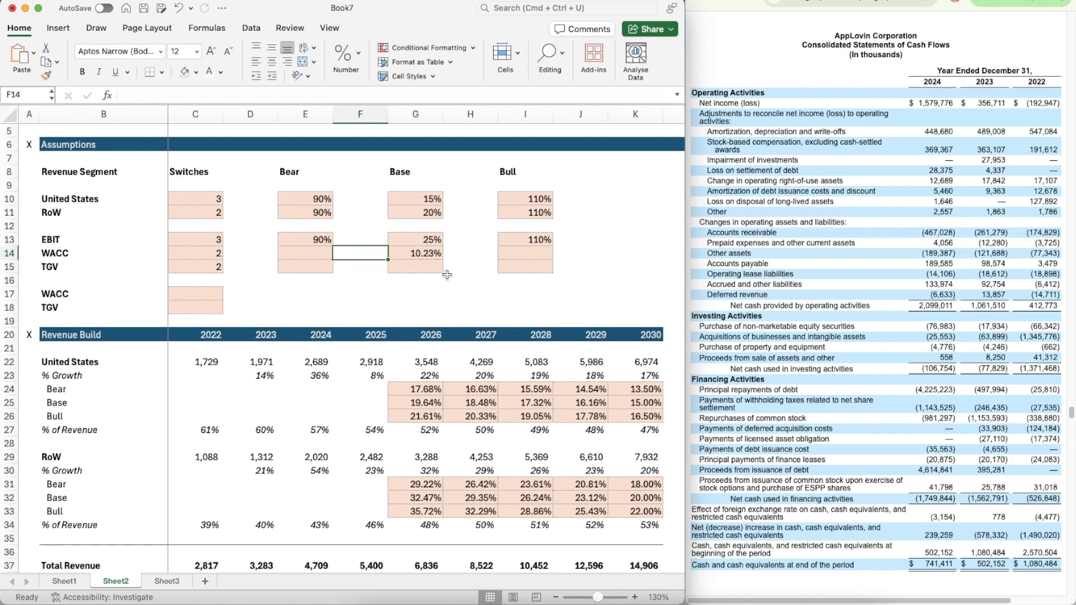
{"action": "key", "text": "Left"}
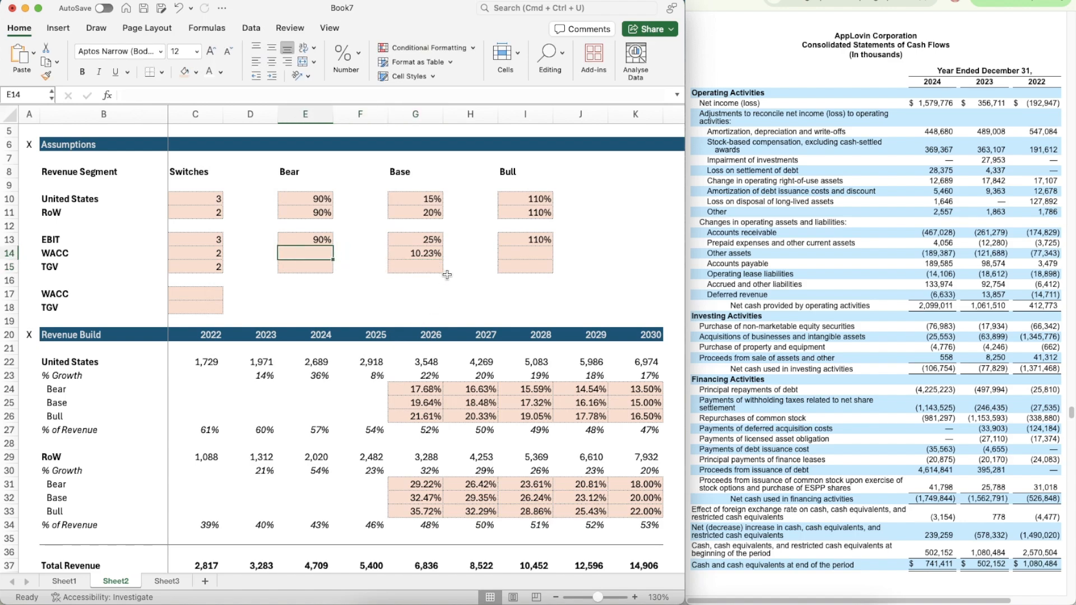
{"action": "type", "text": "="}
{"action": "key", "text": "Right"}
{"action": "key", "text": "Right"}
{"action": "type", "text": "0.5"}
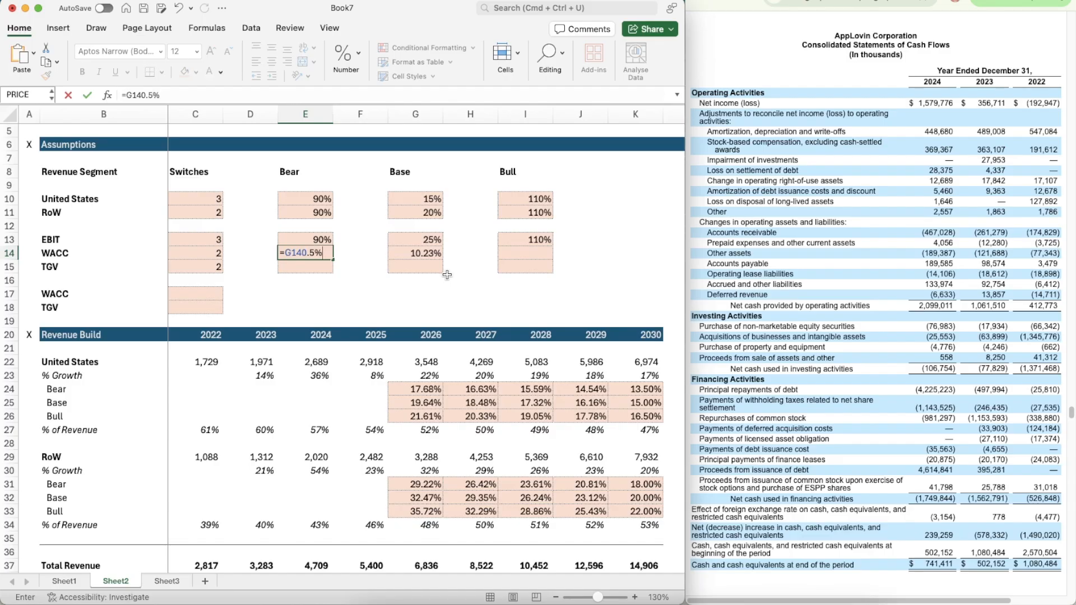
{"action": "left_click", "coordinate": [302, 249]}
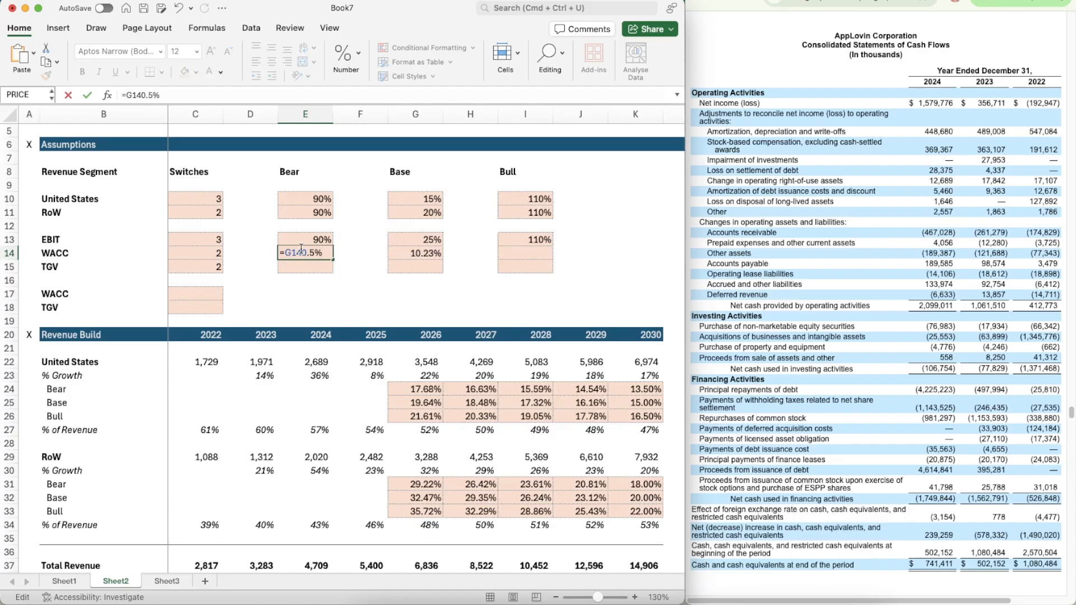
{"action": "type", "text": "+"}
{"action": "key", "text": "Return"}
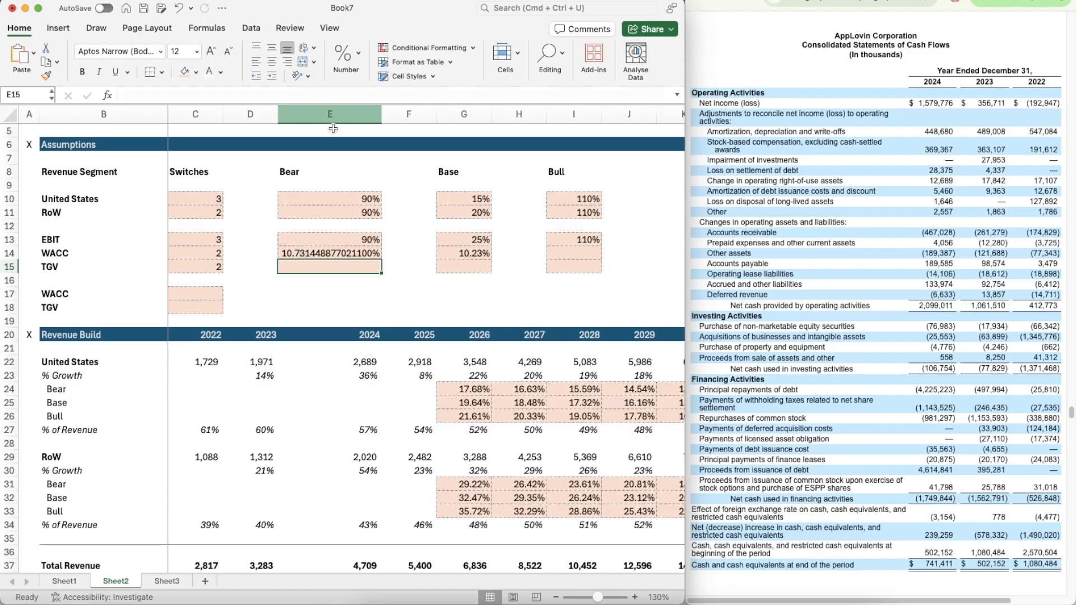
- Copy the percentage format of the Base WACC cell G14 to the Bear WACC cell E14
{"action": "left_click", "coordinate": [463, 253]}
{"action": "key", "text": "super+shift+c"}
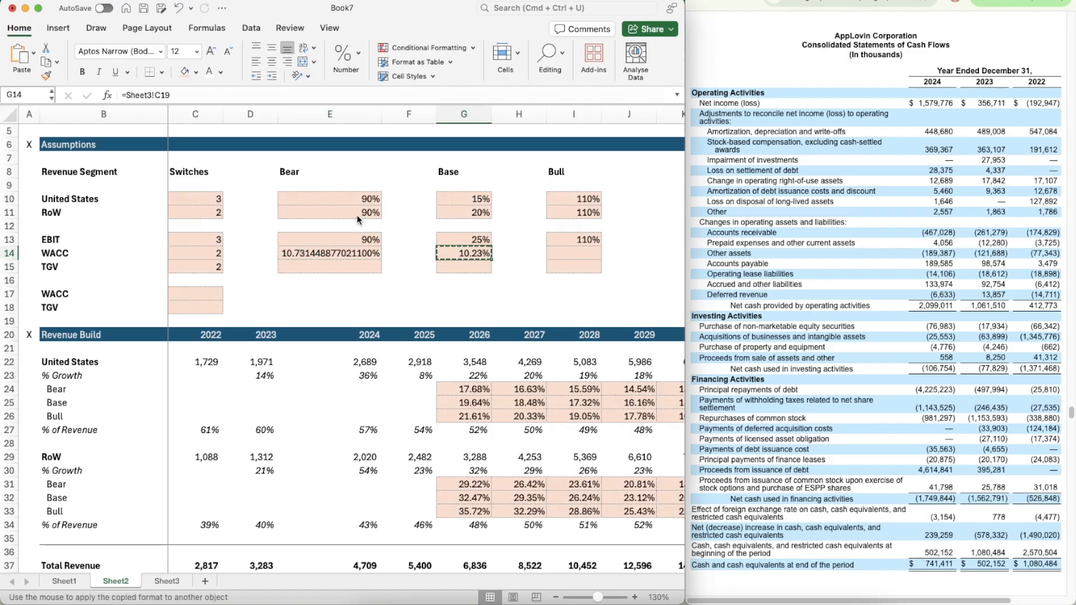
{"action": "left_click", "coordinate": [333, 251]}
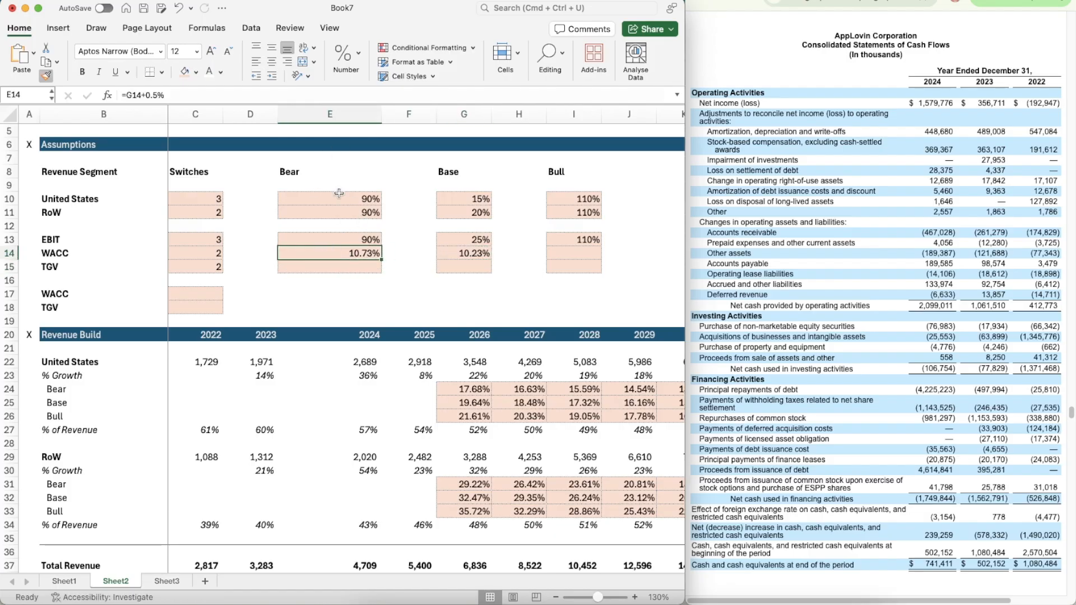
- Set the width of column E to 10
{"action": "right_click", "coordinate": [336, 117]}
{"action": "left_click", "coordinate": [376, 253]}
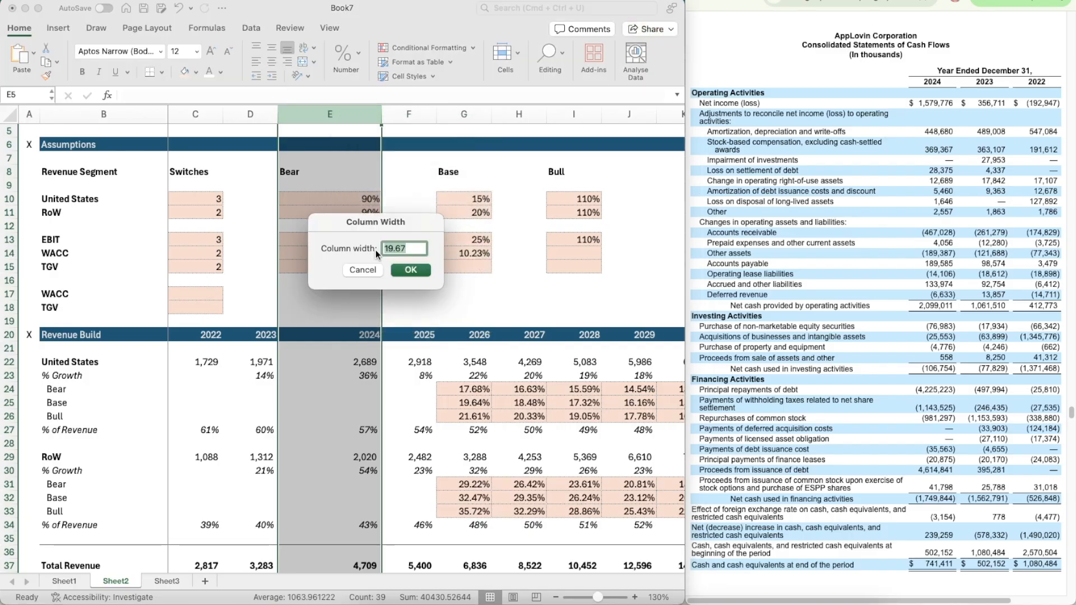
{"action": "type", "text": "10"}
{"action": "key", "text": "Return"}
{"action": "key", "text": "Up"}
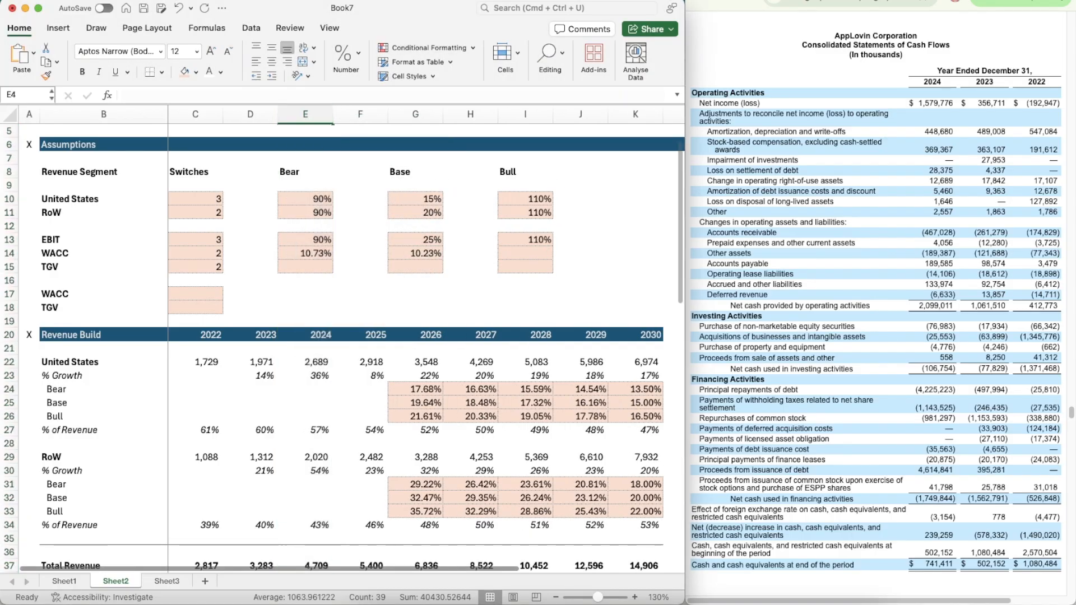
- Copy the Bear WACC formula from cell E14 to the Bull WACC cell I14
{"action": "key", "text": "Down"}
{"action": "key", "text": "Down"}
{"action": "key", "text": "Down"}
{"action": "key", "text": "Down"}
{"action": "key", "text": "Down"}
{"action": "key", "text": "Down"}
{"action": "key", "text": "Down"}
{"action": "key", "text": "Down"}
{"action": "key", "text": "Down"}
{"action": "key", "text": "Down"}
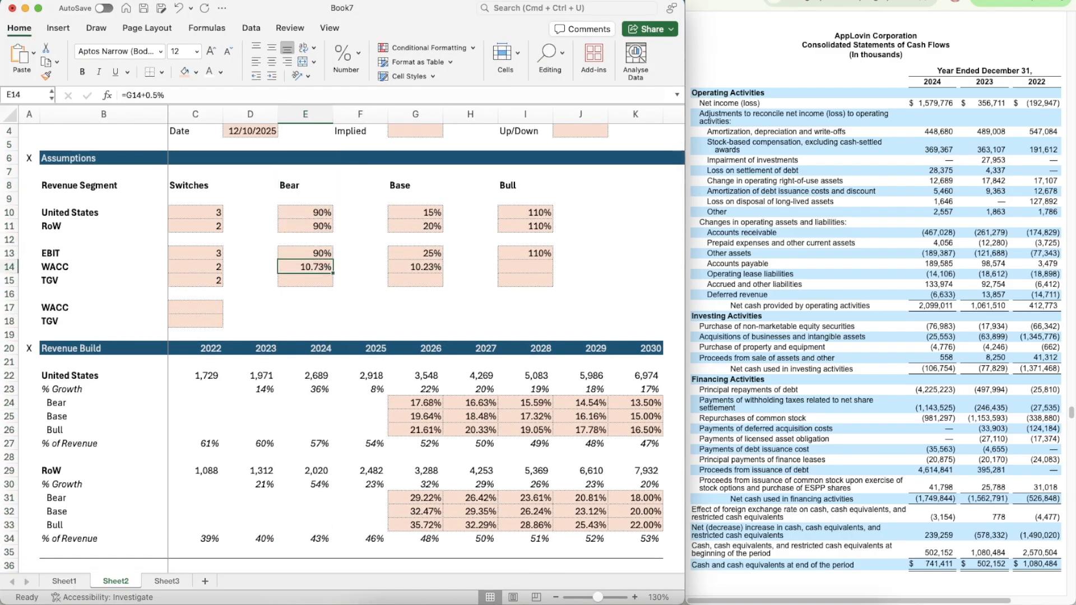
{"action": "key", "text": "super+c"}
{"action": "key", "text": "Right"}
{"action": "key", "text": "Right"}
{"action": "key", "text": "Right"}
{"action": "key", "text": "Right"}
{"action": "key", "text": "super+v"}
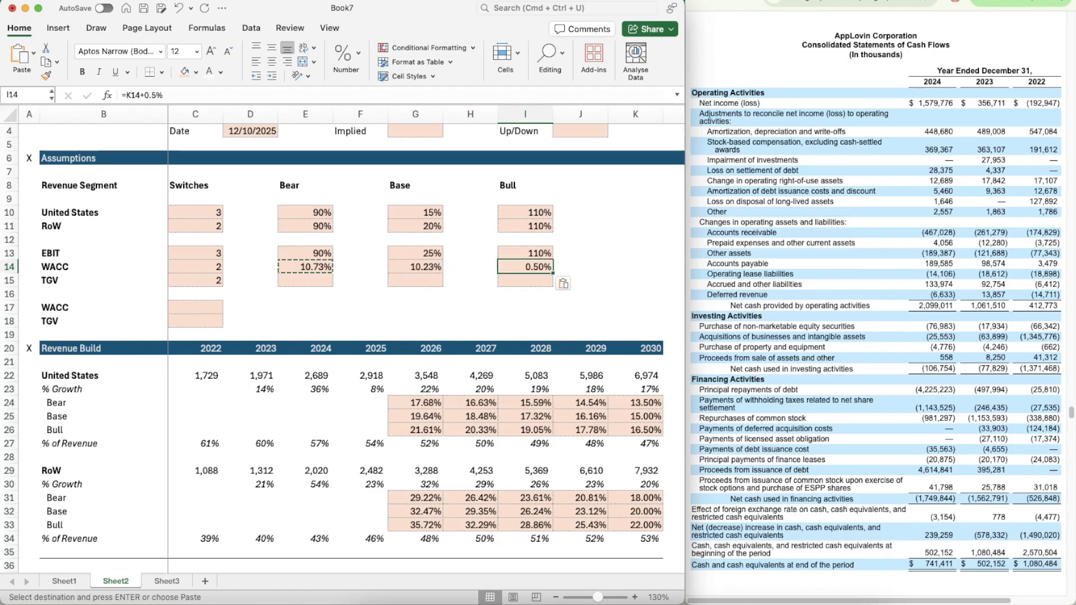
- Change the Bull WACC formula in cell I14 to the Base WACC minus 0.5% with =G14-0.5%
{"action": "key", "text": "Left"}
{"action": "key", "text": "Right"}
{"action": "left_click", "coordinate": [132, 96]}
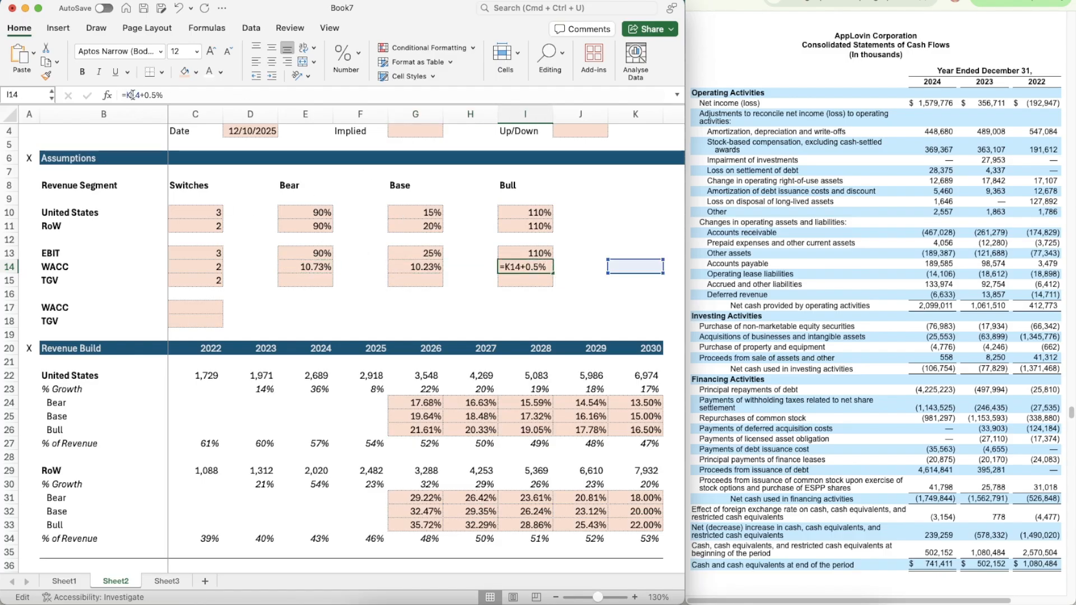
{"action": "key", "text": "BackSpace"}
{"action": "type", "text": "G"}
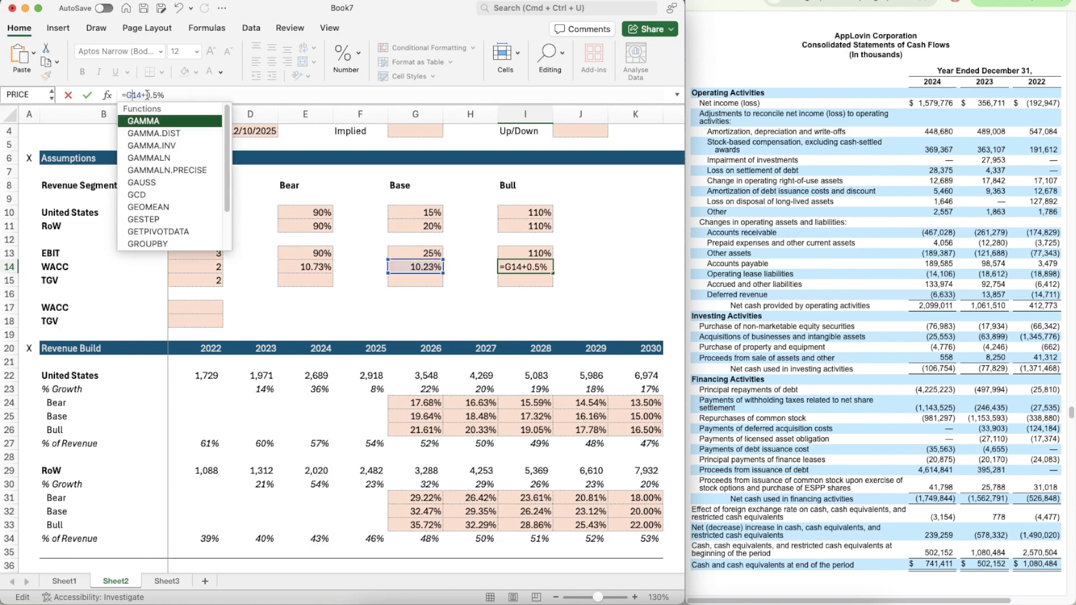
{"action": "left_click", "coordinate": [147, 94]}
{"action": "key", "text": "BackSpace"}
{"action": "type", "text": "-"}
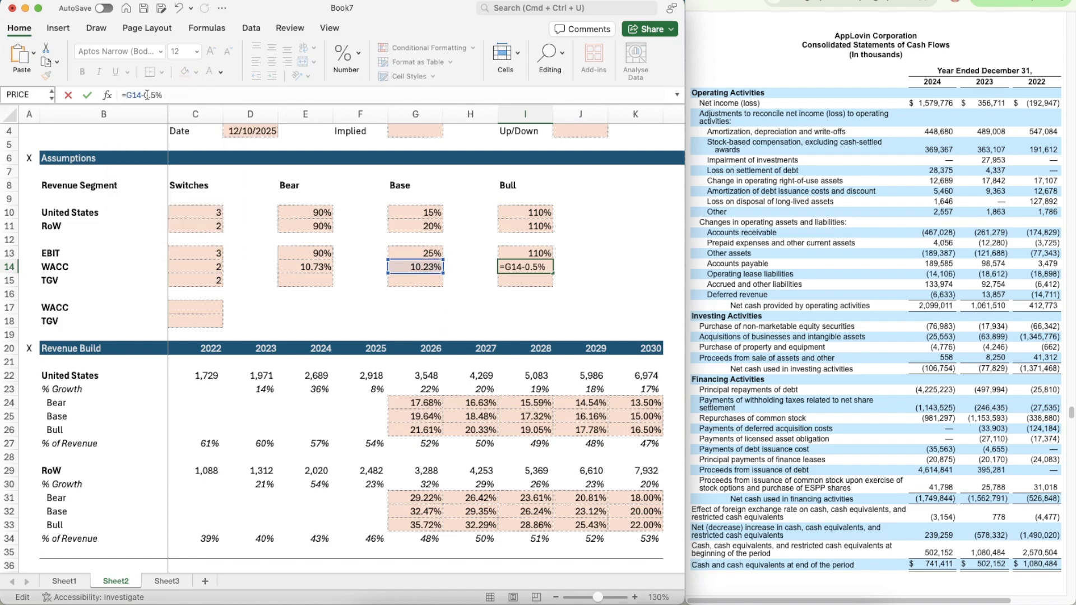
{"action": "key", "text": "Return"}
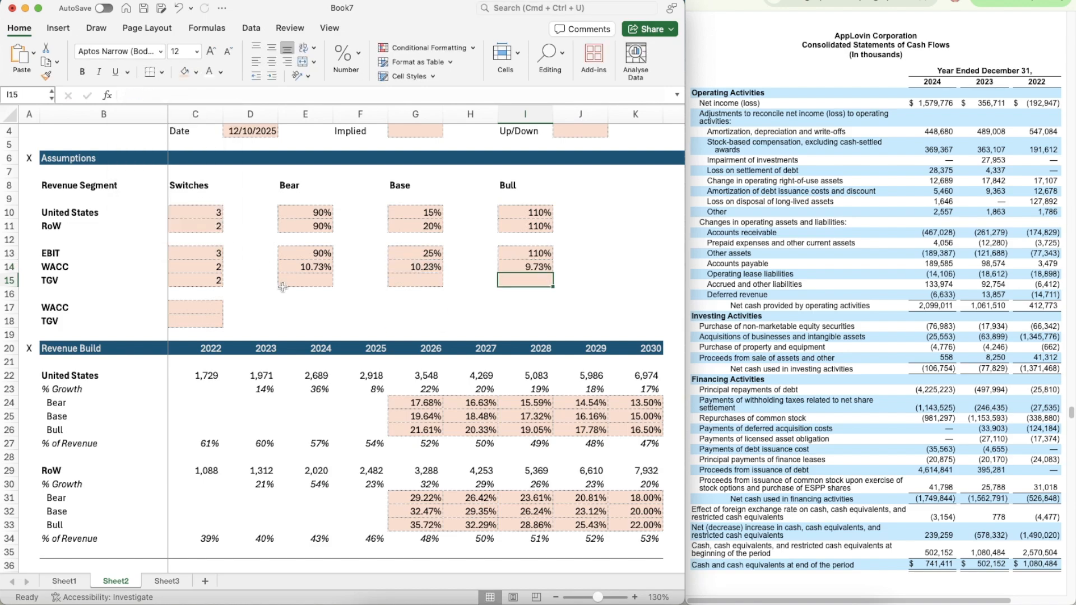
- Set the Base TGV assumption in cell G15 to 2.5%
{"action": "left_click", "coordinate": [420, 283]}
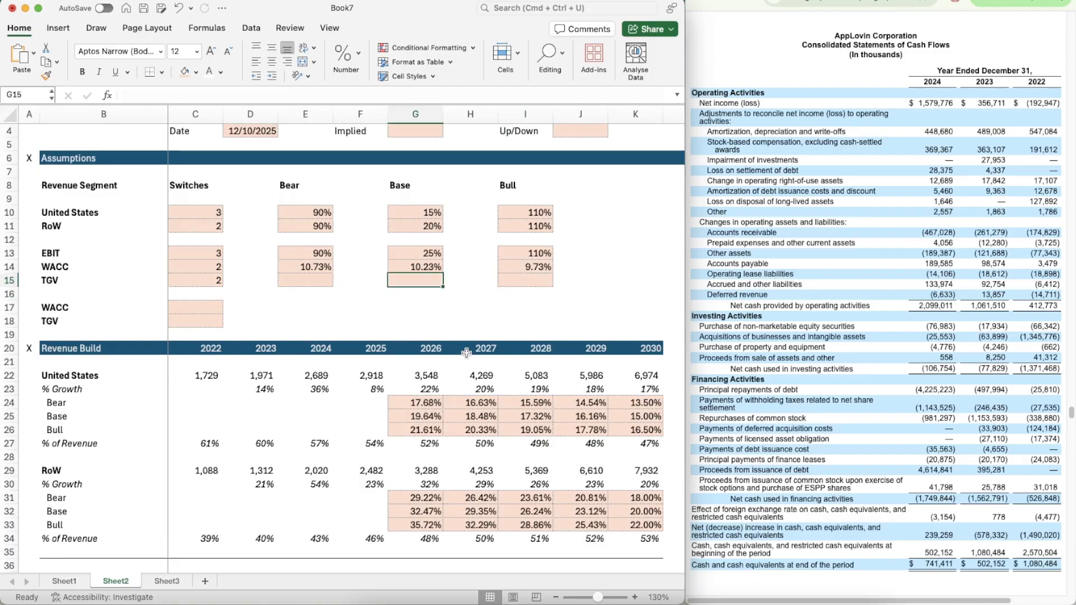
{"action": "type", "text": "2.5"}
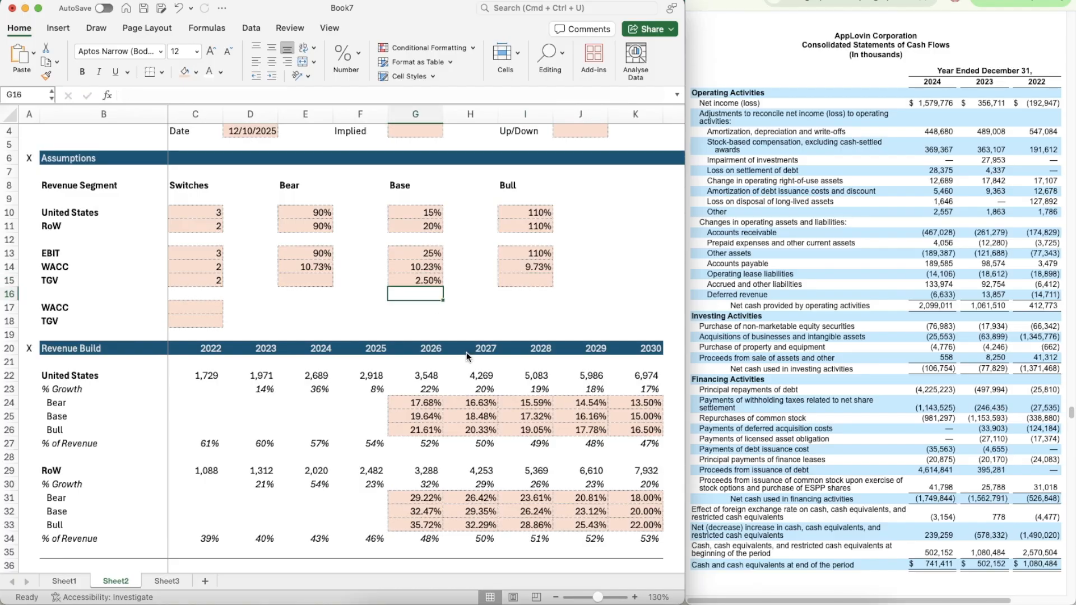
{"action": "key", "text": "Tab"}
{"action": "key", "text": "Tab"}
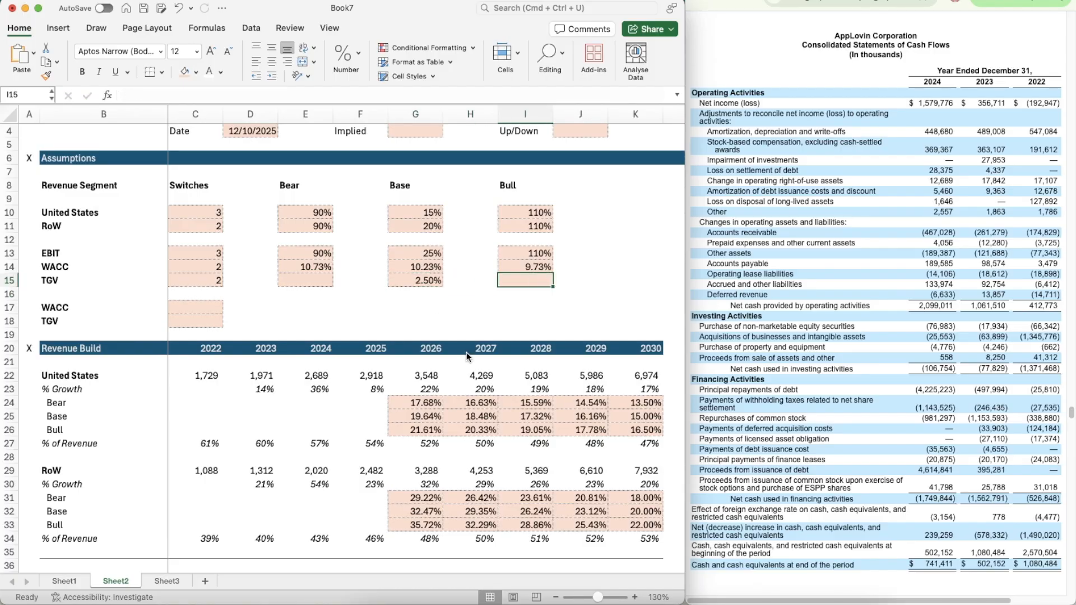
- Try to base the Bull TGV in cell I15 on the Base TGV and 0.5%
{"action": "type", "text": "="}
{"action": "key", "text": "Left"}
{"action": "key", "text": "Left"}
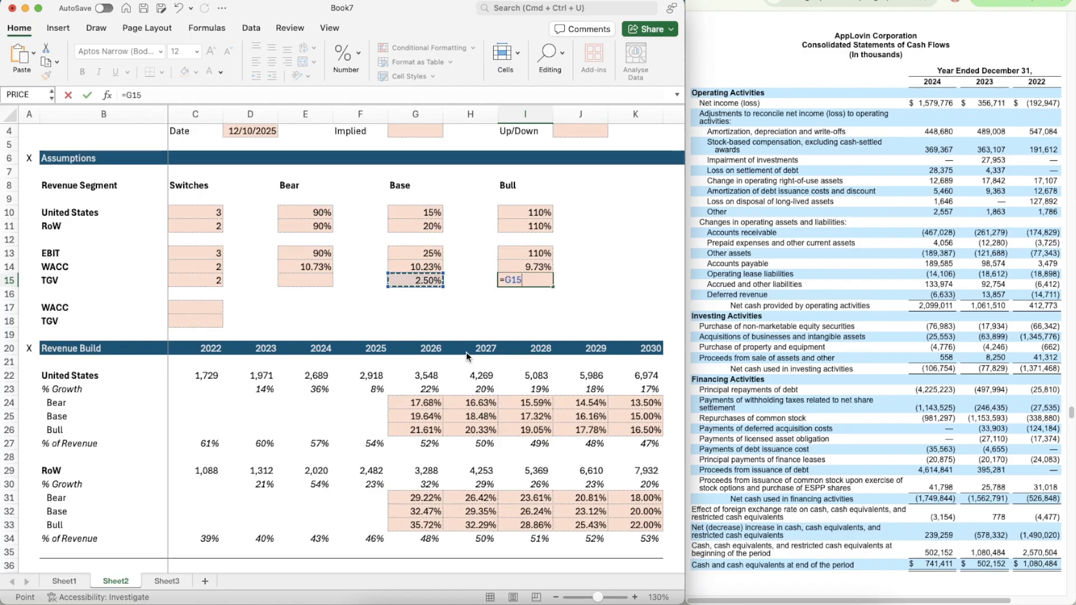
{"action": "type", "text": "0.5%"}
{"action": "key", "text": "Return"}
{"action": "key", "text": "Up"}
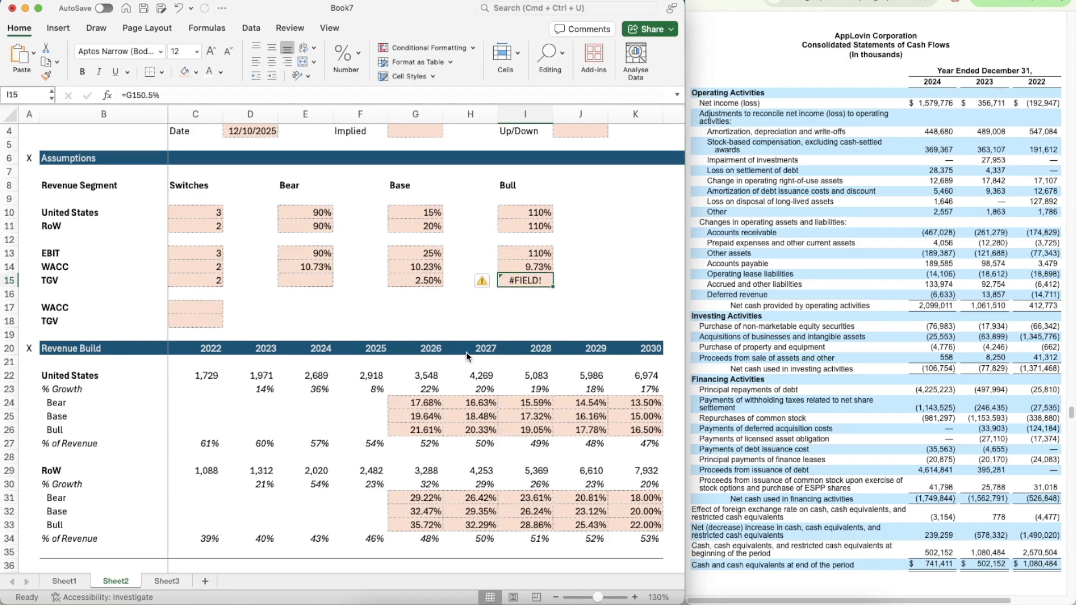
- Set the Bull TGV in cell I15 to the Base TGV plus 0.5% with =G15+0.5%
{"action": "type", "text": "="}
{"action": "key", "text": "Left"}
{"action": "key", "text": "Left"}
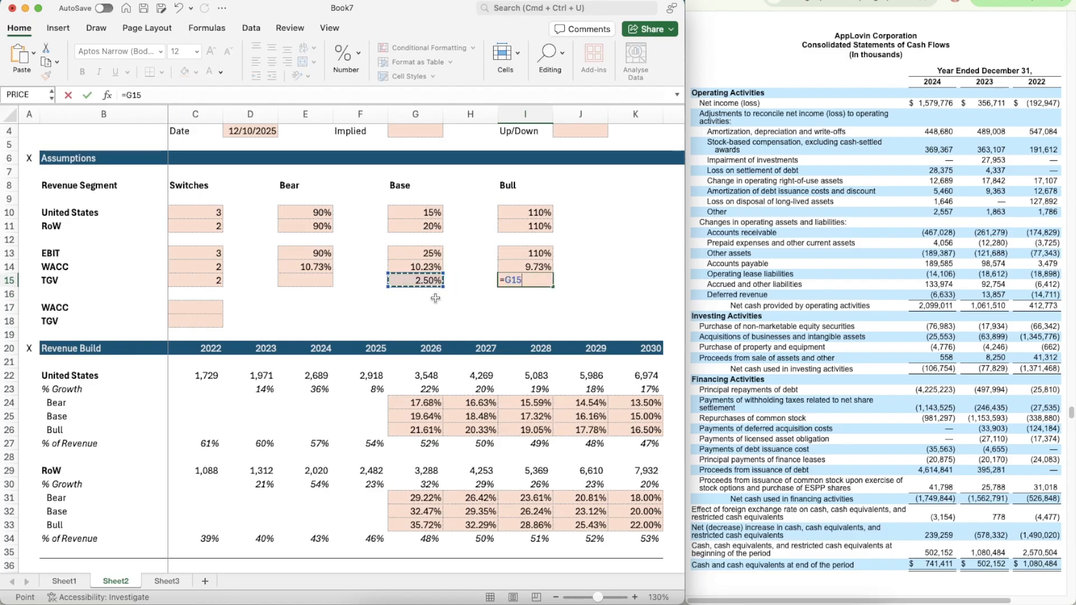
{"action": "type", "text": "+0.5"}
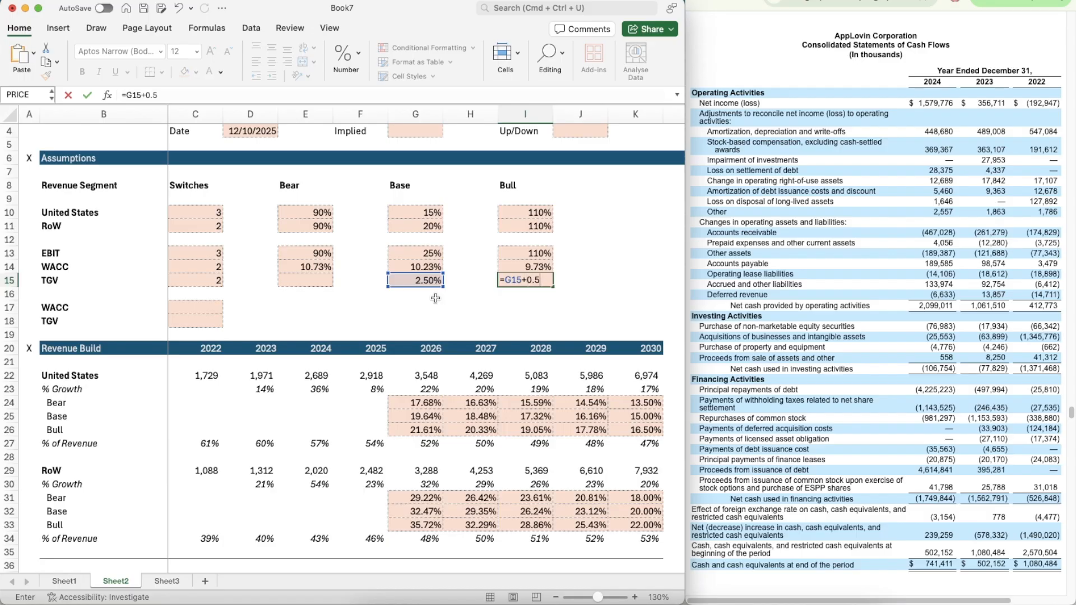
- Set the Bear TGV in cell E15 to the Base TGV minus 0.5% with =G15-0.5%
{"action": "key", "text": "Left"}
{"action": "key", "text": "Left"}
{"action": "key", "text": "Left"}
{"action": "key", "text": "Left"}
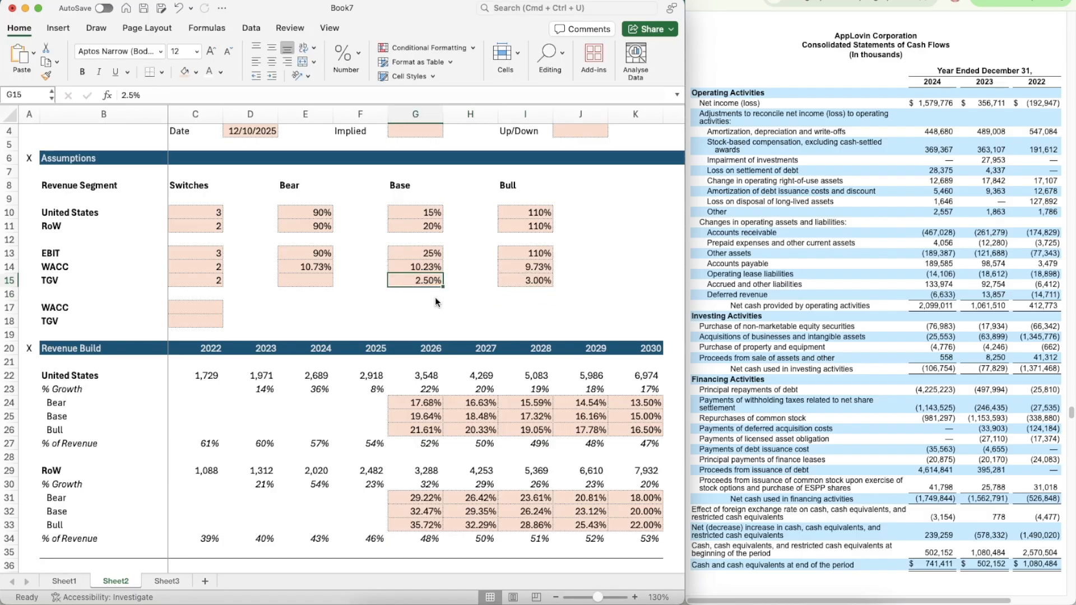
{"action": "type", "text": "="}
{"action": "key", "text": "Left"}
{"action": "key", "text": "Left"}
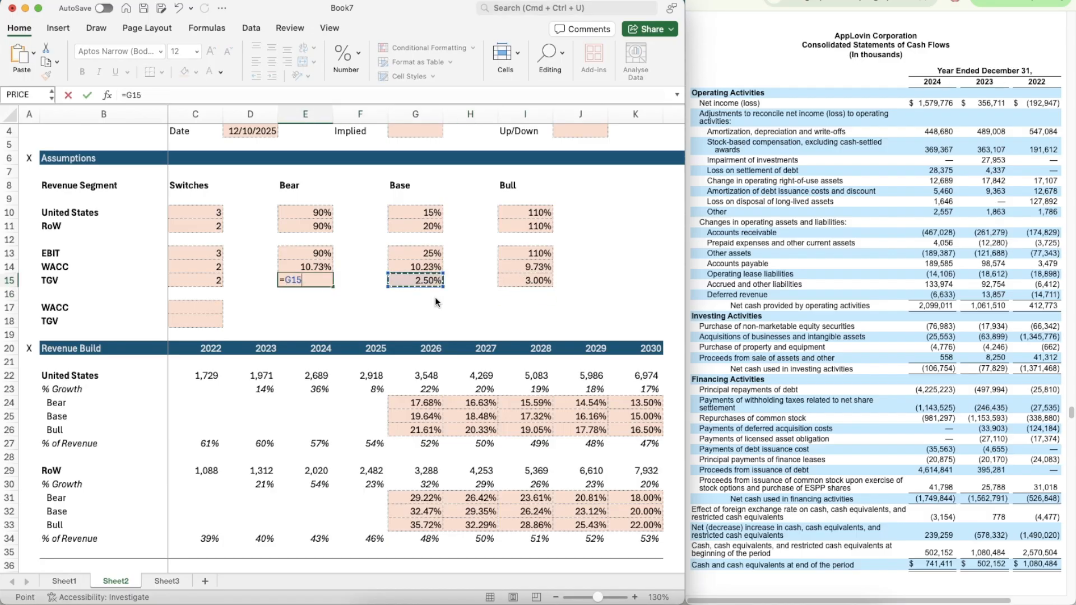
{"action": "type", "text": "-0.5"}
{"action": "left_click", "coordinate": [435, 297]}
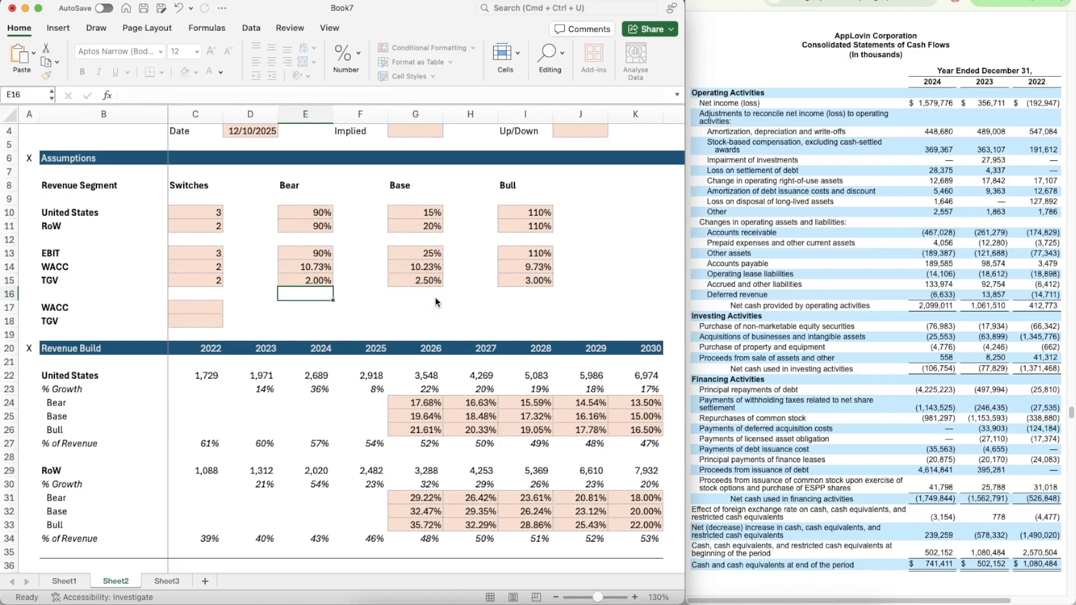
- Make the WACC in cell C17 follow its scenario switch with =CHOOSE(C14,E14,G14,I14)
{"action": "key", "text": "Left"}
{"action": "key", "text": "Left"}
{"action": "key", "text": "Left"}
{"action": "key", "text": "Down"}
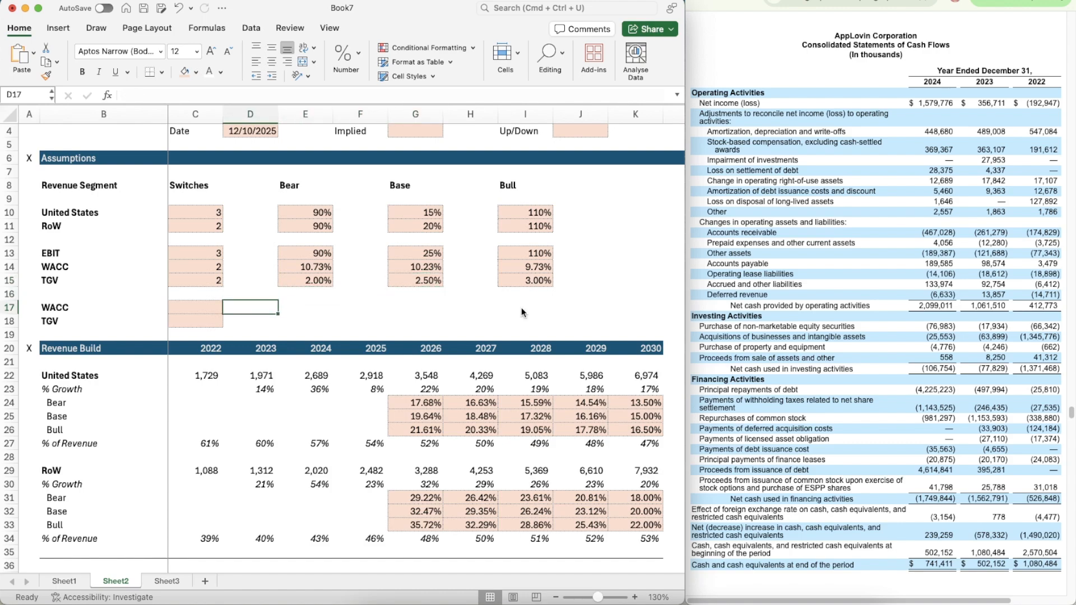
{"action": "key", "text": "Left"}
{"action": "type", "text": "="}
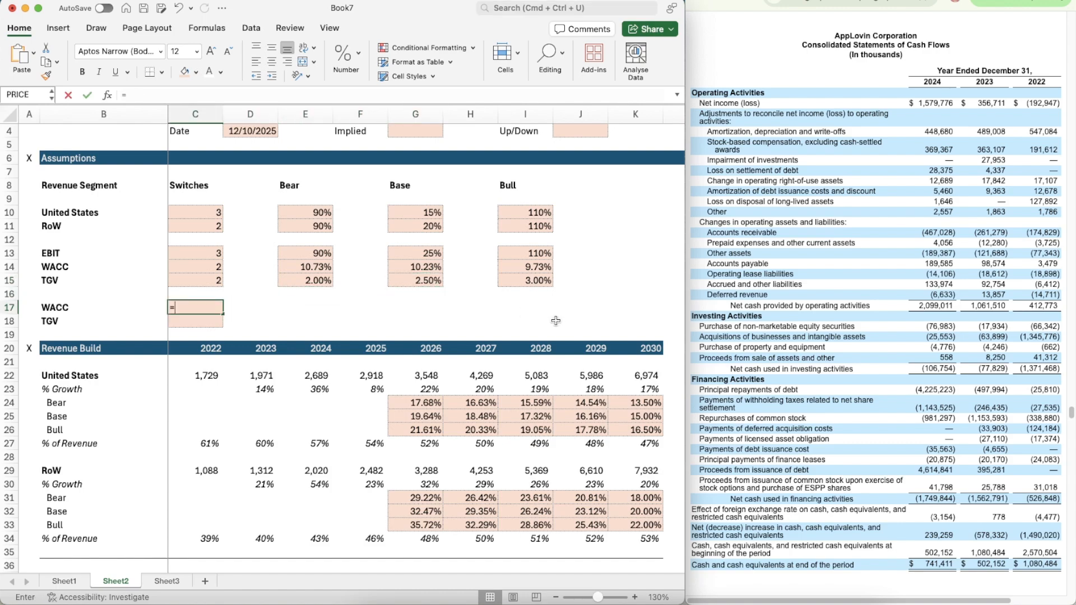
{"action": "type", "text": "choos"}
{"action": "key", "text": "Tab"}
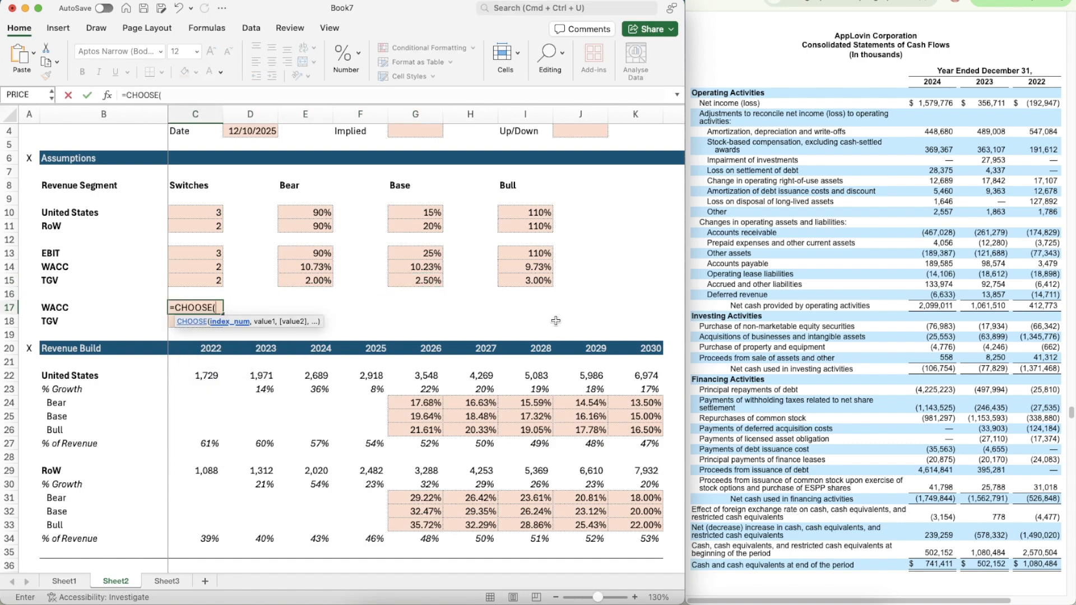
{"action": "key", "text": "Up"}
{"action": "key", "text": "Up"}
{"action": "key", "text": "Up"}
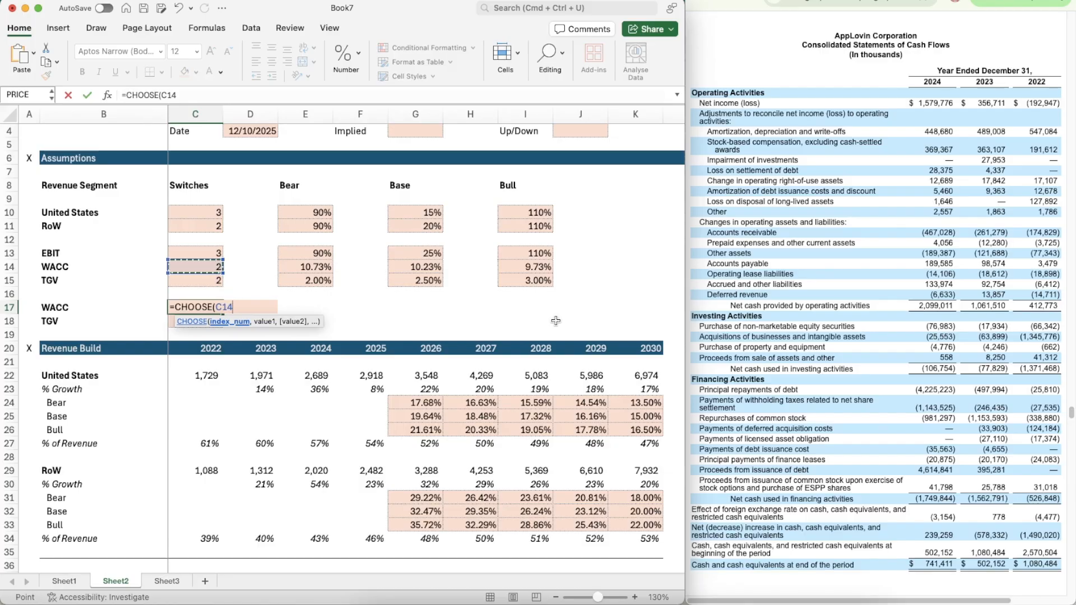
{"action": "type", "text": ","}
{"action": "key", "text": "Right"}
{"action": "key", "text": "Up"}
{"action": "key", "text": "Up"}
{"action": "key", "text": "Up"}
{"action": "key", "text": "Right"}
{"action": "key", "text": "Up"}
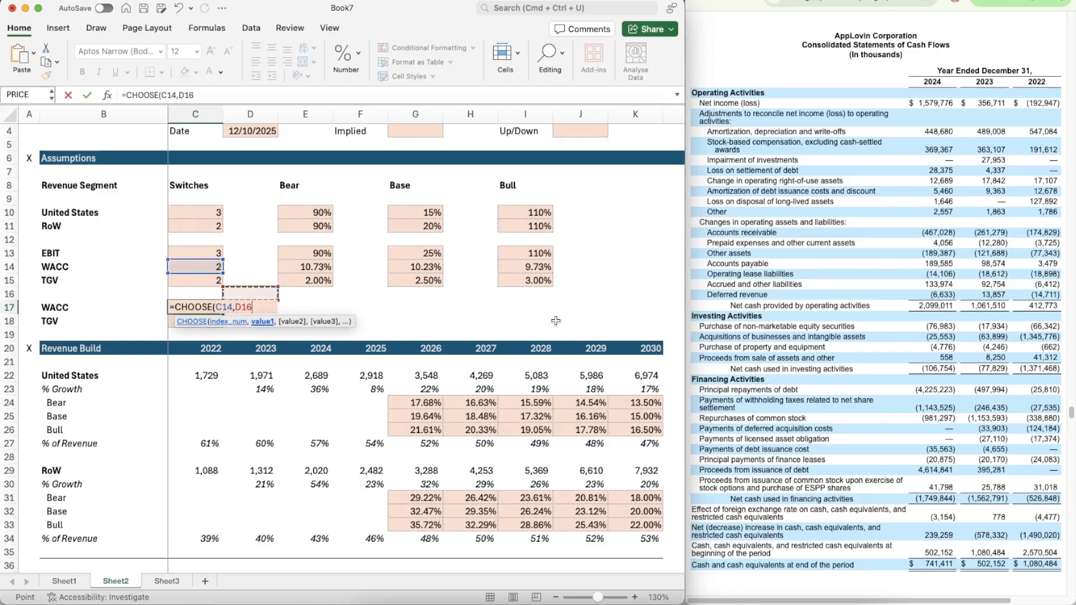
{"action": "key", "text": "Down"}
{"action": "type", "text": ","}
{"action": "key", "text": "Right"}
{"action": "key", "text": "Right"}
{"action": "key", "text": "Right"}
{"action": "key", "text": "Right"}
{"action": "key", "text": "Right"}
{"action": "key", "text": "Up"}
{"action": "key", "text": "Up"}
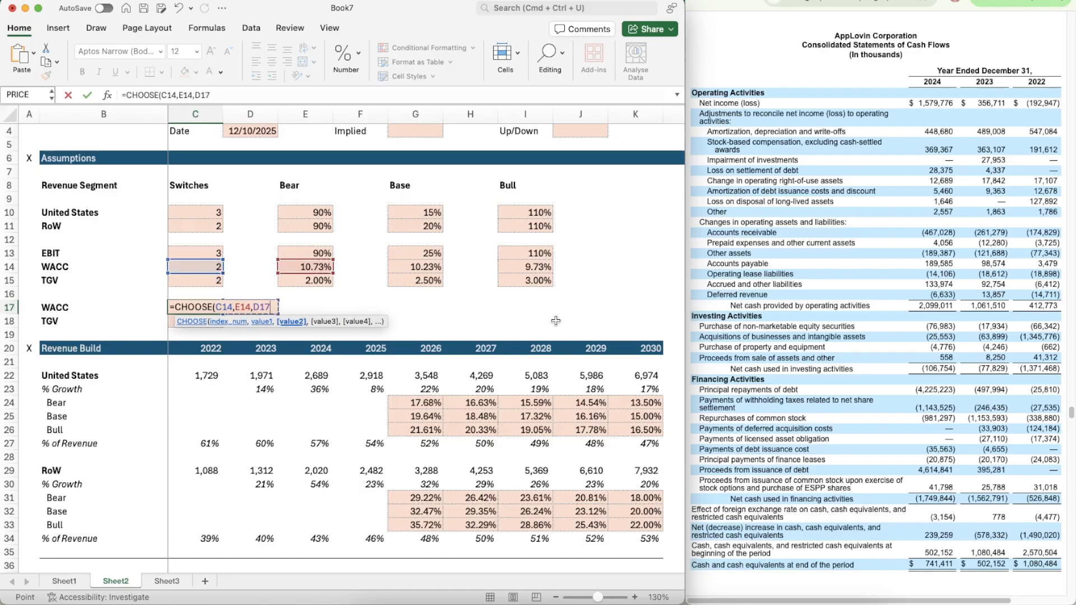
{"action": "key", "text": "Left"}
{"action": "key", "text": "Up"}
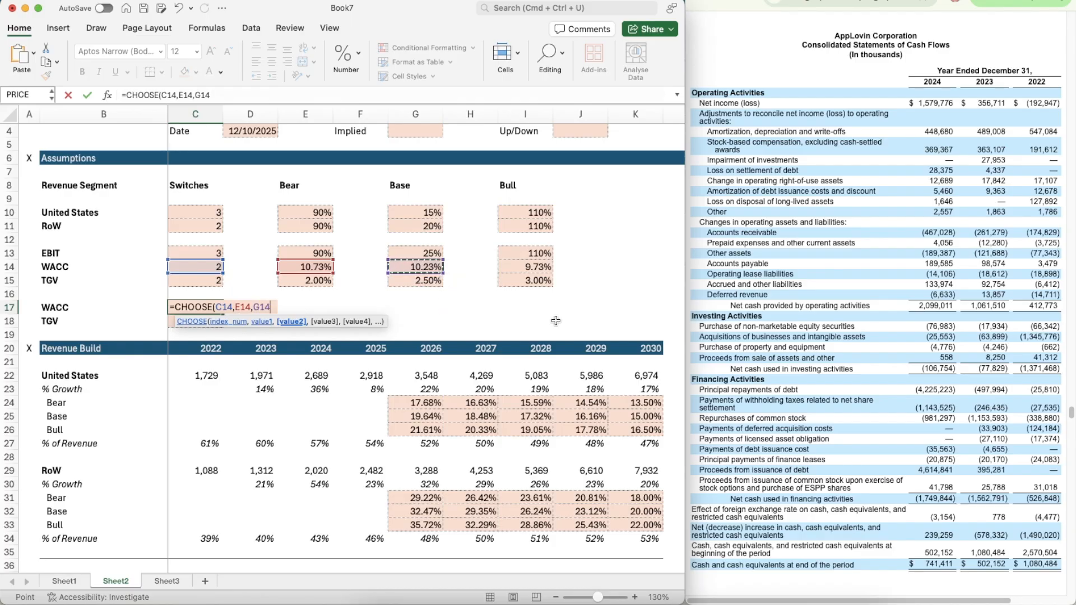
{"action": "type", "text": ","}
{"action": "key", "text": "Right"}
{"action": "key", "text": "Right"}
{"action": "key", "text": "Right"}
{"action": "key", "text": "Right"}
{"action": "key", "text": "Up"}
{"action": "key", "text": "Up"}
{"action": "key", "text": "Right"}
{"action": "key", "text": "Up"}
{"action": "key", "text": "Right"}
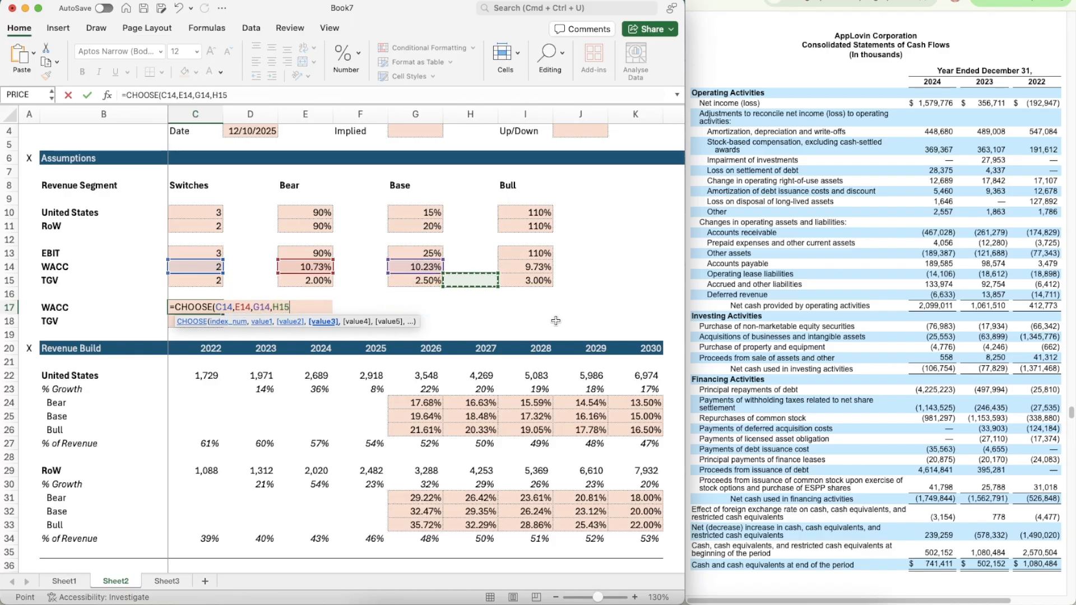
{"action": "type", "text": ")"}
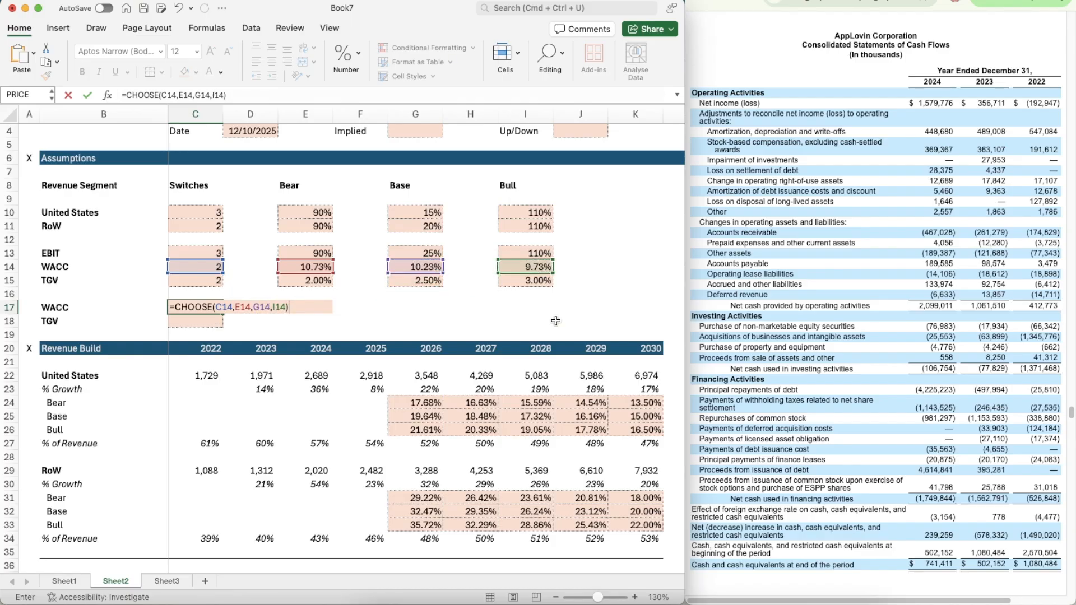
{"action": "key", "text": "Return"}
- Copy the percentage format of the Base WACC cell G14 to the selected-scenario WACC cell C17
{"action": "key", "text": "Up"}
{"action": "key", "text": "Up"}
{"action": "key", "text": "Up"}
{"action": "key", "text": "Right"}
{"action": "key", "text": "Up"}
{"action": "key", "text": "Right"}
{"action": "key", "text": "Right"}
{"action": "key", "text": "Right"}
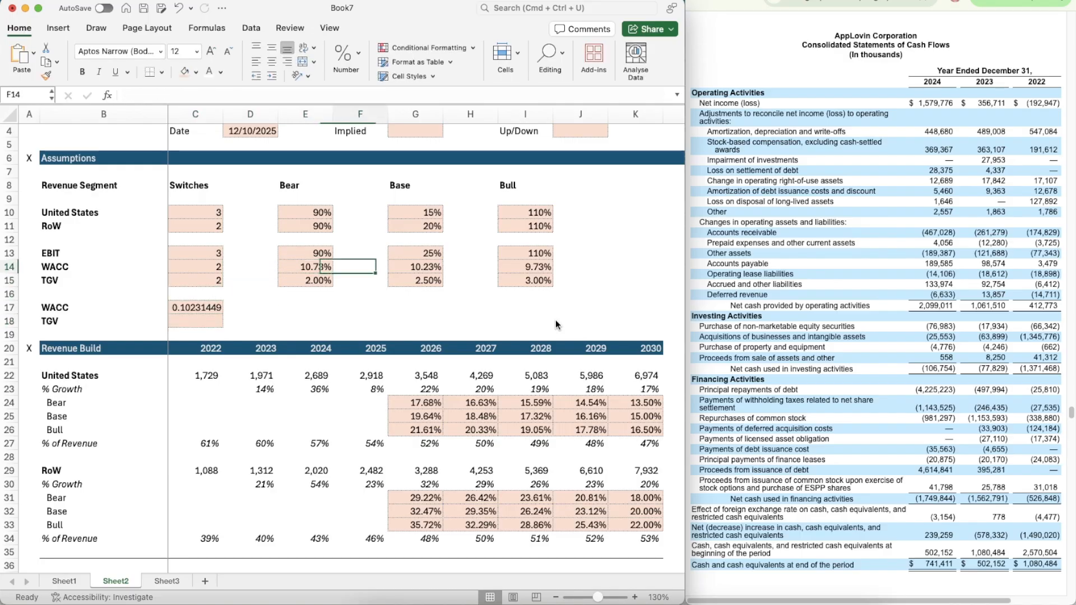
{"action": "key", "text": "super+shift+c"}
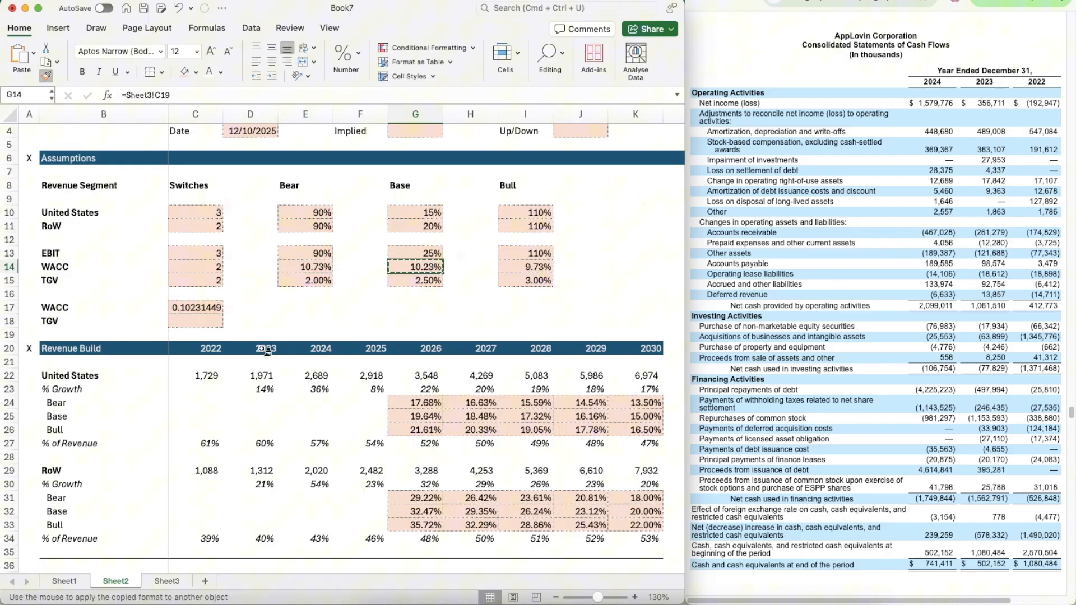
{"action": "left_click", "coordinate": [211, 310]}
- Copy the CHOOSE formula from cell C17 to the TGV cell C18
{"action": "key", "text": "super+c"}
{"action": "key", "text": "Down"}
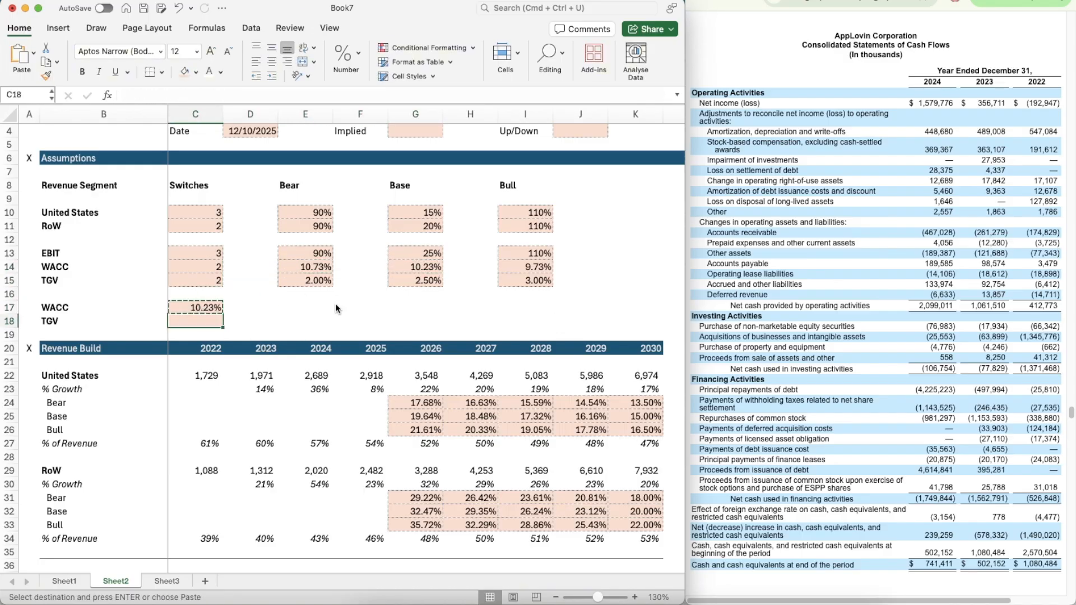
{"action": "key", "text": "super+v"}
{"action": "key", "text": "Escape"}
- Insert a blank row at row 62, above the DCF section header
{"action": "scroll", "coordinate": [508, 405], "scroll_direction": "down", "scroll_amount": 20}
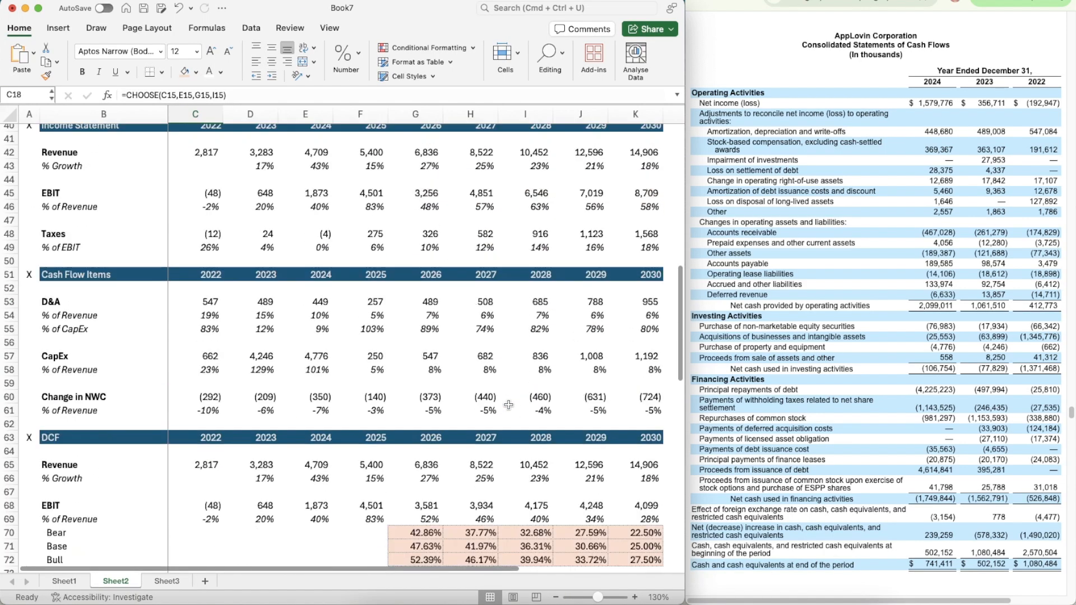
{"action": "left_click", "coordinate": [415, 317]}
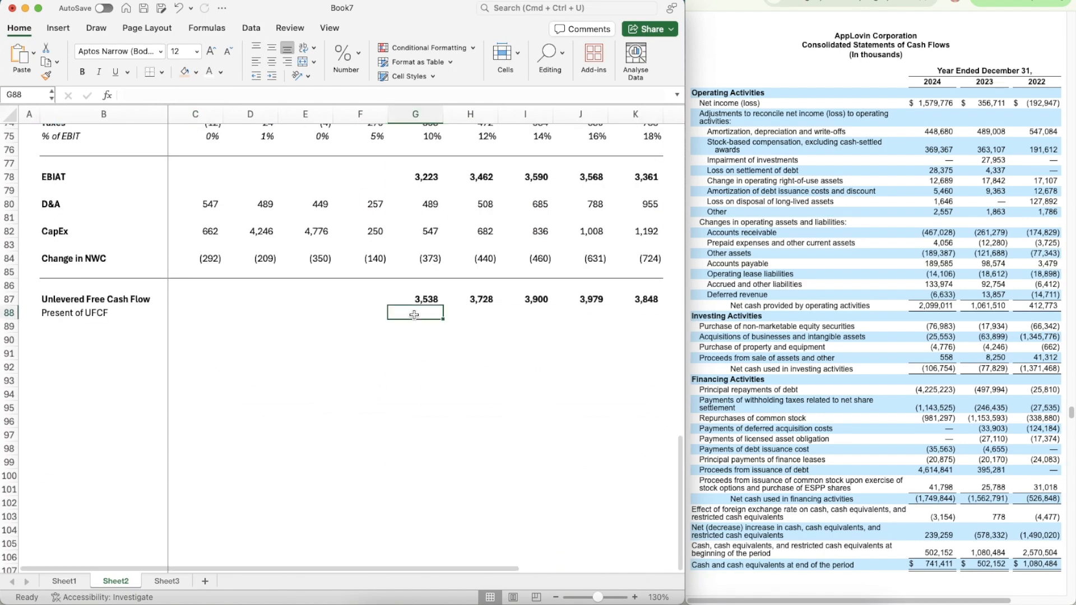
{"action": "scroll", "coordinate": [415, 317], "scroll_direction": "up", "scroll_amount": 5}
{"action": "left_click", "coordinate": [98, 202]}
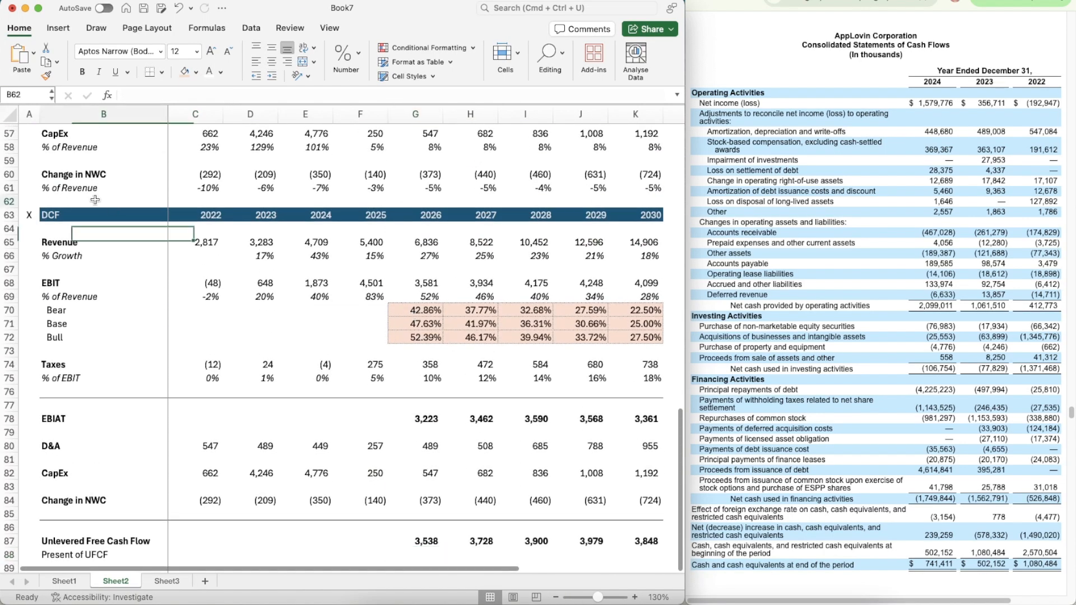
{"action": "key", "text": "shift+space"}
{"action": "key", "text": "ctrl+shift+equal"}
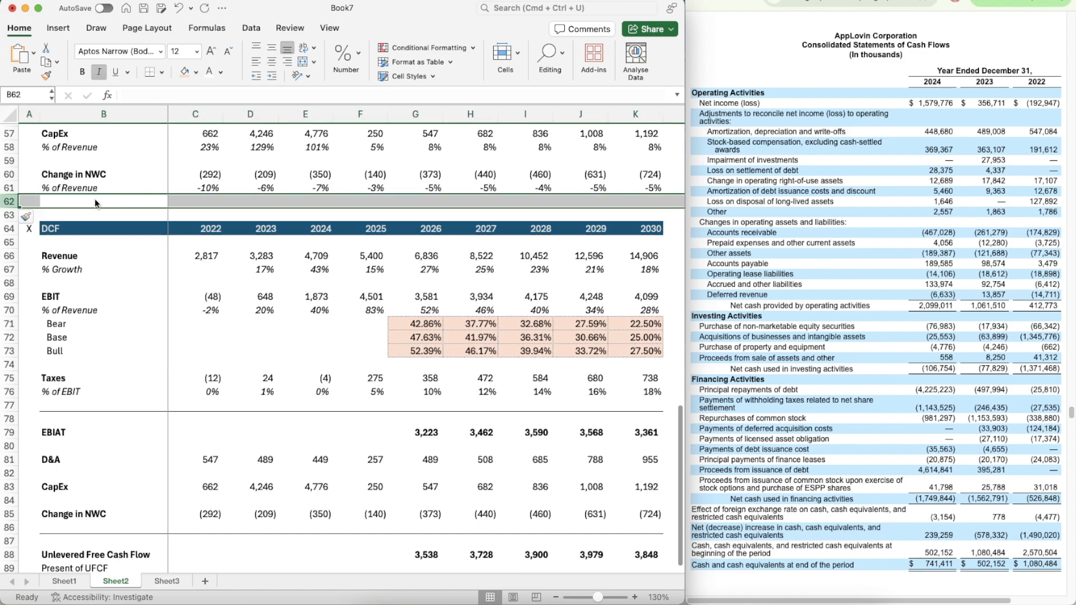
- Enter 1 as the discount period in cell G63, above the 2026 column of the DCF header
{"action": "key", "text": "Down"}
{"action": "key", "text": "Right"}
{"action": "key", "text": "Right"}
{"action": "key", "text": "Right"}
{"action": "key", "text": "Right"}
{"action": "key", "text": "Right"}
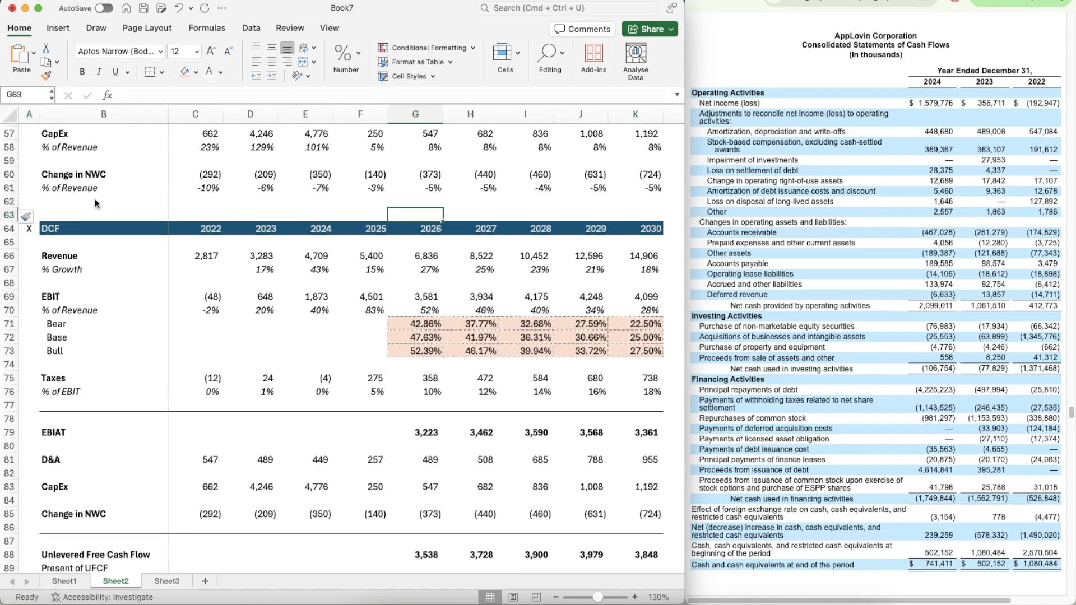
{"action": "type", "text": "1"}
{"action": "key", "text": "Right"}
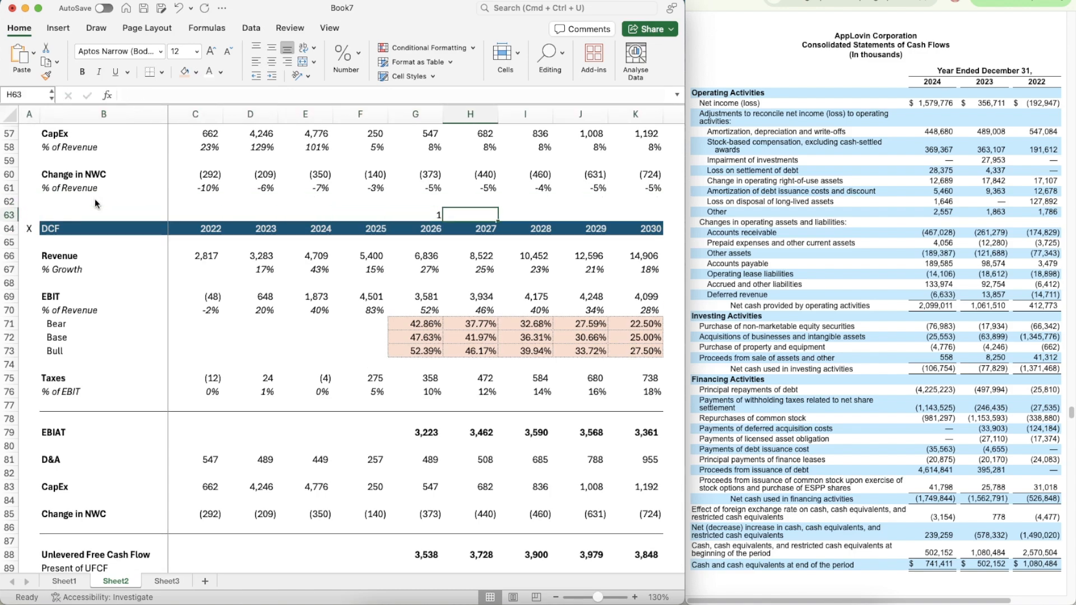
- Set cell H63 to =G63+1 and copy the formula across I63:K63 to number the remaining forecast years
{"action": "type", "text": "="}
{"action": "key", "text": "Left"}
{"action": "type", "text": "+1"}
{"action": "key", "text": "Return"}
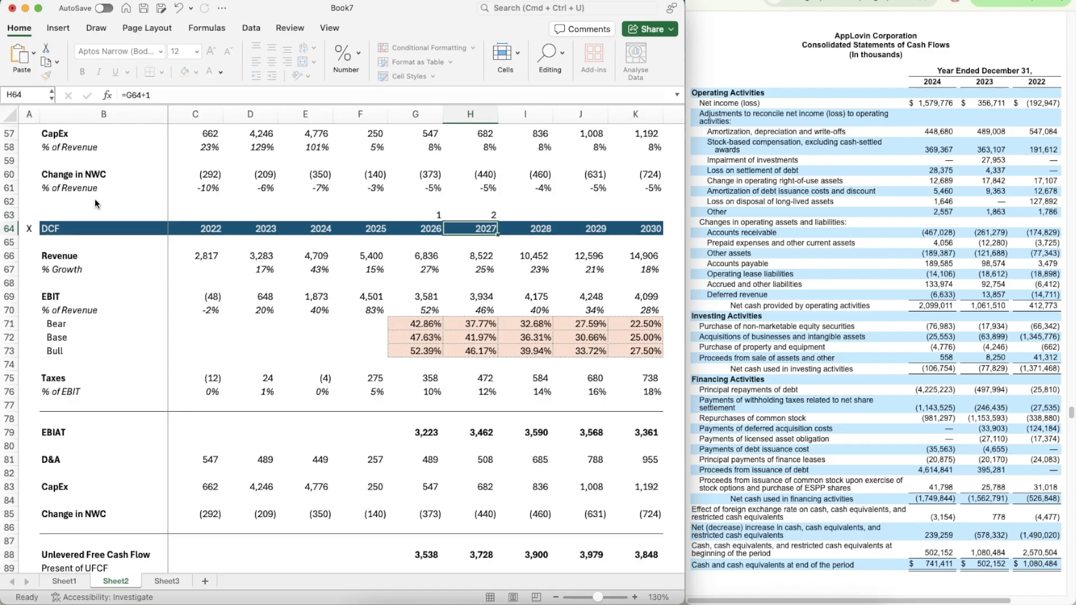
{"action": "key", "text": "Up"}
{"action": "key", "text": "super+c"}
{"action": "key", "text": "shift+Right"}
{"action": "key", "text": "shift+Right"}
{"action": "key", "text": "shift+Right"}
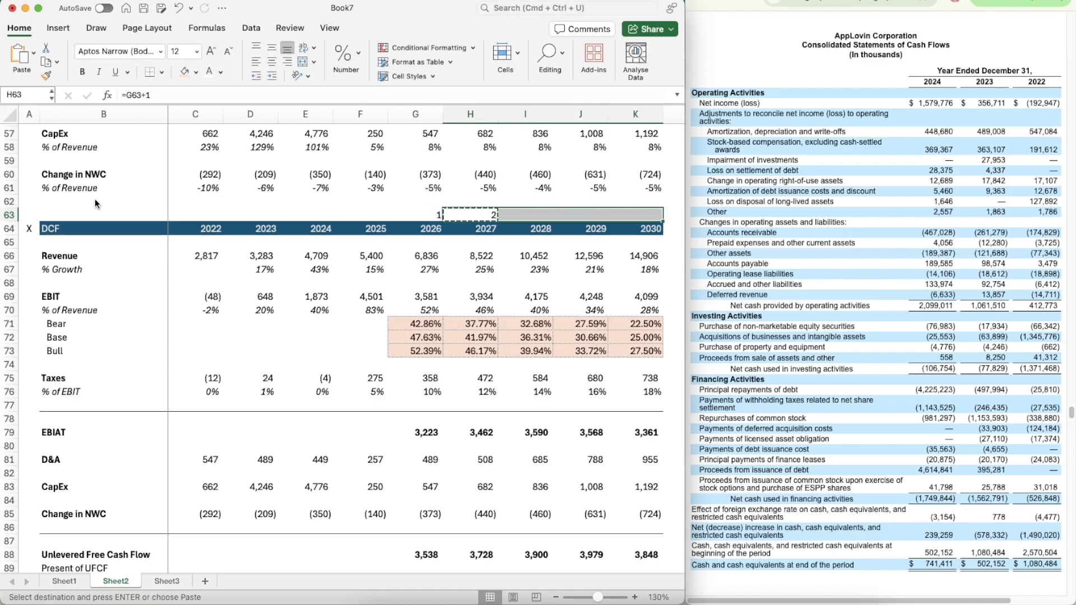
{"action": "key", "text": "super+v"}
{"action": "key", "text": "Escape"}
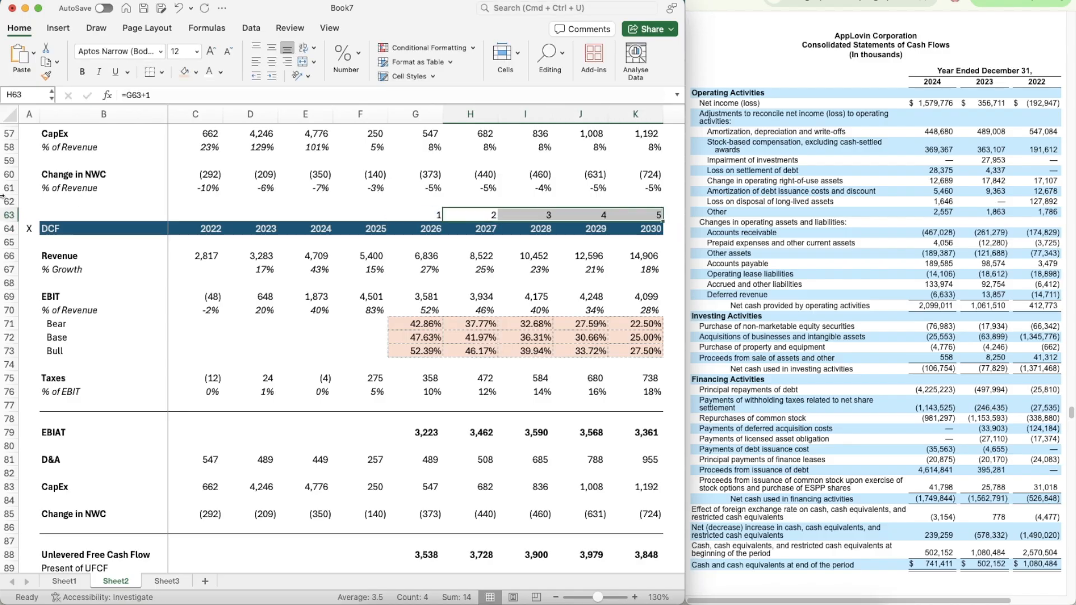
- Discount the 2026 unlevered free cash flow in cell G89 with =G88/(1+$C$17)^G63
{"action": "scroll", "coordinate": [131, 408], "scroll_direction": "down", "scroll_amount": 5}
{"action": "left_click", "coordinate": [415, 433]}
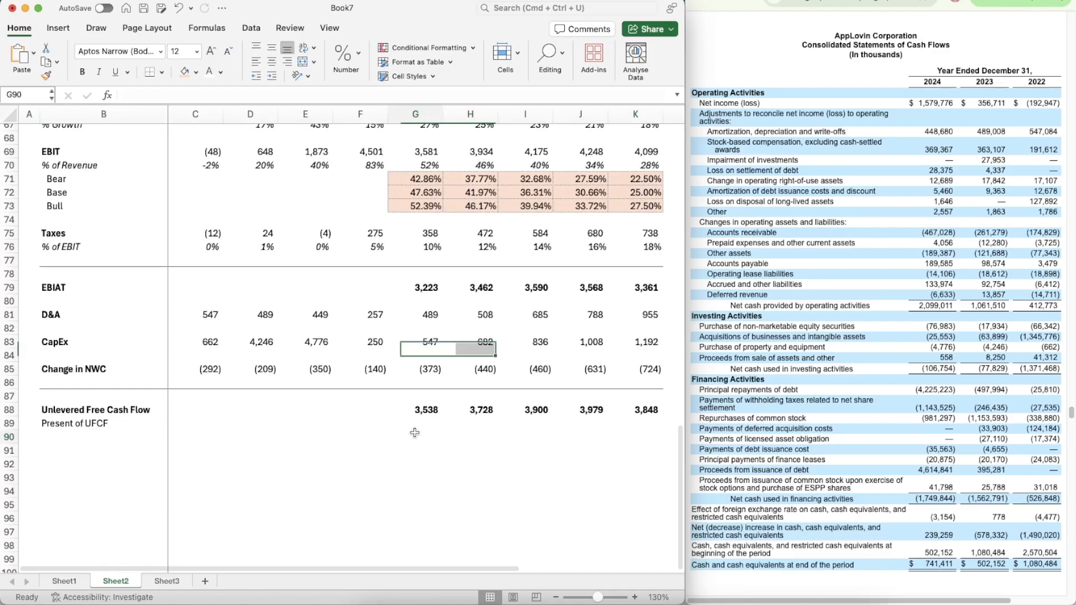
{"action": "key", "text": "Up"}
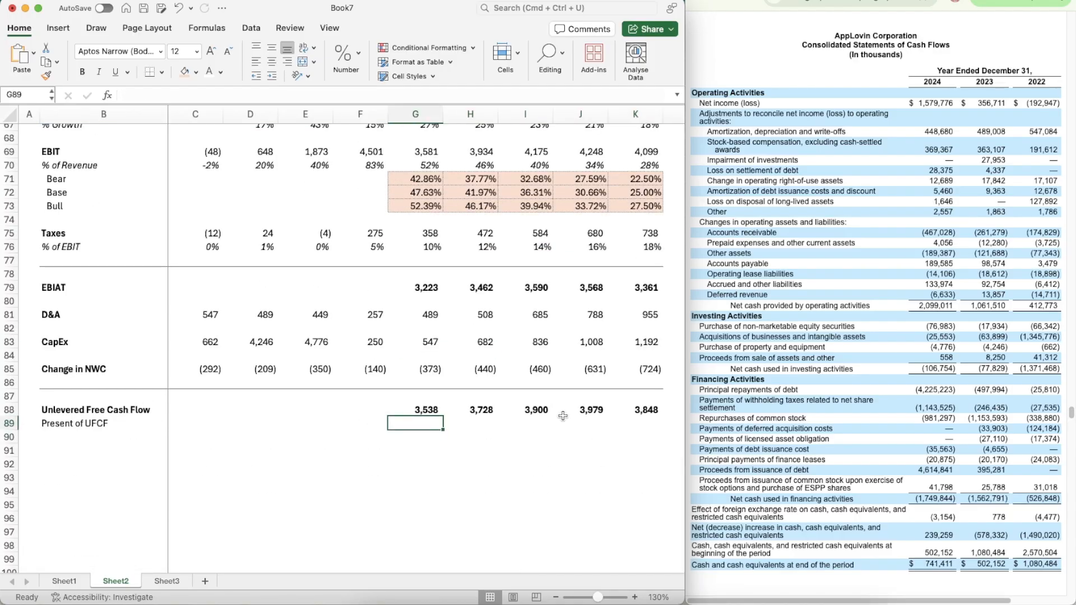
{"action": "type", "text": "="}
{"action": "key", "text": "Up"}
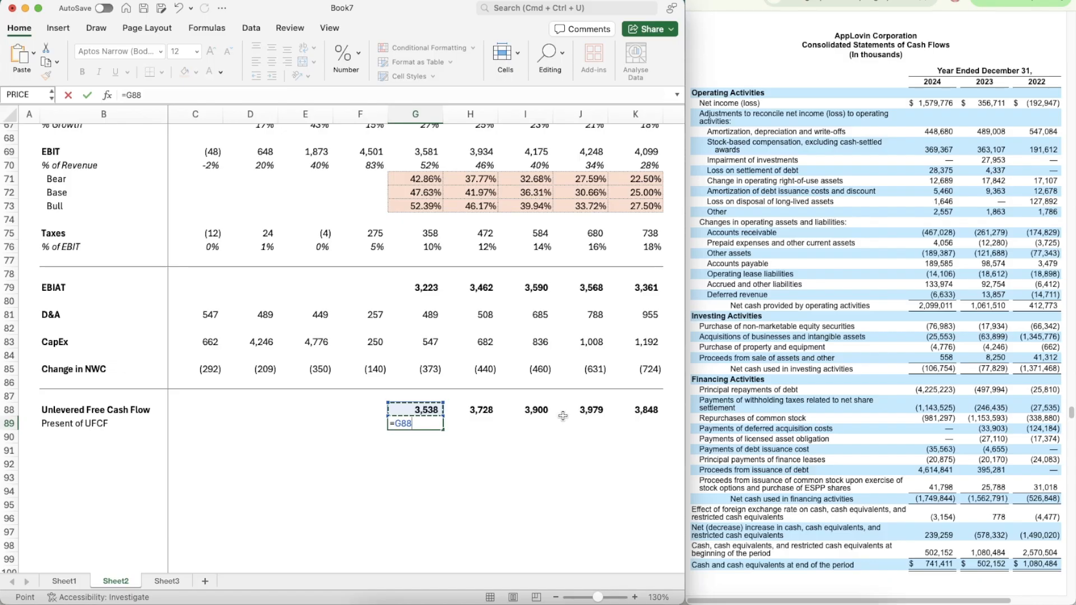
{"action": "type", "text": "*"}
{"action": "scroll", "coordinate": [318, 286], "scroll_direction": "up", "scroll_amount": 20}
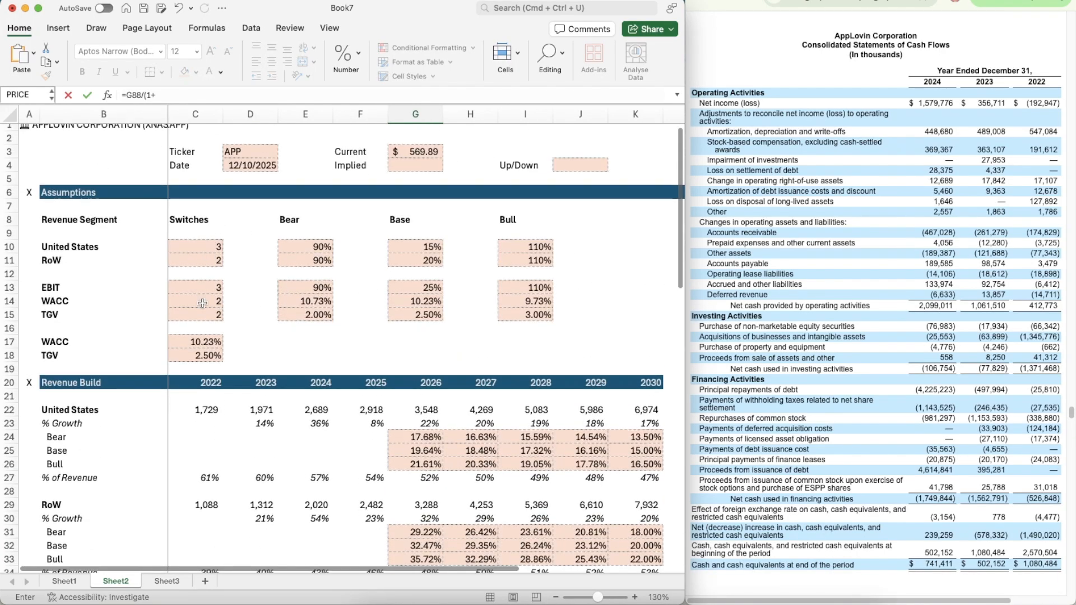
{"action": "left_click", "coordinate": [185, 341]}
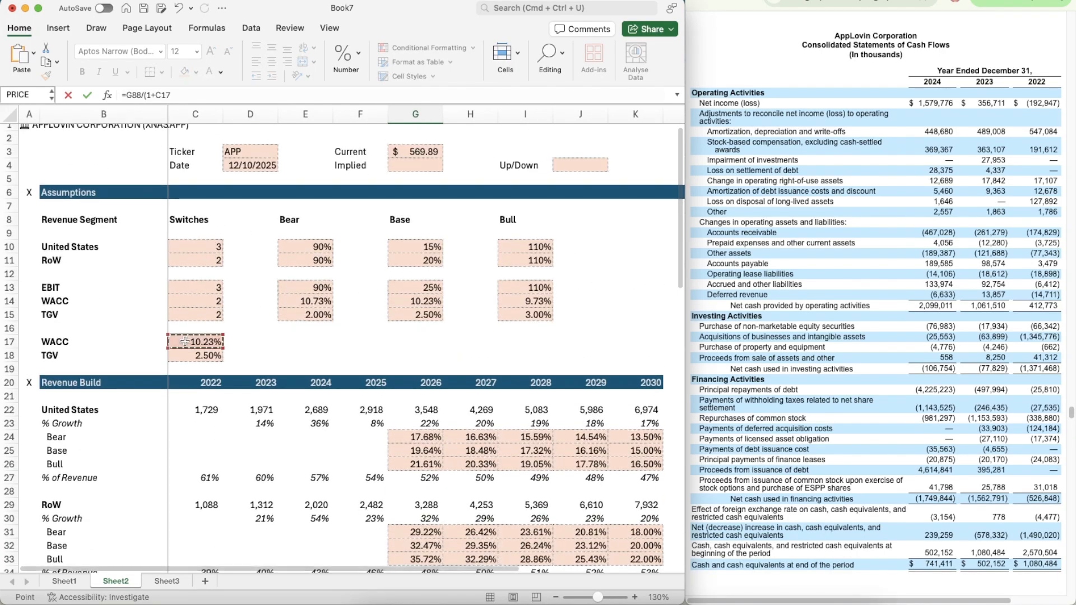
{"action": "left_click", "coordinate": [155, 95]}
{"action": "type", "text": "$C$17)^"}
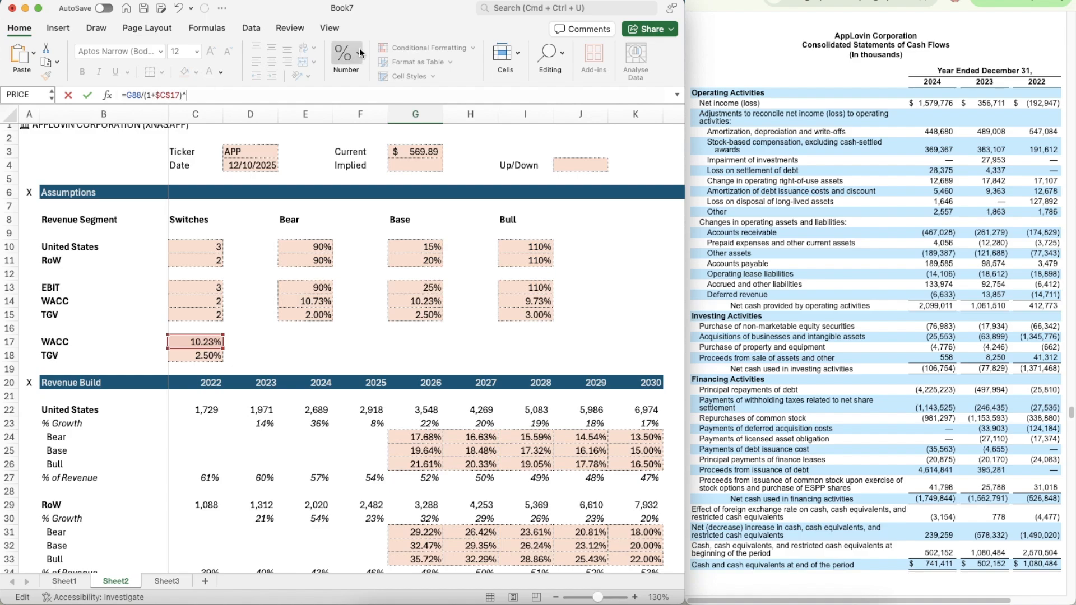
{"action": "scroll", "coordinate": [424, 392], "scroll_direction": "down", "scroll_amount": 14}
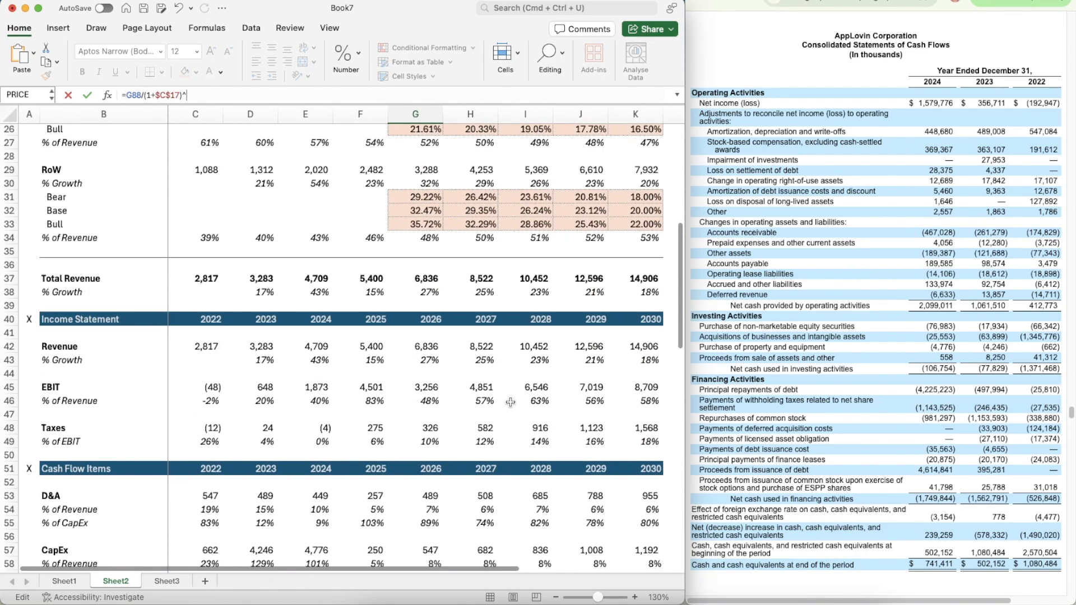
{"action": "left_click", "coordinate": [424, 392]}
{"action": "key", "text": "Return"}
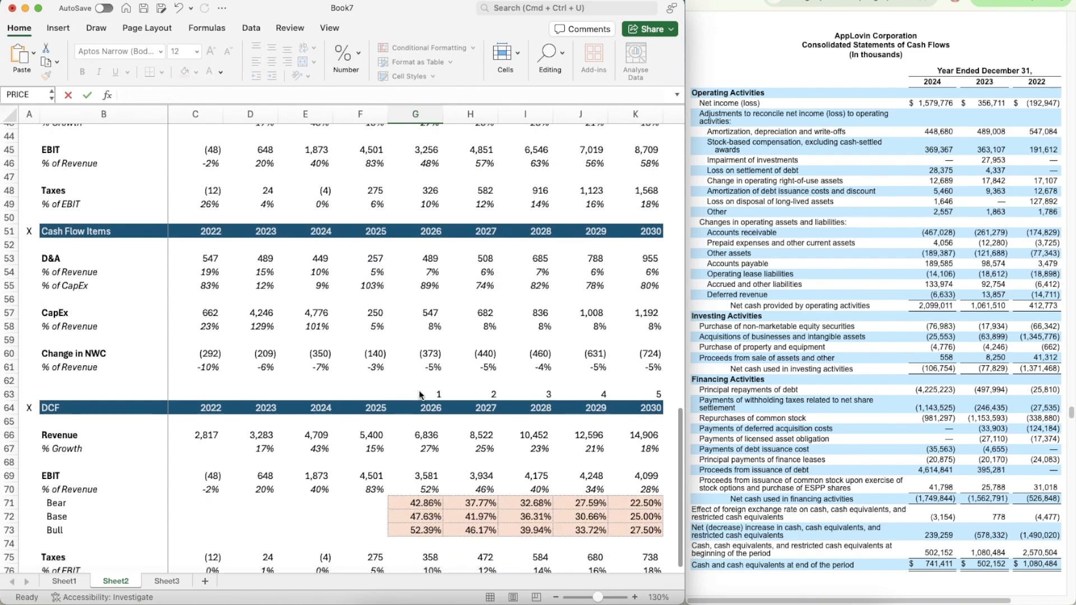
- Copy the number format of the 2026 unlevered free cash flow in G88 to its present value in G89
{"action": "scroll", "coordinate": [419, 390], "scroll_direction": "down", "scroll_amount": 10}
{"action": "key", "text": "Up"}
{"action": "key", "text": "Up"}
{"action": "key", "text": "shift+super+c"}
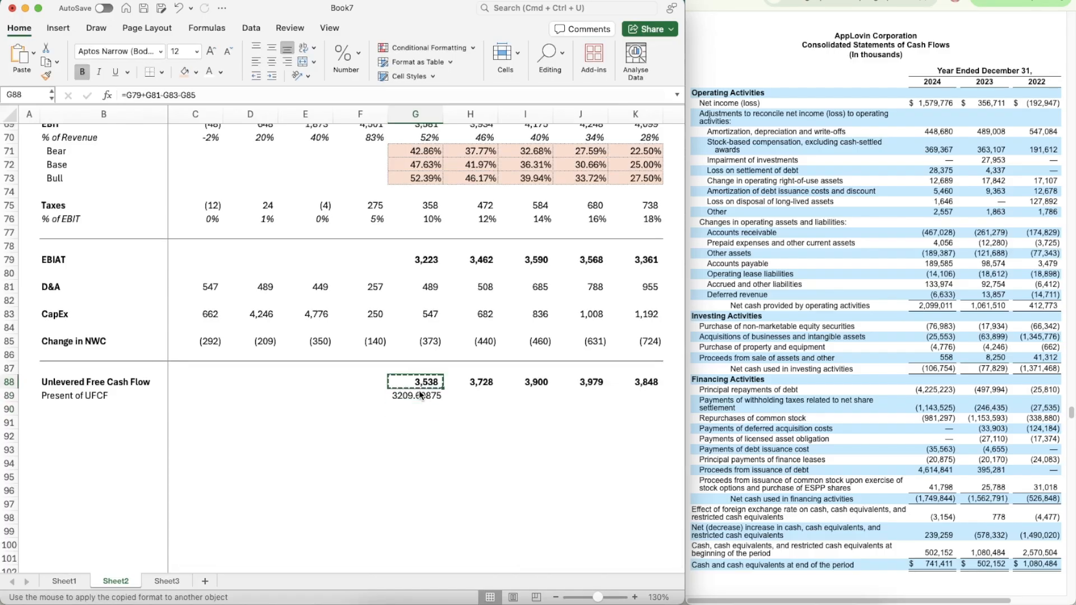
{"action": "left_click", "coordinate": [420, 391]}
- Copy the present value formula from G89 across H89:K89 for 2027 to 2030
{"action": "key", "text": "super+c"}
{"action": "key", "text": "shift+Right"}
{"action": "key", "text": "shift+Right"}
{"action": "key", "text": "shift+Right"}
{"action": "key", "text": "shift+Right"}
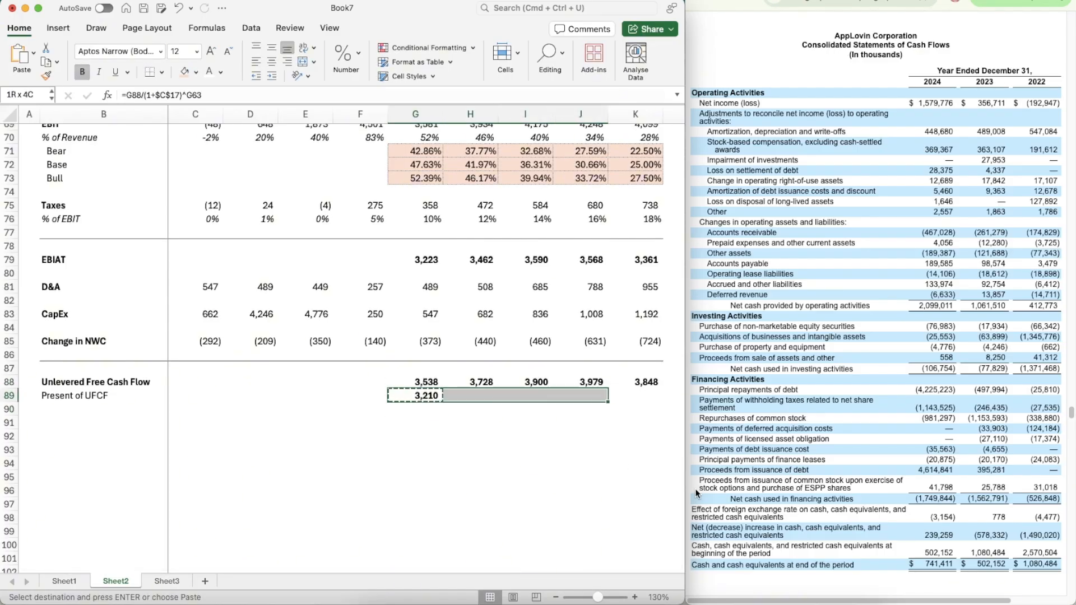
{"action": "key", "text": "super+v"}
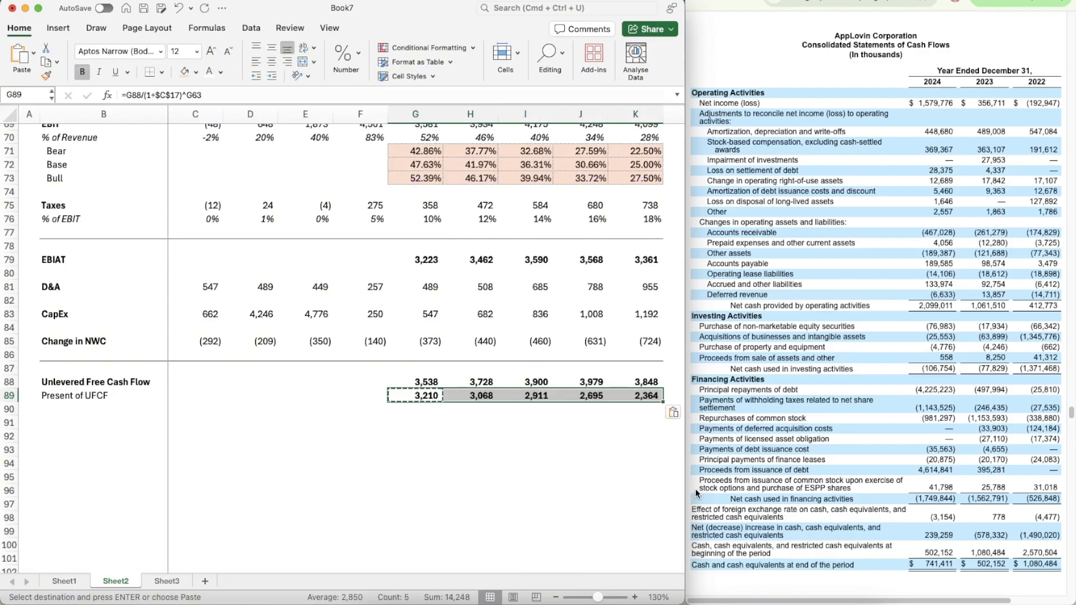
{"action": "key", "text": "Escape"}
- Label cell B91 "Terminal Value" and make it bold
{"action": "key", "text": "Down"}
{"action": "key", "text": "Down"}
{"action": "key", "text": "Down"}
{"action": "key", "text": "Left"}
{"action": "key", "text": "Left"}
{"action": "key", "text": "Left"}
{"action": "key", "text": "Left"}
{"action": "key", "text": "Left"}
{"action": "key", "text": "Up"}
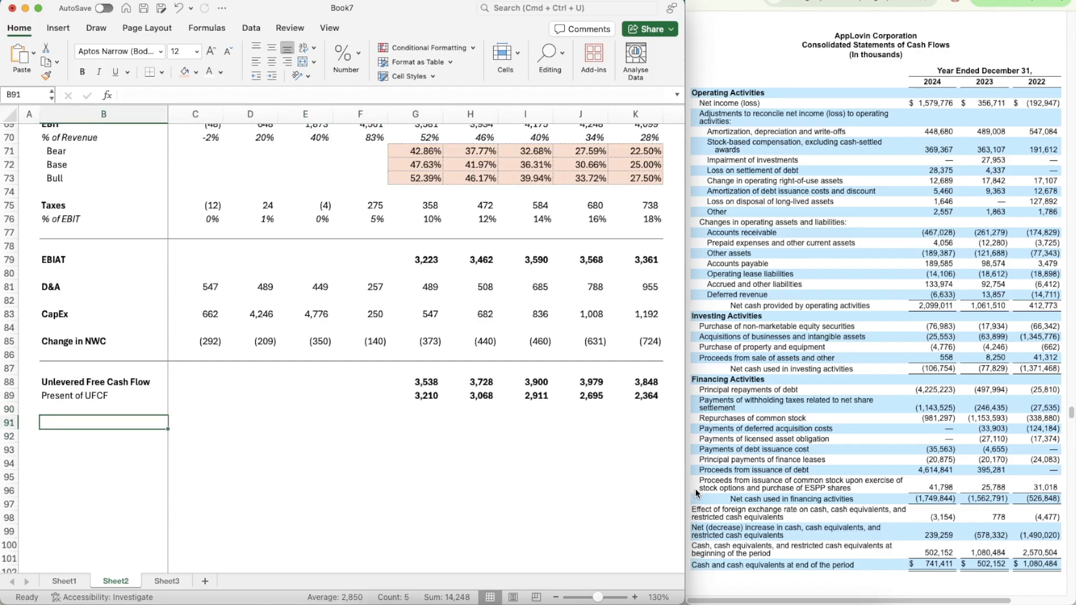
{"action": "type", "text": "Twemin"}
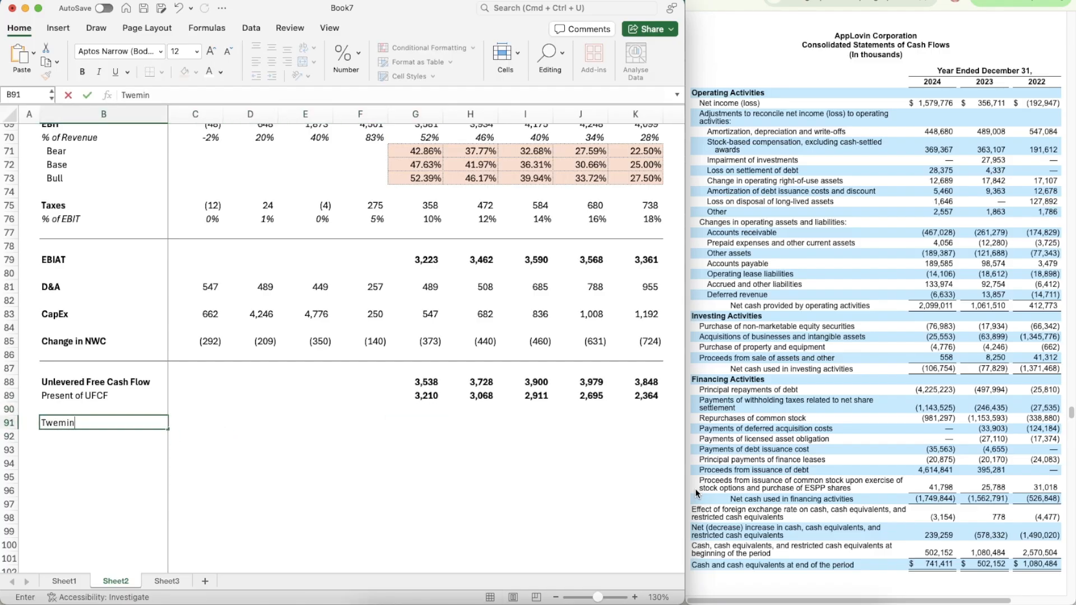
{"action": "key", "text": "BackSpace"}
{"action": "key", "text": "BackSpace"}
{"action": "key", "text": "BackSpace"}
{"action": "type", "text": "ermin"}
{"action": "key", "text": "Return"}
{"action": "key", "text": "Up"}
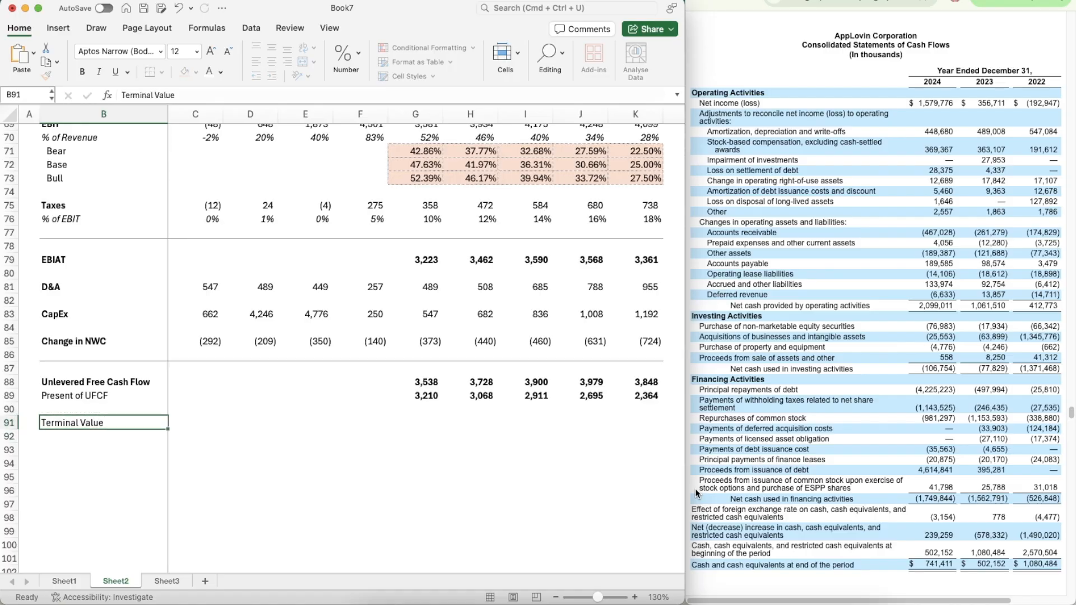
{"action": "key", "text": "super+b"}
- Calculate the terminal value in the 2030 column, cell K91, with =K88*(1+C17)/(C17-C18)
{"action": "key", "text": "Right"}
{"action": "key", "text": "Right"}
{"action": "key", "text": "Right"}
{"action": "key", "text": "Right"}
{"action": "key", "text": "Right"}
{"action": "key", "text": "Right"}
{"action": "key", "text": "Right"}
{"action": "key", "text": "Right"}
{"action": "key", "text": "Right"}
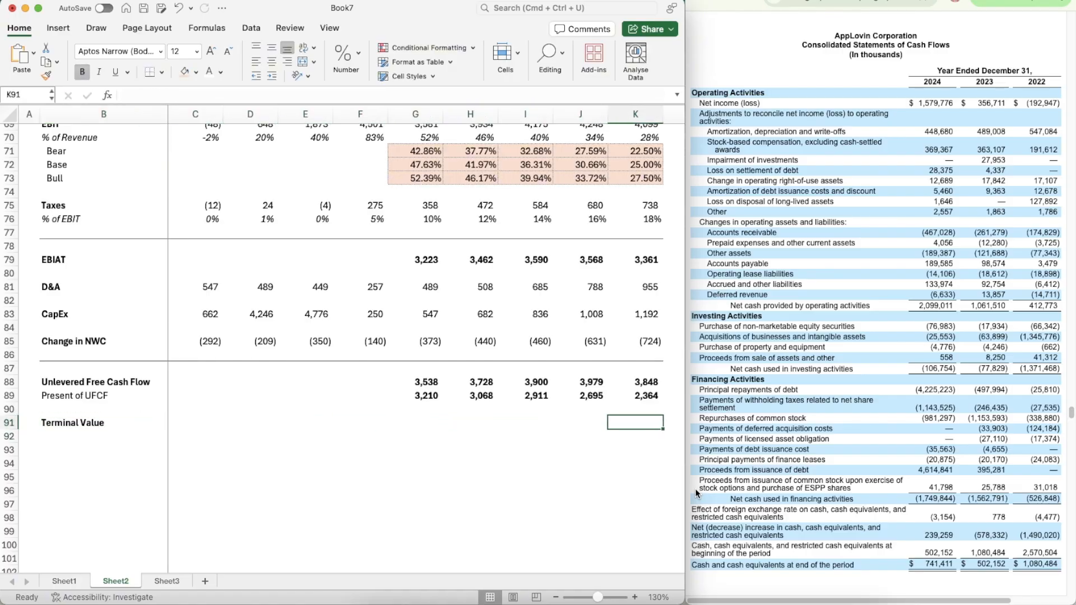
{"action": "type", "text": "="}
{"action": "key", "text": "Up"}
{"action": "key", "text": "Up"}
{"action": "key", "text": "Up"}
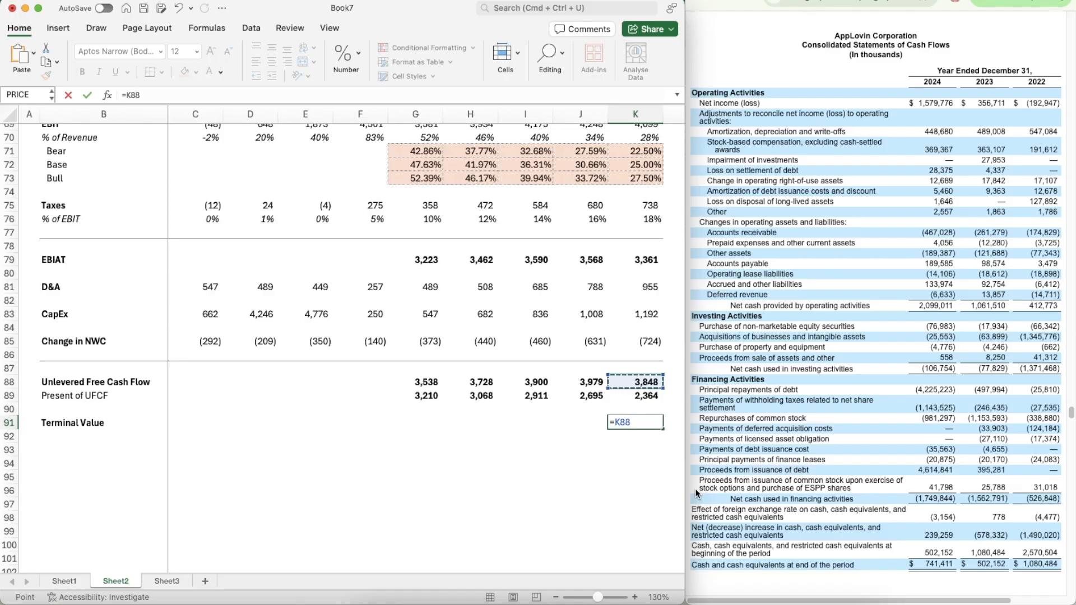
{"action": "type", "text": "*"}
{"action": "scroll", "coordinate": [215, 328], "scroll_direction": "up", "scroll_amount": 20}
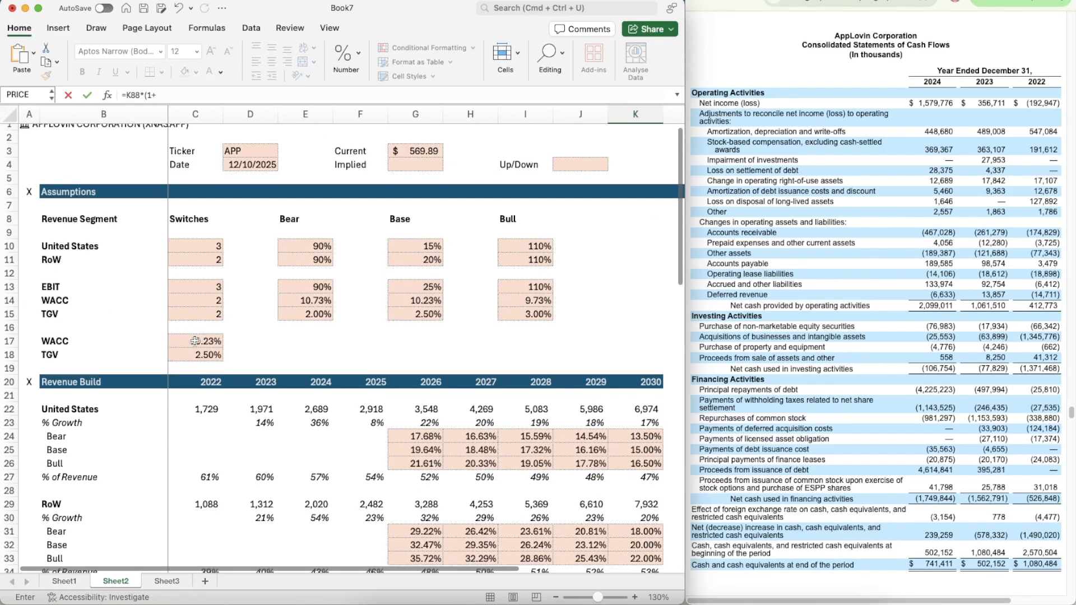
{"action": "left_click", "coordinate": [195, 340]}
{"action": "left_click", "coordinate": [178, 94]}
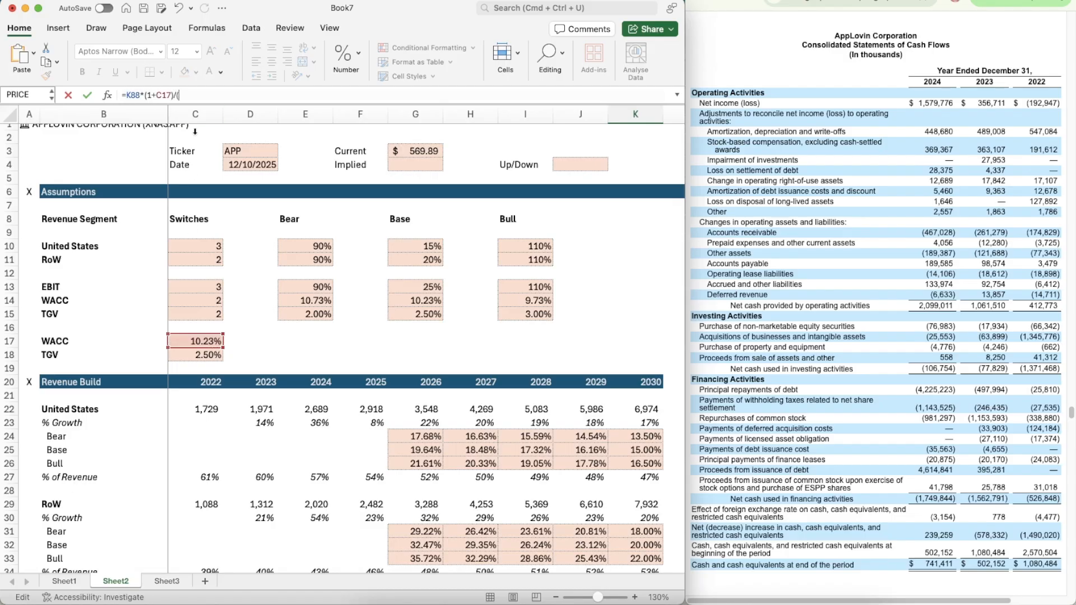
{"action": "type", "text": ")/("}
{"action": "left_click", "coordinate": [184, 341]}
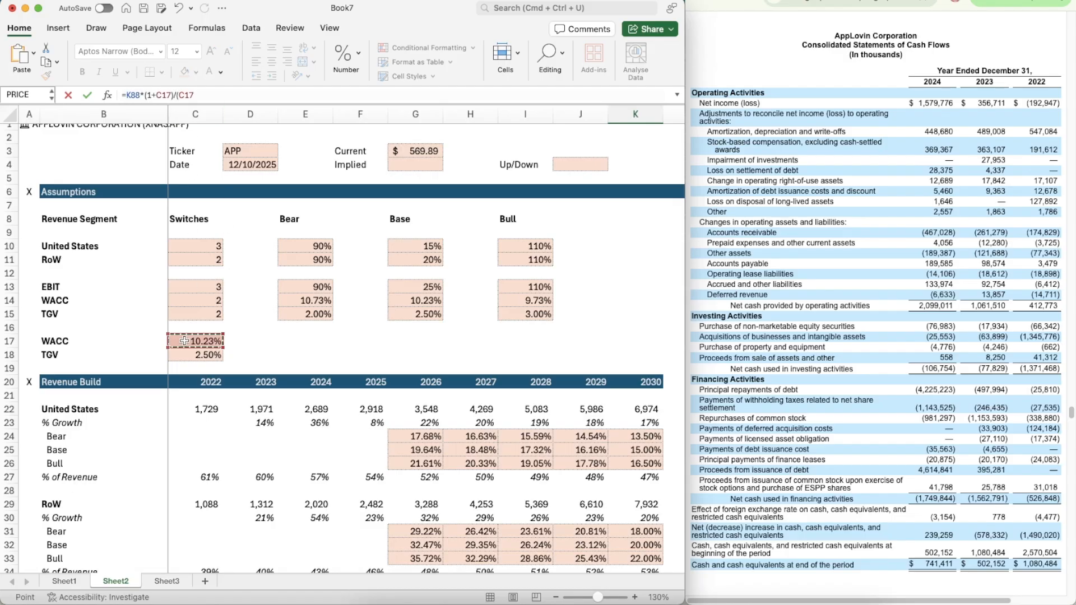
{"action": "type", "text": "-"}
{"action": "left_click", "coordinate": [188, 355]}
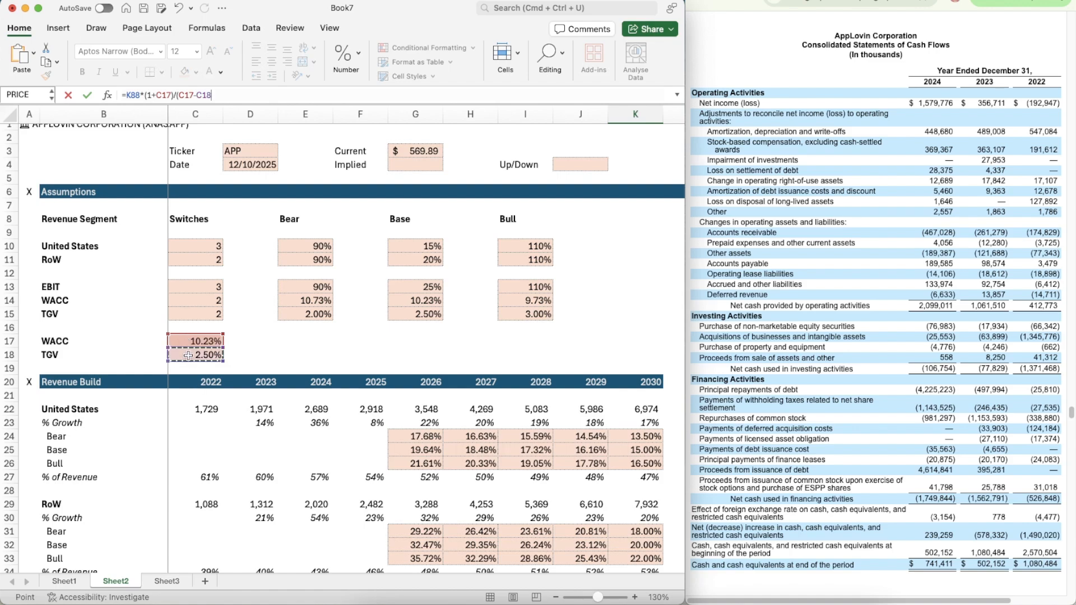
{"action": "type", "text": ")"}
{"action": "key", "text": "Return"}
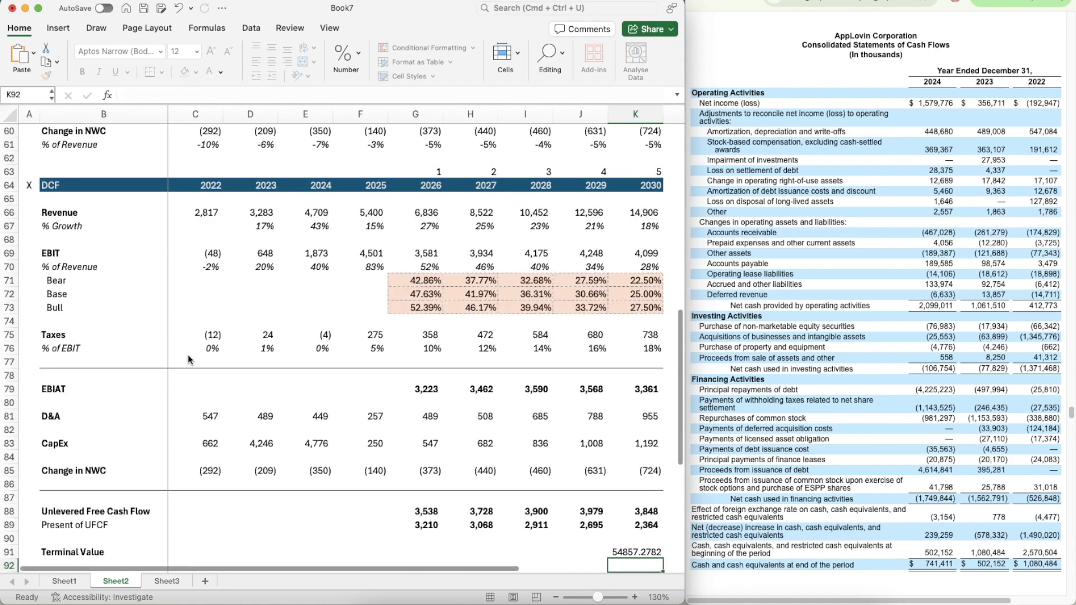
- Copy the format of the 2030 present value in K89 to the terminal value in K91
{"action": "scroll", "coordinate": [382, 459], "scroll_direction": "down", "scroll_amount": 6}
{"action": "scroll", "coordinate": [381, 459], "scroll_direction": "down", "scroll_amount": 1}
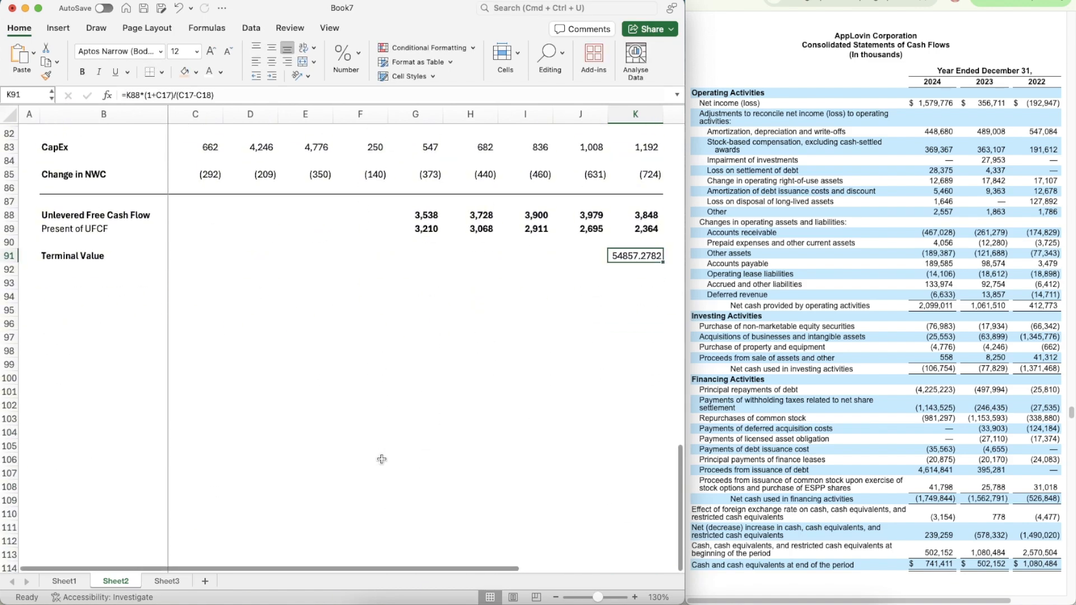
{"action": "left_click", "coordinate": [635, 229]}
{"action": "left_click", "coordinate": [46, 75]}
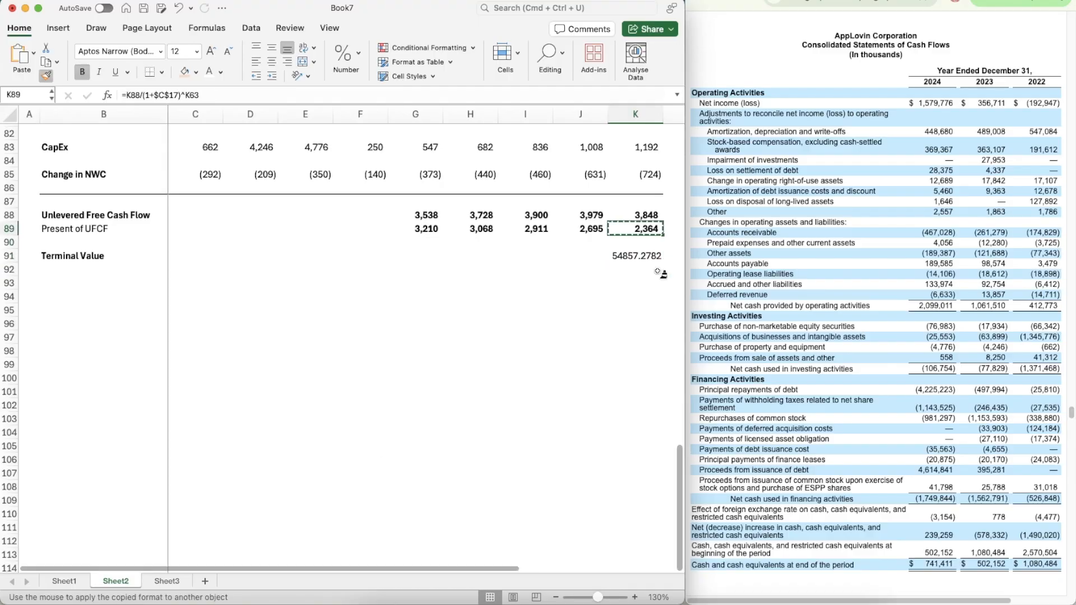
{"action": "left_click", "coordinate": [622, 251]}
{"action": "key", "text": "Return"}
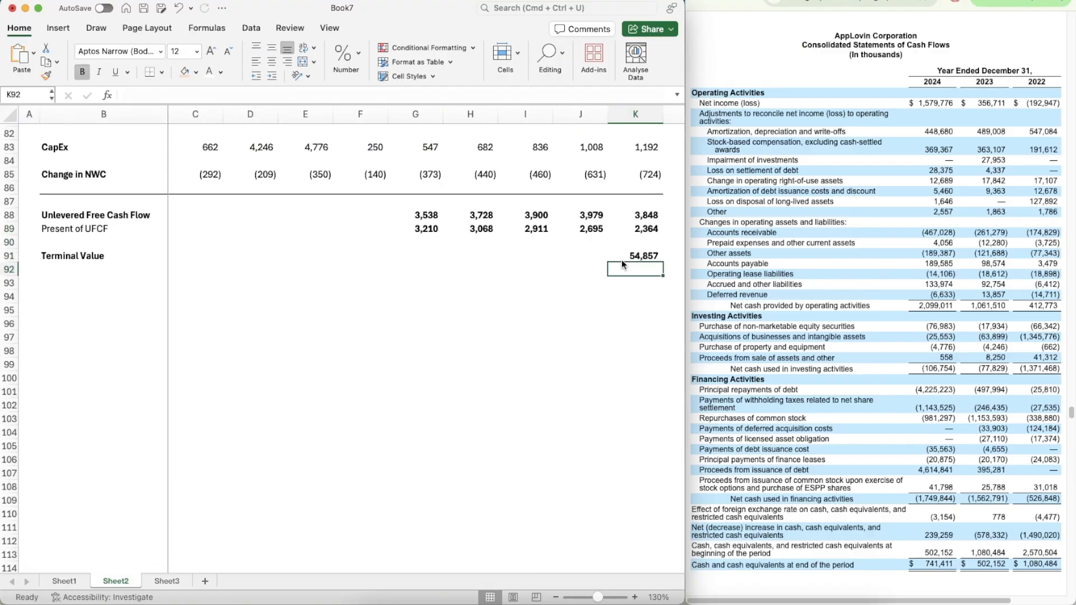
- Label cell B92 "Present Value" below the terminal value label and make it bold
{"action": "key", "text": "Left"}
{"action": "key", "text": "Left"}
{"action": "key", "text": "Left"}
{"action": "key", "text": "Left"}
{"action": "key", "text": "Left"}
{"action": "key", "text": "Left"}
{"action": "key", "text": "Left"}
{"action": "key", "text": "Left"}
{"action": "key", "text": "Left"}
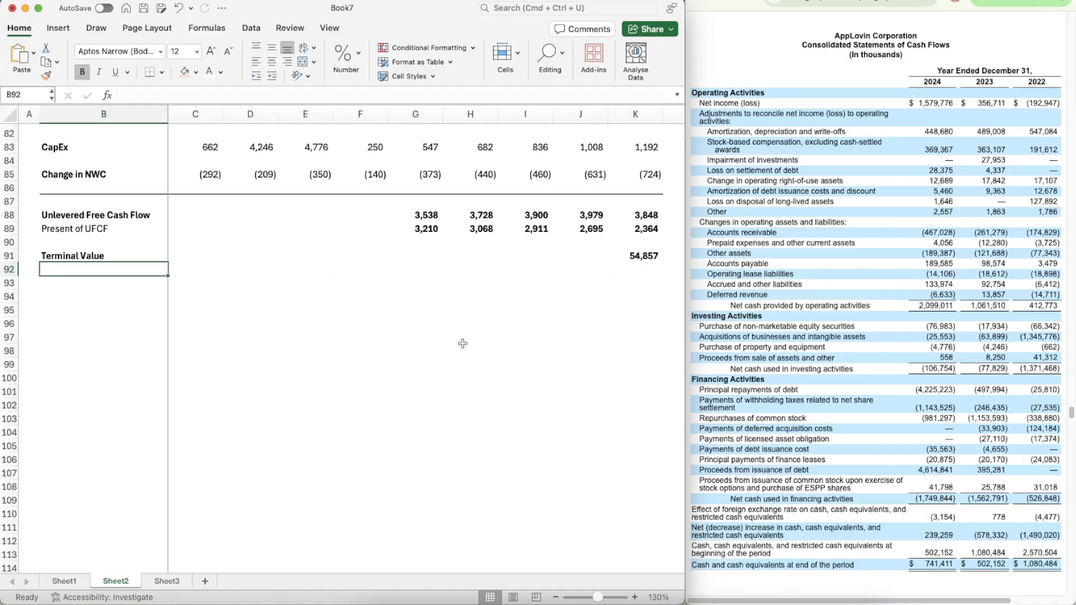
{"action": "type", "text": "Present Value"}
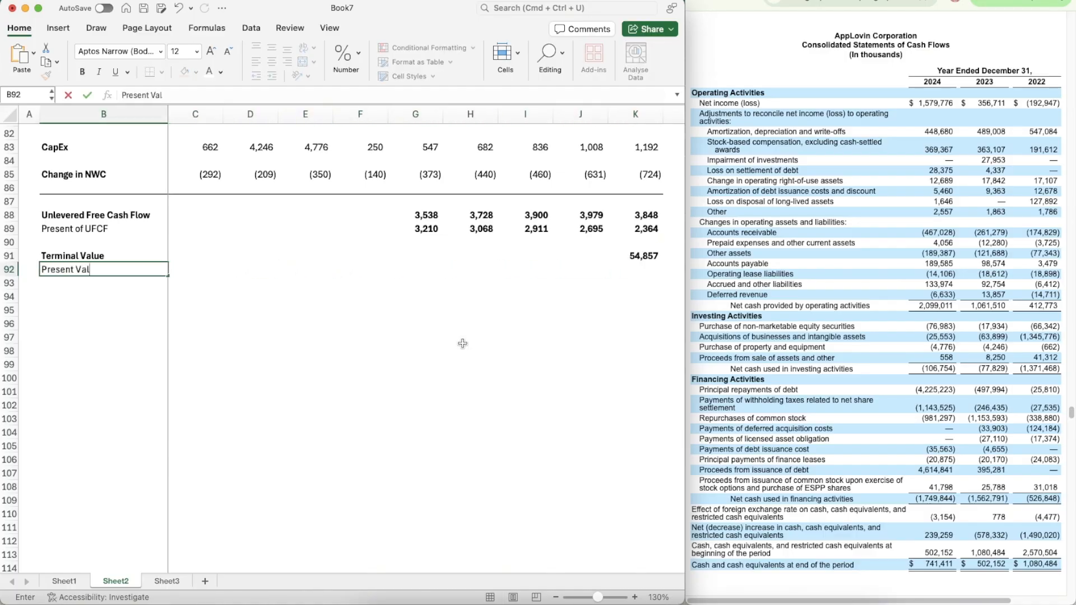
{"action": "key", "text": "Return"}
{"action": "key", "text": "Up"}
{"action": "key", "text": "super+b"}
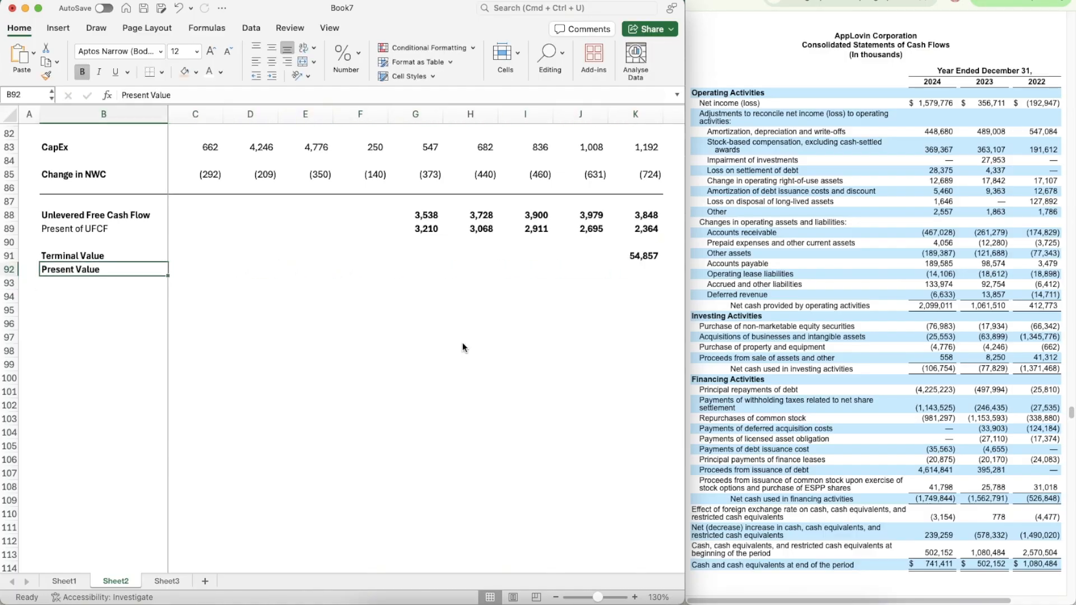
- Enter the formula =K91/(1+C17) in K92 to discount the terminal value by the WACC
{"action": "key", "text": "Right"}
{"action": "key", "text": "Right"}
{"action": "key", "text": "Right"}
{"action": "key", "text": "Right"}
{"action": "key", "text": "Right"}
{"action": "key", "text": "Right"}
{"action": "key", "text": "Right"}
{"action": "key", "text": "Right"}
{"action": "key", "text": "Right"}
{"action": "type", "text": "="}
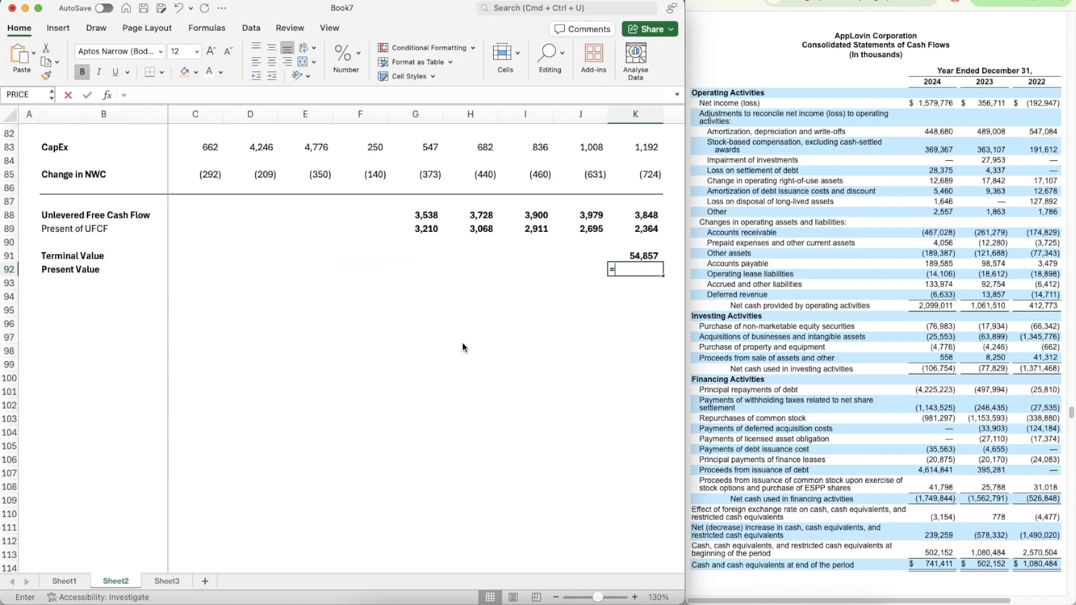
{"action": "key", "text": "Up"}
{"action": "type", "text": "/"}
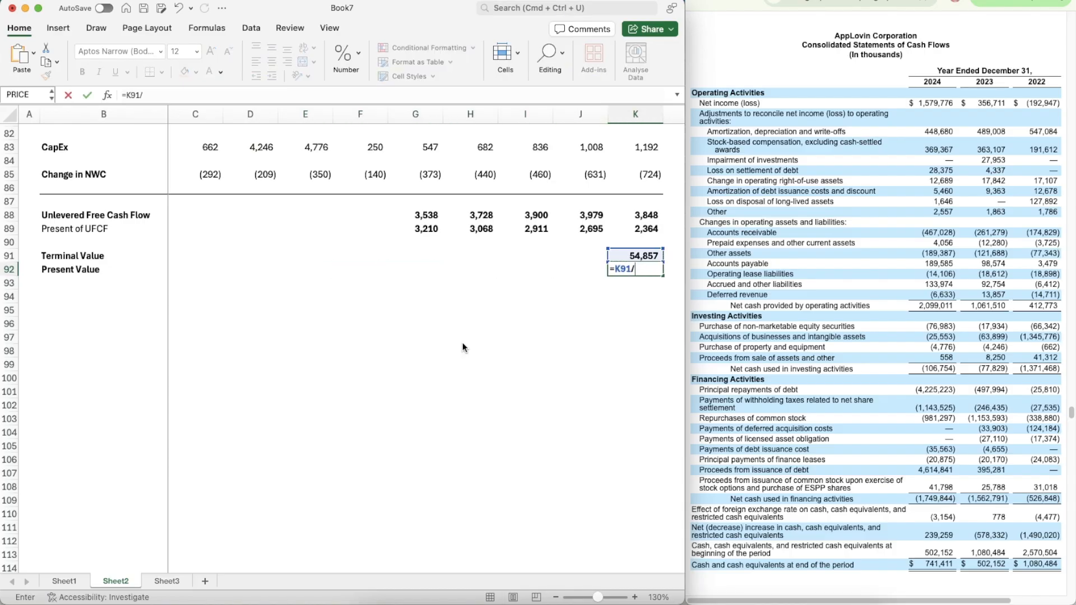
{"action": "scroll", "coordinate": [333, 259], "scroll_direction": "up", "scroll_amount": 20}
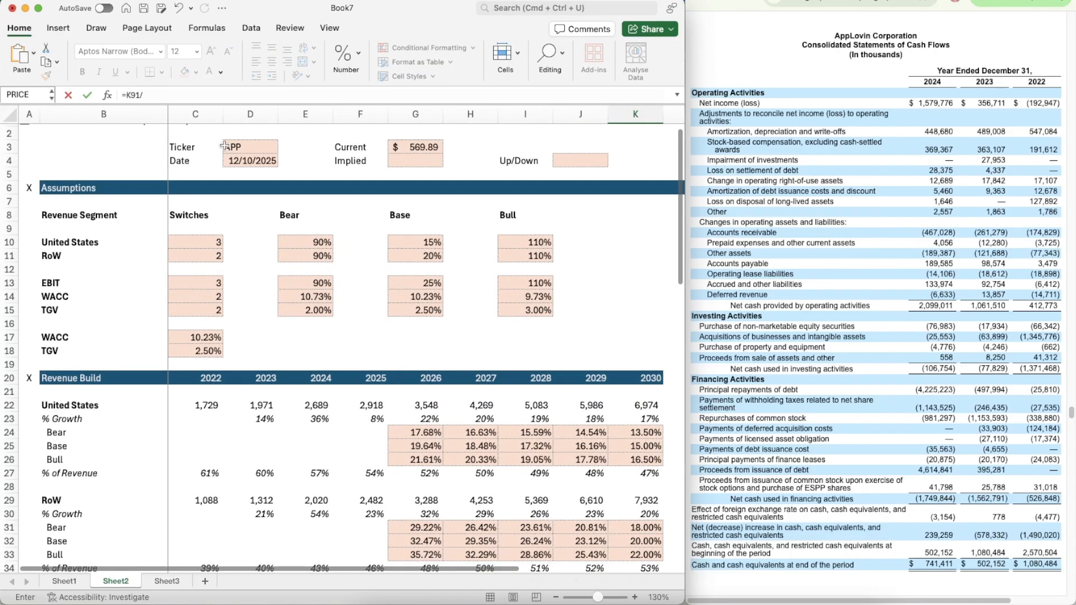
{"action": "left_click", "coordinate": [167, 97]}
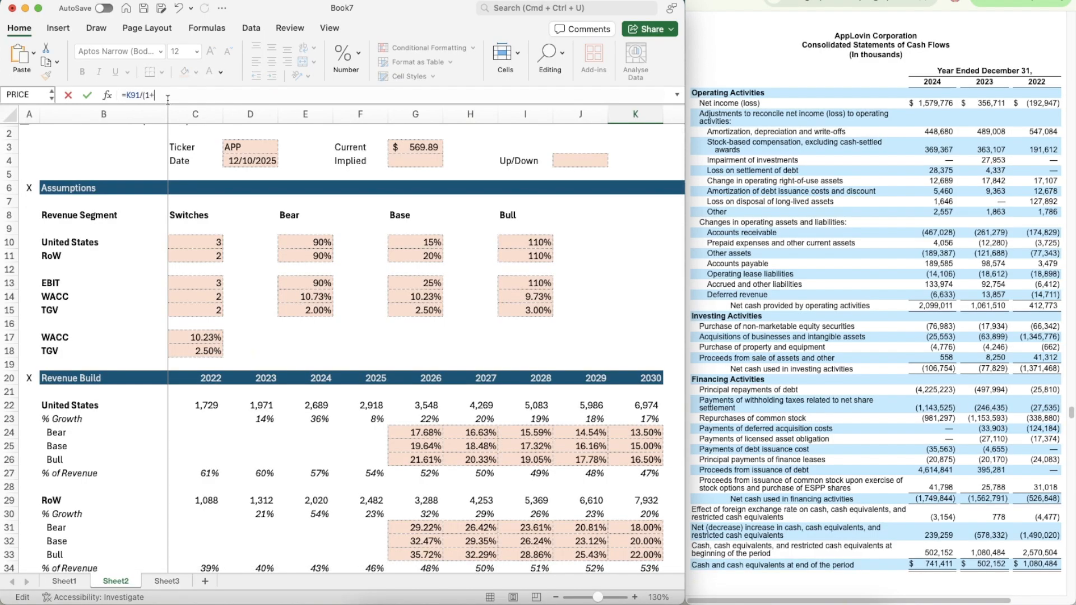
{"action": "left_click", "coordinate": [193, 339]}
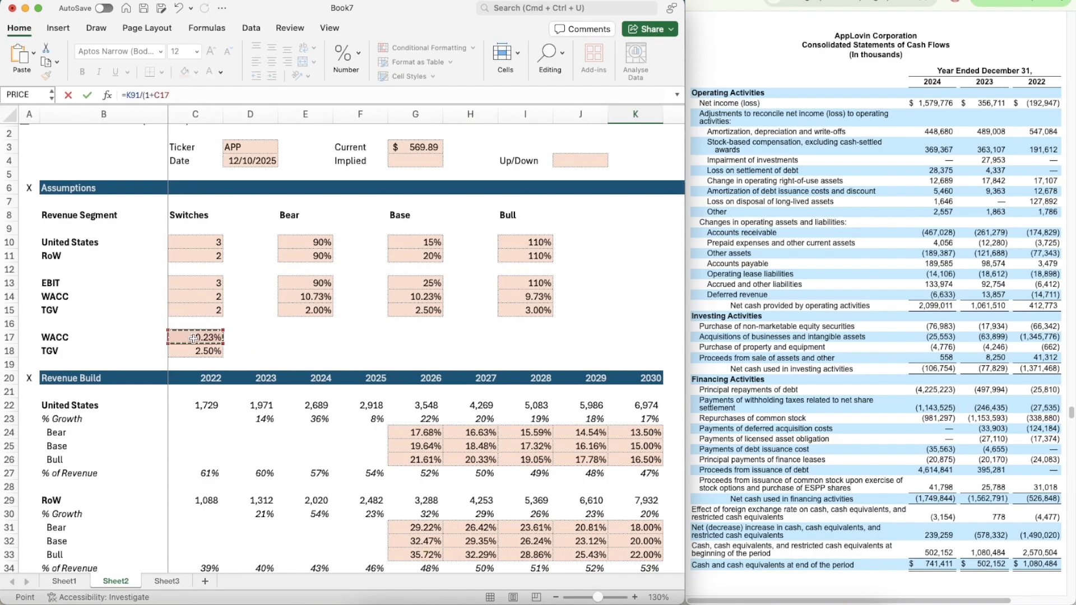
{"action": "type", "text": ")"}
{"action": "scroll", "coordinate": [635, 487], "scroll_direction": "down", "scroll_amount": 10}
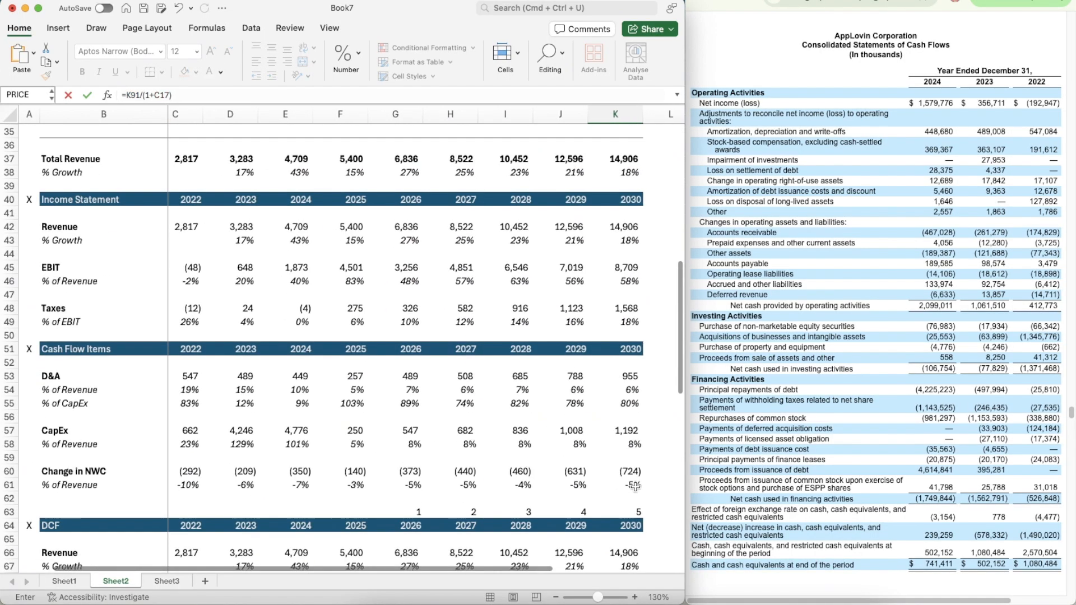
{"action": "scroll", "coordinate": [635, 487], "scroll_direction": "down", "scroll_amount": 3}
{"action": "left_click", "coordinate": [610, 442]}
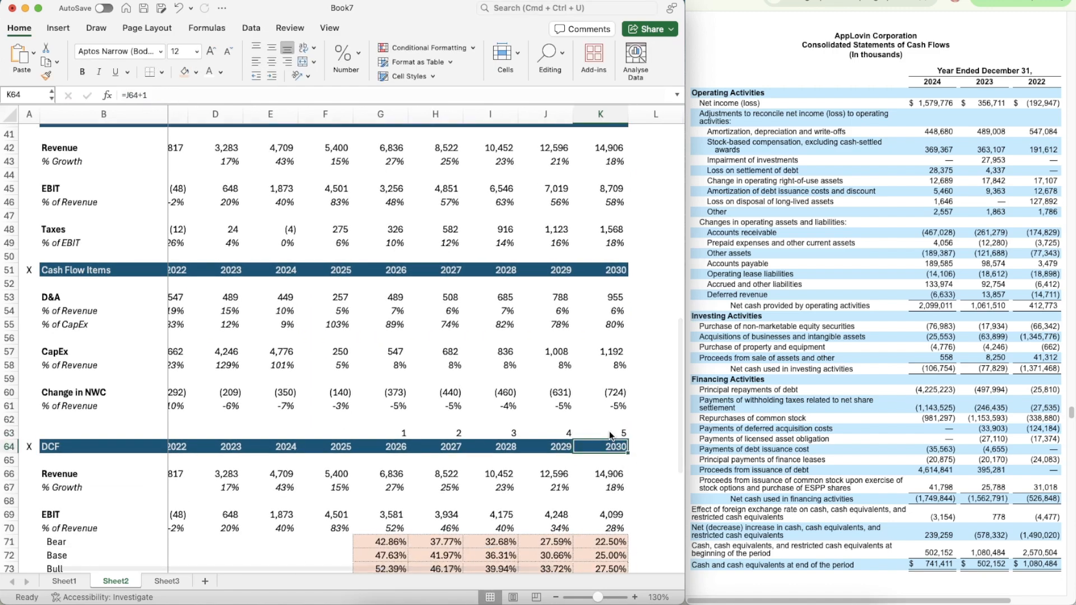
{"action": "left_click", "coordinate": [602, 433]}
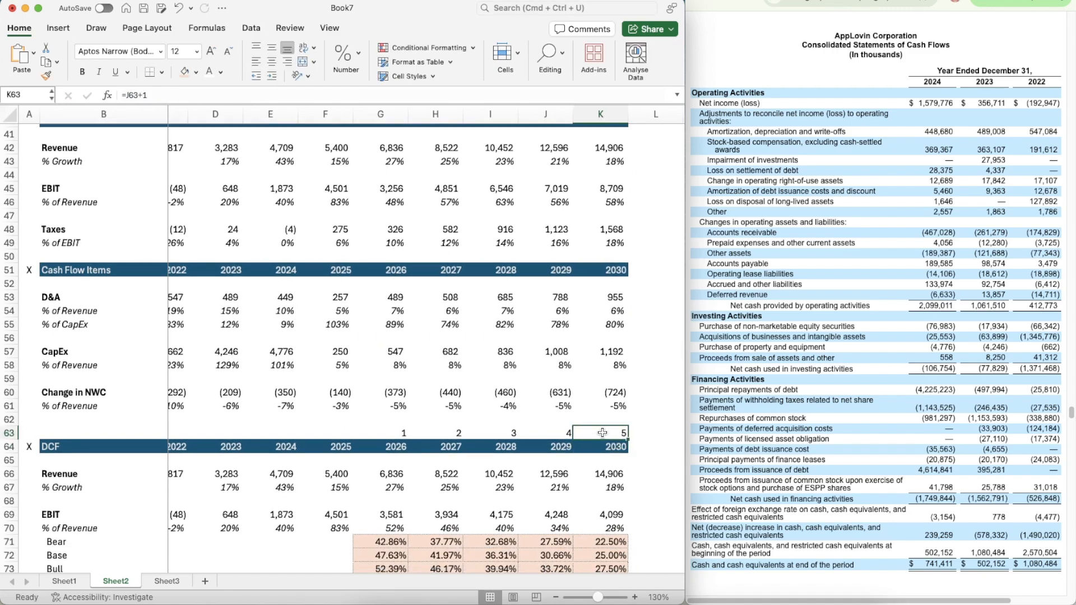
{"action": "key", "text": "Return"}
{"action": "scroll", "coordinate": [619, 257], "scroll_direction": "down", "scroll_amount": 15}
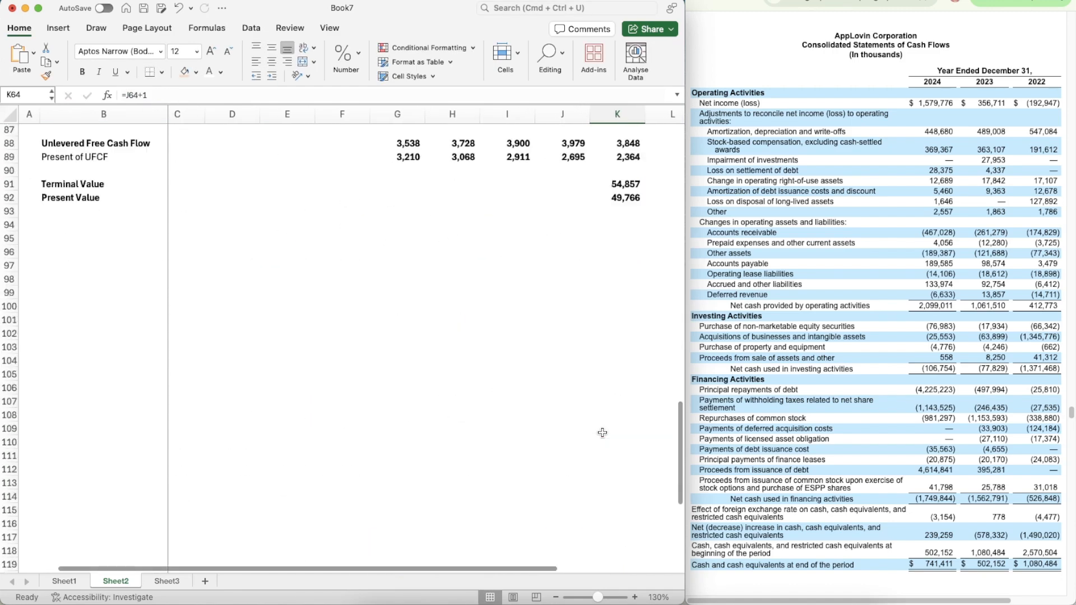
- Extend the terminal value's present value formula in K92 with the 2030 period exponent, making it =K91/(1+C17)^K63
{"action": "left_click", "coordinate": [621, 231]}
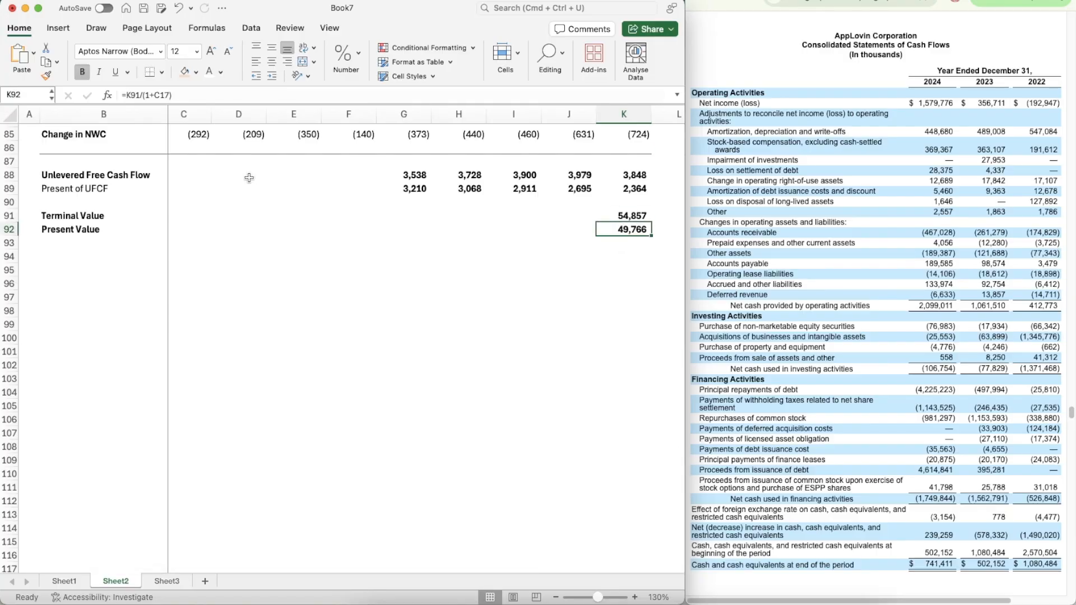
{"action": "left_click", "coordinate": [200, 100]}
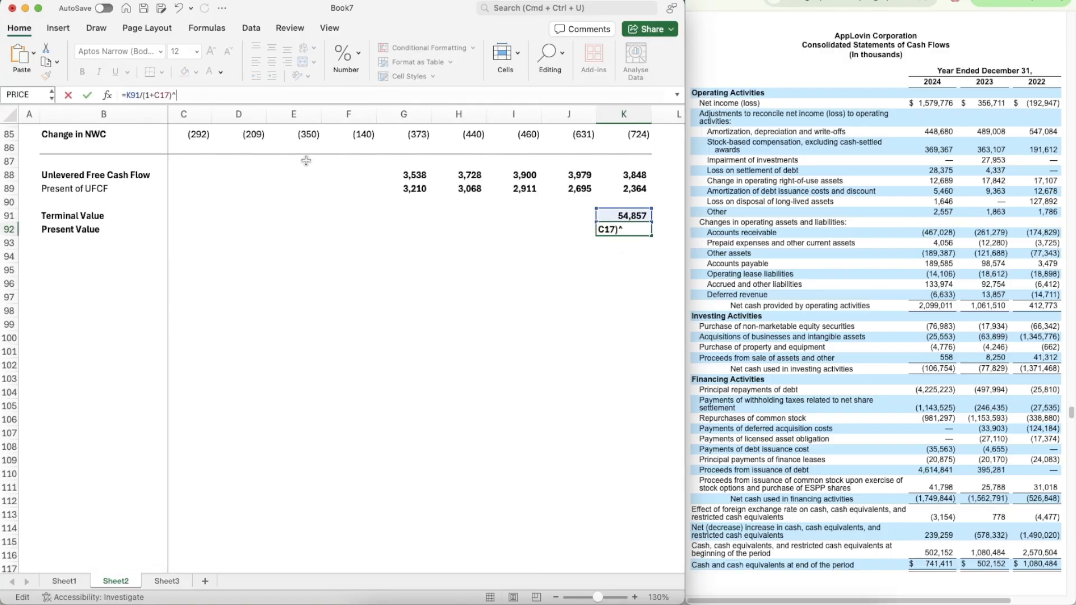
{"action": "scroll", "coordinate": [306, 160], "scroll_direction": "up", "scroll_amount": 13}
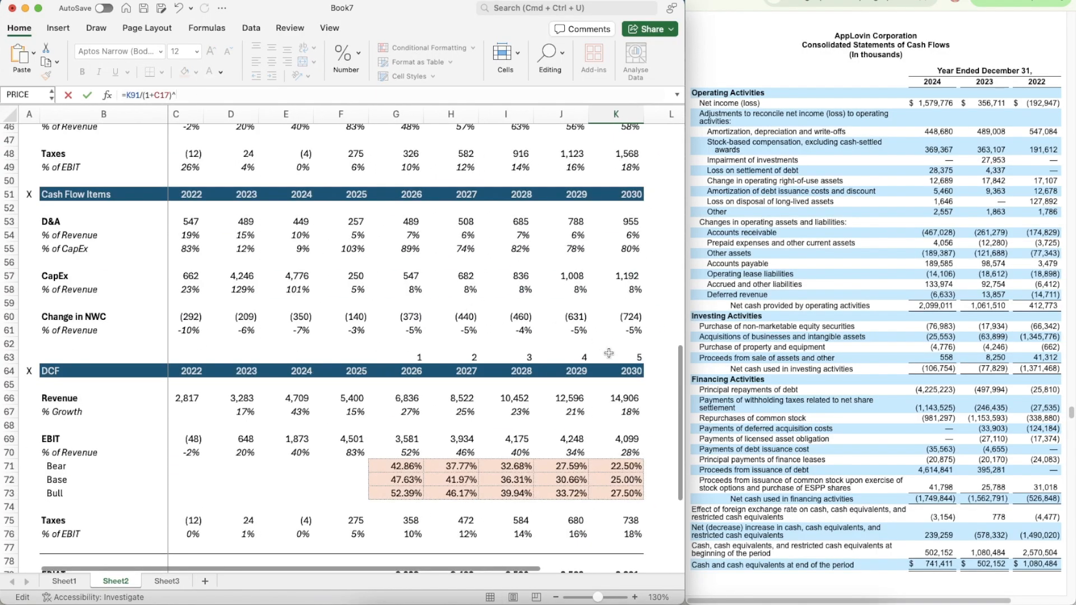
{"action": "left_click", "coordinate": [622, 357]}
{"action": "key", "text": "Return"}
{"action": "scroll", "coordinate": [624, 459], "scroll_direction": "down", "scroll_amount": 8}
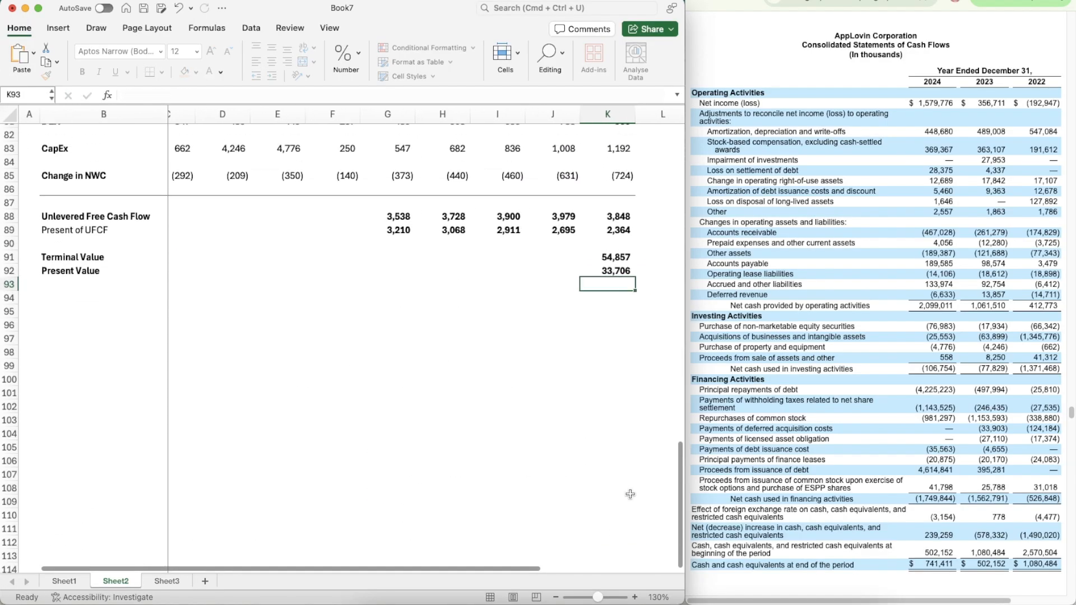
{"action": "scroll", "coordinate": [582, 338], "scroll_direction": "left", "scroll_amount": 2}
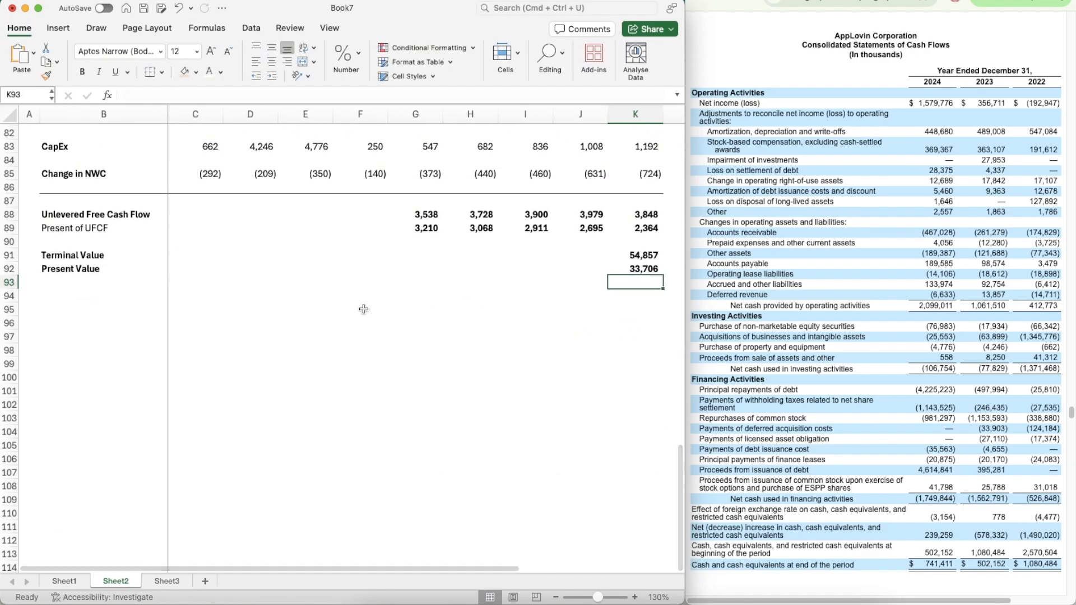
- Label cell B94 "Enterprise Value" and make it bold
{"action": "left_click", "coordinate": [75, 295]}
{"action": "type", "text": "Enterpr"}
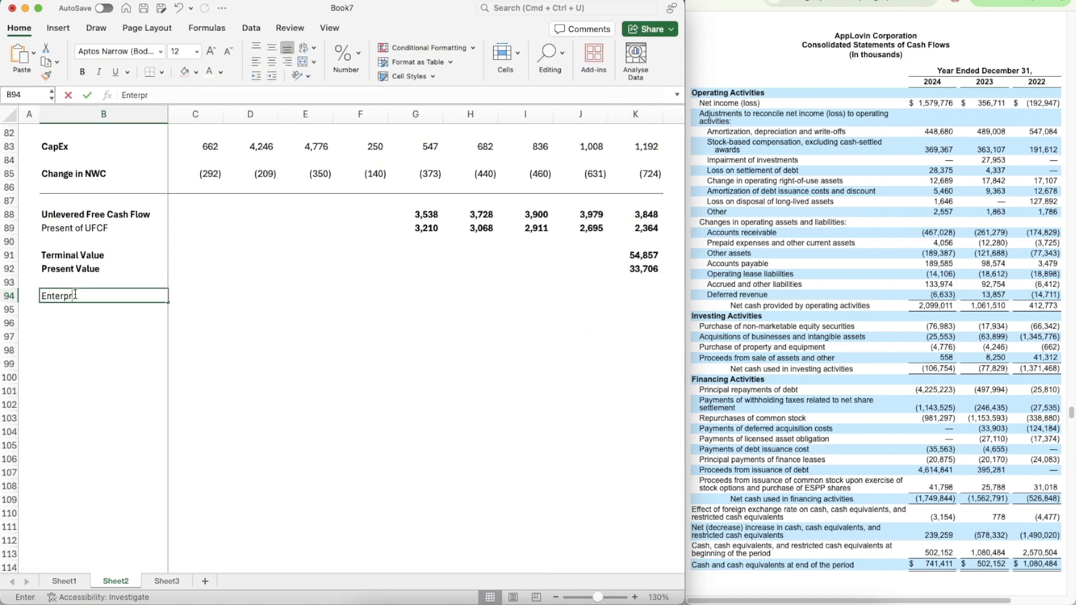
{"action": "type", "text": "ise Value"}
{"action": "key", "text": "cmd+b"}
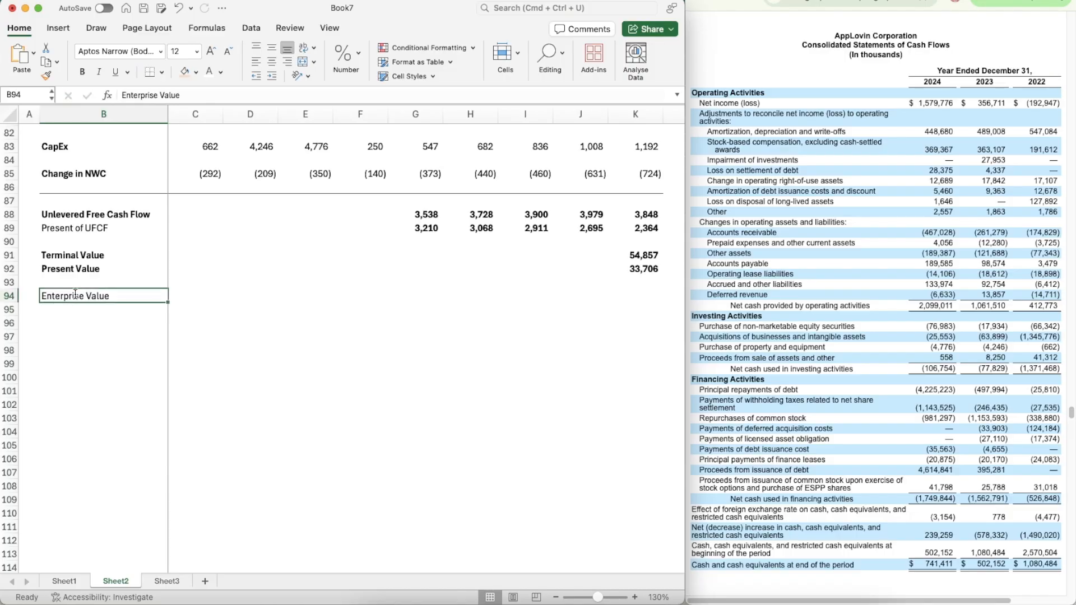
- Calculate the enterprise value in K94 with =SUM(K92,G89:K89)
{"action": "key", "text": "Right"}
{"action": "key", "text": "Right"}
{"action": "key", "text": "Right"}
{"action": "key", "text": "Right"}
{"action": "key", "text": "Right"}
{"action": "key", "text": "Right"}
{"action": "key", "text": "Right"}
{"action": "key", "text": "Right"}
{"action": "key", "text": "Right"}
{"action": "type", "text": "=su"}
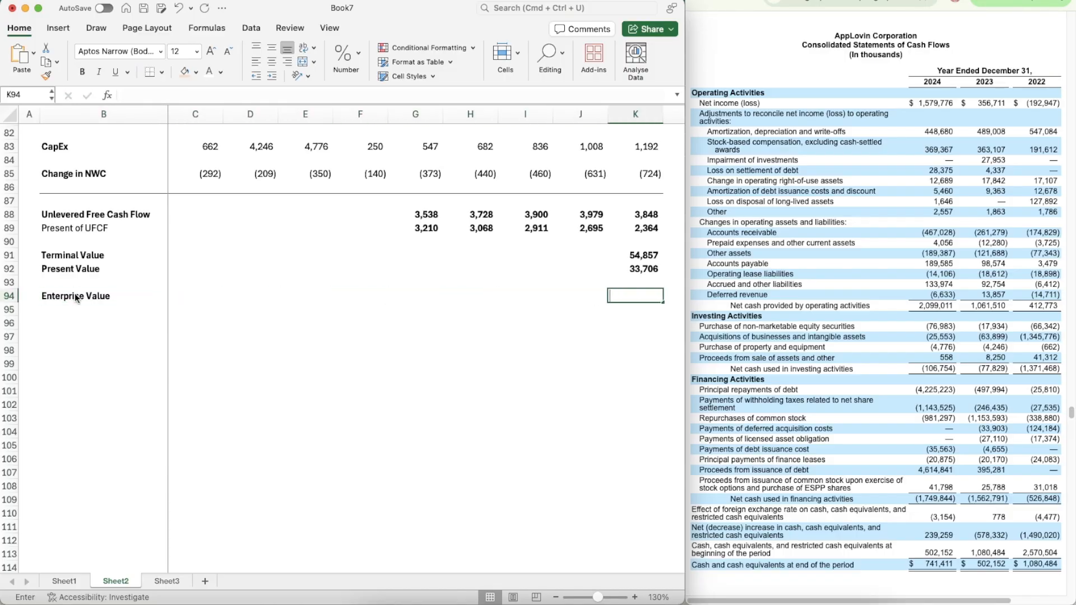
{"action": "key", "text": "Tab"}
{"action": "key", "text": "Up"}
{"action": "key", "text": "Up"}
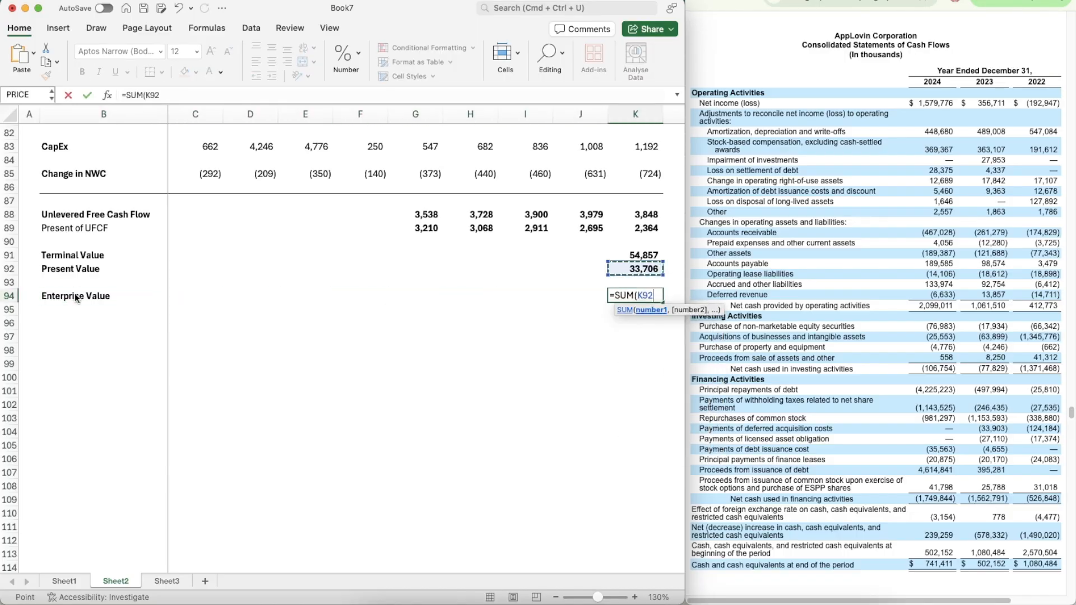
{"action": "type", "text": ","}
{"action": "key", "text": "Up"}
{"action": "key", "text": "Up"}
{"action": "key", "text": "Up"}
{"action": "key", "text": "Up"}
{"action": "key", "text": "Up"}
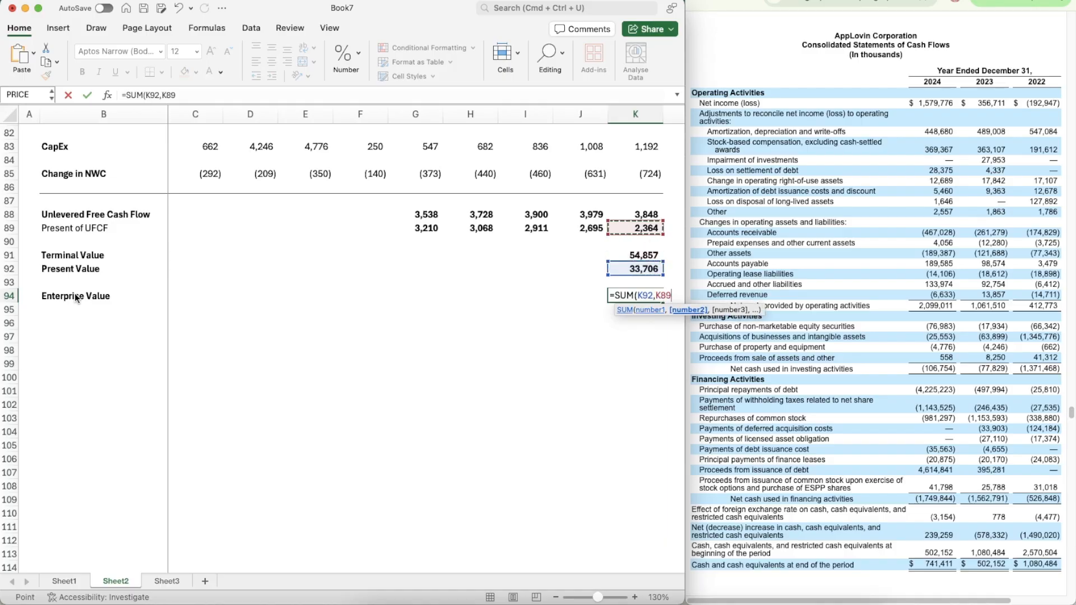
{"action": "key", "text": "shift+Left"}
{"action": "key", "text": "shift+Left"}
{"action": "key", "text": "shift+Left"}
{"action": "key", "text": "shift+Left"}
{"action": "type", "text": ")"}
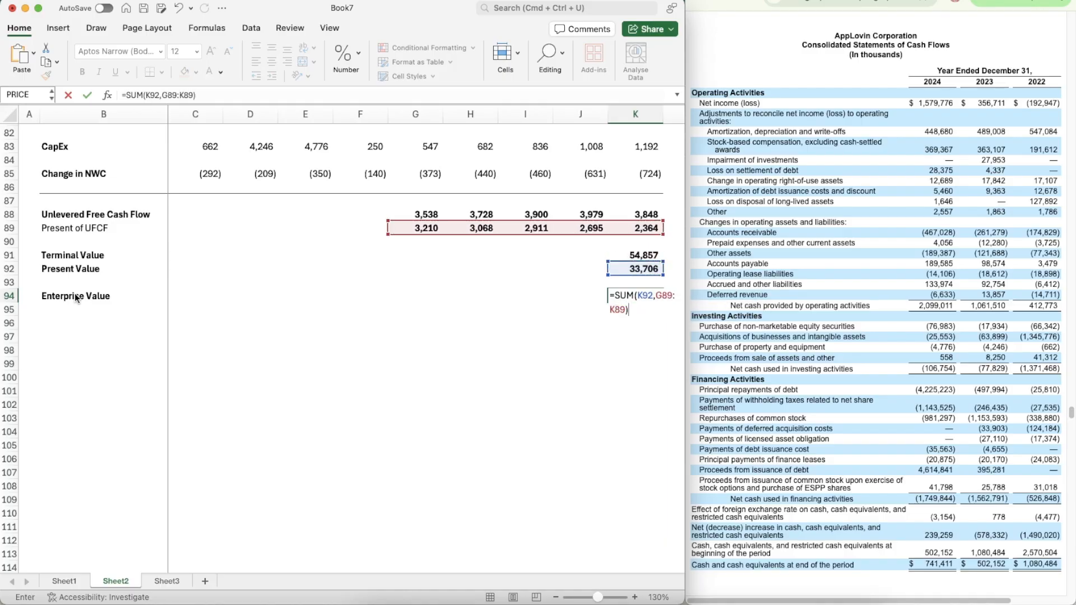
{"action": "key", "text": "Return"}
- Copy the format of the terminal value's present value in K92 to the enterprise value in K94
{"action": "key", "text": "Up"}
{"action": "key", "text": "Up"}
{"action": "key", "text": "Up"}
{"action": "key", "text": "super+shift+c"}
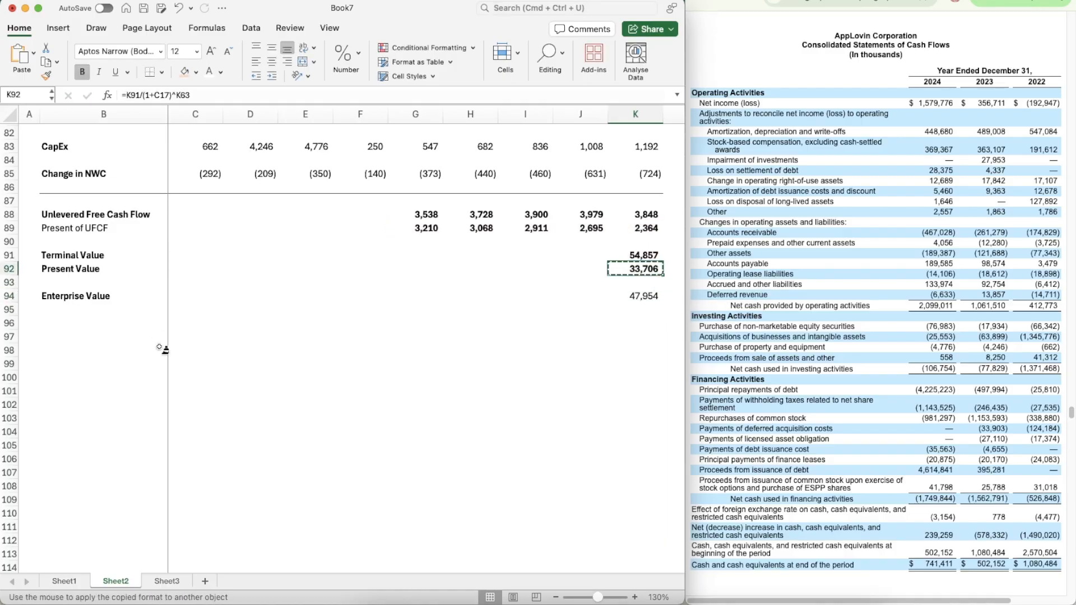
{"action": "left_click", "coordinate": [644, 297]}
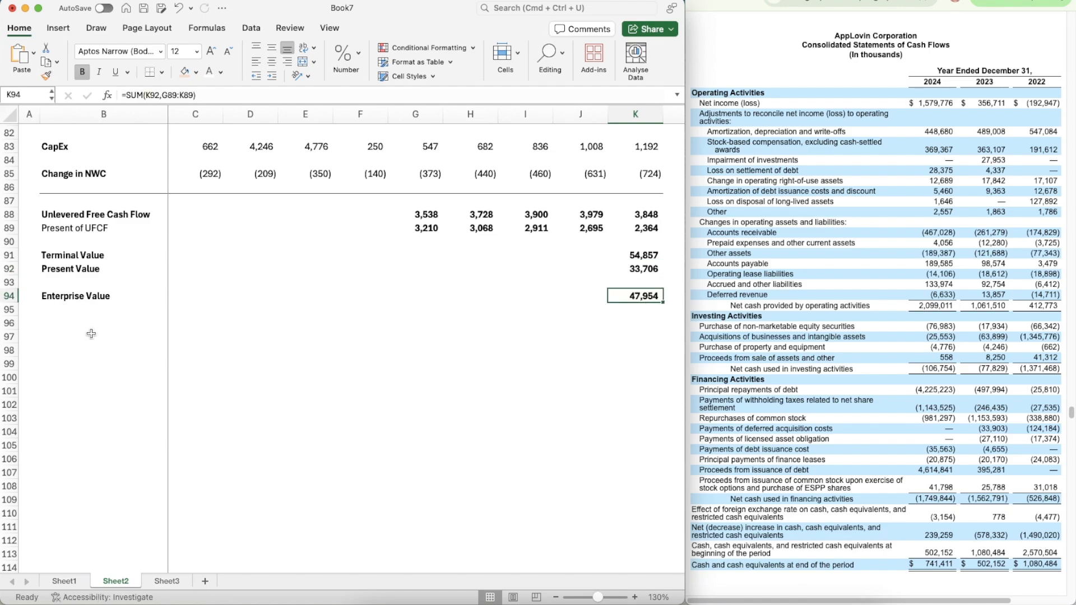
- Label B95 "(+) Cash" and B96 "(-) Debt" below the enterprise value label
{"action": "left_click", "coordinate": [90, 298]}
{"action": "key", "text": "Down"}
{"action": "type", "text": "("}
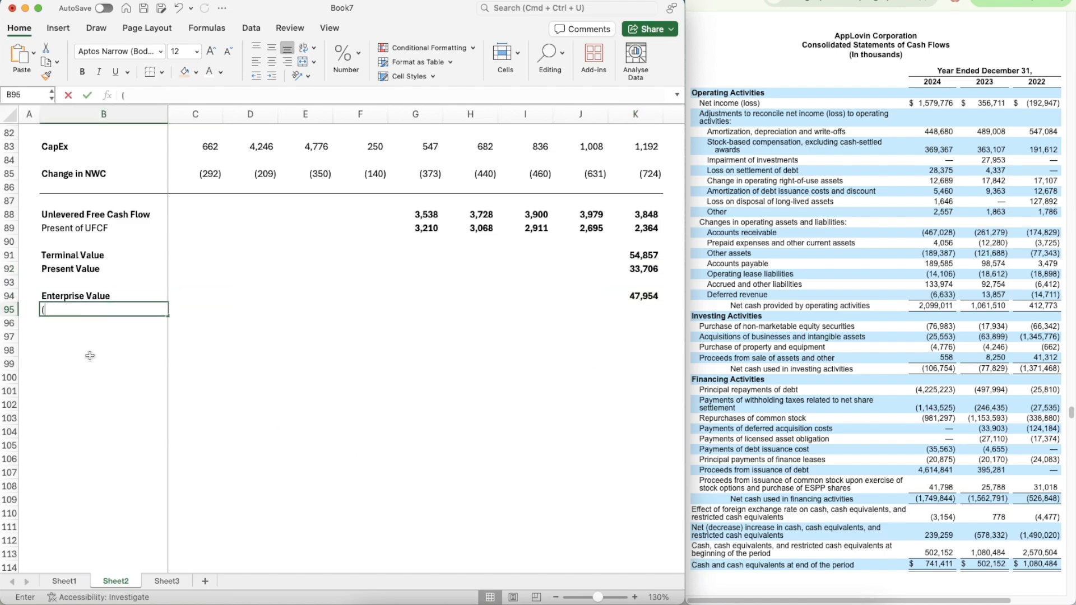
{"action": "type", "text": "+) Cash"}
{"action": "key", "text": "Return"}
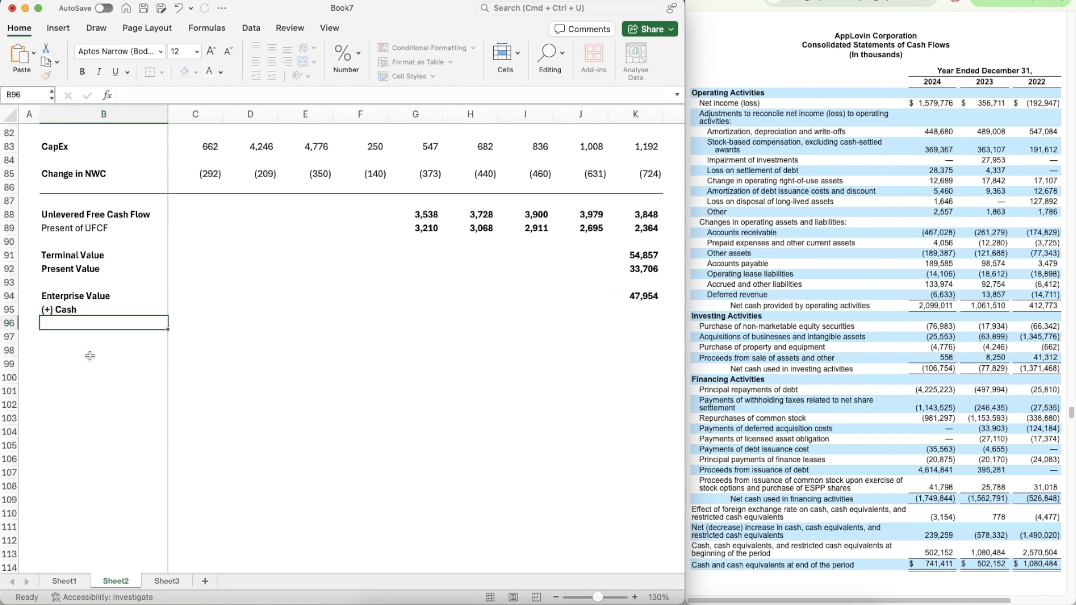
{"action": "type", "text": "(-"}
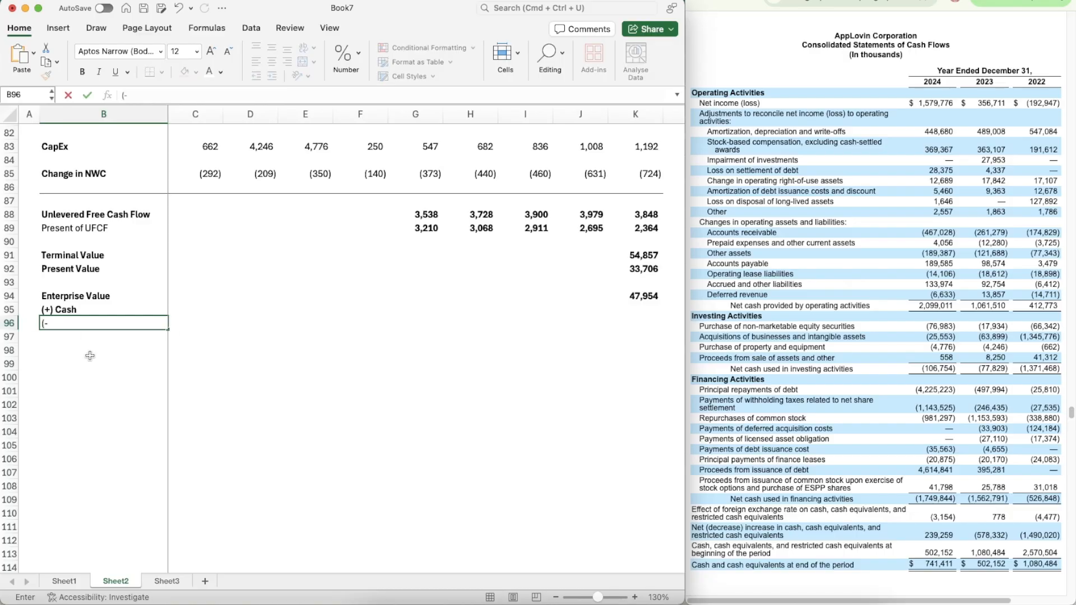
{"action": "type", "text": ") Debt"}
{"action": "key", "text": "Return"}
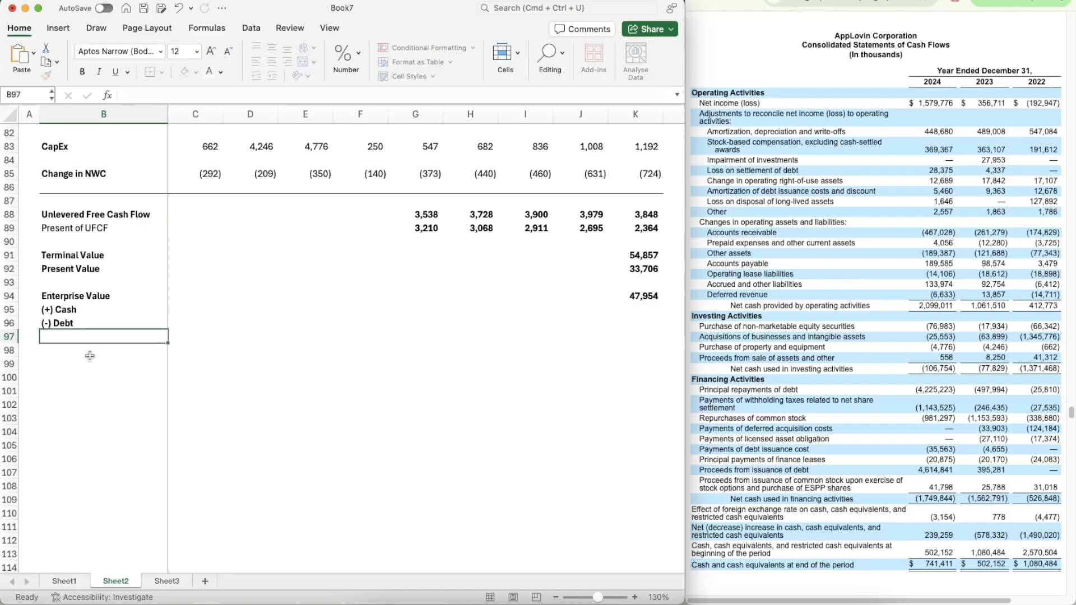
- Link the debt cell K96 to the debt amount in Sheet3 with =Sheet3!C12
{"action": "key", "text": "Up"}
{"action": "key", "text": "Up"}
{"action": "key", "text": "Right"}
{"action": "key", "text": "Down"}
{"action": "key", "text": "Right"}
{"action": "key", "text": "Right"}
{"action": "key", "text": "Right"}
{"action": "key", "text": "Right"}
{"action": "key", "text": "Right"}
{"action": "key", "text": "Right"}
{"action": "key", "text": "Right"}
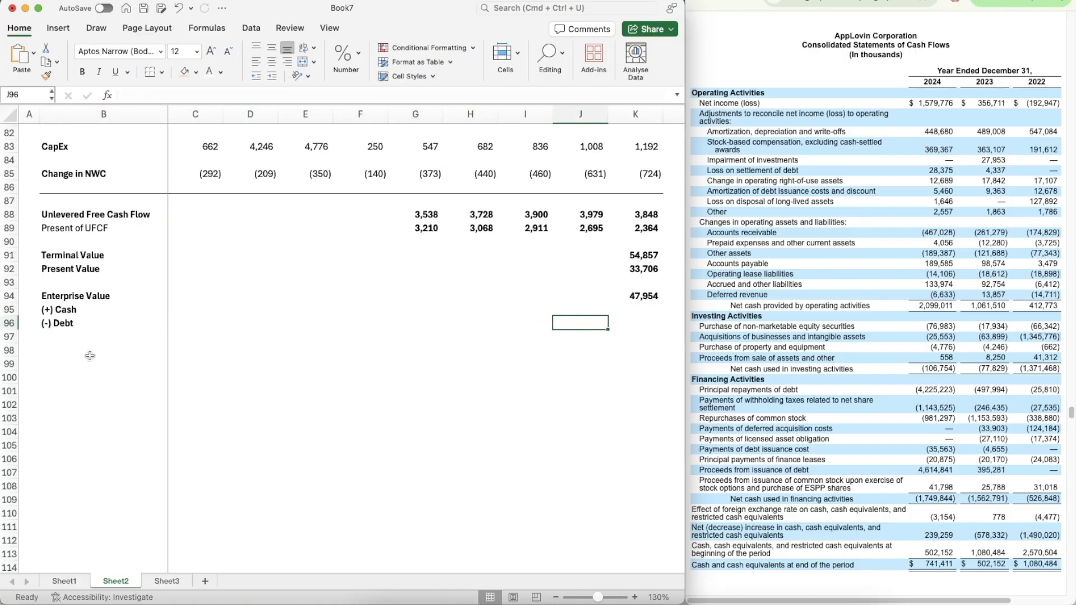
{"action": "key", "text": "Right"}
{"action": "type", "text": "="}
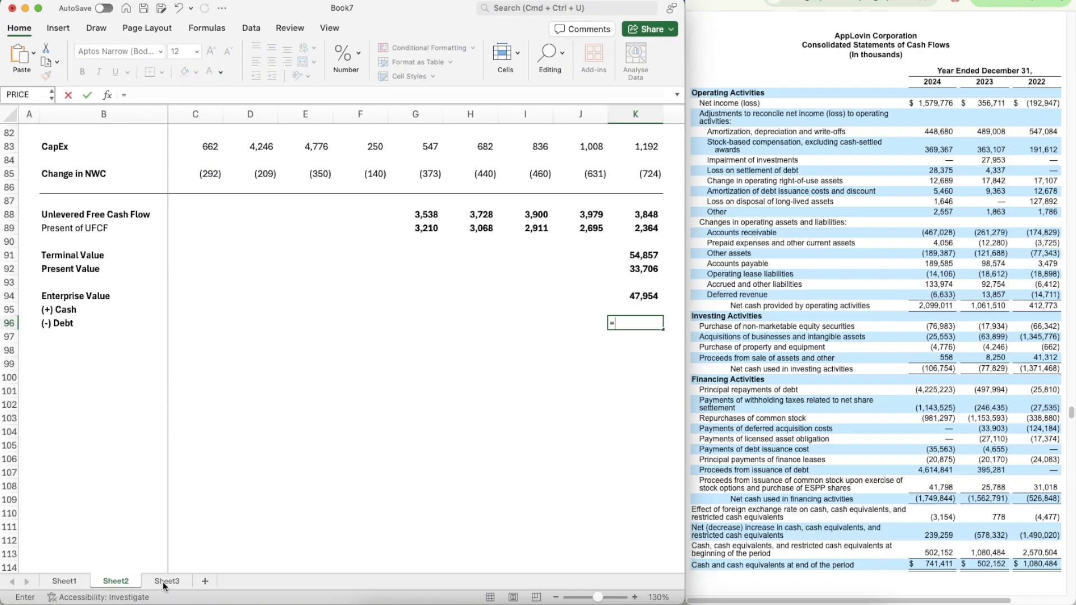
{"action": "left_click", "coordinate": [164, 583]}
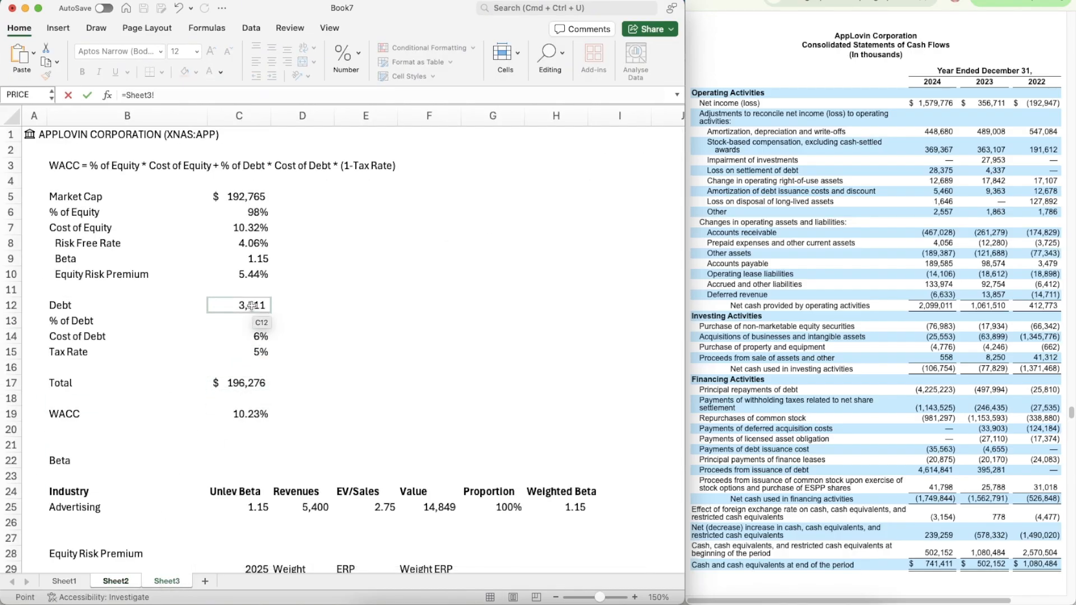
{"action": "left_click", "coordinate": [252, 305]}
{"action": "key", "text": "Return"}
- Make the debt amount in K96 bold and select the empty cash cell K95
{"action": "left_click", "coordinate": [636, 315]}
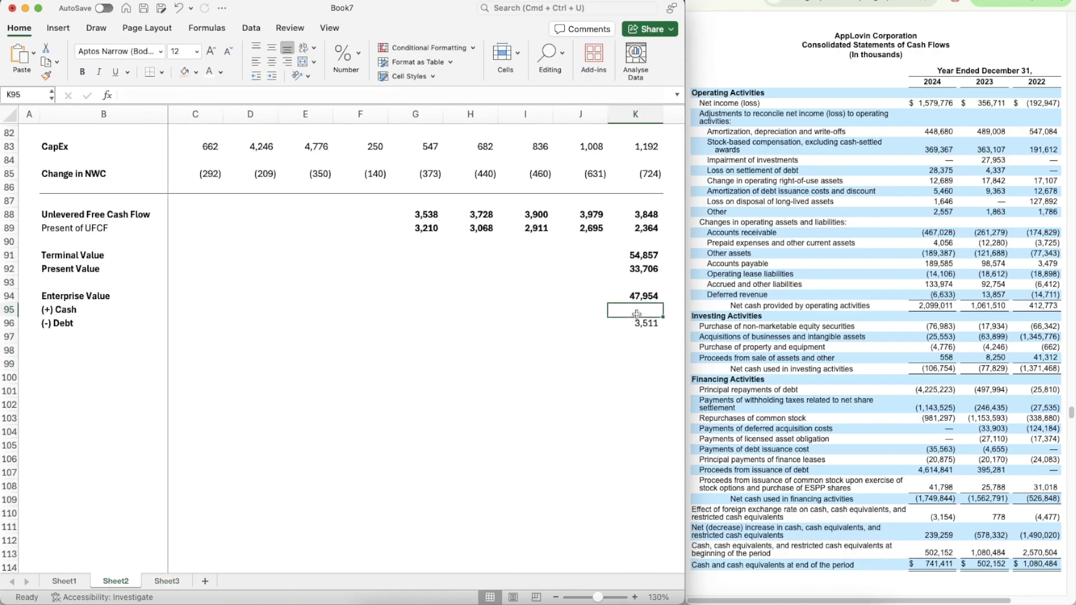
{"action": "key", "text": "Down"}
{"action": "key", "text": "super+b"}
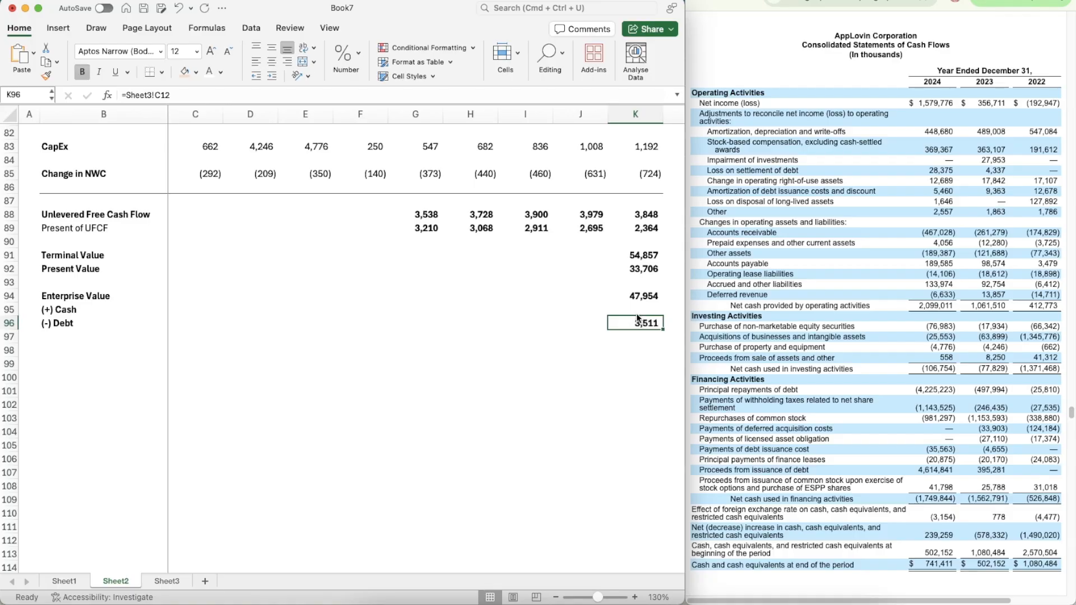
{"action": "key", "text": "Up"}
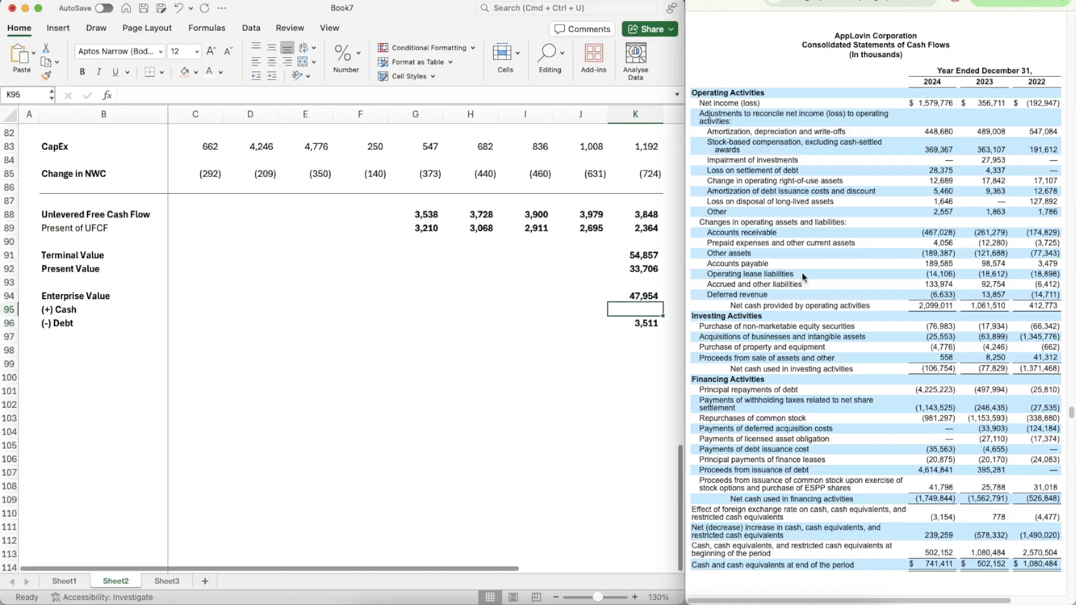
- Look up cash and cash equivalents in AppLovin's June 30, 2025 balance sheet and enter it in K95 as =1192.608
{"action": "scroll", "coordinate": [801, 274], "scroll_direction": "up", "scroll_amount": 20}
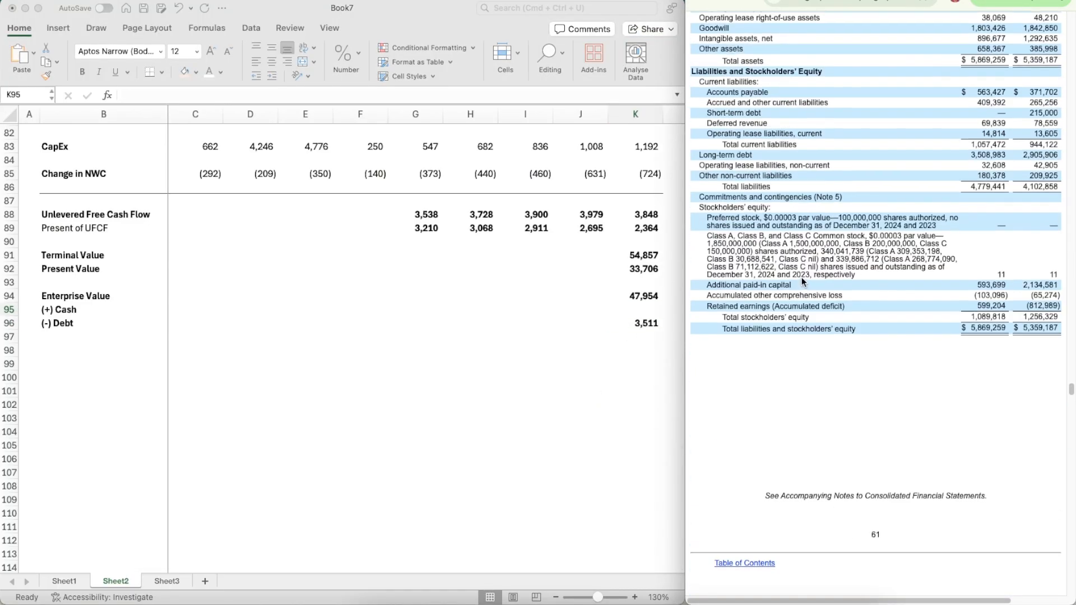
{"action": "scroll", "coordinate": [801, 277], "scroll_direction": "up", "scroll_amount": 8}
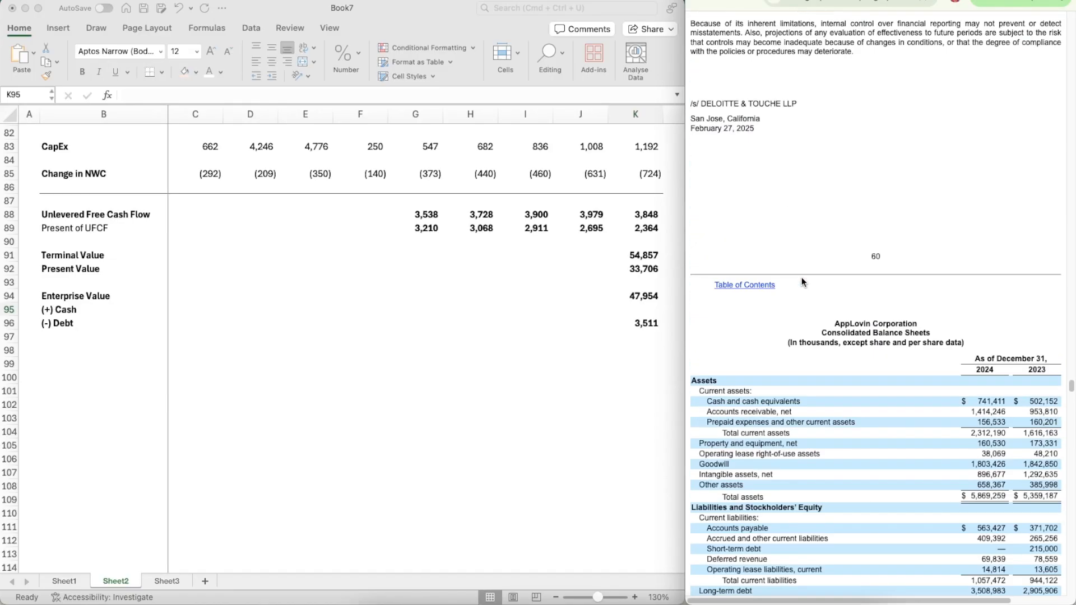
{"action": "scroll", "coordinate": [836, 396], "scroll_direction": "down", "scroll_amount": 2}
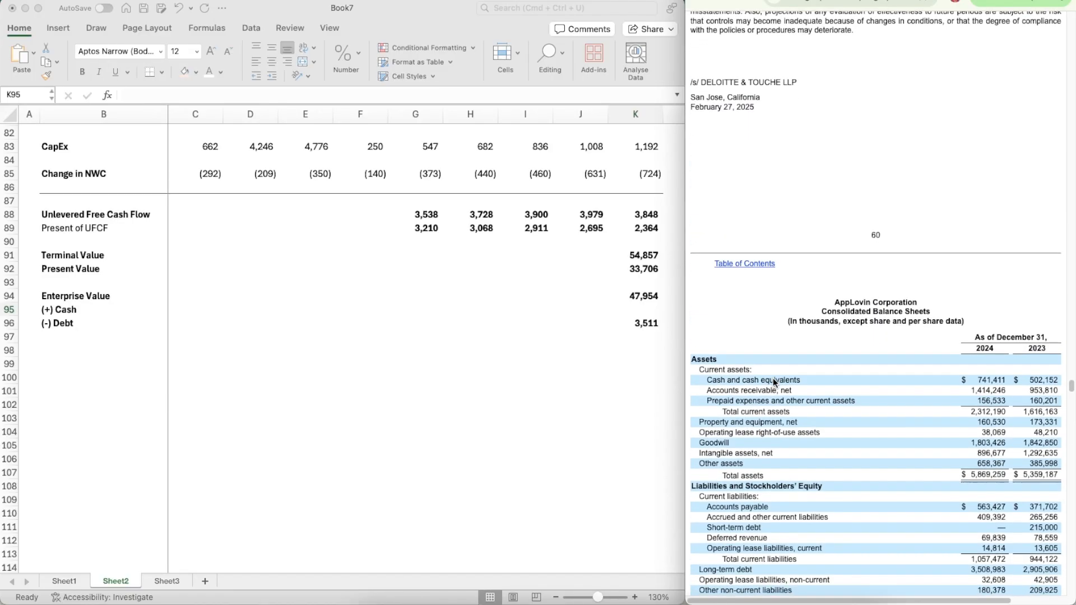
{"action": "scroll", "coordinate": [773, 381], "scroll_direction": "down", "scroll_amount": 1}
{"action": "scroll", "coordinate": [774, 379], "scroll_direction": "down", "scroll_amount": 10}
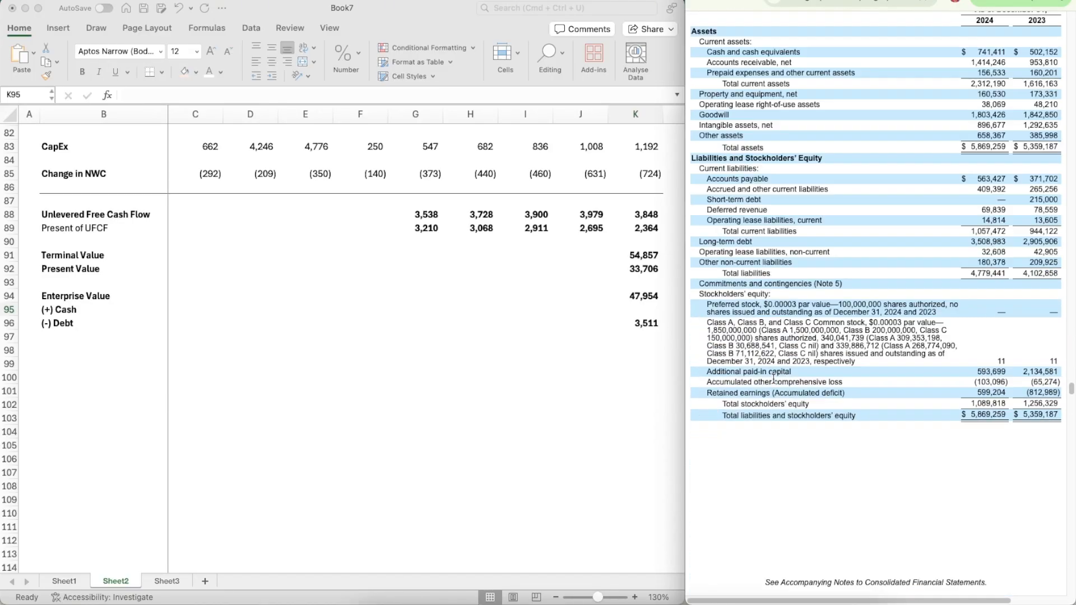
{"action": "scroll", "coordinate": [897, 381], "scroll_direction": "up", "scroll_amount": 15}
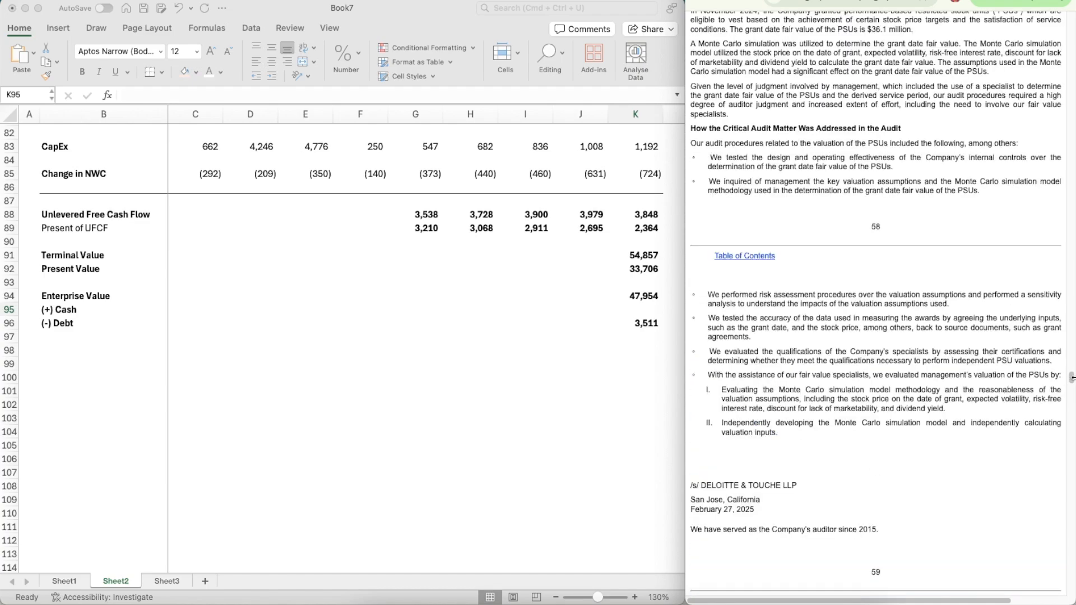
{"action": "left_click", "coordinate": [908, 1]}
{"action": "scroll", "coordinate": [919, 269], "scroll_direction": "up", "scroll_amount": 15}
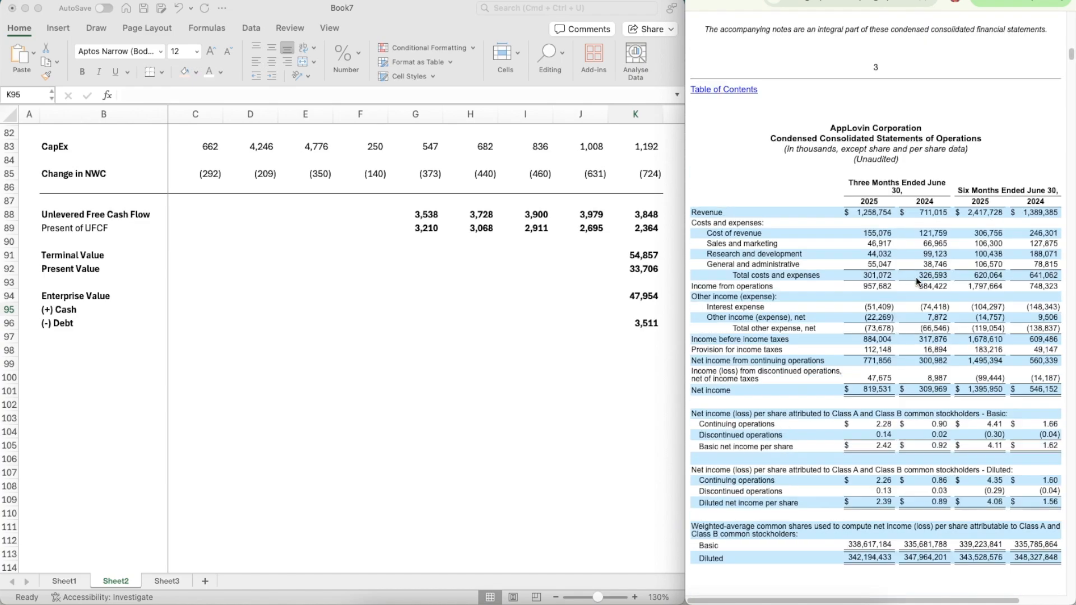
{"action": "scroll", "coordinate": [916, 277], "scroll_direction": "down", "scroll_amount": 10}
{"action": "scroll", "coordinate": [916, 276], "scroll_direction": "up", "scroll_amount": 5}
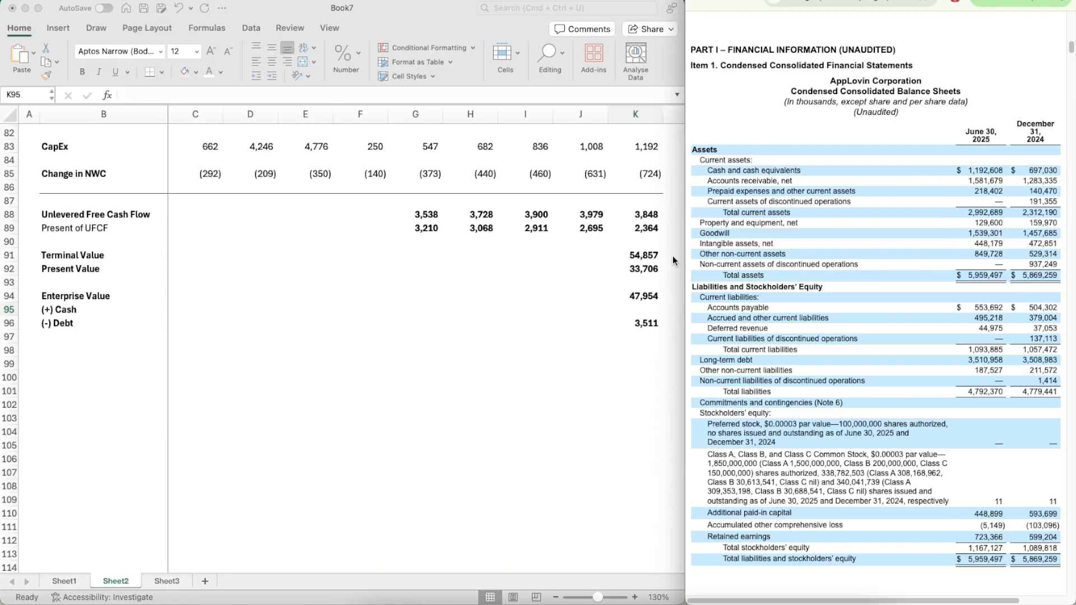
{"action": "left_click", "coordinate": [627, 338]}
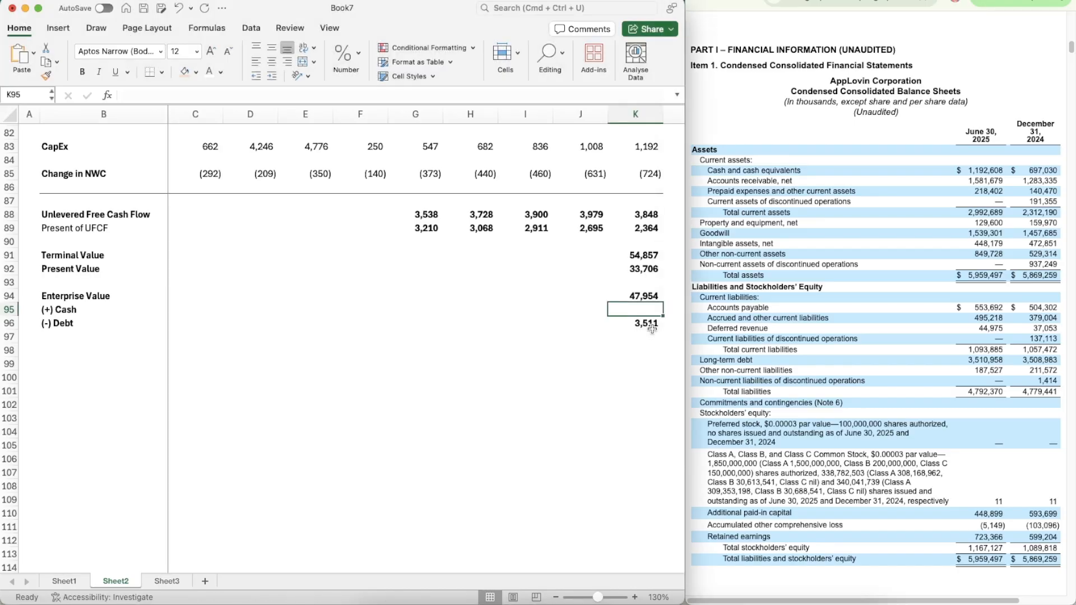
{"action": "type", "text": "=1192.608"}
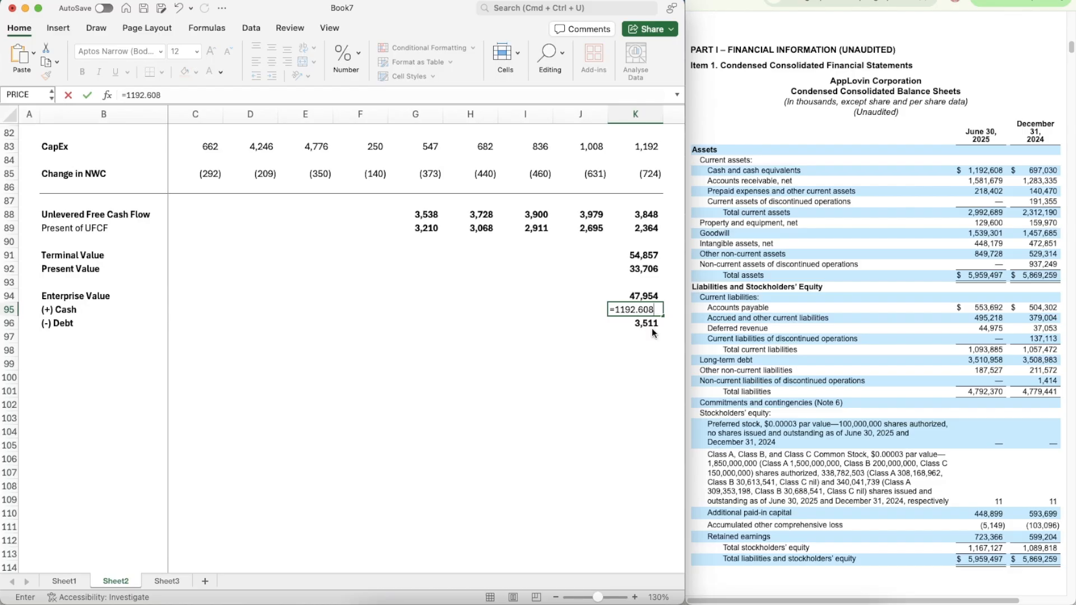
{"action": "key", "text": "Return"}
- Copy the format of the enterprise value in K94 to the cash amount in K95
{"action": "key", "text": "Up"}
{"action": "key", "text": "Up"}
{"action": "key", "text": "super+shift+c"}
{"action": "key", "text": "Down"}
{"action": "key", "text": "super+shift+v"}
- Label B98 "Equity Value", leaving one empty row below the debt label
{"action": "key", "text": "Down"}
{"action": "key", "text": "Down"}
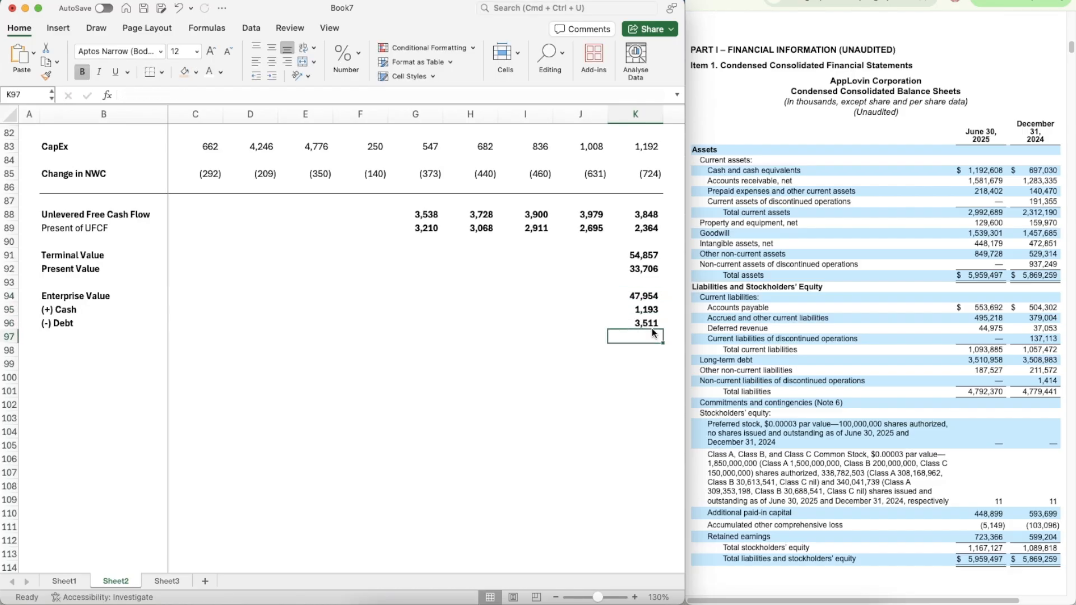
{"action": "key", "text": "Left"}
{"action": "key", "text": "Left"}
{"action": "key", "text": "Left"}
{"action": "key", "text": "Left"}
{"action": "key", "text": "Left"}
{"action": "key", "text": "Left"}
{"action": "key", "text": "Left"}
{"action": "key", "text": "Left"}
{"action": "key", "text": "Left"}
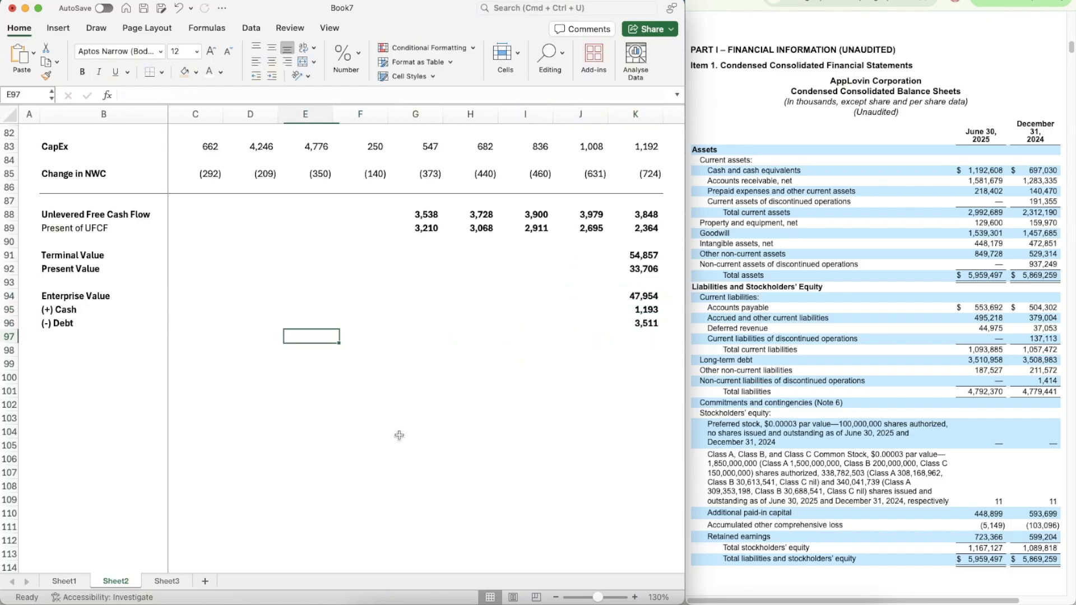
{"action": "key", "text": "Down"}
{"action": "type", "text": "Equity Value"}
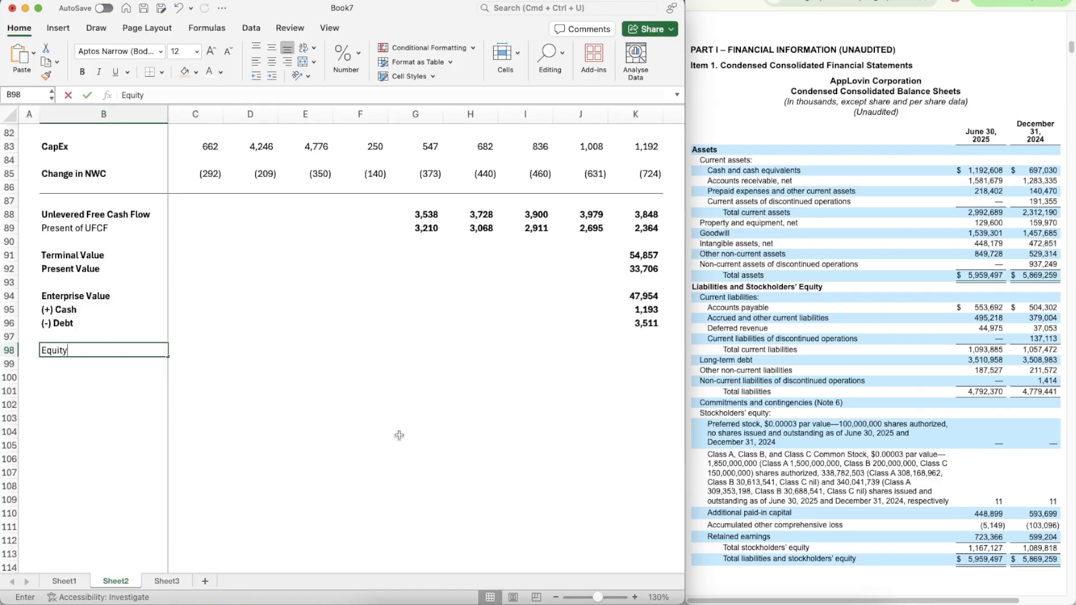
{"action": "key", "text": "Return"}
- Calculate the equity value in K98 as enterprise value plus cash minus debt with =K94+K95-K96
{"action": "key", "text": "Up"}
{"action": "key", "text": "Right"}
{"action": "key", "text": "Right"}
{"action": "key", "text": "Right"}
{"action": "key", "text": "Right"}
{"action": "key", "text": "Right"}
{"action": "key", "text": "Right"}
{"action": "key", "text": "Right"}
{"action": "key", "text": "Right"}
{"action": "key", "text": "Right"}
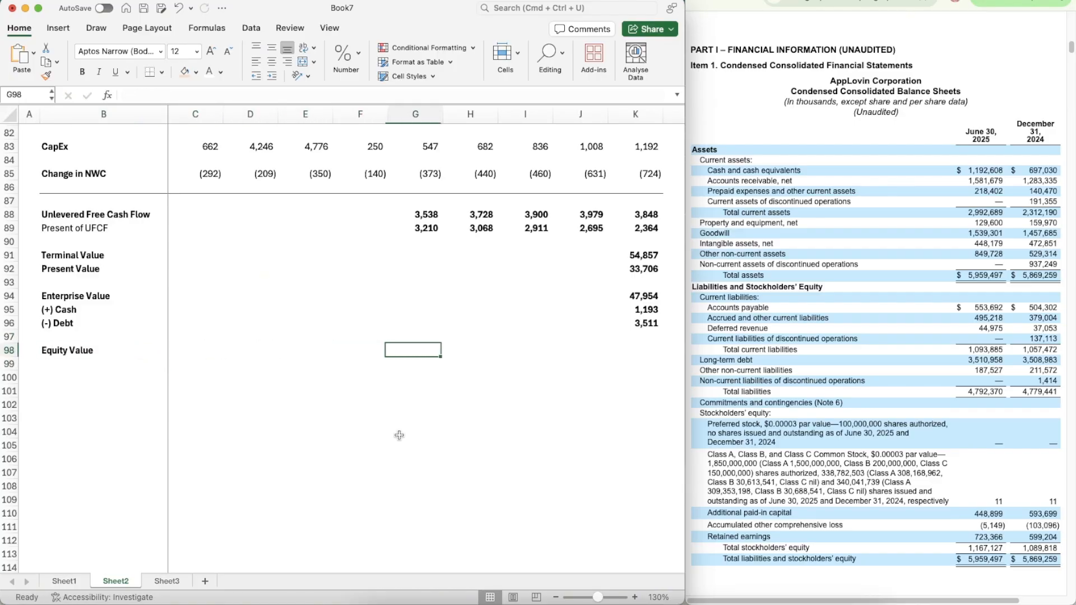
{"action": "type", "text": "="}
{"action": "key", "text": "Up"}
{"action": "key", "text": "Up"}
{"action": "key", "text": "Up"}
{"action": "key", "text": "Up"}
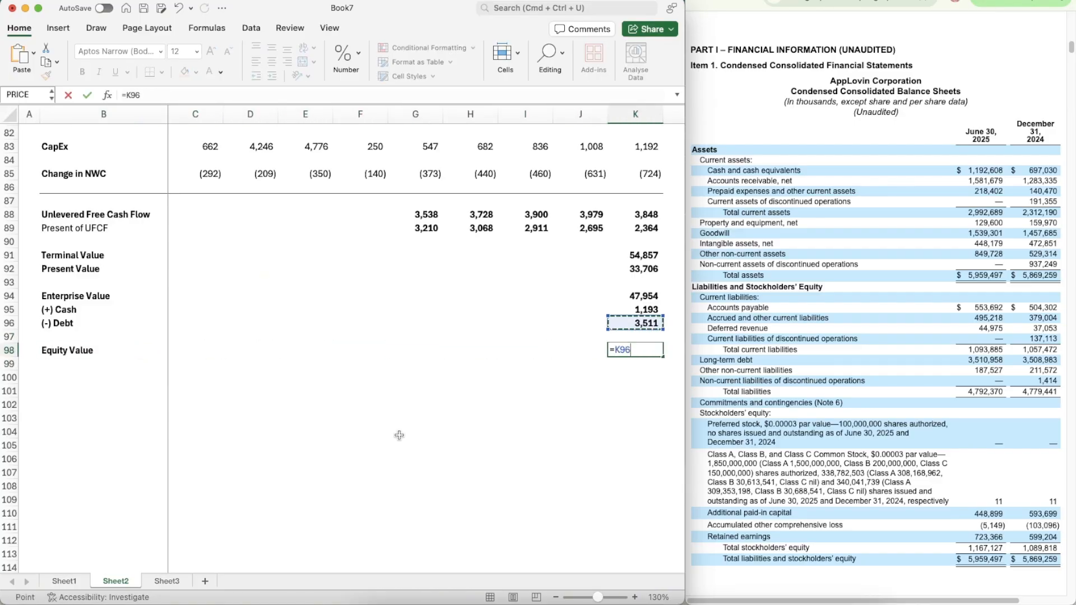
{"action": "type", "text": "+"}
{"action": "key", "text": "Up"}
{"action": "key", "text": "Up"}
{"action": "key", "text": "Up"}
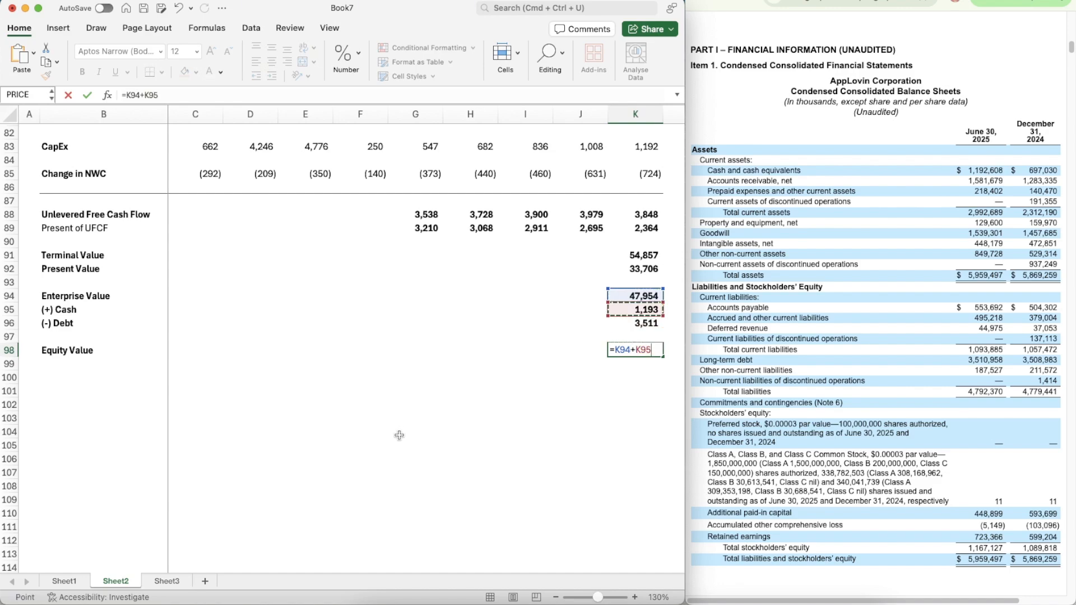
{"action": "type", "text": "-"}
{"action": "key", "text": "Up"}
{"action": "key", "text": "Up"}
{"action": "key", "text": "ctrl+Return"}
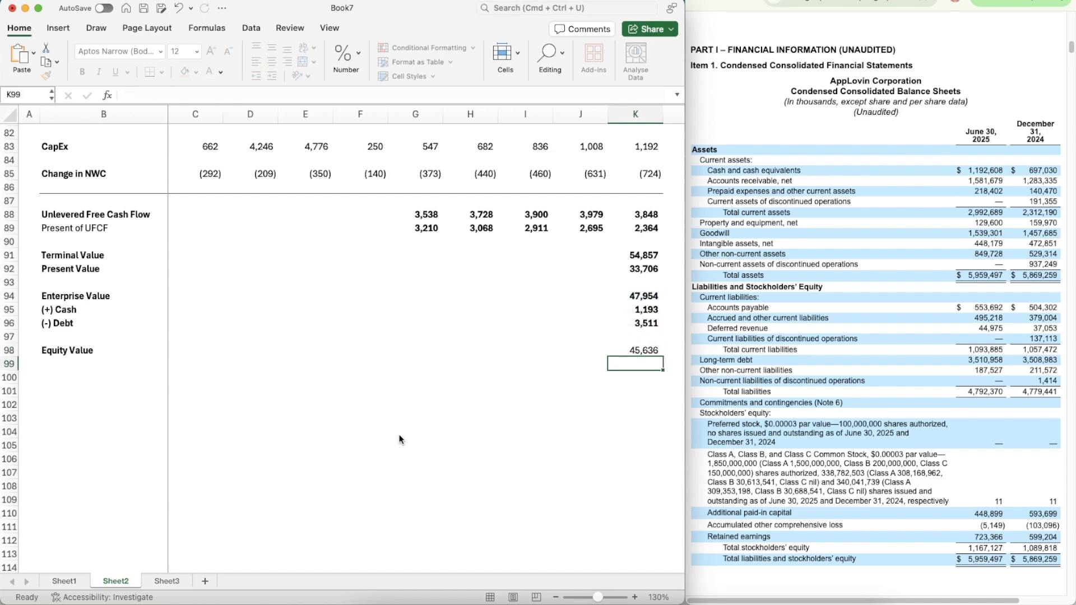
- Label B99 "Diluted Shares Outstanding" and B100 "Implied Share Price" below the equity value label
{"action": "key", "text": "Down"}
{"action": "key", "text": "Left"}
{"action": "key", "text": "Left"}
{"action": "key", "text": "Left"}
{"action": "key", "text": "Left"}
{"action": "key", "text": "Left"}
{"action": "key", "text": "Left"}
{"action": "key", "text": "Left"}
{"action": "key", "text": "Left"}
{"action": "key", "text": "Left"}
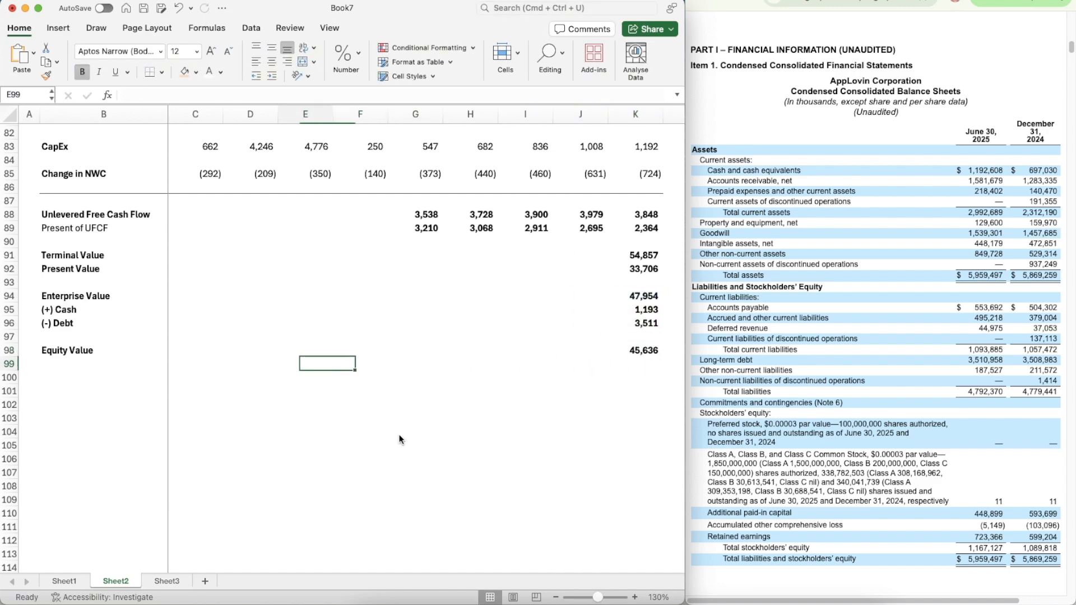
{"action": "scroll", "coordinate": [449, 453], "scroll_direction": "down", "scroll_amount": 2}
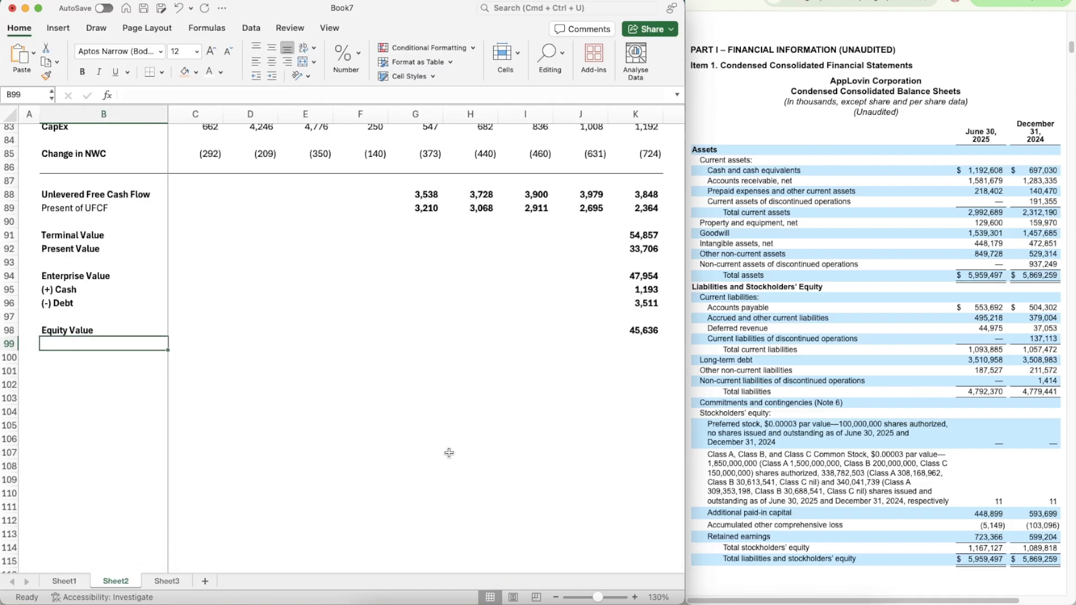
{"action": "type", "text": "Diluted S"}
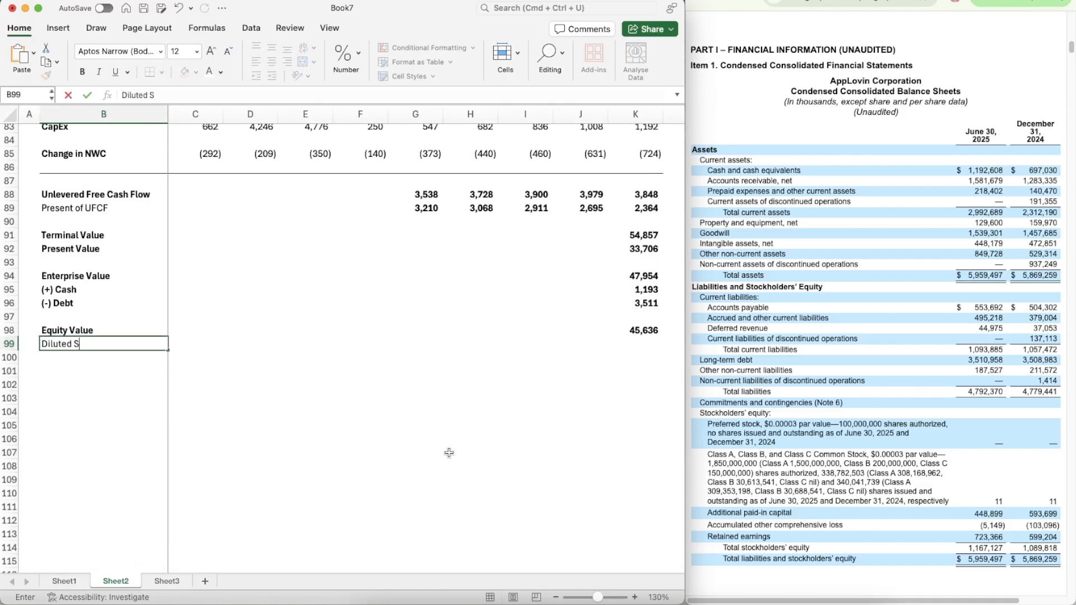
{"action": "type", "text": "hares Outstanding"}
{"action": "key", "text": "Return"}
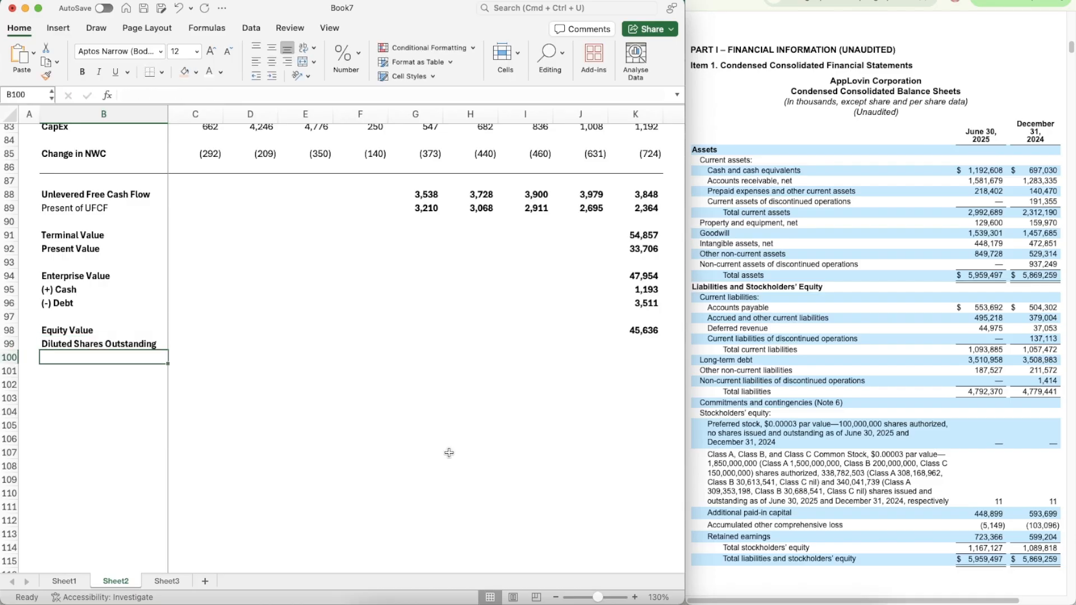
{"action": "type", "text": "Implied Share Pri"}
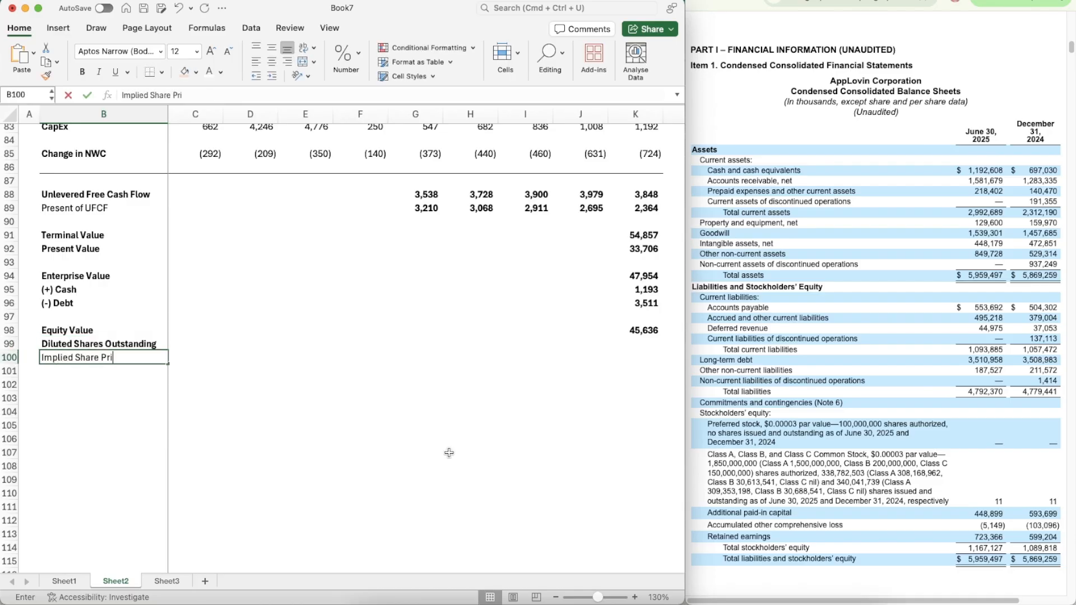
{"action": "type", "text": "ce"}
{"action": "key", "text": "Return"}
- Enter the diluted share count for the six months ended June 30, 2025 in K99 as 343.528576 (millions)
{"action": "key", "text": "Up"}
{"action": "key", "text": "Right"}
{"action": "key", "text": "Right"}
{"action": "key", "text": "Right"}
{"action": "key", "text": "Right"}
{"action": "key", "text": "Right"}
{"action": "key", "text": "Right"}
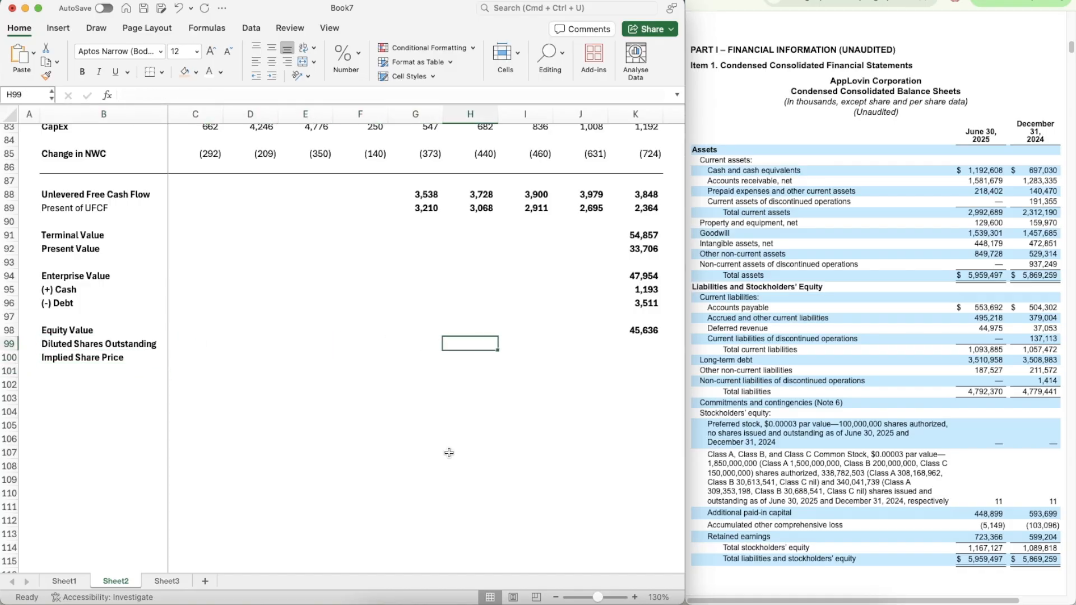
{"action": "key", "text": "Right"}
{"action": "key", "text": "Right"}
{"action": "key", "text": "Right"}
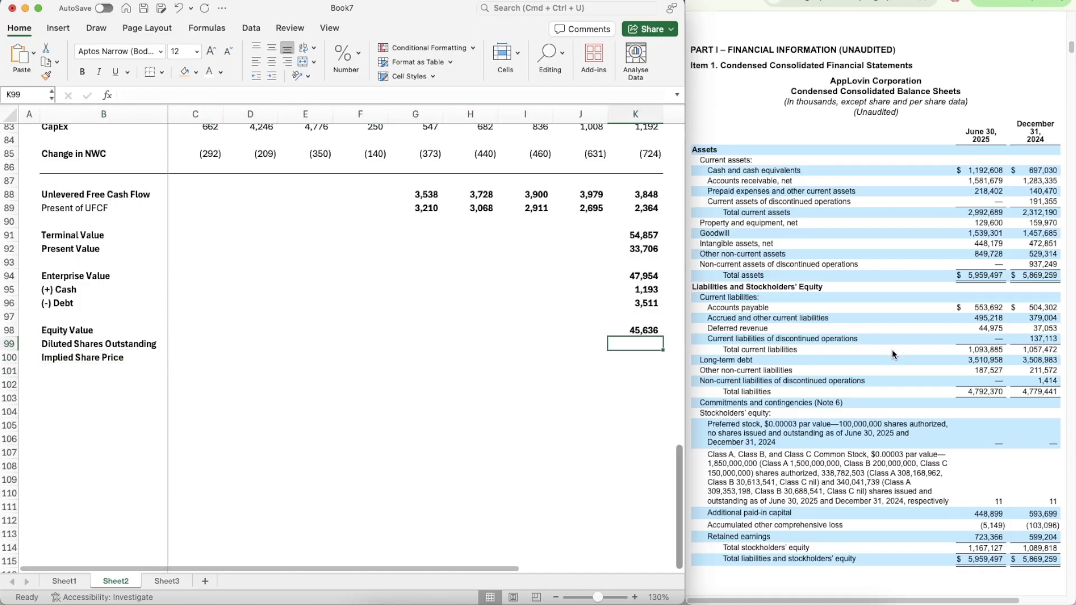
{"action": "scroll", "coordinate": [892, 350], "scroll_direction": "up", "scroll_amount": 2}
{"action": "scroll", "coordinate": [896, 347], "scroll_direction": "down", "scroll_amount": 15}
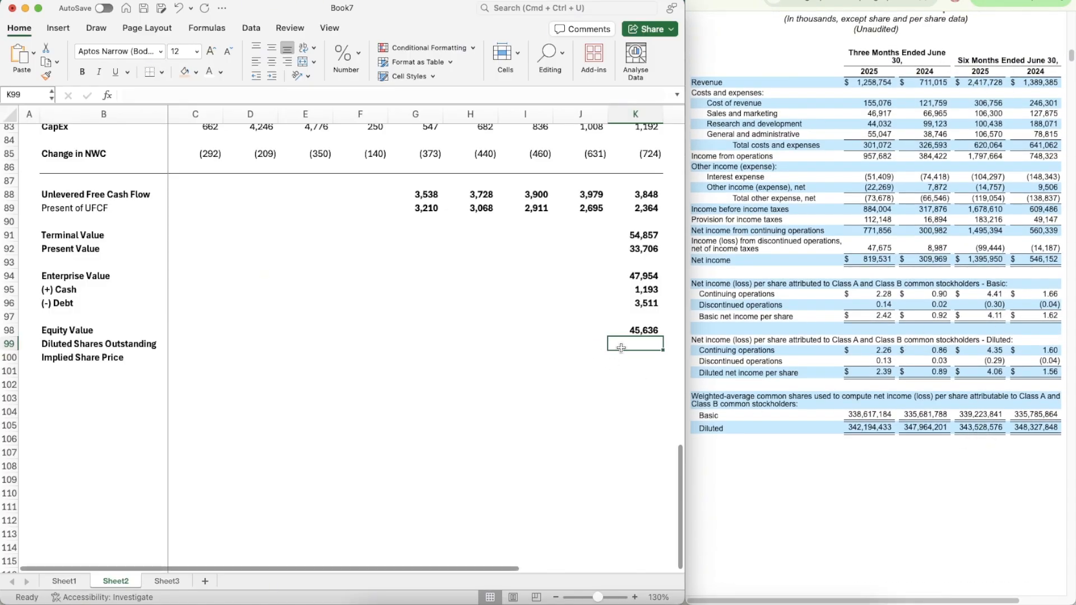
{"action": "type", "text": "34"}
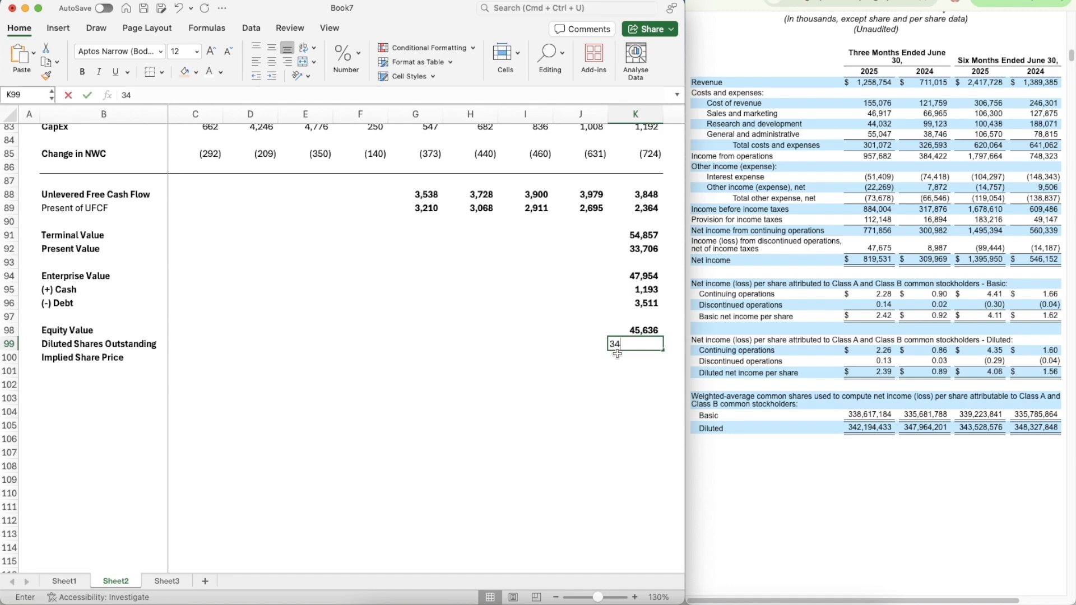
{"action": "type", "text": "3."}
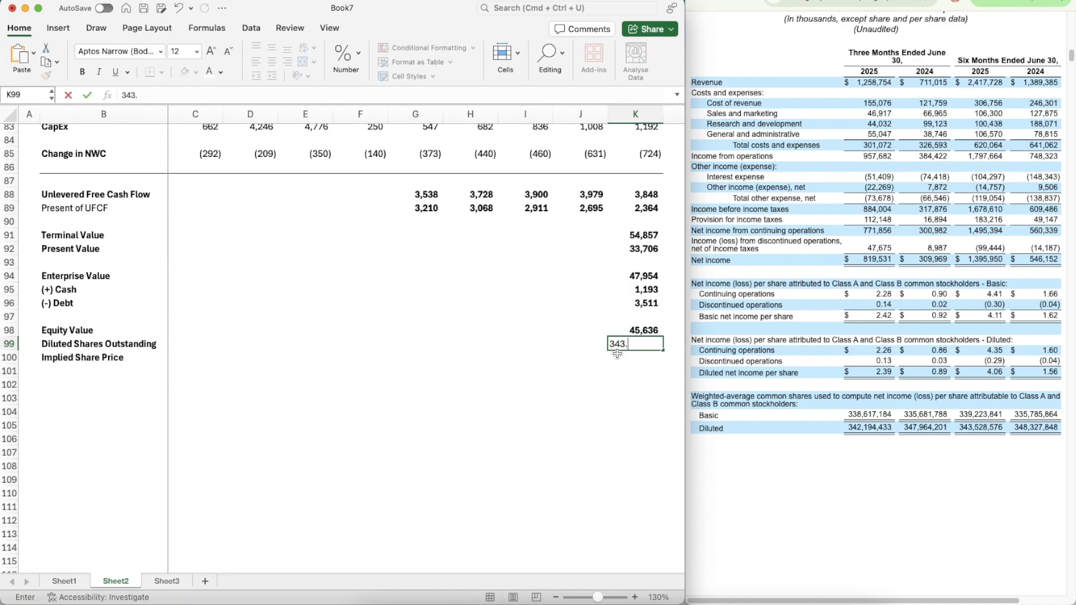
{"action": "type", "text": "528576"}
{"action": "key", "text": "Return"}
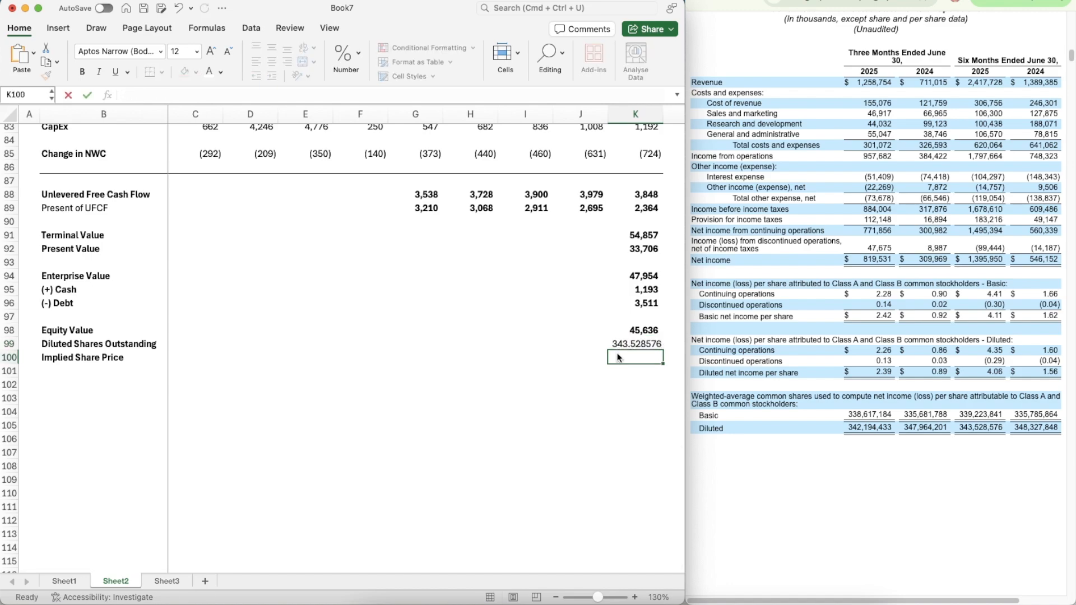
- Copy the format of the equity value in K98 to the diluted shares in K99
{"action": "key", "text": "Up"}
{"action": "key", "text": "Up"}
{"action": "key", "text": "super+shift+c"}
{"action": "key", "text": "Down"}
{"action": "key", "text": "super+shift+v"}
{"action": "key", "text": "Down"}
{"action": "key", "text": "Left"}
{"action": "key", "text": "Right"}
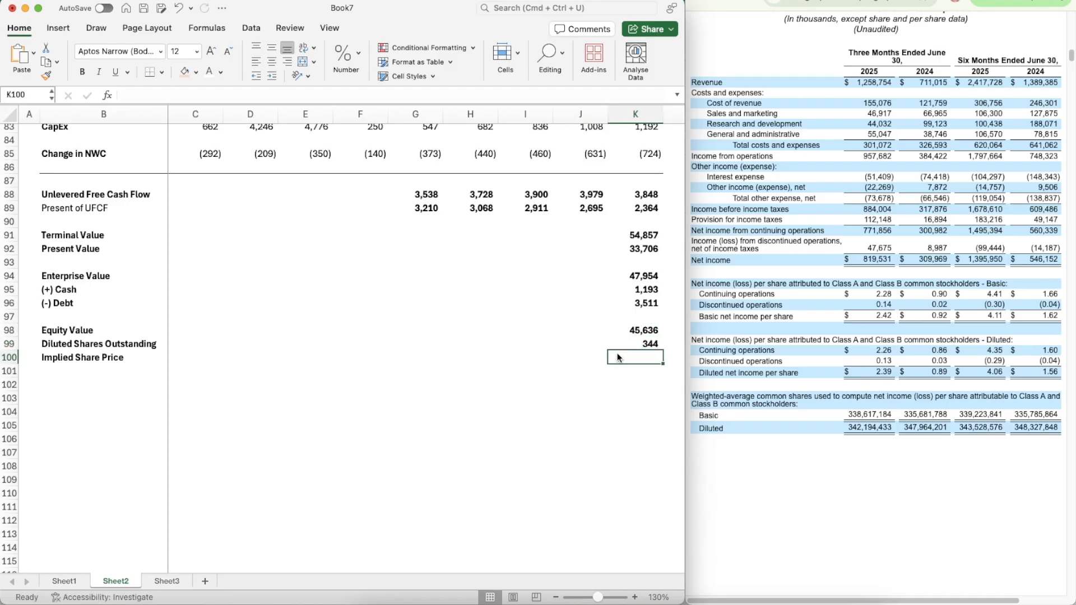
- Calculate the implied share price in K100 by dividing equity value by diluted shares with =K98/K99
{"action": "type", "text": "="}
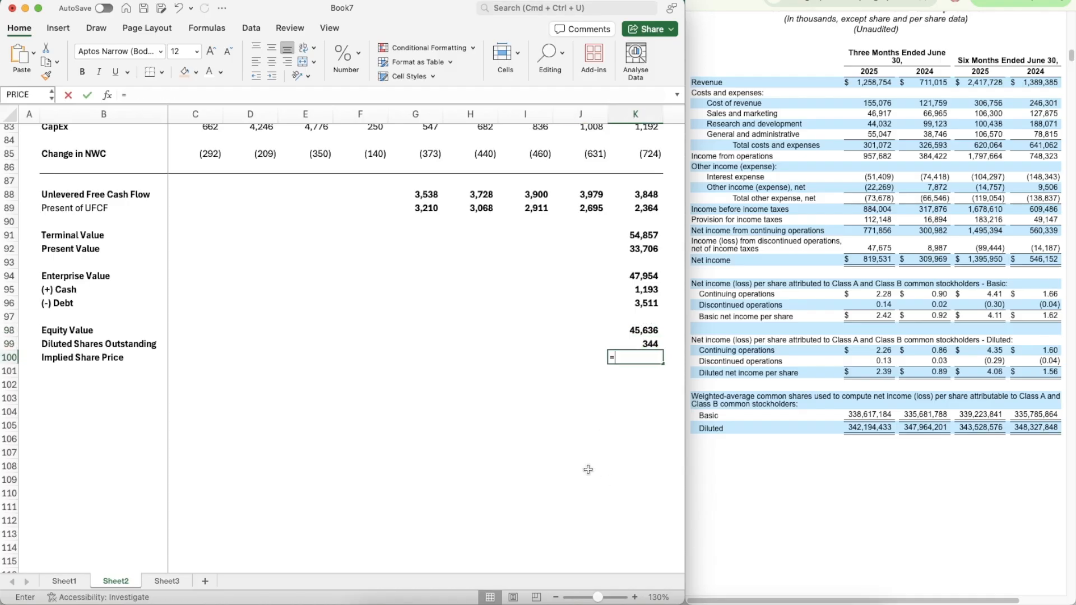
{"action": "key", "text": "Up"}
{"action": "key", "text": "Up"}
{"action": "type", "text": "/"}
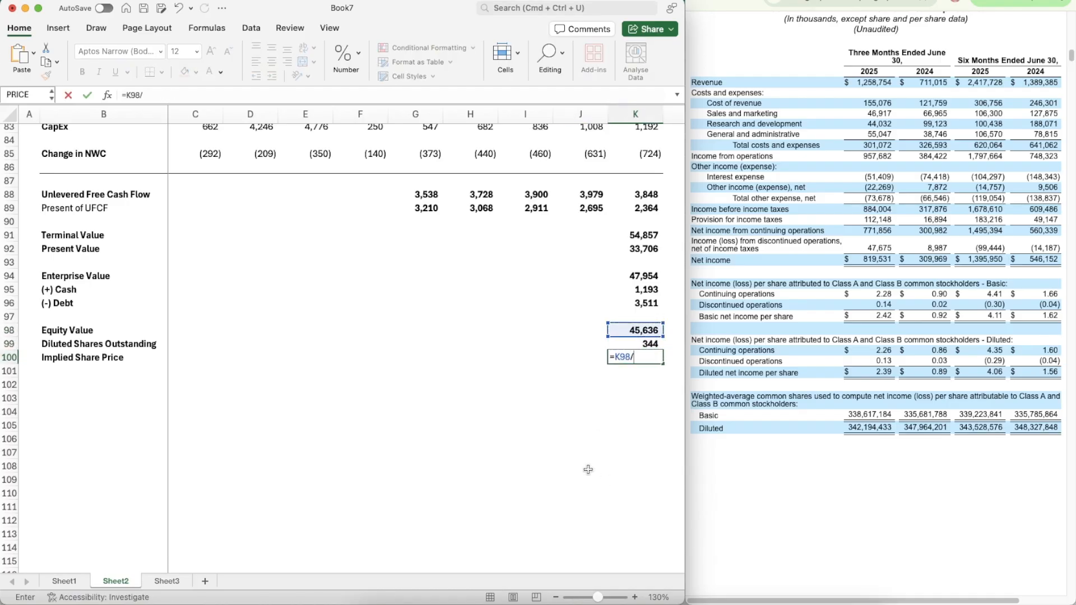
{"action": "key", "text": "Up"}
{"action": "key", "text": "Return"}
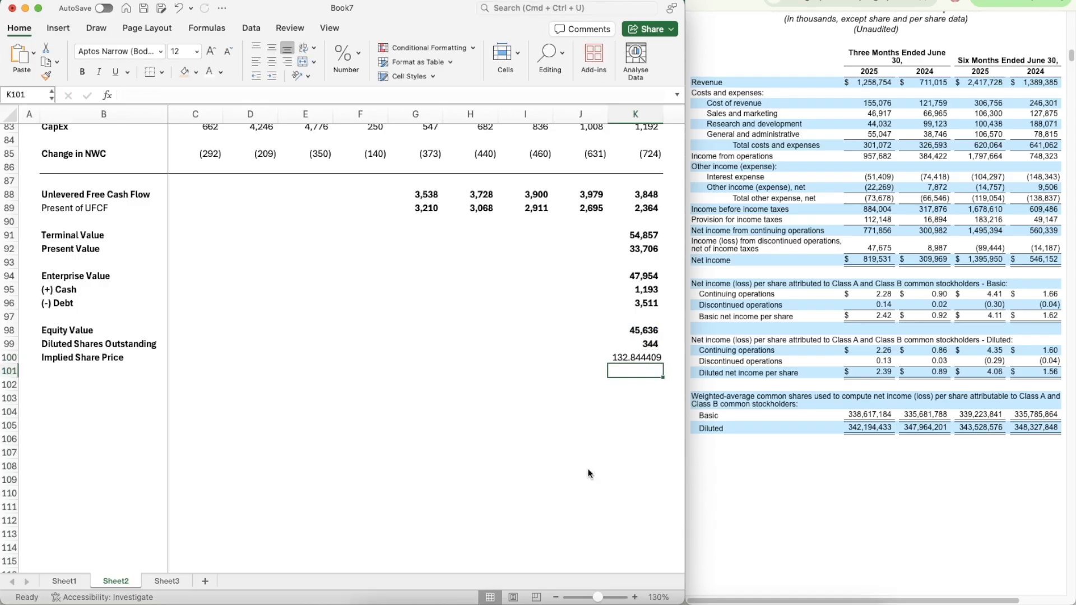
- Copy the format of the diluted shares in K99 to the implied share price in K100
{"action": "key", "text": "Up"}
{"action": "key", "text": "Up"}
{"action": "key", "text": "super+shift+c"}
{"action": "key", "text": "Down"}
{"action": "key", "text": "super+shift+v"}
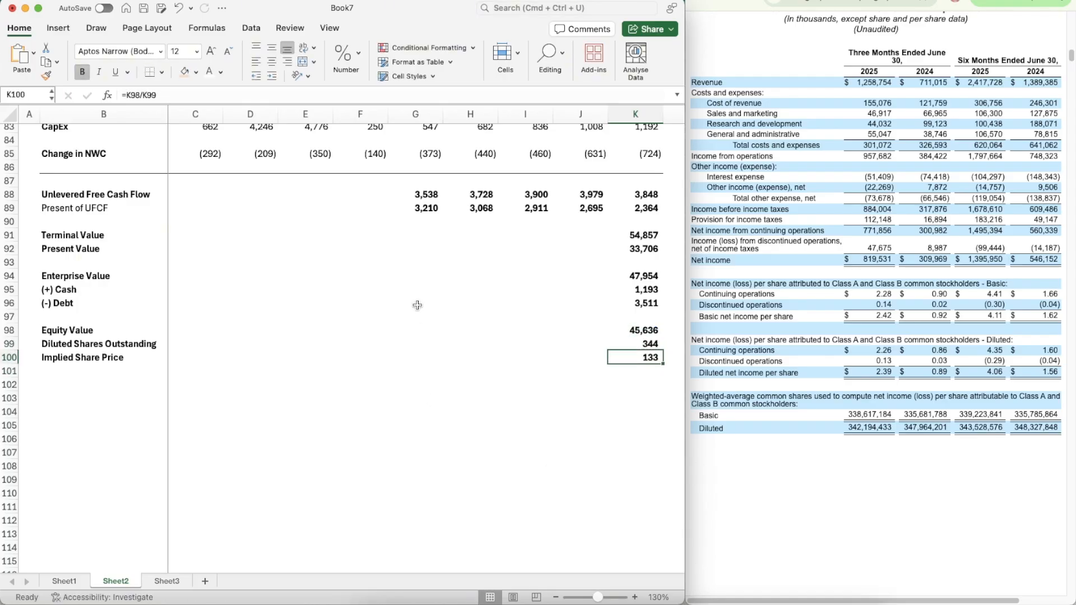
- Link the Implied price cell G4 in the model's header to the implied share price in K100
{"action": "scroll", "coordinate": [418, 305], "scroll_direction": "up", "scroll_amount": 20}
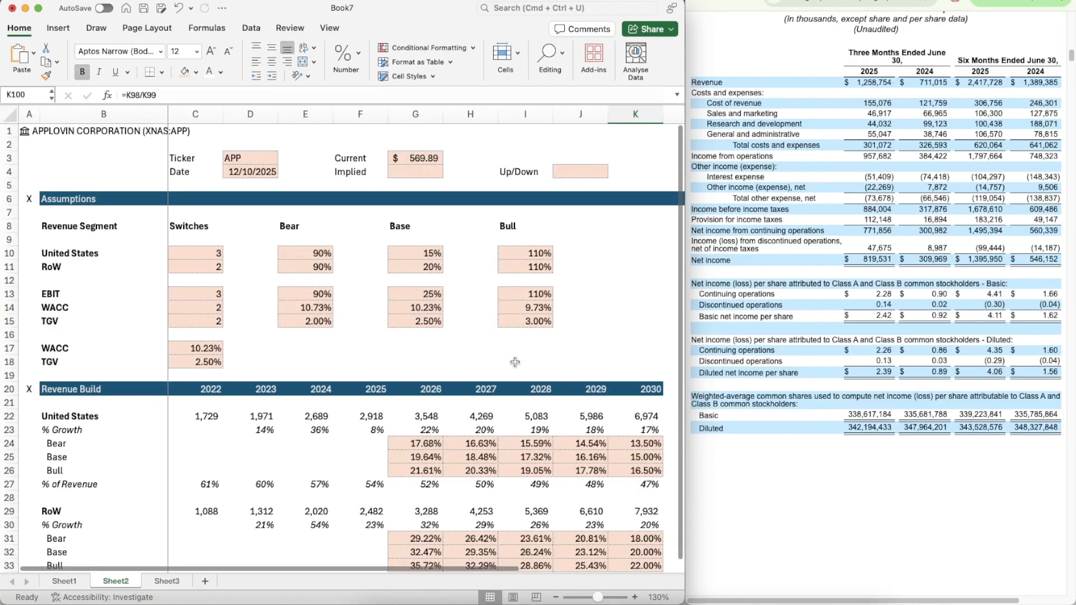
{"action": "left_click", "coordinate": [415, 168]}
{"action": "type", "text": "="}
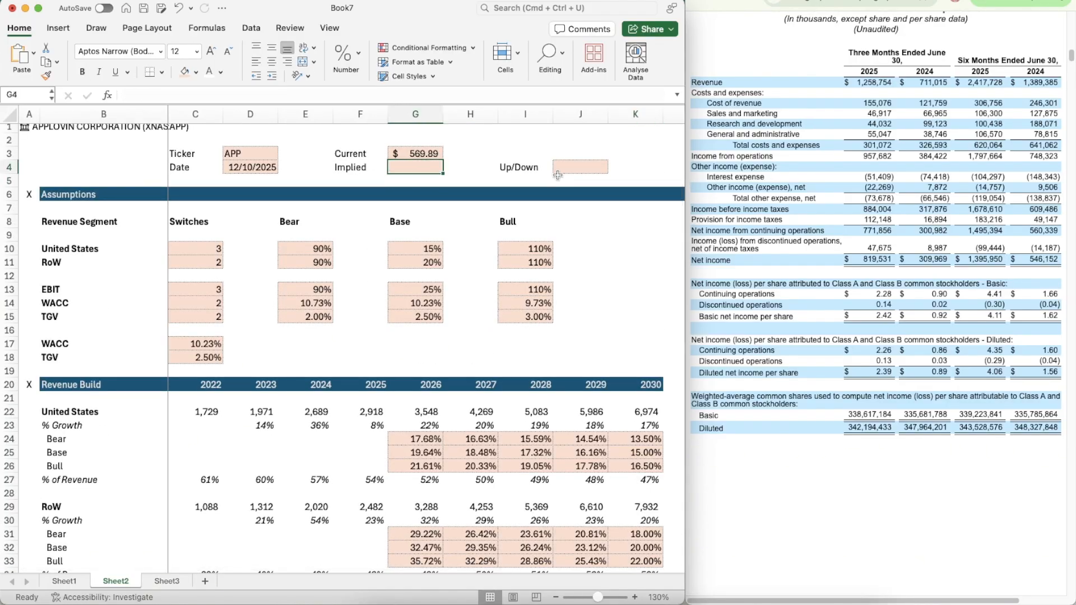
{"action": "type", "text": "A1.Price"}
{"action": "key", "text": "Return"}
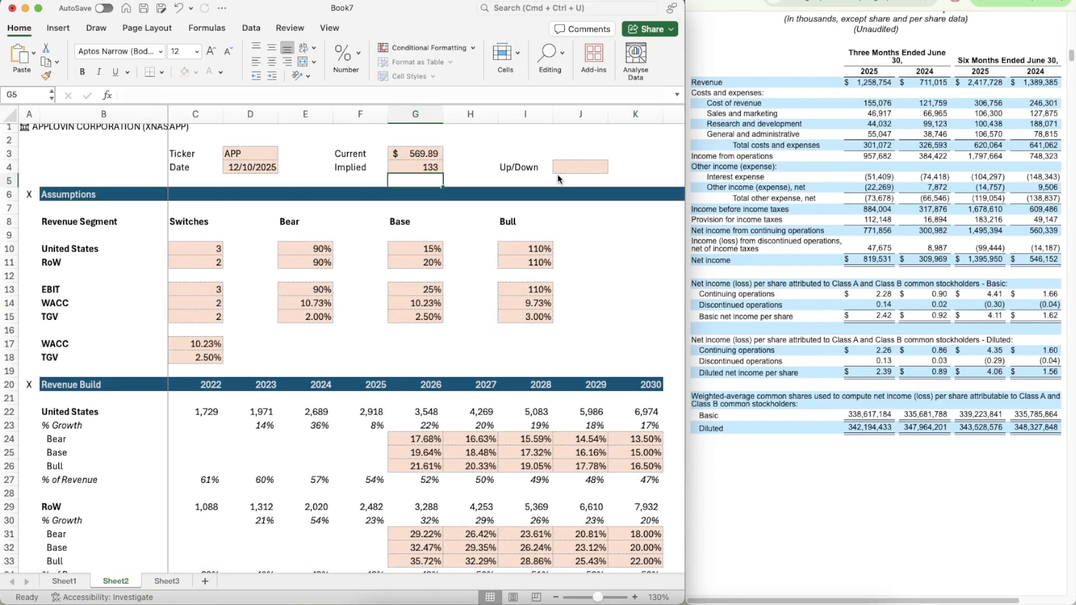
- Format the implied price in G4 as currency with two decimals
{"action": "key", "text": "Up"}
{"action": "key", "text": "Up"}
{"action": "key", "text": "Down"}
{"action": "key", "text": "ctrl+shift+4"}
{"action": "key", "text": "Right"}
{"action": "key", "text": "Right"}
{"action": "key", "text": "Right"}
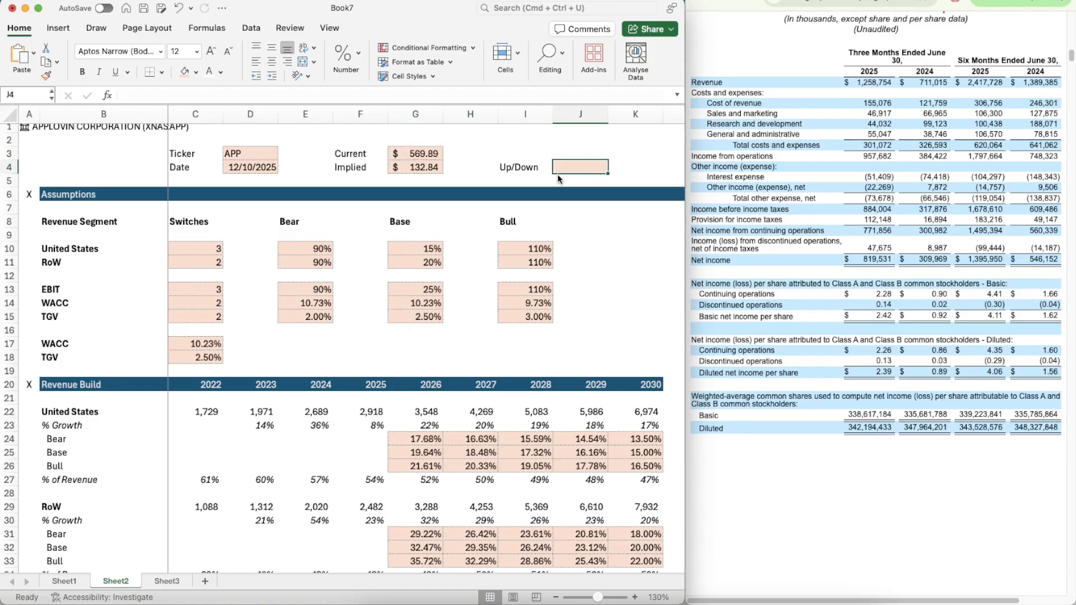
{"action": "key", "text": "Left"}
{"action": "key", "text": "Left"}
{"action": "key", "text": "Left"}
- Set the United States switch in C10 and the EBIT switch in C13 to 2 for the base case
{"action": "left_click", "coordinate": [191, 247]}
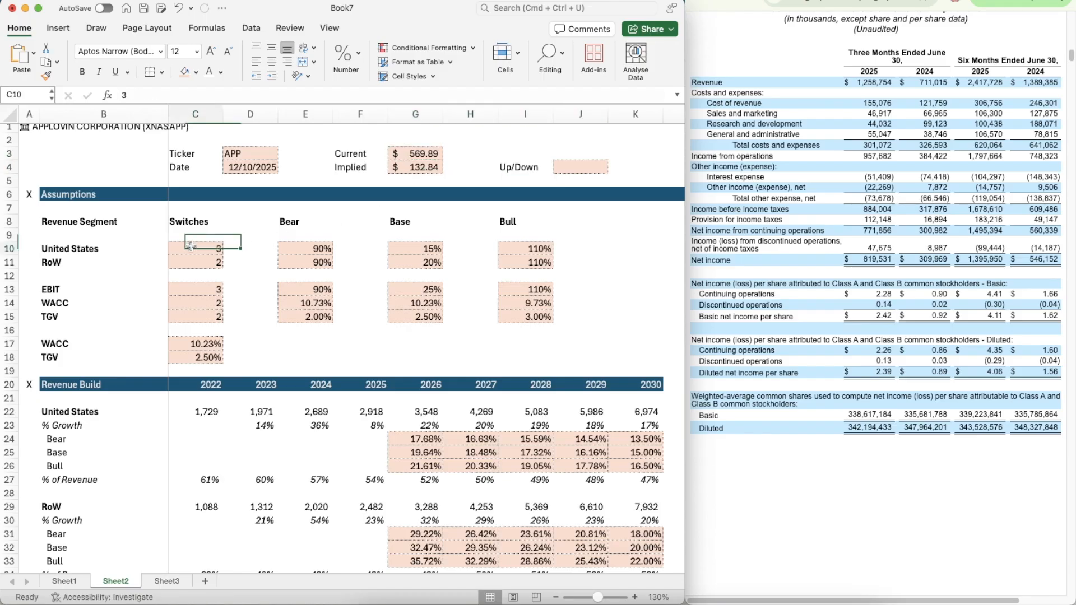
{"action": "type", "text": "2"}
{"action": "key", "text": "Return"}
{"action": "key", "text": "Down"}
{"action": "key", "text": "Down"}
{"action": "type", "text": "2"}
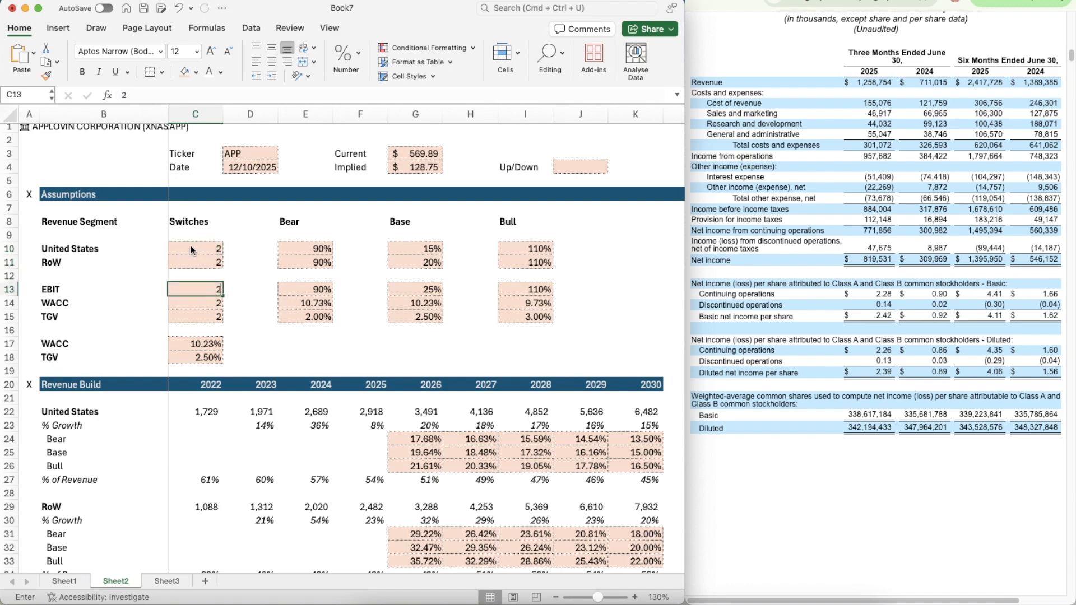
{"action": "key", "text": "Tab"}
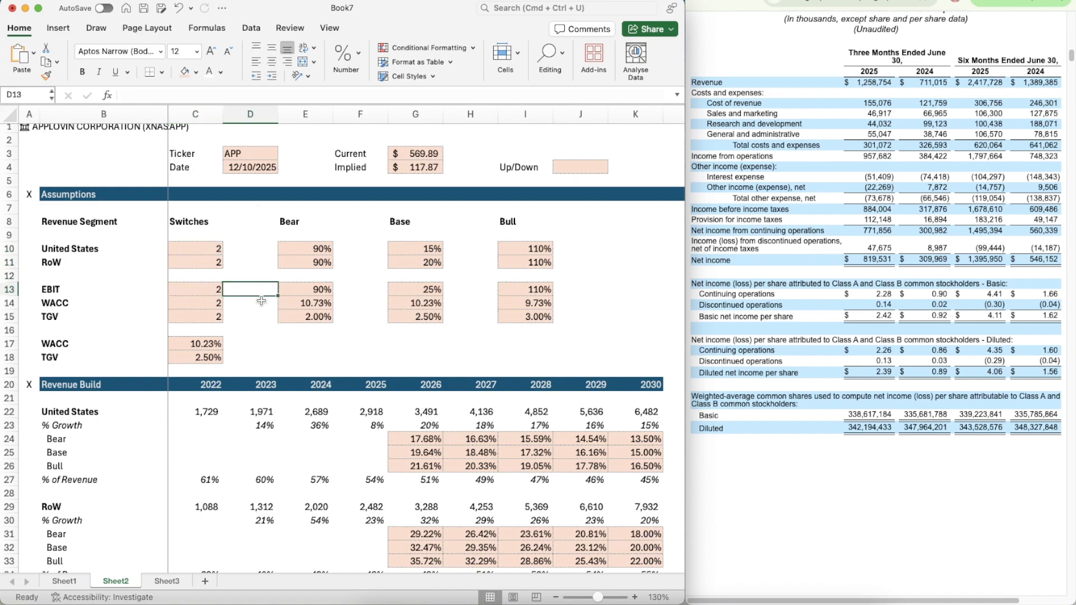
- Calculate the Up/Down in J4 by comparing the implied price with the current price, using =G4/G3-1
{"action": "scroll", "coordinate": [261, 301], "scroll_direction": "up", "scroll_amount": 1}
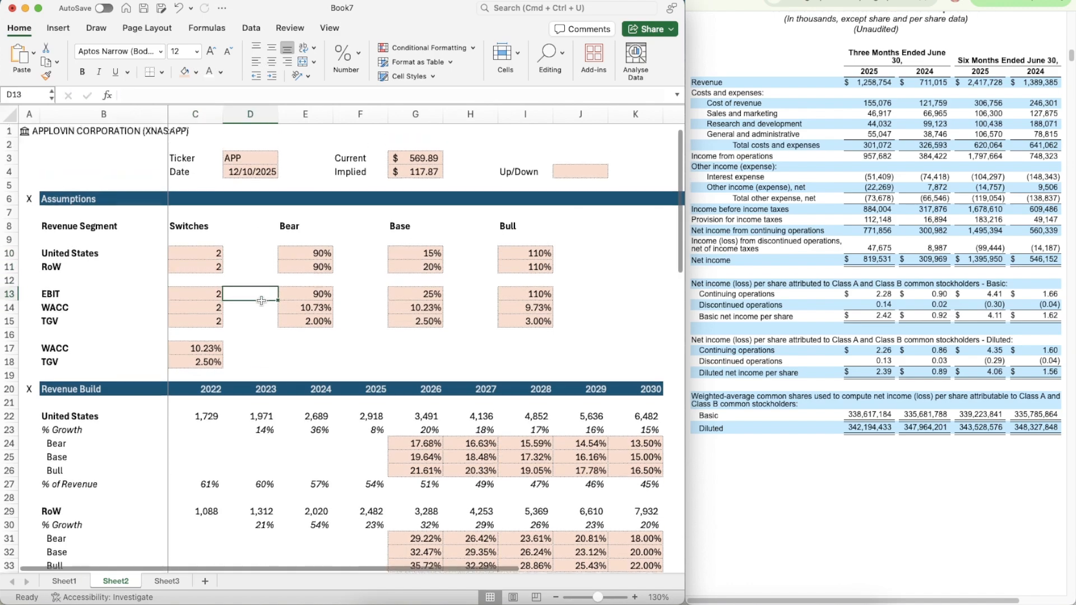
{"action": "left_click", "coordinate": [576, 167]}
{"action": "type", "text": "="}
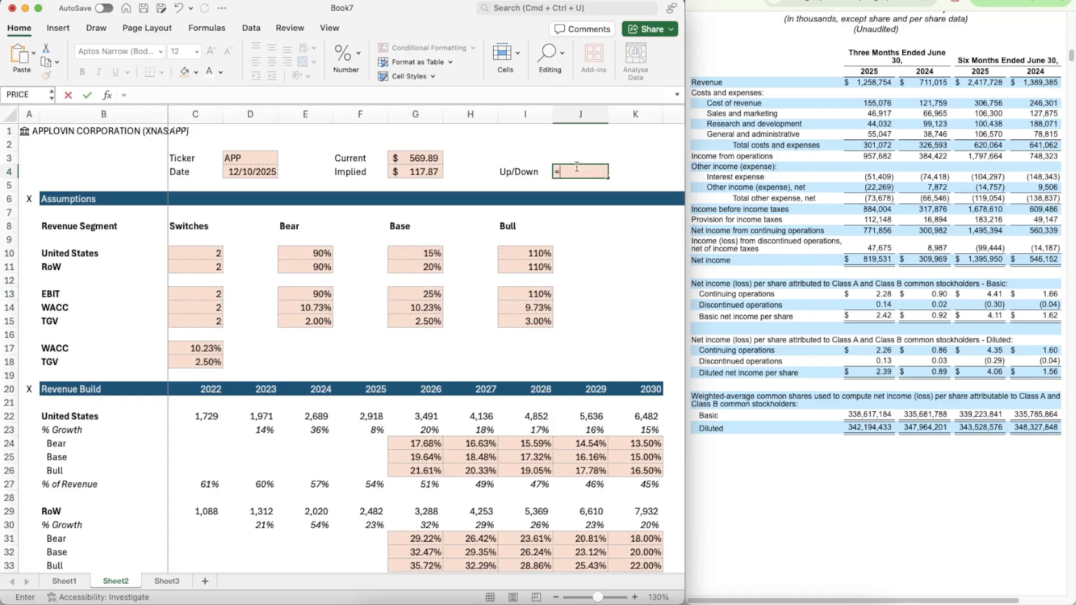
{"action": "key", "text": "Left"}
{"action": "key", "text": "Left"}
{"action": "key", "text": "Left"}
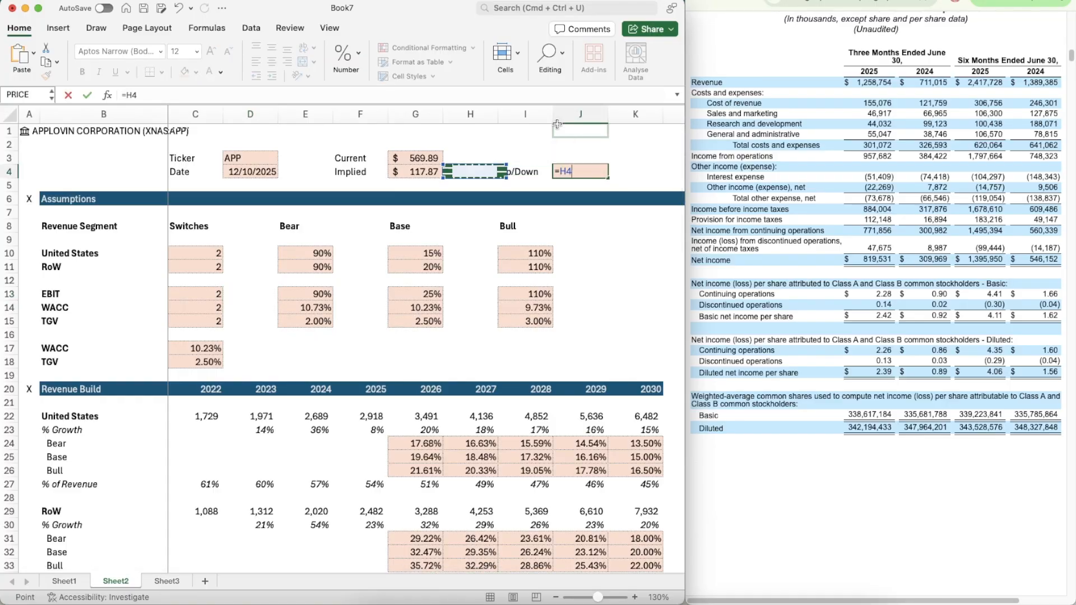
{"action": "type", "text": "/"}
{"action": "key", "text": "Left"}
{"action": "key", "text": "Left"}
{"action": "key", "text": "Left"}
{"action": "key", "text": "Left"}
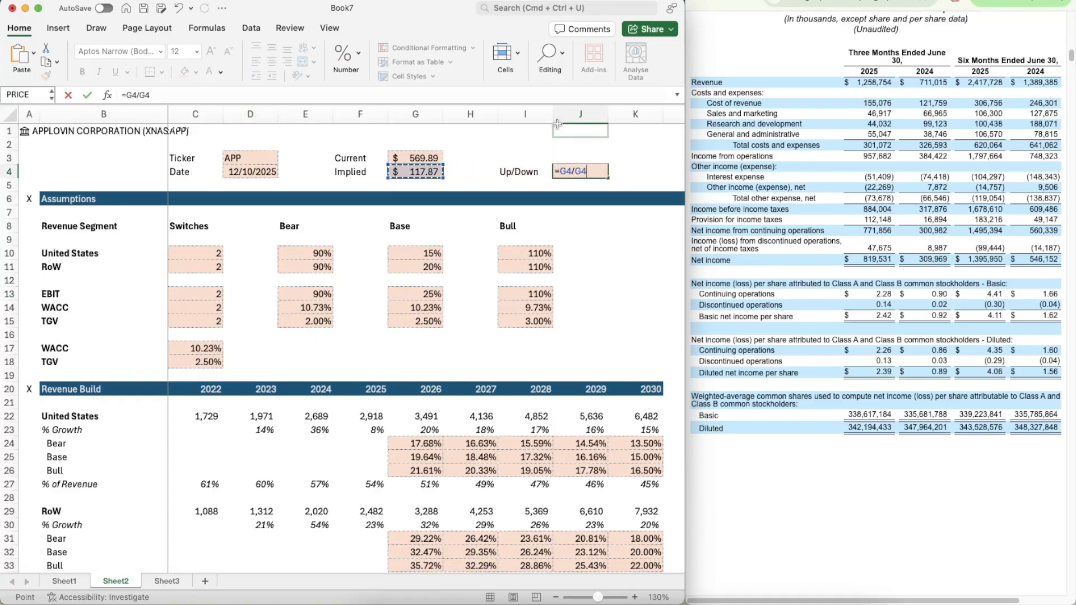
{"action": "key", "text": "Right"}
{"action": "key", "text": "Up"}
{"action": "type", "text": "-1"}
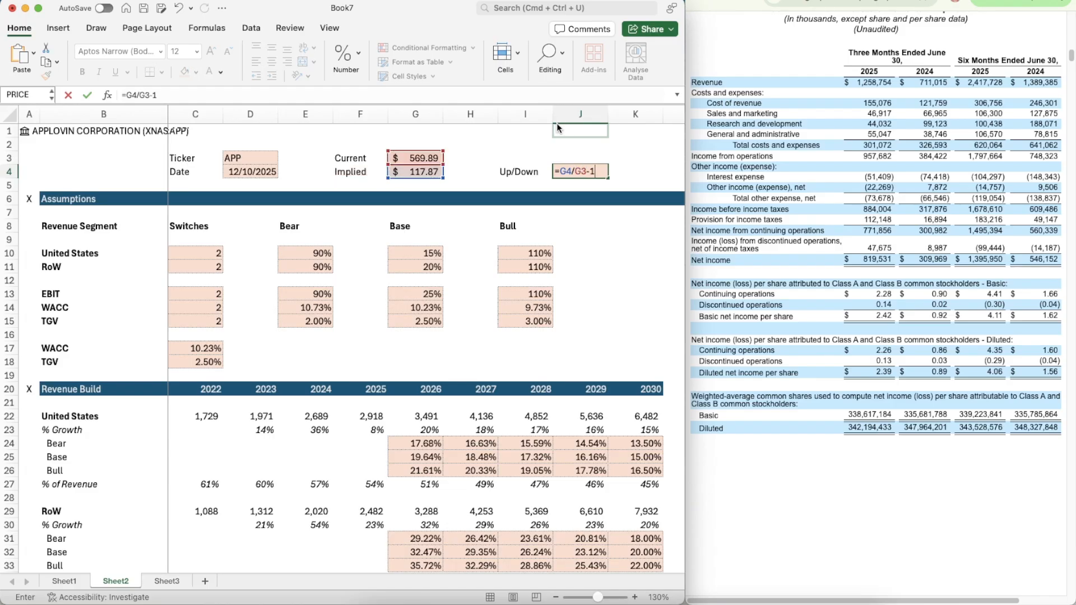
{"action": "key", "text": "ctrl+Return"}
- Format the Up/Down result in J4 as a percentage
{"action": "left_click", "coordinate": [345, 55]}
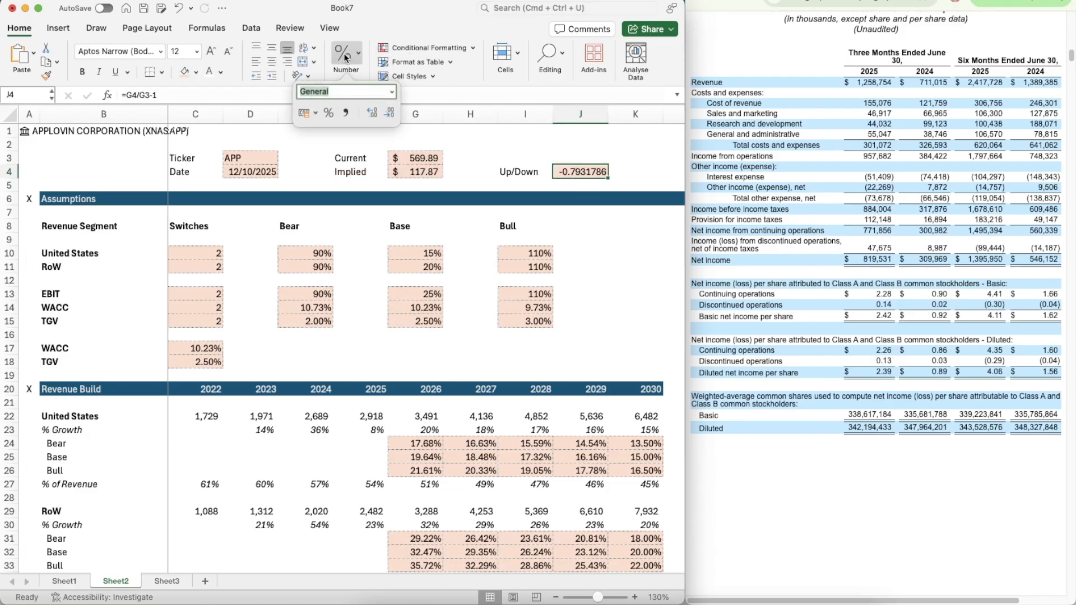
{"action": "left_click", "coordinate": [329, 113]}
{"action": "left_click", "coordinate": [546, 144]}
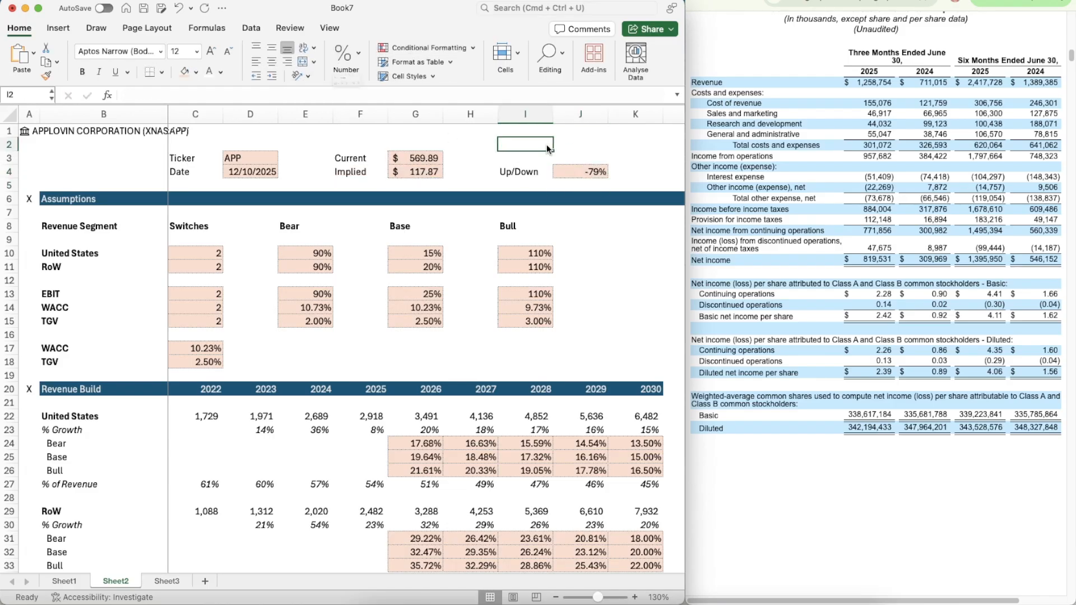
- Set the United States, RoW, EBIT, WACC and TGV switches in column C to 3 to test the bull case
{"action": "left_click", "coordinate": [195, 249]}
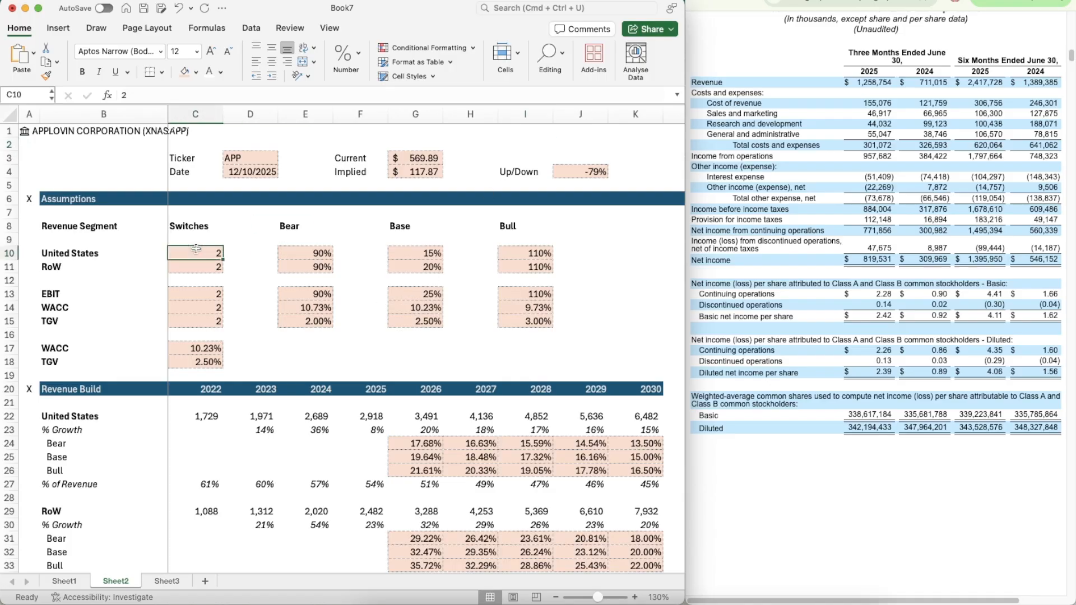
{"action": "type", "text": "3"}
{"action": "key", "text": "Return"}
{"action": "type", "text": "3"}
{"action": "key", "text": "Return"}
{"action": "key", "text": "Return"}
{"action": "type", "text": "3"}
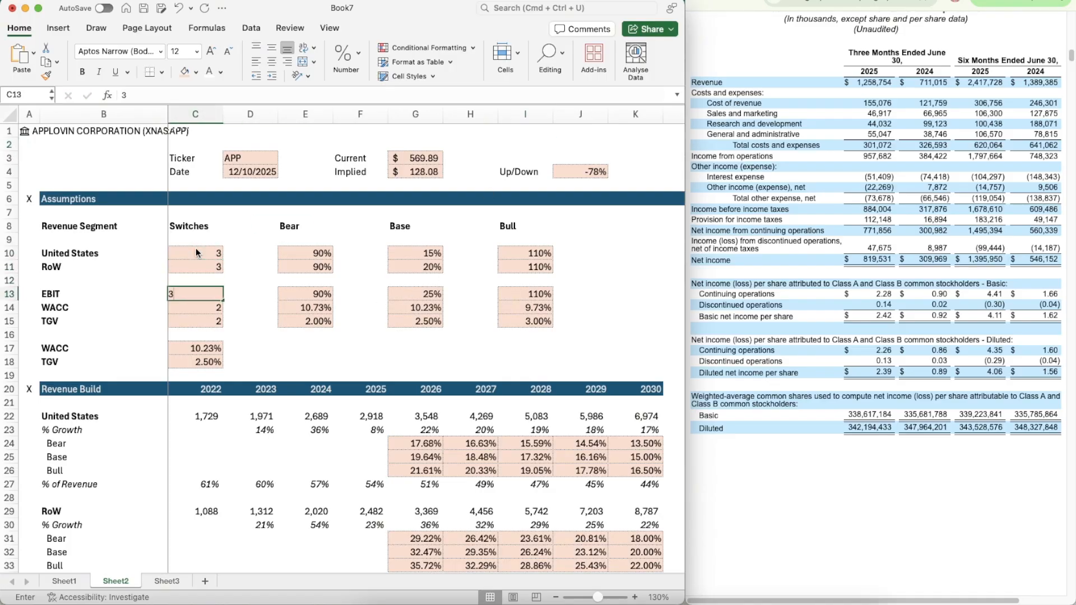
{"action": "key", "text": "Return"}
{"action": "type", "text": "3"}
{"action": "key", "text": "Return"}
{"action": "type", "text": "3"}
{"action": "key", "text": "Return"}
{"action": "key", "text": "Up"}
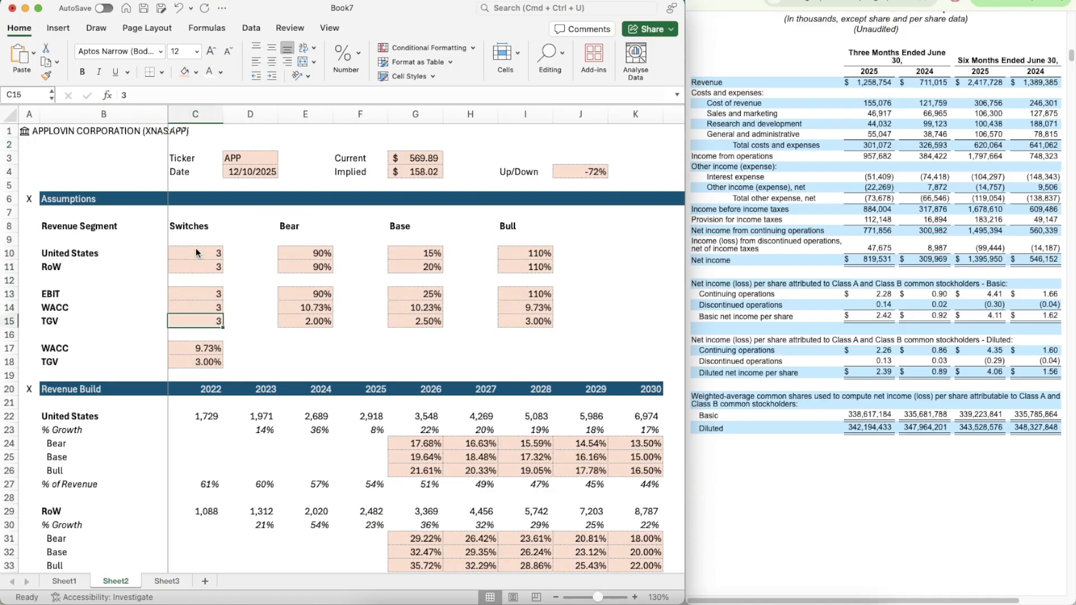
- Return all five scenario switches, from TGV in C15 up to United States in C10, to 2 for the base case
{"action": "type", "text": "2"}
{"action": "key", "text": "Up"}
{"action": "type", "text": "2"}
{"action": "key", "text": "Up"}
{"action": "type", "text": "2"}
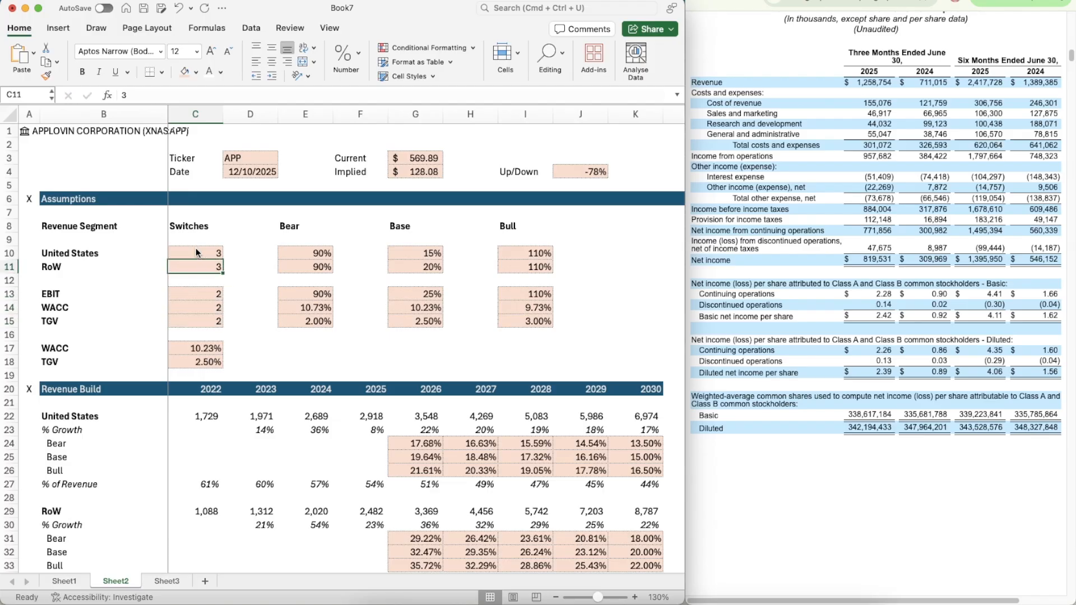
{"action": "key", "text": "Up"}
{"action": "key", "text": "Up"}
{"action": "type", "text": "2"}
{"action": "key", "text": "Up"}
{"action": "type", "text": "2"}
{"action": "key", "text": "Up"}
{"action": "scroll", "coordinate": [520, 410], "scroll_direction": "down", "scroll_amount": 2}
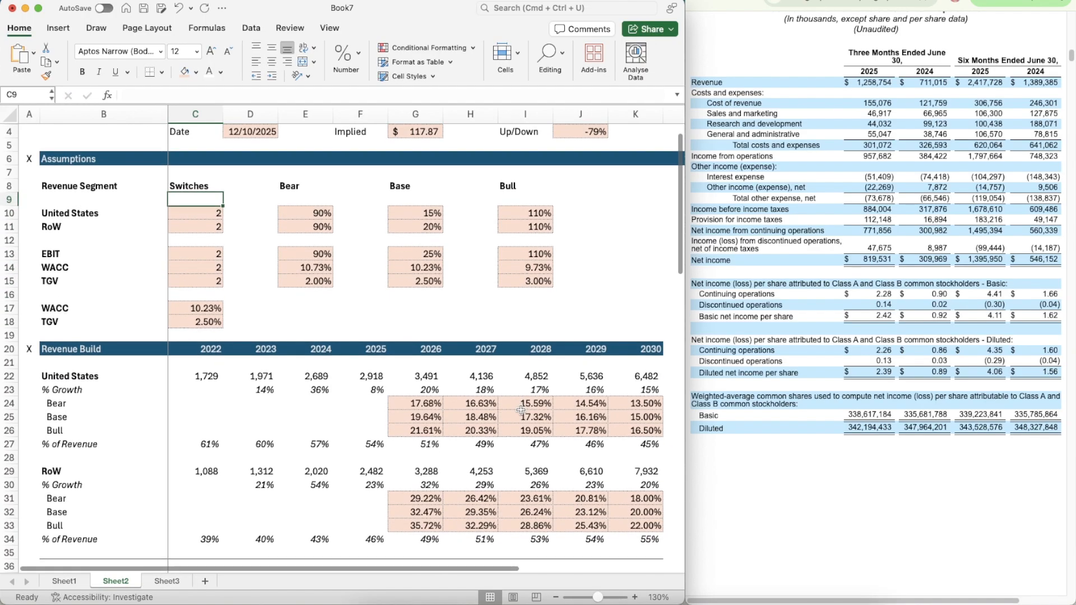
{"action": "scroll", "coordinate": [521, 410], "scroll_direction": "up", "scroll_amount": 2}
{"action": "scroll", "coordinate": [521, 410], "scroll_direction": "down", "scroll_amount": 1}
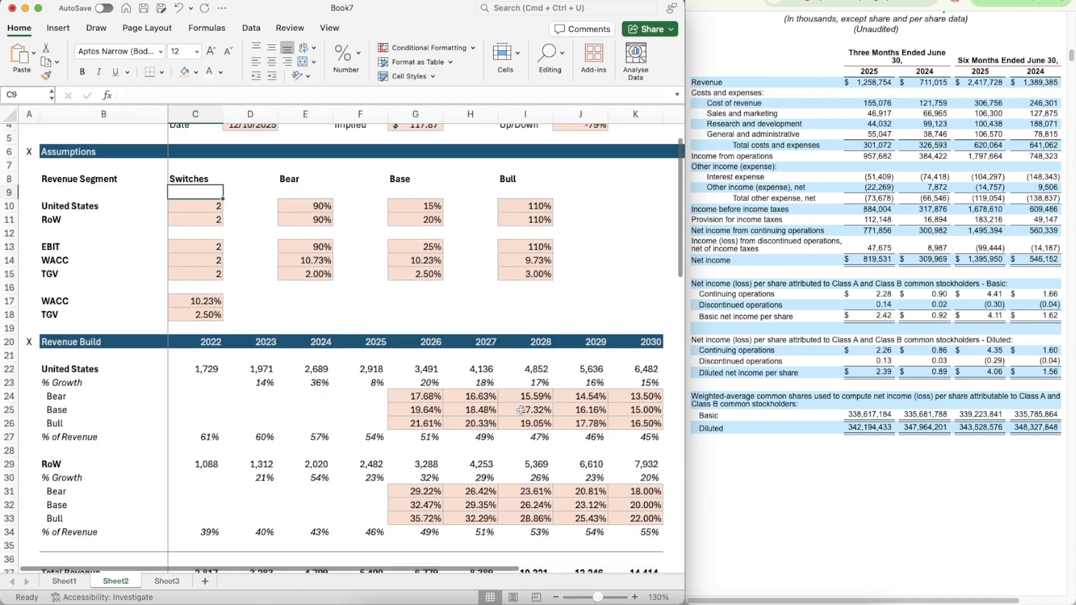
{"action": "scroll", "coordinate": [521, 411], "scroll_direction": "up", "scroll_amount": 1}
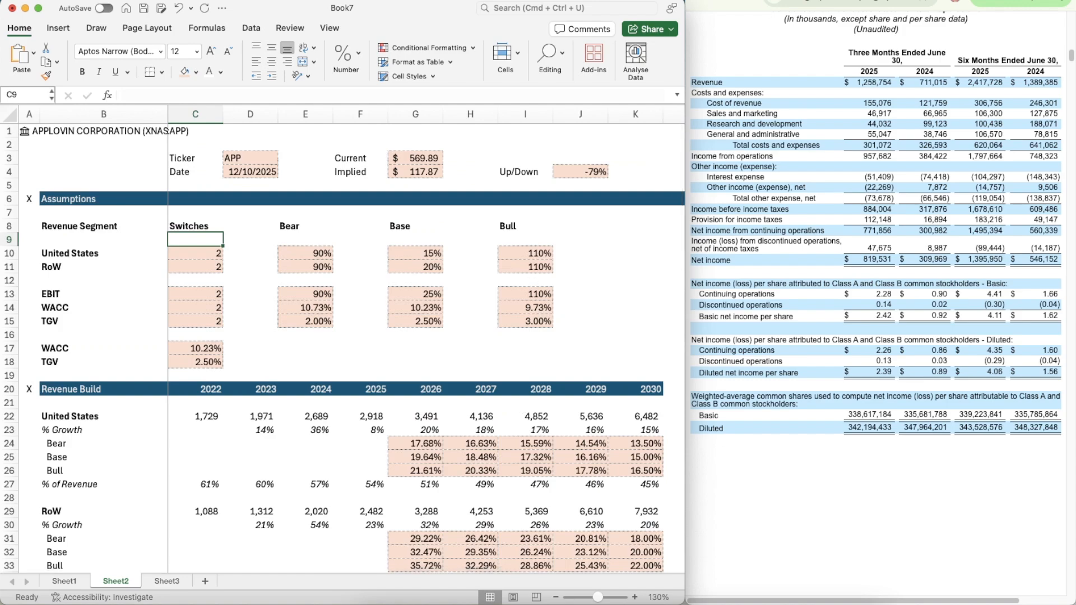
- Switch to CNBC in the browser, open the Applovin Corp quote and show its 5Y price chart
{"action": "left_click", "coordinate": [785, 0]}
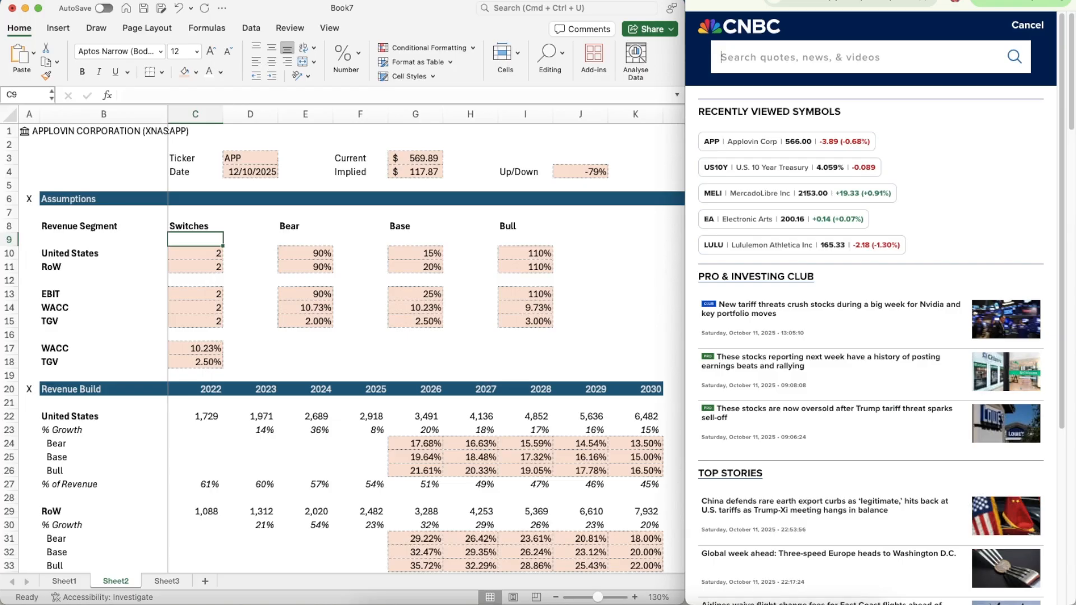
{"action": "left_click", "coordinate": [738, 140]}
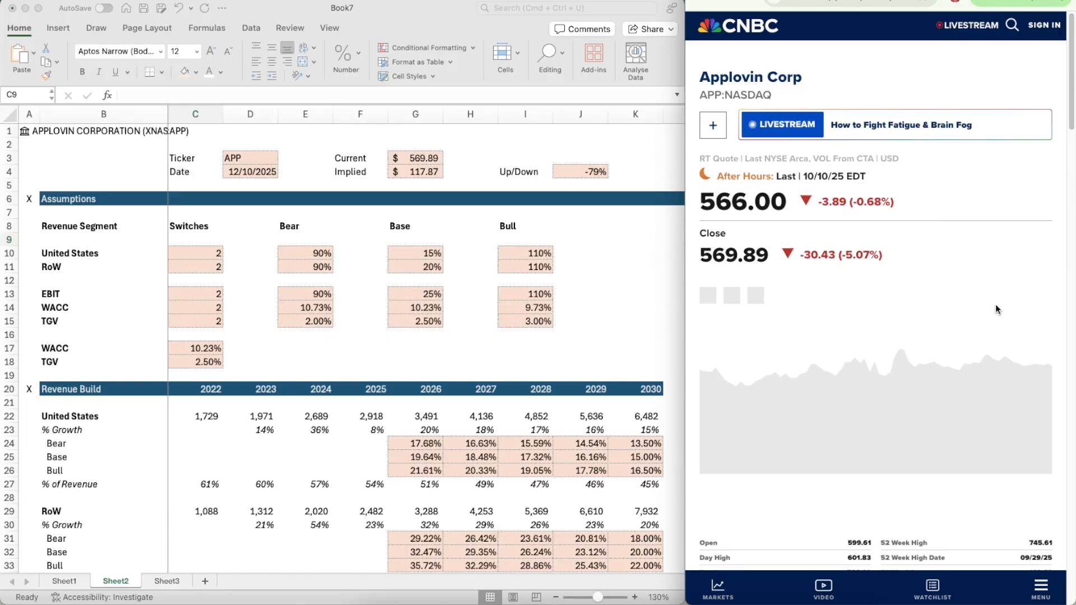
{"action": "scroll", "coordinate": [995, 303], "scroll_direction": "down", "scroll_amount": 3}
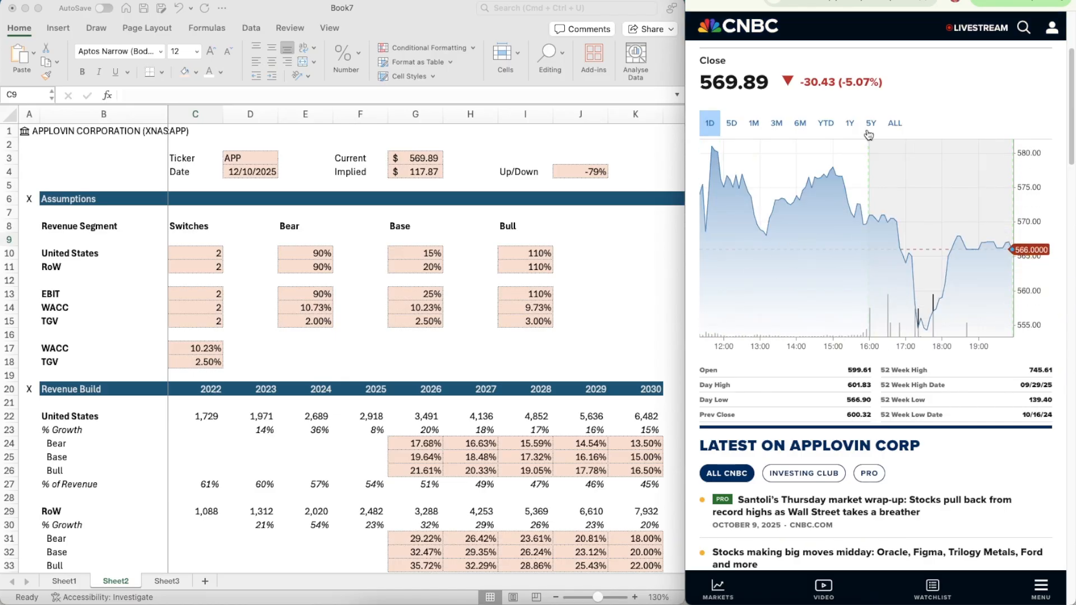
{"action": "left_click", "coordinate": [868, 133]}
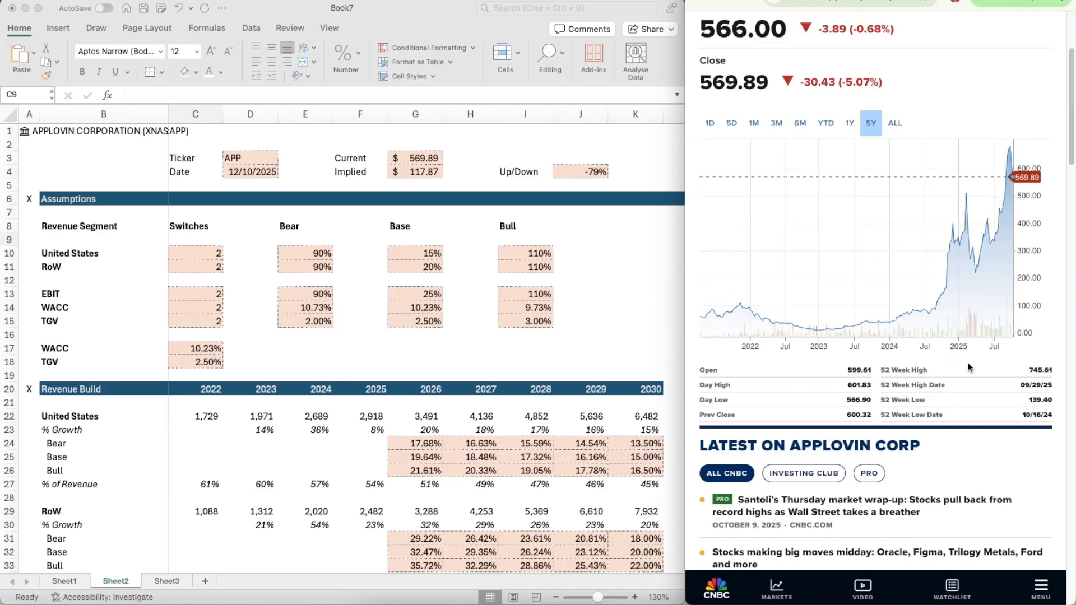
{"action": "mouse_move", "coordinate": [980, 251]}
- Review the Sheet2 model from the revenue build through the income statement, cash flow items and DCF to the implied share price
{"action": "scroll", "coordinate": [560, 423], "scroll_direction": "down", "scroll_amount": 5}
{"action": "scroll", "coordinate": [560, 423], "scroll_direction": "down", "scroll_amount": 1}
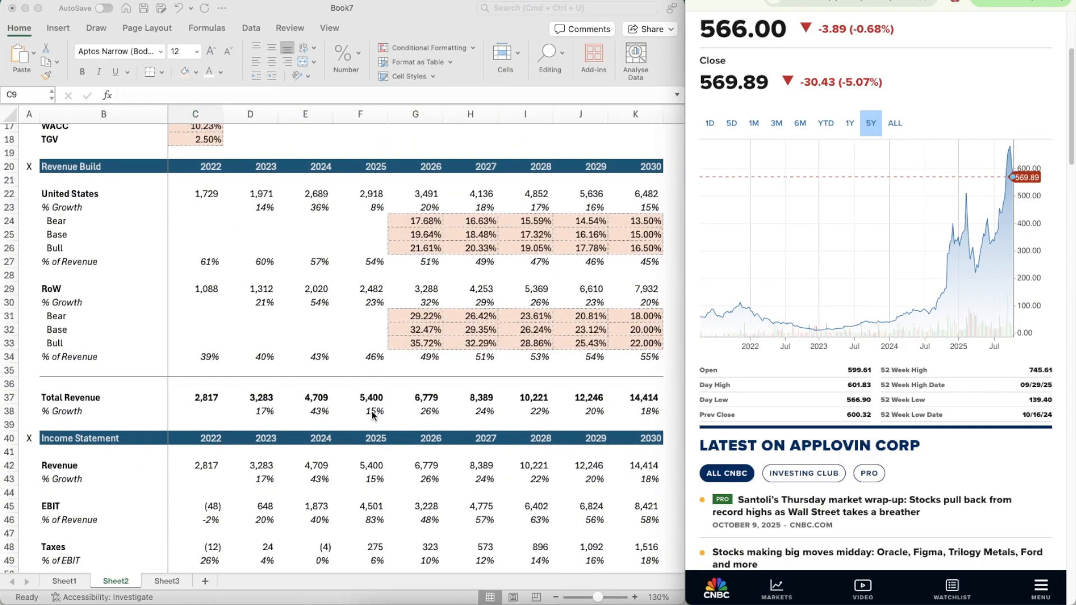
{"action": "scroll", "coordinate": [371, 411], "scroll_direction": "down", "scroll_amount": 4}
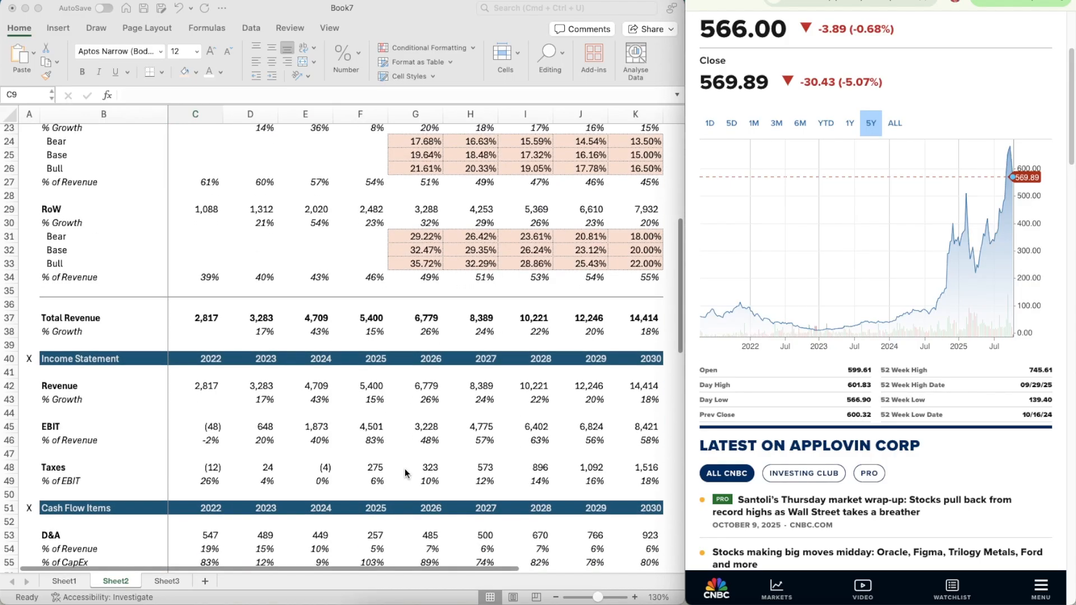
{"action": "scroll", "coordinate": [404, 473], "scroll_direction": "down", "scroll_amount": 1}
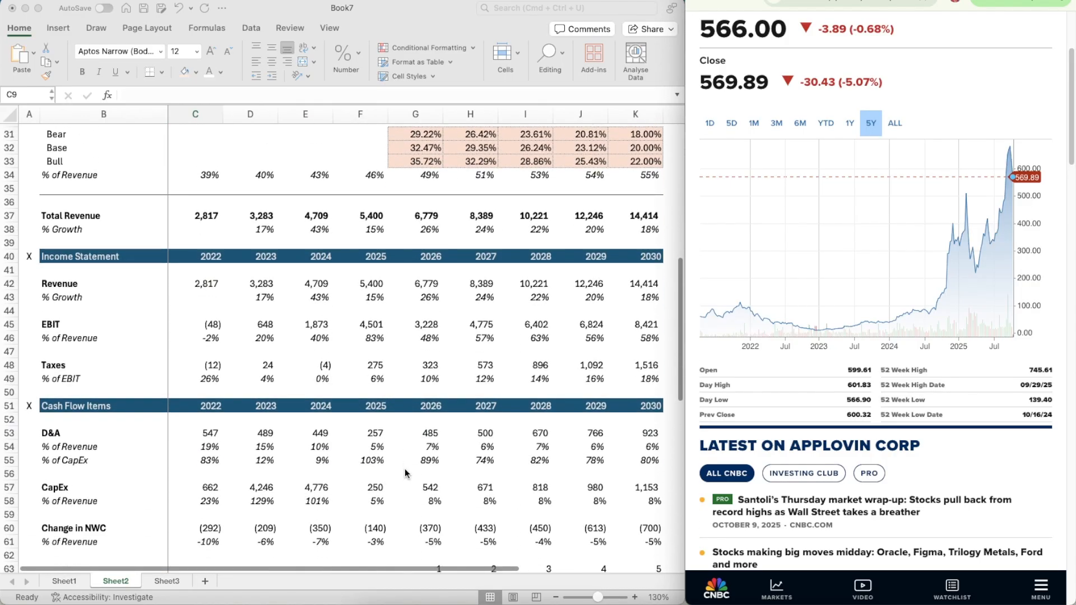
{"action": "scroll", "coordinate": [405, 474], "scroll_direction": "down", "scroll_amount": 4}
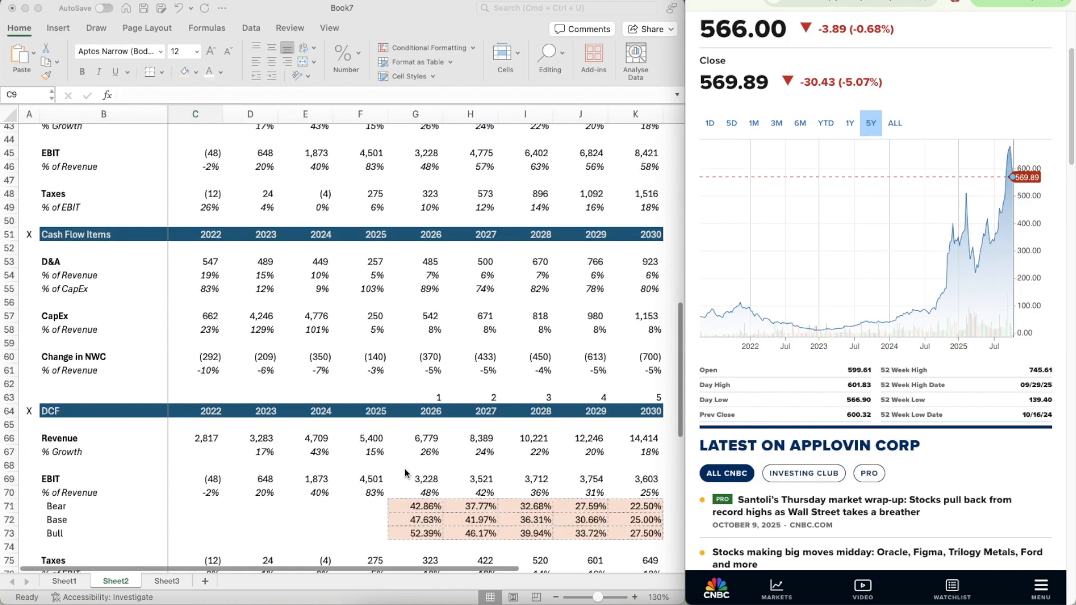
{"action": "scroll", "coordinate": [405, 473], "scroll_direction": "down", "scroll_amount": 6}
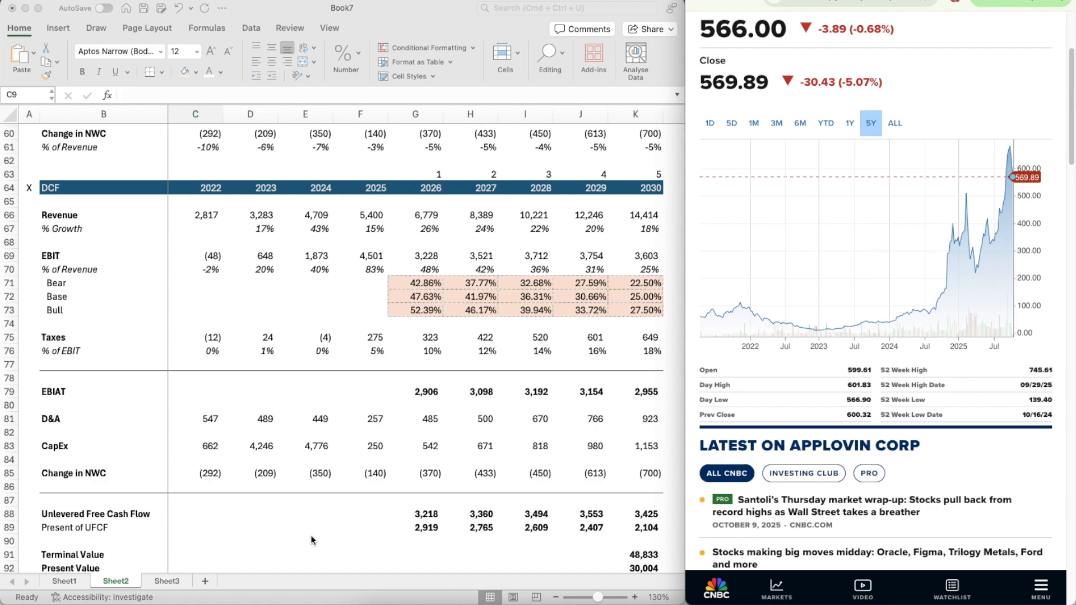
{"action": "scroll", "coordinate": [311, 540], "scroll_direction": "down", "scroll_amount": 5}
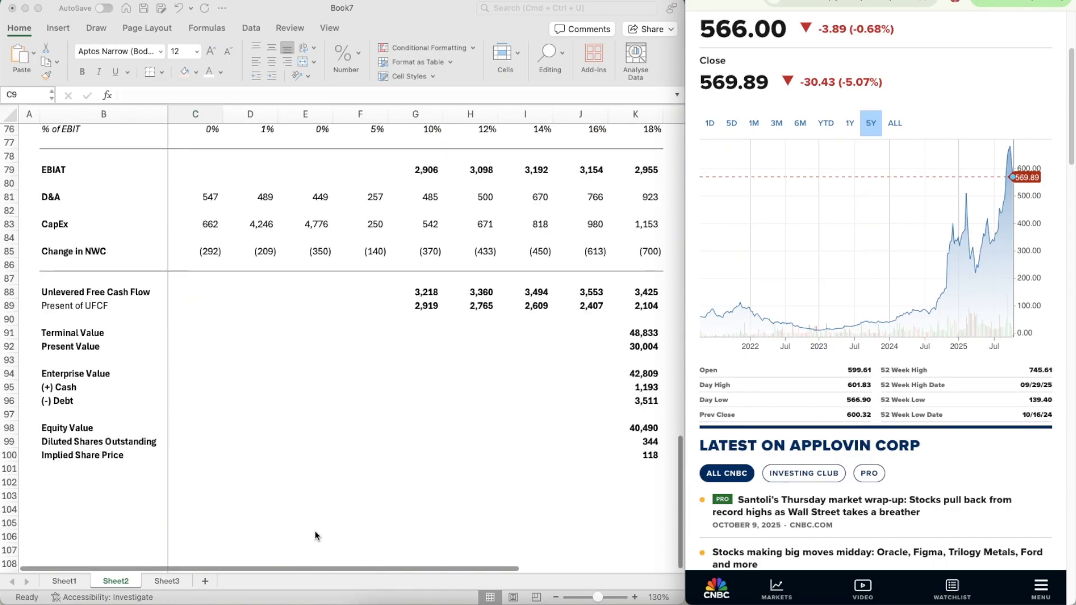
{"action": "scroll", "coordinate": [334, 422], "scroll_direction": "up", "scroll_amount": 15}
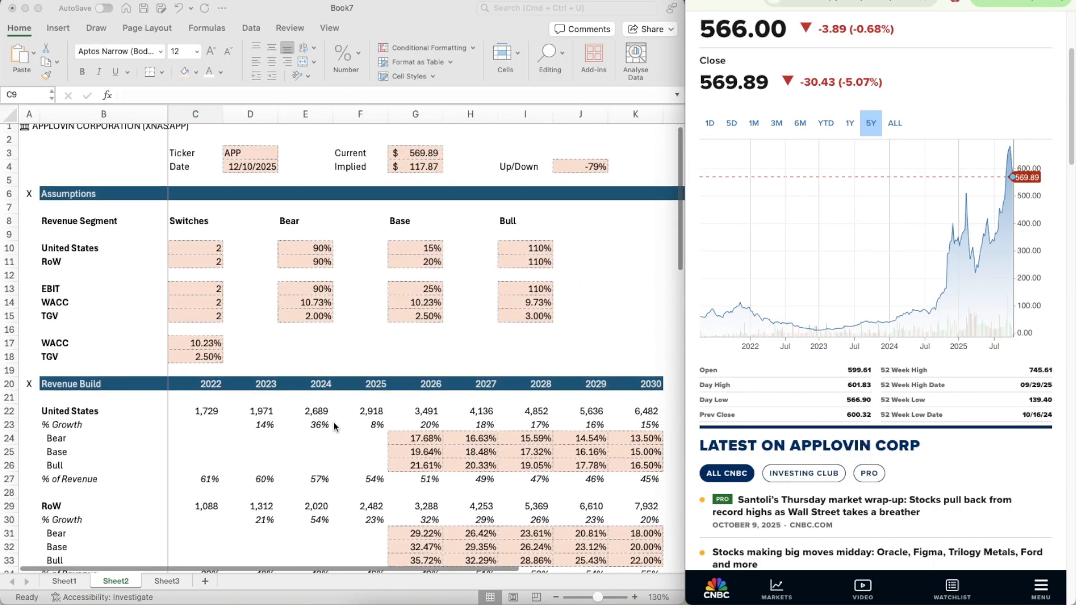